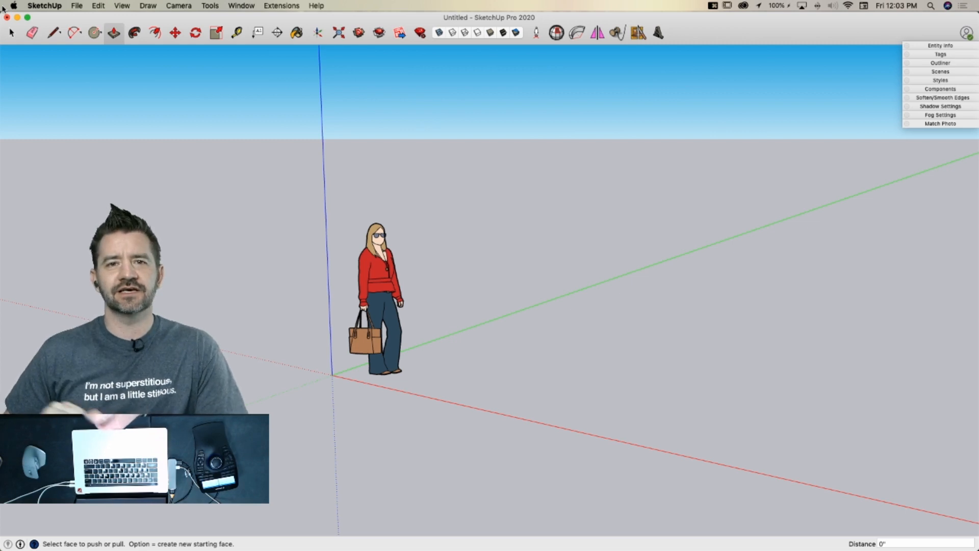
Switch to Chrome to view the forum topic about live modeling Bag End, and return to SketchUp
{"action": "mouse_move", "coordinate": [1, 22]}
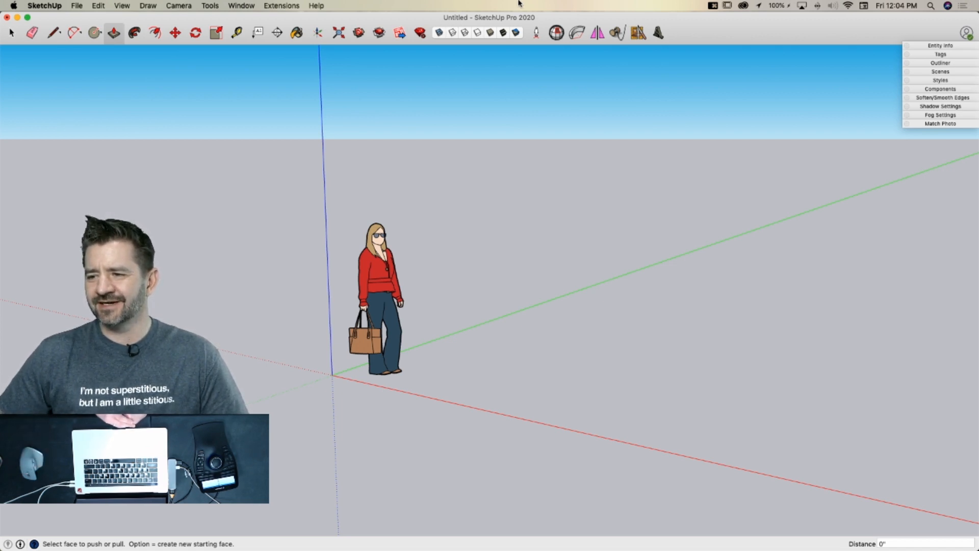
{"action": "left_click", "coordinate": [17, 18]}
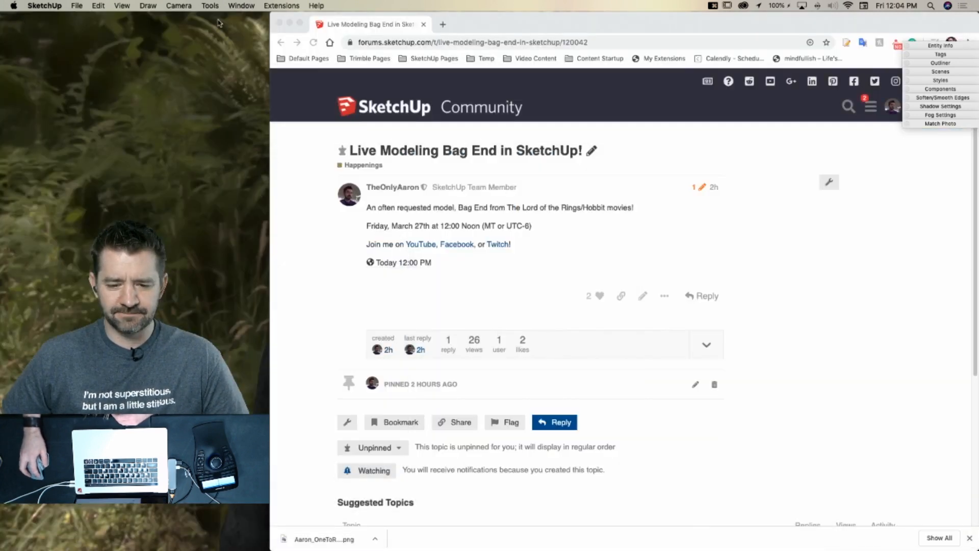
{"action": "left_click", "coordinate": [664, 30]}
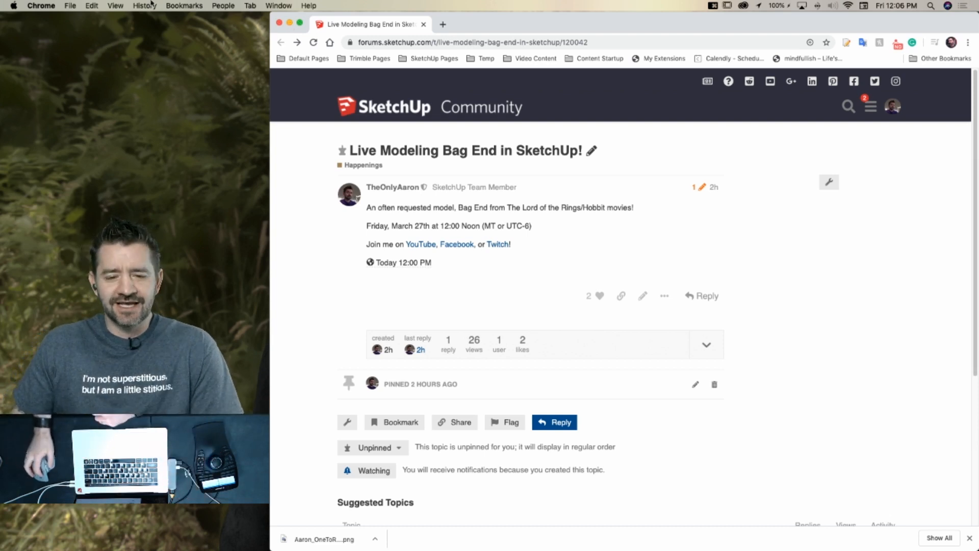
{"action": "left_click", "coordinate": [289, 24]}
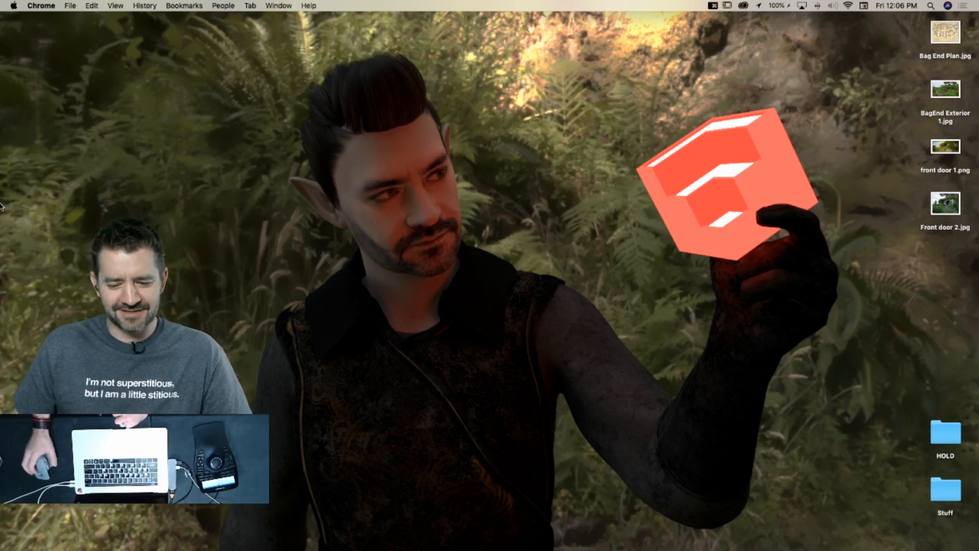
{"action": "mouse_move", "coordinate": [2, 205]}
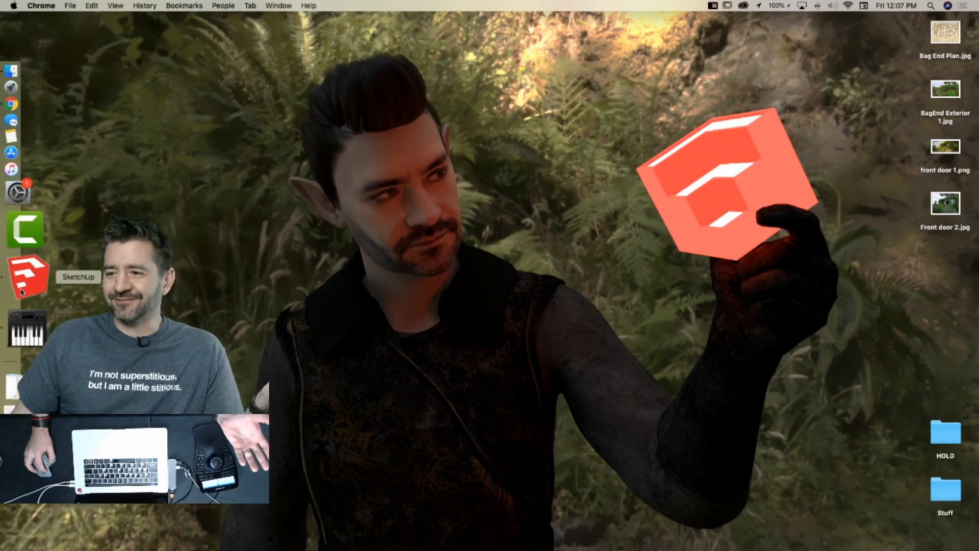
{"action": "left_click", "coordinate": [23, 291]}
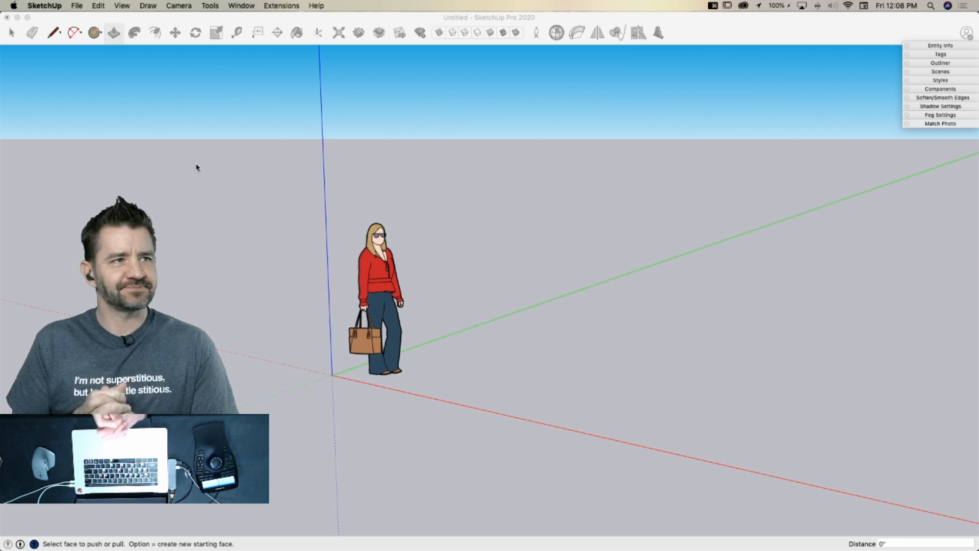
Minimize SketchUp and examine the room layout in Bag End Plan.jpg from the desktop
{"action": "left_click", "coordinate": [17, 18]}
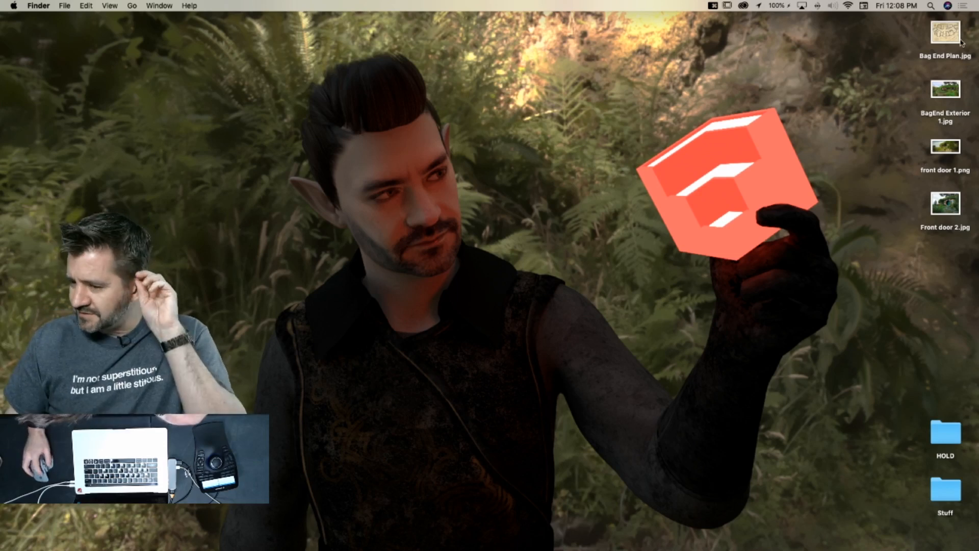
{"action": "left_click", "coordinate": [940, 38]}
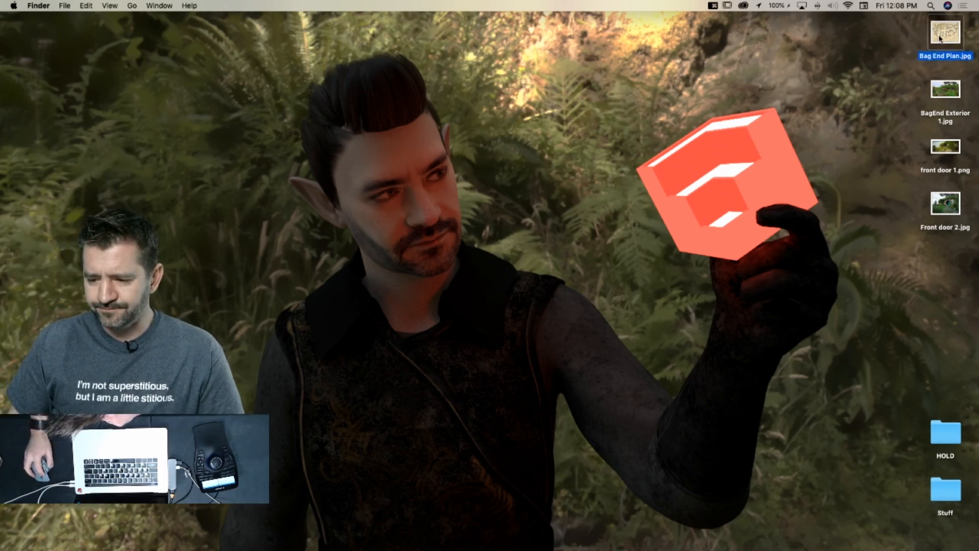
{"action": "double_click", "coordinate": [940, 36]}
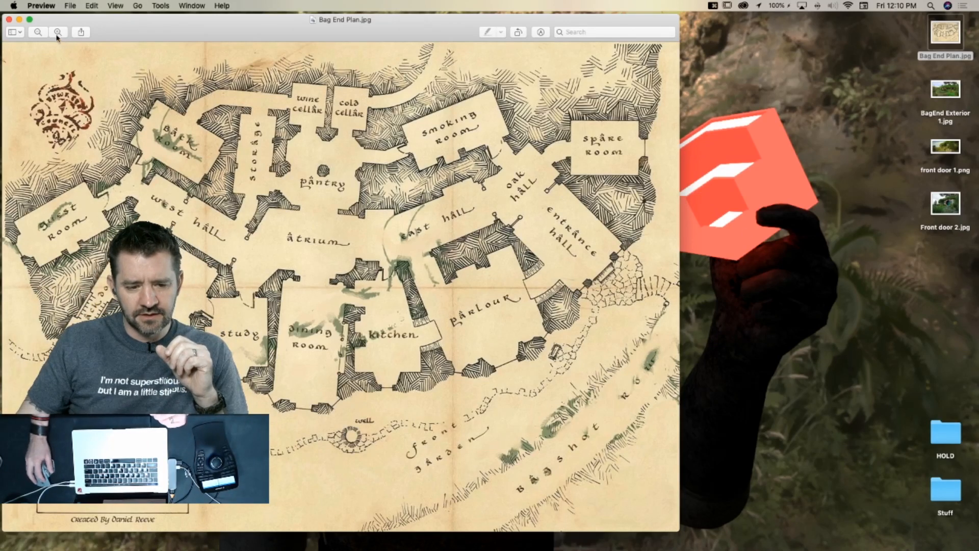
{"action": "left_click", "coordinate": [9, 20]}
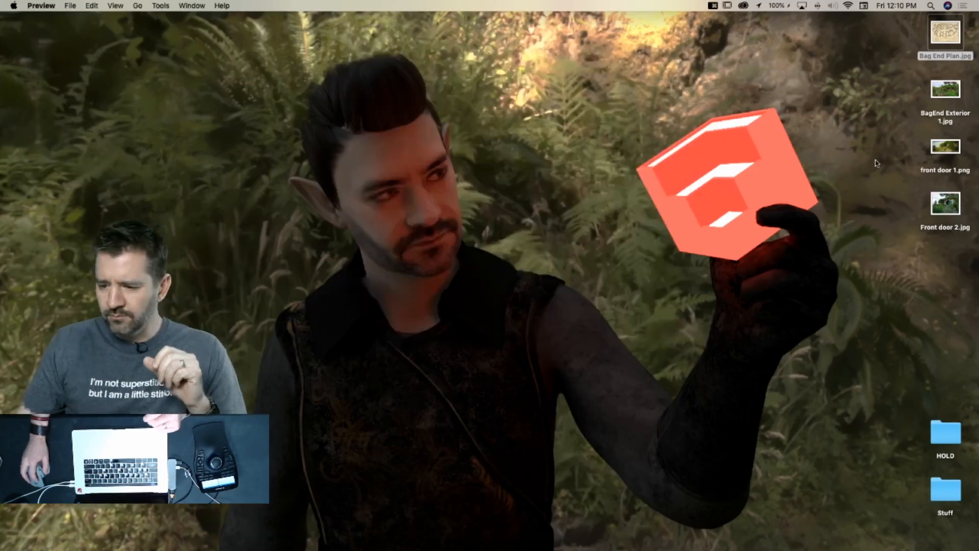
Open BagEnd Exterior 1.jpg and front door 1.png from the desktop and resize their windows to examine the exterior
{"action": "double_click", "coordinate": [945, 90]}
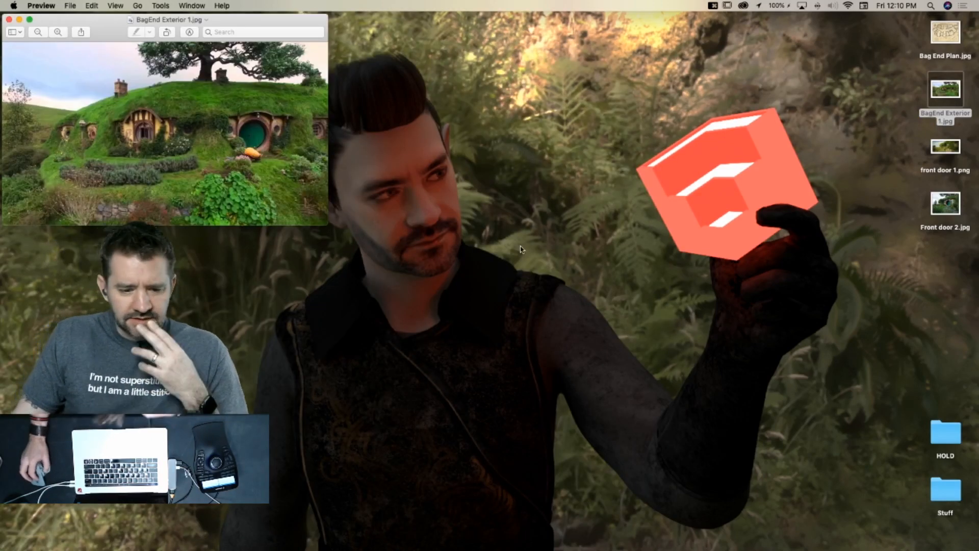
{"action": "left_click_drag", "start_coordinate": [327, 225], "coordinate": [564, 394]}
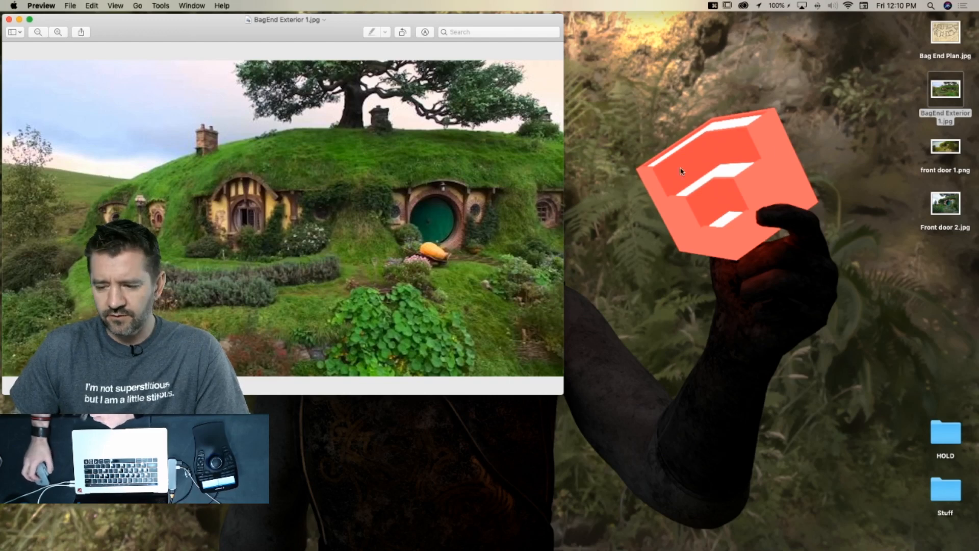
{"action": "double_click", "coordinate": [945, 147]}
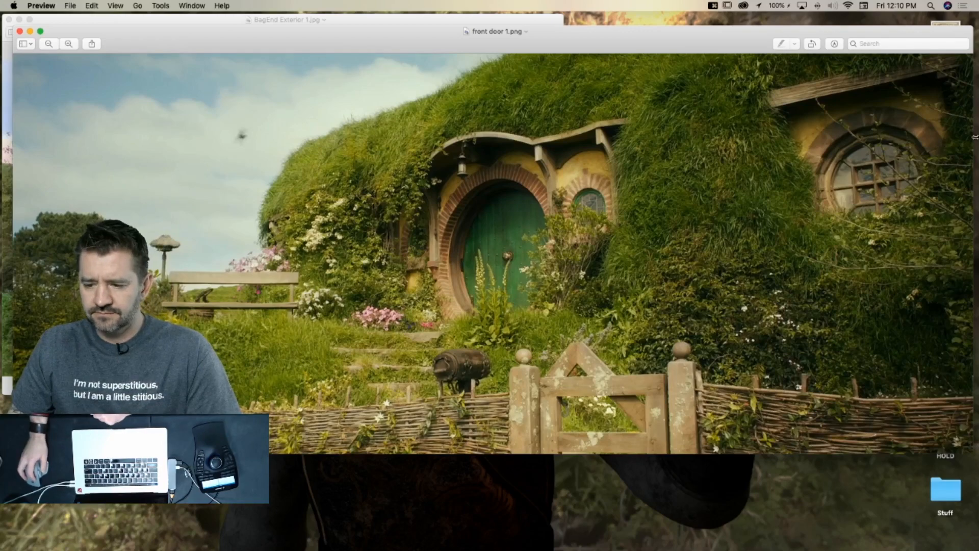
{"action": "left_click_drag", "start_coordinate": [971, 135], "coordinate": [720, 143]}
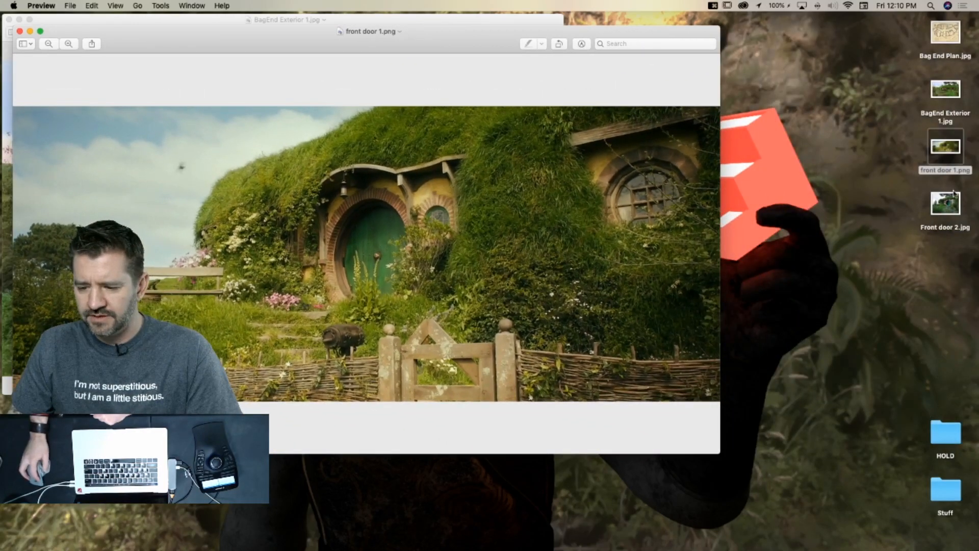
Examine Front door 2.jpg in an enlarged window, closing the other two reference photos and finally this one
{"action": "left_click", "coordinate": [944, 204]}
{"action": "double_click", "coordinate": [944, 206]}
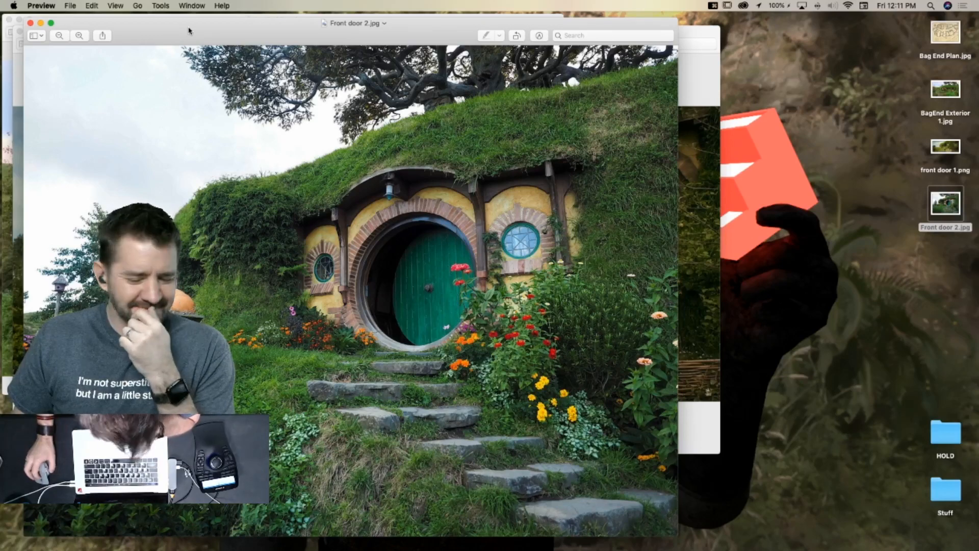
{"action": "left_click_drag", "start_coordinate": [188, 29], "coordinate": [302, 61]}
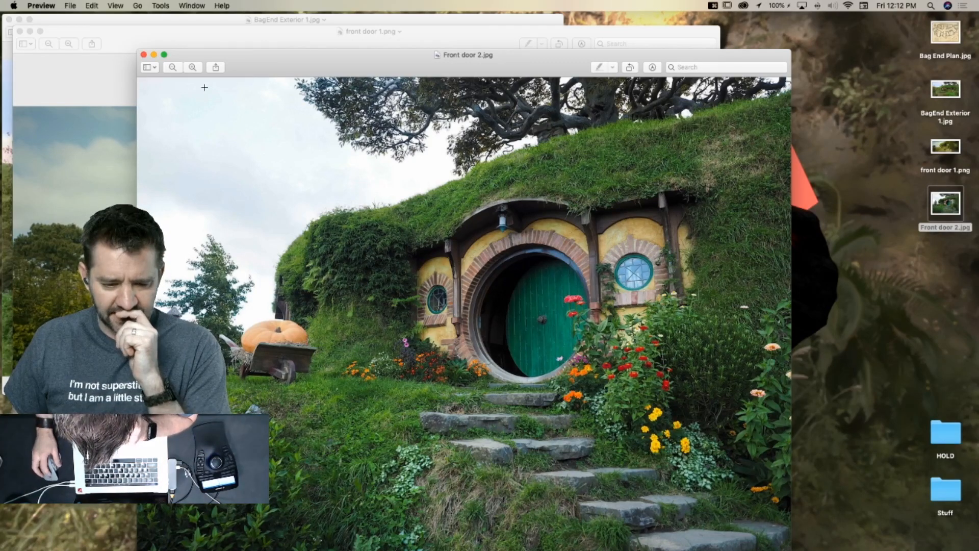
{"action": "left_click", "coordinate": [20, 32]}
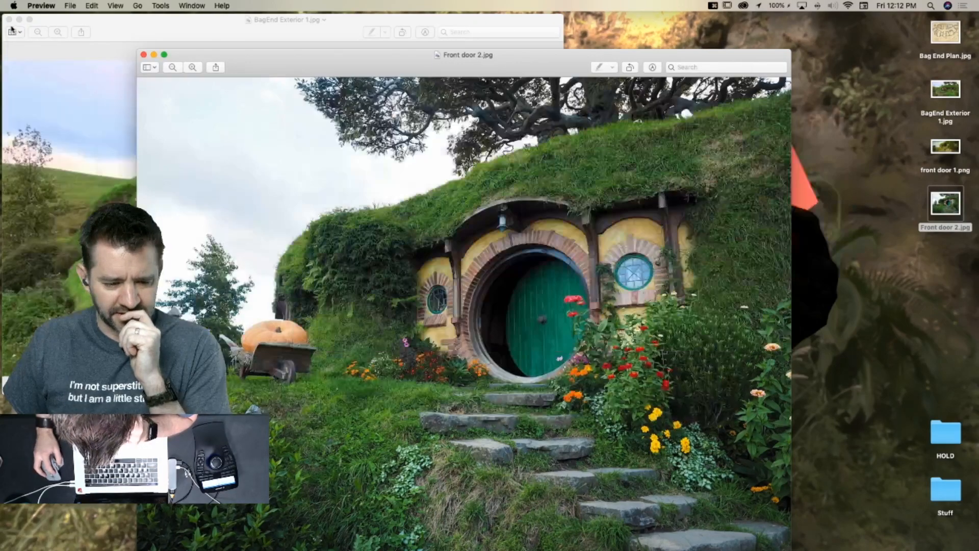
{"action": "left_click", "coordinate": [9, 20]}
{"action": "left_click_drag", "start_coordinate": [465, 55], "coordinate": [329, 18]}
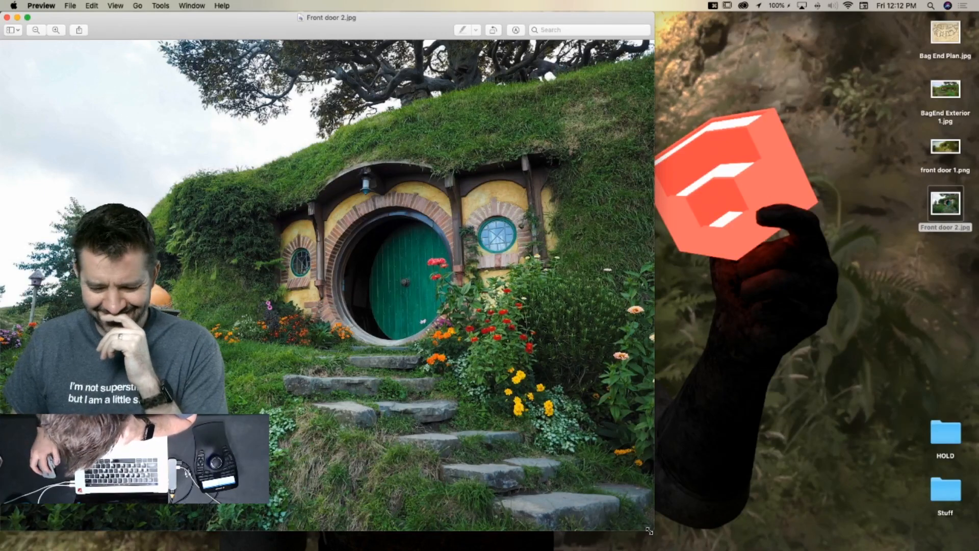
{"action": "left_click_drag", "start_coordinate": [647, 533], "coordinate": [672, 548]}
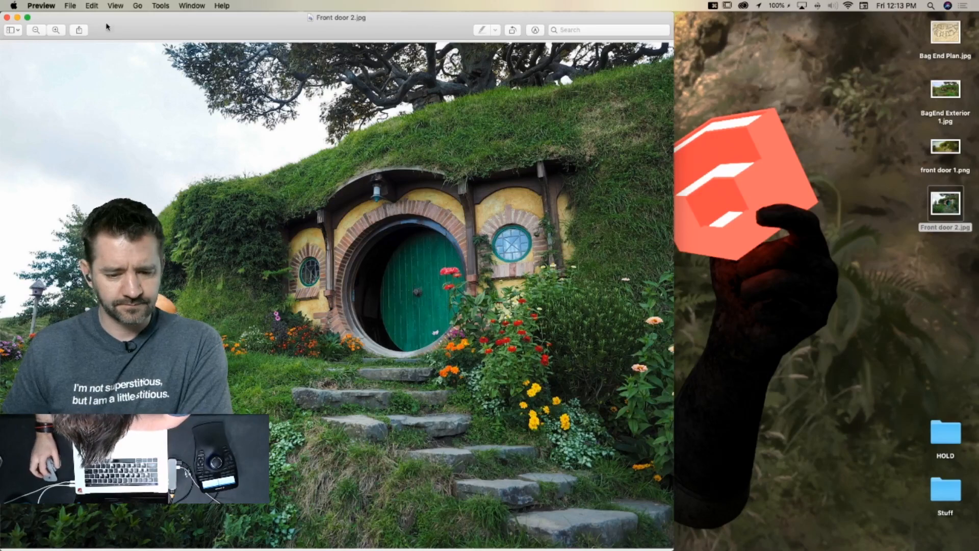
{"action": "left_click", "coordinate": [6, 18]}
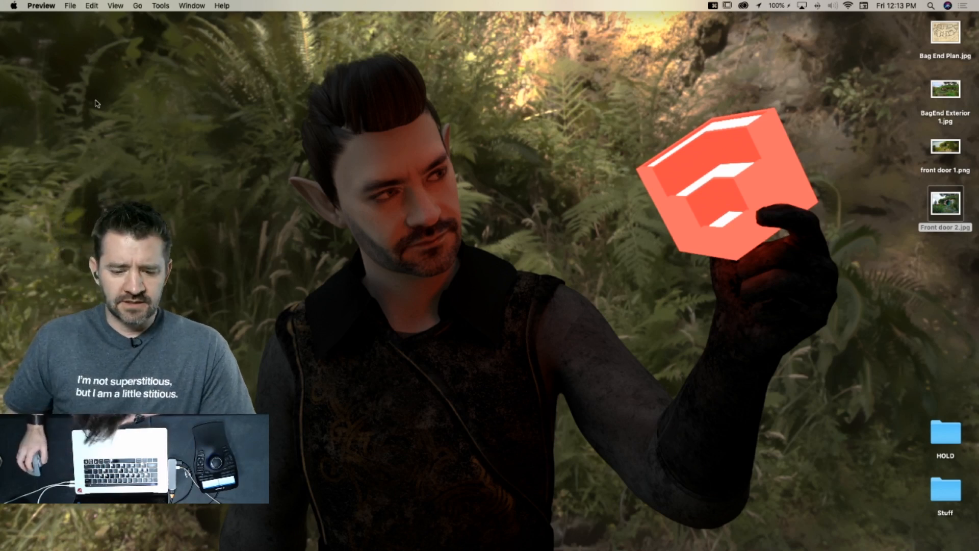
Switch back to SketchUp and open the watermark settings of the current style for editing
{"action": "mouse_move", "coordinate": [1, 132]}
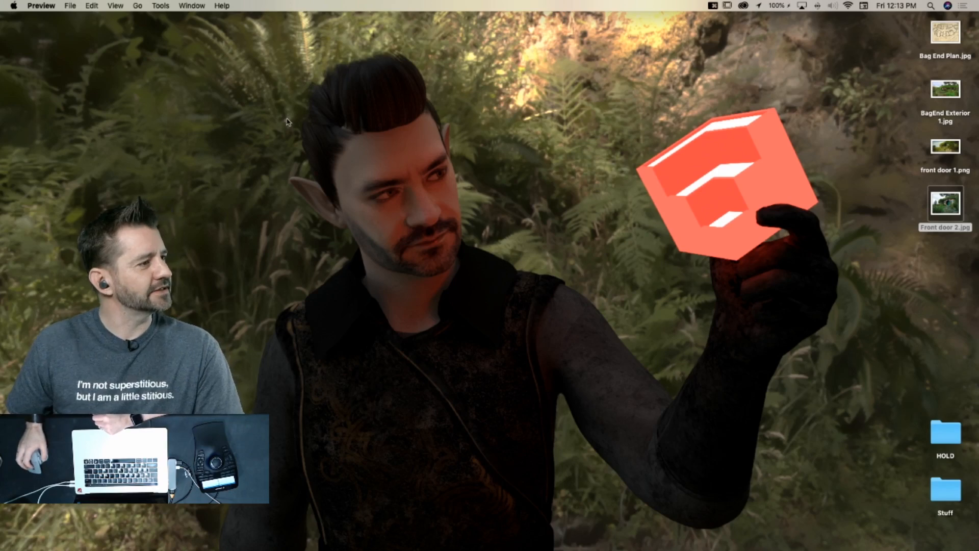
{"action": "mouse_move", "coordinate": [2, 184]}
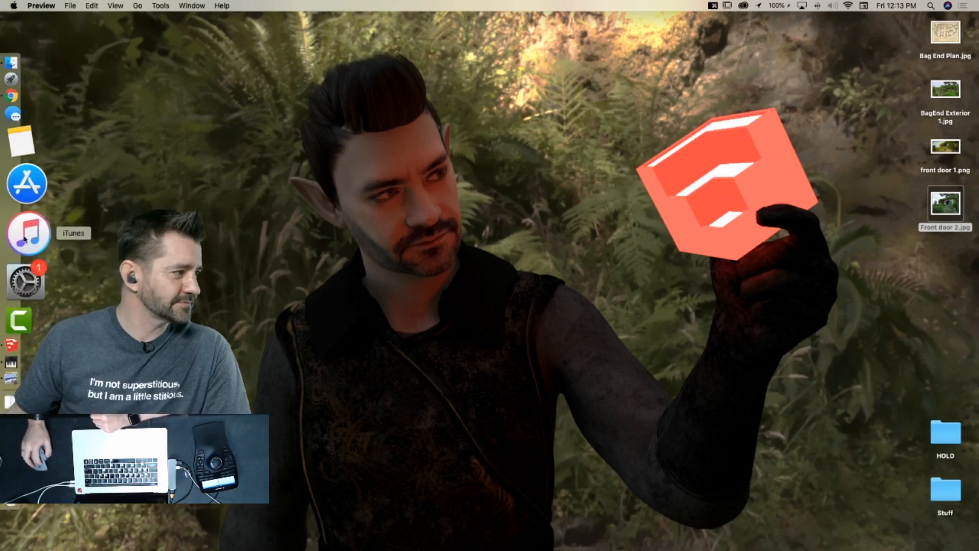
{"action": "left_click", "coordinate": [28, 301]}
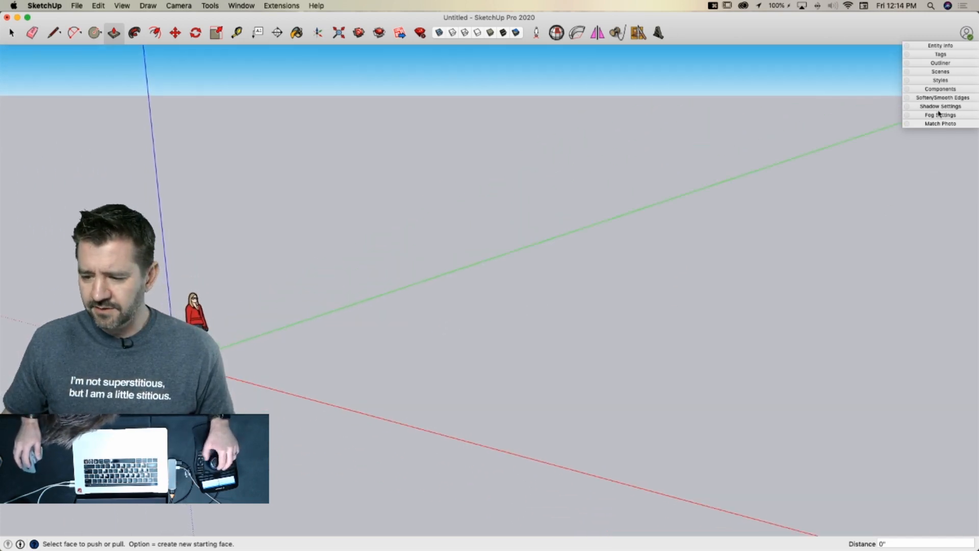
{"action": "left_click", "coordinate": [942, 81]}
{"action": "left_click", "coordinate": [875, 152]}
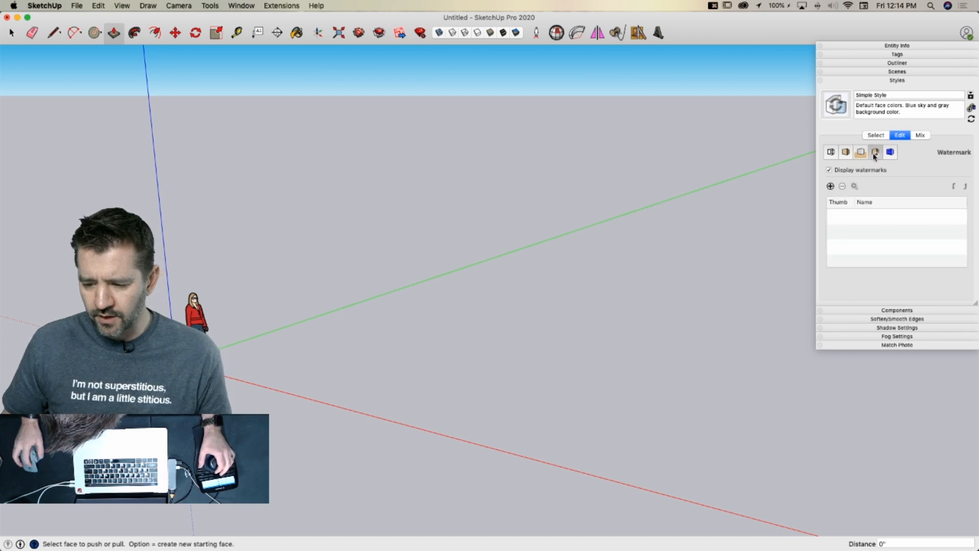
Leave the watermark file selection, check the photo Front door 2.jpg from the desktop, and return to SketchUp
{"action": "left_click", "coordinate": [830, 187]}
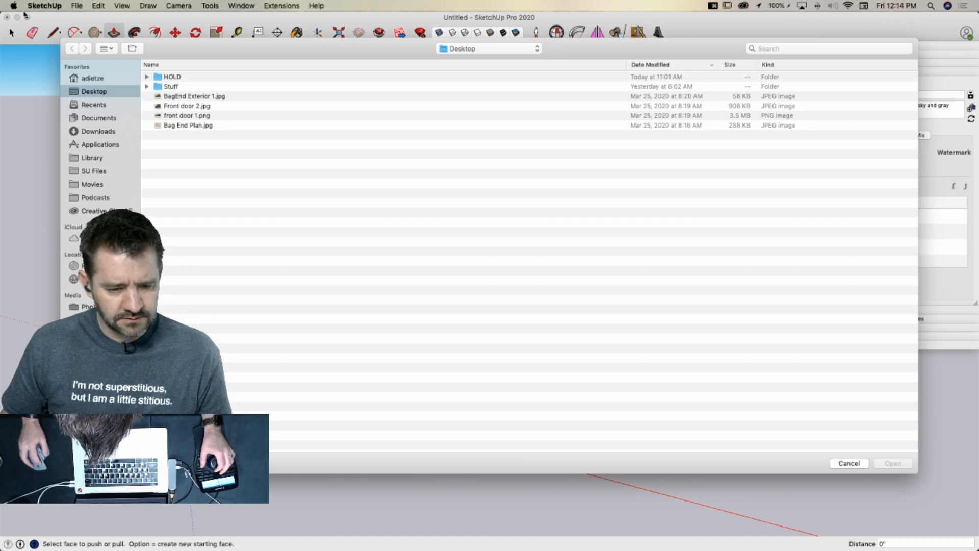
{"action": "left_click", "coordinate": [848, 463]}
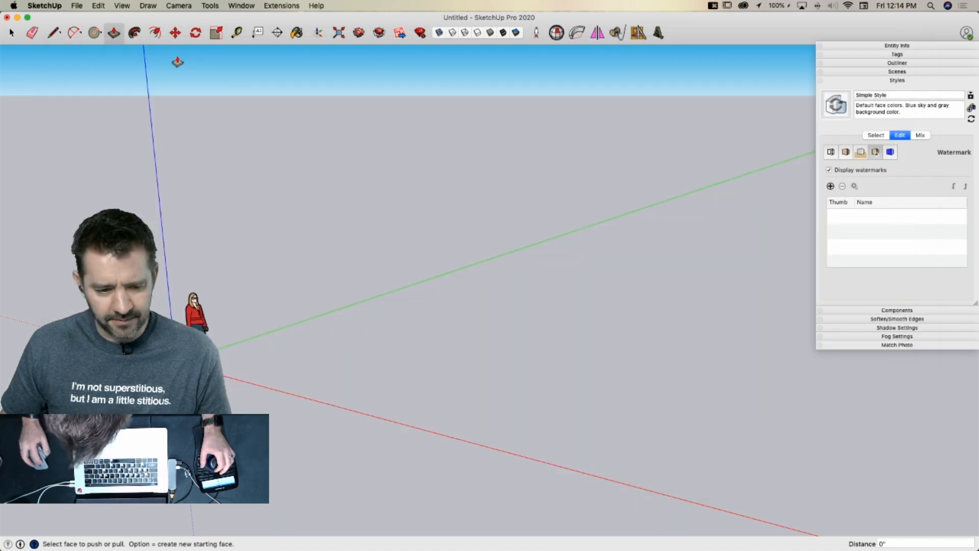
{"action": "left_click", "coordinate": [17, 18]}
{"action": "left_click", "coordinate": [944, 204]}
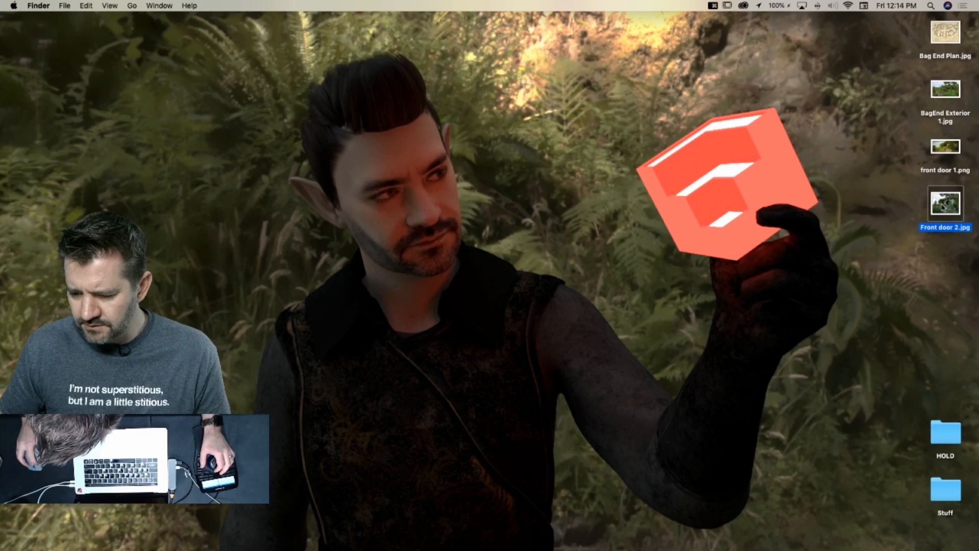
{"action": "double_click", "coordinate": [944, 205]}
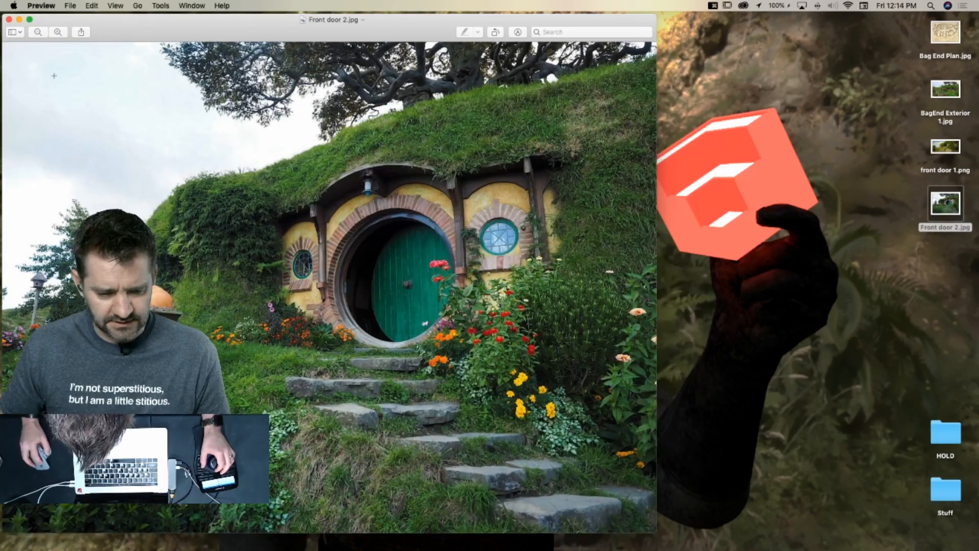
{"action": "left_click", "coordinate": [8, 19]}
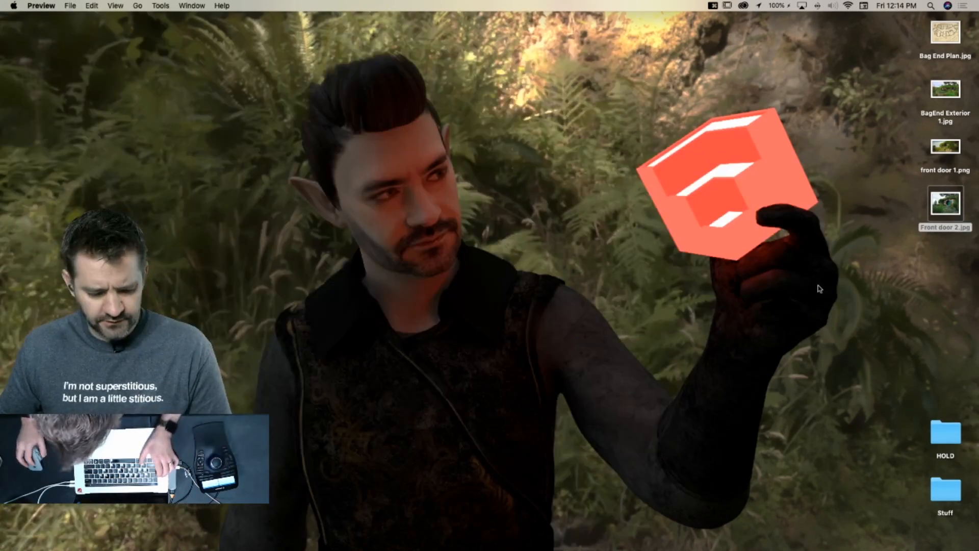
{"action": "mouse_move", "coordinate": [1, 317]}
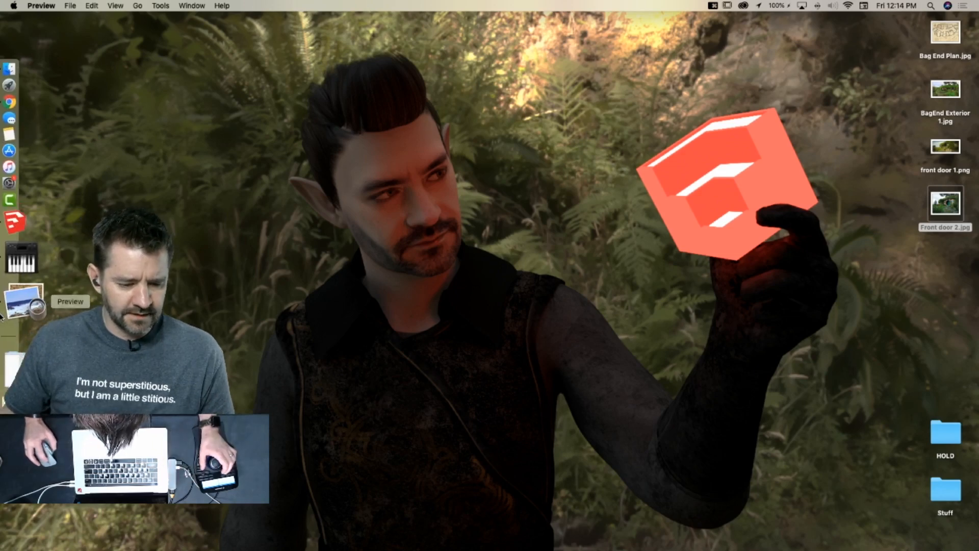
{"action": "left_click", "coordinate": [15, 268]}
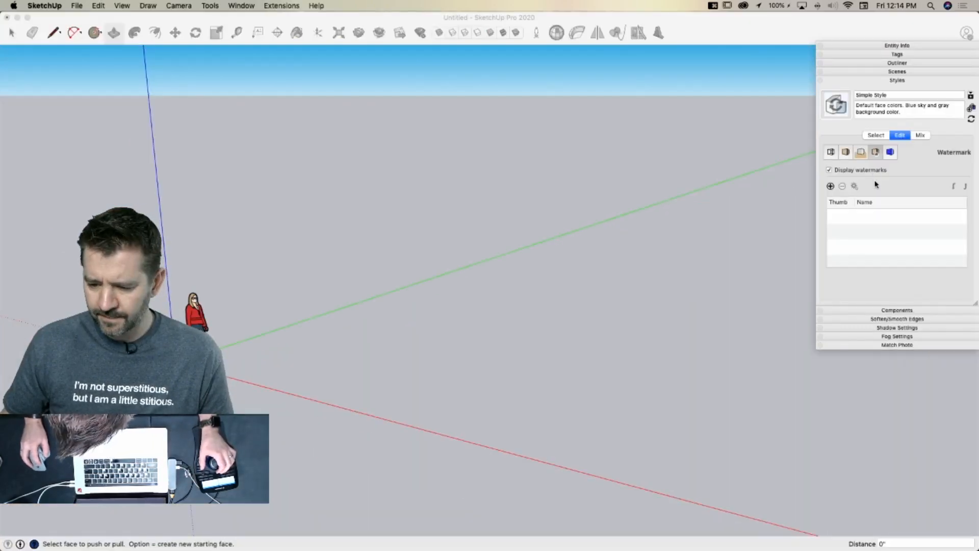
Add Front door 2.jpg as a watermark placed behind the model as a background, keeping the default blend
{"action": "left_click", "coordinate": [829, 186]}
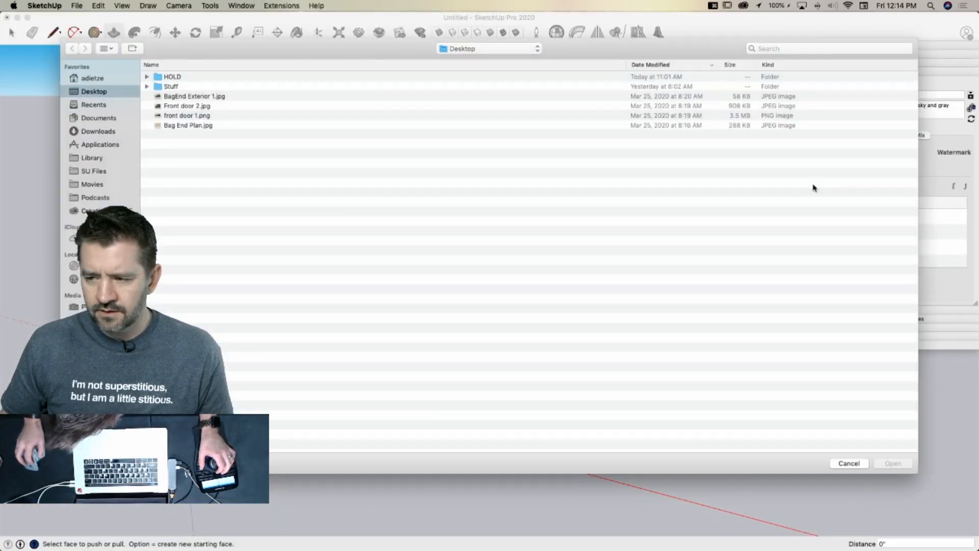
{"action": "left_click", "coordinate": [207, 107]}
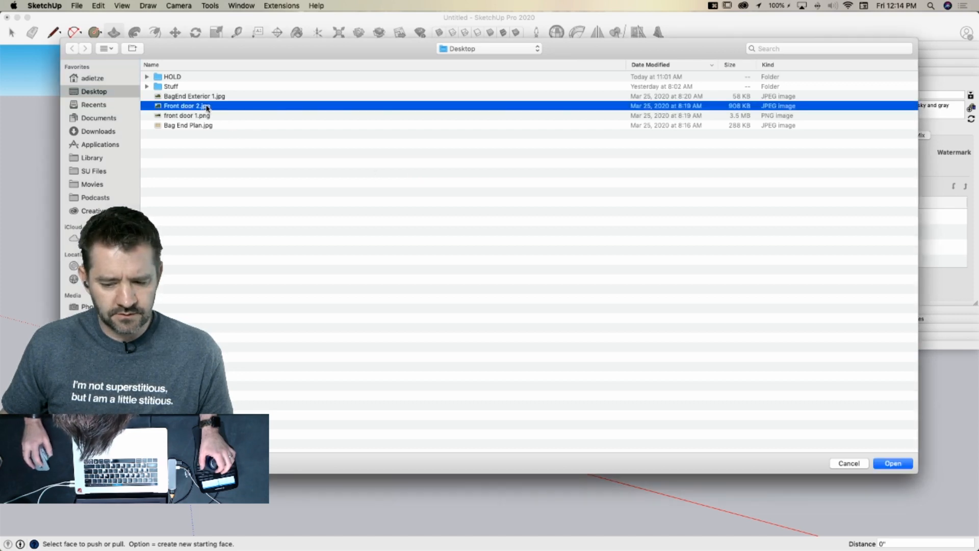
{"action": "key", "text": "Return"}
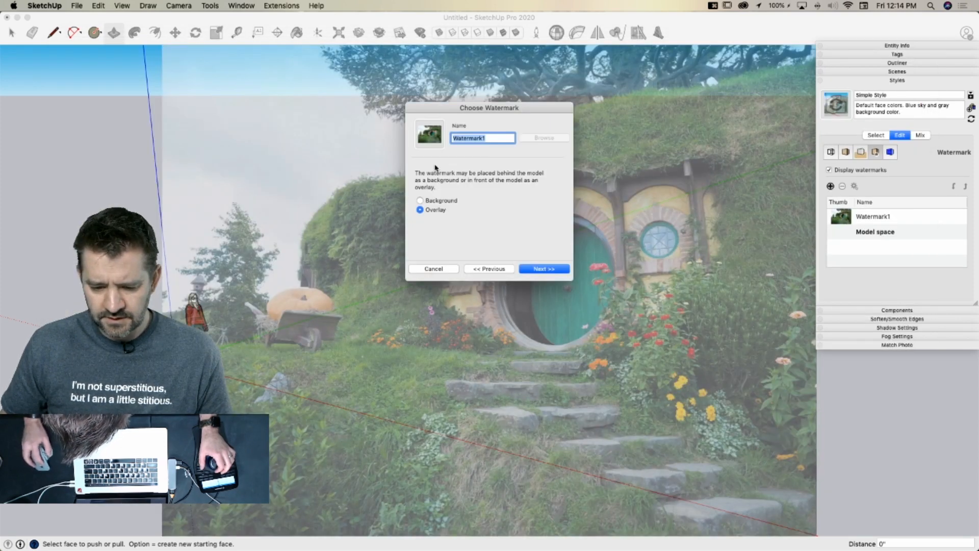
{"action": "left_click", "coordinate": [420, 200]}
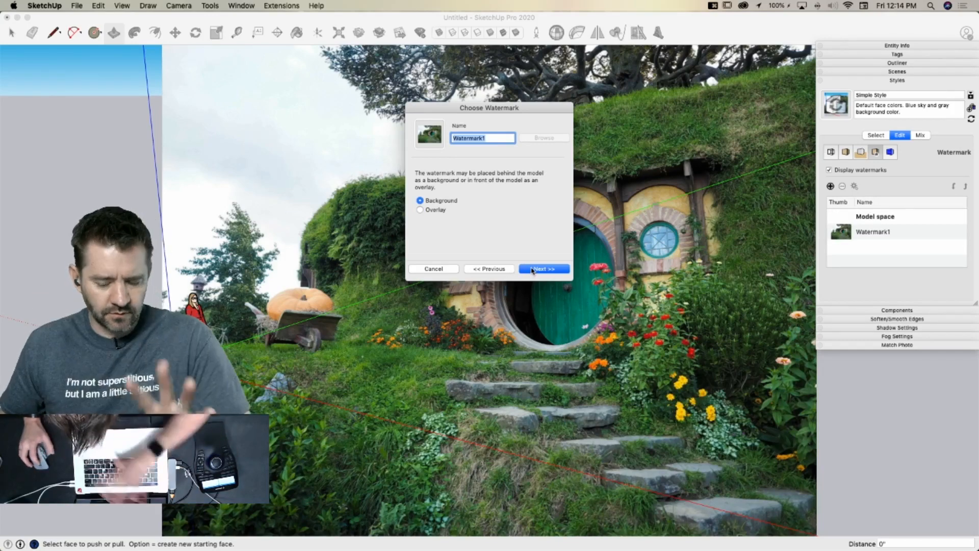
{"action": "left_click", "coordinate": [532, 269]}
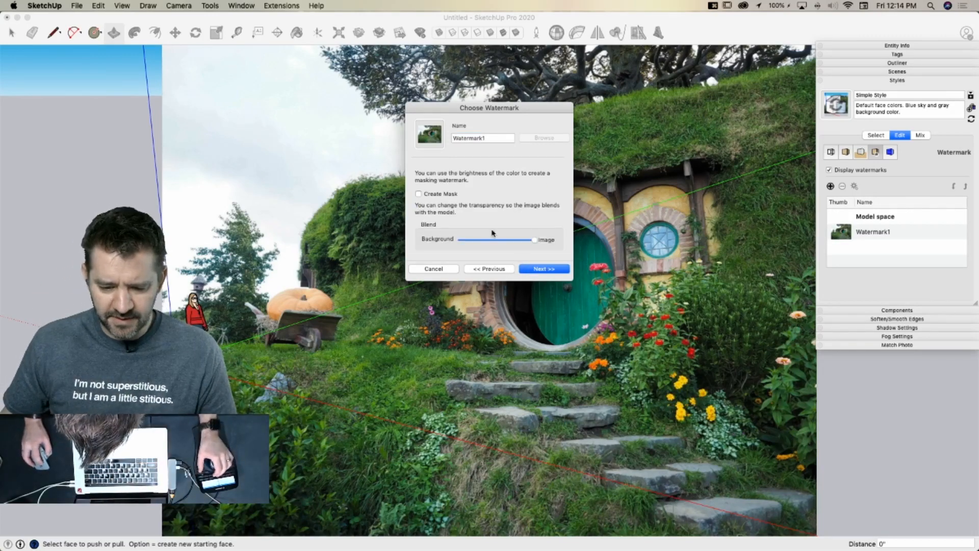
{"action": "left_click", "coordinate": [544, 270]}
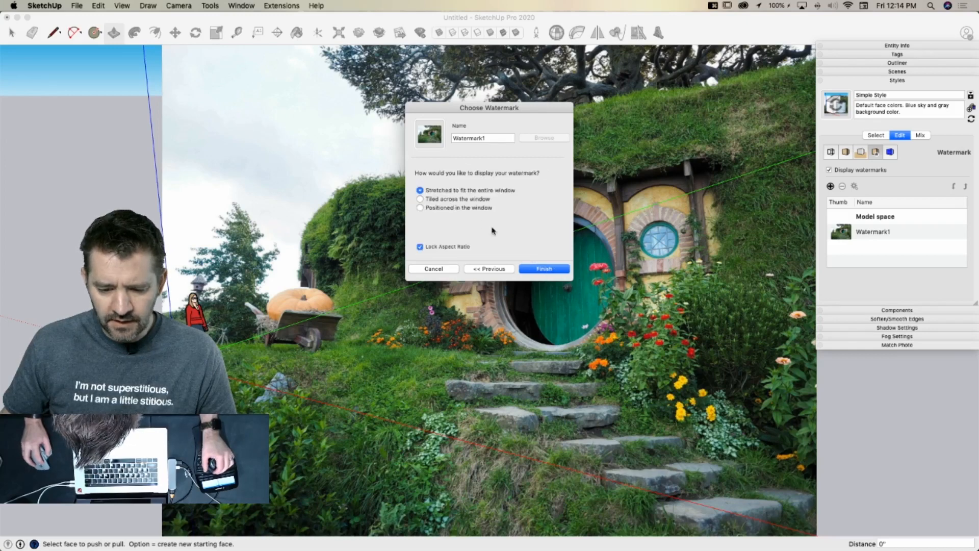
Position the watermark in the window's upper-left corner, reduce its scale to about a quarter of the slider range, and finish it
{"action": "left_click", "coordinate": [419, 208]}
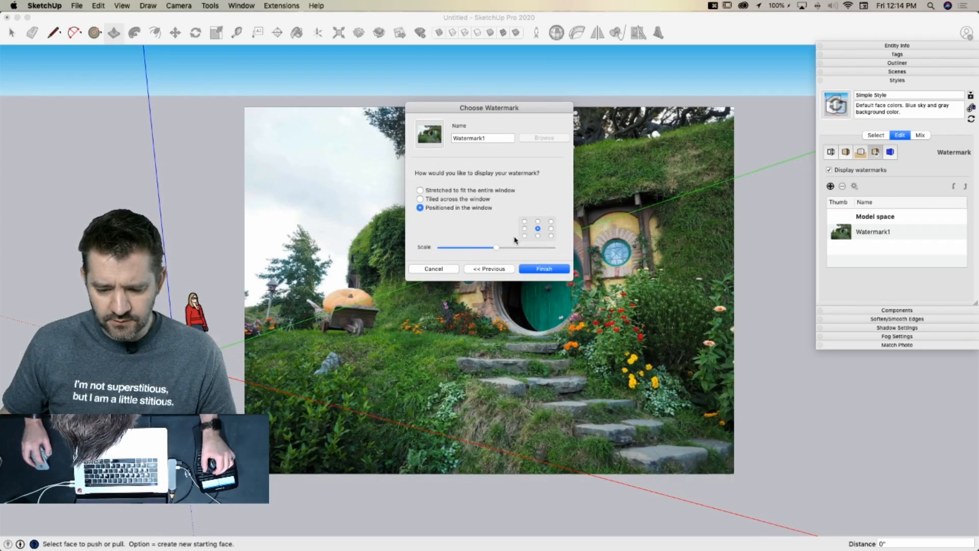
{"action": "left_click", "coordinate": [524, 222]}
{"action": "left_click_drag", "start_coordinate": [497, 251], "coordinate": [470, 255]}
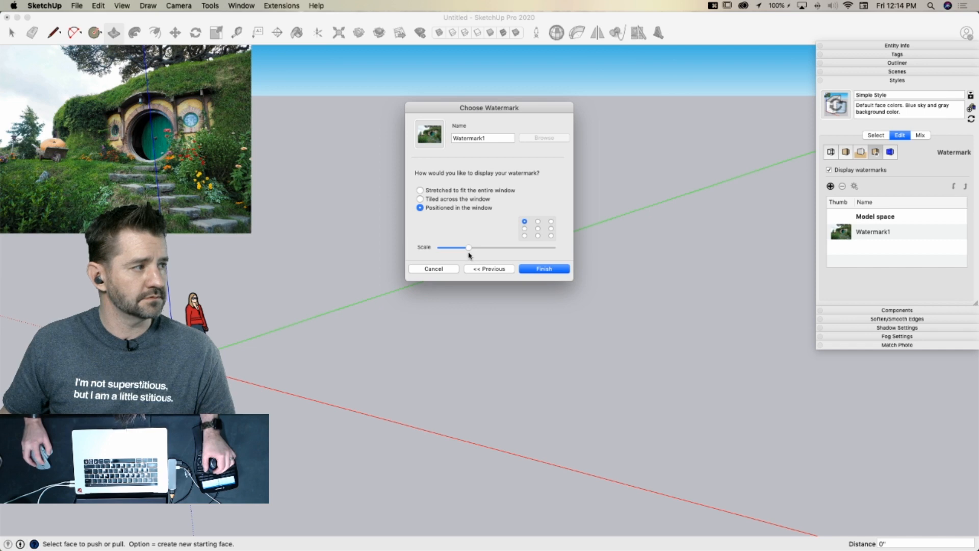
{"action": "left_click", "coordinate": [550, 271]}
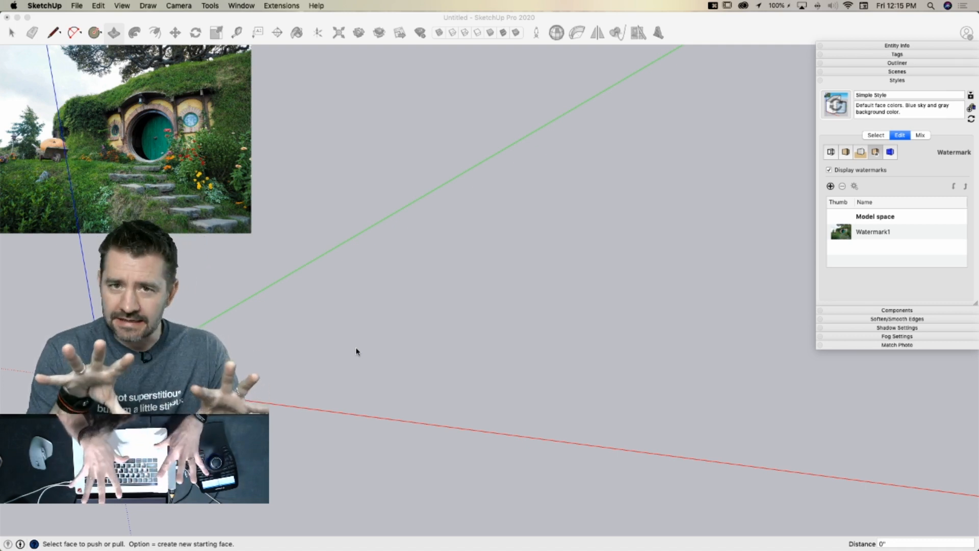
Show the Sandbox tool palette and place it just beside the watermark photo
{"action": "middle_click_drag", "start_coordinate": [356, 351], "coordinate": [263, 289]}
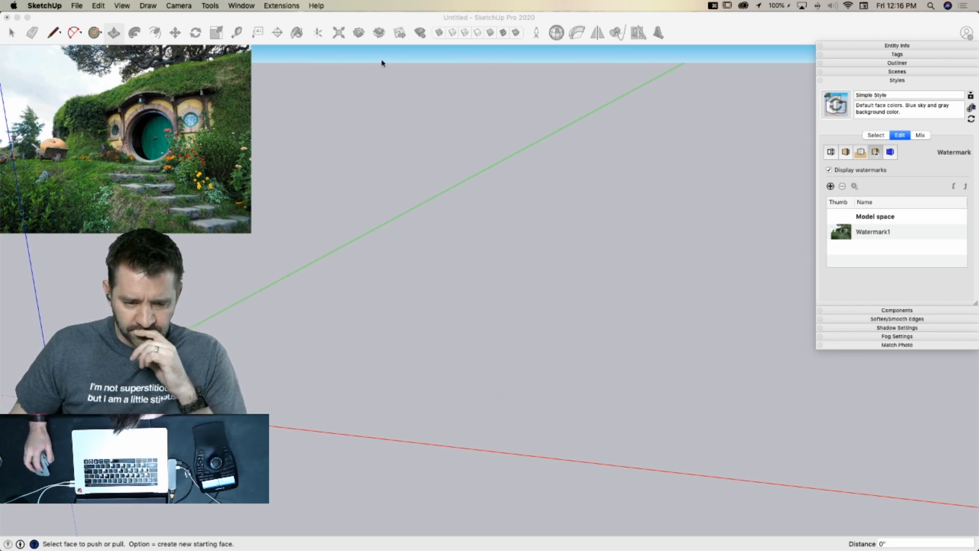
{"action": "left_click", "coordinate": [122, 6]}
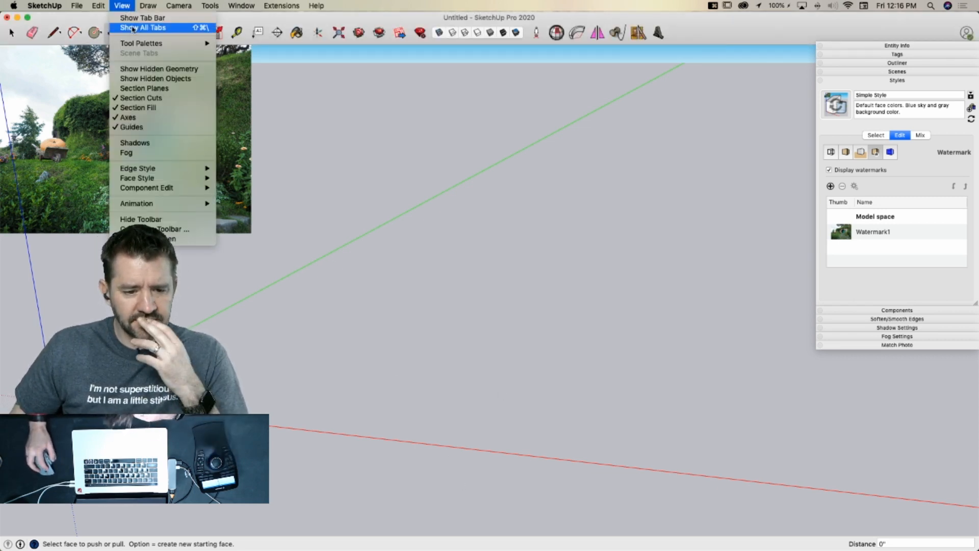
{"action": "mouse_move", "coordinate": [129, 43]}
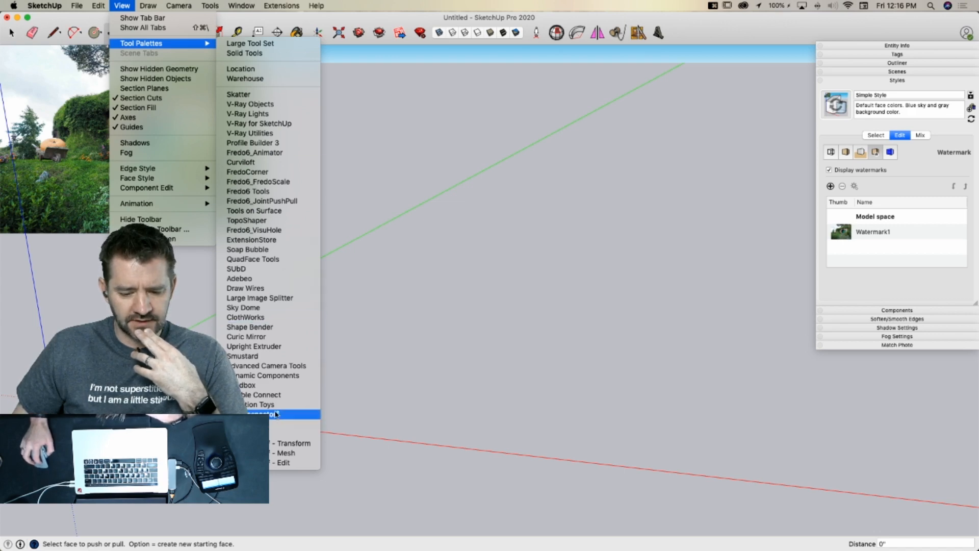
{"action": "left_click", "coordinate": [275, 386]}
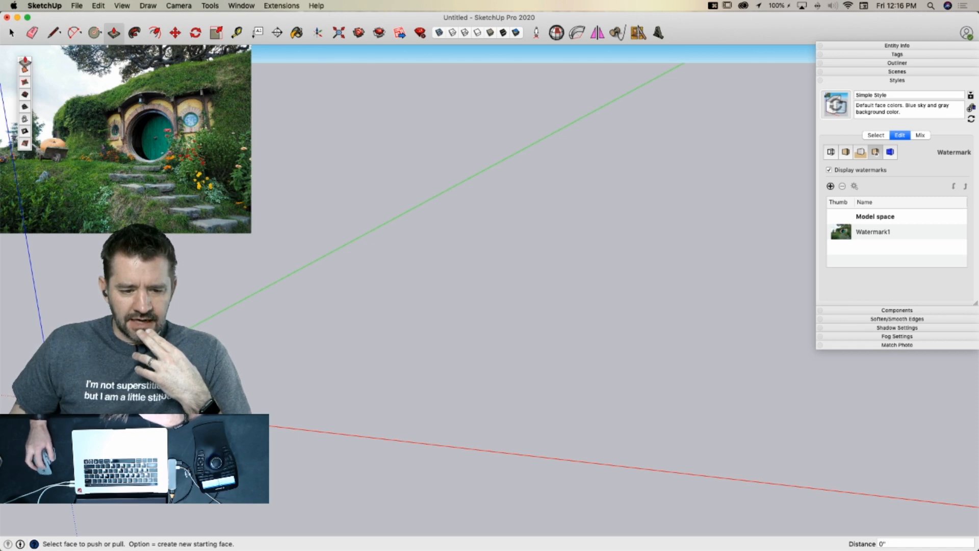
{"action": "left_click_drag", "start_coordinate": [25, 59], "coordinate": [261, 50]}
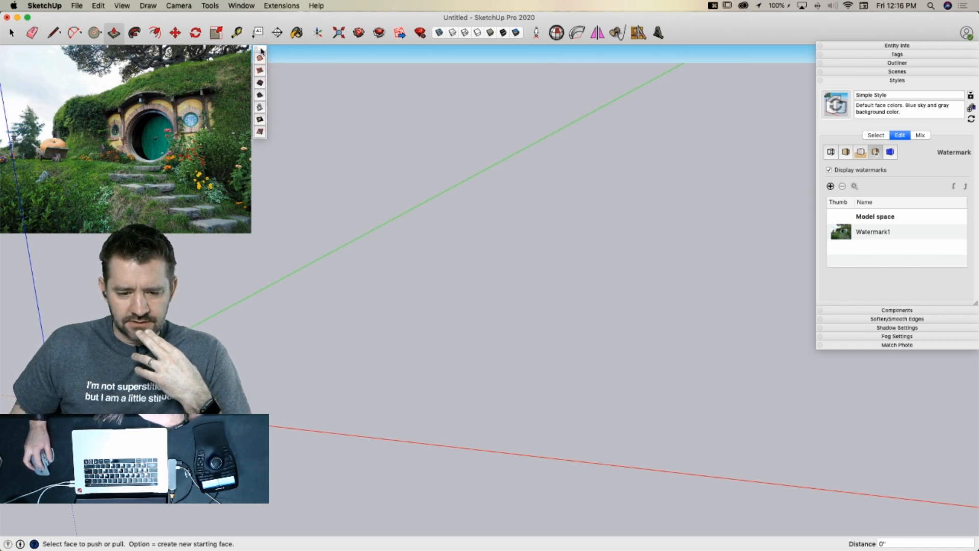
Start a sandbox from scratch with a grid spacing of 5'
{"action": "left_click", "coordinate": [259, 72]}
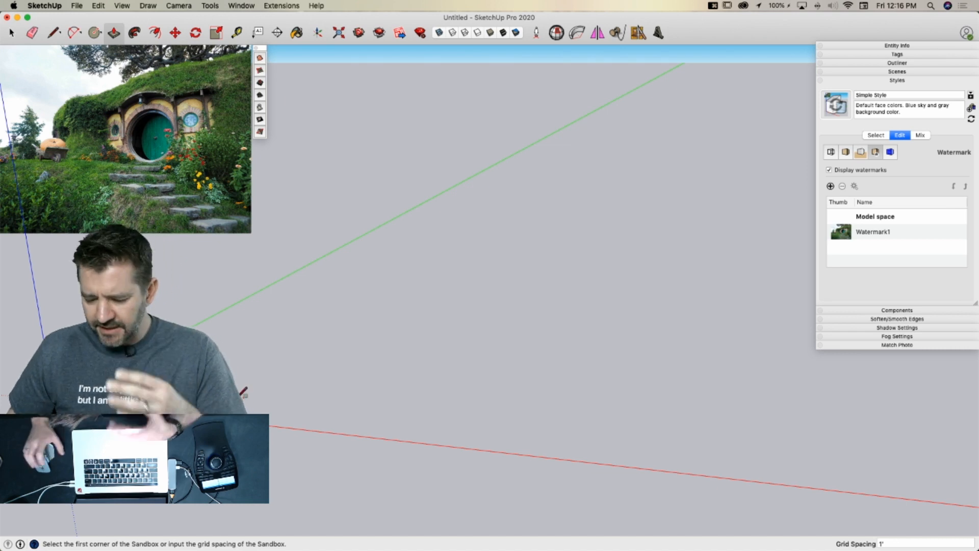
{"action": "type", "text": "5'"}
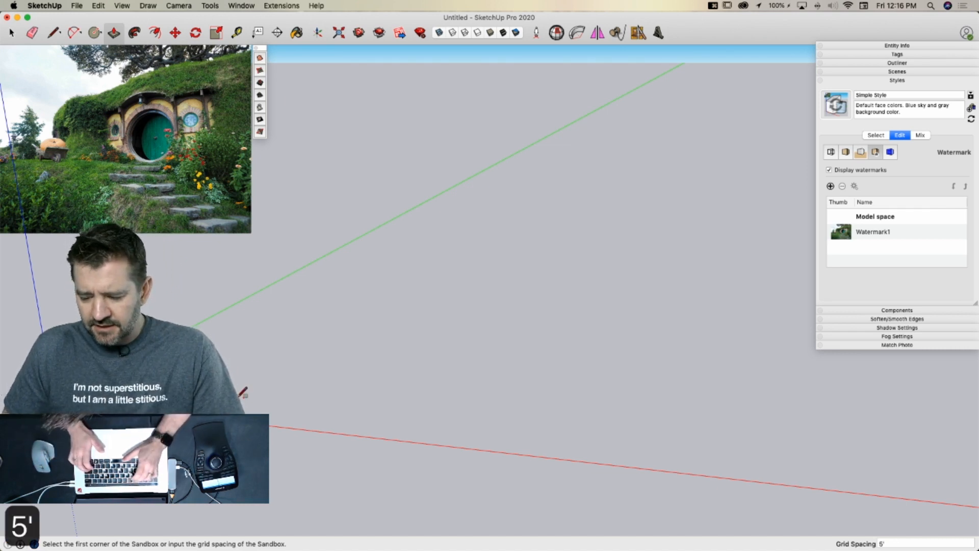
Try a sandbox grid measuring 50' along the green axis by 100' along the red axis, and undo it
{"action": "left_click", "coordinate": [220, 389]}
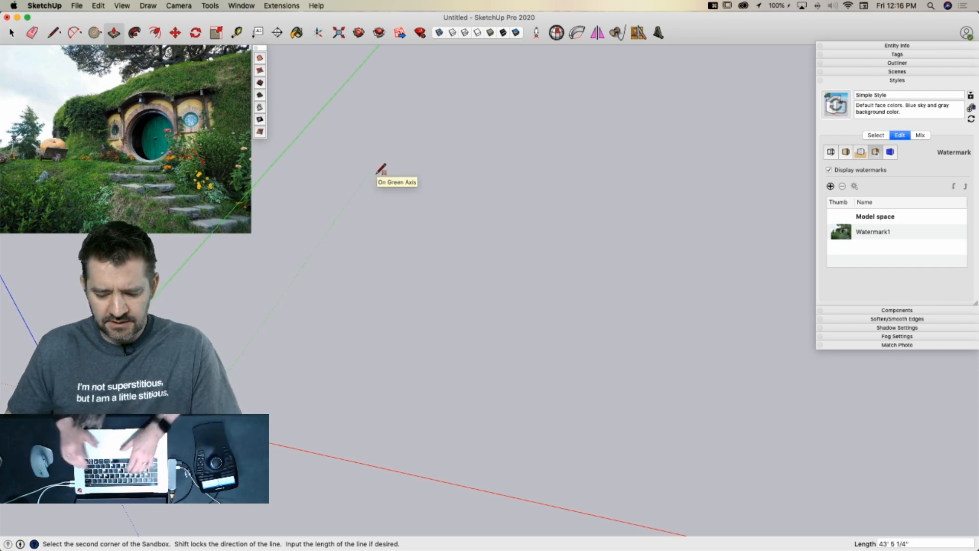
{"action": "type", "text": "50'"}
{"action": "key", "text": "Return"}
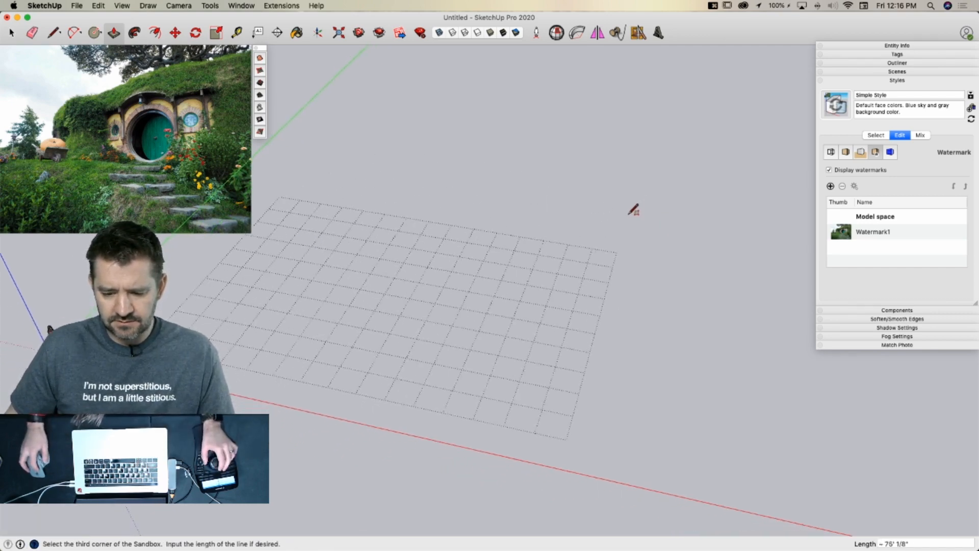
{"action": "type", "text": "10"}
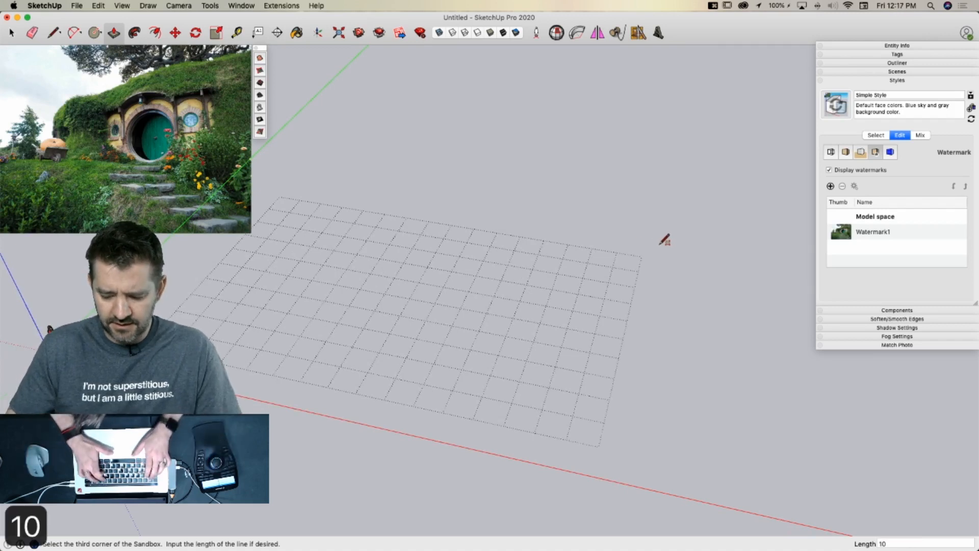
{"action": "type", "text": "0'"}
{"action": "key", "text": "Return"}
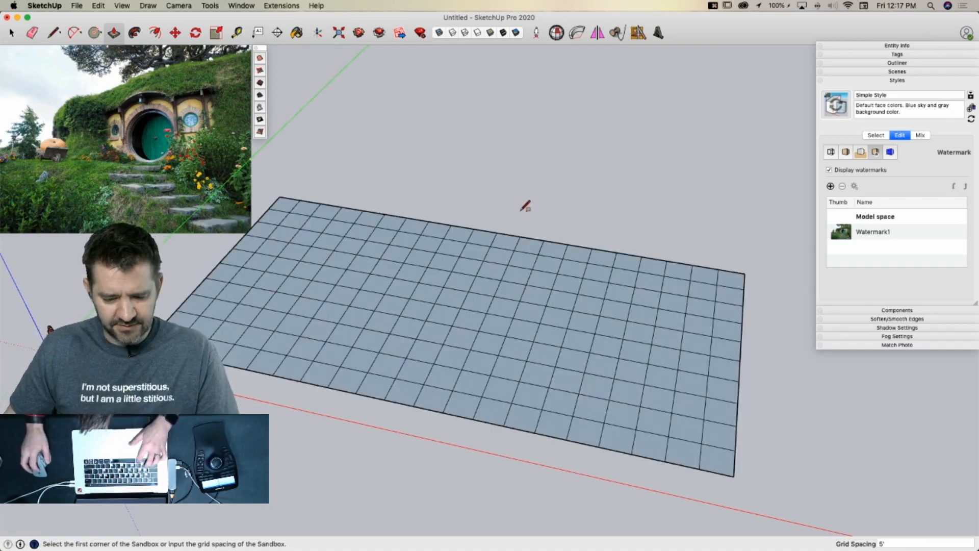
{"action": "key", "text": "super+z"}
Draw a 100' by 100' sandbox grid starting near the origin, with its first side along the green axis
{"action": "left_click", "coordinate": [240, 321]}
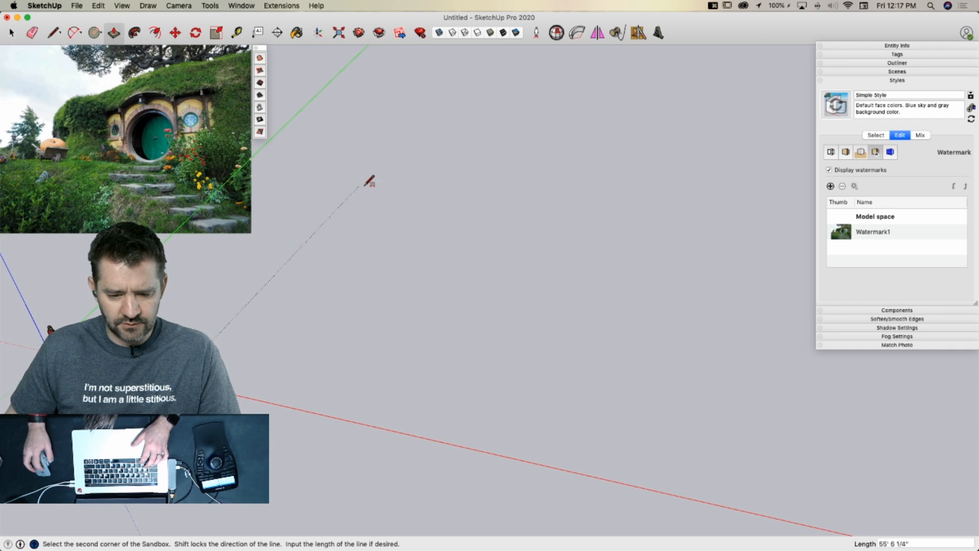
{"action": "type", "text": "100"}
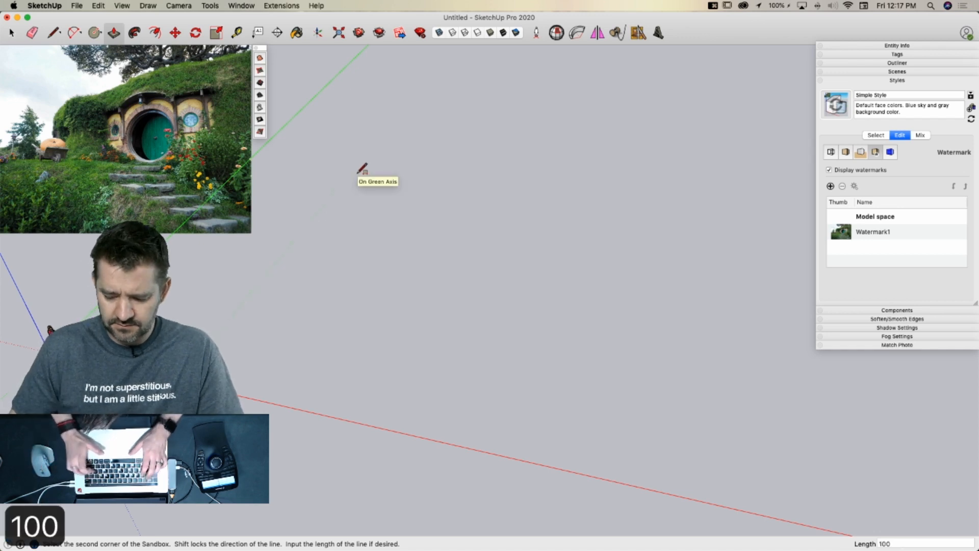
{"action": "type", "text": "'"}
{"action": "key", "text": "Return"}
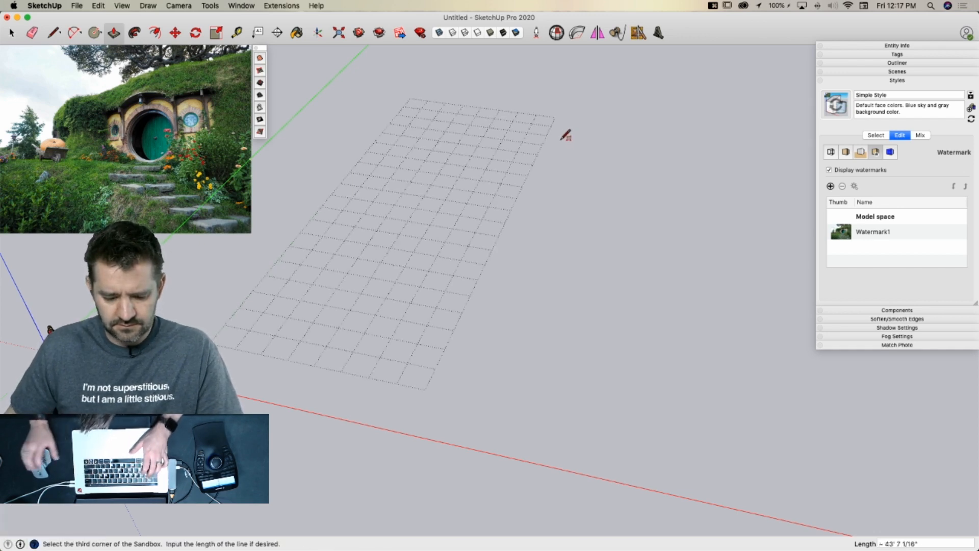
{"action": "type", "text": "100'"}
{"action": "key", "text": "Return"}
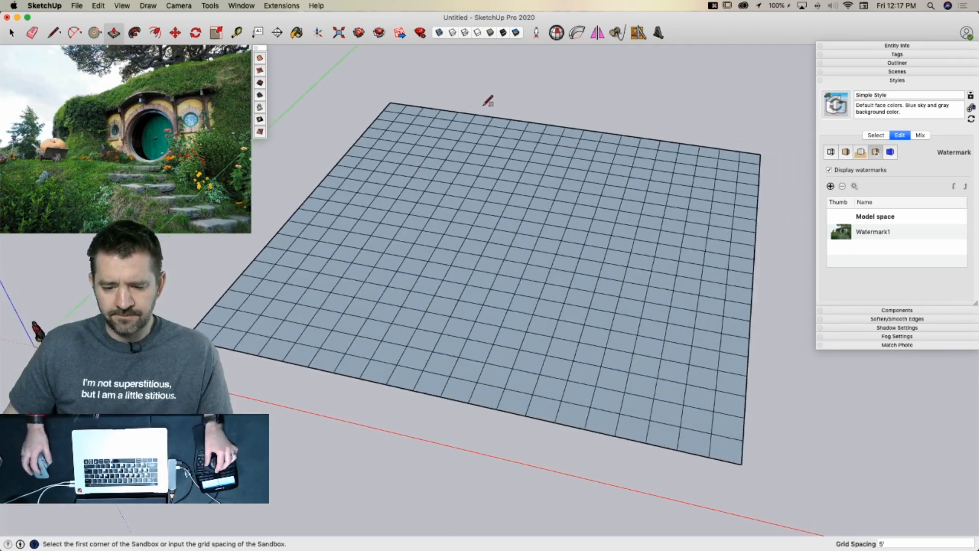
{"action": "key", "text": "space"}
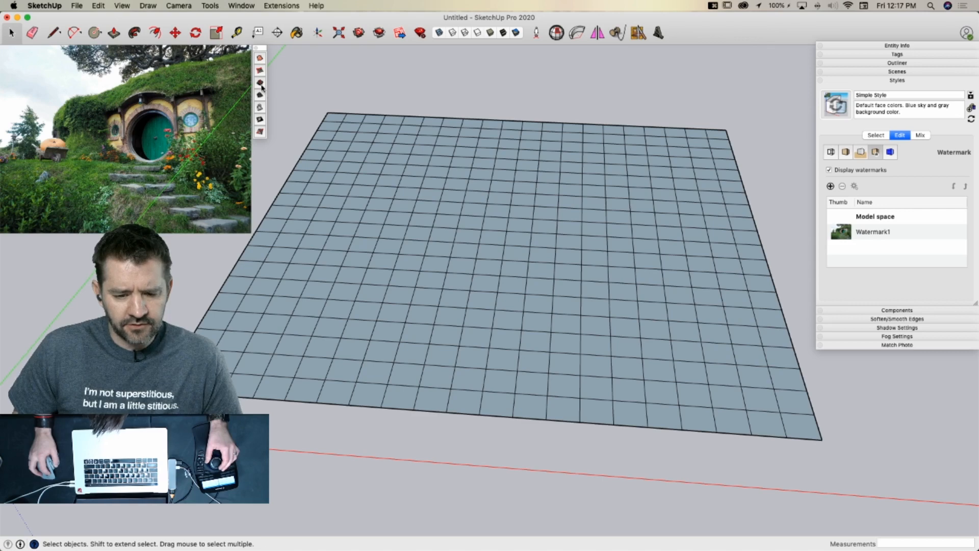
Set the Smoove radius to 50' and open the sandbox grid group for editing
{"action": "left_click", "coordinate": [261, 84]}
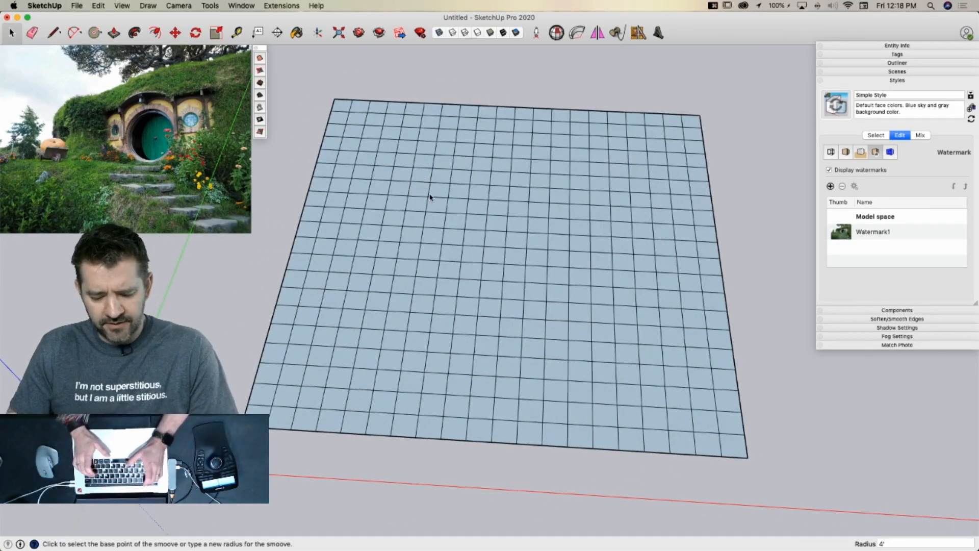
{"action": "type", "text": "50'"}
{"action": "key", "text": "Return"}
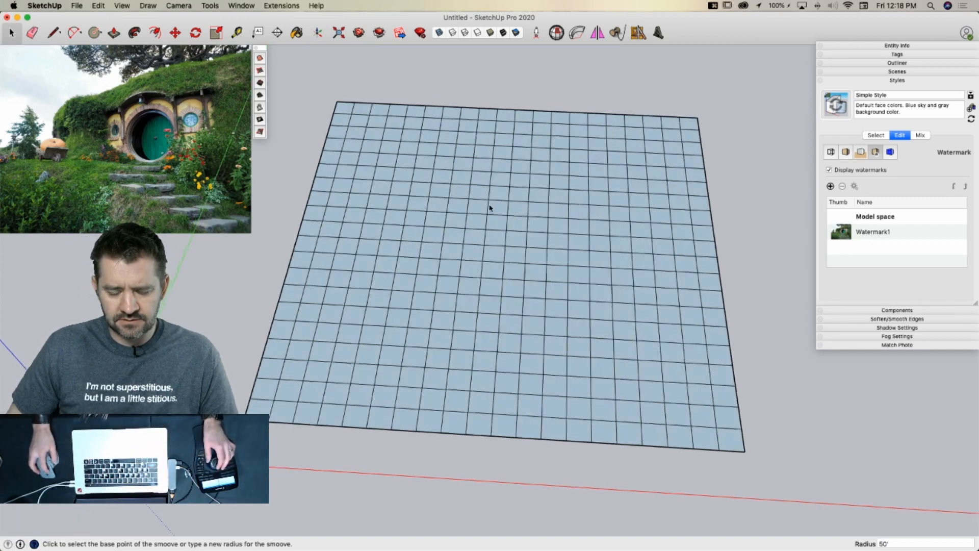
{"action": "key", "text": "space"}
{"action": "left_click", "coordinate": [478, 218]}
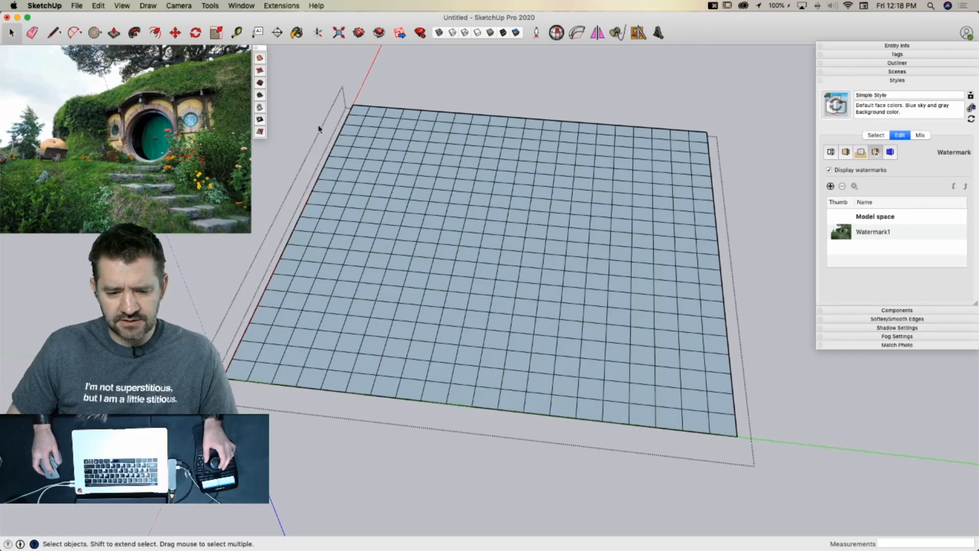
{"action": "left_click", "coordinate": [260, 83]}
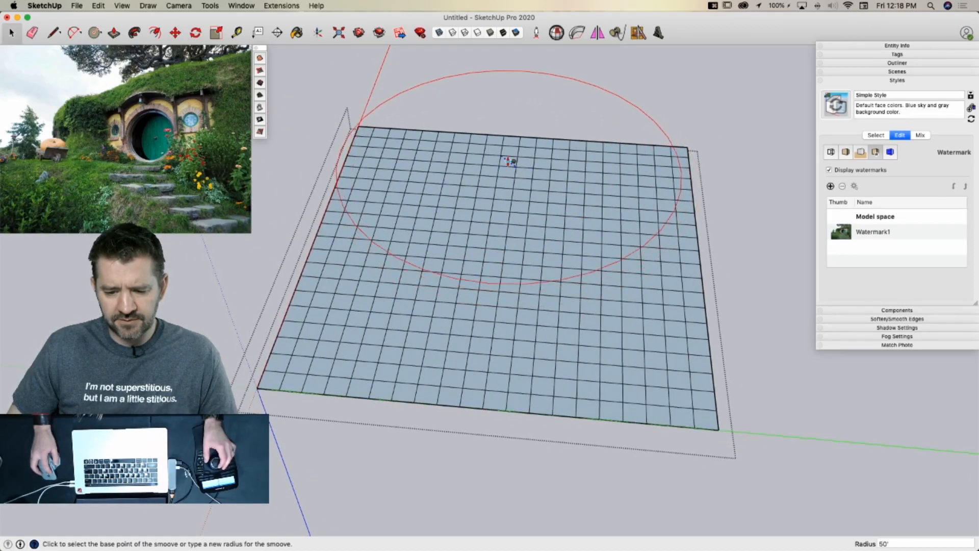
{"action": "left_click", "coordinate": [510, 160]}
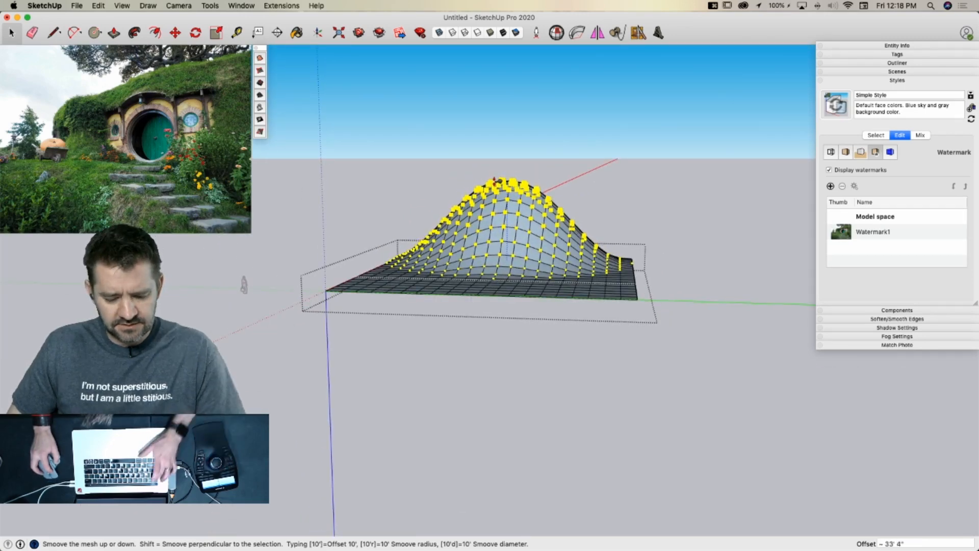
{"action": "key", "text": "Escape"}
{"action": "key", "text": "space"}
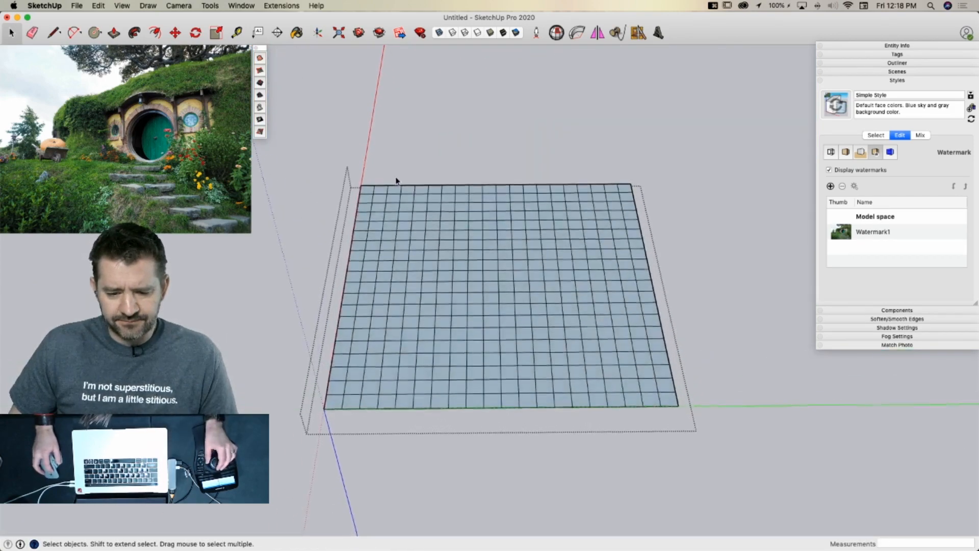
Select a block of faces in the grid, try to Smoove it upward about 42' with the 50' radius, and undo it
{"action": "left_click_drag", "start_coordinate": [459, 202], "coordinate": [676, 320]}
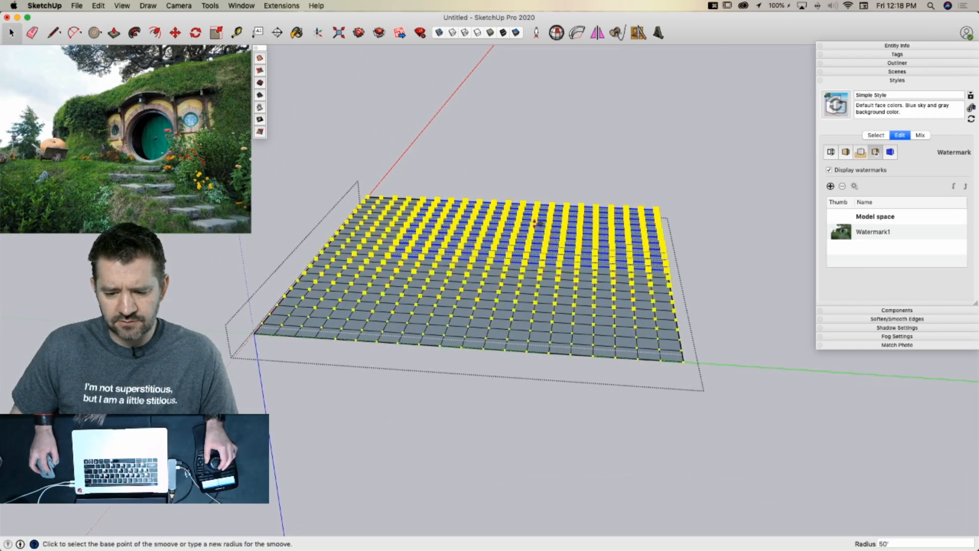
{"action": "left_click", "coordinate": [536, 223]}
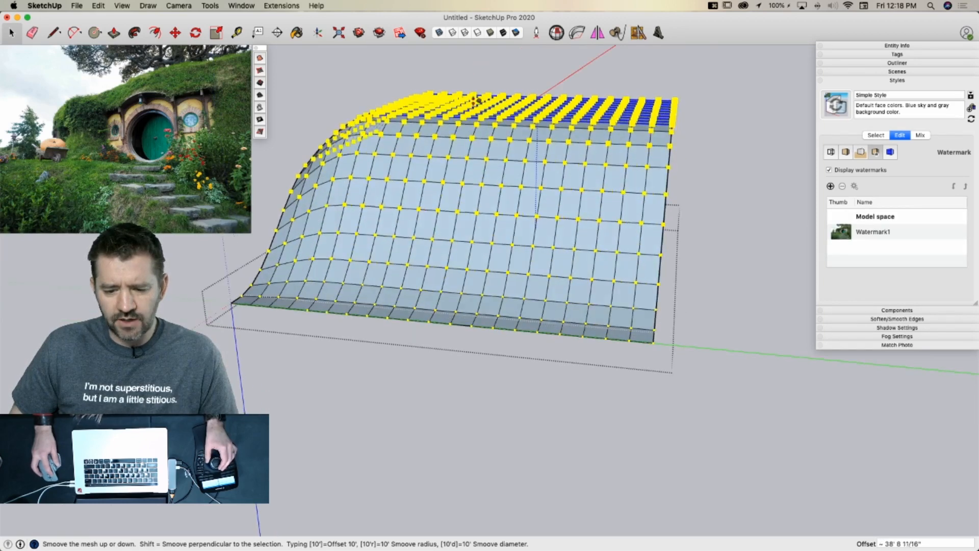
{"action": "left_click", "coordinate": [479, 90]}
{"action": "key", "text": "Escape"}
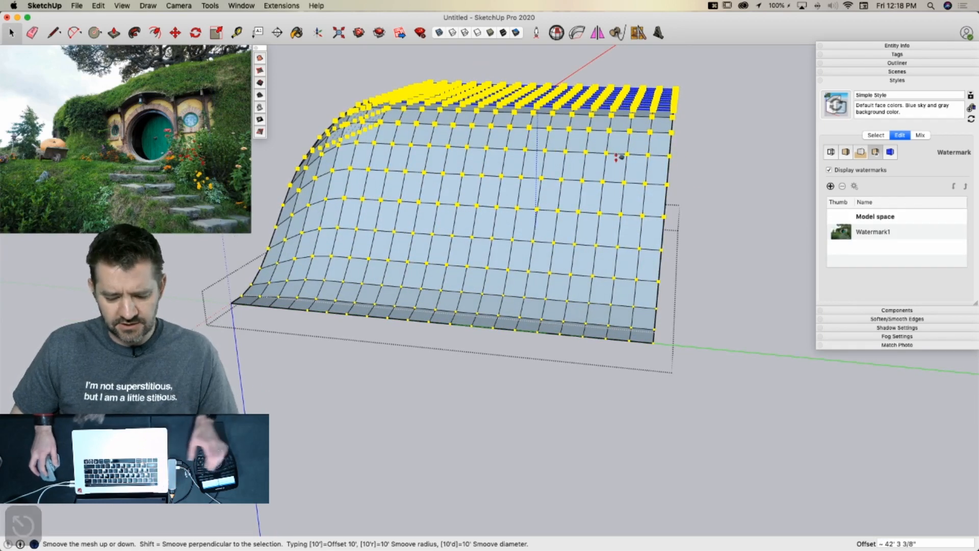
{"action": "key", "text": "super+z"}
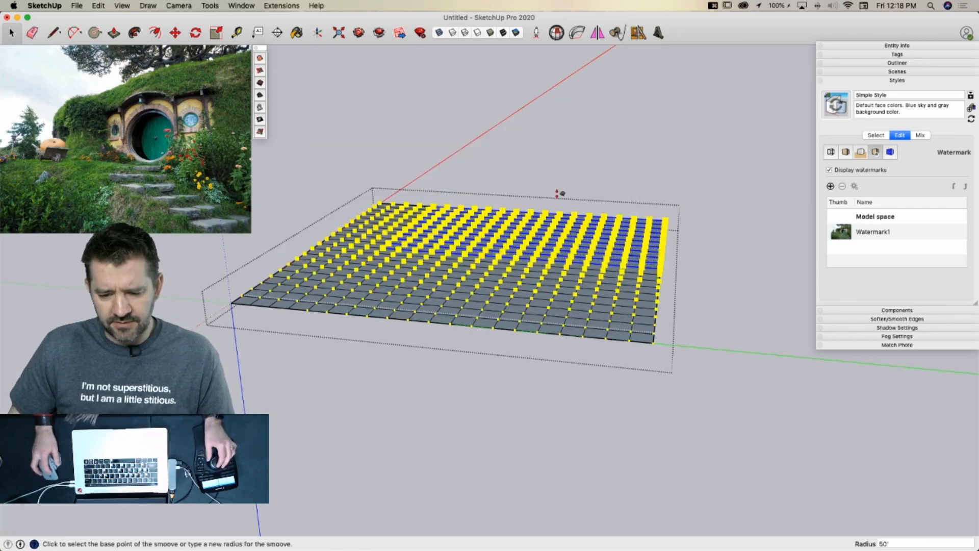
Reopen the sandbox grid group for editing and select a rectangular block of faces, 12 by 5, at one far corner
{"action": "key", "text": "space"}
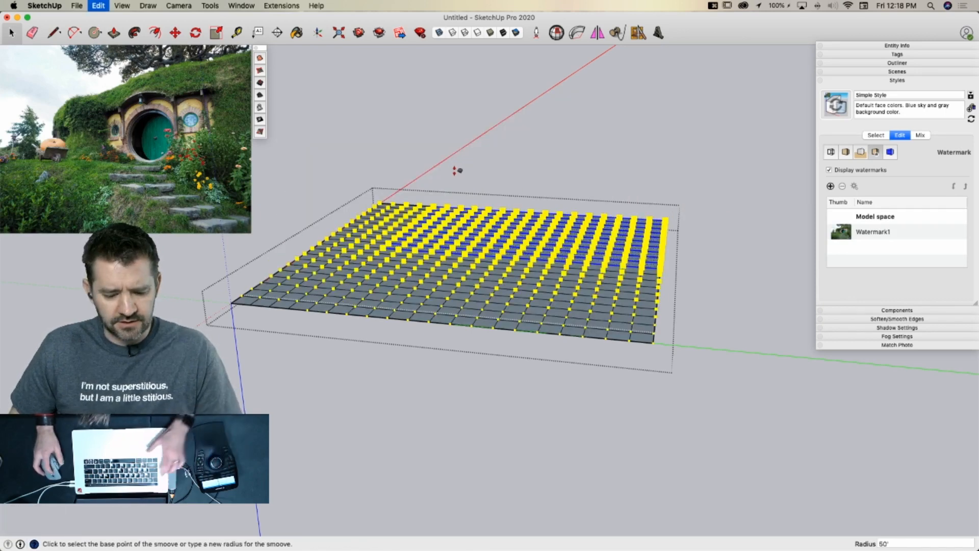
{"action": "key", "text": "Escape"}
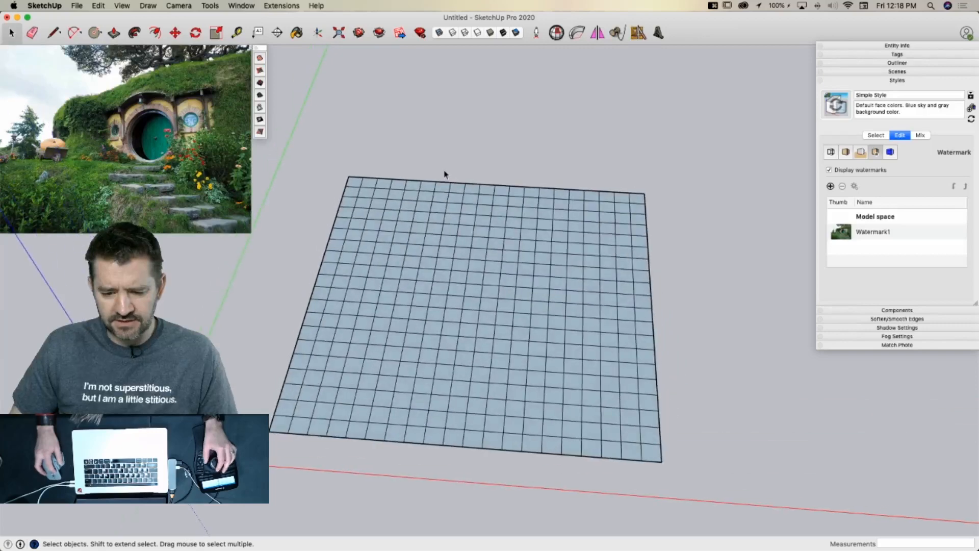
{"action": "left_click_drag", "start_coordinate": [696, 285], "coordinate": [681, 259]}
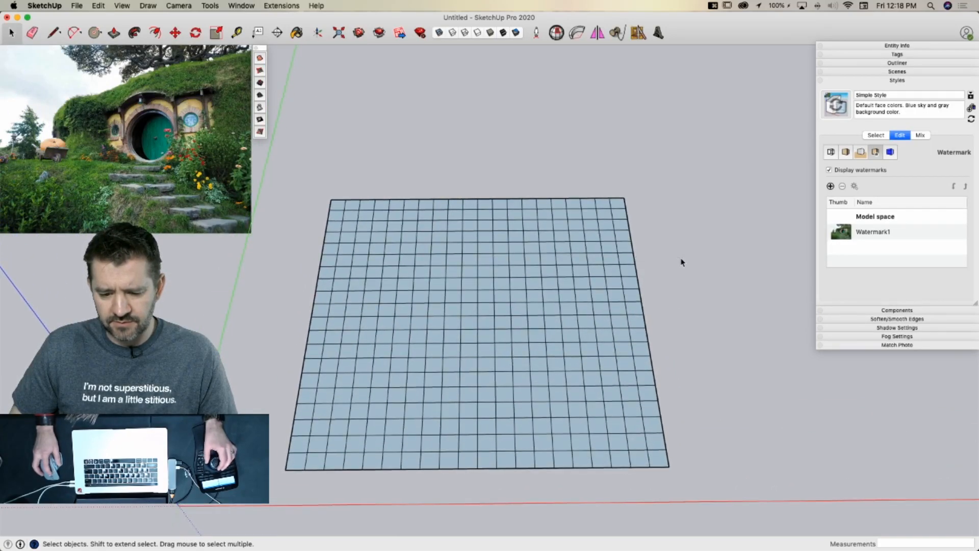
{"action": "triple_click", "coordinate": [539, 217]}
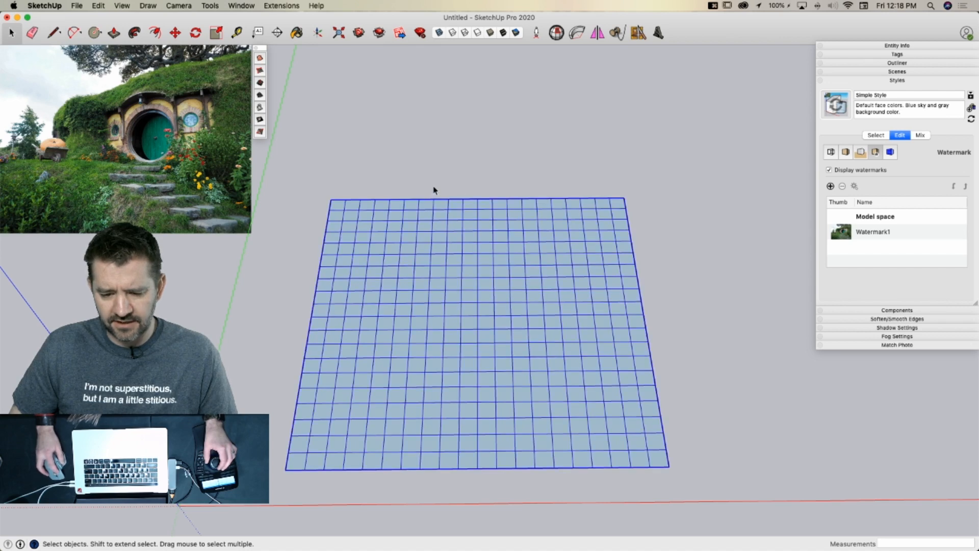
{"action": "key", "text": "g"}
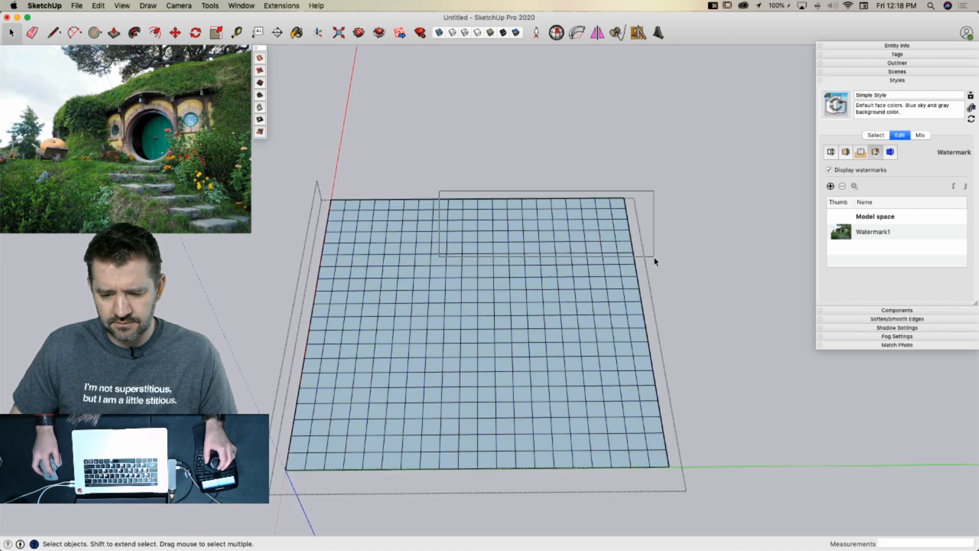
{"action": "left_click_drag", "start_coordinate": [655, 260], "coordinate": [655, 262]}
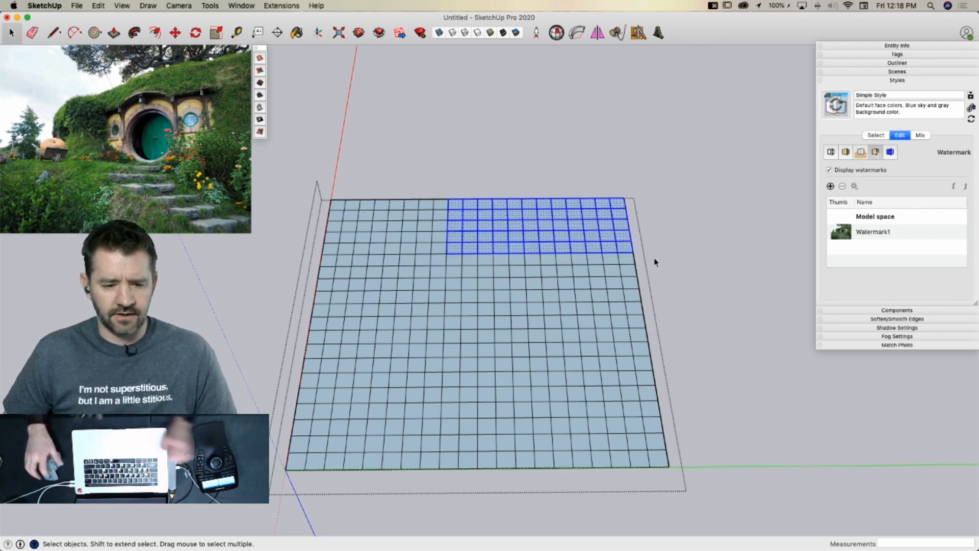
Smoove the selected far-corner block upward about 21' with a 25' radius
{"action": "middle_click_drag", "start_coordinate": [655, 262], "coordinate": [614, 225]}
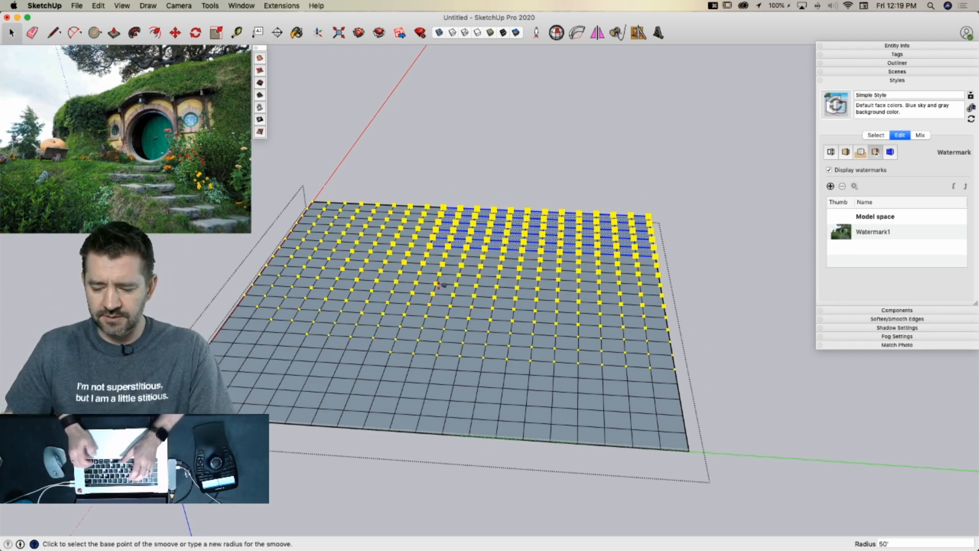
{"action": "type", "text": "25"}
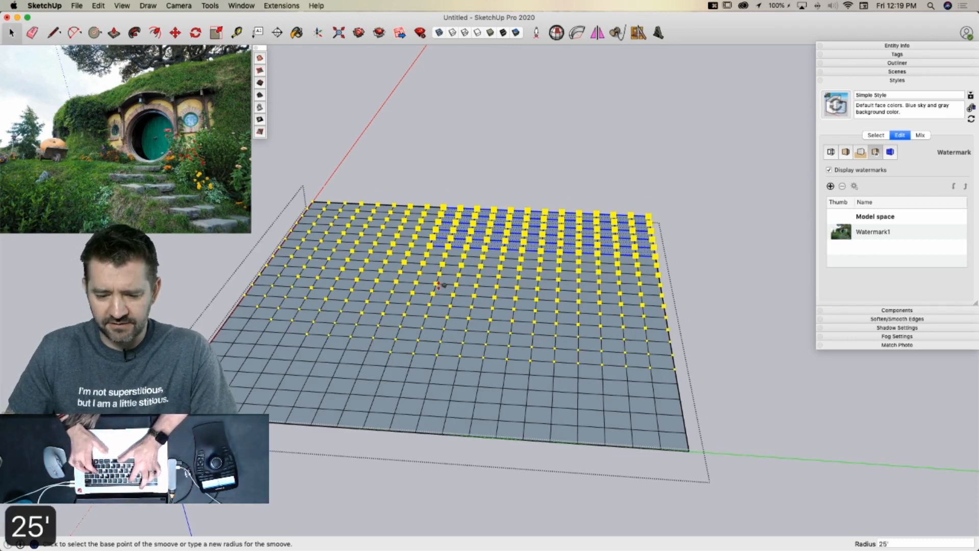
{"action": "key", "text": "Return"}
{"action": "left_click", "coordinate": [561, 239]}
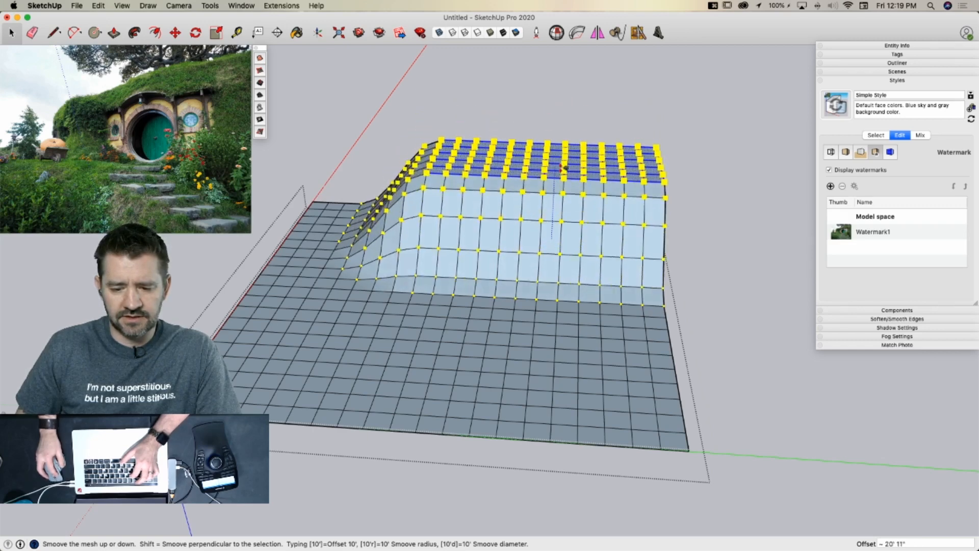
{"action": "left_click", "coordinate": [699, 287]}
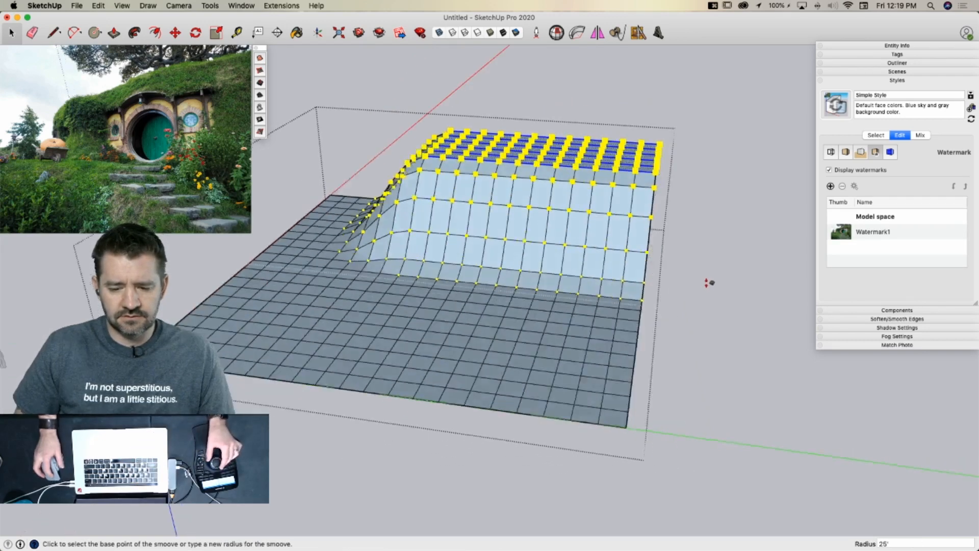
Select the full row of faces along the grid's front edge, opposite the raised block
{"action": "key", "text": "space"}
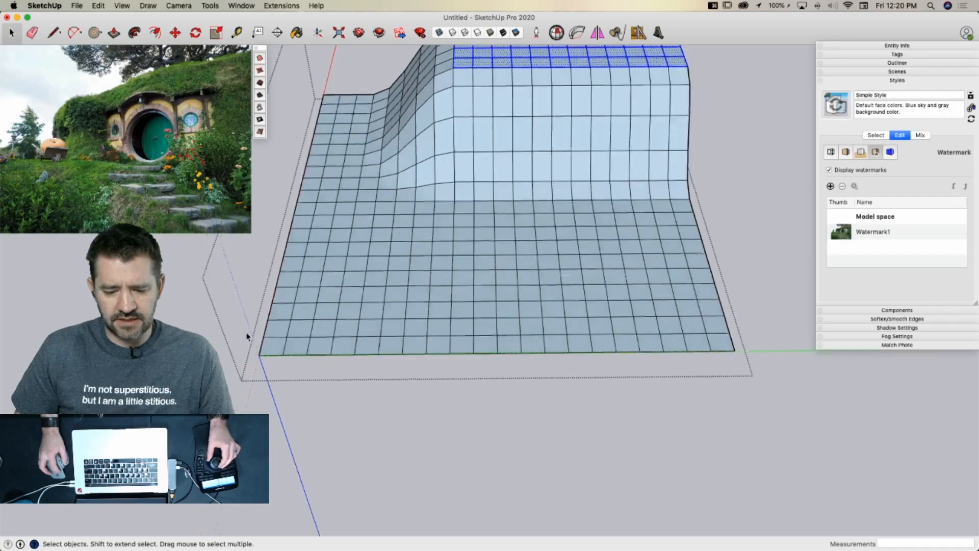
{"action": "left_click_drag", "start_coordinate": [240, 331], "coordinate": [716, 391]}
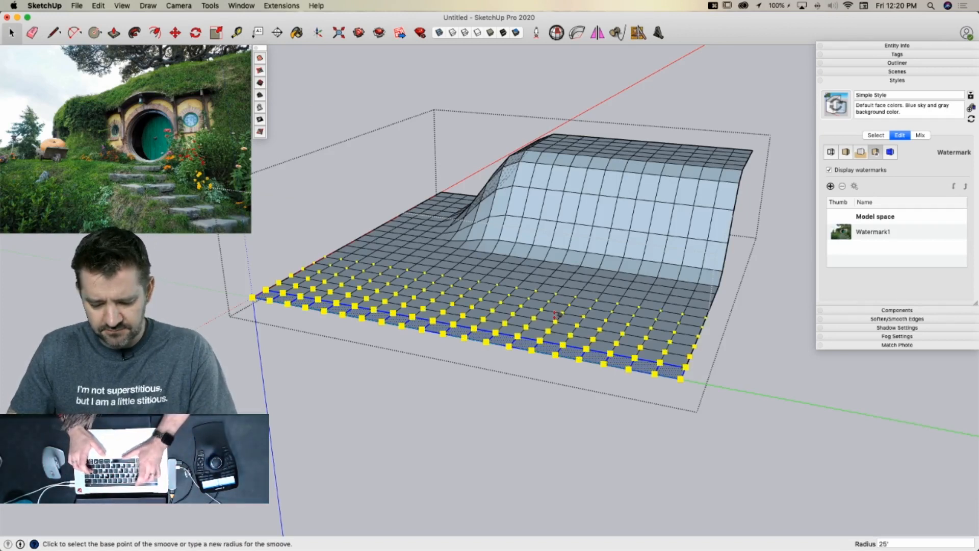
{"action": "type", "text": "5'"}
{"action": "key", "text": "Return"}
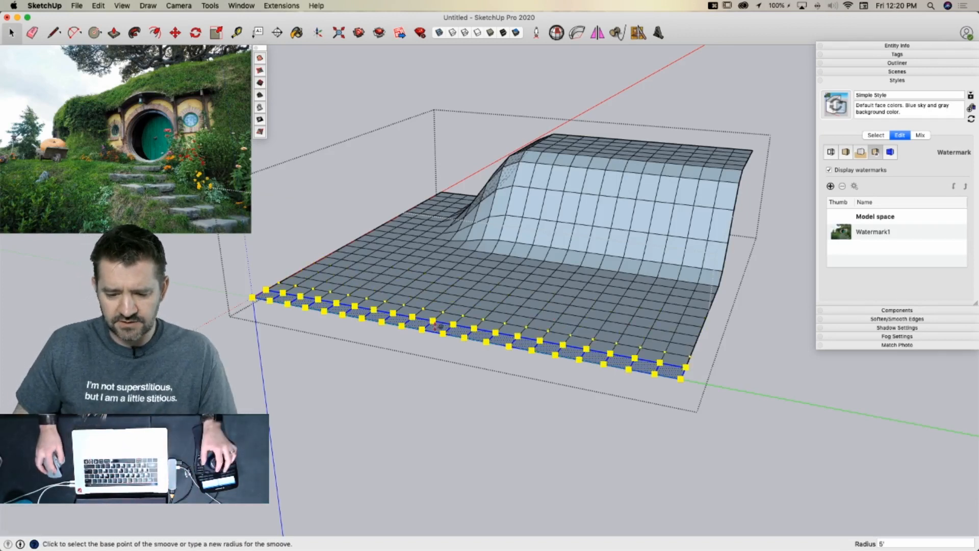
{"action": "left_click", "coordinate": [436, 330]}
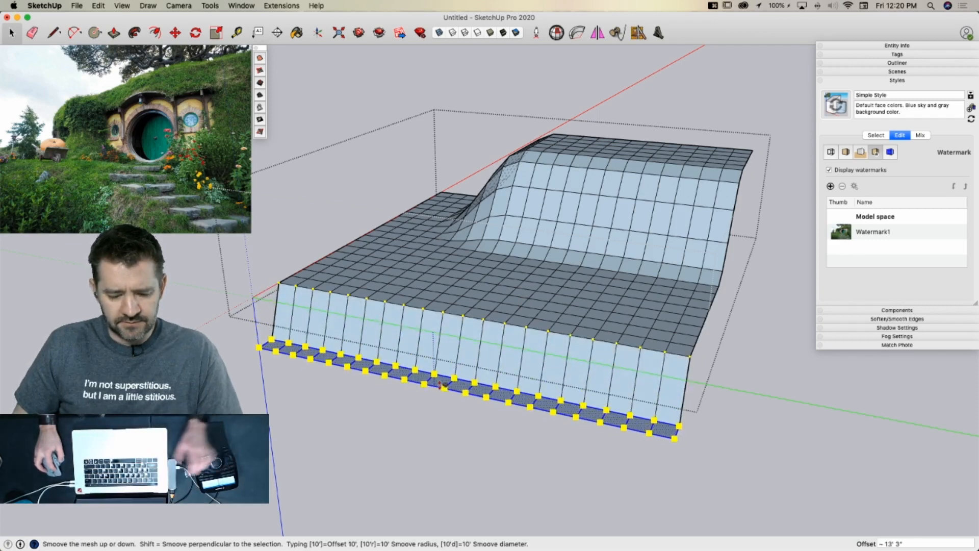
{"action": "key", "text": "Escape"}
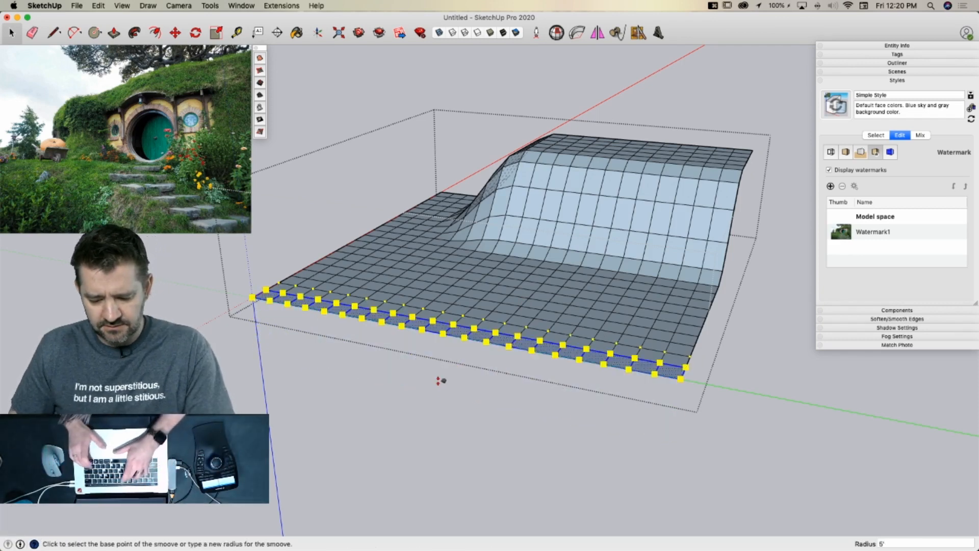
Smoove the front row of faces downward about 12' with a 10' radius
{"action": "type", "text": "10'"}
{"action": "key", "text": "Return"}
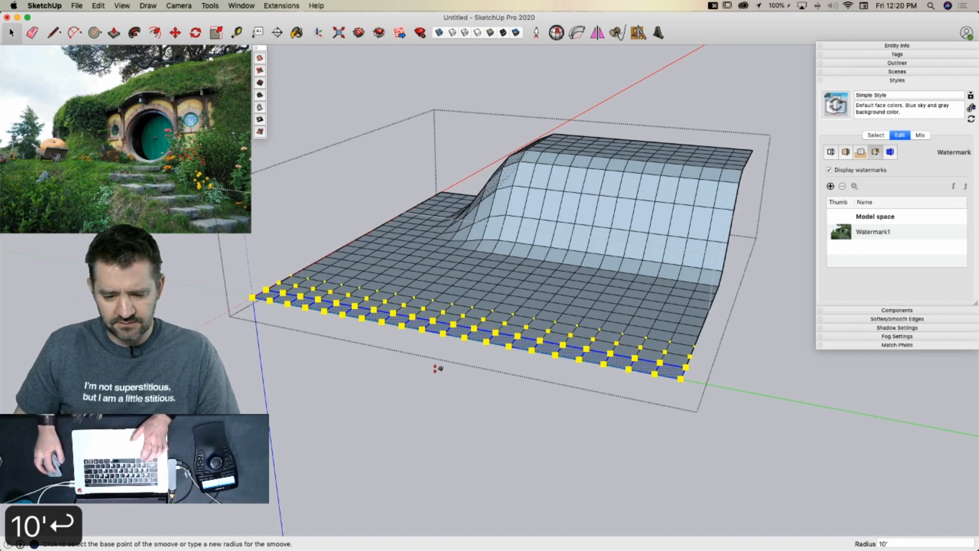
{"action": "left_click", "coordinate": [444, 332]}
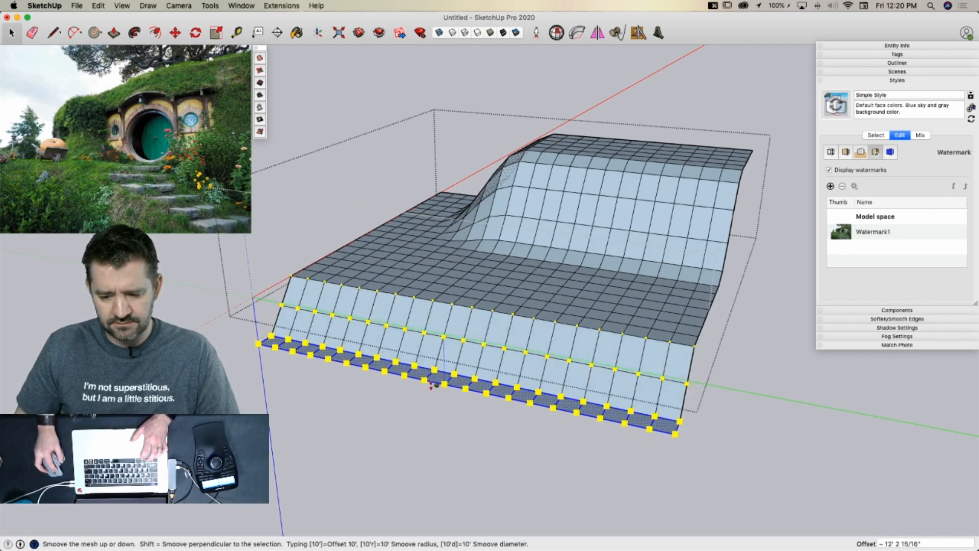
{"action": "left_click", "coordinate": [433, 390]}
{"action": "key", "text": "space"}
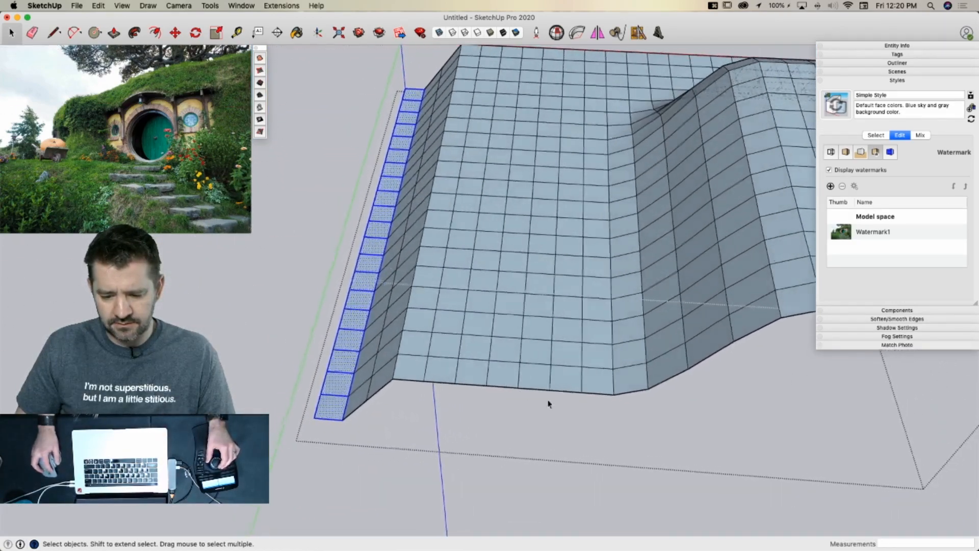
Select the strip of faces along the open side of the flat terrace below the hill and Smoove it down slightly with the 10' radius
{"action": "left_click_drag", "start_coordinate": [568, 382], "coordinate": [419, 394]}
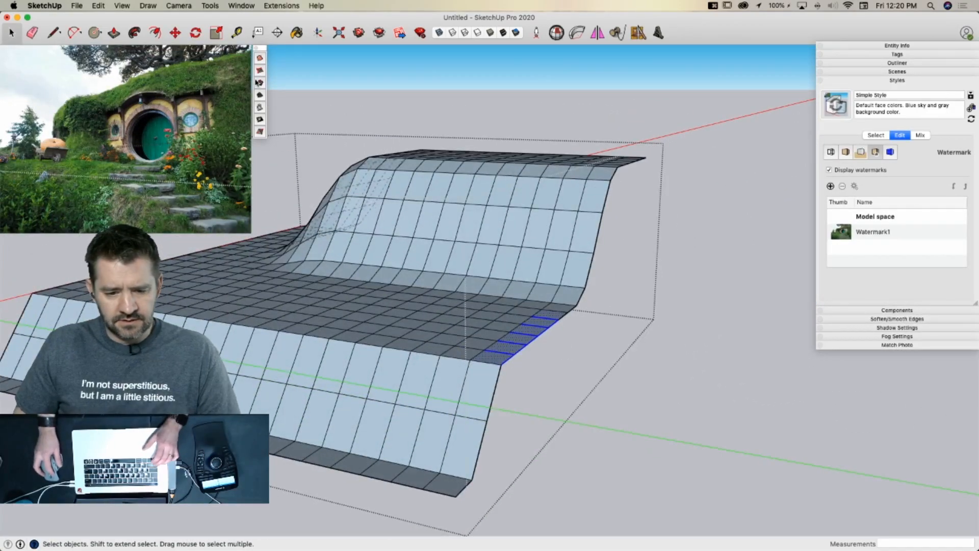
{"action": "left_click", "coordinate": [260, 84]}
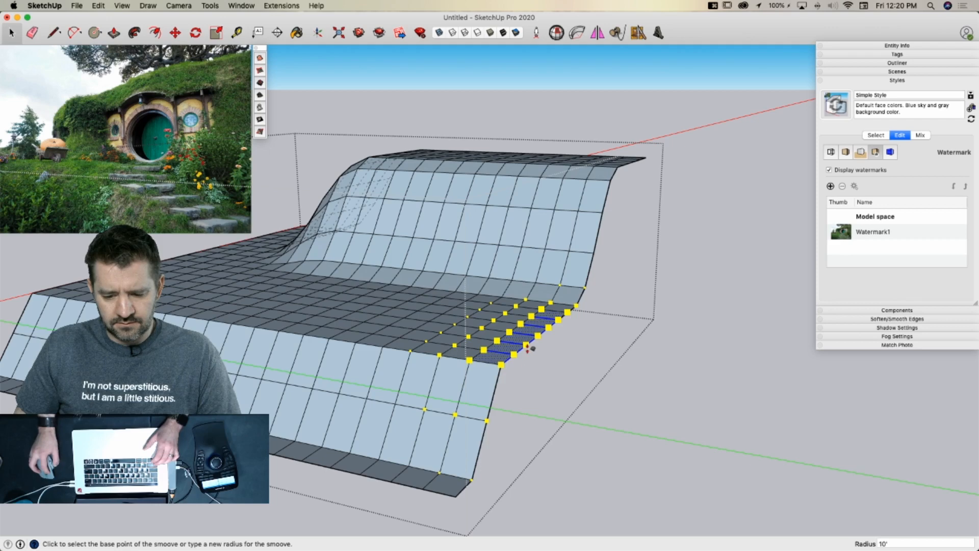
{"action": "left_click", "coordinate": [527, 347]}
{"action": "left_click", "coordinate": [529, 366]}
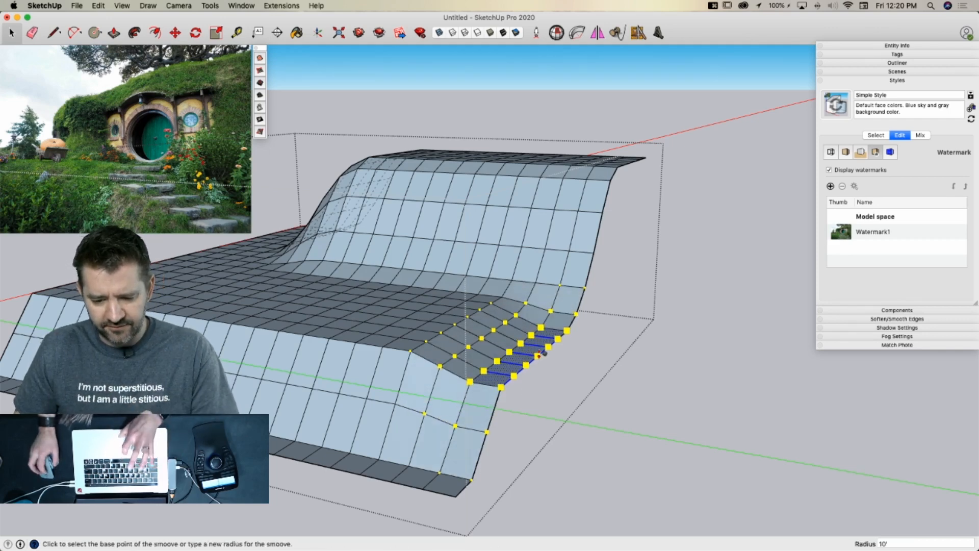
{"action": "key", "text": "space"}
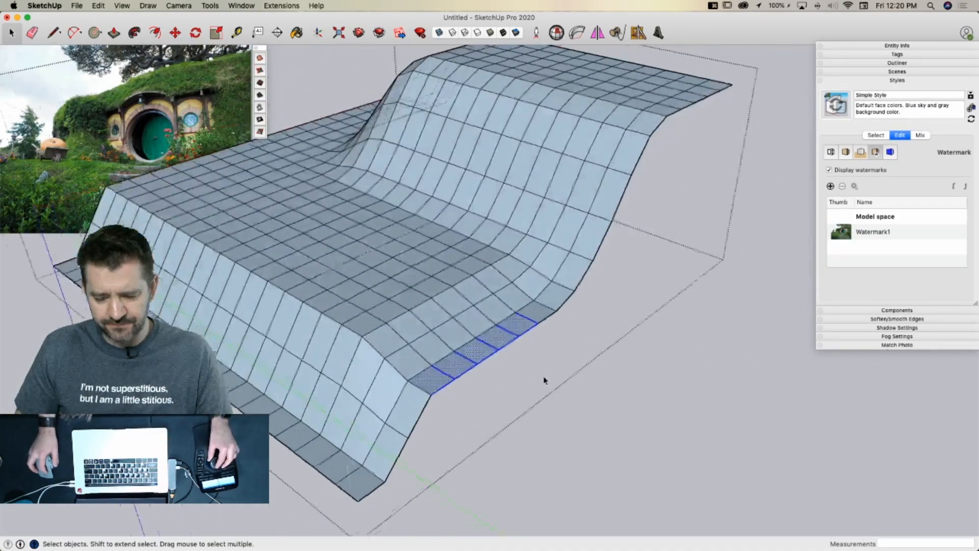
Set the Smoove radius to 25' and remove the strip's front end face from the selection
{"action": "left_click", "coordinate": [260, 82]}
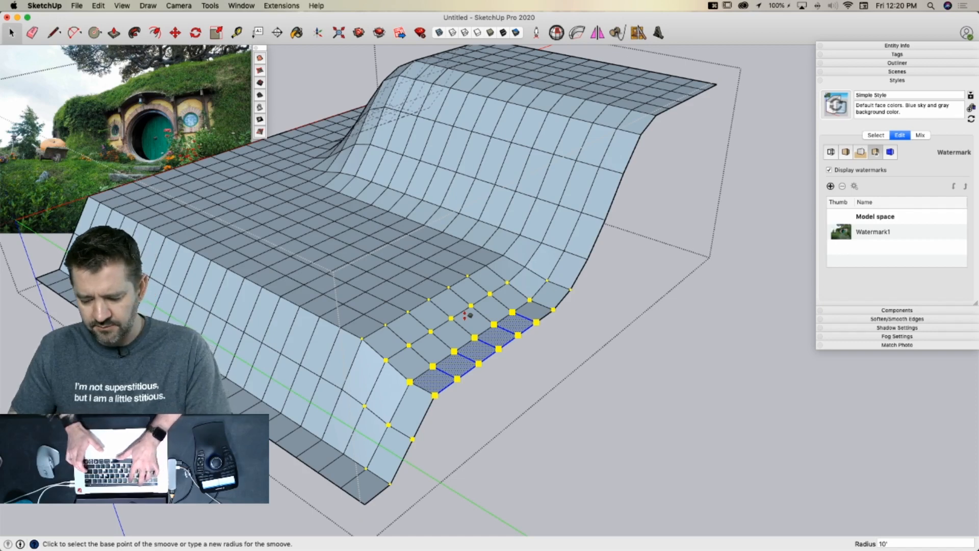
{"action": "type", "text": "25"}
{"action": "key", "text": "Return"}
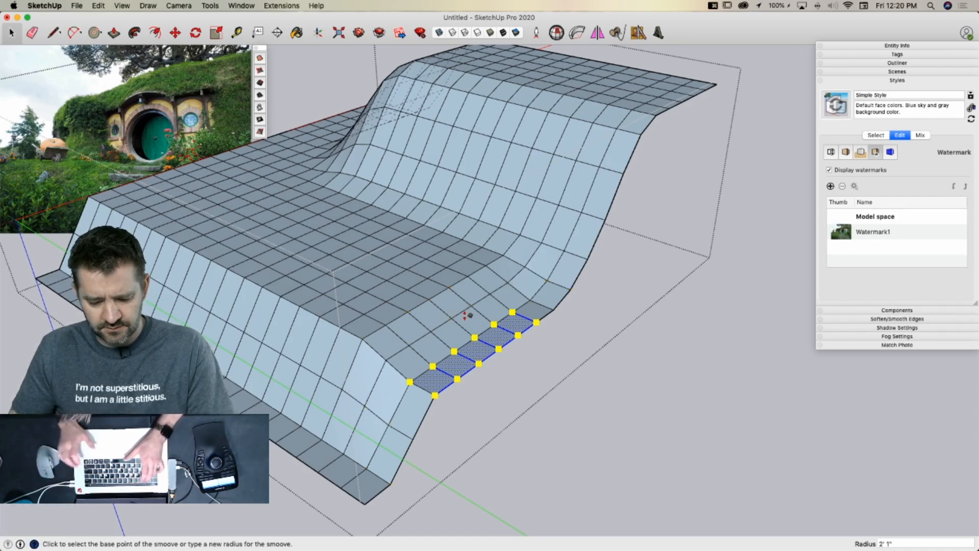
{"action": "type", "text": "25'"}
{"action": "key", "text": "Return"}
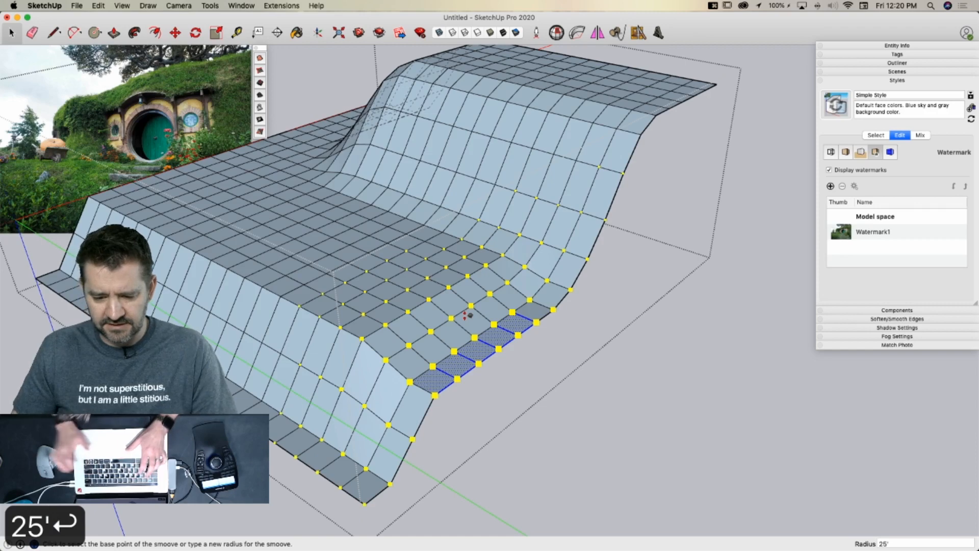
{"action": "key", "text": "space"}
{"action": "left_click", "coordinate": [438, 386]}
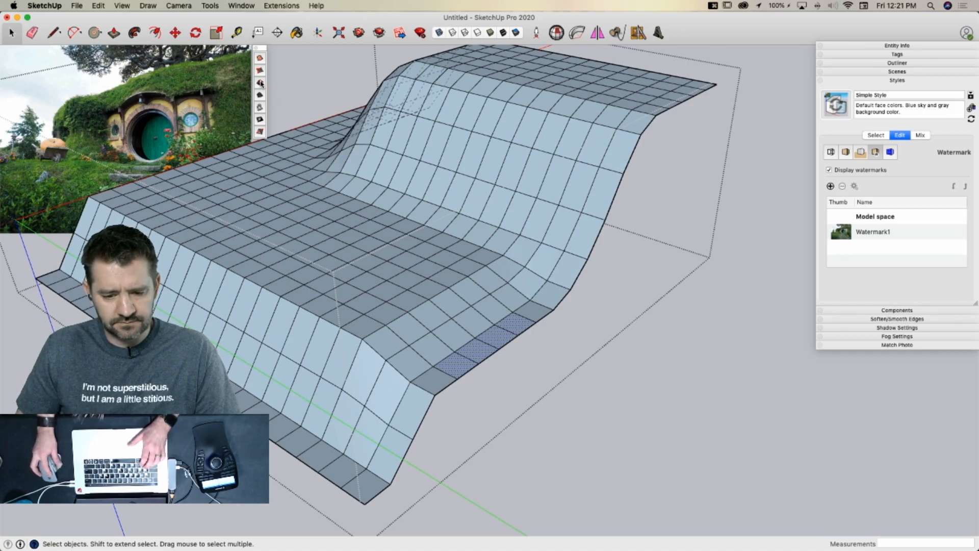
Smoove the three remaining side faces down about 18' with the 25' radius, and raise them back slightly
{"action": "left_click", "coordinate": [259, 83]}
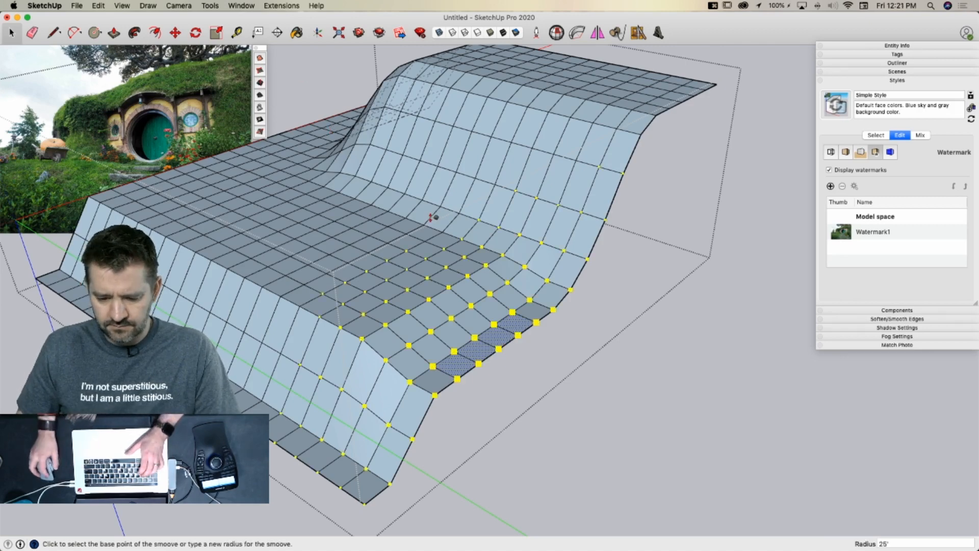
{"action": "left_click", "coordinate": [503, 347]}
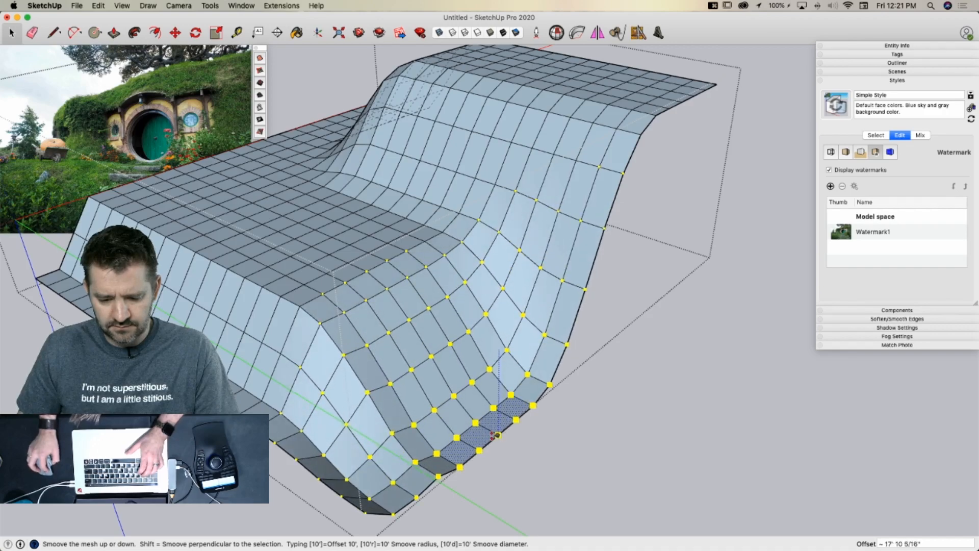
{"action": "left_click", "coordinate": [498, 433]}
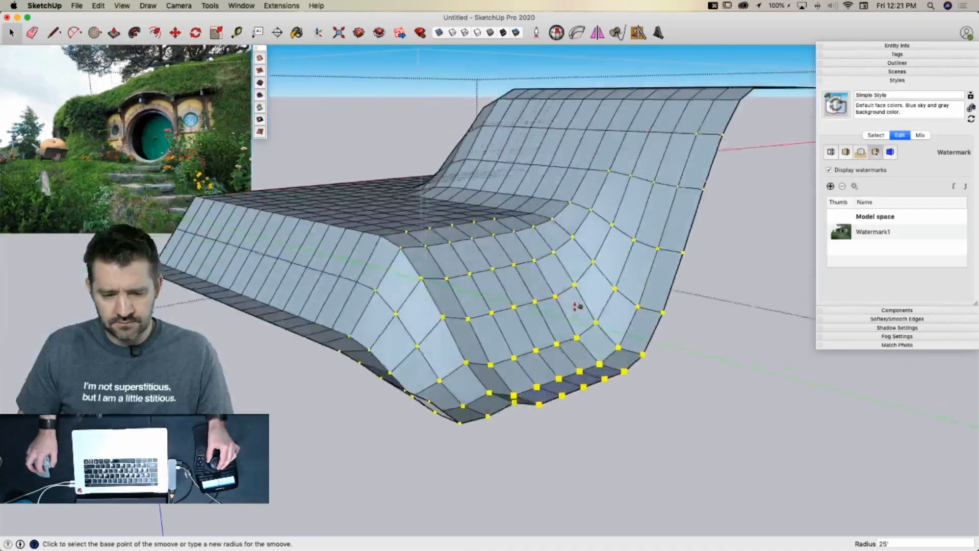
{"action": "left_click", "coordinate": [525, 323]}
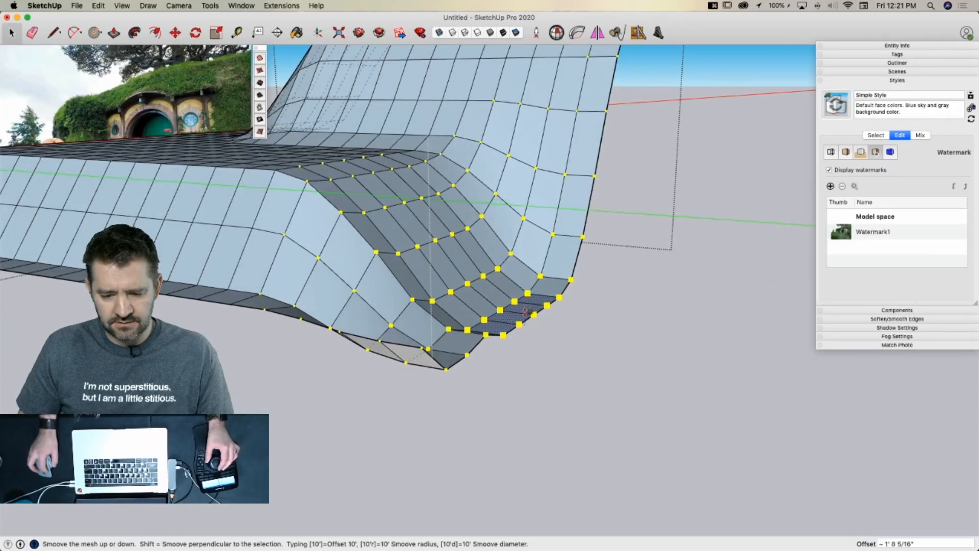
{"action": "left_click", "coordinate": [540, 306]}
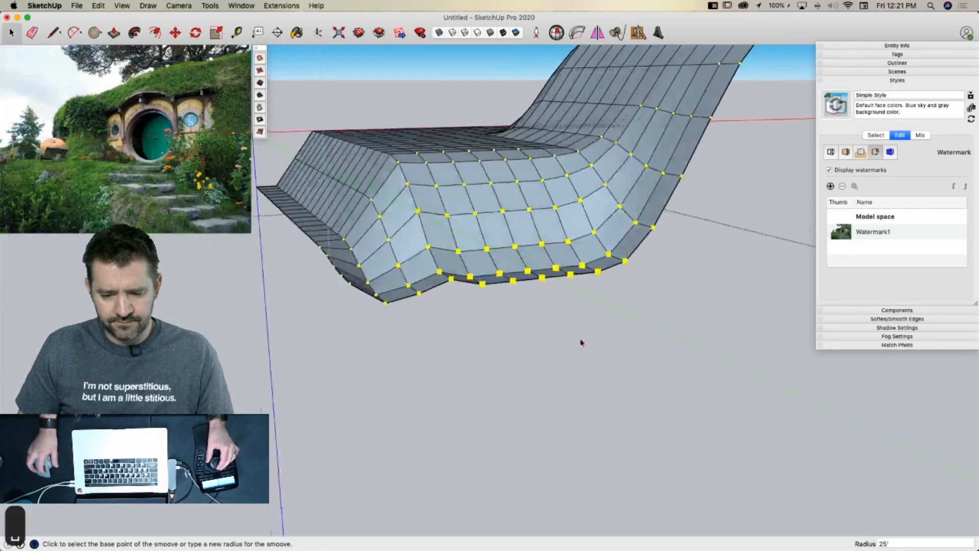
{"action": "key", "text": "space"}
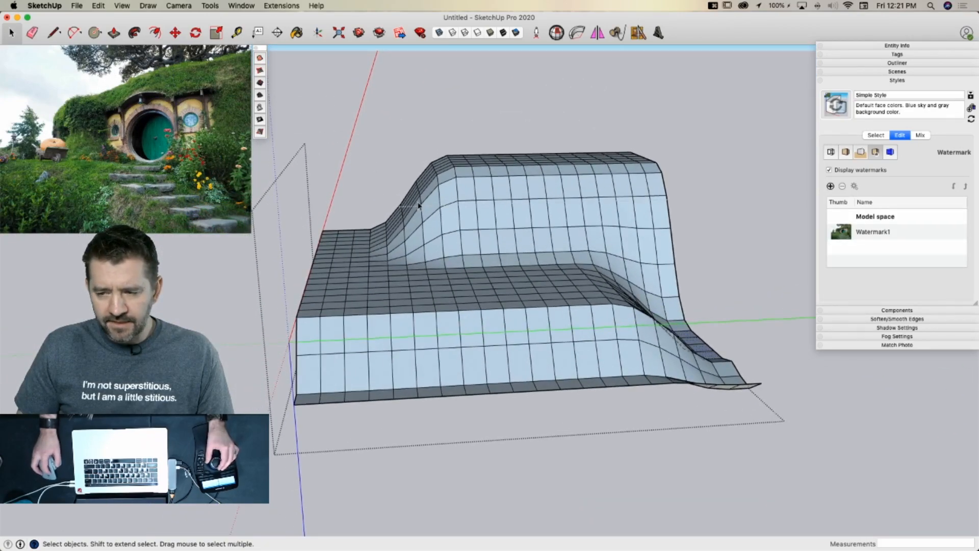
Select a row of edges across the steep end slope of the hill and Smoove it down slightly with the 25' radius
{"action": "scroll", "coordinate": [389, 213], "scroll_direction": "up", "scroll_amount": 2}
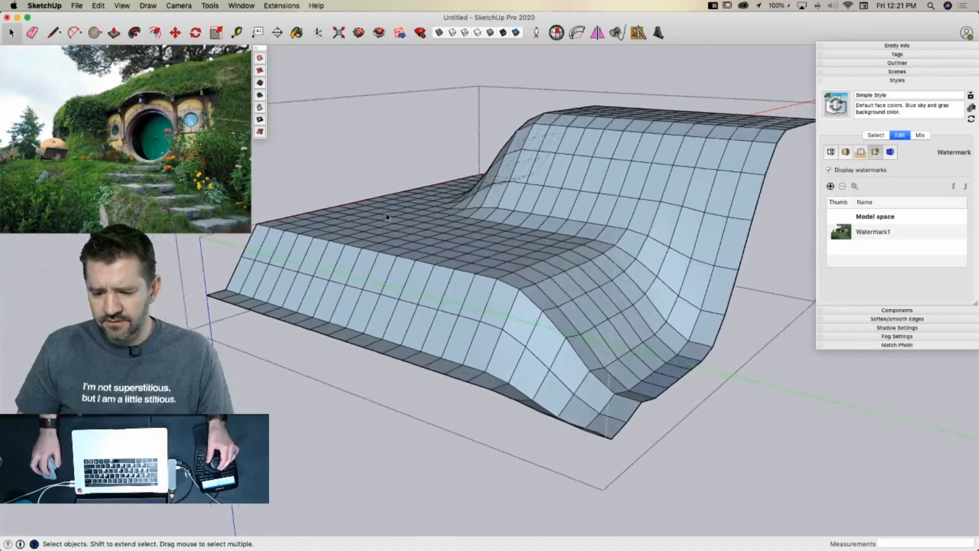
{"action": "middle_click_drag", "start_coordinate": [389, 212], "coordinate": [509, 395]}
{"action": "scroll", "coordinate": [497, 349], "scroll_direction": "up", "scroll_amount": 5}
{"action": "middle_click_drag", "start_coordinate": [497, 349], "coordinate": [471, 190]}
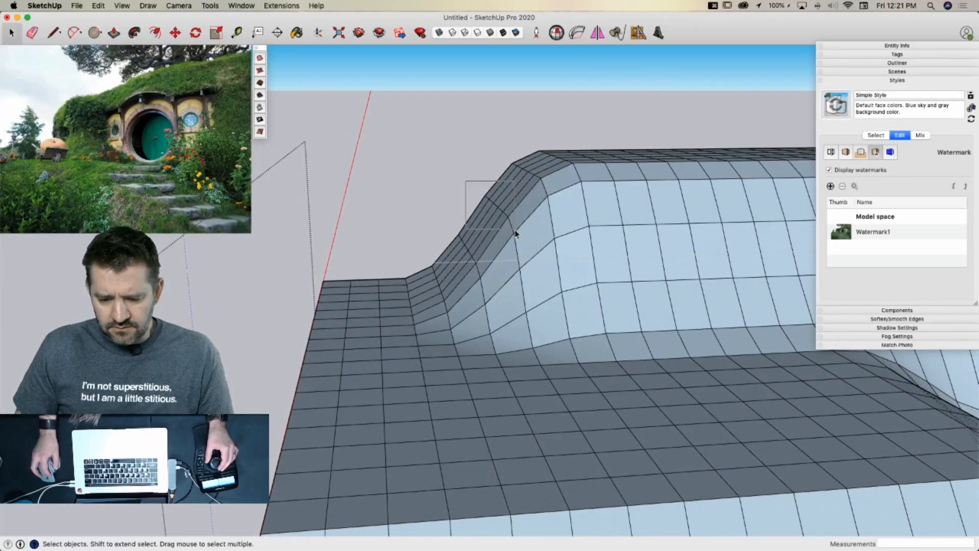
{"action": "middle_click_drag", "start_coordinate": [515, 234], "coordinate": [436, 217]}
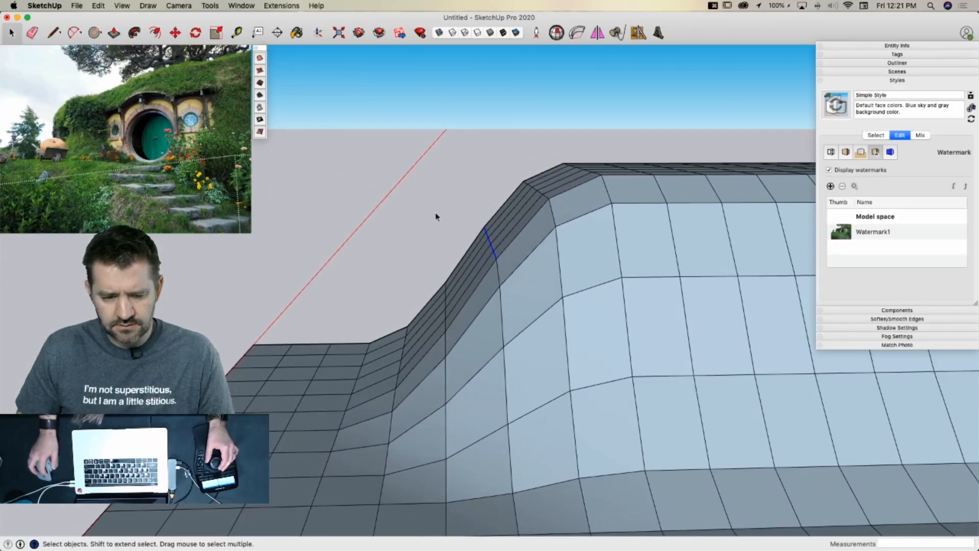
{"action": "left_click", "coordinate": [259, 83]}
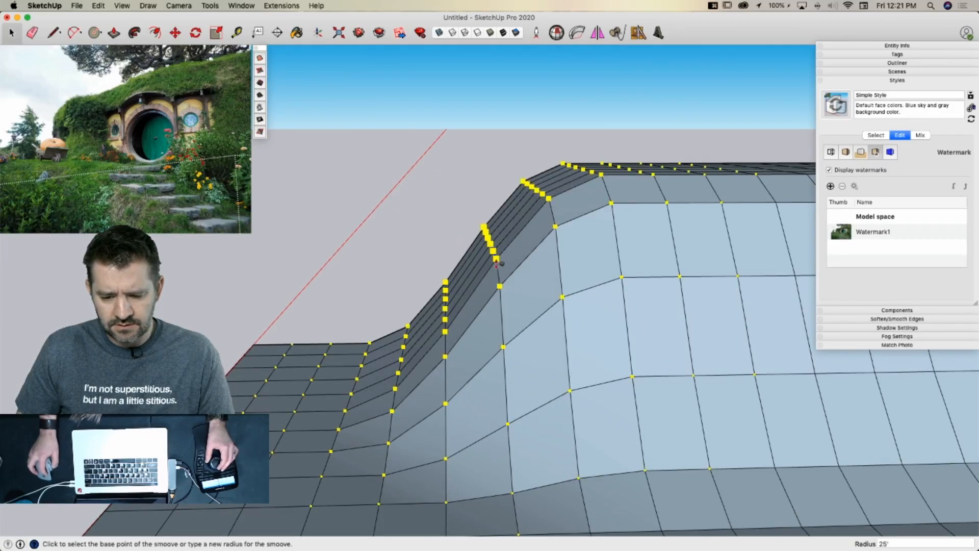
{"action": "left_click", "coordinate": [496, 259]}
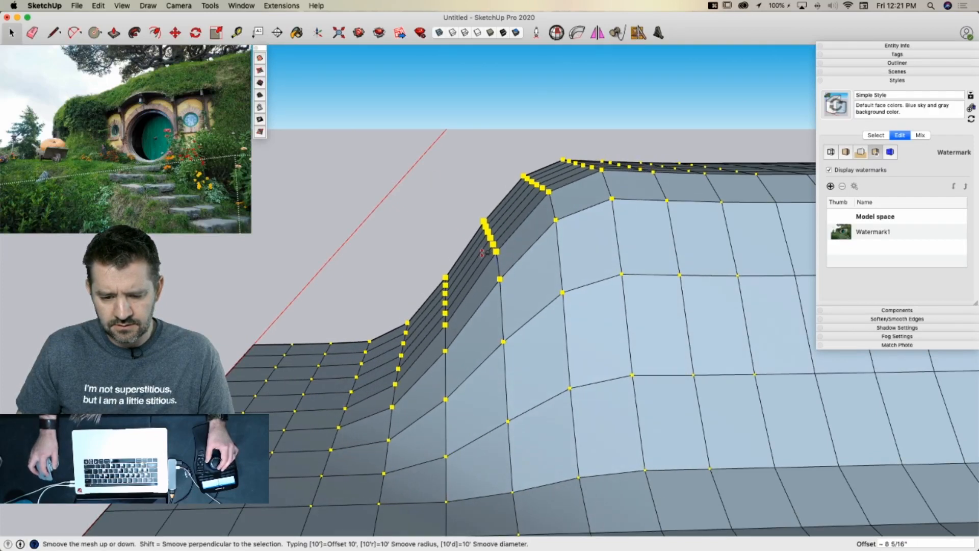
{"action": "left_click", "coordinate": [479, 274]}
{"action": "left_click", "coordinate": [405, 226]}
{"action": "key", "text": "space"}
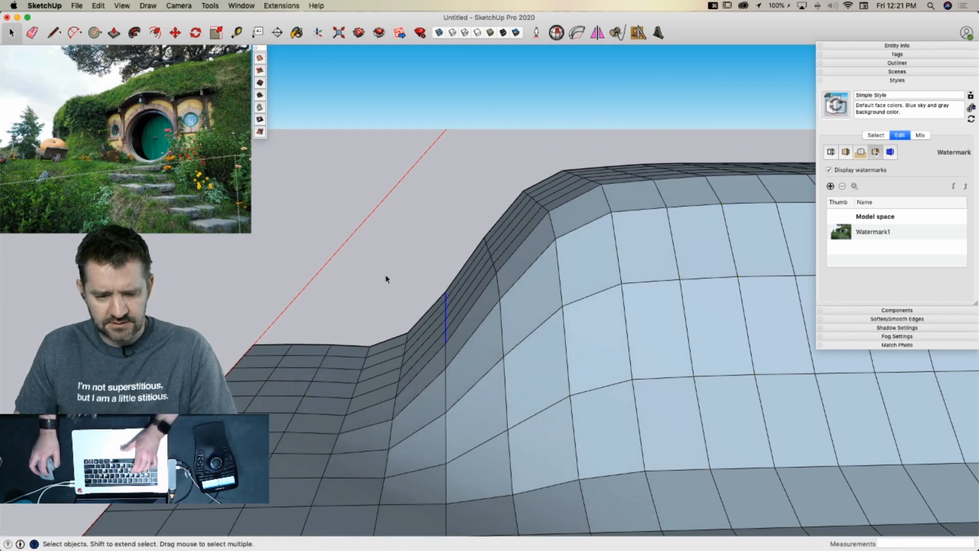
Set the Smoove radius to 10' and raise the next lower row of edges on the hill's end slope about 7' 6"
{"action": "left_click", "coordinate": [260, 84]}
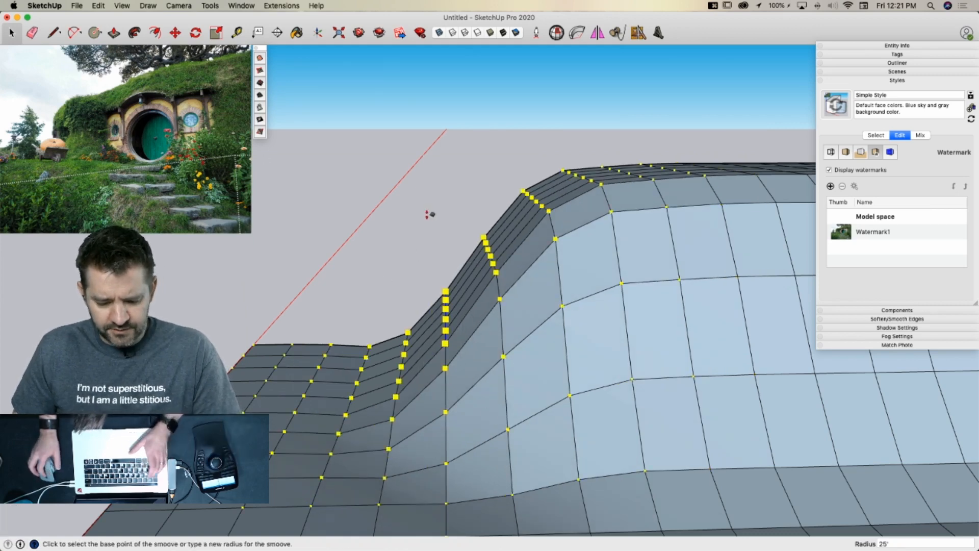
{"action": "type", "text": "0'.mp4"}
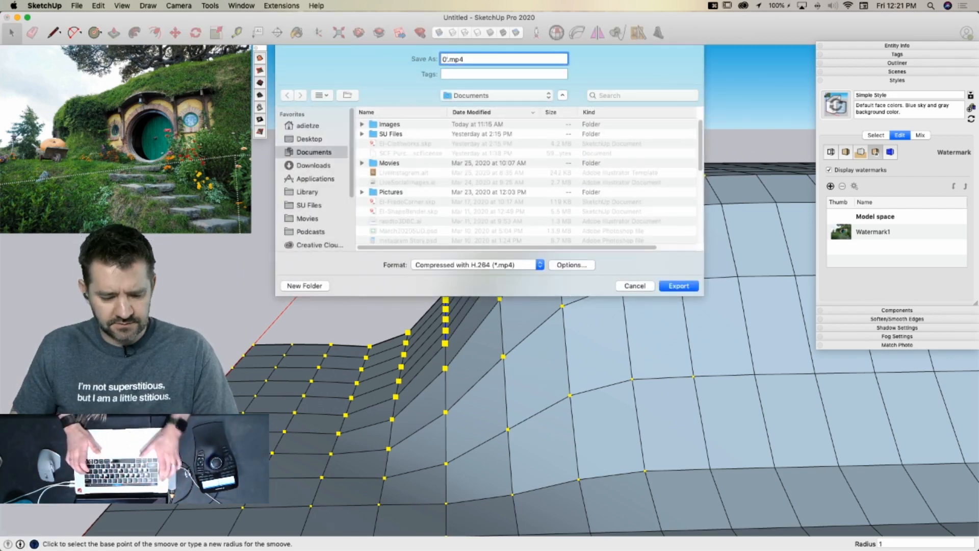
{"action": "key", "text": "Escape"}
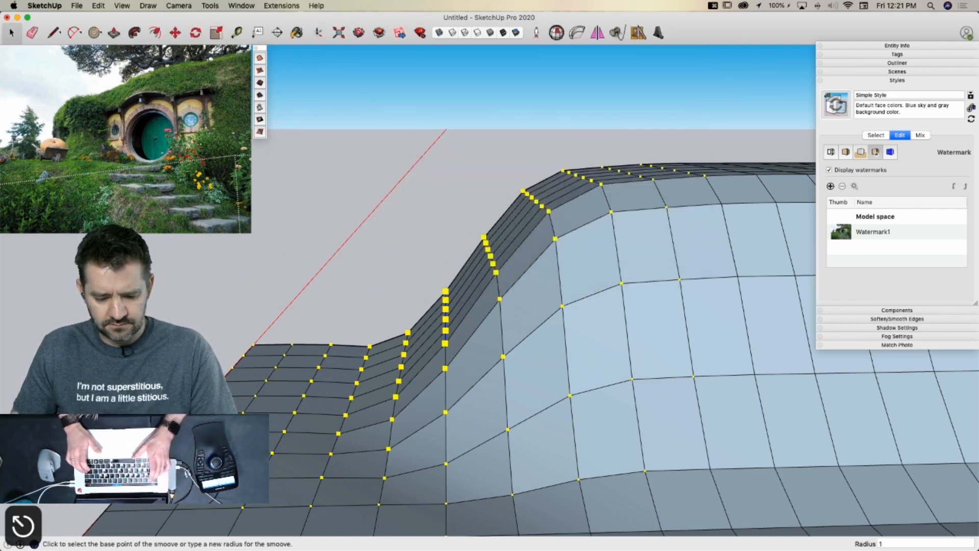
{"action": "key", "text": "Return"}
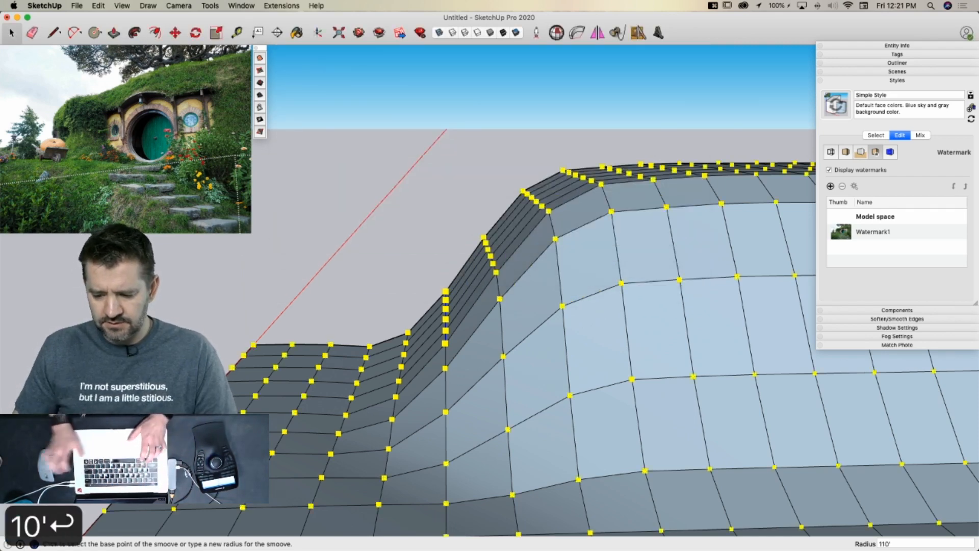
{"action": "type", "text": "10'"}
{"action": "key", "text": "Return"}
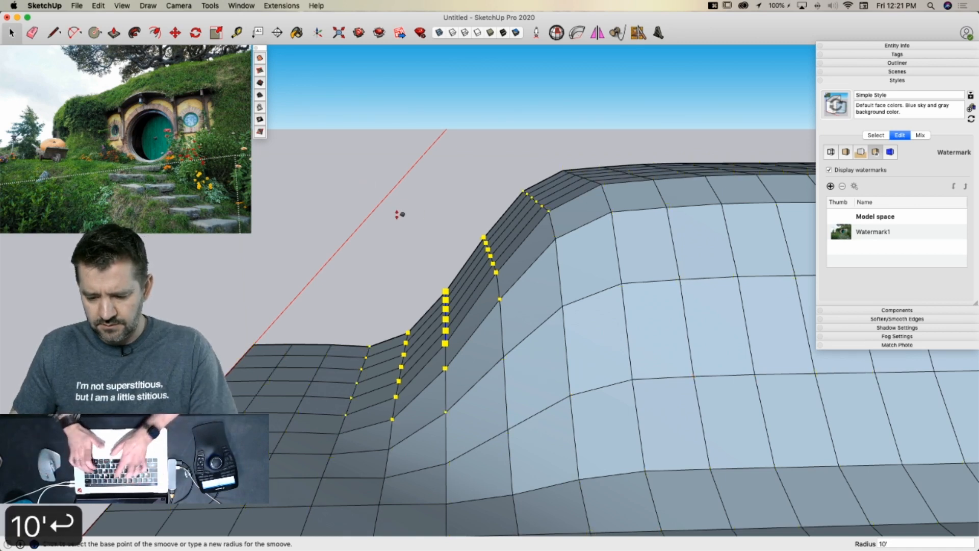
{"action": "left_click", "coordinate": [428, 261]}
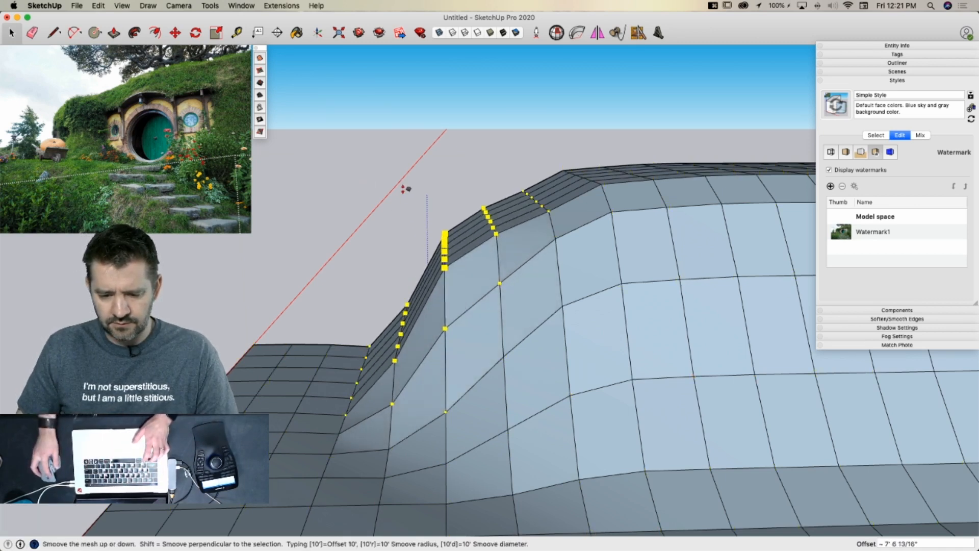
{"action": "left_click", "coordinate": [473, 197]}
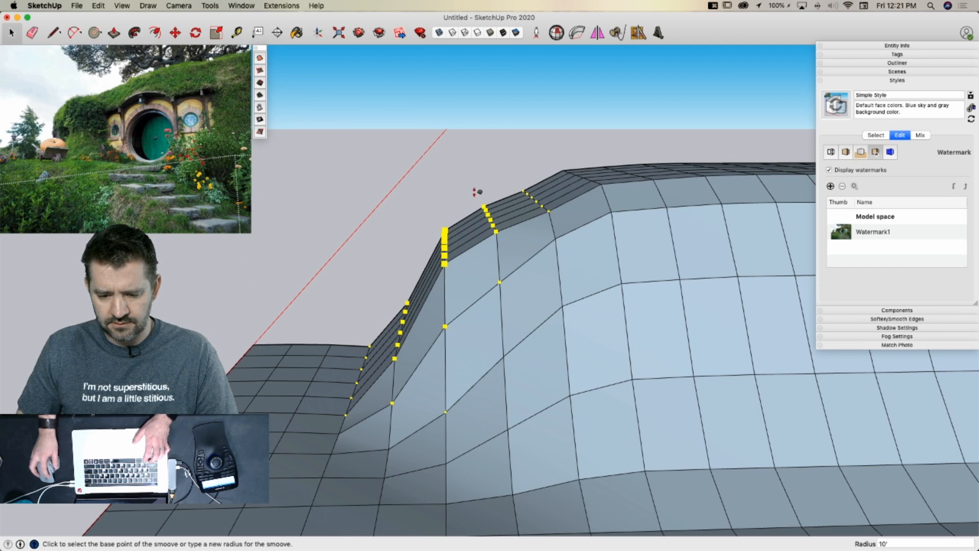
{"action": "key", "text": "space"}
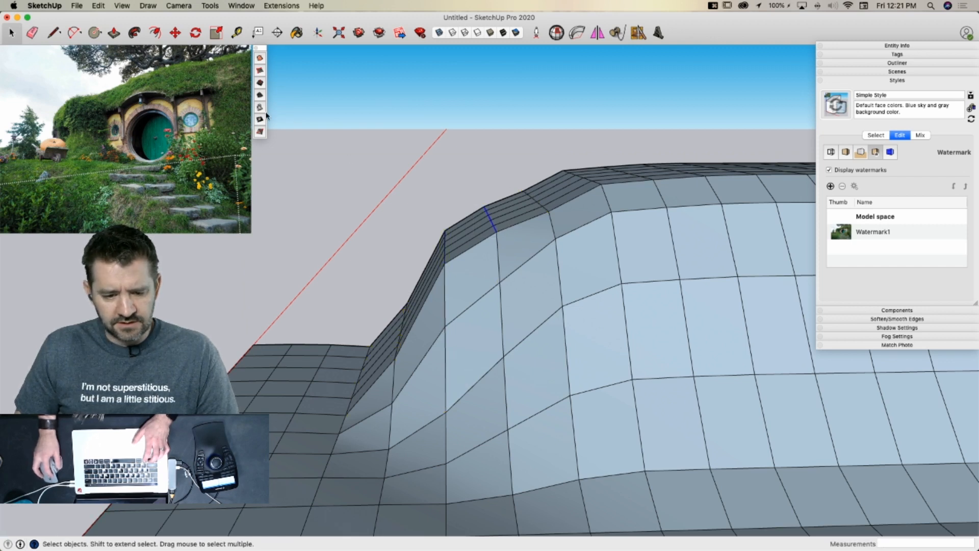
Smoove the row of edges just above the raised one up about 3' with the 10' radius
{"action": "left_click", "coordinate": [514, 211]}
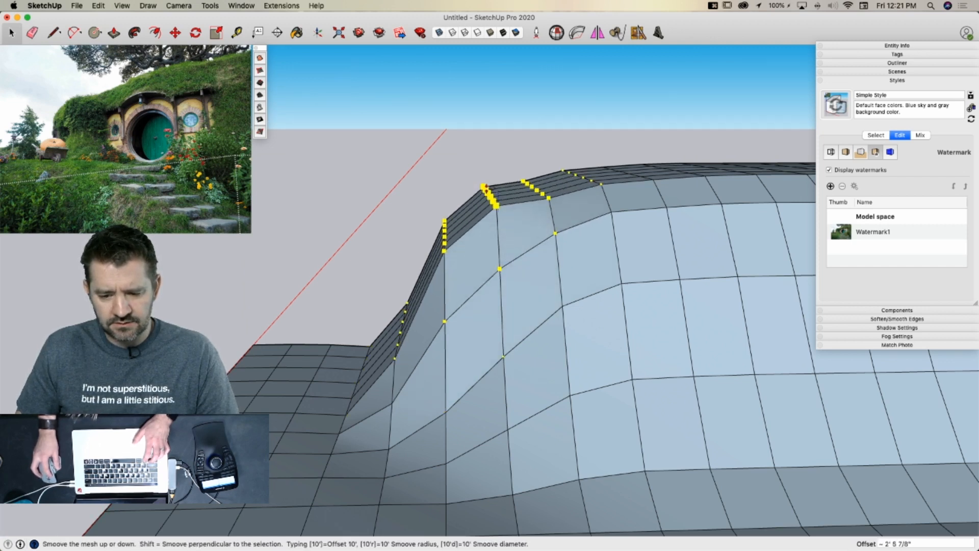
{"action": "left_click", "coordinate": [478, 185]}
{"action": "key", "text": "space"}
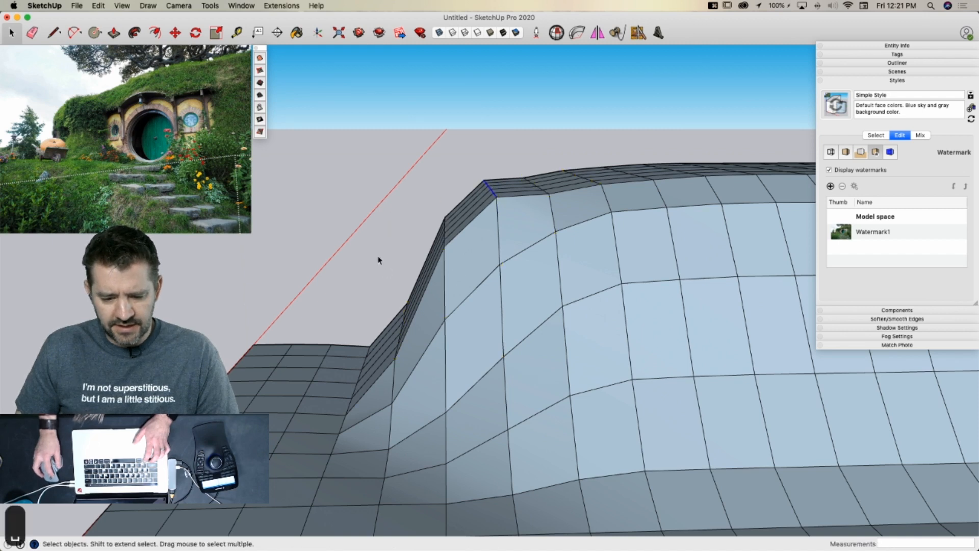
Select the lower row of edges near the foot of the end slope, including its front edge, and Smoove it up about 8' 6"
{"action": "left_click_drag", "start_coordinate": [410, 427], "coordinate": [417, 427]}
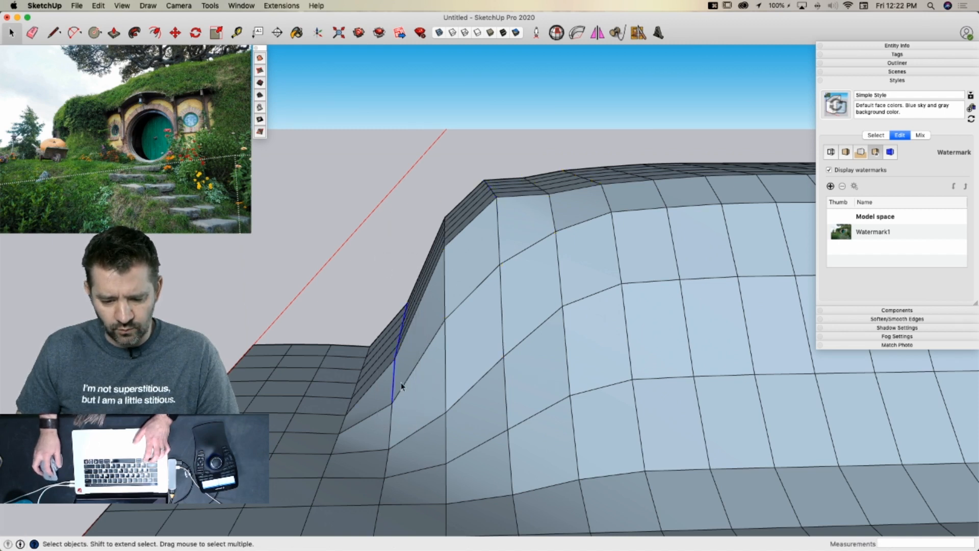
{"action": "left_click", "coordinate": [259, 84]}
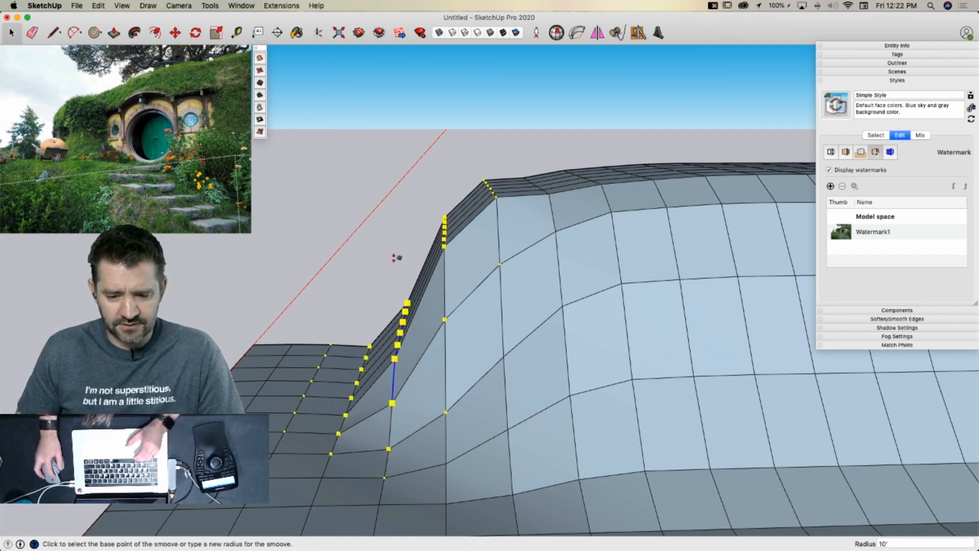
{"action": "left_click", "coordinate": [403, 294]}
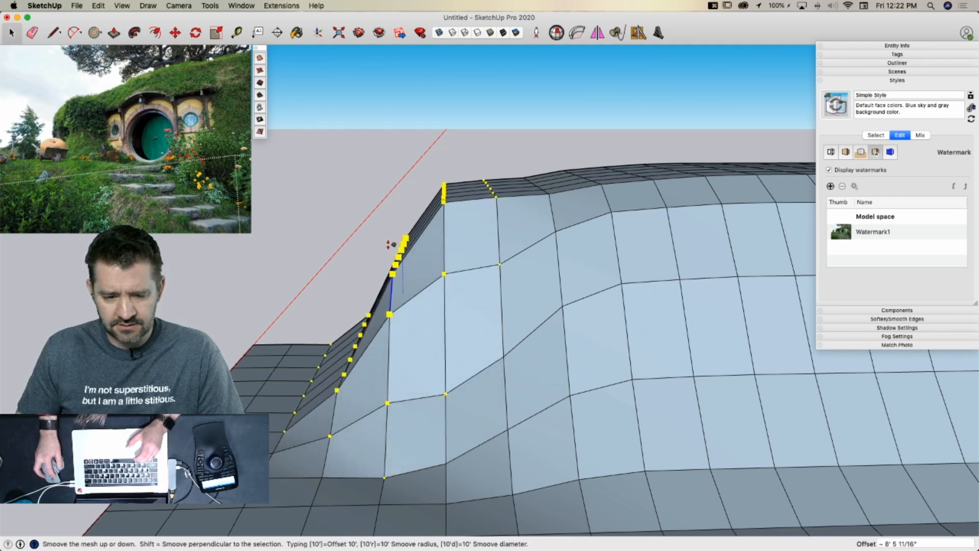
{"action": "left_click", "coordinate": [377, 269]}
{"action": "left_click", "coordinate": [450, 165]}
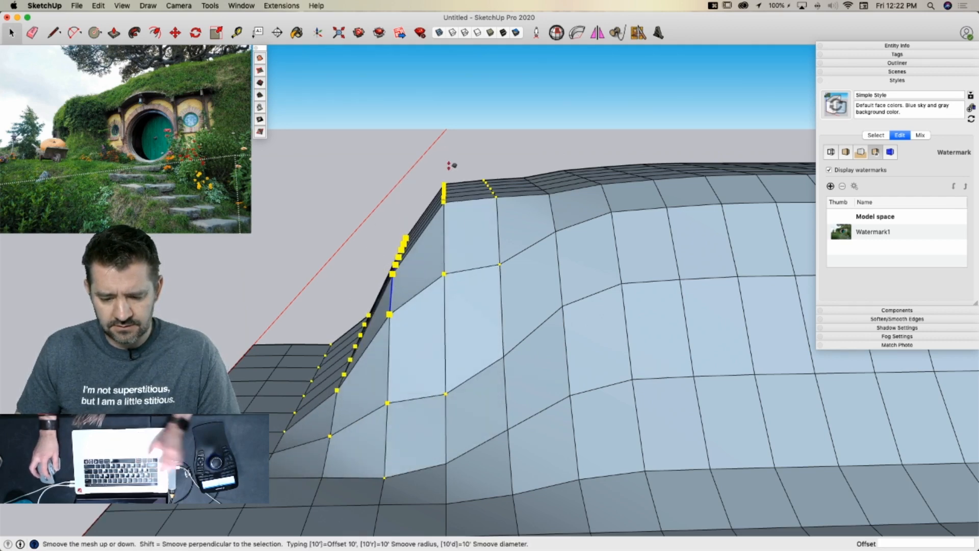
{"action": "left_click", "coordinate": [416, 398]}
{"action": "key", "text": "space"}
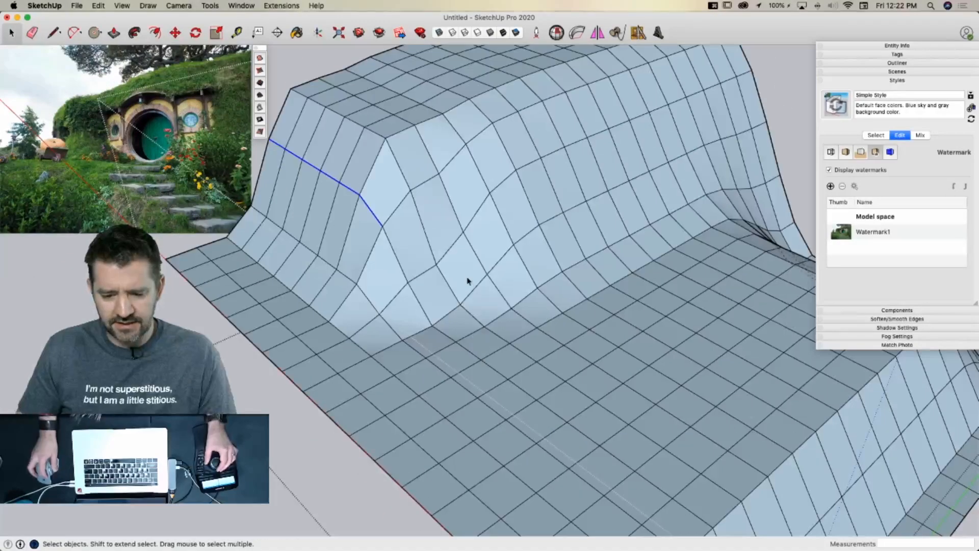
Select one face midway down the hill's rounded corner and Smoove it up about 3' 7" with the 10' radius
{"action": "left_click", "coordinate": [467, 280]}
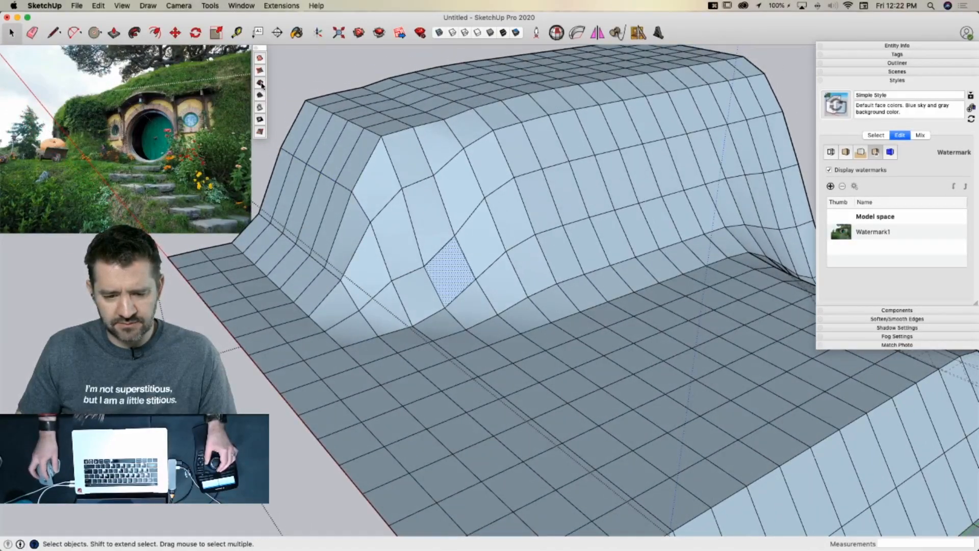
{"action": "left_click", "coordinate": [260, 83]}
{"action": "left_click", "coordinate": [441, 259]}
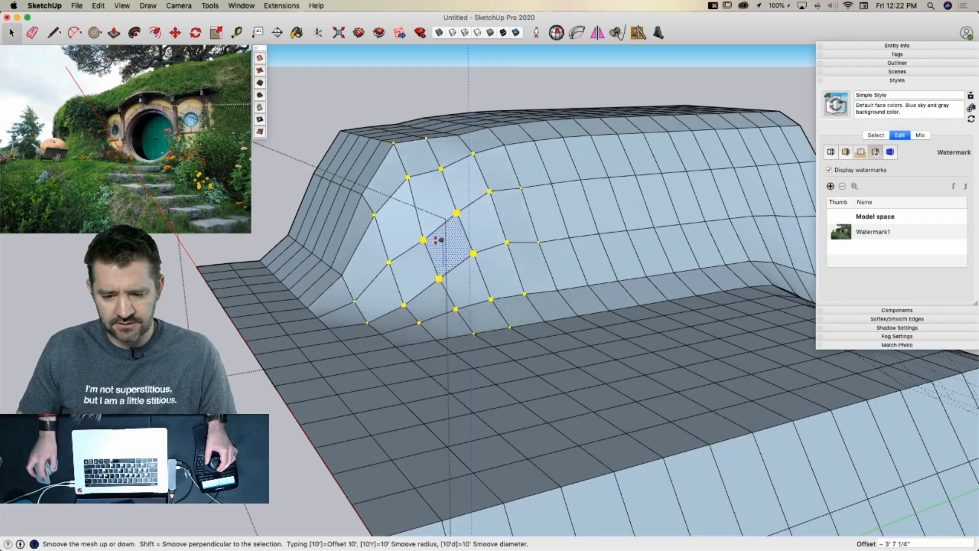
{"action": "left_click", "coordinate": [437, 236]}
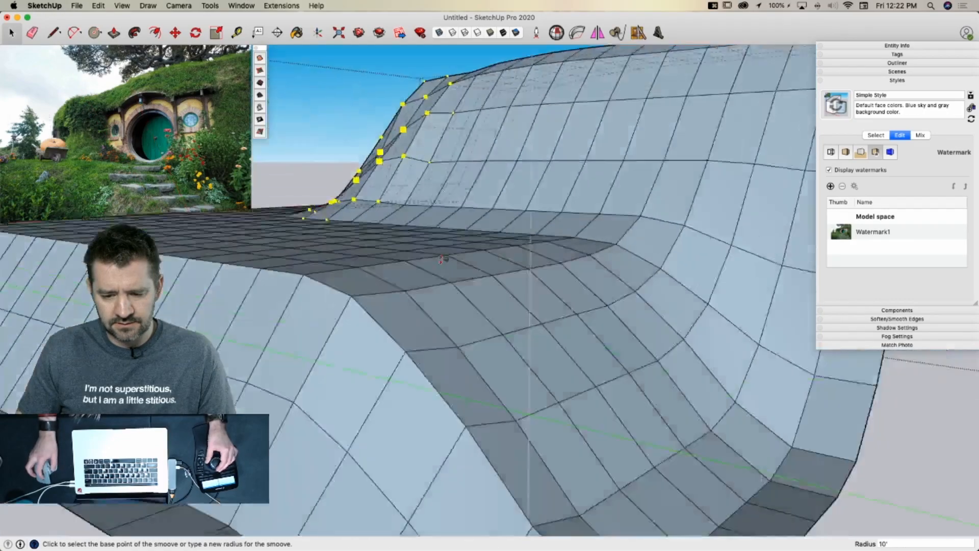
Leave the terrain group, preview its surface smoothed, and return it to the faceted mesh
{"action": "key", "text": "space"}
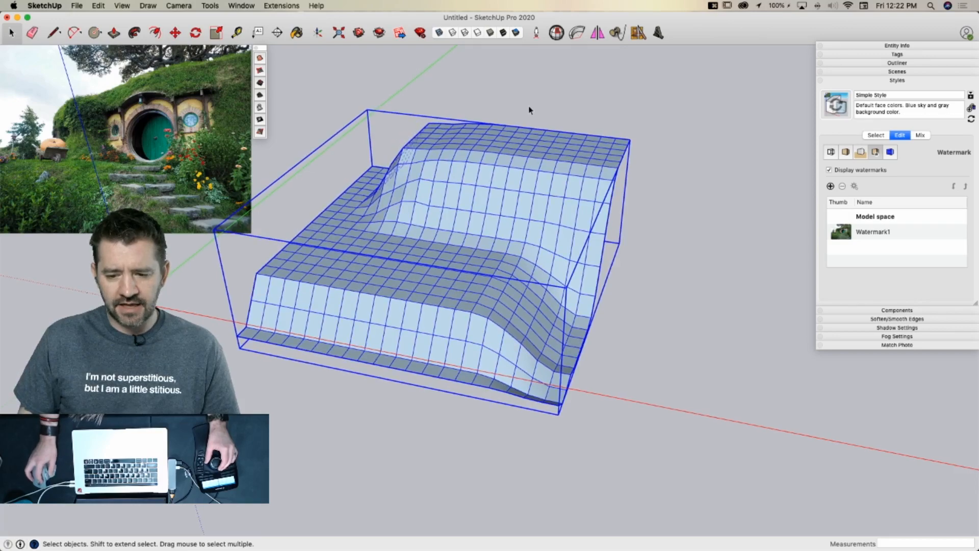
{"action": "key", "text": "u"}
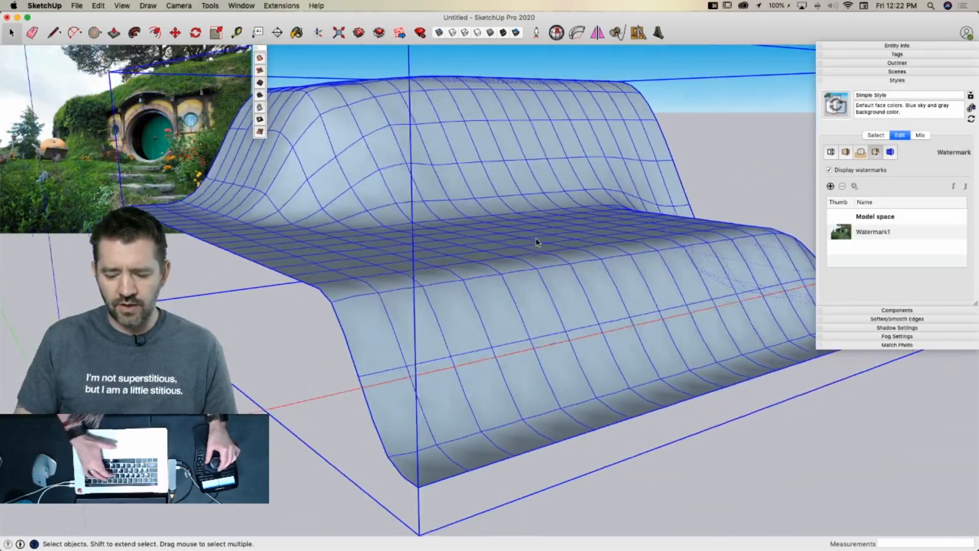
{"action": "key", "text": "u"}
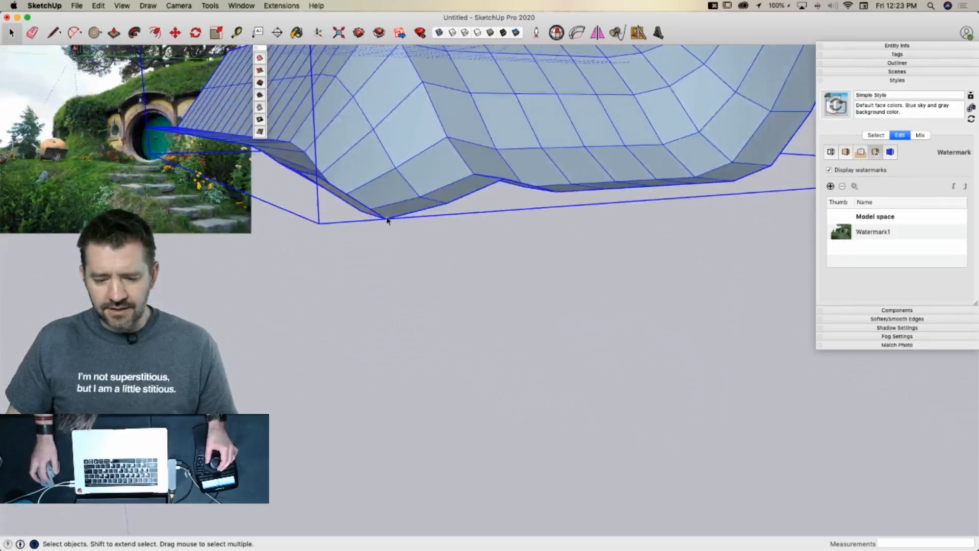
Edit the terrain group with Add Detail and raise two inner vertices beside the low front corner about 1' each
{"action": "double_click", "coordinate": [403, 257]}
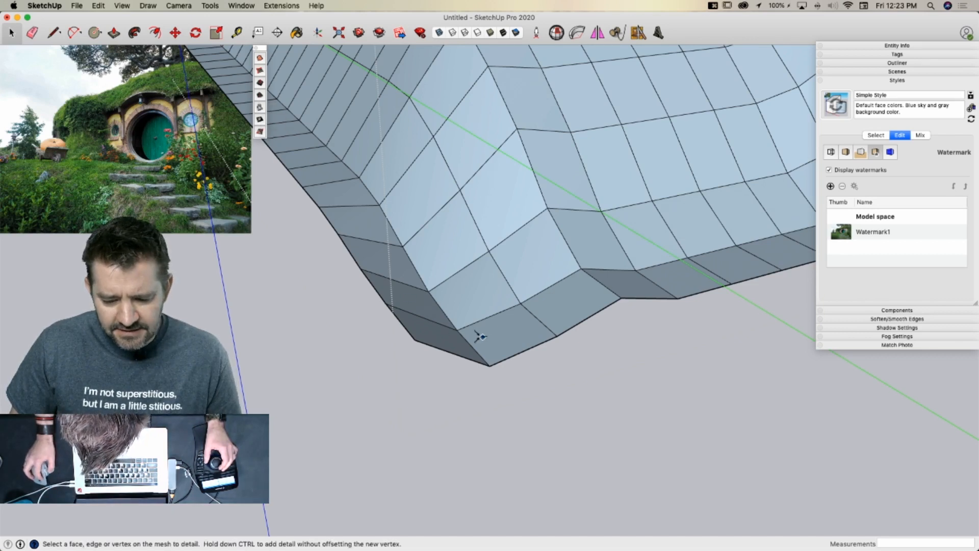
{"action": "left_click", "coordinate": [457, 330]}
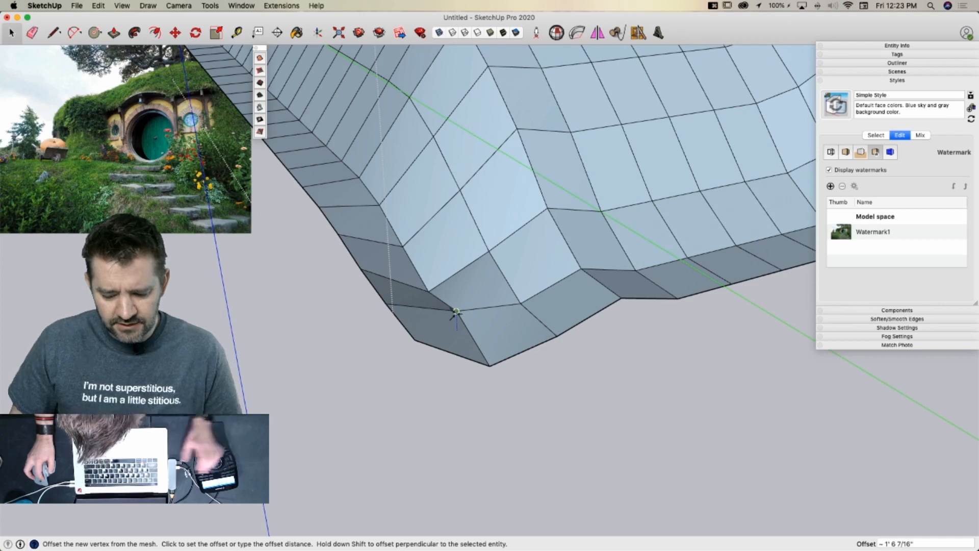
{"action": "left_click", "coordinate": [456, 317]}
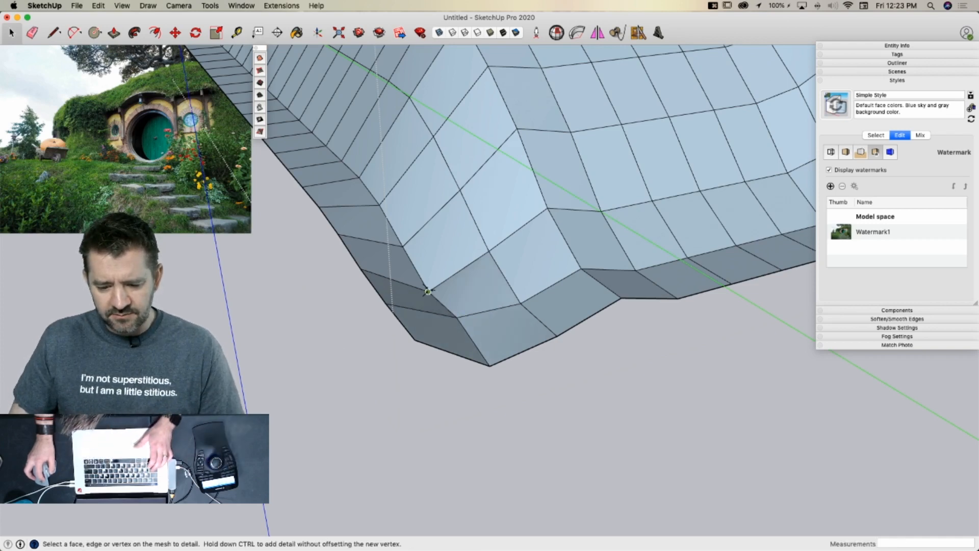
{"action": "left_click", "coordinate": [427, 291]}
{"action": "left_click", "coordinate": [428, 275]}
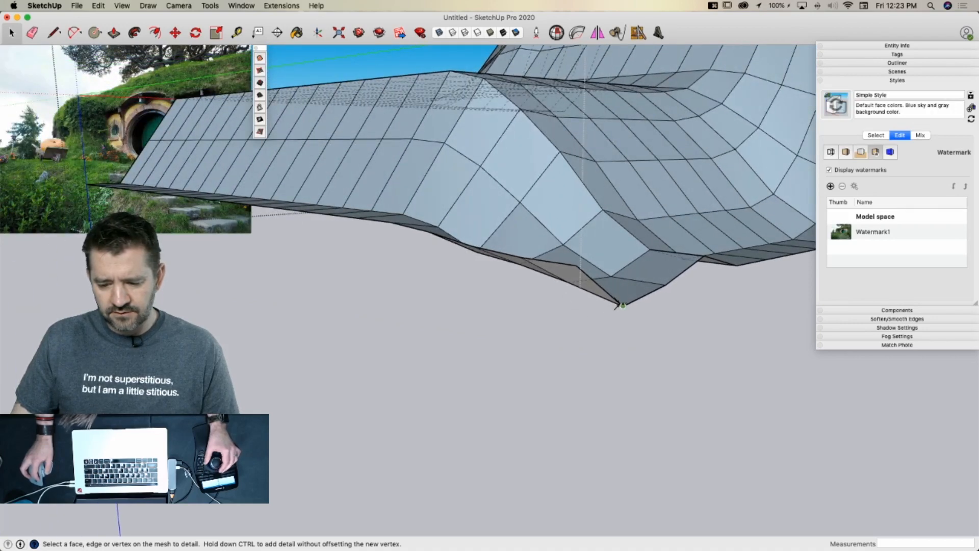
Raise the terrain's lowest corner vertex about 1' and adjust the neighbouring bottom-edge vertices to even out the border
{"action": "left_click", "coordinate": [620, 305]}
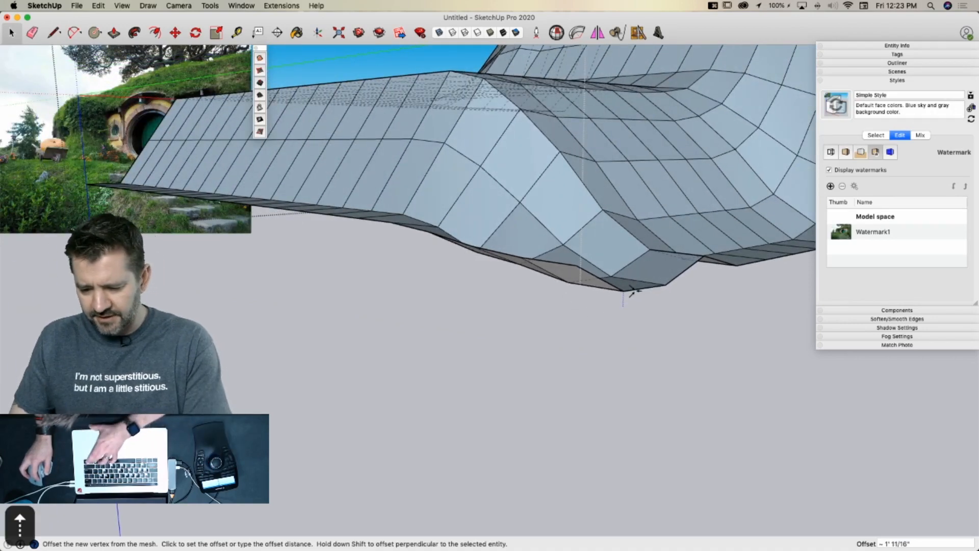
{"action": "left_click", "coordinate": [694, 284]}
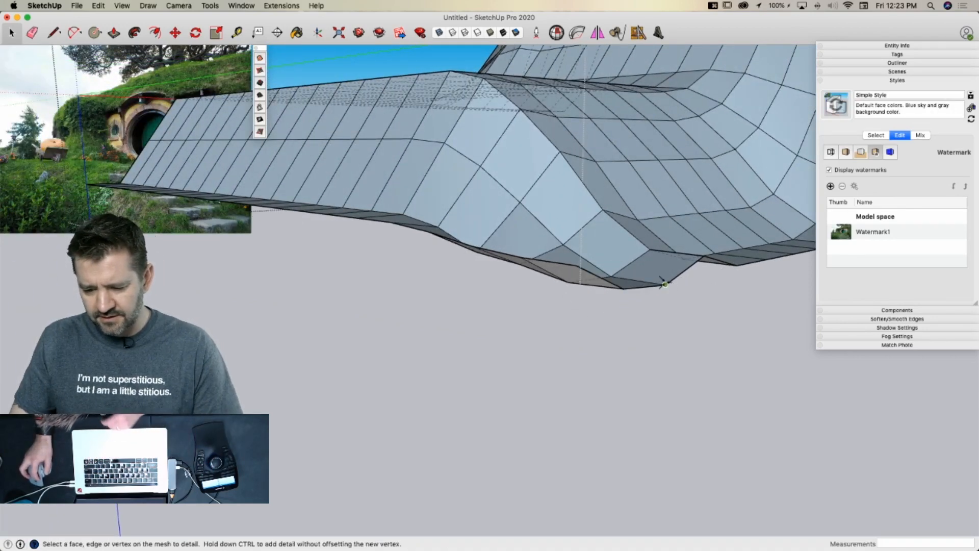
{"action": "left_click", "coordinate": [664, 283]}
{"action": "left_click", "coordinate": [735, 265]}
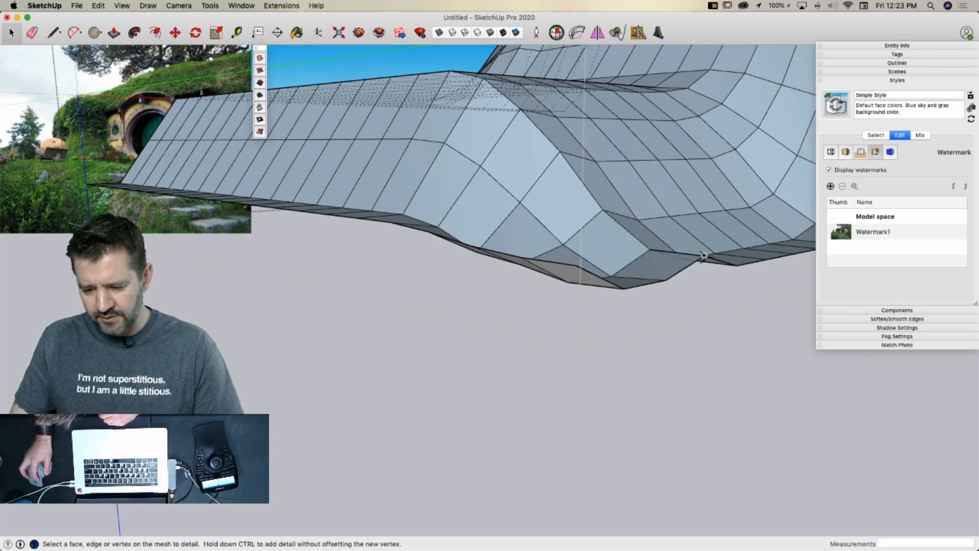
{"action": "left_click", "coordinate": [736, 266]}
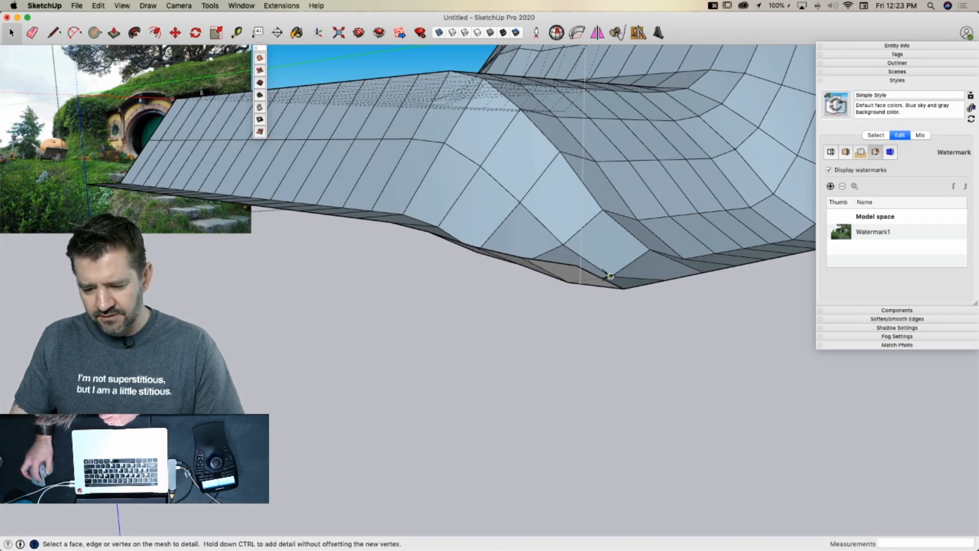
Adjust the vertices around the terrain's low front corner with Add Detail, offsetting a bottom-edge one about 1' 3", to smooth the border
{"action": "left_click", "coordinate": [664, 280]}
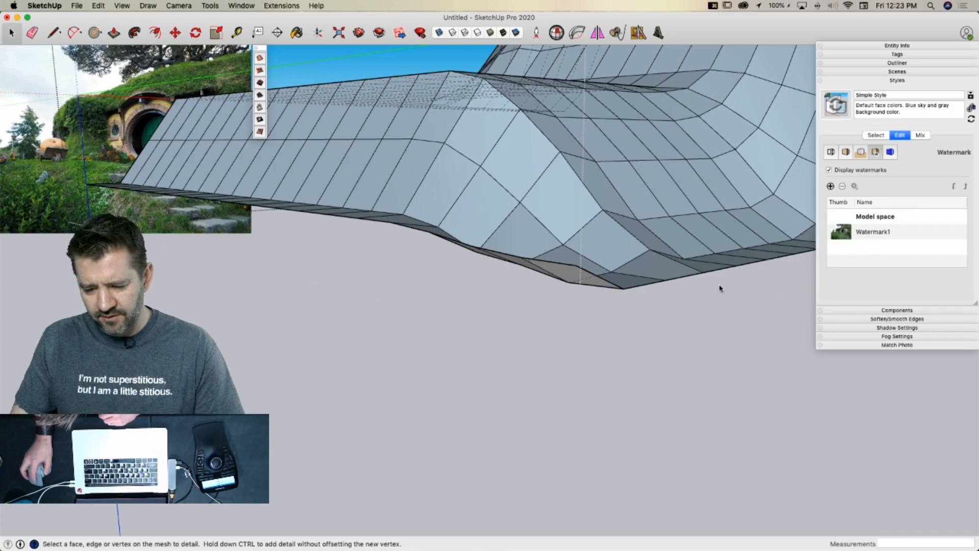
{"action": "middle_click_drag", "start_coordinate": [718, 284], "coordinate": [427, 328]}
{"action": "left_click", "coordinate": [410, 345]}
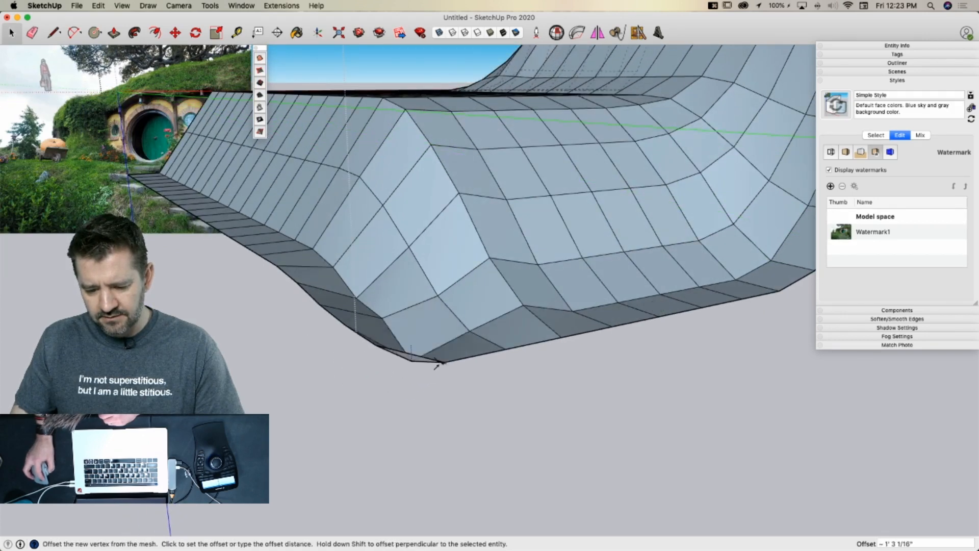
{"action": "left_click", "coordinate": [403, 332]}
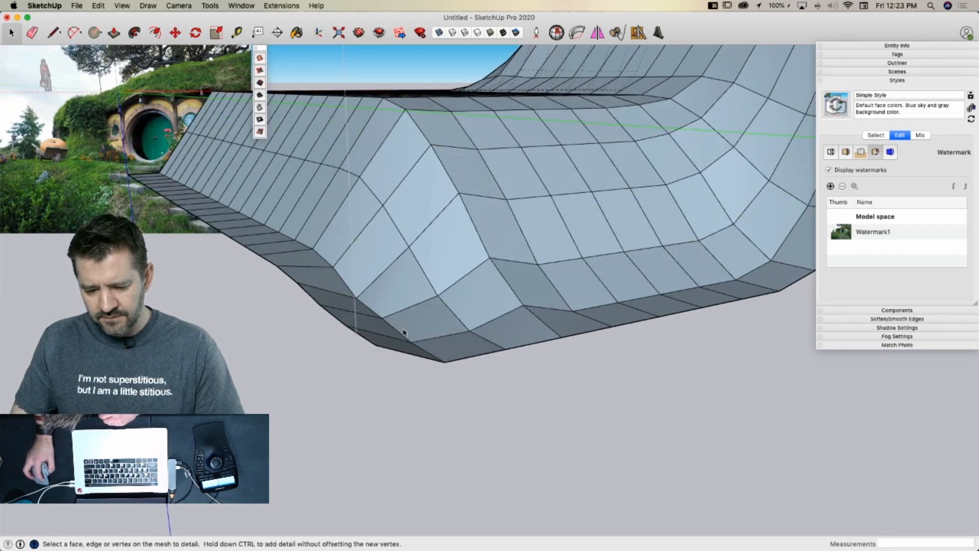
{"action": "left_click", "coordinate": [380, 309]}
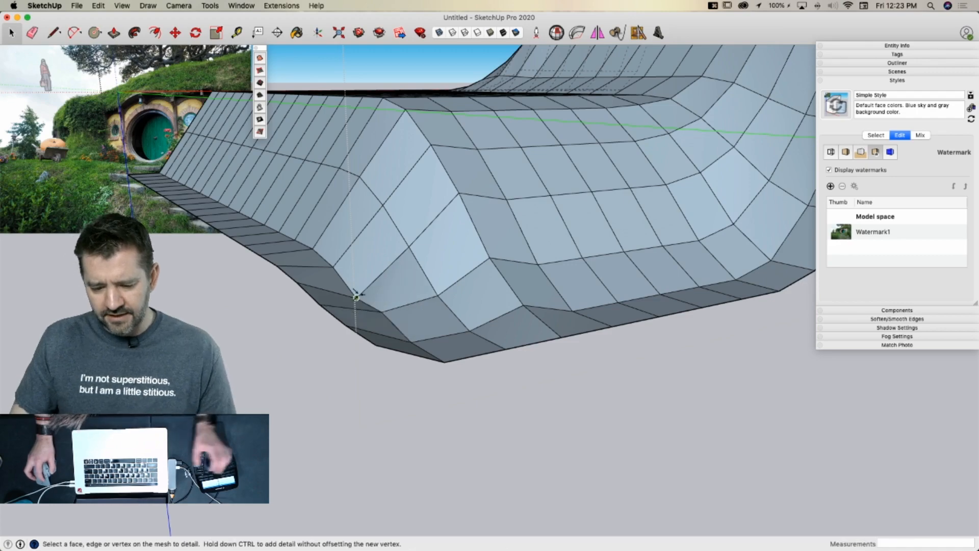
{"action": "left_click", "coordinate": [356, 291]}
{"action": "left_click", "coordinate": [355, 290]}
Lower the outer-edge vertices at the front corner's end to match their inner neighbours, by about 1' 5" on the middle ones and 9" on the last
{"action": "mouse_move", "coordinate": [354, 284]}
{"action": "middle_mouse_down"}
{"action": "mouse_move", "coordinate": [512, 332]}
{"action": "mouse_move", "coordinate": [343, 271]}
{"action": "mouse_move", "coordinate": [371, 280]}
{"action": "middle_mouse_up"}
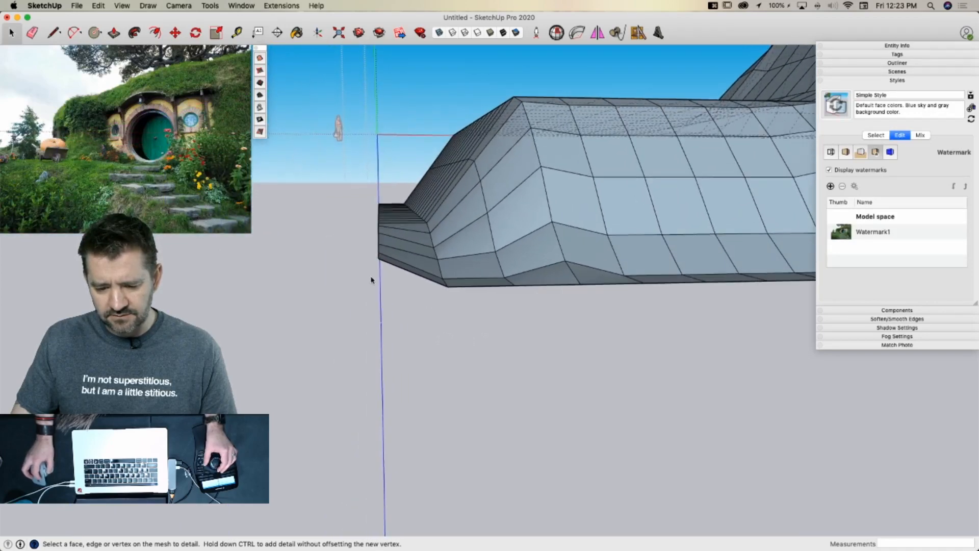
{"action": "left_click", "coordinate": [377, 258]}
{"action": "left_click", "coordinate": [446, 287]}
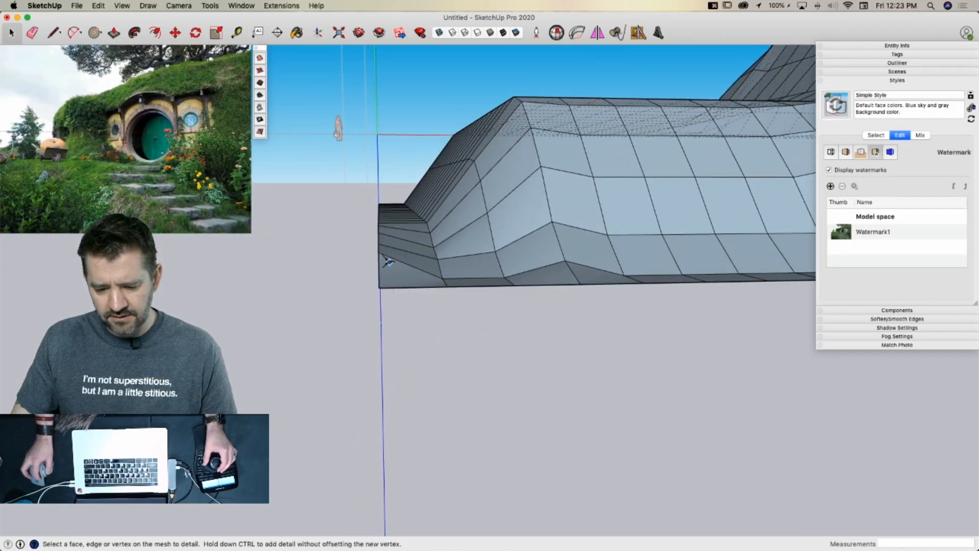
{"action": "left_click", "coordinate": [378, 252]}
{"action": "left_click", "coordinate": [442, 278]}
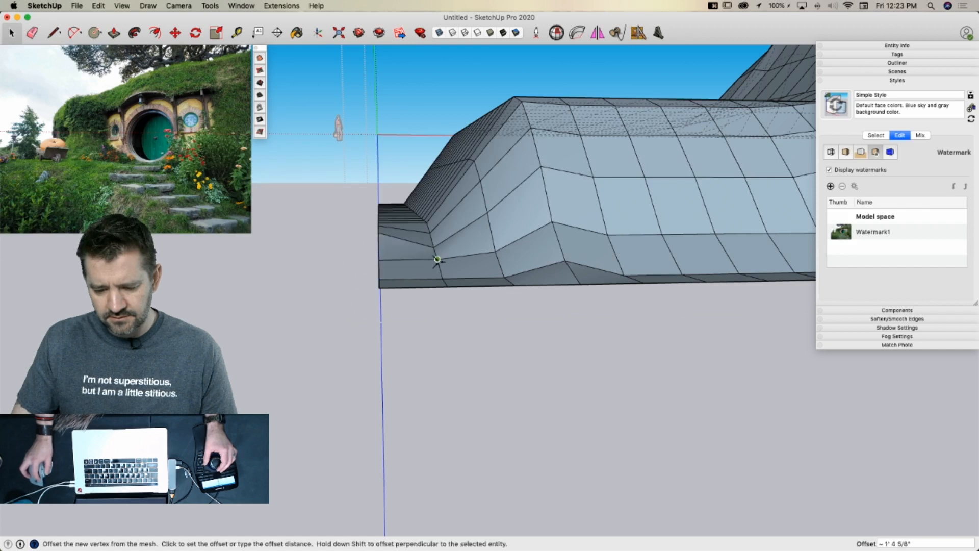
{"action": "left_click", "coordinate": [437, 259]}
{"action": "left_click", "coordinate": [379, 232]}
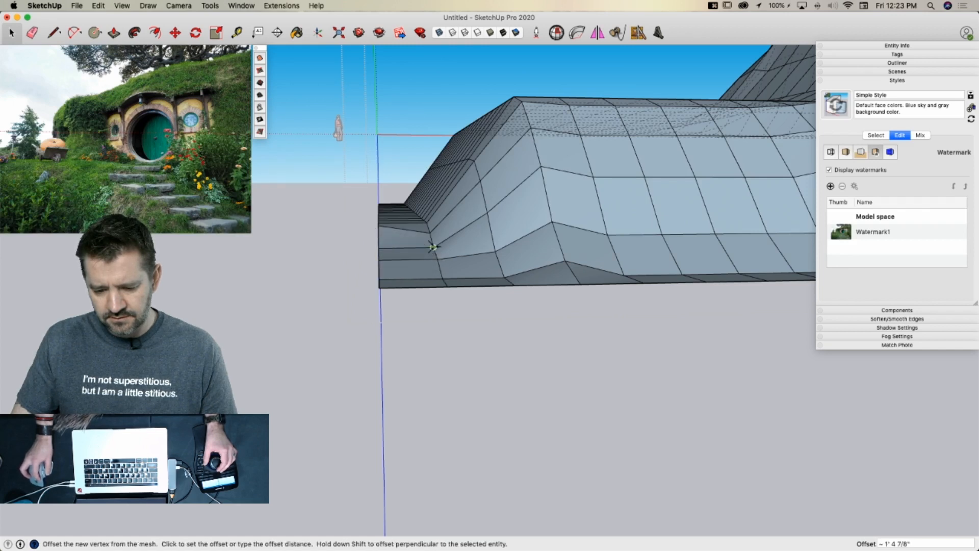
{"action": "left_click", "coordinate": [432, 248]}
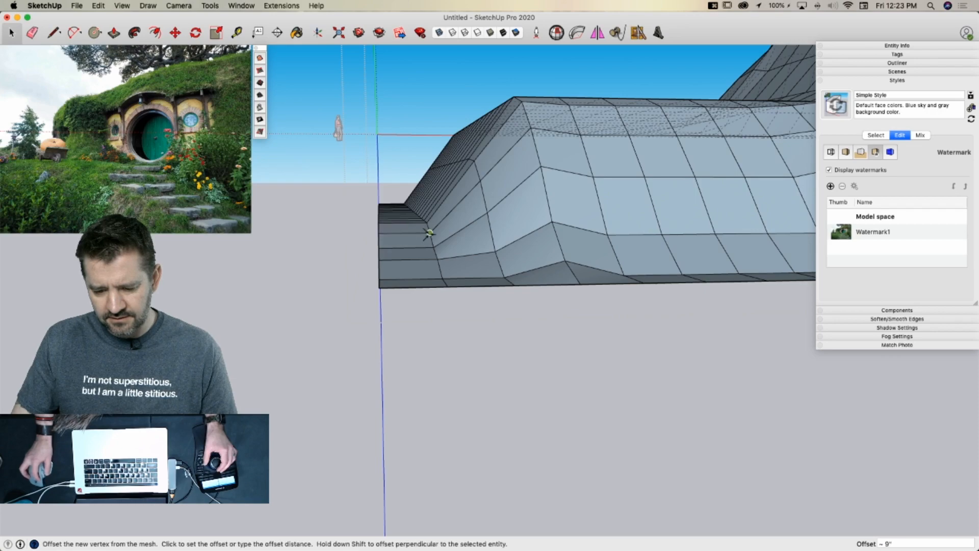
{"action": "left_click", "coordinate": [429, 233]}
{"action": "key", "text": "space"}
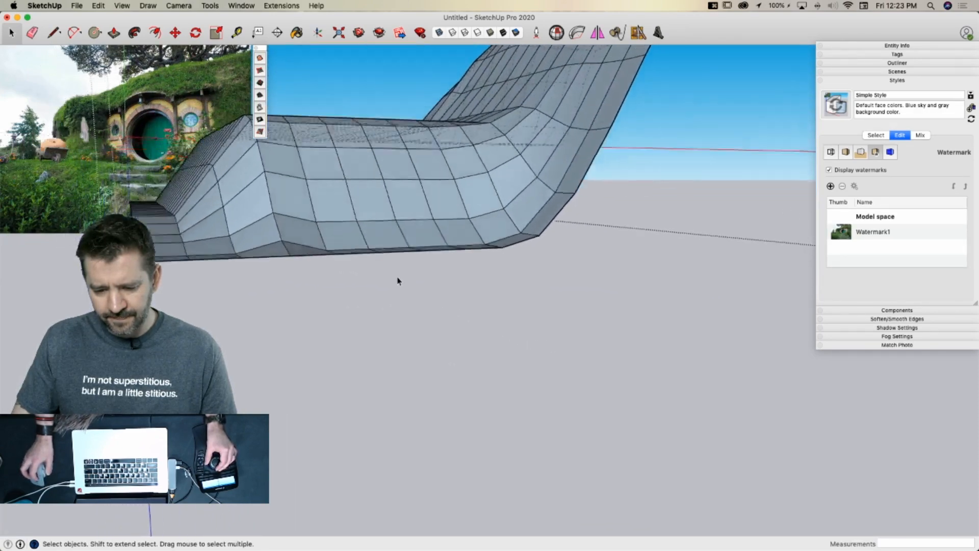
Select the mesh faces at the hill's open end and stretch them outward in one direction with Scale
{"action": "key", "text": "space"}
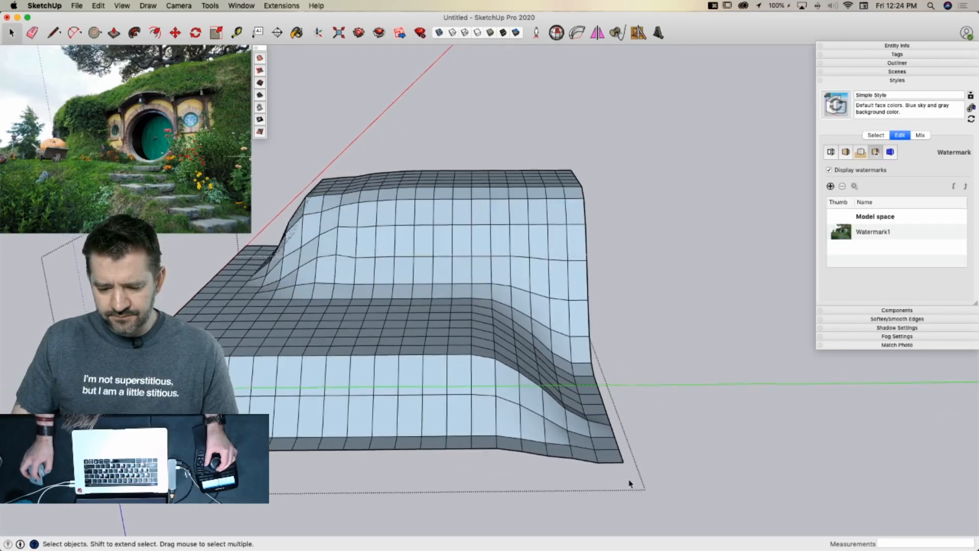
{"action": "left_click_drag", "start_coordinate": [629, 483], "coordinate": [632, 481]}
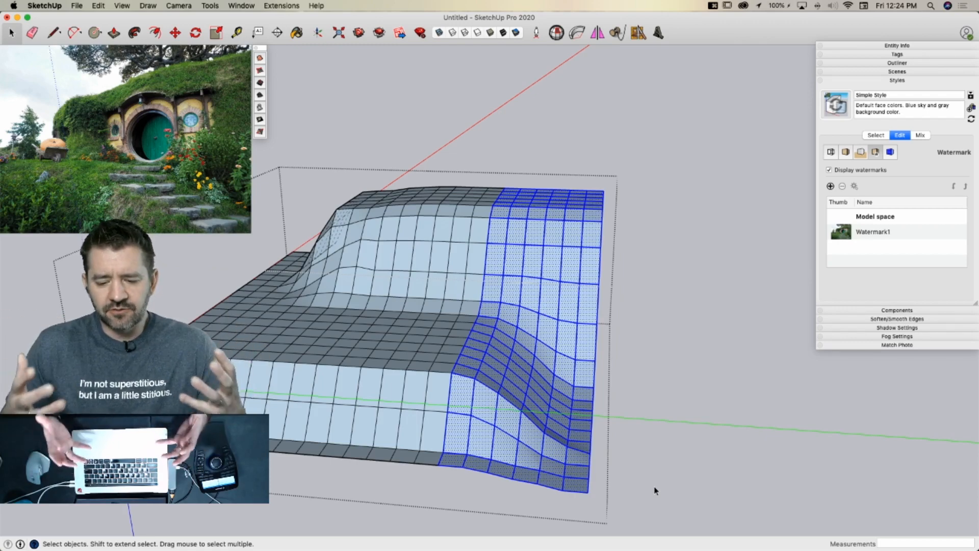
{"action": "middle_click_drag", "start_coordinate": [600, 448], "coordinate": [495, 324]}
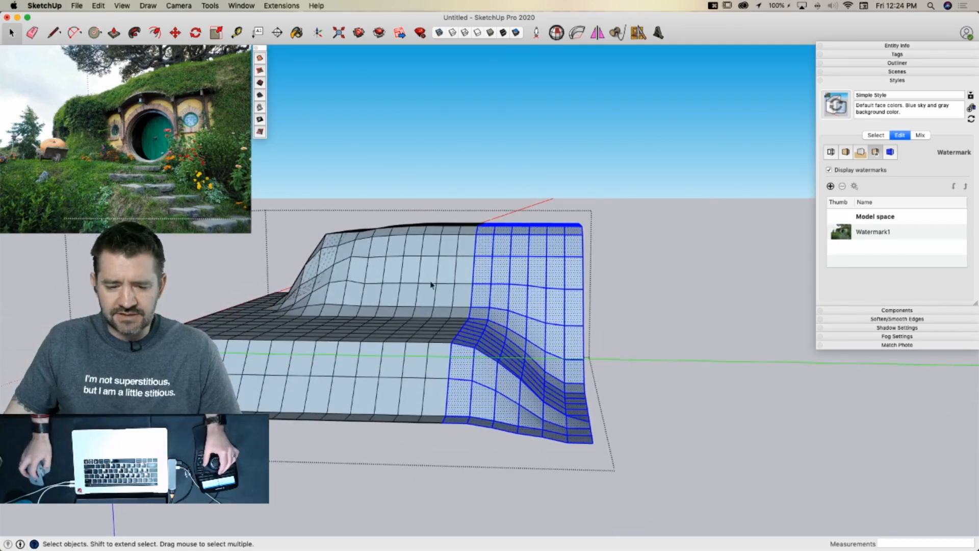
{"action": "middle_click_drag", "start_coordinate": [431, 285], "coordinate": [576, 332]}
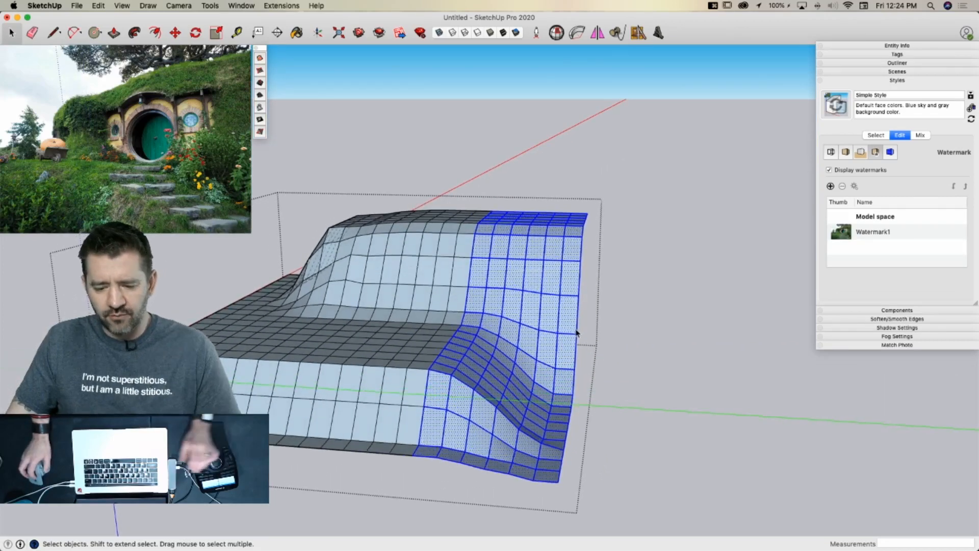
{"action": "key", "text": "s"}
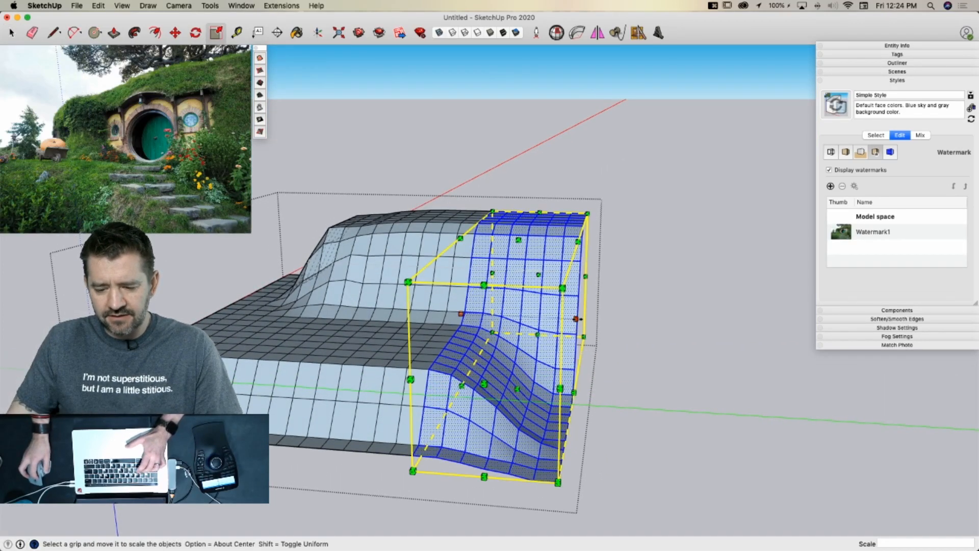
{"action": "left_click_drag", "start_coordinate": [577, 319], "coordinate": [682, 329]}
{"action": "key", "text": "space"}
{"action": "left_click", "coordinate": [775, 382]}
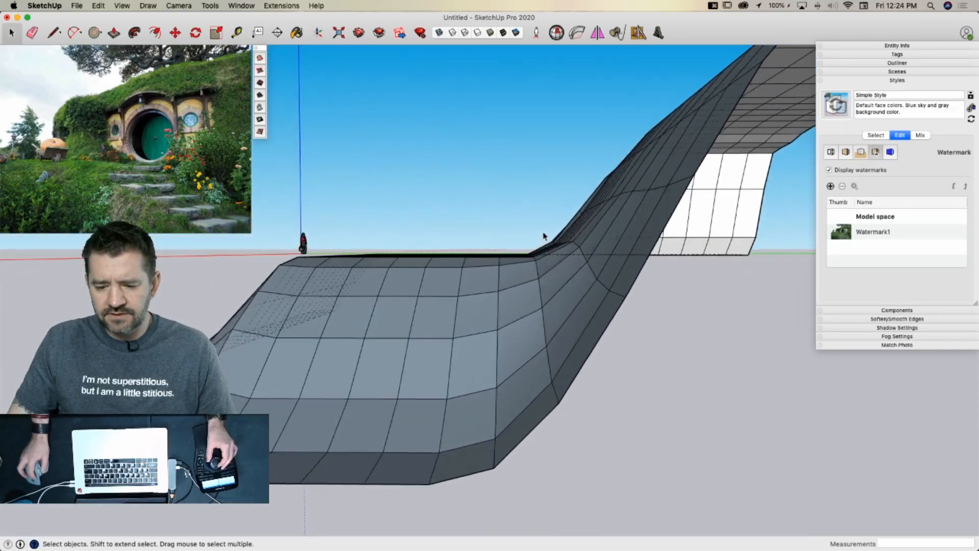
{"action": "left_click_drag", "start_coordinate": [536, 230], "coordinate": [589, 258]}
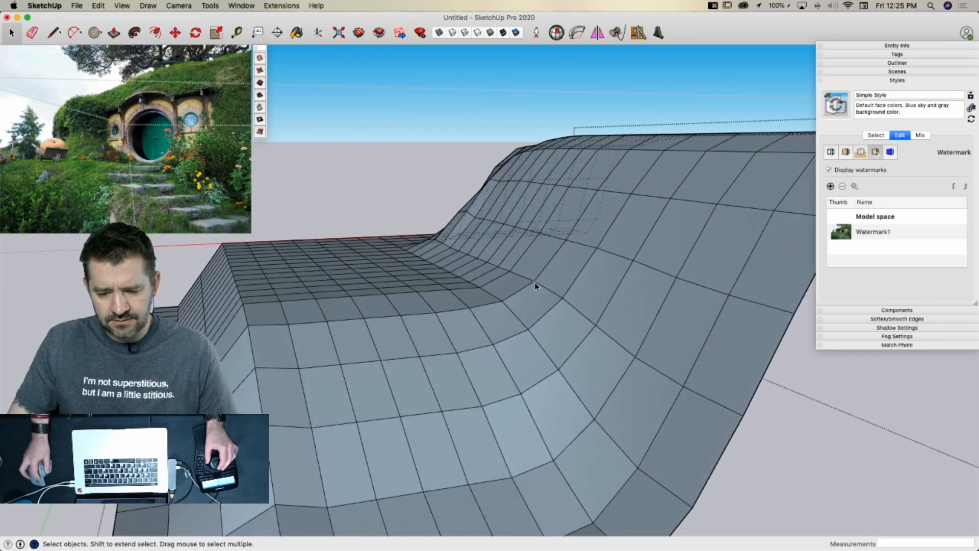
{"action": "left_click", "coordinate": [260, 108]}
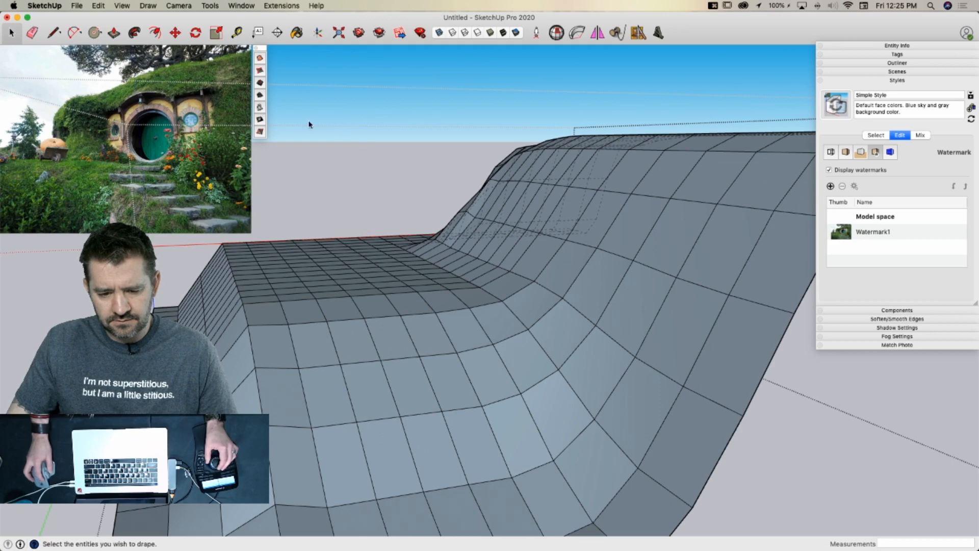
{"action": "left_click", "coordinate": [260, 95]}
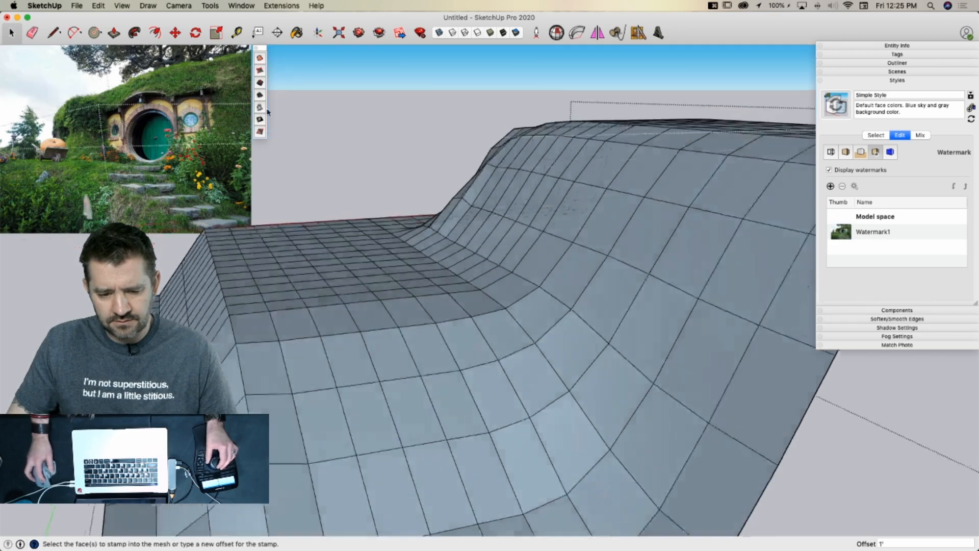
{"action": "key", "text": "space"}
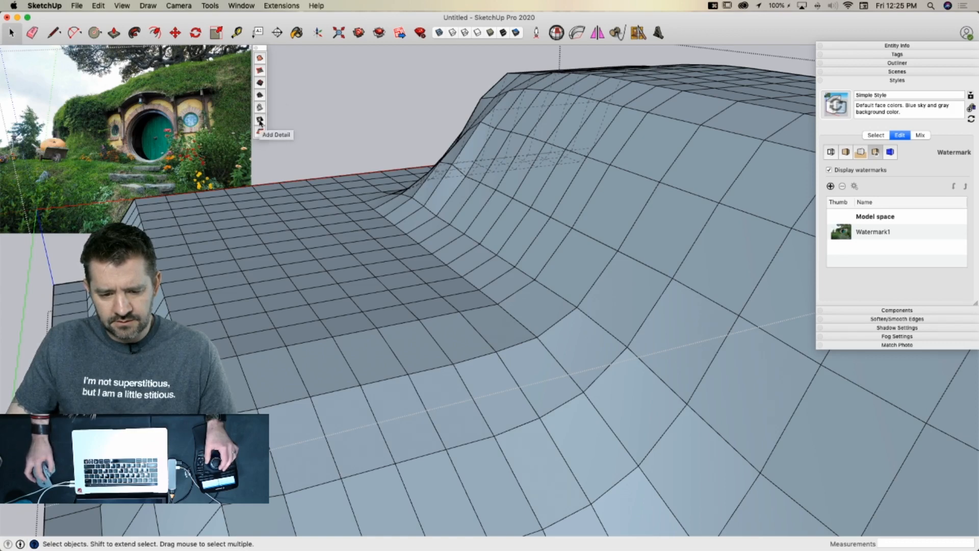
With Add Detail, lower the four vertices nearest the curved corner along the upper slope's foot to the flat terrace's level
{"action": "left_click", "coordinate": [259, 119]}
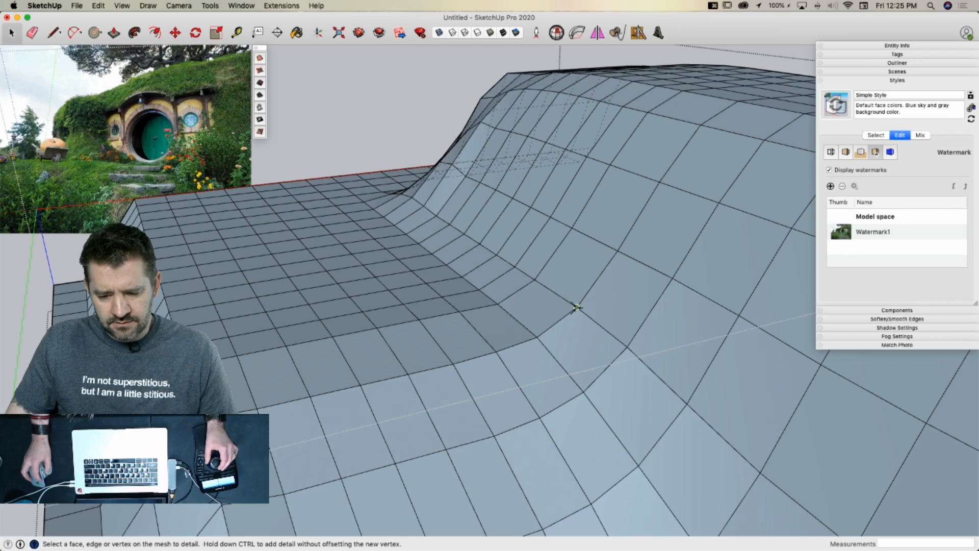
{"action": "left_click", "coordinate": [576, 306]}
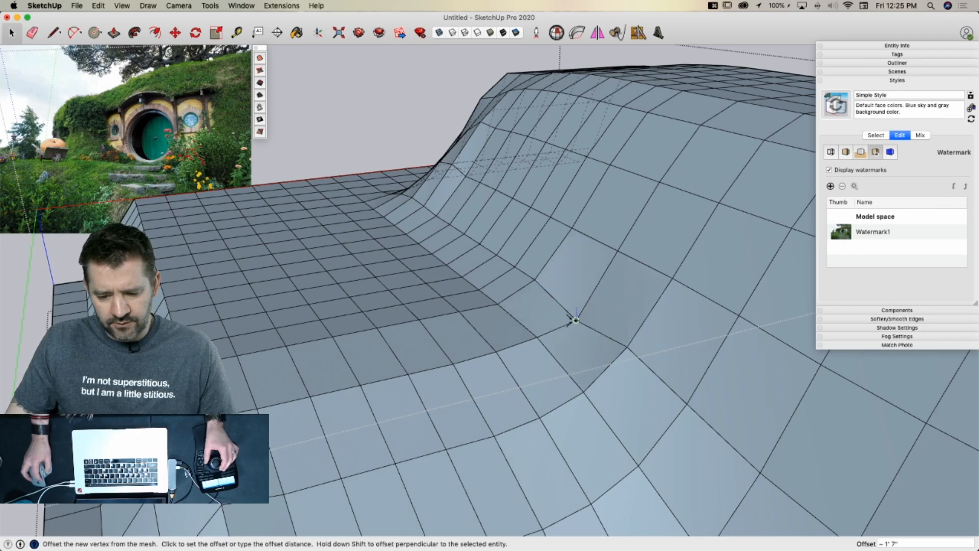
{"action": "left_click", "coordinate": [535, 337]}
{"action": "left_click", "coordinate": [535, 280]}
{"action": "left_click", "coordinate": [514, 267]}
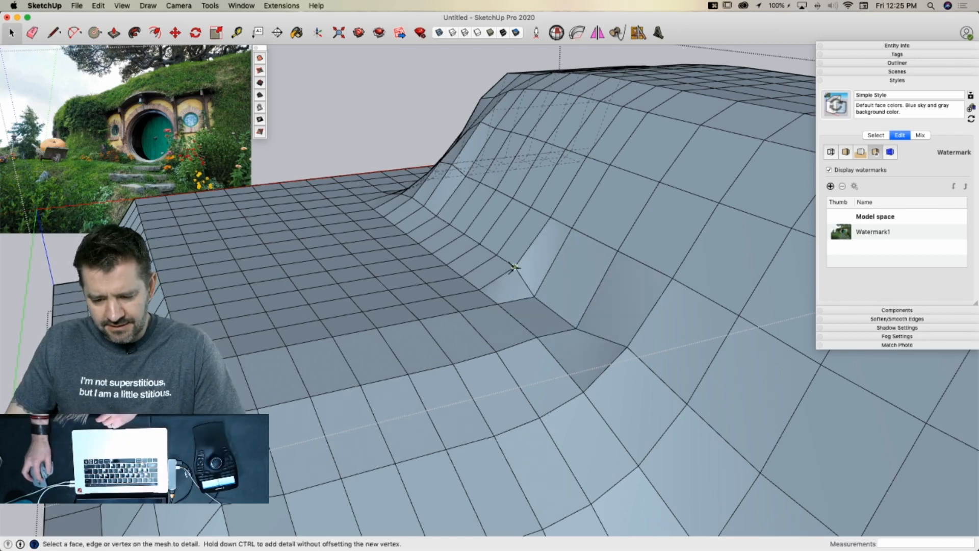
{"action": "left_click", "coordinate": [514, 267]}
{"action": "left_click", "coordinate": [475, 290]}
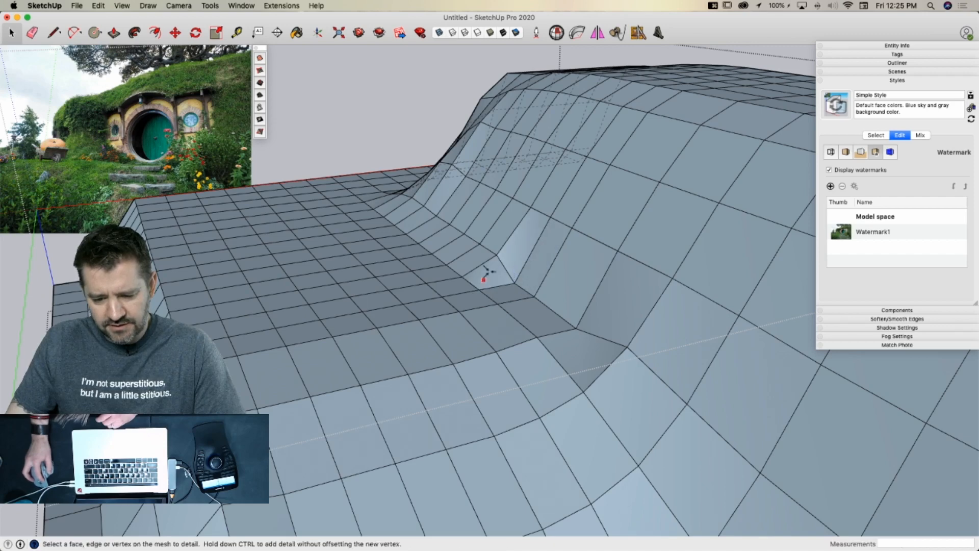
{"action": "left_click", "coordinate": [496, 255]}
{"action": "left_click", "coordinate": [292, 245]}
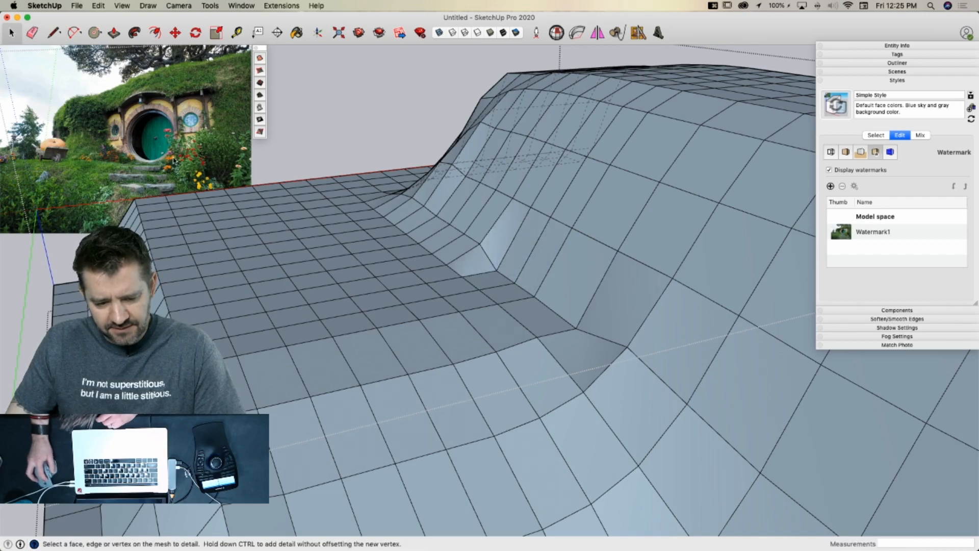
Lower the next four vertices along the foot of the upper slope, moving toward the back, to the flat terrace's level
{"action": "left_click", "coordinate": [479, 243]}
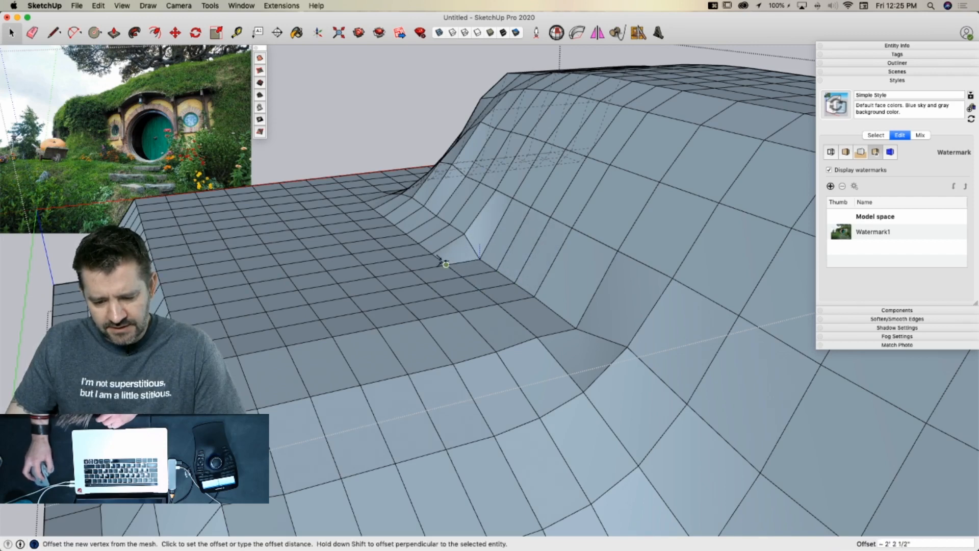
{"action": "left_click", "coordinate": [452, 238]}
{"action": "left_click", "coordinate": [464, 234]}
{"action": "left_click", "coordinate": [446, 223]}
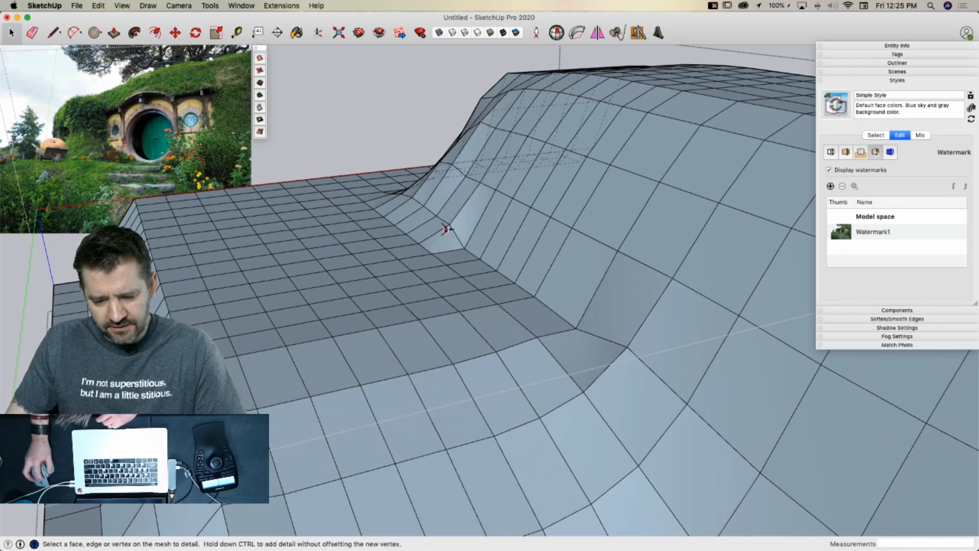
{"action": "left_click", "coordinate": [447, 226]}
{"action": "left_click", "coordinate": [418, 243]}
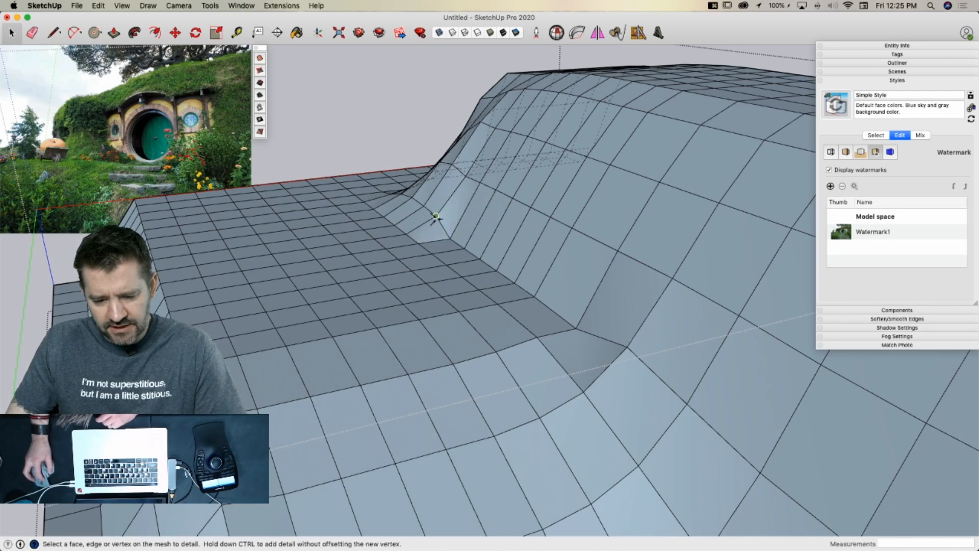
{"action": "left_click", "coordinate": [436, 216]}
{"action": "left_click", "coordinate": [406, 220]}
Lower the remaining vertices at the far end of the upper slope's foot to flatten the terrace's back corner
{"action": "left_click", "coordinate": [410, 220]}
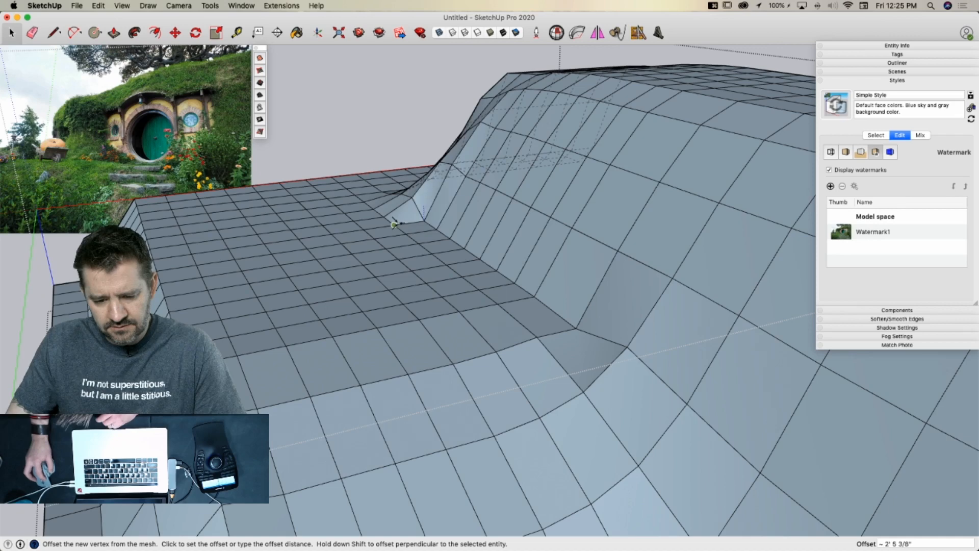
{"action": "left_click", "coordinate": [393, 223]}
{"action": "left_click", "coordinate": [404, 206]}
{"action": "left_click", "coordinate": [398, 204]}
{"action": "left_click", "coordinate": [385, 203]}
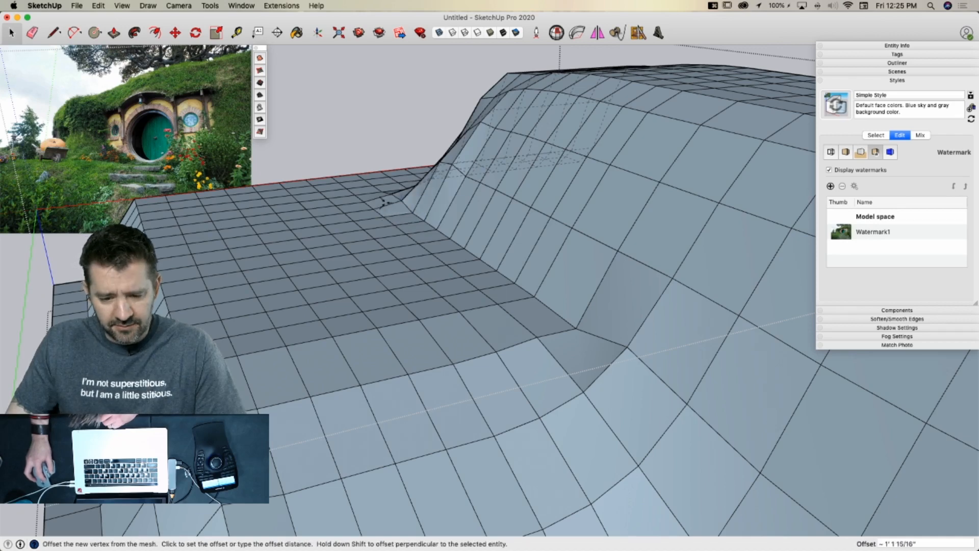
{"action": "left_click", "coordinate": [390, 195]}
{"action": "left_click", "coordinate": [363, 202]}
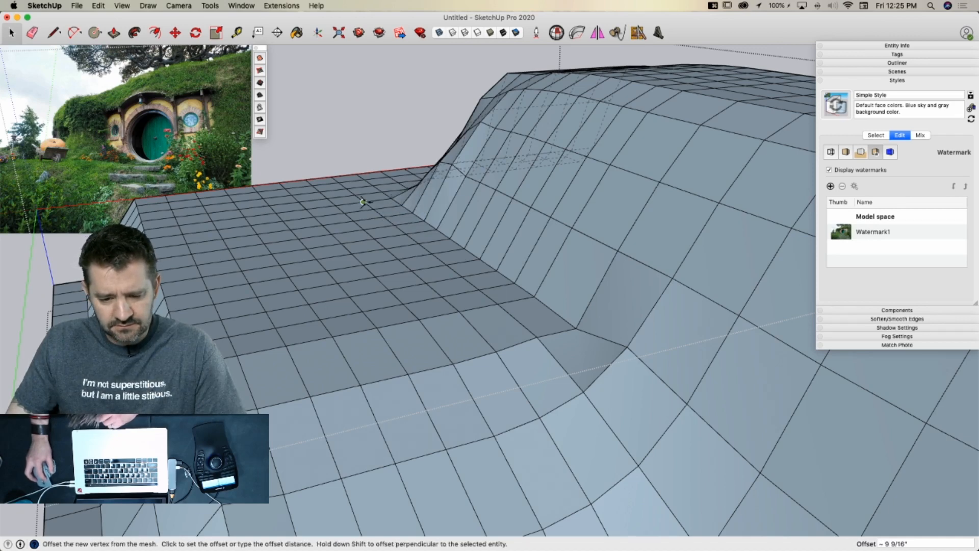
{"action": "left_click", "coordinate": [364, 203]}
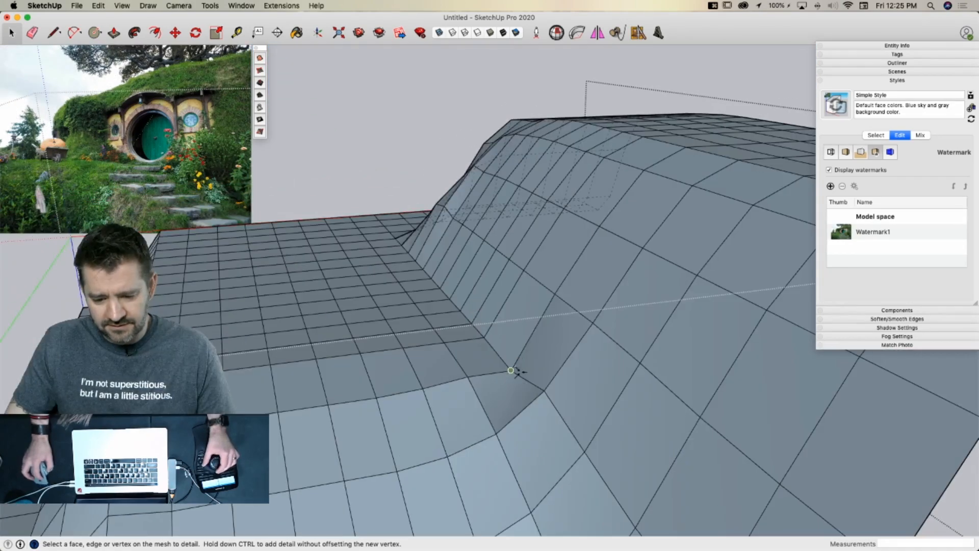
Lower two vertices where the terrace meets the curved corner, the outer one by about 1' 5", to ease the transition down the slope
{"action": "left_click", "coordinate": [510, 370]}
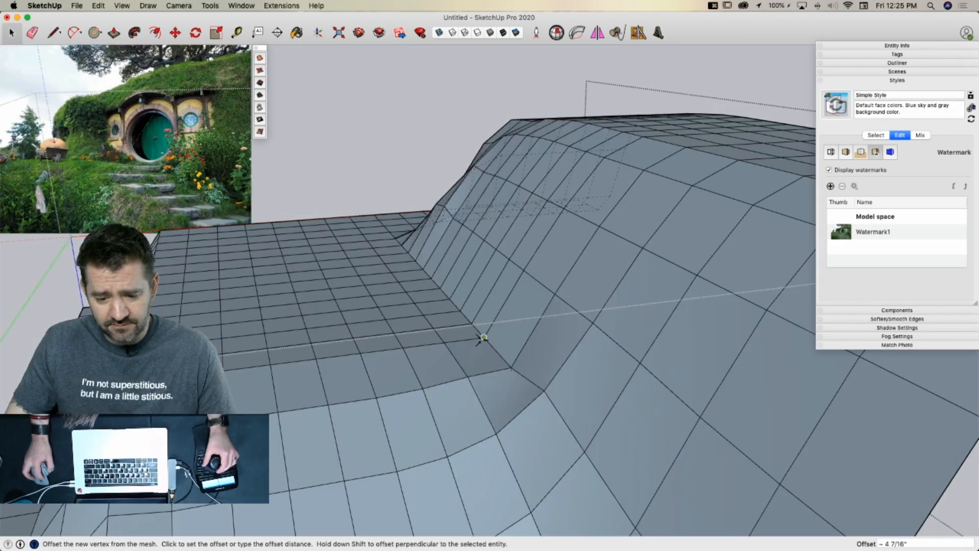
{"action": "left_click", "coordinate": [495, 352]}
{"action": "left_click", "coordinate": [544, 392]}
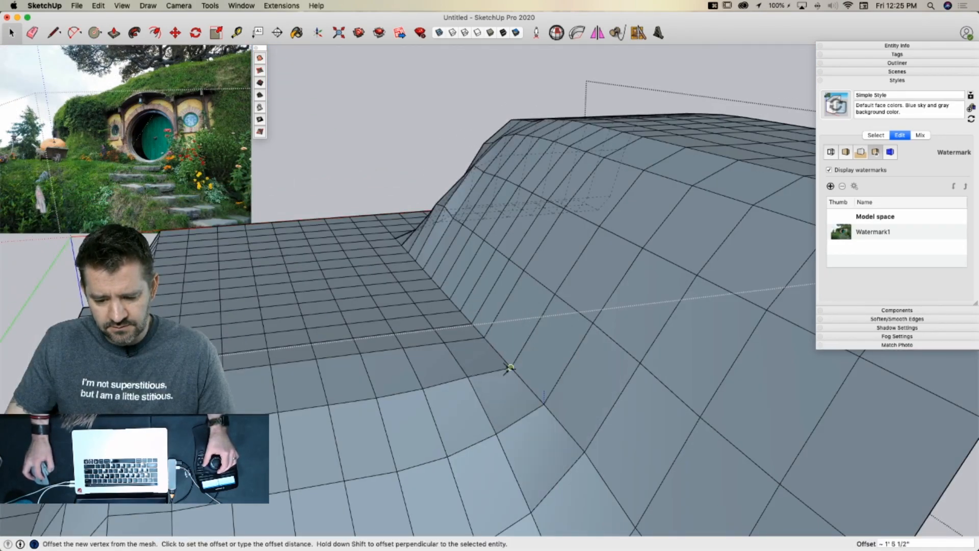
{"action": "left_click", "coordinate": [510, 367]}
{"action": "key", "text": "space"}
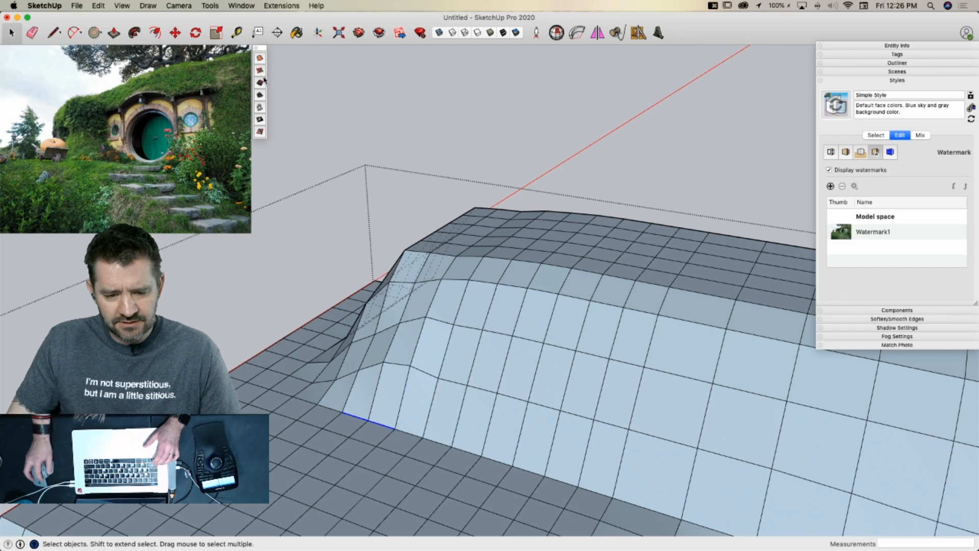
{"action": "left_click", "coordinate": [260, 96]}
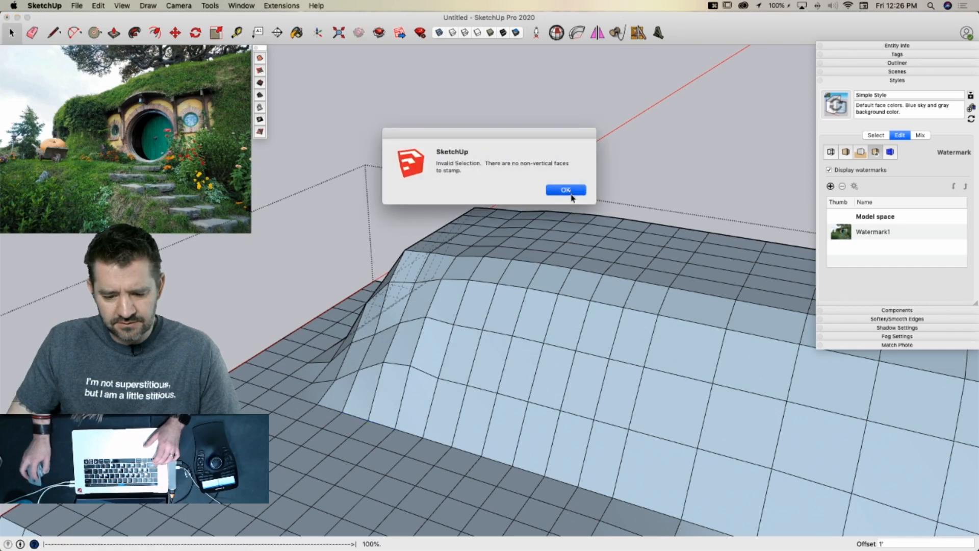
{"action": "left_click", "coordinate": [566, 190]}
{"action": "key", "text": "space"}
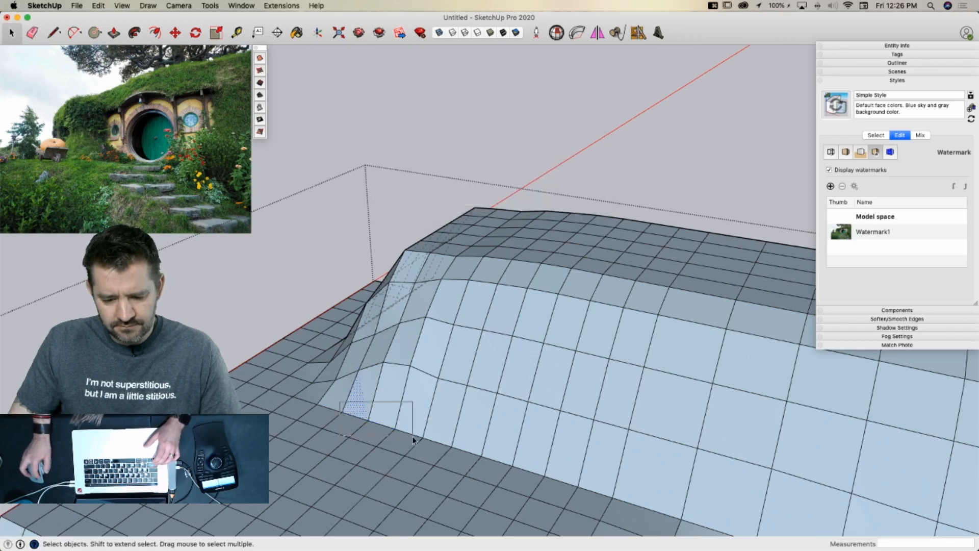
Raise the two selected foot edges at the hill's curved end upward with Smoove by about 6' 4"
{"action": "left_click_drag", "start_coordinate": [412, 436], "coordinate": [402, 431]}
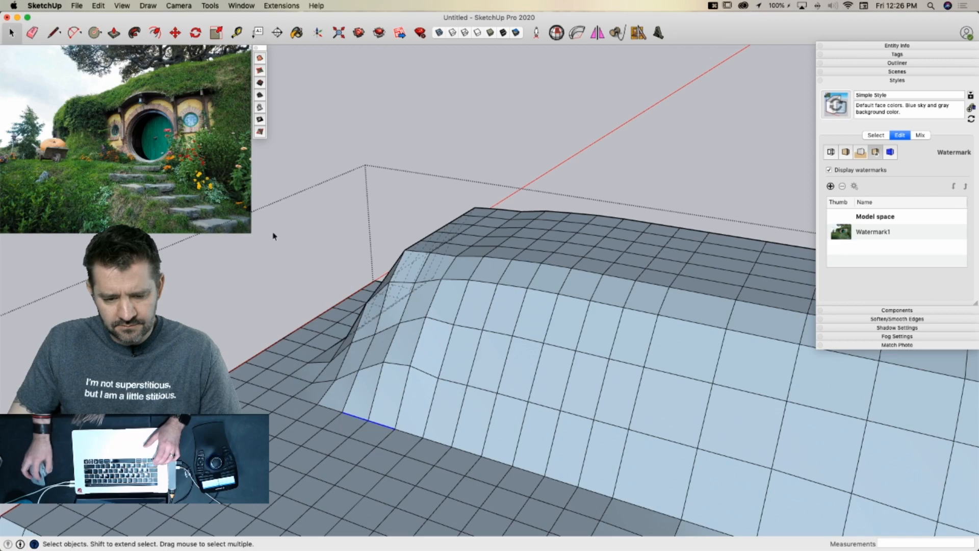
{"action": "left_click", "coordinate": [258, 83]}
{"action": "left_click", "coordinate": [380, 397]}
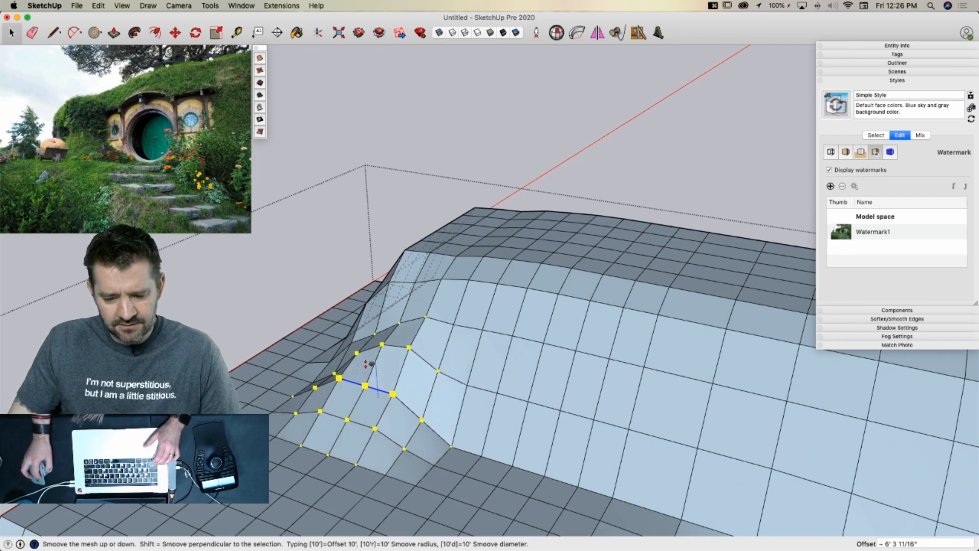
{"action": "left_click", "coordinate": [389, 350]}
{"action": "key", "text": "space"}
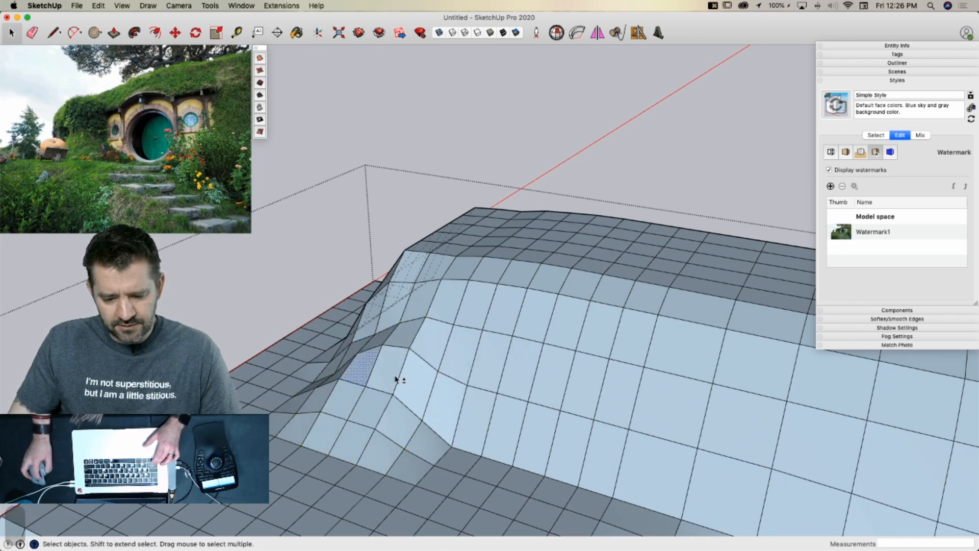
Select the two mesh faces just above the raised foot edges and push them further up with Smoove
{"action": "left_click", "coordinate": [388, 372]}
{"action": "left_click", "coordinate": [259, 83]}
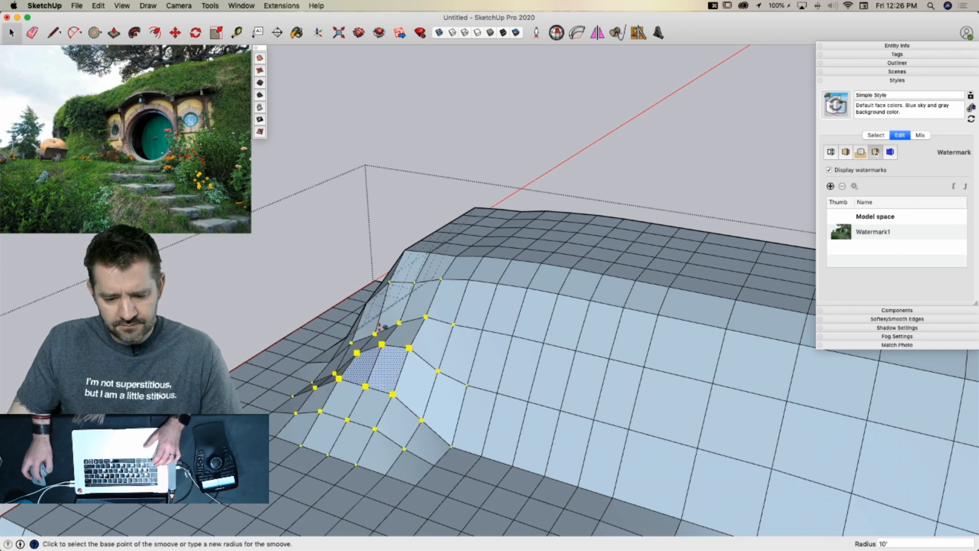
{"action": "left_click", "coordinate": [378, 327]}
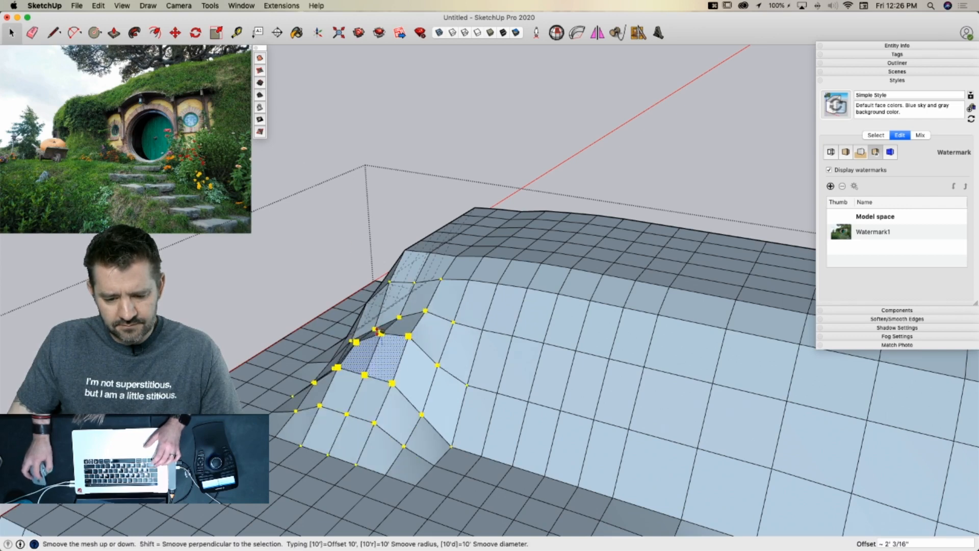
{"action": "left_click", "coordinate": [328, 301]}
{"action": "key", "text": "space"}
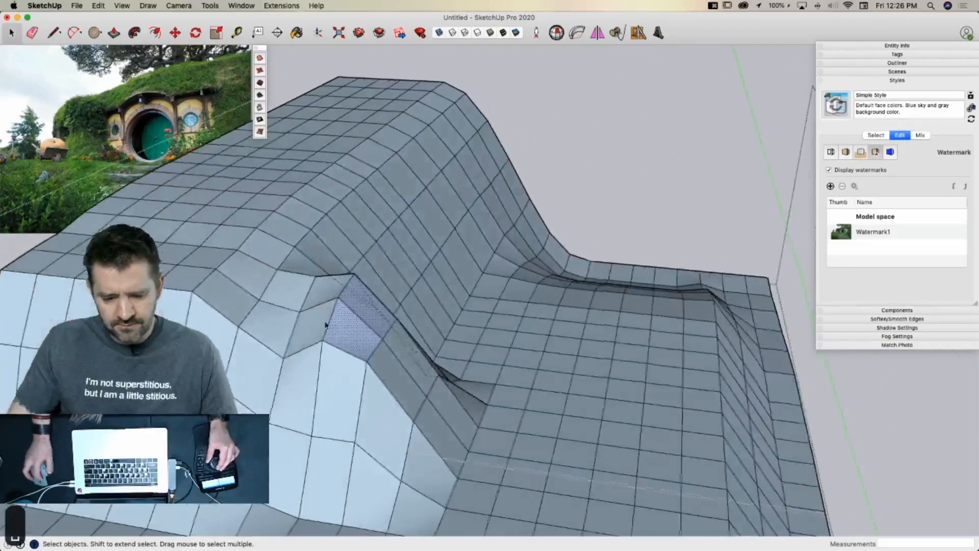
{"action": "left_click", "coordinate": [295, 321]}
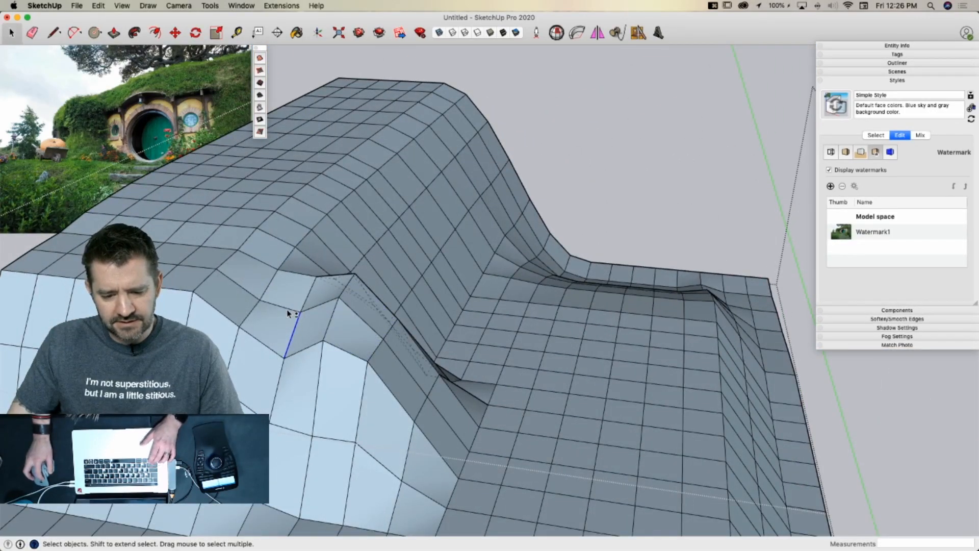
{"action": "left_click", "coordinate": [260, 96]}
{"action": "left_click", "coordinate": [566, 193]}
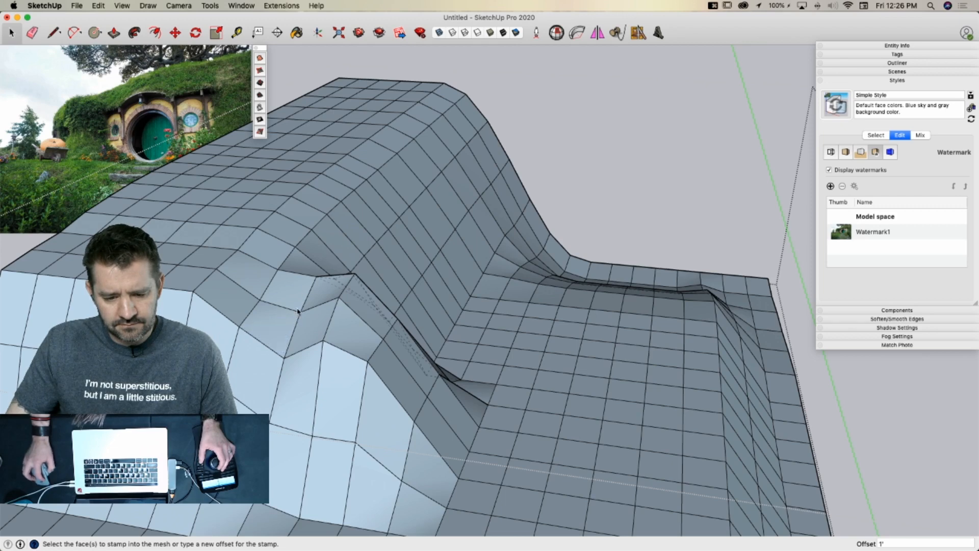
{"action": "left_click", "coordinate": [260, 108]}
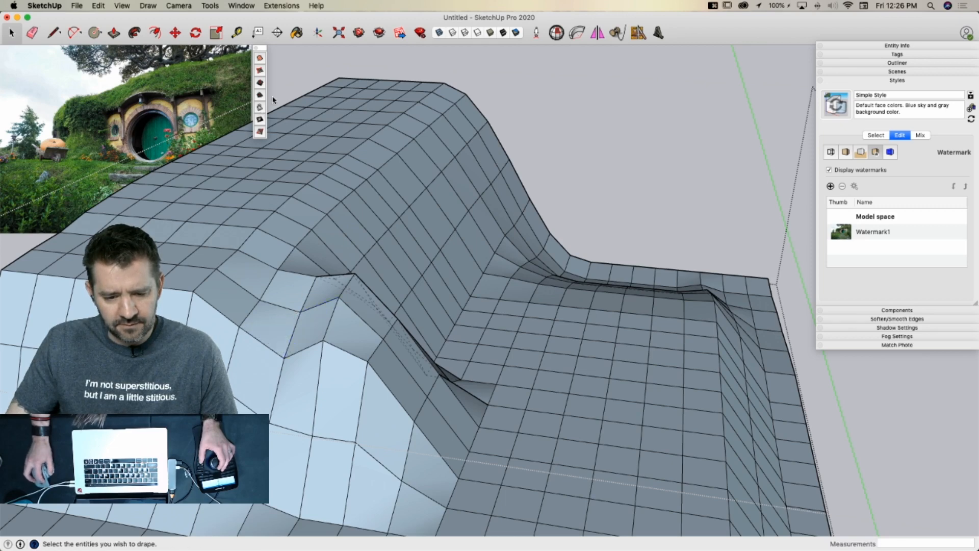
With Add Detail, raise three vertices in the dip behind the new mound, the first by about 1' 10", to ease it into the hilltop
{"action": "left_click", "coordinate": [260, 121]}
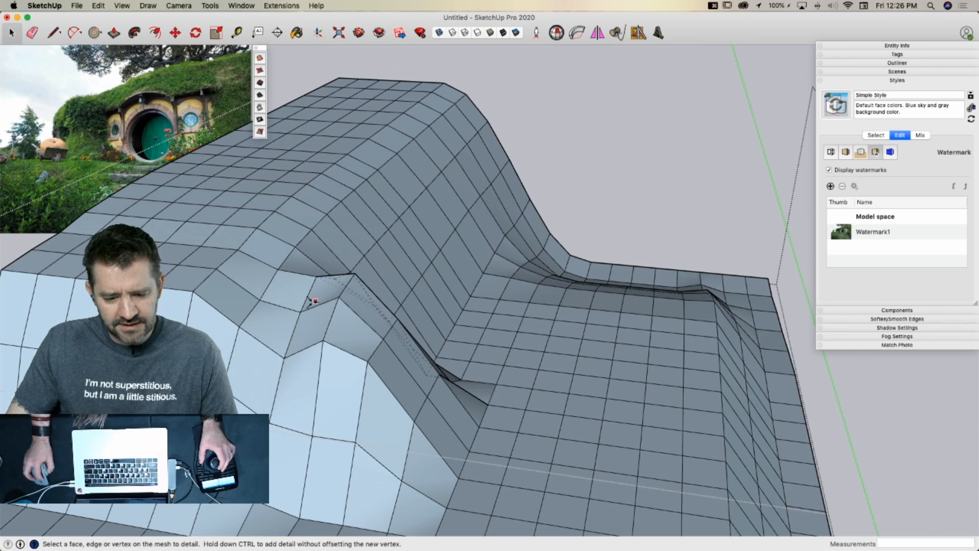
{"action": "left_click", "coordinate": [300, 311]}
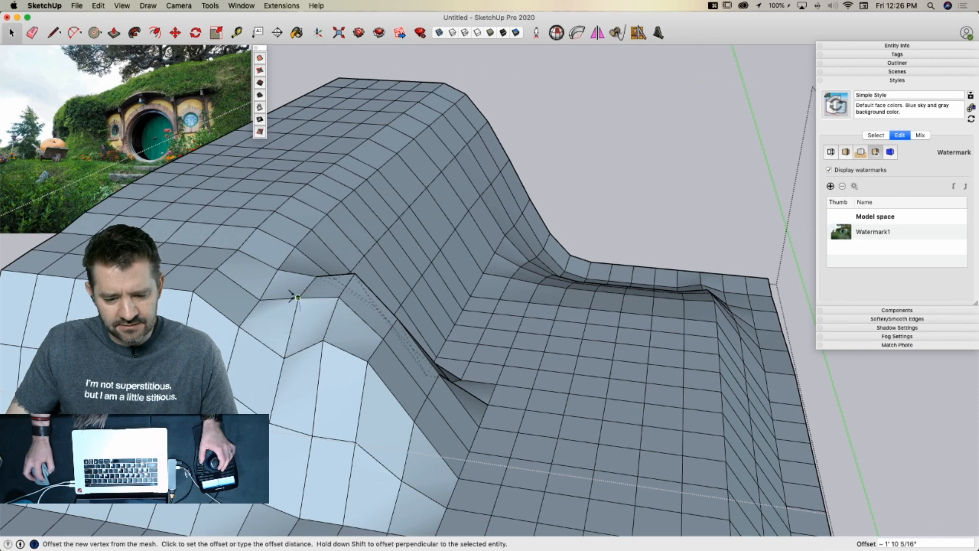
{"action": "left_click", "coordinate": [295, 298]}
{"action": "left_click", "coordinate": [258, 291]}
{"action": "left_click", "coordinate": [258, 286]}
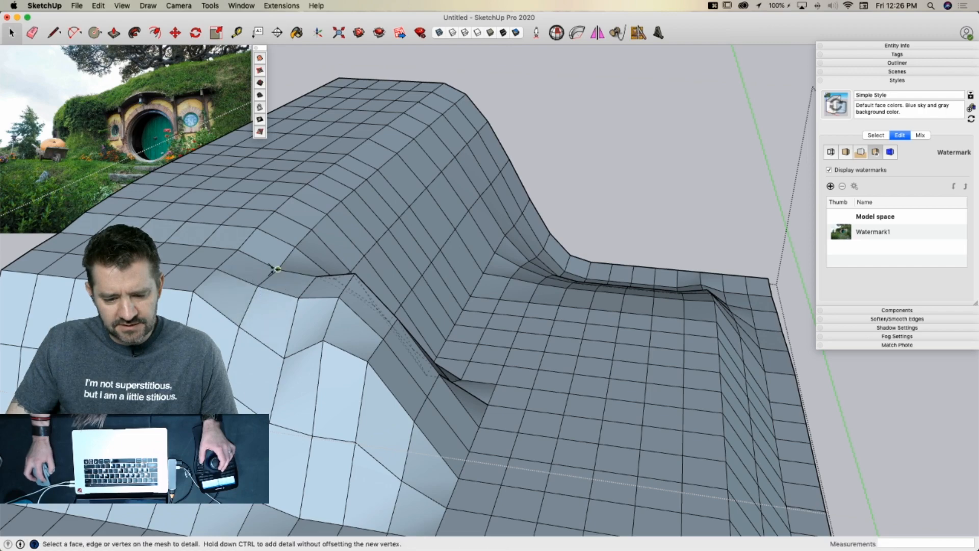
{"action": "left_click", "coordinate": [278, 269]}
{"action": "left_click", "coordinate": [278, 263]}
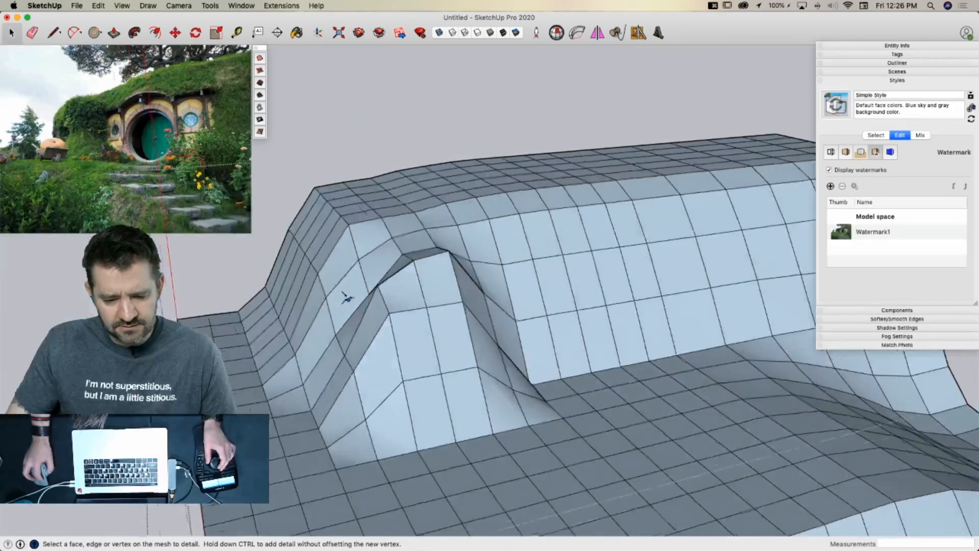
With Add Detail, raise two more vertices on the hill's end slope beside the mound to fill the crease
{"action": "left_click", "coordinate": [343, 296]}
{"action": "left_click", "coordinate": [344, 289]}
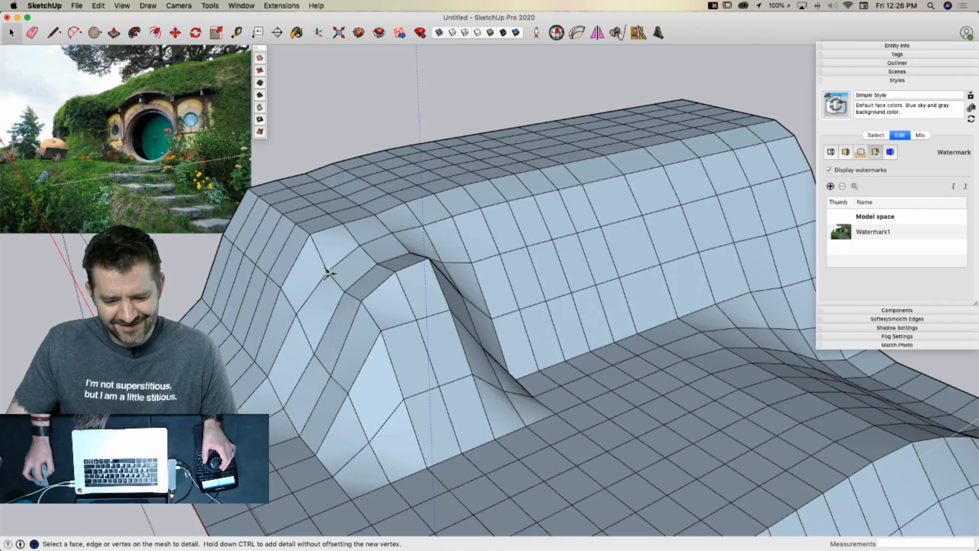
{"action": "left_click", "coordinate": [328, 272]}
{"action": "left_click", "coordinate": [327, 259]}
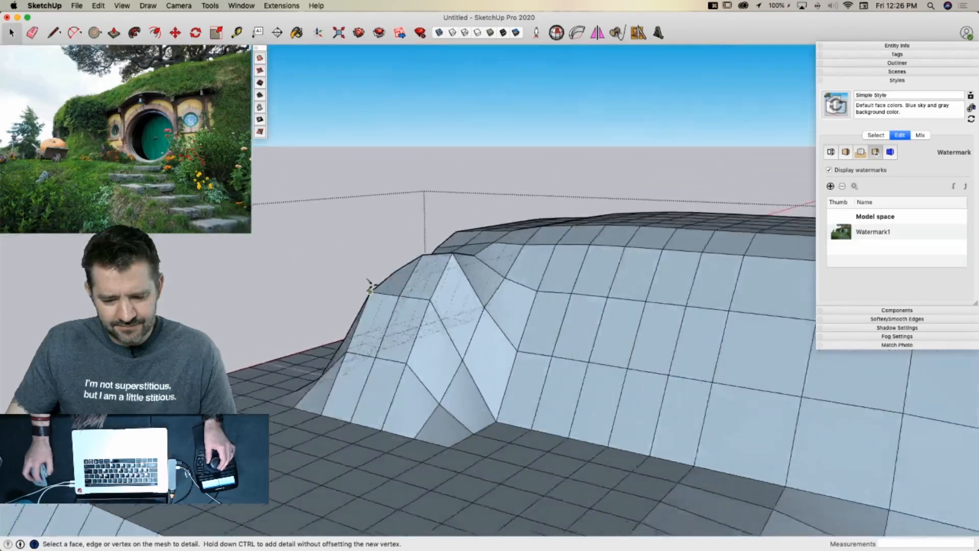
{"action": "key", "text": "space"}
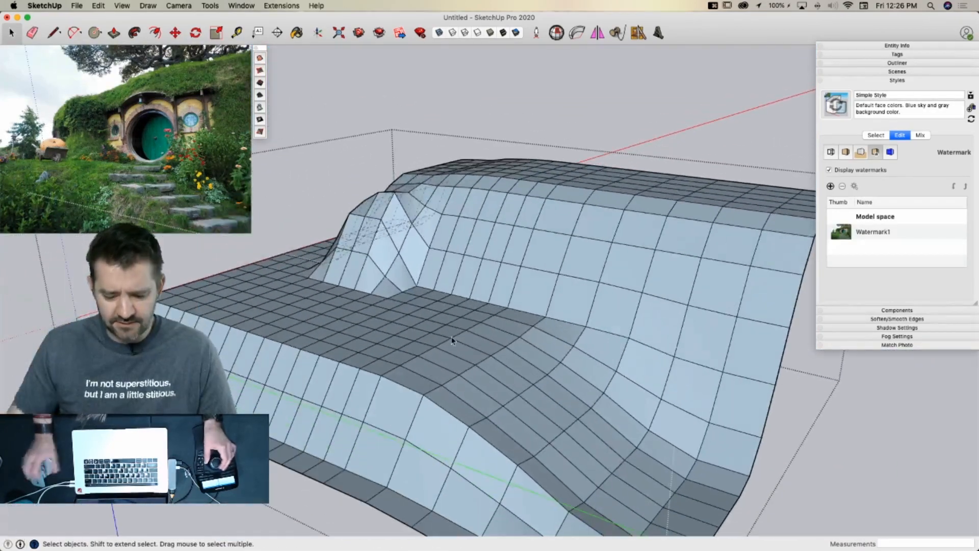
Preview the hill mesh with smoothed shading from several angles and return it to faceted display
{"action": "key", "text": "u"}
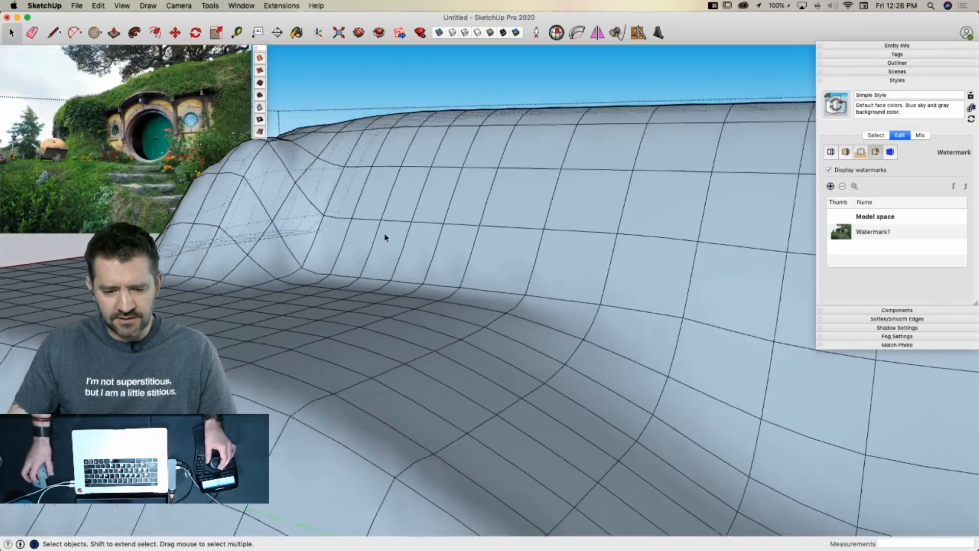
{"action": "key", "text": "u"}
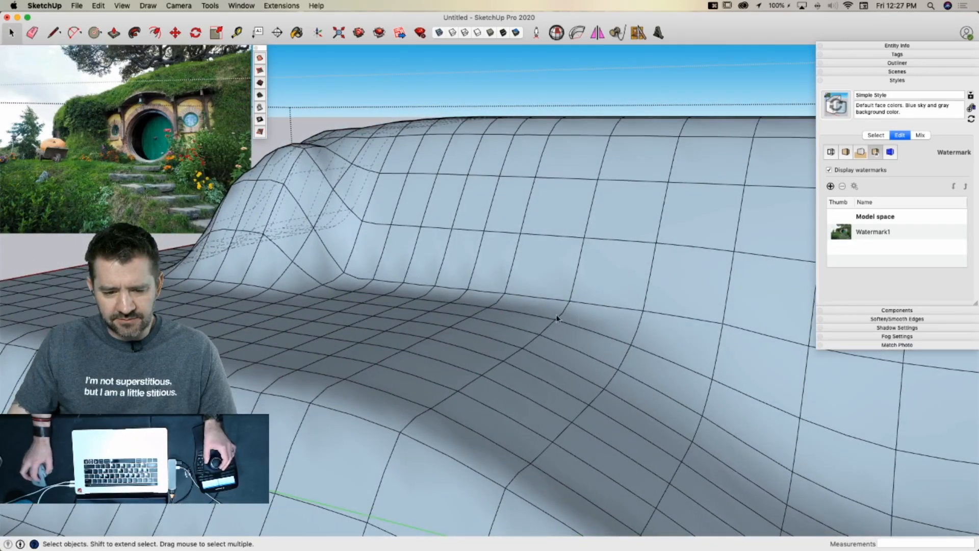
{"action": "key", "text": "space"}
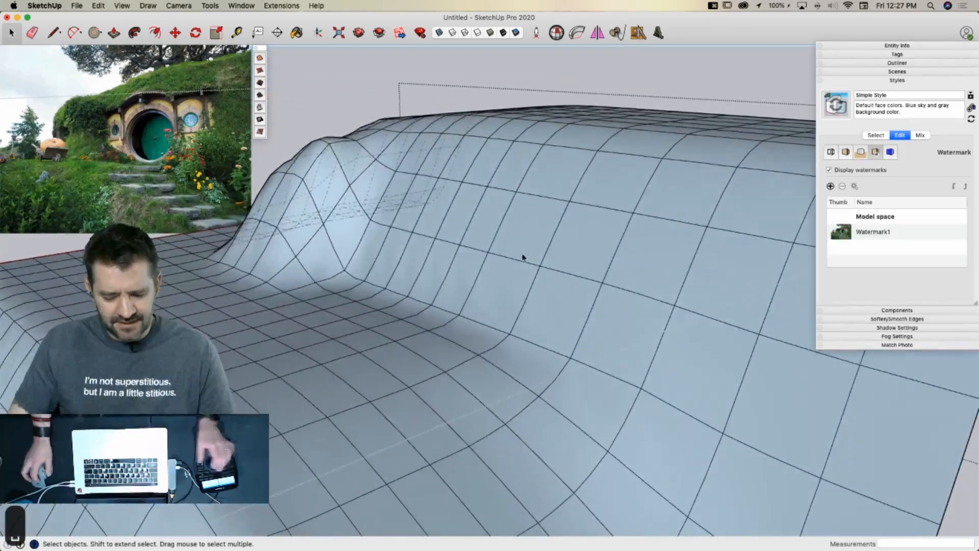
{"action": "key", "text": "u"}
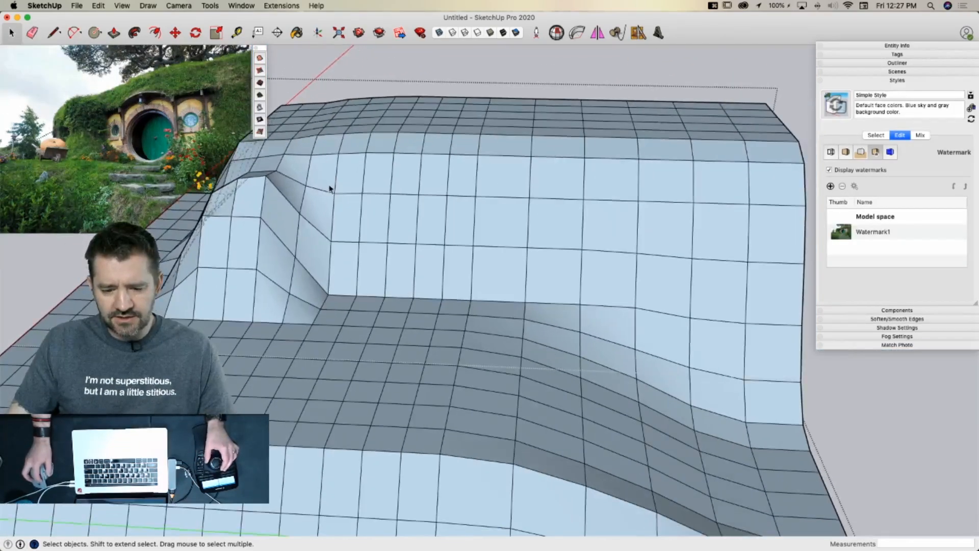
Select the row of edges running along the middle of the upper slope and move it outward to round the slope
{"action": "left_click_drag", "start_coordinate": [327, 183], "coordinate": [815, 190]}
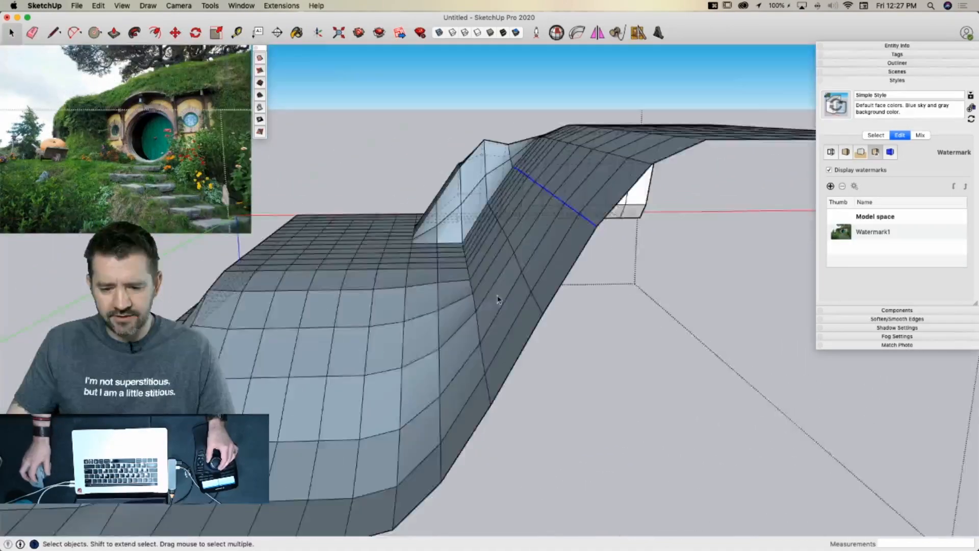
{"action": "key", "text": "m"}
{"action": "left_click", "coordinate": [594, 253]}
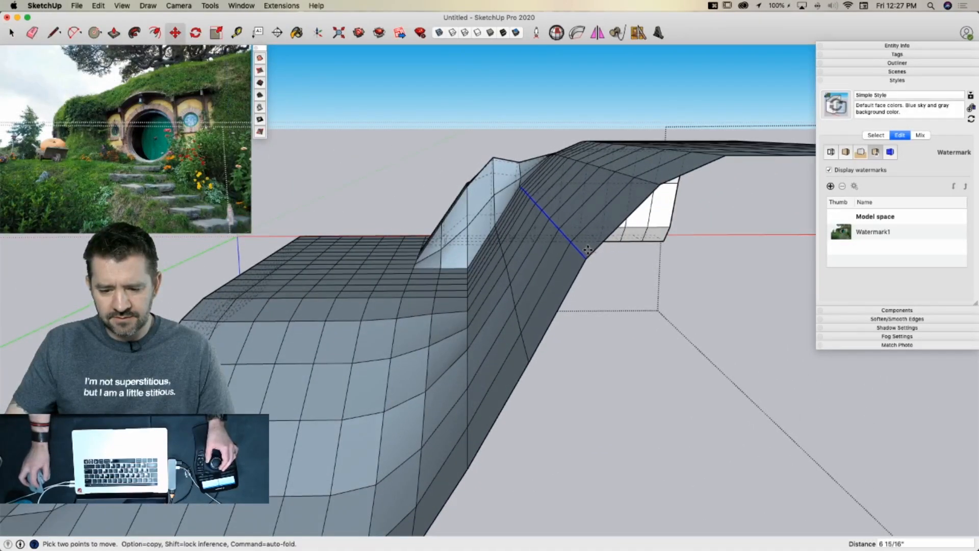
{"action": "left_click", "coordinate": [581, 273]}
{"action": "key", "text": "space"}
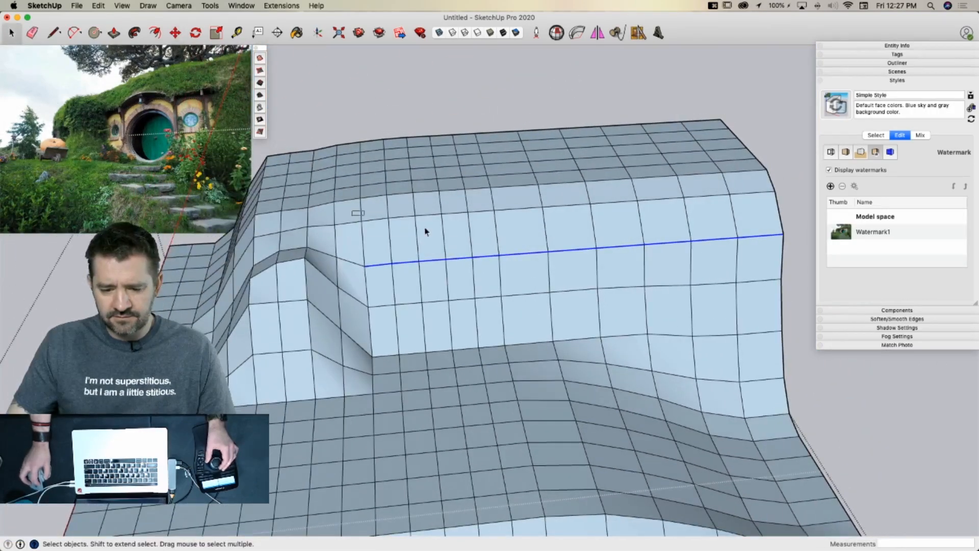
Select the edge row near the crest of the upper slope, move it about 4' 4" outward along the red axis, and clear the selection
{"action": "left_click_drag", "start_coordinate": [425, 231], "coordinate": [788, 248]}
{"action": "key", "text": "m"}
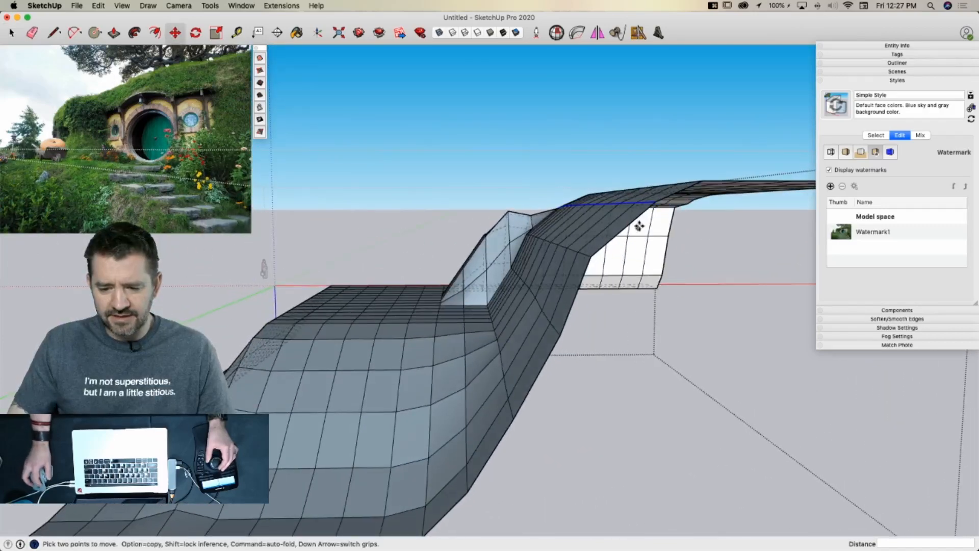
{"action": "left_click", "coordinate": [654, 203]}
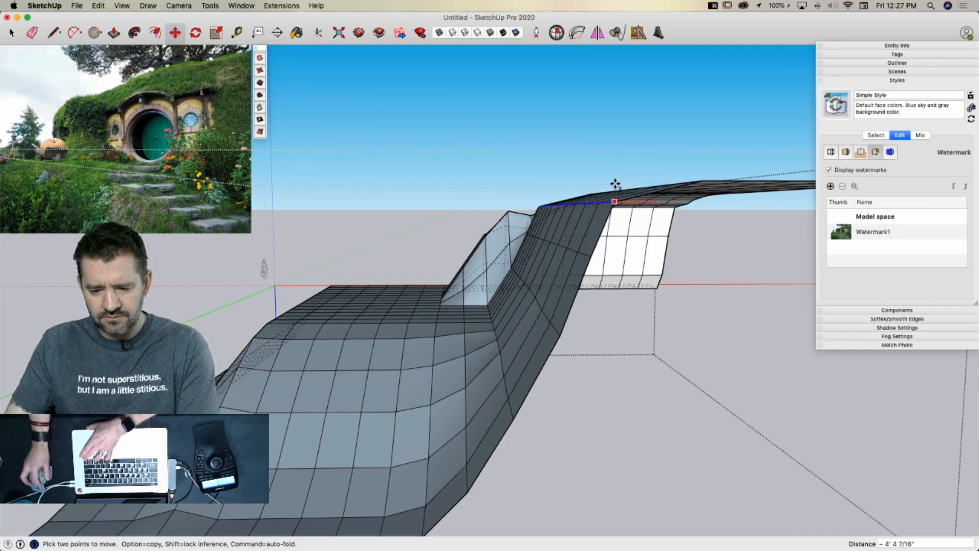
{"action": "left_click", "coordinate": [619, 183]}
{"action": "key", "text": "space"}
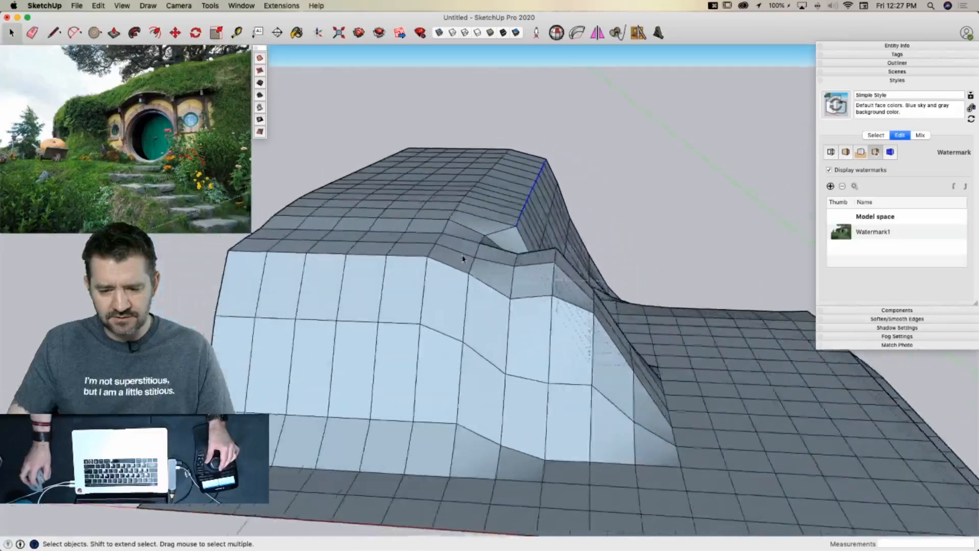
{"action": "left_click", "coordinate": [658, 151]}
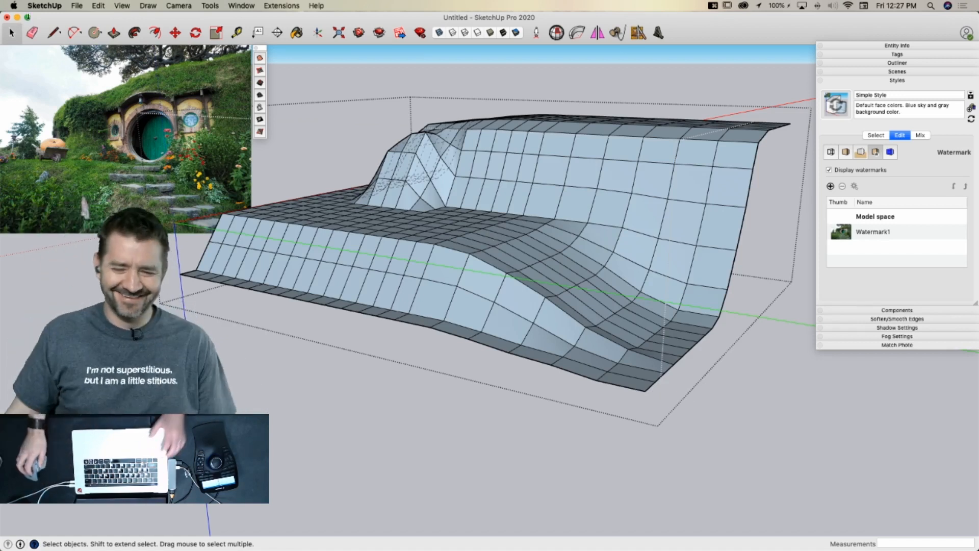
Save the model to the Desktop as Bag End.skp
{"action": "left_click", "coordinate": [77, 7]}
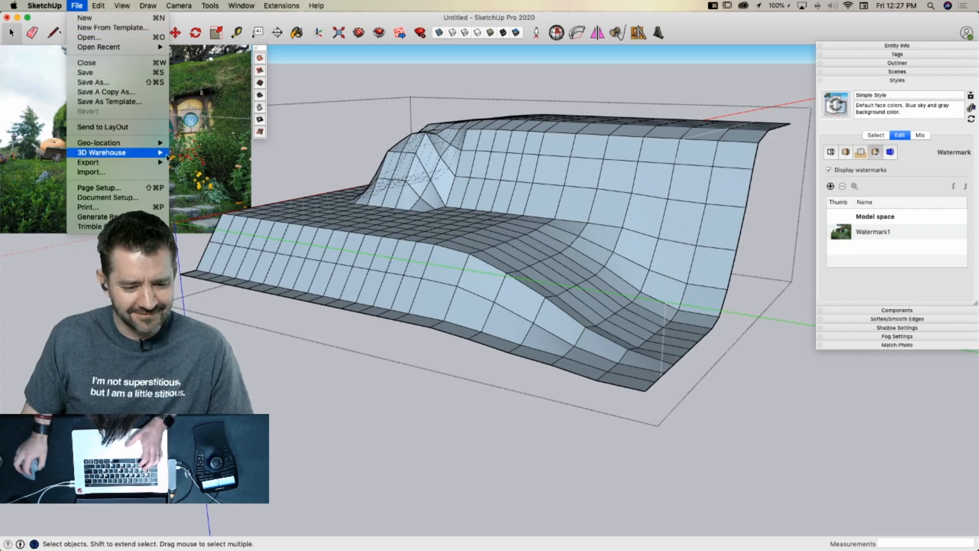
{"action": "left_click", "coordinate": [102, 71]}
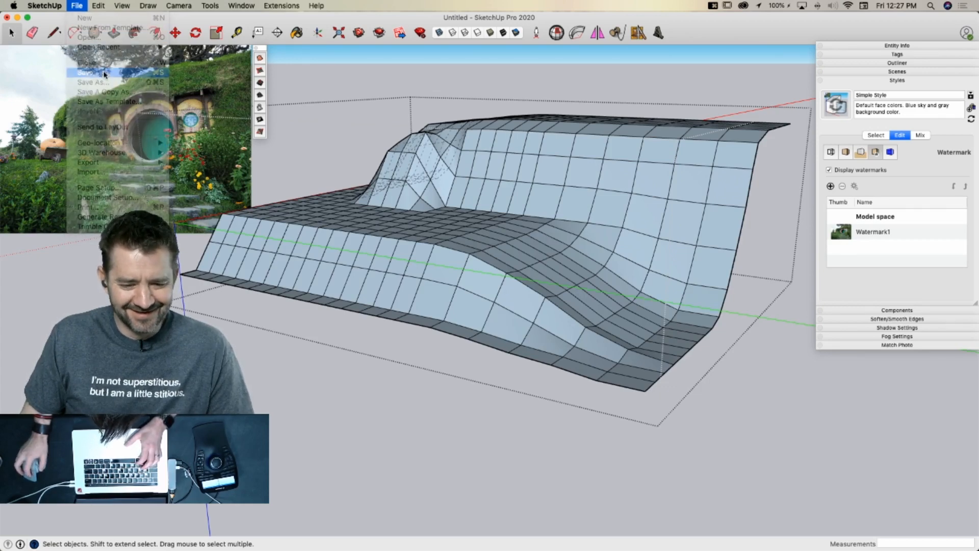
{"action": "left_click", "coordinate": [308, 138]}
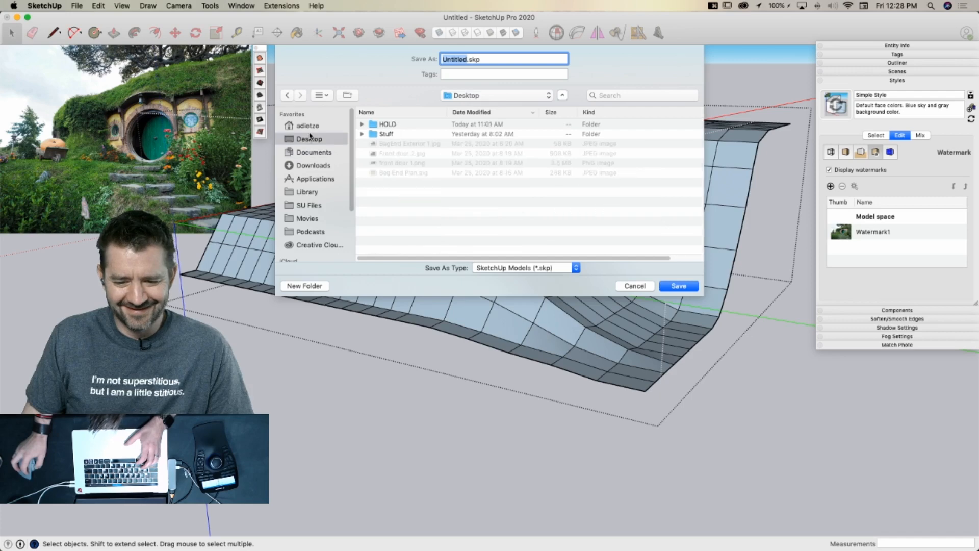
{"action": "type", "text": "Bag"}
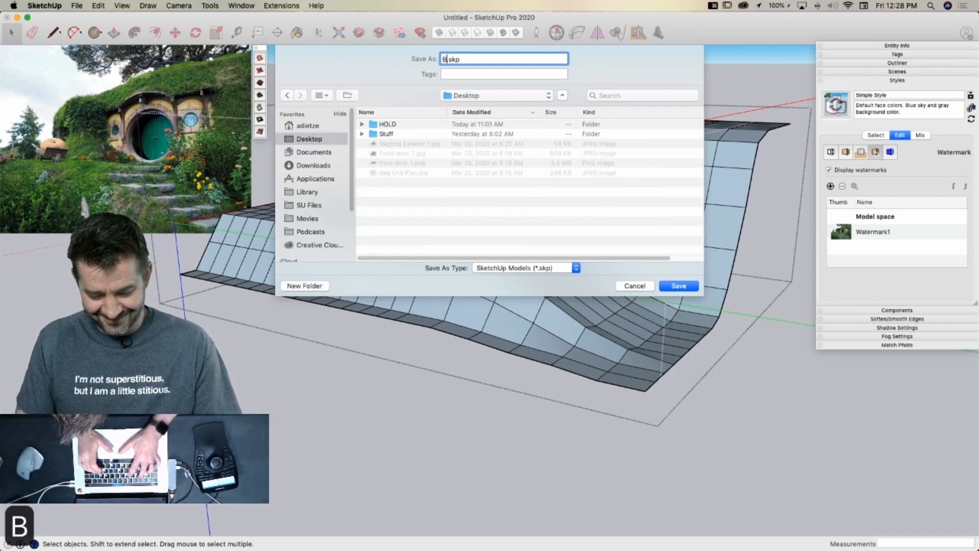
{"action": "type", "text": " End"}
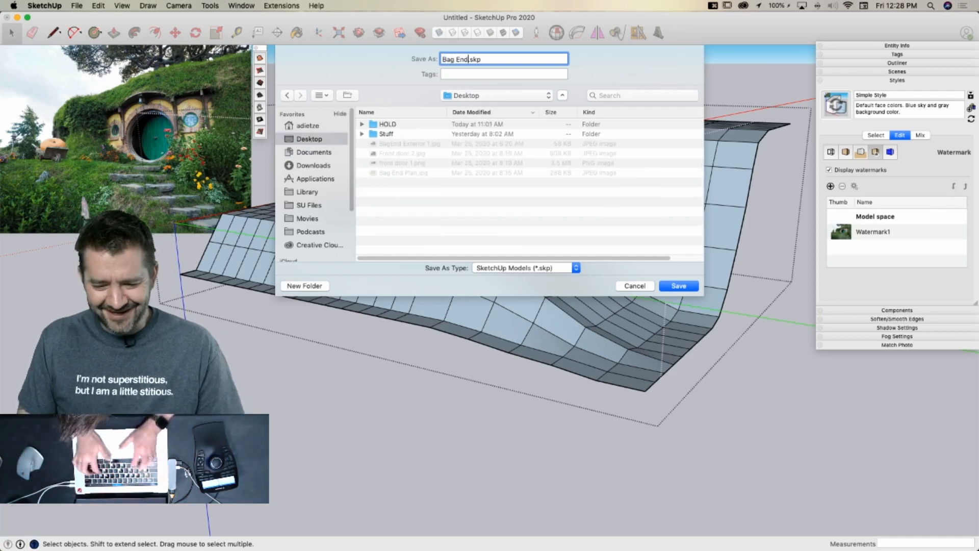
{"action": "key", "text": "Return"}
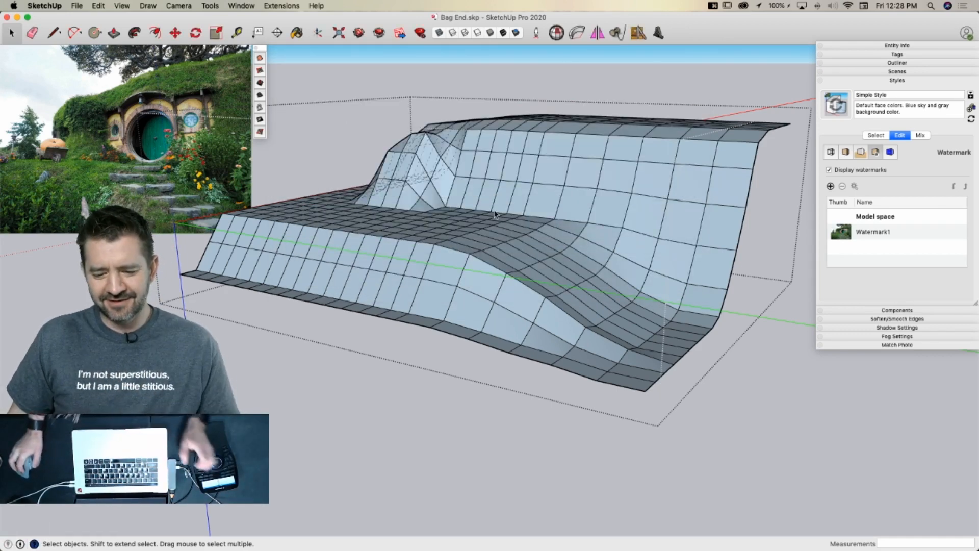
Reverse all faces of the hill mesh and finish editing its group
{"action": "triple_click", "coordinate": [488, 211]}
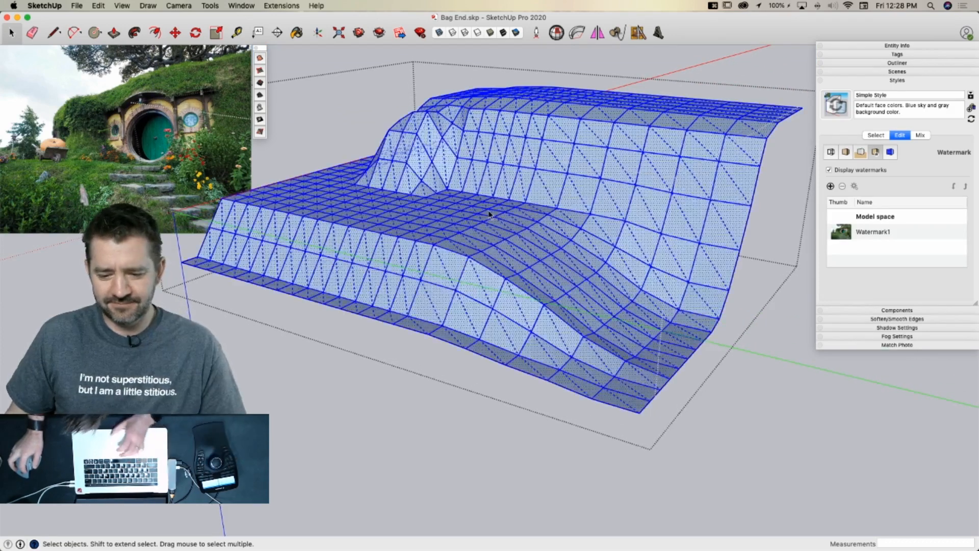
{"action": "right_click", "coordinate": [488, 213]}
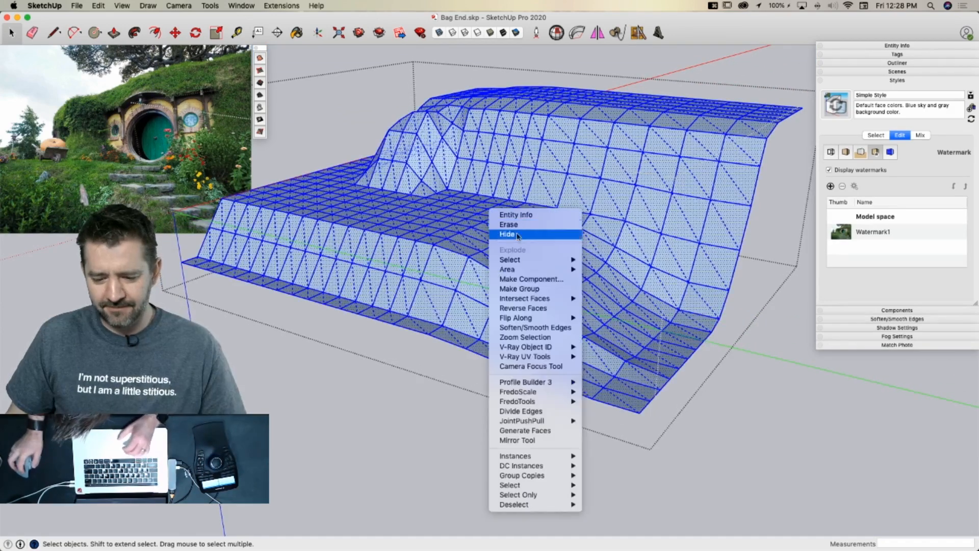
{"action": "left_click", "coordinate": [531, 309]}
{"action": "left_click", "coordinate": [762, 388]}
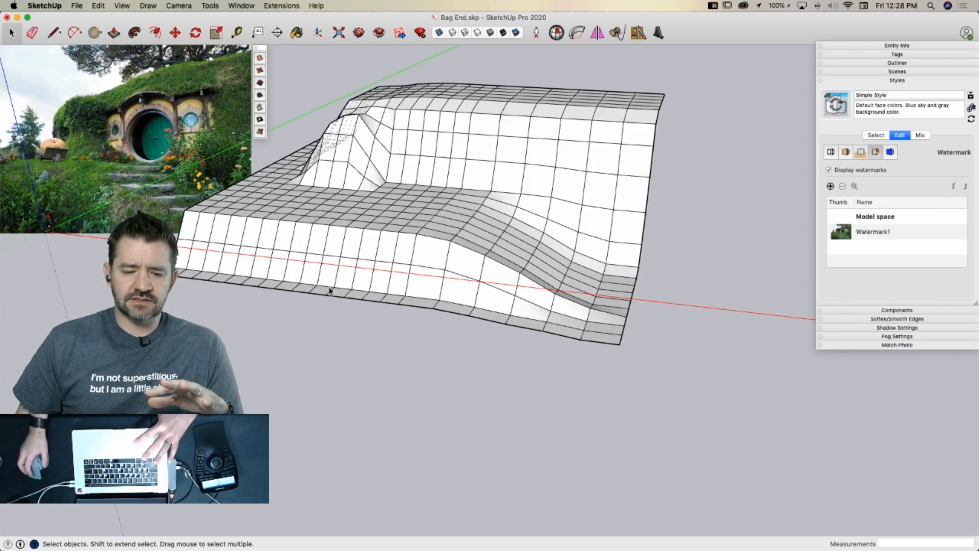
Try to move the hill group about 74' 3" along the red axis, and undo the move
{"action": "middle_click_drag", "start_coordinate": [320, 222], "coordinate": [320, 259]}
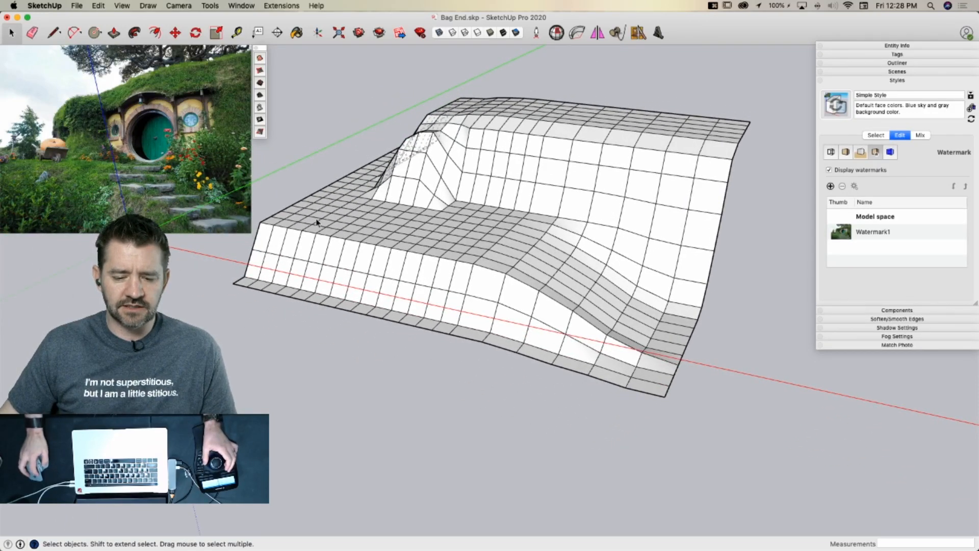
{"action": "key", "text": "m"}
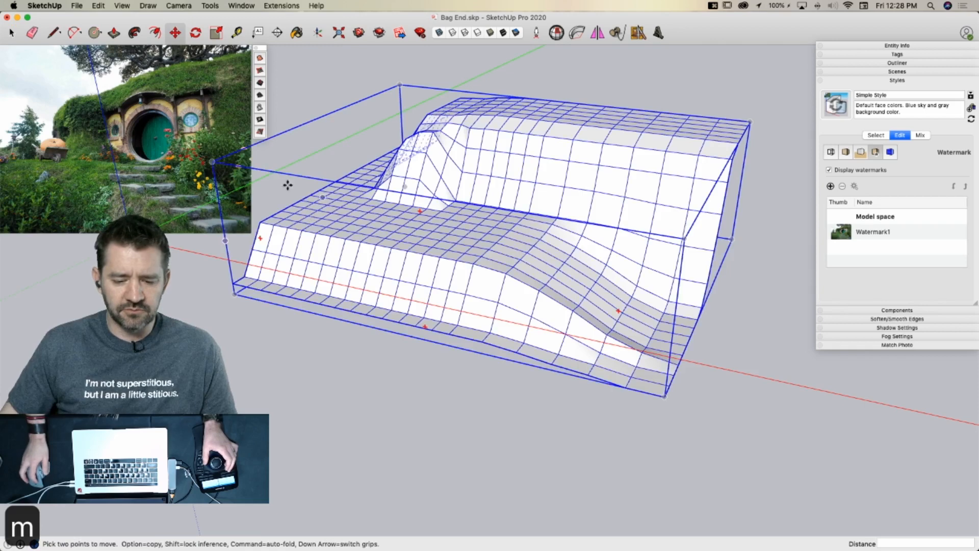
{"action": "left_click", "coordinate": [335, 225]}
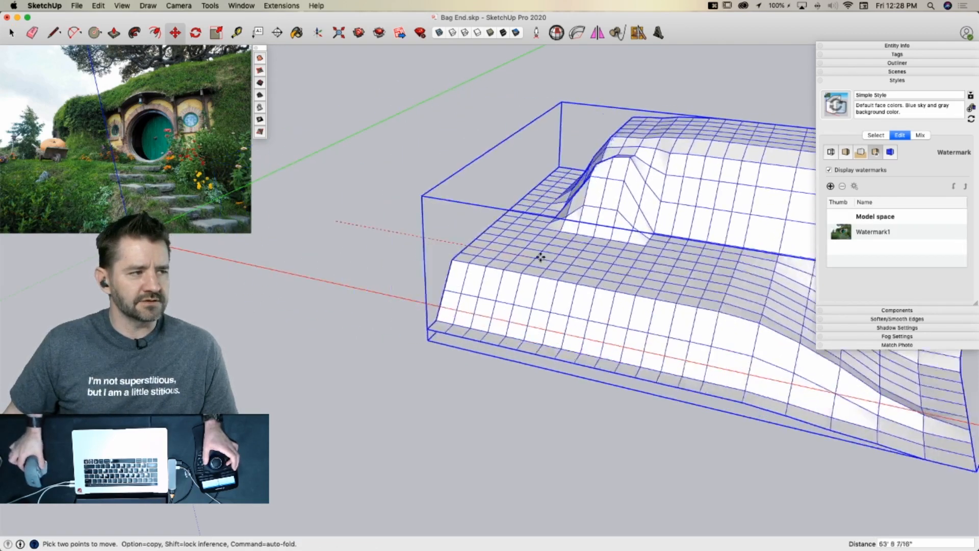
{"action": "left_click", "coordinate": [573, 264]}
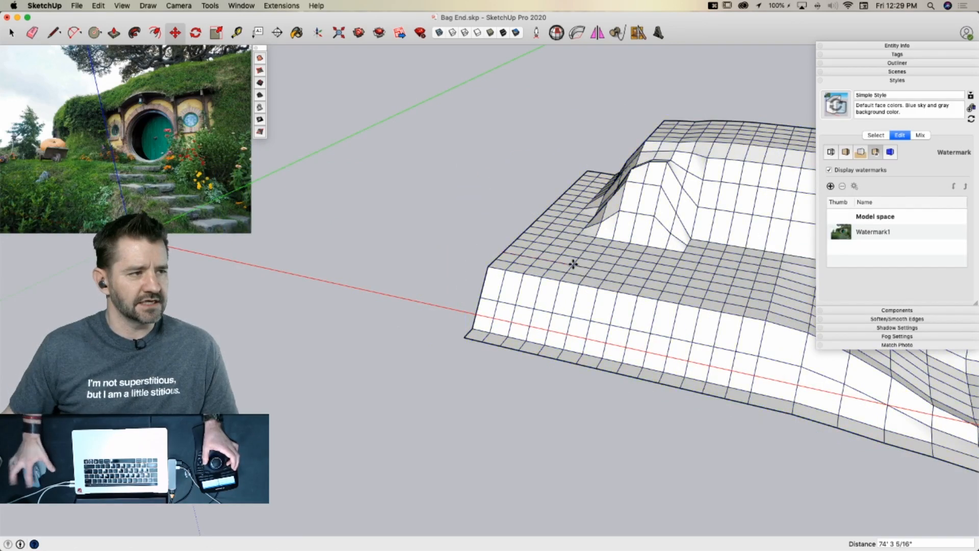
{"action": "key", "text": "super+z"}
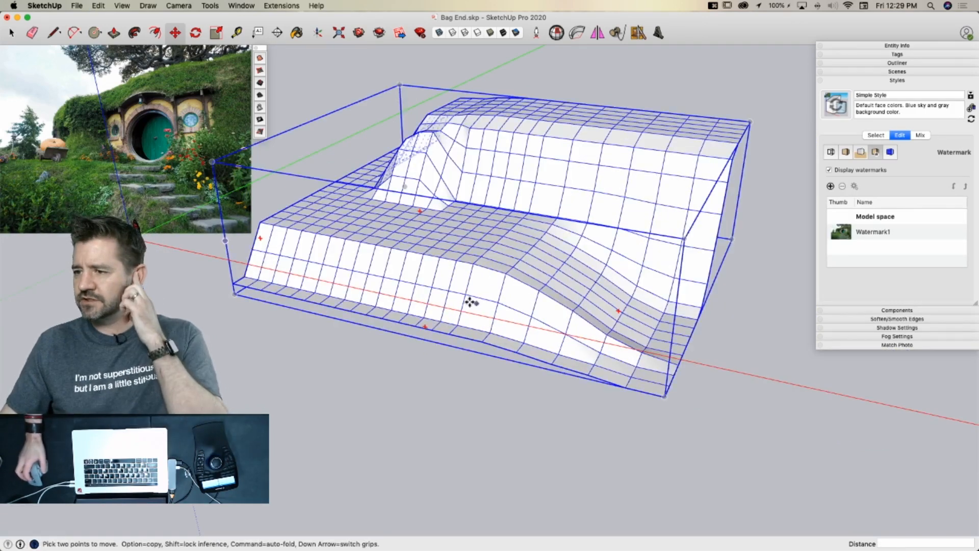
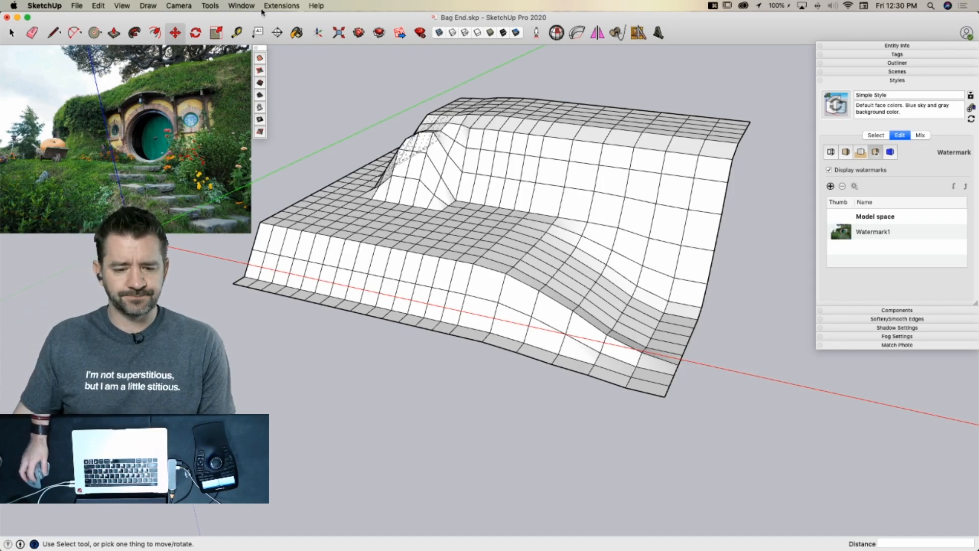
{"action": "left_click", "coordinate": [240, 6]}
{"action": "mouse_move", "coordinate": [284, 6]}
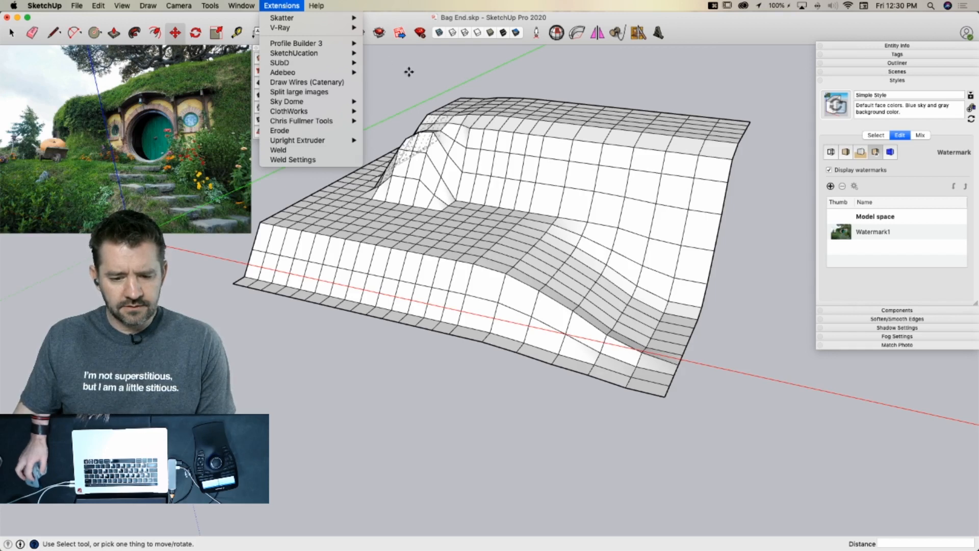
{"action": "key", "text": "Escape"}
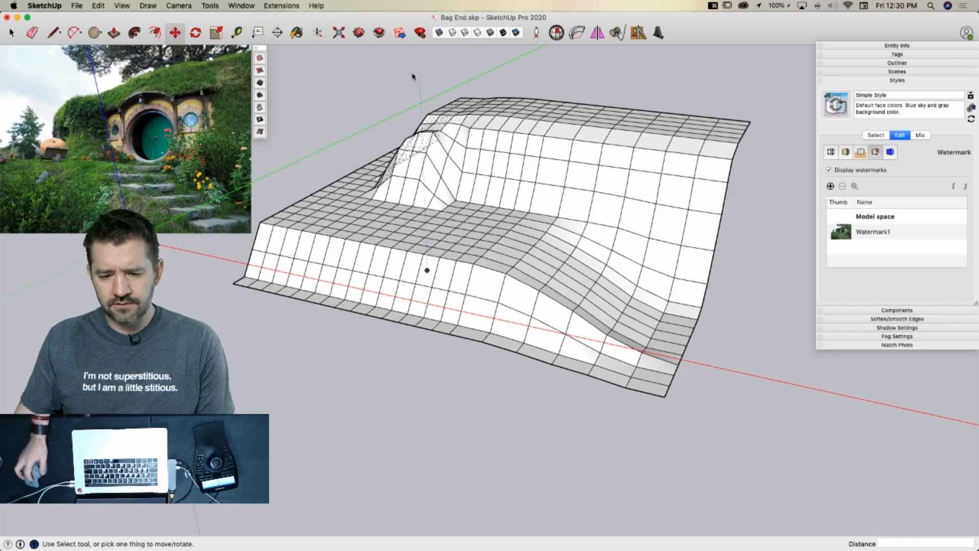
Move the hill group up about 17' along the blue axis from its lowest front corner to the origin's level, and deselect it
{"action": "key", "text": "space"}
{"action": "middle_click_drag", "start_coordinate": [732, 345], "coordinate": [409, 318]}
{"action": "left_click", "coordinate": [409, 317]}
{"action": "key", "text": "m"}
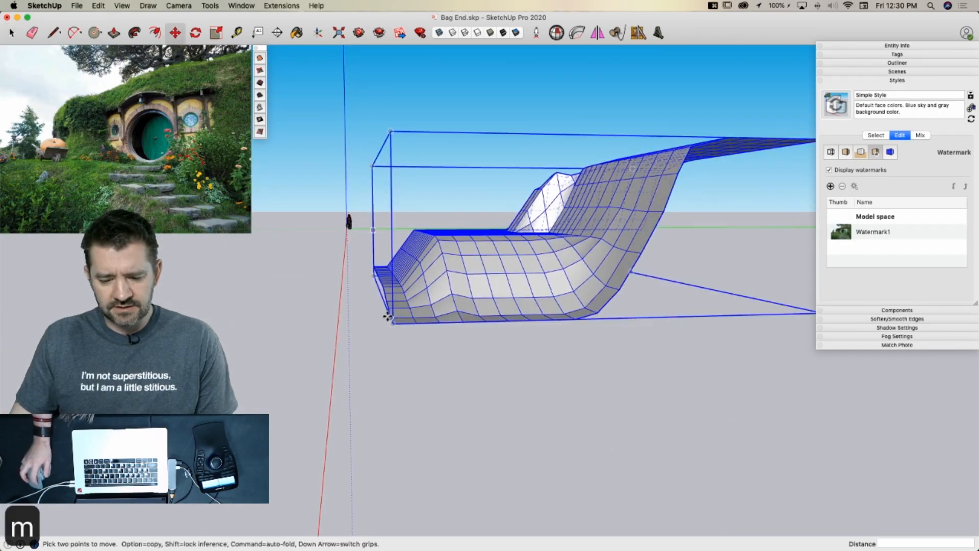
{"action": "left_click", "coordinate": [393, 323]}
{"action": "key", "text": "Up"}
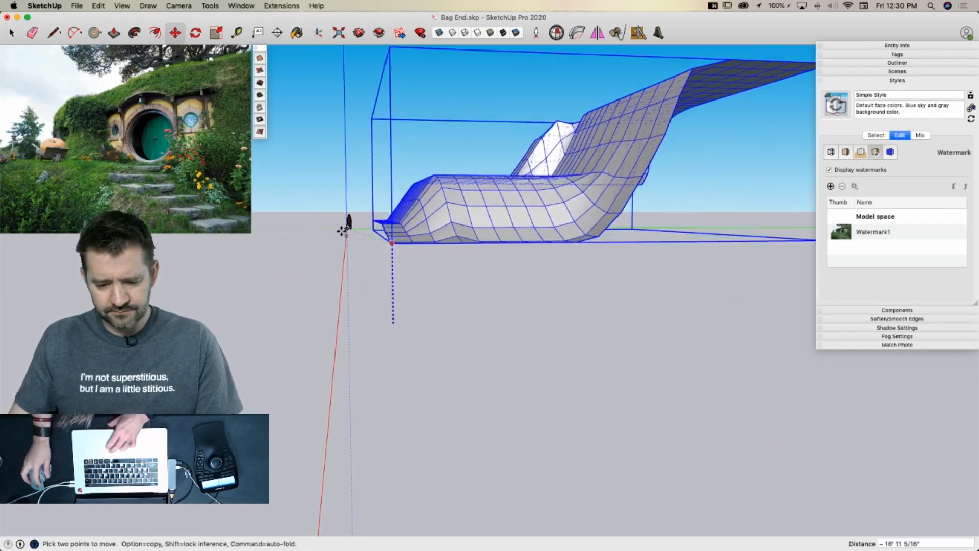
{"action": "left_click", "coordinate": [343, 228]}
{"action": "key", "text": "space"}
{"action": "left_click", "coordinate": [499, 395]}
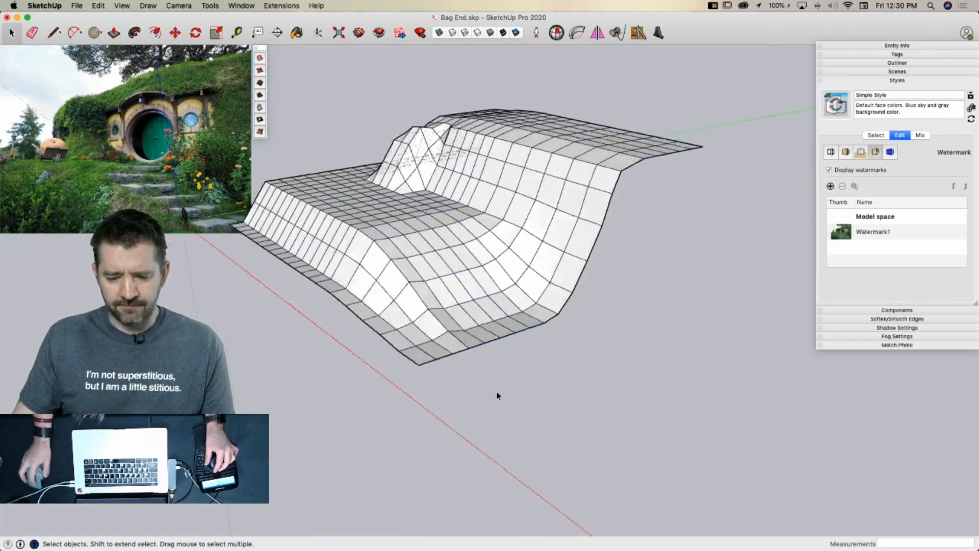
Assign the hill group to a new tag named Hill and hide that tag
{"action": "left_click", "coordinate": [501, 413]}
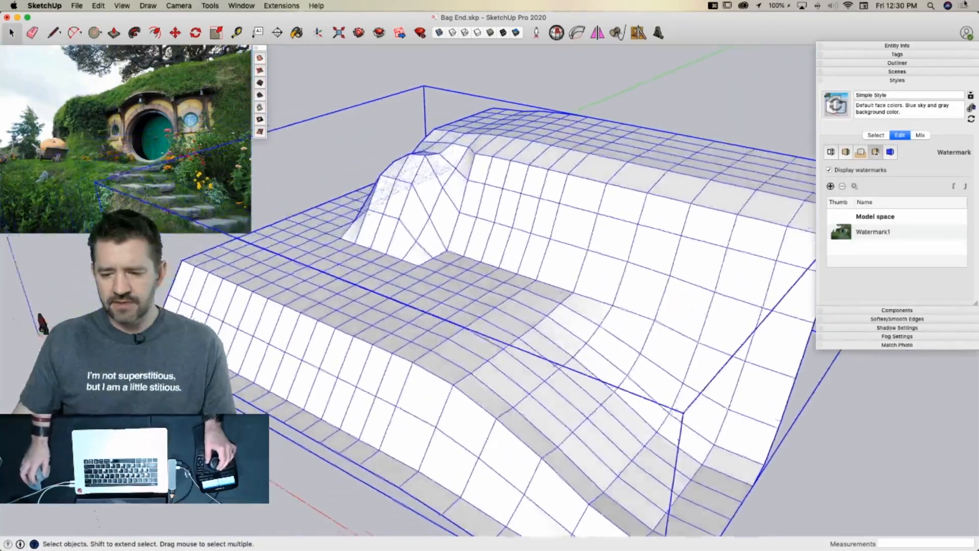
{"action": "left_click", "coordinate": [917, 55]}
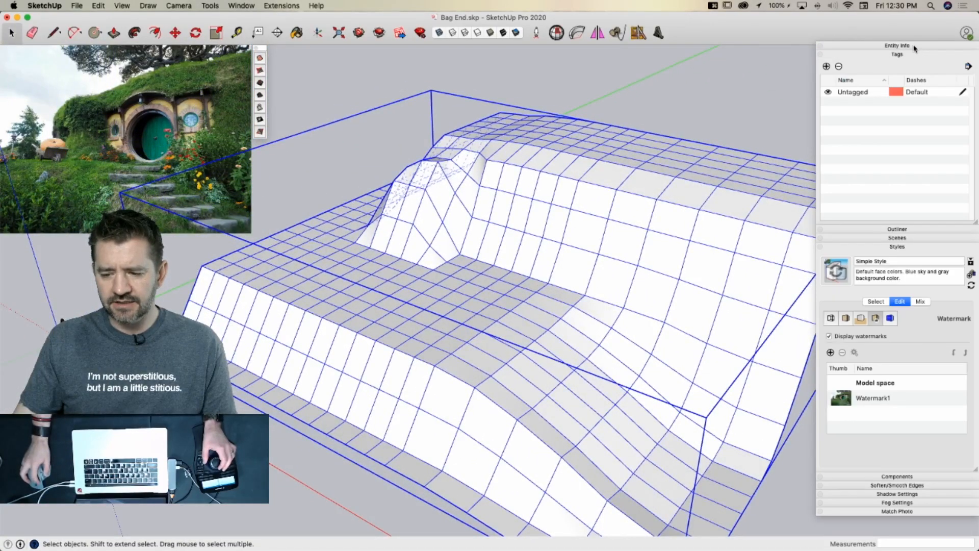
{"action": "left_click", "coordinate": [914, 45]}
{"action": "double_click", "coordinate": [923, 80]}
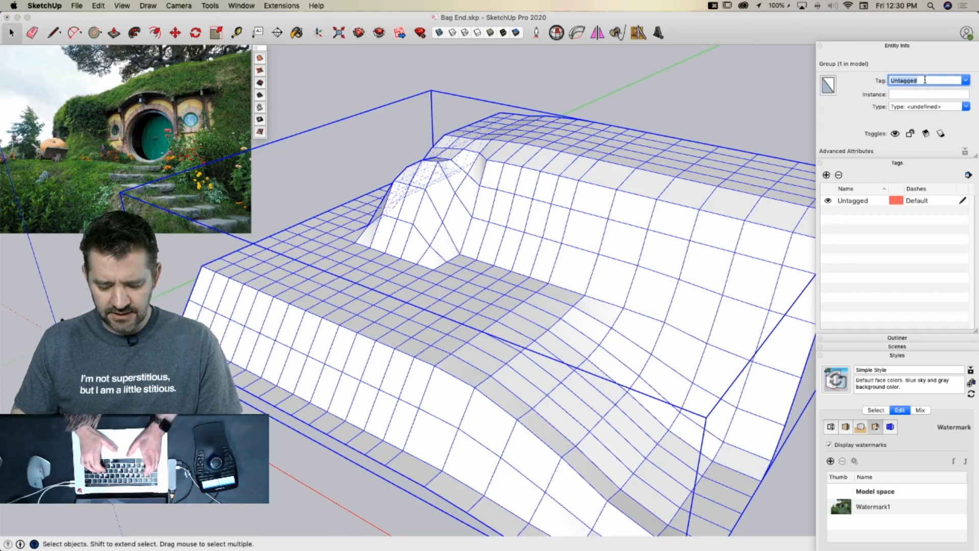
{"action": "type", "text": "Hill"}
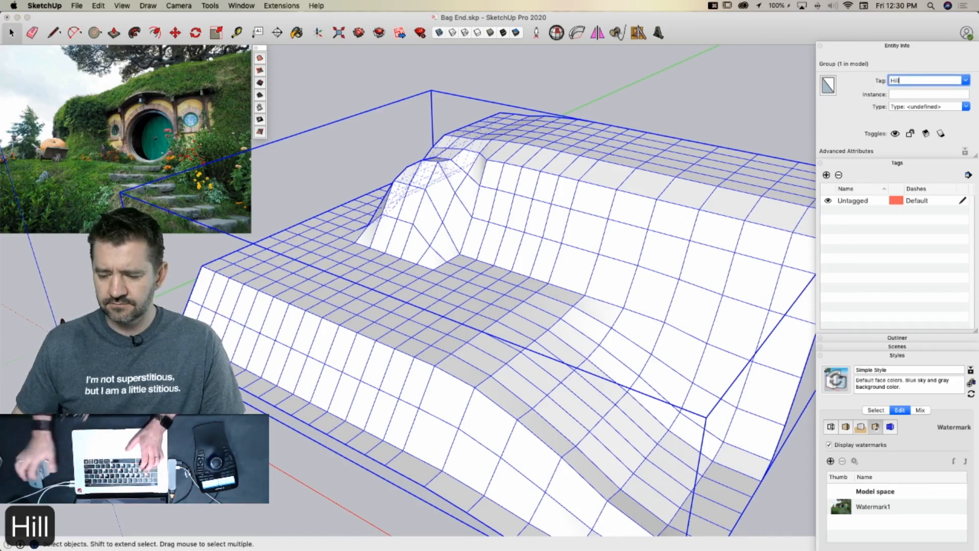
{"action": "key", "text": "Return"}
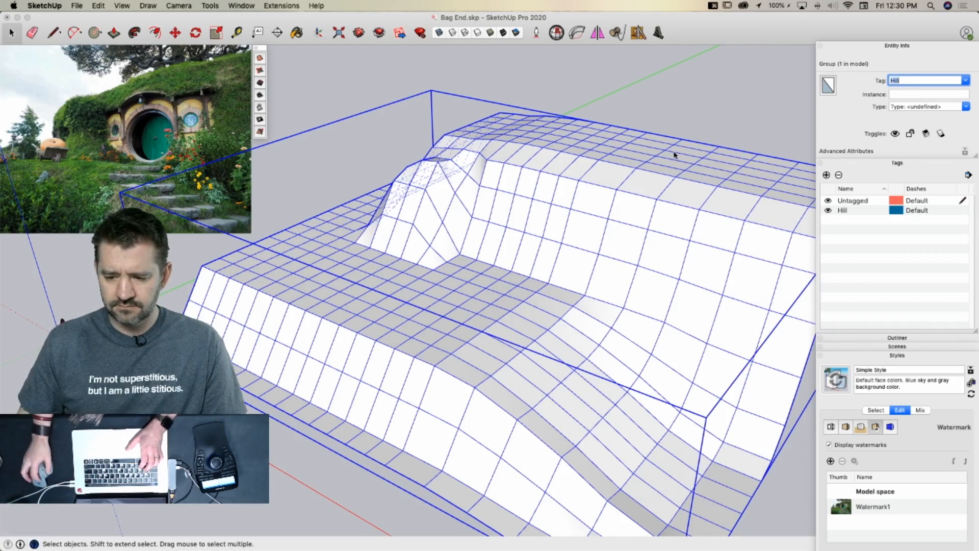
{"action": "left_click", "coordinate": [708, 88]}
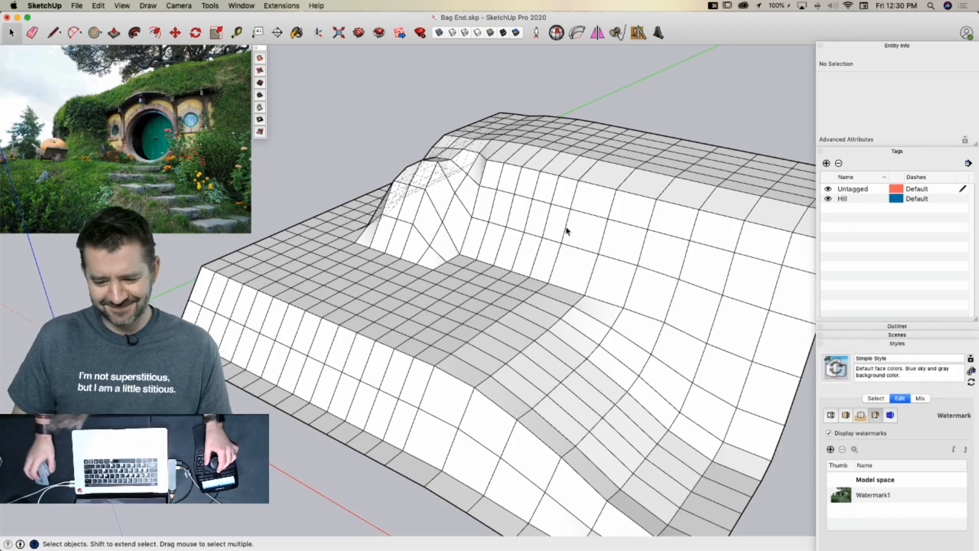
{"action": "middle_click_drag", "start_coordinate": [566, 229], "coordinate": [101, 92]}
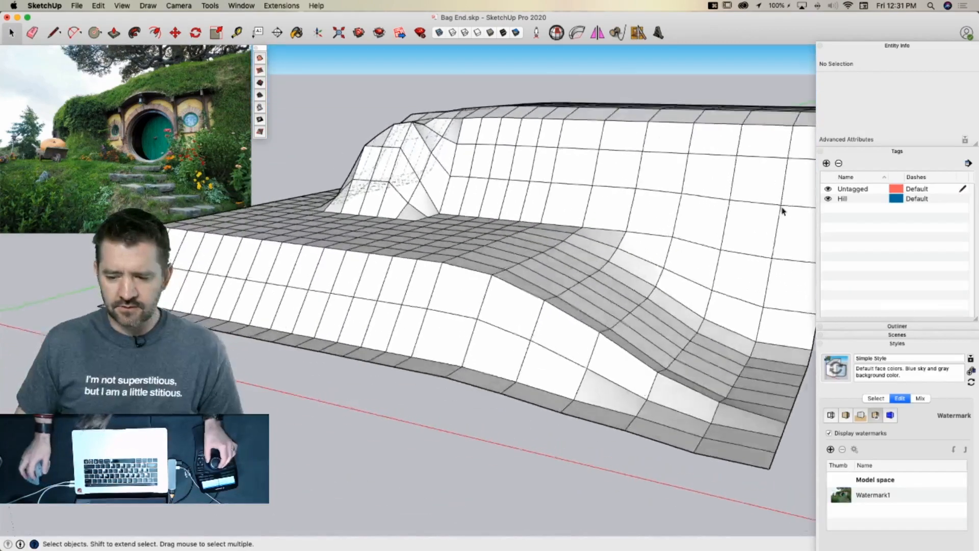
{"action": "left_click", "coordinate": [828, 199]}
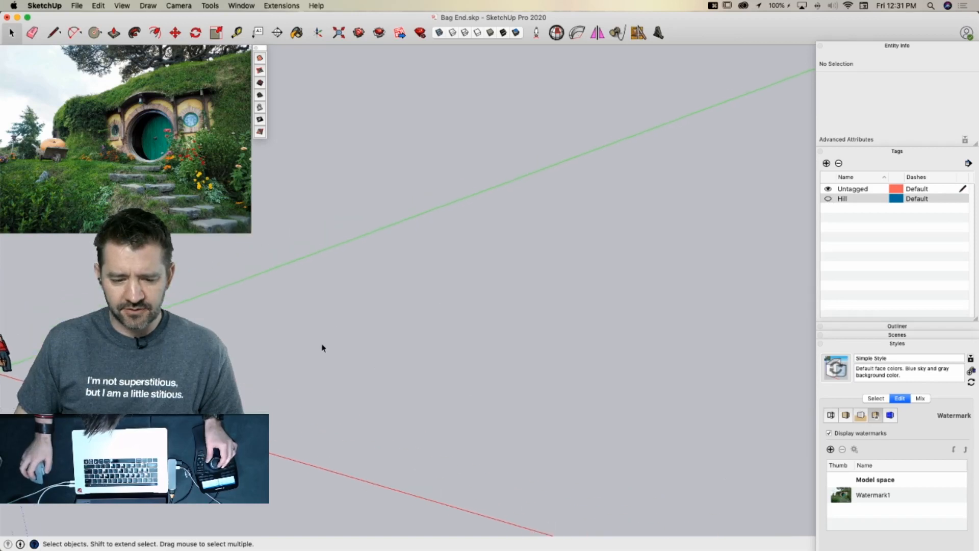
Draw a rectangle of about 309 square feet on the ground near the origin and push/pull it upward into a box
{"action": "key", "text": "r"}
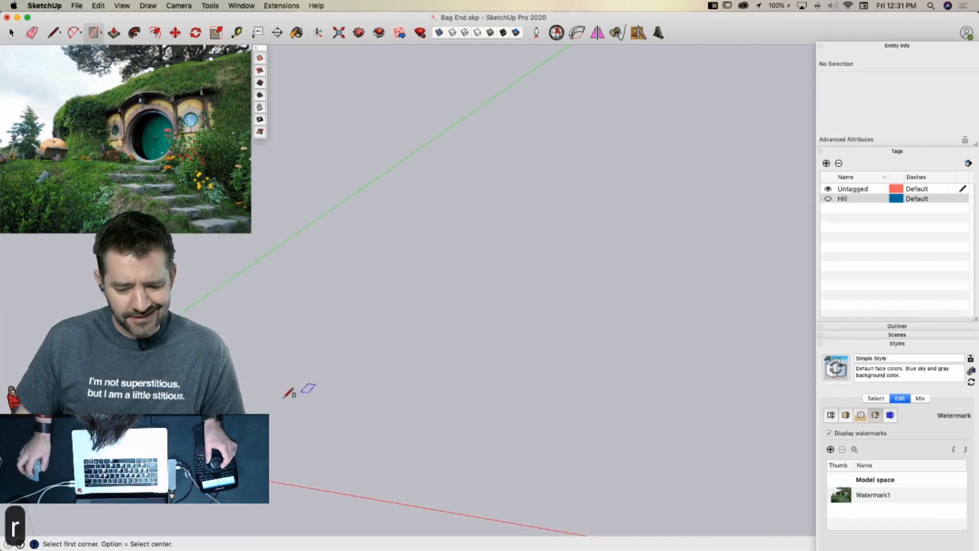
{"action": "left_click", "coordinate": [254, 408]}
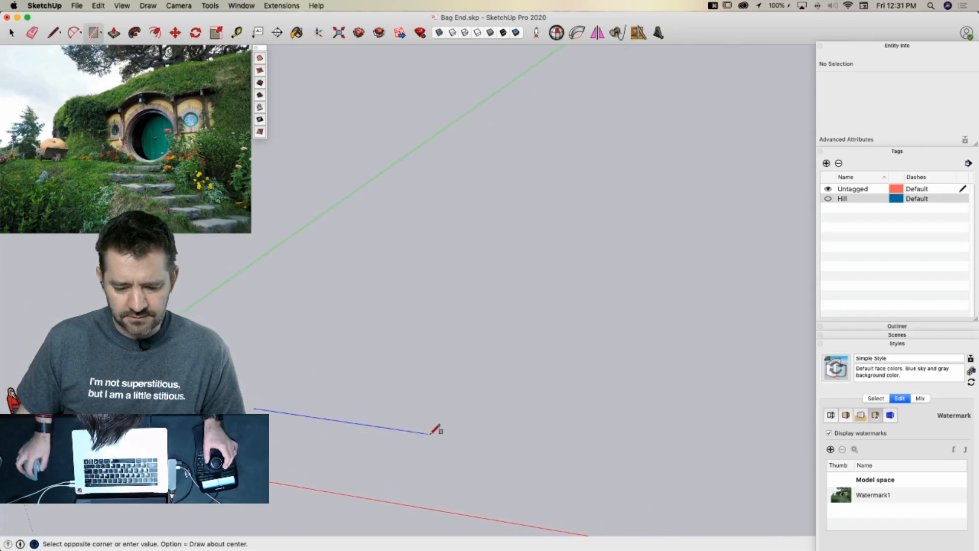
{"action": "left_click", "coordinate": [475, 371]}
{"action": "key", "text": "p"}
{"action": "left_click", "coordinate": [391, 378]}
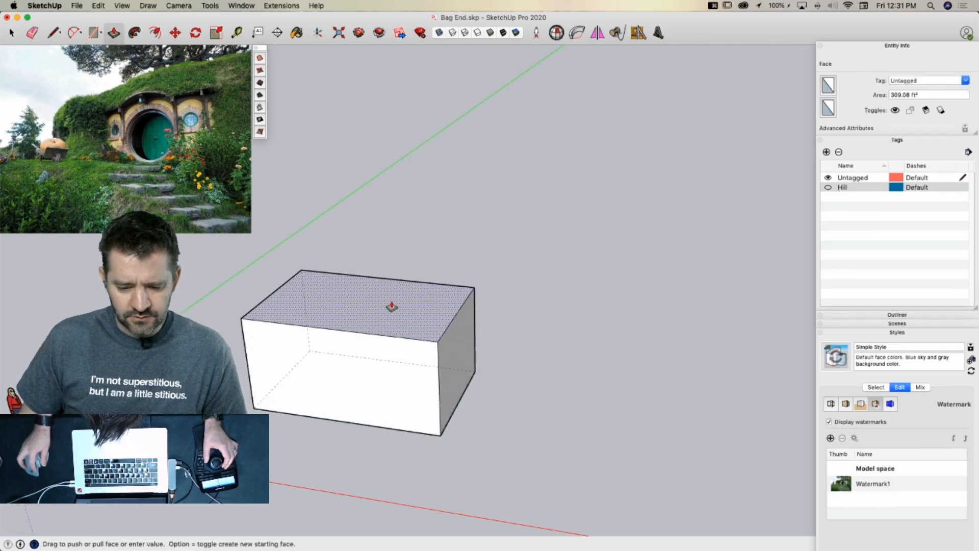
{"action": "left_click", "coordinate": [392, 305]}
{"action": "key", "text": "space"}
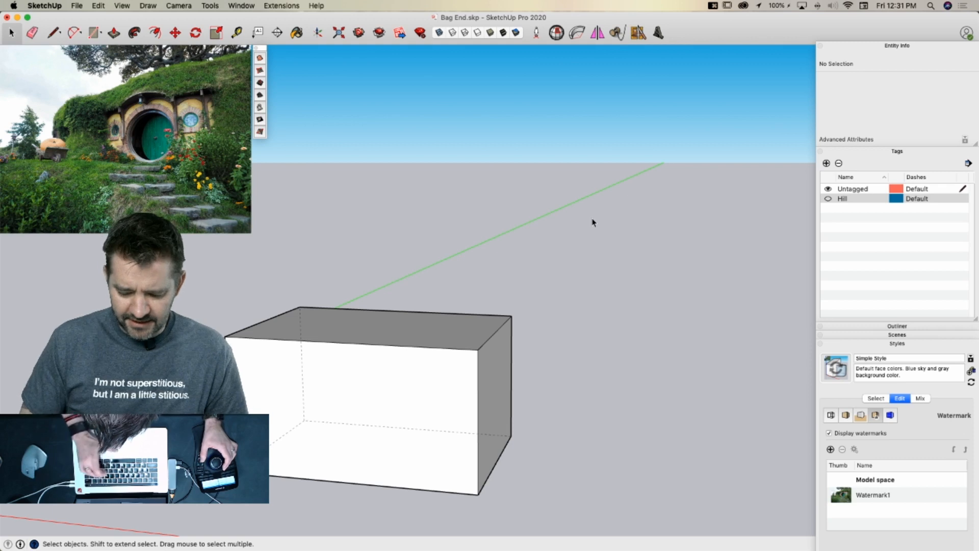
Toggle the display of back edges on the box and leave it turned off
{"action": "key", "text": "k"}
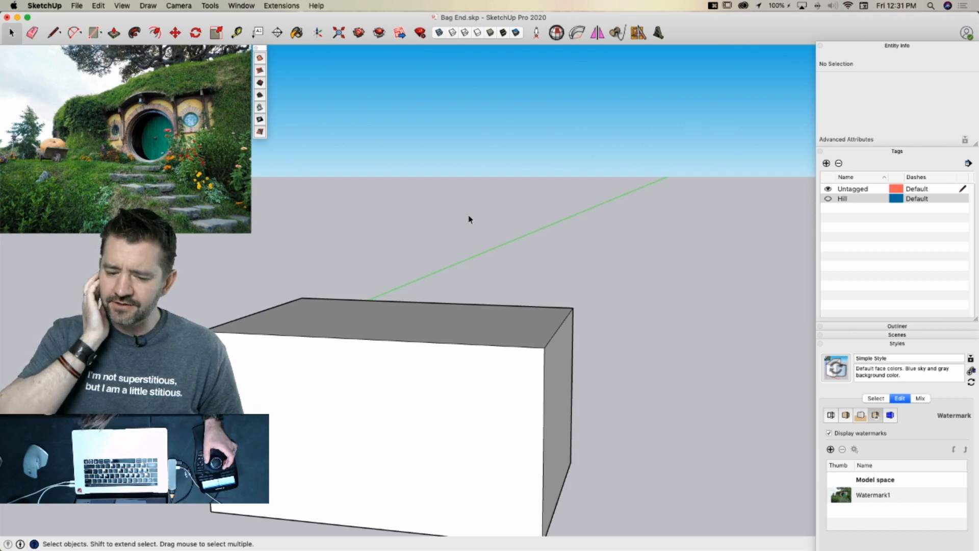
{"action": "key", "text": "k"}
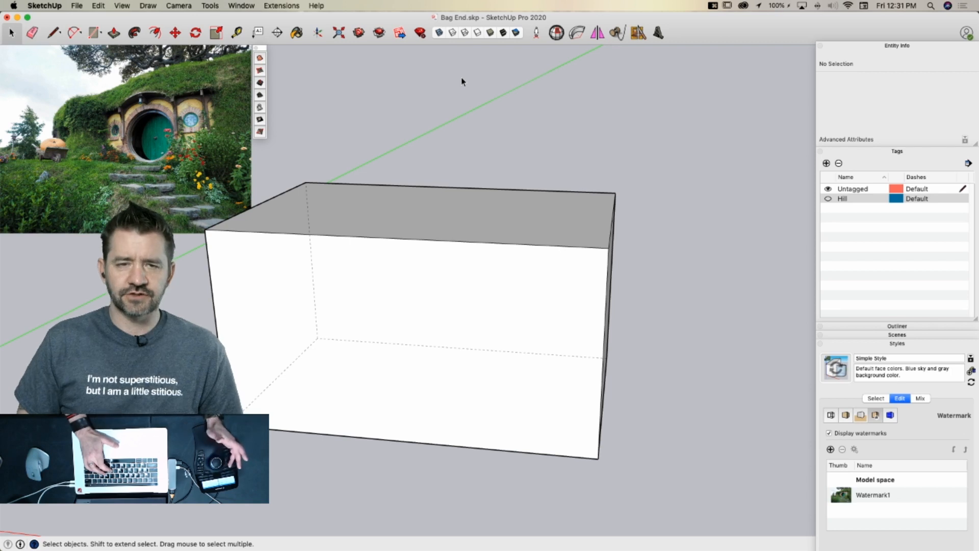
{"action": "key", "text": "k"}
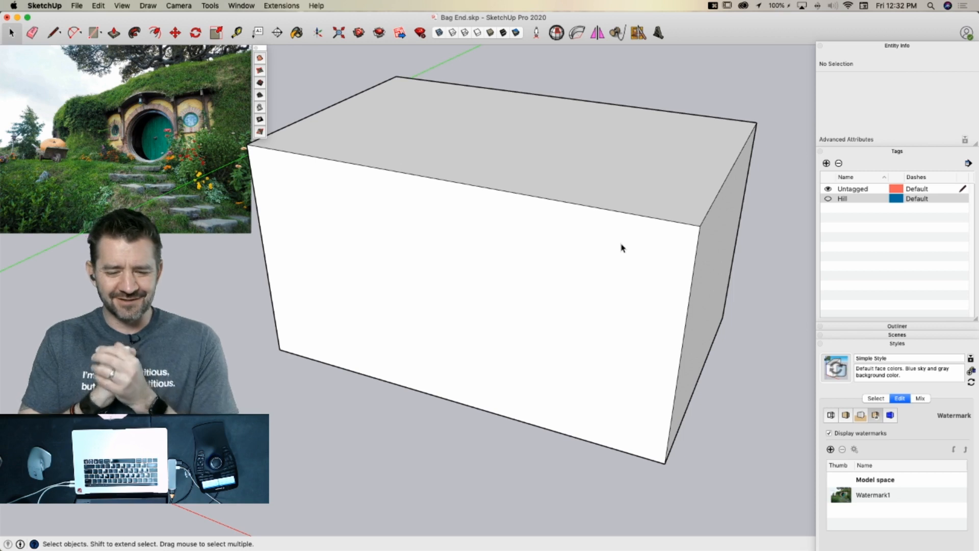
Draw a circle with a radius of about 4' 2" centred on the box's front face
{"action": "middle_click_drag", "start_coordinate": [601, 232], "coordinate": [474, 288]}
{"action": "scroll", "coordinate": [509, 280], "scroll_direction": "up", "scroll_amount": 1}
{"action": "scroll", "coordinate": [531, 298], "scroll_direction": "up", "scroll_amount": 2}
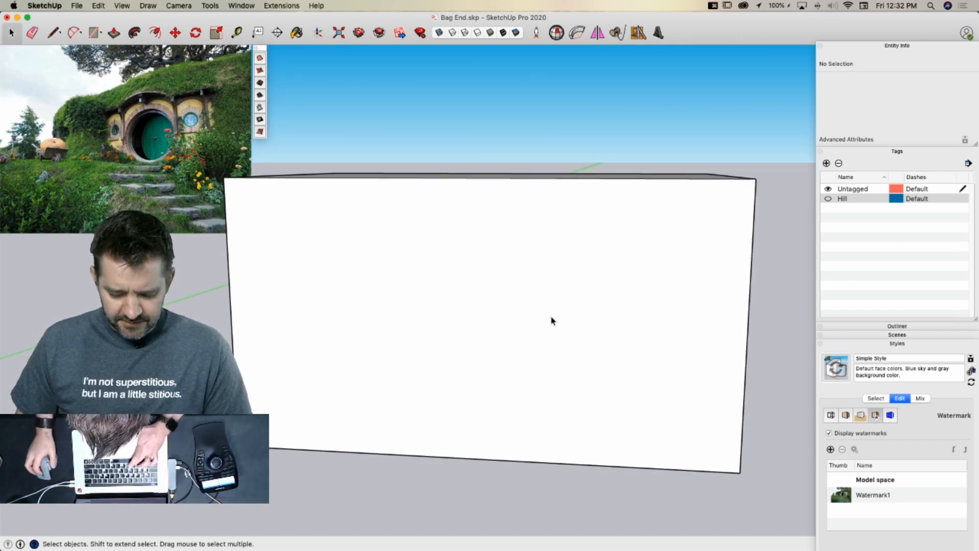
{"action": "key", "text": "c"}
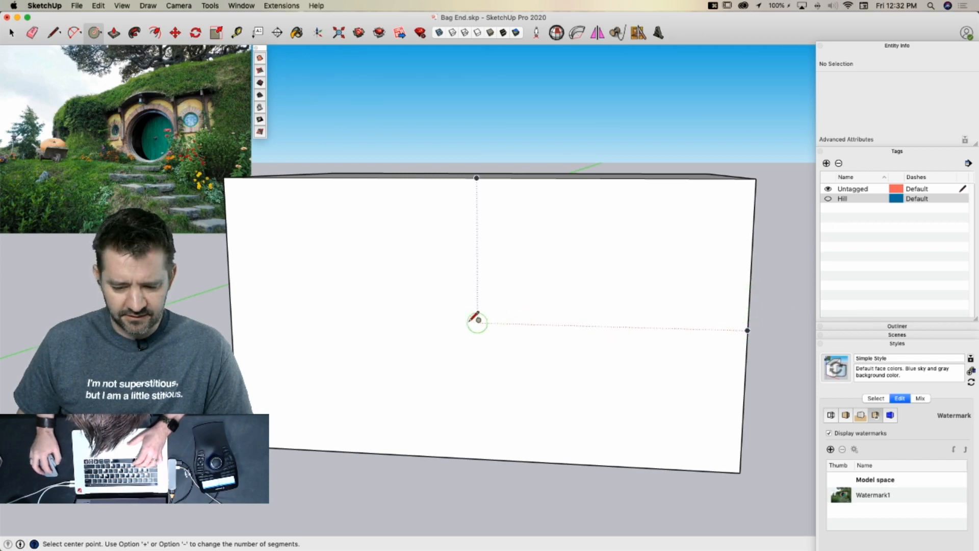
{"action": "left_click", "coordinate": [477, 322]}
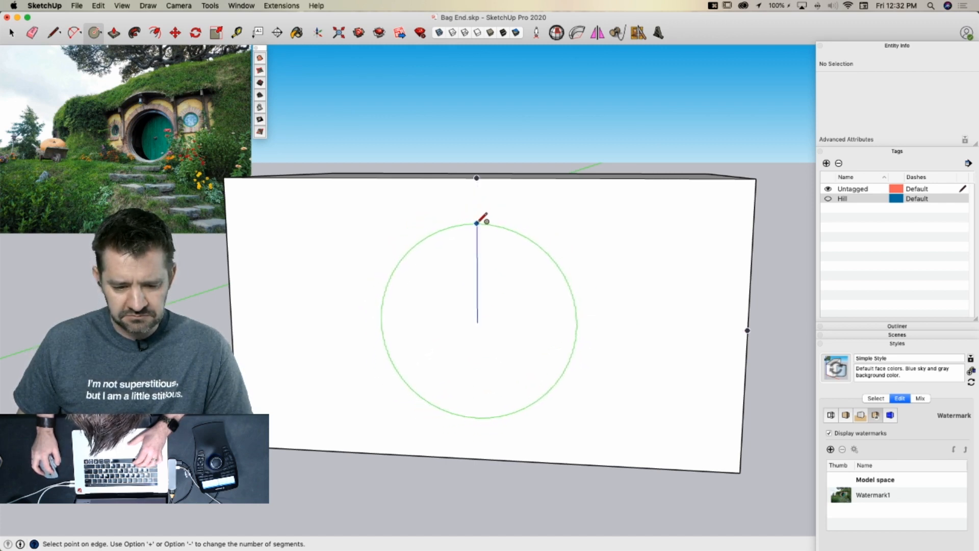
{"action": "left_click", "coordinate": [478, 223]}
Push the circular face slightly into the box to form a shallow round recess
{"action": "middle_click_drag", "start_coordinate": [604, 232], "coordinate": [422, 221]}
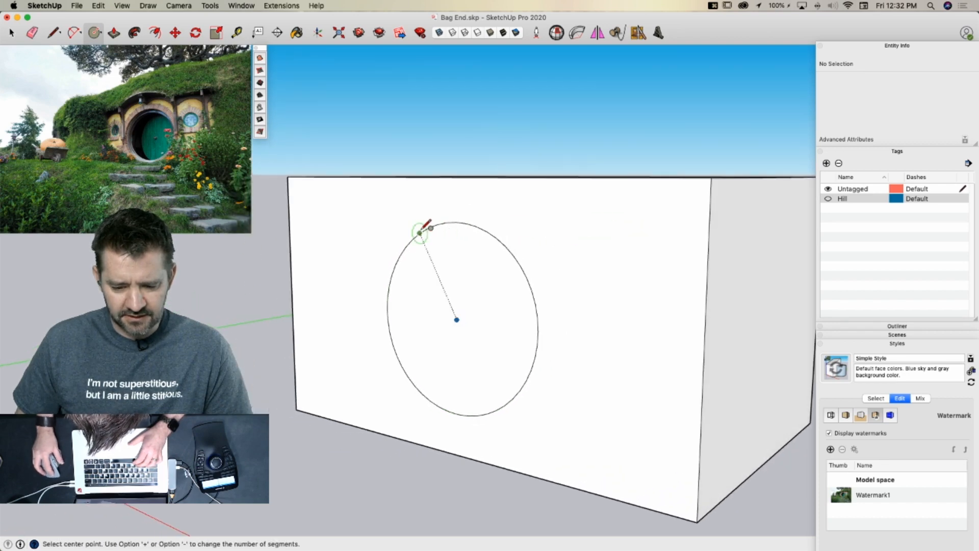
{"action": "key", "text": "p"}
{"action": "left_click", "coordinate": [411, 325]}
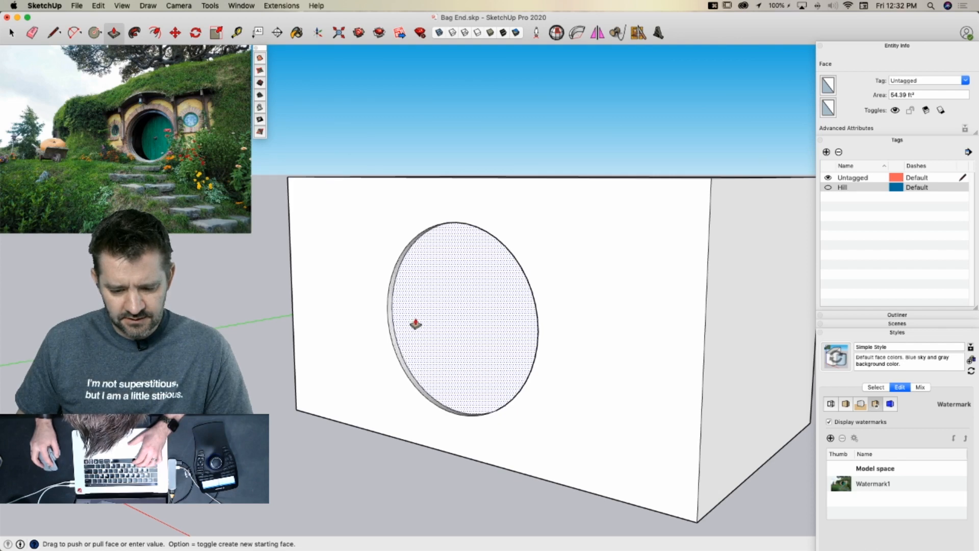
{"action": "left_click", "coordinate": [406, 324]}
Offset the circular edge of the shallow recess slightly inward to form a thin rim
{"action": "key", "text": "f"}
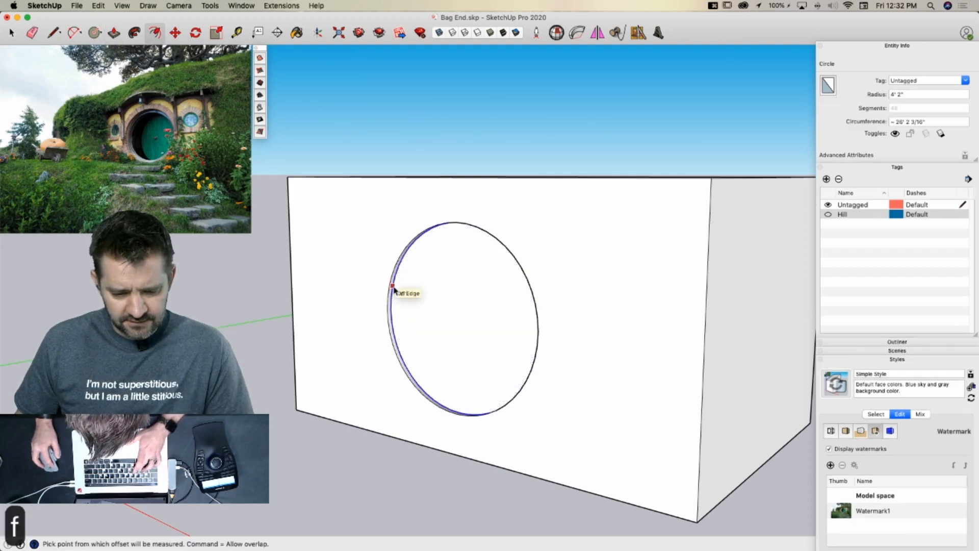
{"action": "left_click", "coordinate": [395, 287]}
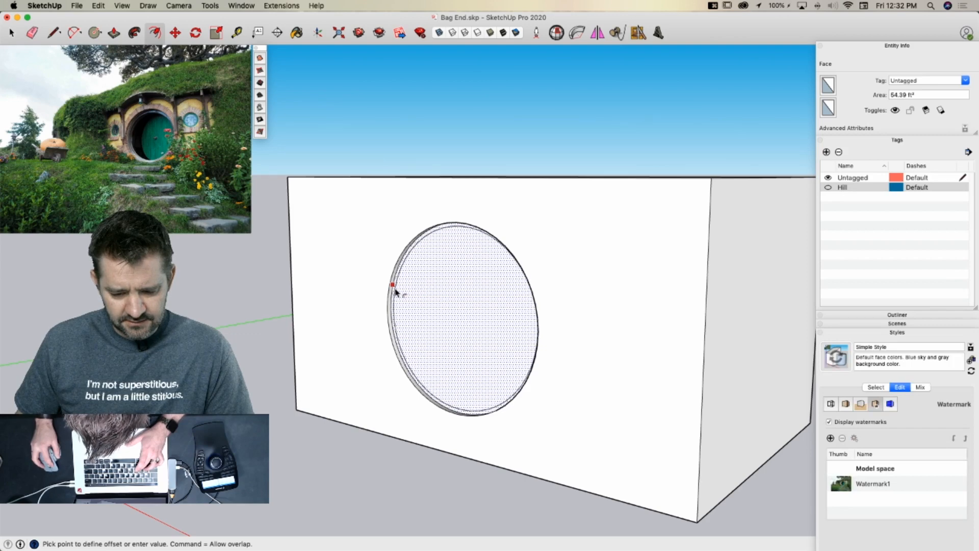
{"action": "key", "text": "Escape"}
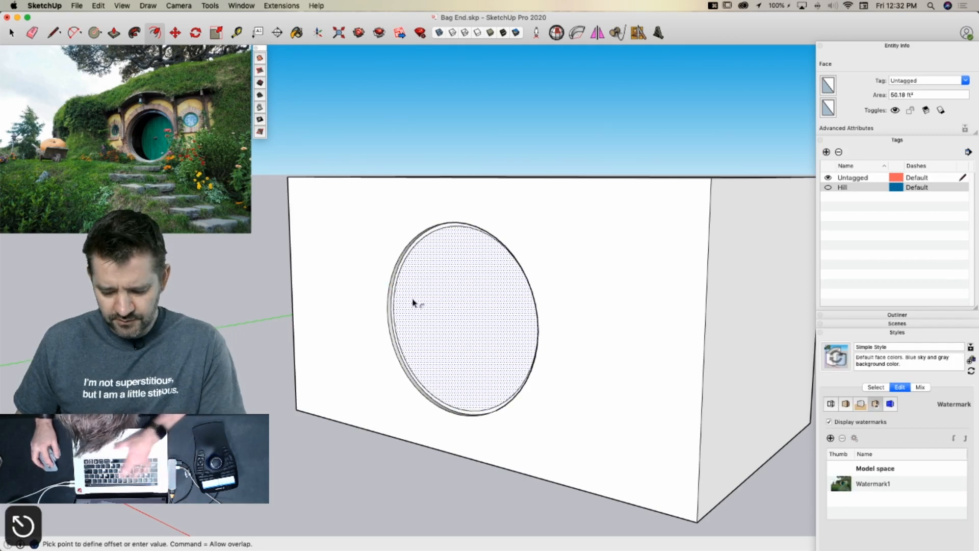
Push the inner circular face deeper into the box, leaving the thin rim around the round opening
{"action": "key", "text": "p"}
{"action": "left_click", "coordinate": [416, 301]}
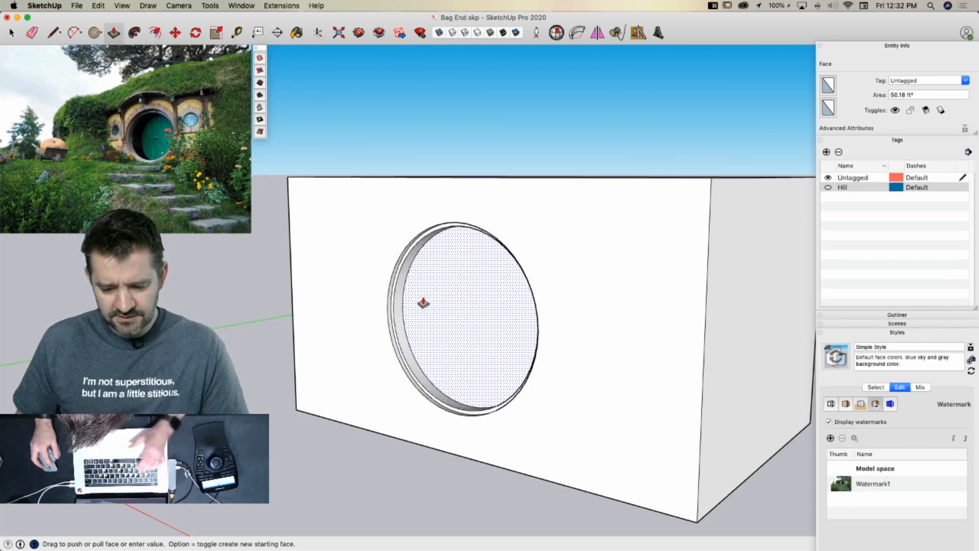
{"action": "left_click", "coordinate": [461, 296]}
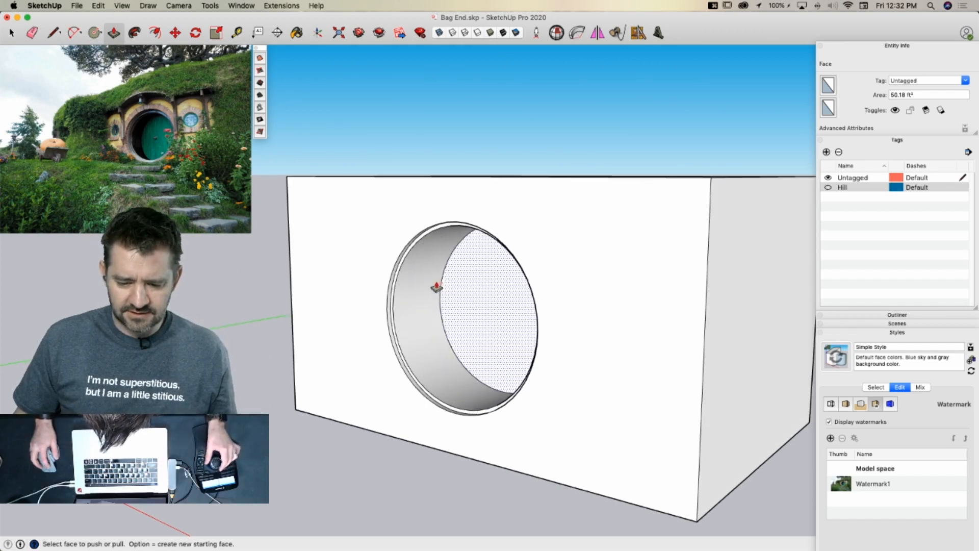
{"action": "key", "text": "space"}
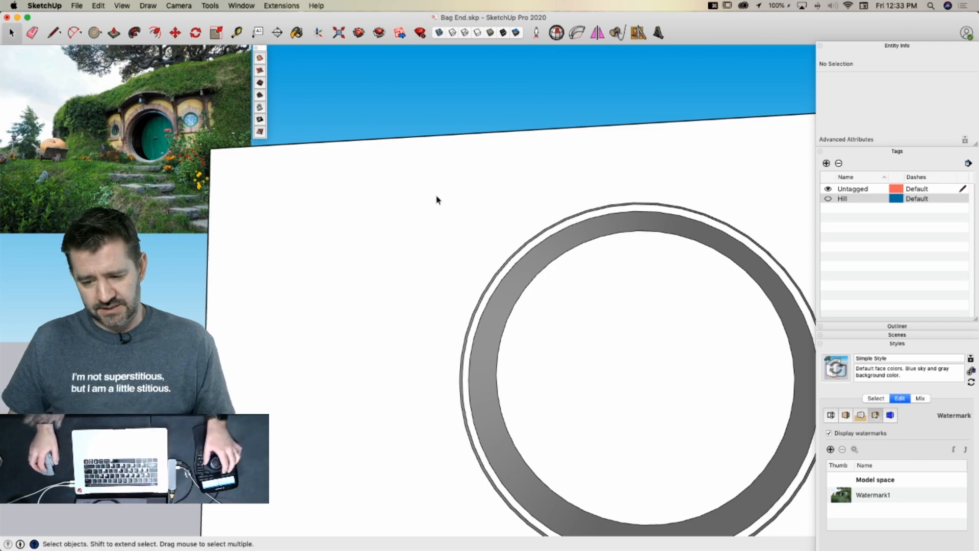
{"action": "scroll", "coordinate": [596, 203], "scroll_direction": "up", "scroll_amount": 5}
{"action": "key", "text": "l"}
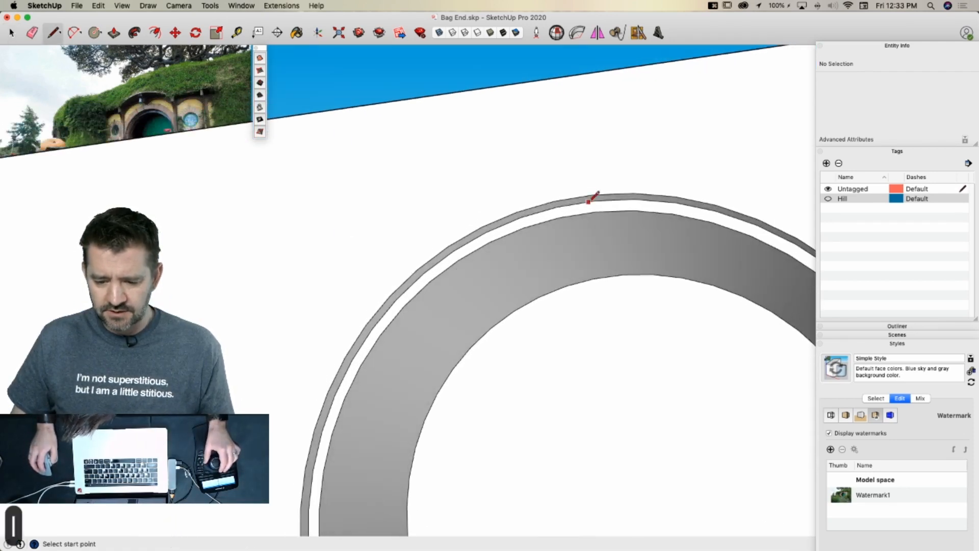
{"action": "left_click", "coordinate": [554, 201]}
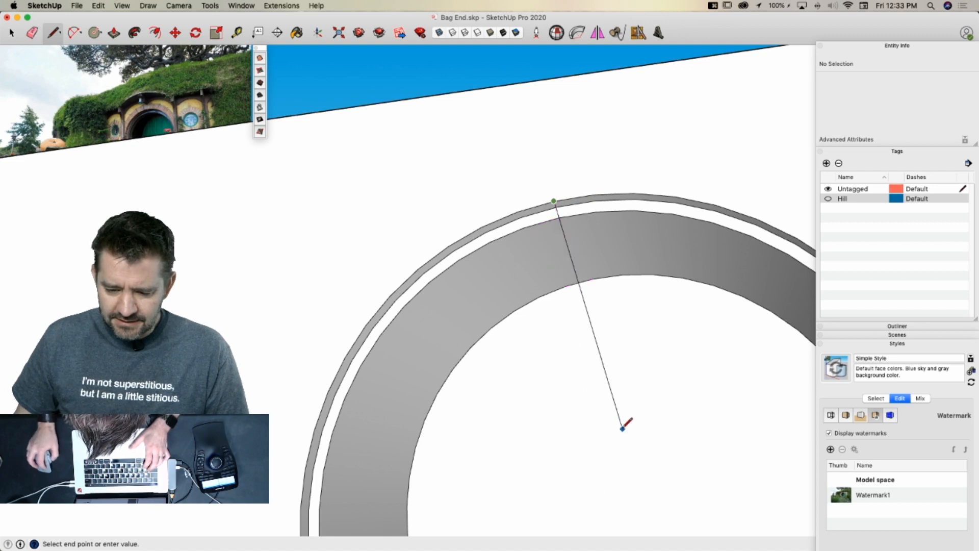
{"action": "key", "text": "space"}
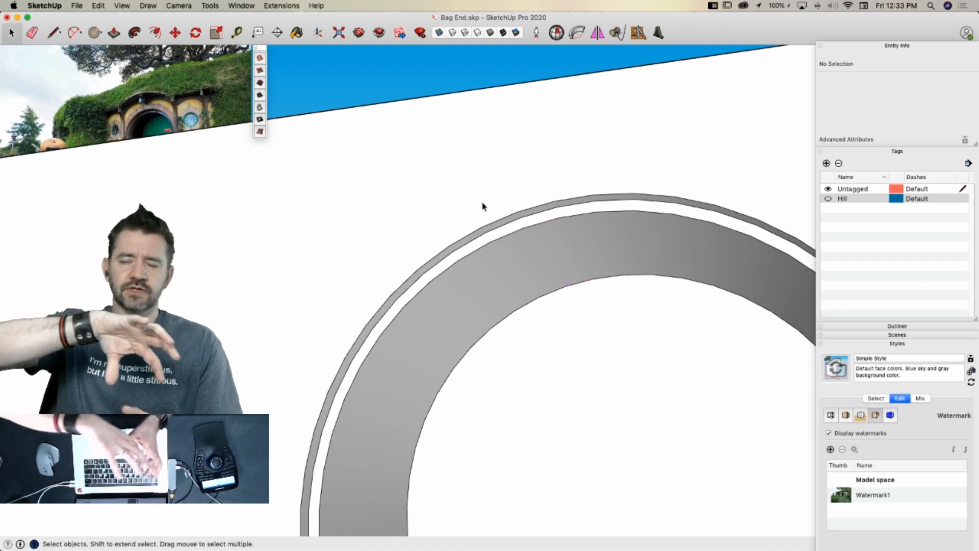
Offset the round opening's outer edge outward on the wall to a radius of about 4' 10 13/16"
{"action": "key", "text": "f"}
{"action": "left_click", "coordinate": [554, 202]}
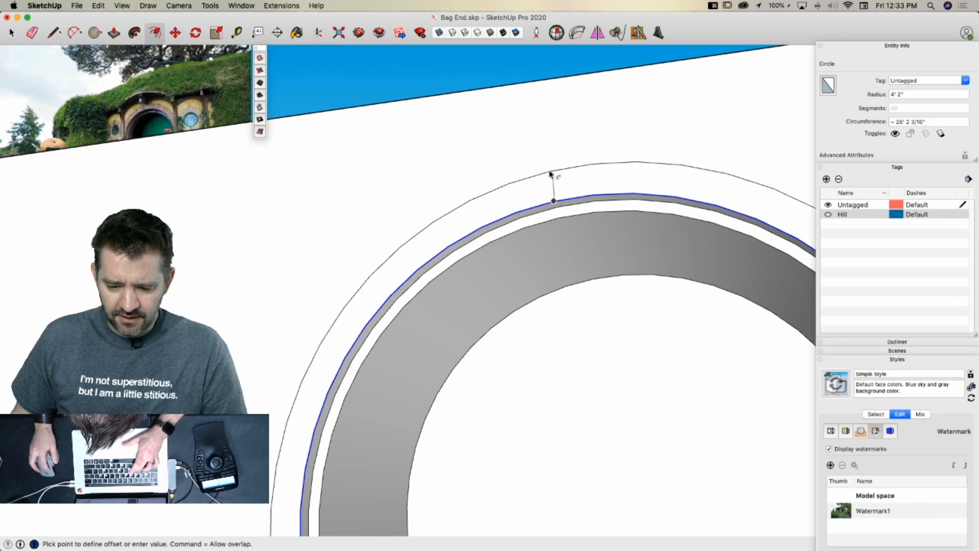
{"action": "left_click", "coordinate": [548, 157]}
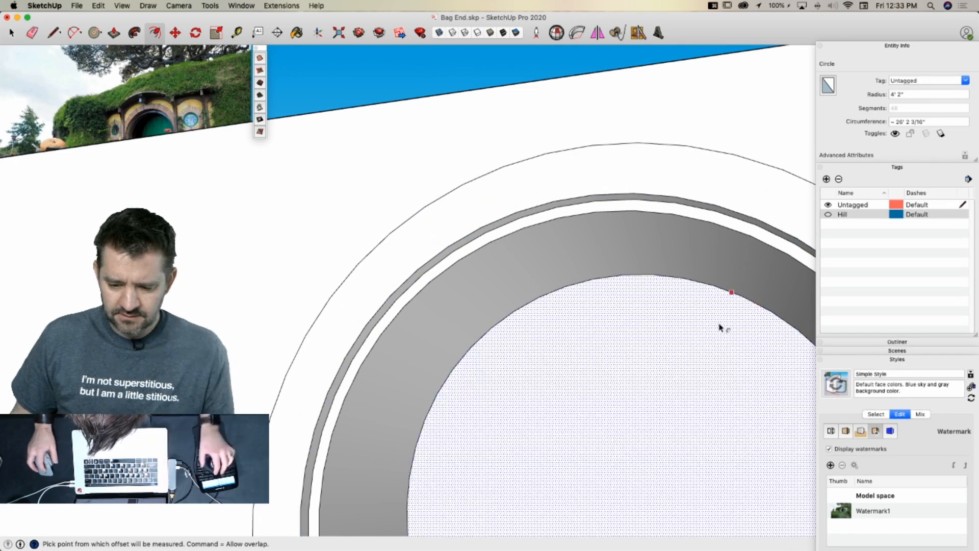
{"action": "key", "text": "space"}
Draw two radial lines between the opening's edge and the outer circle, one on each side of the topmost point
{"action": "key", "text": "l"}
{"action": "scroll", "coordinate": [459, 224], "scroll_direction": "up", "scroll_amount": 4}
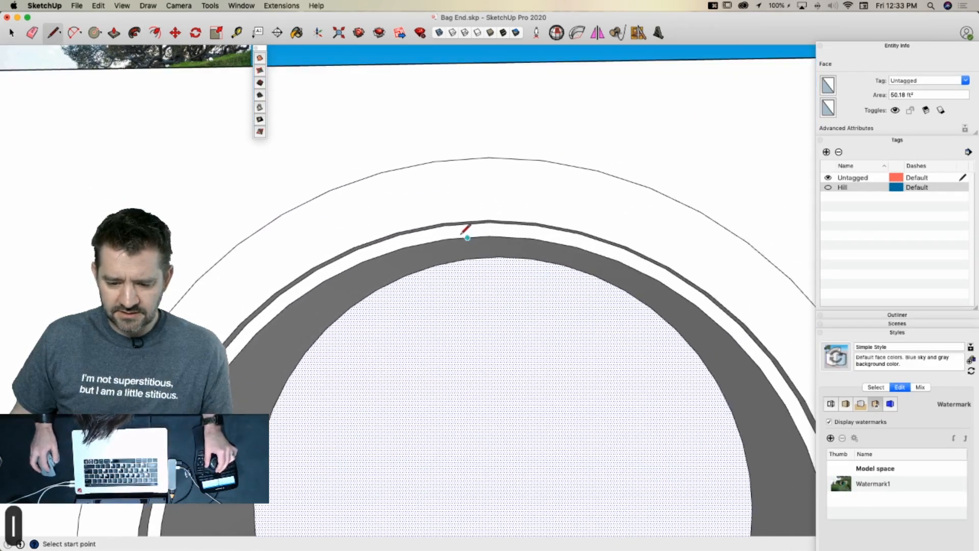
{"action": "left_click", "coordinate": [443, 221]}
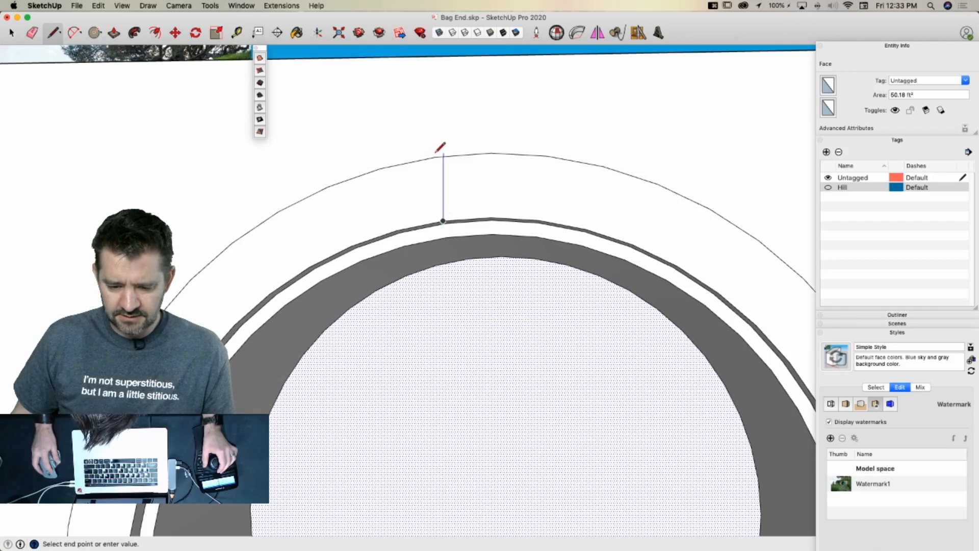
{"action": "left_click", "coordinate": [436, 155]}
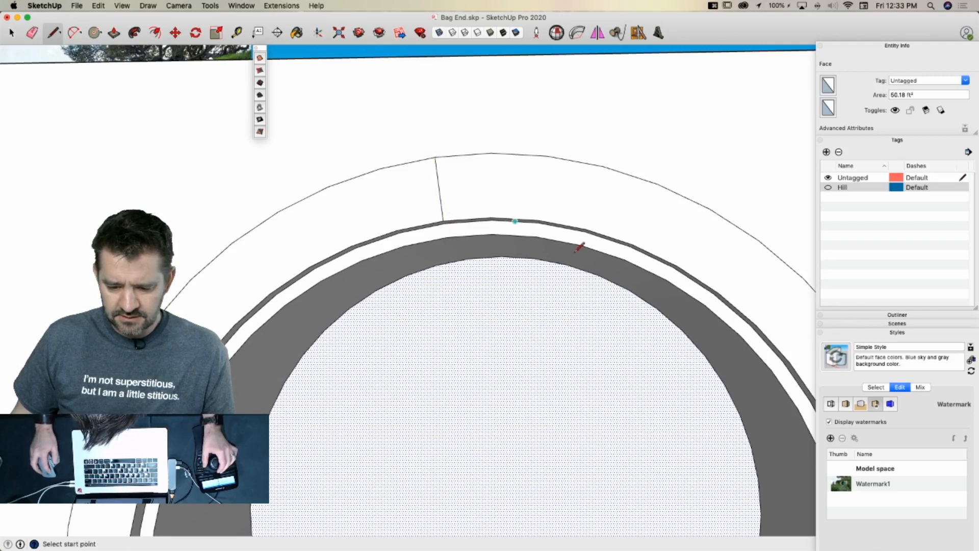
{"action": "left_click", "coordinate": [549, 221]}
{"action": "left_click", "coordinate": [553, 150]}
Erase the outer circle beyond the two radial lines, leaving only the single keystone outline above the opening
{"action": "key", "text": "e"}
{"action": "scroll", "coordinate": [443, 160], "scroll_direction": "down", "scroll_amount": 1}
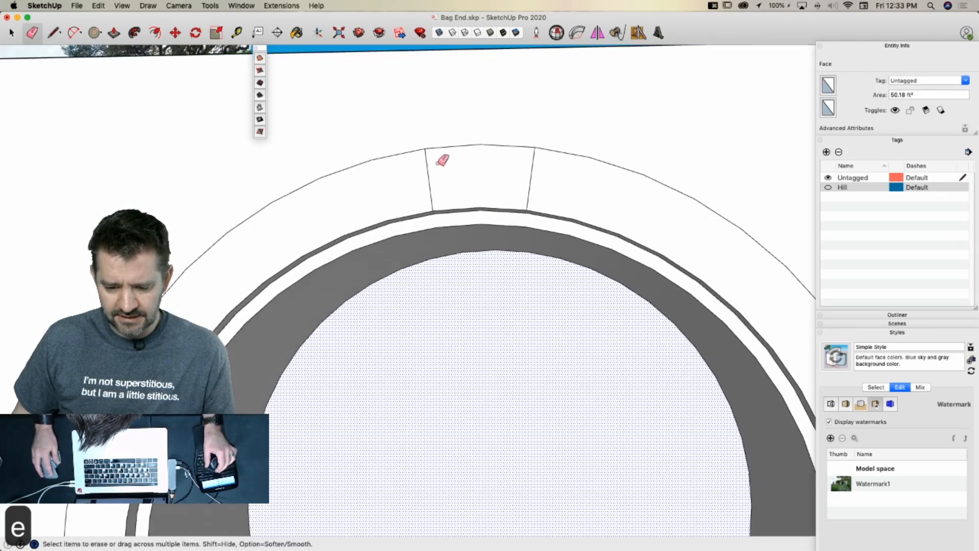
{"action": "left_click", "coordinate": [396, 147]}
{"action": "left_click", "coordinate": [607, 168]}
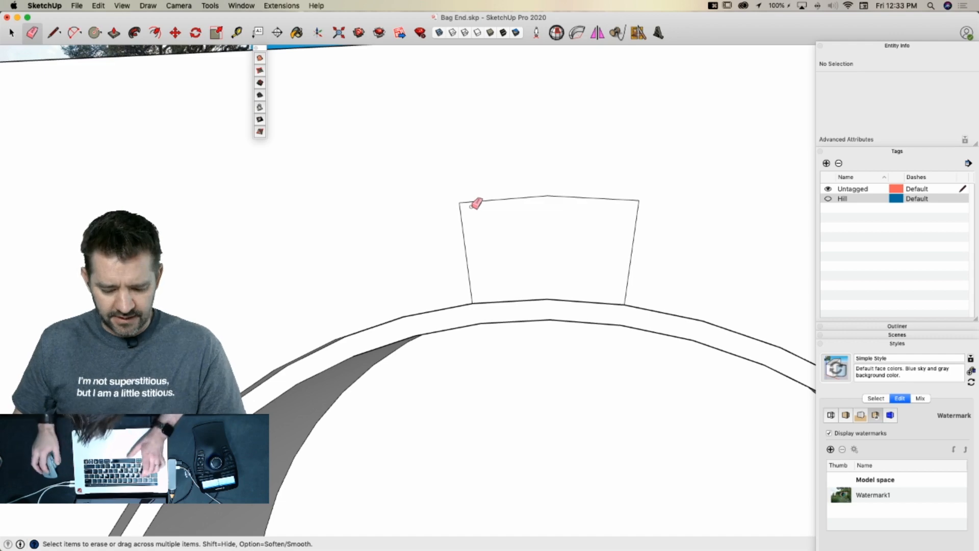
Offset the keystone's upper arc slightly inward to form a narrow band along its top
{"action": "key", "text": "f"}
{"action": "left_click", "coordinate": [503, 200]}
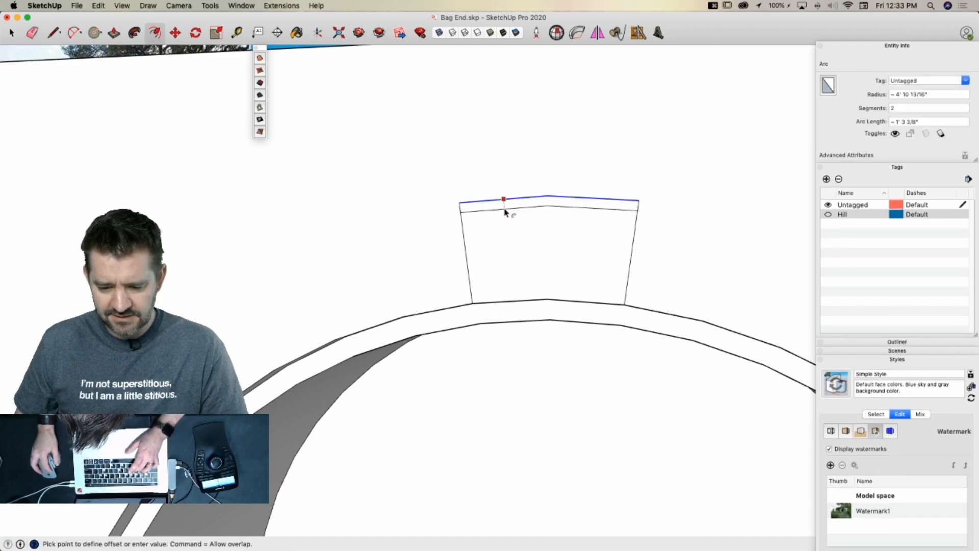
{"action": "key", "text": "Escape"}
{"action": "key", "text": "e"}
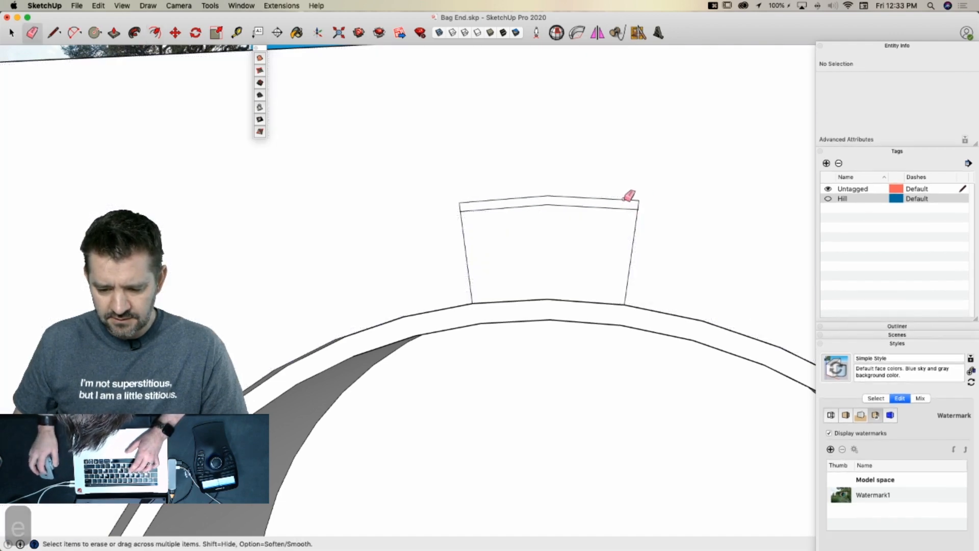
Draw a vertical centre line through the keystone from its peak down to the opening's edge
{"action": "key", "text": "l"}
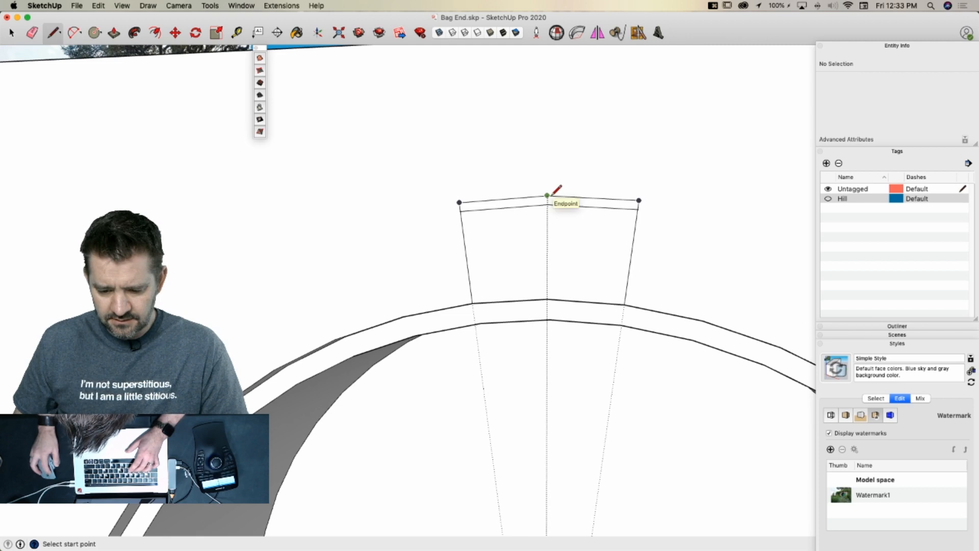
{"action": "left_click", "coordinate": [547, 196]}
{"action": "left_click", "coordinate": [548, 299]}
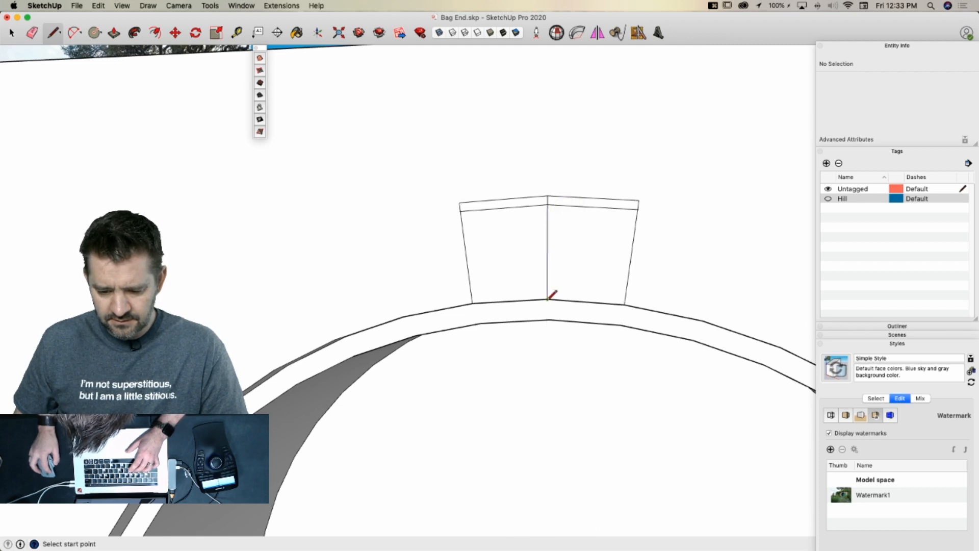
{"action": "key", "text": "space"}
Explode the curve segment under the keystone's left half into a plain edge
{"action": "left_click", "coordinate": [508, 302]}
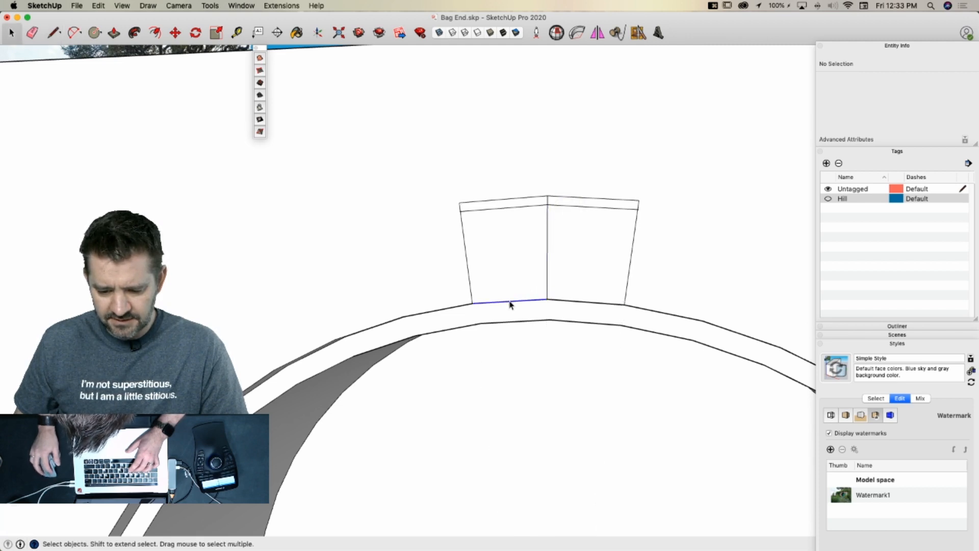
{"action": "right_click", "coordinate": [511, 301]}
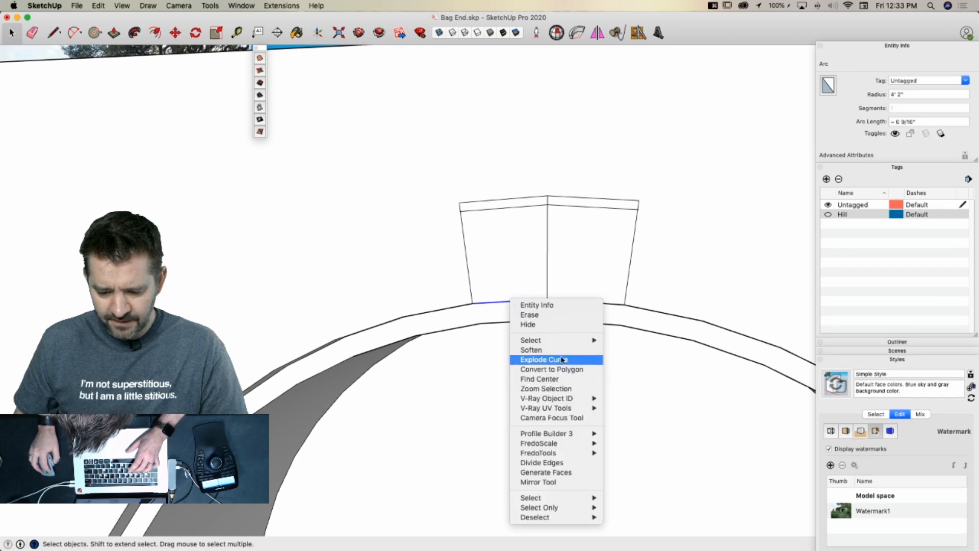
{"action": "mouse_move", "coordinate": [572, 411]}
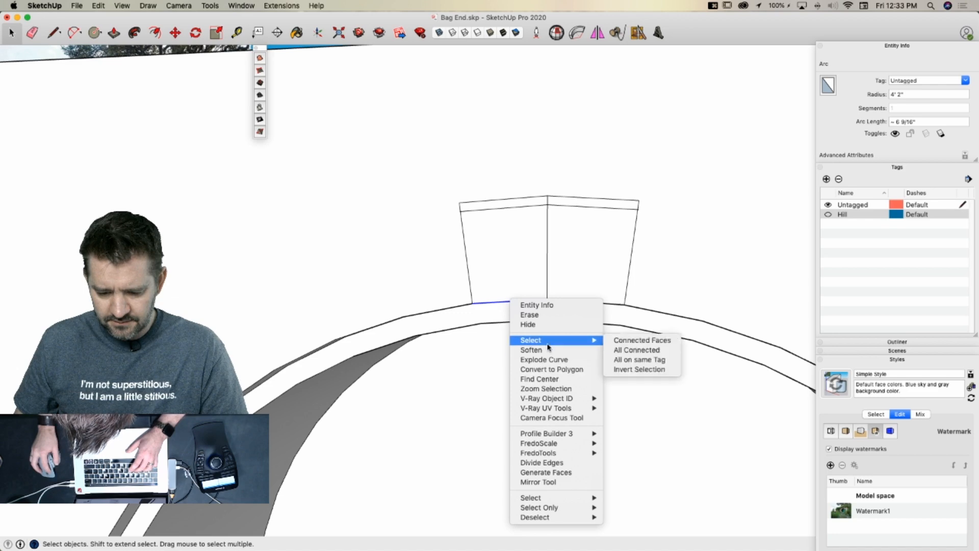
{"action": "left_click", "coordinate": [490, 269]}
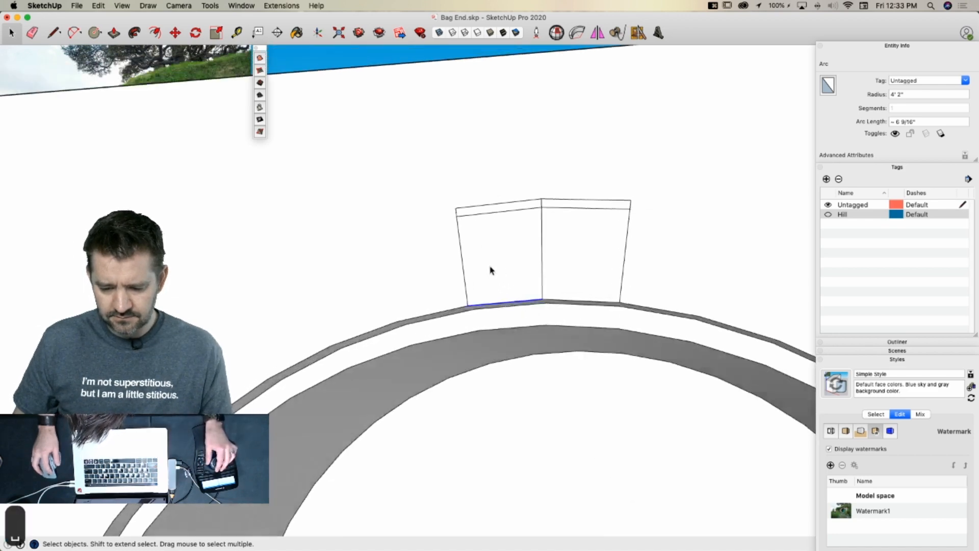
{"action": "right_click", "coordinate": [479, 339]}
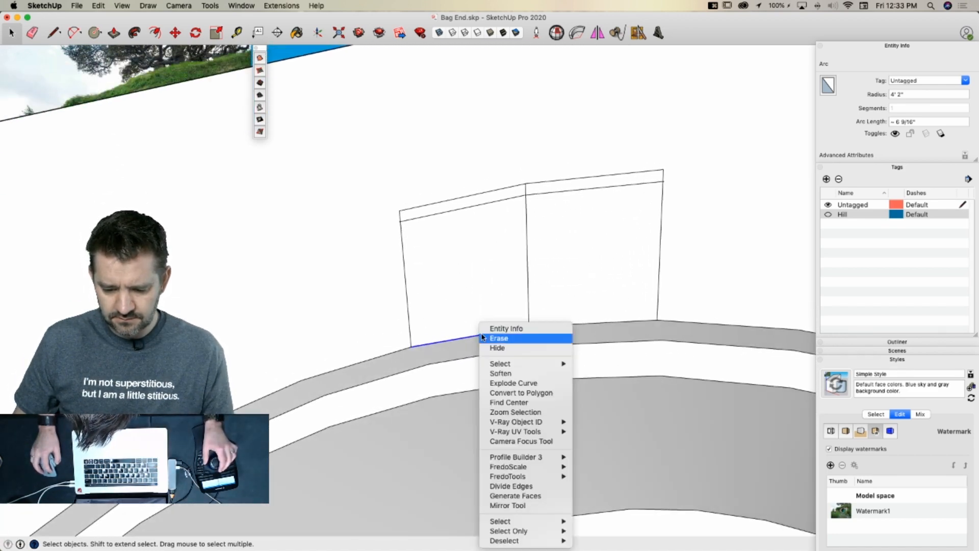
{"action": "left_click", "coordinate": [508, 382]}
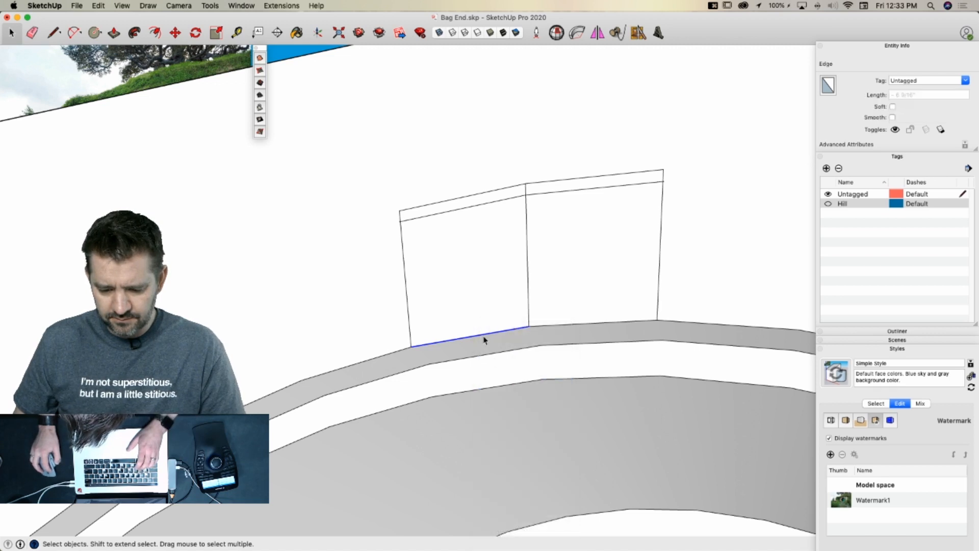
Divide the bottom edge of the keystone's left half into three equal segments
{"action": "right_click", "coordinate": [483, 333]}
{"action": "left_click", "coordinate": [515, 393]}
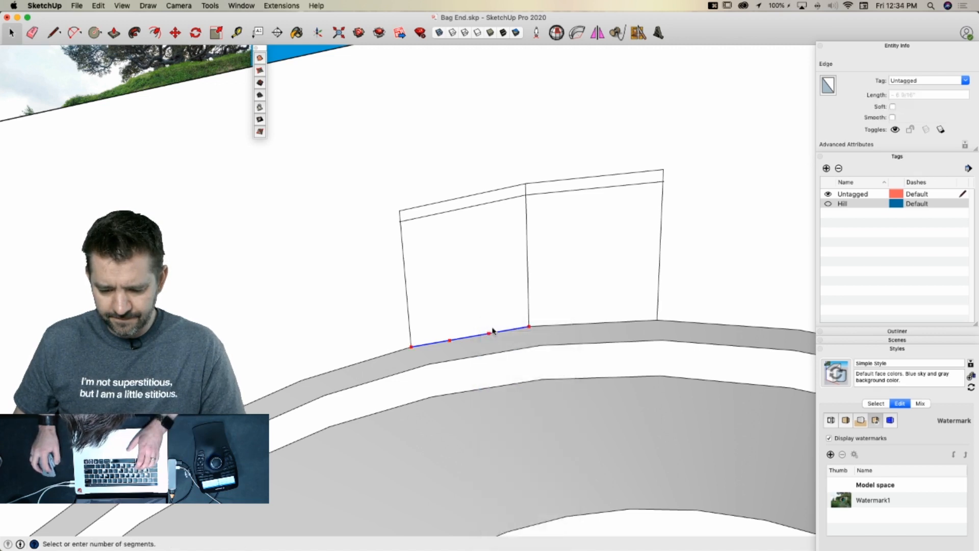
{"action": "left_click", "coordinate": [491, 327]}
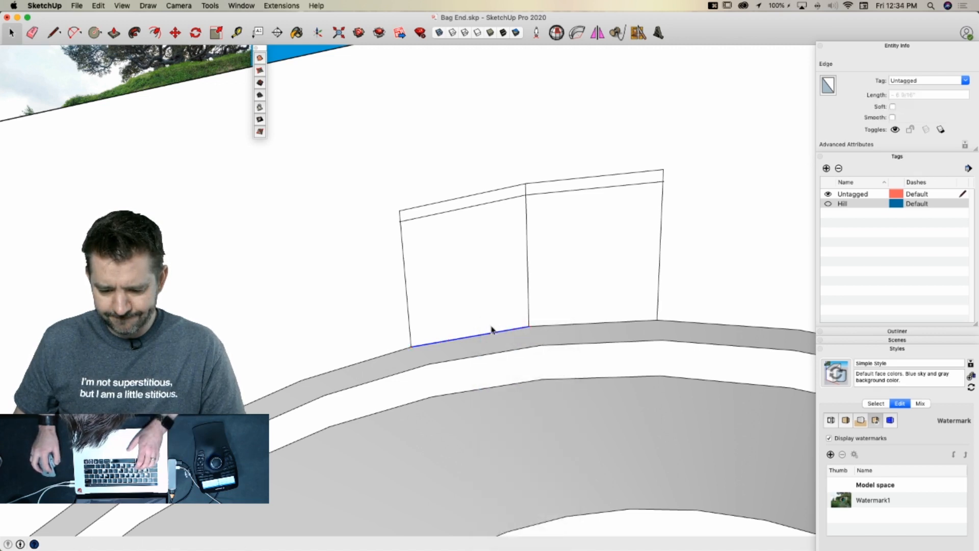
Explode the curve segment under the keystone's right half into a plain edge
{"action": "left_click", "coordinate": [545, 328]}
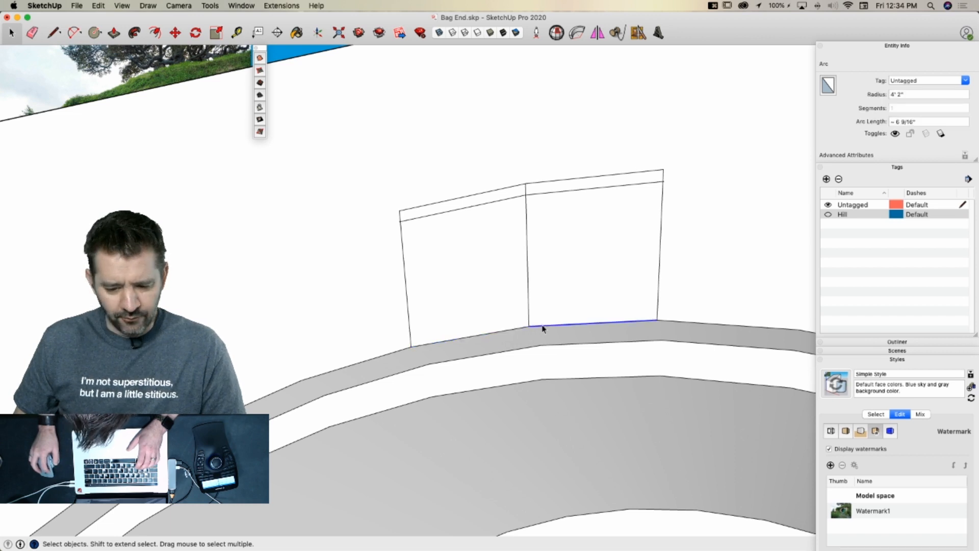
{"action": "right_click", "coordinate": [545, 329]}
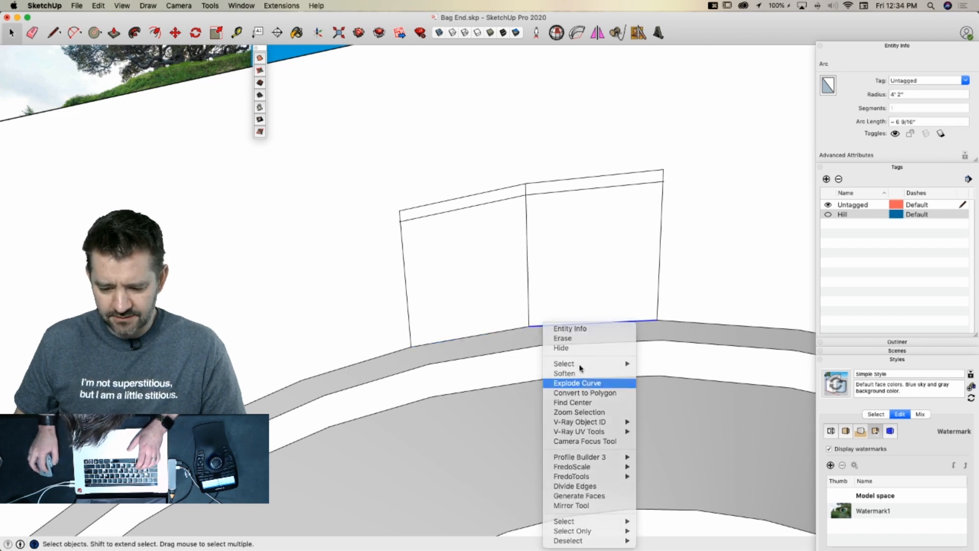
{"action": "left_click", "coordinate": [588, 383]}
Divide the bottom edge of the keystone's right half into equal segments
{"action": "right_click", "coordinate": [566, 322]}
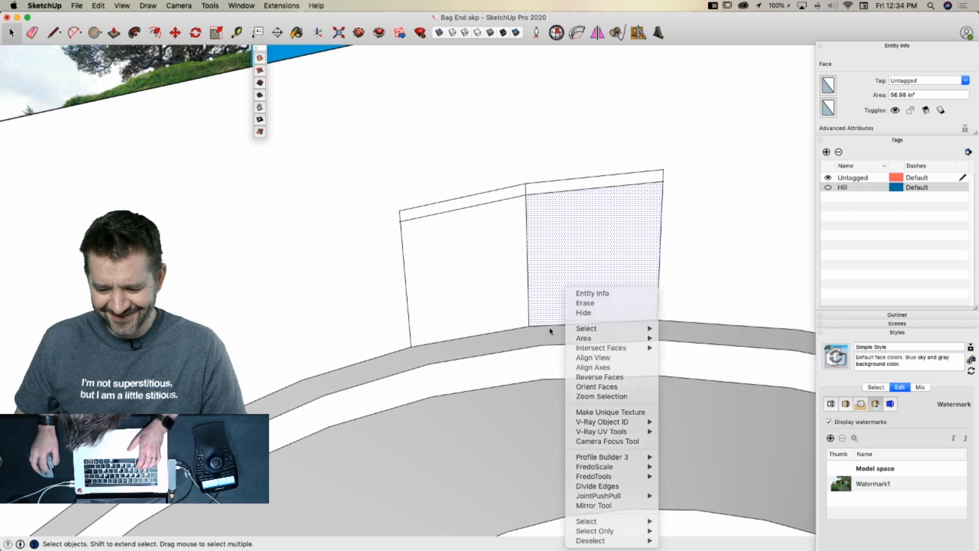
{"action": "left_click", "coordinate": [551, 325]}
{"action": "right_click", "coordinate": [550, 324]}
{"action": "mouse_move", "coordinate": [604, 416]}
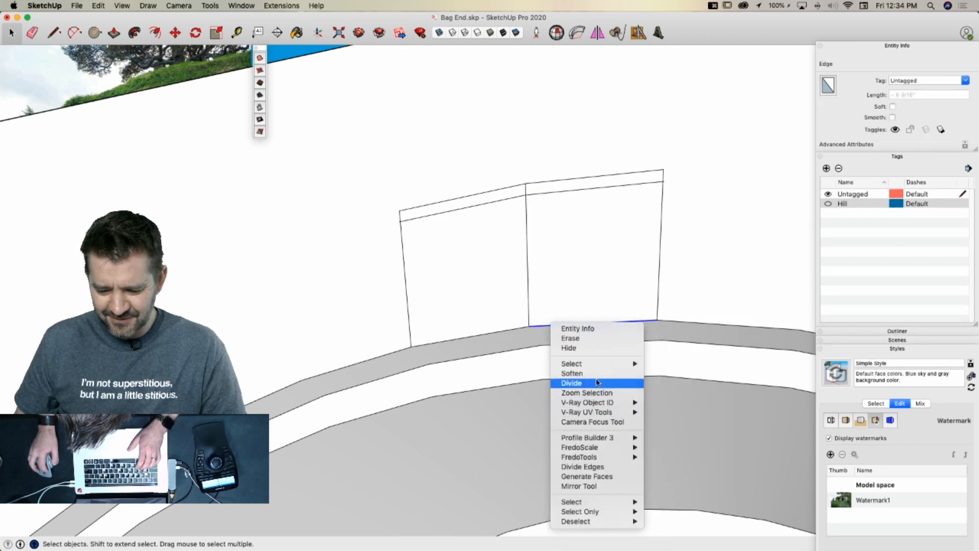
{"action": "left_click", "coordinate": [598, 382]}
{"action": "left_click", "coordinate": [614, 376]}
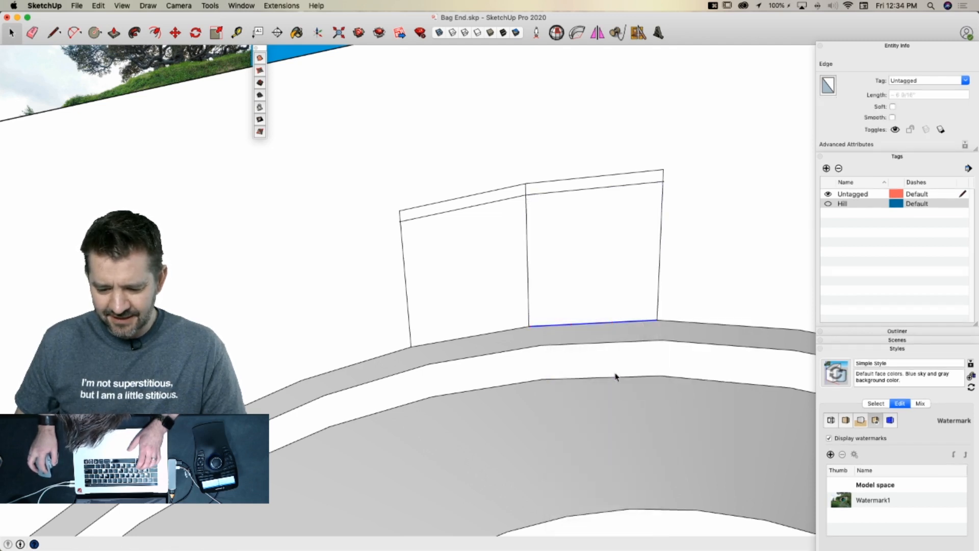
Explode the left segment of the keystone's inner offset curve into a plain edge
{"action": "left_click", "coordinate": [456, 211]}
{"action": "right_click", "coordinate": [457, 211]}
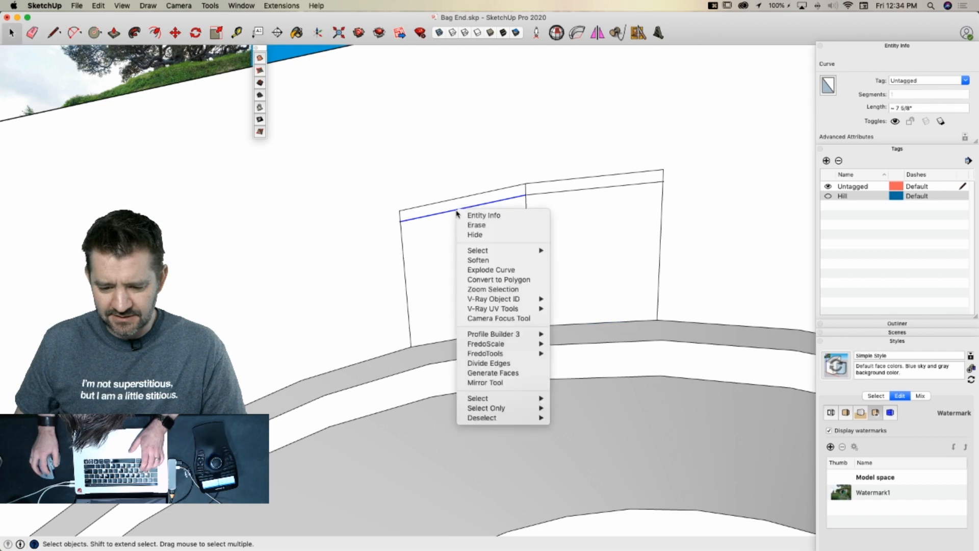
{"action": "left_click", "coordinate": [492, 270]}
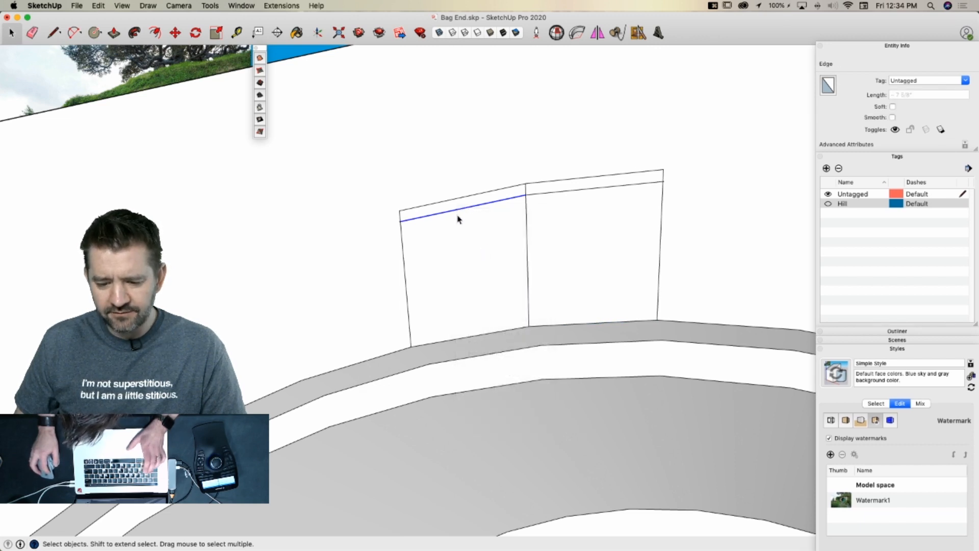
Divide the left segment of the keystone's inner offset curve into three equal segments
{"action": "right_click", "coordinate": [452, 214]}
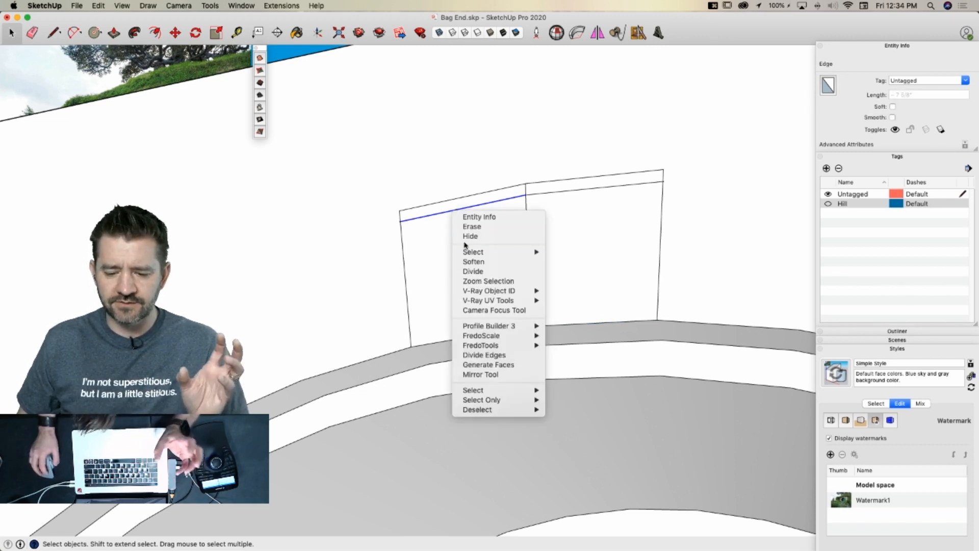
{"action": "left_click", "coordinate": [470, 272]}
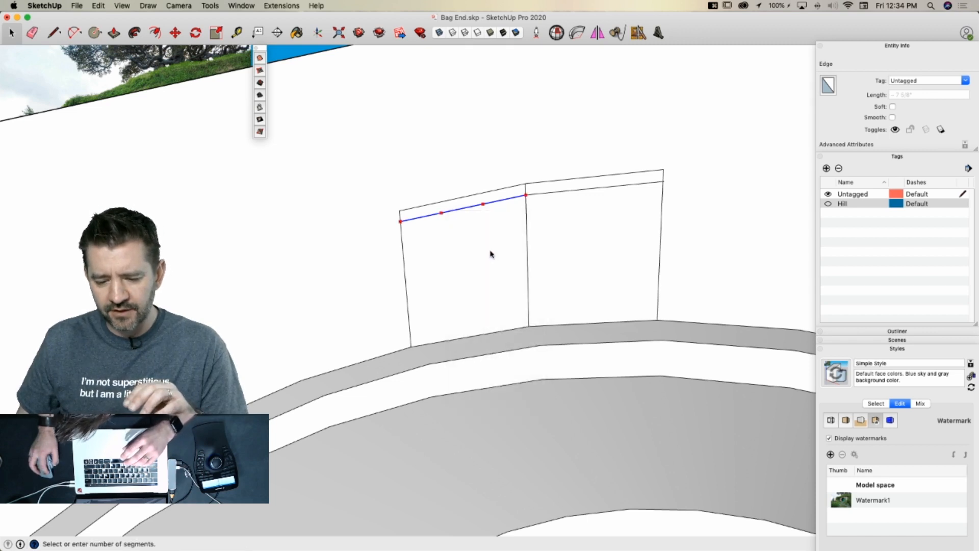
{"action": "left_click", "coordinate": [502, 248]}
Explode the right segment of the keystone's inner offset curve into a plain edge
{"action": "left_click", "coordinate": [568, 190]}
{"action": "left_click", "coordinate": [569, 192]}
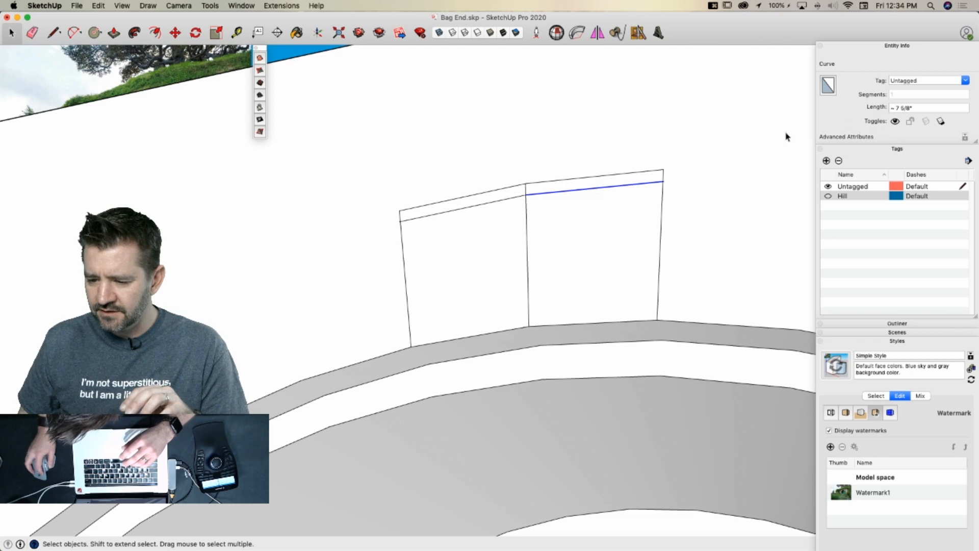
{"action": "right_click", "coordinate": [614, 185]}
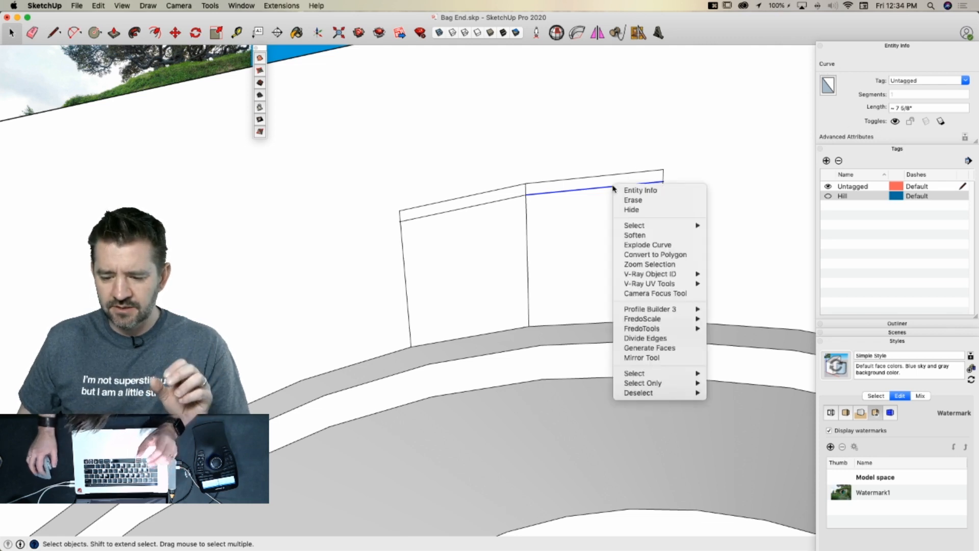
{"action": "left_click", "coordinate": [638, 245]}
Divide the right segment of the keystone's inner offset line into three equal segments
{"action": "left_click", "coordinate": [576, 190]}
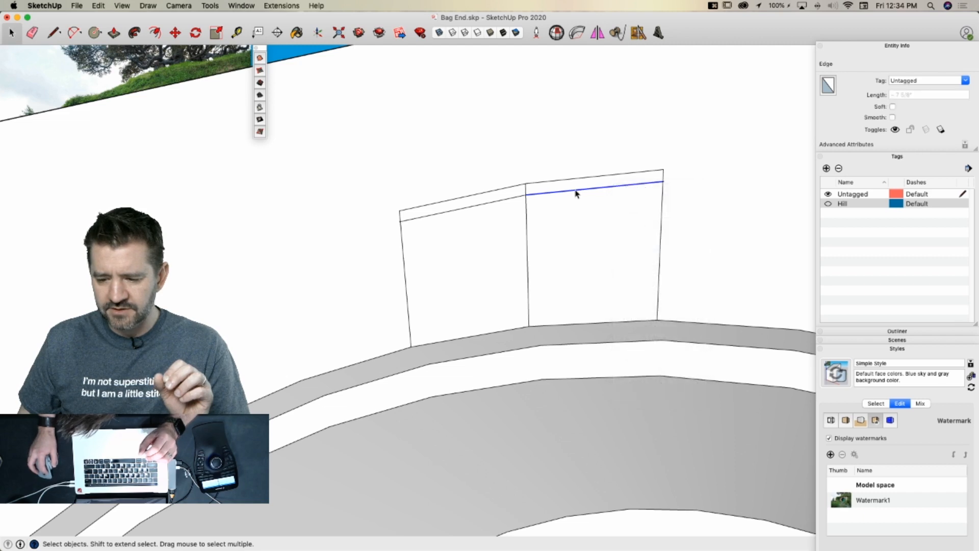
{"action": "right_click", "coordinate": [577, 190]}
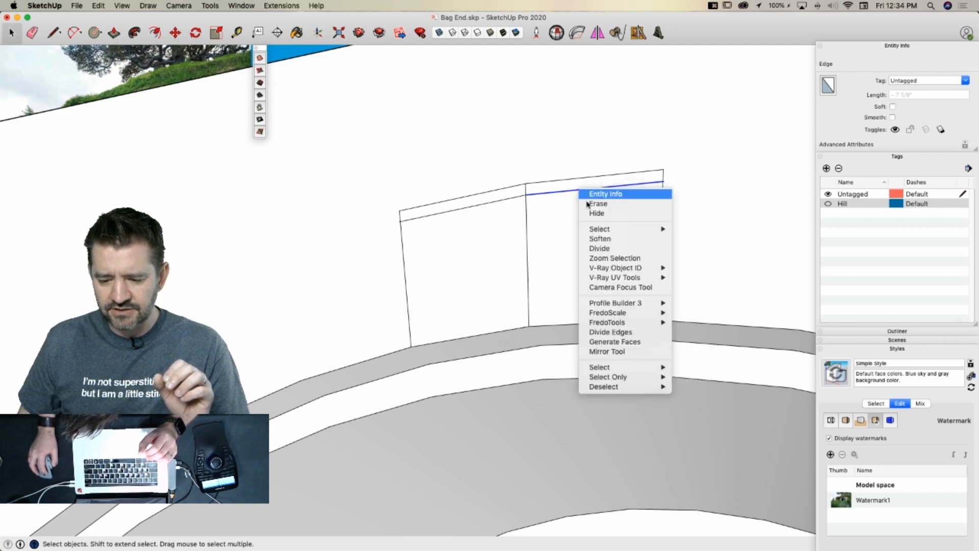
{"action": "left_click", "coordinate": [602, 247]}
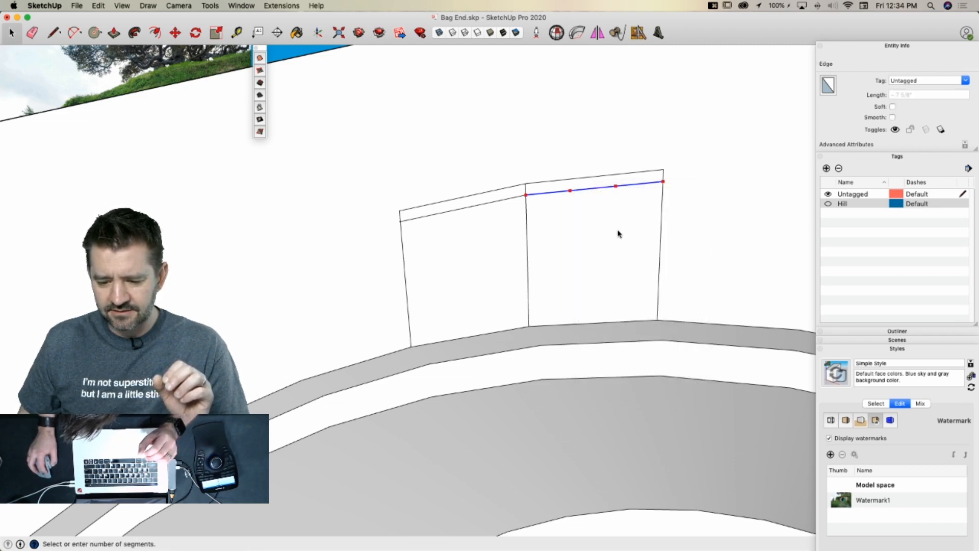
{"action": "left_click", "coordinate": [618, 233]}
Connect the division points of the keystone's inner offset and bottom edges with lines, extending the leftmost line up to the outer edge
{"action": "key", "text": "l"}
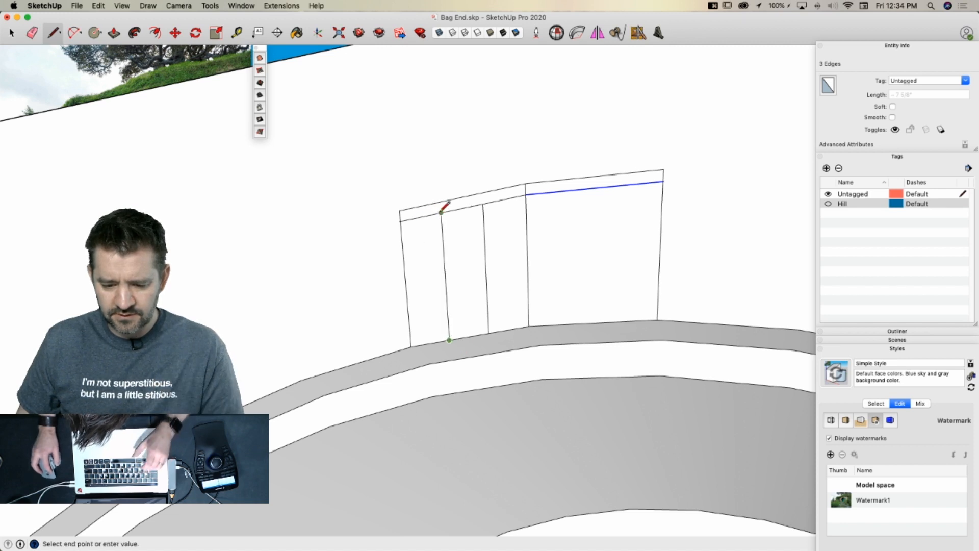
{"action": "left_click", "coordinate": [440, 202]}
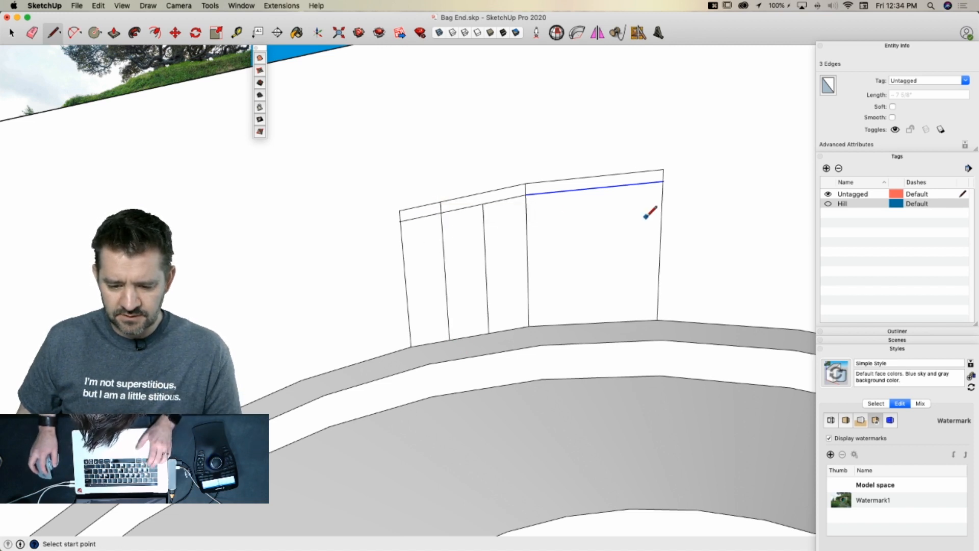
{"action": "key", "text": "e"}
{"action": "key", "text": "l"}
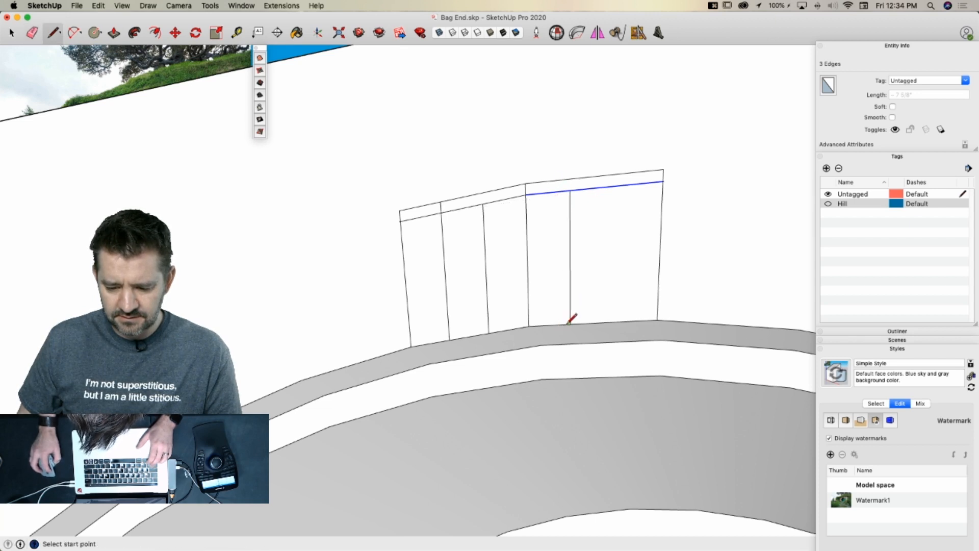
{"action": "left_click", "coordinate": [615, 185]}
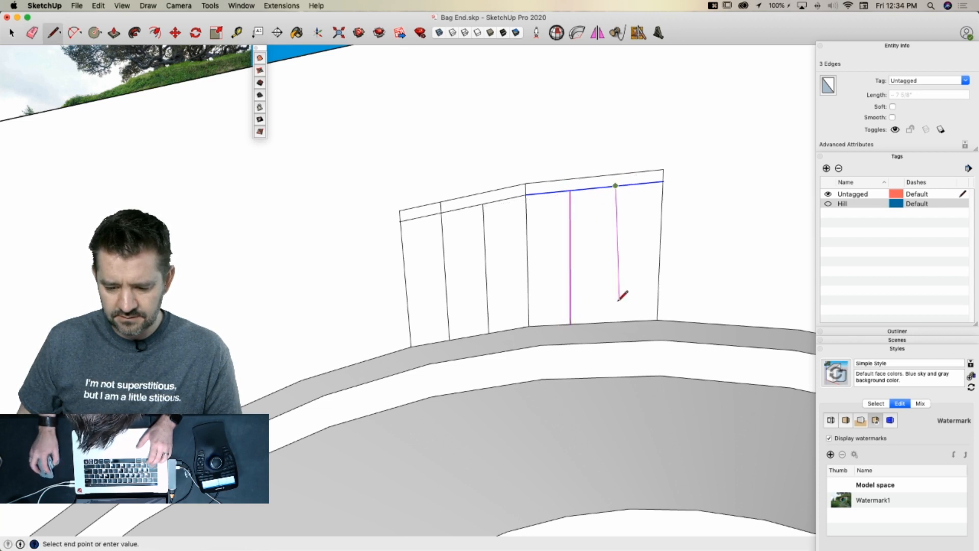
Erase the keystone's surplus outer top edges and leftover end stubs, keeping only the leftmost strip at full height
{"action": "key", "text": "e"}
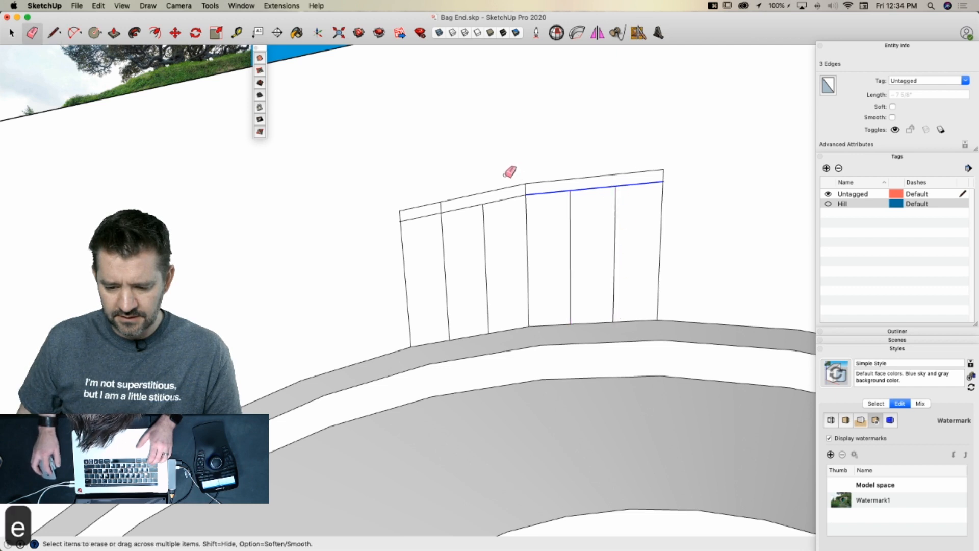
{"action": "left_click_drag", "start_coordinate": [529, 184], "coordinate": [523, 191]}
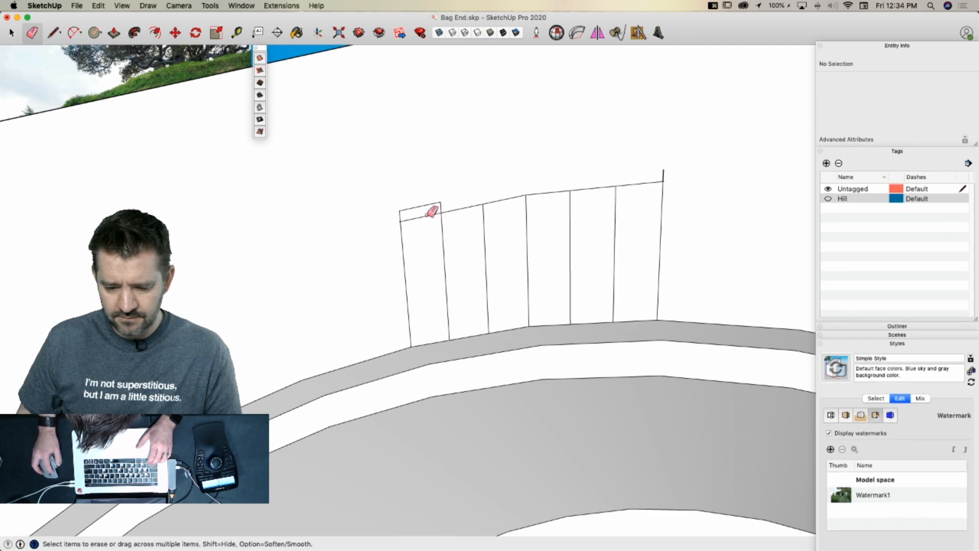
{"action": "key", "text": "space"}
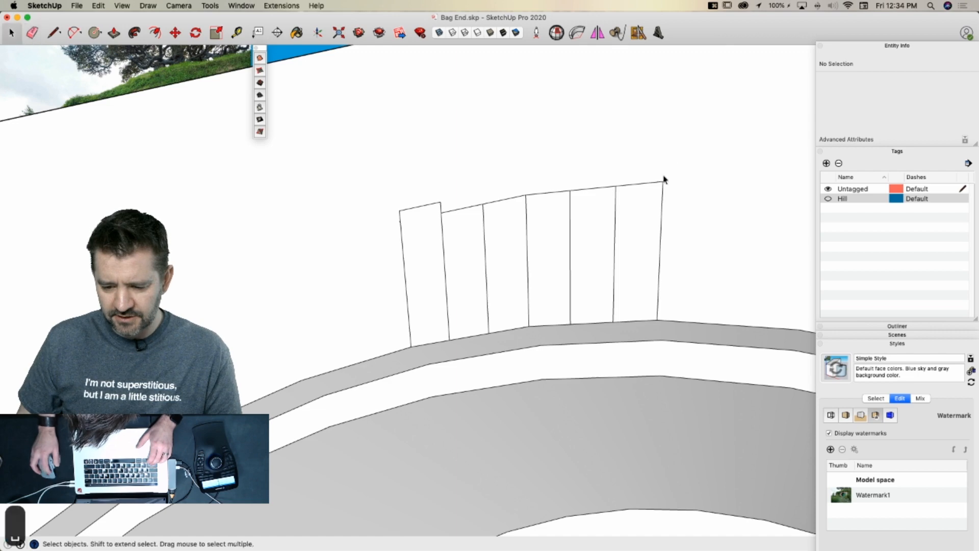
{"action": "left_click_drag", "start_coordinate": [648, 169], "coordinate": [690, 205]}
{"action": "key", "text": "BackSpace"}
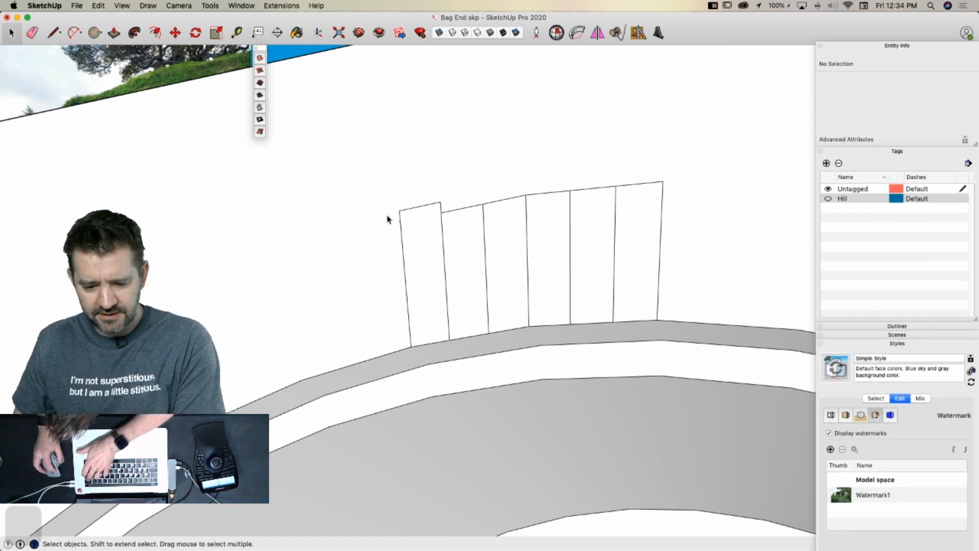
{"action": "left_click_drag", "start_coordinate": [388, 216], "coordinate": [414, 231]}
{"action": "key", "text": "BackSpace"}
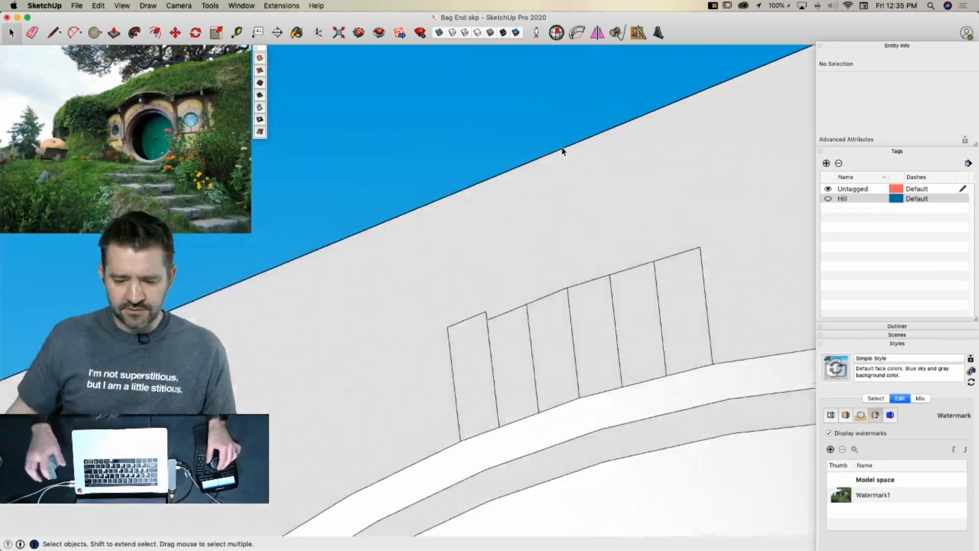
Draw lines across the narrow band under the keystone from the bottom corner of each strip to the band's opposite edge
{"action": "key", "text": "l"}
{"action": "left_click", "coordinate": [324, 299]}
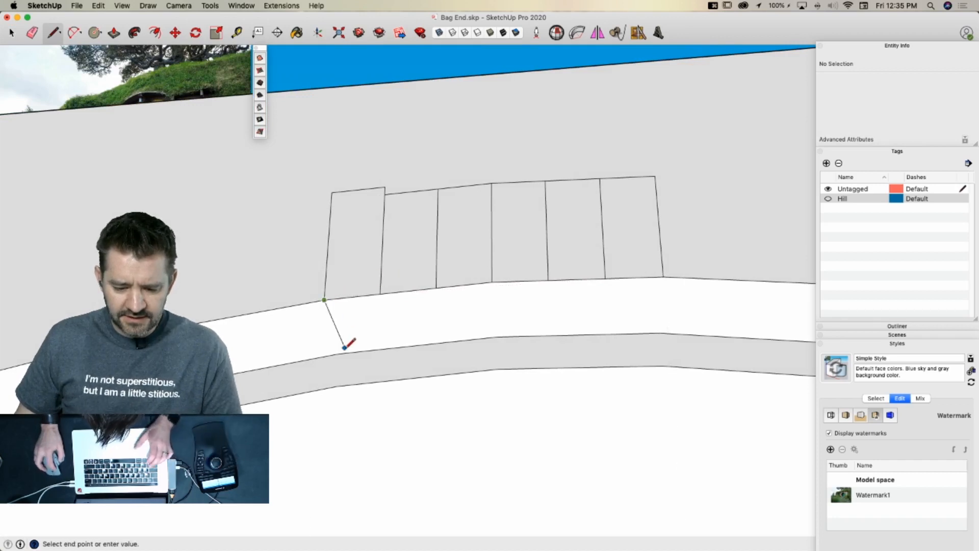
{"action": "left_click", "coordinate": [338, 354]}
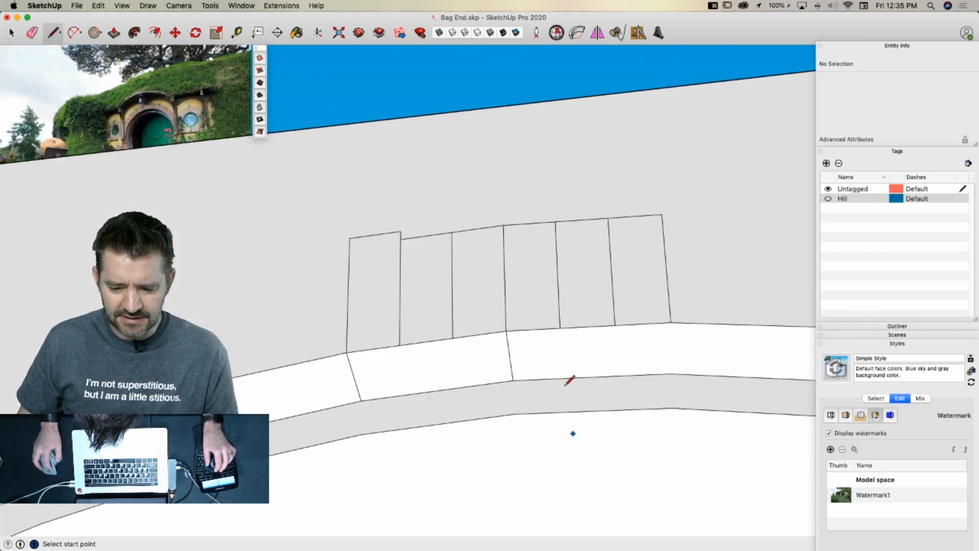
{"action": "left_click", "coordinate": [679, 326]}
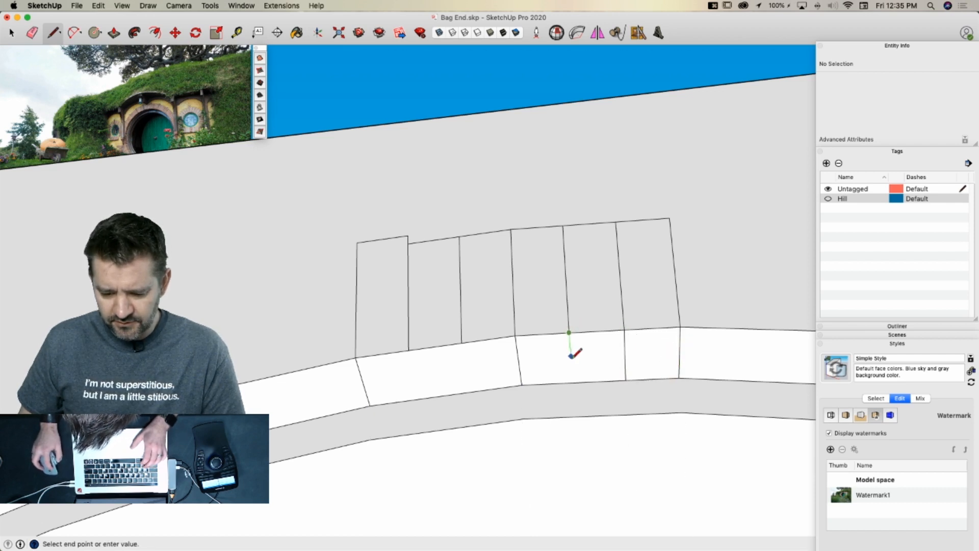
{"action": "left_click", "coordinate": [573, 382]}
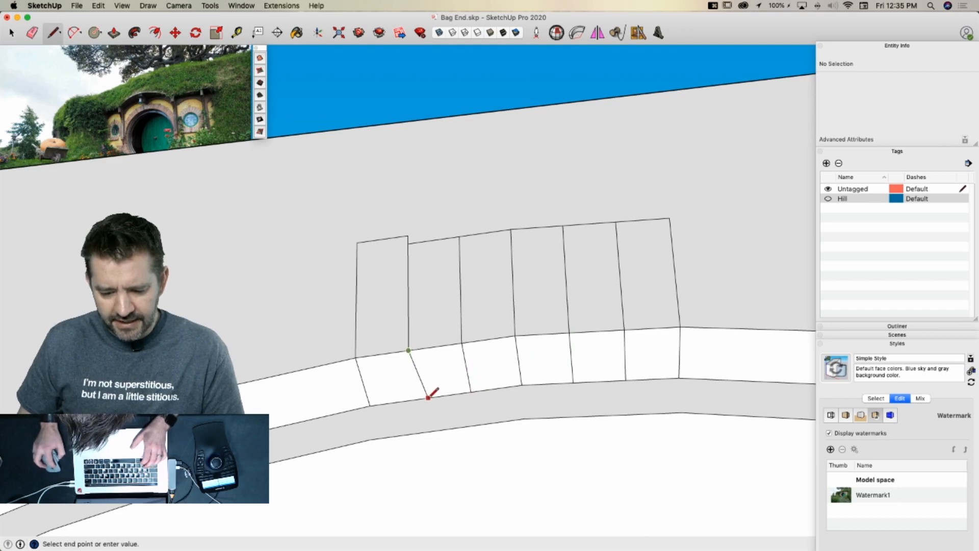
{"action": "key", "text": "space"}
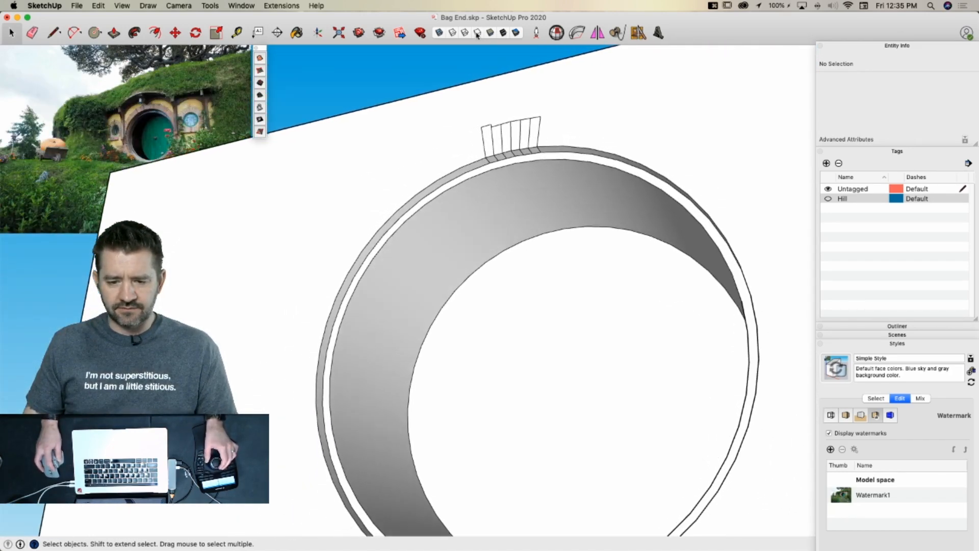
Preview the round door opening in the Hidden Line face style, and return to Shaded With Textures
{"action": "left_click", "coordinate": [477, 32]}
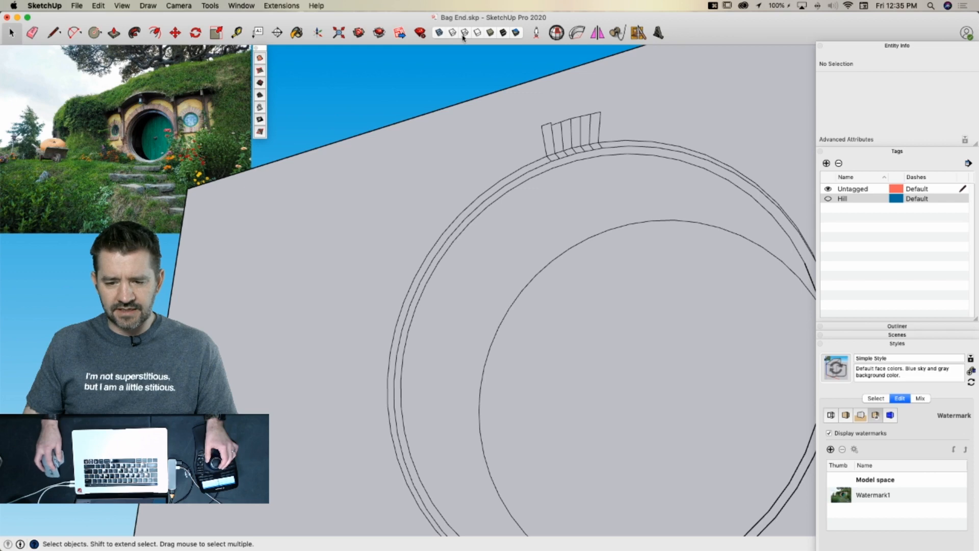
{"action": "left_click", "coordinate": [502, 32]}
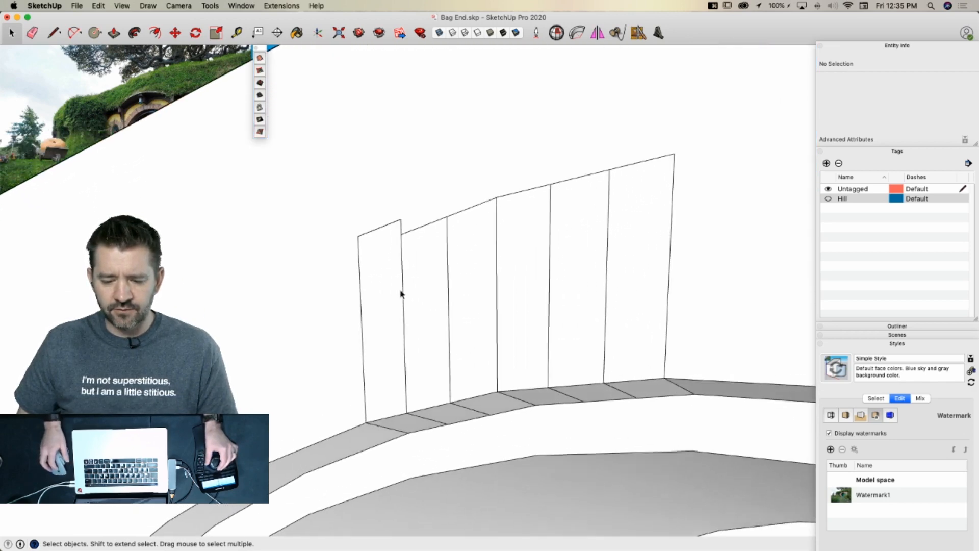
Push/Pull the keystone's first three strips from the left outward by varying depths, with the second strip shallower than its neighbours
{"action": "key", "text": "p"}
{"action": "left_click", "coordinate": [362, 284]}
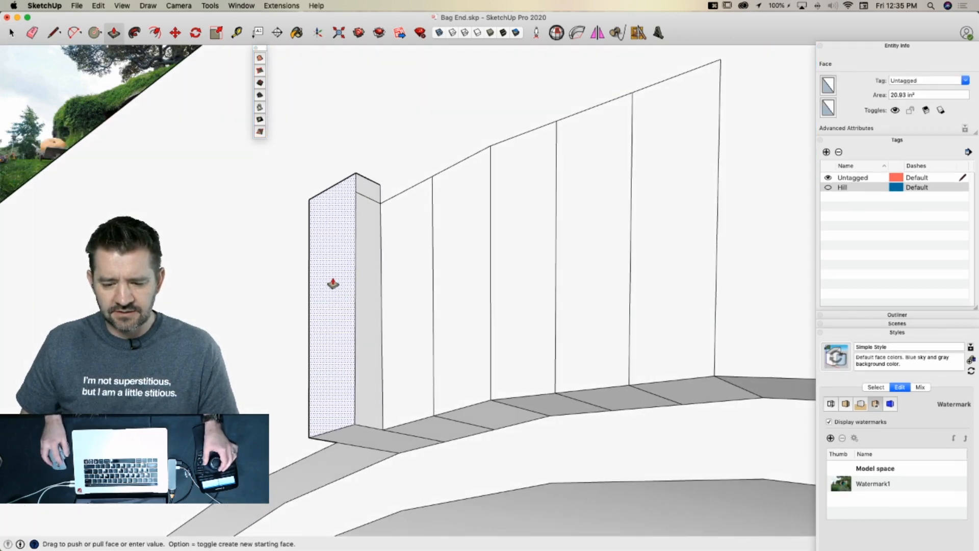
{"action": "left_click", "coordinate": [332, 286]}
{"action": "left_click", "coordinate": [387, 280]}
{"action": "left_click", "coordinate": [384, 275]}
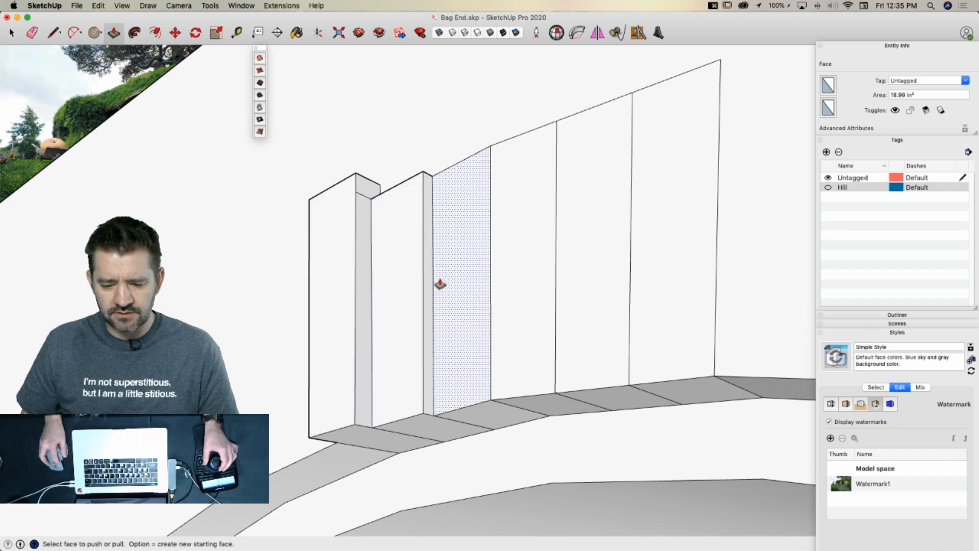
{"action": "left_click", "coordinate": [440, 284]}
{"action": "left_click", "coordinate": [431, 284]}
{"action": "left_click", "coordinate": [437, 284]}
{"action": "left_click", "coordinate": [435, 283]}
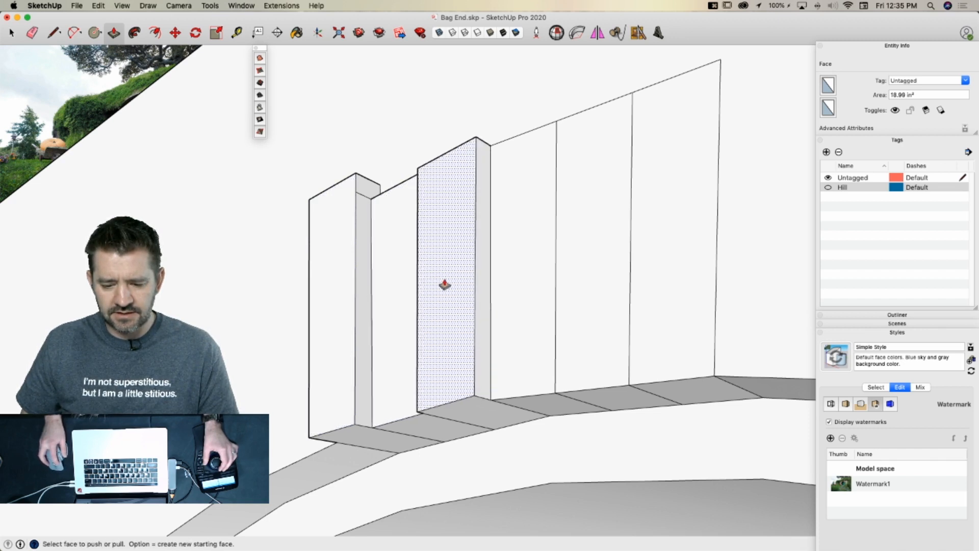
Push/Pull the keystone's remaining three strips outward by slightly different depths, with the middle one standing proud of its neighbours
{"action": "left_click", "coordinate": [505, 289]}
{"action": "left_click", "coordinate": [501, 290]}
{"action": "left_click", "coordinate": [577, 288]}
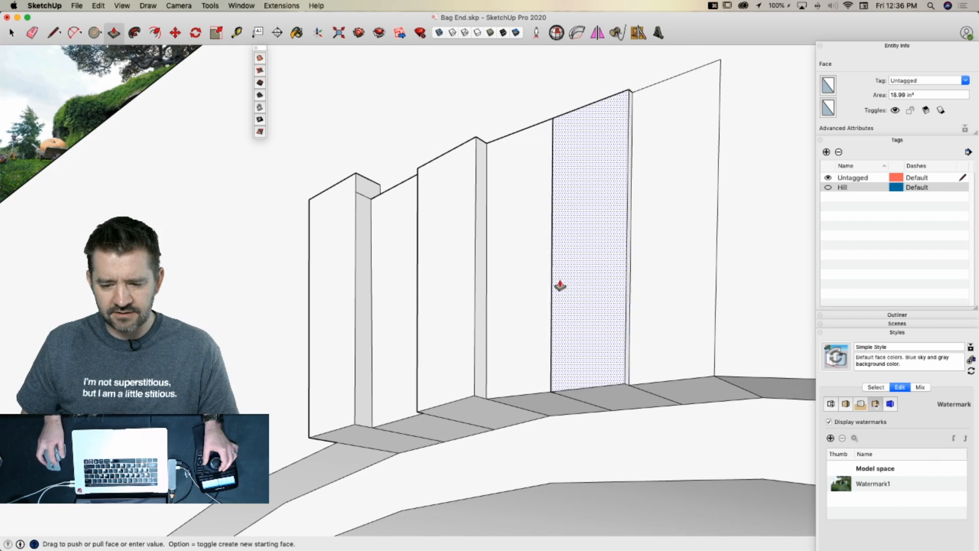
{"action": "left_click", "coordinate": [585, 287]}
{"action": "left_click", "coordinate": [582, 287]}
{"action": "left_click", "coordinate": [587, 287]}
{"action": "left_click", "coordinate": [645, 294]}
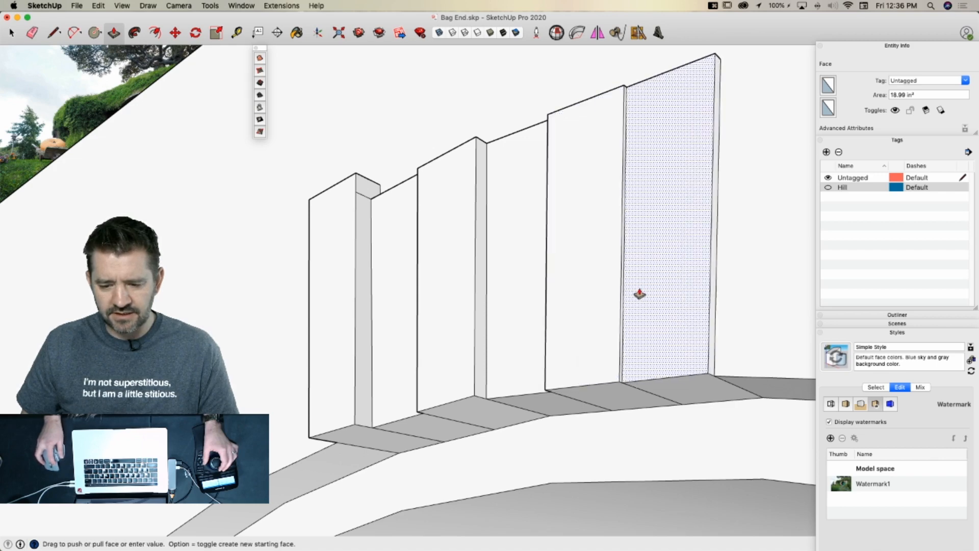
{"action": "left_click", "coordinate": [641, 295]}
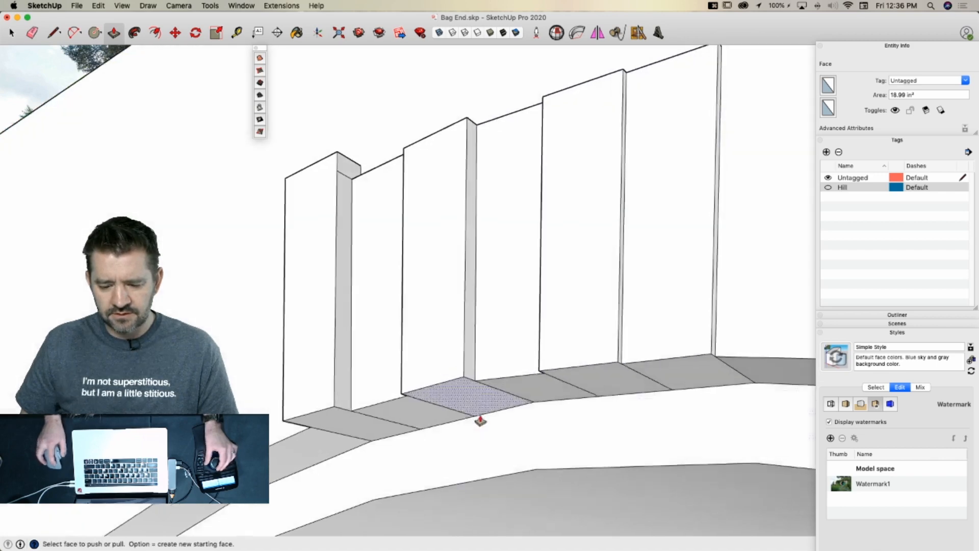
Push/Pull the undersides of the keystone's first, third and fifth strips slightly downward below the neighbouring strips
{"action": "left_click", "coordinate": [375, 330]}
{"action": "left_click", "coordinate": [379, 334]}
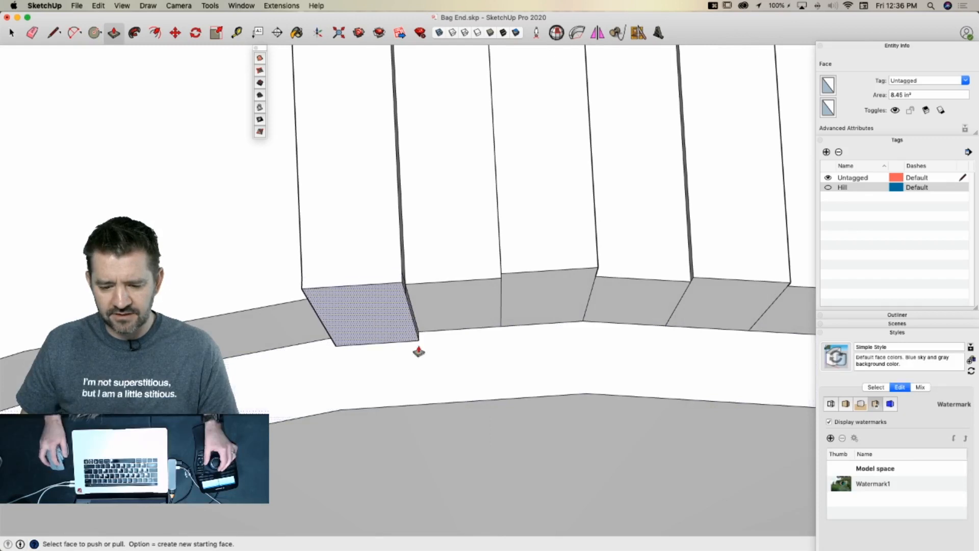
{"action": "left_click", "coordinate": [498, 318]}
{"action": "left_click", "coordinate": [498, 325]}
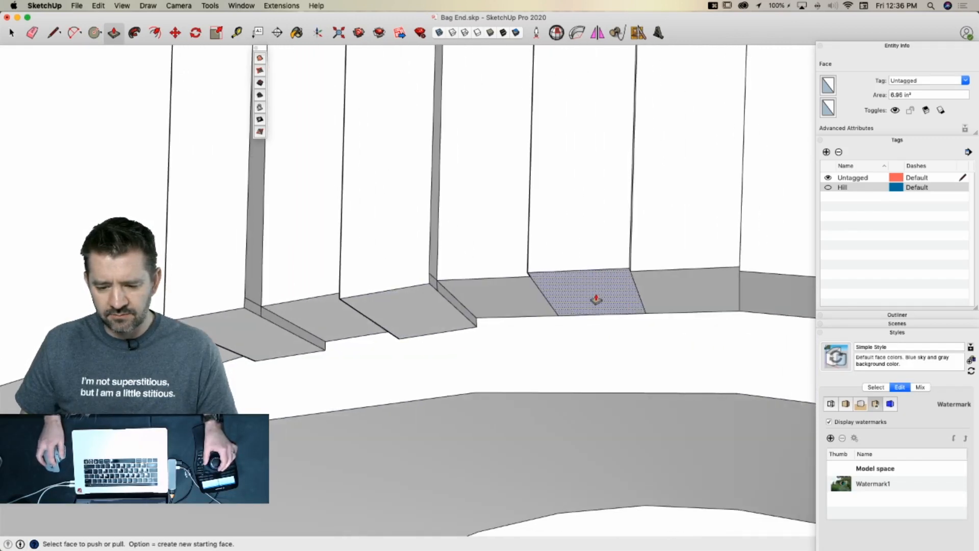
{"action": "left_click", "coordinate": [592, 303]}
{"action": "left_click", "coordinate": [584, 315]}
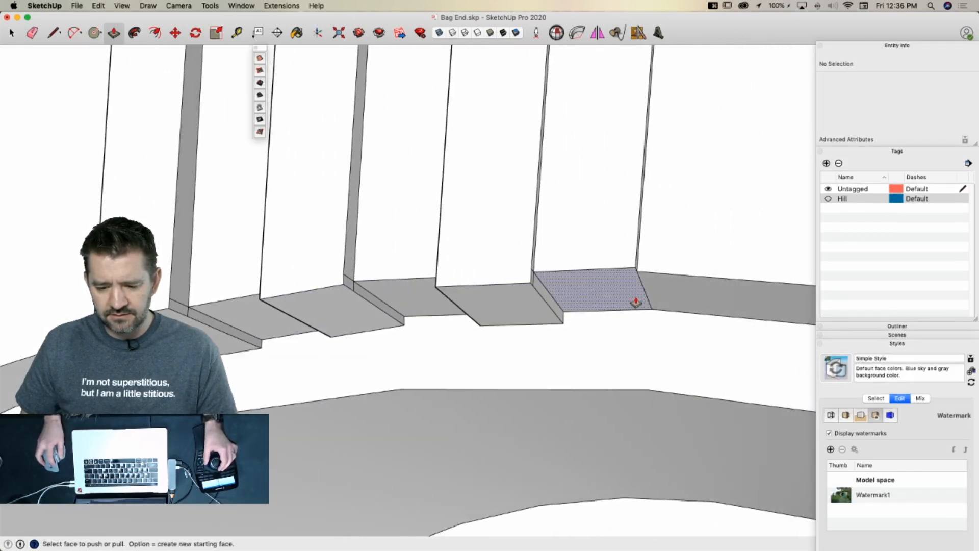
{"action": "key", "text": "space"}
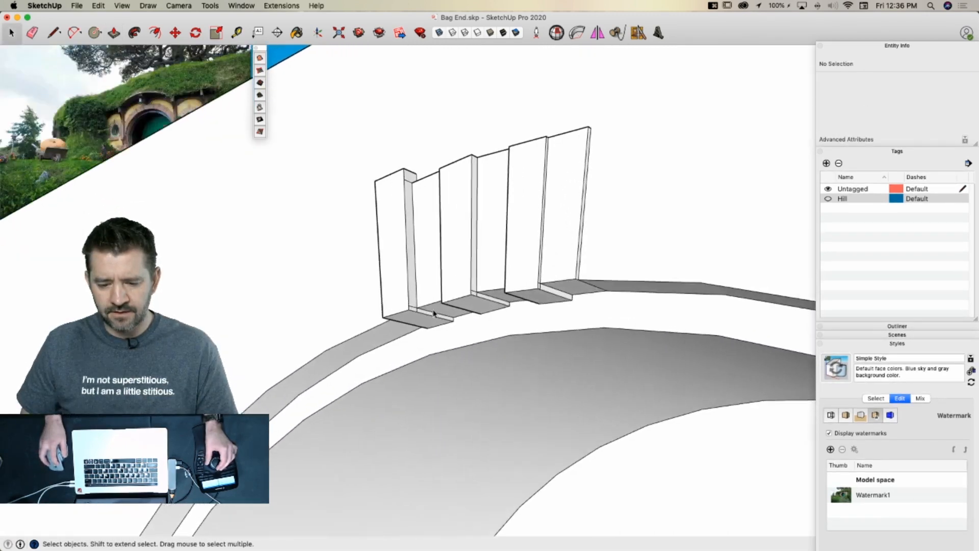
Try to erase the short leftover edges at the base of the leftmost strip's side, and undo the erasure
{"action": "key", "text": "e"}
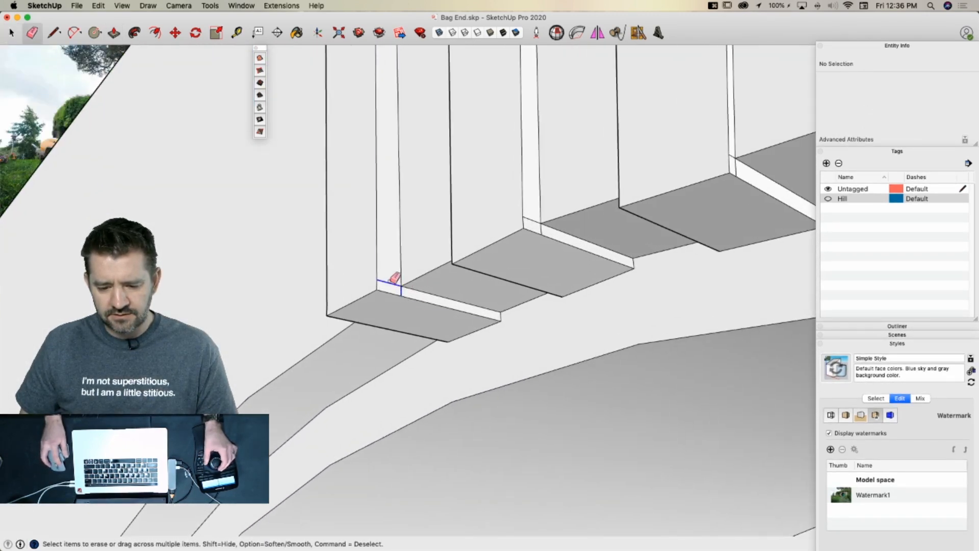
{"action": "left_click", "coordinate": [391, 281]}
{"action": "key", "text": "super+z"}
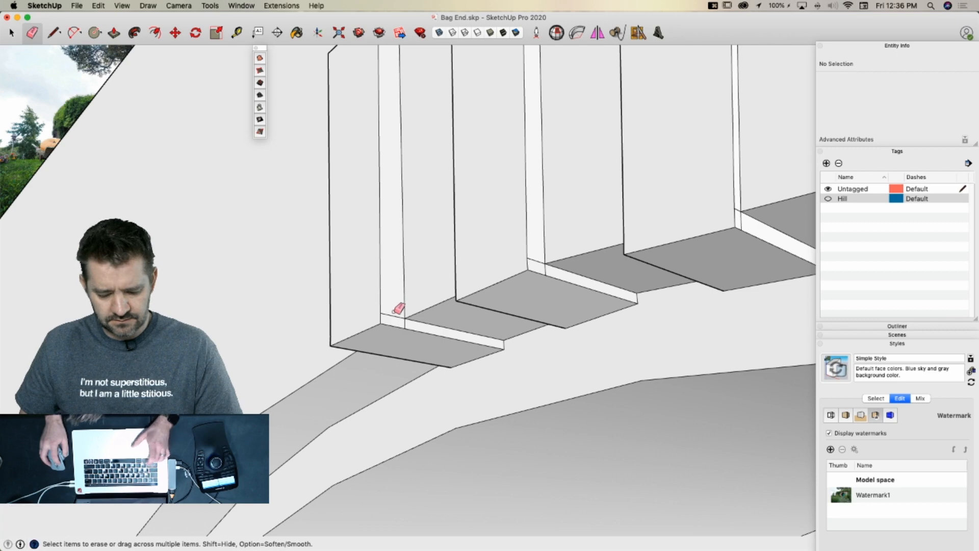
Push/Pull the top ends of the keystone's strips by slightly uneven amounts so their heights vary
{"action": "left_click", "coordinate": [403, 318]}
{"action": "key", "text": "super+z"}
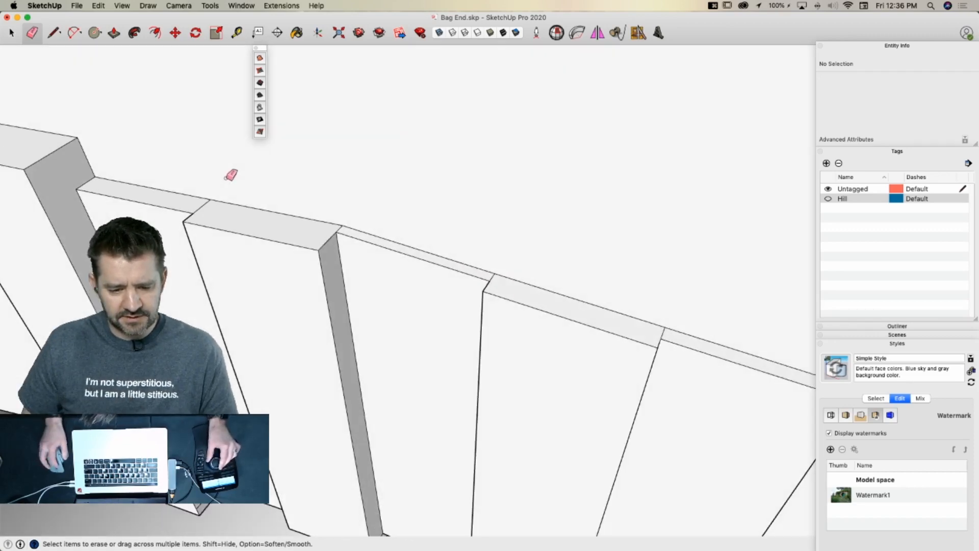
{"action": "key", "text": "p"}
{"action": "left_click_drag", "start_coordinate": [183, 208], "coordinate": [181, 202]}
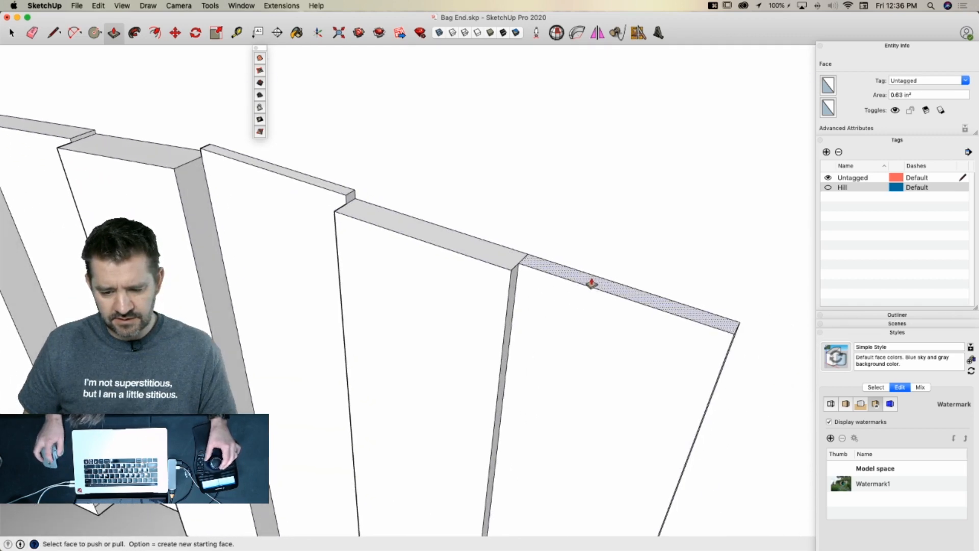
Select all of the keystone's strips and make them a component with the definition name BRick
{"action": "key", "text": "space"}
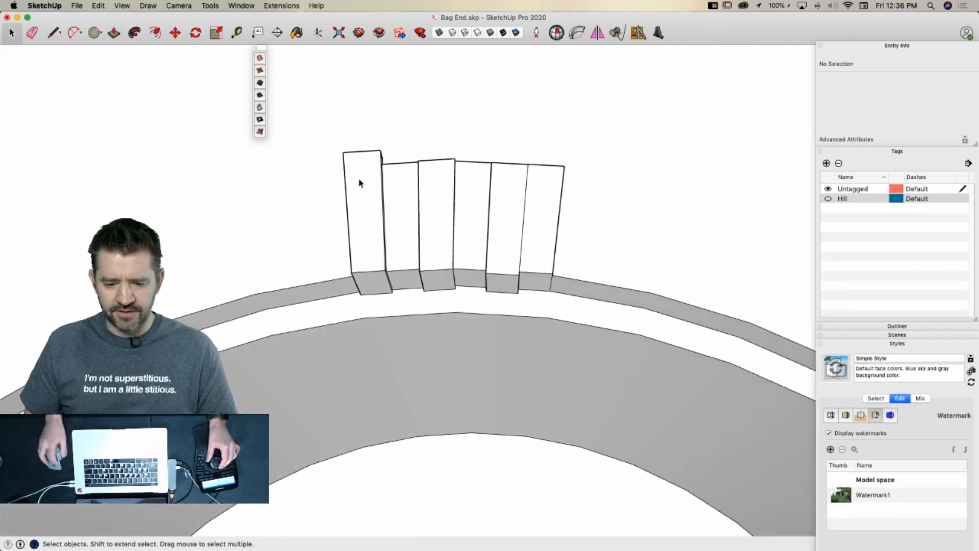
{"action": "left_click_drag", "start_coordinate": [344, 112], "coordinate": [567, 304]}
{"action": "right_click", "coordinate": [413, 229]}
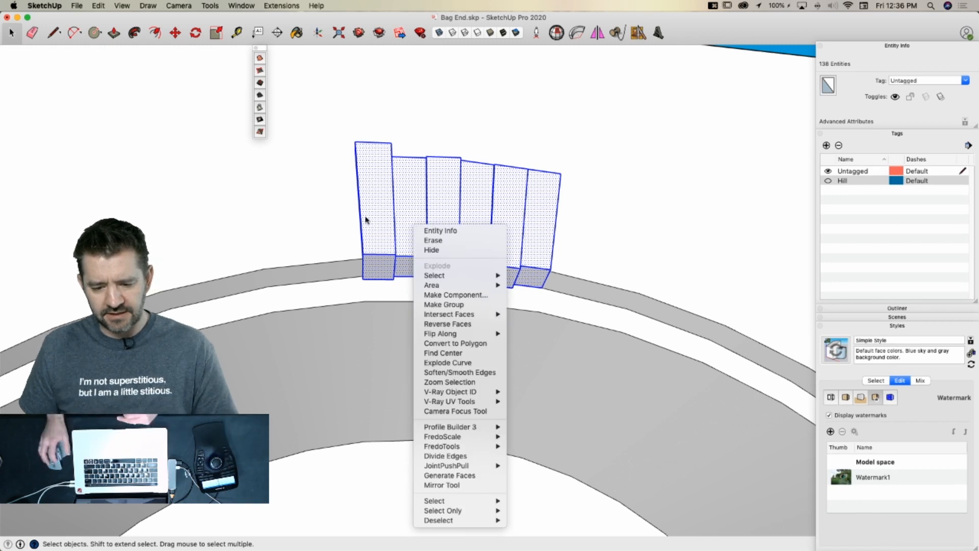
{"action": "left_click", "coordinate": [449, 294]}
{"action": "type", "text": "BR"}
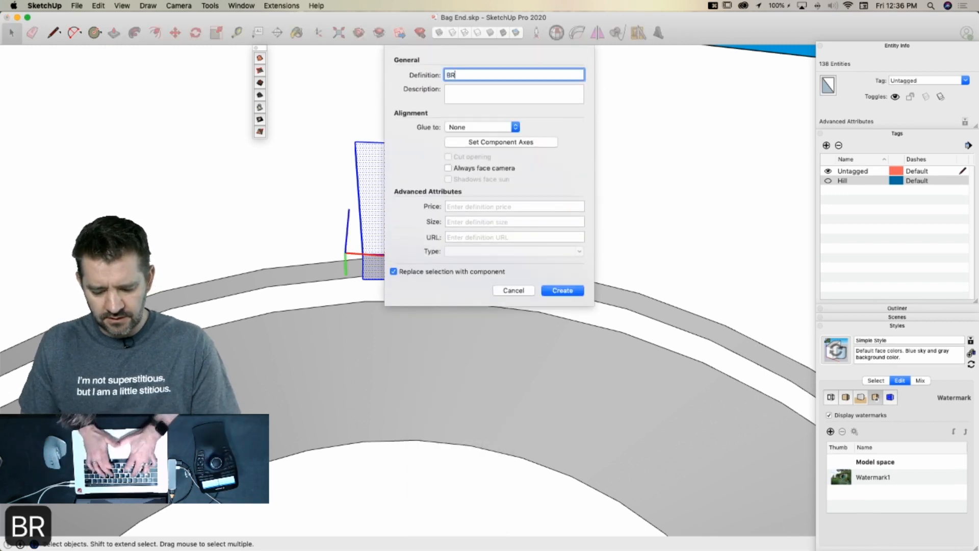
{"action": "type", "text": "ick"}
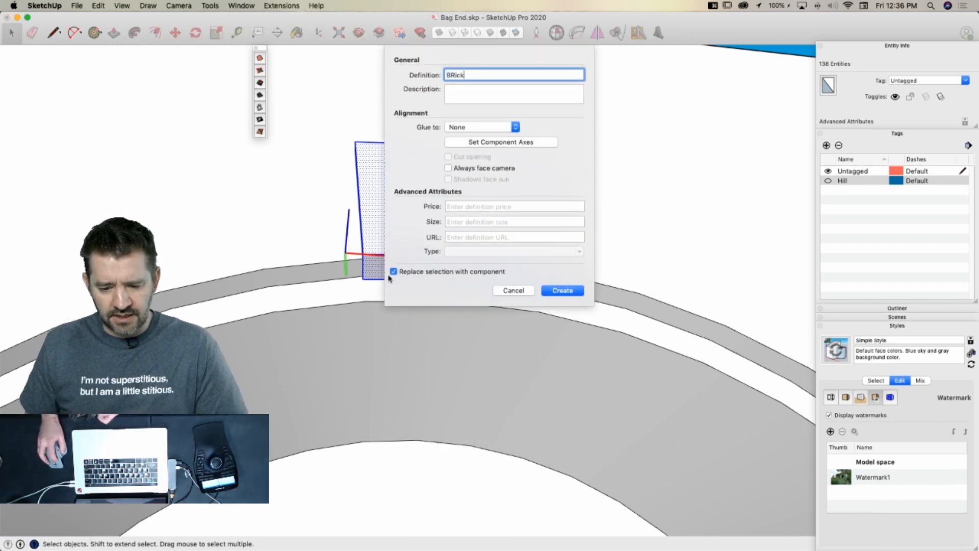
{"action": "left_click", "coordinate": [563, 292]}
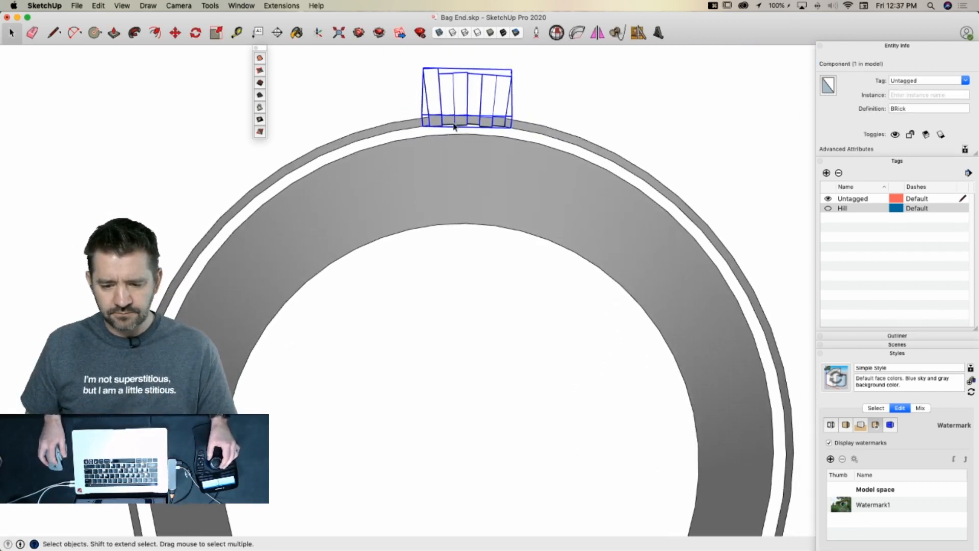
Rotate-copy the BRick component about the round opening's centre to sit beside the original, array it as 23 copies, and save the model
{"action": "key", "text": "q"}
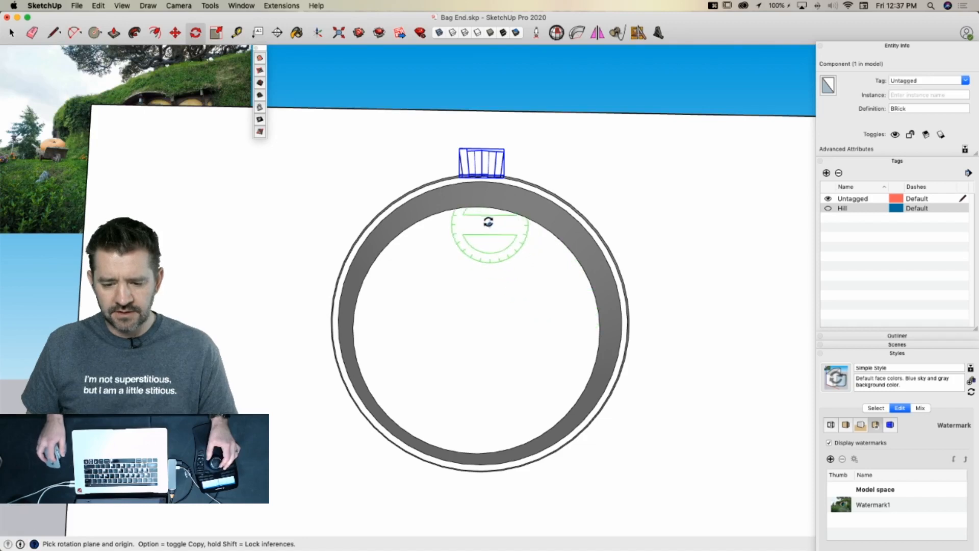
{"action": "left_click", "coordinate": [477, 331]}
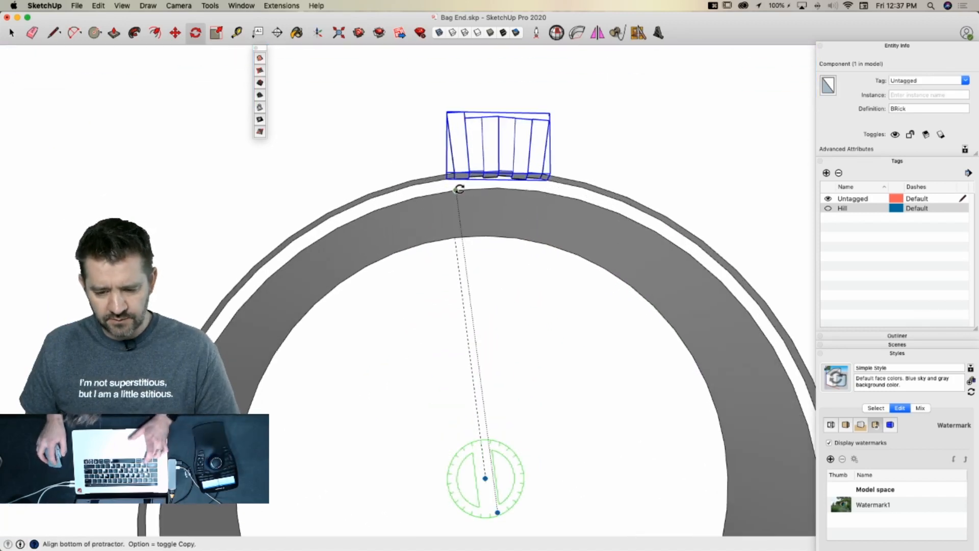
{"action": "left_click", "coordinate": [459, 190]}
{"action": "key", "text": "alt"}
{"action": "left_click", "coordinate": [541, 196]}
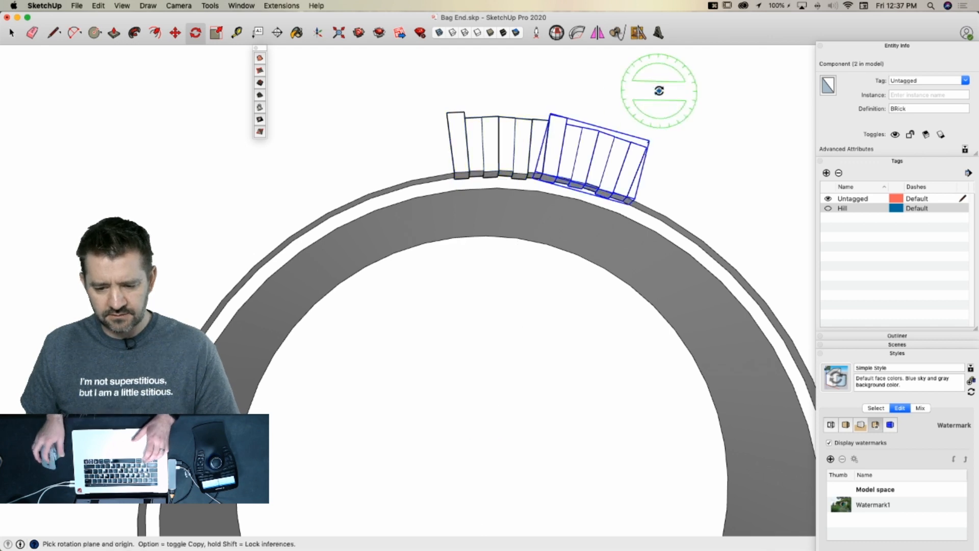
{"action": "type", "text": "11x"}
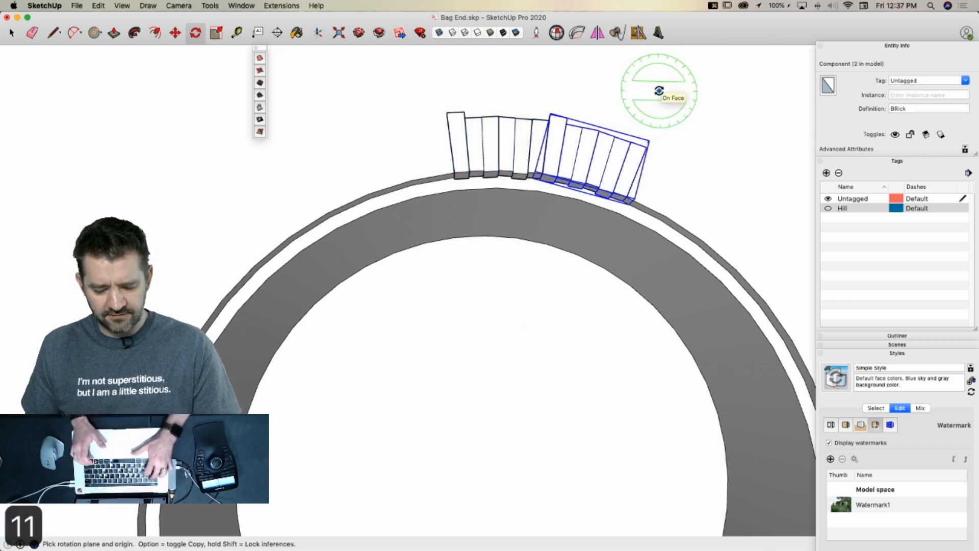
{"action": "key", "text": "Return"}
{"action": "type", "text": "23x"}
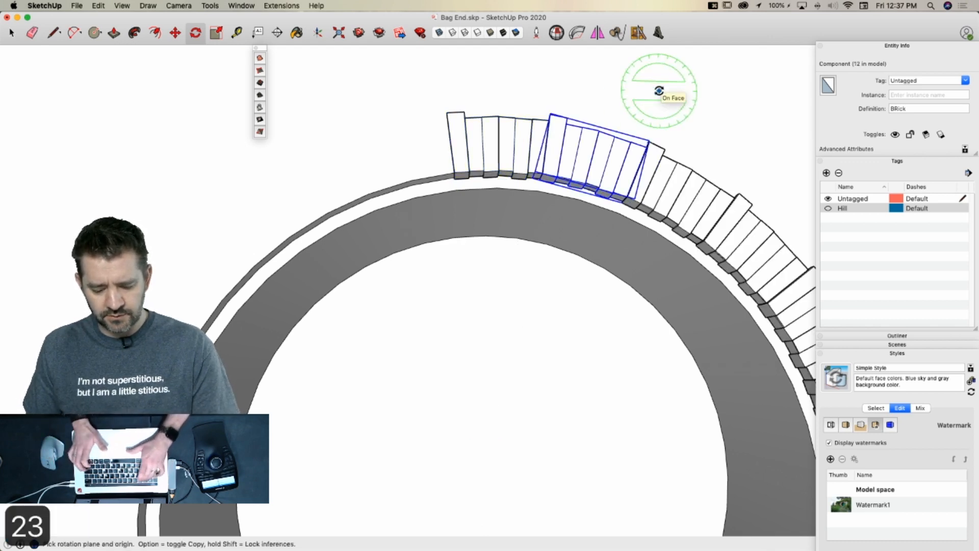
{"action": "key", "text": "Return"}
{"action": "key", "text": "space"}
{"action": "scroll", "coordinate": [673, 148], "scroll_direction": "down", "scroll_amount": 10}
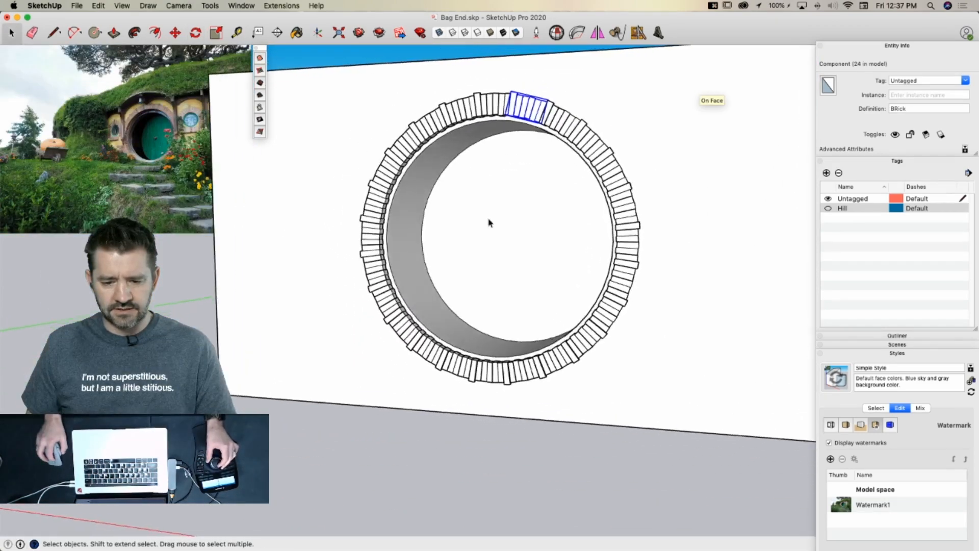
{"action": "key", "text": "space"}
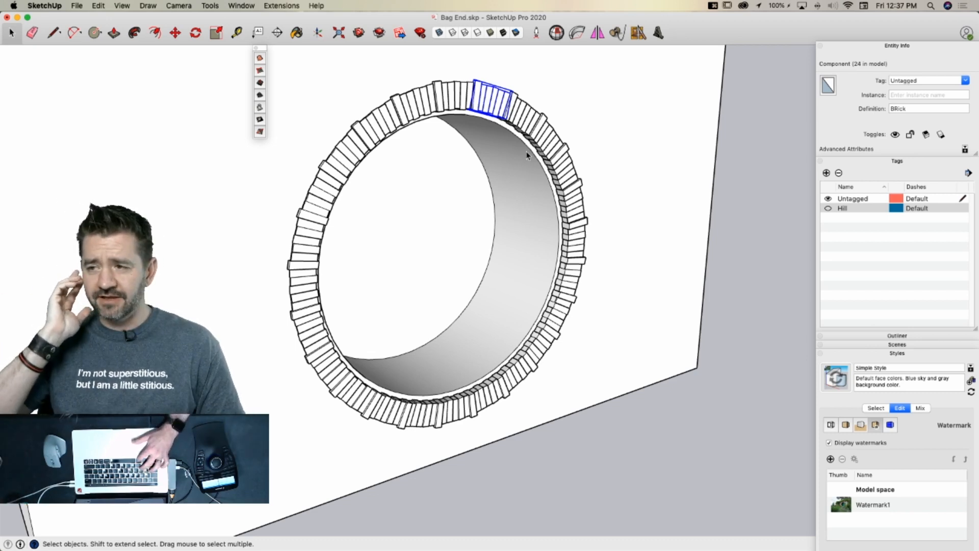
{"action": "key", "text": "super+s"}
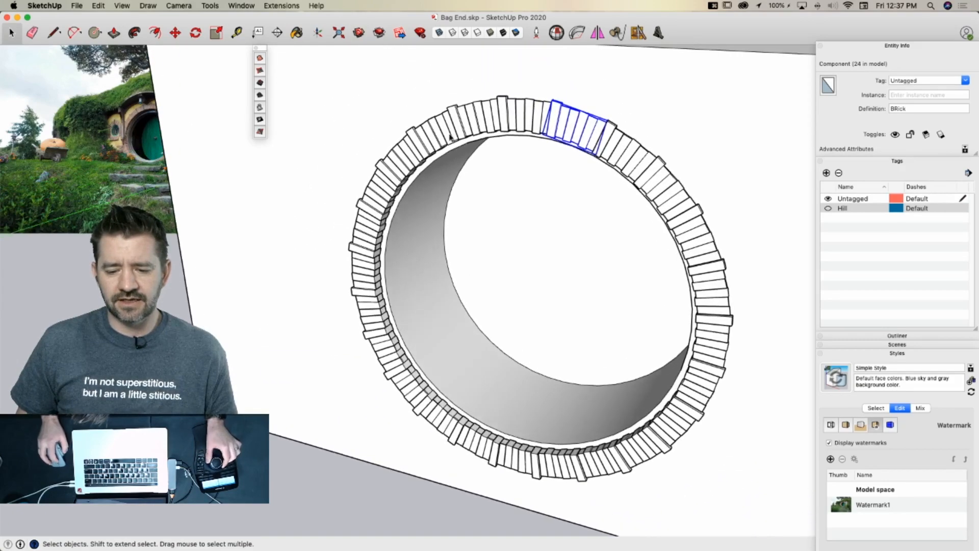
Examine the ring of brick strips around the door opening from several angles and distances, comparing it with the reference photo
{"action": "middle_click_drag", "start_coordinate": [660, 258], "coordinate": [343, 190]}
{"action": "middle_click_drag", "start_coordinate": [489, 247], "coordinate": [541, 265]}
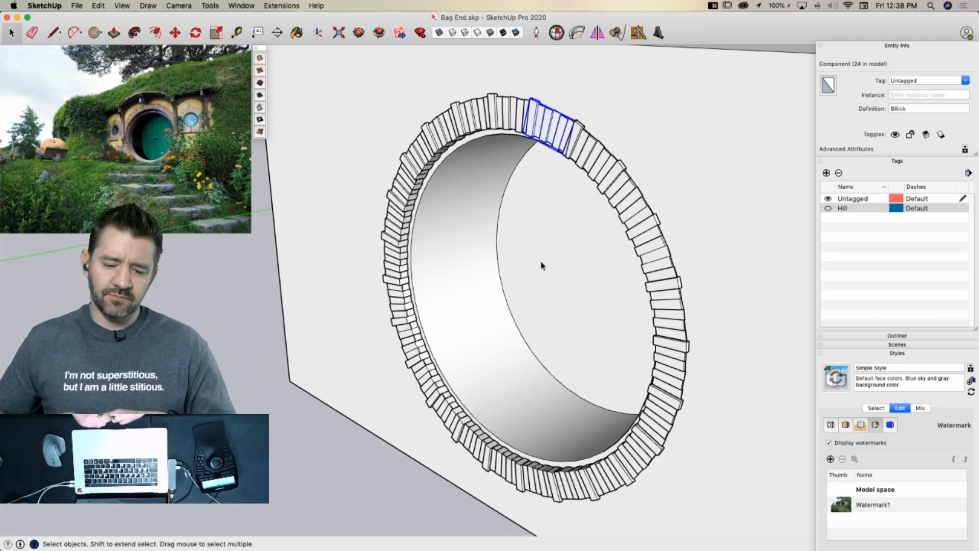
{"action": "middle_click_drag", "start_coordinate": [290, 232], "coordinate": [388, 200]}
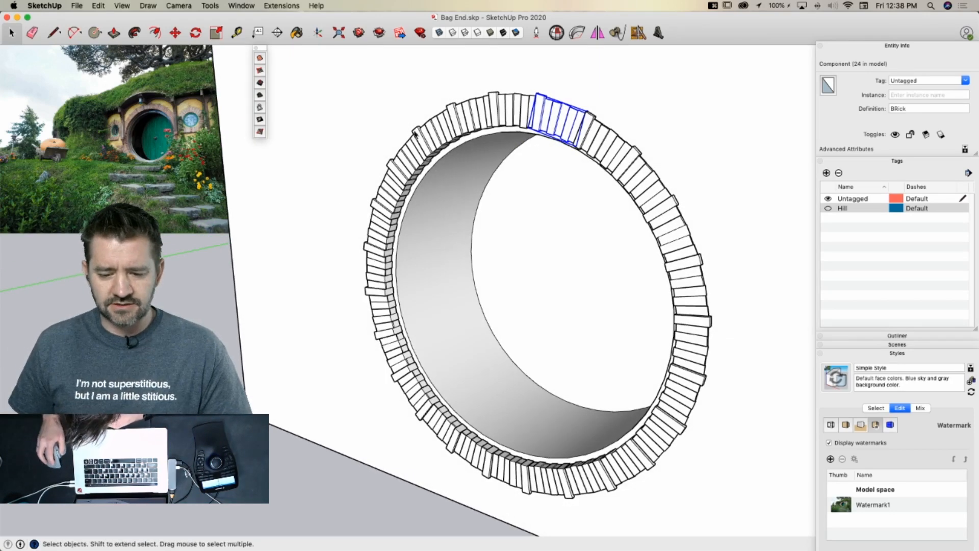
{"action": "middle_click_drag", "start_coordinate": [391, 145], "coordinate": [536, 208]}
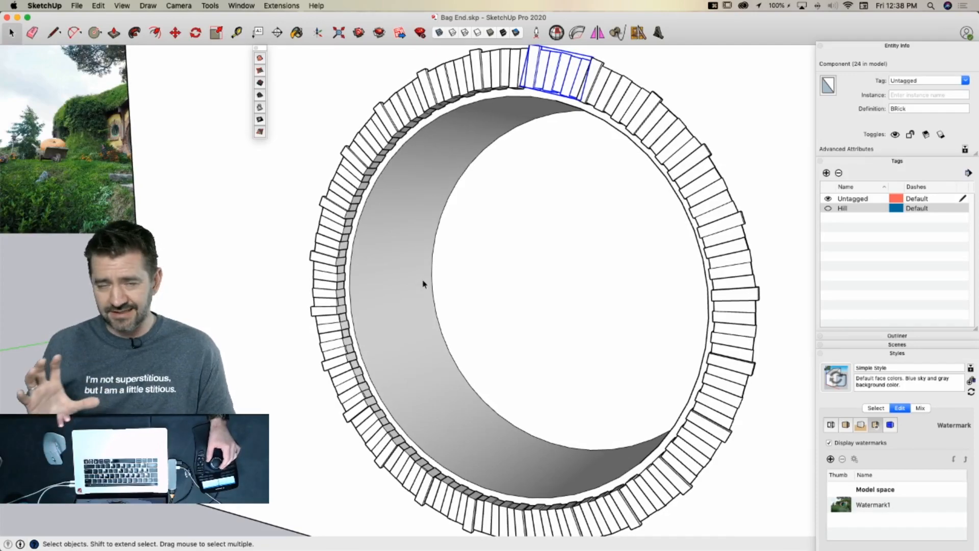
{"action": "scroll", "coordinate": [412, 271], "scroll_direction": "down", "scroll_amount": 5}
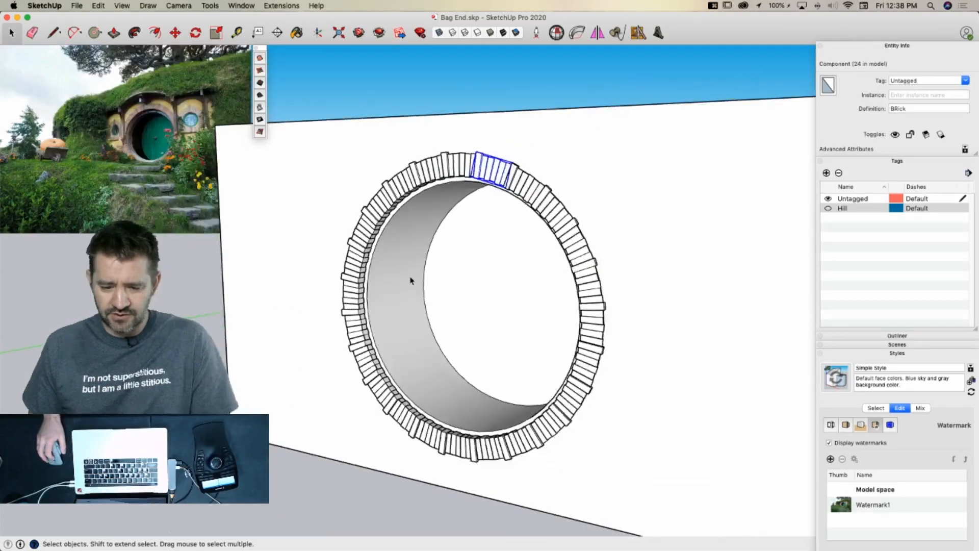
{"action": "scroll", "coordinate": [409, 272], "scroll_direction": "up", "scroll_amount": 4}
{"action": "middle_click_drag", "start_coordinate": [773, 336], "coordinate": [563, 351]}
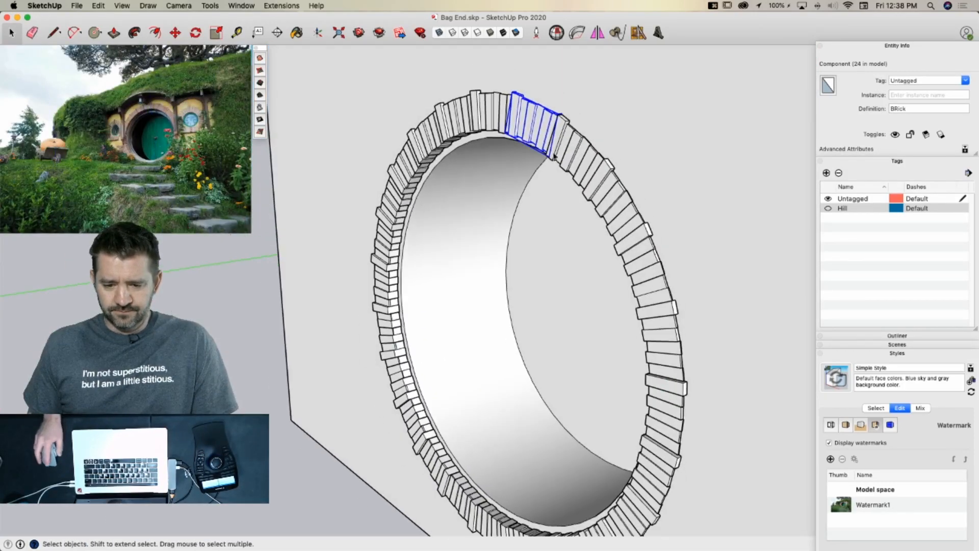
{"action": "scroll", "coordinate": [532, 132], "scroll_direction": "down", "scroll_amount": 4}
{"action": "middle_click_drag", "start_coordinate": [531, 131], "coordinate": [619, 137]}
{"action": "scroll", "coordinate": [620, 190], "scroll_direction": "up", "scroll_amount": 3}
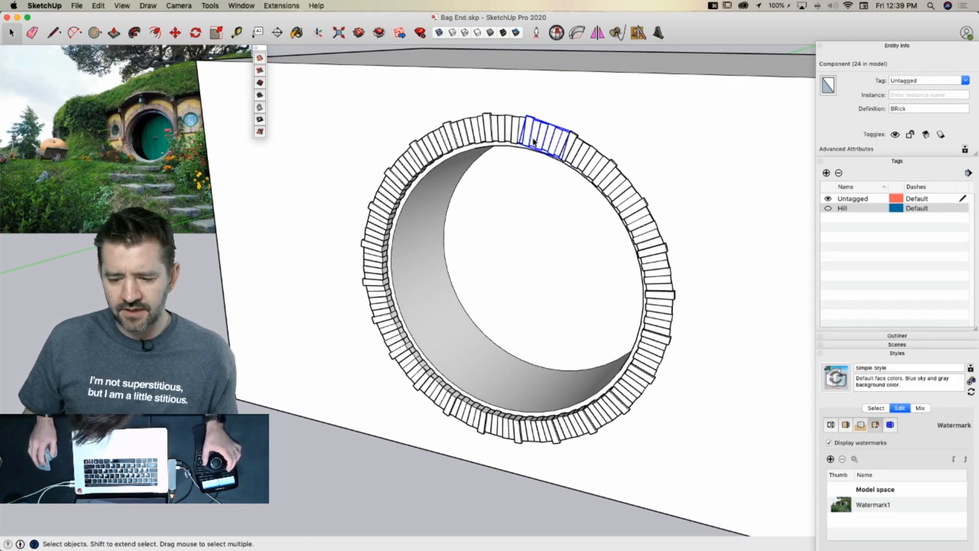
Select all instances of the BRick component around the opening and combine them into one group
{"action": "right_click", "coordinate": [534, 138]}
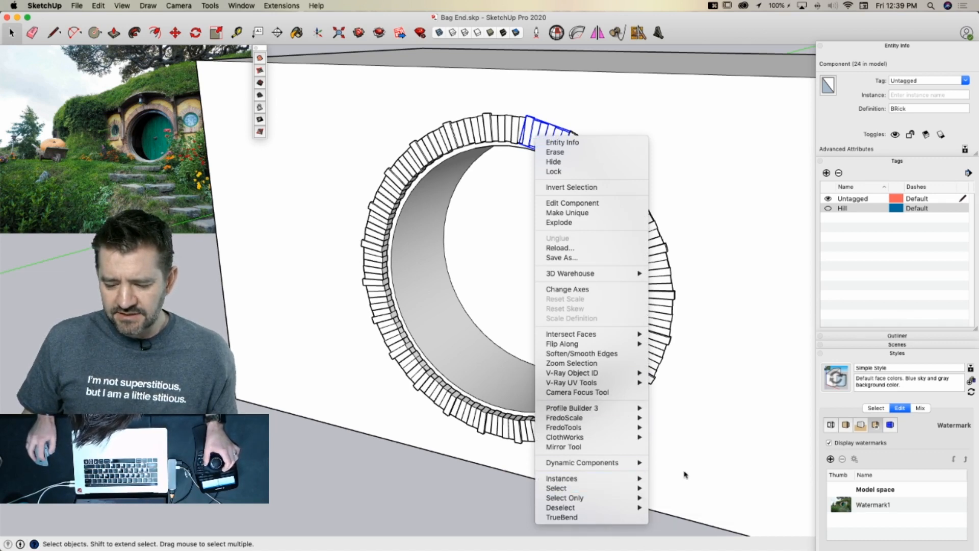
{"action": "mouse_move", "coordinate": [636, 480]}
{"action": "left_click", "coordinate": [670, 488]}
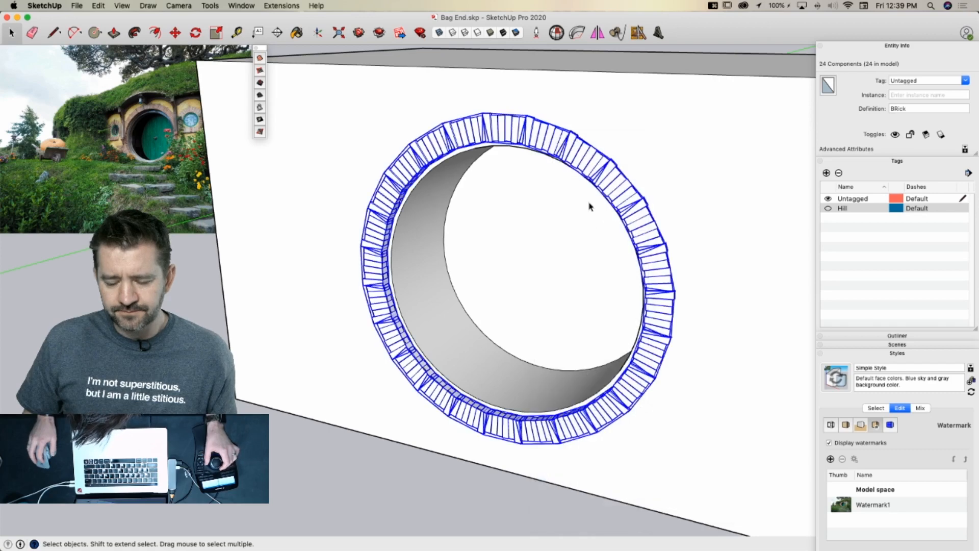
{"action": "right_click", "coordinate": [504, 114]}
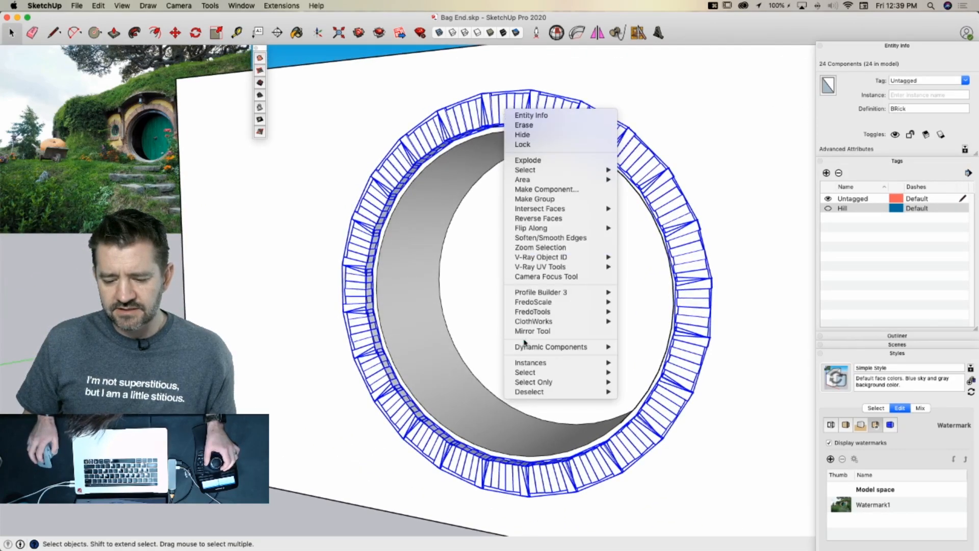
{"action": "mouse_move", "coordinate": [530, 362]}
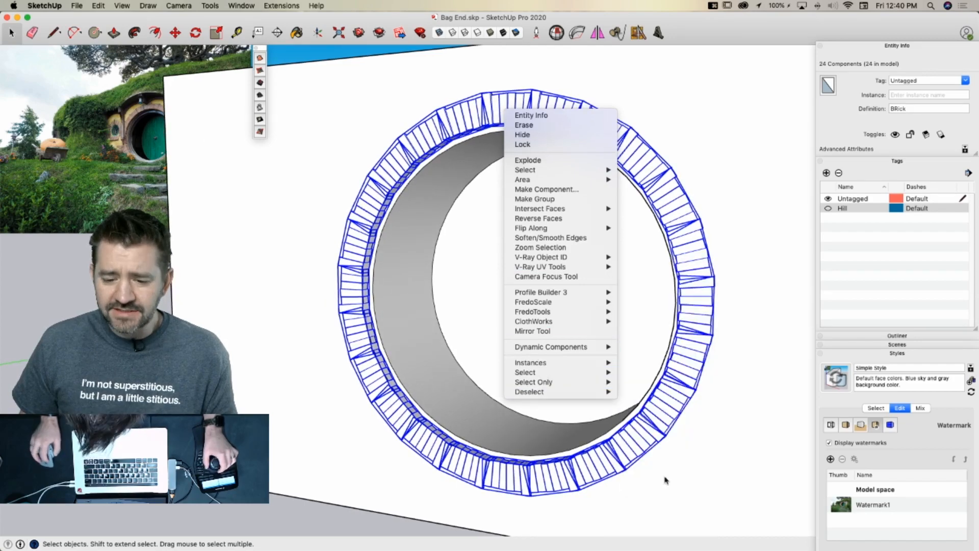
{"action": "left_click", "coordinate": [570, 204]}
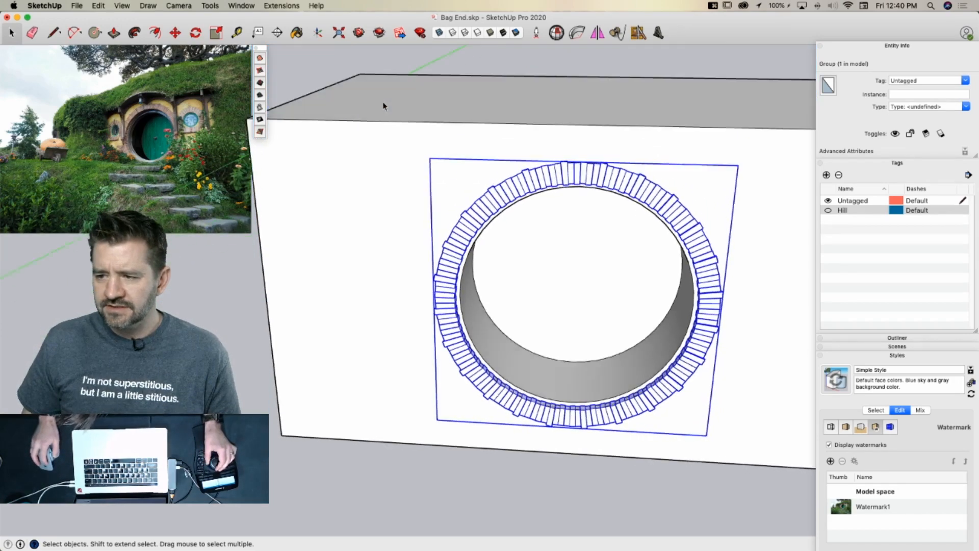
Draw a line from the wall's top edge straight down to the brick ring's top and on horizontally past the ring's right side
{"action": "key", "text": "l"}
{"action": "left_click", "coordinate": [587, 140]}
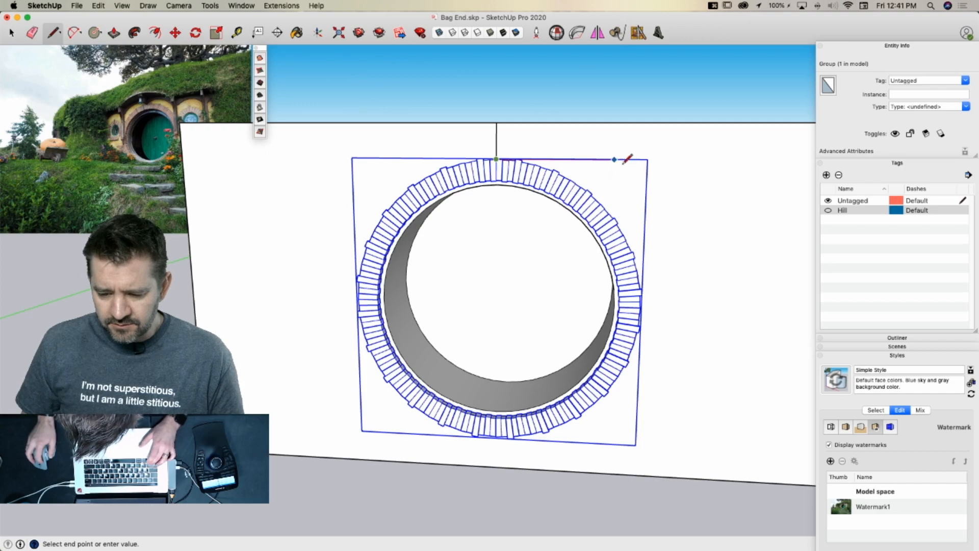
{"action": "left_click", "coordinate": [720, 161]}
{"action": "key", "text": "space"}
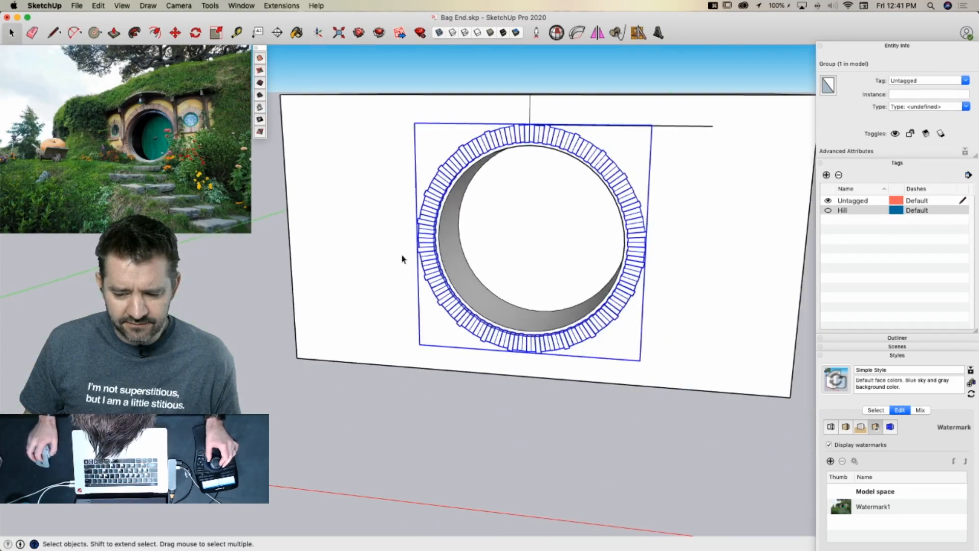
Draw a vertical line from the right side of the brick ring up past the horizontal line
{"action": "key", "text": "l"}
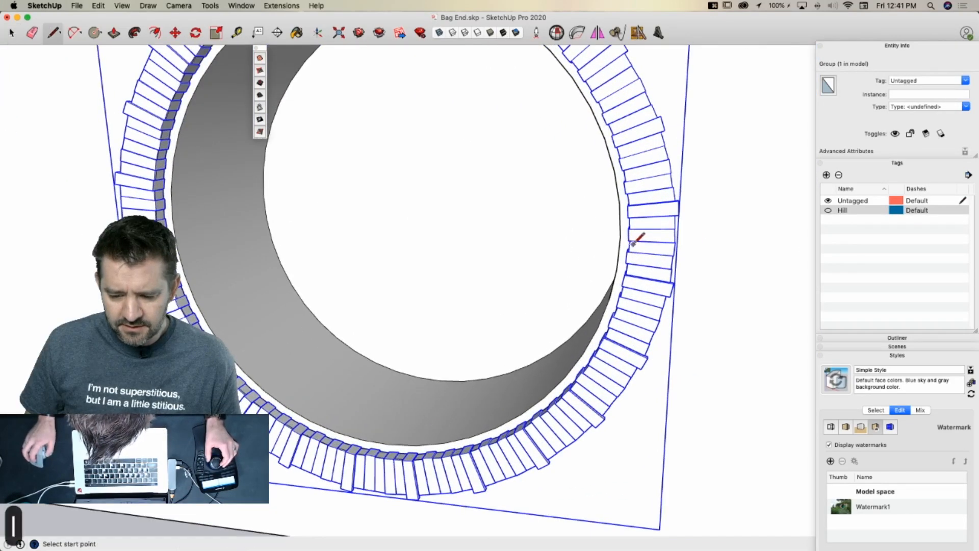
{"action": "left_click", "coordinate": [638, 242]}
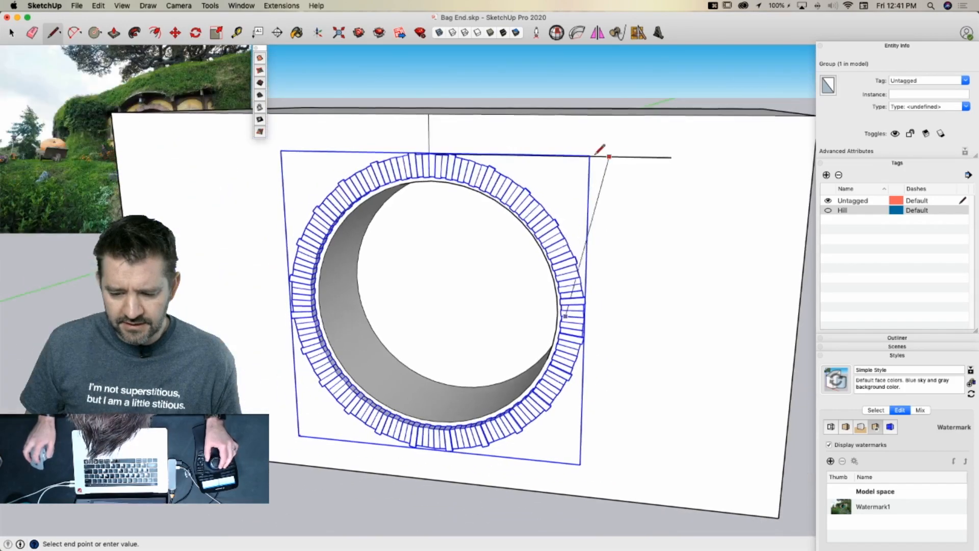
{"action": "left_click", "coordinate": [569, 115]}
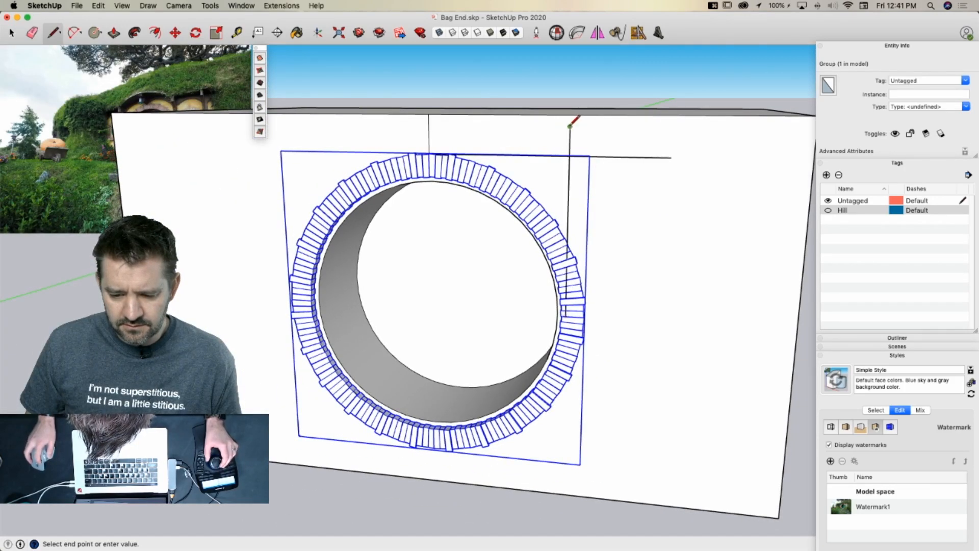
{"action": "key", "text": "space"}
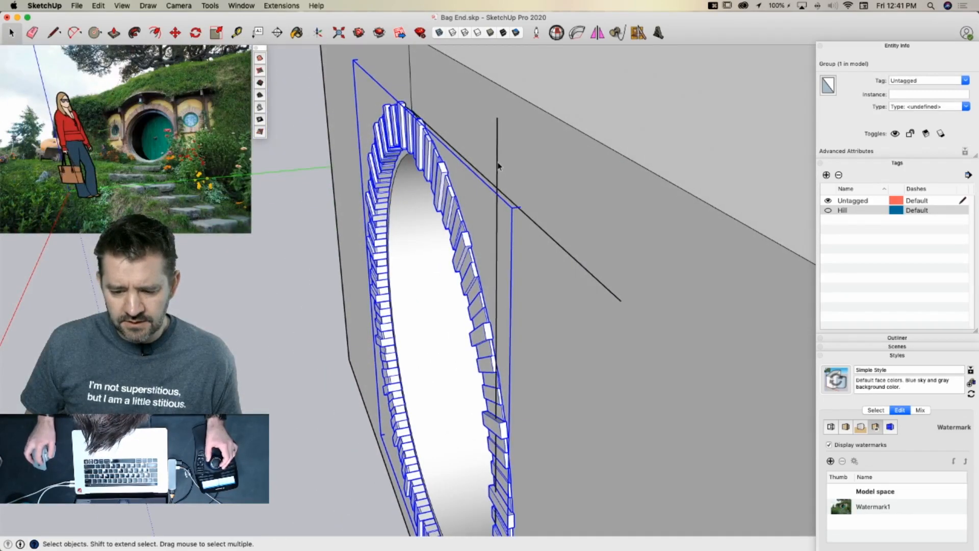
Move the vertical line back to meet the horizontal line and erase both overhanging ends to leave a clean corner
{"action": "left_click", "coordinate": [498, 166]}
{"action": "key", "text": "m"}
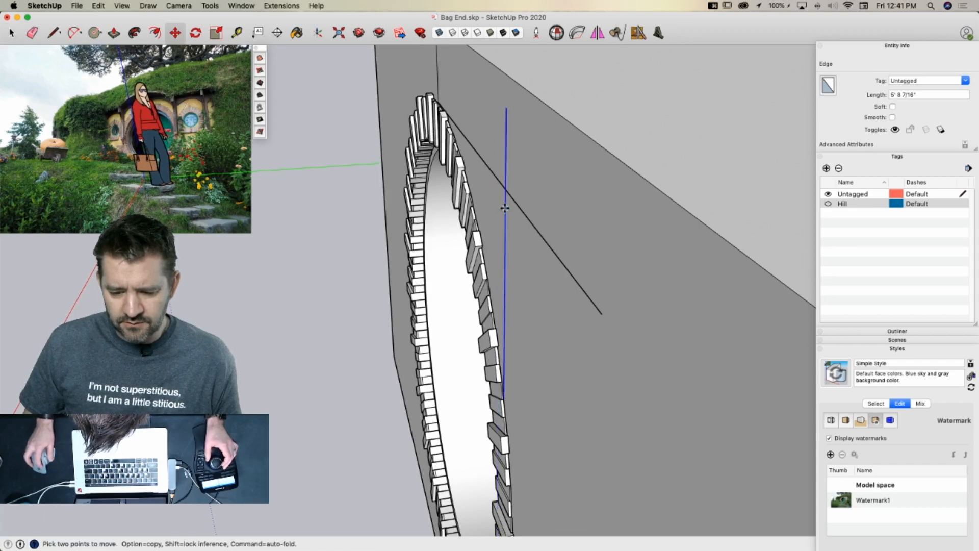
{"action": "key", "text": "e"}
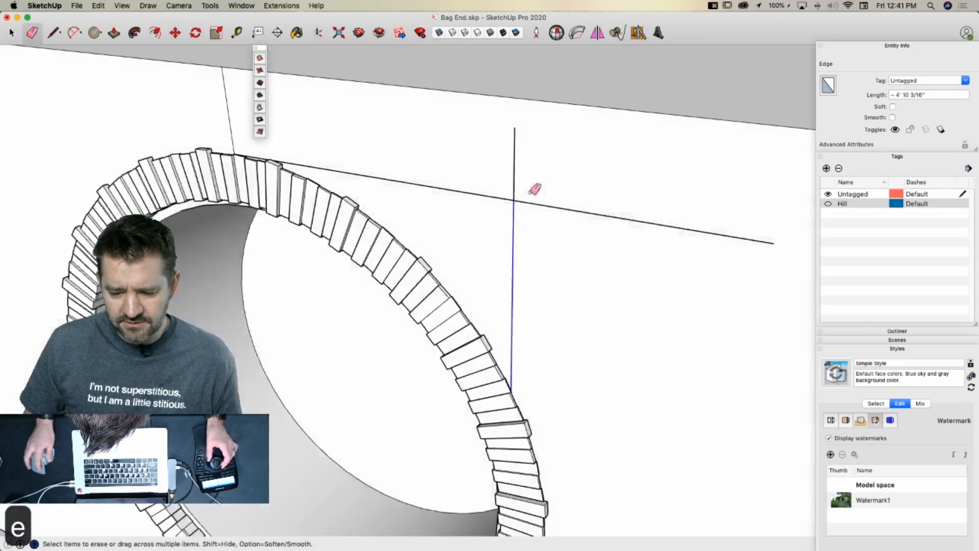
{"action": "left_click_drag", "start_coordinate": [529, 193], "coordinate": [534, 214]}
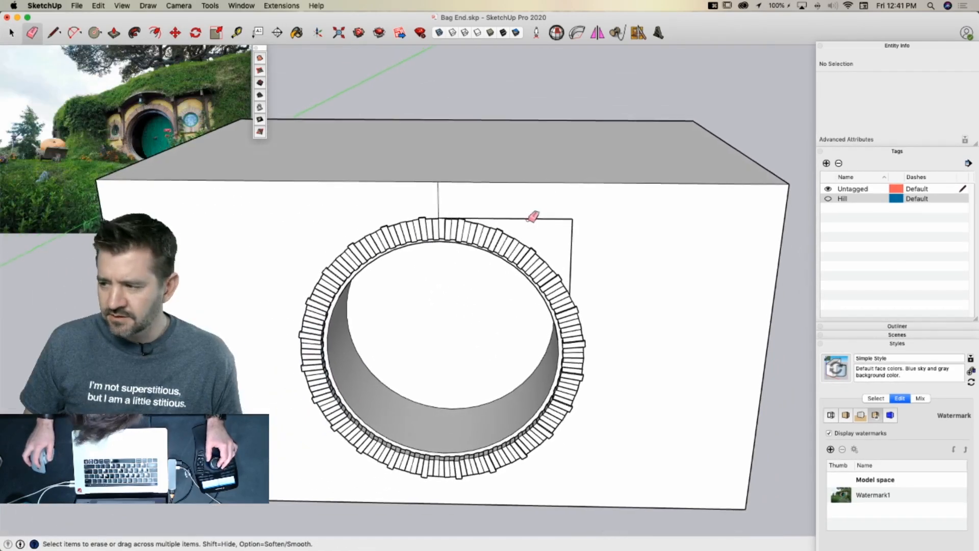
Select the grouped brick ring around the round opening
{"action": "key", "text": "space"}
{"action": "left_click", "coordinate": [548, 272]}
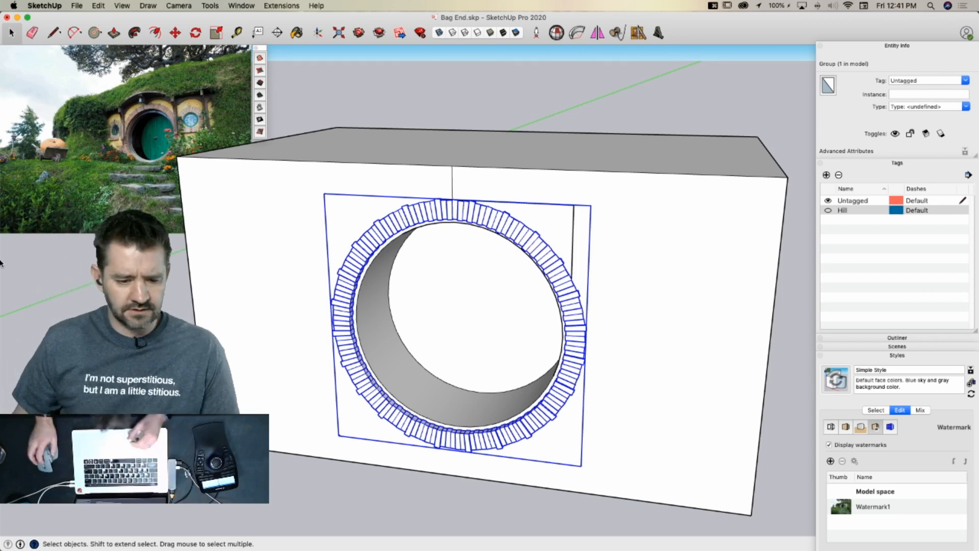
Switch to the Live Modeling Bag End forum thread in Chrome, examine the BagEnd_001 reference photo, and return to SketchUp
{"action": "mouse_move", "coordinate": [1, 262]}
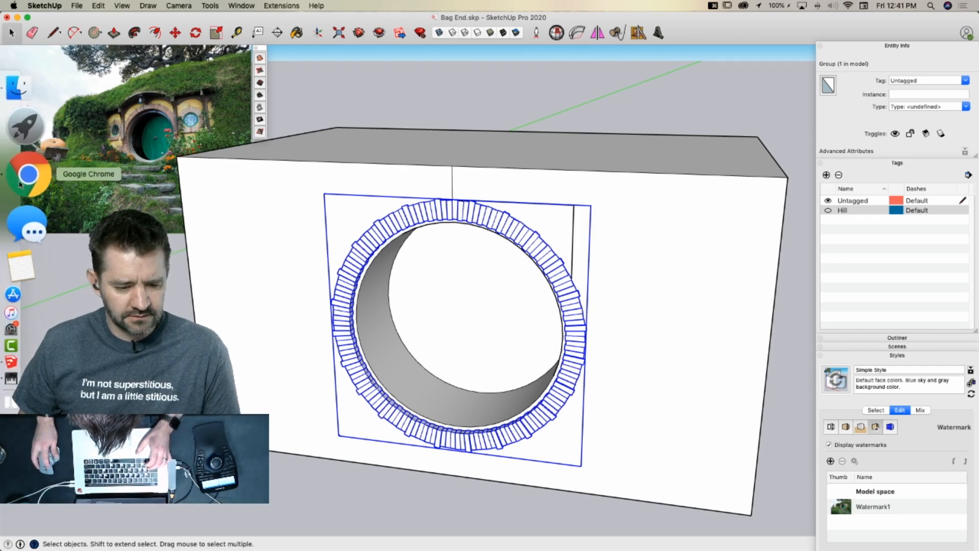
{"action": "right_click", "coordinate": [21, 185]}
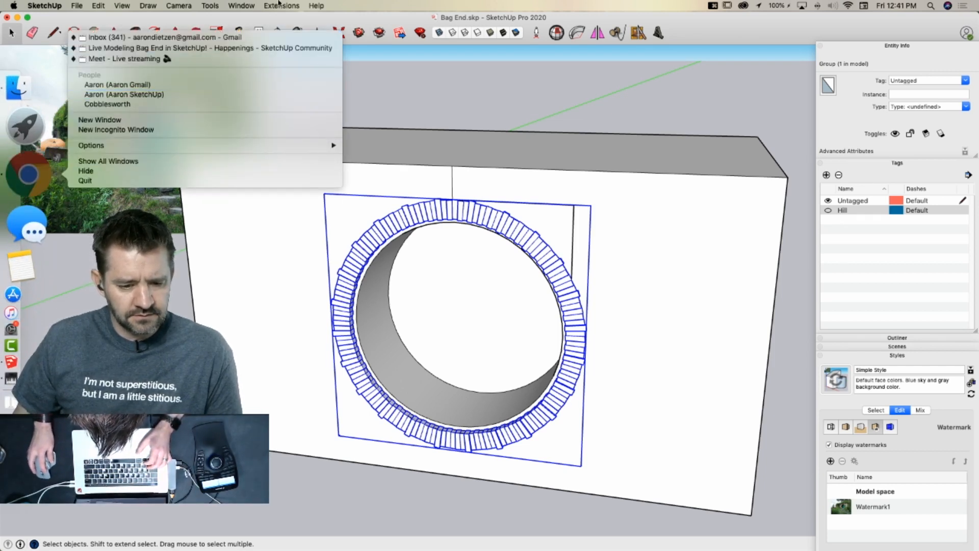
{"action": "left_click", "coordinate": [266, 48]}
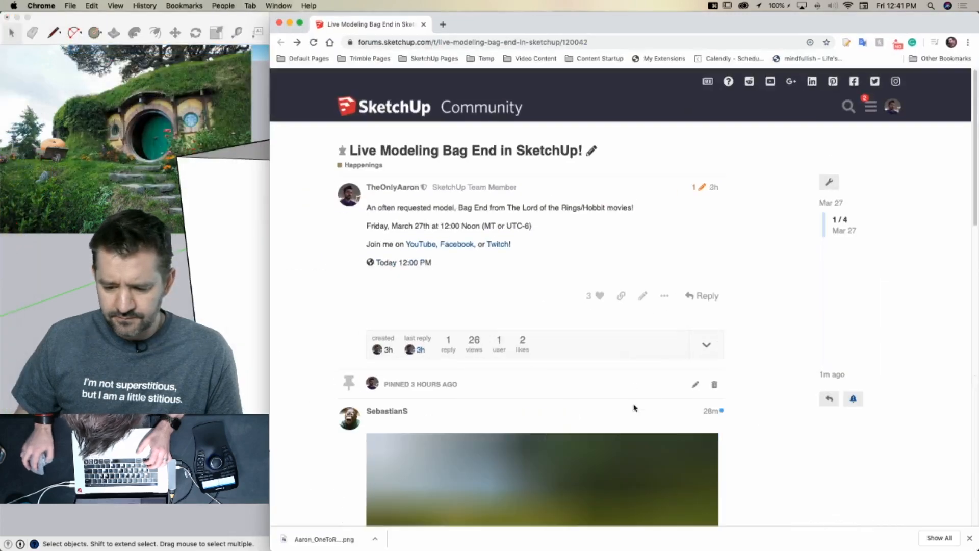
{"action": "scroll", "coordinate": [637, 382], "scroll_direction": "down", "scroll_amount": 15}
{"action": "scroll", "coordinate": [663, 301], "scroll_direction": "up", "scroll_amount": 5}
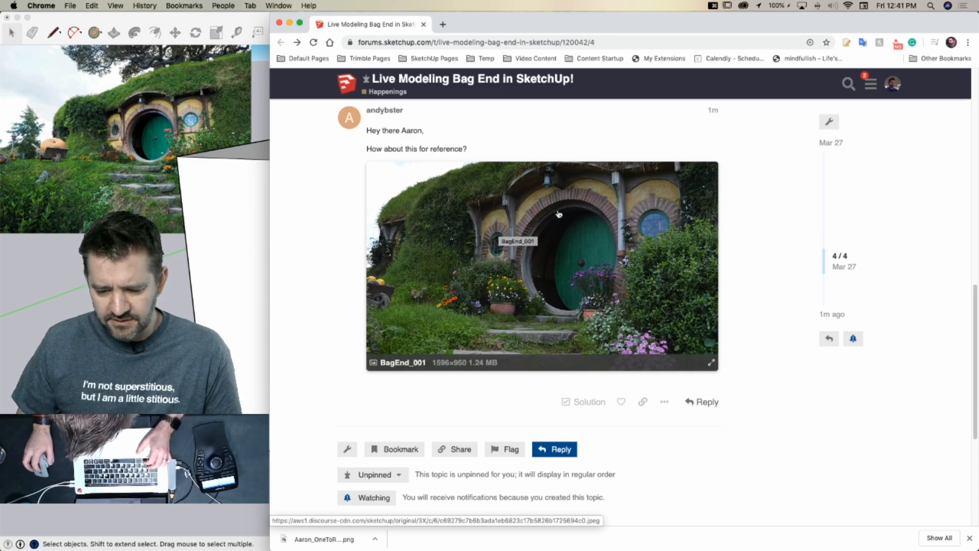
{"action": "left_click", "coordinate": [253, 27]}
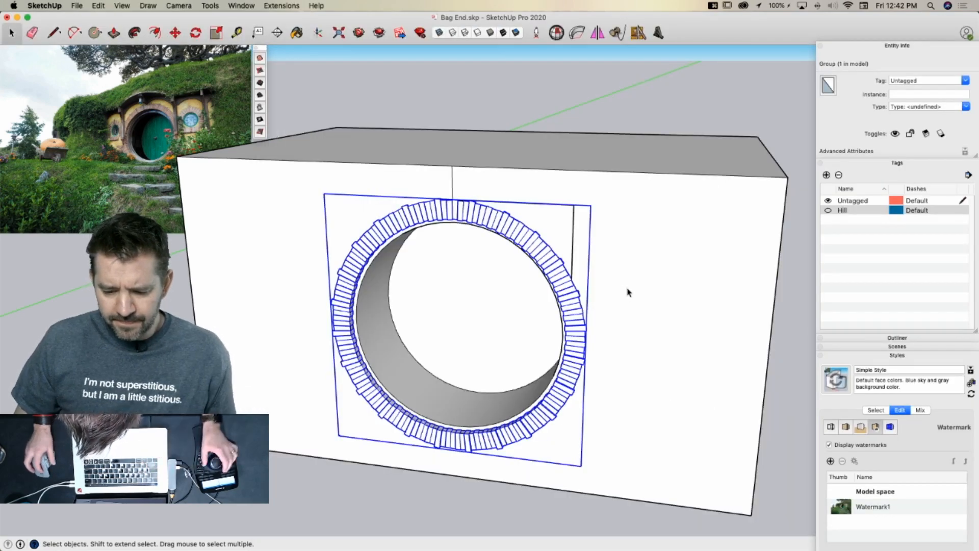
Assign the selected brick ring group to a new tag named Bricks and hide that tag
{"action": "scroll", "coordinate": [627, 291], "scroll_direction": "up", "scroll_amount": 3}
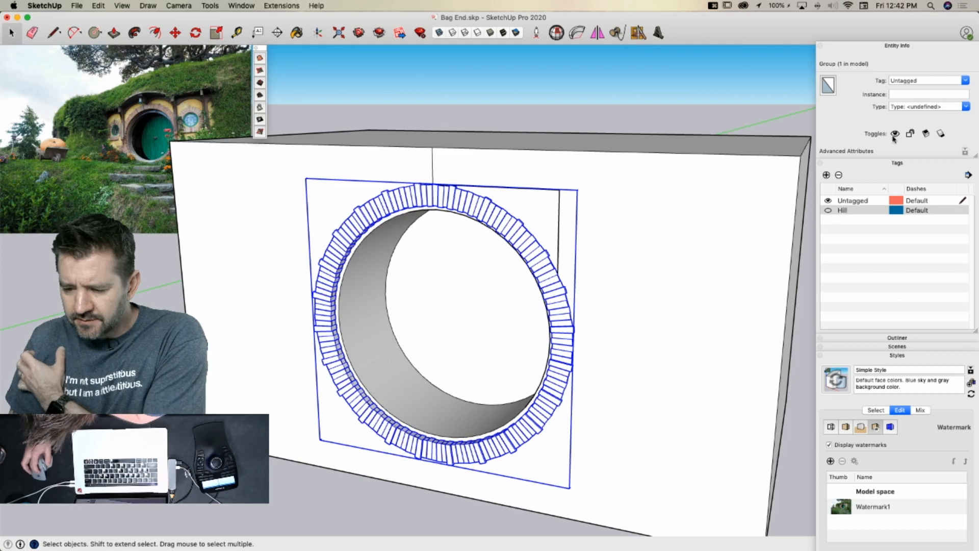
{"action": "left_click", "coordinate": [914, 80]}
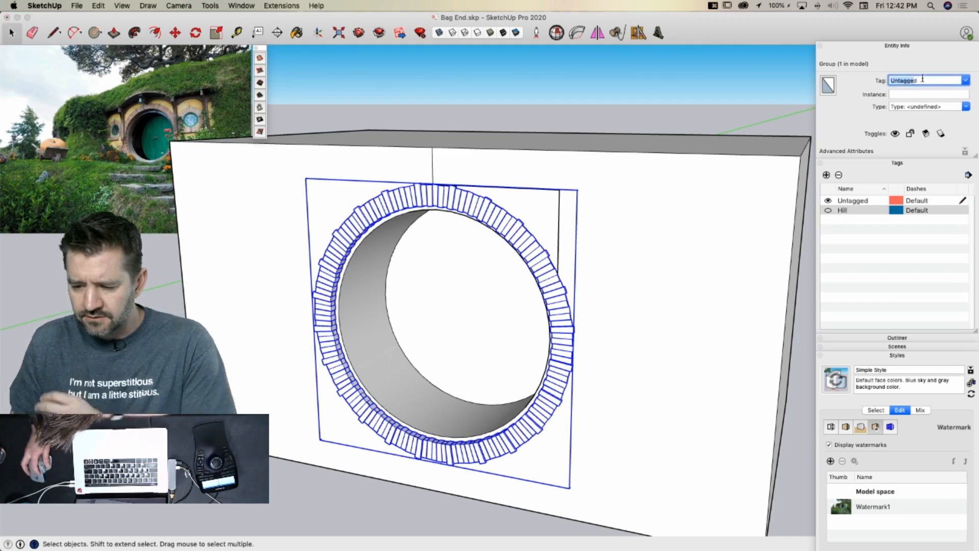
{"action": "type", "text": "Bricks"}
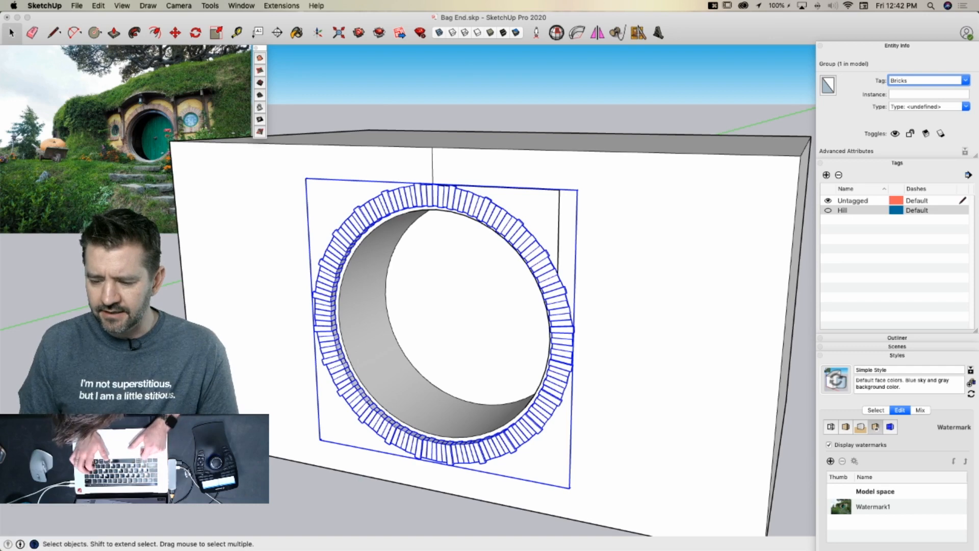
{"action": "key", "text": "Return"}
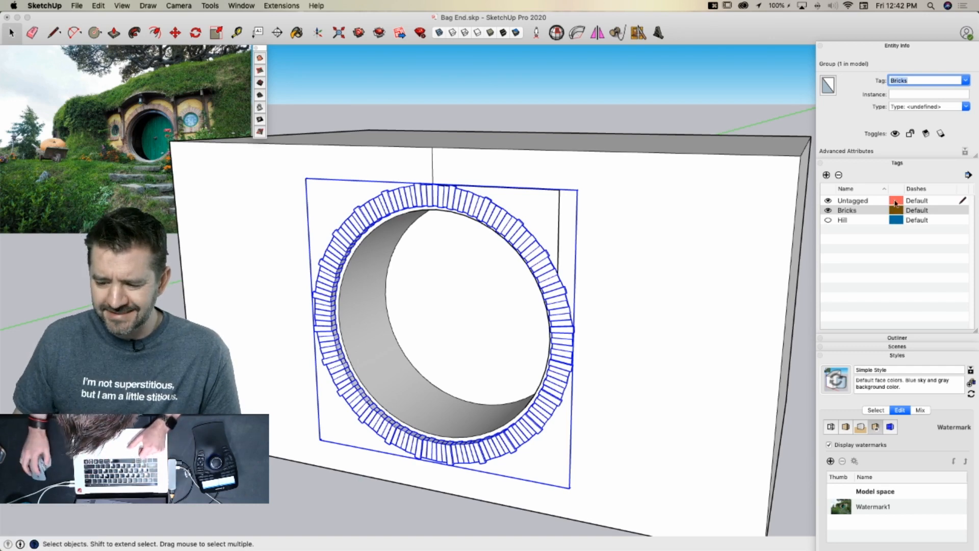
{"action": "left_click", "coordinate": [827, 210]}
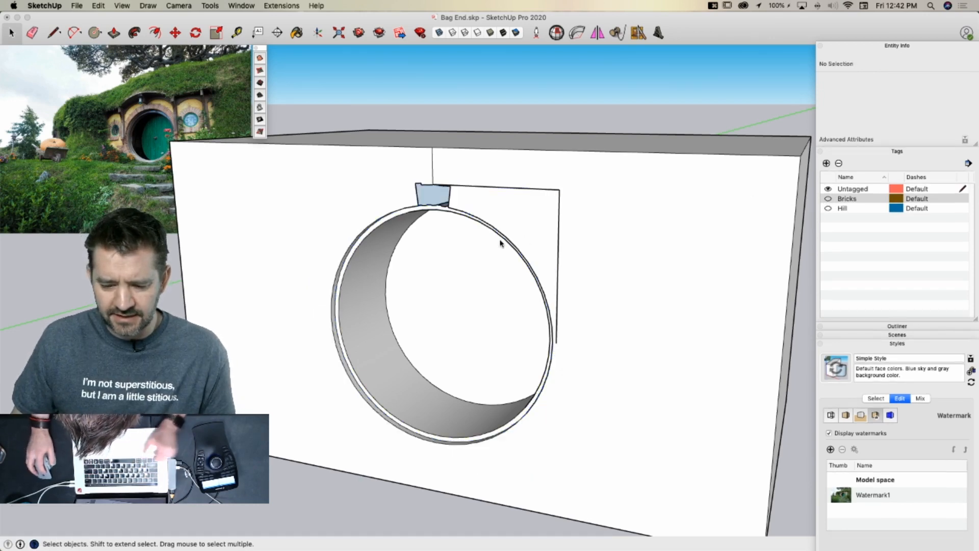
Draw two crossing lines from the ends of the broken outer rim to bridge the gap above the opening
{"action": "scroll", "coordinate": [457, 204], "scroll_direction": "up", "scroll_amount": 3}
{"action": "scroll", "coordinate": [457, 203], "scroll_direction": "up", "scroll_amount": 5}
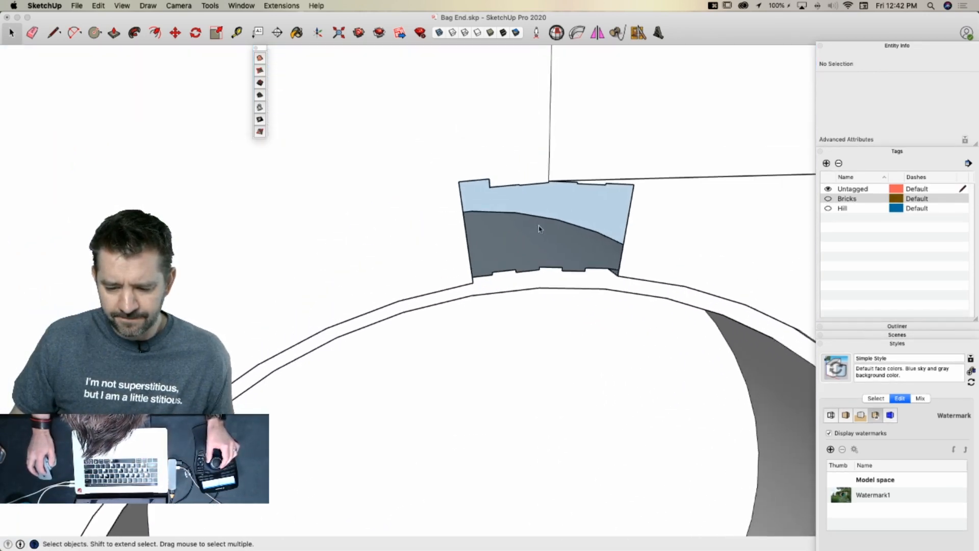
{"action": "key", "text": "l"}
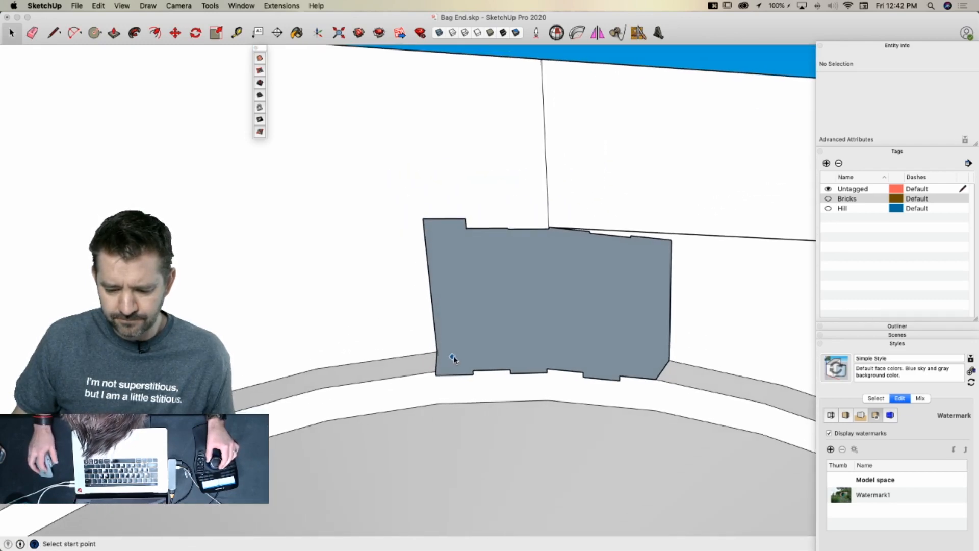
{"action": "key", "text": "space"}
{"action": "key", "text": "l"}
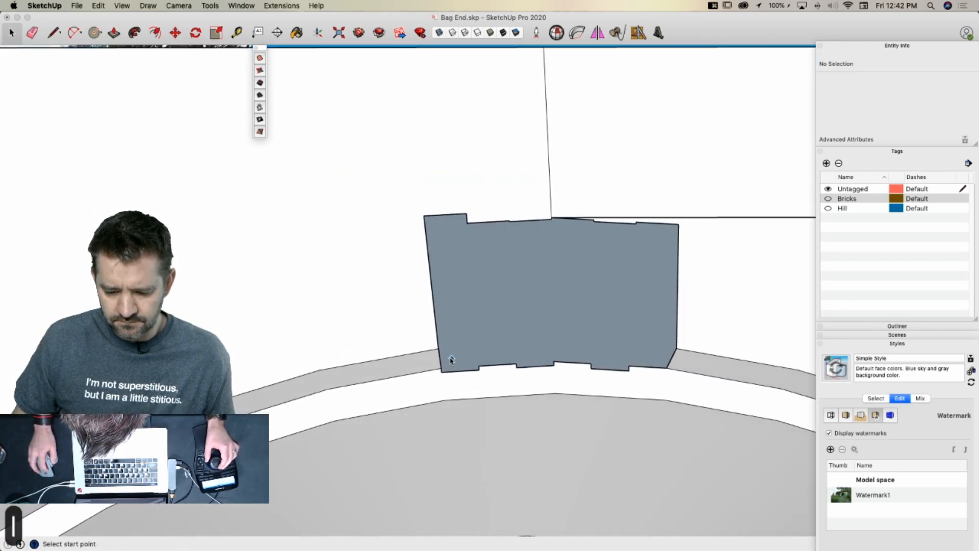
{"action": "left_click", "coordinate": [438, 348]}
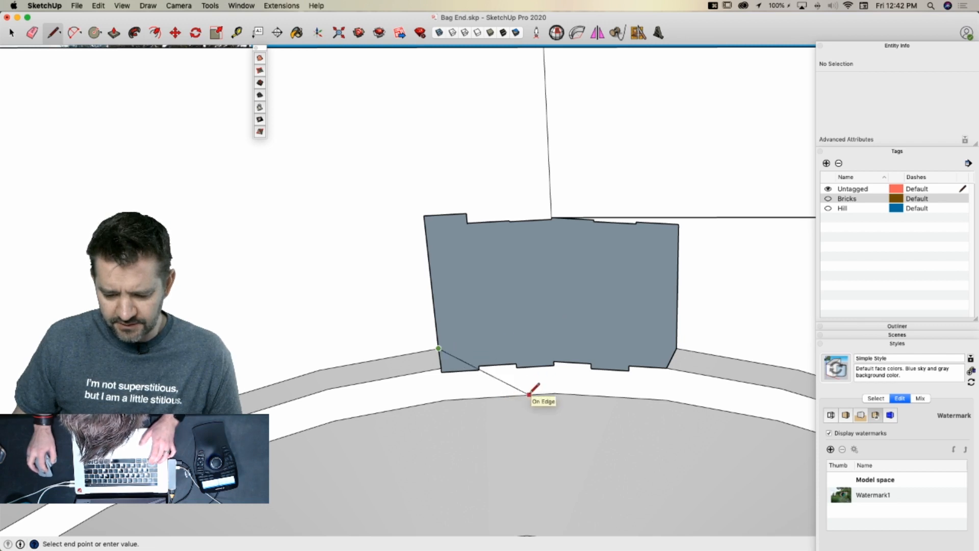
{"action": "left_click", "coordinate": [610, 338]}
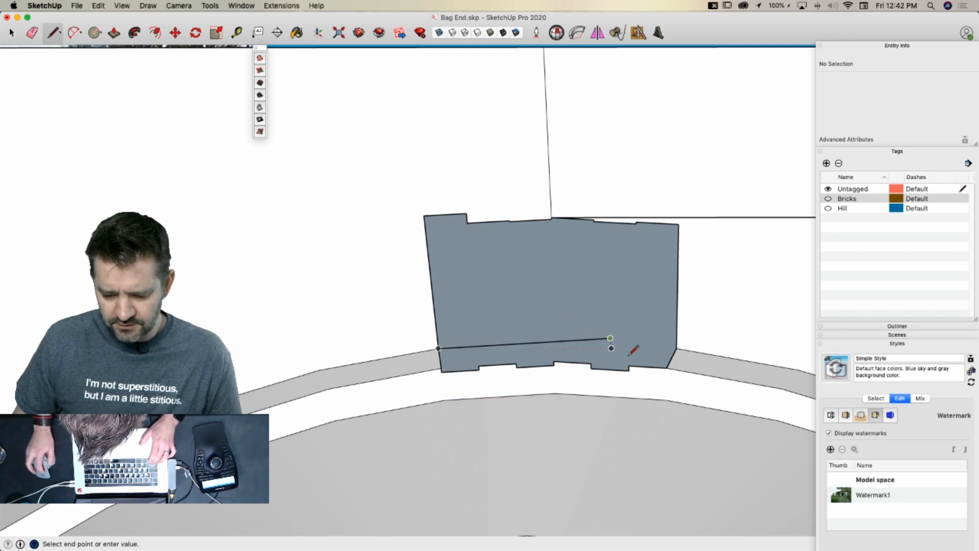
{"action": "key", "text": "Escape"}
{"action": "left_click", "coordinate": [676, 348]}
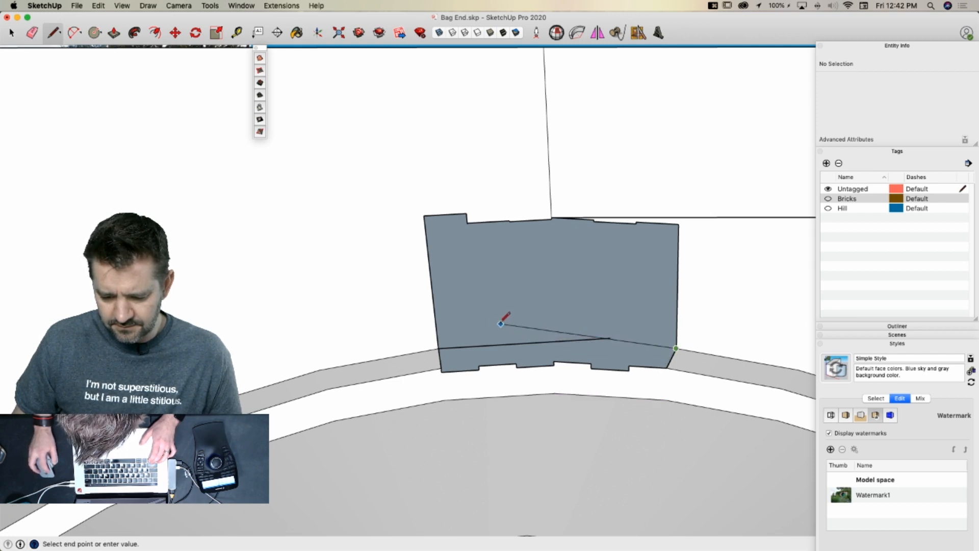
{"action": "left_click", "coordinate": [528, 337]}
{"action": "key", "text": "l"}
{"action": "key", "text": "space"}
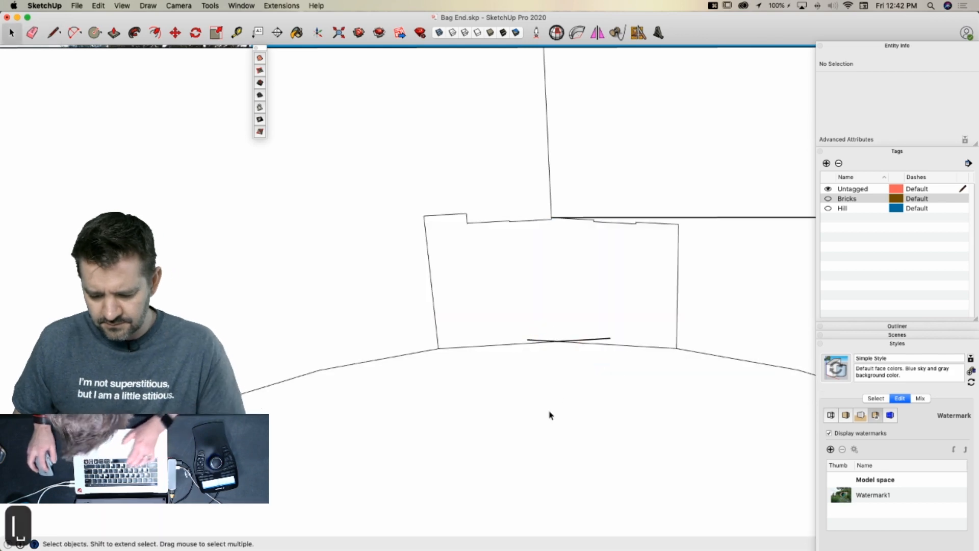
Delete the face covering the opening and erase the two line ends overhanging where the bridging lines cross
{"action": "left_click", "coordinate": [548, 413]}
{"action": "key", "text": "Delete"}
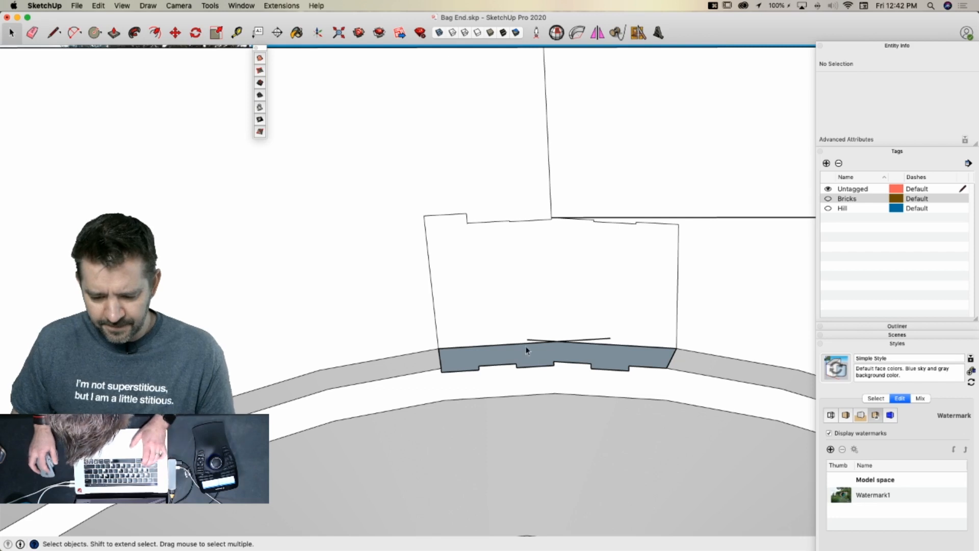
{"action": "key", "text": "e"}
{"action": "left_click", "coordinate": [540, 340]}
{"action": "left_click", "coordinate": [594, 339]}
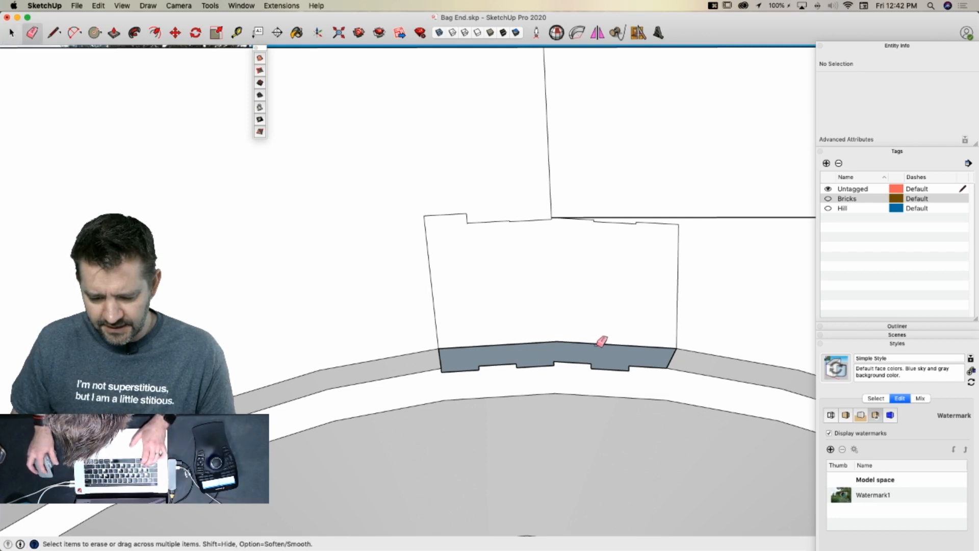
Copy the two bridging edges down from the outer rim to the gap's lower edge
{"action": "key", "text": "space"}
{"action": "left_click", "coordinate": [582, 343]}
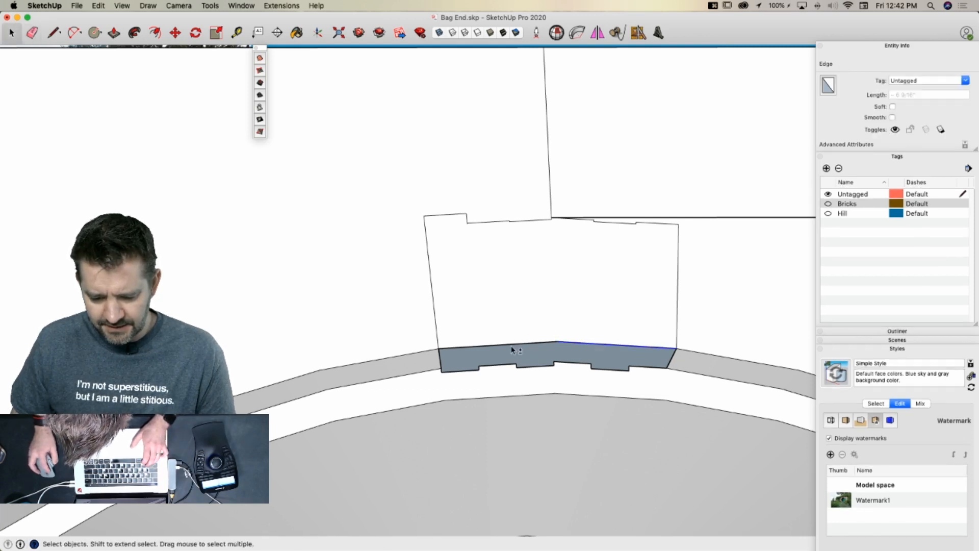
{"action": "key", "text": "m"}
{"action": "left_click", "coordinate": [439, 349]}
{"action": "key", "text": "alt"}
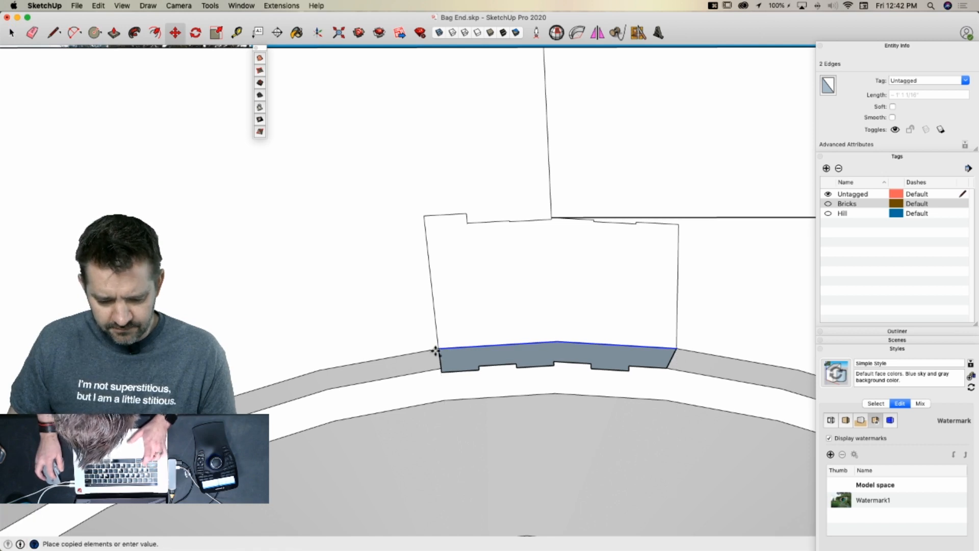
{"action": "left_click", "coordinate": [440, 369]}
Trace the copied lower edges and join their midpoint to the upper rim to fill the gap with faces
{"action": "key", "text": "l"}
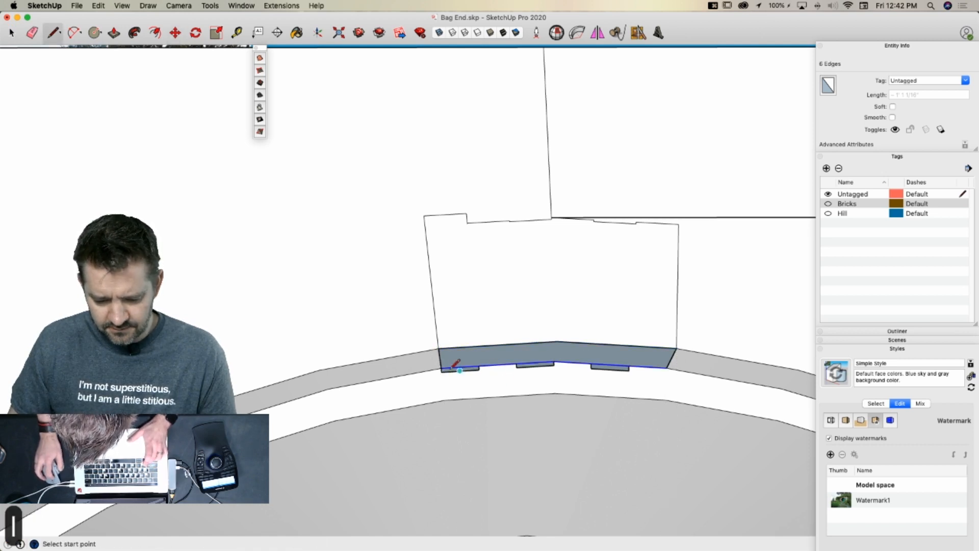
{"action": "left_click", "coordinate": [441, 368]}
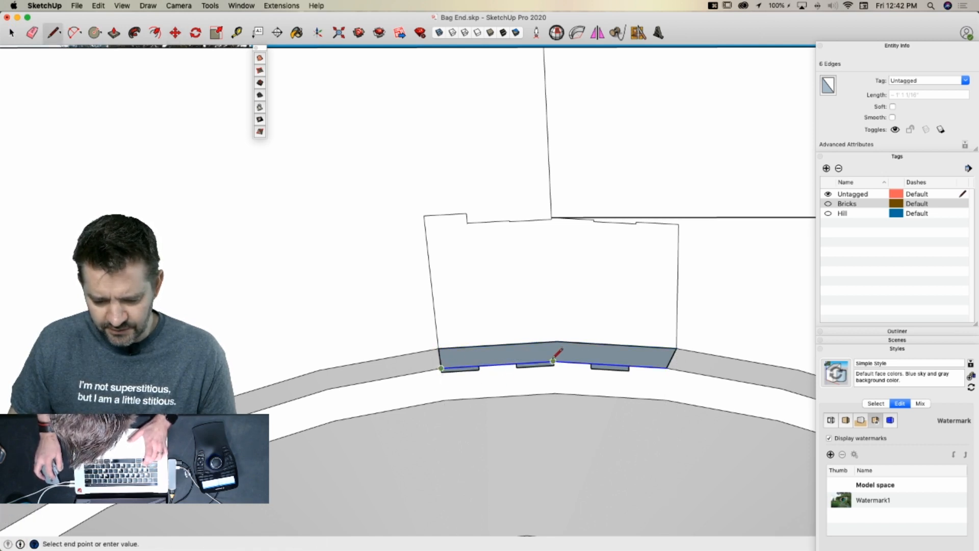
{"action": "left_click", "coordinate": [553, 360]}
{"action": "left_click", "coordinate": [553, 360]}
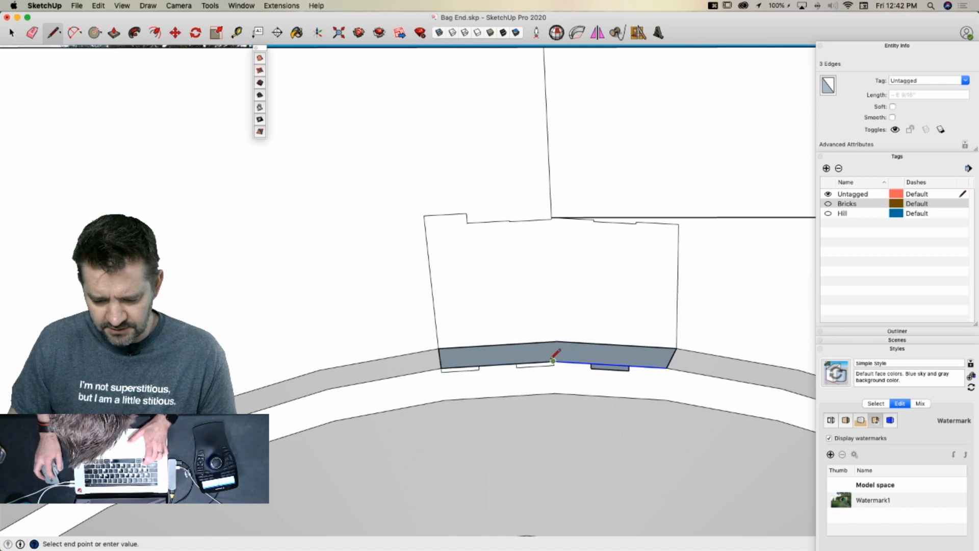
{"action": "left_click", "coordinate": [647, 366]}
{"action": "left_click", "coordinate": [553, 361]}
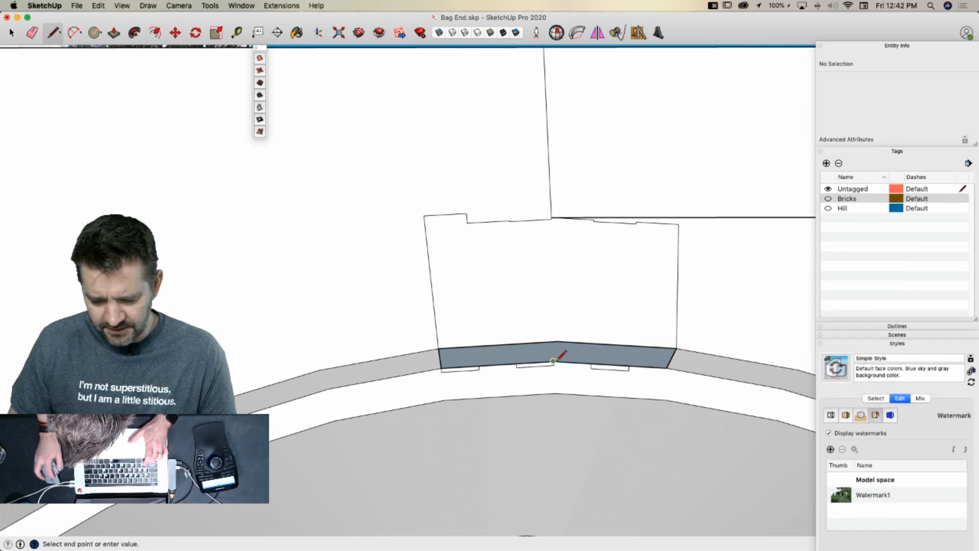
{"action": "left_click", "coordinate": [556, 339]}
Erase the leftmost notch below the rim and the leftover brick outline along the left and top of the gap
{"action": "key", "text": "e"}
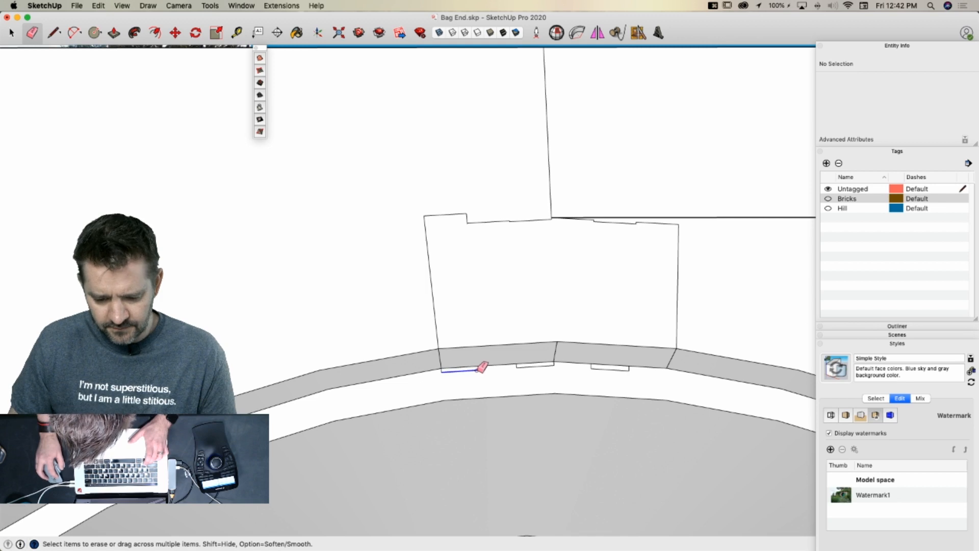
{"action": "left_click_drag", "start_coordinate": [480, 365], "coordinate": [442, 368]}
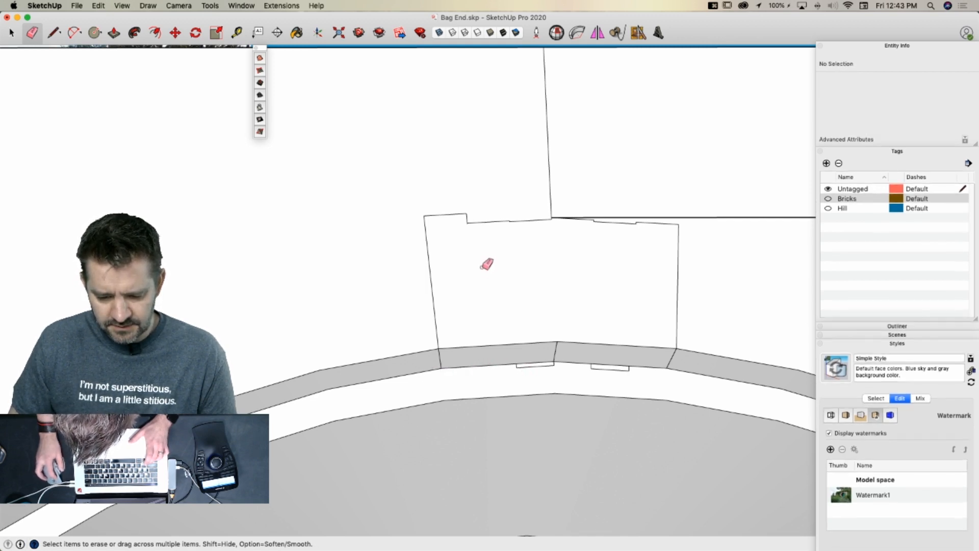
{"action": "mouse_move", "coordinate": [450, 221]}
{"action": "left_mouse_down"}
{"action": "mouse_move", "coordinate": [470, 216]}
{"action": "mouse_move", "coordinate": [434, 237]}
{"action": "left_mouse_up"}
{"action": "mouse_move", "coordinate": [509, 219]}
{"action": "left_mouse_down"}
{"action": "mouse_move", "coordinate": [531, 216]}
{"action": "mouse_move", "coordinate": [520, 218]}
{"action": "left_mouse_up"}
{"action": "scroll", "coordinate": [520, 218], "scroll_direction": "up", "scroll_amount": 5}
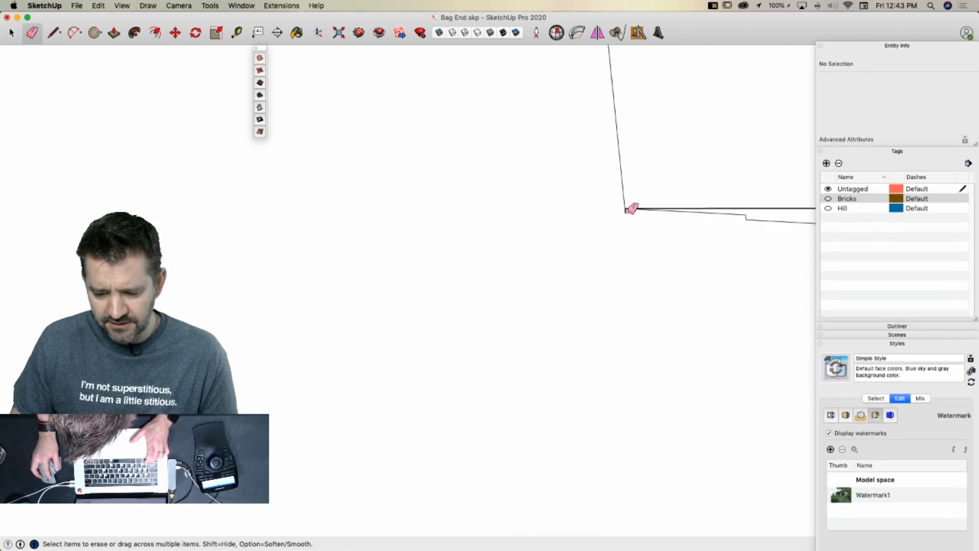
{"action": "mouse_move", "coordinate": [629, 207]}
{"action": "left_mouse_down"}
{"action": "mouse_move", "coordinate": [756, 219]}
{"action": "mouse_move", "coordinate": [743, 212]}
{"action": "mouse_move", "coordinate": [785, 235]}
{"action": "left_mouse_up"}
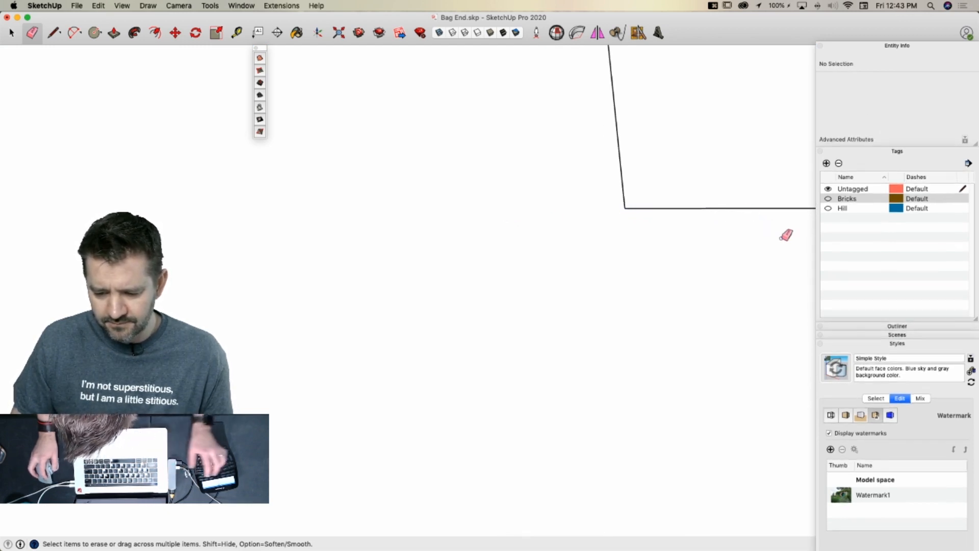
Erase the brick outline remaining above the rim's right half and the last two notches below the rim
{"action": "scroll", "coordinate": [739, 248], "scroll_direction": "down", "scroll_amount": 4}
{"action": "left_click_drag", "start_coordinate": [678, 224], "coordinate": [615, 226]}
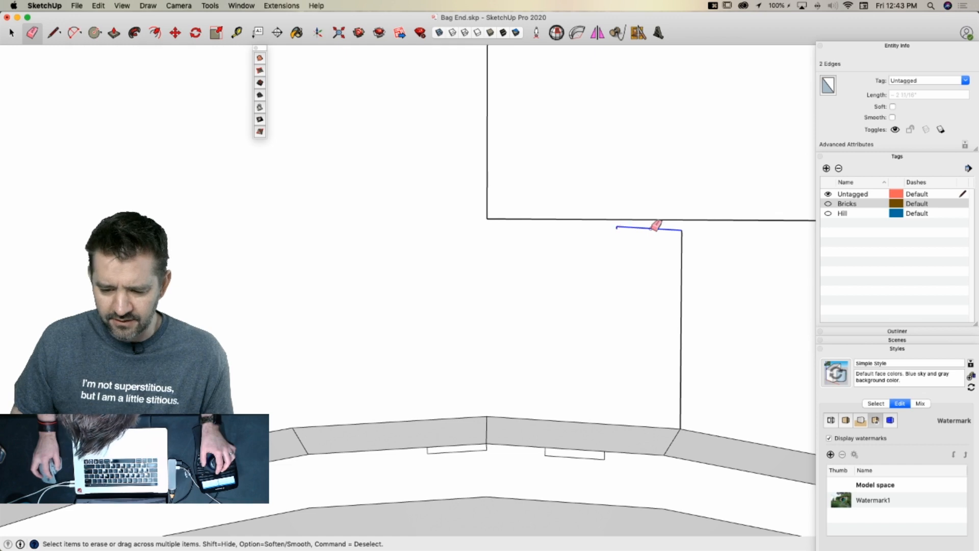
{"action": "left_click_drag", "start_coordinate": [681, 233], "coordinate": [686, 233]}
{"action": "middle_click_drag", "start_coordinate": [683, 325], "coordinate": [634, 454]}
{"action": "left_click_drag", "start_coordinate": [605, 434], "coordinate": [613, 429]}
{"action": "left_click_drag", "start_coordinate": [502, 425], "coordinate": [433, 423]}
{"action": "left_click", "coordinate": [547, 424]}
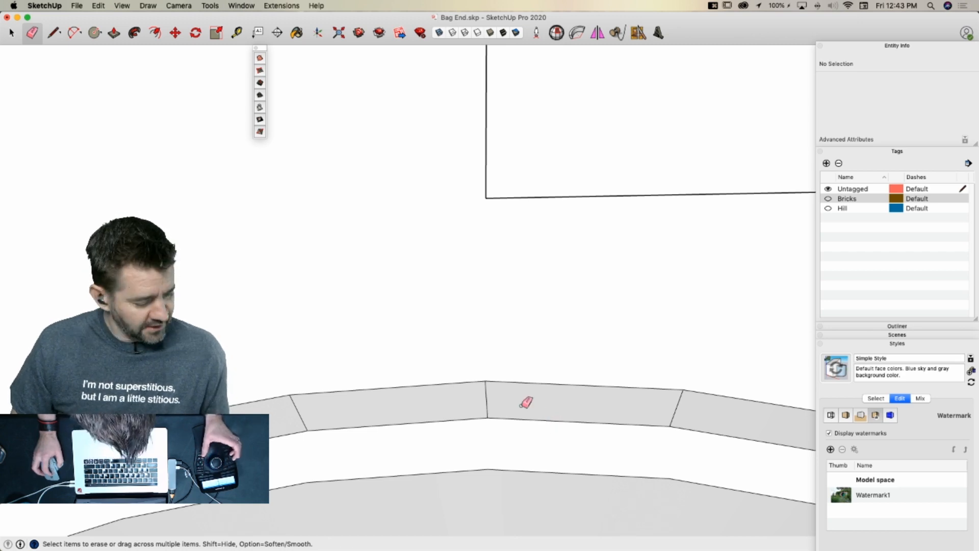
Erase the three dividing lines across the repaired rim so its faces form one continuous band
{"action": "left_click", "coordinate": [301, 411]}
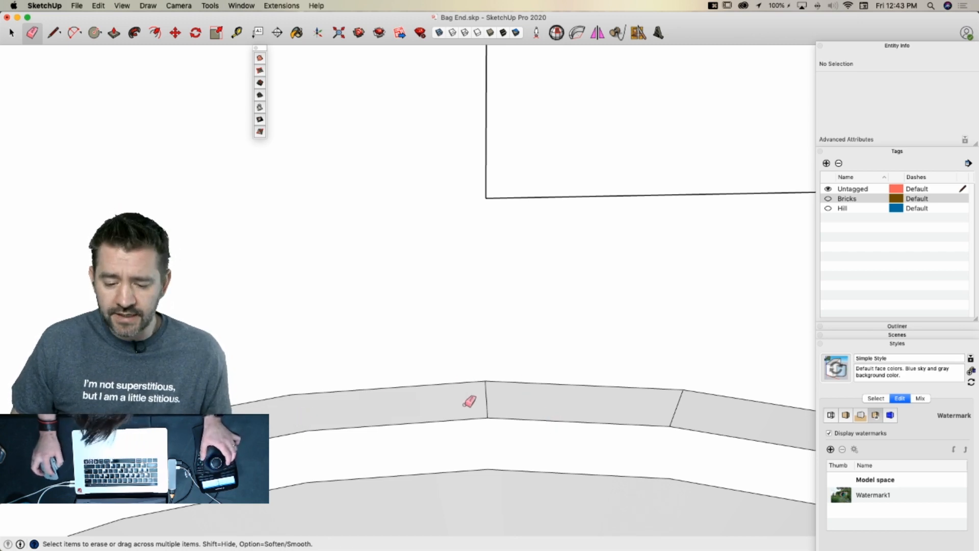
{"action": "left_click", "coordinate": [486, 403]}
{"action": "left_click", "coordinate": [677, 410]}
{"action": "scroll", "coordinate": [675, 398], "scroll_direction": "down", "scroll_amount": 5}
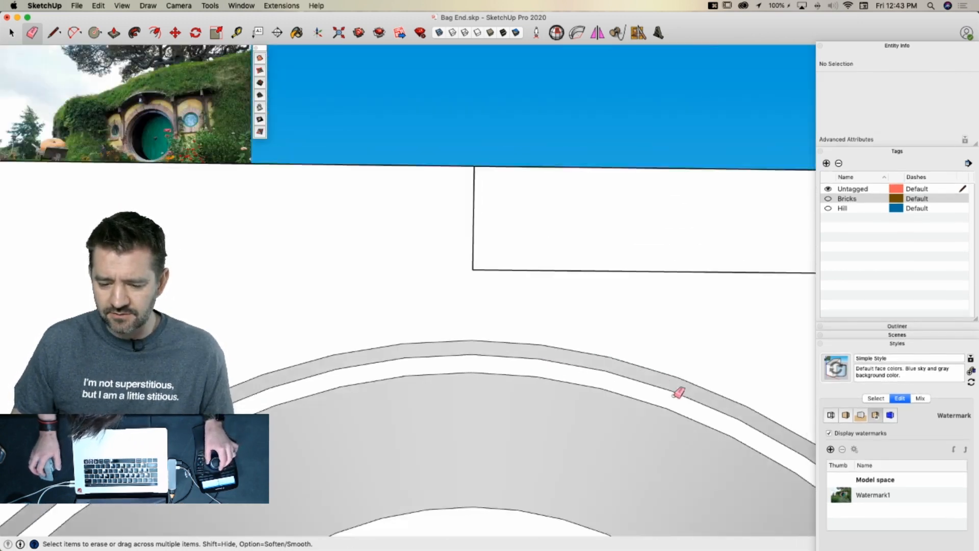
{"action": "scroll", "coordinate": [677, 394], "scroll_direction": "down", "scroll_amount": 5}
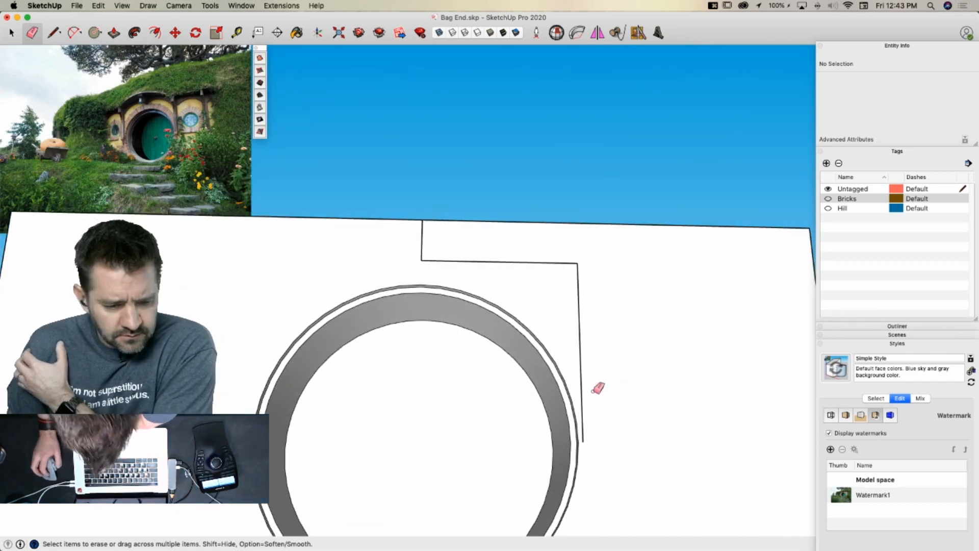
Draw the short lower edge and the outer vertical edge of the narrow post beside the round door, up to beam height
{"action": "key", "text": "l"}
{"action": "left_click", "coordinate": [583, 442]}
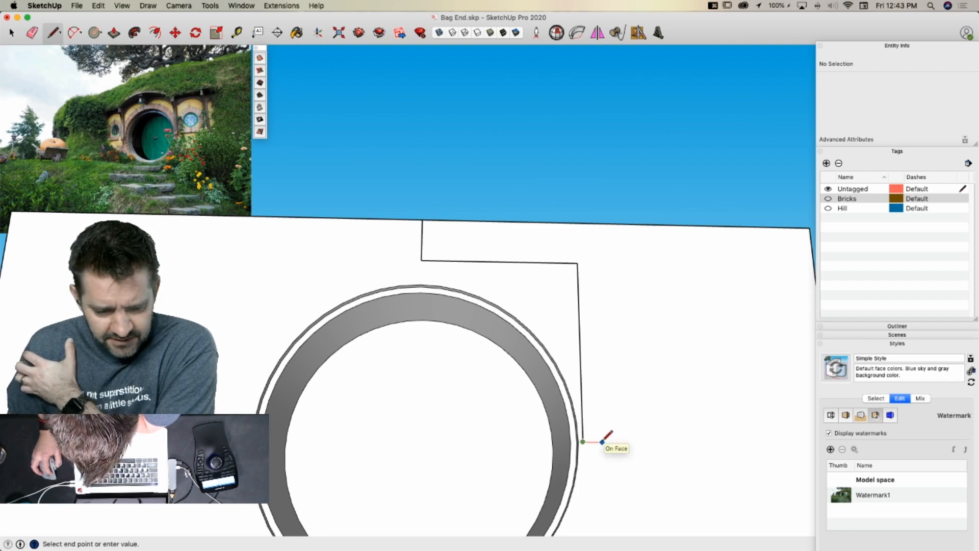
{"action": "left_click", "coordinate": [602, 442]}
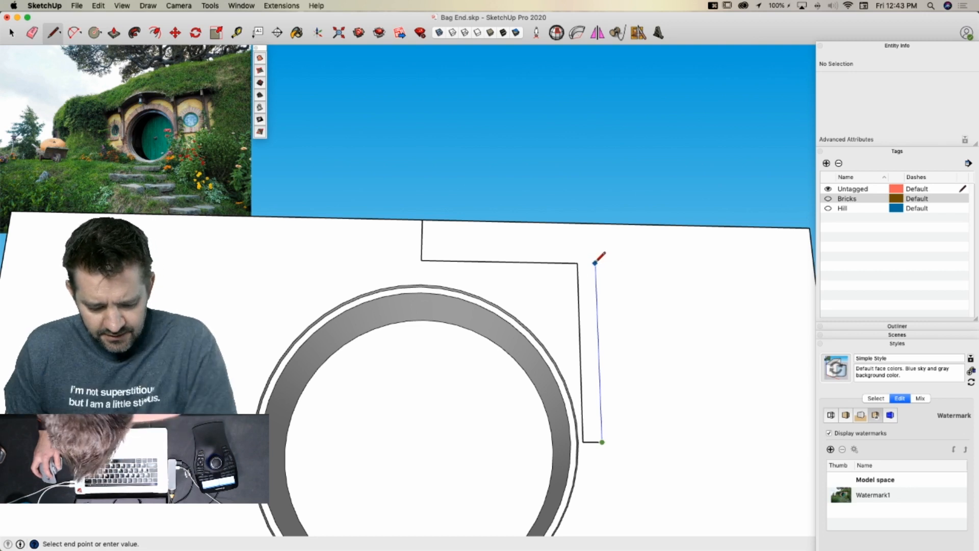
{"action": "left_click", "coordinate": [595, 263]}
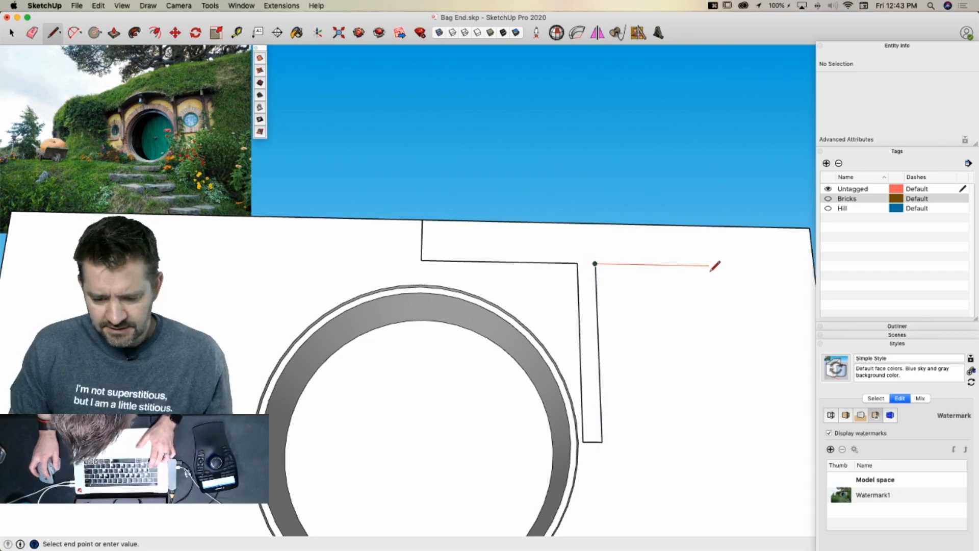
{"action": "key", "text": "space"}
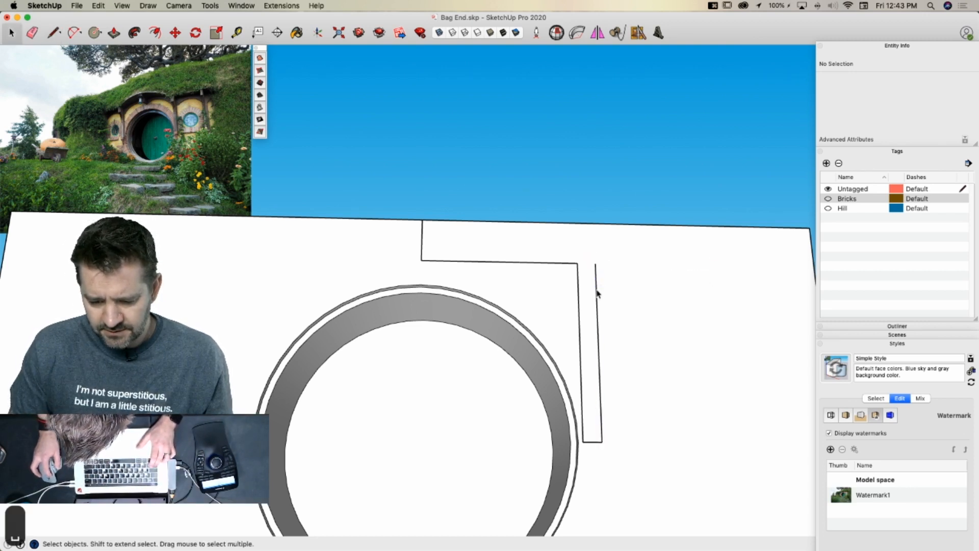
Draw a horizontal line outward from the top of the post's outer edge across the facade to continue the beam's underside
{"action": "key", "text": "l"}
{"action": "left_click", "coordinate": [595, 263]}
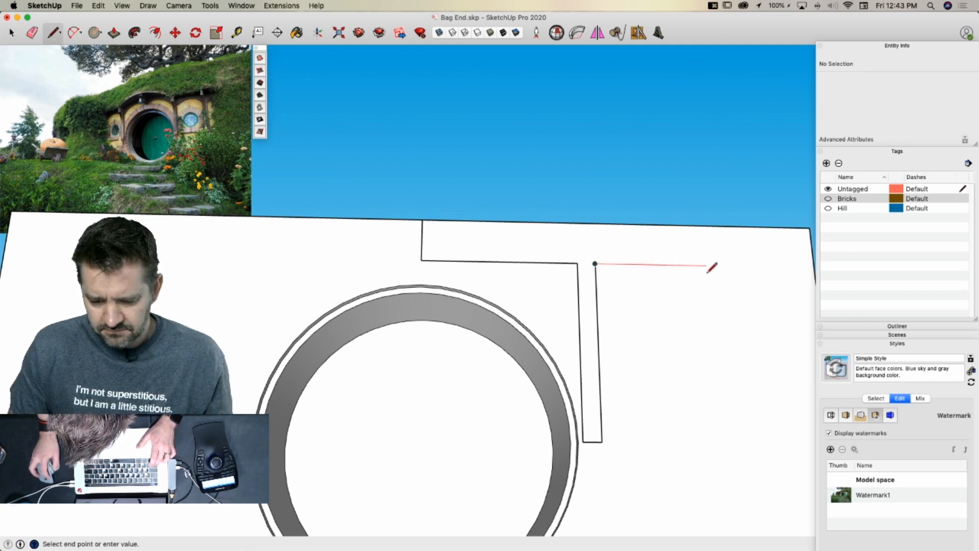
{"action": "left_click", "coordinate": [728, 265]}
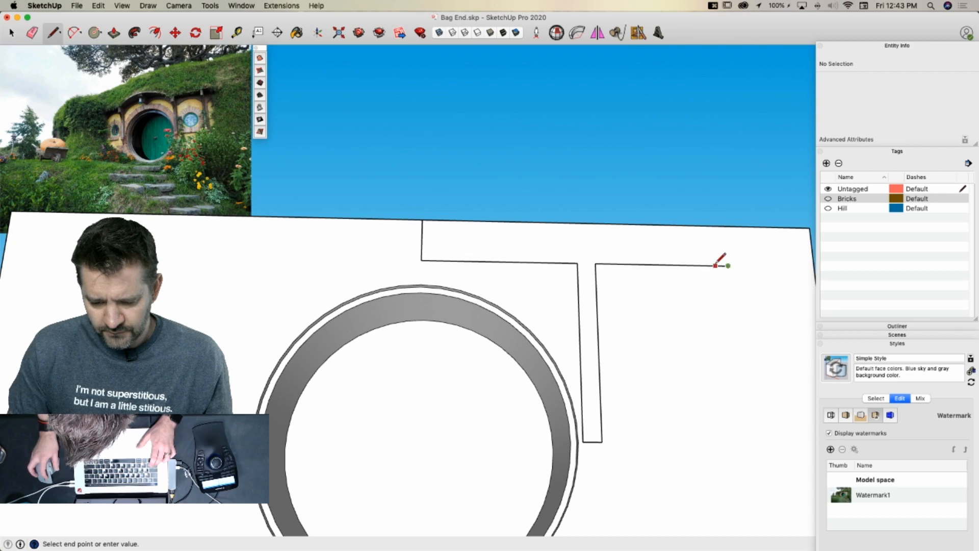
{"action": "key", "text": "space"}
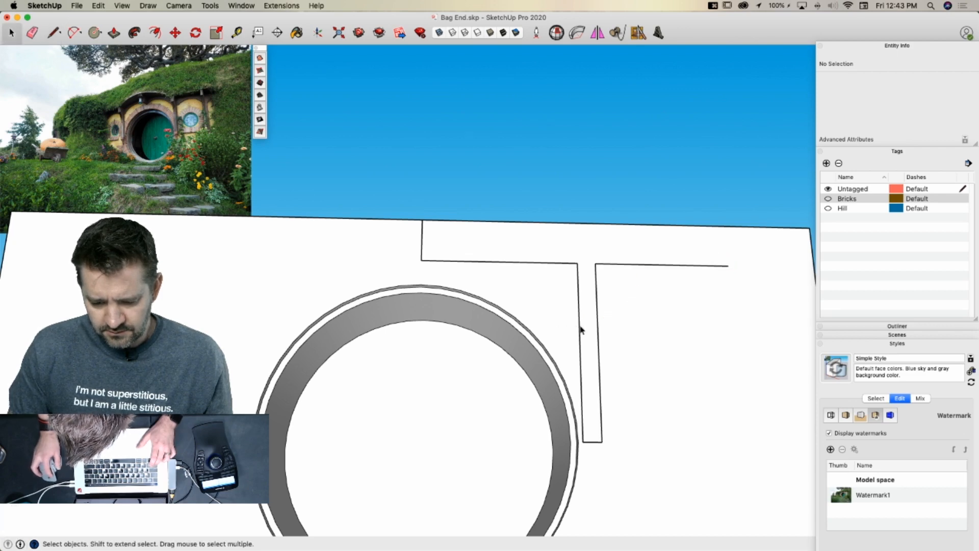
Select the edges of the narrow post outline beside the round door, starting with its inner vertical and lower edges
{"action": "left_click", "coordinate": [579, 329]}
{"action": "left_click", "coordinate": [597, 449], "text": "shift"}
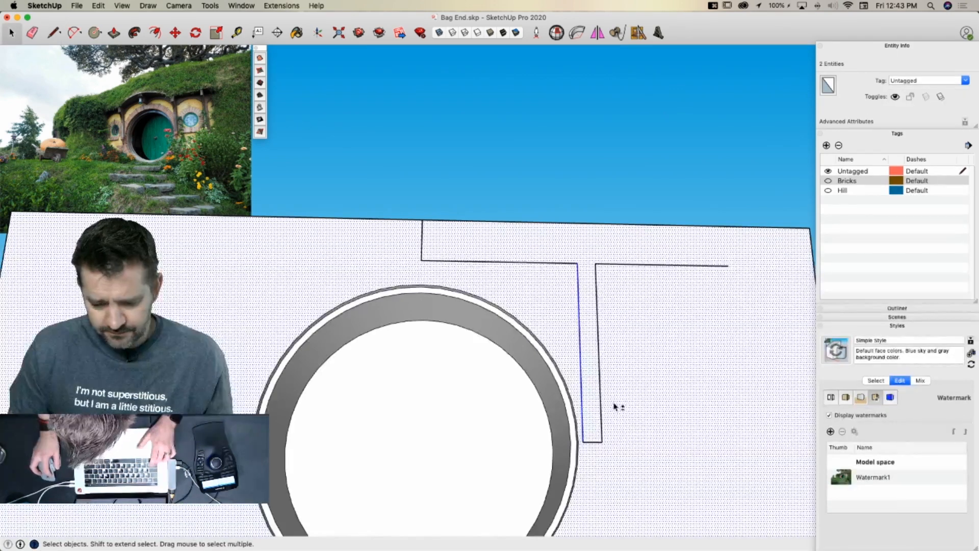
Copy the narrow post outline's three edges to the free end of the horizontal line and align its corner with that endpoint
{"action": "left_click", "coordinate": [622, 448], "text": "shift"}
{"action": "key", "text": "m"}
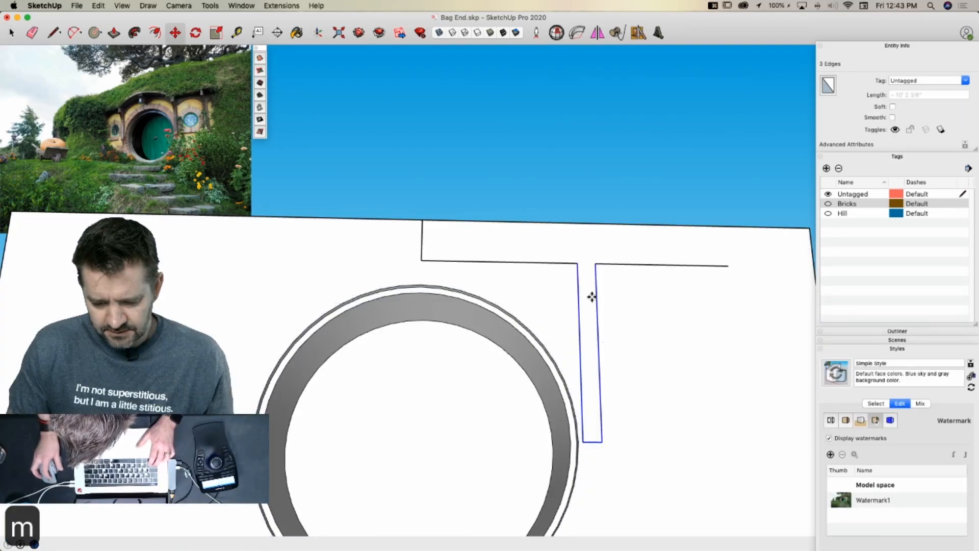
{"action": "left_click", "coordinate": [576, 265]}
{"action": "key", "text": "alt"}
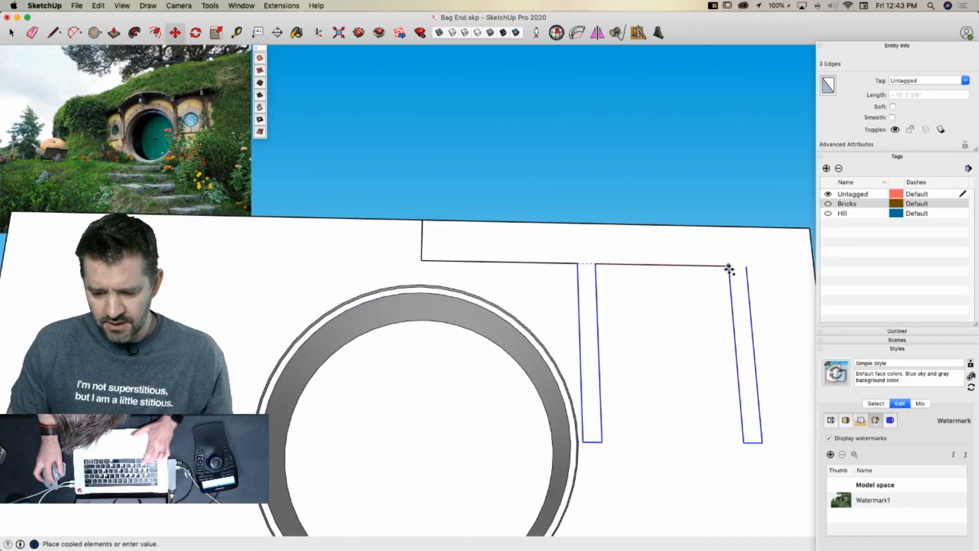
{"action": "left_click", "coordinate": [729, 264]}
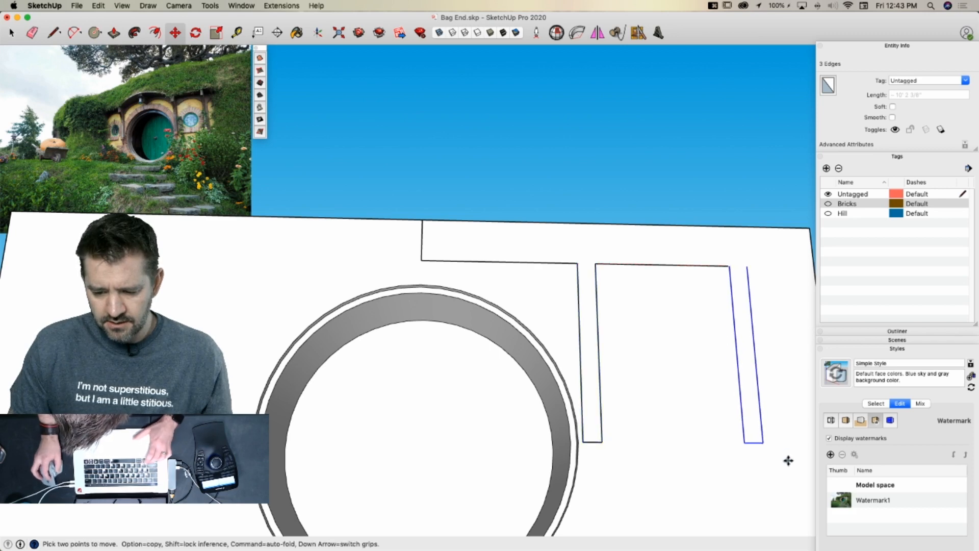
{"action": "scroll", "coordinate": [704, 245], "scroll_direction": "up", "scroll_amount": 4}
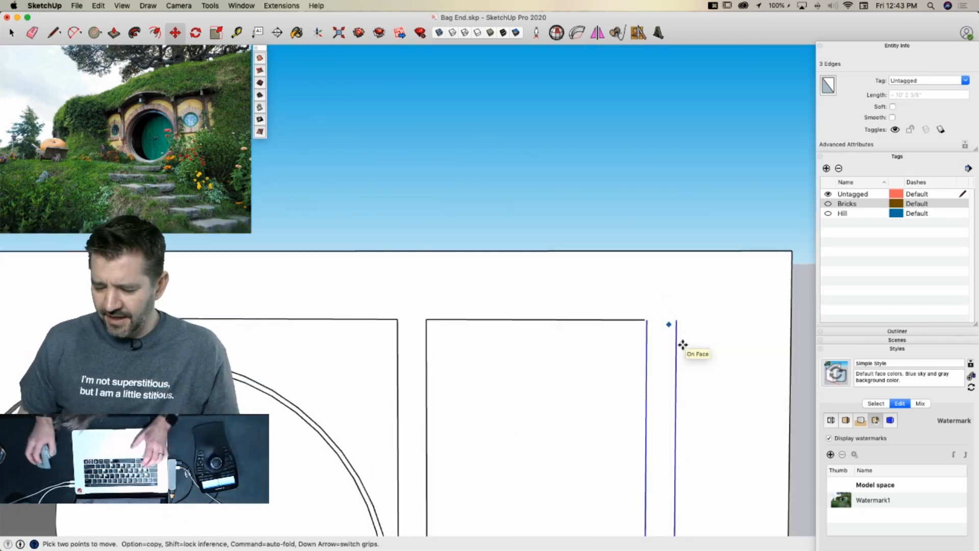
{"action": "left_click", "coordinate": [647, 322]}
{"action": "left_click", "coordinate": [644, 321]}
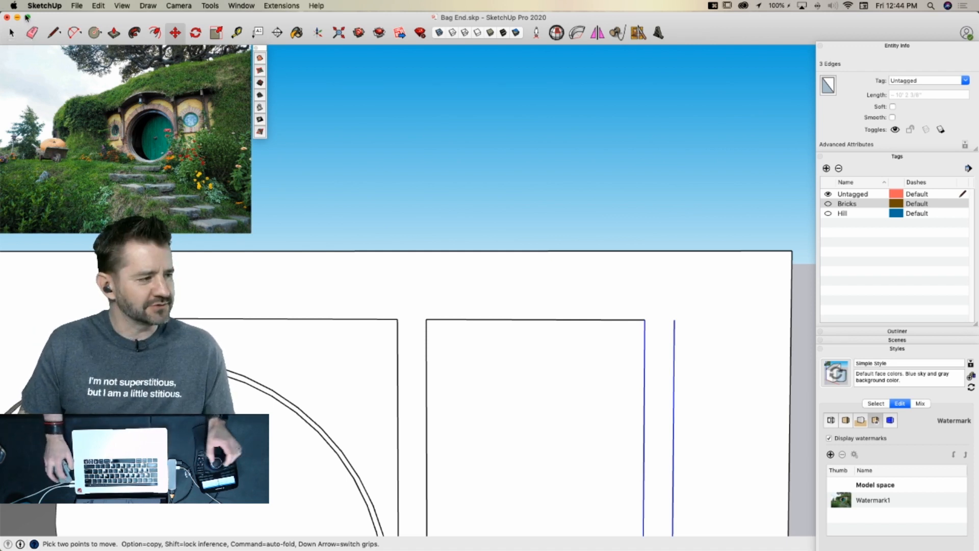
Draw a horizontal line from the copied post's outer upper corner to the right edge of the wall face
{"action": "scroll", "coordinate": [714, 291], "scroll_direction": "down", "scroll_amount": 5}
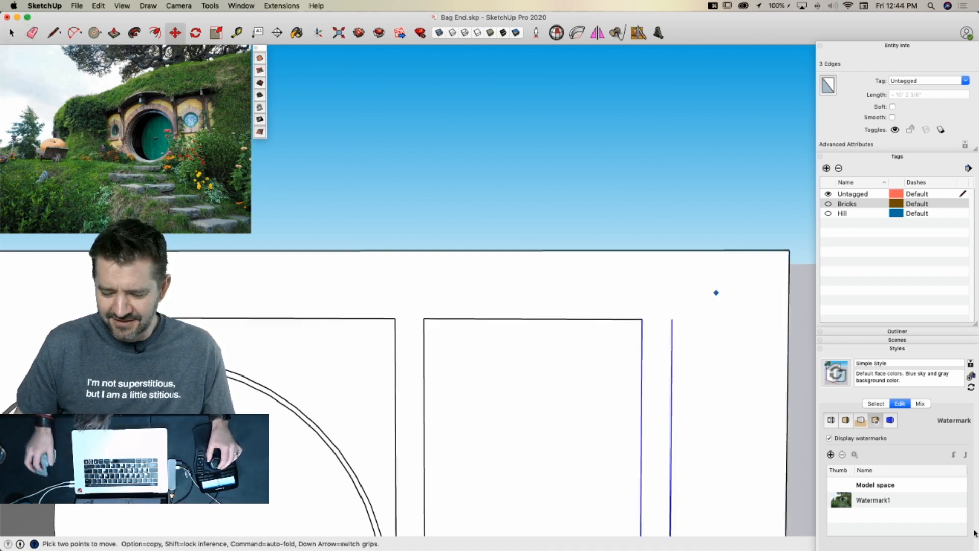
{"action": "key", "text": "l"}
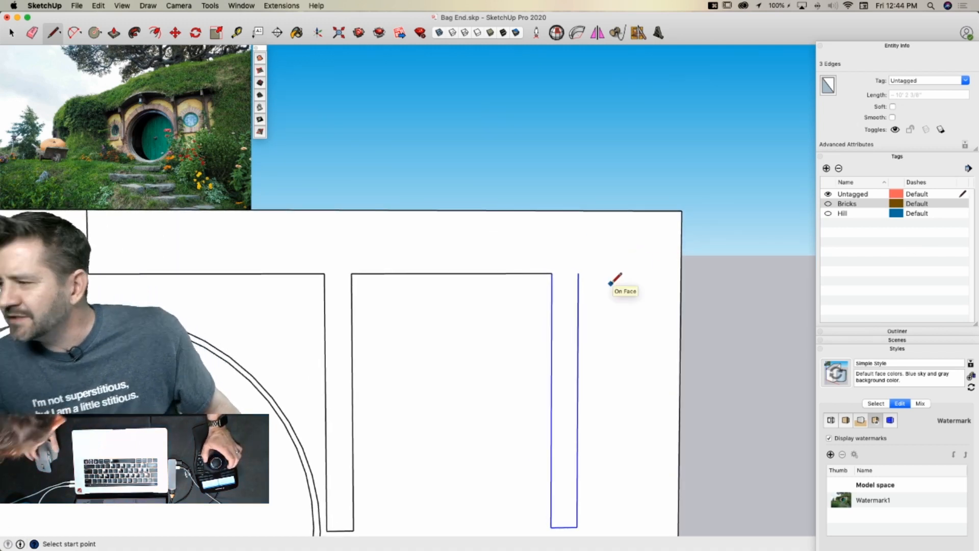
{"action": "key", "text": "space"}
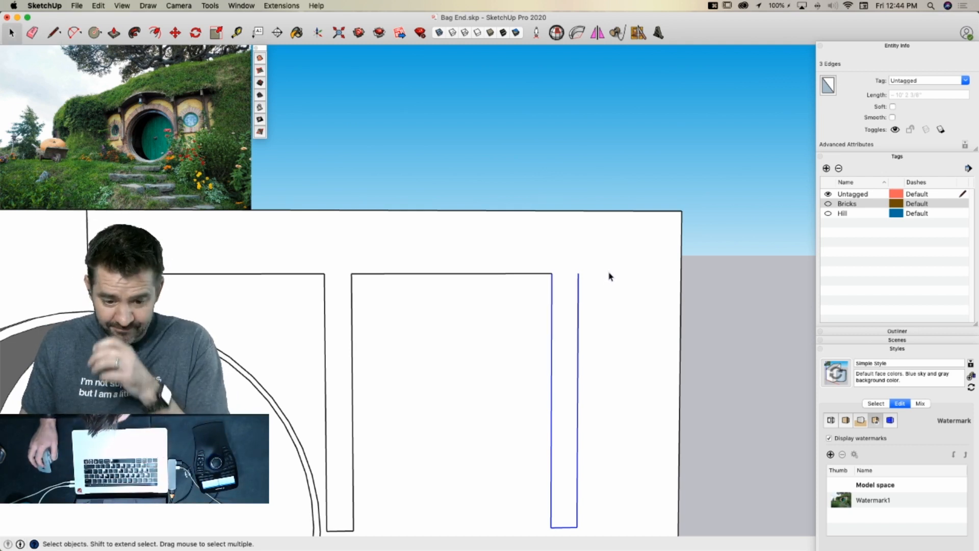
{"action": "scroll", "coordinate": [607, 277], "scroll_direction": "down", "scroll_amount": 2}
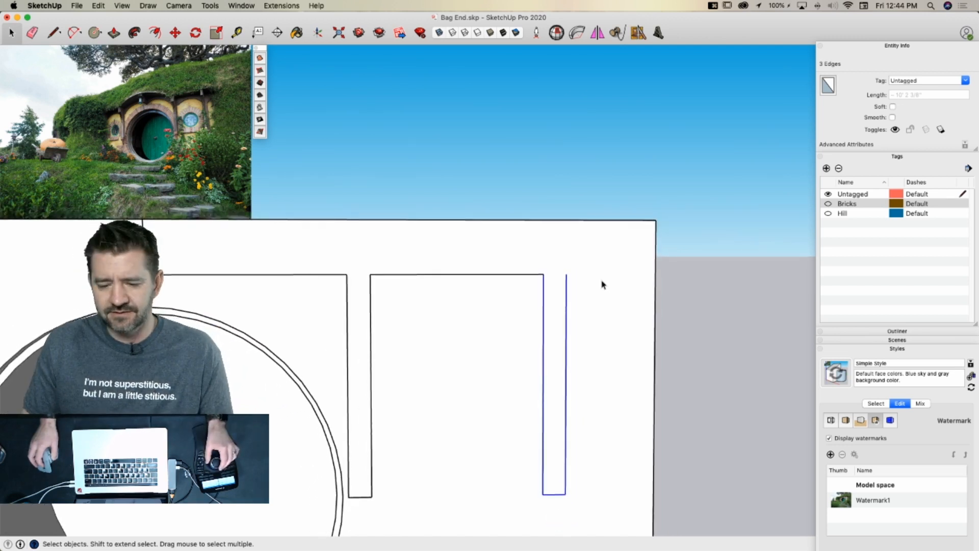
{"action": "key", "text": "l"}
{"action": "left_click", "coordinate": [566, 275]}
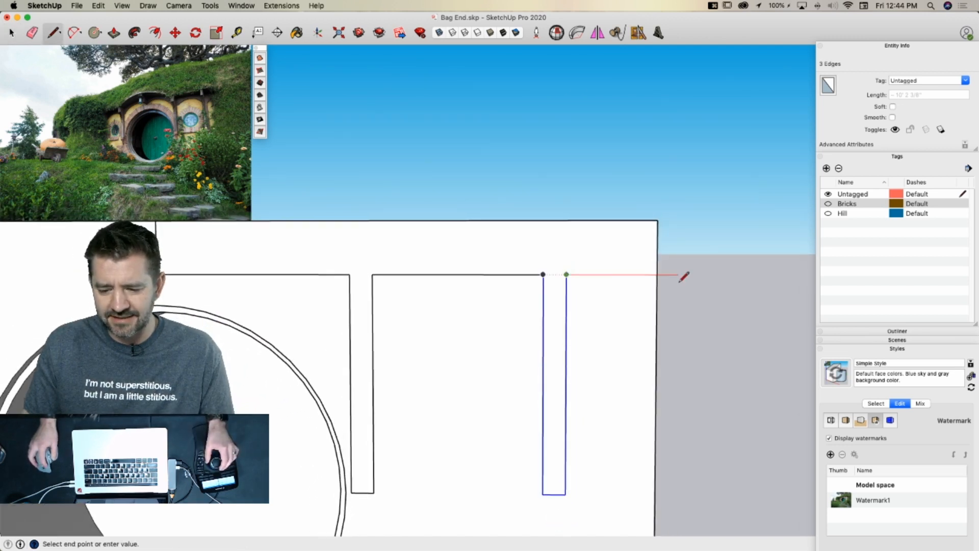
{"action": "key", "text": "Escape"}
{"action": "scroll", "coordinate": [546, 273], "scroll_direction": "down", "scroll_amount": 2}
{"action": "key", "text": "space"}
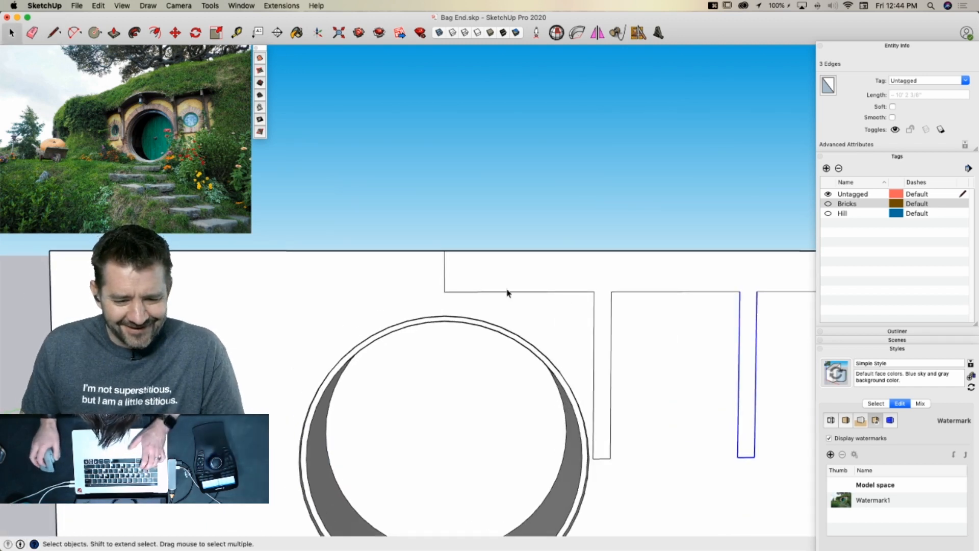
Draw an upward-bulging arc from the lower end of the short centre line to the first post's near side, just below its corner
{"action": "scroll", "coordinate": [574, 297], "scroll_direction": "up", "scroll_amount": 2}
{"action": "key", "text": "a"}
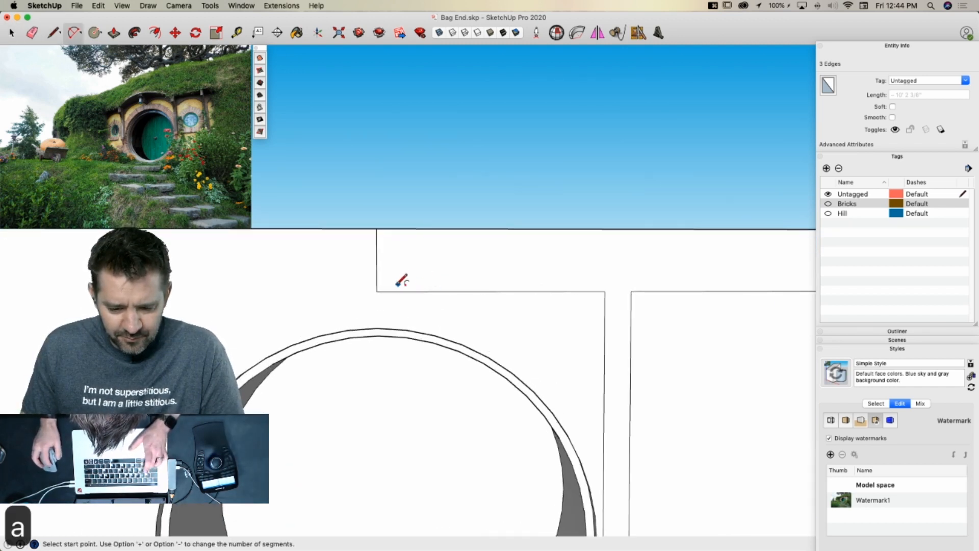
{"action": "left_click", "coordinate": [377, 291]}
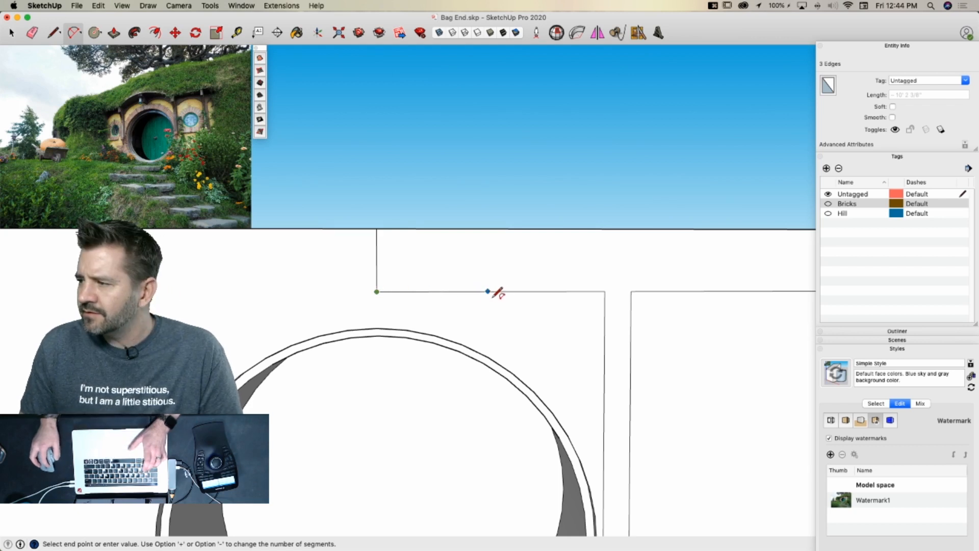
{"action": "left_click", "coordinate": [604, 317]}
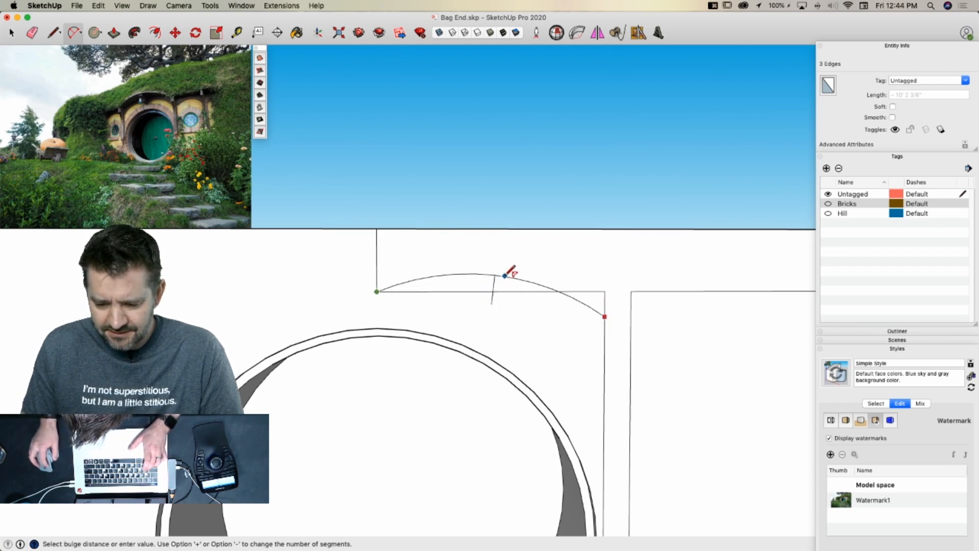
{"action": "left_click", "coordinate": [510, 273]}
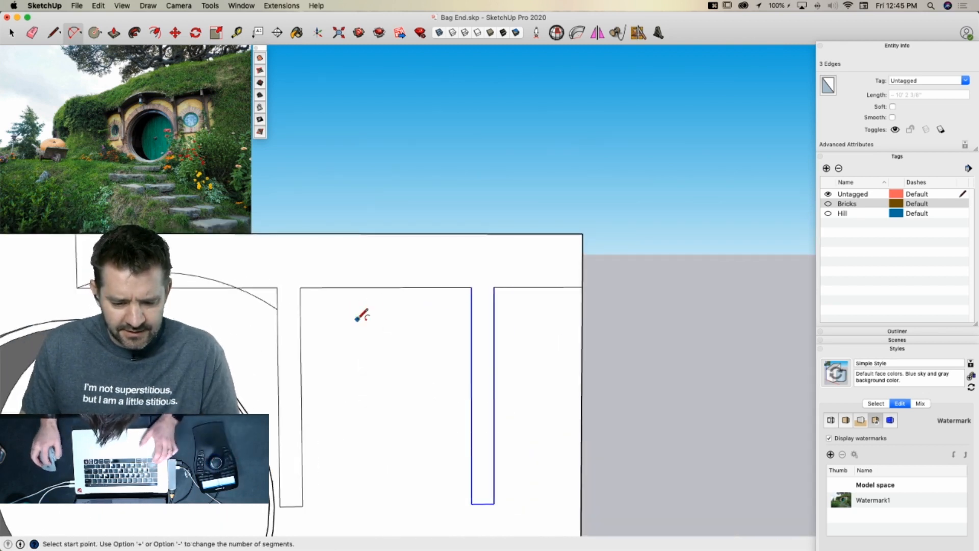
Draw an upward-bulging arc between the facing sides of the two posts, level with the end of the first arc
{"action": "left_click", "coordinate": [301, 308]}
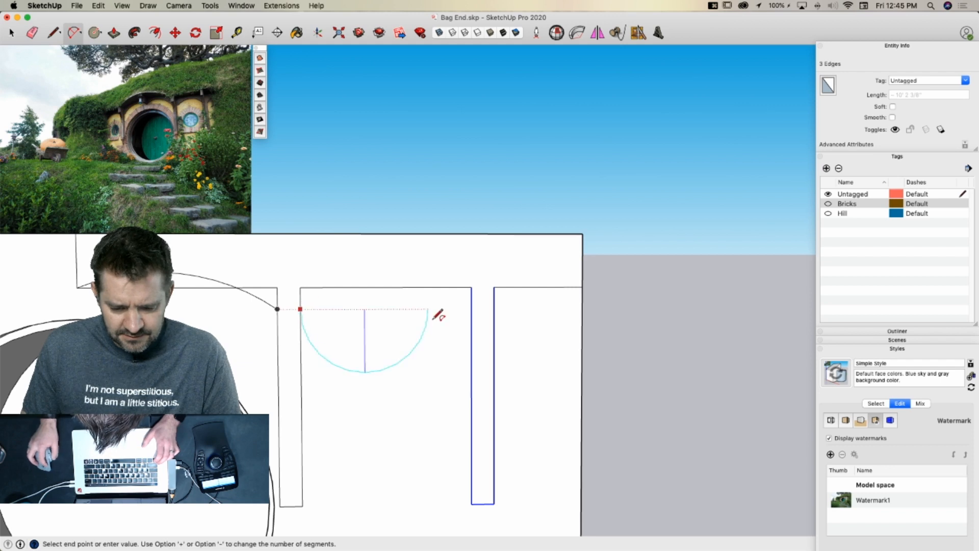
{"action": "left_click", "coordinate": [471, 309]}
{"action": "left_click", "coordinate": [386, 277]}
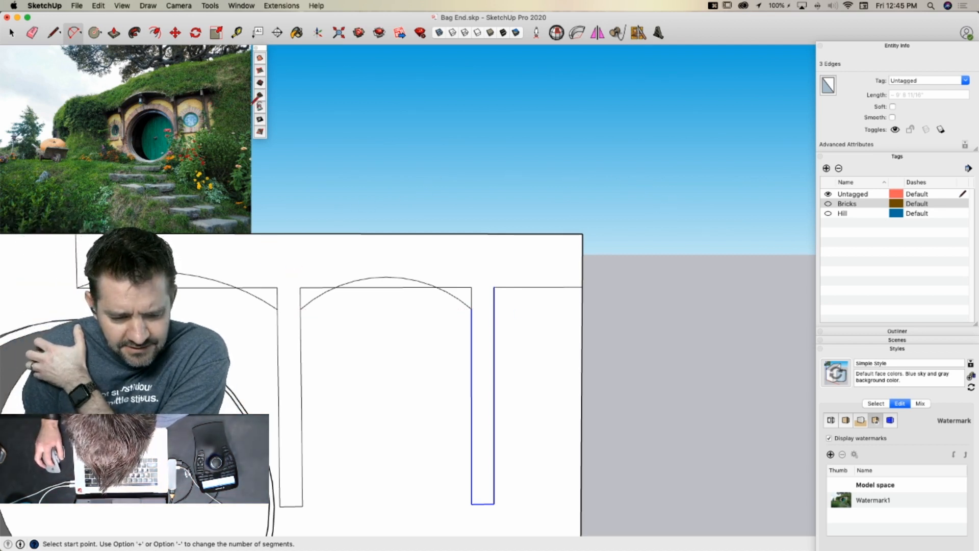
Copy the arc between the posts to the outer side of the second post, starting at the same height
{"action": "key", "text": "space"}
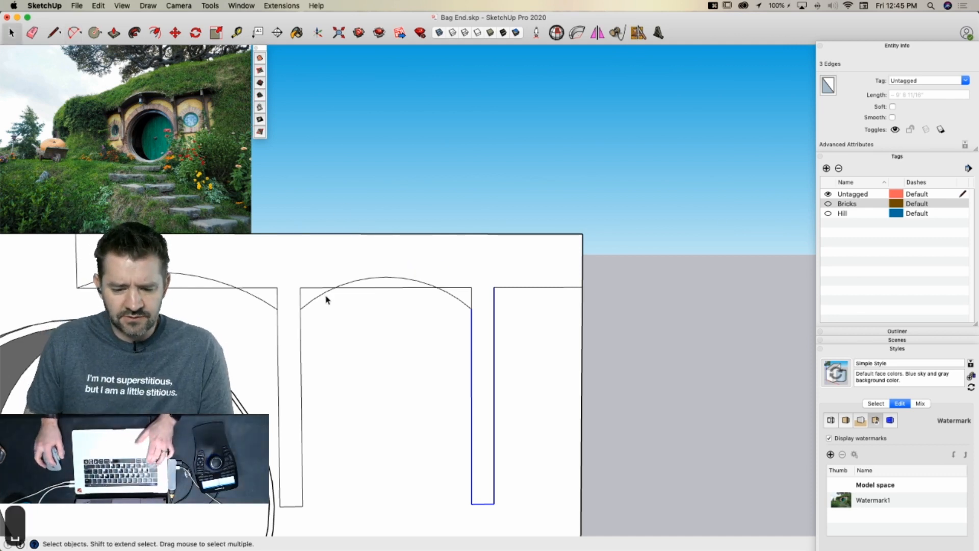
{"action": "left_click", "coordinate": [327, 293]}
{"action": "left_click", "coordinate": [361, 283], "text": "shift"}
{"action": "key", "text": "m"}
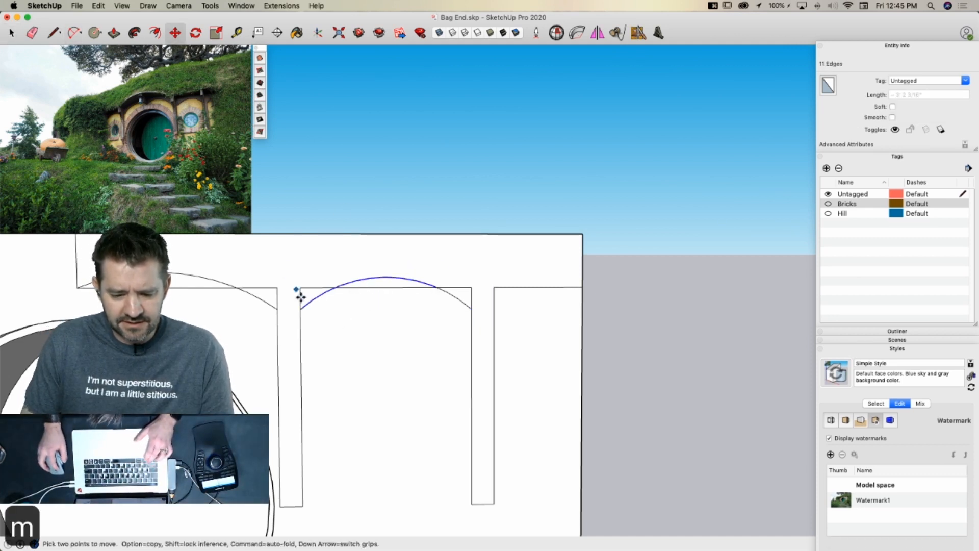
{"action": "left_click", "coordinate": [300, 309]}
{"action": "key", "text": "alt"}
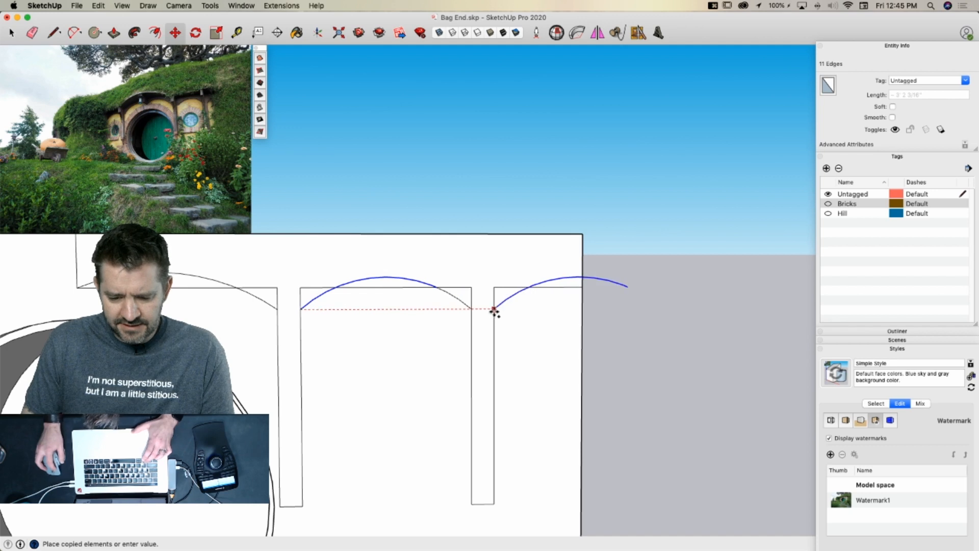
{"action": "left_click", "coordinate": [494, 308]}
Erase the straight horizontal edges and the post side stubs left around the three arcs
{"action": "key", "text": "e"}
{"action": "left_click", "coordinate": [570, 289]}
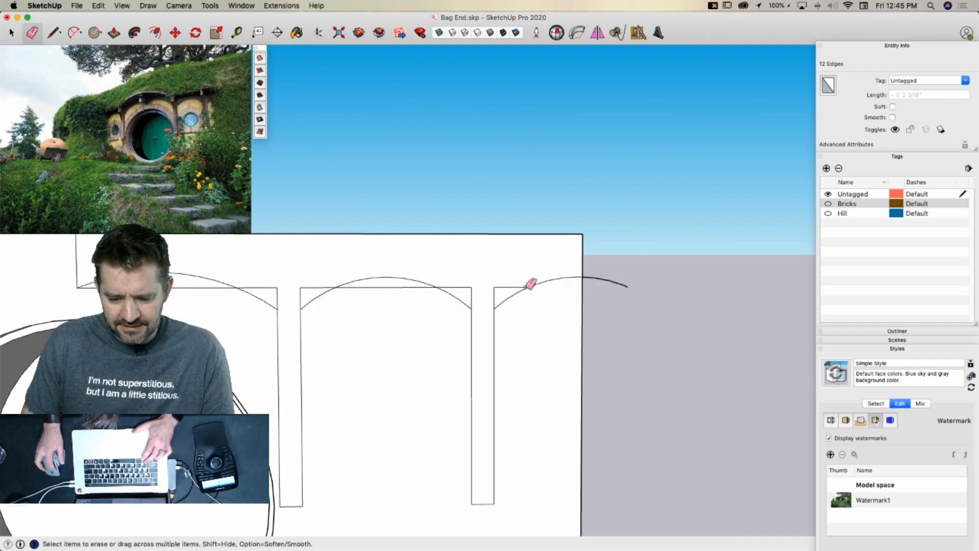
{"action": "left_click_drag", "start_coordinate": [501, 286], "coordinate": [493, 292]}
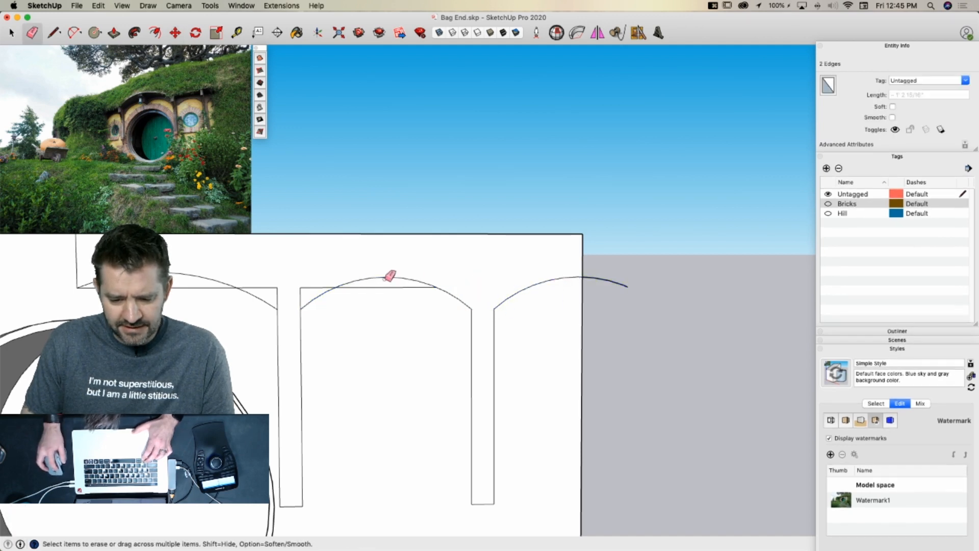
{"action": "left_click_drag", "start_coordinate": [314, 287], "coordinate": [254, 286]}
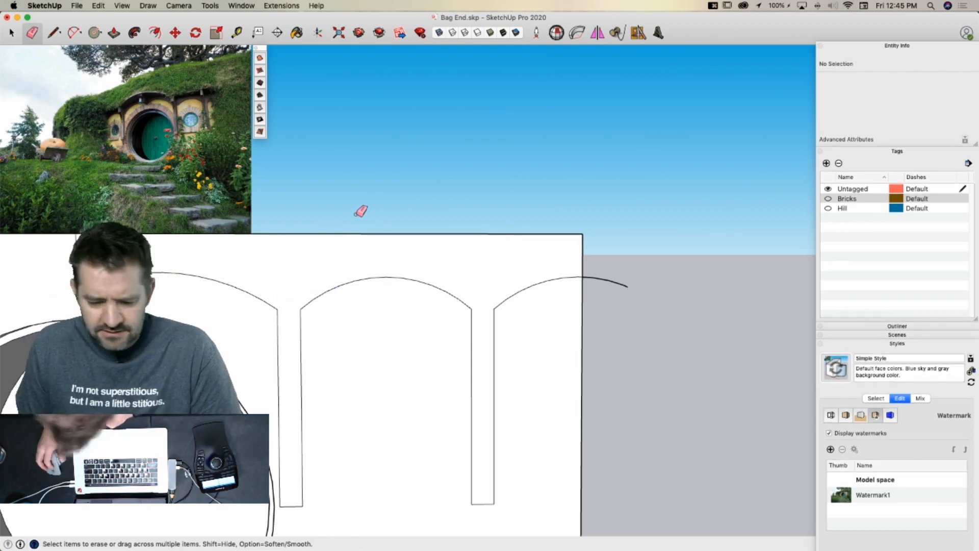
Draw a horizontal guide edge from near the first arc's lower end across both posts, ending past the second post
{"action": "key", "text": "l"}
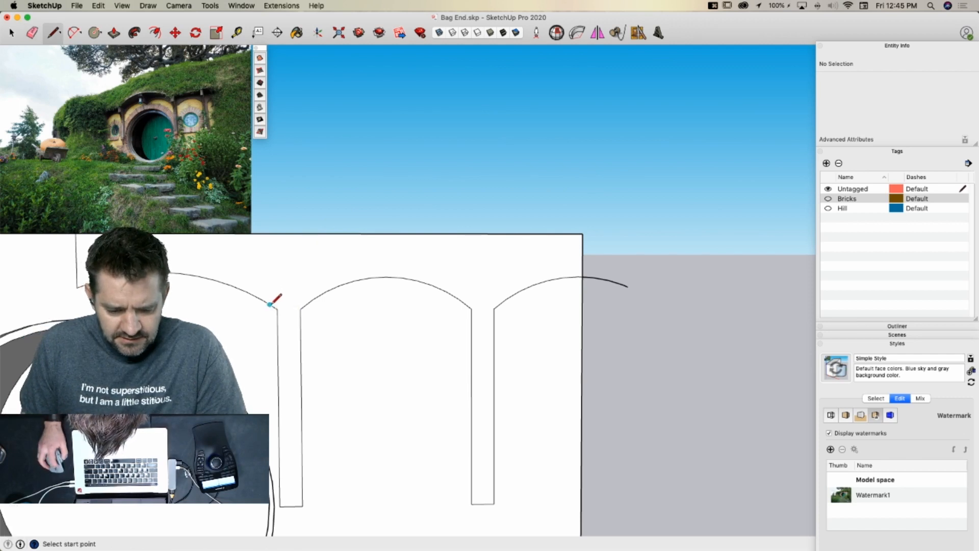
{"action": "scroll", "coordinate": [269, 304], "scroll_direction": "up", "scroll_amount": 3}
{"action": "scroll", "coordinate": [270, 304], "scroll_direction": "up", "scroll_amount": 2}
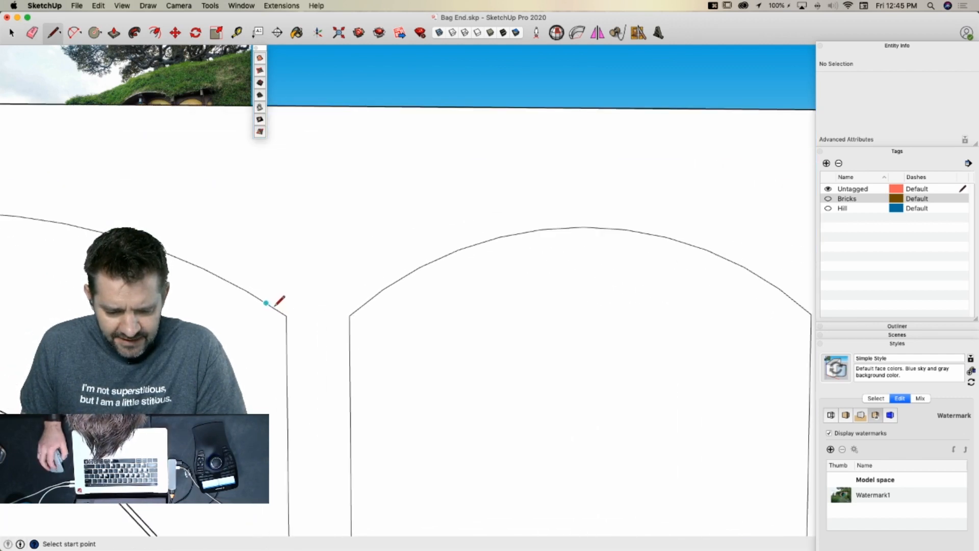
{"action": "left_click", "coordinate": [275, 308]}
{"action": "scroll", "coordinate": [276, 306], "scroll_direction": "down", "scroll_amount": 2}
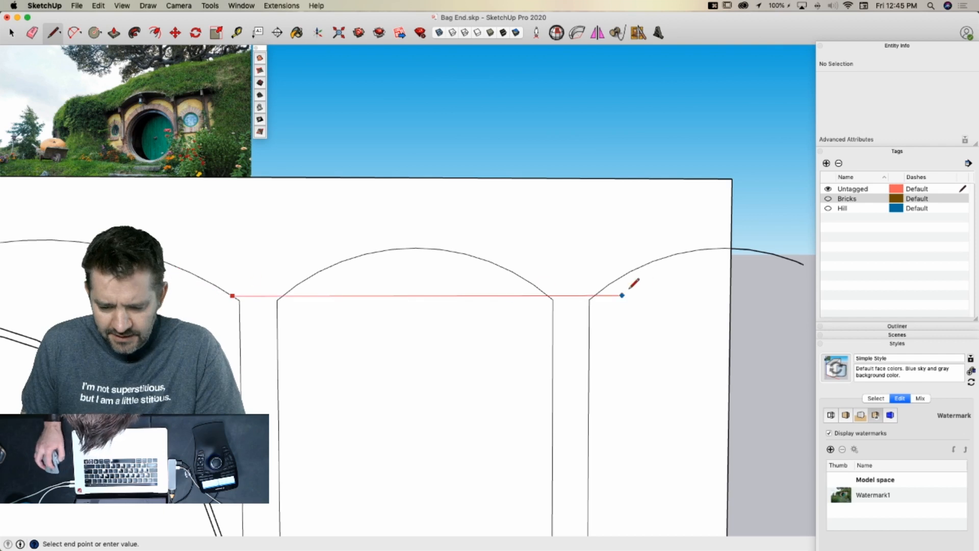
{"action": "left_click", "coordinate": [651, 294]}
Draw short vertical edges upward from the horizontal guide edge at both sides of each post to split the lines there
{"action": "key", "text": "e"}
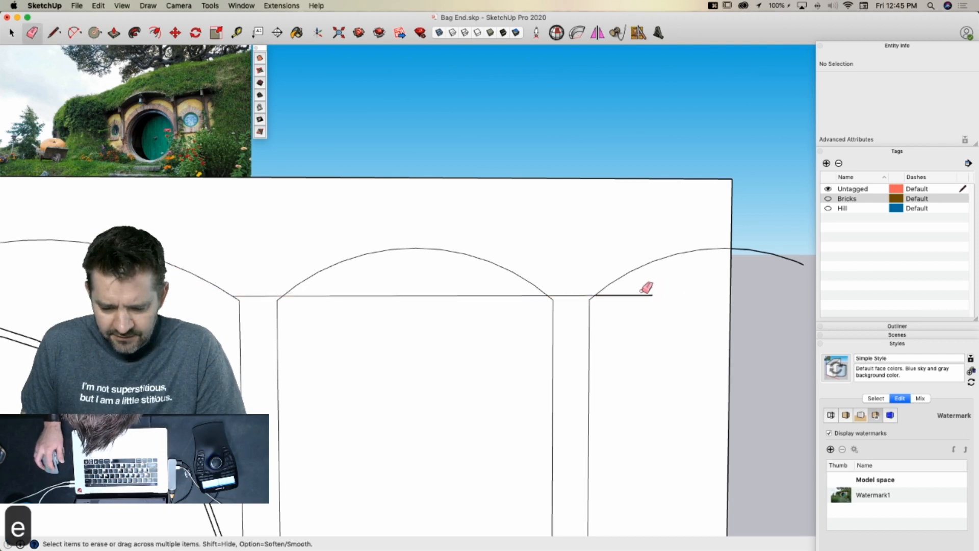
{"action": "key", "text": "l"}
{"action": "left_click", "coordinate": [589, 295]}
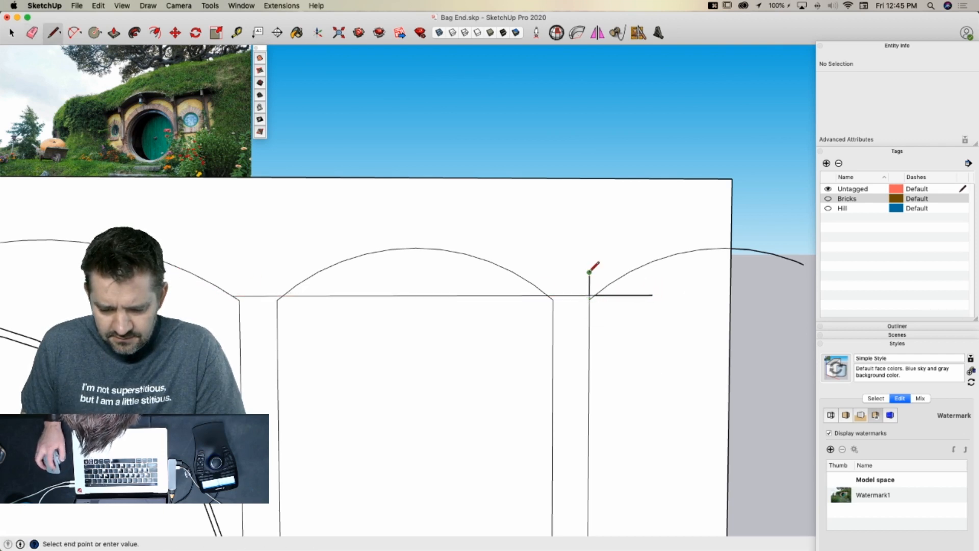
{"action": "left_click", "coordinate": [588, 272]}
{"action": "left_click", "coordinate": [552, 296]}
{"action": "left_click", "coordinate": [552, 278]}
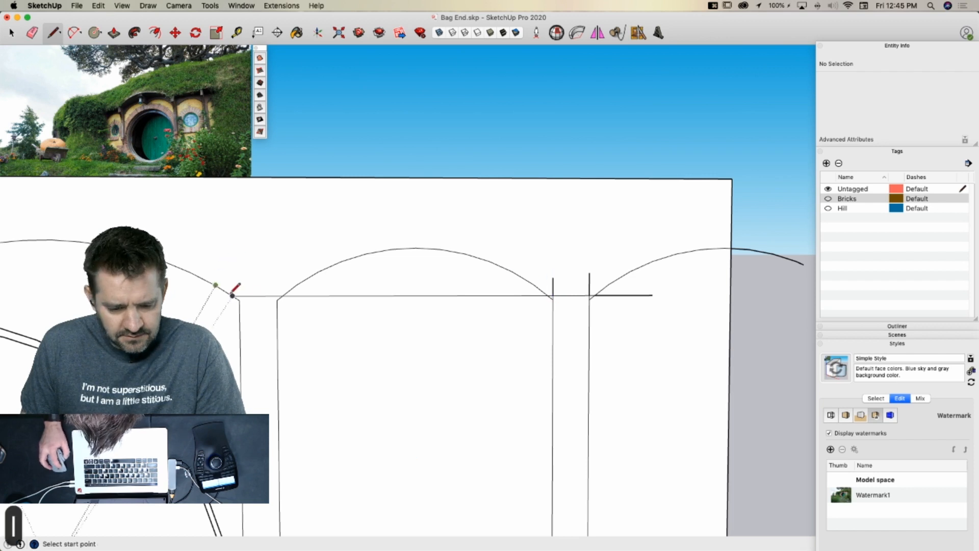
{"action": "left_click", "coordinate": [239, 295]}
{"action": "left_click", "coordinate": [239, 278]}
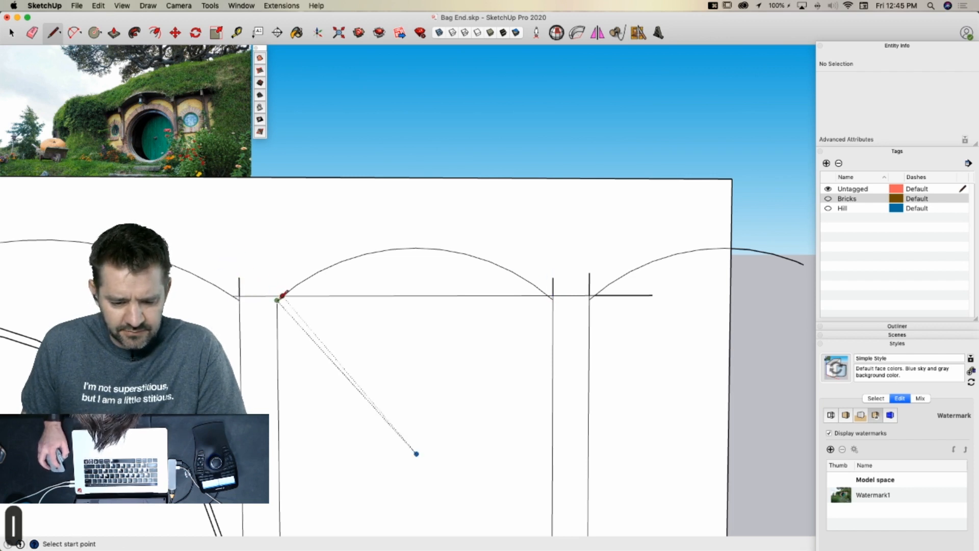
{"action": "left_click", "coordinate": [277, 298]}
{"action": "left_click", "coordinate": [277, 280]}
Erase the surplus guide edges and vertical stubs, leaving small notches at the post corners, and remove the arc portion beyond the wall
{"action": "key", "text": "e"}
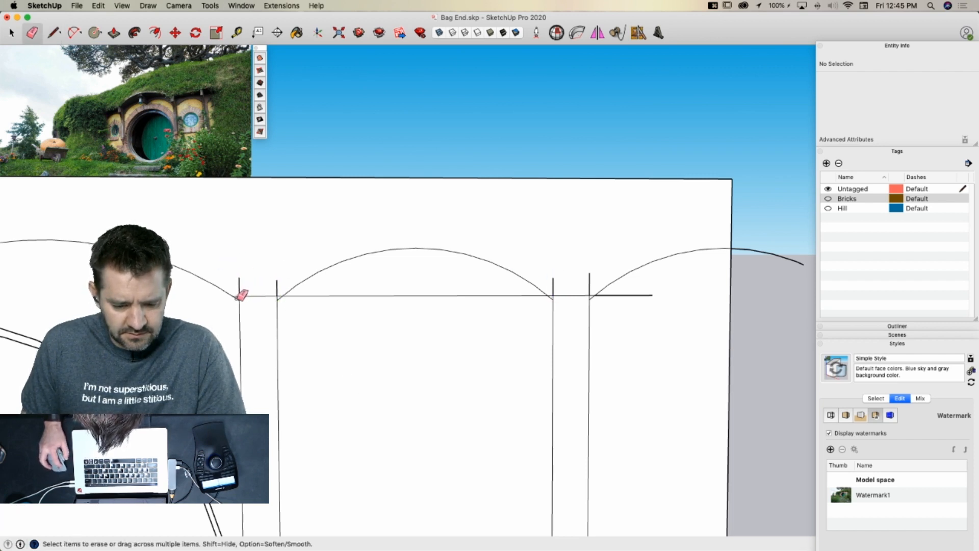
{"action": "left_click", "coordinate": [293, 294]}
{"action": "left_click_drag", "start_coordinate": [283, 281], "coordinate": [240, 283]}
{"action": "left_click_drag", "start_coordinate": [551, 283], "coordinate": [559, 298]}
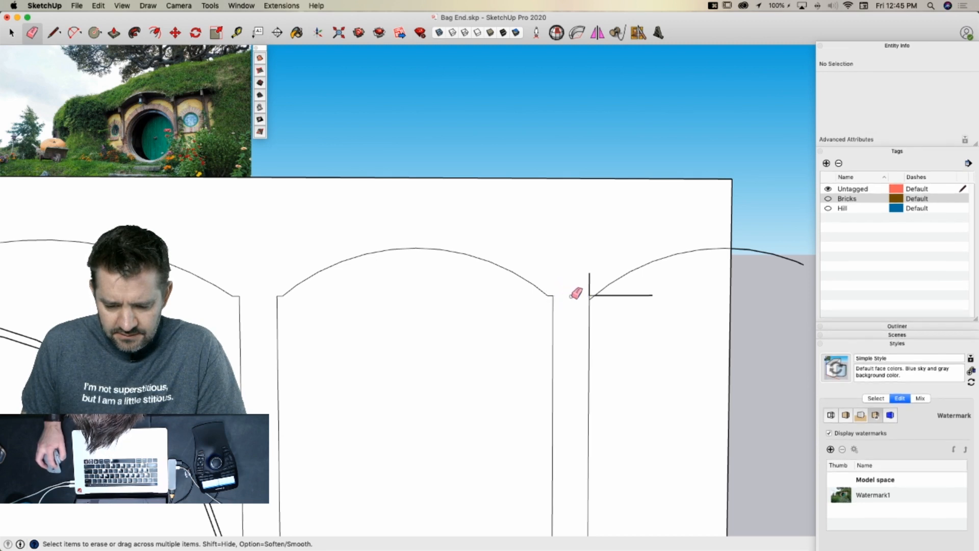
{"action": "left_click_drag", "start_coordinate": [620, 294], "coordinate": [581, 299]}
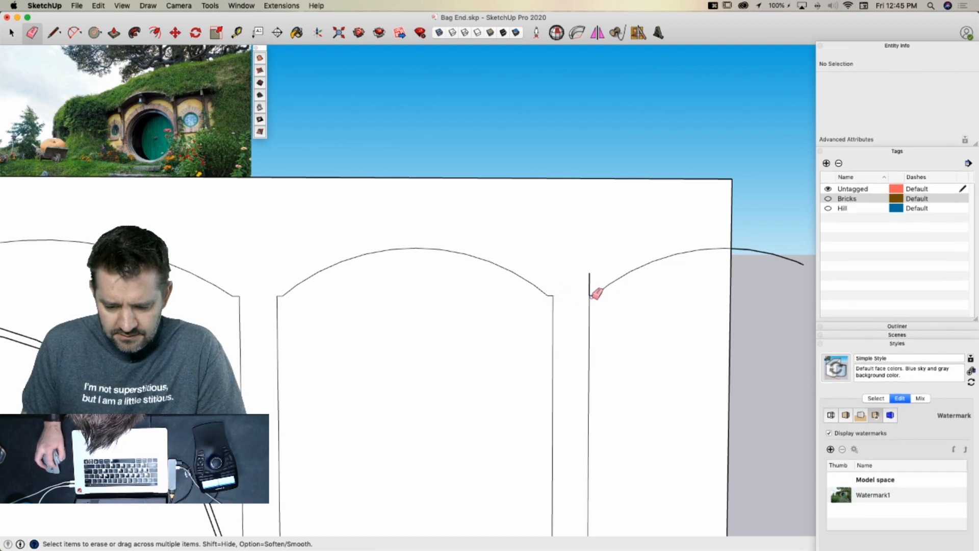
{"action": "left_click", "coordinate": [750, 253]}
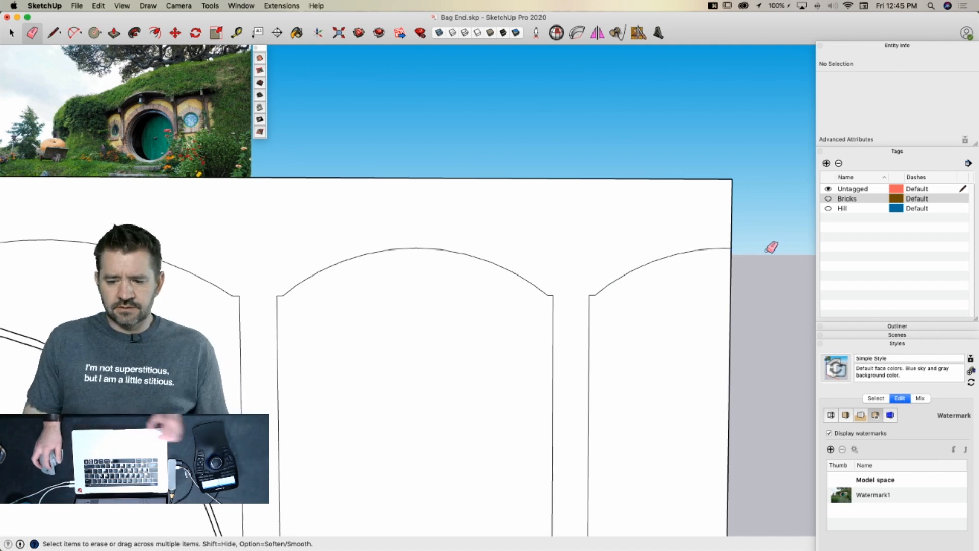
{"action": "scroll", "coordinate": [519, 357], "scroll_direction": "down", "scroll_amount": 5}
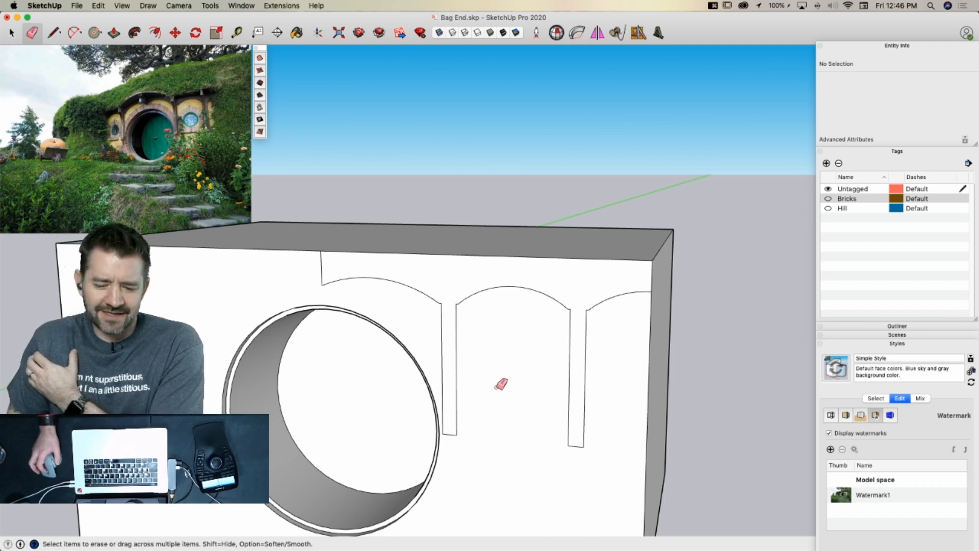
Copy the three edges of the first post by its bottom midpoint onto the lower end of the vertical edge where the first arc starts
{"action": "scroll", "coordinate": [482, 353], "scroll_direction": "up", "scroll_amount": 4}
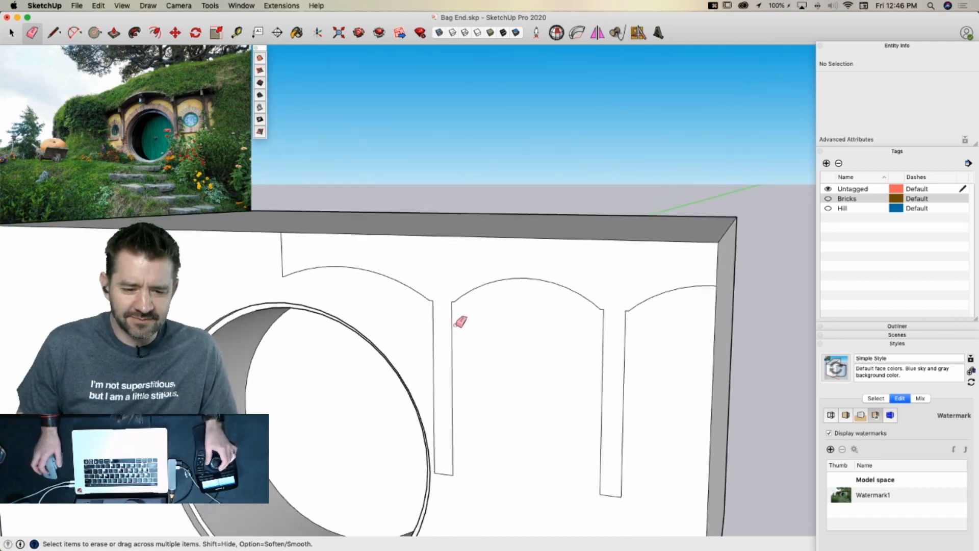
{"action": "scroll", "coordinate": [433, 311], "scroll_direction": "up", "scroll_amount": 4}
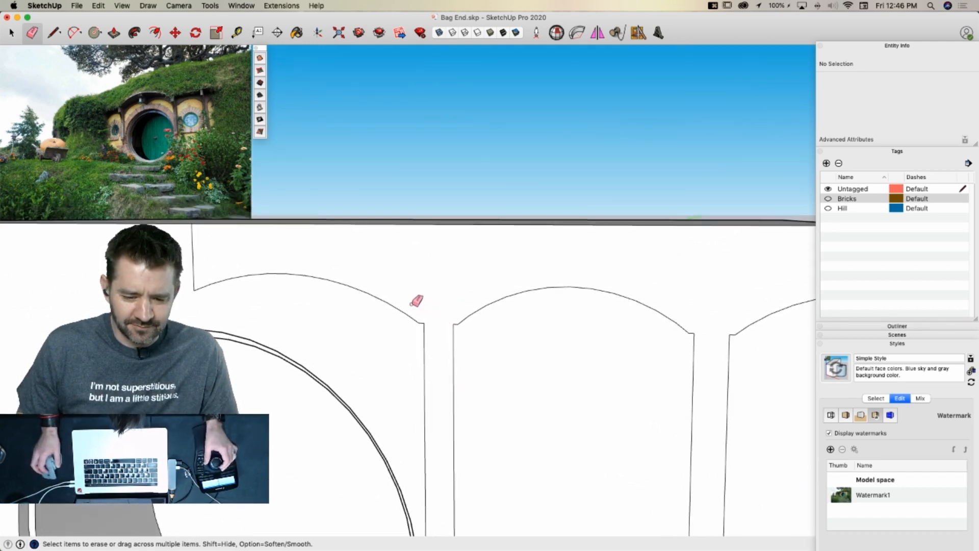
{"action": "scroll", "coordinate": [243, 271], "scroll_direction": "up", "scroll_amount": 4}
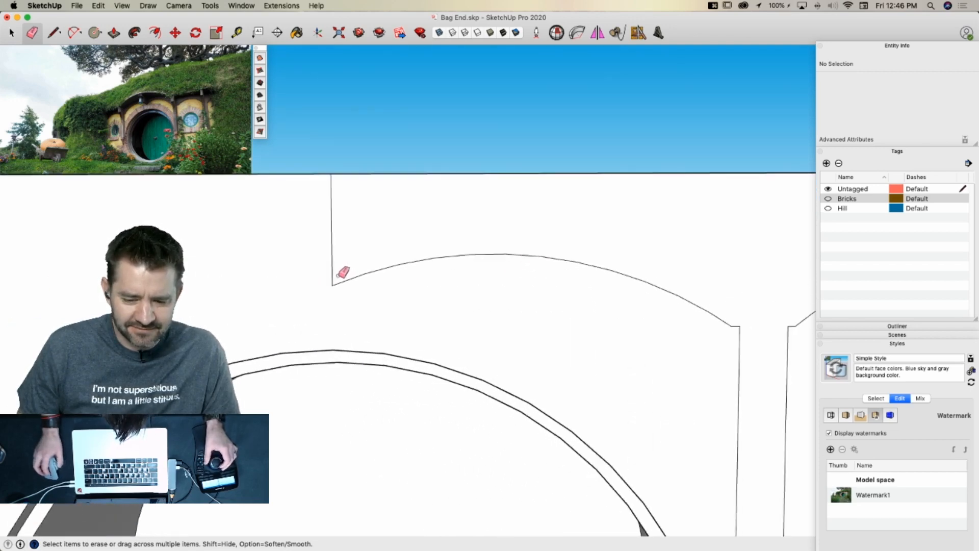
{"action": "key", "text": "l"}
{"action": "scroll", "coordinate": [359, 270], "scroll_direction": "up", "scroll_amount": 3}
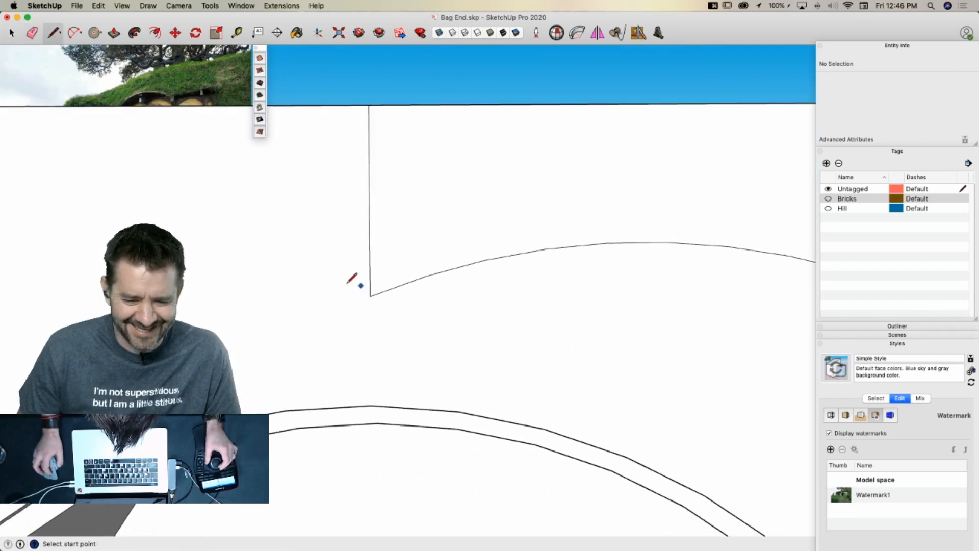
{"action": "scroll", "coordinate": [366, 276], "scroll_direction": "down", "scroll_amount": 5}
{"action": "key", "text": "space"}
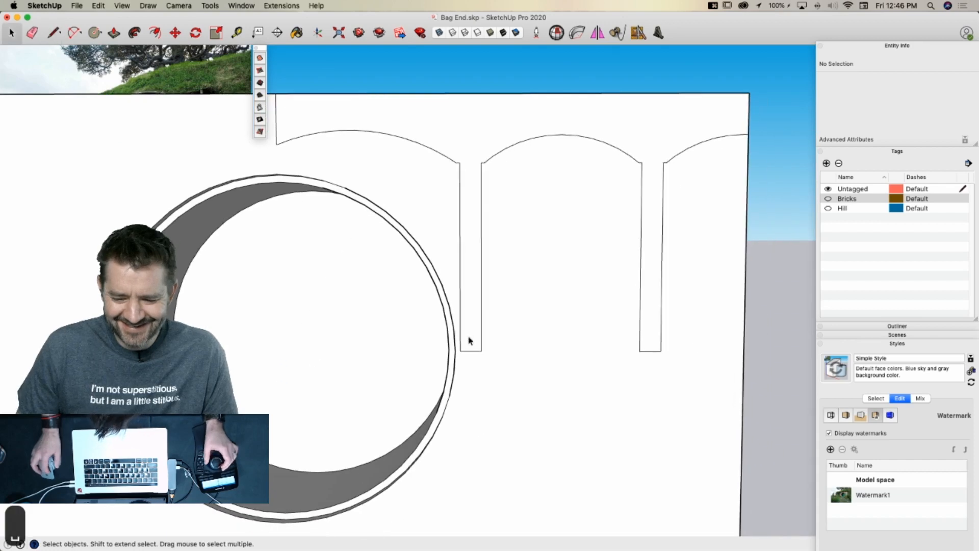
{"action": "left_click", "coordinate": [462, 324]}
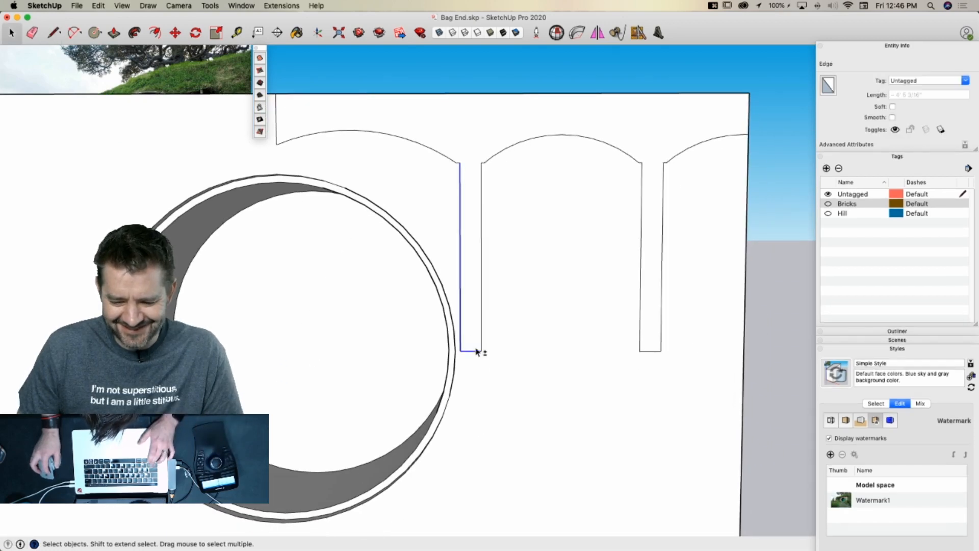
{"action": "left_click", "coordinate": [482, 345], "text": "shift"}
{"action": "key", "text": "m"}
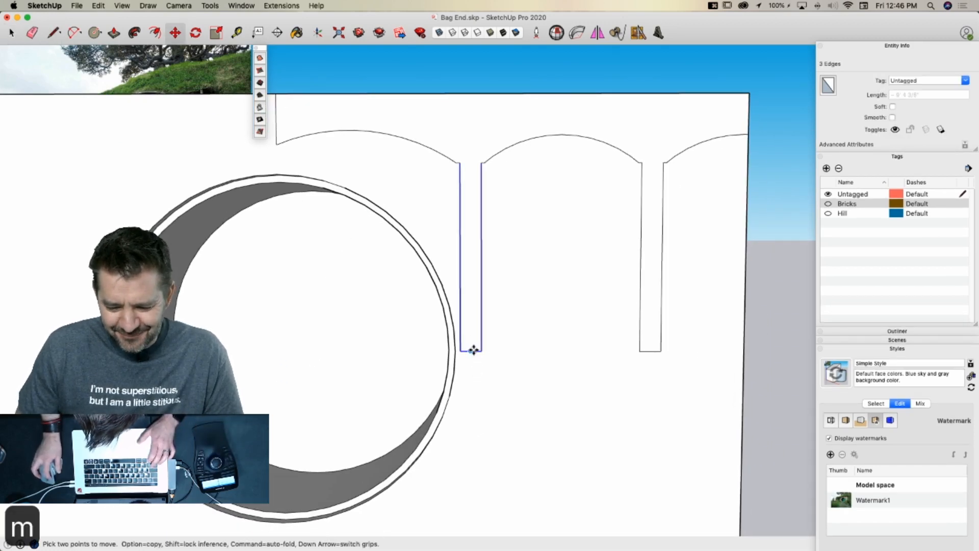
{"action": "left_click", "coordinate": [473, 350]}
{"action": "key", "text": "alt"}
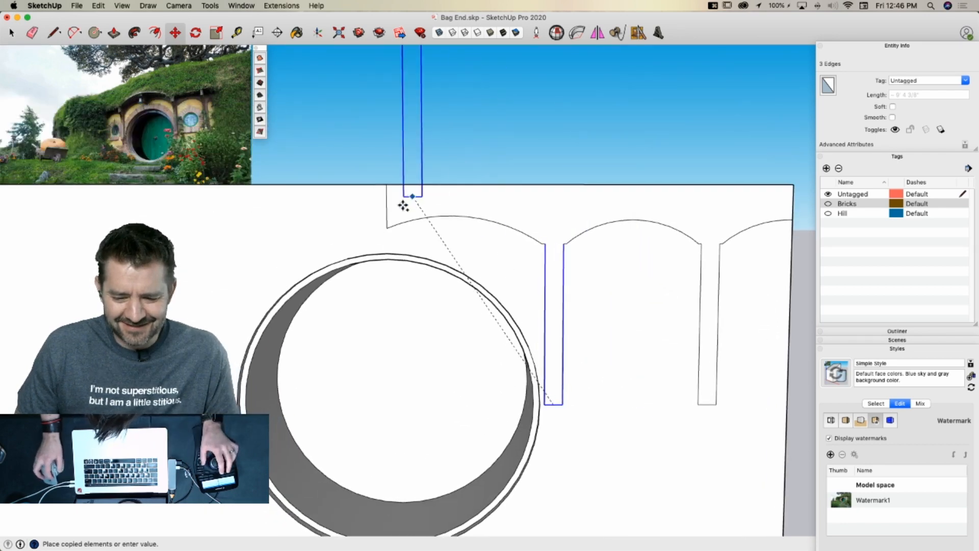
{"action": "left_click", "coordinate": [392, 226]}
Erase the copied outline's part above the wall and its inner edges, and redraw the vertical centre edge from its bottom midpoint to the wall's top
{"action": "key", "text": "e"}
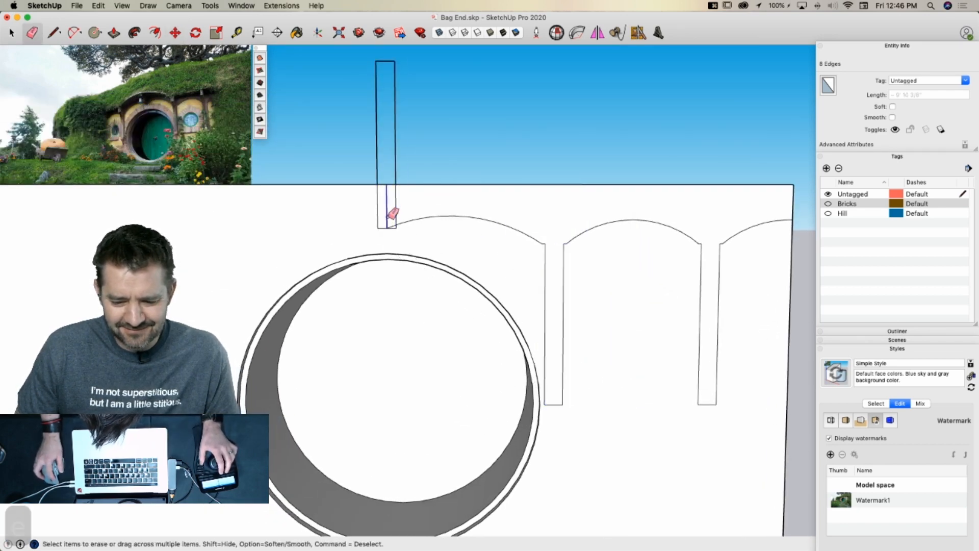
{"action": "left_click", "coordinate": [393, 219]}
{"action": "left_click_drag", "start_coordinate": [400, 62], "coordinate": [379, 67]}
{"action": "key", "text": "l"}
{"action": "left_click", "coordinate": [387, 227]}
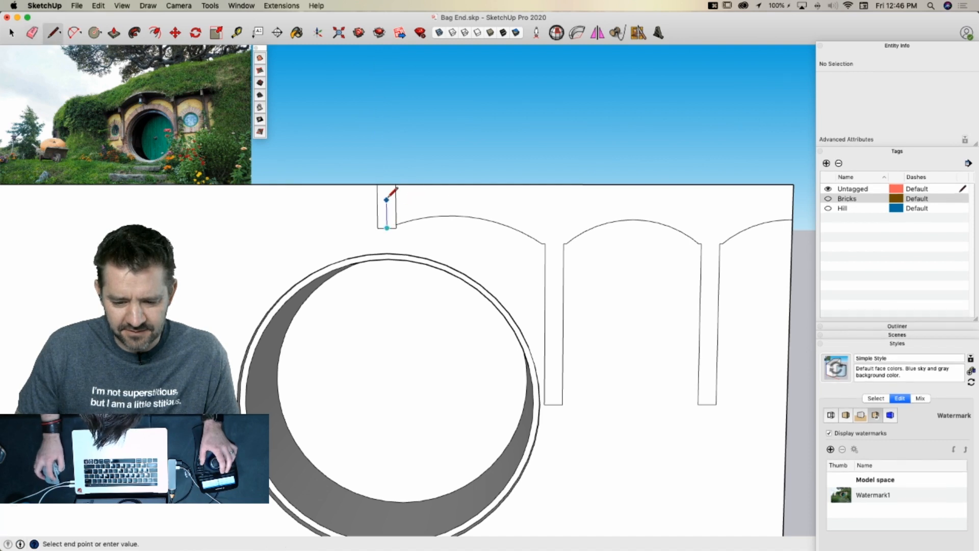
{"action": "left_click", "coordinate": [387, 185]}
Erase the surplus side edges of the copied outline to leave a small notch at the first arc's start, and save the model
{"action": "key", "text": "e"}
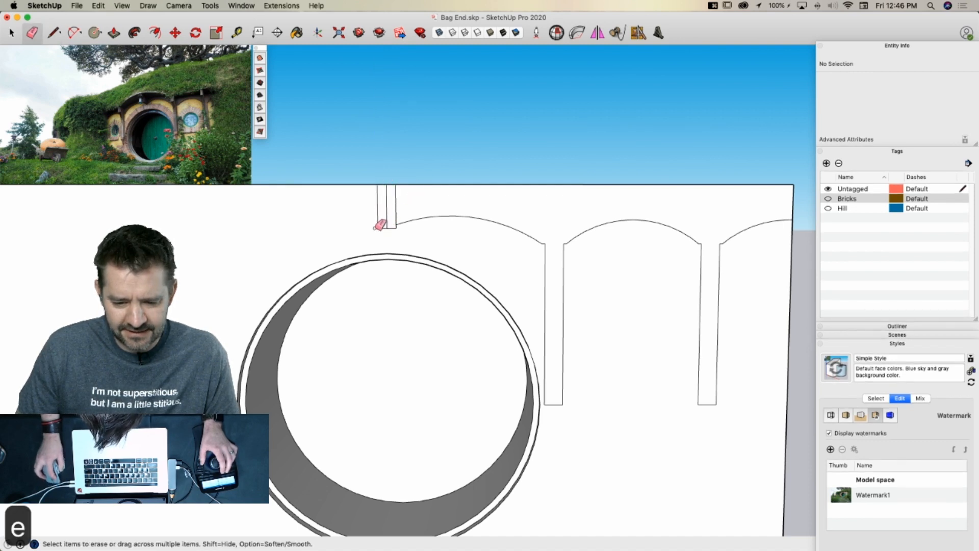
{"action": "left_click_drag", "start_coordinate": [380, 224], "coordinate": [398, 204]}
{"action": "middle_click_drag", "start_coordinate": [430, 203], "coordinate": [568, 294]}
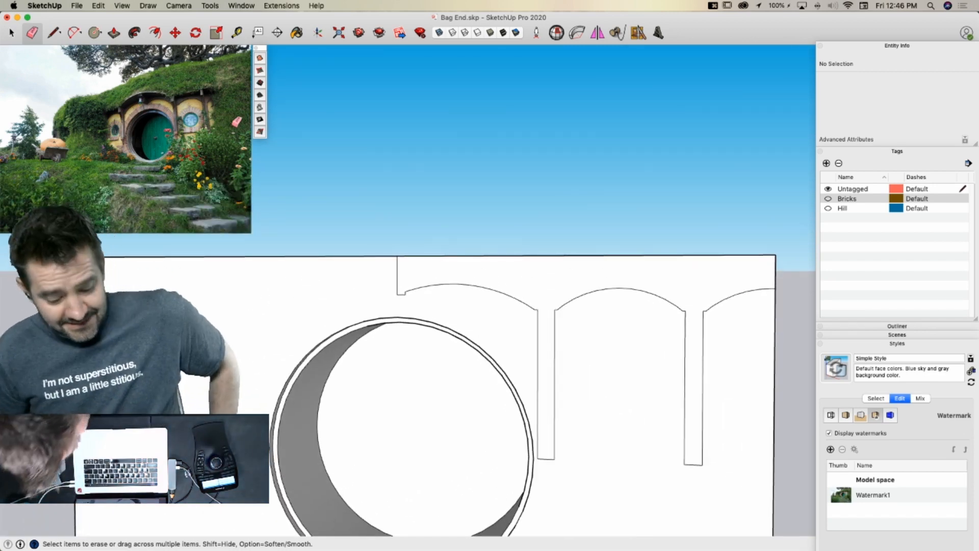
{"action": "key", "text": "super+s"}
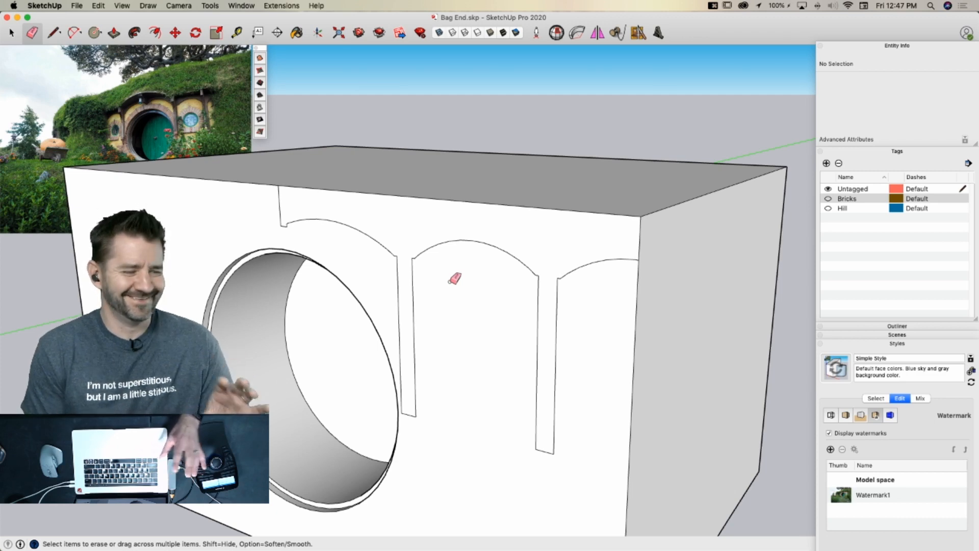
Push/Pull the arched trim and post face slightly outward from the front wall
{"action": "scroll", "coordinate": [454, 279], "scroll_direction": "up", "scroll_amount": 3}
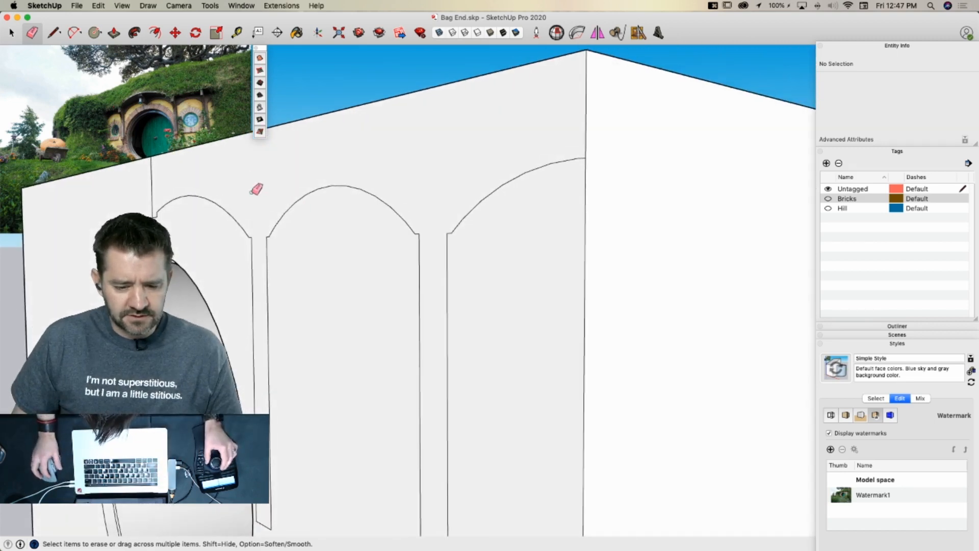
{"action": "key", "text": "p"}
{"action": "left_click", "coordinate": [256, 227]}
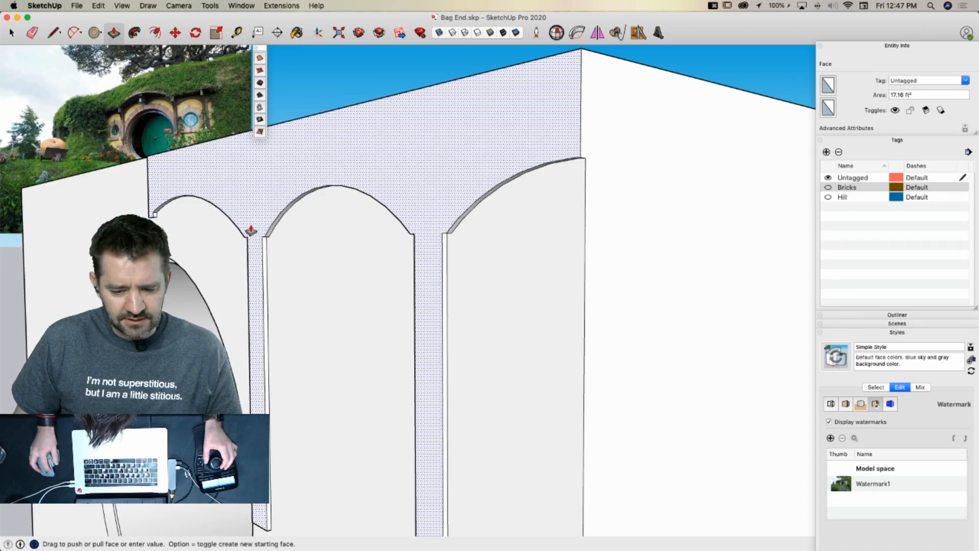
{"action": "left_click", "coordinate": [249, 230]}
Draw vertical edges on the trim face from the notch corner and both sides of each post up to the wall's top edge
{"action": "key", "text": "l"}
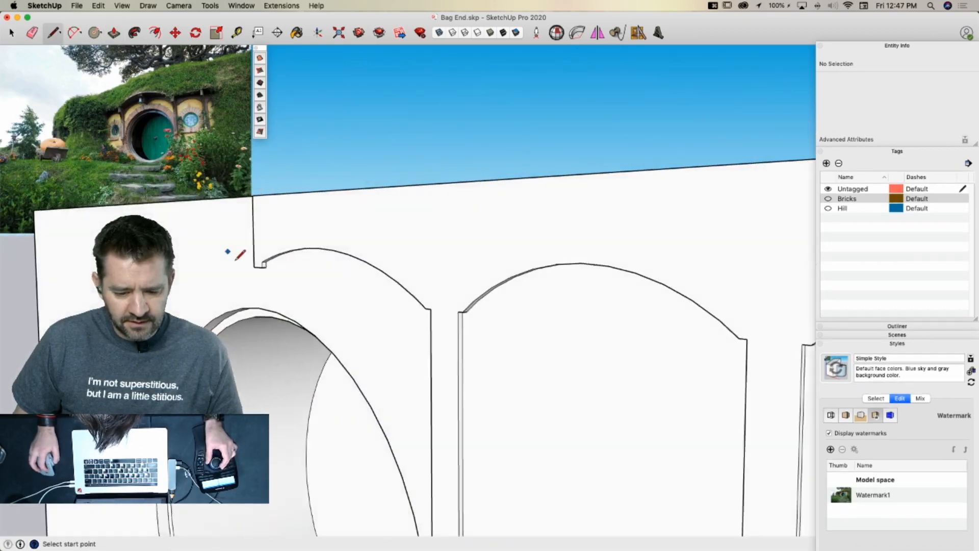
{"action": "left_click", "coordinate": [280, 263]}
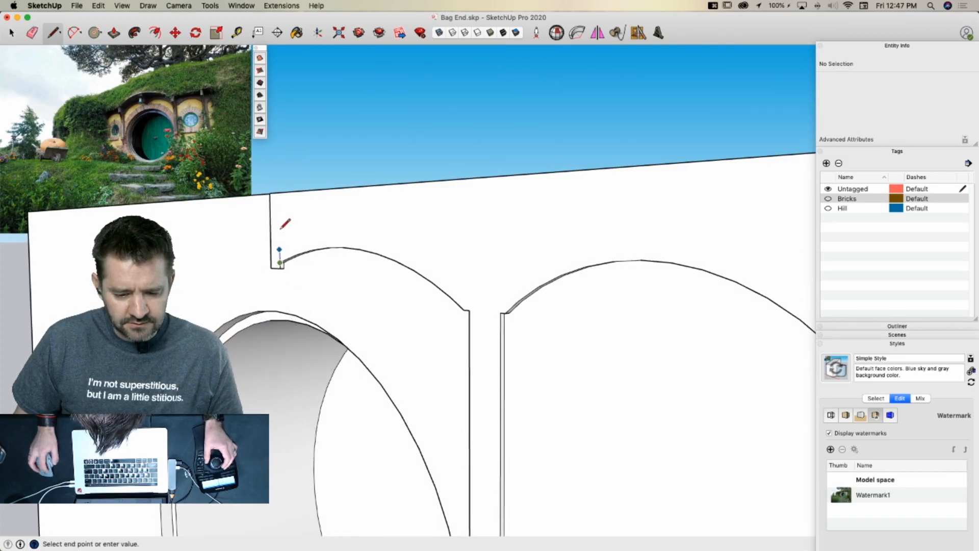
{"action": "left_click", "coordinate": [279, 194]}
{"action": "left_click", "coordinate": [469, 309]}
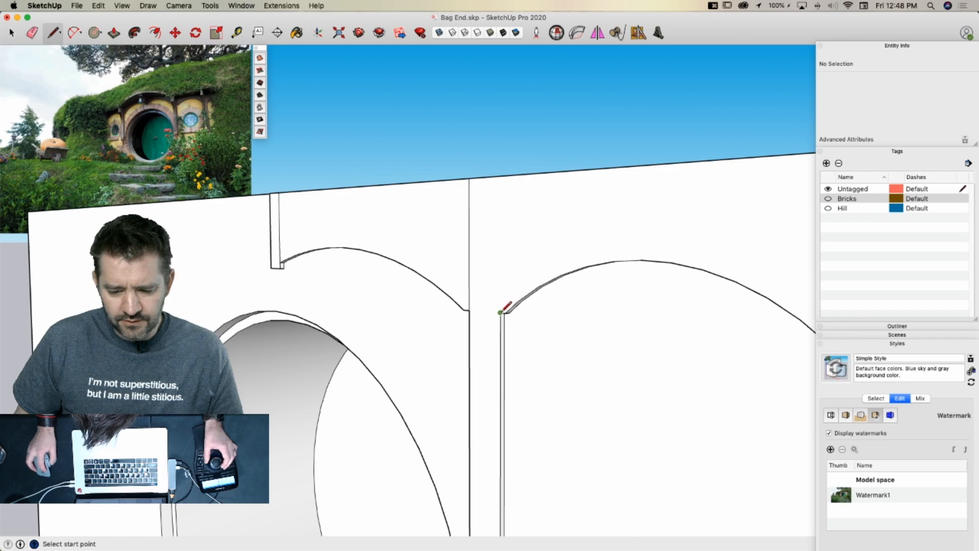
{"action": "left_click", "coordinate": [501, 176]}
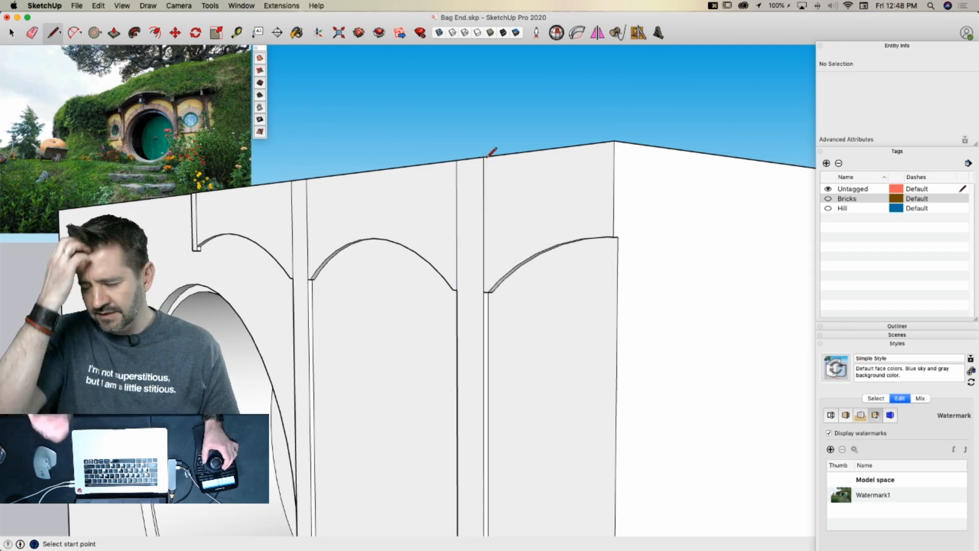
Pull the narrow end strip and both posts further out to a matching depth, and erase the leftover horizontal edges on the posts' sides
{"action": "key", "text": "p"}
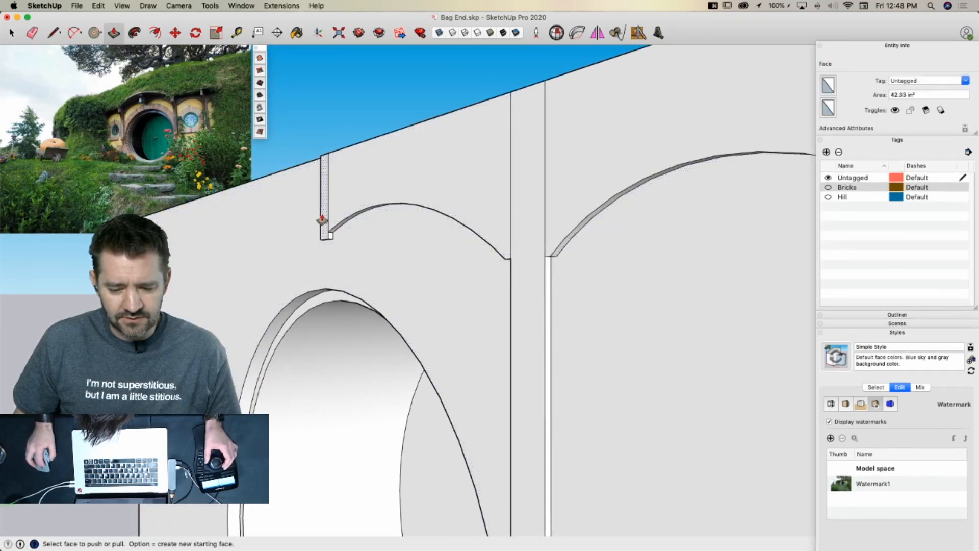
{"action": "left_click_drag", "start_coordinate": [322, 219], "coordinate": [309, 218]}
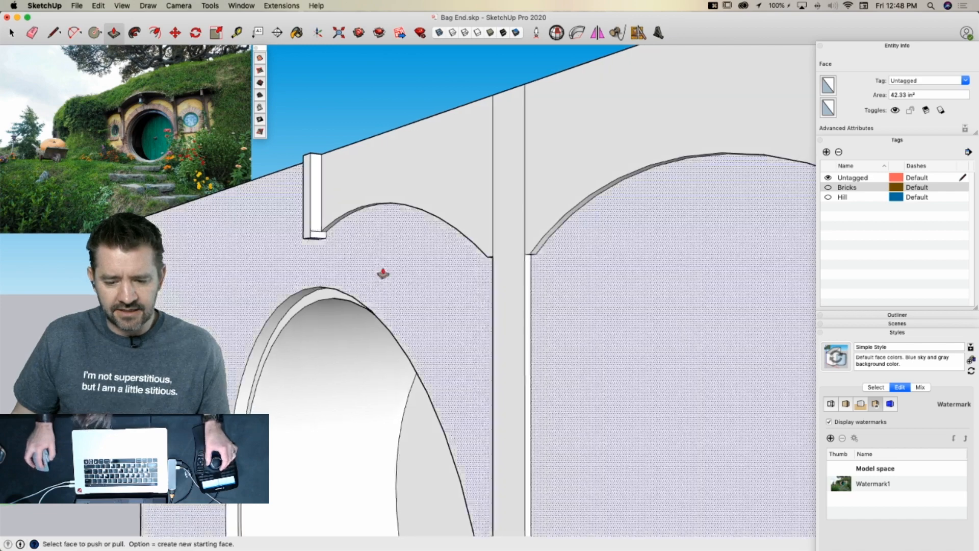
{"action": "left_click_drag", "start_coordinate": [454, 255], "coordinate": [300, 240]}
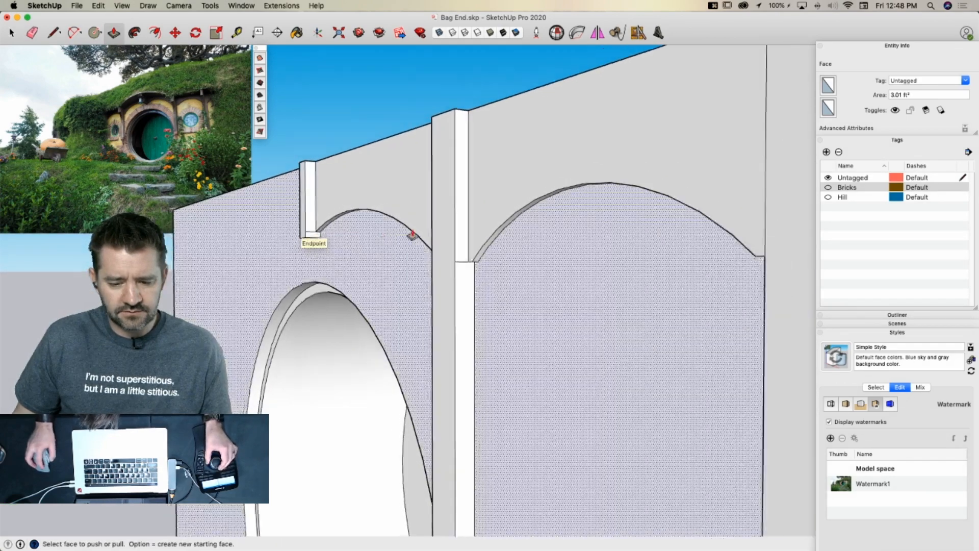
{"action": "mouse_move", "coordinate": [522, 218]}
{"action": "left_mouse_down"}
{"action": "mouse_move", "coordinate": [408, 222]}
{"action": "mouse_move", "coordinate": [388, 149]}
{"action": "mouse_move", "coordinate": [361, 103]}
{"action": "left_mouse_up"}
{"action": "key", "text": "e"}
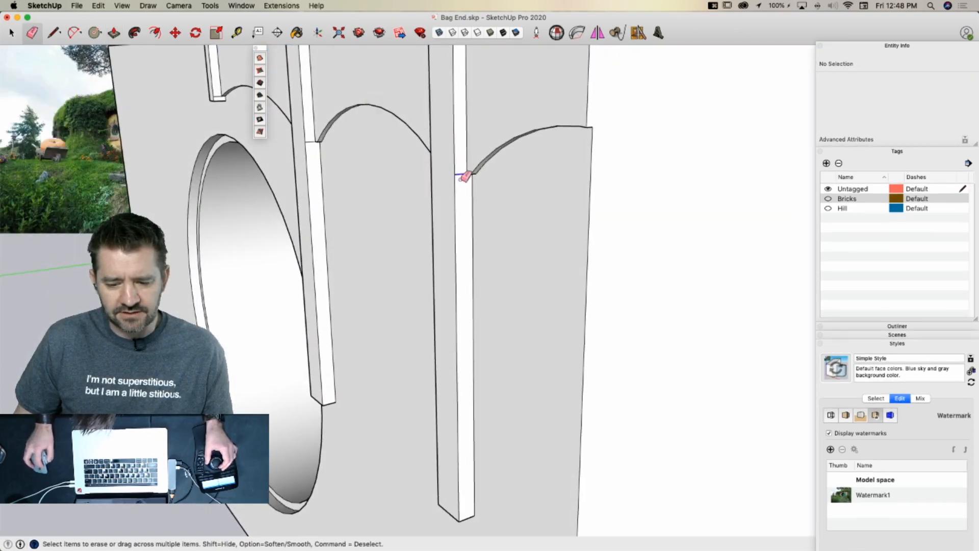
{"action": "left_click", "coordinate": [312, 143]}
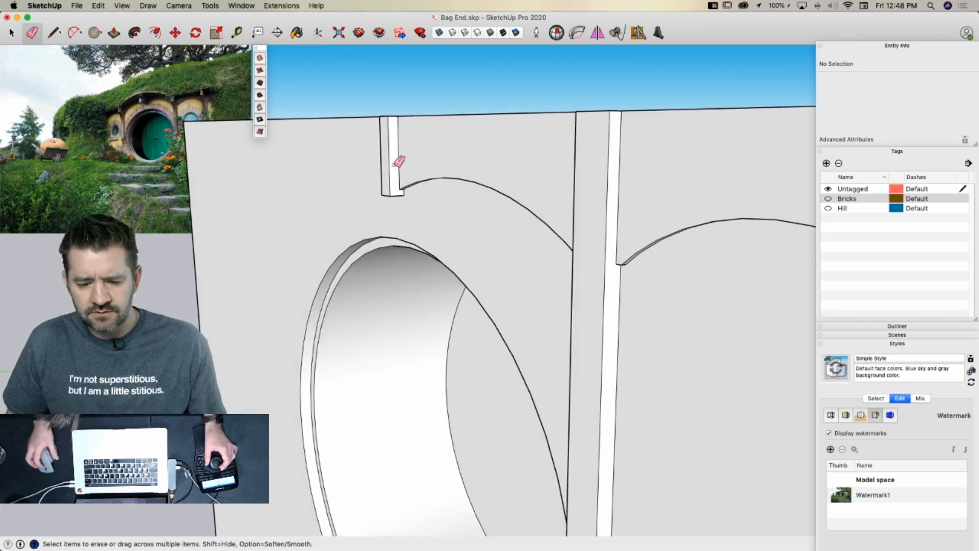
Pull the short end strip far out from the wall as a deep block, and draw a short horizontal edge inward from its side face's front edge
{"action": "key", "text": "p"}
{"action": "left_click_drag", "start_coordinate": [387, 190], "coordinate": [353, 187]}
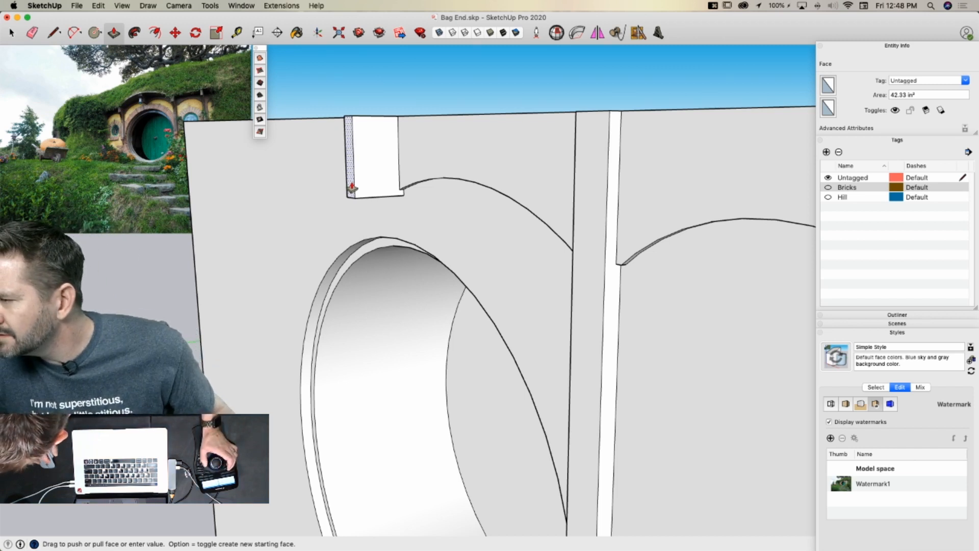
{"action": "left_click_drag", "start_coordinate": [351, 189], "coordinate": [293, 201]}
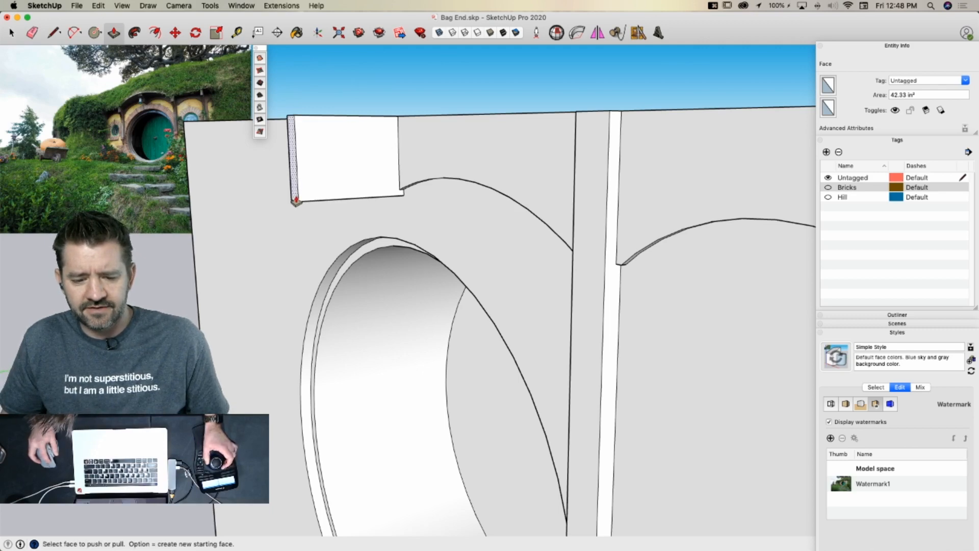
{"action": "key", "text": "l"}
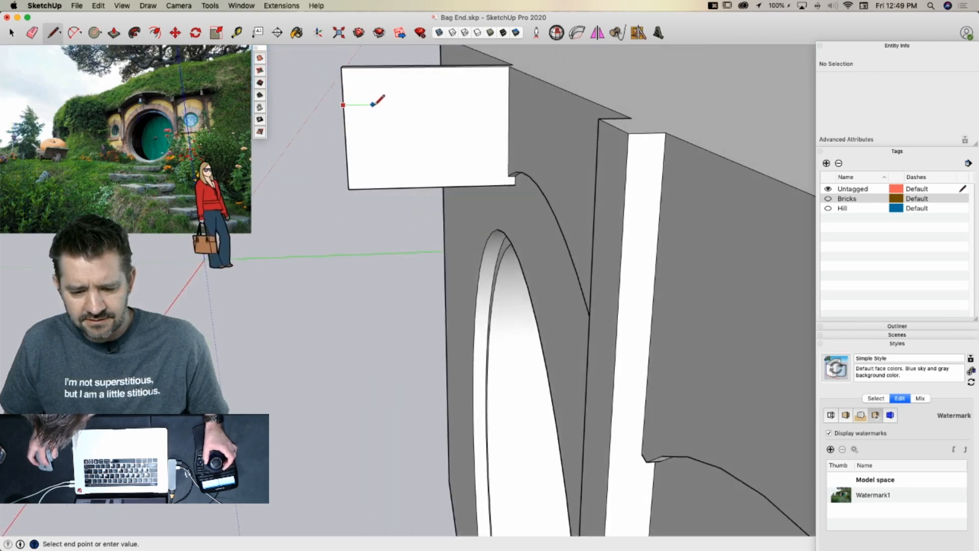
{"action": "left_click", "coordinate": [371, 104]}
{"action": "key", "text": "a"}
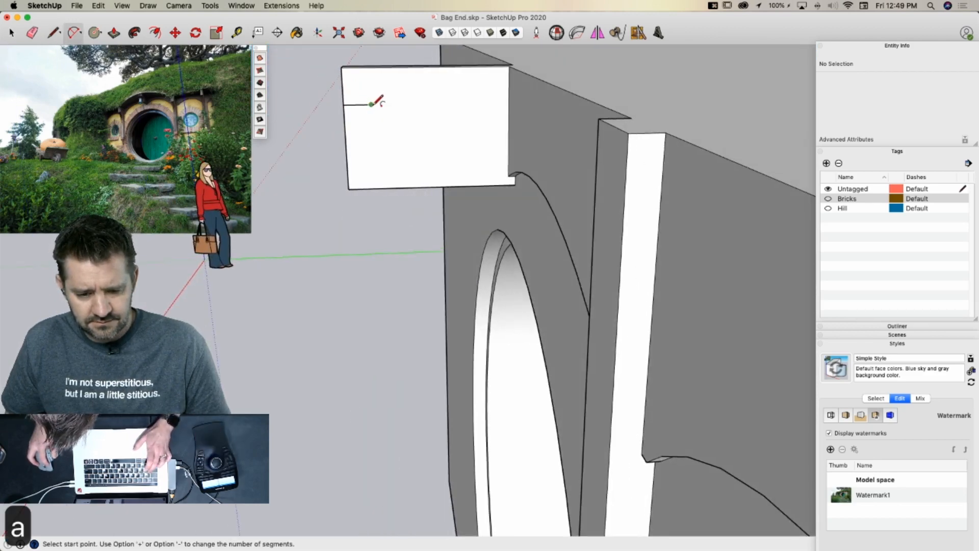
{"action": "left_click", "coordinate": [372, 104]}
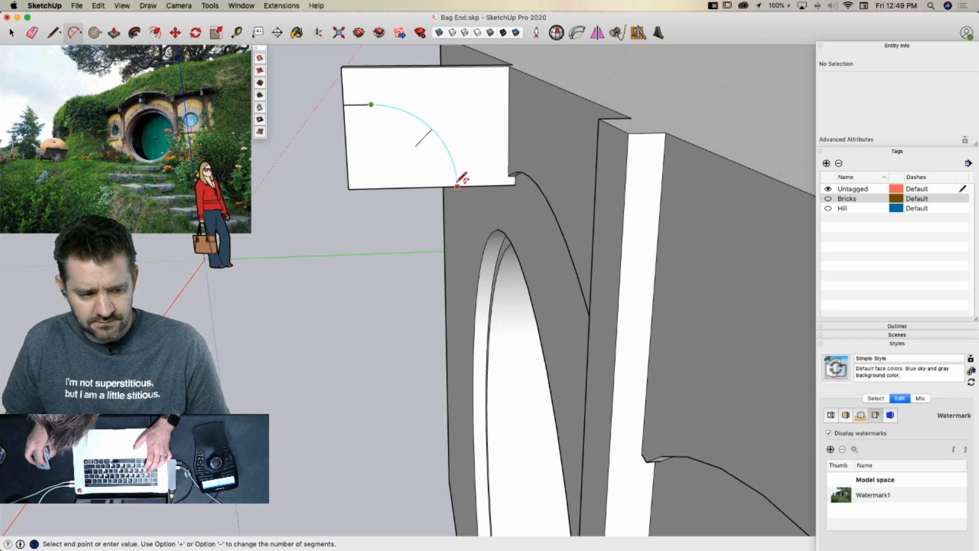
{"action": "key", "text": "p"}
{"action": "key", "text": "super+z"}
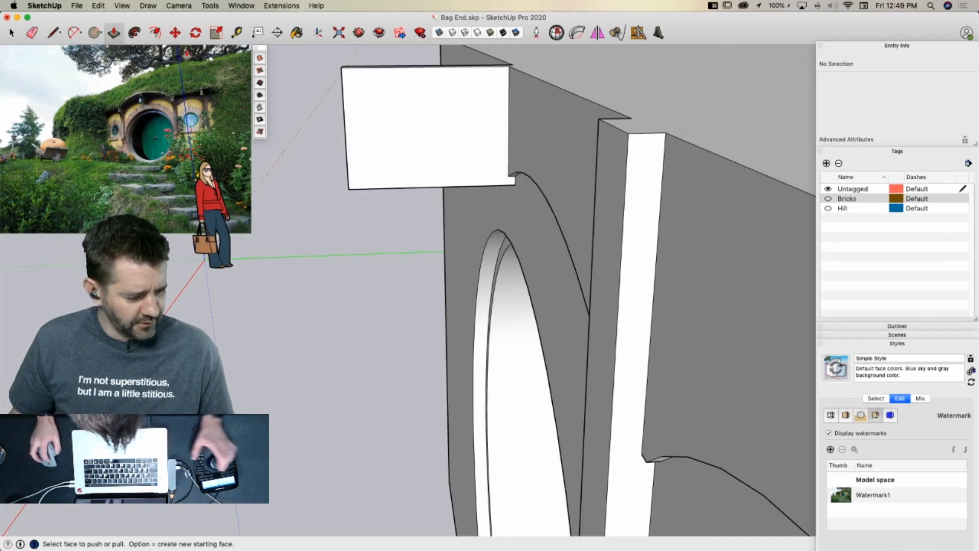
{"action": "left_click", "coordinate": [98, 6]}
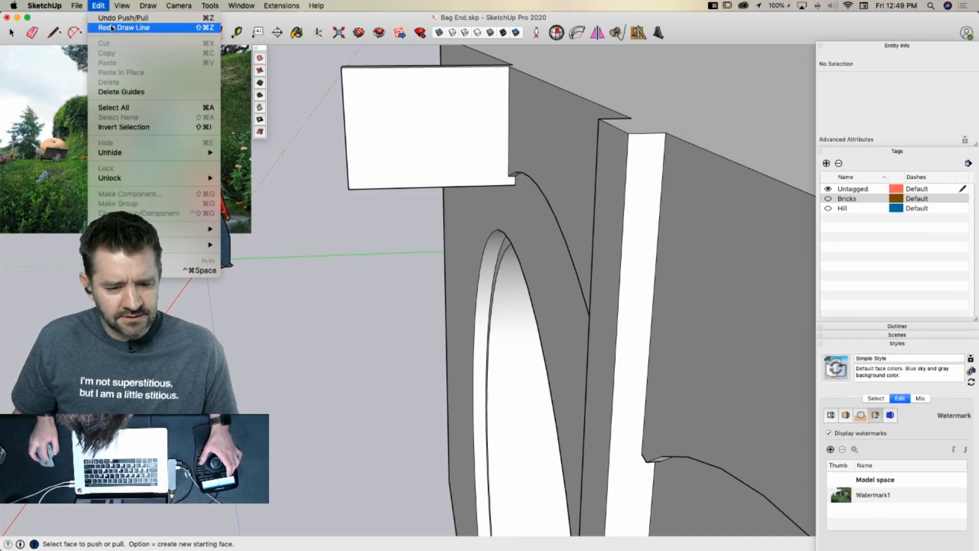
{"action": "left_click", "coordinate": [105, 27]}
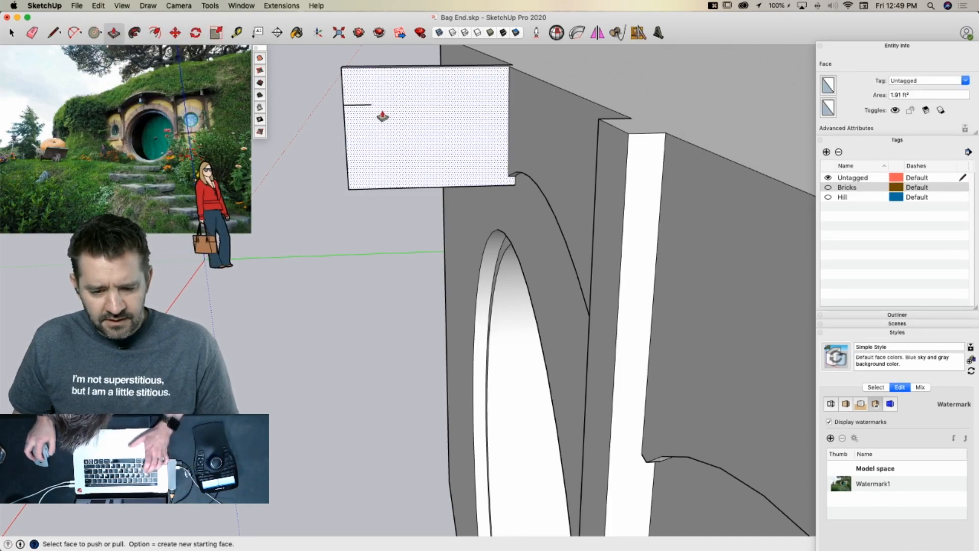
Draw a quarter arc from the short edge's end to the block's bottom edge, and push the enclosed area through to cut a curved bracket
{"action": "key", "text": "a"}
{"action": "left_click", "coordinate": [371, 105]}
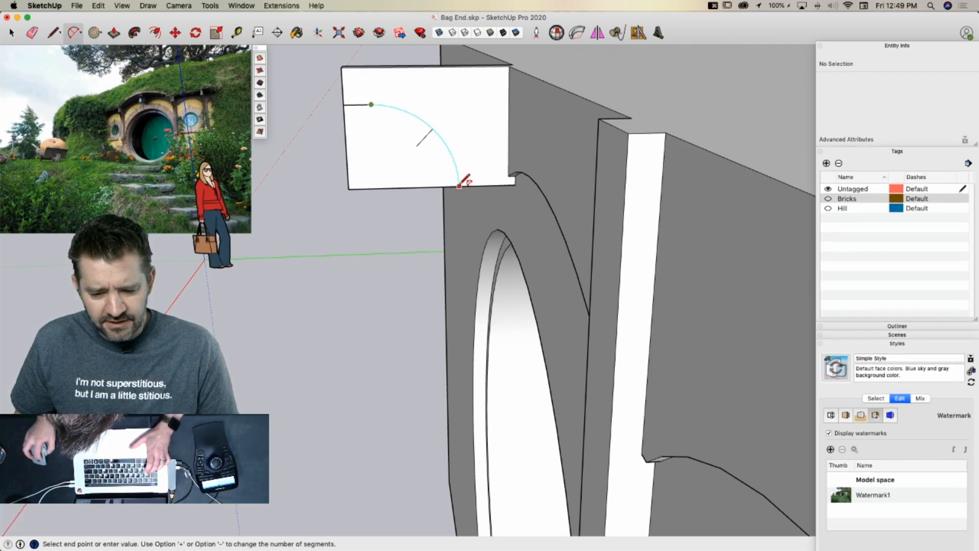
{"action": "left_click", "coordinate": [460, 182]}
{"action": "left_click", "coordinate": [401, 117]}
{"action": "key", "text": "p"}
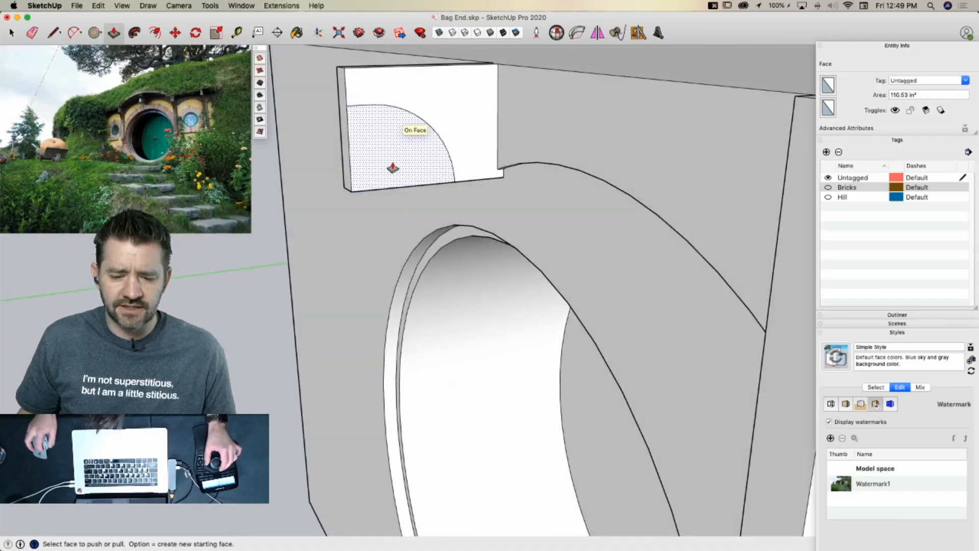
{"action": "left_click", "coordinate": [326, 166]}
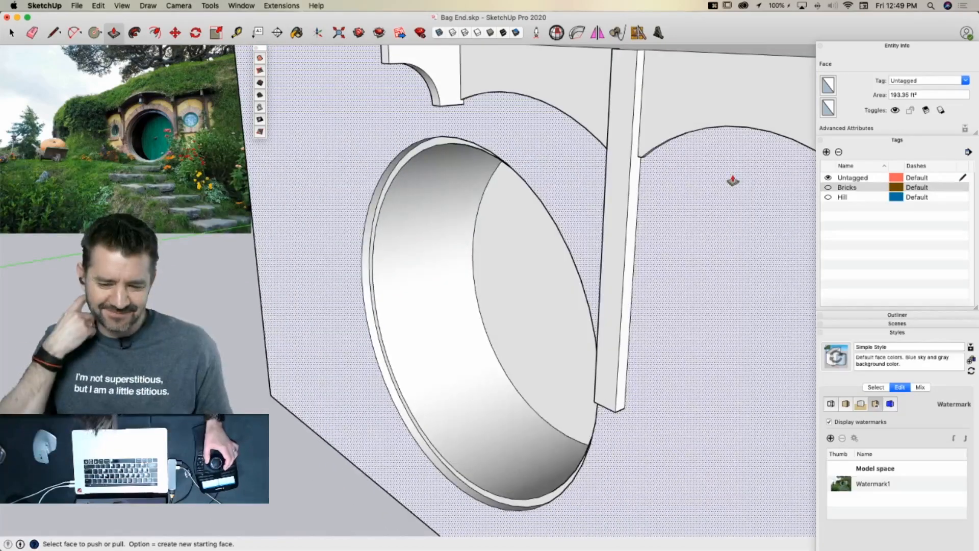
Draw a horizontal line across both posts and the wall between them, and pull the first post's upper section out to the bracket's depth
{"action": "key", "text": "l"}
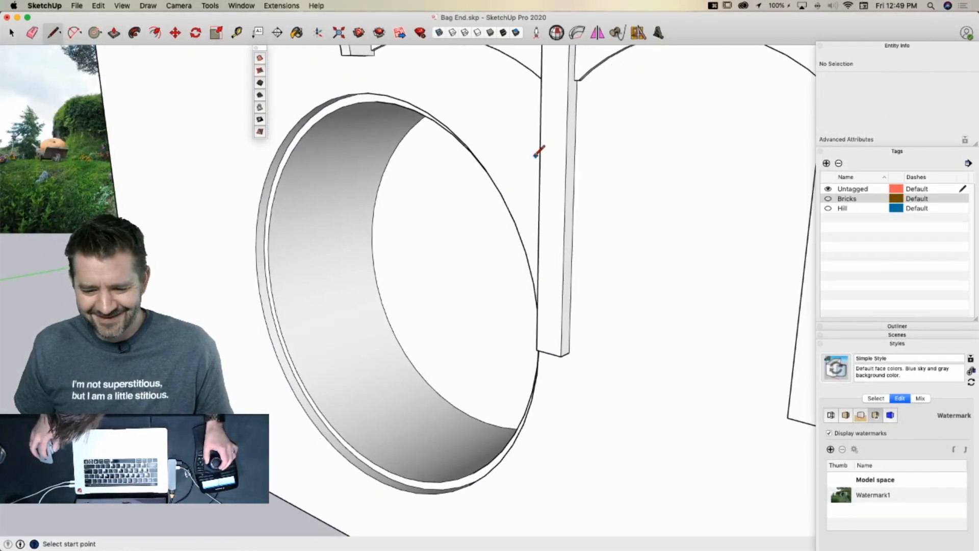
{"action": "left_click", "coordinate": [539, 159]}
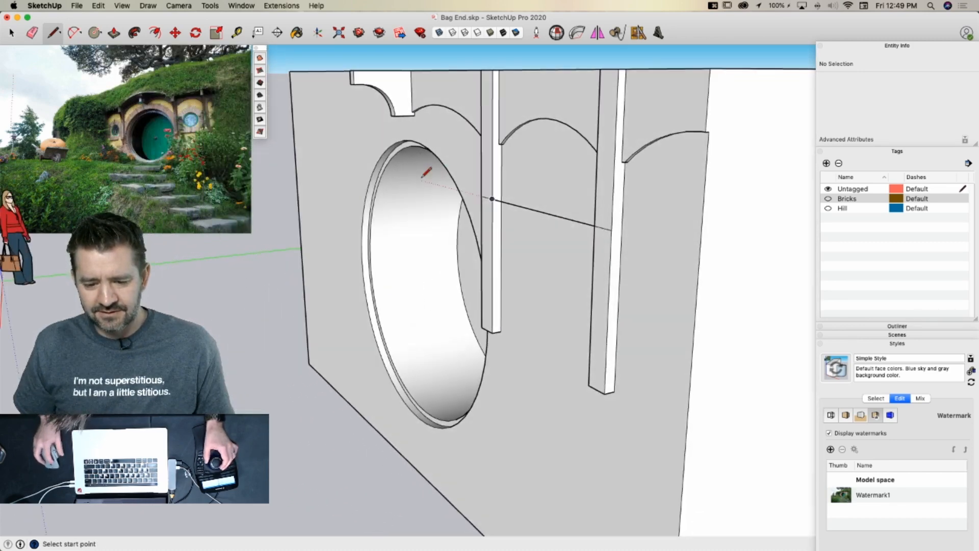
{"action": "key", "text": "p"}
{"action": "left_click", "coordinate": [505, 126]}
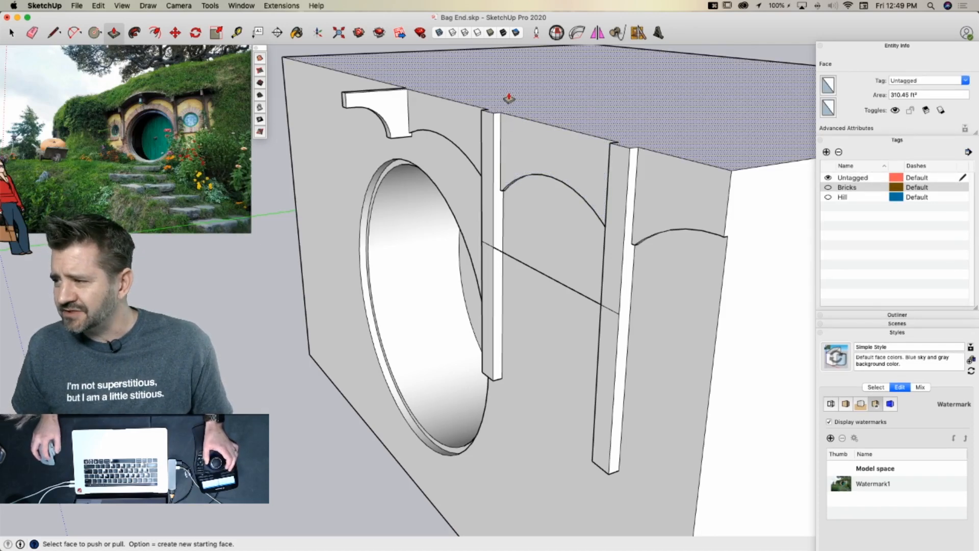
{"action": "left_click", "coordinate": [493, 127]}
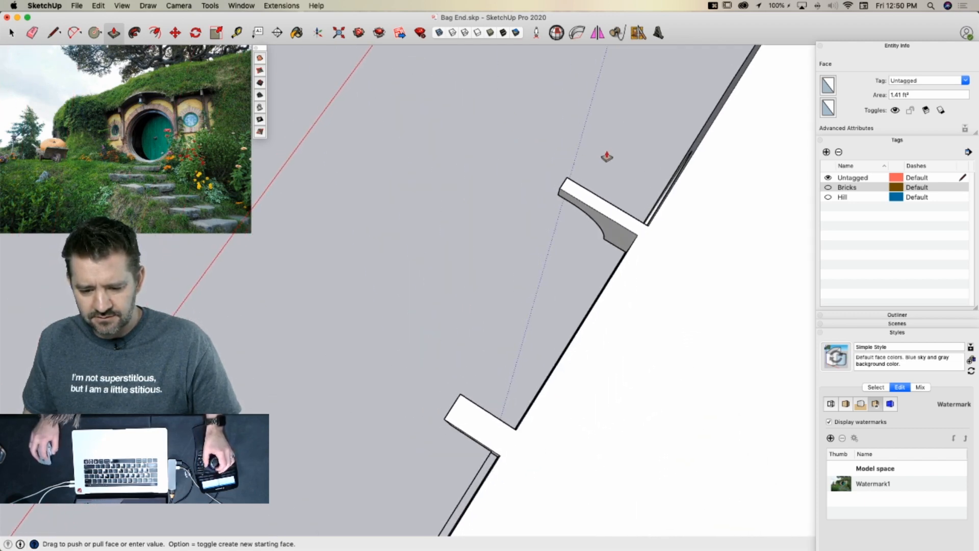
{"action": "left_click", "coordinate": [606, 156]}
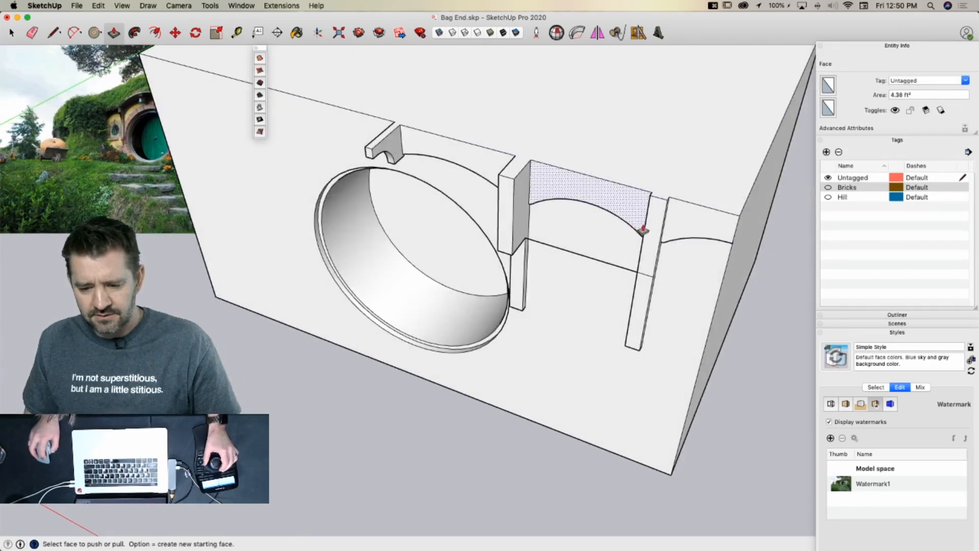
Pull the second post's upper section out to match the first post's, and erase the leftover horizontal line between the posts
{"action": "left_click", "coordinate": [644, 230]}
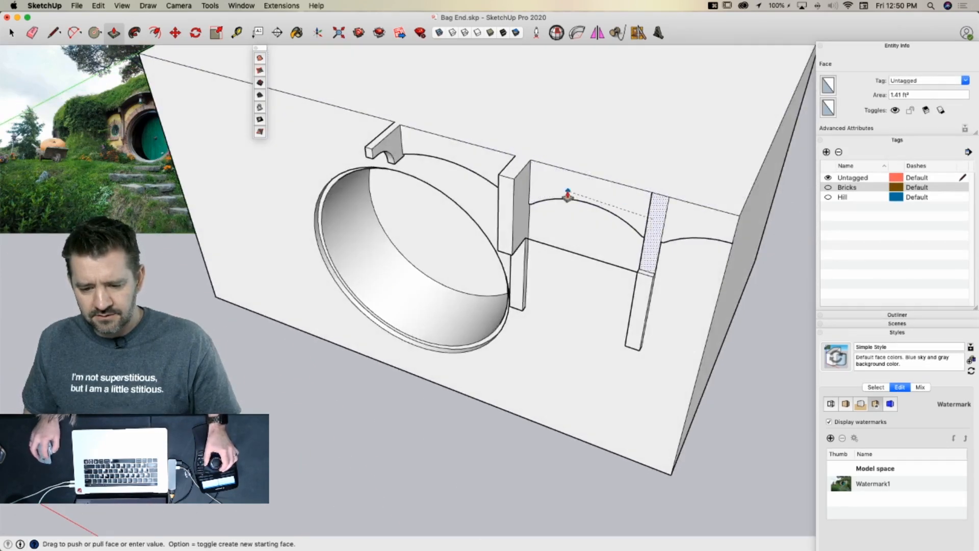
{"action": "left_click", "coordinate": [515, 188]}
{"action": "key", "text": "e"}
{"action": "left_click", "coordinate": [549, 245]}
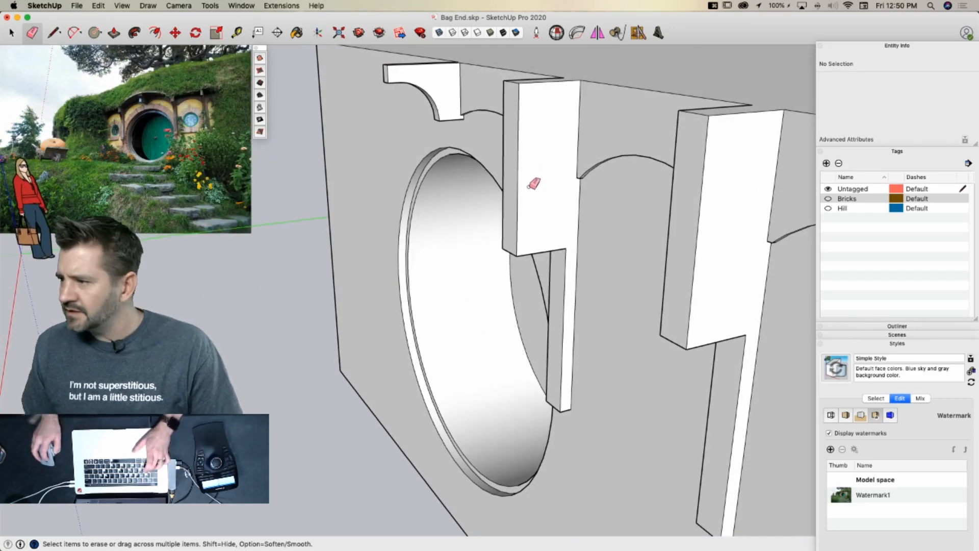
{"action": "key", "text": "l"}
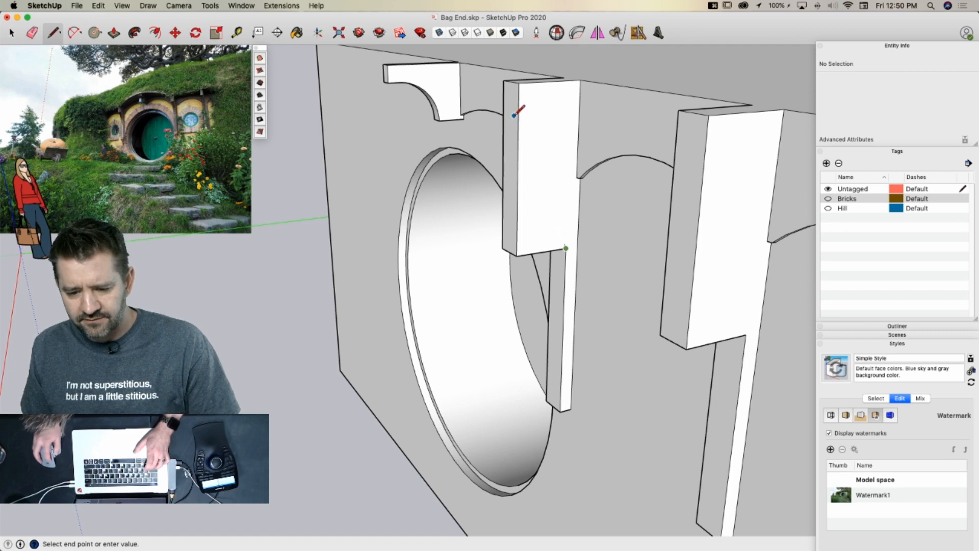
{"action": "key", "text": "l"}
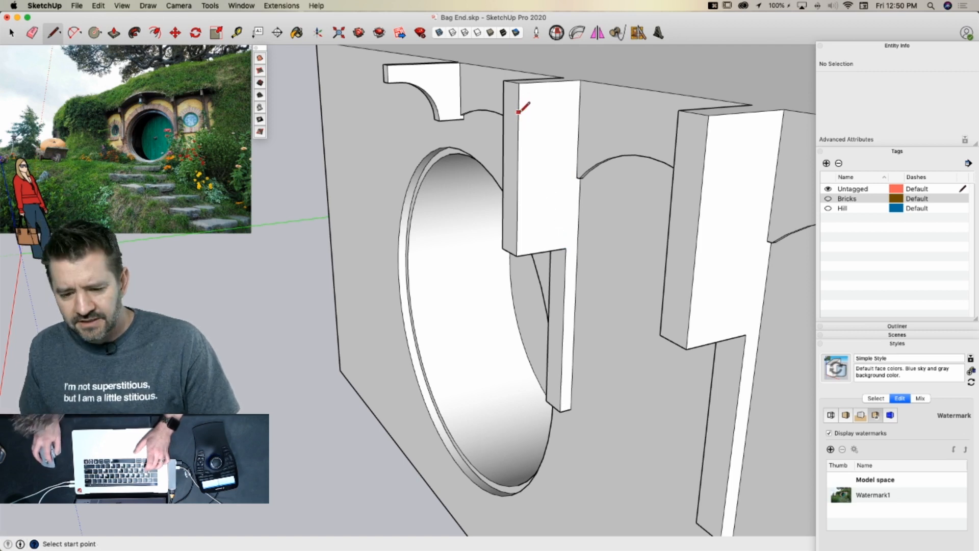
{"action": "key", "text": "space"}
{"action": "left_click", "coordinate": [386, 76]}
{"action": "key", "text": "m"}
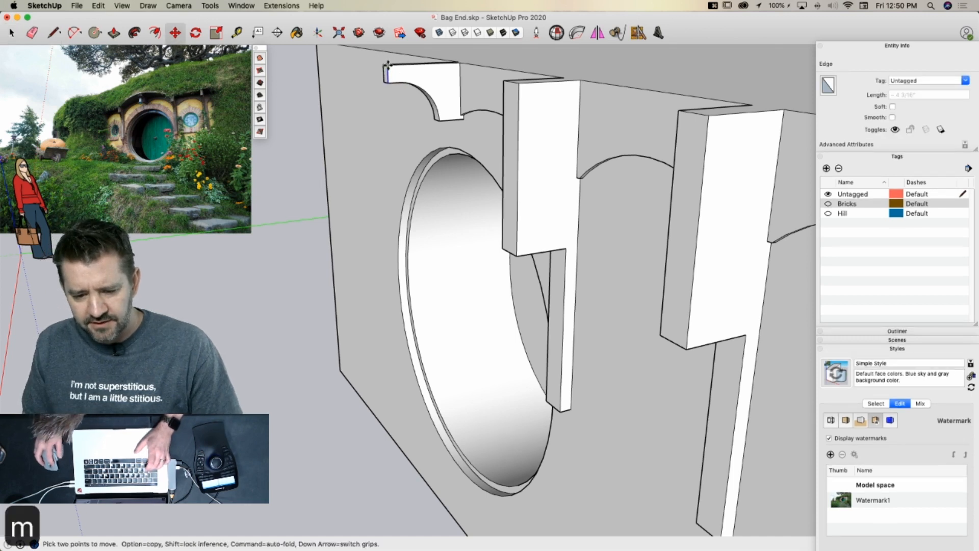
{"action": "left_click", "coordinate": [387, 71]}
{"action": "key", "text": "alt"}
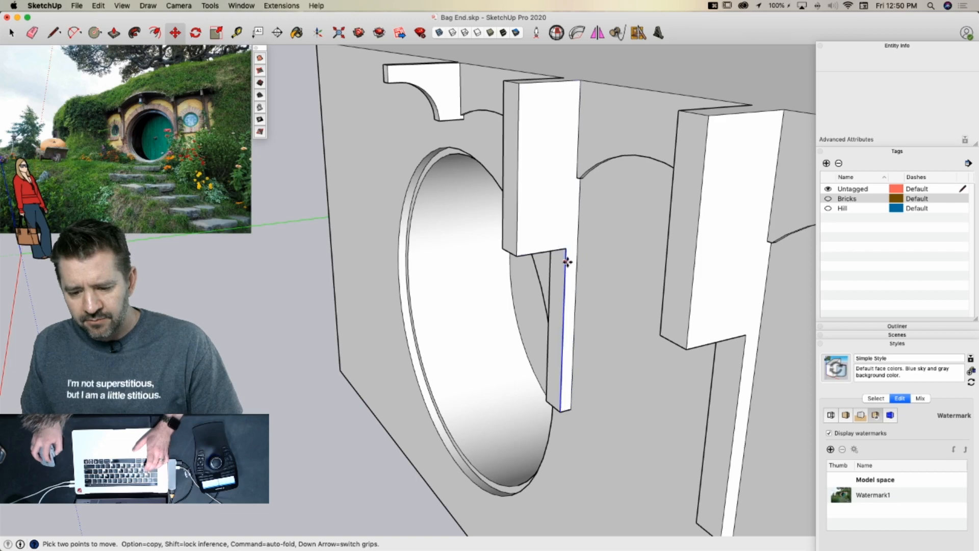
{"action": "key", "text": "a"}
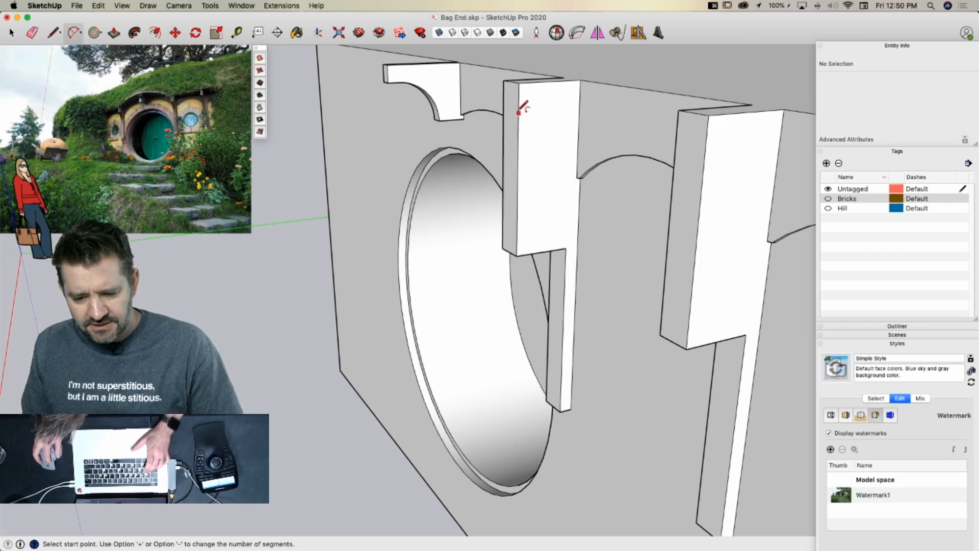
{"action": "left_click", "coordinate": [519, 106]}
{"action": "left_click", "coordinate": [566, 248]}
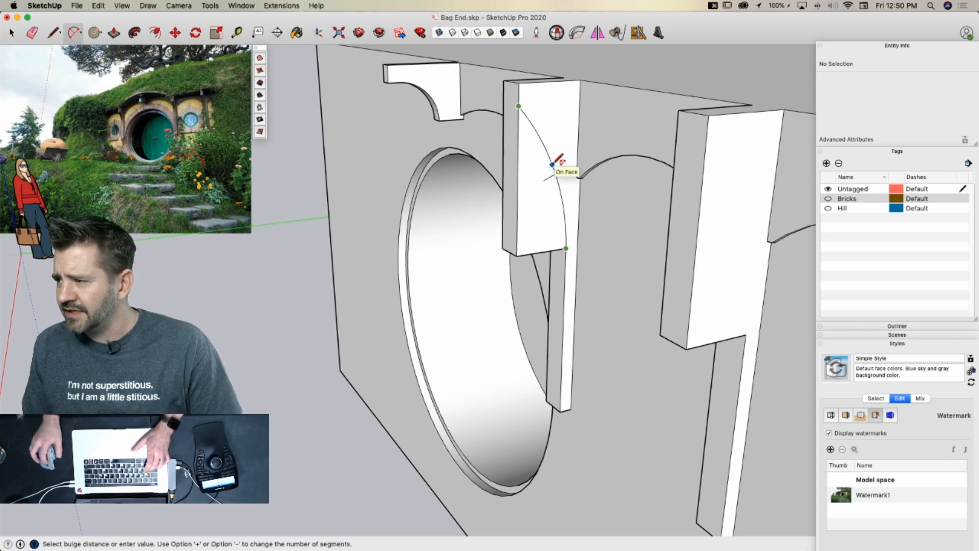
{"action": "key", "text": "space"}
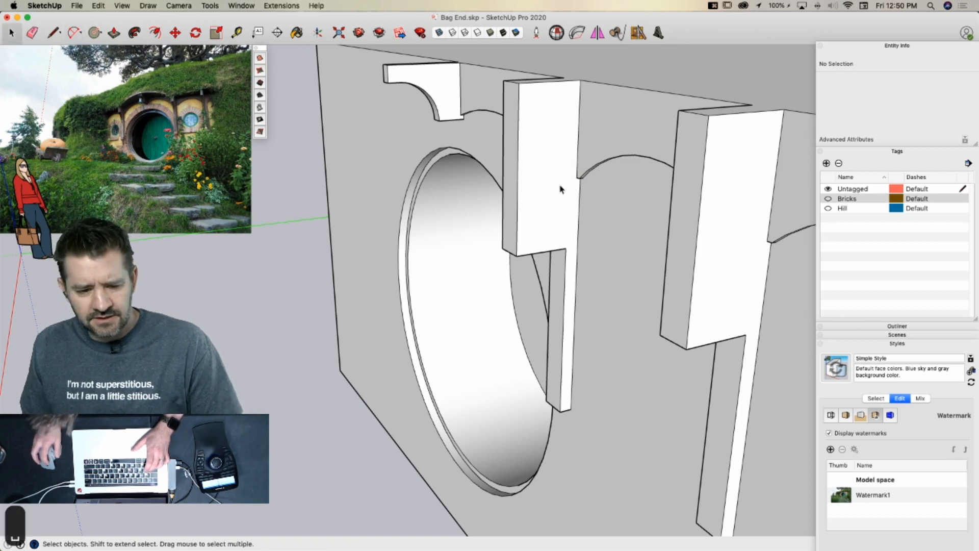
Draw a Bezier curve on the first post block's side face, from high on its front edge to where the block's underside meets the post
{"action": "left_click", "coordinate": [122, 5]}
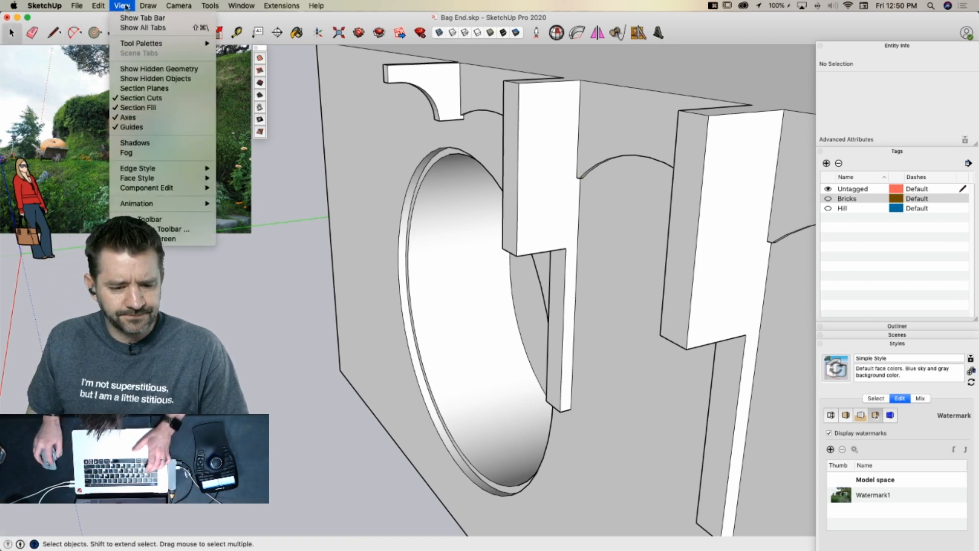
{"action": "mouse_move", "coordinate": [140, 6]}
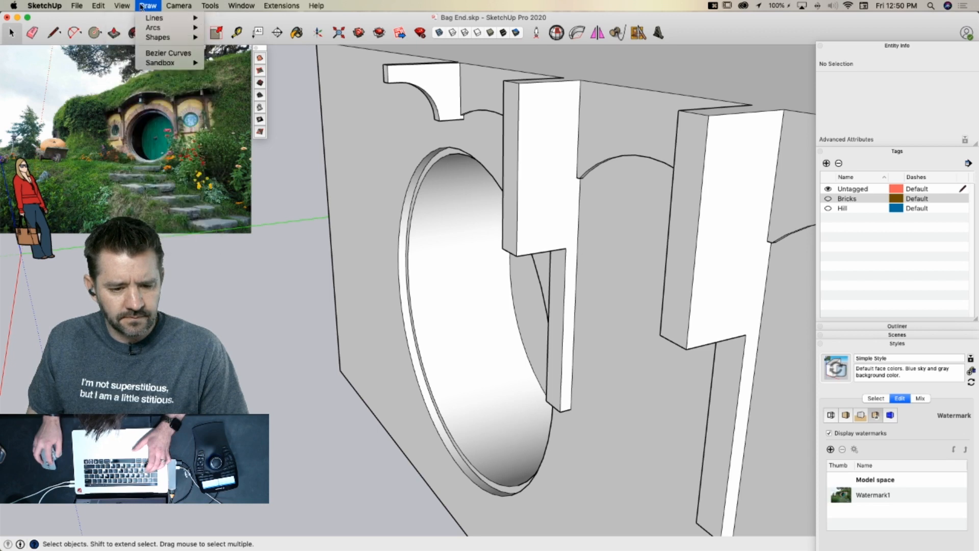
{"action": "left_click", "coordinate": [164, 53]}
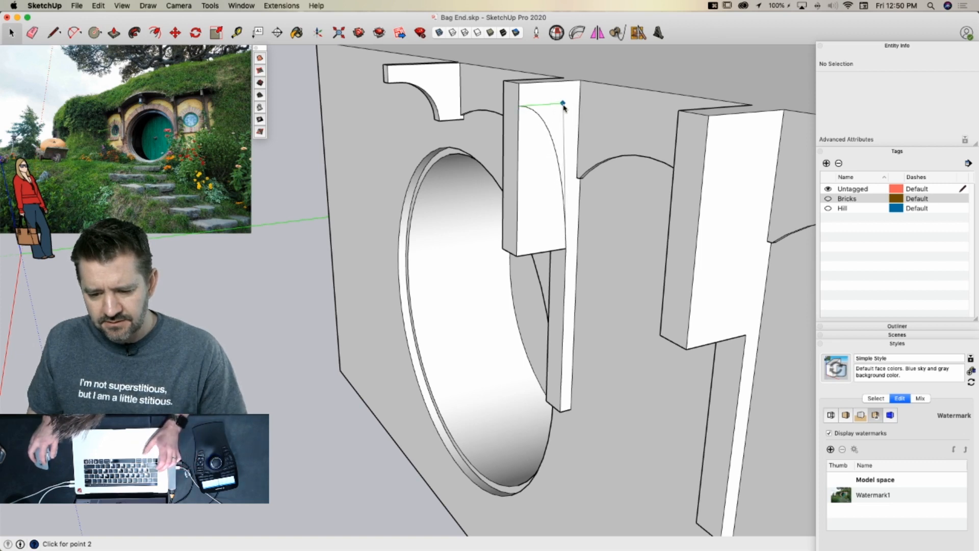
{"action": "left_click", "coordinate": [564, 105]}
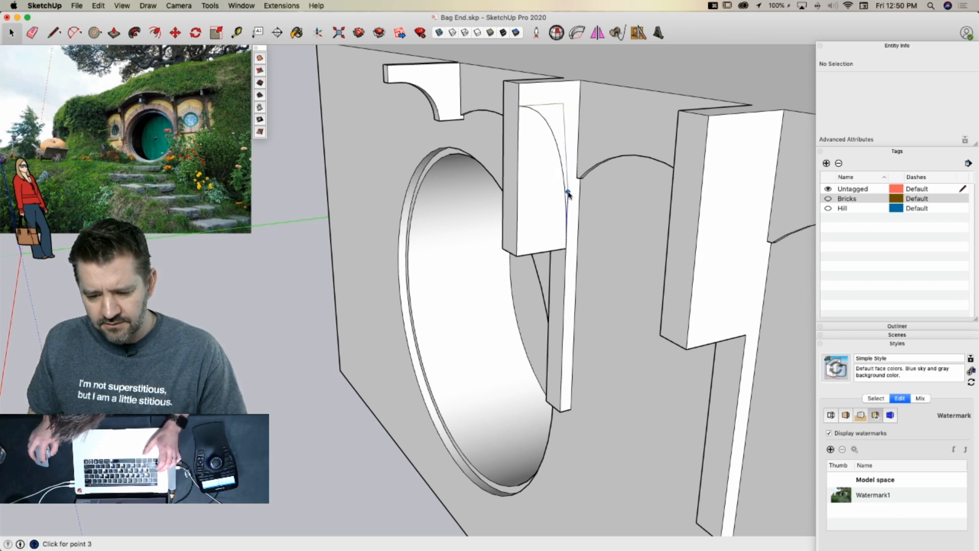
{"action": "key", "text": "space"}
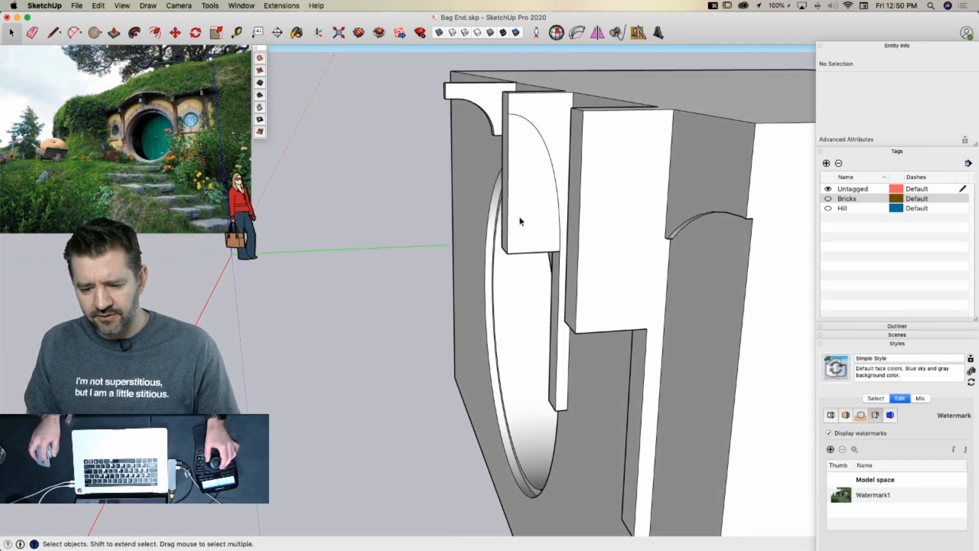
Copy the area below the curve onto the second post block's side face, aligning it with the block's lower front corner
{"action": "left_click", "coordinate": [520, 219]}
{"action": "key", "text": "m"}
{"action": "left_click", "coordinate": [506, 255]}
{"action": "key", "text": "alt"}
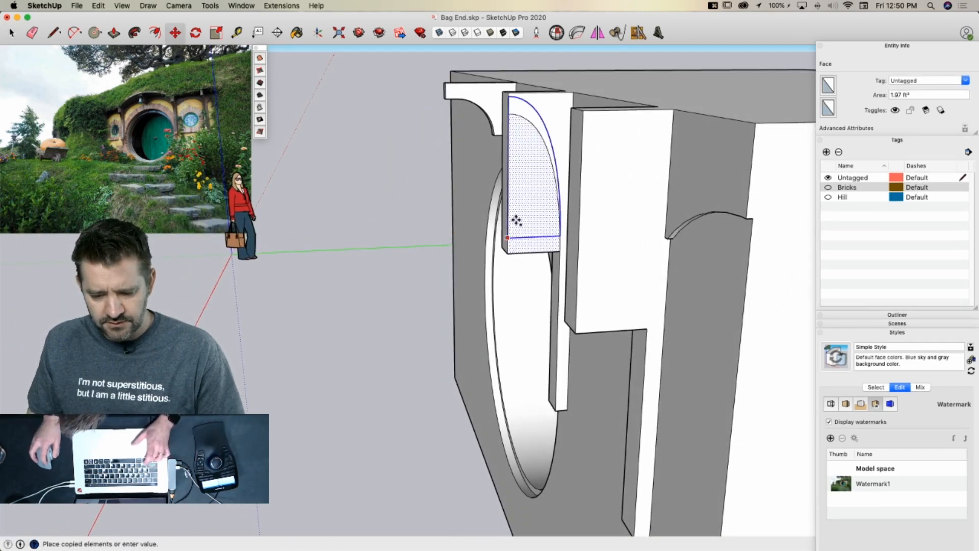
{"action": "left_click", "coordinate": [579, 335]}
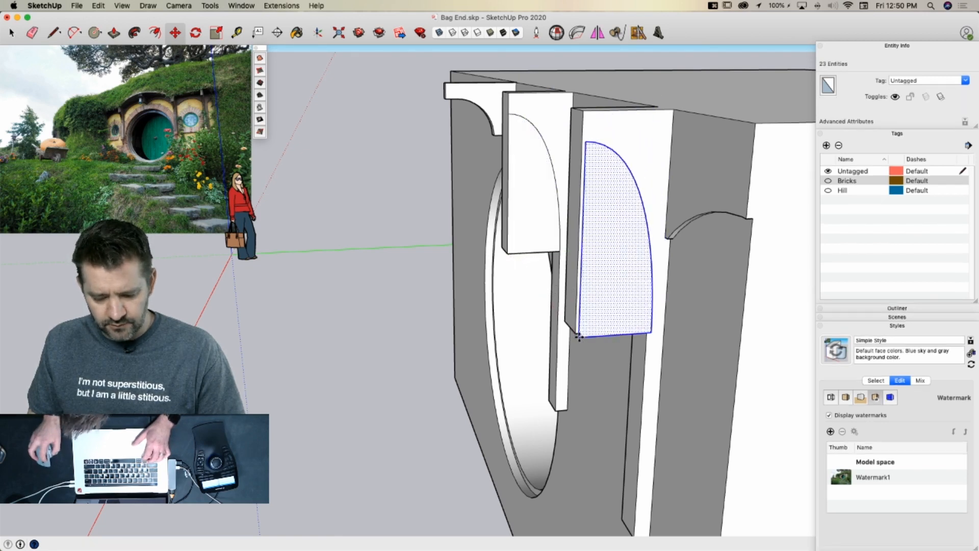
{"action": "left_click", "coordinate": [581, 335]}
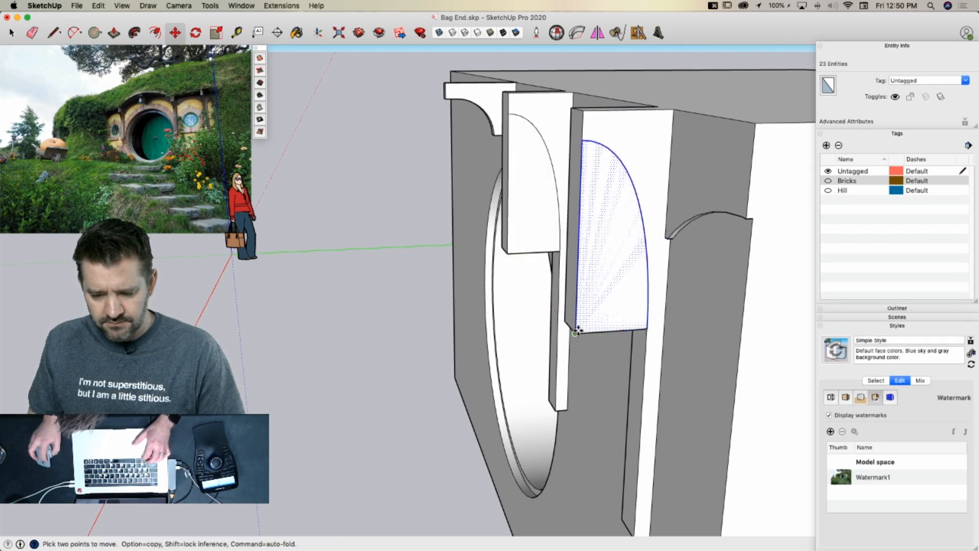
{"action": "left_click", "coordinate": [576, 332]}
Push the curved areas through both post blocks to form curved brackets, and erase the leftover edges where the curves meet the posts
{"action": "key", "text": "p"}
{"action": "left_click", "coordinate": [605, 286]}
{"action": "left_click", "coordinate": [576, 274]}
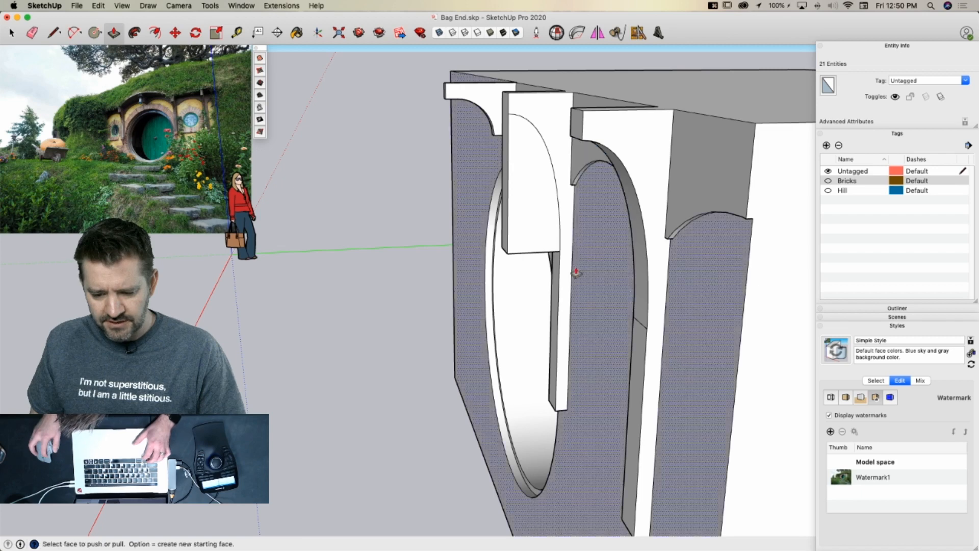
{"action": "double_click", "coordinate": [524, 220]}
{"action": "key", "text": "e"}
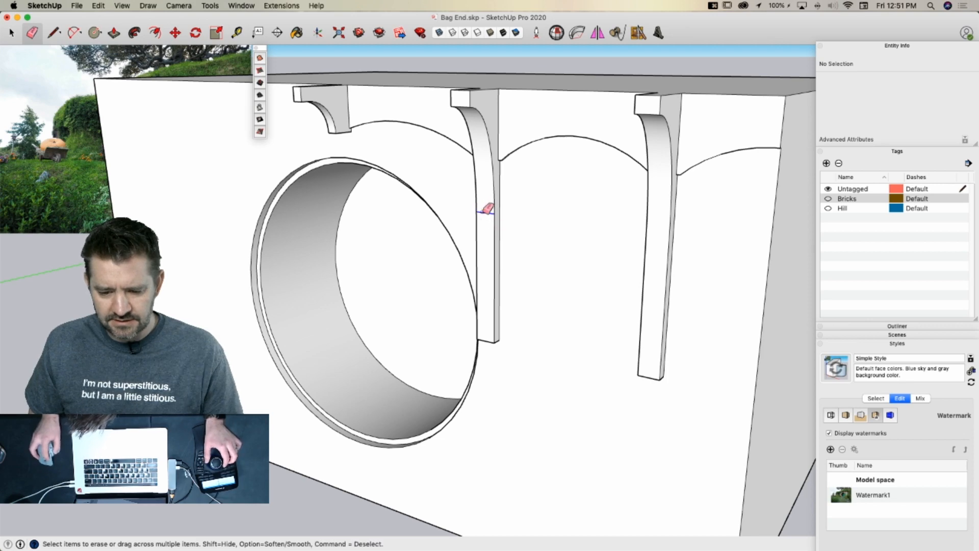
Select all the visible wall geometry and make it a group
{"action": "key", "text": "space"}
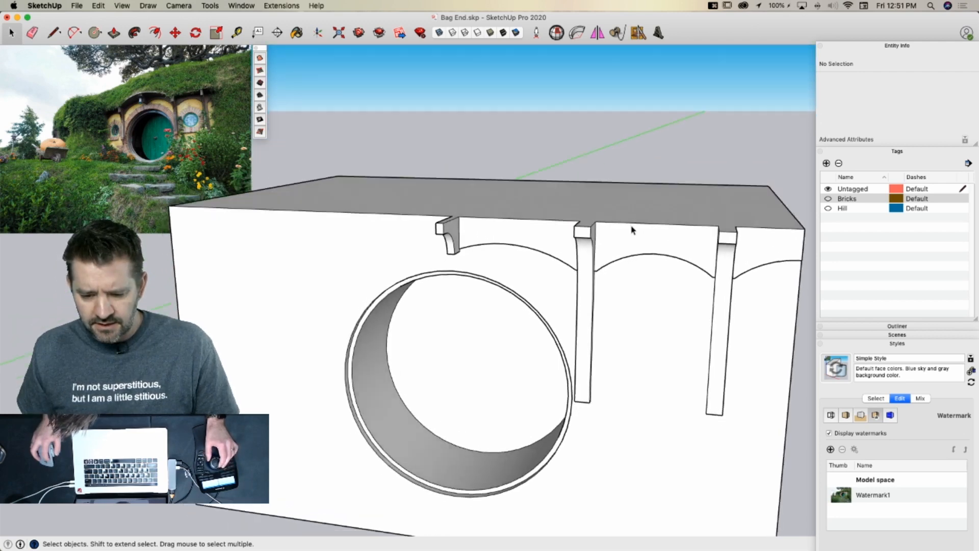
{"action": "key", "text": "super+a"}
{"action": "right_click", "coordinate": [644, 230]}
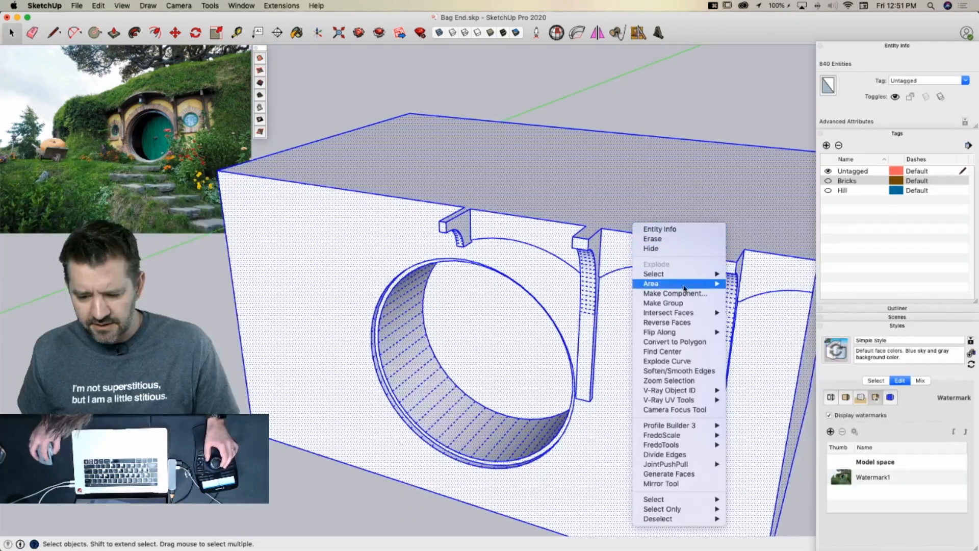
{"action": "left_click", "coordinate": [673, 303]}
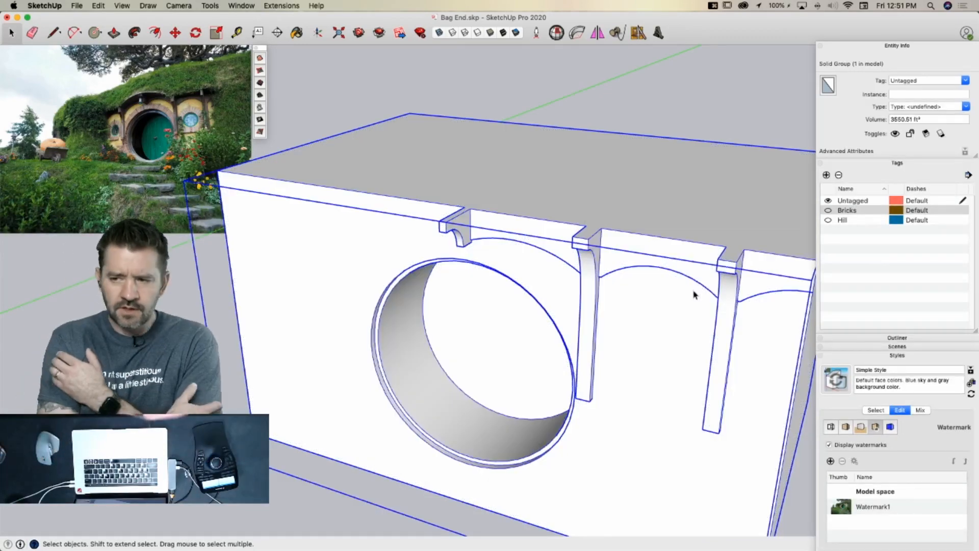
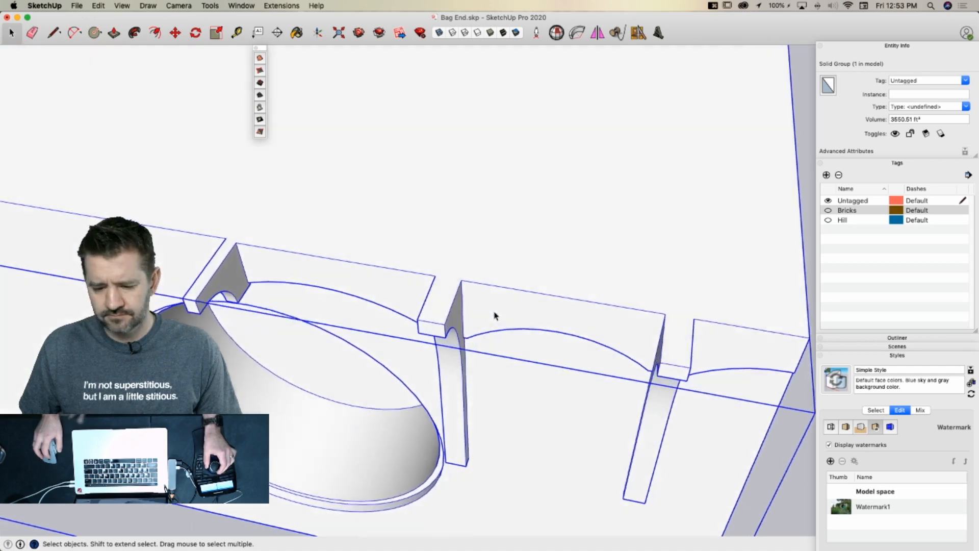
Draw a rectangle on top of the two posts, from the first post's back corner to the second post's outer front corner
{"action": "key", "text": "r"}
{"action": "left_click", "coordinate": [434, 279]}
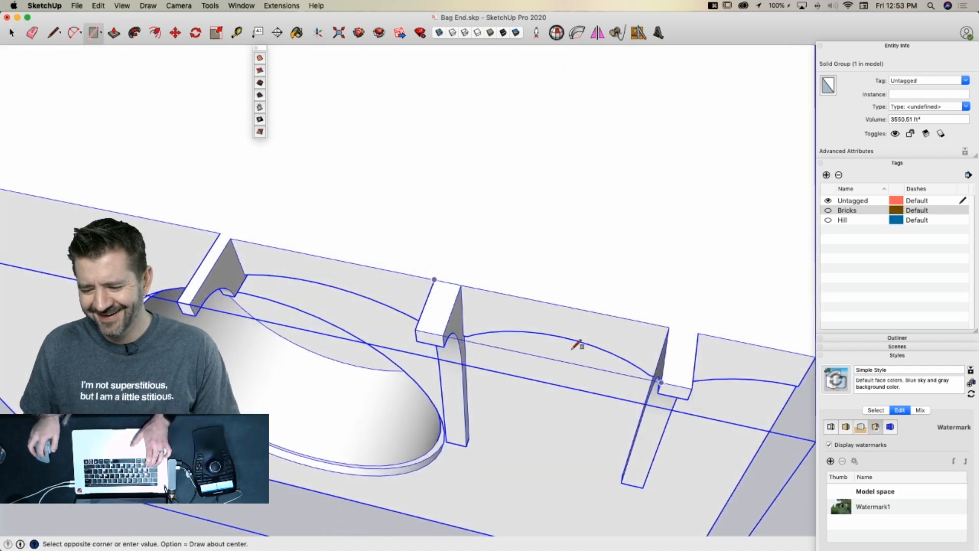
{"action": "scroll", "coordinate": [301, 284], "scroll_direction": "down", "scroll_amount": 3}
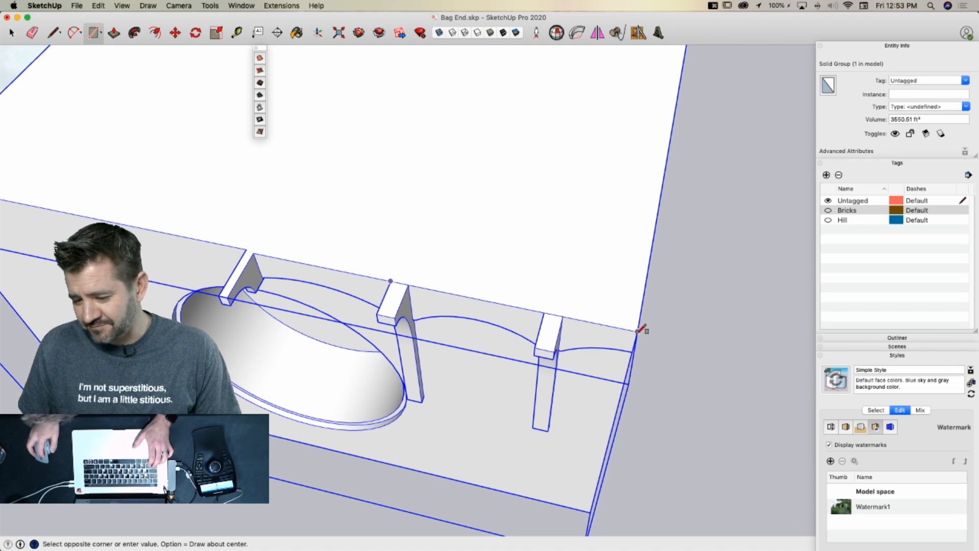
{"action": "left_click", "coordinate": [556, 350]}
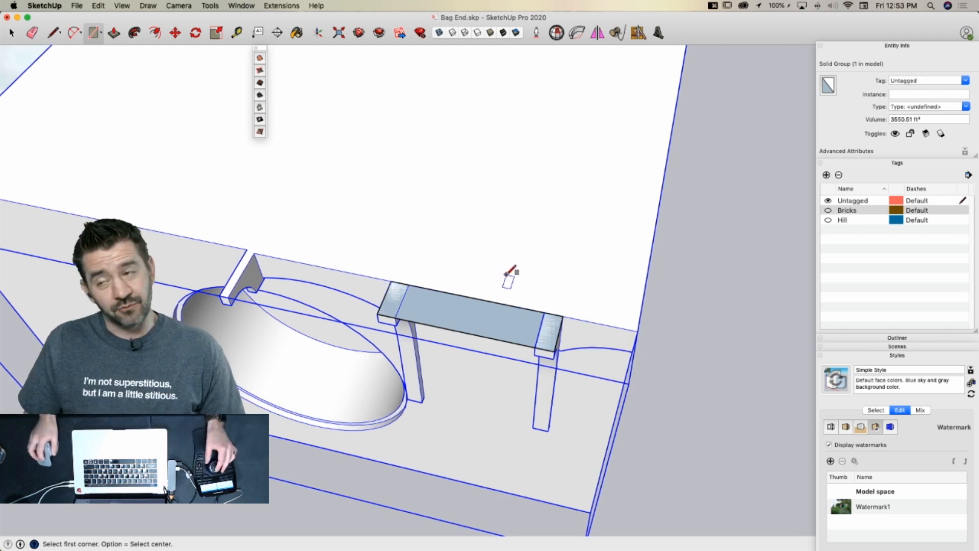
{"action": "middle_click_drag", "start_coordinate": [505, 280], "coordinate": [501, 279]}
Pull the rectangle up into a thin board and extend its front face slightly past the posts
{"action": "key", "text": "p"}
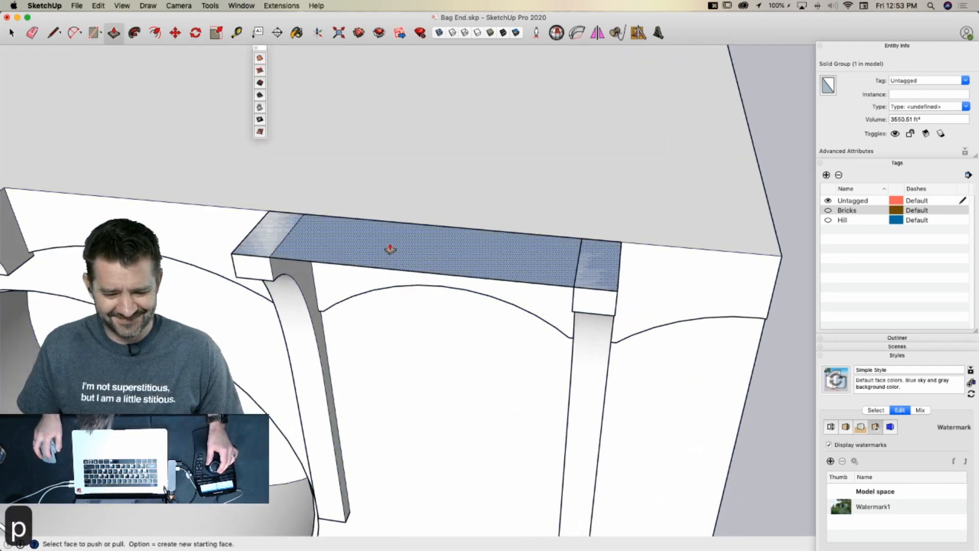
{"action": "left_click", "coordinate": [352, 261]}
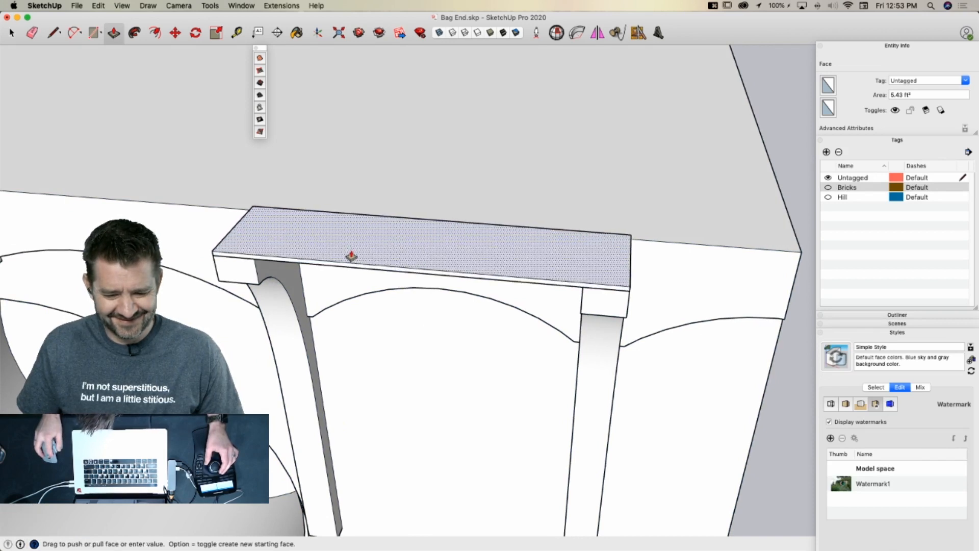
{"action": "left_click", "coordinate": [346, 256]}
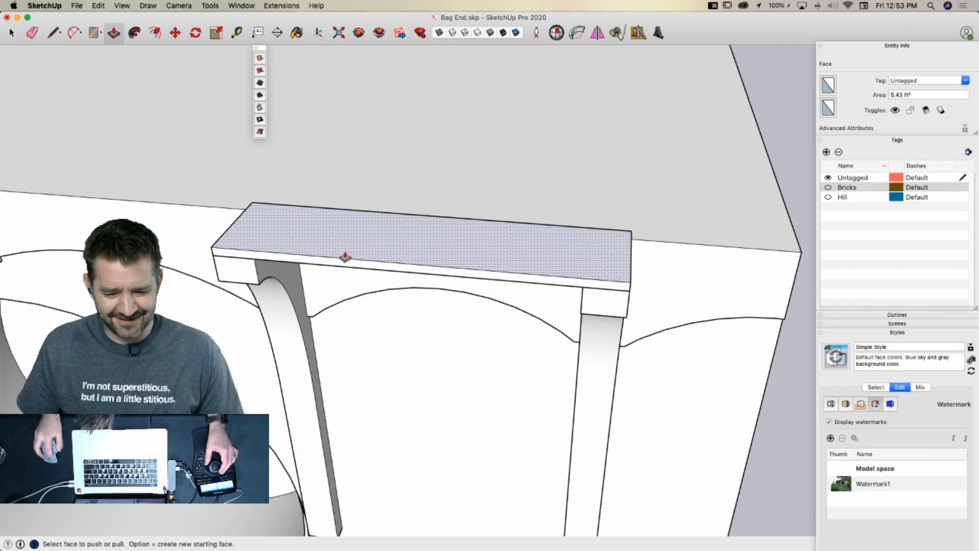
{"action": "left_click", "coordinate": [323, 269]}
{"action": "left_click", "coordinate": [308, 271]}
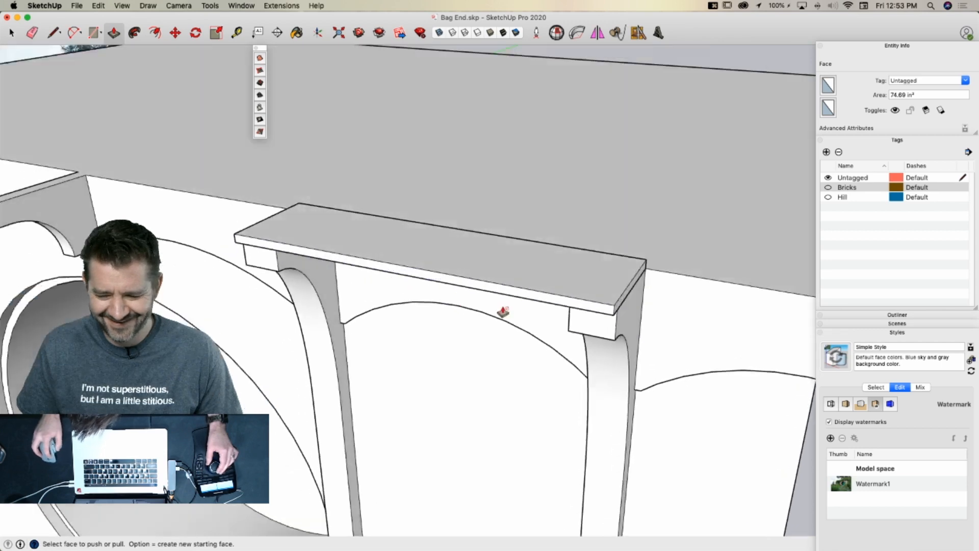
Extend the board's outer end face past the side of the second post
{"action": "left_click", "coordinate": [558, 309]}
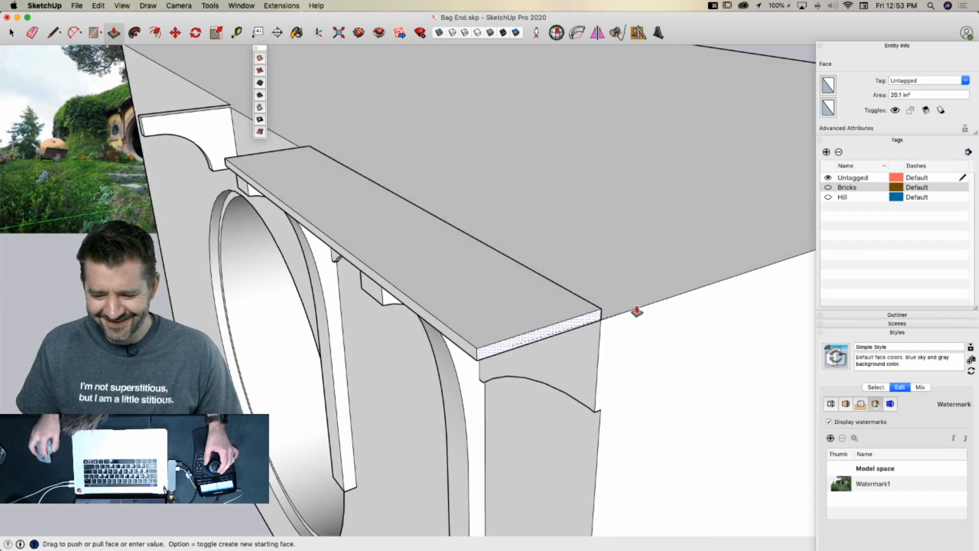
{"action": "left_click", "coordinate": [636, 311]}
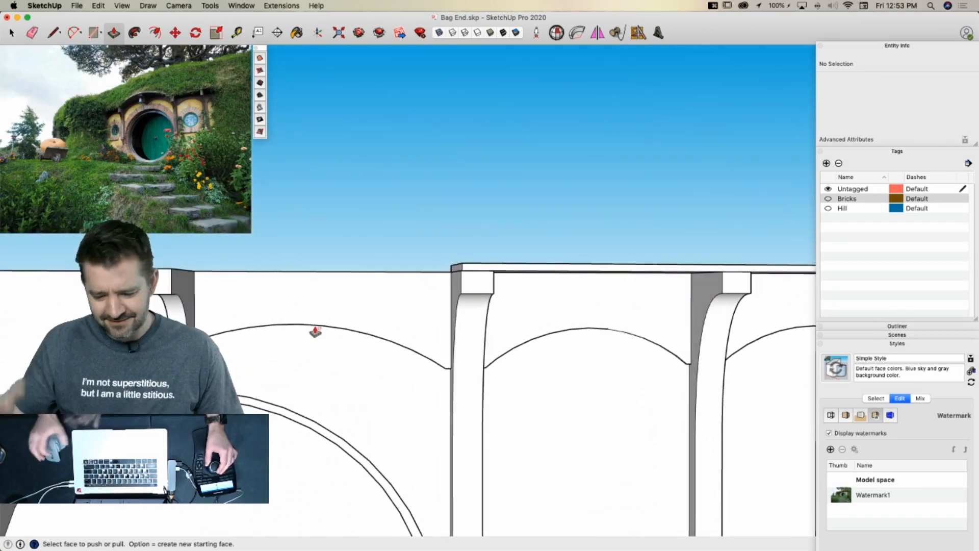
Draw a line from the first post's top front corner to the middle of the neighbouring bracket's top, and a vertical line up from there
{"action": "key", "text": "l"}
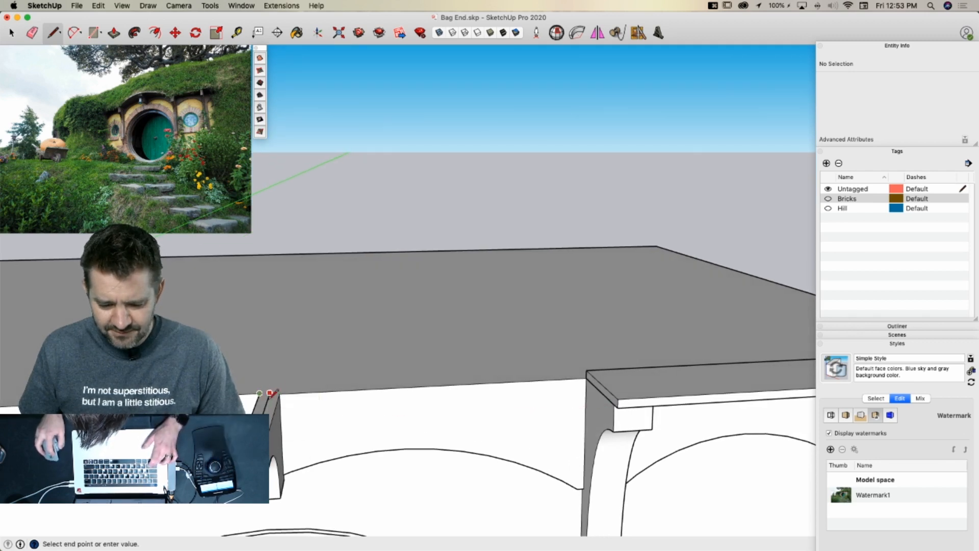
{"action": "key", "text": "l"}
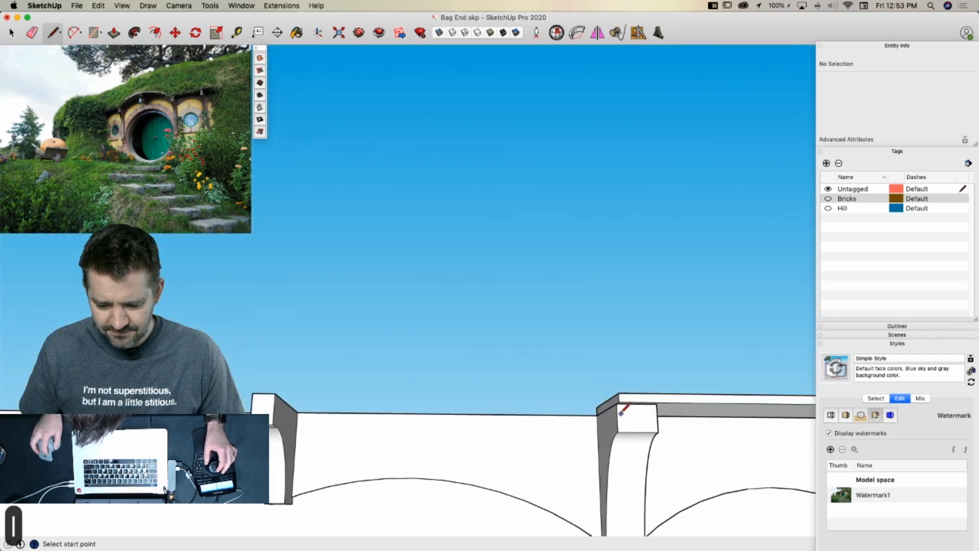
{"action": "left_click", "coordinate": [621, 412]}
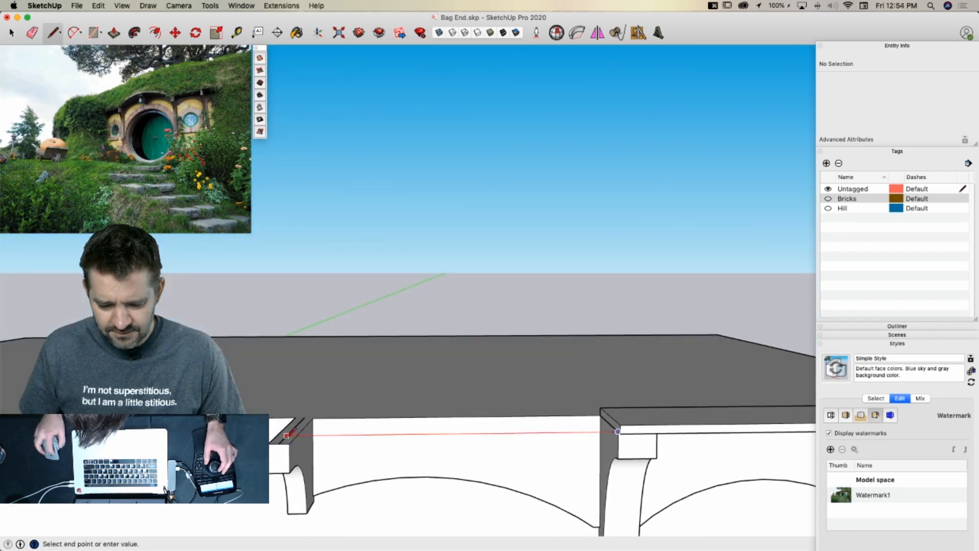
{"action": "left_click", "coordinate": [286, 435]}
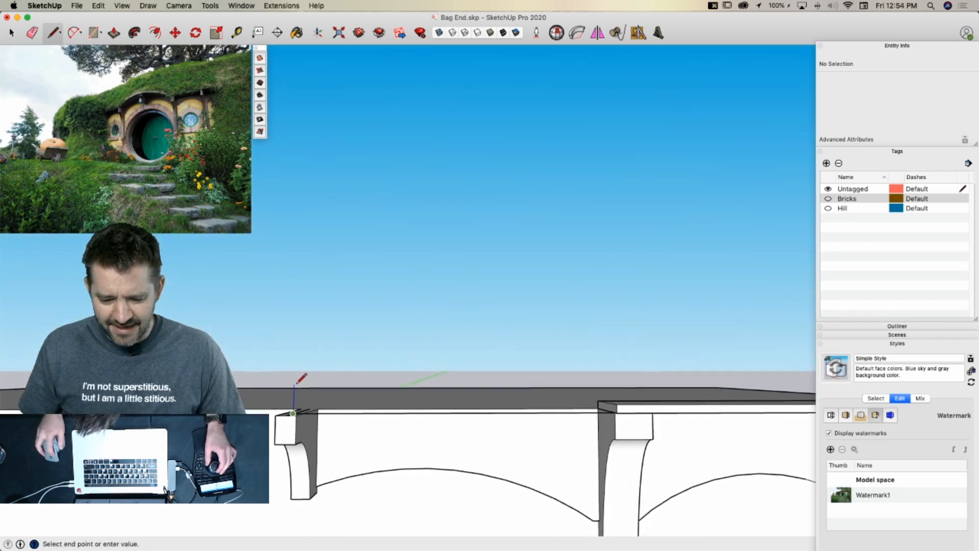
{"action": "left_click", "coordinate": [304, 334]}
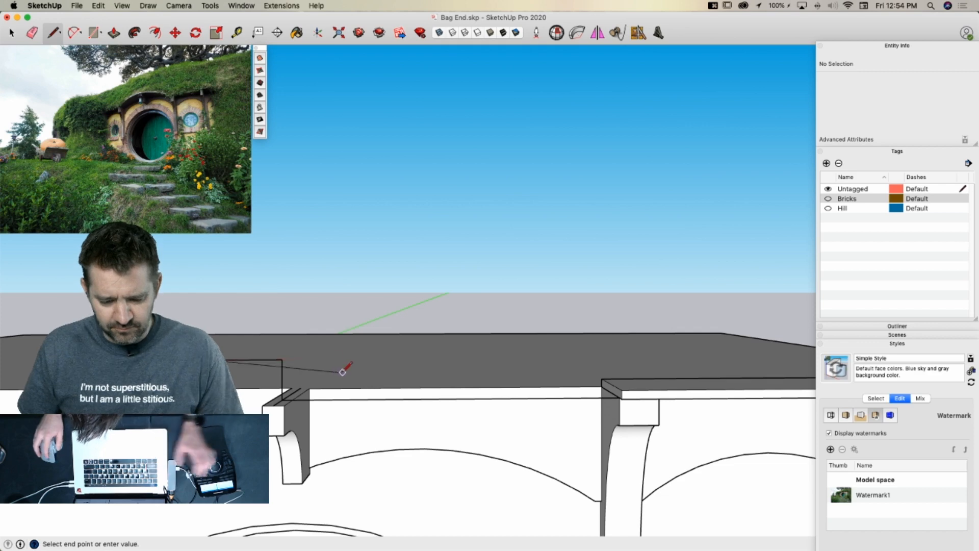
{"action": "key", "text": "space"}
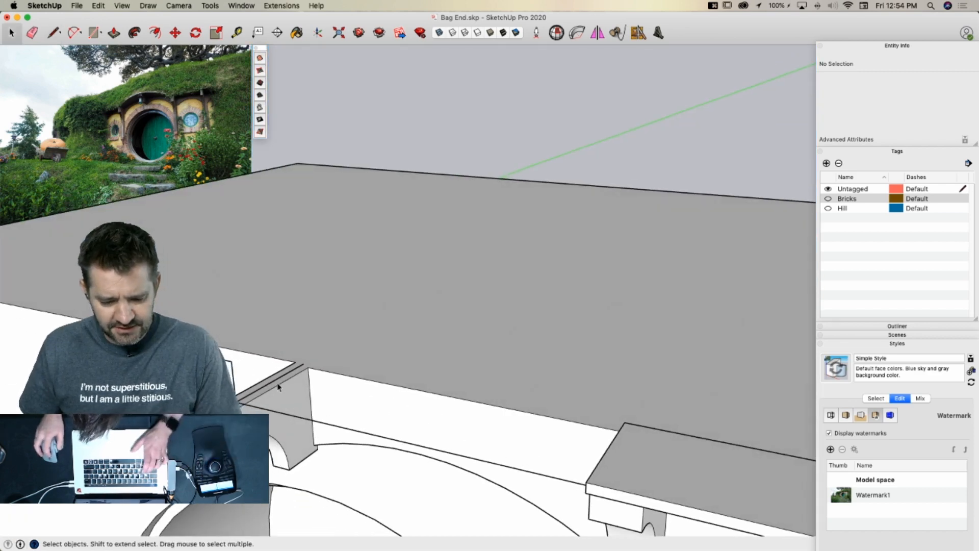
Draw a shallow arc from the top of the vertical line to the post's corner, and trim its tail beyond the vertical
{"action": "key", "text": "a"}
{"action": "left_click", "coordinate": [231, 361]}
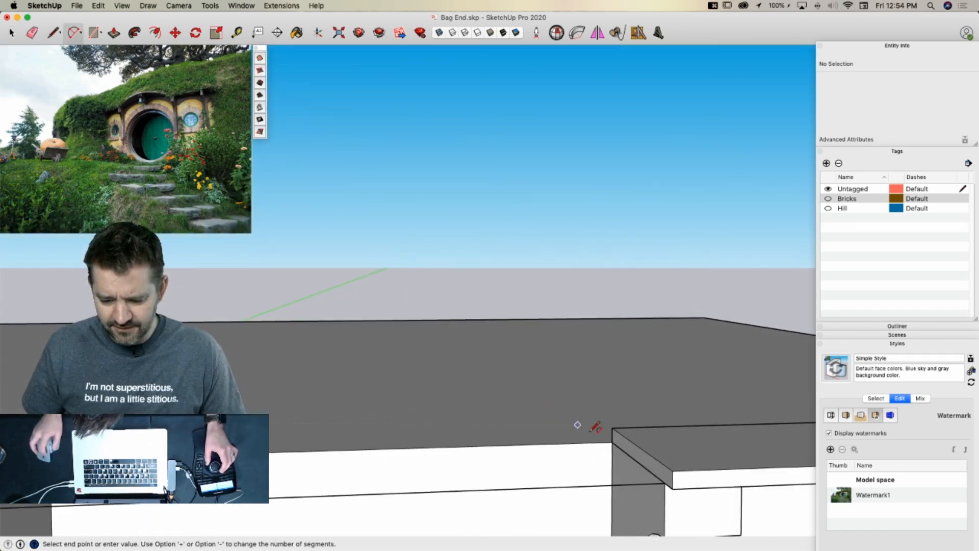
{"action": "left_click", "coordinate": [665, 482]}
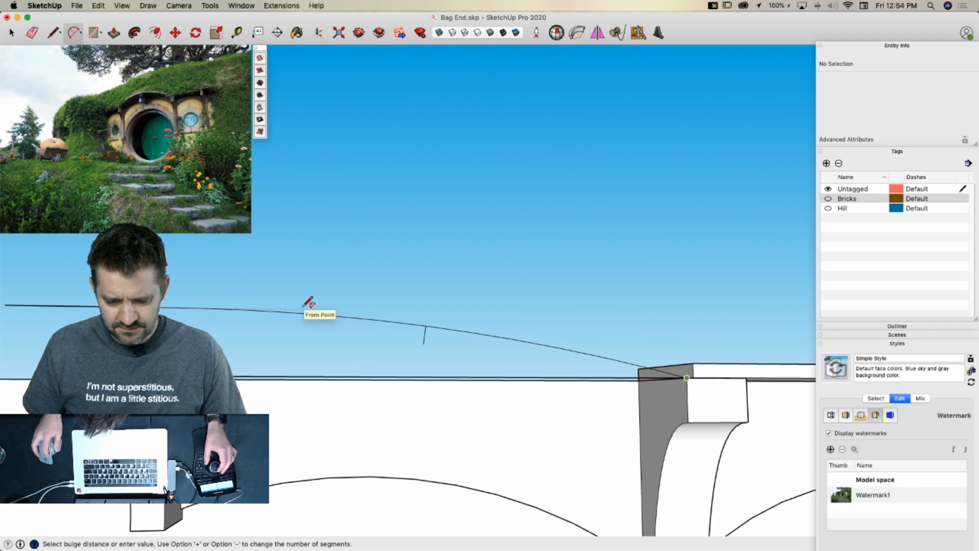
{"action": "left_click", "coordinate": [304, 306]}
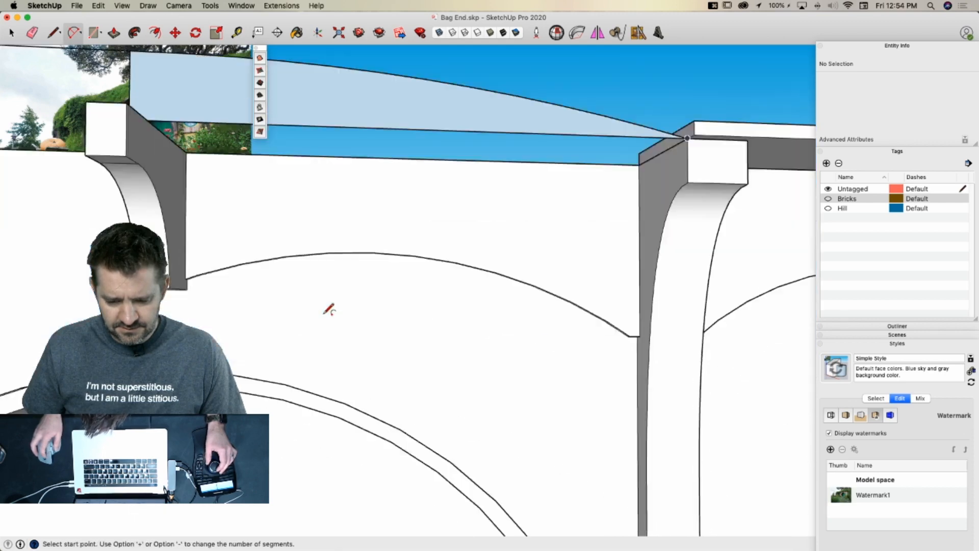
{"action": "key", "text": "space"}
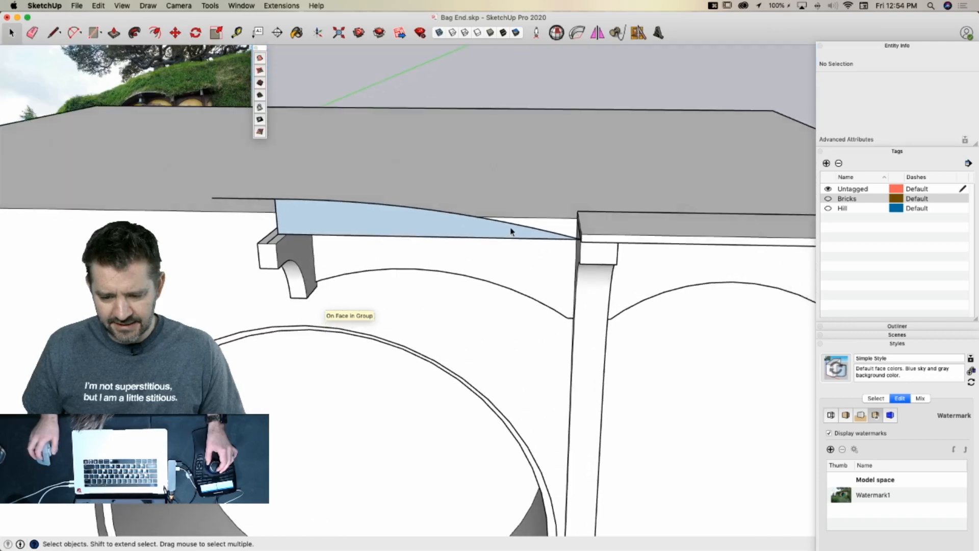
{"action": "left_click", "coordinate": [247, 200]}
{"action": "key", "text": "e"}
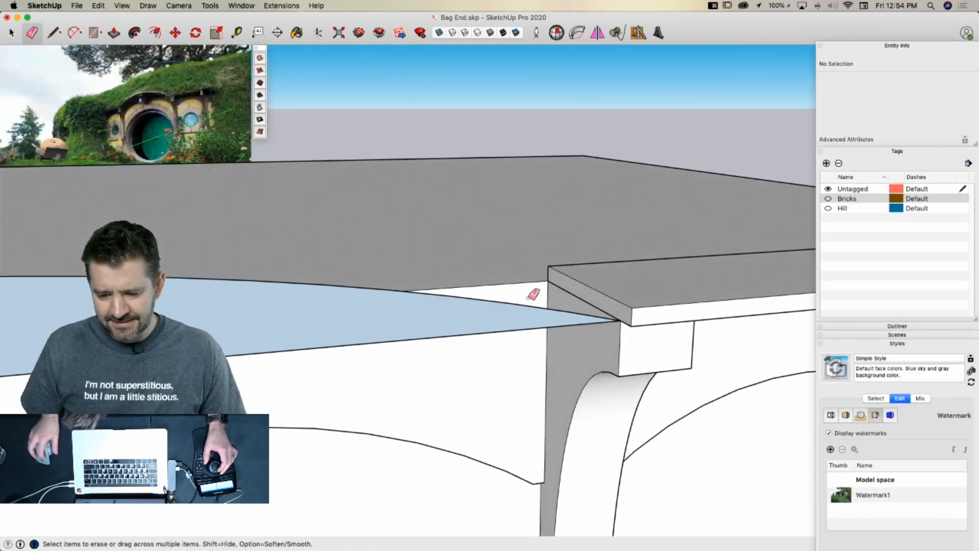
Offset the arc upward to the board's top edge and join both arcs with a short vertical line at the post's corner
{"action": "key", "text": "space"}
{"action": "left_click", "coordinate": [525, 307]}
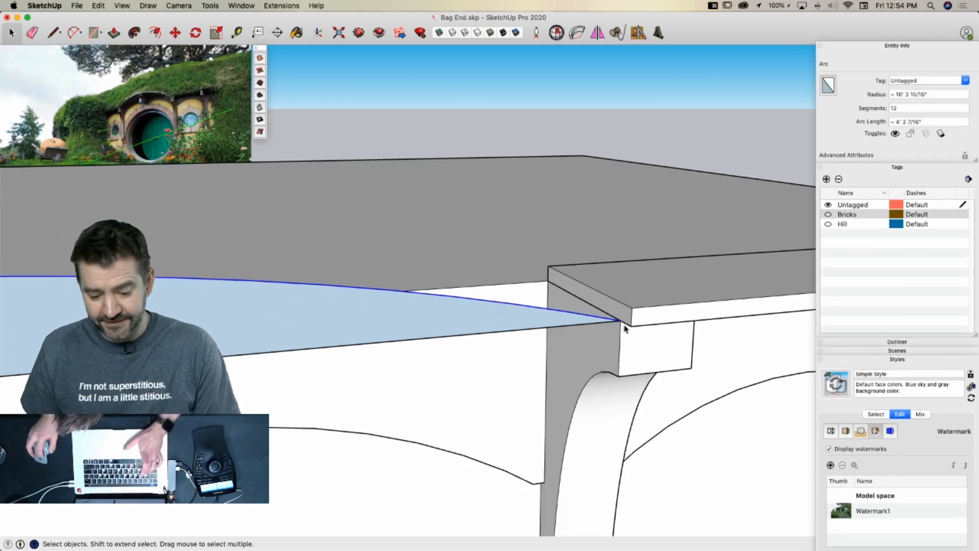
{"action": "key", "text": "f"}
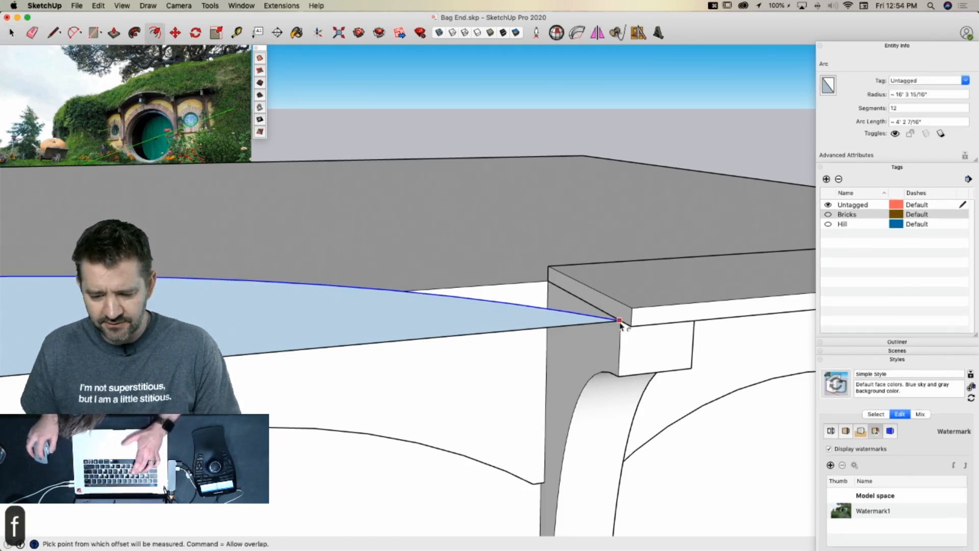
{"action": "left_click", "coordinate": [620, 321]}
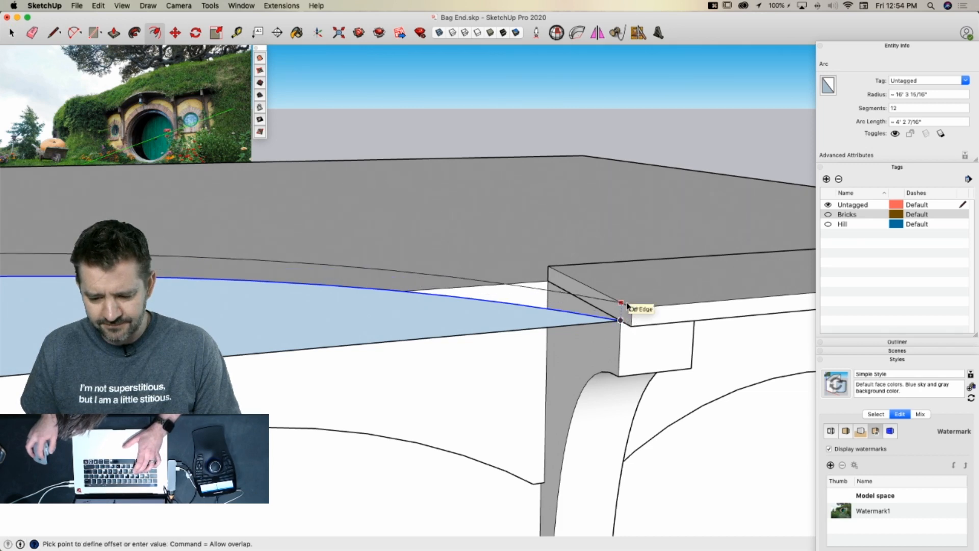
{"action": "key", "text": "l"}
{"action": "scroll", "coordinate": [624, 313], "scroll_direction": "up", "scroll_amount": 3}
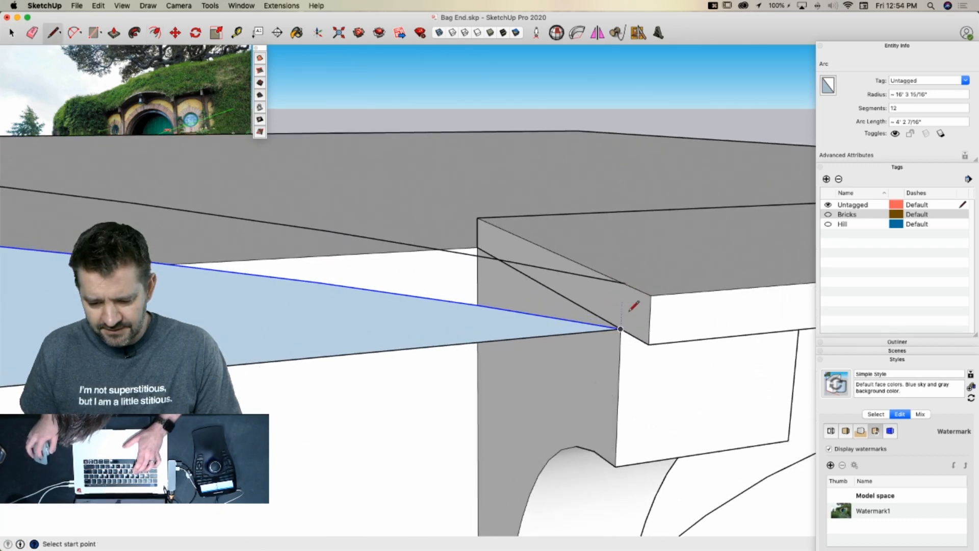
{"action": "left_click", "coordinate": [628, 311]}
Erase the leftover stub of the offset arc that sticks out past the vertical line at the board's end
{"action": "key", "text": "e"}
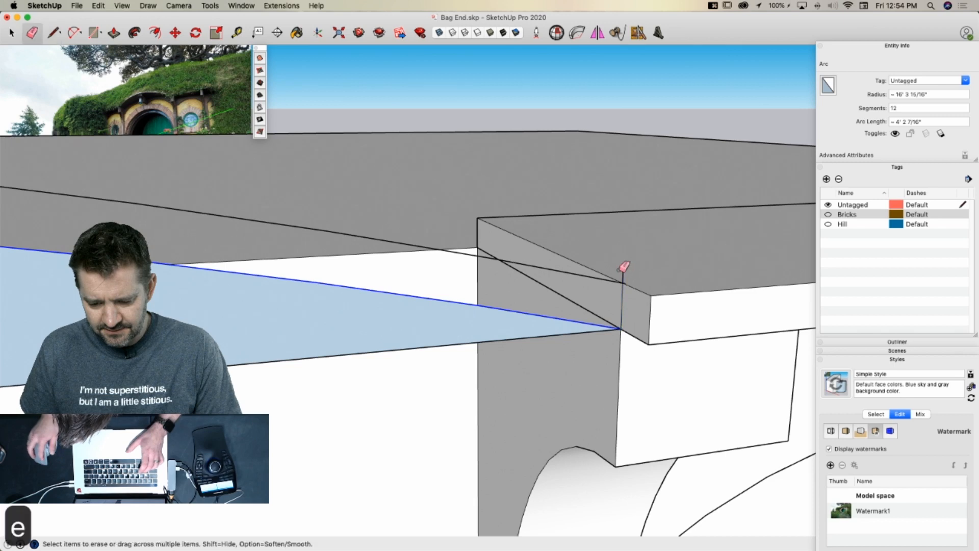
{"action": "left_click", "coordinate": [623, 275]}
{"action": "scroll", "coordinate": [627, 283], "scroll_direction": "up", "scroll_amount": 3}
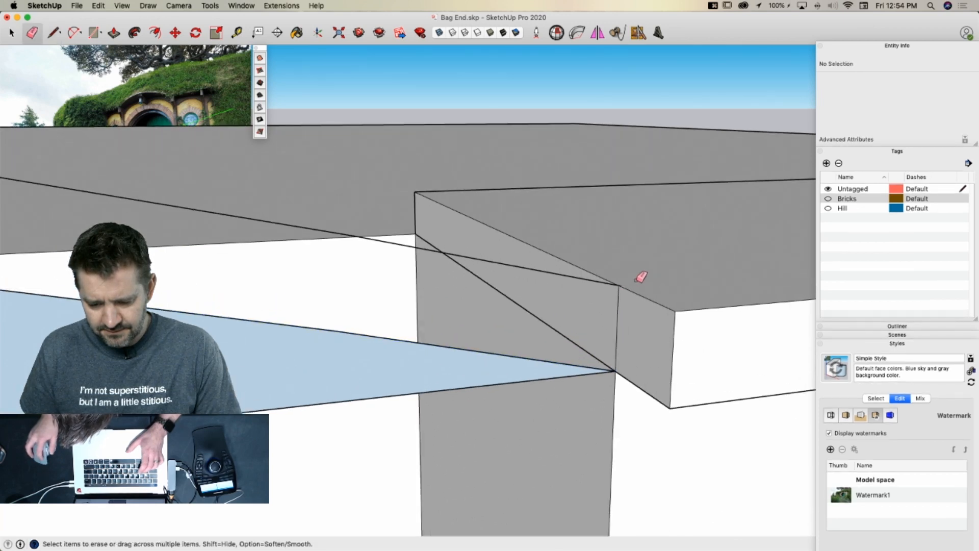
{"action": "scroll", "coordinate": [627, 282], "scroll_direction": "up", "scroll_amount": 1}
{"action": "key", "text": "space"}
{"action": "left_click", "coordinate": [619, 287]}
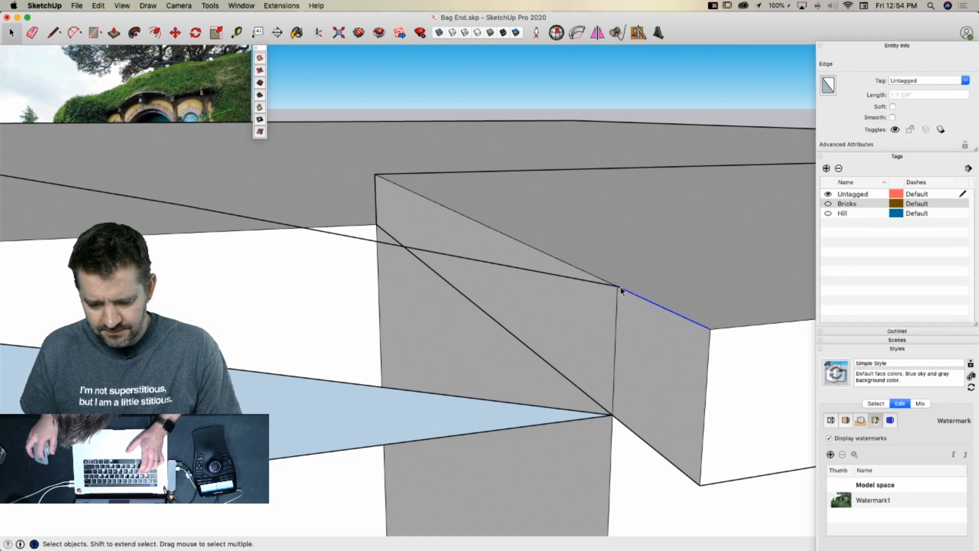
{"action": "left_click", "coordinate": [620, 287]}
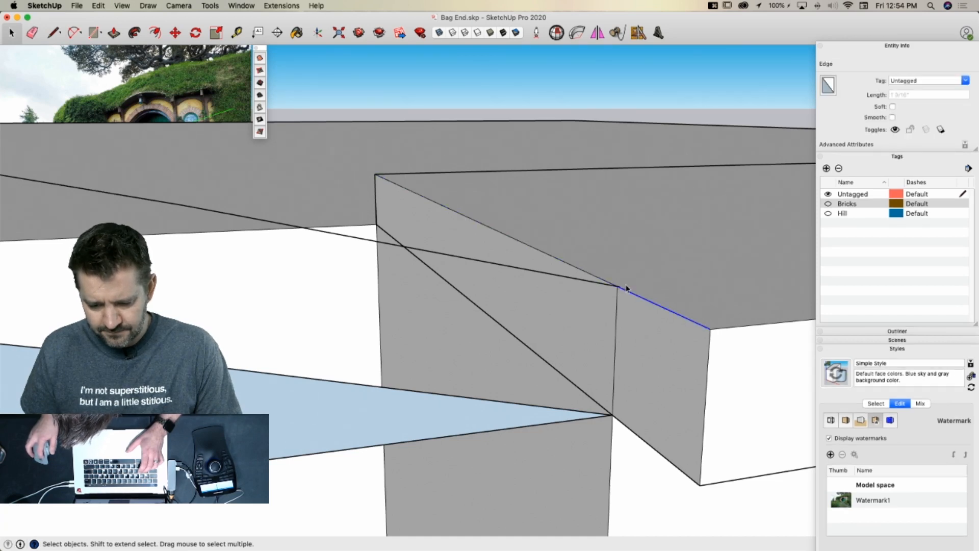
{"action": "left_click", "coordinate": [649, 305]}
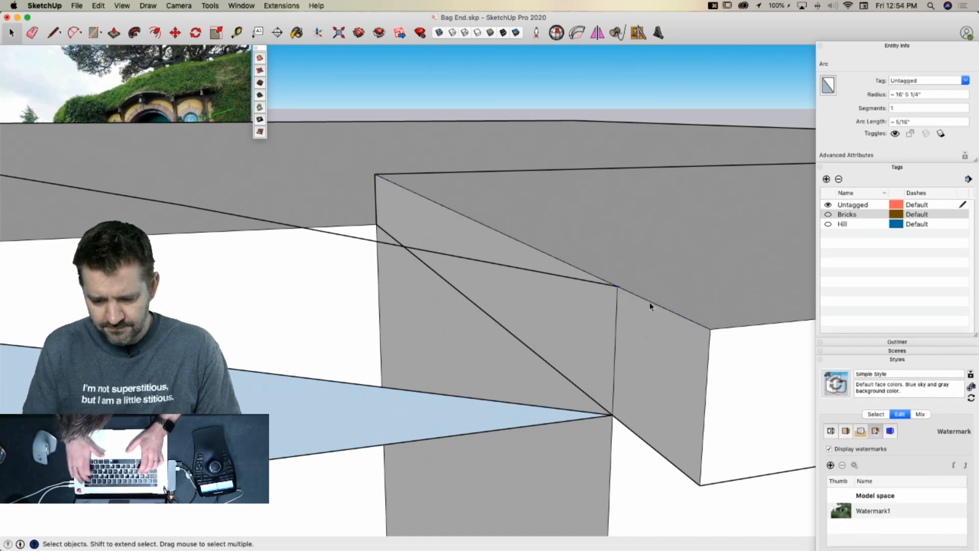
{"action": "key", "text": "BackSpace"}
Close the open far end of the two arcs with a line and erase the vertical and base guide lines, leaving a curved strip
{"action": "key", "text": "l"}
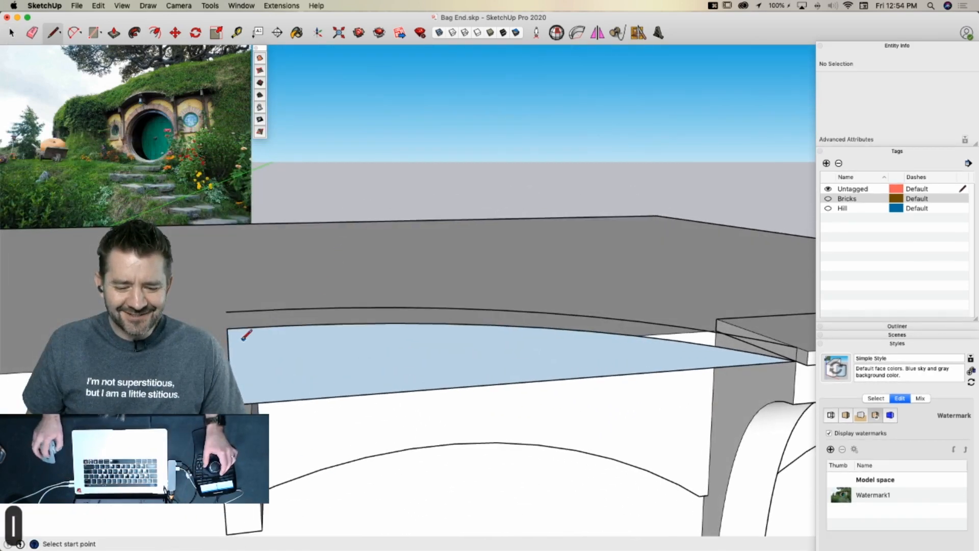
{"action": "left_click", "coordinate": [227, 312]}
{"action": "key", "text": "e"}
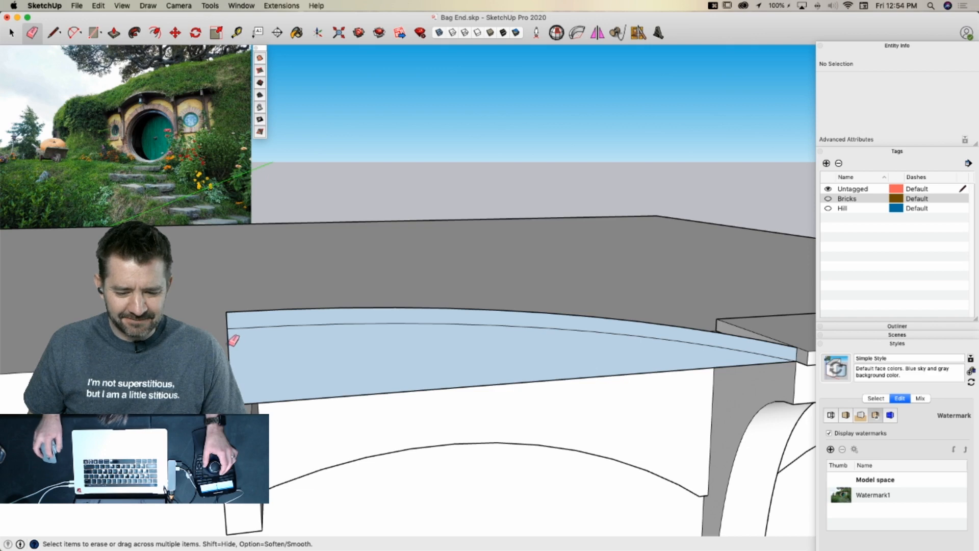
{"action": "left_click", "coordinate": [229, 342]}
{"action": "left_click", "coordinate": [278, 399]}
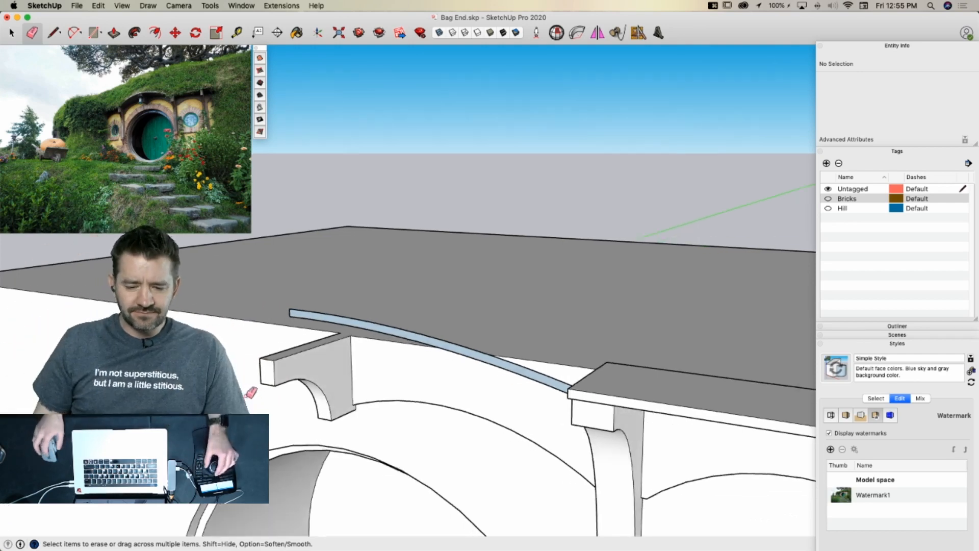
Extend the curved strip's end straight out to the bracket's outer side and erase the dividing edge
{"action": "key", "text": "l"}
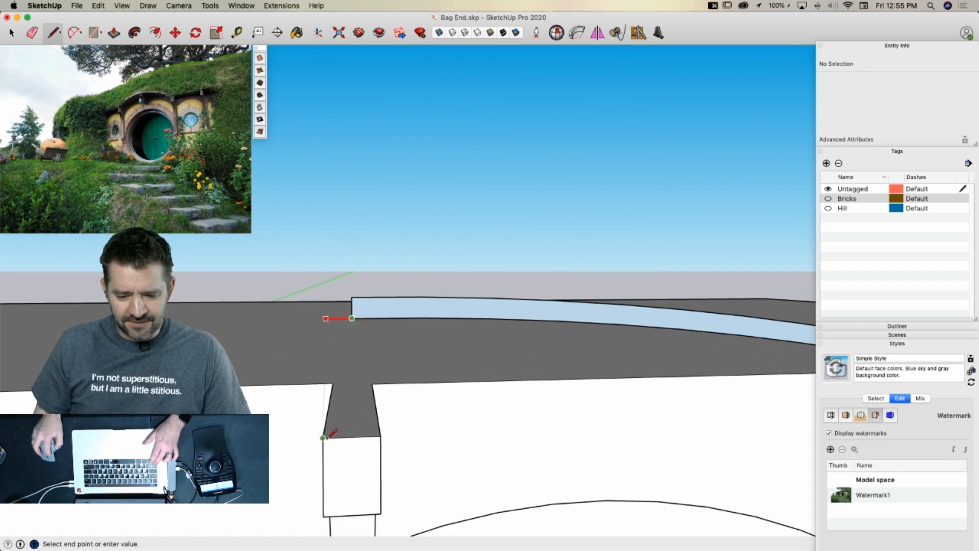
{"action": "left_click", "coordinate": [351, 297]}
{"action": "key", "text": "e"}
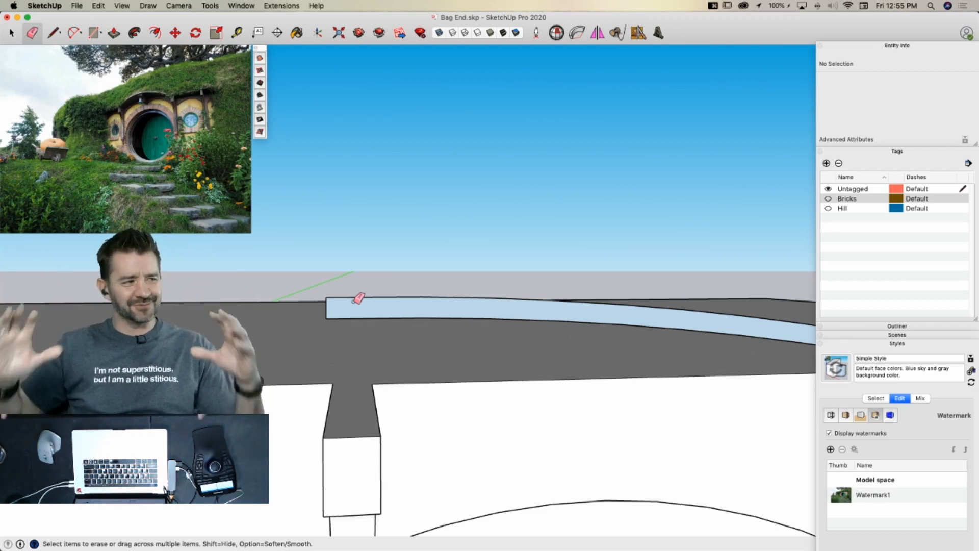
{"action": "middle_click_drag", "start_coordinate": [353, 302], "coordinate": [308, 299]}
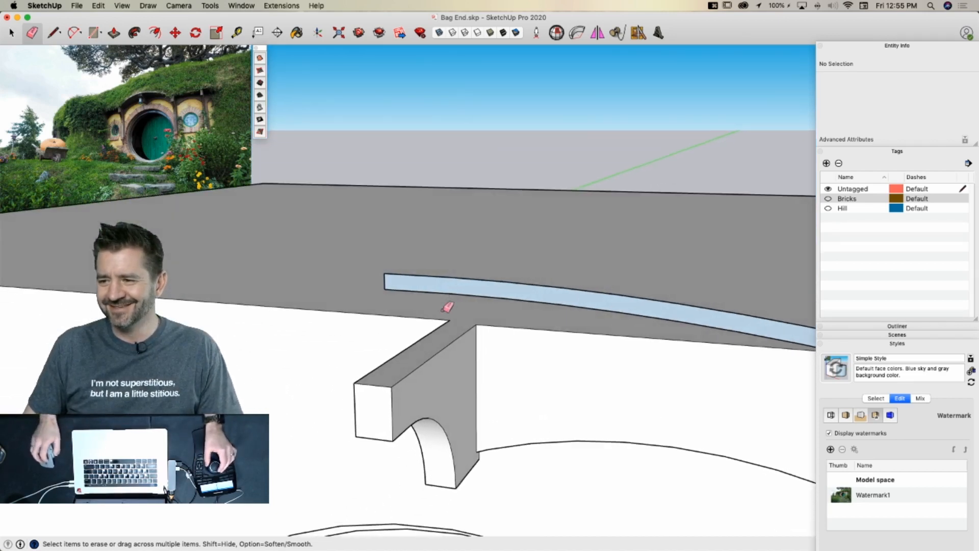
Pull the curved strip's front face forward until it is flush with the bracket's front
{"action": "mouse_move", "coordinate": [443, 312]}
{"action": "middle_mouse_down"}
{"action": "mouse_move", "coordinate": [461, 318]}
{"action": "mouse_move", "coordinate": [419, 338]}
{"action": "mouse_move", "coordinate": [486, 340]}
{"action": "mouse_move", "coordinate": [547, 226]}
{"action": "mouse_move", "coordinate": [533, 259]}
{"action": "mouse_move", "coordinate": [439, 359]}
{"action": "mouse_move", "coordinate": [355, 353]}
{"action": "mouse_move", "coordinate": [450, 241]}
{"action": "mouse_move", "coordinate": [306, 225]}
{"action": "mouse_move", "coordinate": [117, 81]}
{"action": "mouse_move", "coordinate": [367, 193]}
{"action": "mouse_move", "coordinate": [454, 271]}
{"action": "mouse_move", "coordinate": [461, 212]}
{"action": "mouse_move", "coordinate": [444, 151]}
{"action": "middle_mouse_up"}
{"action": "key", "text": "p"}
{"action": "left_click", "coordinate": [444, 150]}
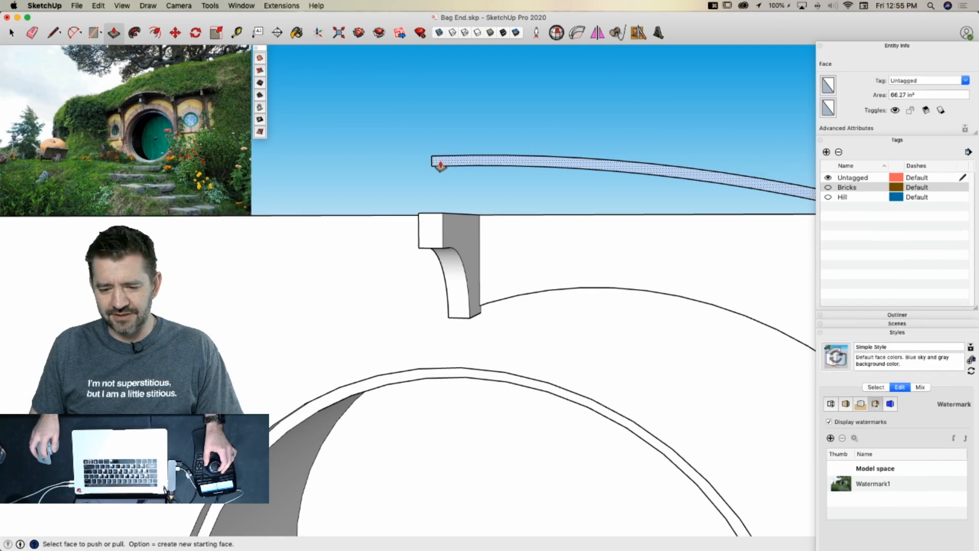
{"action": "left_click", "coordinate": [442, 216]}
{"action": "left_click", "coordinate": [431, 160]}
{"action": "left_click", "coordinate": [420, 215]}
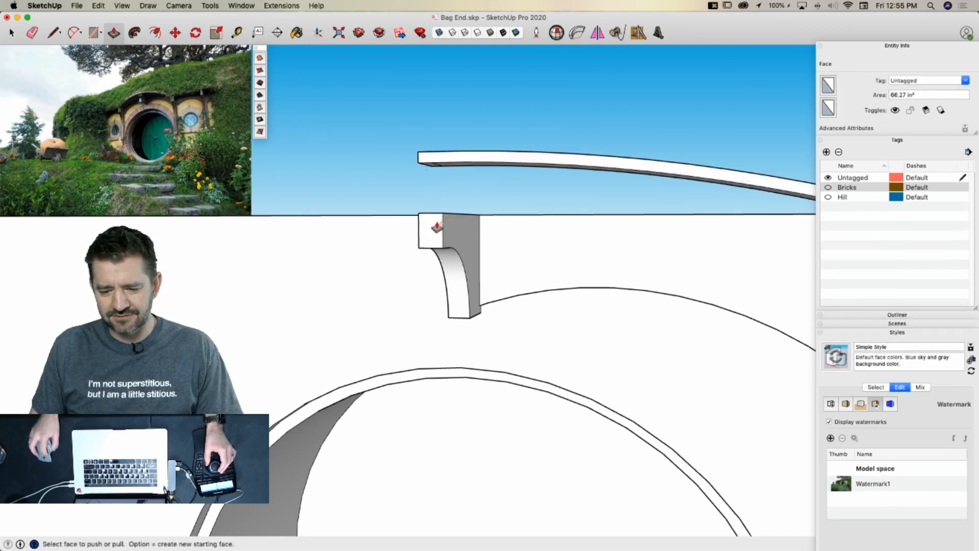
Pull the curved board's back face to the straight board's rear edge, and extend its front face slightly past the bracket
{"action": "middle_click_drag", "start_coordinate": [436, 227], "coordinate": [637, 269]}
{"action": "left_click", "coordinate": [637, 269]}
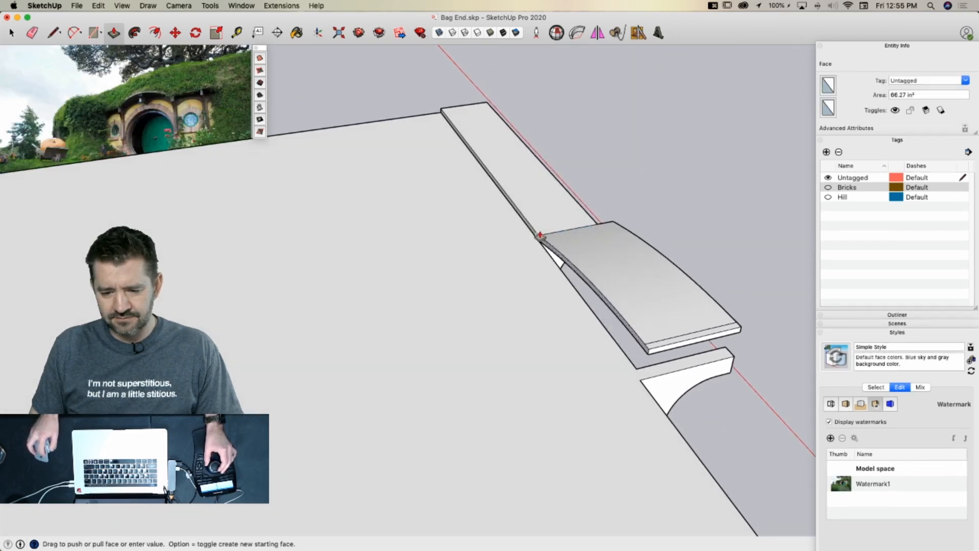
{"action": "left_click", "coordinate": [536, 237]}
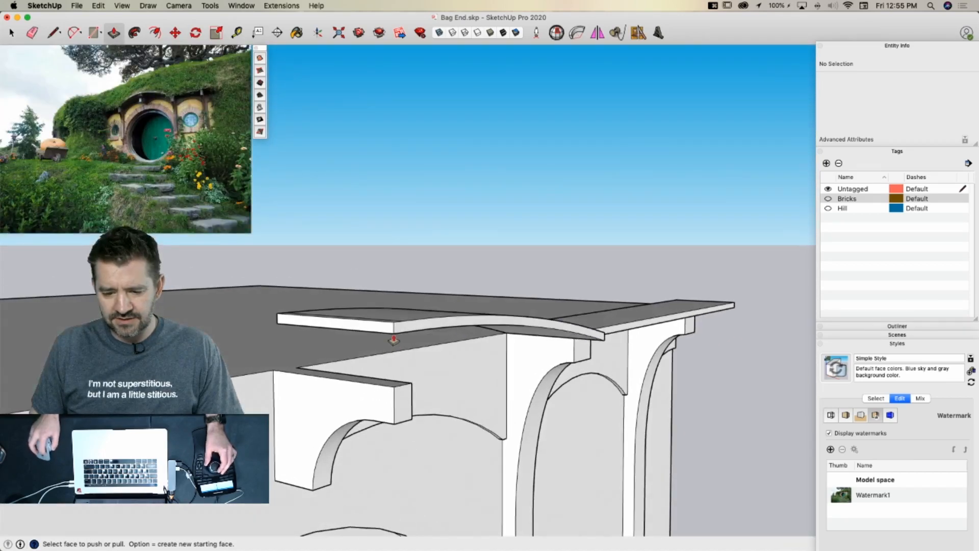
{"action": "left_click", "coordinate": [400, 331]}
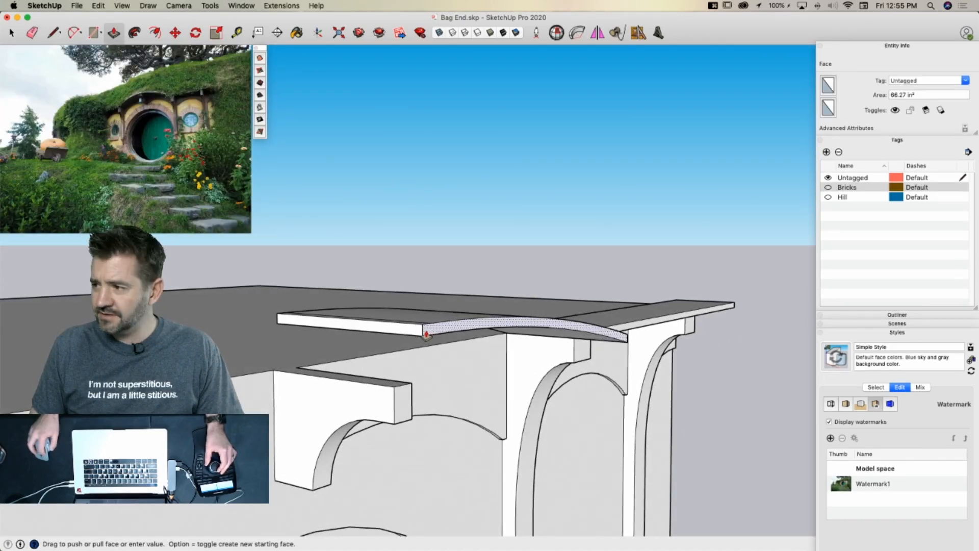
Erase the leftover dividing edge near the outer end of the curved board
{"action": "key", "text": "e"}
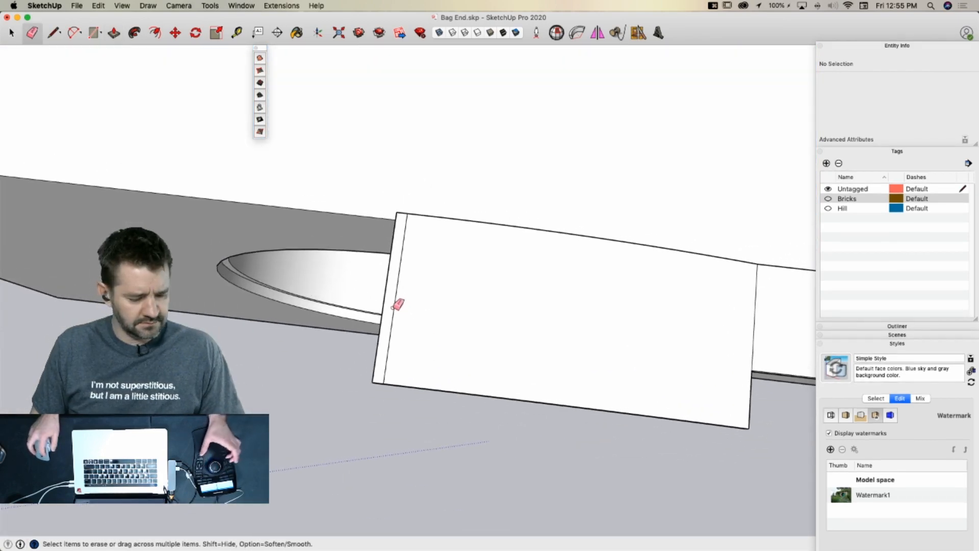
{"action": "left_click_drag", "start_coordinate": [390, 307], "coordinate": [387, 308]}
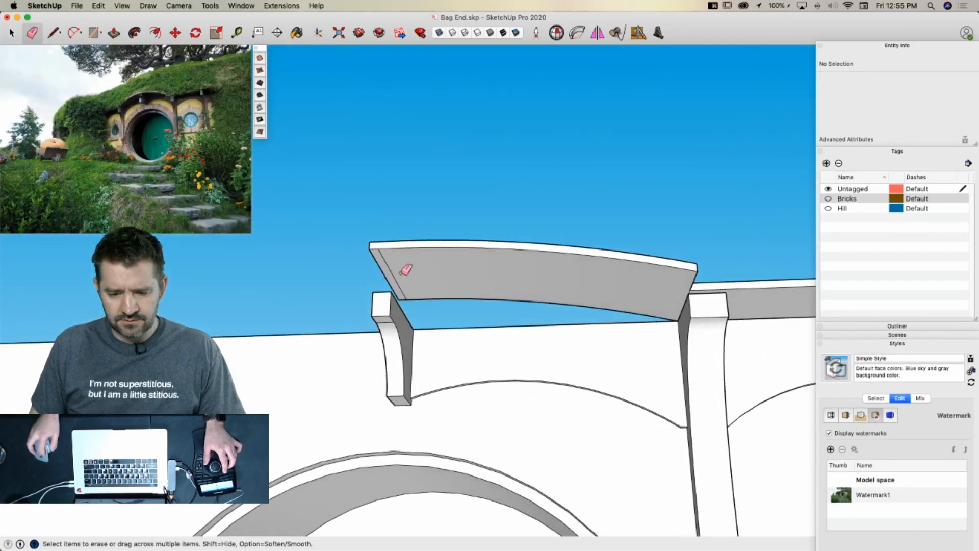
{"action": "key", "text": "space"}
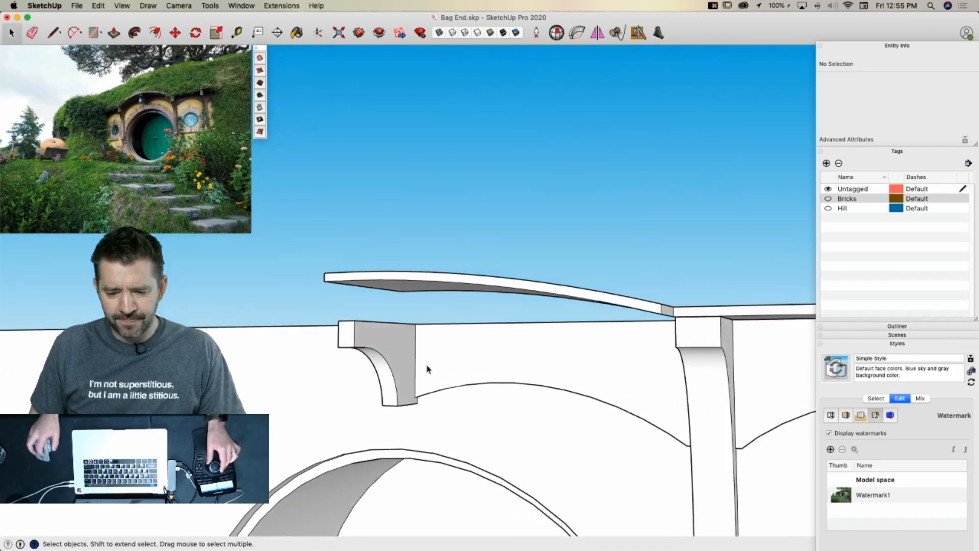
Open the wall group and draw a line across its top from the joint of the two boards to the back edge
{"action": "double_click", "coordinate": [270, 383]}
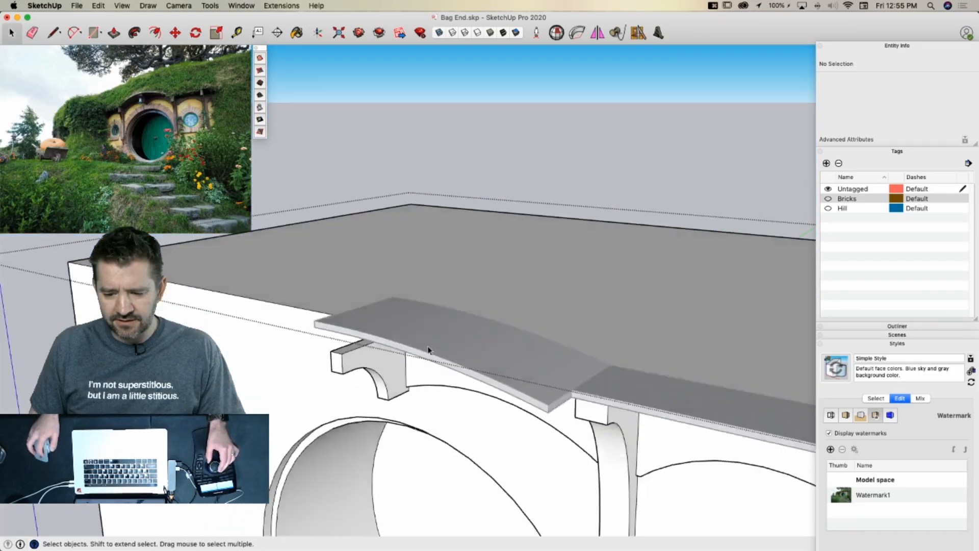
{"action": "key", "text": "l"}
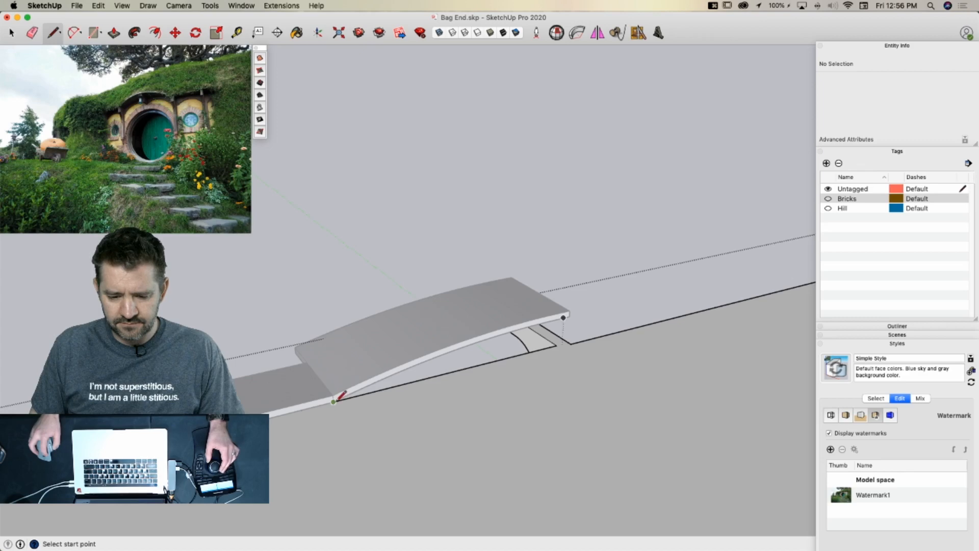
{"action": "left_click", "coordinate": [334, 401]}
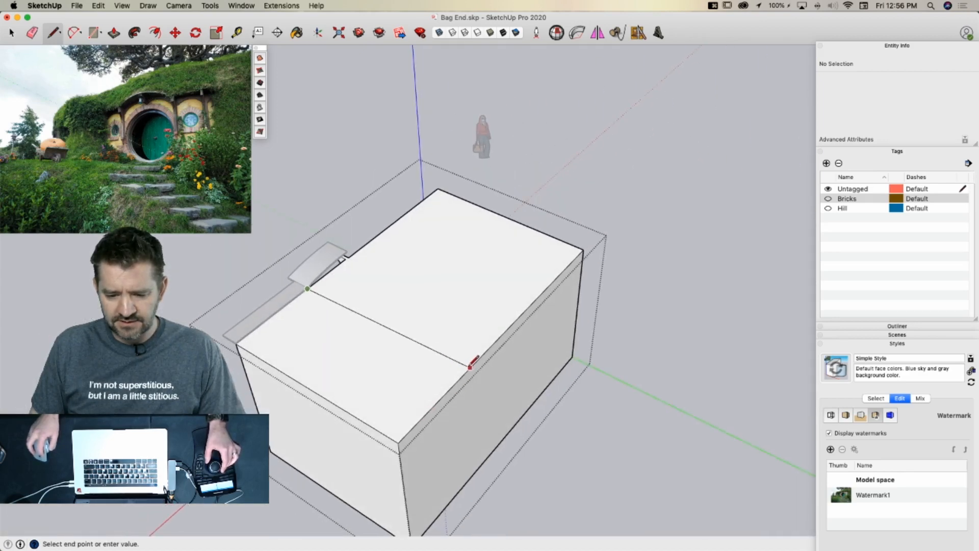
Copy the divided-off end section of the wall block's top face to the opposite end, aligned with the far back corner
{"action": "key", "text": "space"}
{"action": "left_click", "coordinate": [389, 389]}
{"action": "key", "text": "m"}
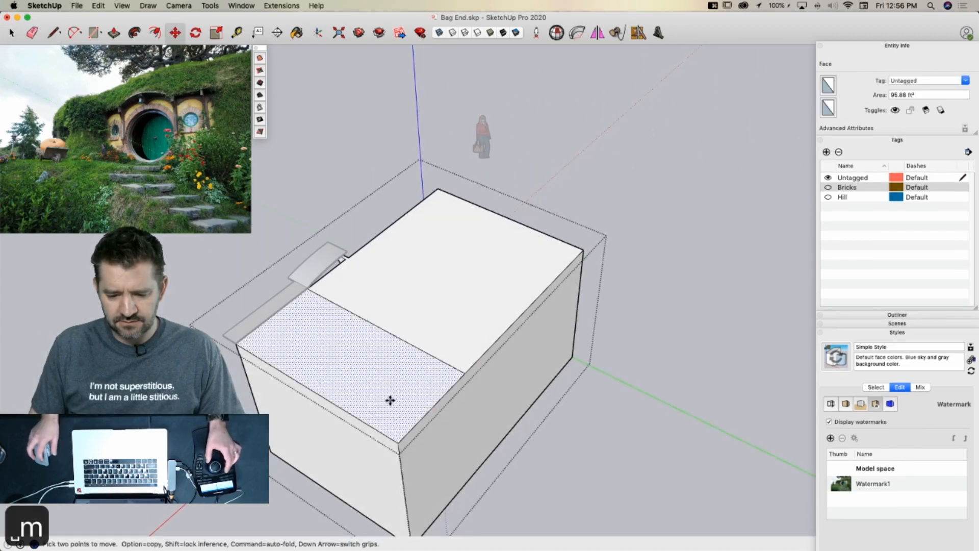
{"action": "left_click", "coordinate": [464, 373]}
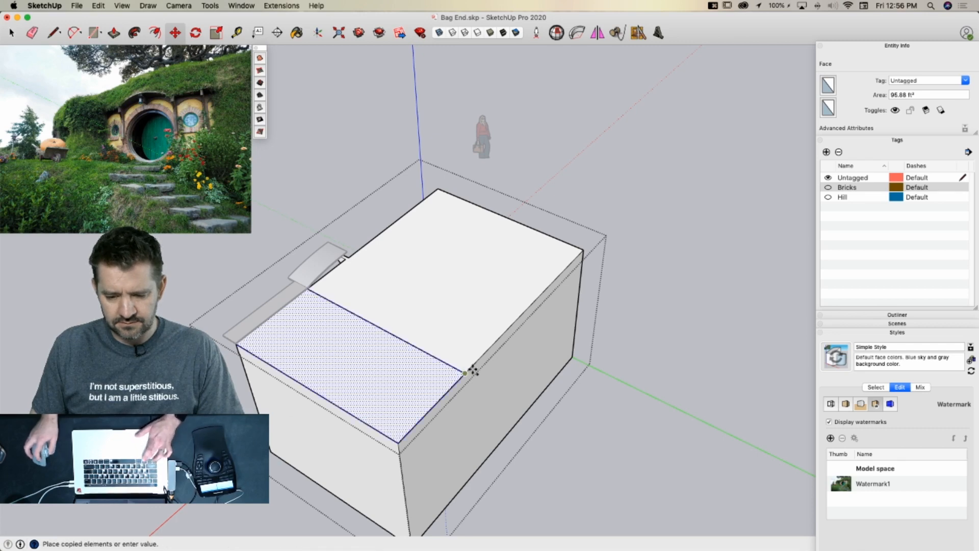
{"action": "key", "text": "alt"}
{"action": "left_click", "coordinate": [466, 209]}
Erase the stray bracket and wall outline edges copied along the front at the opposite end of the block
{"action": "key", "text": "e"}
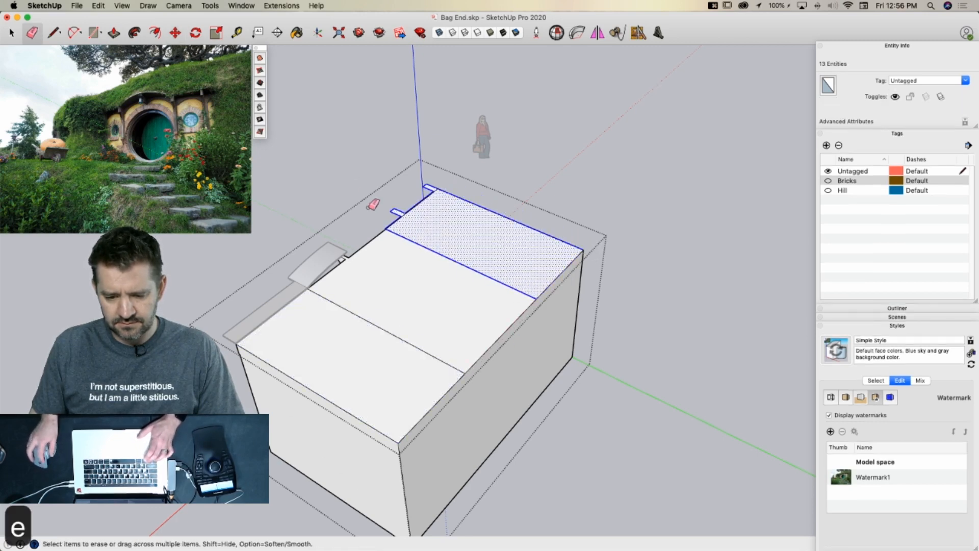
{"action": "scroll", "coordinate": [396, 204], "scroll_direction": "up", "scroll_amount": 5}
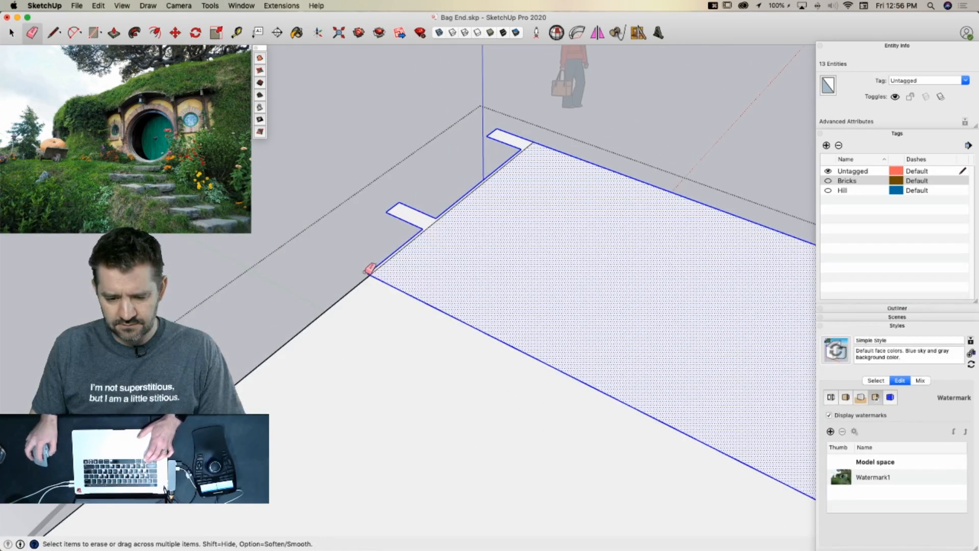
{"action": "key", "text": "Escape"}
{"action": "left_click", "coordinate": [367, 273]}
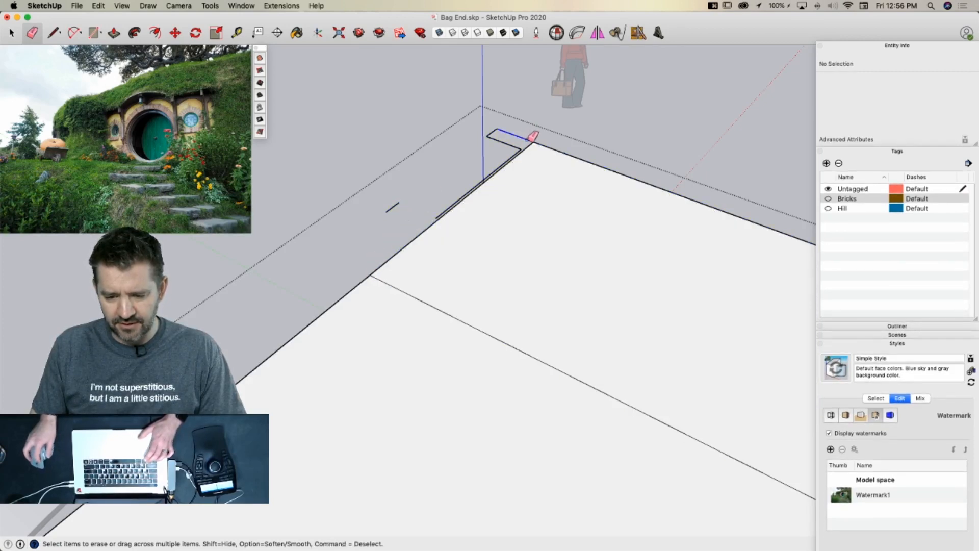
{"action": "left_click_drag", "start_coordinate": [518, 145], "coordinate": [511, 156]}
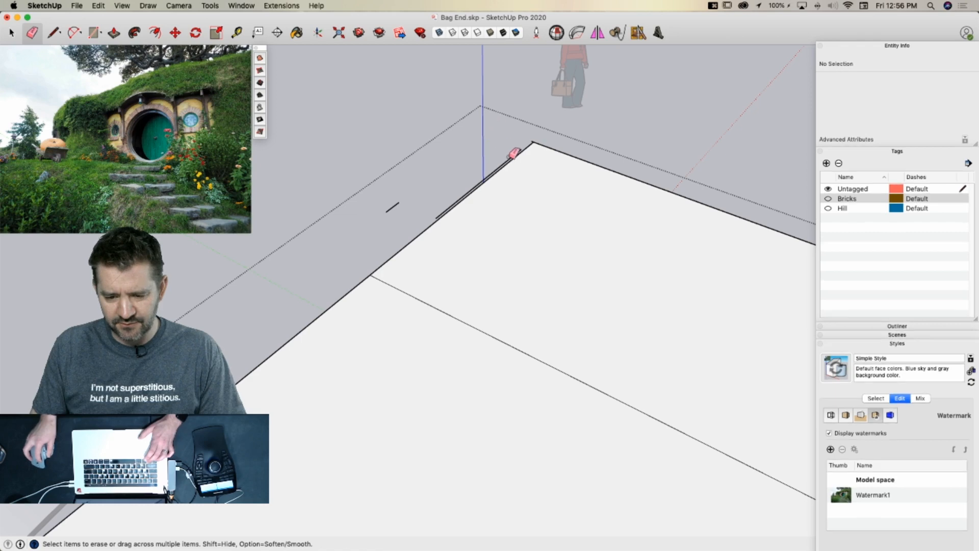
{"action": "scroll", "coordinate": [530, 146], "scroll_direction": "up", "scroll_amount": 2}
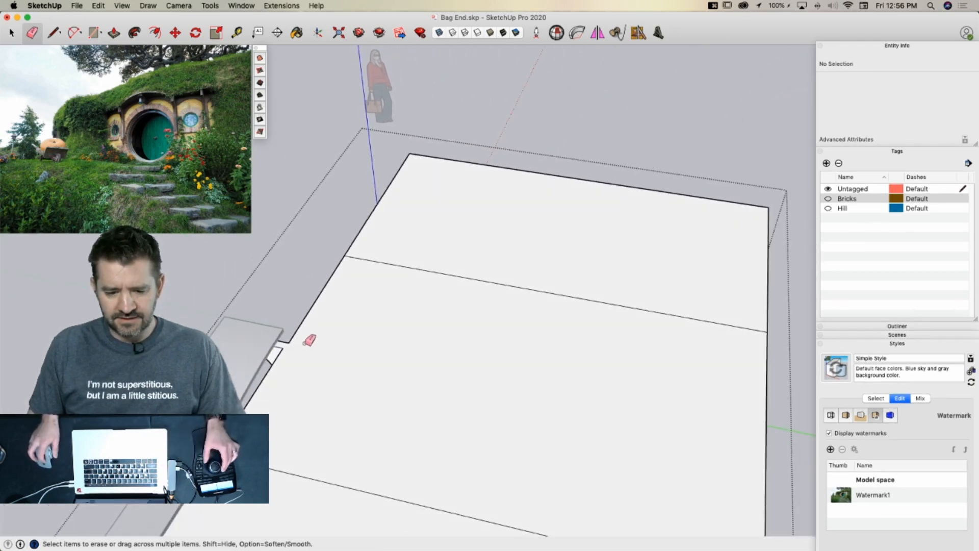
Push/Pull the middle top face of the wall block up to the lower end corner of the curved board
{"action": "key", "text": "p"}
{"action": "left_click", "coordinate": [343, 393]}
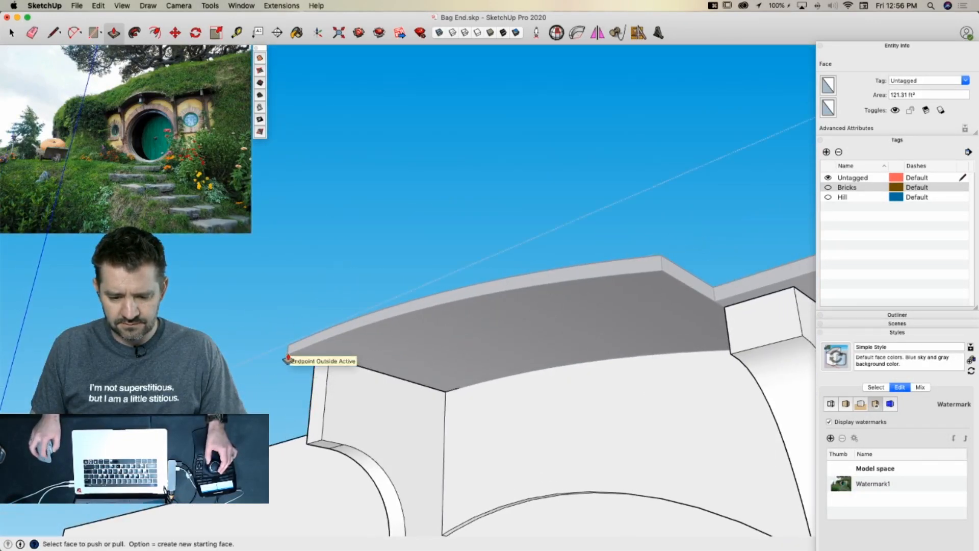
{"action": "left_click", "coordinate": [288, 358]}
Move the raised bracket's curved underside and its flat front underside upward together
{"action": "key", "text": "space"}
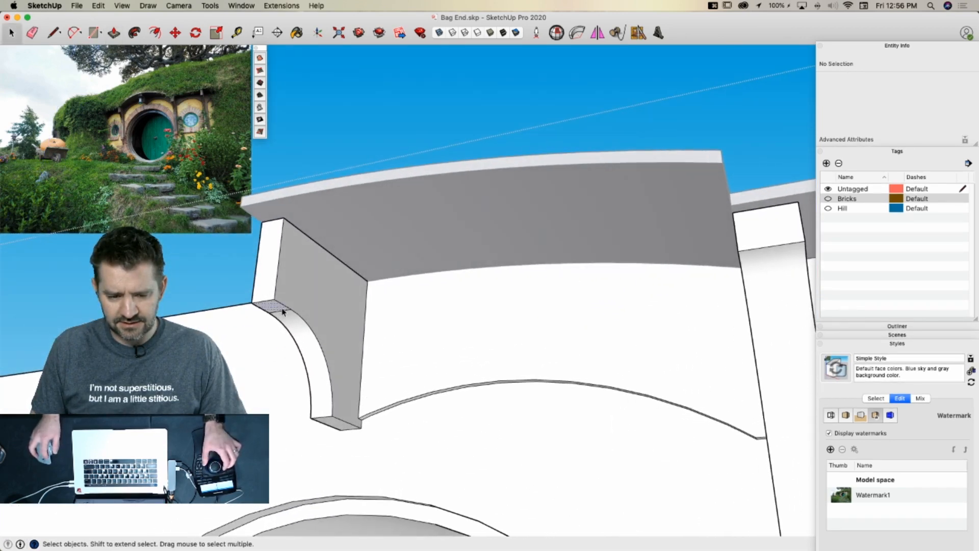
{"action": "left_click", "coordinate": [278, 307]}
{"action": "key", "text": "m"}
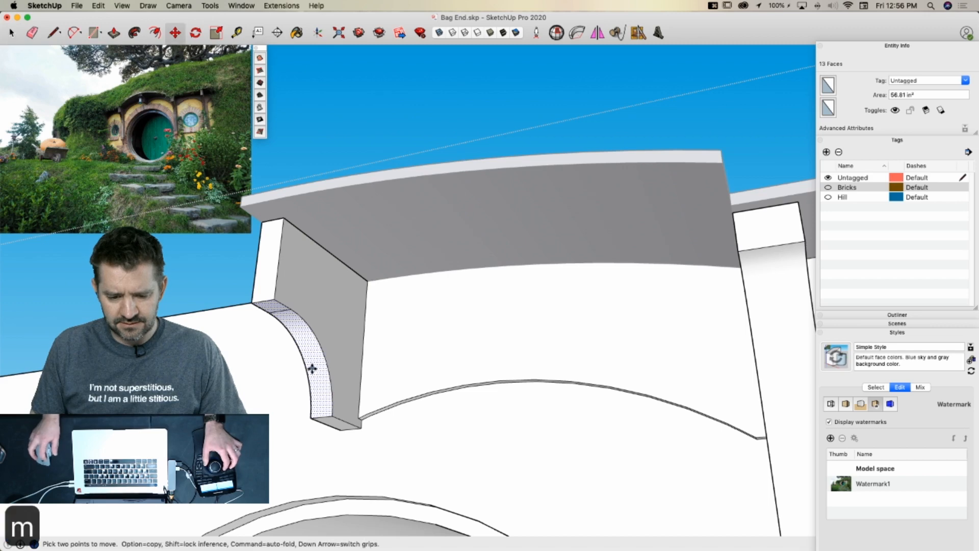
{"action": "left_click", "coordinate": [277, 298]}
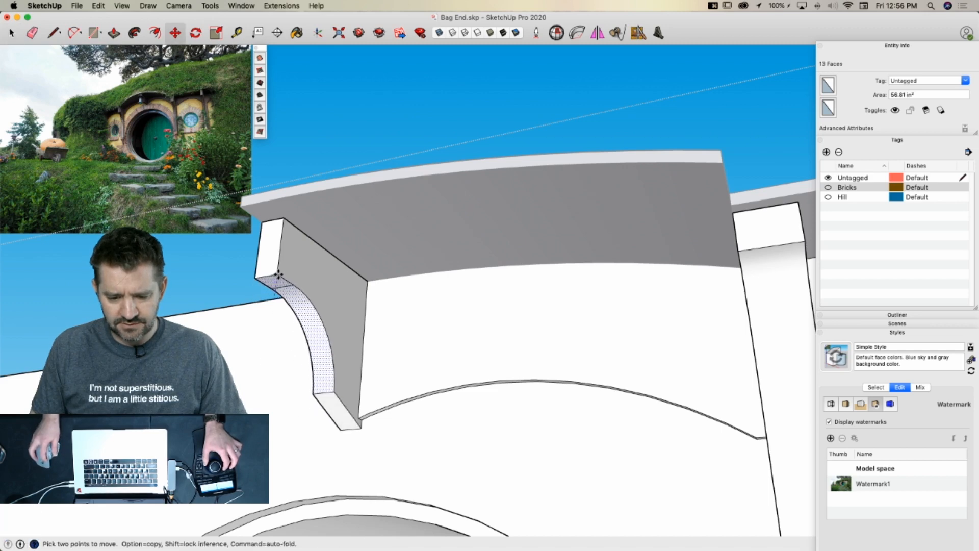
{"action": "left_click", "coordinate": [277, 277]}
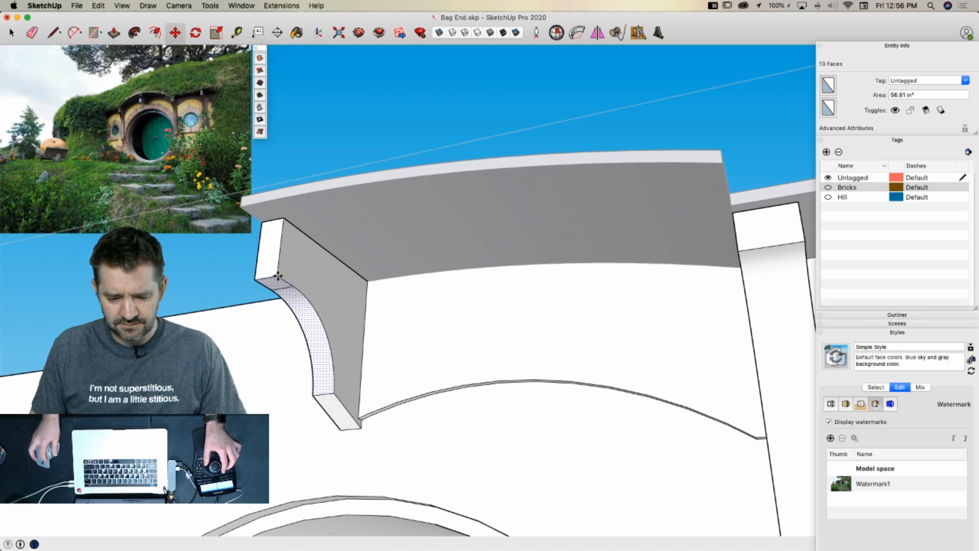
Move the bracket's lower curve-end edge straight down to level the bottom, and erase the edge dividing the flat and curved underside
{"action": "key", "text": "l"}
{"action": "left_click", "coordinate": [295, 414]}
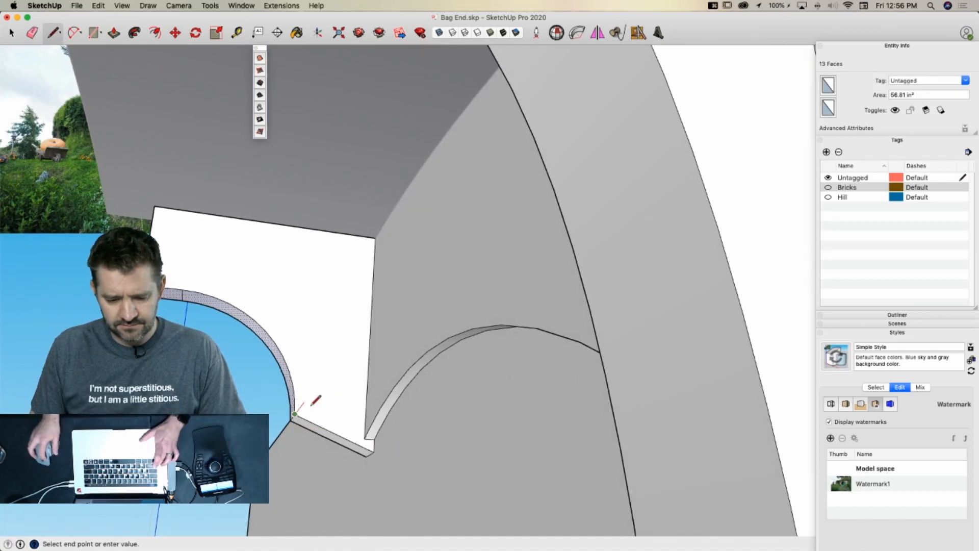
{"action": "key", "text": "space"}
{"action": "left_click", "coordinate": [293, 420]}
{"action": "key", "text": "m"}
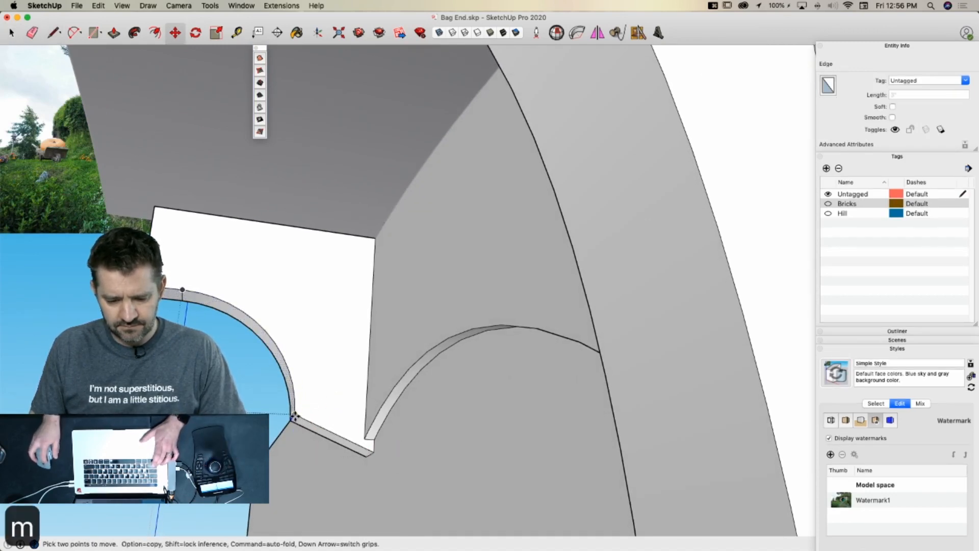
{"action": "left_click", "coordinate": [296, 419]}
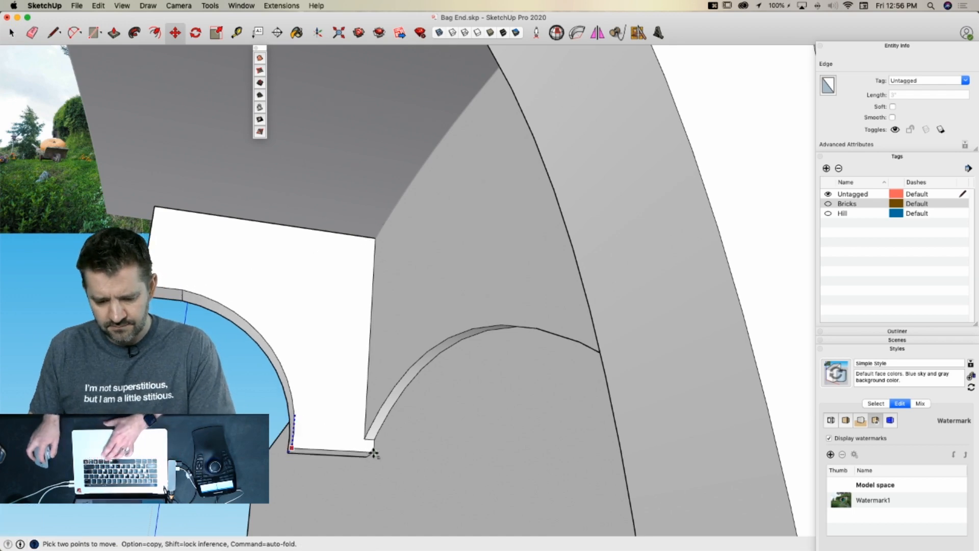
{"action": "left_click", "coordinate": [289, 450]}
{"action": "key", "text": "space"}
{"action": "key", "text": "e"}
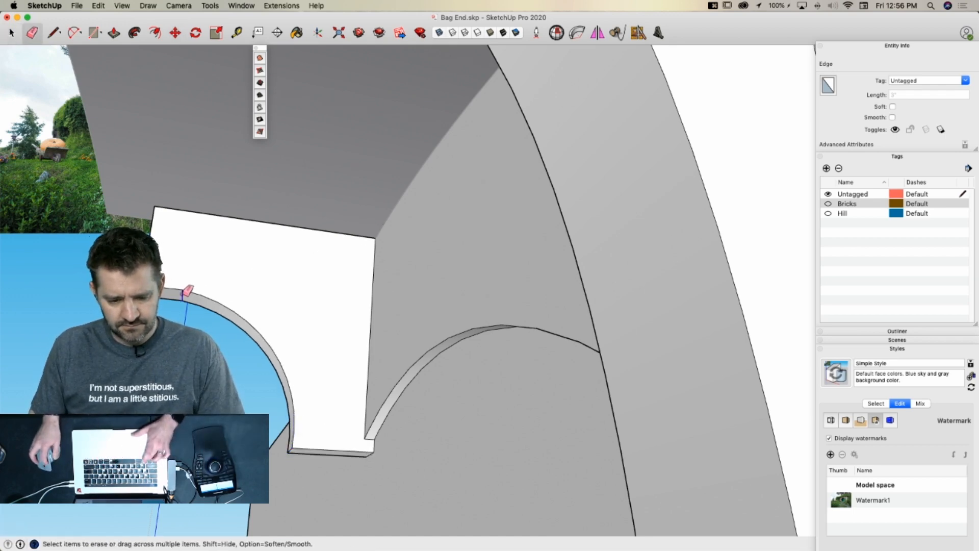
{"action": "left_click", "coordinate": [183, 295]}
Select all connected geometry of the straight and curved boards and make it one group
{"action": "key", "text": "space"}
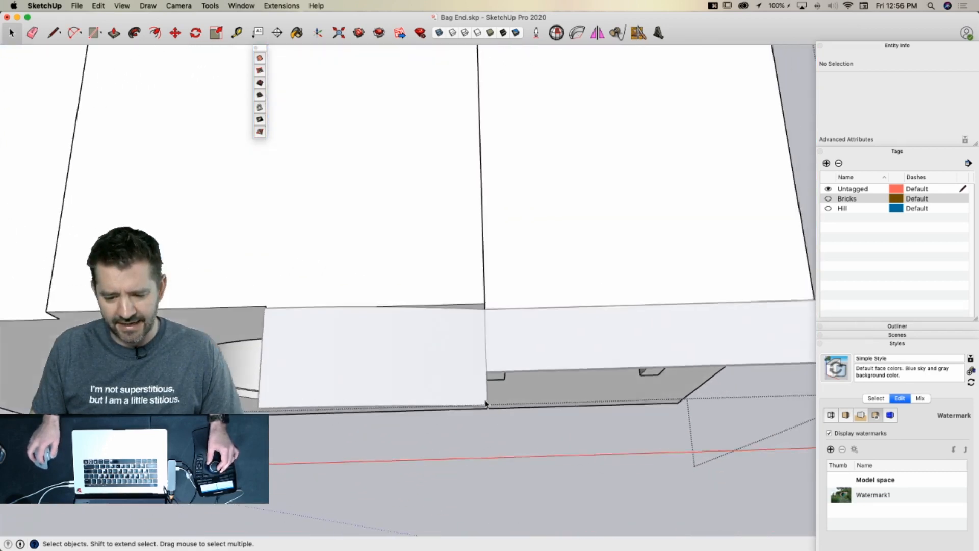
{"action": "left_click", "coordinate": [469, 325]}
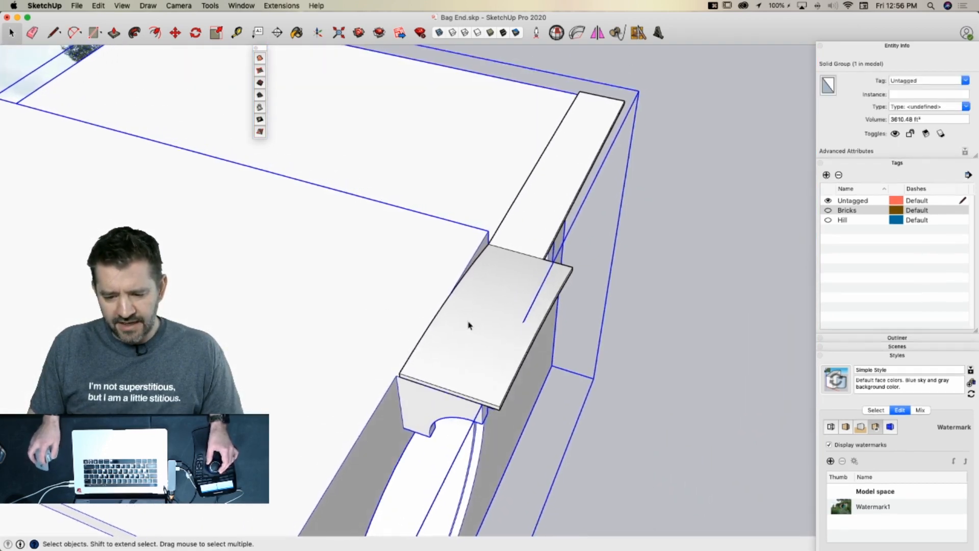
{"action": "double_click", "coordinate": [472, 325]}
{"action": "triple_click", "coordinate": [475, 327]}
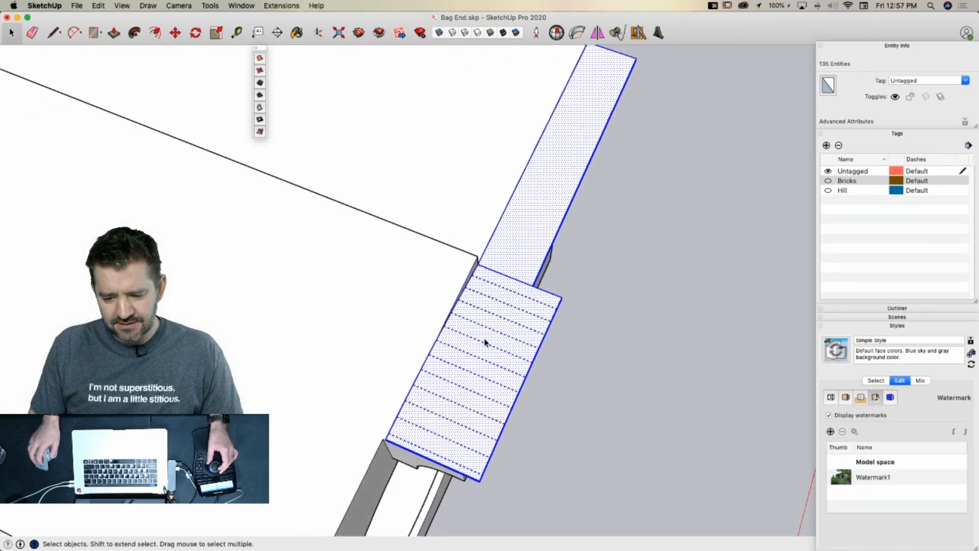
{"action": "right_click", "coordinate": [484, 340]}
{"action": "left_click", "coordinate": [528, 325]}
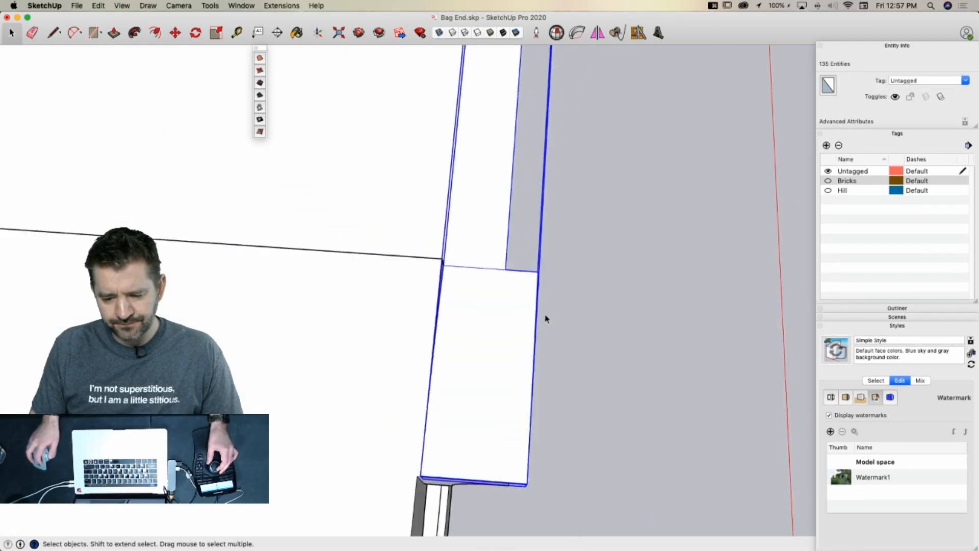
Draw vertical lines up from the boards' front joint and the curved board's outer far corner, and span a horizontal rectangle between their tops
{"action": "key", "text": "l"}
{"action": "left_click", "coordinate": [403, 295]}
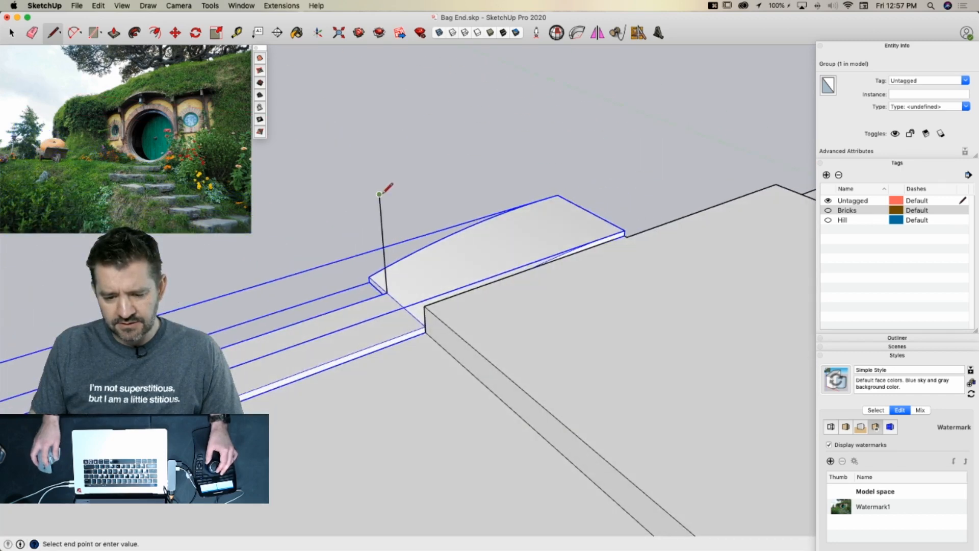
{"action": "left_click", "coordinate": [379, 195]}
{"action": "key", "text": "Escape"}
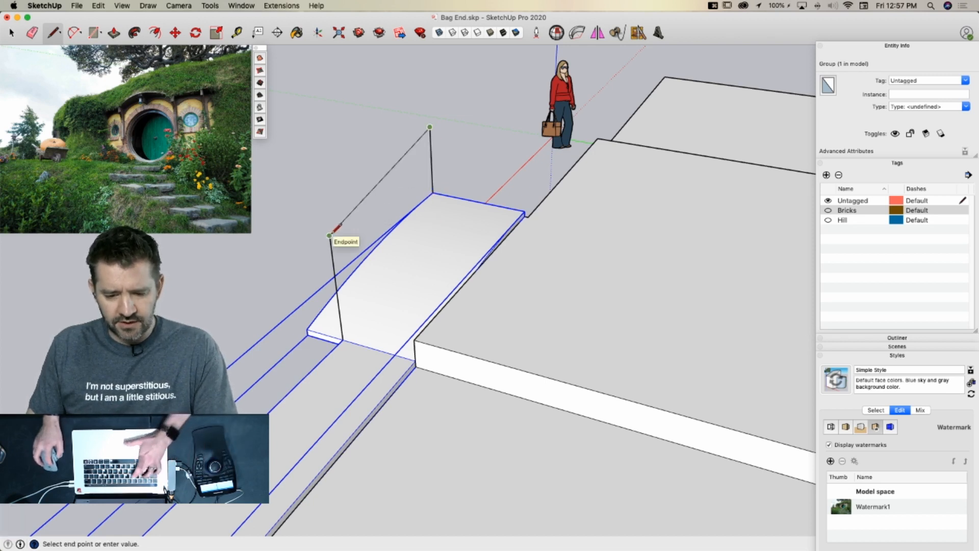
{"action": "key", "text": "r"}
{"action": "left_click", "coordinate": [429, 127]}
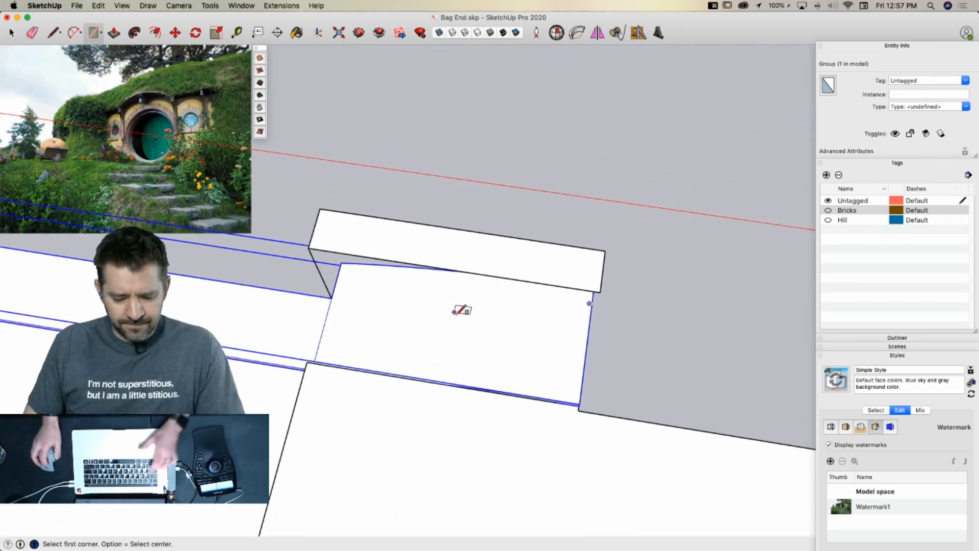
{"action": "key", "text": "a"}
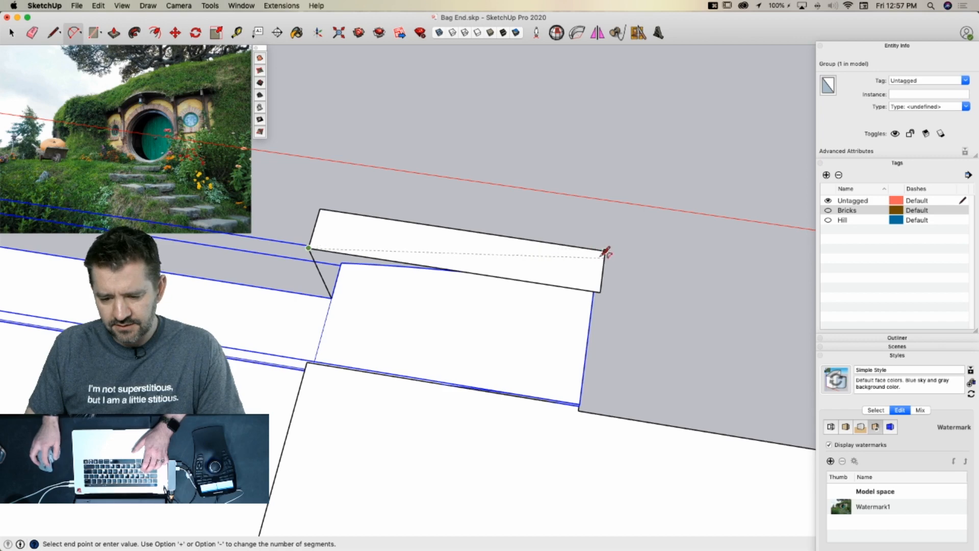
{"action": "left_click", "coordinate": [605, 250]}
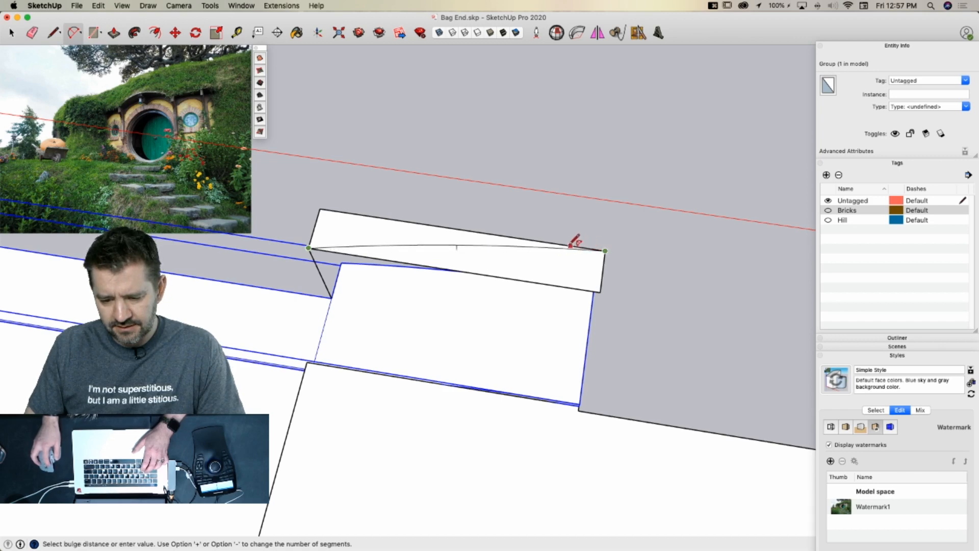
{"action": "scroll", "coordinate": [541, 242], "scroll_direction": "up", "scroll_amount": 8}
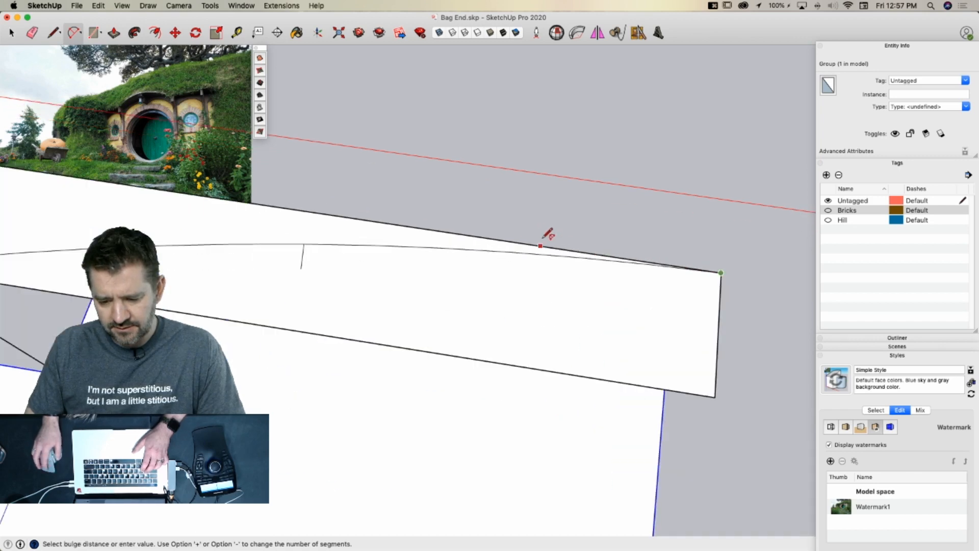
{"action": "scroll", "coordinate": [330, 218], "scroll_direction": "down", "scroll_amount": 3}
{"action": "scroll", "coordinate": [326, 244], "scroll_direction": "up", "scroll_amount": 3}
{"action": "scroll", "coordinate": [326, 244], "scroll_direction": "up", "scroll_amount": 1}
{"action": "scroll", "coordinate": [331, 242], "scroll_direction": "down", "scroll_amount": 4}
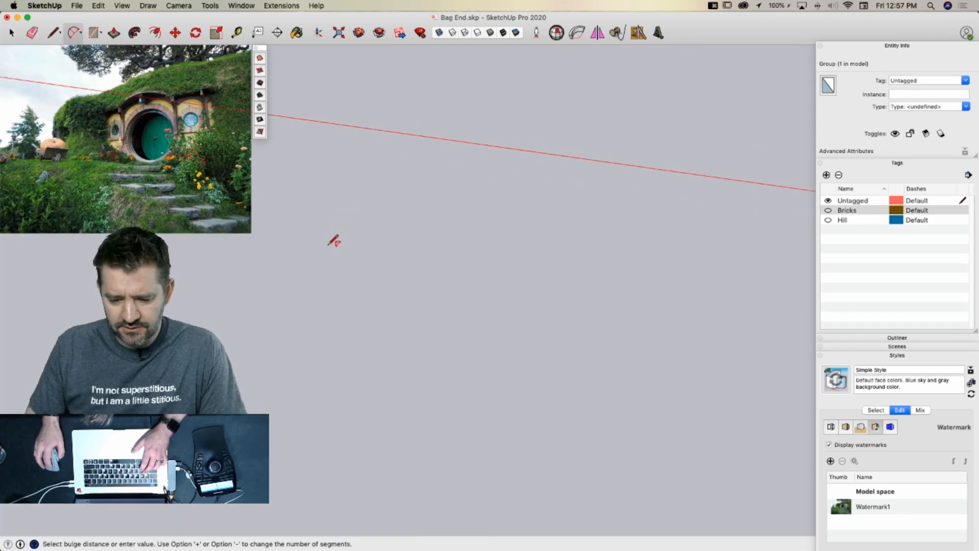
Draw an arc across the raised rectangle, tangent to a short extension of its long edge, and erase the leftover construction edges
{"action": "key", "text": "l"}
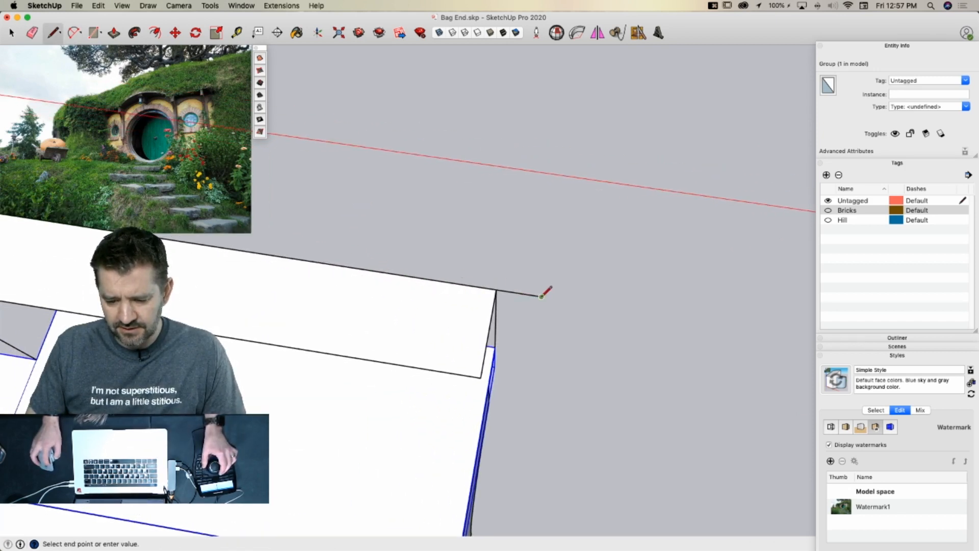
{"action": "key", "text": "a"}
{"action": "left_click", "coordinate": [495, 291]}
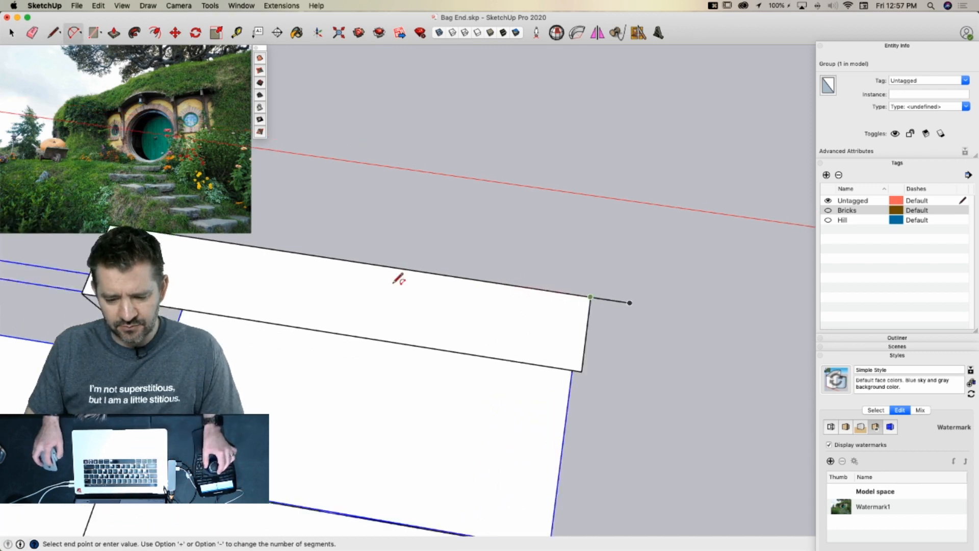
{"action": "left_click", "coordinate": [298, 299]}
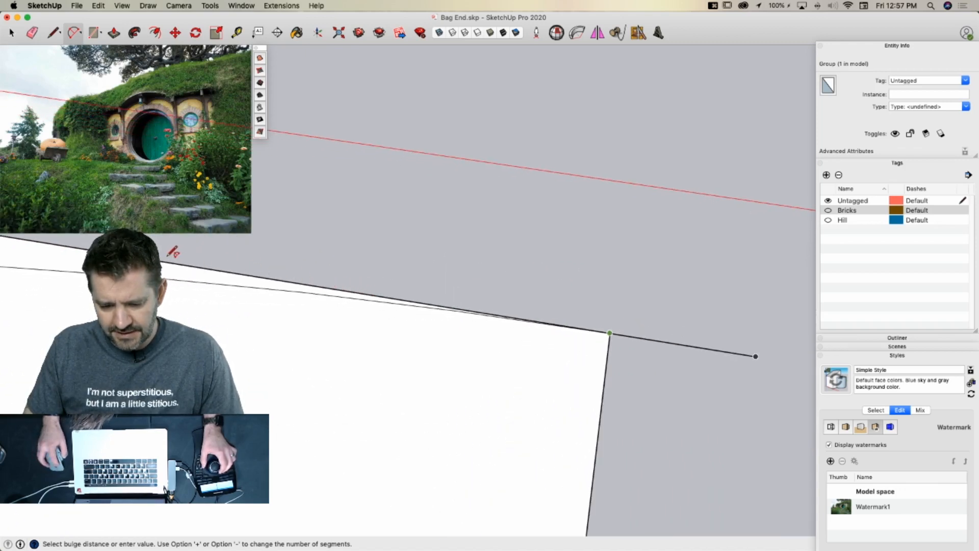
{"action": "key", "text": "e"}
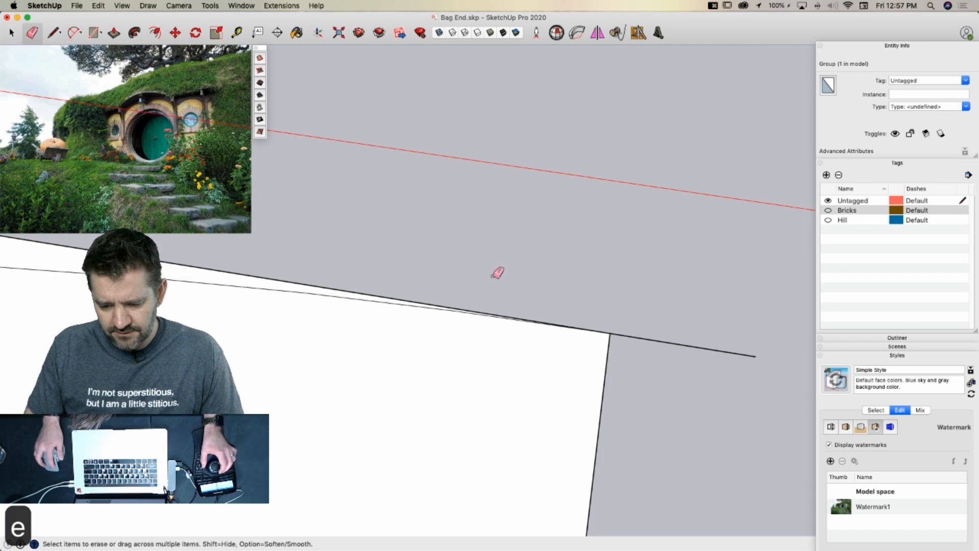
{"action": "left_click", "coordinate": [651, 342]}
{"action": "left_click", "coordinate": [580, 285]}
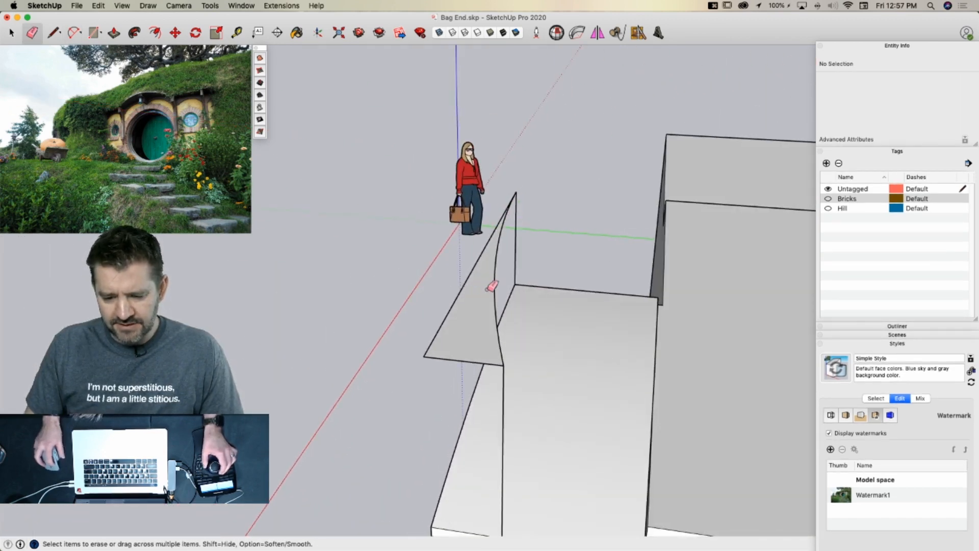
Push/Pull the face outside the arc upward into a block, and extend its underside down through the curved roof board
{"action": "key", "text": "p"}
{"action": "left_click_drag", "start_coordinate": [468, 298], "coordinate": [459, 197]}
{"action": "key", "text": "e"}
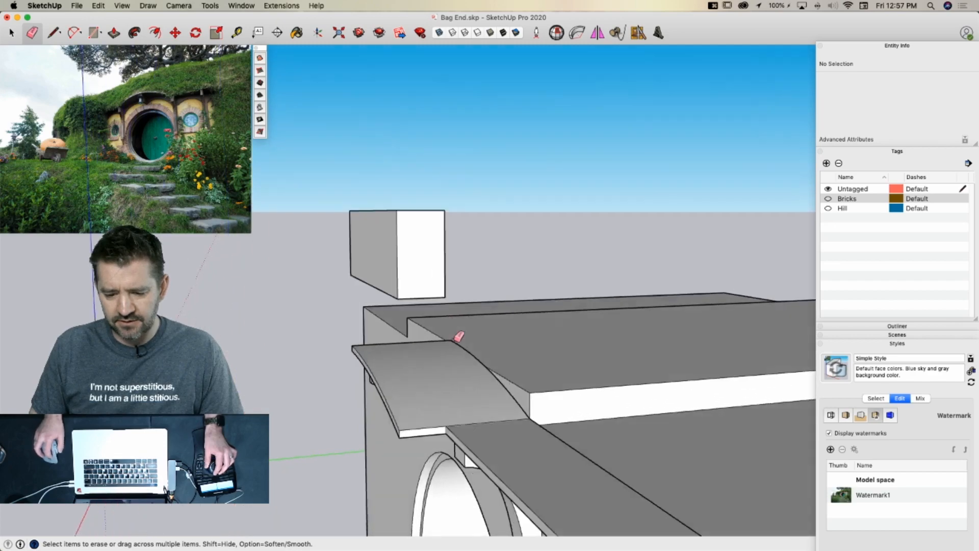
{"action": "key", "text": "p"}
{"action": "left_click", "coordinate": [420, 222]}
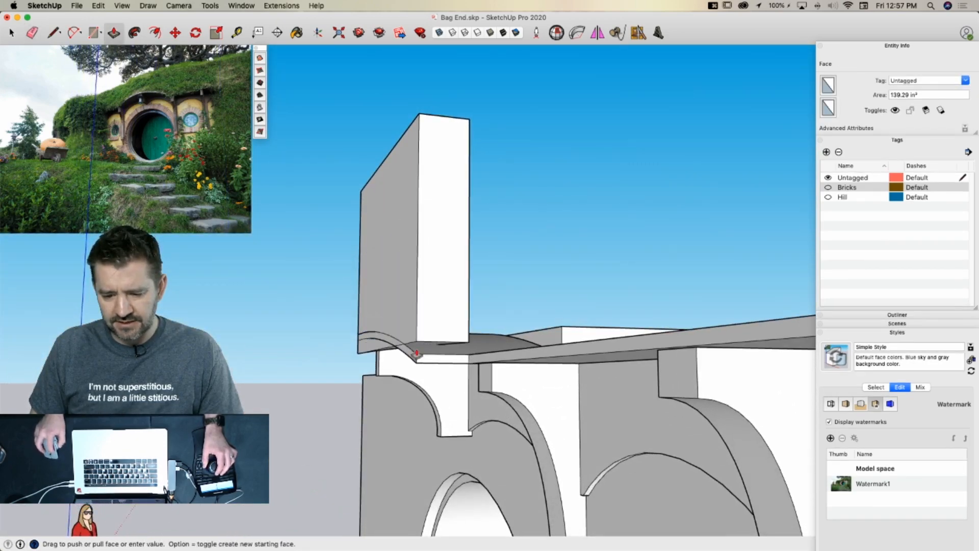
{"action": "left_click", "coordinate": [416, 403]}
Select all connected geometry of the arc-sided cutting block and make it a group
{"action": "key", "text": "space"}
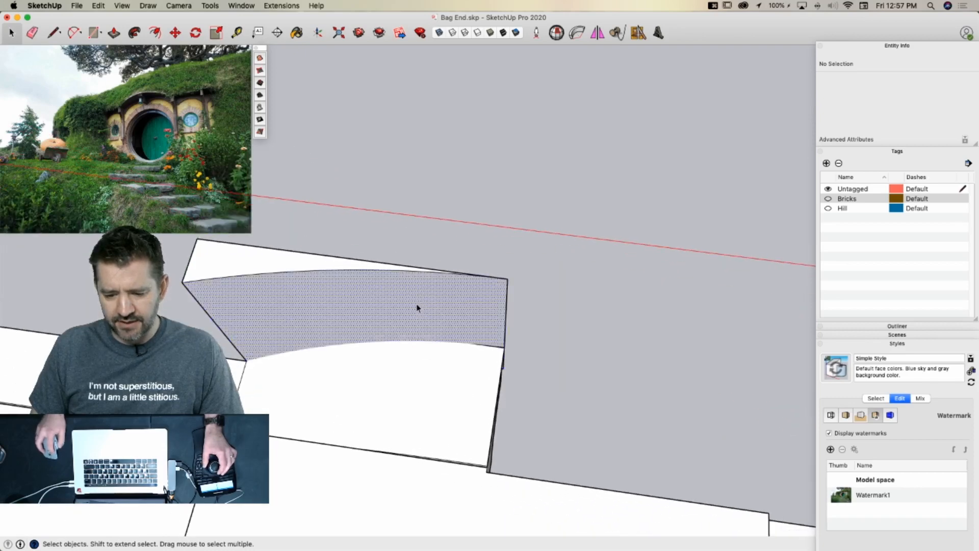
{"action": "double_click", "coordinate": [417, 305]}
{"action": "right_click", "coordinate": [416, 303]}
{"action": "left_click", "coordinate": [465, 329]}
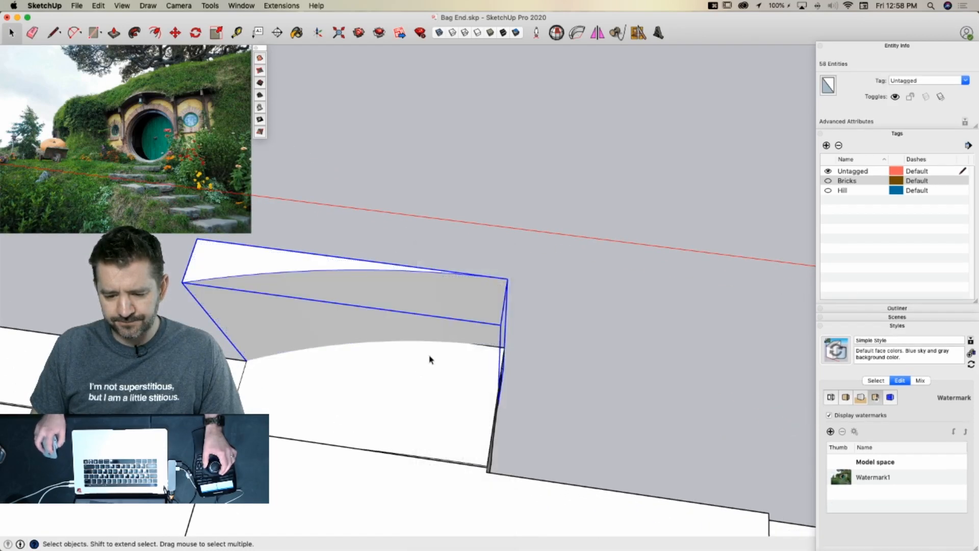
Repair the roof boards group's internal face with Solid Inspector², and save the model
{"action": "left_click", "coordinate": [430, 385]}
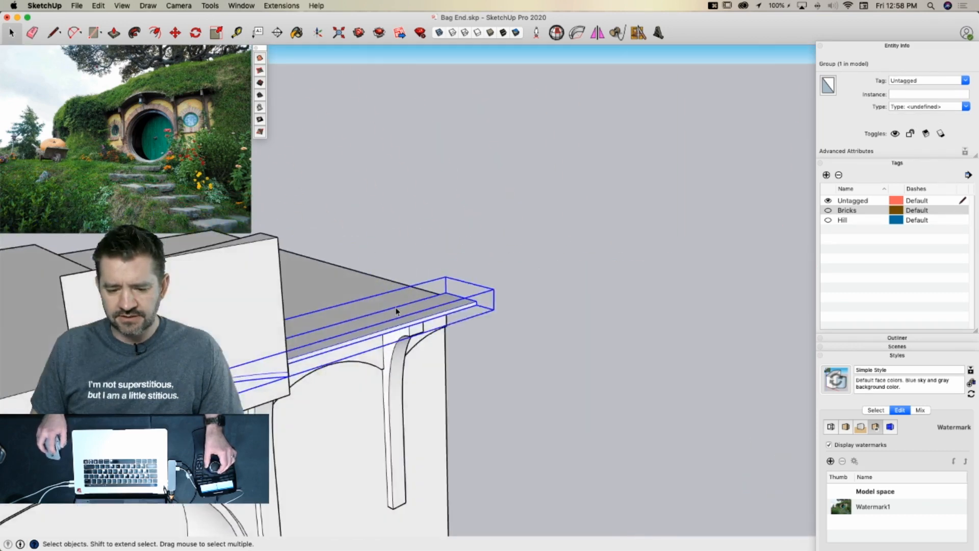
{"action": "left_click", "coordinate": [576, 34]}
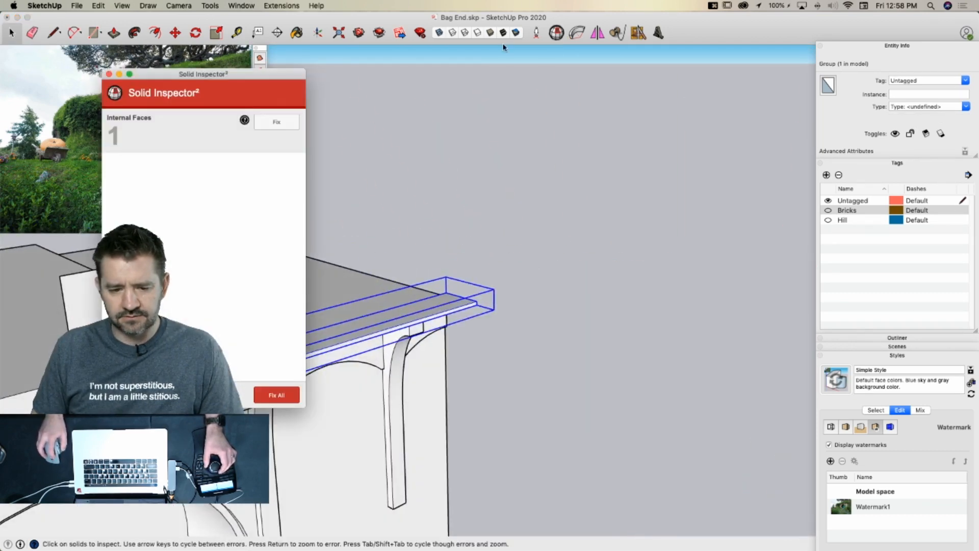
{"action": "left_click", "coordinate": [274, 125]}
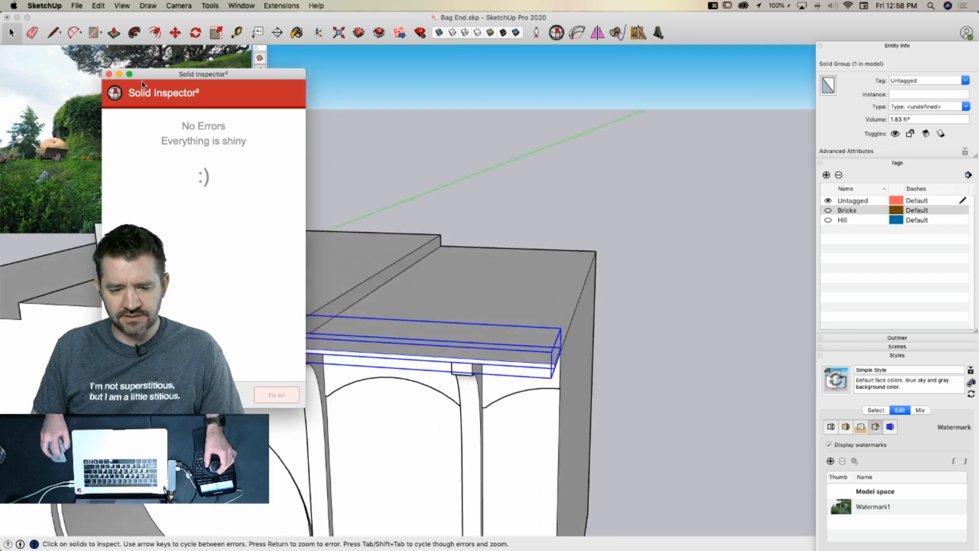
{"action": "left_click", "coordinate": [107, 74]}
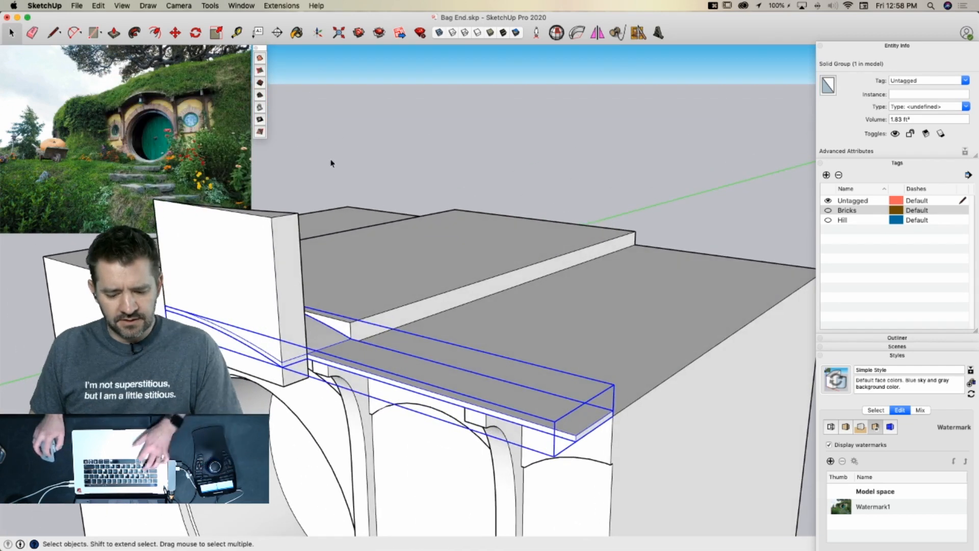
{"action": "key", "text": "super+s"}
Show the Solid Tools palette and subtract the arc-sided cutting block from the roof boards group
{"action": "left_click", "coordinate": [147, 6]}
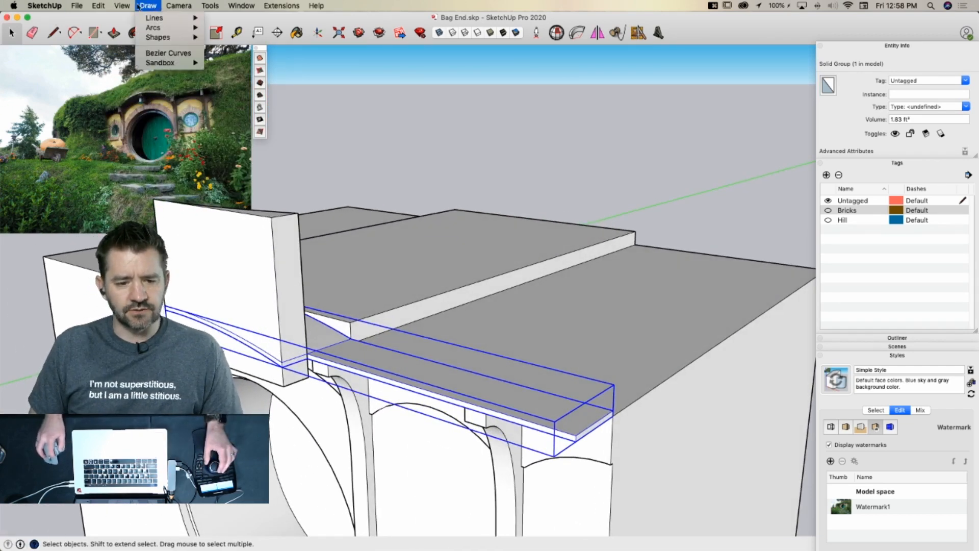
{"action": "mouse_move", "coordinate": [141, 44]}
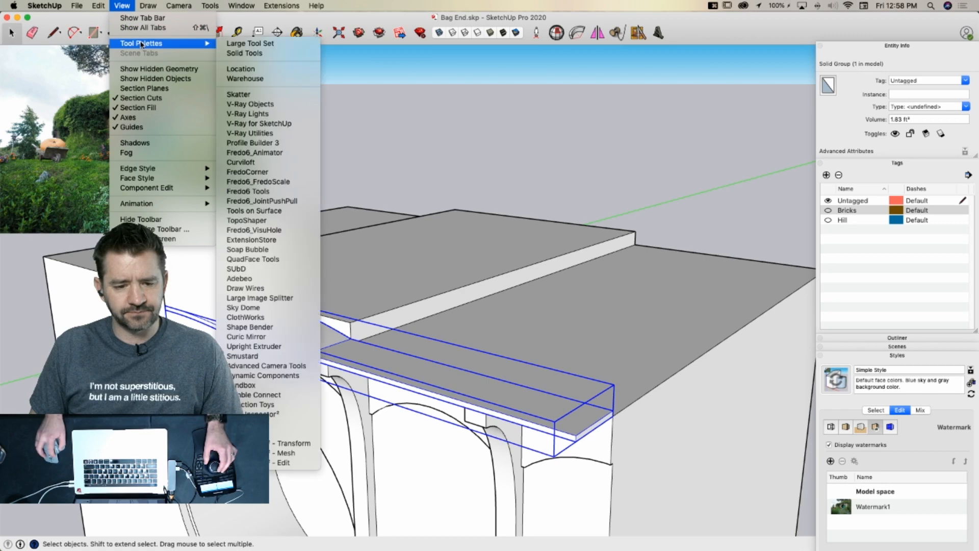
{"action": "left_click", "coordinate": [231, 53]}
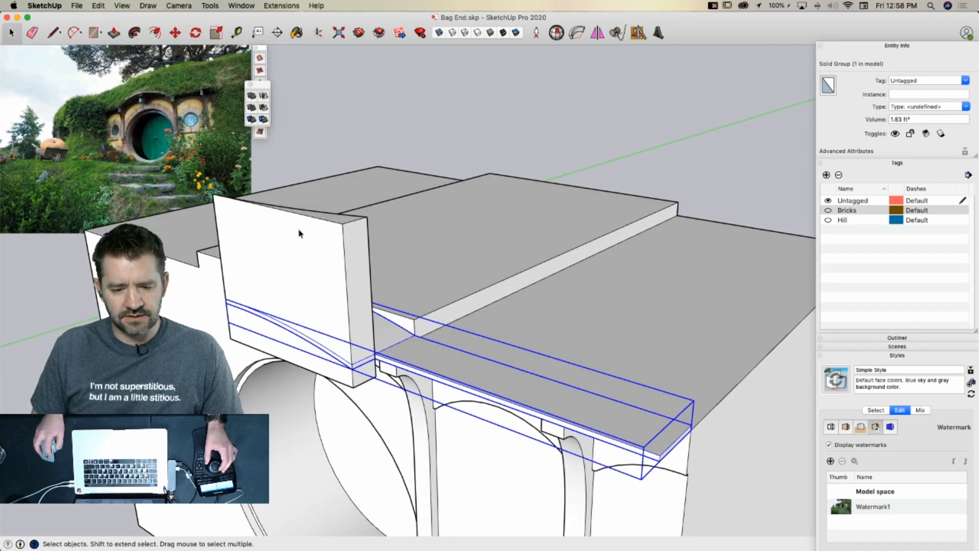
{"action": "left_click", "coordinate": [299, 233]}
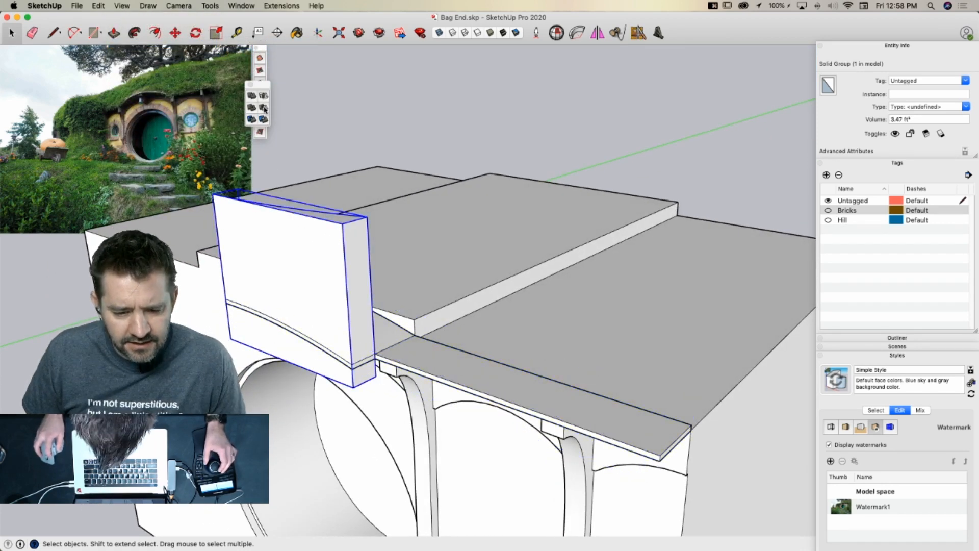
{"action": "left_click", "coordinate": [397, 340]}
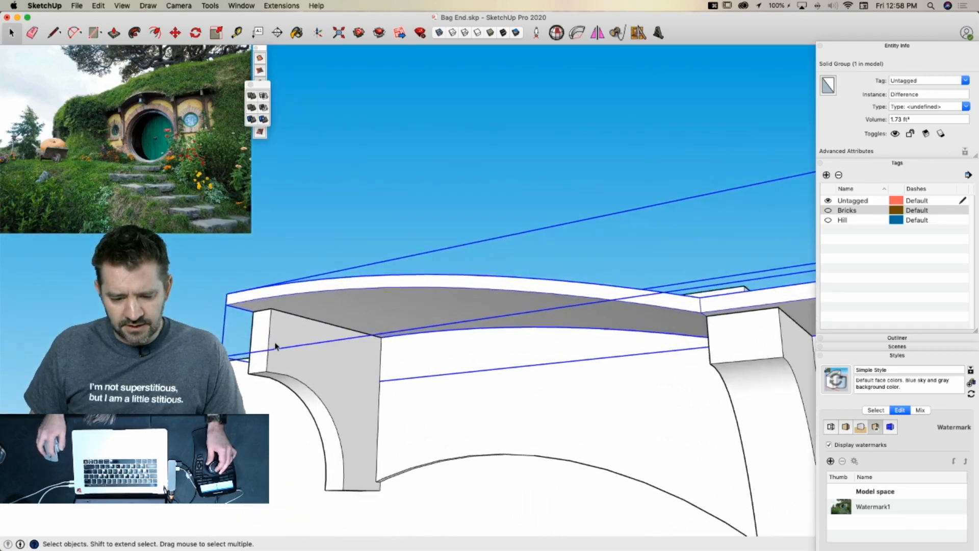
Open the end bracket beneath the curved board and Push/Pull its front face outward toward the board's trimmed edge
{"action": "double_click", "coordinate": [266, 346]}
{"action": "key", "text": "p"}
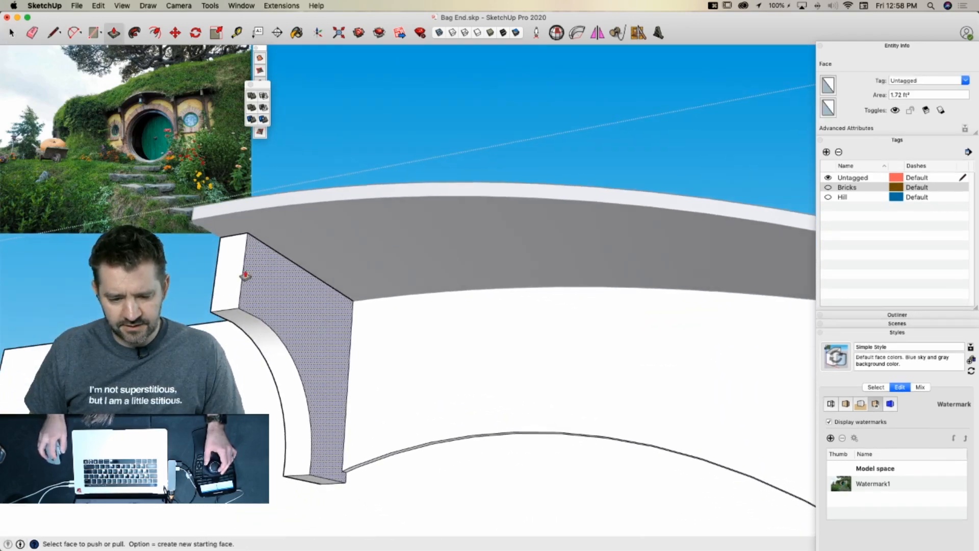
{"action": "left_click", "coordinate": [231, 264]}
{"action": "left_click", "coordinate": [217, 256]}
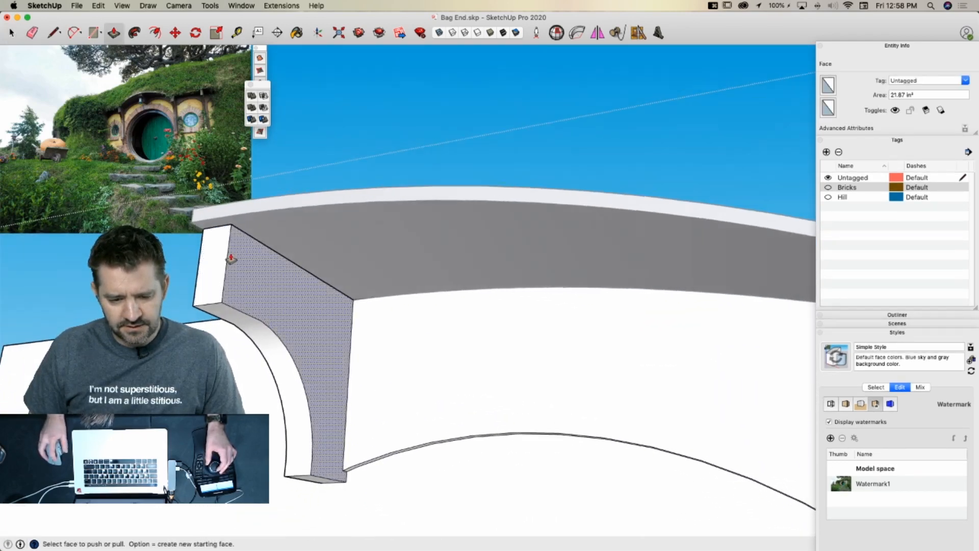
{"action": "key", "text": "space"}
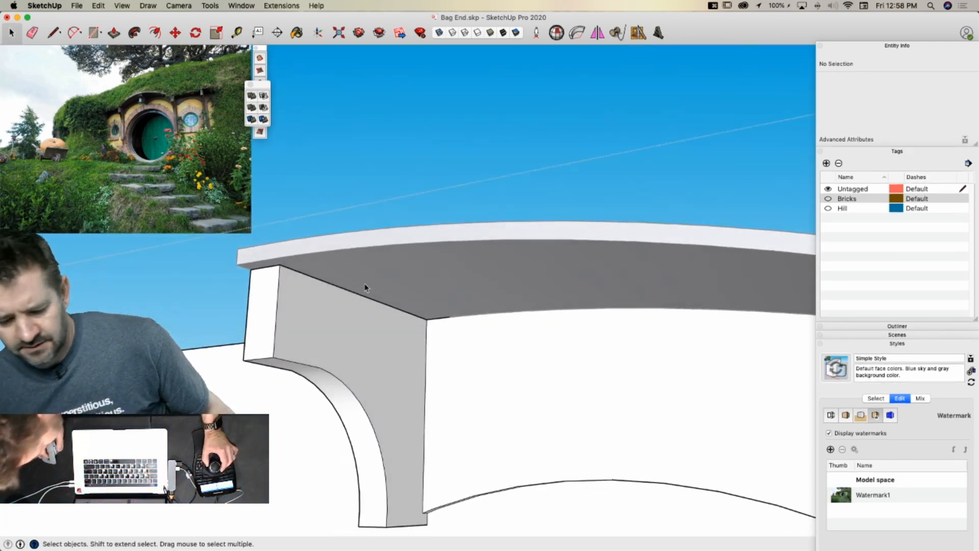
{"action": "key", "text": "space"}
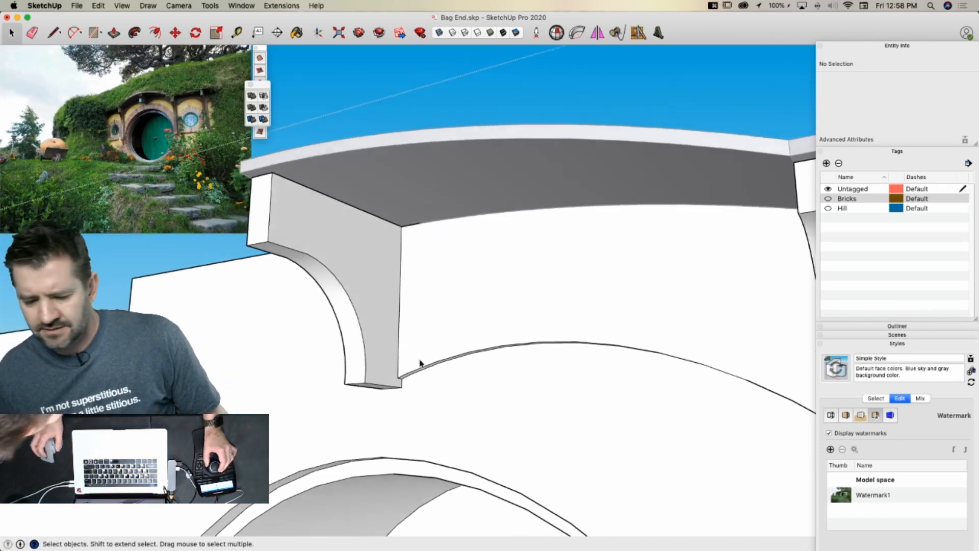
{"action": "key", "text": "space"}
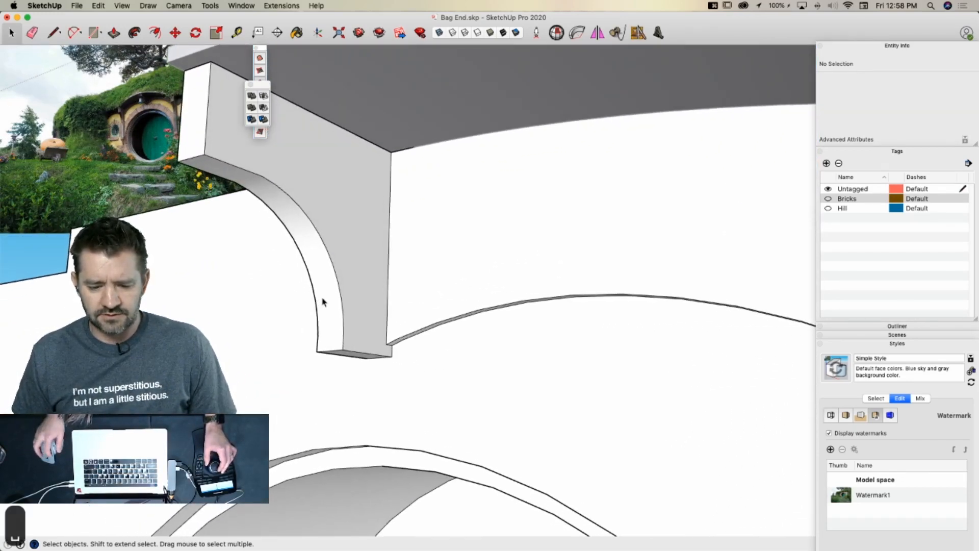
Draw lines closing off the area below the bracket's curved underside, and Push/Pull the new face to fill the bracket into a rectangular block
{"action": "left_click", "coordinate": [326, 302]}
{"action": "key", "text": "l"}
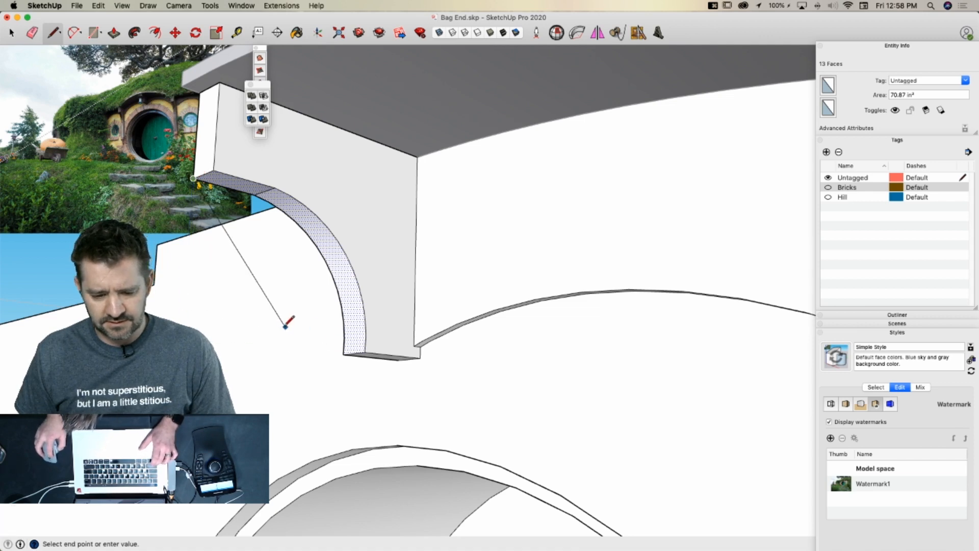
{"action": "left_click", "coordinate": [343, 353]}
{"action": "key", "text": "p"}
{"action": "left_click", "coordinate": [308, 259]}
{"action": "left_click", "coordinate": [313, 210]}
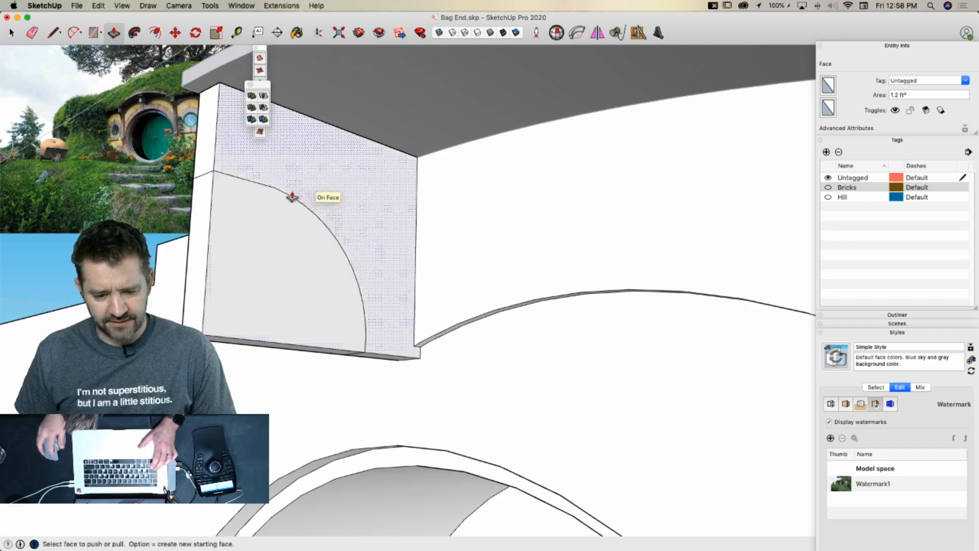
Erase the old curve and the leftover dividing edges from the filled bracket's sides, front and bottom
{"action": "key", "text": "e"}
{"action": "left_click_drag", "start_coordinate": [295, 198], "coordinate": [209, 187]}
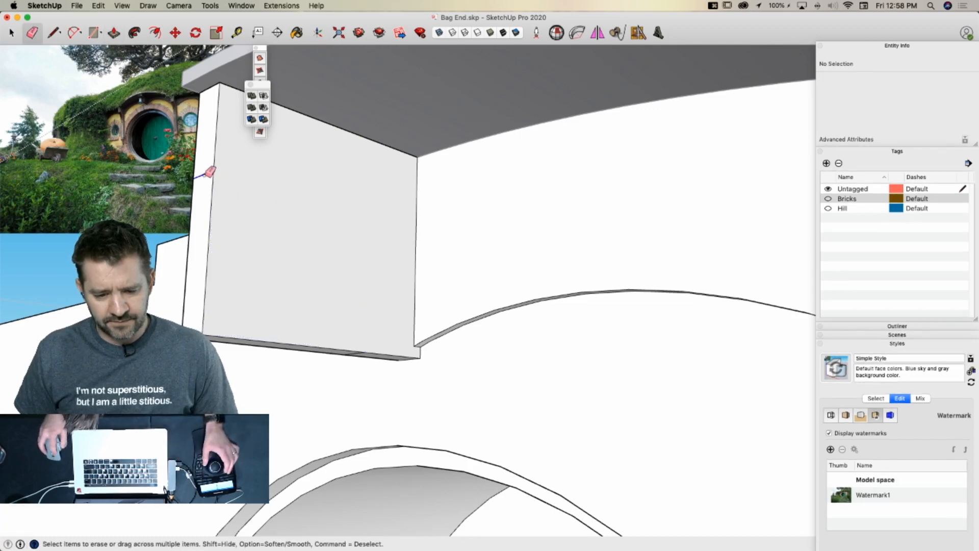
{"action": "left_click", "coordinate": [206, 175]}
{"action": "left_click_drag", "start_coordinate": [329, 341], "coordinate": [317, 346]}
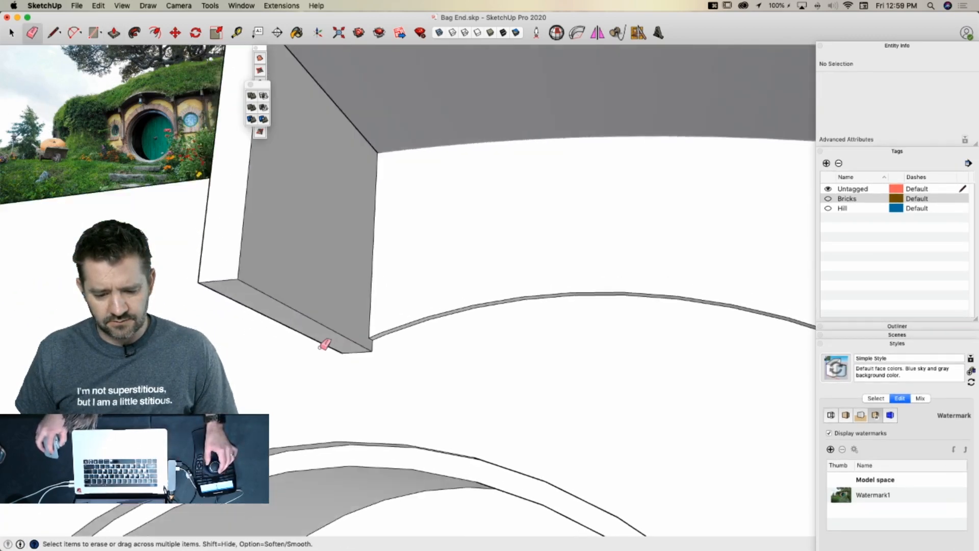
{"action": "mouse_move", "coordinate": [527, 185]}
{"action": "left_mouse_down"}
{"action": "mouse_move", "coordinate": [559, 167]}
{"action": "mouse_move", "coordinate": [520, 197]}
{"action": "left_mouse_up"}
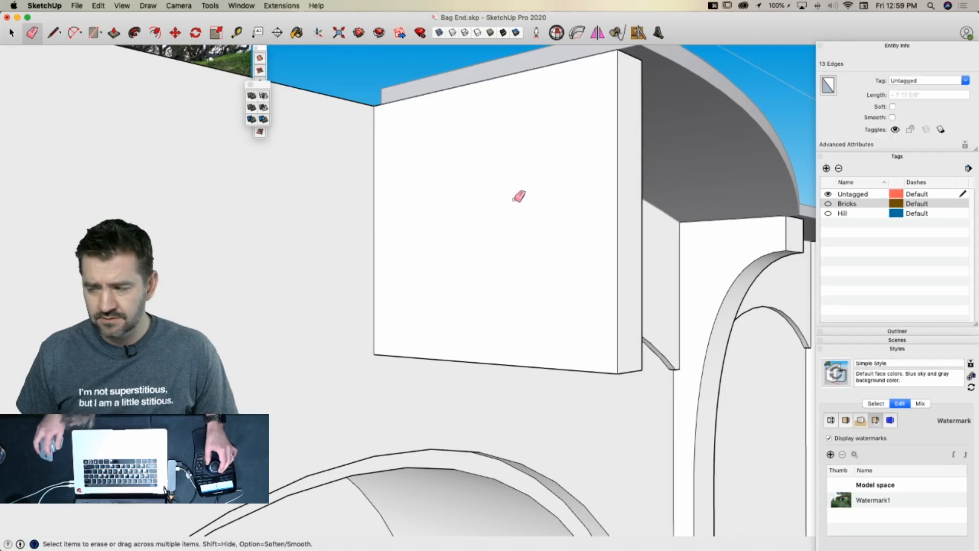
Show the Bricks tag and draw a horizontal line inward from the front edge on the bracket's side face
{"action": "key", "text": "l"}
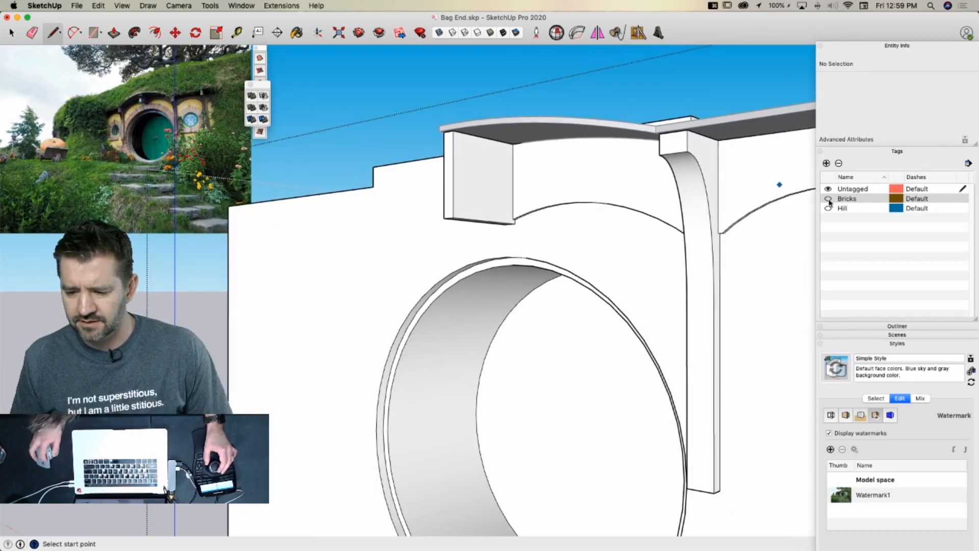
{"action": "left_click", "coordinate": [828, 199]}
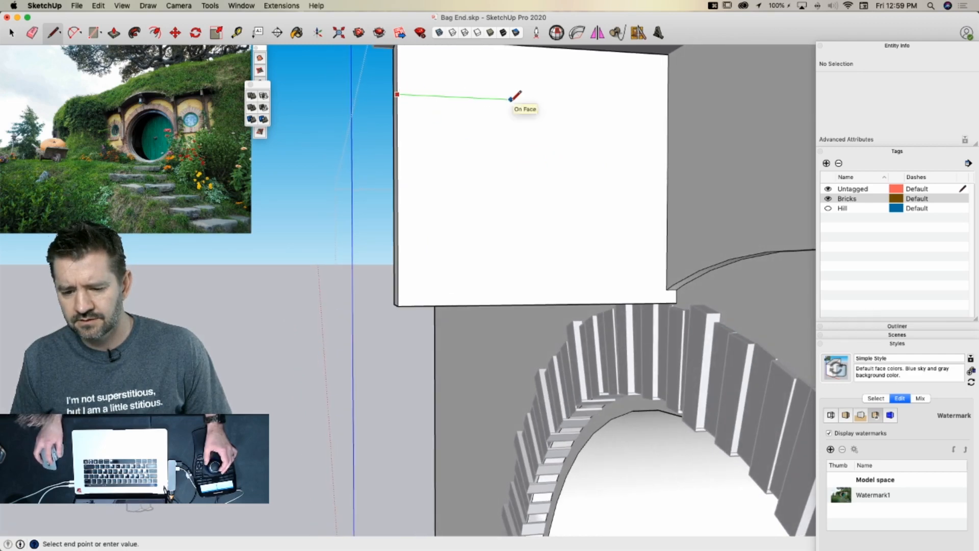
{"action": "key", "text": "a"}
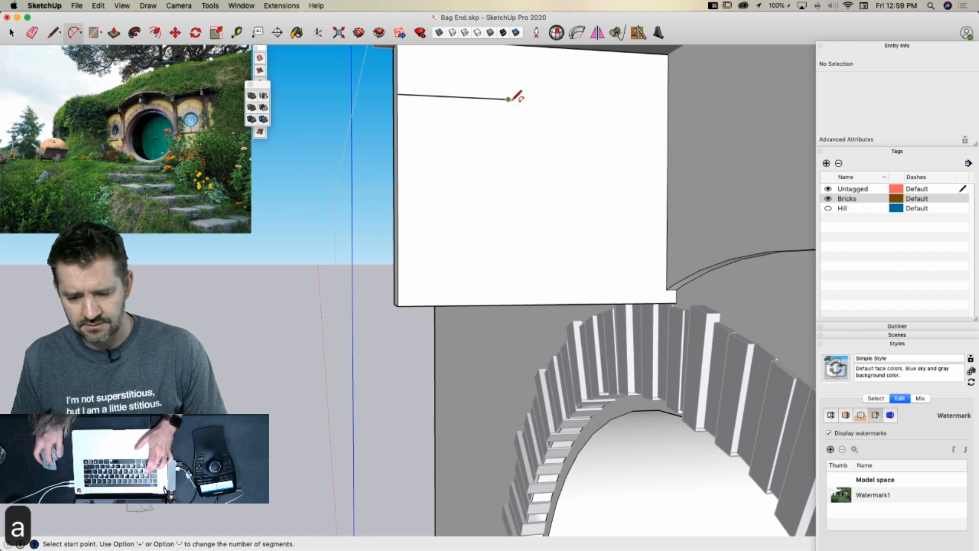
{"action": "left_click", "coordinate": [508, 99]}
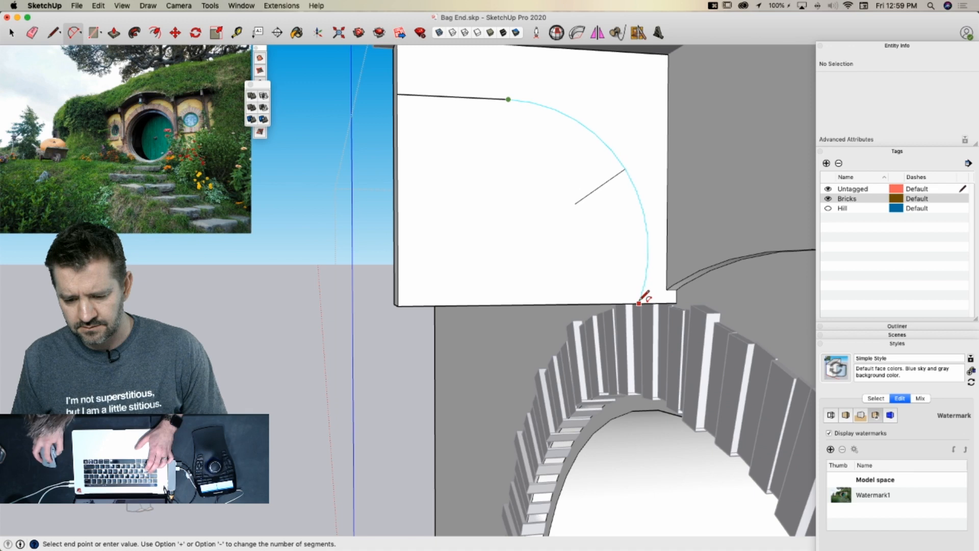
{"action": "key", "text": "l"}
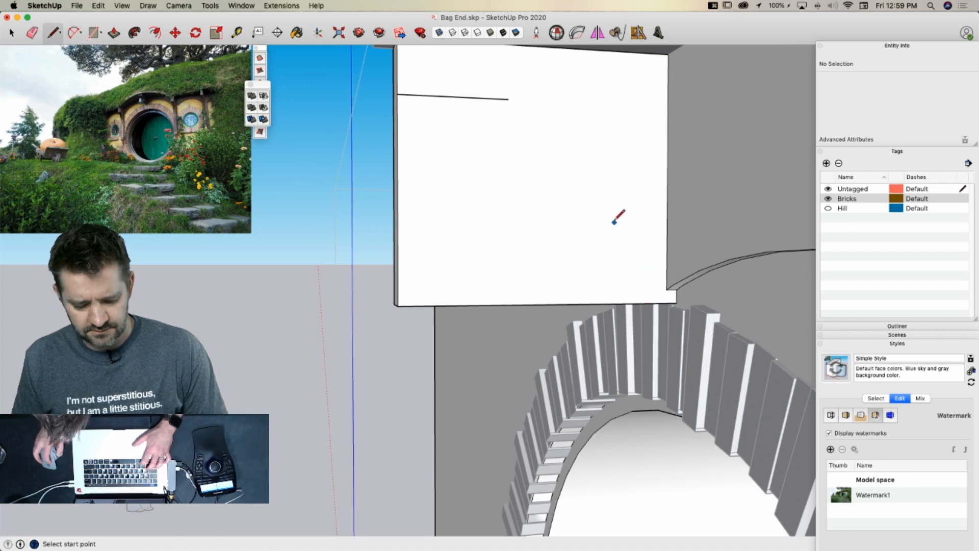
Draw an arc from the horizontal line's inner end to the bracket's bottom edge, and straighten its lower end with a vertical line
{"action": "key", "text": "a"}
{"action": "left_click", "coordinate": [508, 99]}
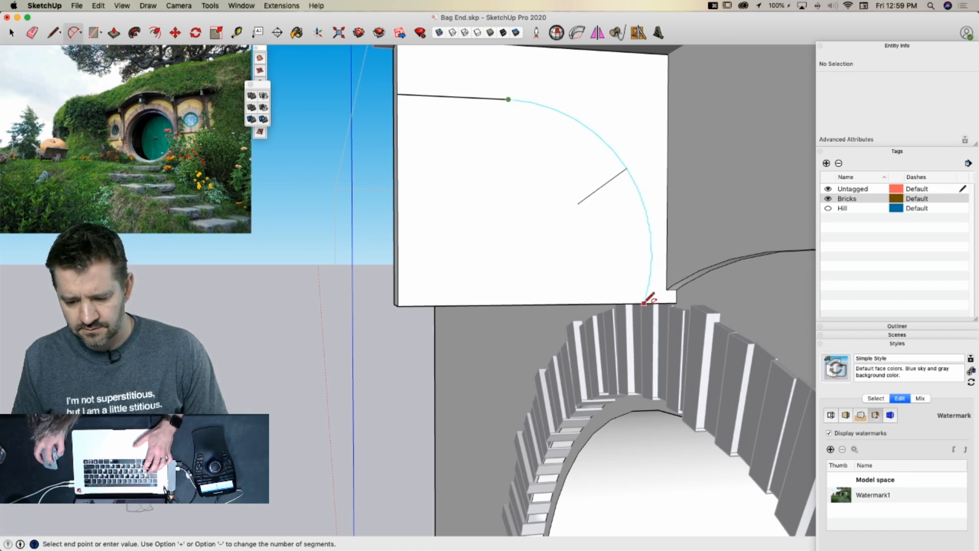
{"action": "key", "text": "l"}
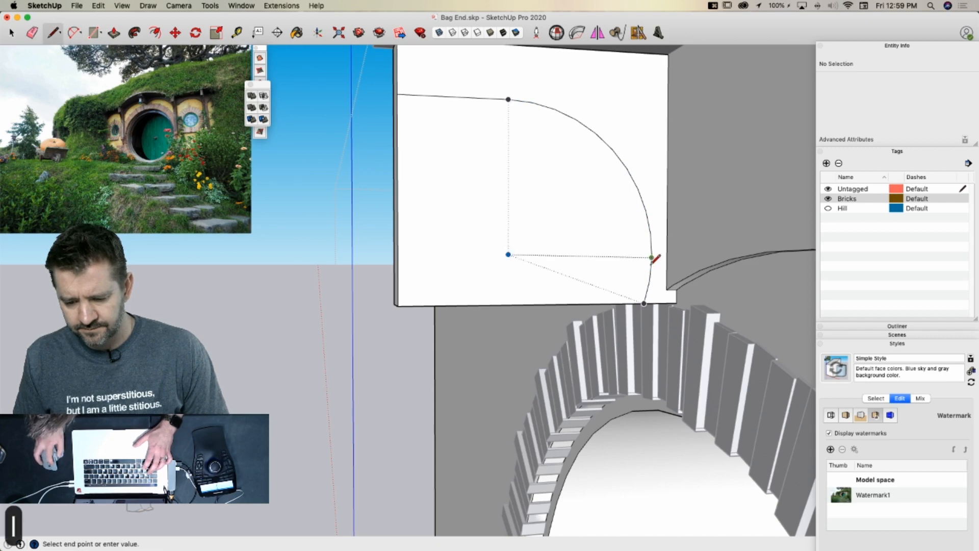
{"action": "key", "text": "p"}
{"action": "key", "text": "e"}
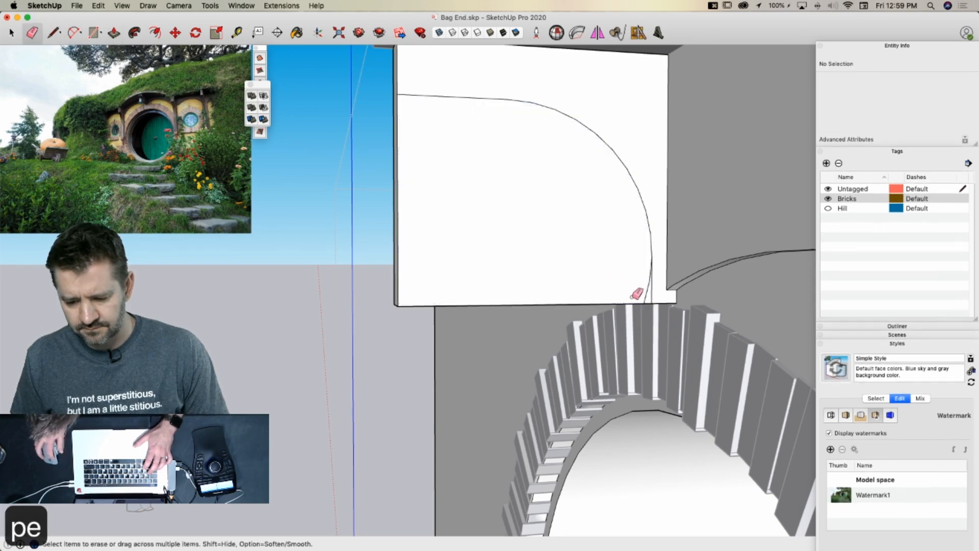
Try to Push/Pull away the area below the curve, and undo back to the single horizontal line on the bracket
{"action": "key", "text": "p"}
{"action": "left_click", "coordinate": [590, 196]}
{"action": "left_click", "coordinate": [416, 196]}
{"action": "key", "text": "e"}
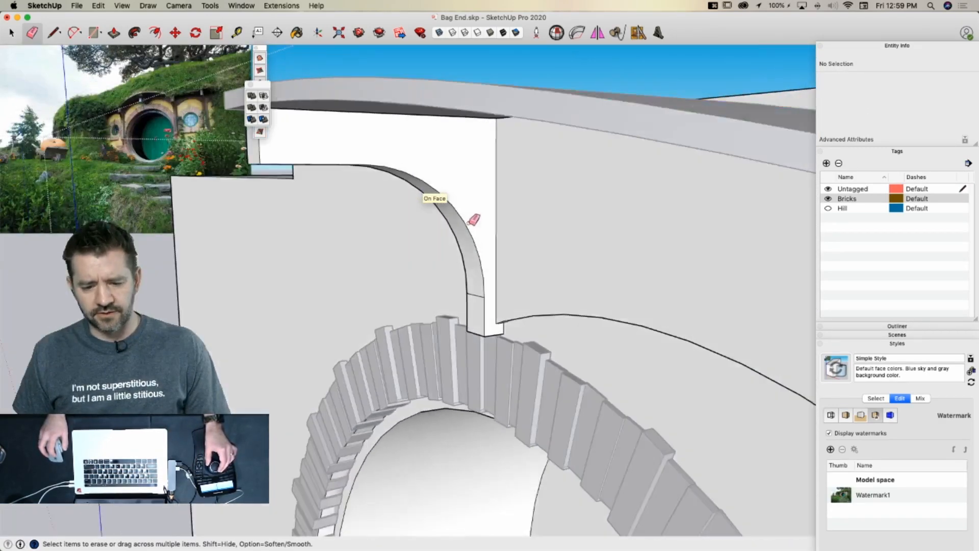
{"action": "key", "text": "super+z"}
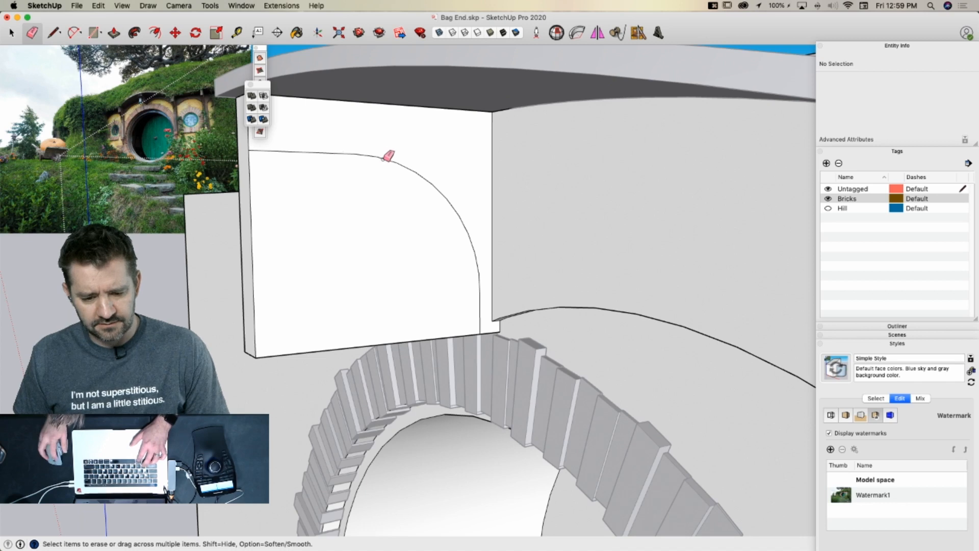
{"action": "key", "text": "super+z"}
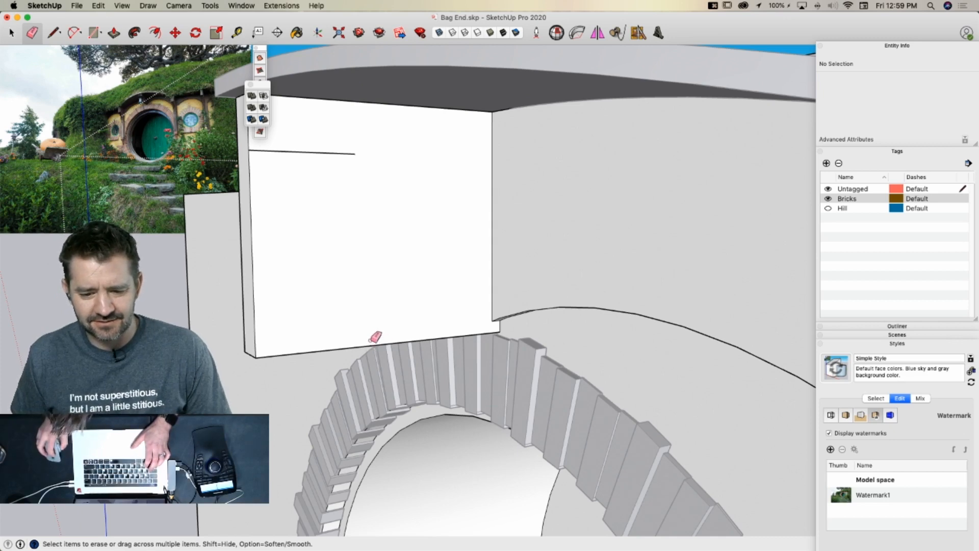
Draw a lower horizontal line, an arc and a vertical line as the bracket's curved underside, erasing the excess arc end and the upper line
{"action": "key", "text": "l"}
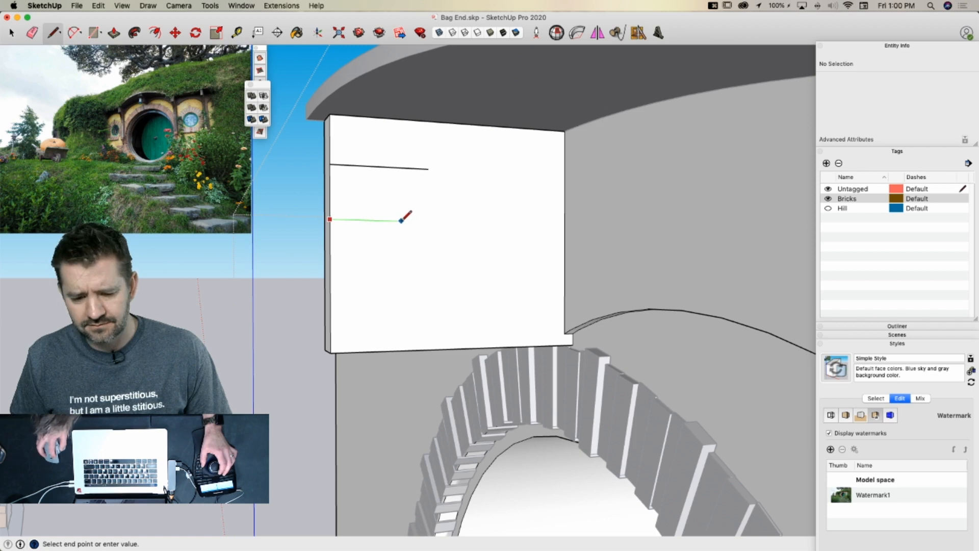
{"action": "key", "text": "a"}
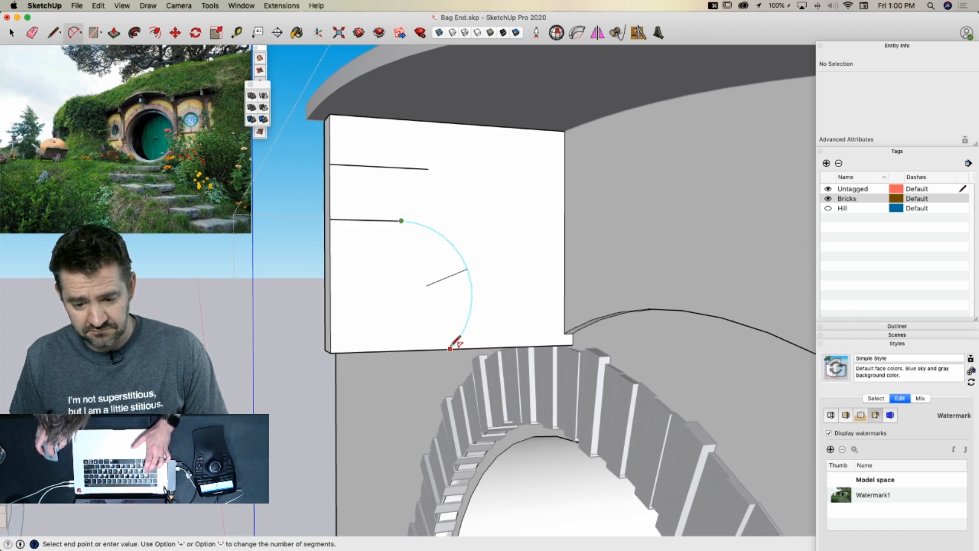
{"action": "key", "text": "l"}
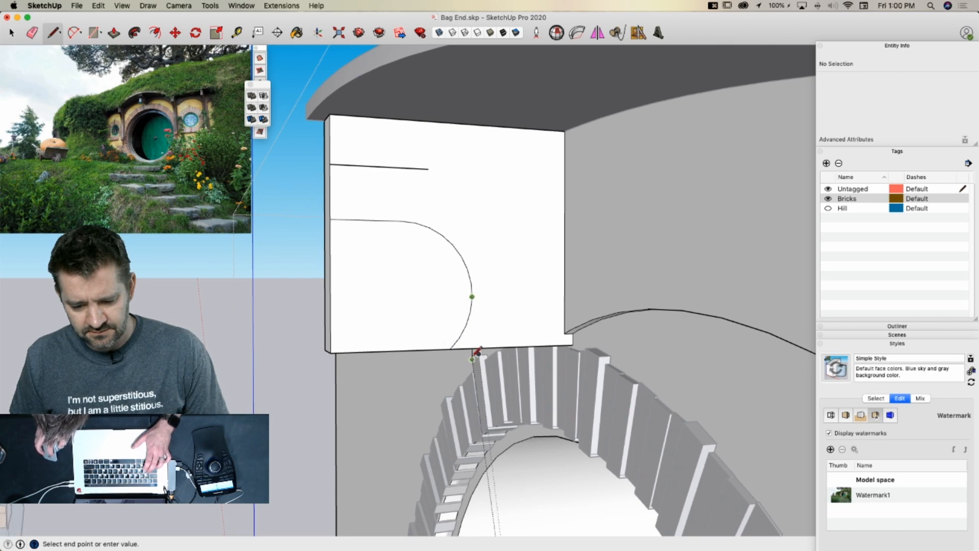
{"action": "left_click", "coordinate": [472, 348]}
{"action": "key", "text": "e"}
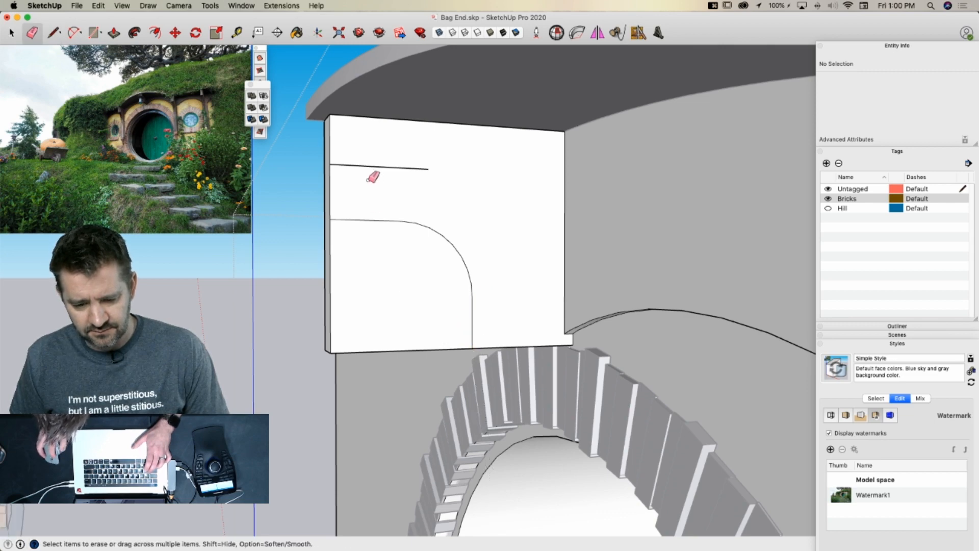
{"action": "left_click", "coordinate": [370, 168]}
Push/Pull the area below the new curve through the bracket's thickness to cut it away
{"action": "key", "text": "p"}
{"action": "left_click", "coordinate": [457, 323]}
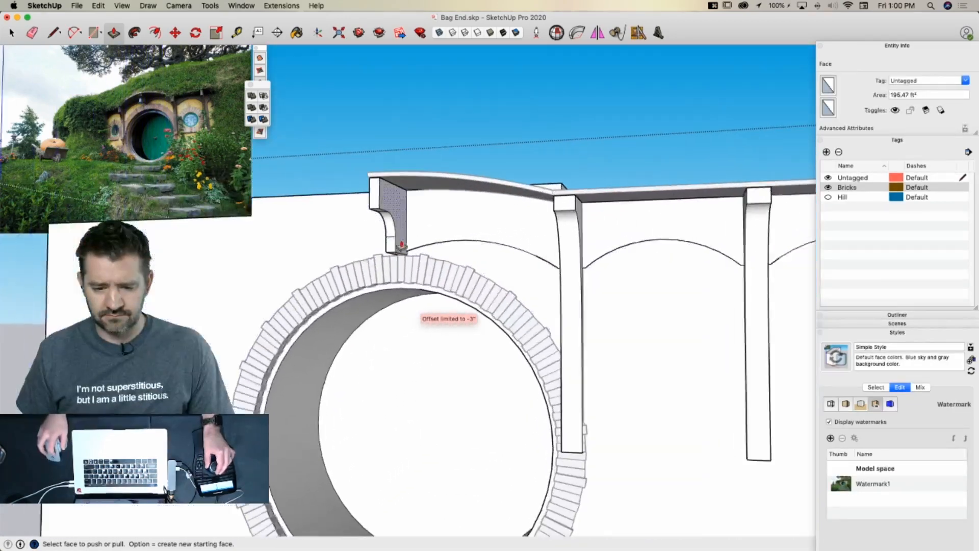
{"action": "key", "text": "space"}
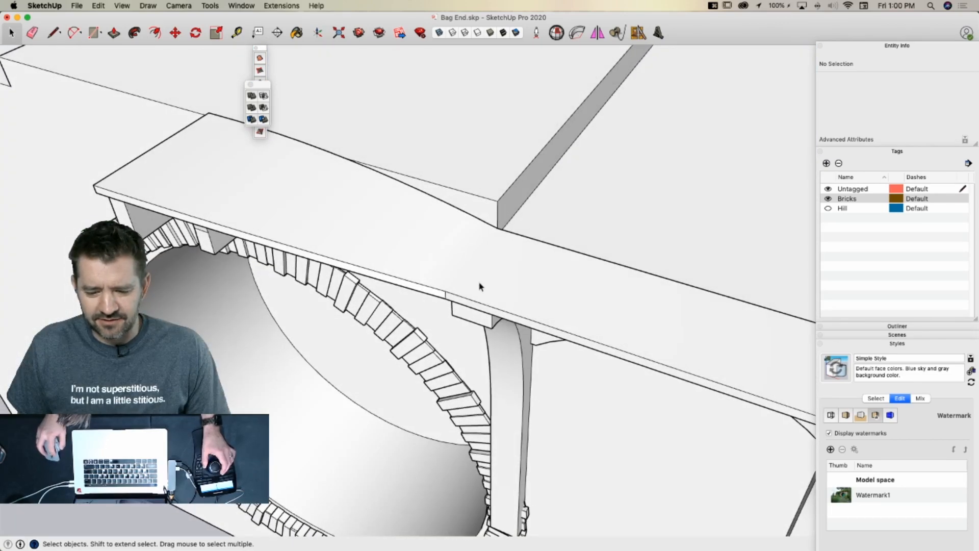
Open the roof board and draw a line across its top where the curved part meets the straight part
{"action": "double_click", "coordinate": [479, 286]}
{"action": "key", "text": "l"}
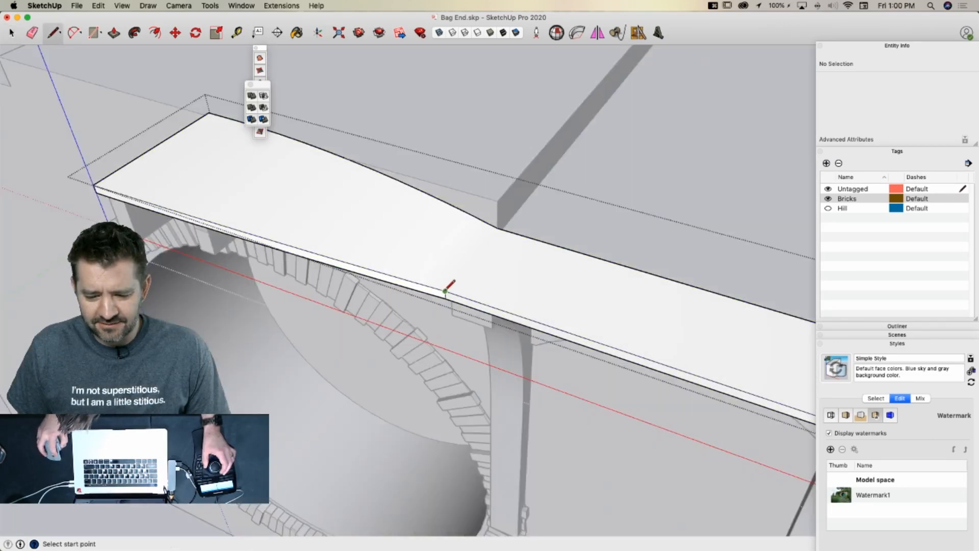
{"action": "key", "text": "space"}
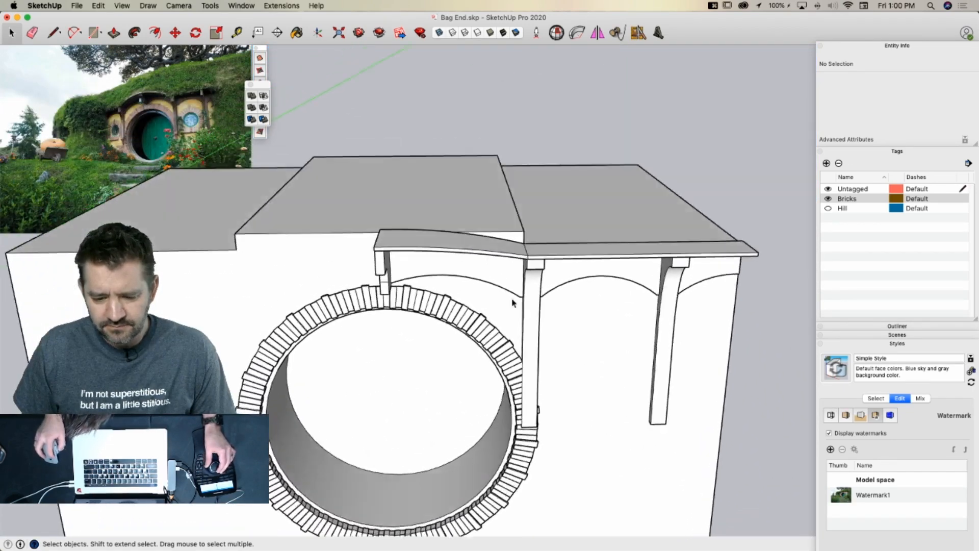
Try to draw a line across the raised roof section from the end bracket's corner to the back edge, and undo it
{"action": "left_click", "coordinate": [459, 267]}
{"action": "double_click", "coordinate": [439, 270]}
{"action": "triple_click", "coordinate": [439, 270]}
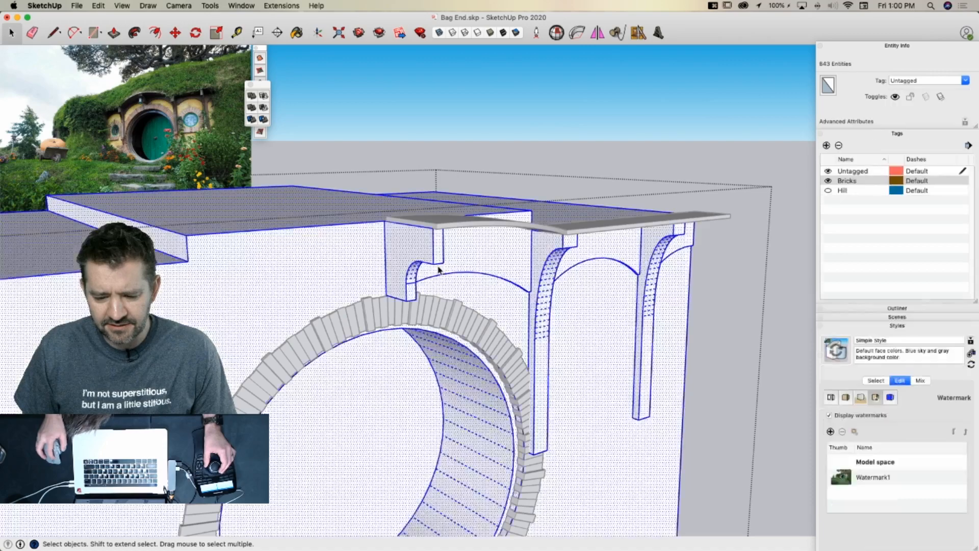
{"action": "key", "text": "l"}
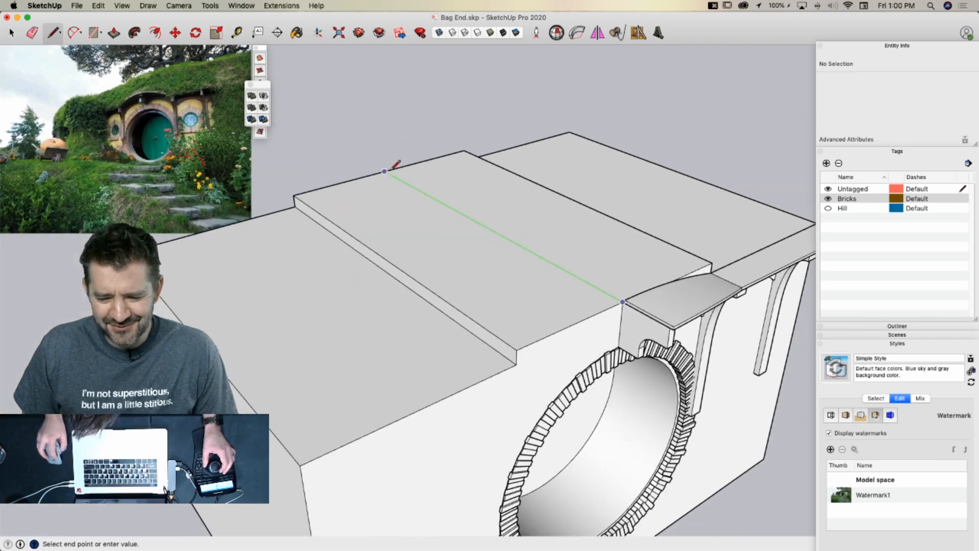
{"action": "key", "text": "super+z"}
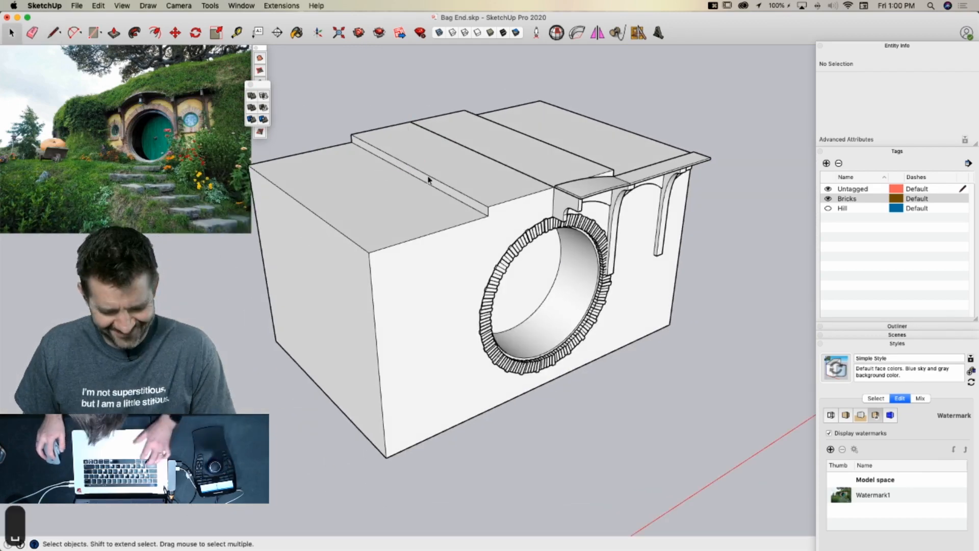
Inside the wall group, split the raised top from the end bracket's corner to the back edge and Push/Pull the strip beyond it down to the lower roof level
{"action": "key", "text": "l"}
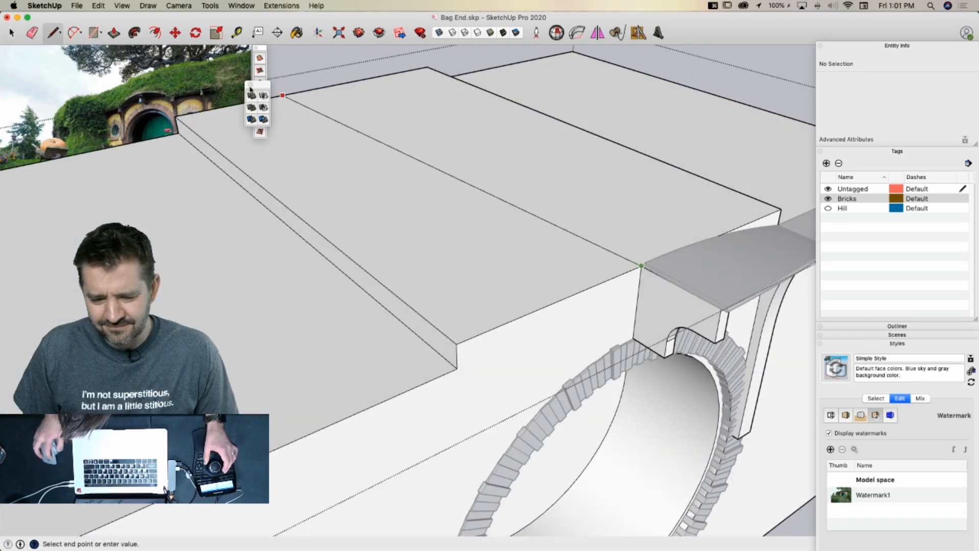
{"action": "key", "text": "p"}
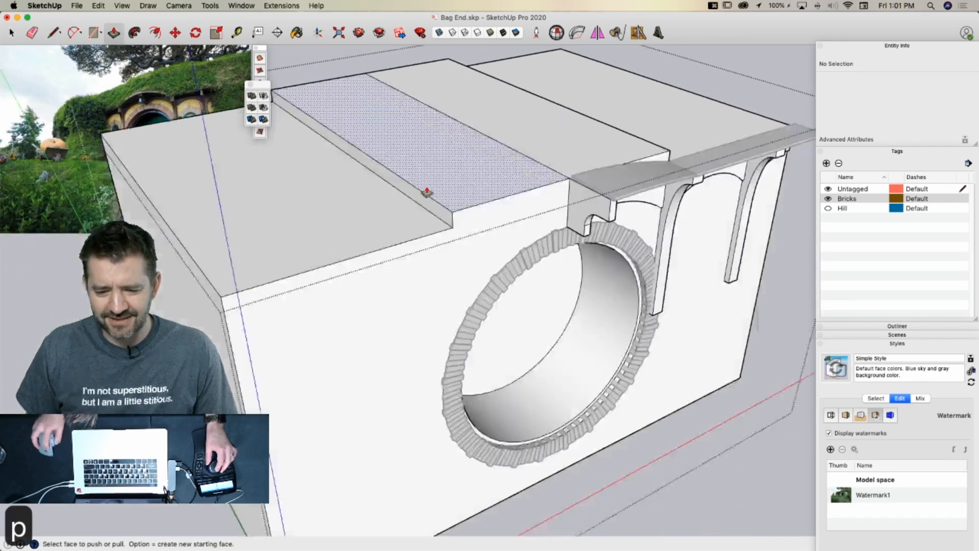
{"action": "left_click", "coordinate": [443, 117]}
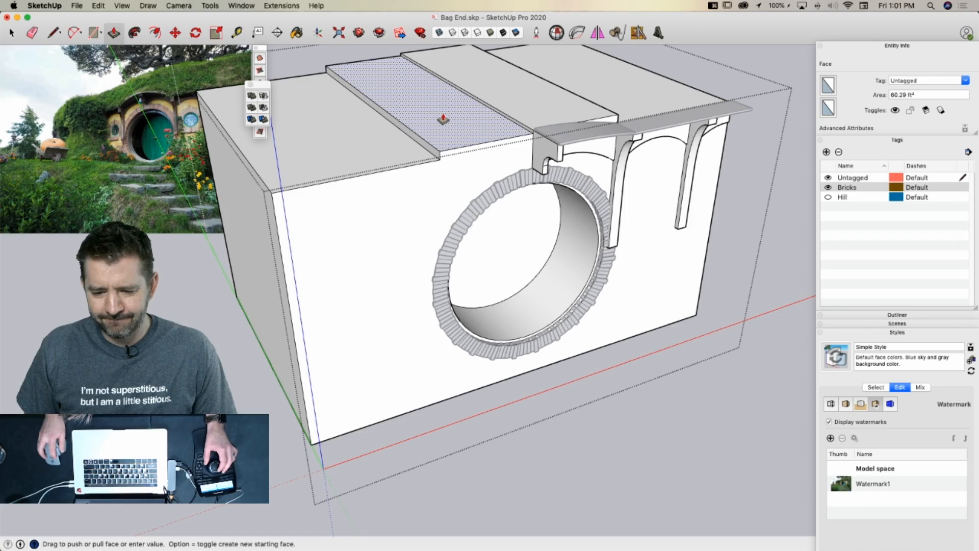
{"action": "left_click", "coordinate": [400, 146]}
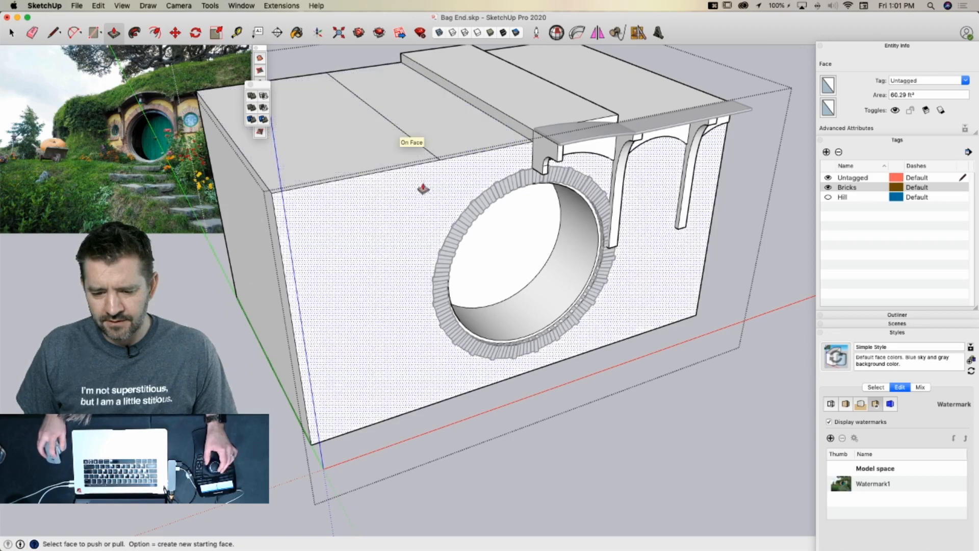
Draw a vertical line down the block's back face from the raised section's lower corner to the bottom edge
{"action": "key", "text": "l"}
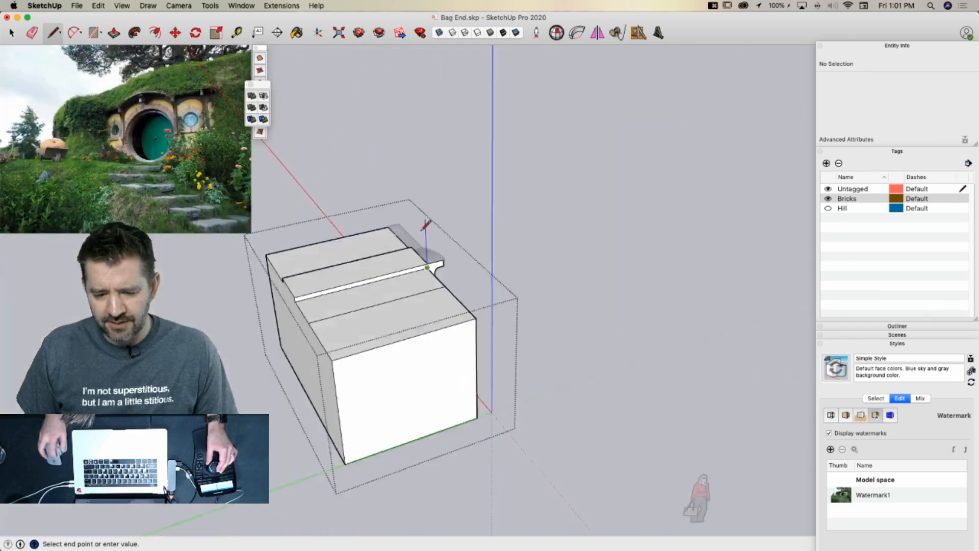
{"action": "left_click", "coordinate": [507, 260]}
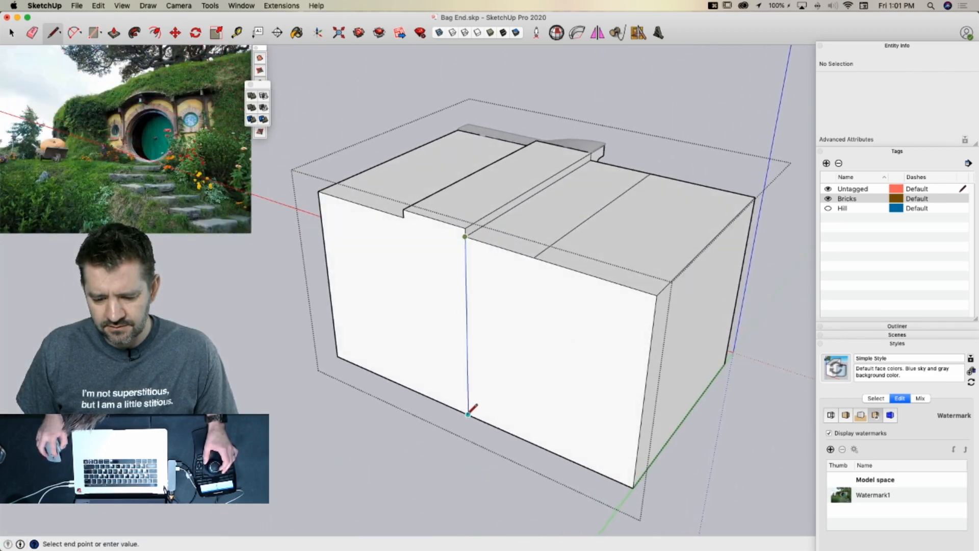
{"action": "key", "text": "e"}
{"action": "key", "text": "space"}
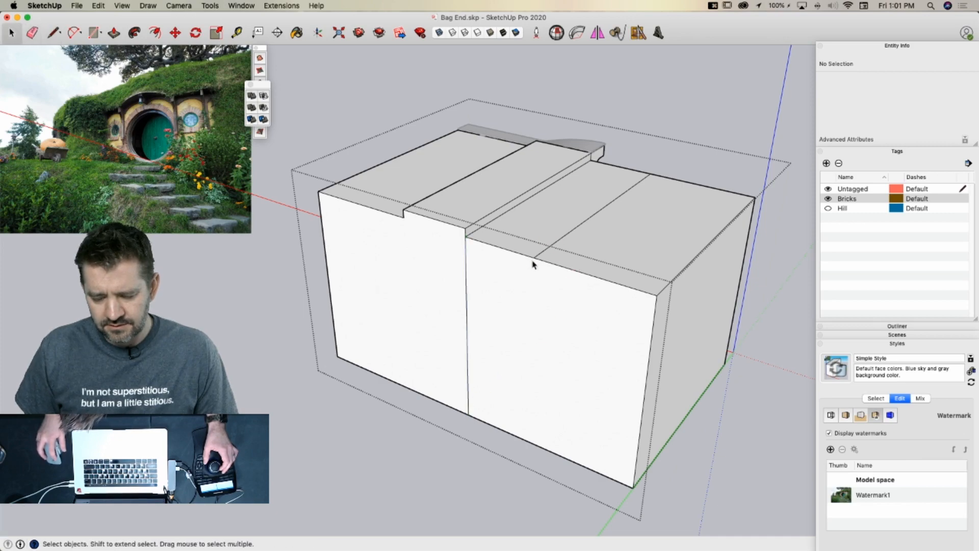
Push/Pull the half of the back face without brackets forward to the front wall, removing that half of the block
{"action": "key", "text": "p"}
{"action": "left_click", "coordinate": [610, 304]}
{"action": "left_click", "coordinate": [723, 226]}
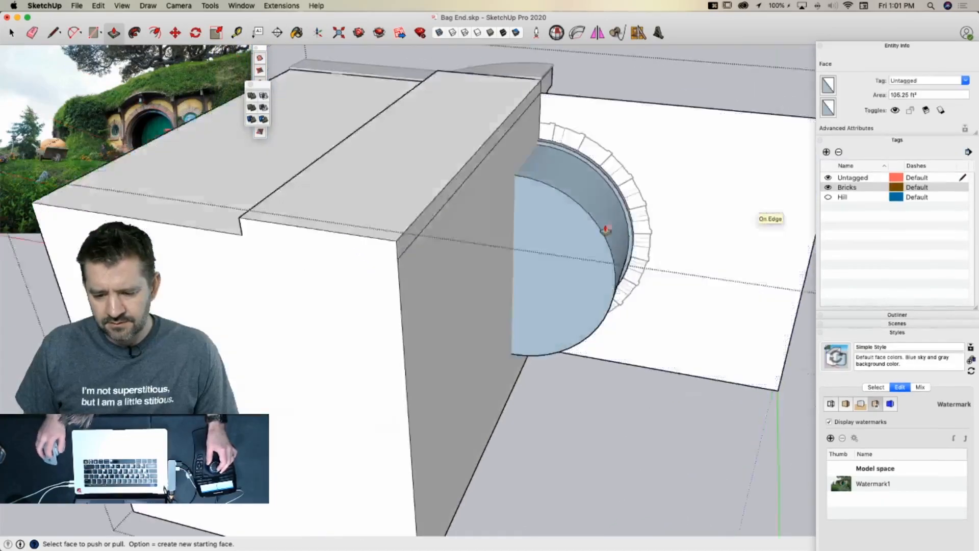
Close the exposed half-round door recess with a vertical line and Push/Pull the half-disc forward to the rim
{"action": "key", "text": "l"}
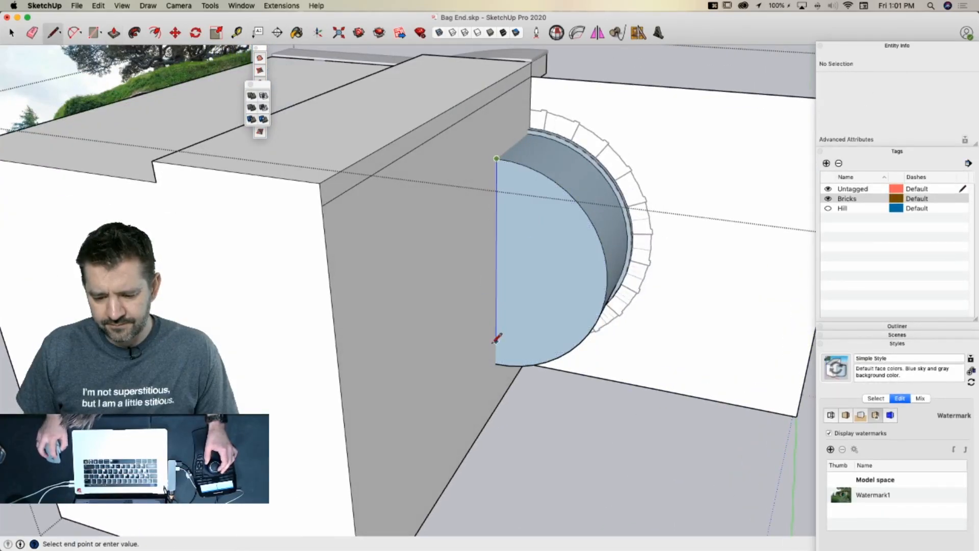
{"action": "key", "text": "p"}
{"action": "left_click_drag", "start_coordinate": [528, 286], "coordinate": [552, 231]}
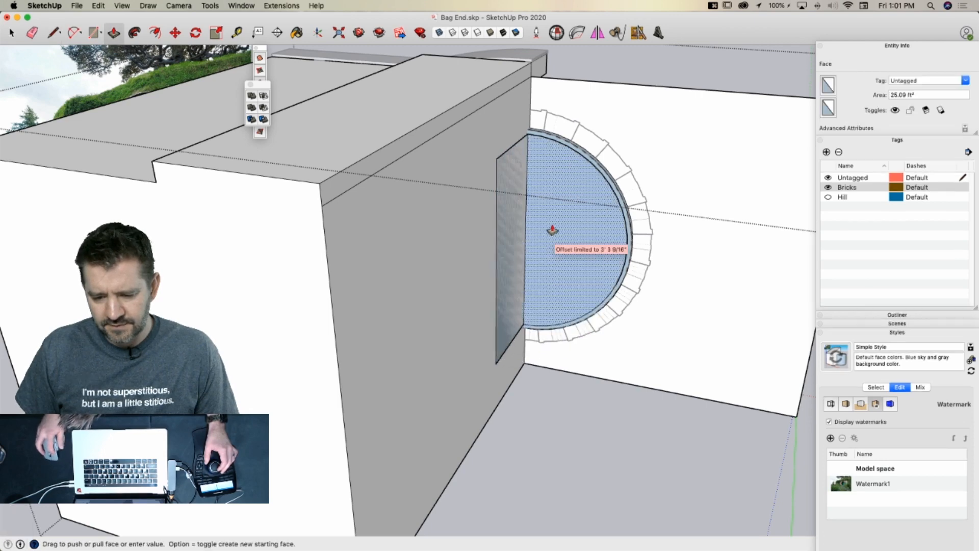
Hide the Bricks tag, draw a vertical line closing the outer half-round rim, and erase the inner arc
{"action": "key", "text": "l"}
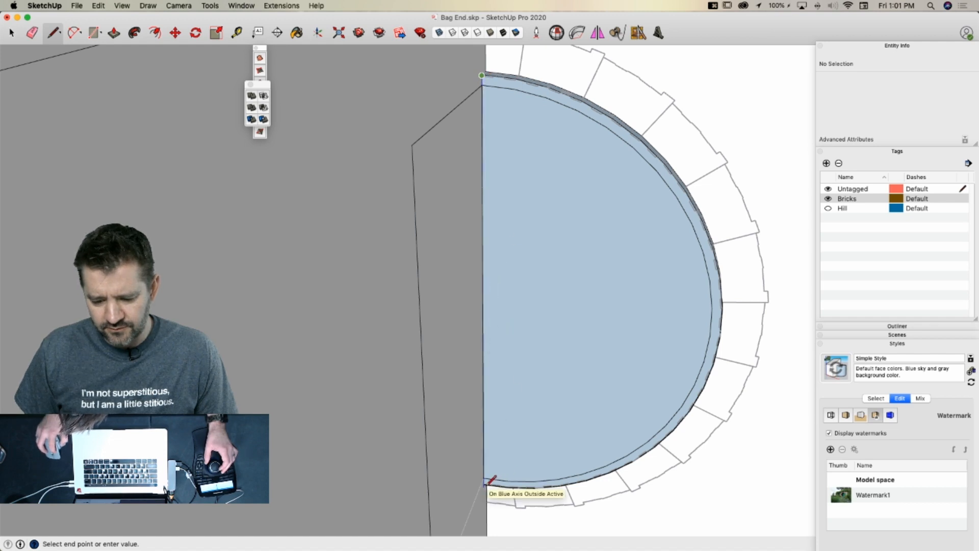
{"action": "left_click", "coordinate": [827, 198]}
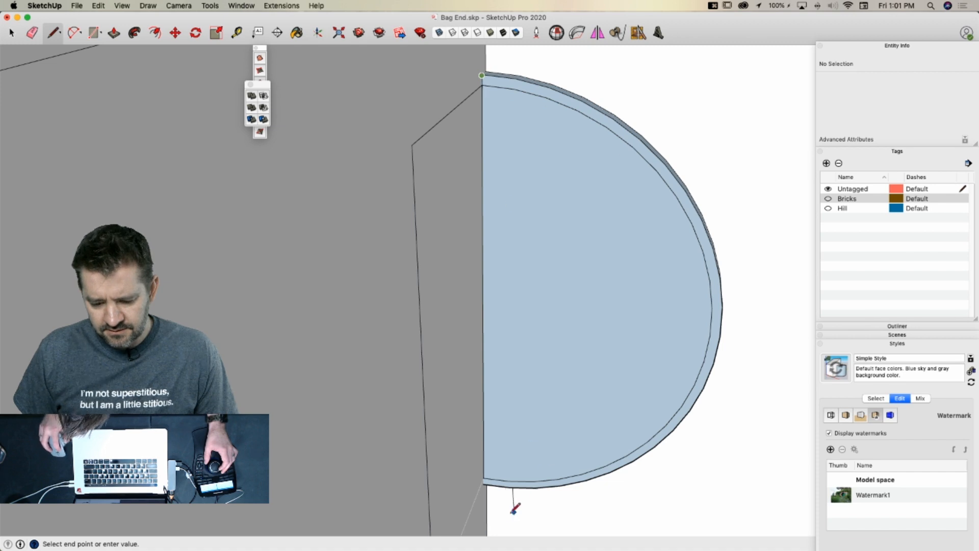
{"action": "scroll", "coordinate": [483, 483], "scroll_direction": "up", "scroll_amount": 3}
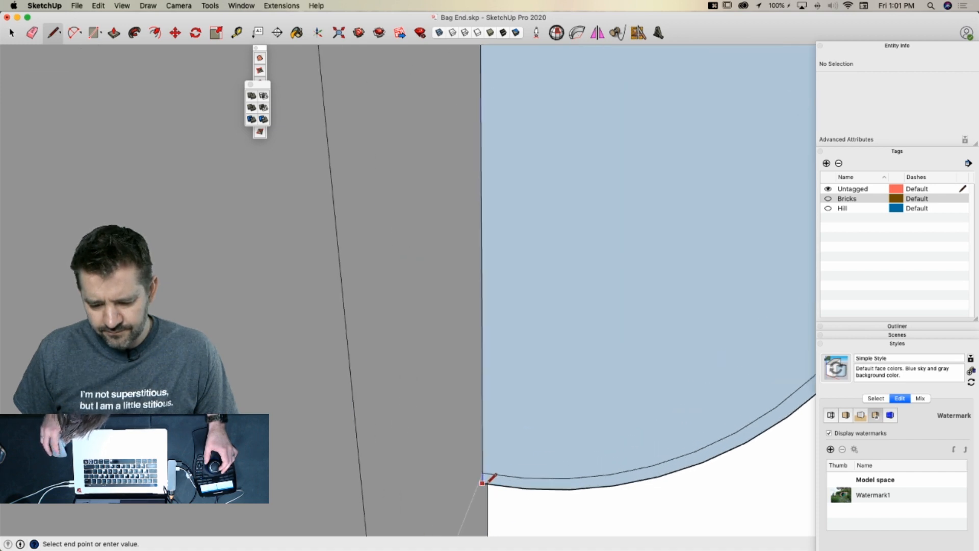
{"action": "key", "text": "e"}
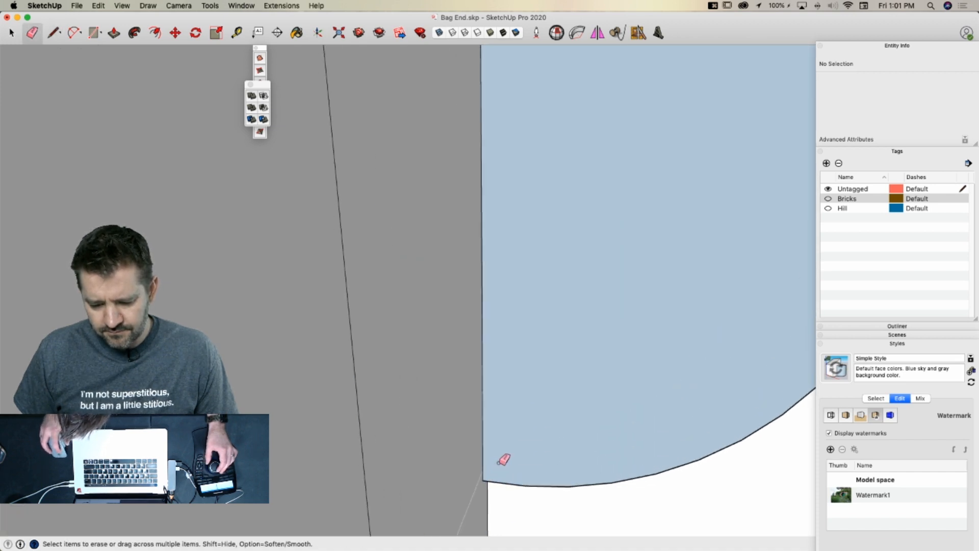
Push/Pull the enlarged half-round face forward to the plane of the front wall
{"action": "scroll", "coordinate": [503, 459], "scroll_direction": "down", "scroll_amount": 5}
{"action": "key", "text": "p"}
{"action": "left_click_drag", "start_coordinate": [502, 253], "coordinate": [526, 211]}
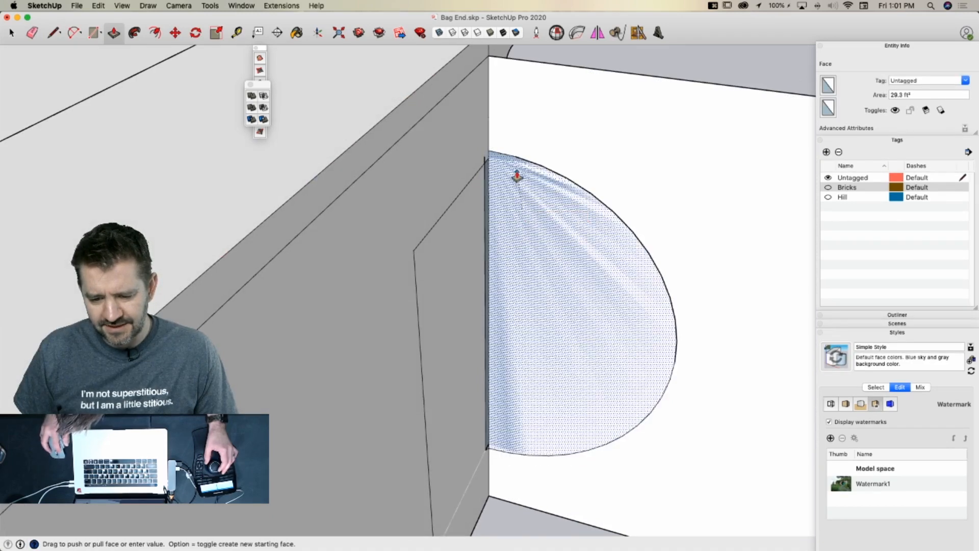
{"action": "left_click", "coordinate": [517, 176]}
Erase the leftover door-recess edges on the block's cut side, including the small remnant at the lower corner
{"action": "key", "text": "e"}
{"action": "left_click_drag", "start_coordinate": [499, 154], "coordinate": [476, 299]}
{"action": "left_click_drag", "start_coordinate": [384, 393], "coordinate": [487, 322]}
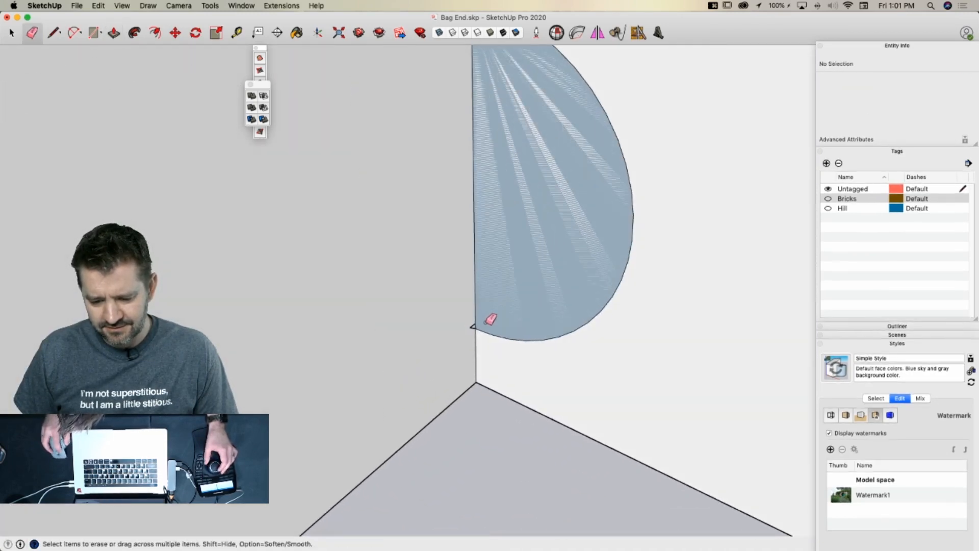
{"action": "left_click", "coordinate": [472, 328]}
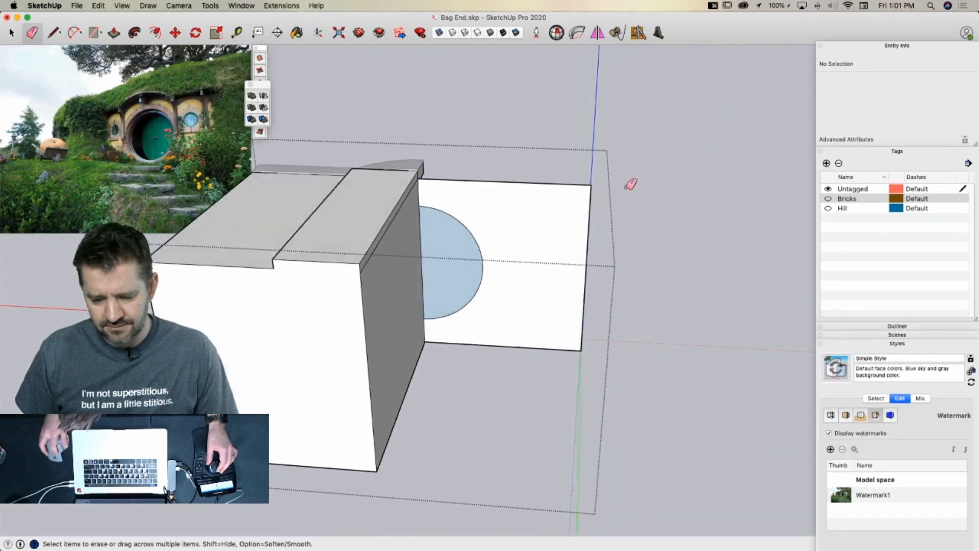
{"action": "key", "text": "space"}
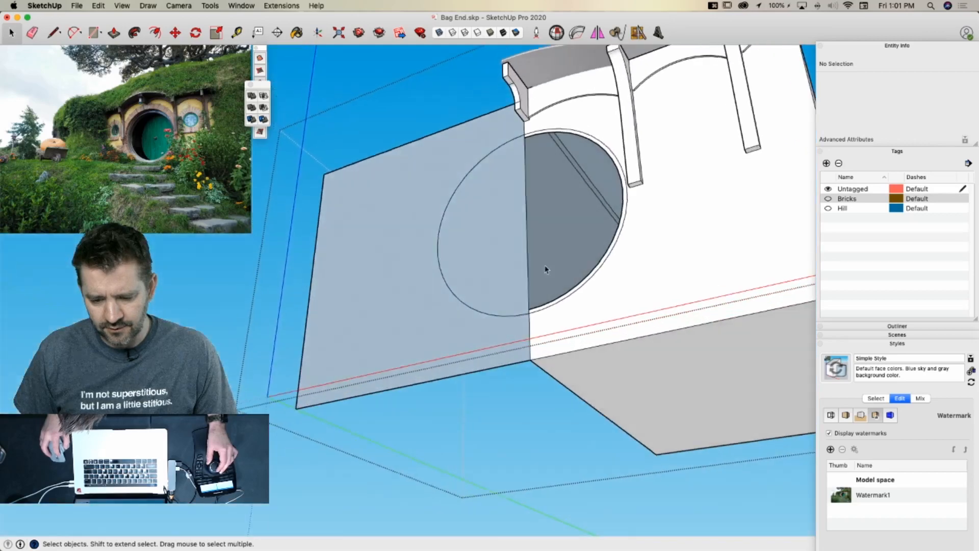
Undo the last edge erasures and erase the rectangular door-recess lines on the block's cut side
{"action": "key", "text": "super+z"}
{"action": "key", "text": "super+z"}
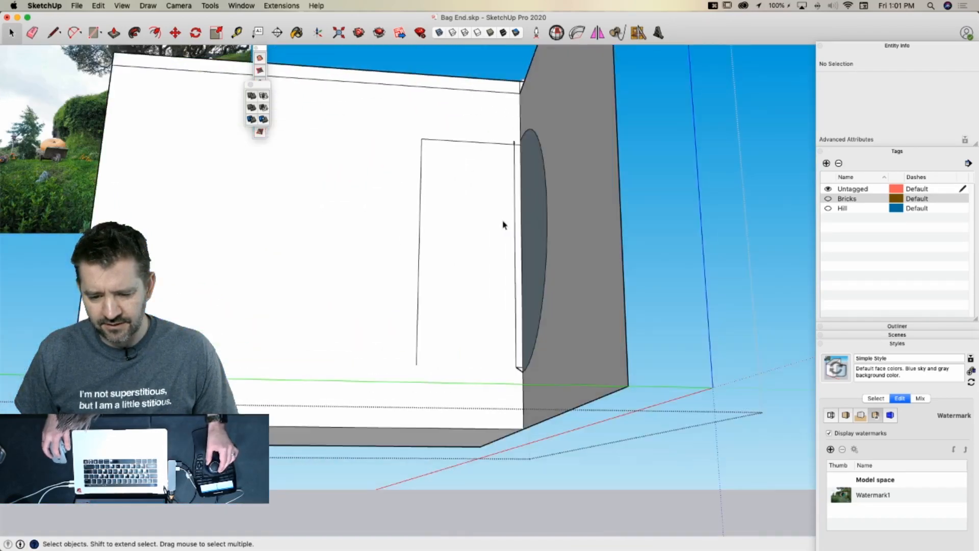
{"action": "key", "text": "e"}
{"action": "left_click", "coordinate": [428, 113]}
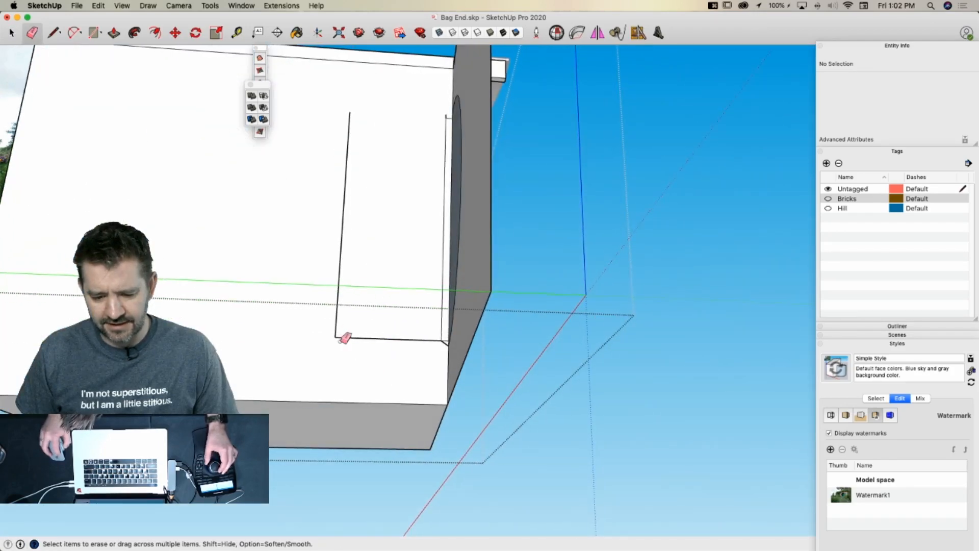
{"action": "left_click_drag", "start_coordinate": [341, 341], "coordinate": [333, 334]}
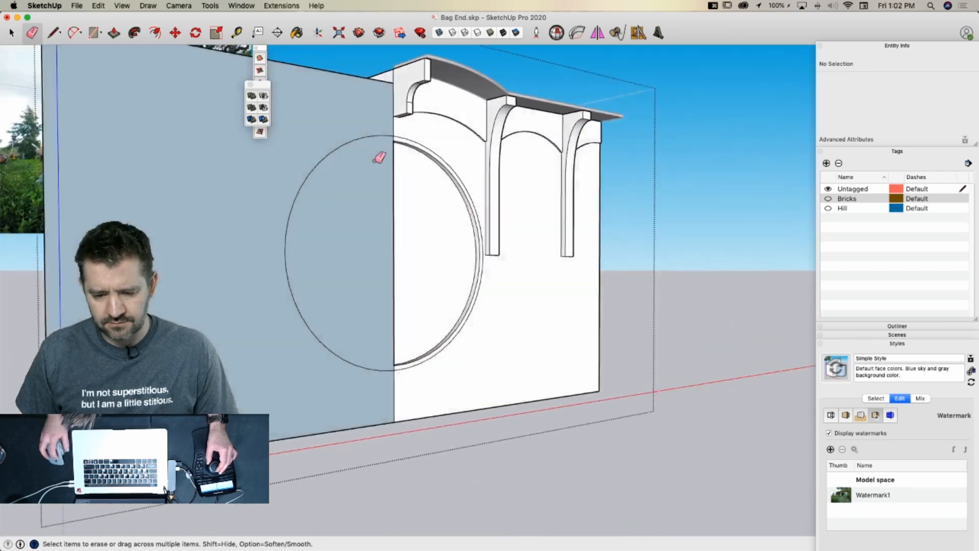
Delete the leftover front face with its half-circle outline beyond the block's cut side
{"action": "key", "text": "space"}
{"action": "left_click_drag", "start_coordinate": [497, 113], "coordinate": [436, 238]}
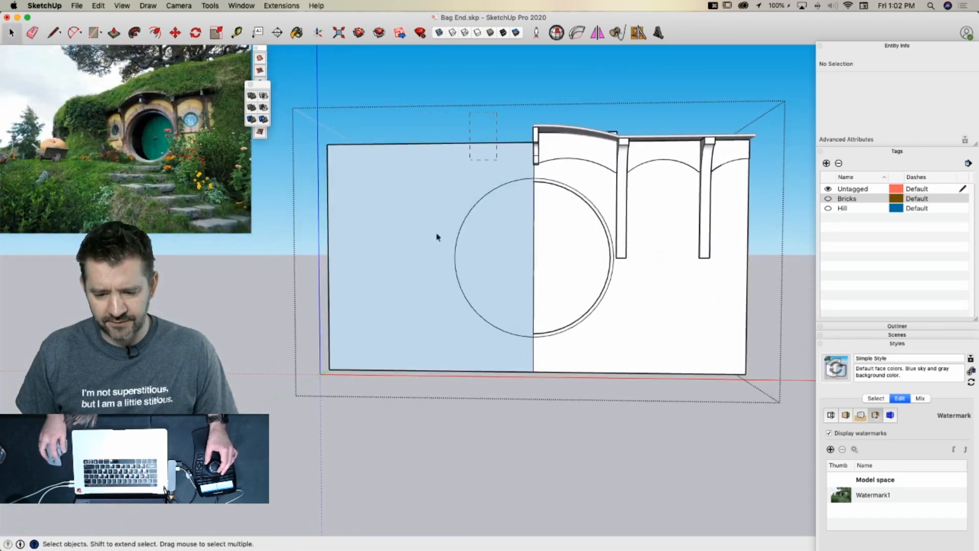
{"action": "left_click_drag", "start_coordinate": [262, 471], "coordinate": [262, 472]}
{"action": "key", "text": "BackSpace"}
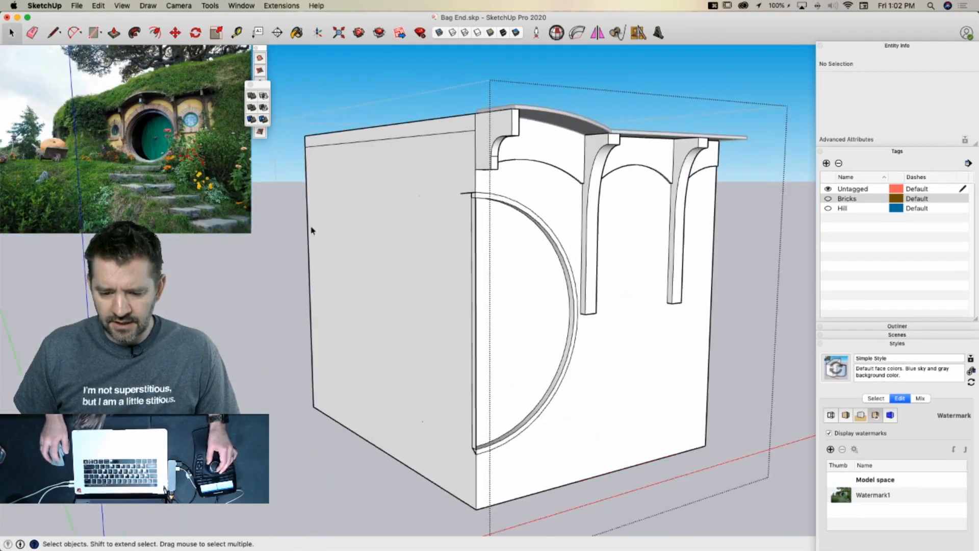
Erase the stray recess lines beside the half-round door on the cut side and show the Bricks tag
{"action": "key", "text": "e"}
{"action": "left_click", "coordinate": [431, 189]}
{"action": "left_click", "coordinate": [441, 220]}
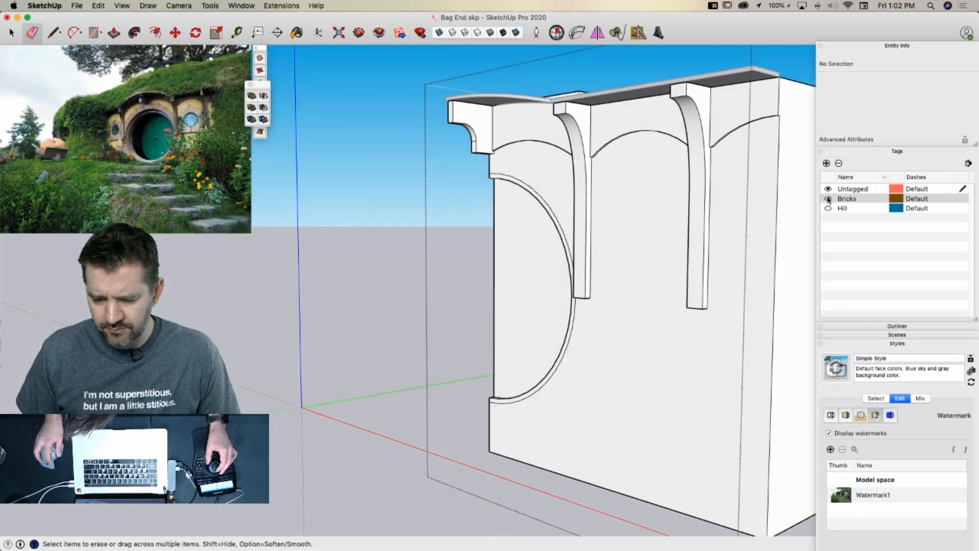
{"action": "left_click", "coordinate": [828, 199]}
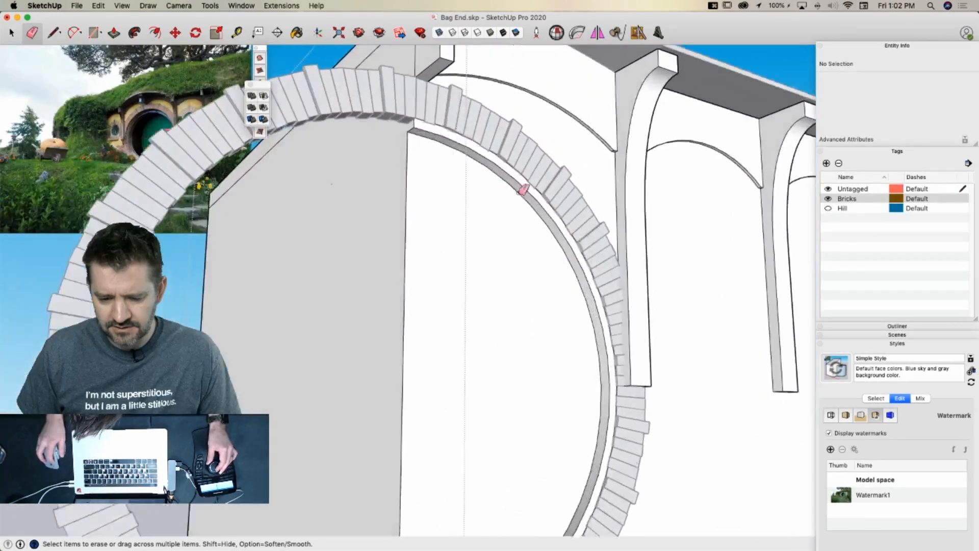
{"action": "key", "text": "p"}
{"action": "left_click", "coordinate": [507, 223]}
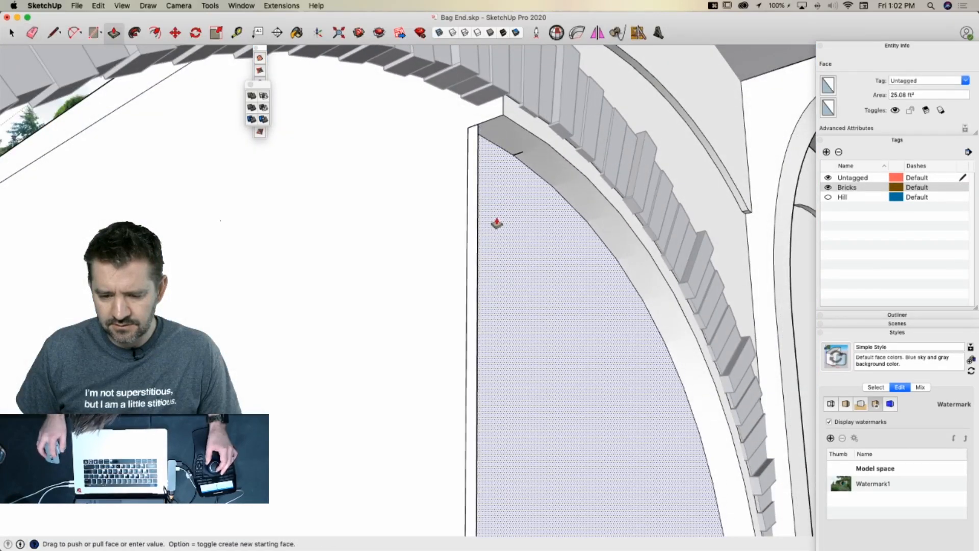
{"action": "key", "text": "Escape"}
{"action": "key", "text": "space"}
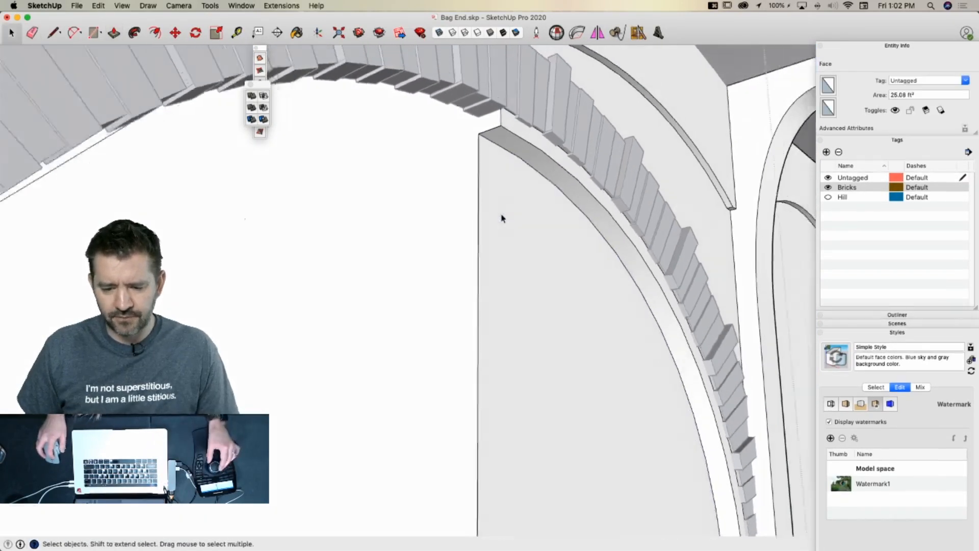
Inspect the half wall's geometry with Solid Inspector² and fix its internal faces
{"action": "triple_click", "coordinate": [602, 342]}
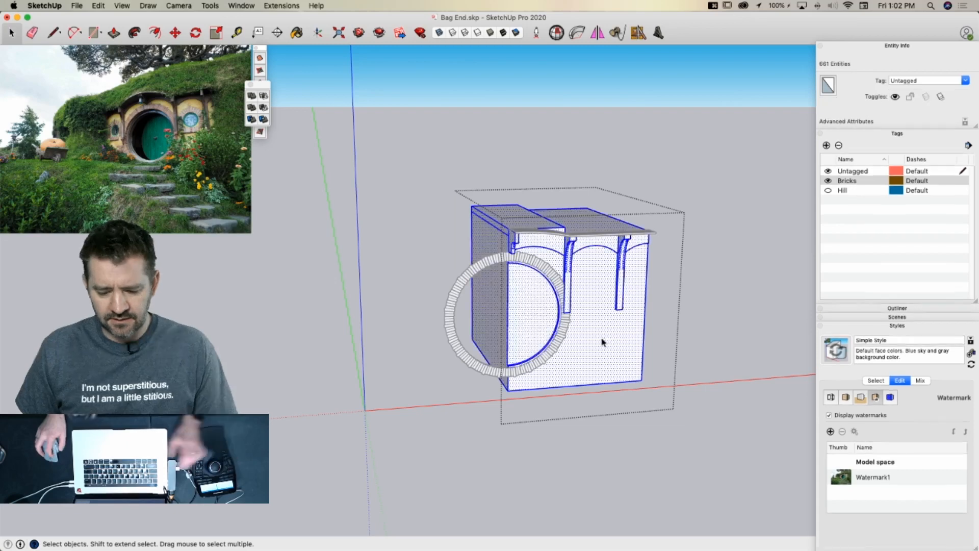
{"action": "key", "text": "m"}
{"action": "key", "text": "e"}
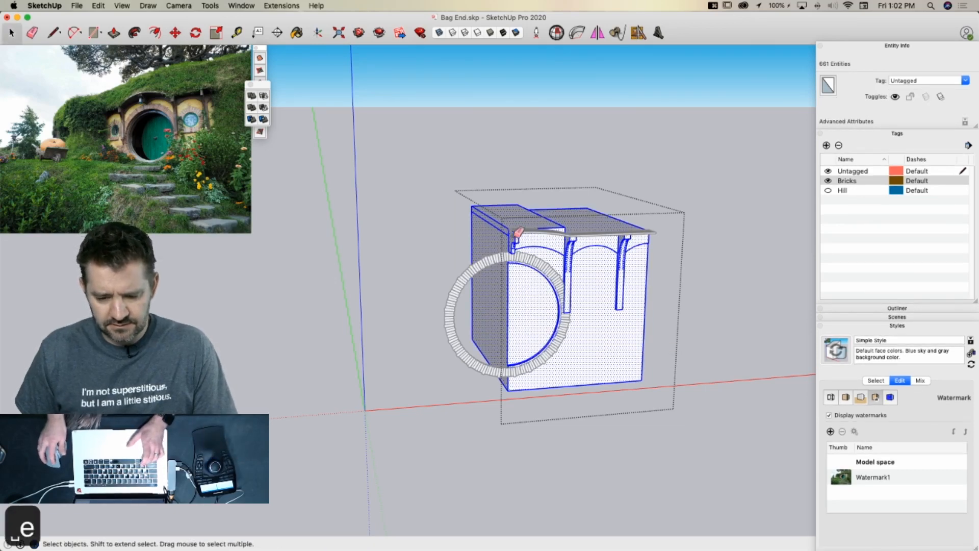
{"action": "left_click", "coordinate": [559, 35]}
{"action": "left_click", "coordinate": [283, 128]}
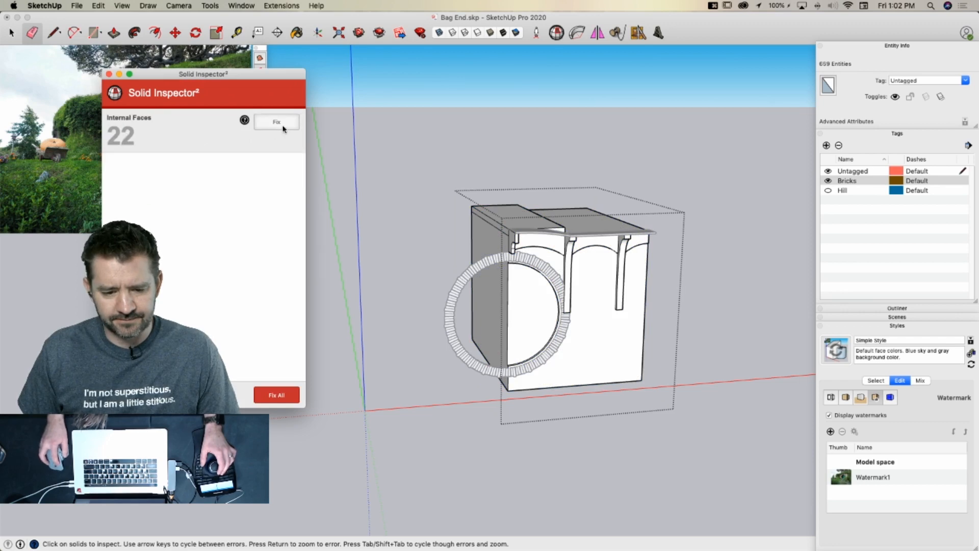
{"action": "left_click", "coordinate": [284, 124]}
Erase the short leftover edge at the upper front corner of the cut side and select all the half wall's geometry
{"action": "key", "text": "e"}
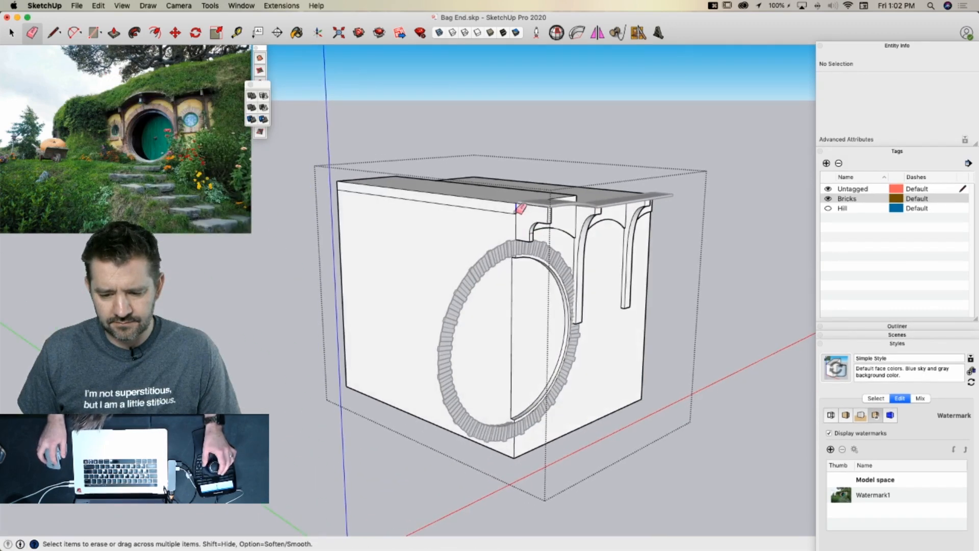
{"action": "left_click_drag", "start_coordinate": [515, 210], "coordinate": [516, 224]}
{"action": "key", "text": "space"}
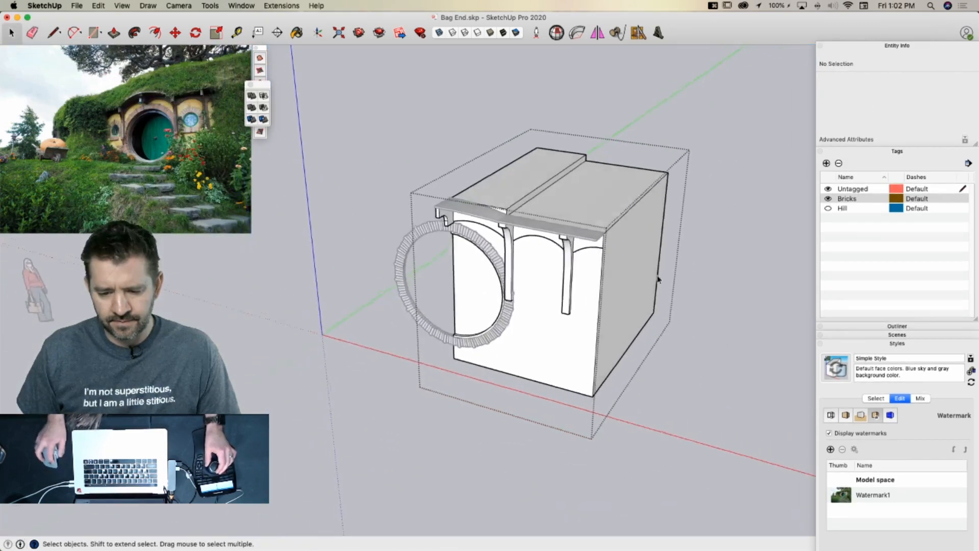
{"action": "triple_click", "coordinate": [539, 306]}
{"action": "key", "text": "m"}
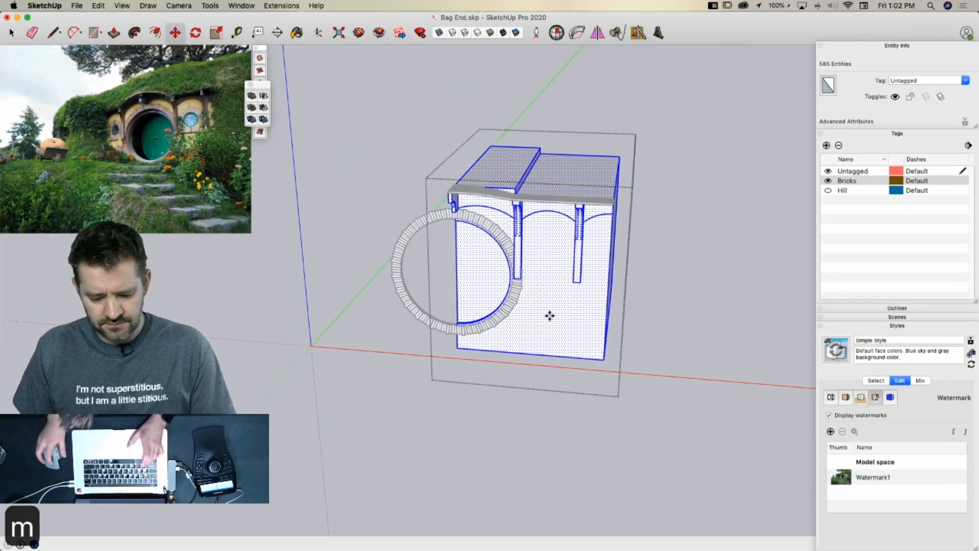
{"action": "left_click", "coordinate": [548, 316]}
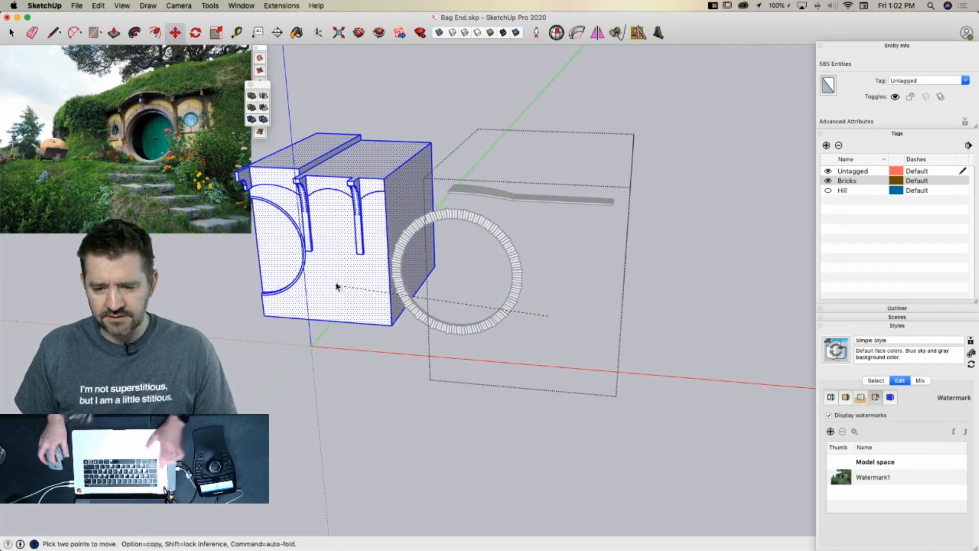
{"action": "key", "text": "space"}
Mirror a copy of the half wall across its flat cut face to form the full front wall
{"action": "left_click", "coordinate": [597, 32]}
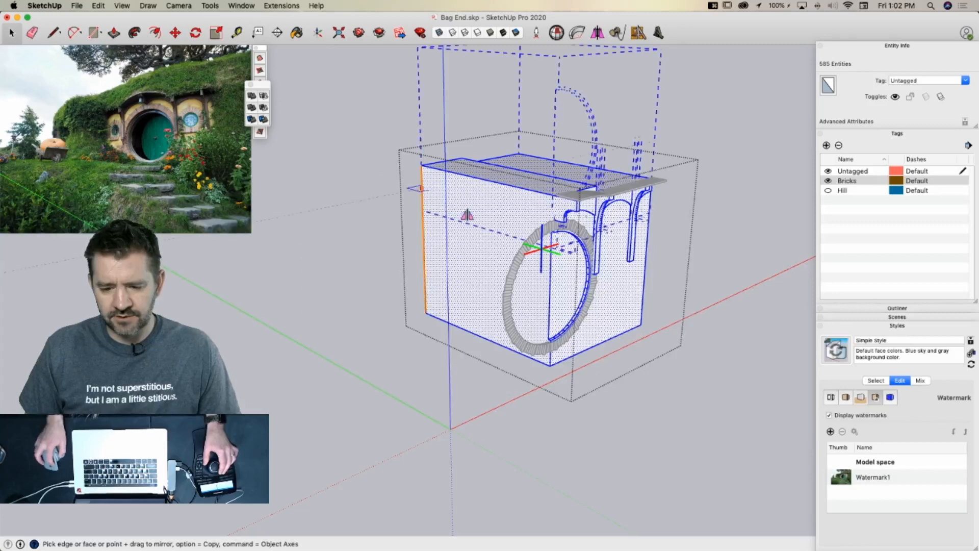
{"action": "left_click", "coordinate": [466, 211]}
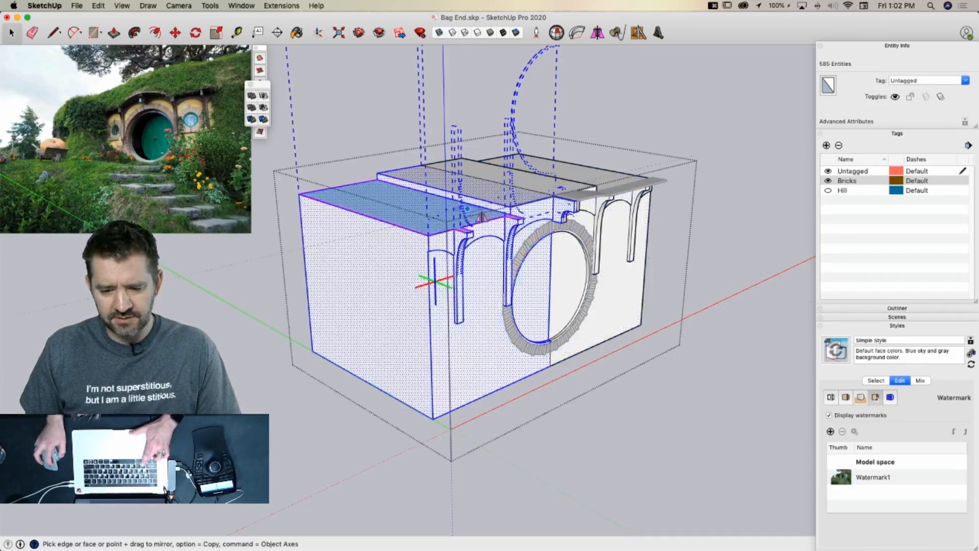
{"action": "key", "text": "space"}
Erase the vertical centre seam from the front wall and the round door recess, undoing any unwanted erasures
{"action": "key", "text": "e"}
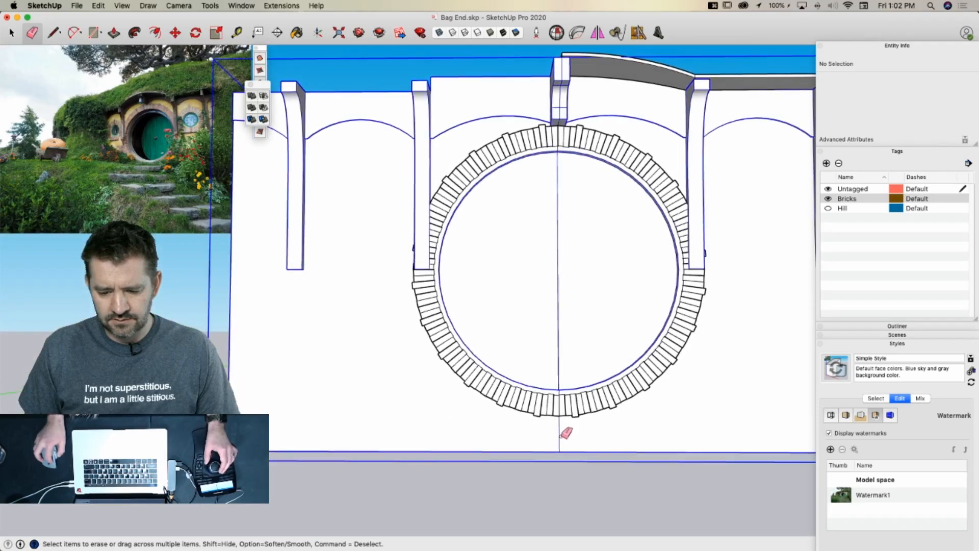
{"action": "key", "text": "super+z"}
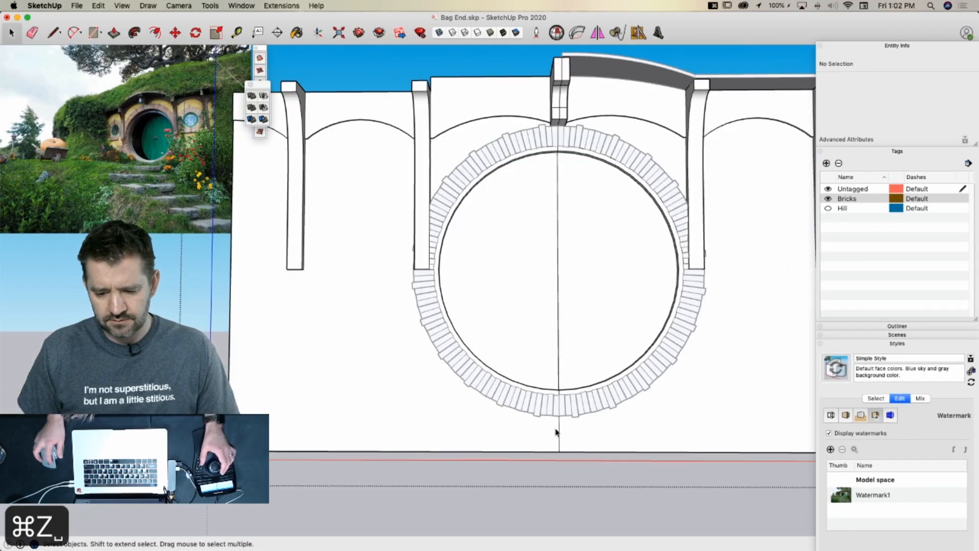
{"action": "key", "text": "e"}
{"action": "scroll", "coordinate": [568, 383], "scroll_direction": "up", "scroll_amount": 10}
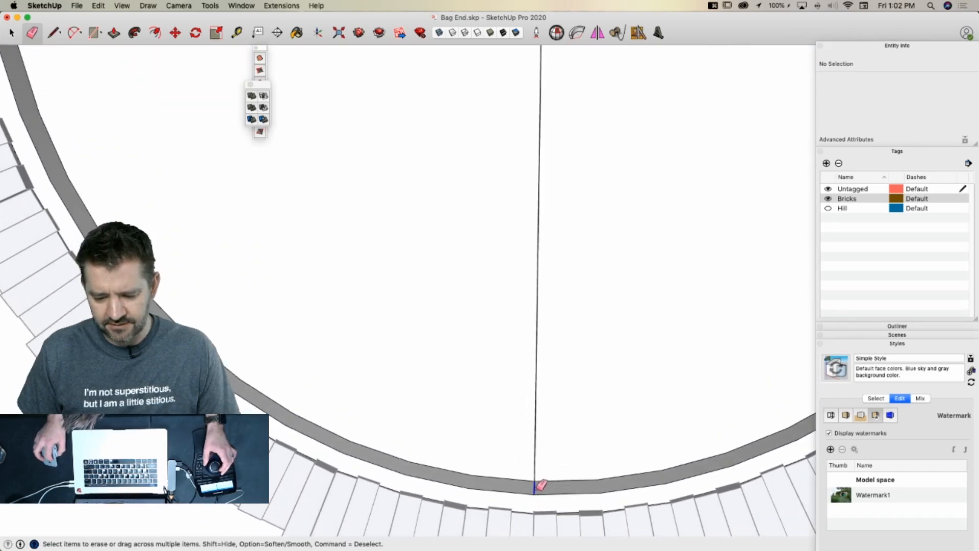
{"action": "left_click", "coordinate": [535, 489]}
{"action": "key", "text": "super+z"}
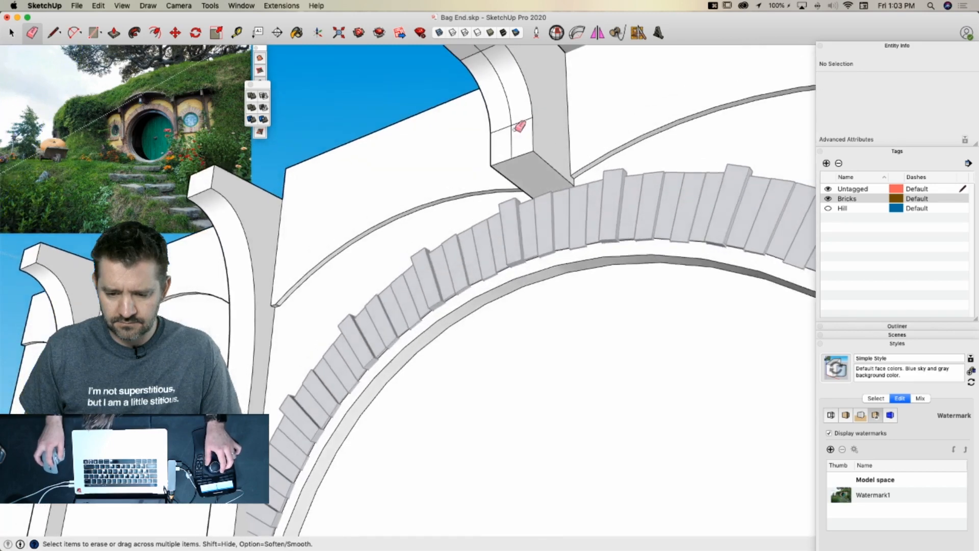
Remove the centre seam and extra cross lines from the curved bracket above the door
{"action": "left_click", "coordinate": [509, 144]}
{"action": "left_click", "coordinate": [511, 115]}
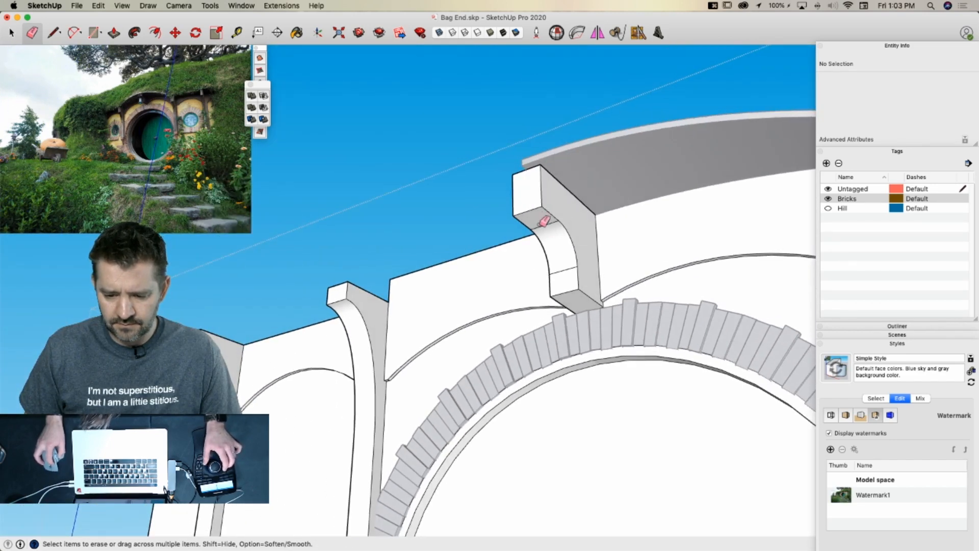
{"action": "left_click_drag", "start_coordinate": [572, 264], "coordinate": [560, 267]}
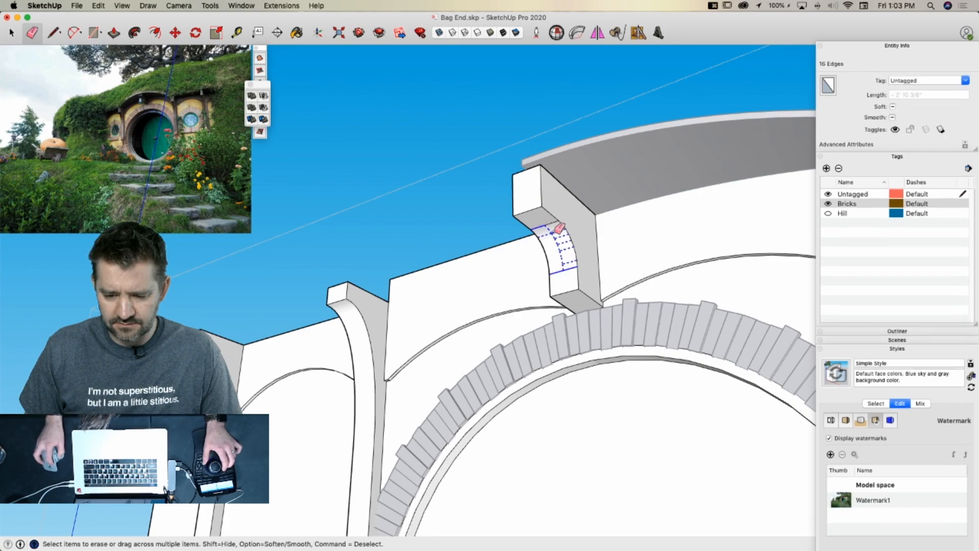
{"action": "left_click_drag", "start_coordinate": [554, 218], "coordinate": [585, 271]}
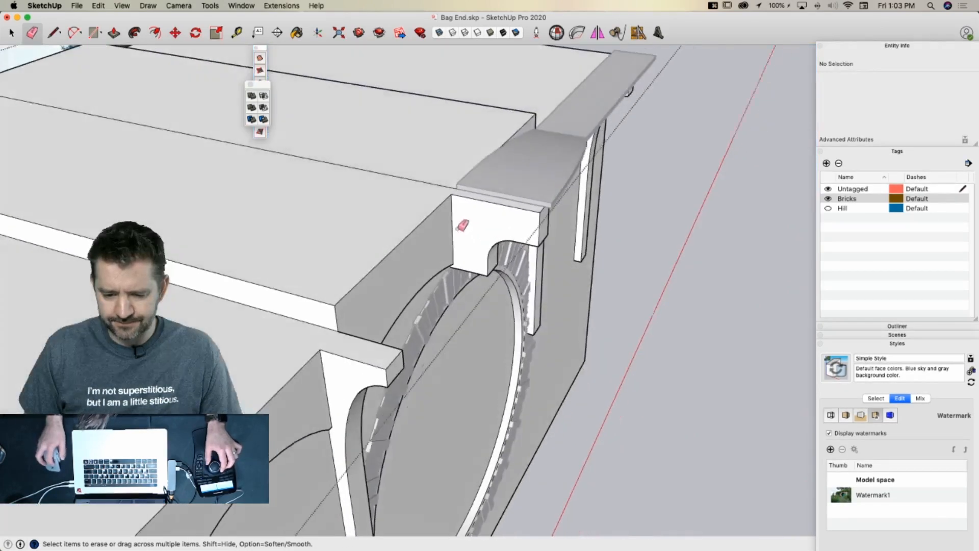
Close the wall group and select the roof board group
{"action": "key", "text": "space"}
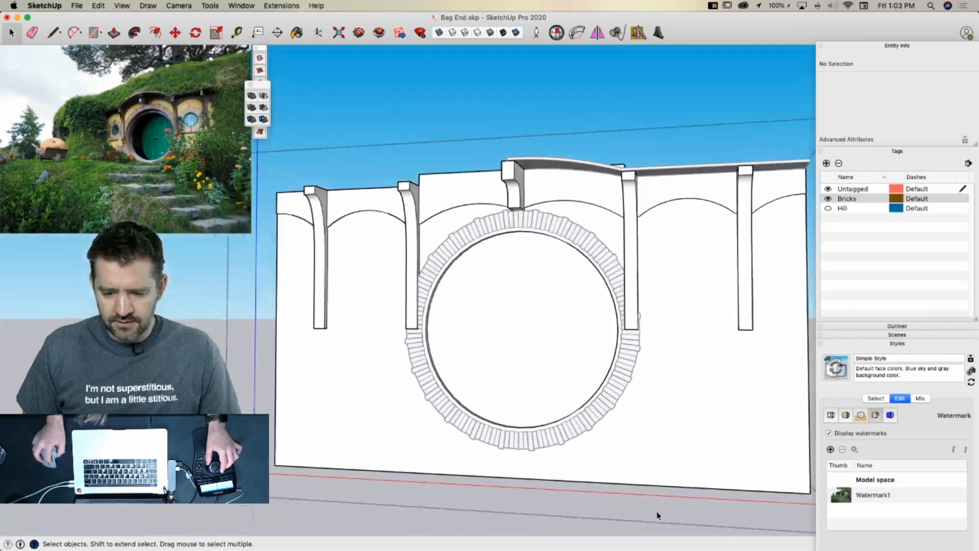
{"action": "left_click", "coordinate": [530, 468]}
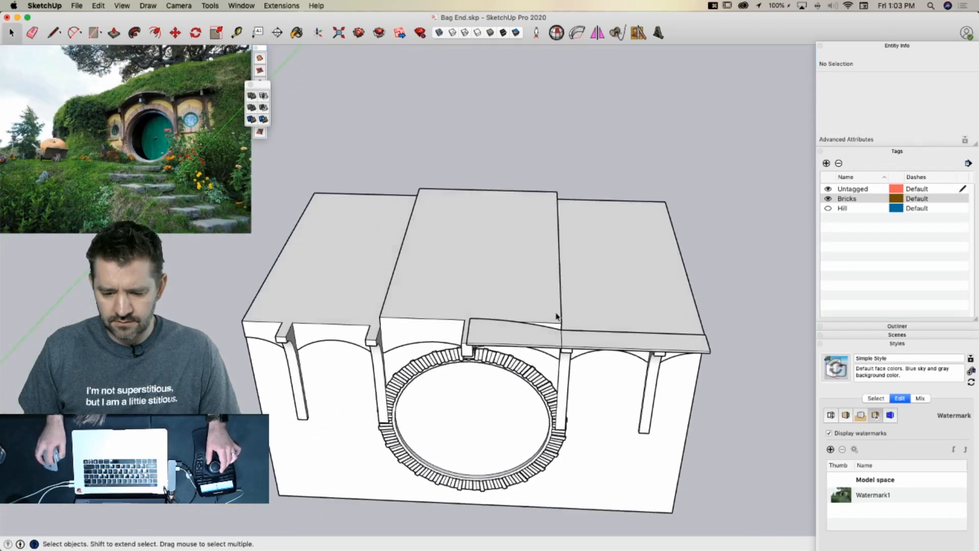
{"action": "left_click", "coordinate": [519, 309]}
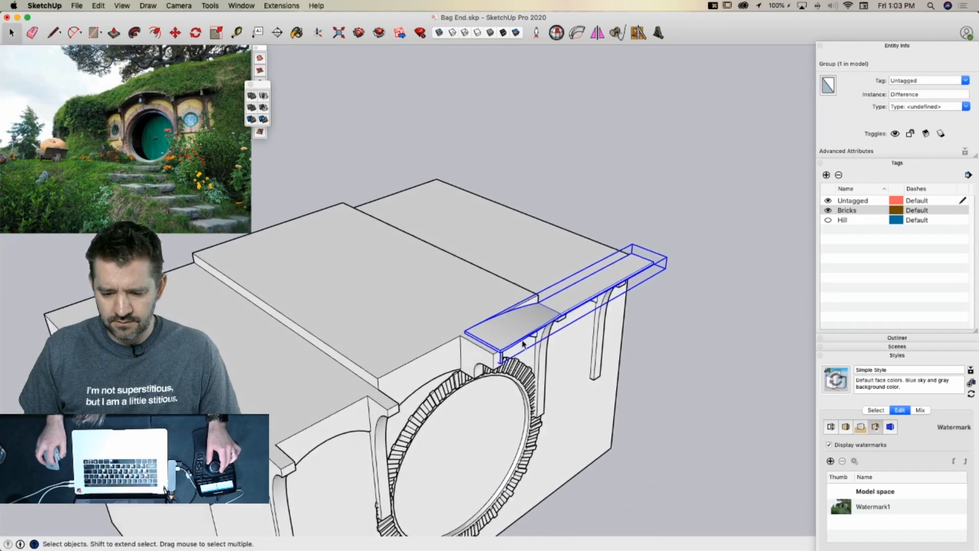
Try to erase the vertical seam on the back of the wall block
{"action": "key", "text": "e"}
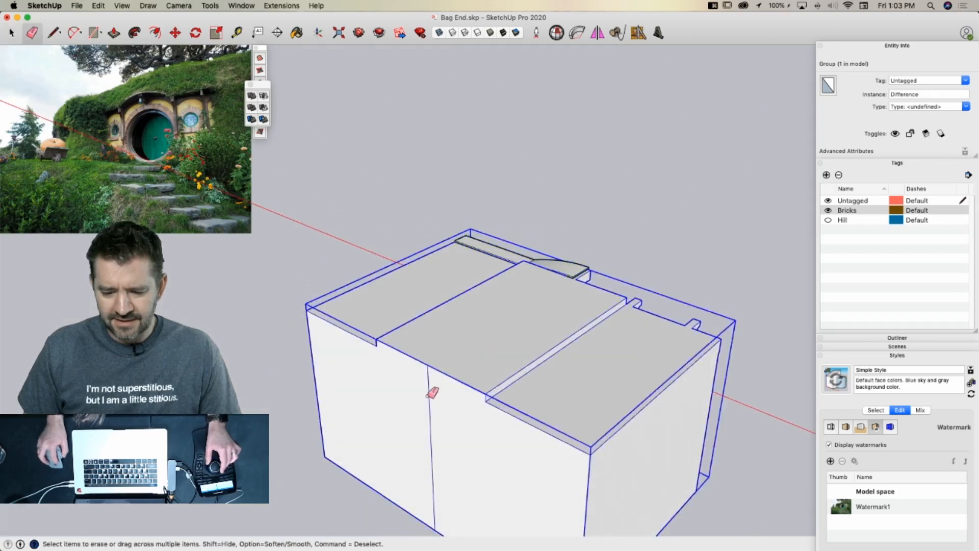
{"action": "left_click", "coordinate": [437, 376]}
{"action": "key", "text": "cmd+z"}
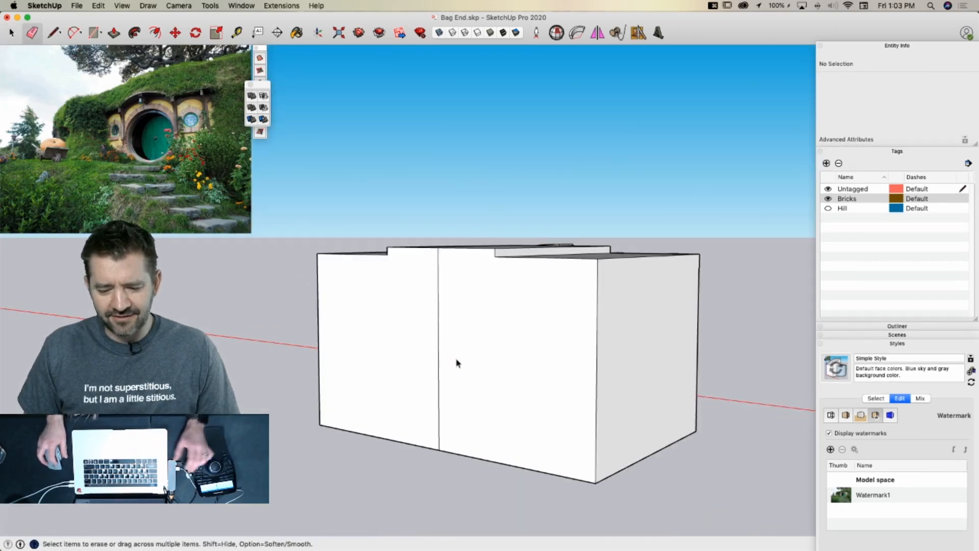
Open the wall group and erase the mirror seams on the block's back and underside
{"action": "key", "text": "space"}
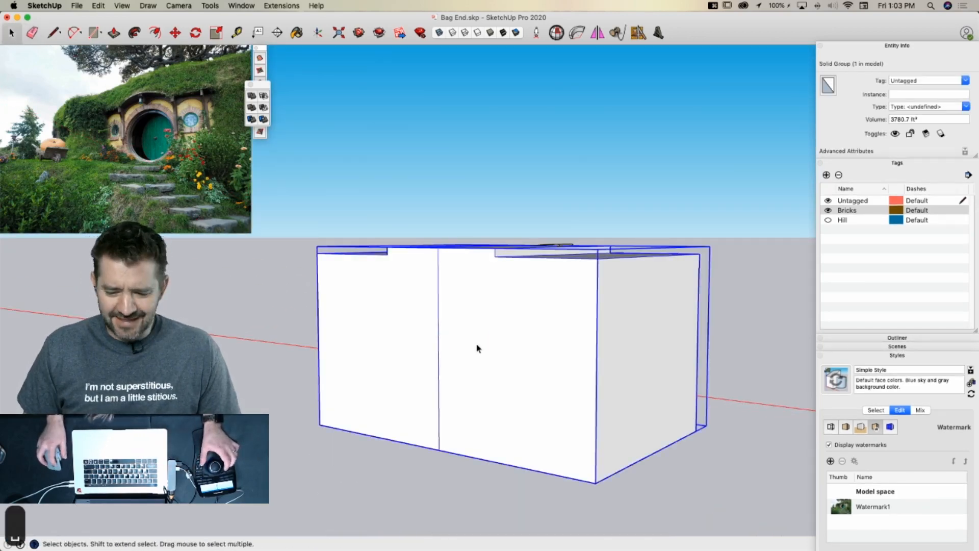
{"action": "double_click", "coordinate": [477, 344]}
{"action": "key", "text": "alt+e"}
{"action": "key", "text": "e"}
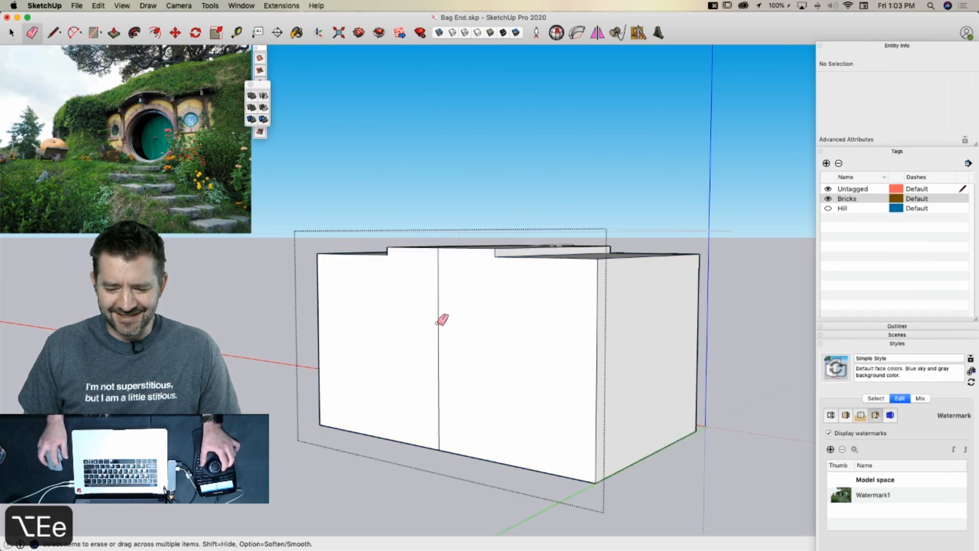
{"action": "middle_click_drag", "start_coordinate": [442, 319], "coordinate": [419, 206]}
{"action": "left_click", "coordinate": [402, 234]}
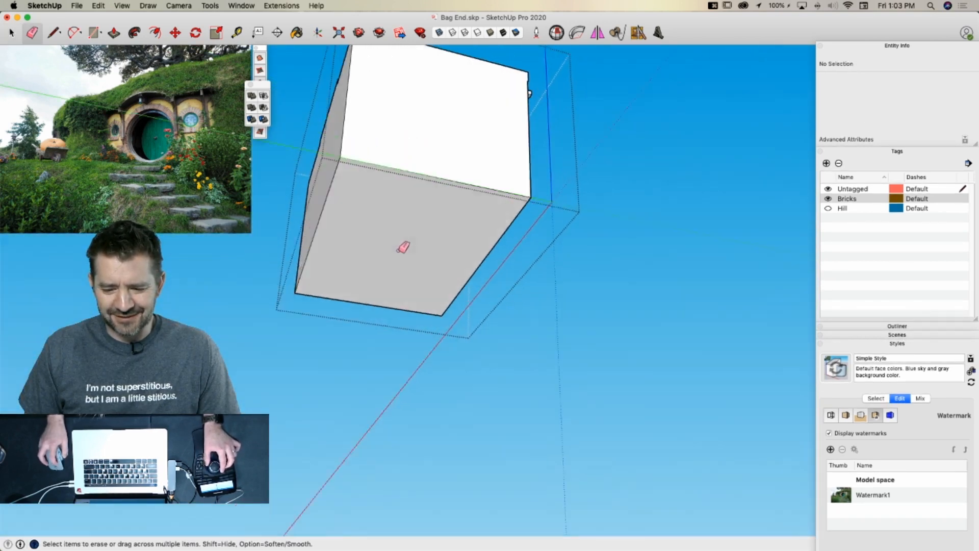
Open the roof board group and mirror a copy of all its geometry across the board's end face at the wall centre
{"action": "key", "text": "space"}
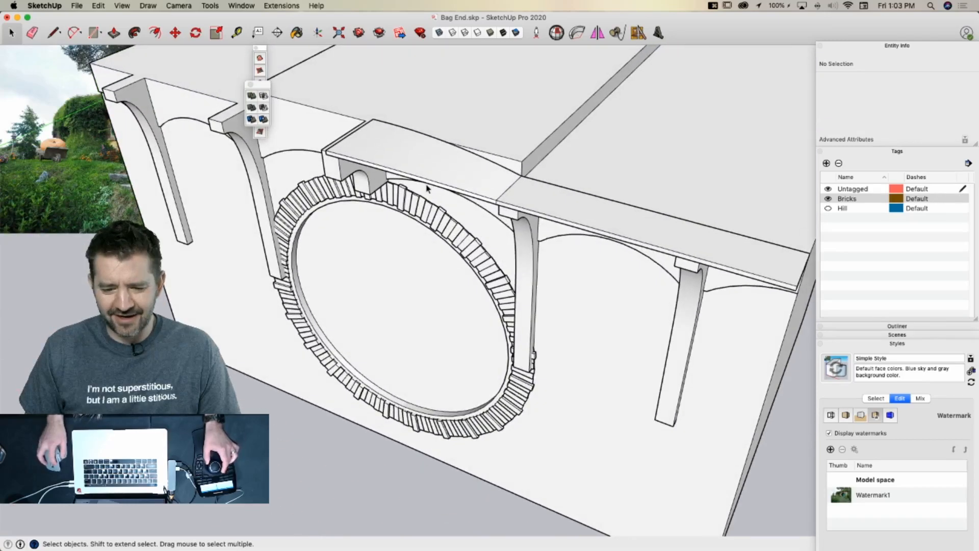
{"action": "left_click", "coordinate": [415, 197]}
{"action": "double_click", "coordinate": [478, 258]}
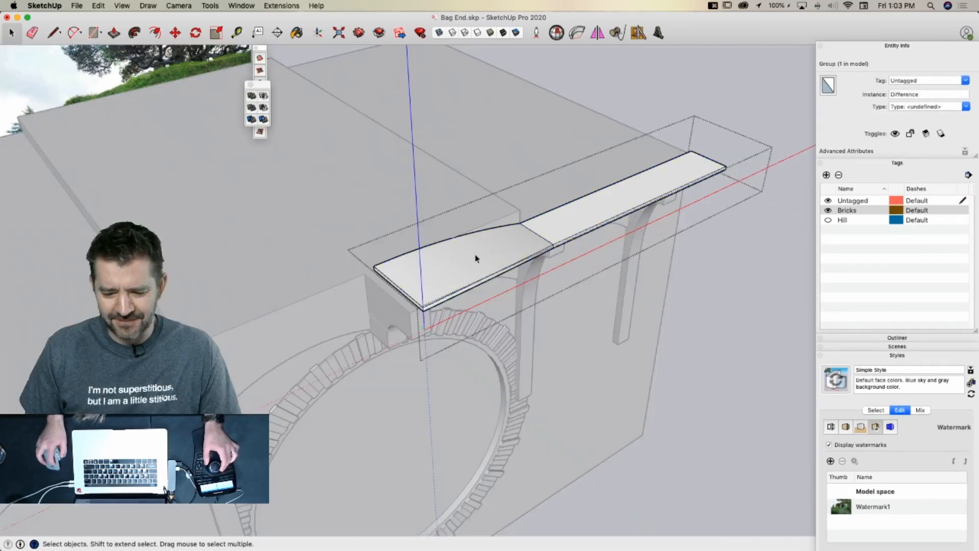
{"action": "triple_click", "coordinate": [464, 248]}
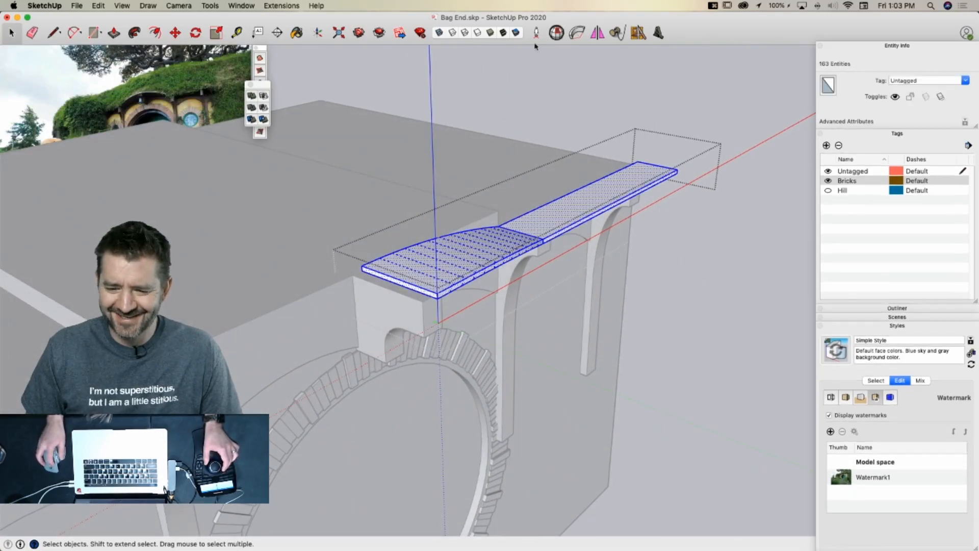
{"action": "left_click", "coordinate": [597, 33]}
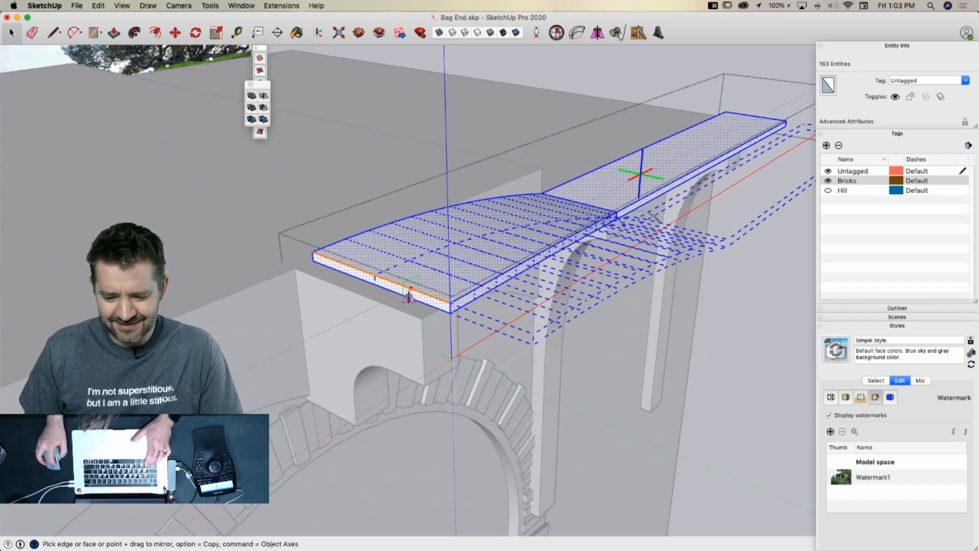
{"action": "left_click", "coordinate": [408, 295]}
Run Solid Inspector on the mirrored roof board and fix the internal face error
{"action": "key", "text": "e"}
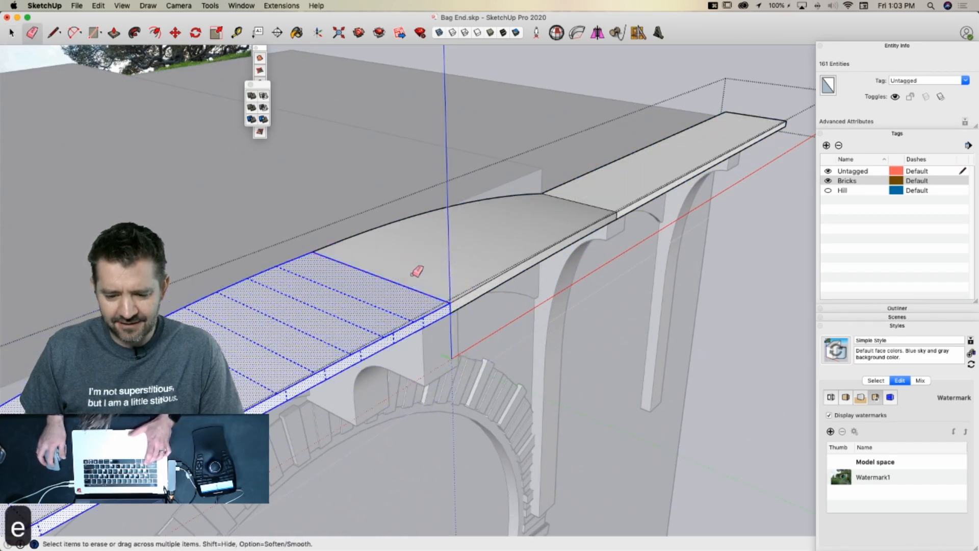
{"action": "key", "text": "space"}
{"action": "left_click", "coordinate": [426, 233]}
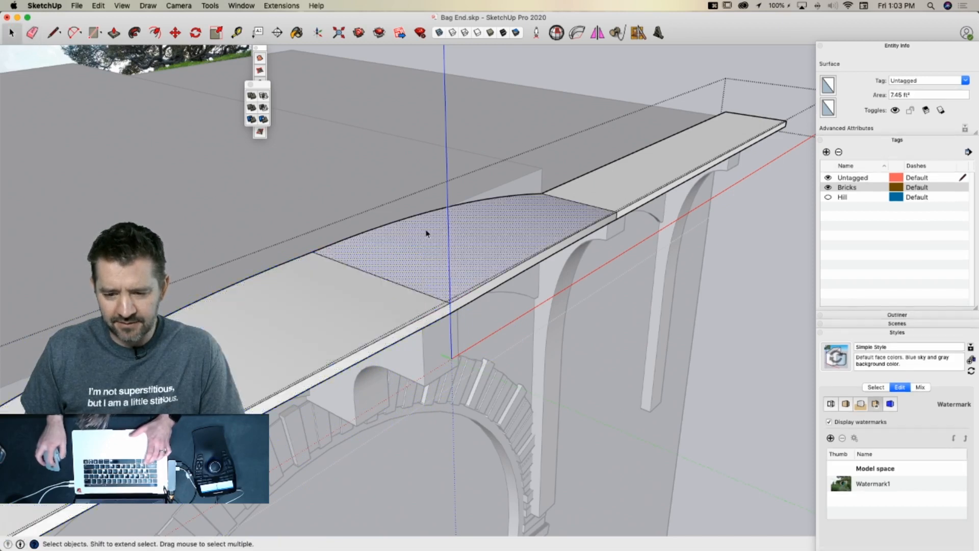
{"action": "left_click", "coordinate": [556, 32]}
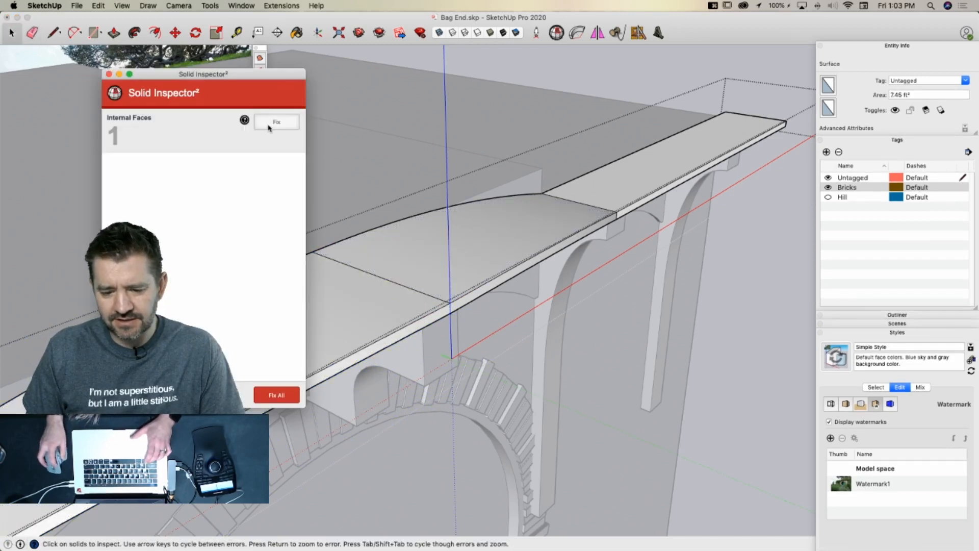
{"action": "left_click", "coordinate": [269, 125]}
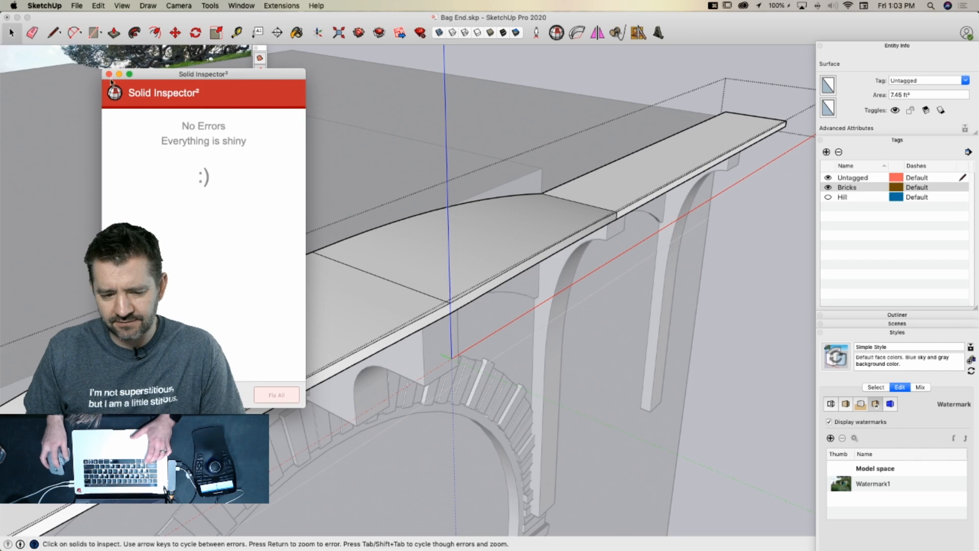
{"action": "left_click", "coordinate": [109, 74]}
Soften the coplanar edges across the entire roof board geometry and close its group
{"action": "key", "text": "e"}
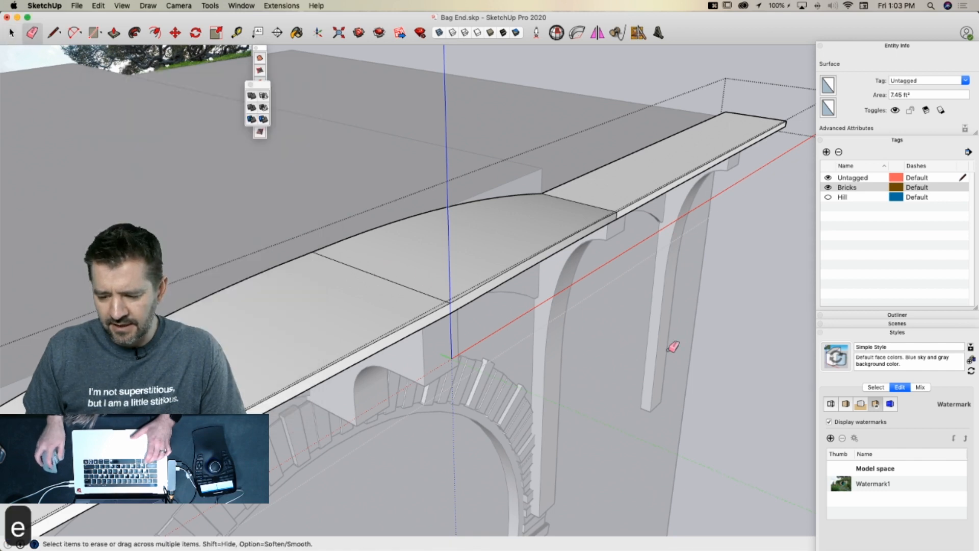
{"action": "key", "text": "space"}
{"action": "triple_click", "coordinate": [373, 279]}
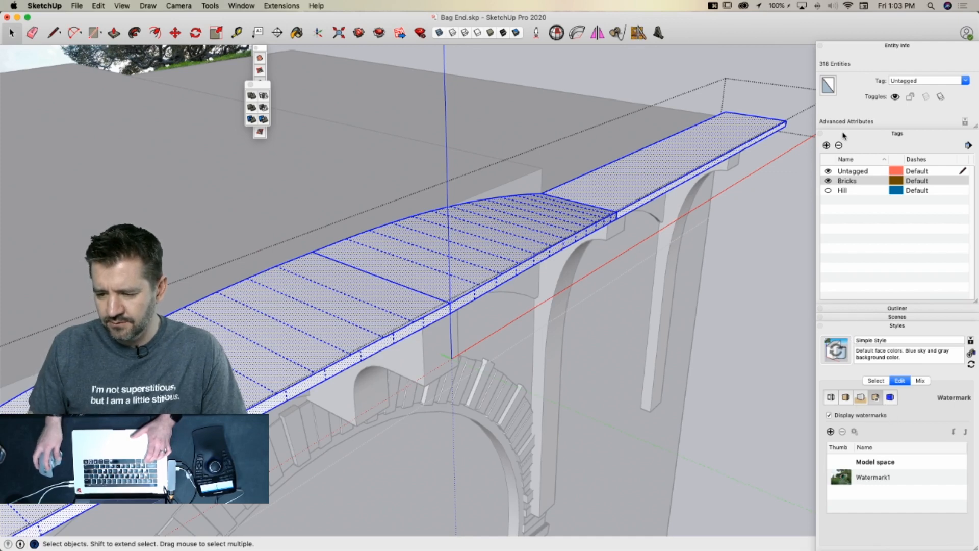
{"action": "left_click", "coordinate": [843, 134]}
{"action": "left_click", "coordinate": [876, 398]}
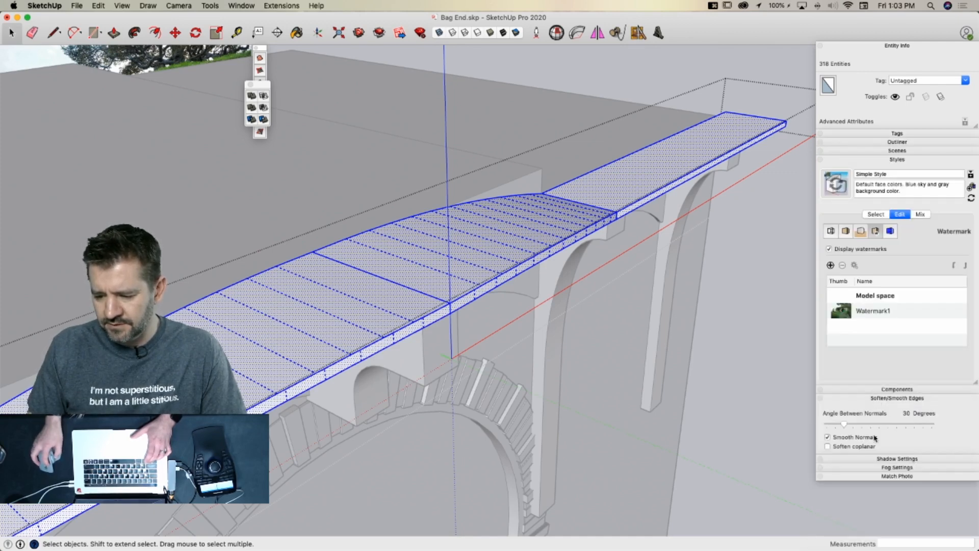
{"action": "left_click", "coordinate": [829, 447]}
{"action": "left_click", "coordinate": [736, 422]}
{"action": "key", "text": "space"}
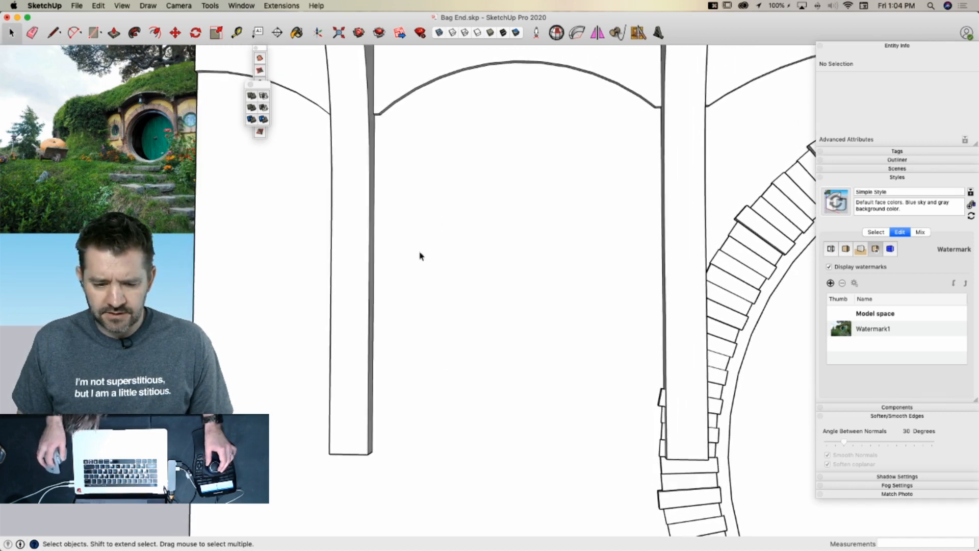
Draw half a window outline below the left arch's crest and close its upper edge with a horizontal line between the verticals
{"action": "key", "text": "l"}
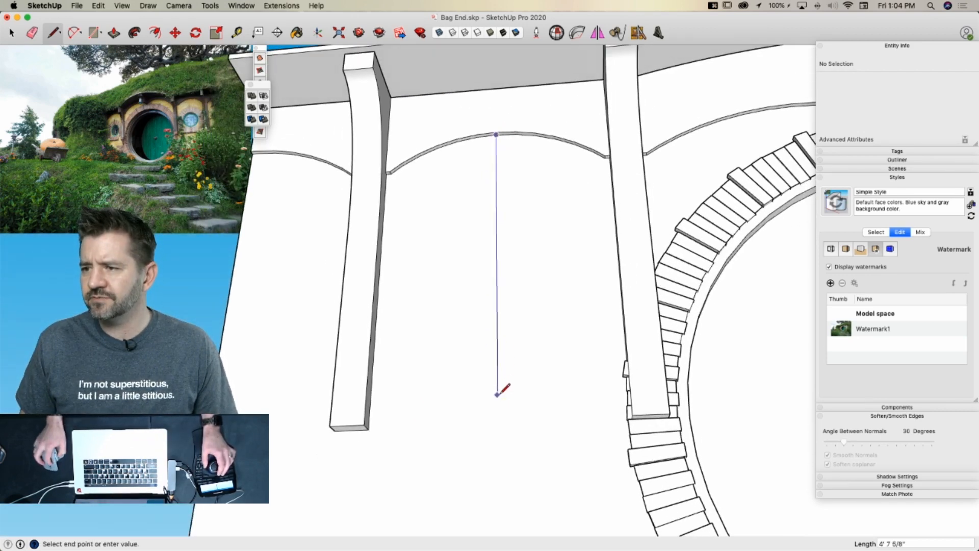
{"action": "key", "text": "super+3"}
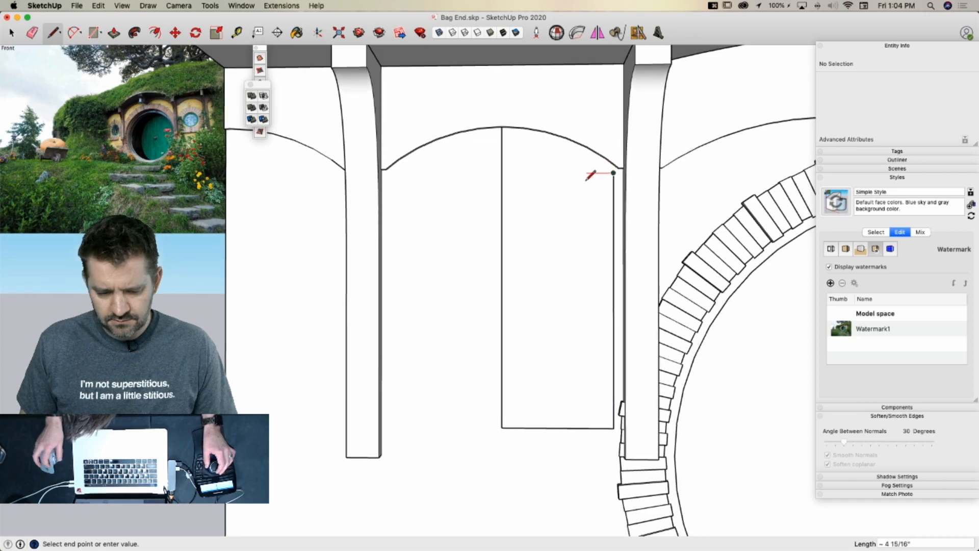
{"action": "key", "text": "space"}
{"action": "key", "text": "l"}
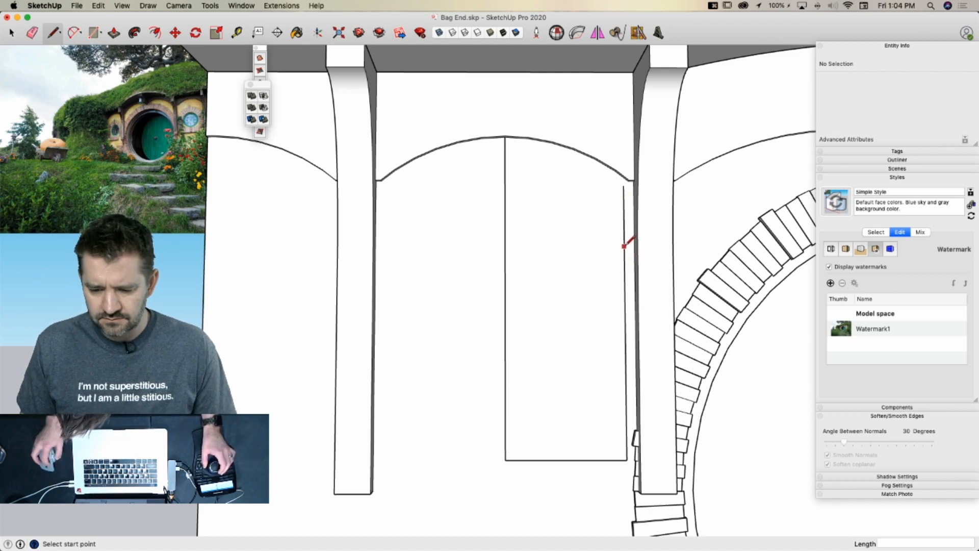
{"action": "left_click", "coordinate": [505, 247]}
Copy the half-window face about 1' 8 11/16" sideways so the two halves meet at the centre line
{"action": "key", "text": "space"}
{"action": "left_click", "coordinate": [556, 306]}
{"action": "key", "text": "m"}
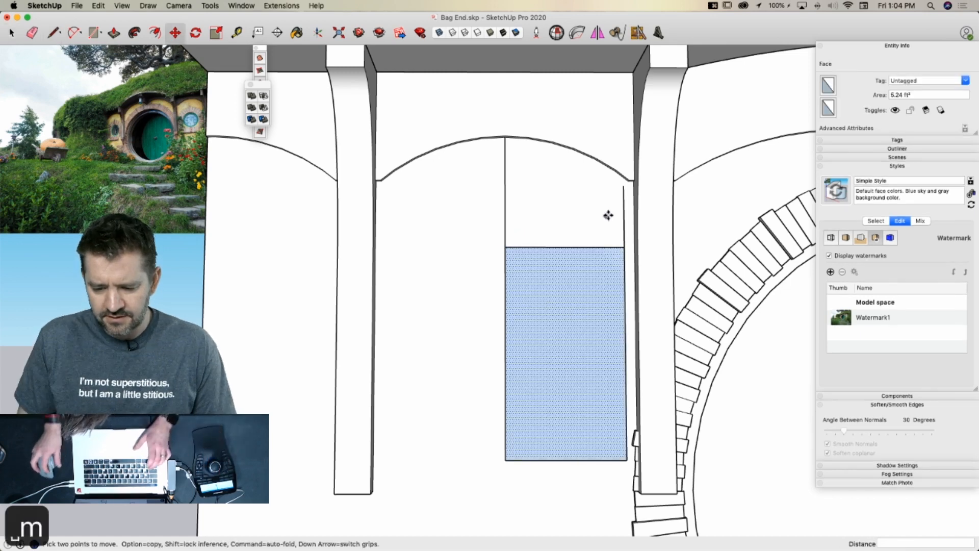
{"action": "left_click", "coordinate": [623, 247]}
{"action": "key", "text": "alt"}
{"action": "left_click", "coordinate": [503, 242]}
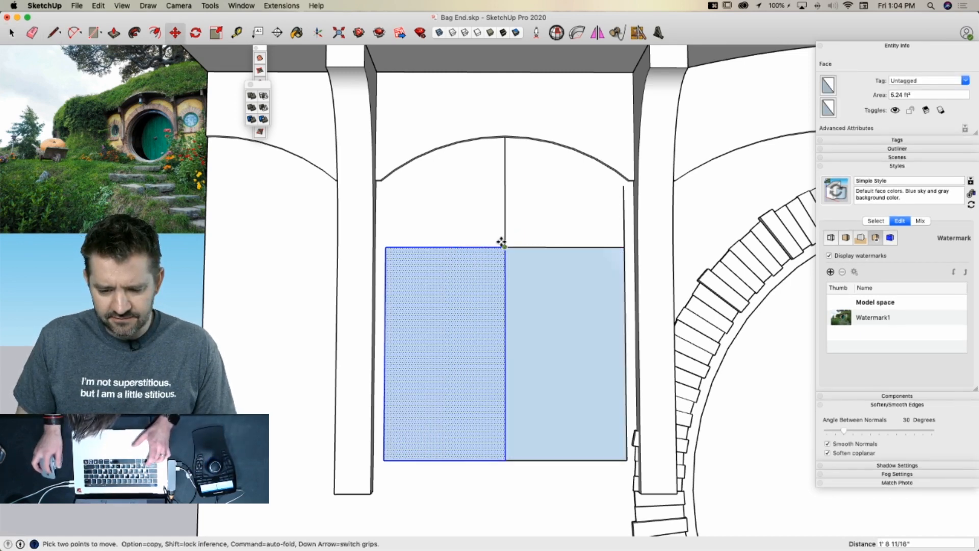
Erase the leftover vertical lines above the window rectangle
{"action": "key", "text": "e"}
{"action": "left_click", "coordinate": [505, 225]}
{"action": "key", "text": "space"}
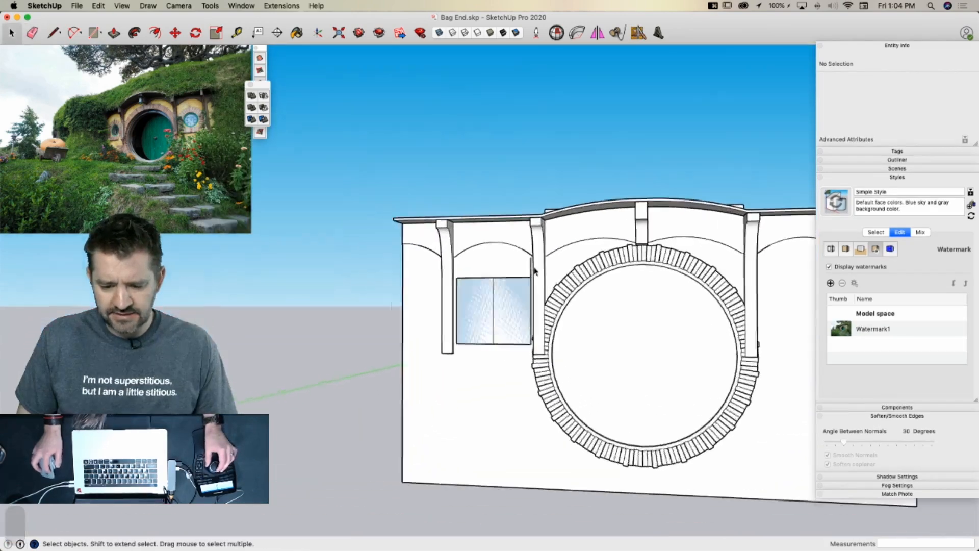
{"action": "key", "text": "e"}
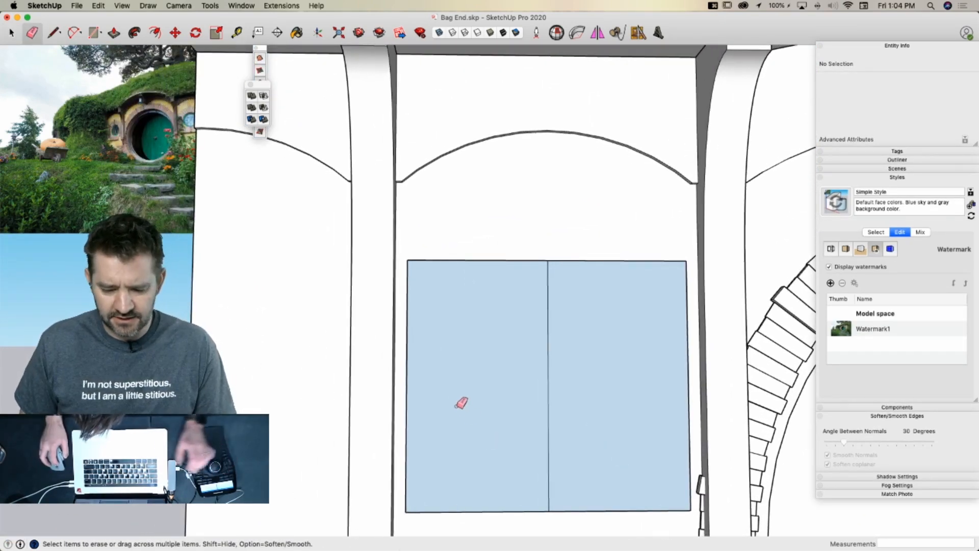
Draw an arc over the window rectangle's upper corners with a bulge of about 1' 7 1/8"
{"action": "key", "text": "a"}
{"action": "left_click", "coordinate": [408, 260]}
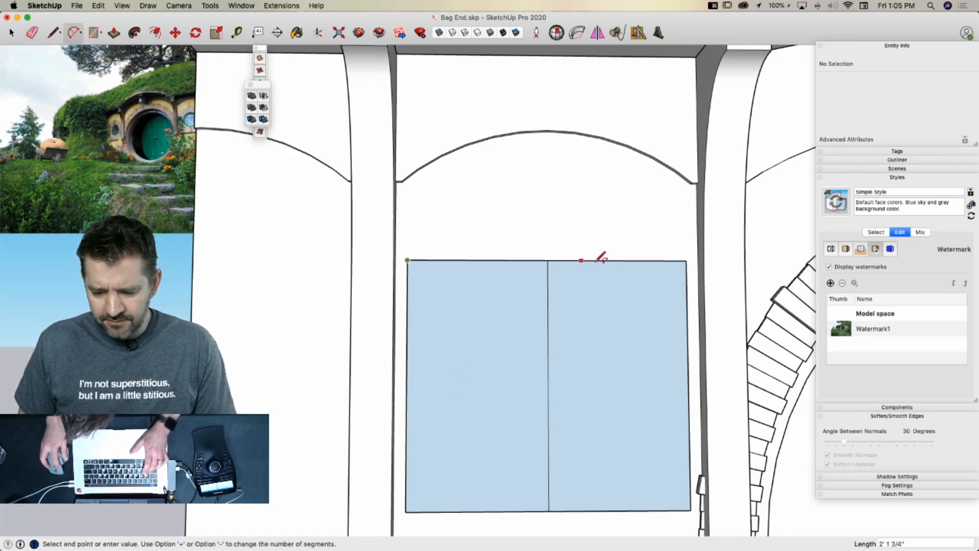
{"action": "left_click", "coordinate": [686, 261]}
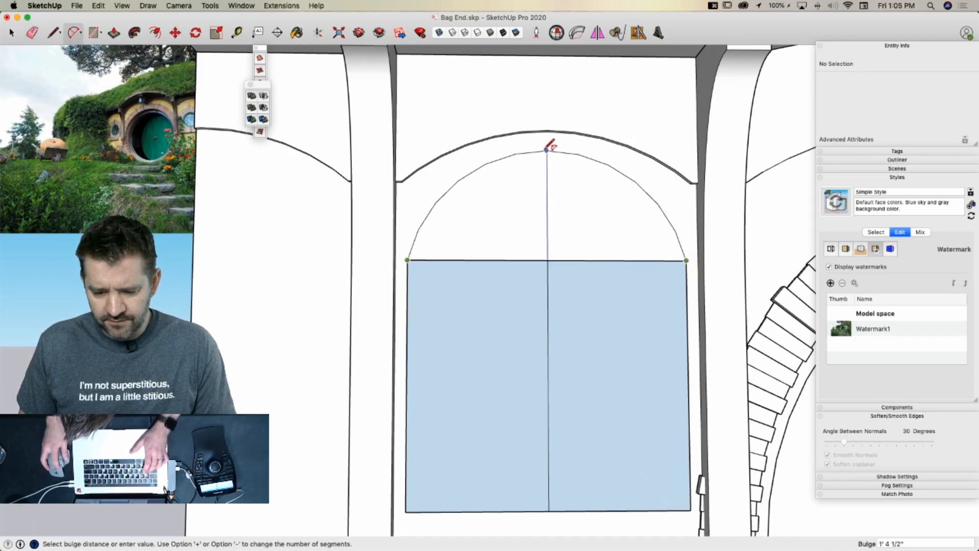
{"action": "left_click", "coordinate": [527, 128]}
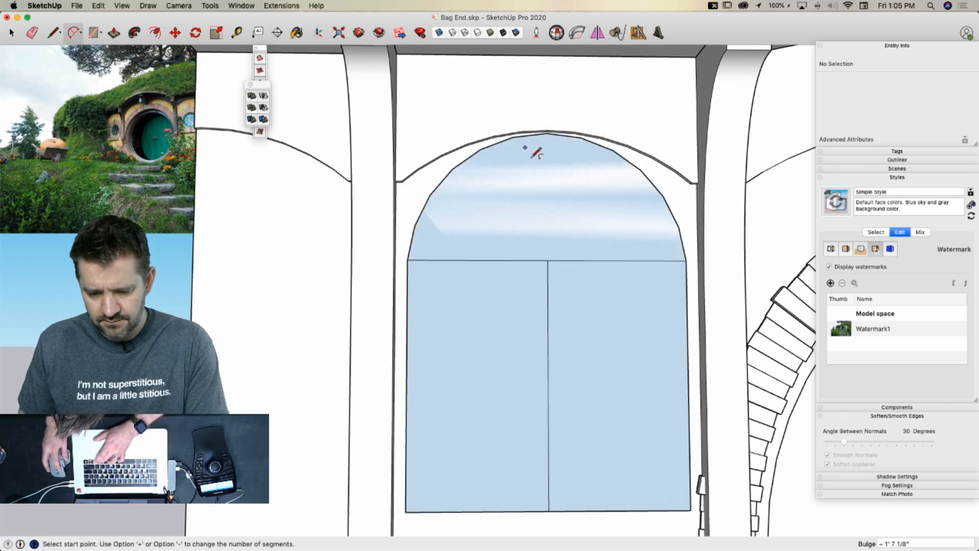
{"action": "key", "text": "space"}
Move the arched upper face of the window straight down about 8 5/16"
{"action": "scroll", "coordinate": [545, 224], "scroll_direction": "down", "scroll_amount": 3}
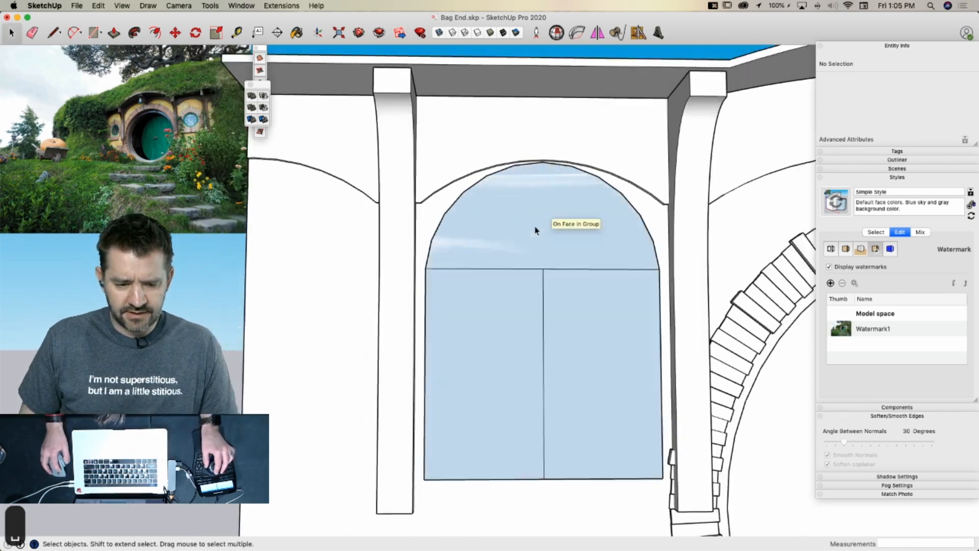
{"action": "left_click", "coordinate": [523, 245]}
{"action": "key", "text": "m"}
{"action": "left_click", "coordinate": [523, 243]}
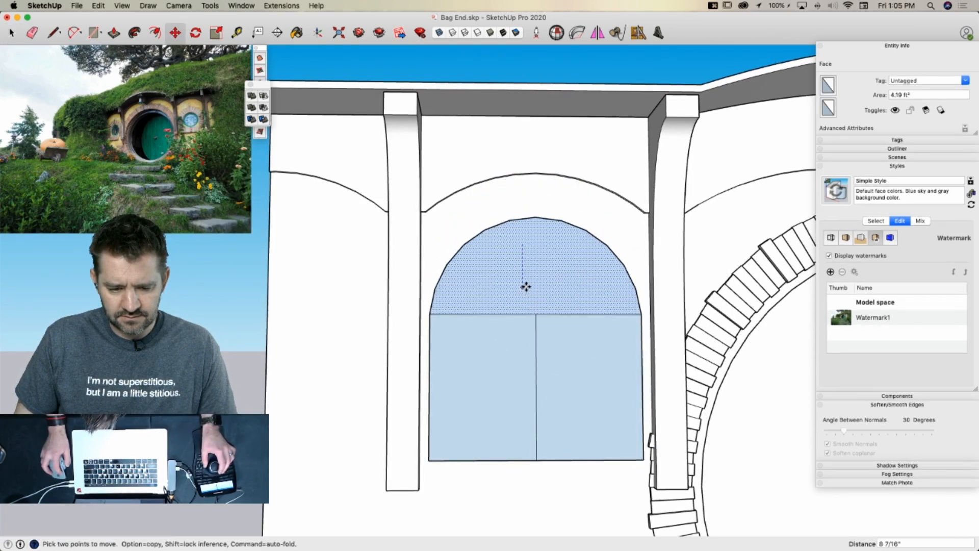
{"action": "left_click", "coordinate": [525, 285]}
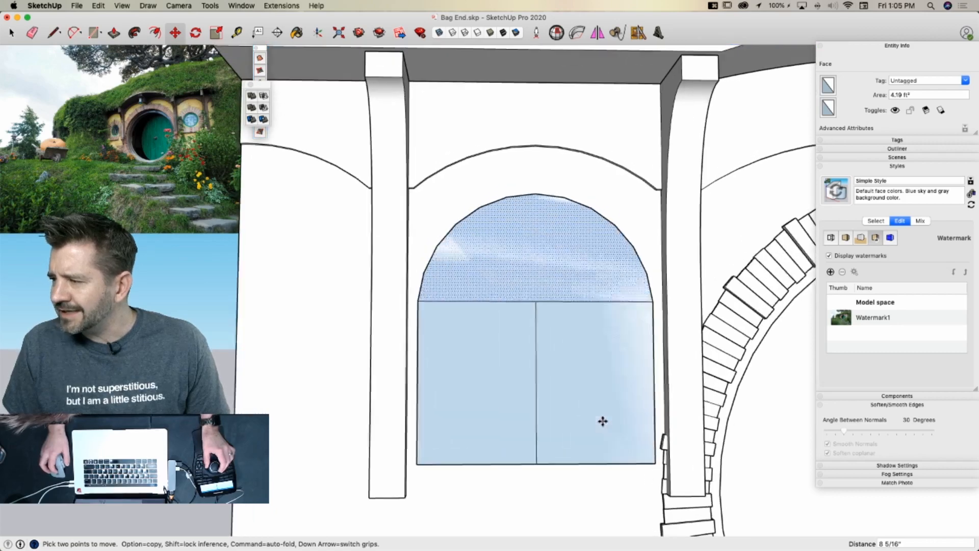
Erase the horizontal and vertical dividing lines inside the arched window shape
{"action": "key", "text": "l"}
{"action": "key", "text": "e"}
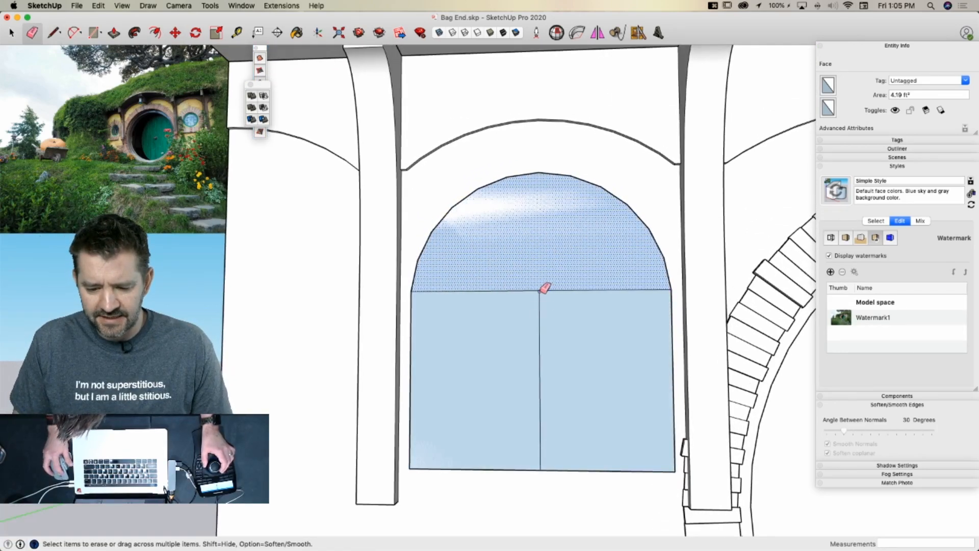
{"action": "left_click_drag", "start_coordinate": [544, 286], "coordinate": [547, 290]}
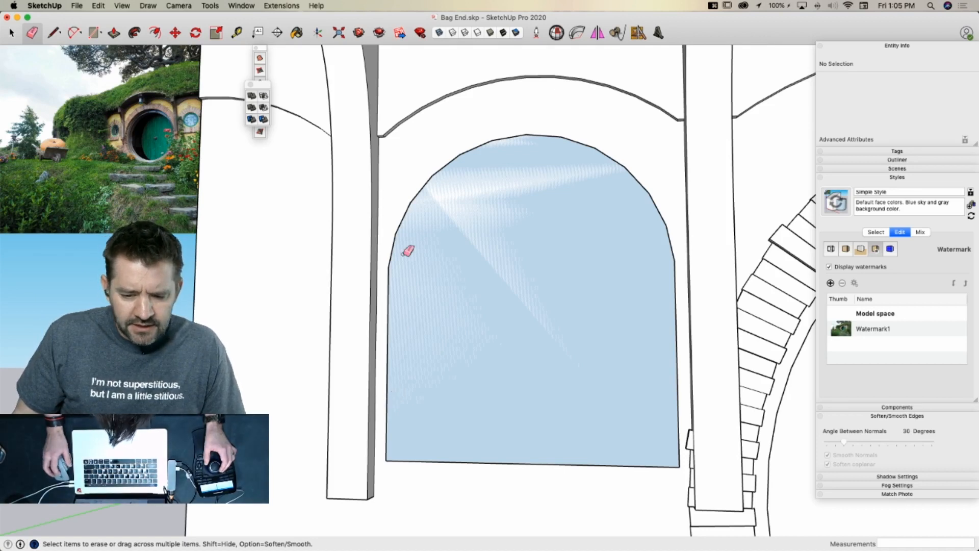
Draw a horizontal line about 3' 5 3/8" long across the lower part of the arched window face
{"action": "key", "text": "l"}
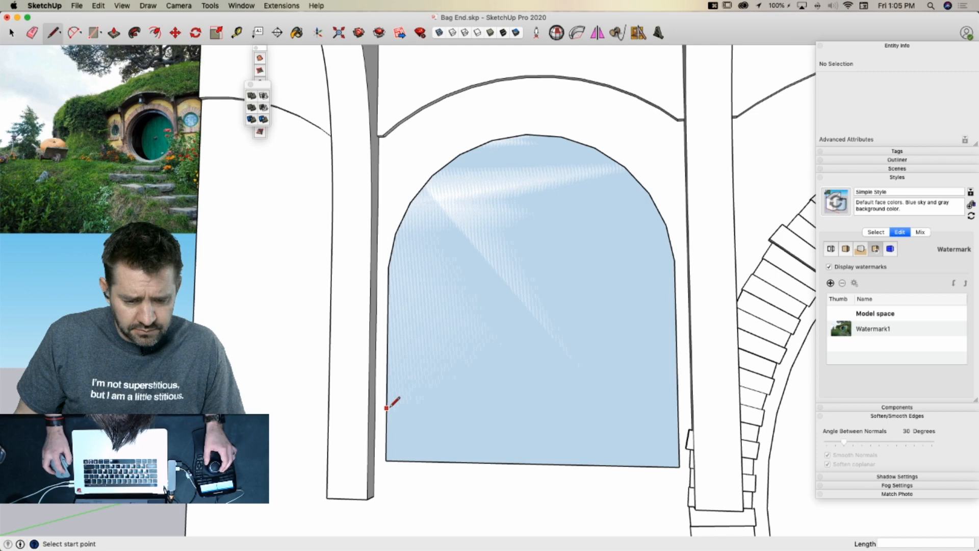
{"action": "left_click", "coordinate": [678, 411]}
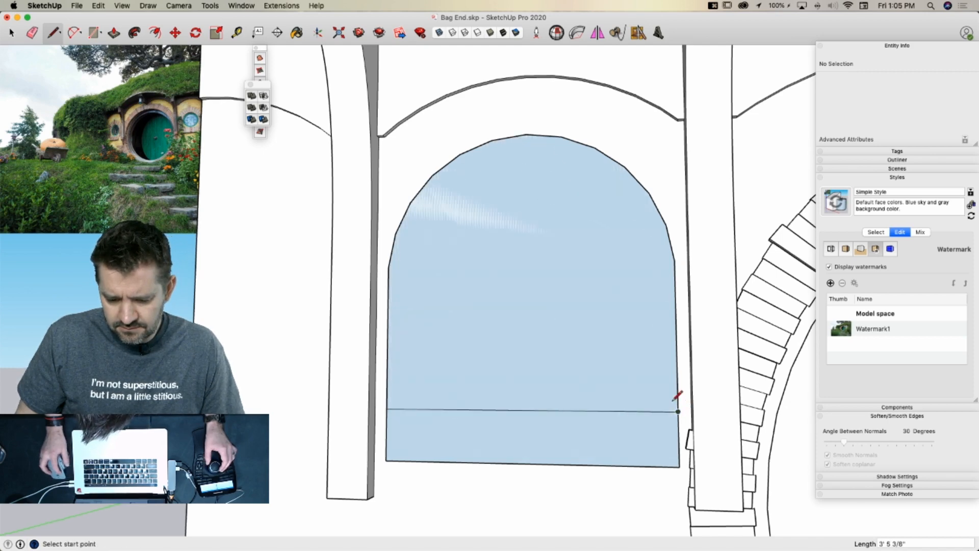
{"action": "key", "text": "space"}
Offset the arch and side edges of the upper window face inward by about 7 11/16", leaving out the lower horizontal line
{"action": "left_click", "coordinate": [677, 372]}
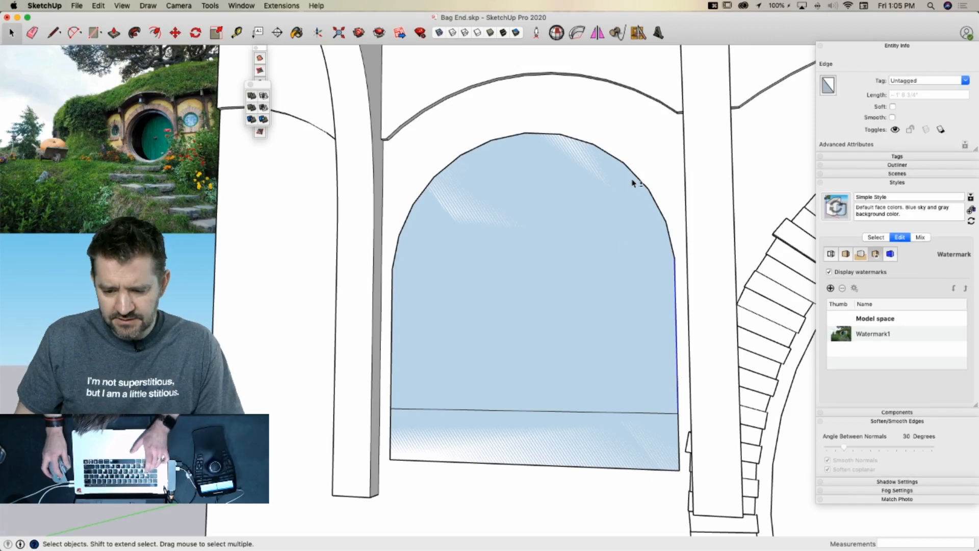
{"action": "left_click", "coordinate": [632, 213]}
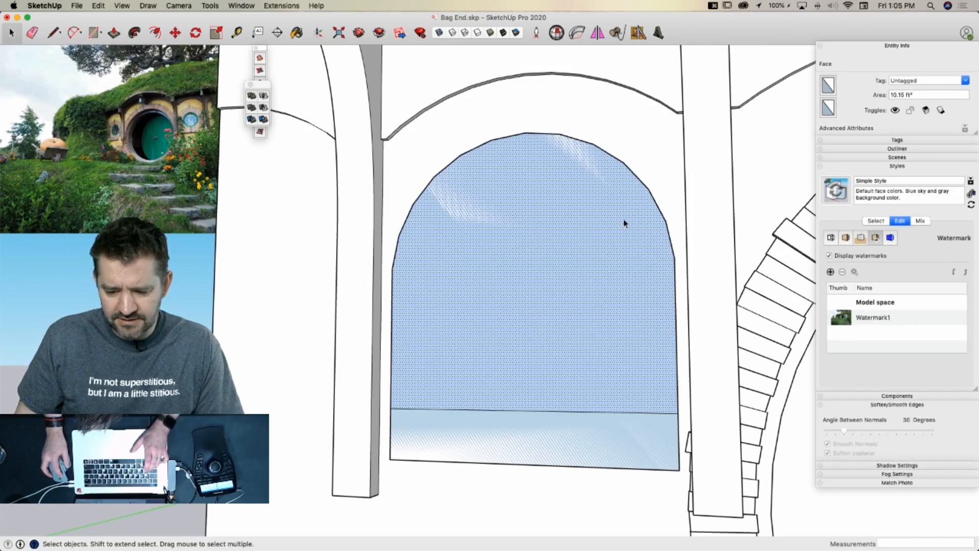
{"action": "double_click", "coordinate": [624, 223]}
{"action": "left_click", "coordinate": [539, 412], "text": "shift"}
{"action": "left_click", "coordinate": [539, 385], "text": "shift"}
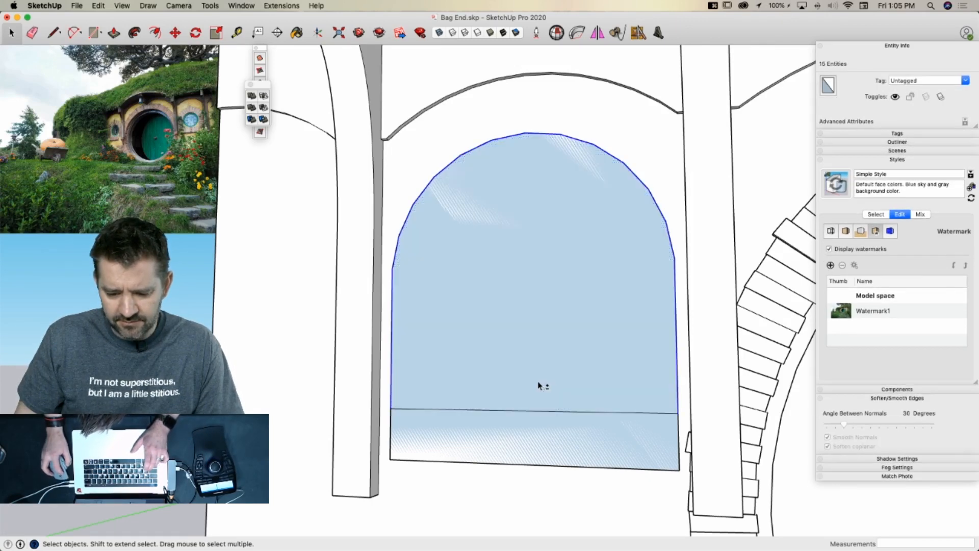
{"action": "key", "text": "f"}
{"action": "left_click", "coordinate": [391, 333]}
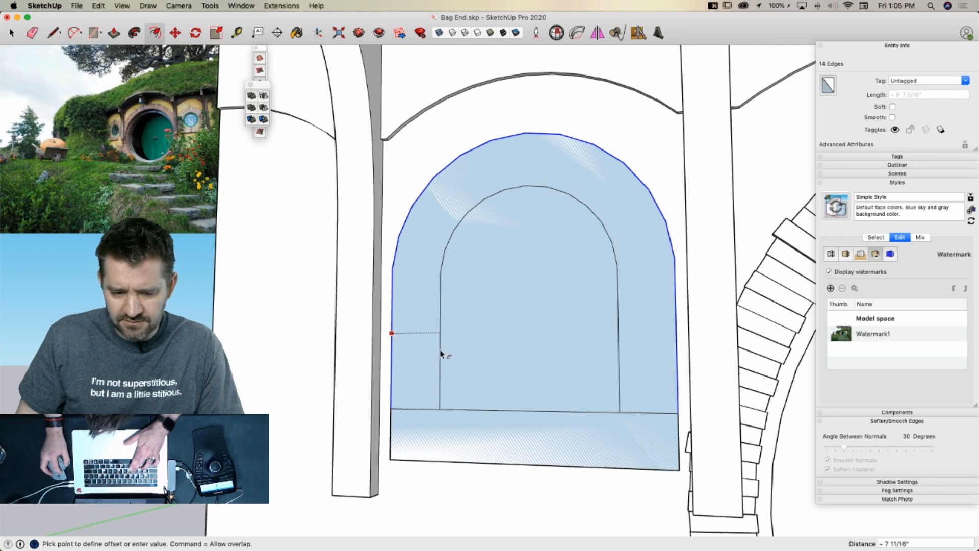
{"action": "left_click", "coordinate": [441, 353]}
Extend both sides of the inner arch straight down about 7 7/16" with lines to the window shape's lower edge
{"action": "key", "text": "e"}
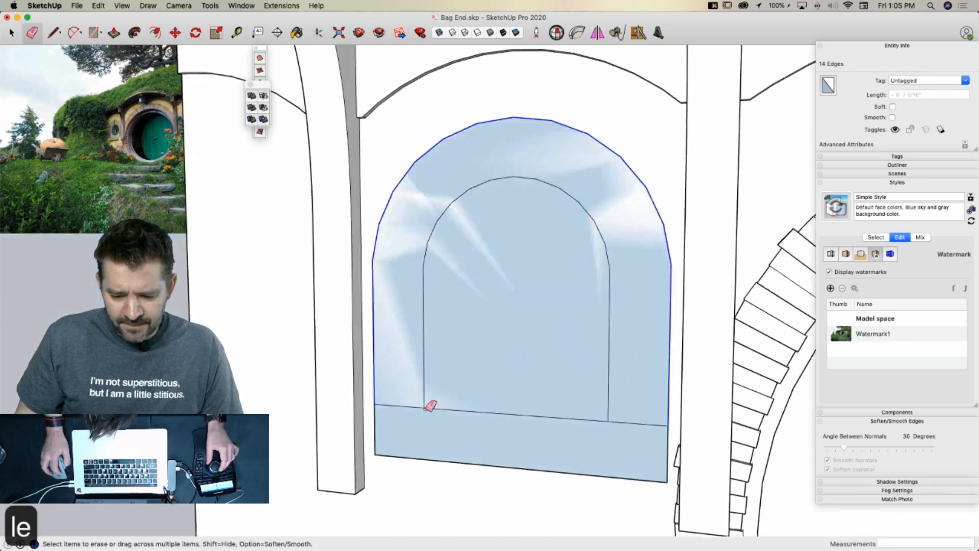
{"action": "key", "text": "l"}
{"action": "left_click", "coordinate": [421, 402]}
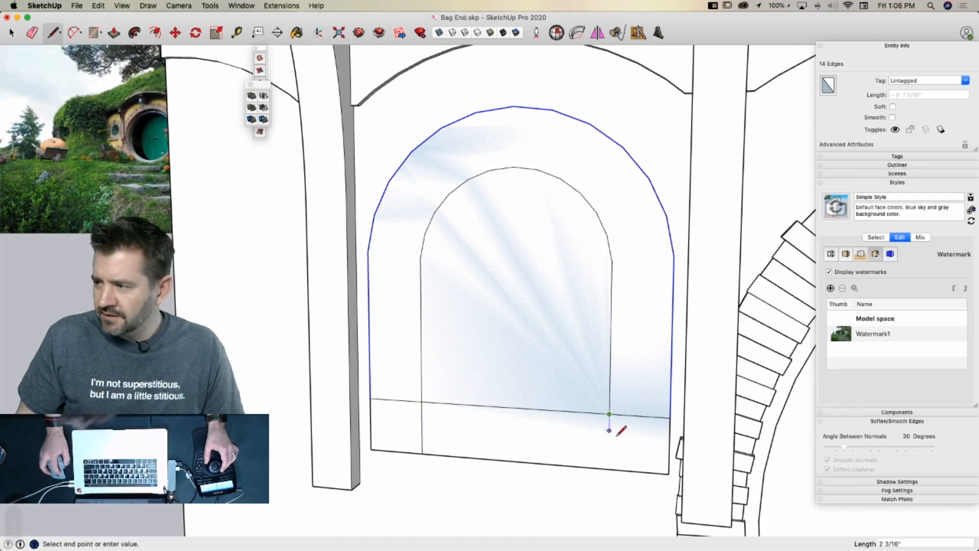
{"action": "left_click", "coordinate": [609, 468]}
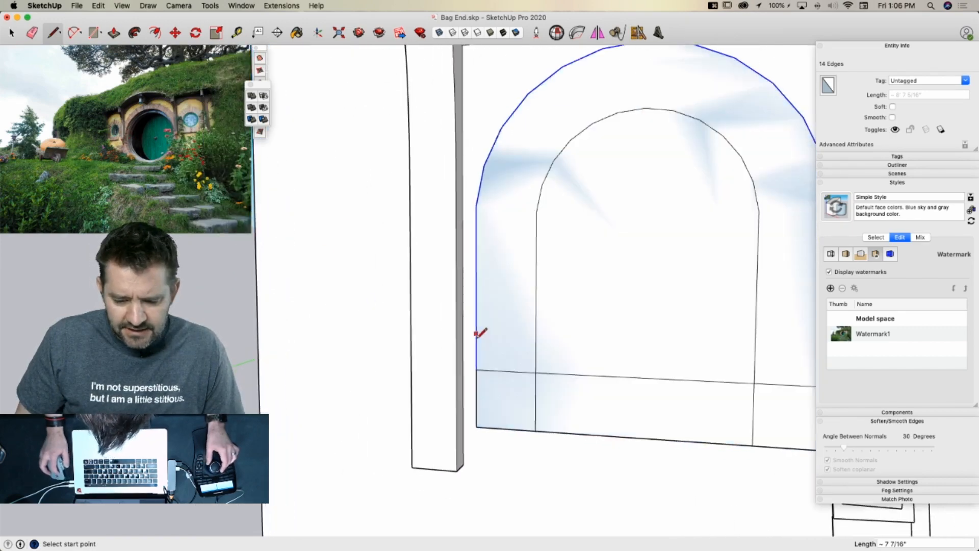
Erase the outer edges of both lower corner areas, leaving only the narrower rectangle below the horizontal line
{"action": "key", "text": "e"}
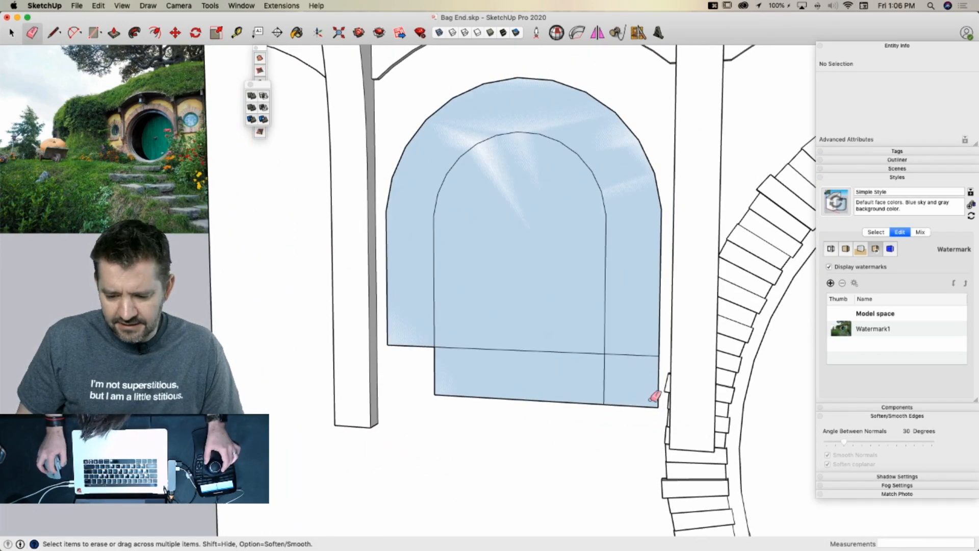
{"action": "left_click_drag", "start_coordinate": [649, 400], "coordinate": [662, 401]}
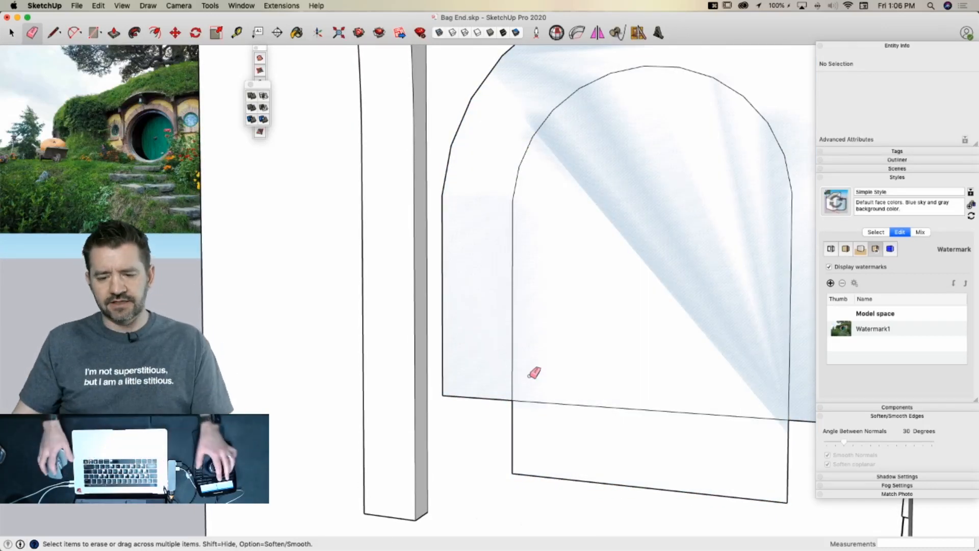
{"action": "scroll", "coordinate": [529, 376], "scroll_direction": "down", "scroll_amount": 5}
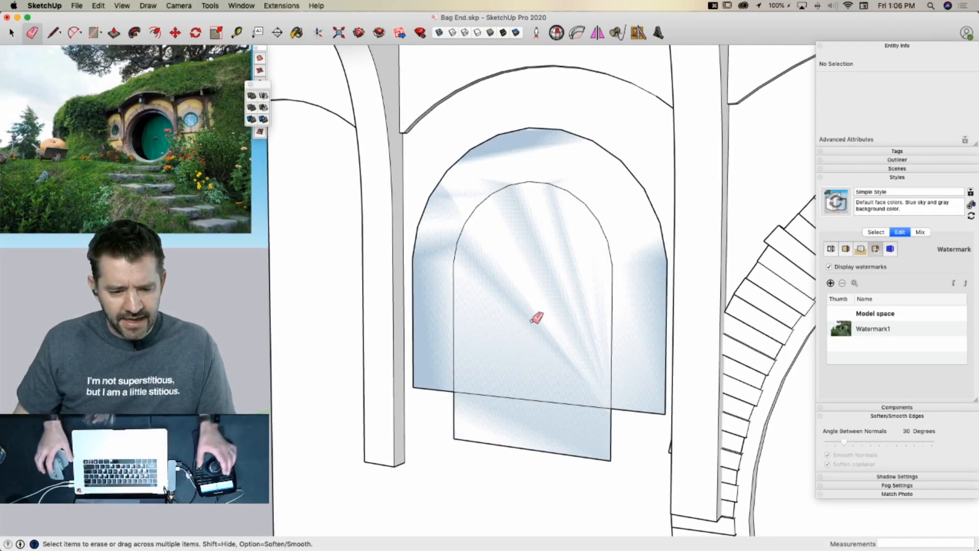
{"action": "key", "text": "p"}
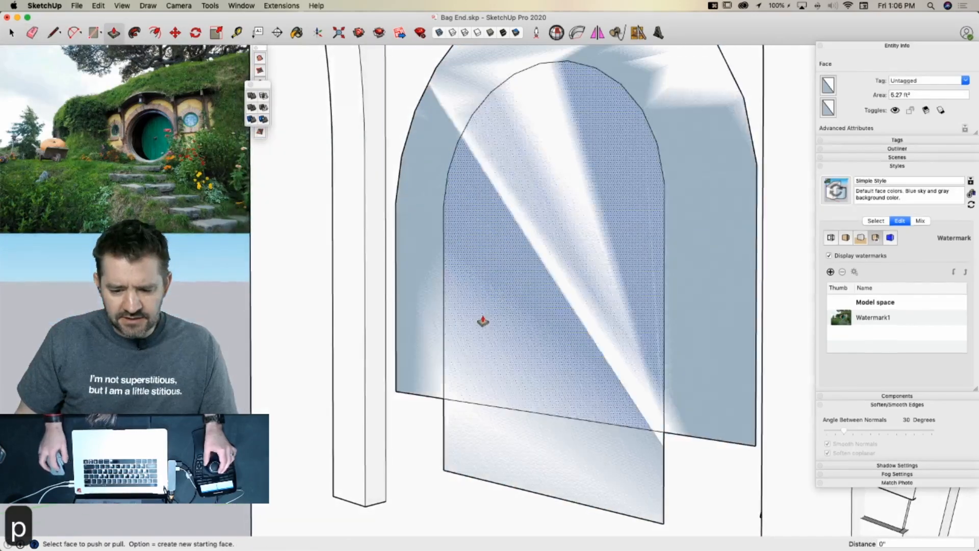
{"action": "key", "text": "space"}
Assign the Entry tag to the main house wall group
{"action": "scroll", "coordinate": [484, 326], "scroll_direction": "down", "scroll_amount": 10}
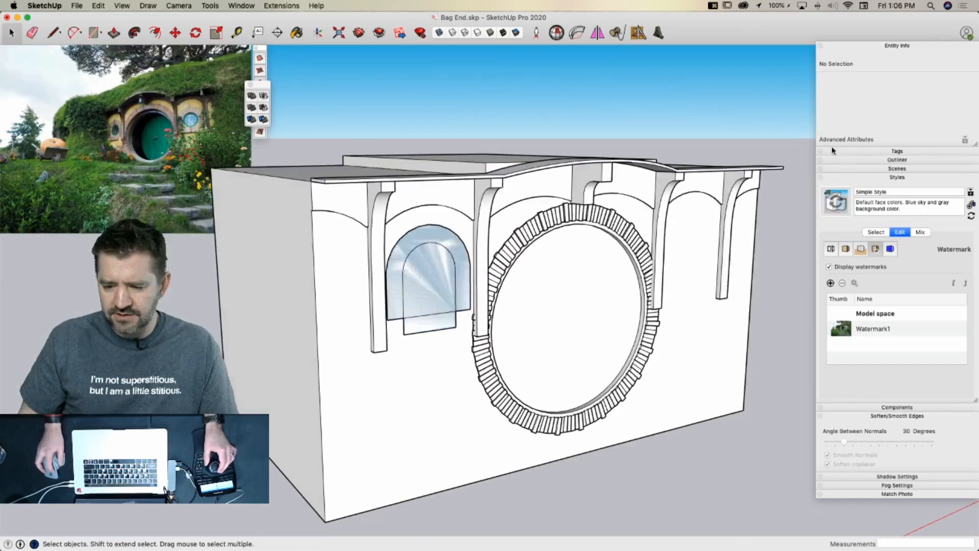
{"action": "left_click", "coordinate": [683, 237]}
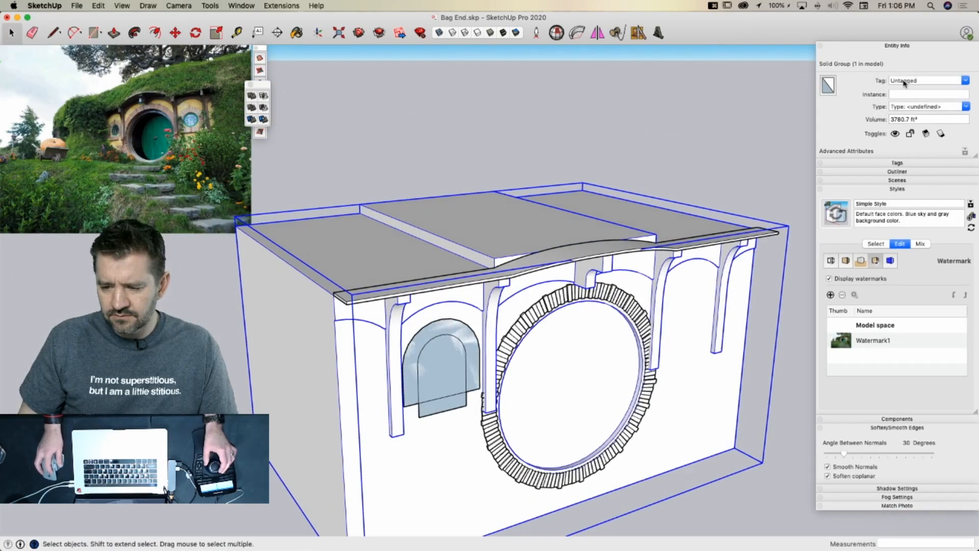
{"action": "left_click", "coordinate": [903, 80]}
{"action": "type", "text": "Entry"}
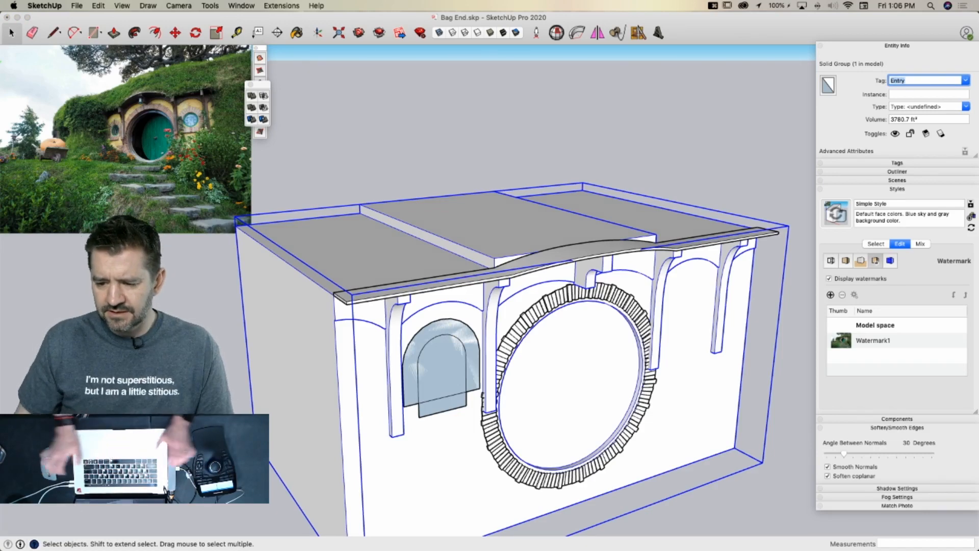
Hide the Entry and Bricks tags to isolate the window shape
{"action": "left_click", "coordinate": [888, 163]}
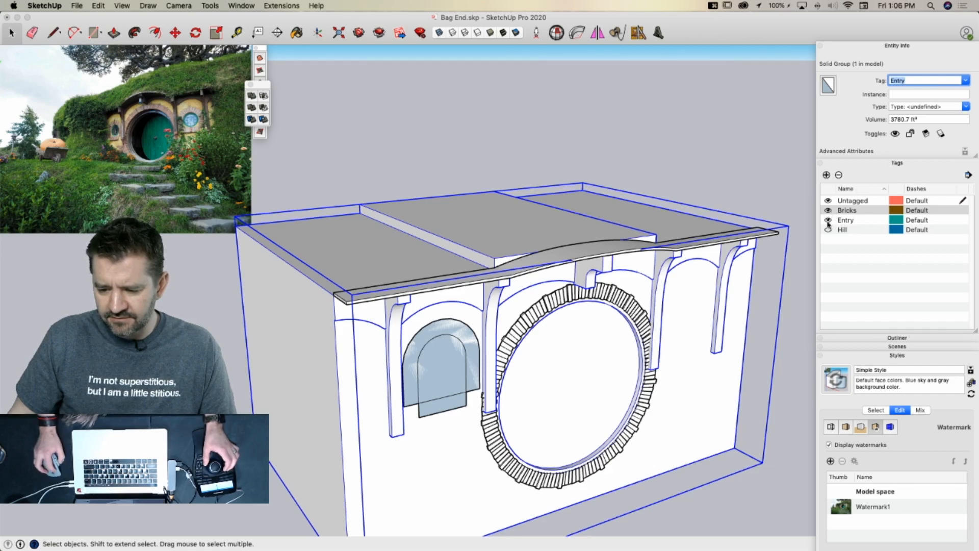
{"action": "left_click", "coordinate": [828, 220]}
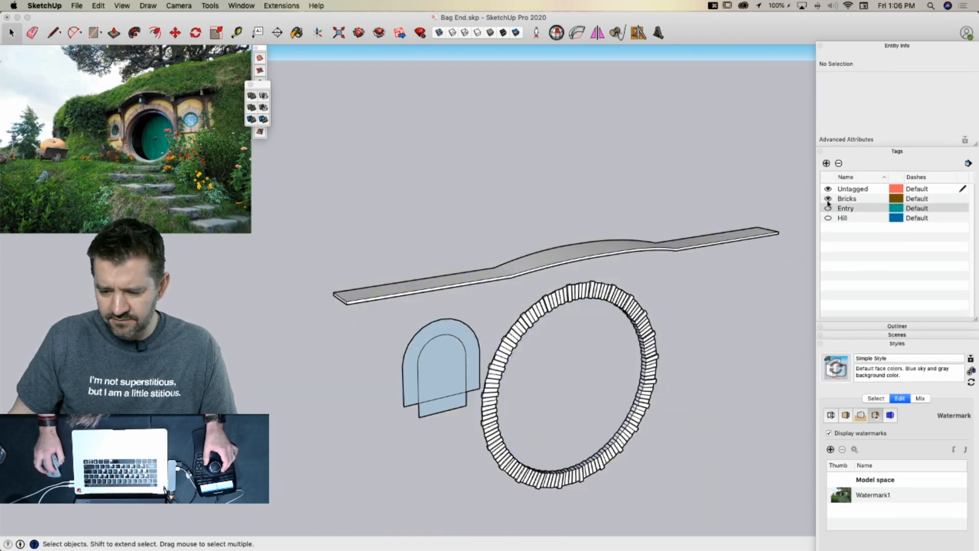
{"action": "left_click", "coordinate": [828, 199]}
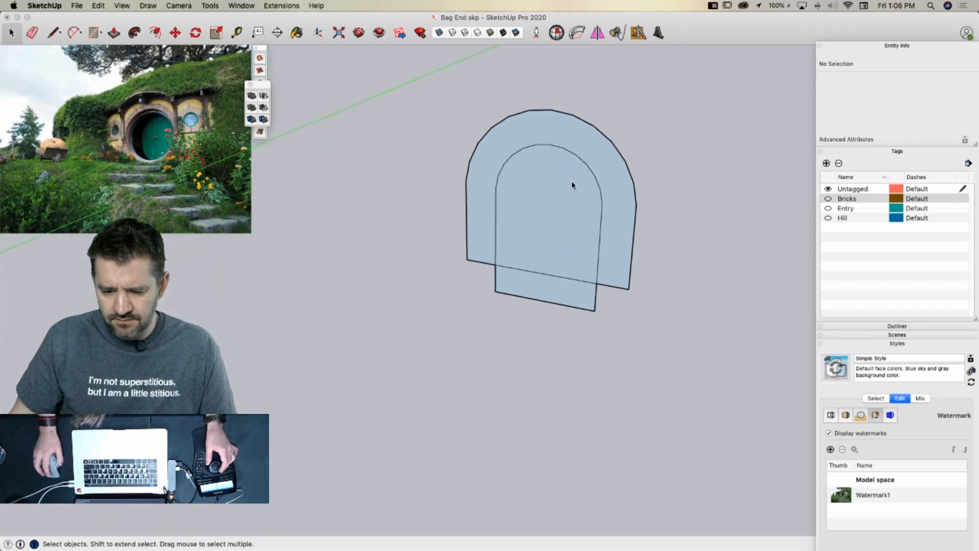
Push the inner arched face of the window back to form a shallow recess
{"action": "key", "text": "p"}
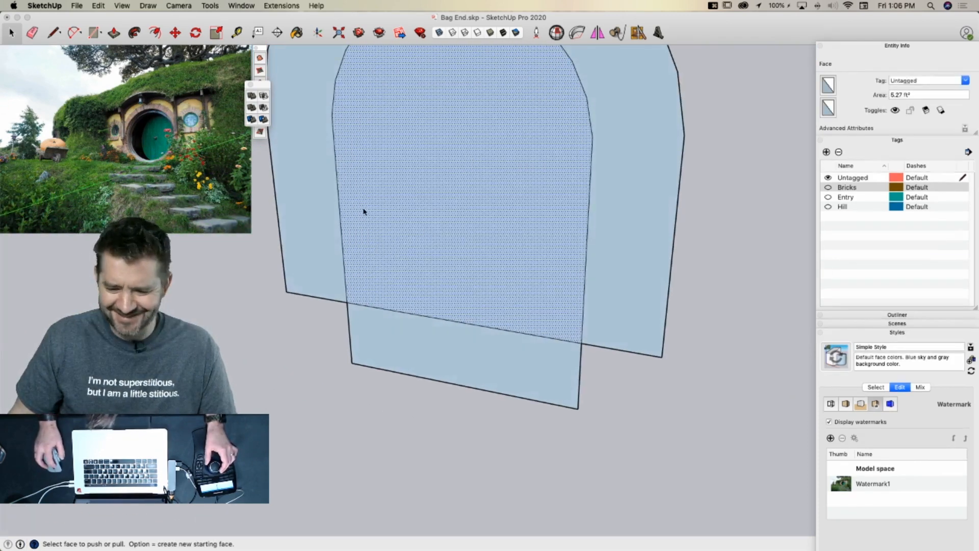
{"action": "key", "text": "p"}
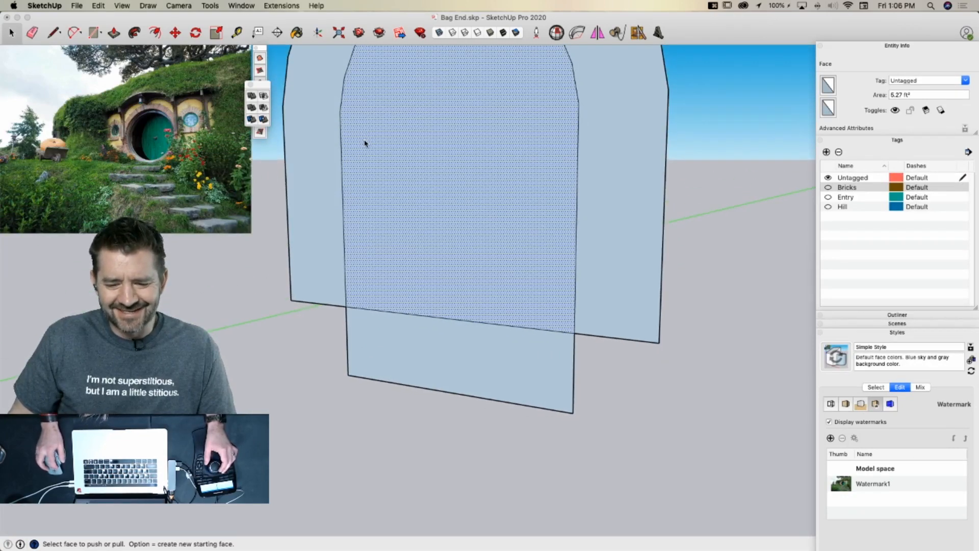
{"action": "left_click", "coordinate": [365, 144]}
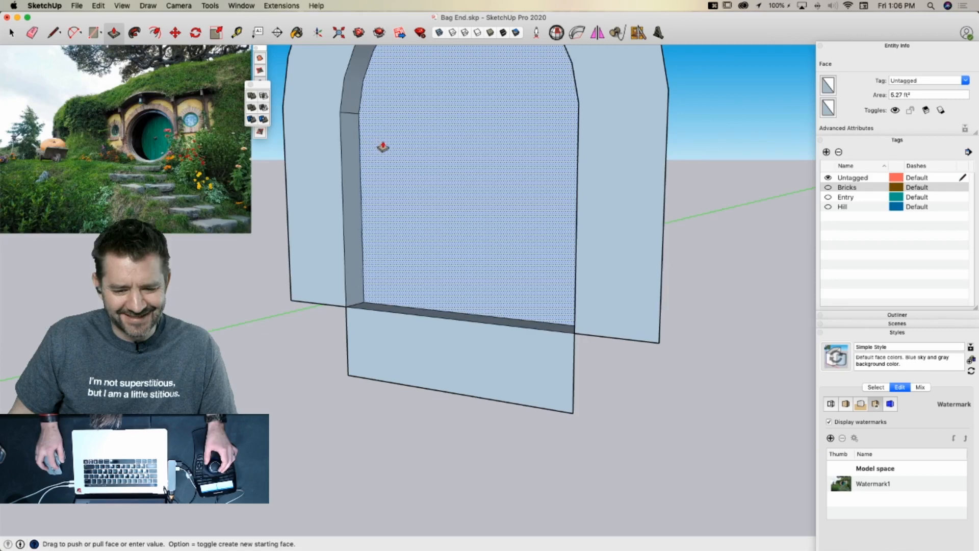
{"action": "left_click", "coordinate": [383, 147]}
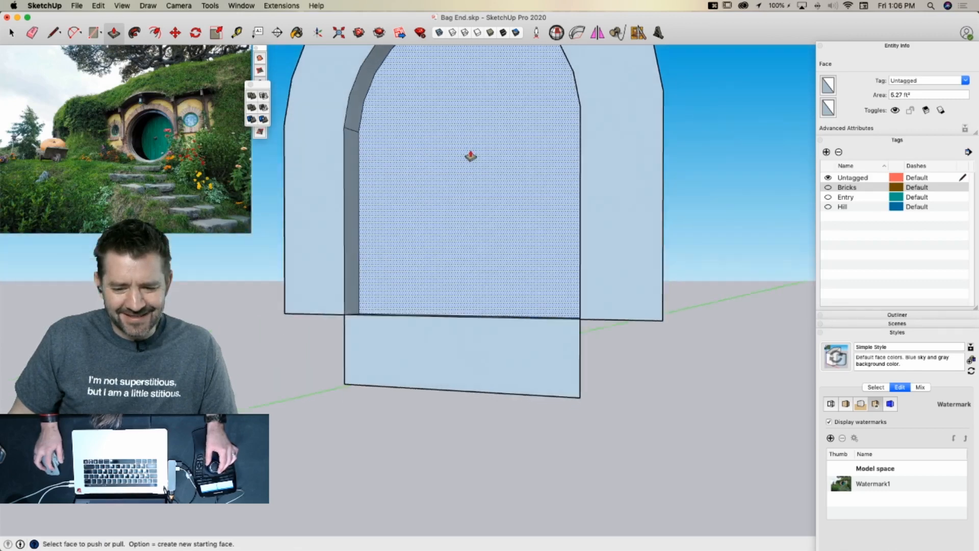
{"action": "key", "text": "space"}
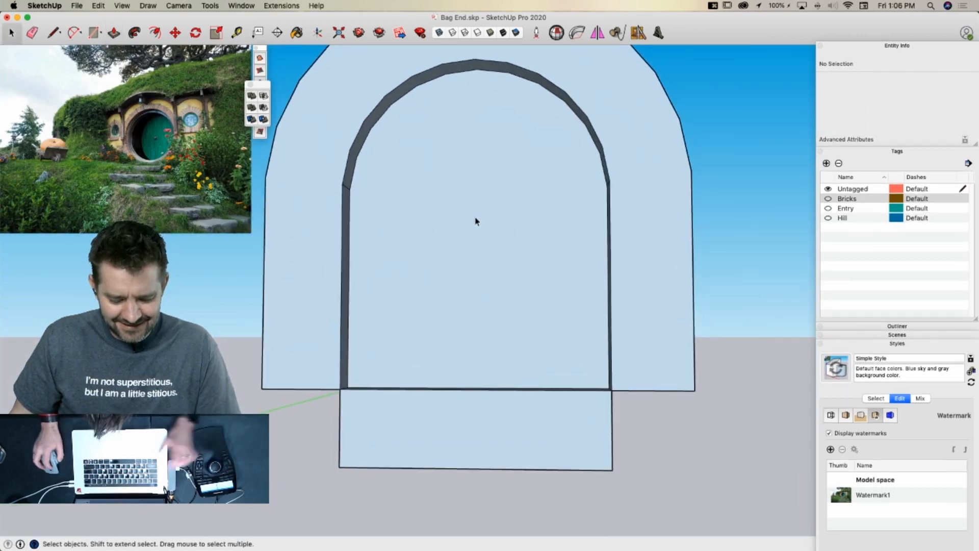
Draw a vertical line from the recessed arch's apex to its centre and a circle about 1' 1/8" in radius around that centre
{"action": "key", "text": "c"}
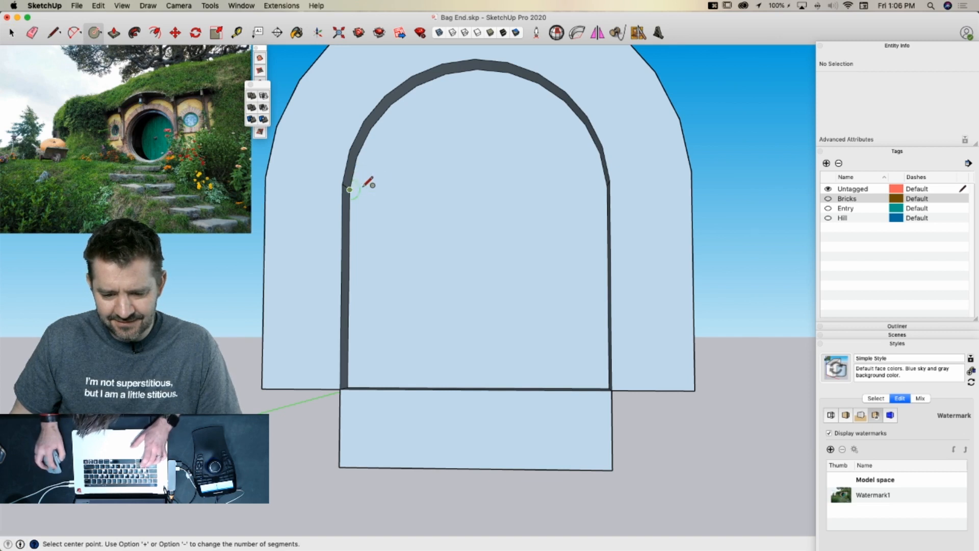
{"action": "key", "text": "l"}
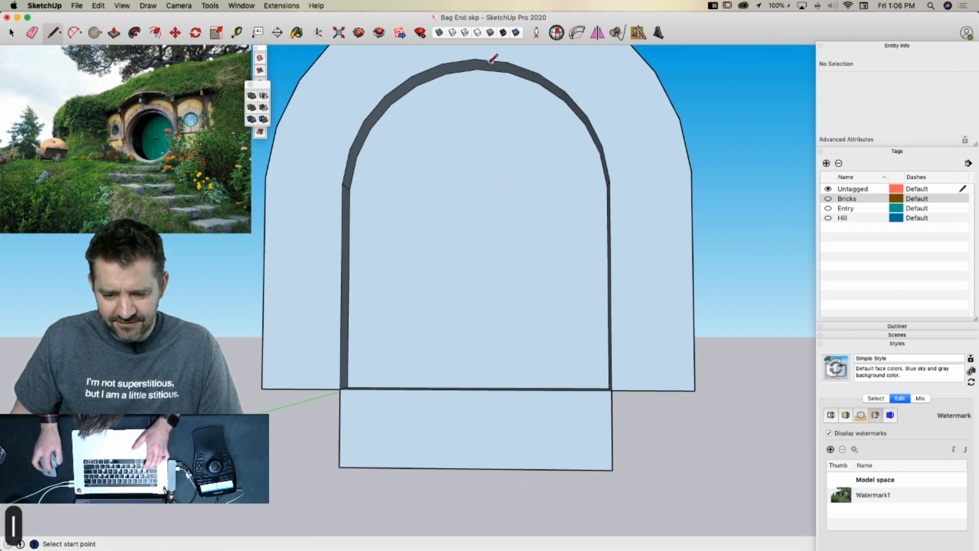
{"action": "left_click", "coordinate": [476, 187]}
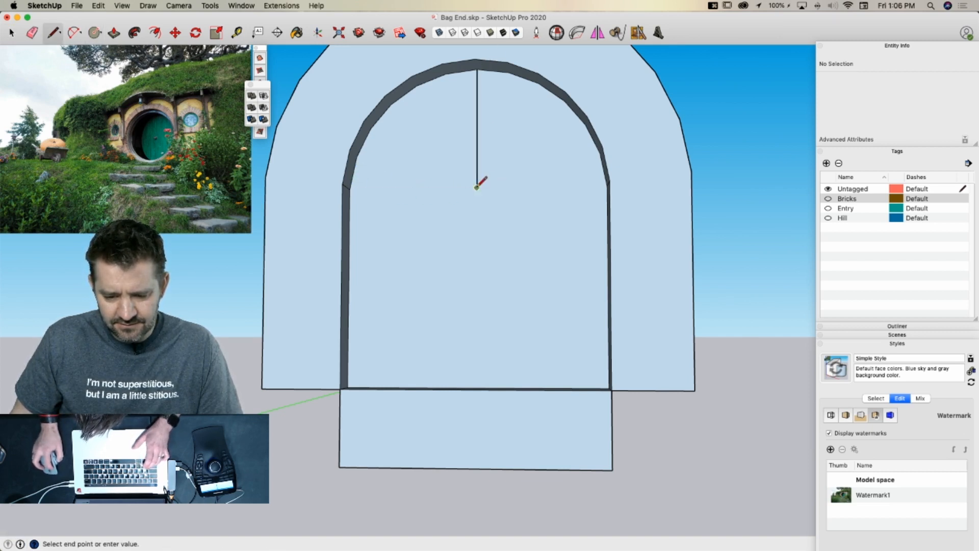
{"action": "key", "text": "c"}
{"action": "left_click", "coordinate": [477, 188]}
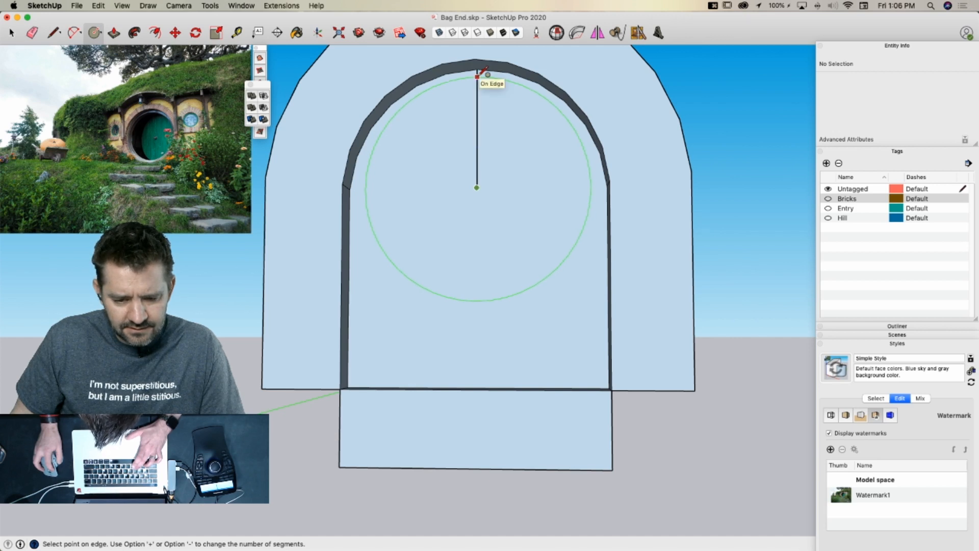
{"action": "left_click", "coordinate": [478, 69]}
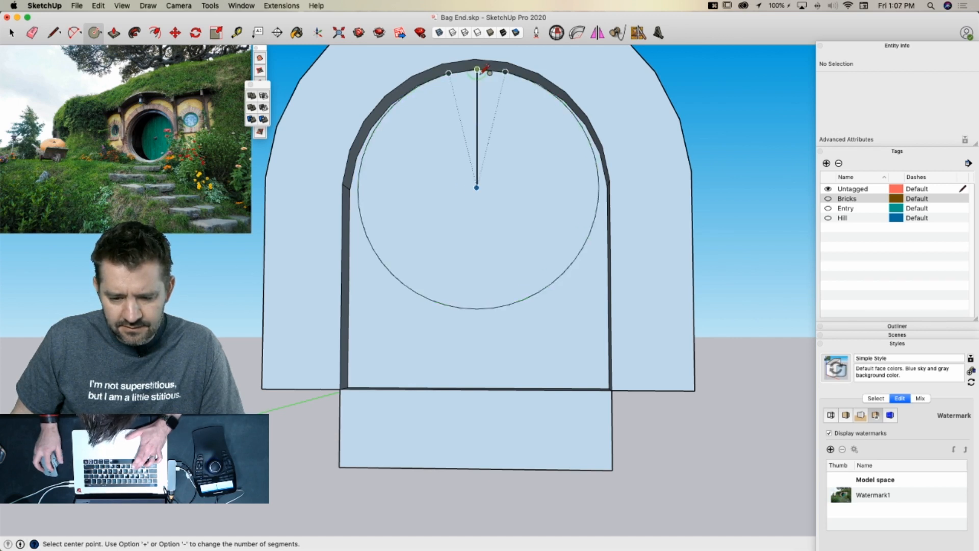
{"action": "key", "text": "space"}
{"action": "left_click", "coordinate": [479, 96]}
{"action": "key", "text": "m"}
{"action": "left_click", "coordinate": [477, 112]}
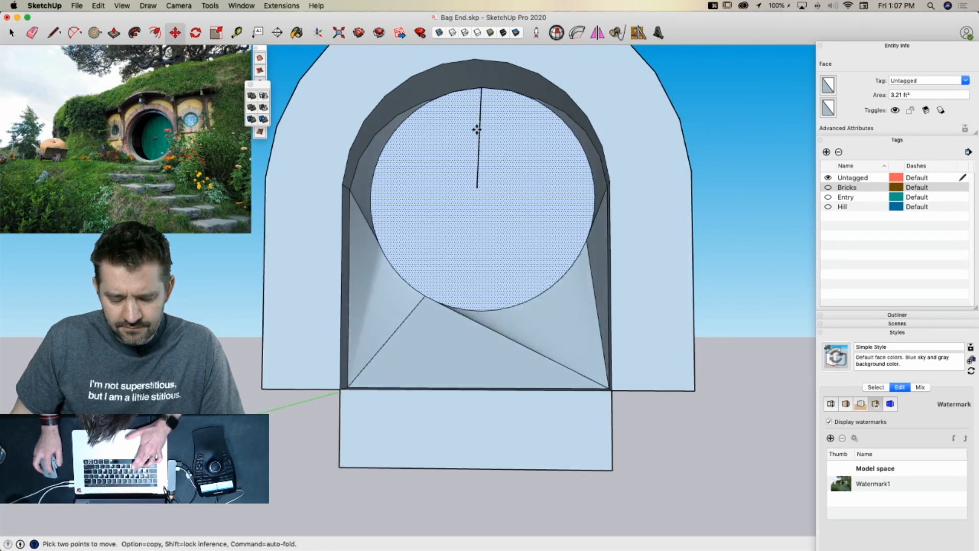
{"action": "key", "text": "space"}
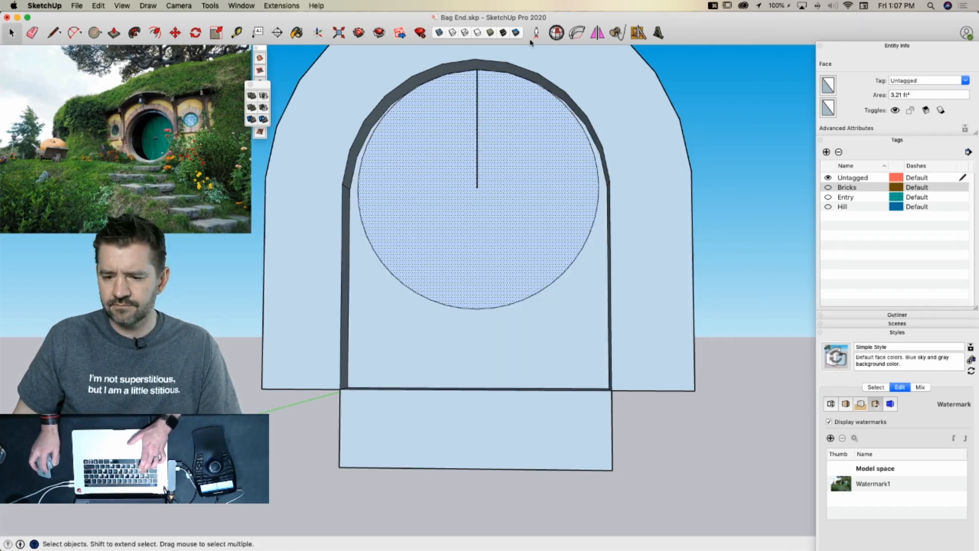
Erase the vertical helper line and the circle from the recessed window face
{"action": "key", "text": "e"}
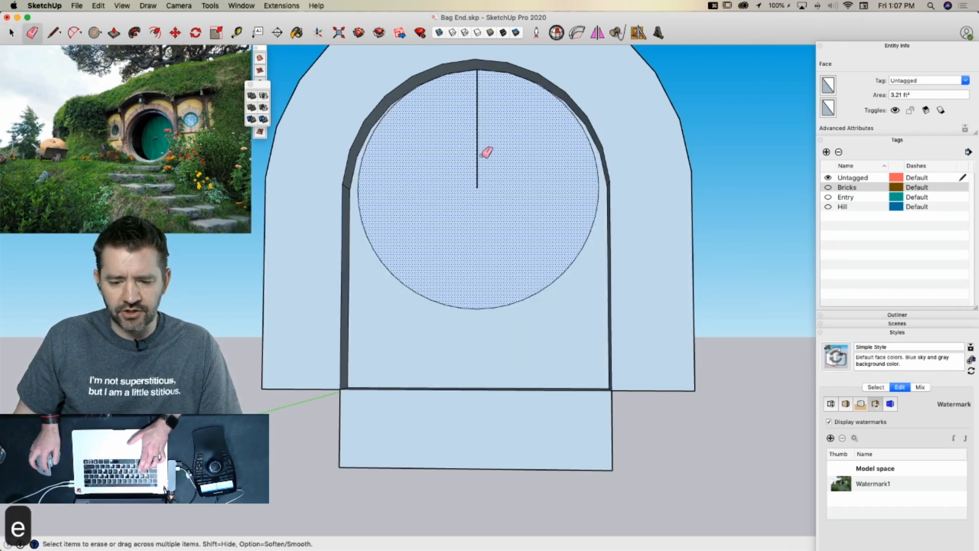
{"action": "left_click", "coordinate": [478, 166]}
{"action": "left_click", "coordinate": [457, 305]}
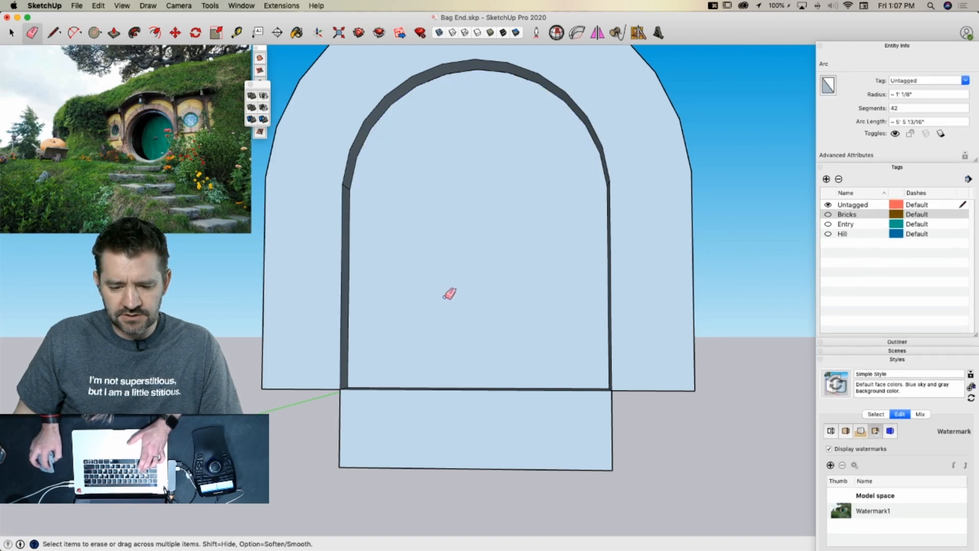
Undo the edits back to before the inner arched face was recessed
{"action": "key", "text": "super+z"}
{"action": "key", "text": "super+z"}
{"action": "key", "text": "super+z"}
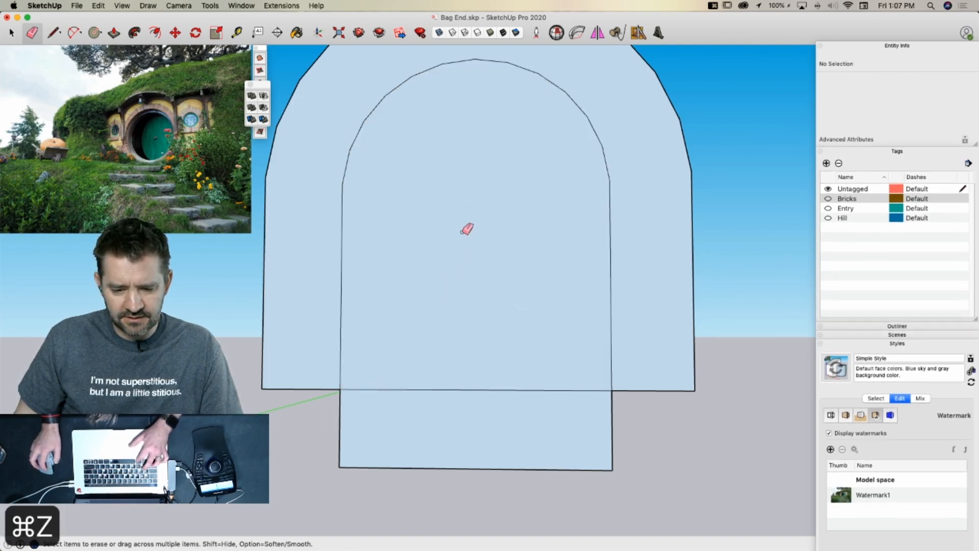
Draw a horizontal line between the two springing points of the inner arch and erase the arch curve above it
{"action": "middle_click_drag", "start_coordinate": [465, 232], "coordinate": [415, 212]}
{"action": "key", "text": "l"}
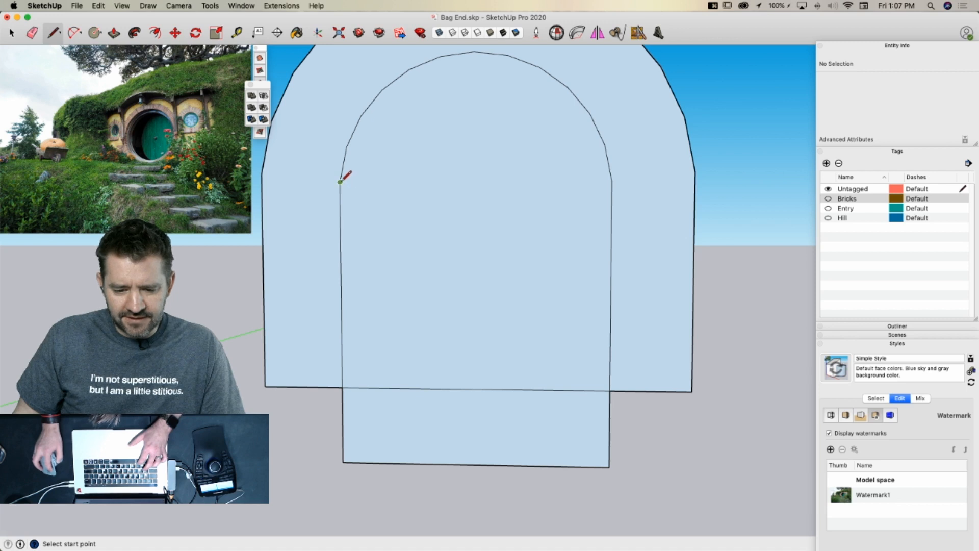
{"action": "left_click", "coordinate": [340, 182]}
{"action": "left_click", "coordinate": [612, 181]}
{"action": "key", "text": "e"}
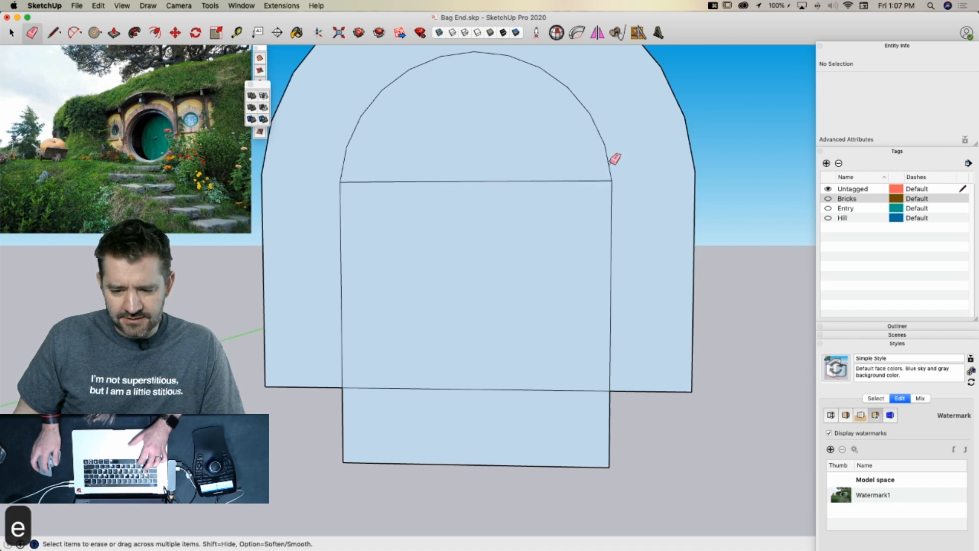
{"action": "left_click", "coordinate": [611, 161]}
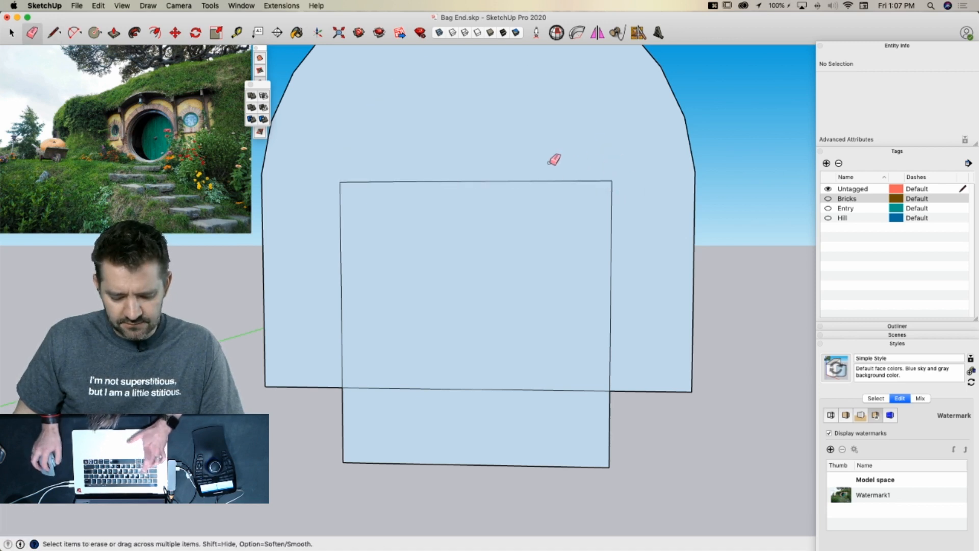
Draw a circle centred on the new horizontal line's midpoint, with its radius reaching the line's endpoint
{"action": "key", "text": "a"}
{"action": "left_click", "coordinate": [340, 181]}
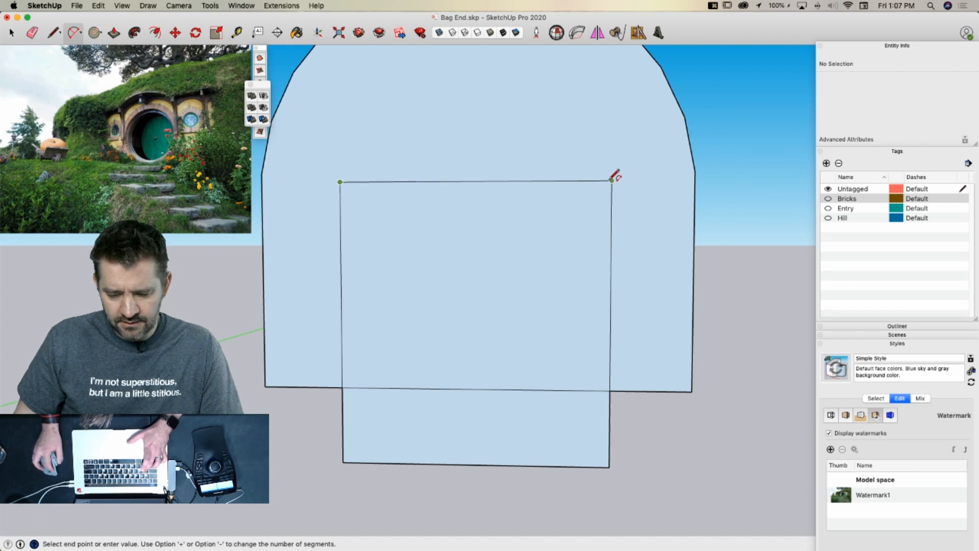
{"action": "key", "text": "c"}
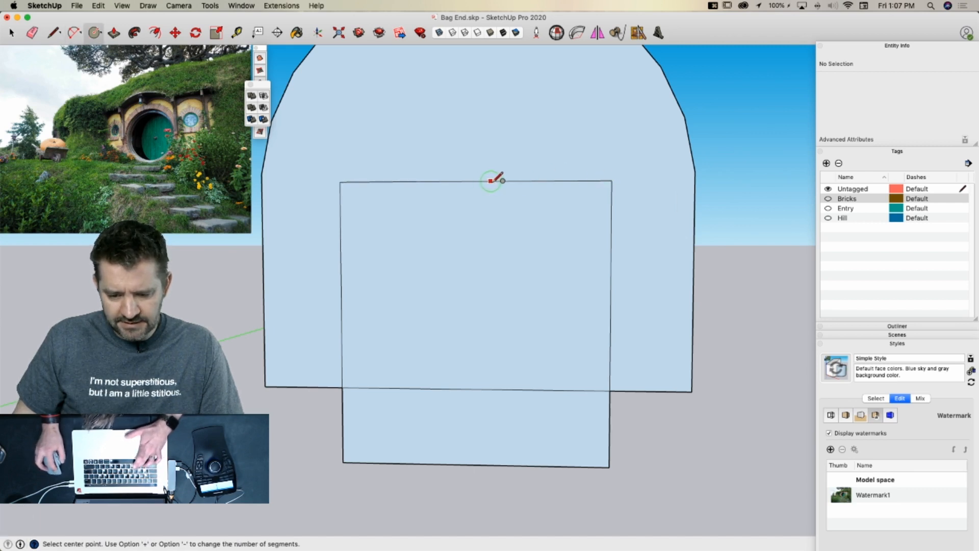
{"action": "left_click", "coordinate": [481, 180]}
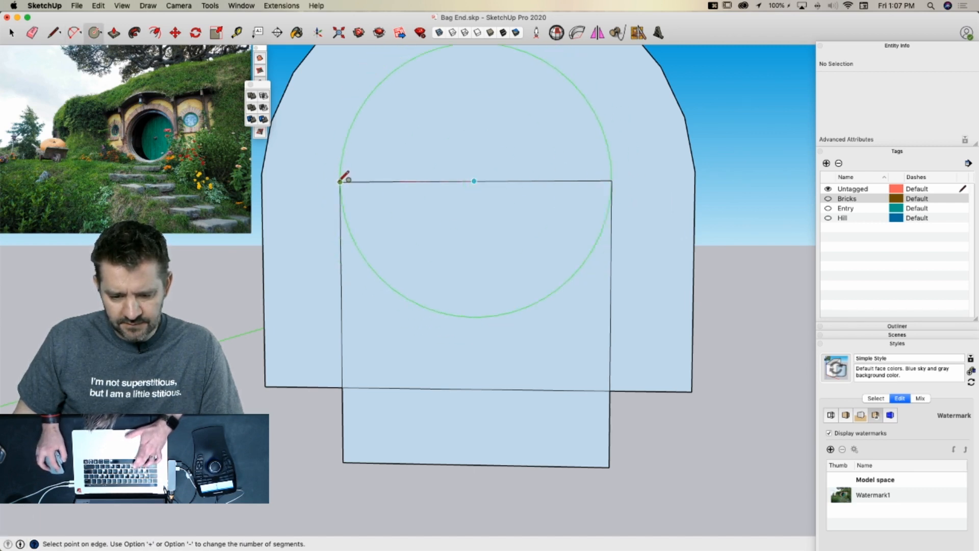
{"action": "left_click", "coordinate": [340, 182]}
{"action": "scroll", "coordinate": [405, 160], "scroll_direction": "down", "scroll_amount": 3}
{"action": "scroll", "coordinate": [535, 122], "scroll_direction": "up", "scroll_amount": 2}
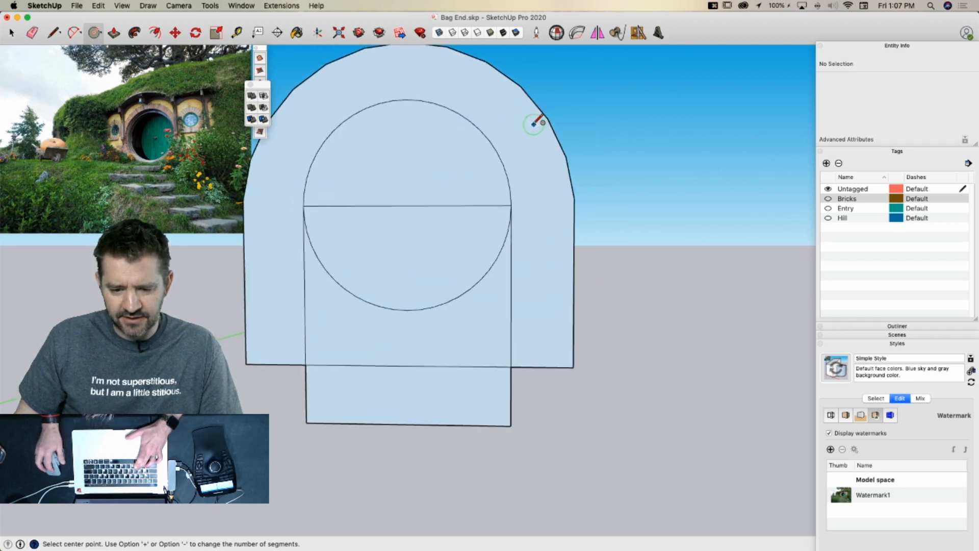
Draw a horizontal line between the outer arch's springing points and erase the faceted outer arch with its leftover edge stubs
{"action": "scroll", "coordinate": [530, 120], "scroll_direction": "down", "scroll_amount": 1}
{"action": "key", "text": "l"}
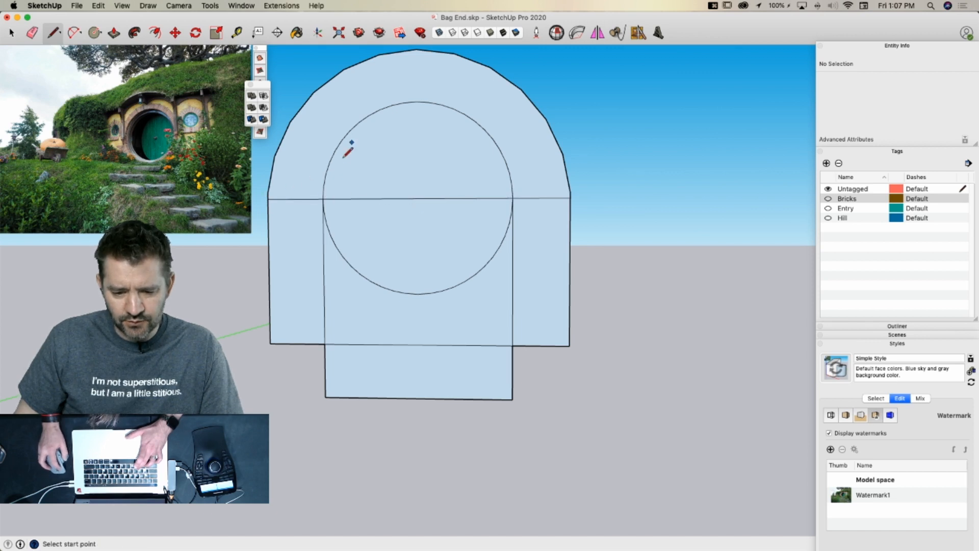
{"action": "key", "text": "e"}
{"action": "left_click", "coordinate": [277, 163]}
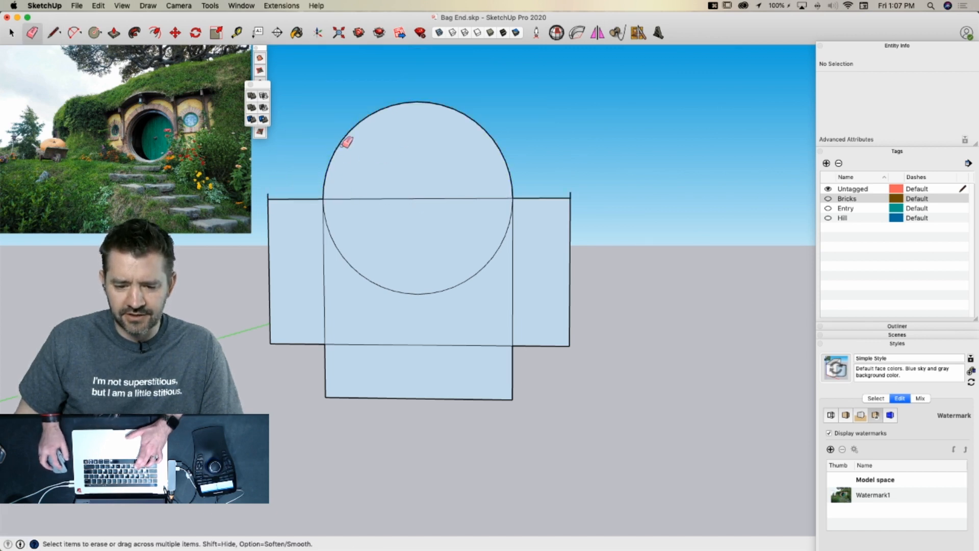
{"action": "key", "text": "space"}
{"action": "key", "text": "e"}
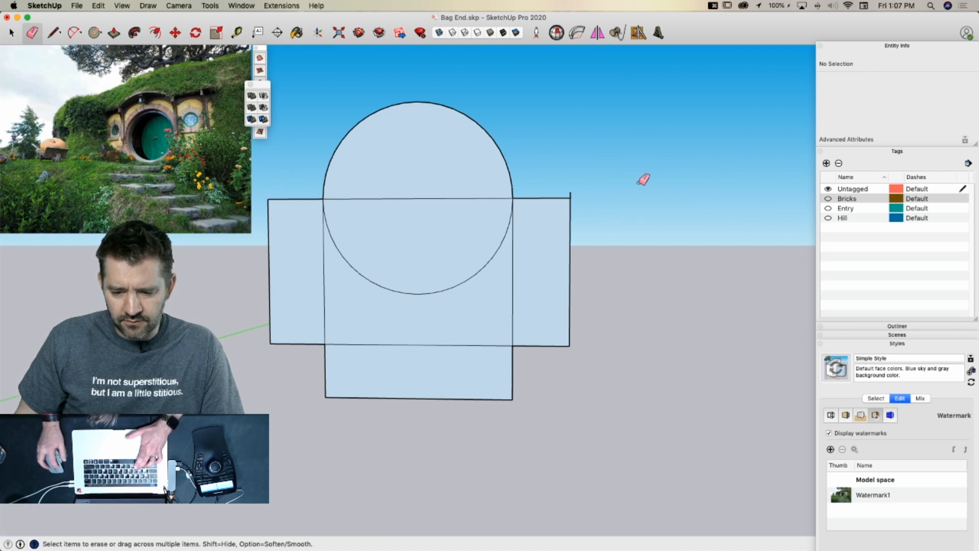
{"action": "key", "text": "space"}
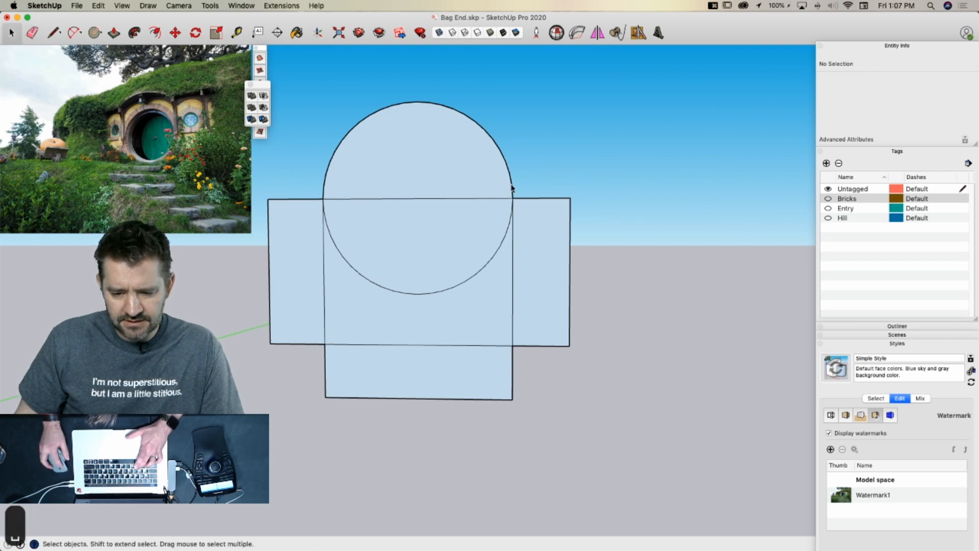
Offset the upper half of the inner circle outward to the outer corner of the side leg to form a smooth outer arch
{"action": "left_click", "coordinate": [512, 188]}
{"action": "key", "text": "m"}
{"action": "key", "text": "f"}
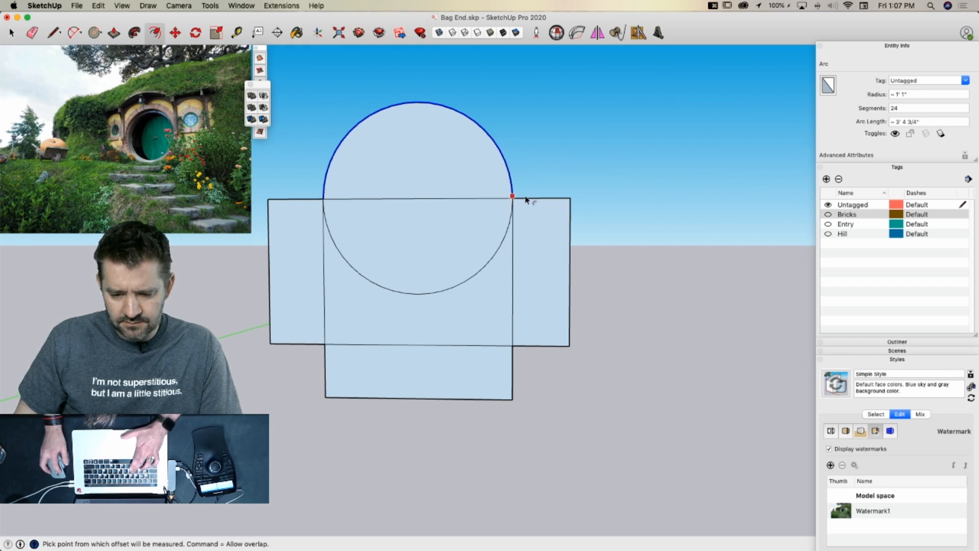
{"action": "left_click", "coordinate": [513, 200]}
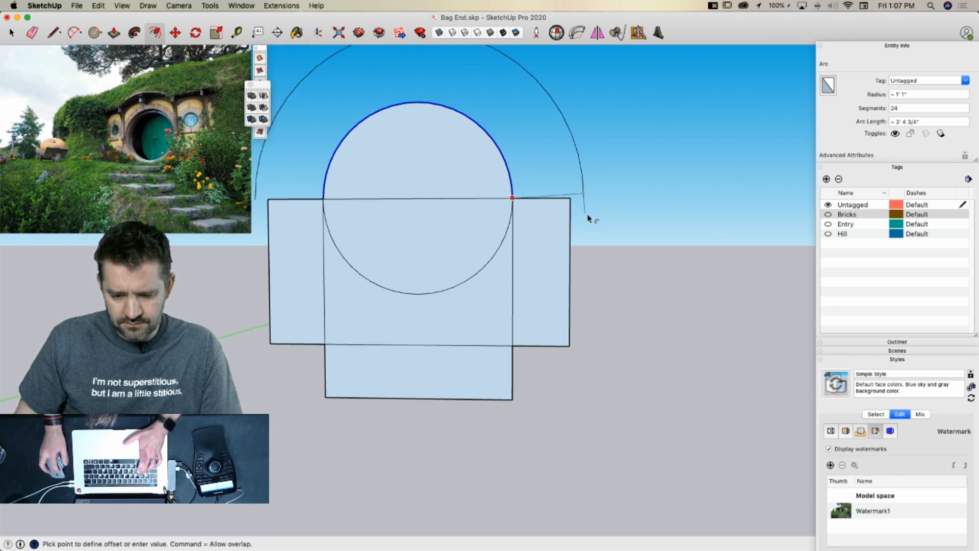
{"action": "left_click", "coordinate": [572, 202]}
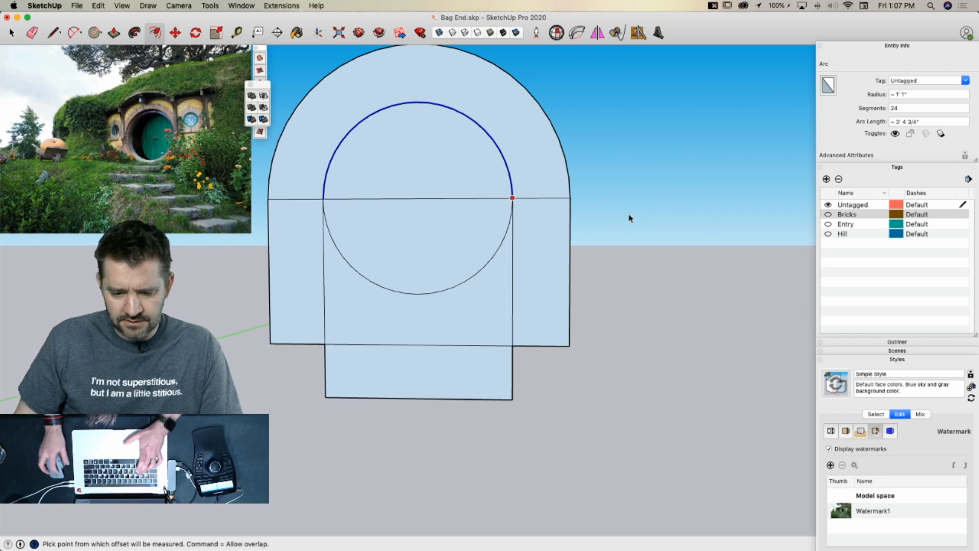
{"action": "key", "text": "space"}
Erase the horizontal line inside the circle and the leftover inner arc fragments at both springing points
{"action": "key", "text": "e"}
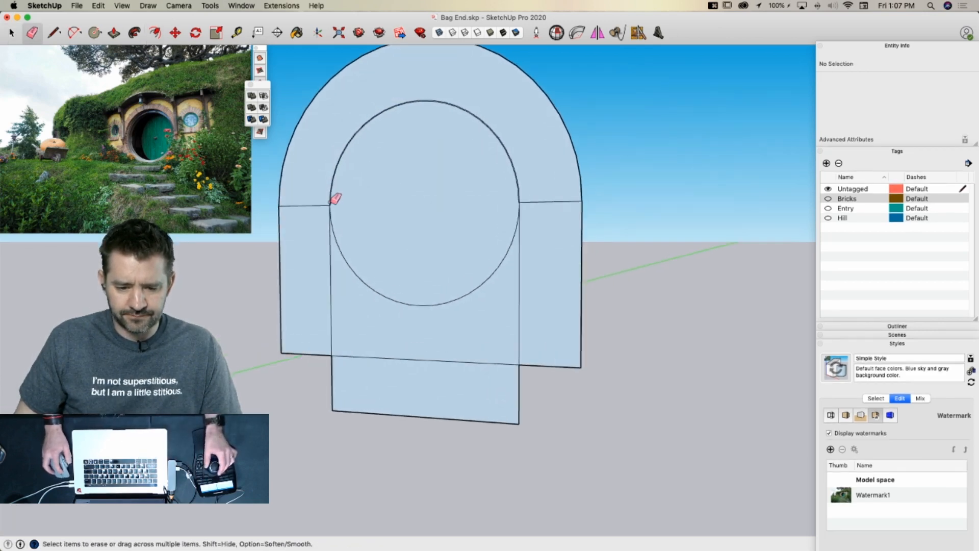
{"action": "scroll", "coordinate": [334, 214], "scroll_direction": "up", "scroll_amount": 10}
{"action": "key", "text": "e"}
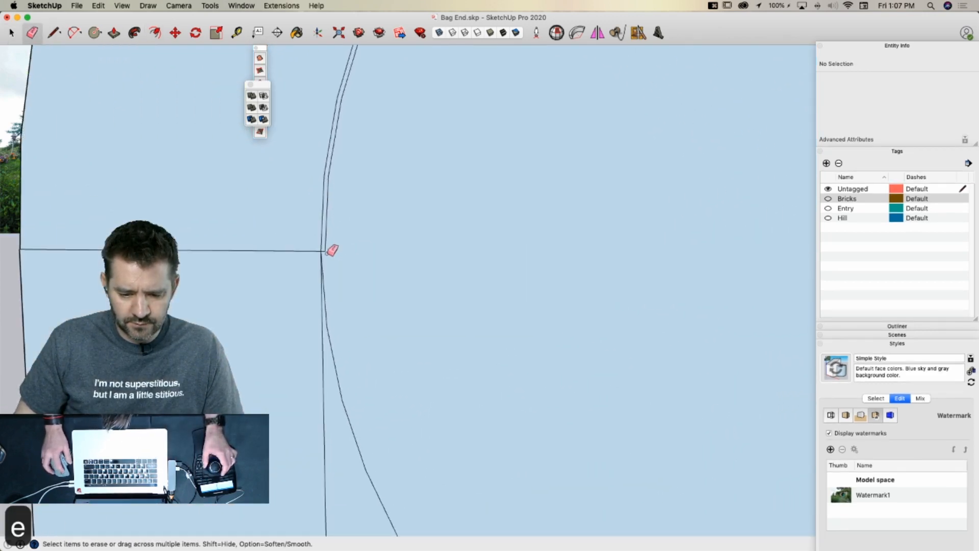
{"action": "left_click", "coordinate": [325, 251]}
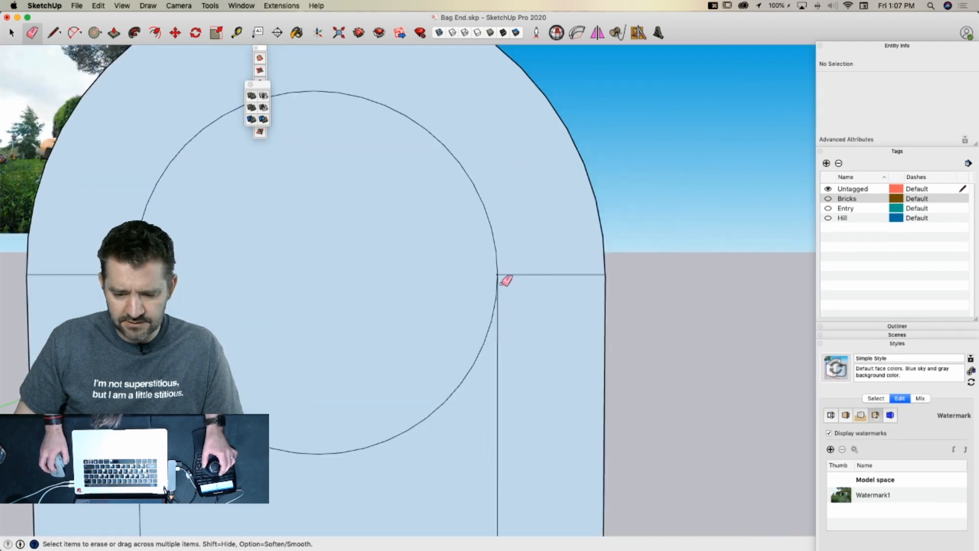
{"action": "scroll", "coordinate": [502, 284], "scroll_direction": "up", "scroll_amount": 4}
{"action": "scroll", "coordinate": [495, 275], "scroll_direction": "up", "scroll_amount": 2}
{"action": "left_click", "coordinate": [491, 264]}
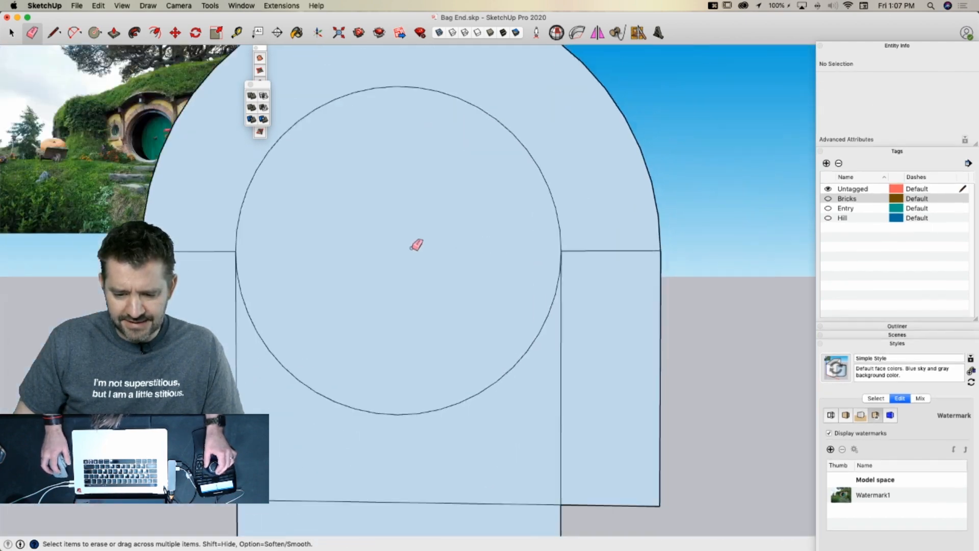
Push the circular face and the face below it back to the same depth to recess the window opening
{"action": "key", "text": "p"}
{"action": "left_click_drag", "start_coordinate": [458, 316], "coordinate": [466, 314]}
{"action": "left_click", "coordinate": [441, 376]}
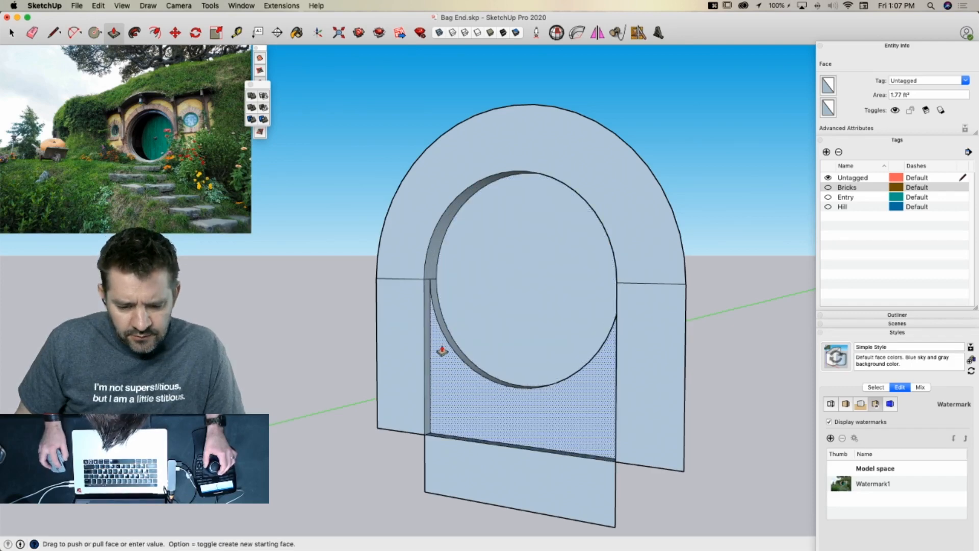
{"action": "left_click", "coordinate": [440, 309]}
{"action": "key", "text": "space"}
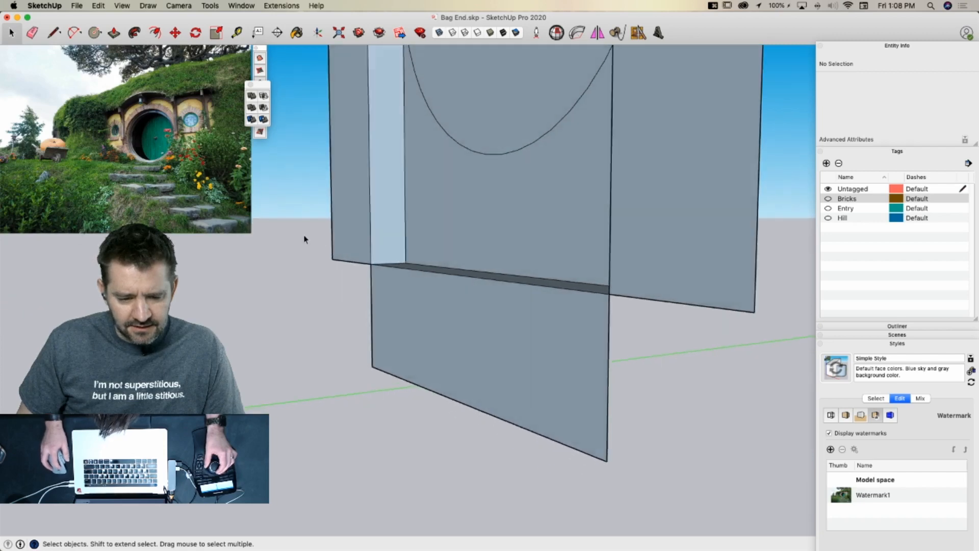
Pull the rectangular panel beneath the window outward into a solid block
{"action": "key", "text": "m"}
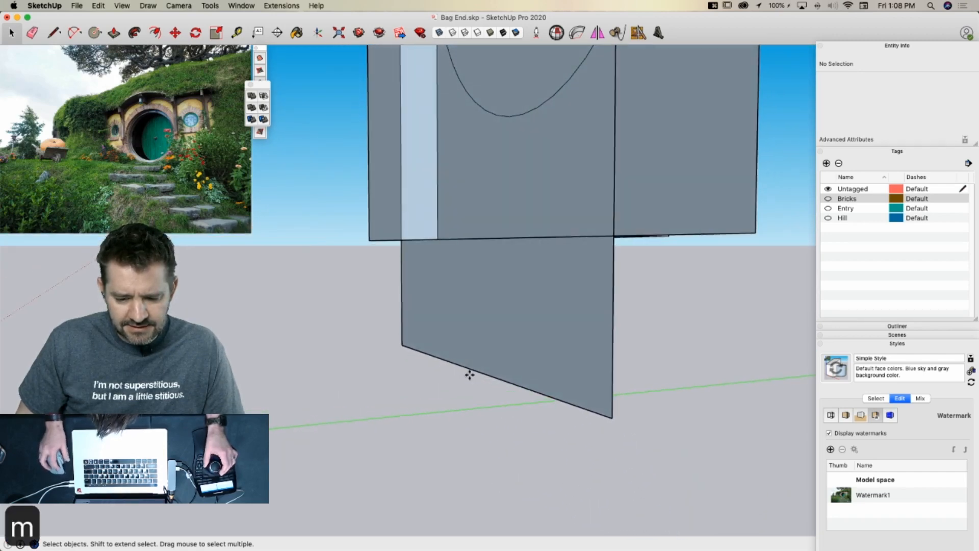
{"action": "key", "text": "p"}
{"action": "left_click_drag", "start_coordinate": [476, 367], "coordinate": [428, 353]}
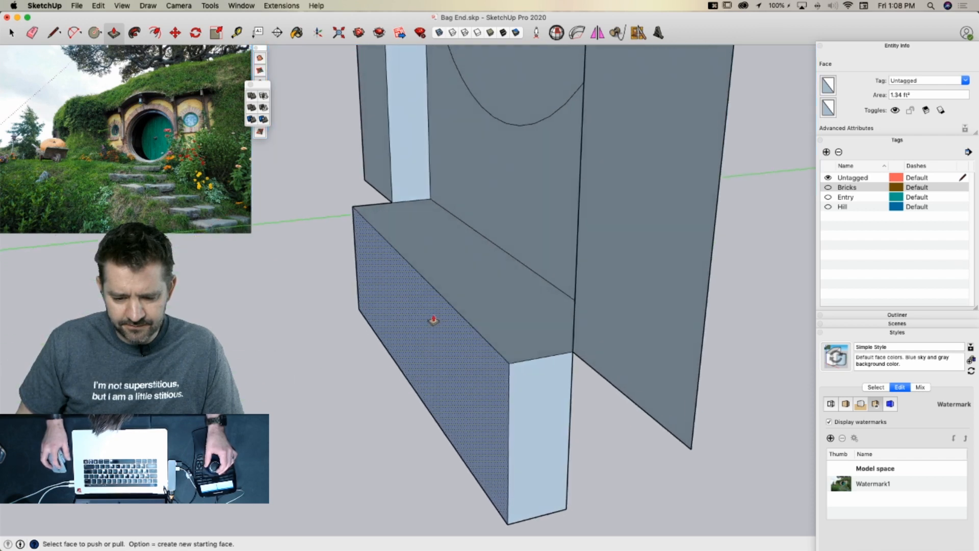
Move the block's upper front edge back to the wall plane so its front face slopes
{"action": "key", "text": "space"}
{"action": "left_click", "coordinate": [445, 304]}
{"action": "key", "text": "m"}
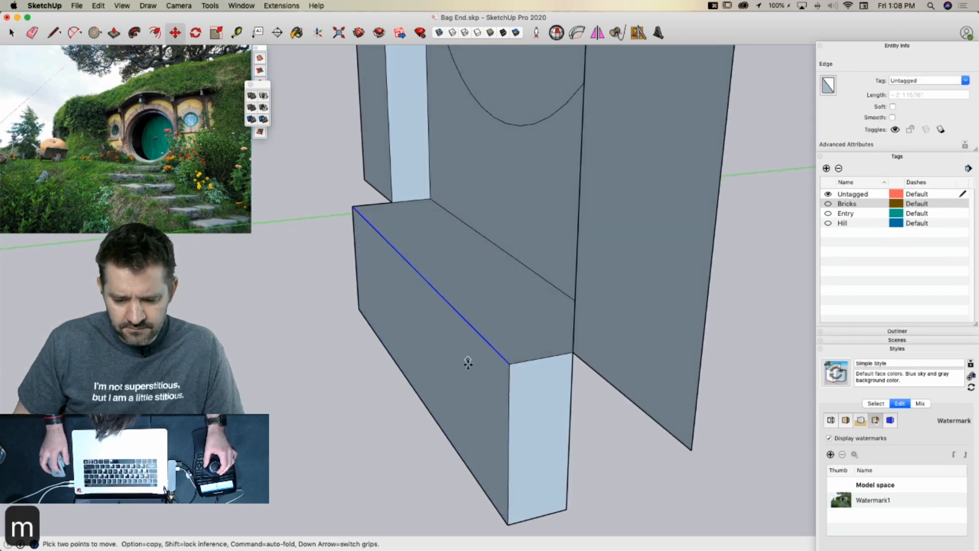
{"action": "left_click", "coordinate": [515, 364]}
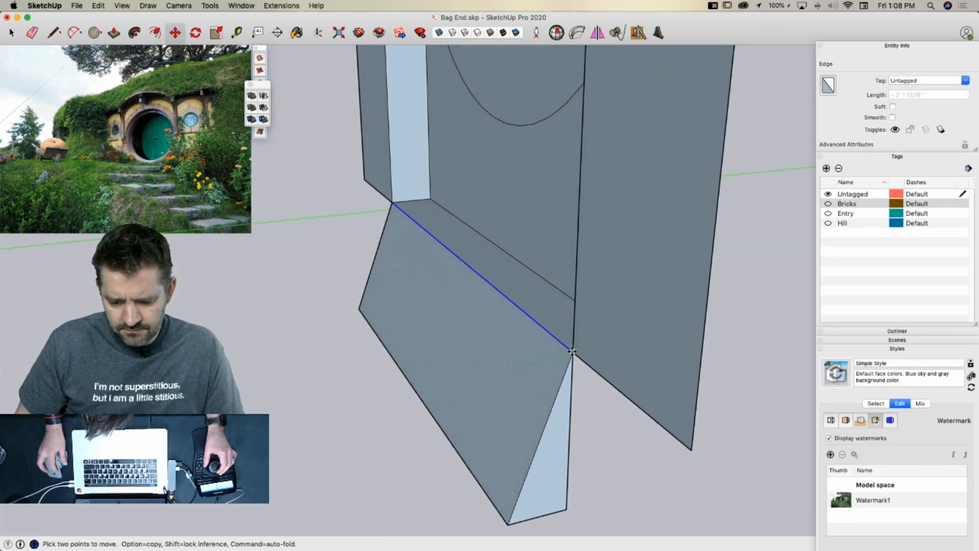
{"action": "left_click", "coordinate": [525, 360]}
{"action": "key", "text": "space"}
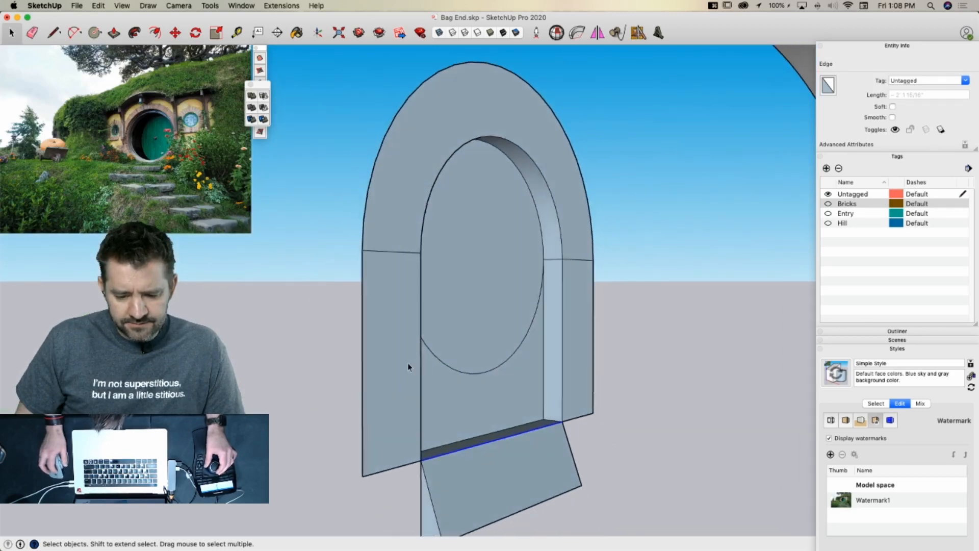
Pull the arch and both side legs of the window frame forward to the same thickness
{"action": "key", "text": "p"}
{"action": "left_click", "coordinate": [396, 418]}
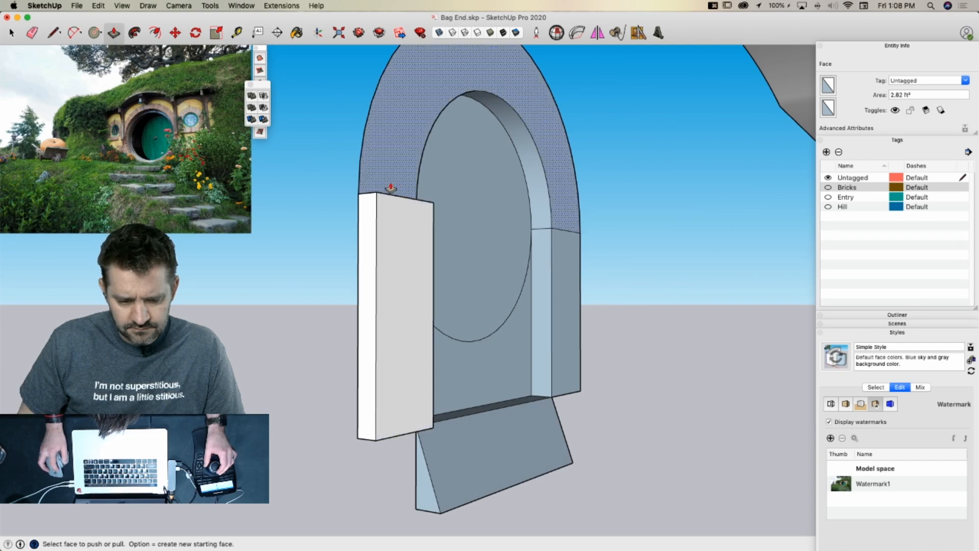
{"action": "left_click", "coordinate": [407, 243]}
{"action": "left_click", "coordinate": [399, 236]}
{"action": "left_click", "coordinate": [390, 186]}
{"action": "left_click", "coordinate": [382, 201]}
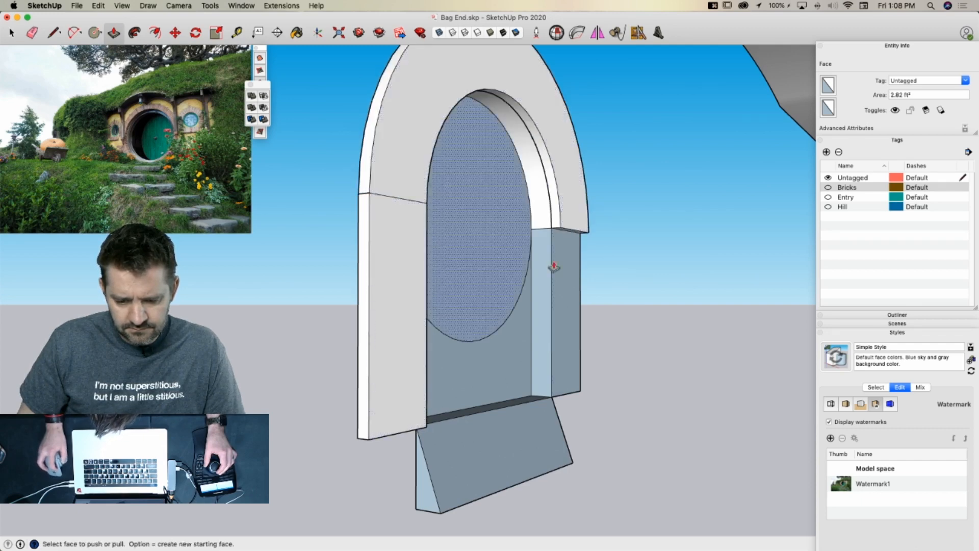
{"action": "key", "text": "e"}
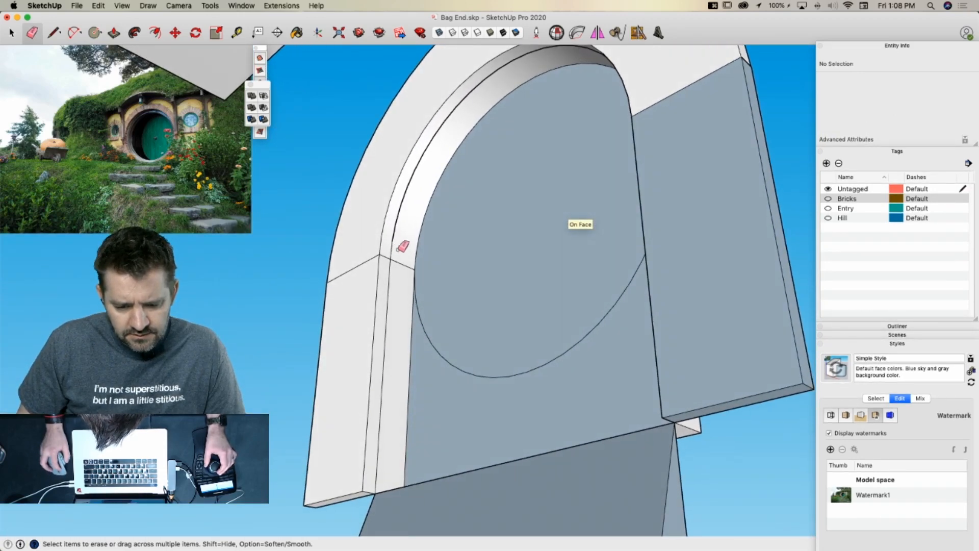
Pull the recessed lower face and the circular face forward to a shallower matching depth
{"action": "key", "text": "p"}
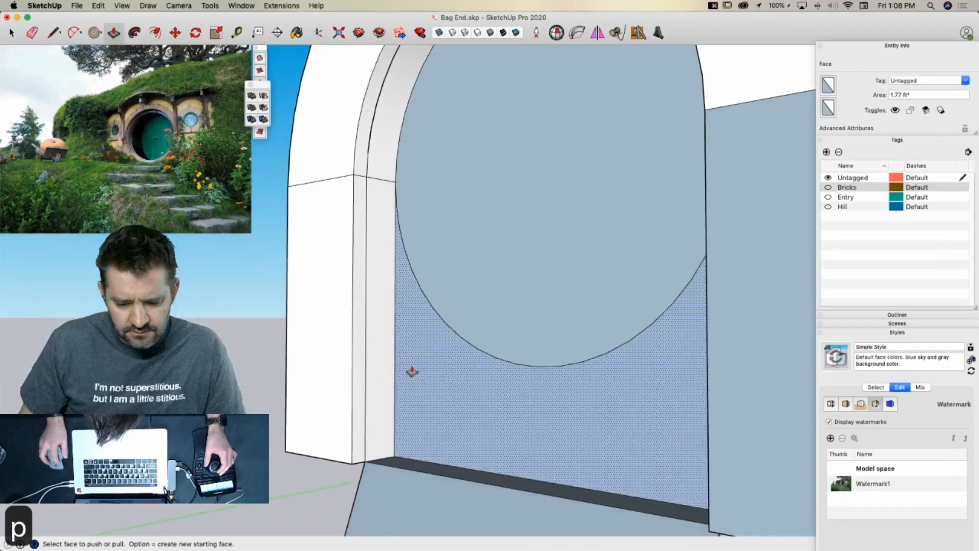
{"action": "left_click", "coordinate": [411, 371]}
{"action": "left_click", "coordinate": [426, 224]}
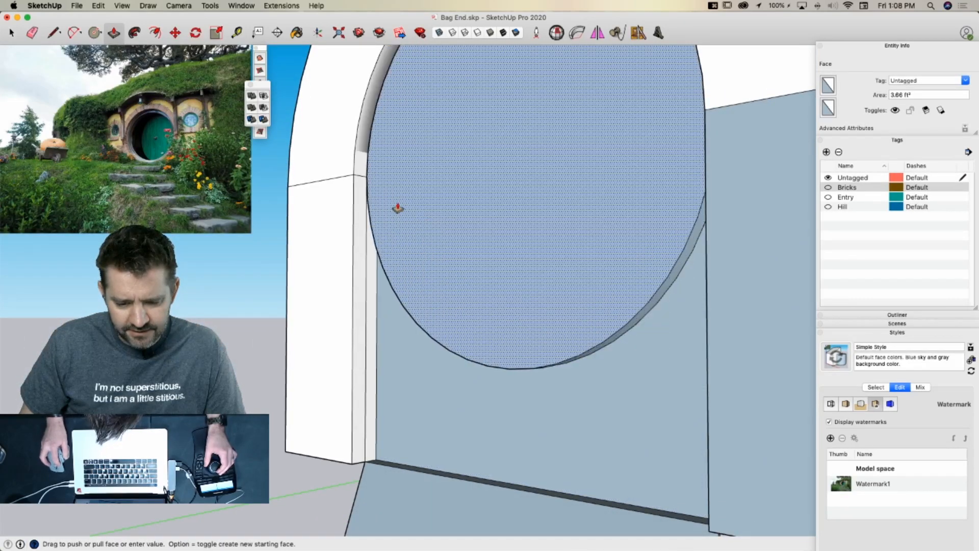
{"action": "left_click", "coordinate": [480, 417]}
Erase the seam lines inside the frame's reveal and orient all window faces to match the arch's front face
{"action": "key", "text": "e"}
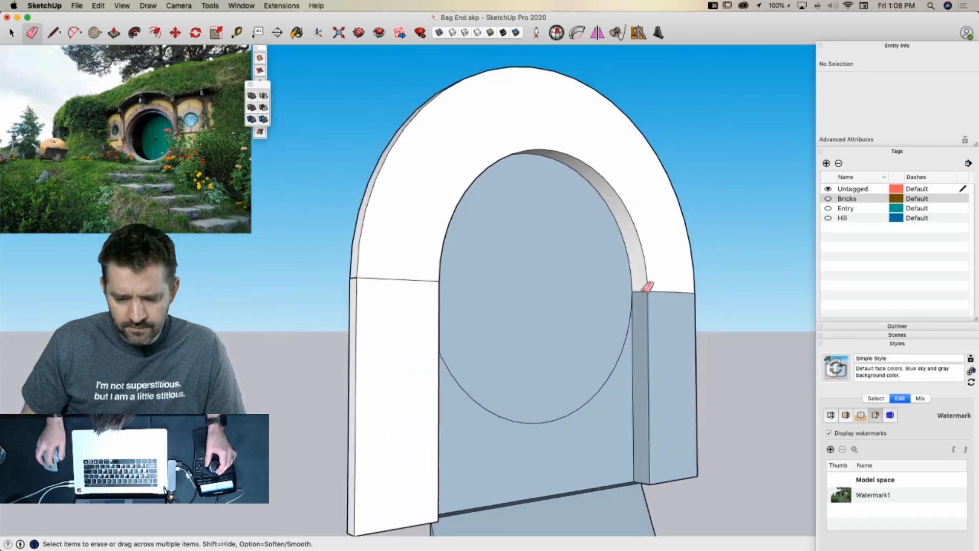
{"action": "right_click", "coordinate": [607, 230]}
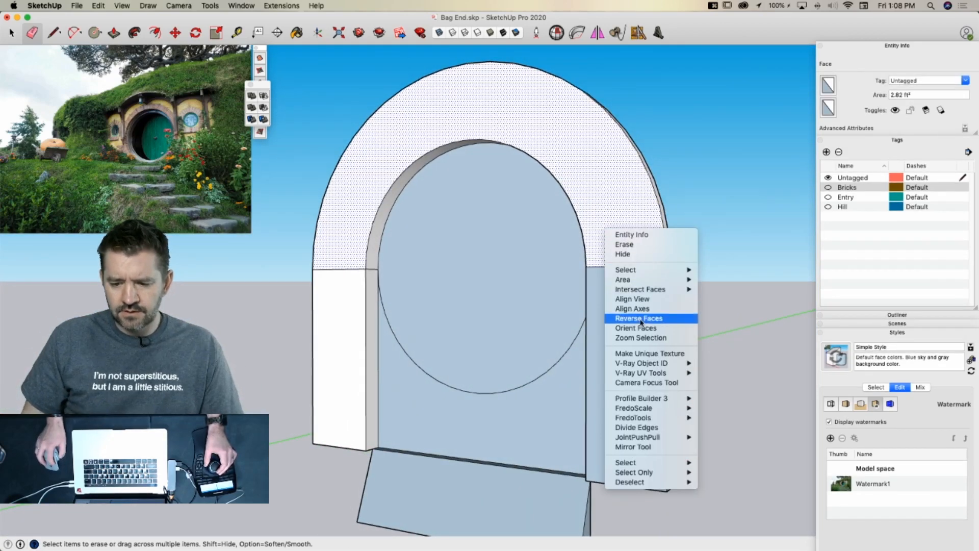
{"action": "left_click", "coordinate": [640, 333]}
Make the Bricks tag visible
{"action": "key", "text": "space"}
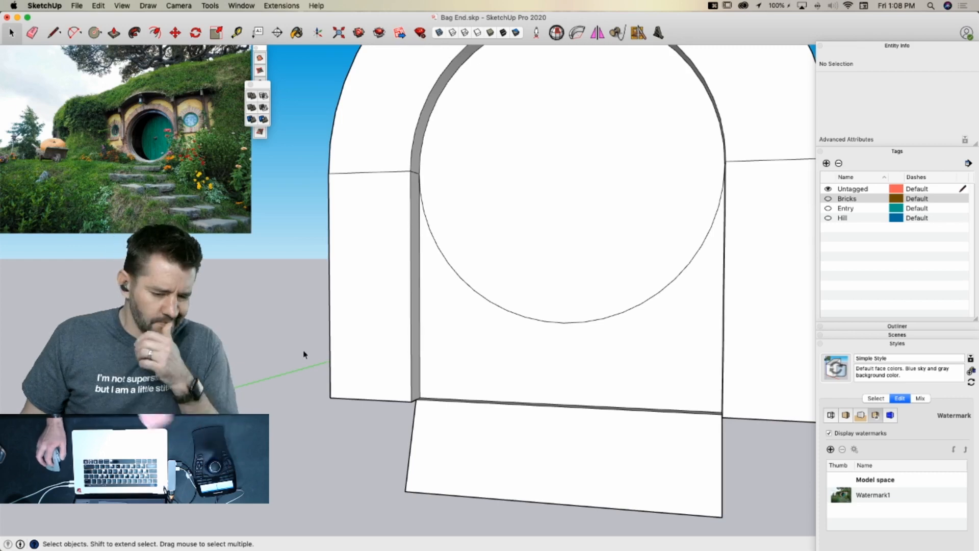
{"action": "middle_click_drag", "start_coordinate": [307, 351], "coordinate": [639, 392]}
{"action": "key", "text": "Escape"}
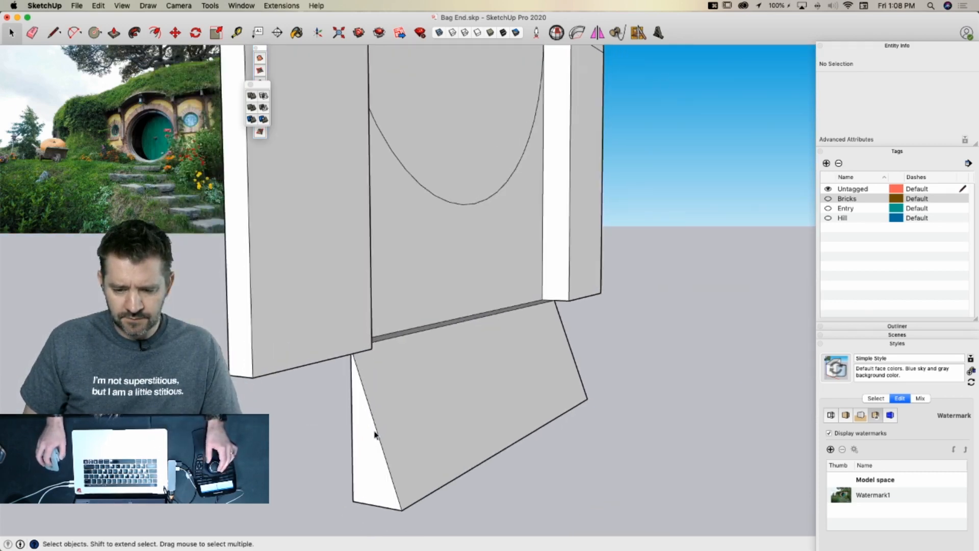
{"action": "left_click", "coordinate": [828, 200]}
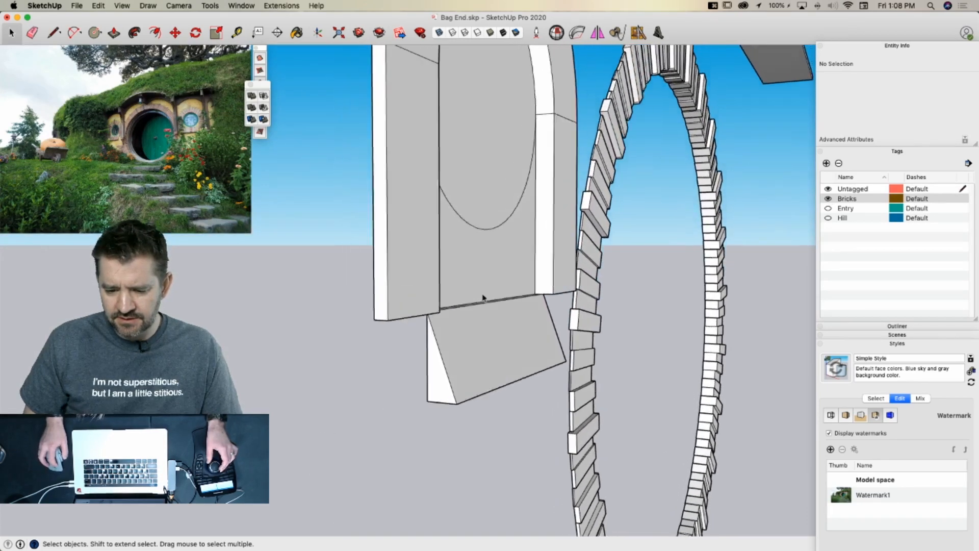
Divide the vertical front outer edge of the frame's side leg into 8 equal segments
{"action": "left_click", "coordinate": [413, 280]}
{"action": "right_click", "coordinate": [413, 280]}
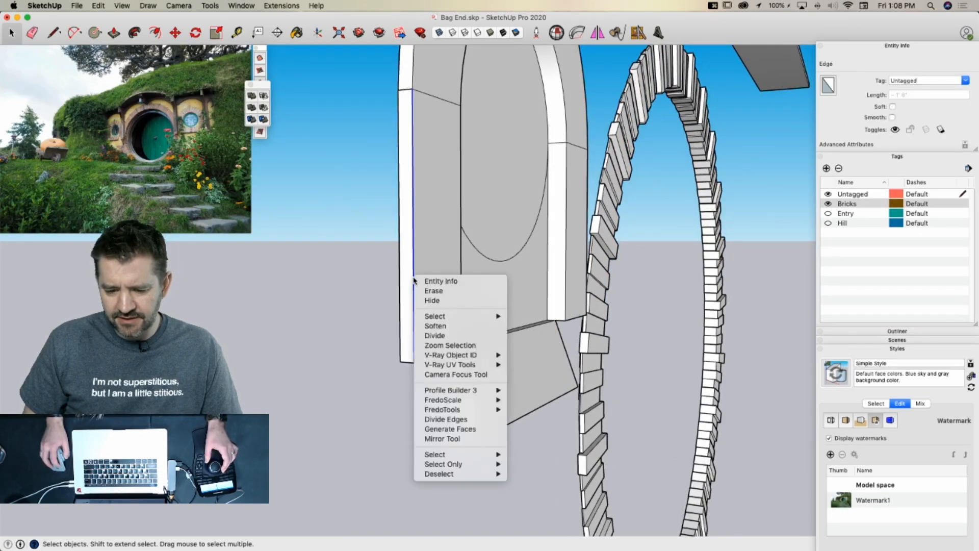
{"action": "left_click", "coordinate": [429, 336]}
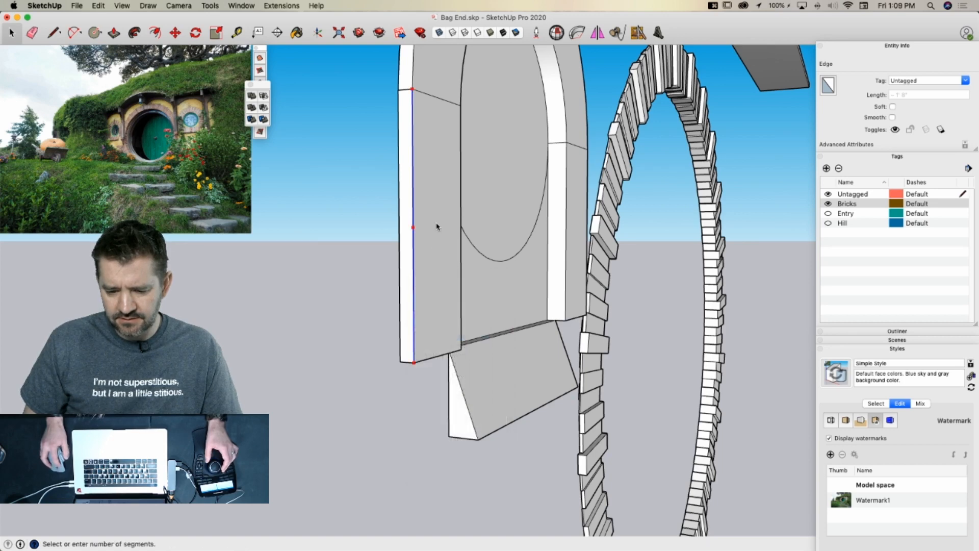
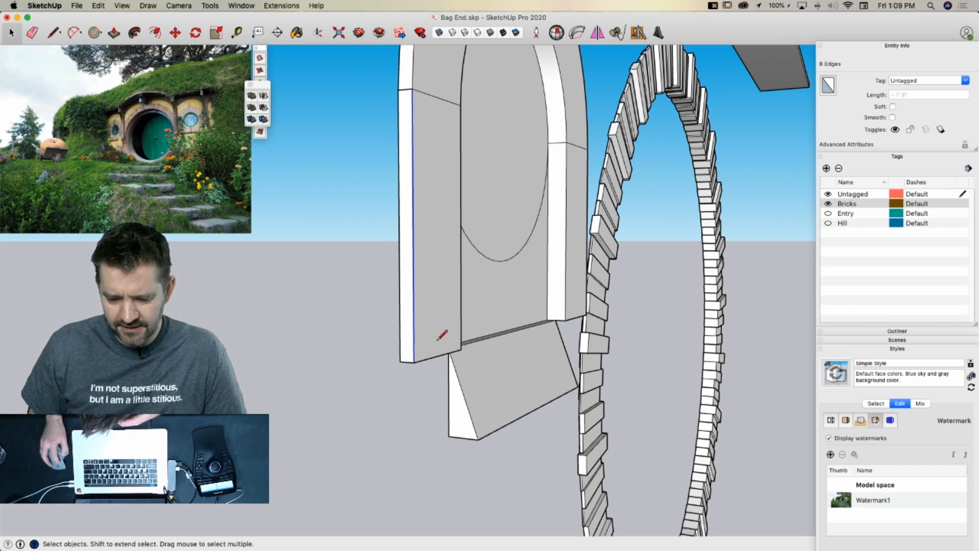
Draw lines around the side leg's outer, front and inner faces at the lowest division point
{"action": "key", "text": "l"}
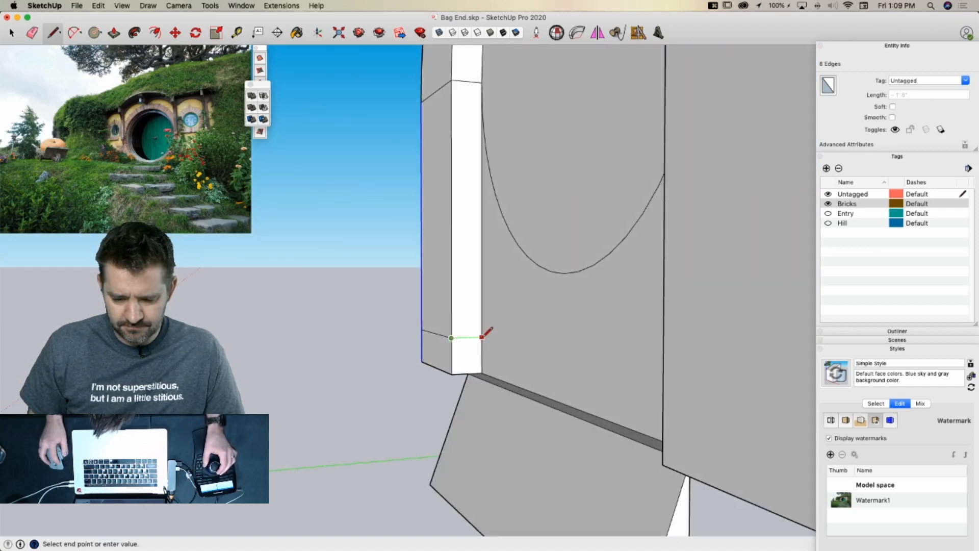
{"action": "left_click", "coordinate": [457, 328]}
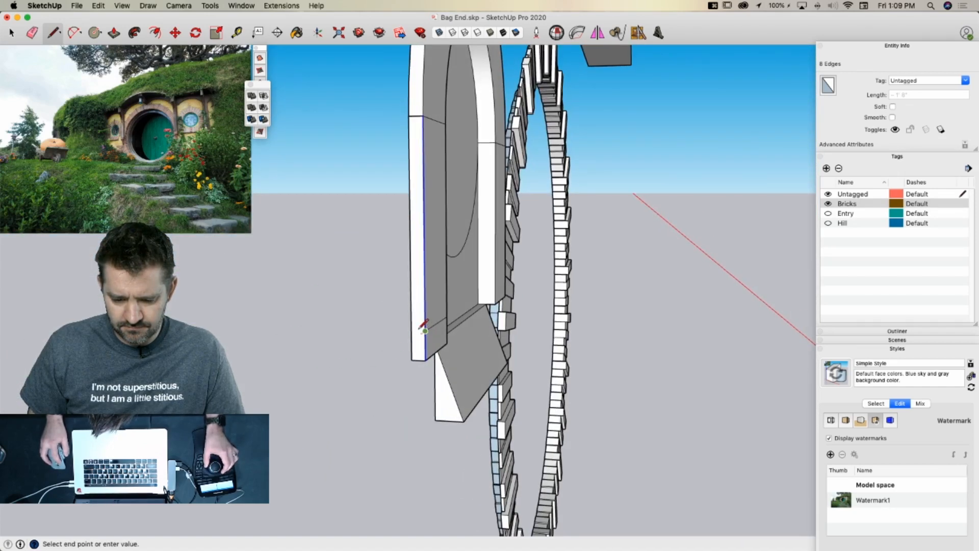
Copy the three lowest division lines one segment up the side leg and repeat the copy 6 times to outline the brick courses
{"action": "key", "text": "space"}
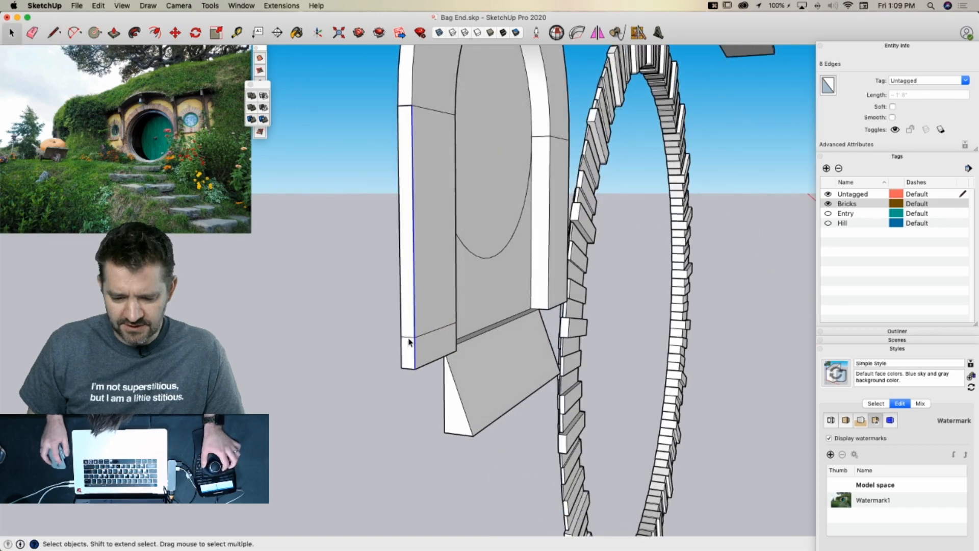
{"action": "left_click", "coordinate": [428, 334], "text": "shift"}
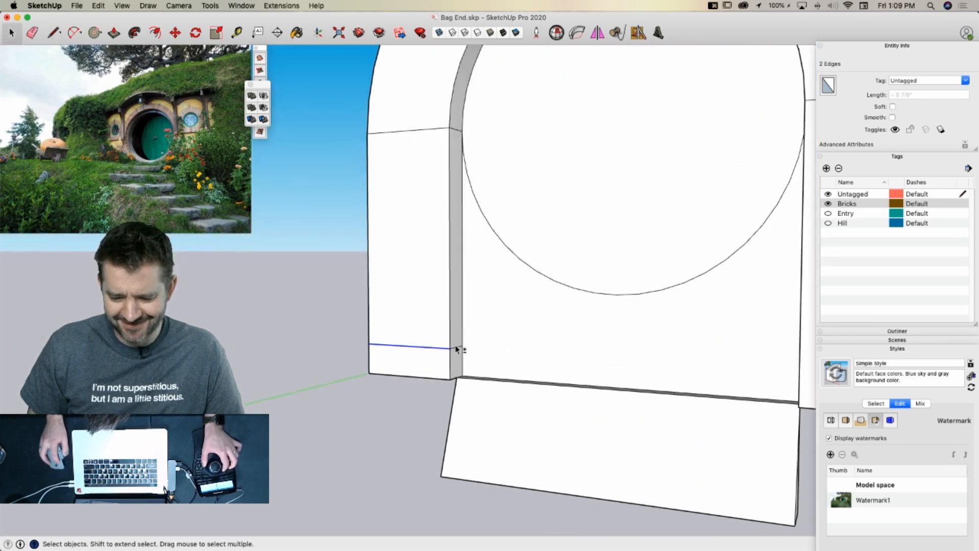
{"action": "key", "text": "m"}
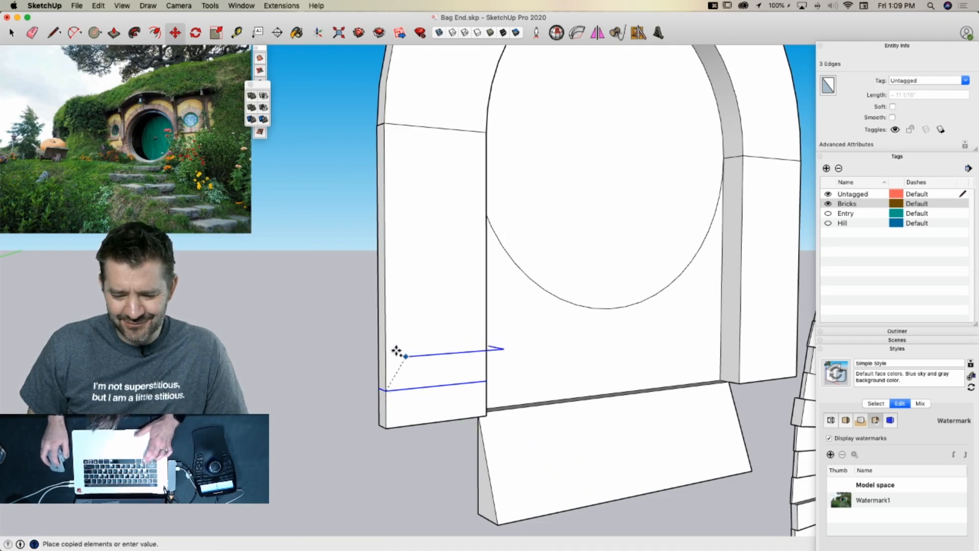
{"action": "key", "text": "Escape"}
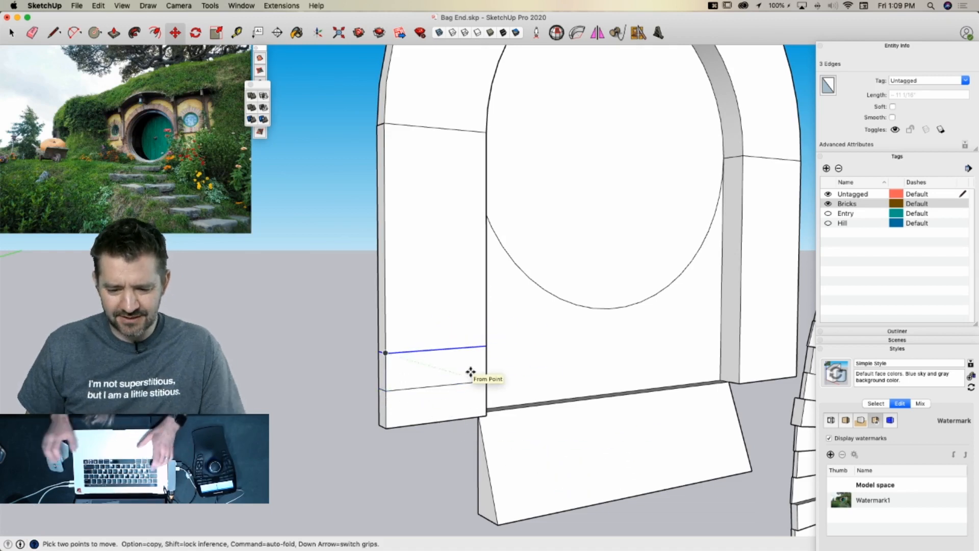
{"action": "type", "text": "6x"}
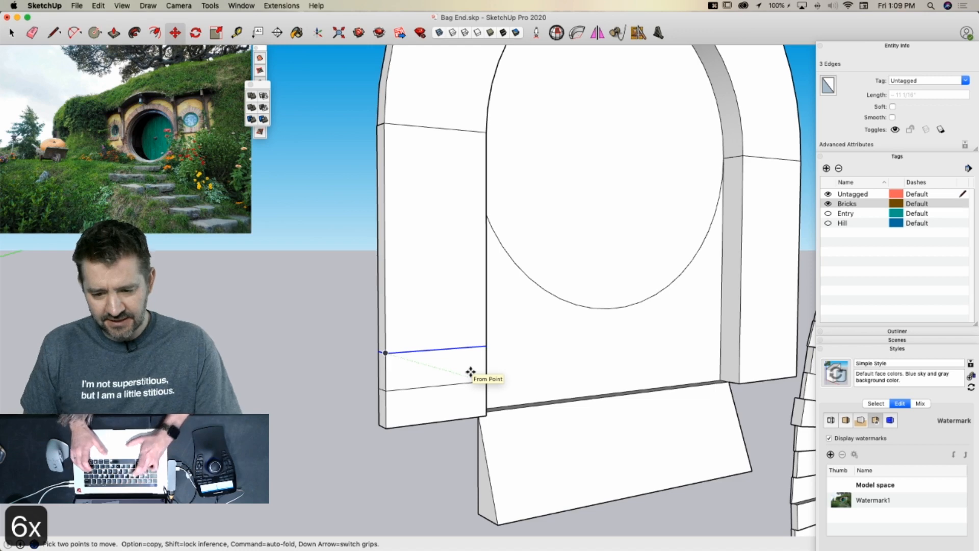
{"action": "key", "text": "Return"}
{"action": "key", "text": "space"}
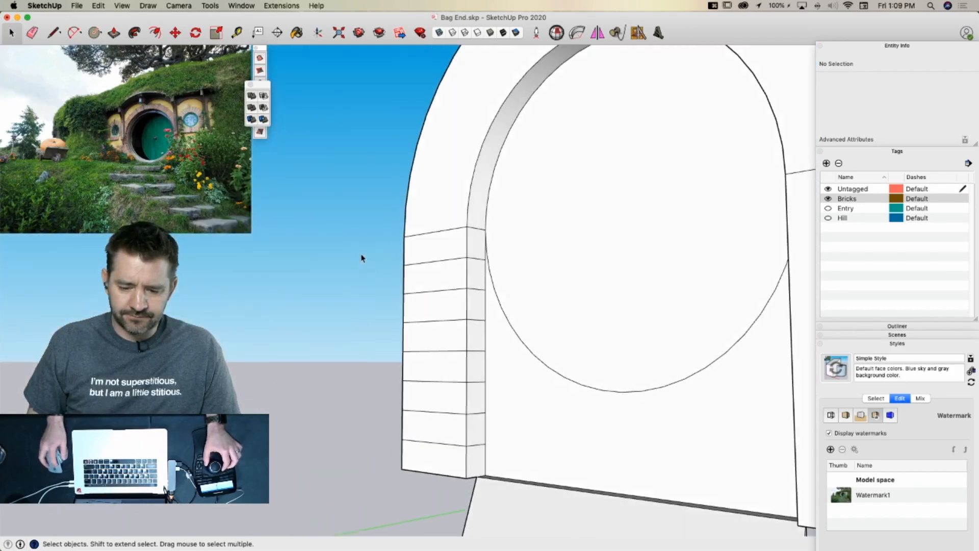
Select the six middle brick courses on the divided leg and place a copy of them in the open space beside the window
{"action": "left_click_drag", "start_coordinate": [361, 253], "coordinate": [500, 463]}
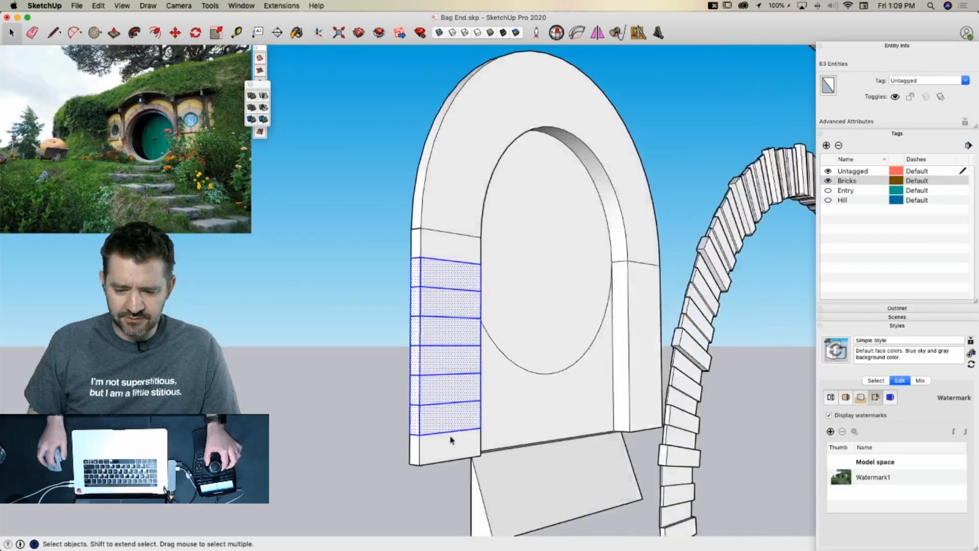
{"action": "key", "text": "m"}
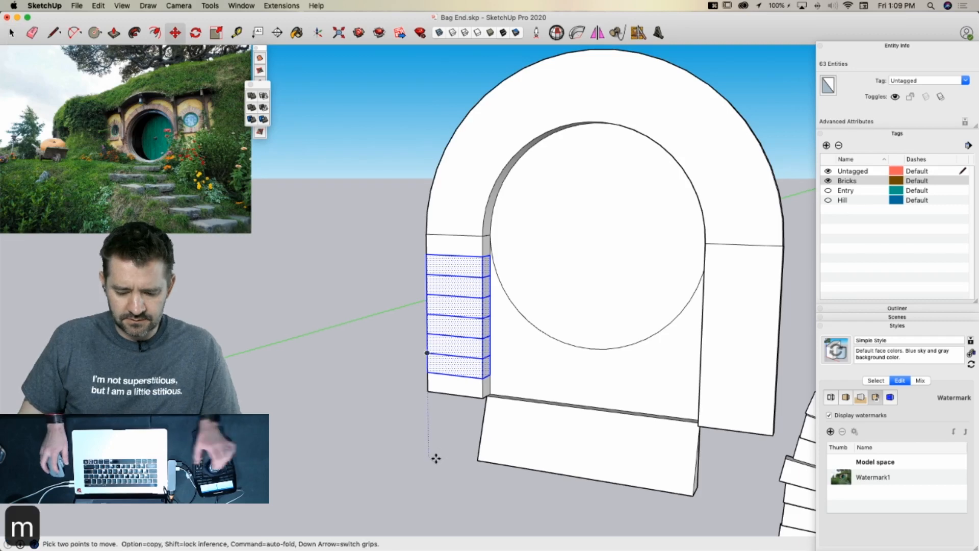
{"action": "left_click", "coordinate": [435, 458]}
{"action": "left_click", "coordinate": [291, 457]}
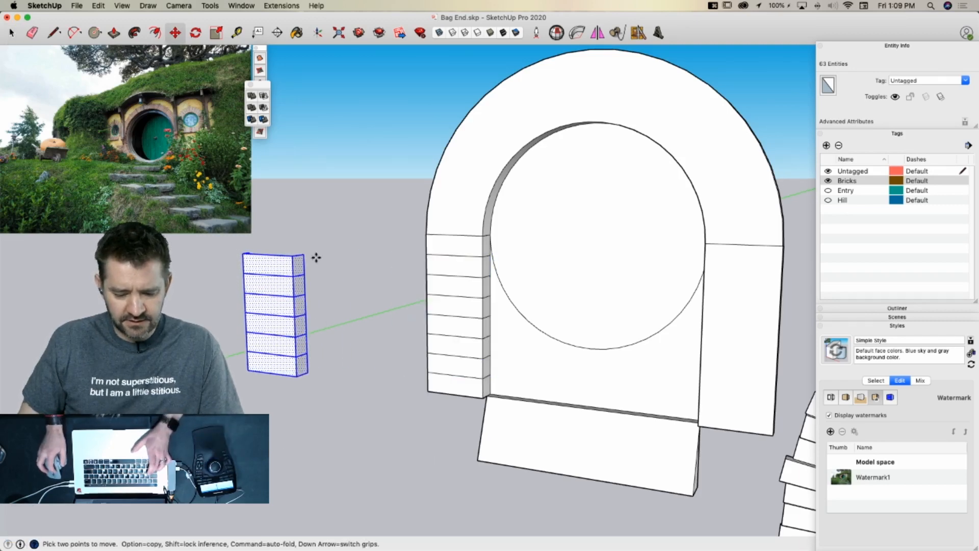
Mirror the copied brick courses across the window's width and move them onto the undivided opposite leg, aligned with its outer front edge
{"action": "left_click", "coordinate": [596, 34]}
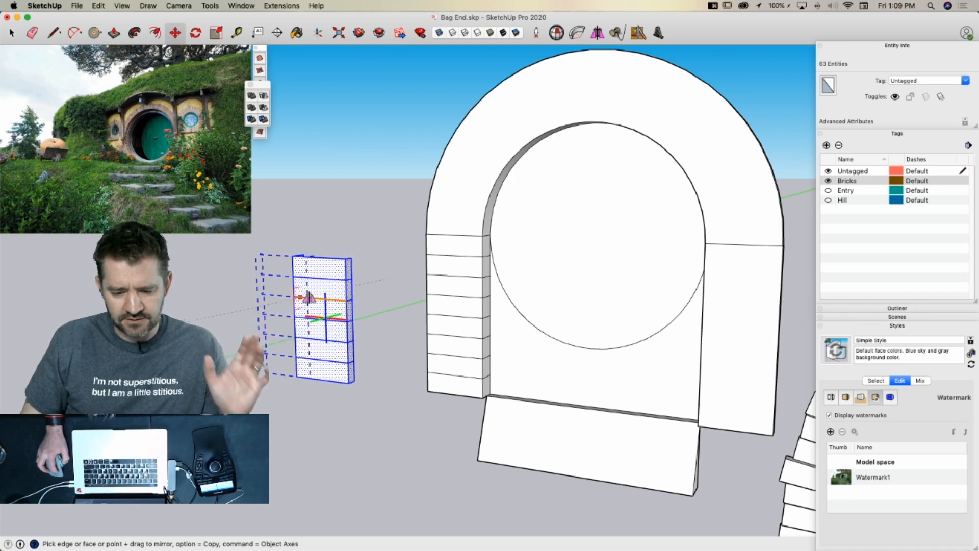
{"action": "left_click", "coordinate": [297, 301]}
{"action": "key", "text": "m"}
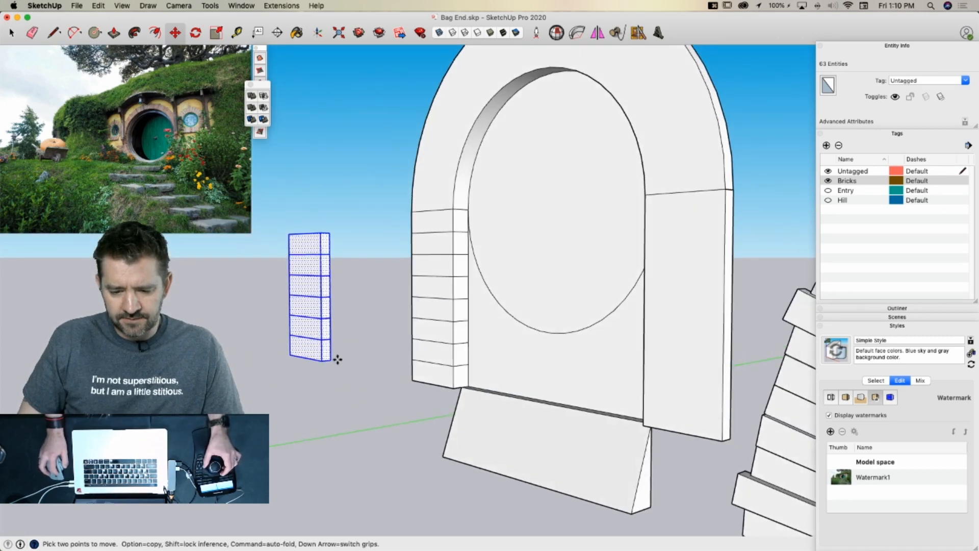
{"action": "left_click", "coordinate": [328, 360]}
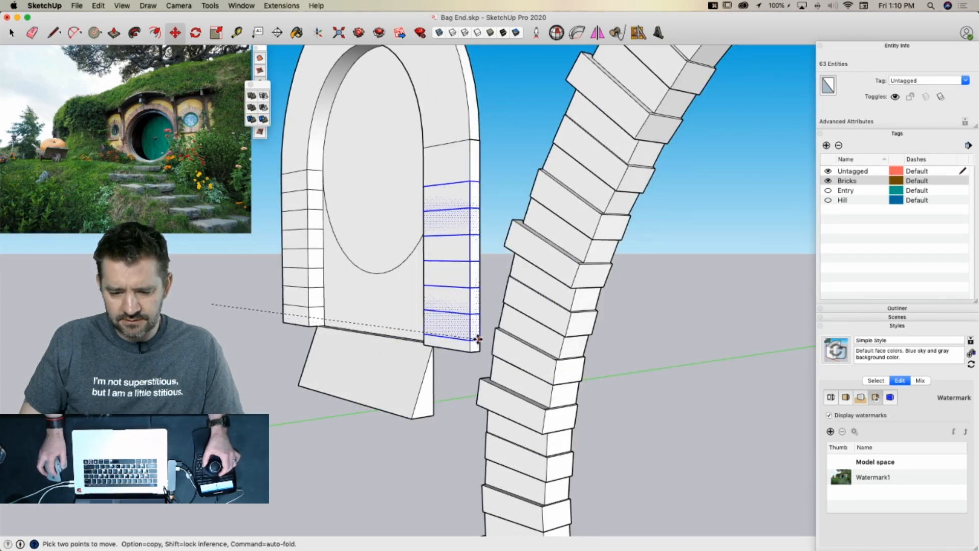
{"action": "left_click", "coordinate": [471, 342]}
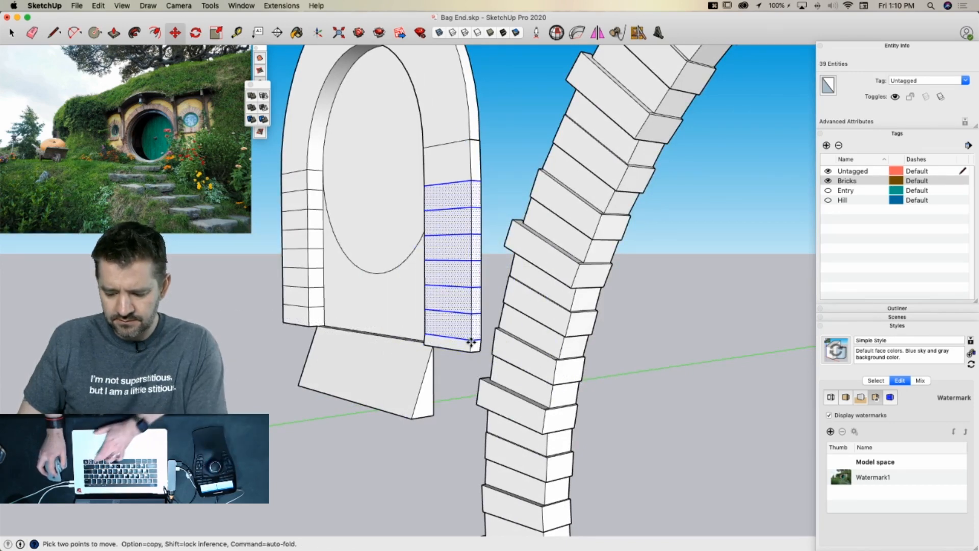
Move the selected brick division lines up along the right leg of the arched surround and clear the selection
{"action": "left_click", "coordinate": [471, 342]}
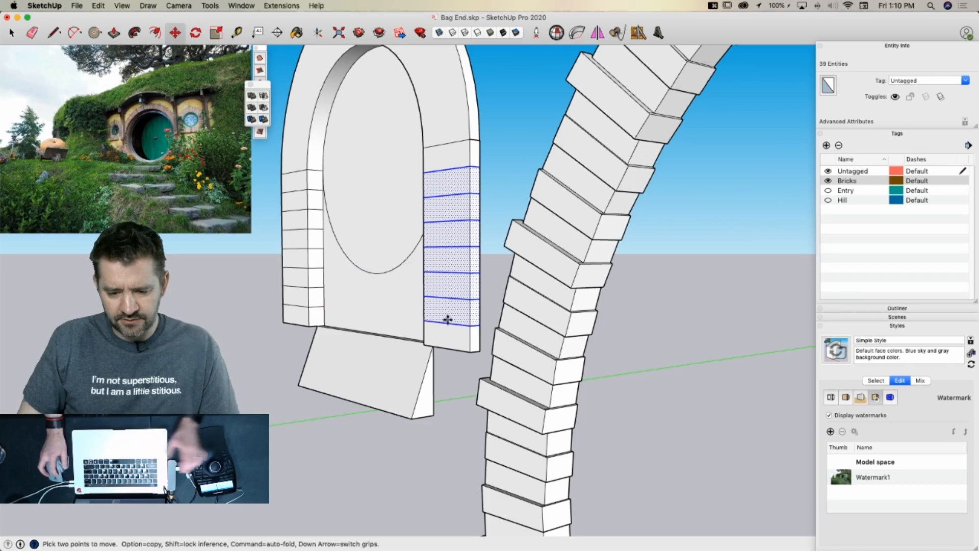
{"action": "key", "text": "space"}
{"action": "left_click", "coordinate": [254, 405]}
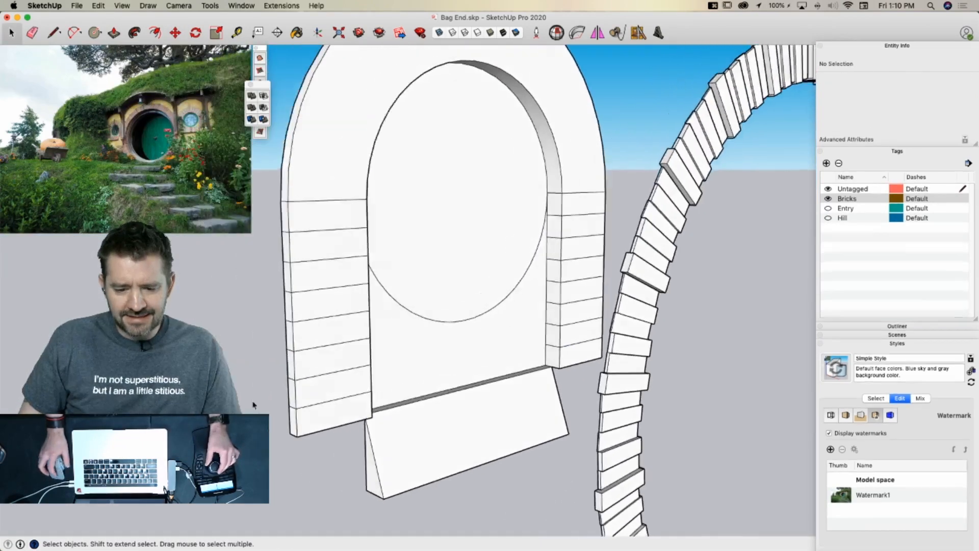
Save the model and pull the outer side faces of the left leg's bricks out by varying amounts
{"action": "key", "text": "p"}
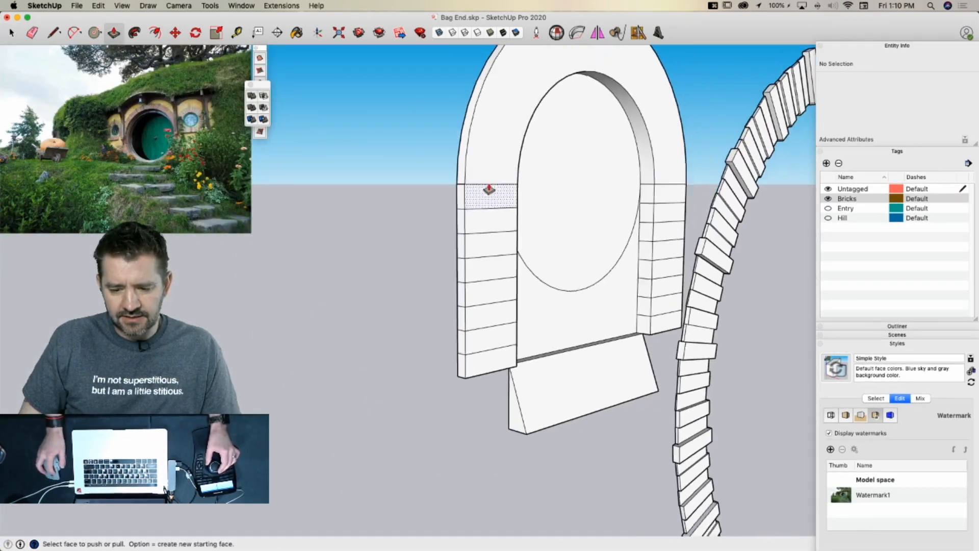
{"action": "key", "text": "super+s"}
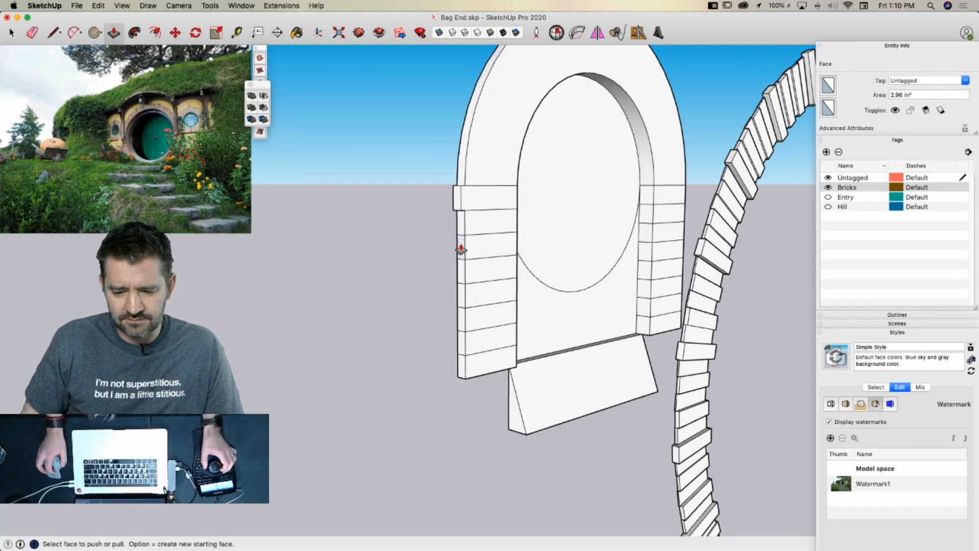
{"action": "scroll", "coordinate": [461, 249], "scroll_direction": "up", "scroll_amount": 5}
{"action": "left_click", "coordinate": [430, 234]}
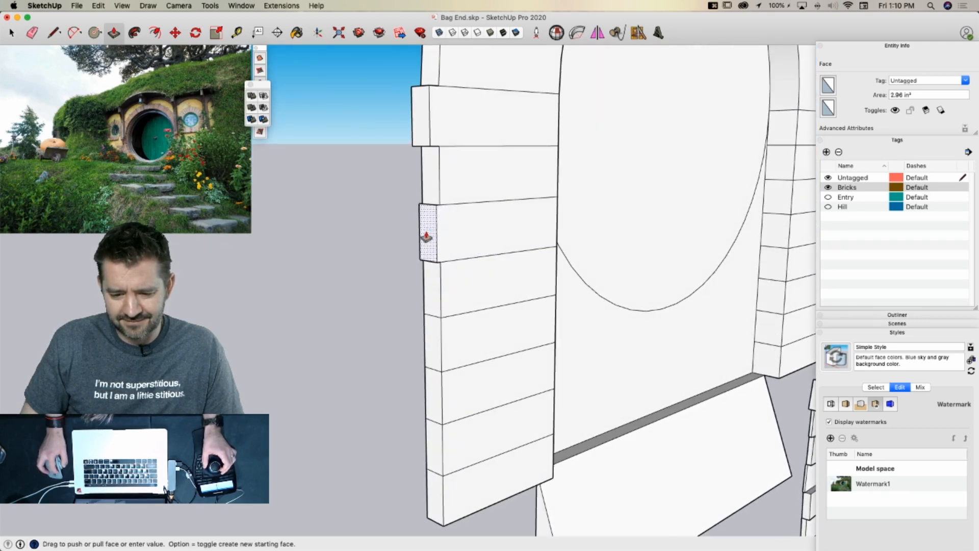
{"action": "left_click", "coordinate": [427, 237]}
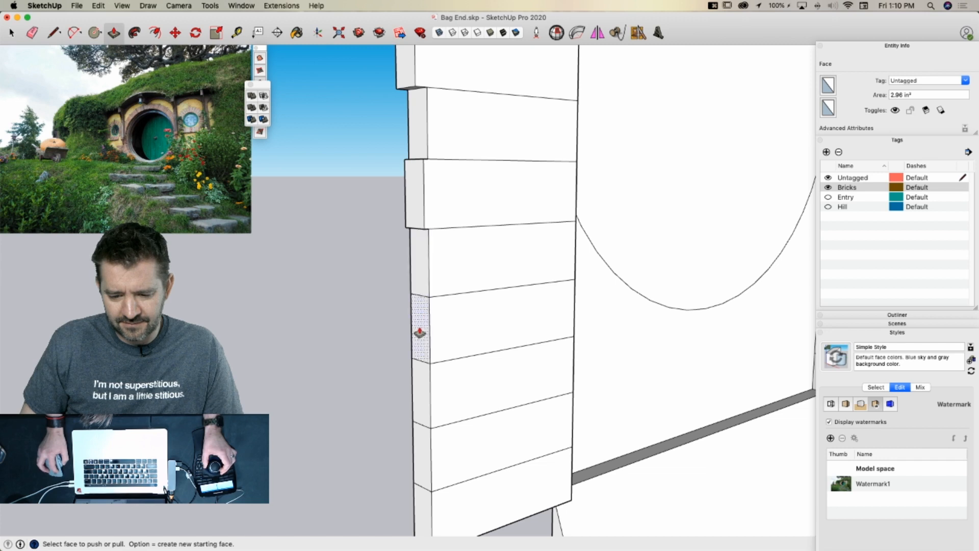
{"action": "left_click", "coordinate": [410, 336]}
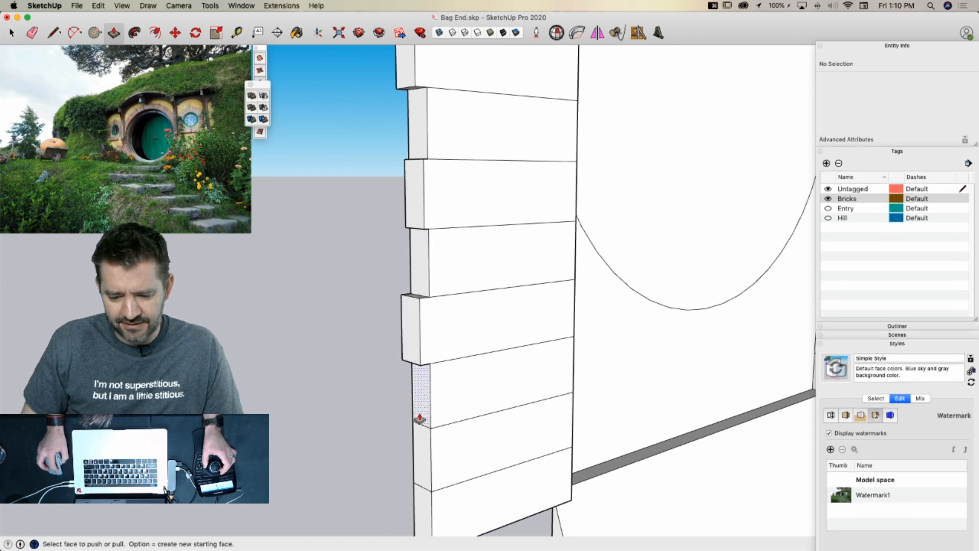
{"action": "left_click", "coordinate": [419, 454]}
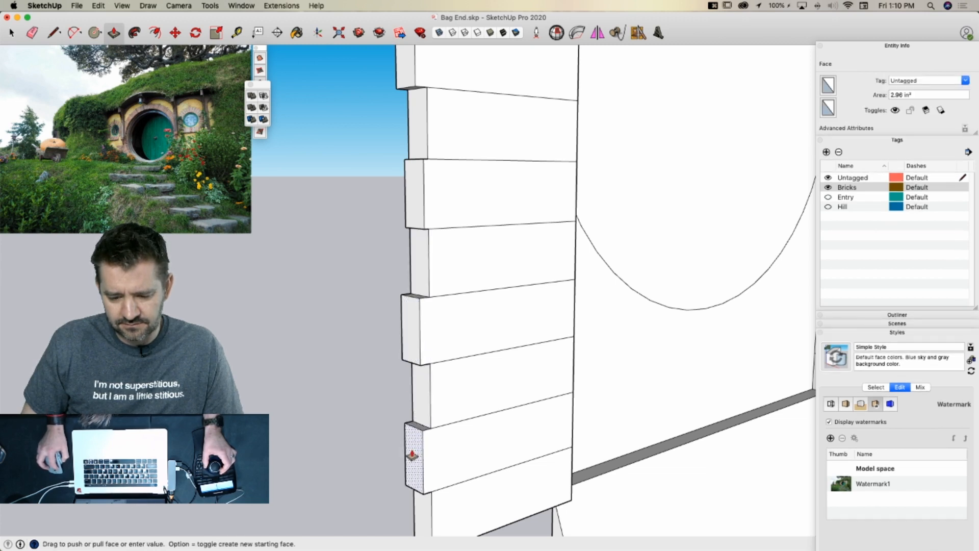
{"action": "left_click", "coordinate": [412, 455]}
{"action": "left_click", "coordinate": [404, 457]}
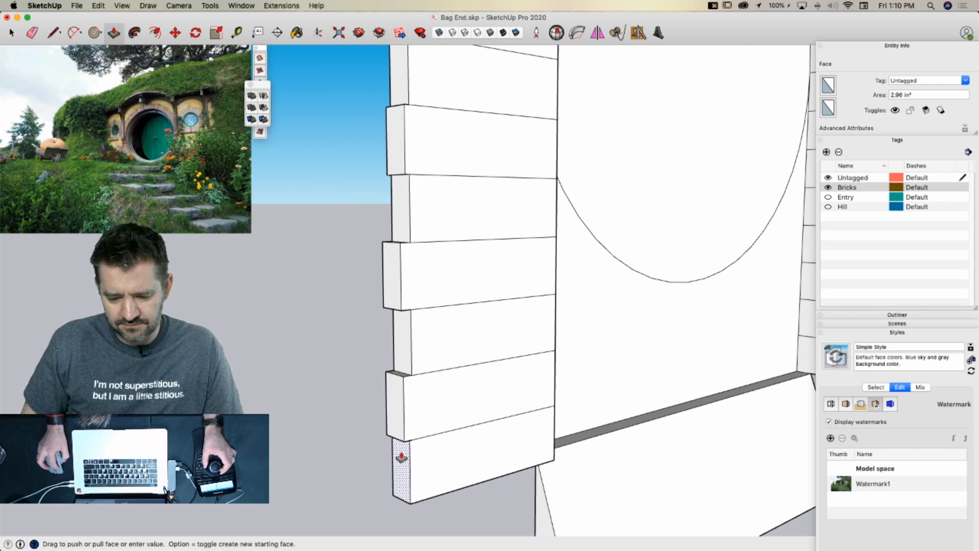
{"action": "left_click", "coordinate": [401, 456]}
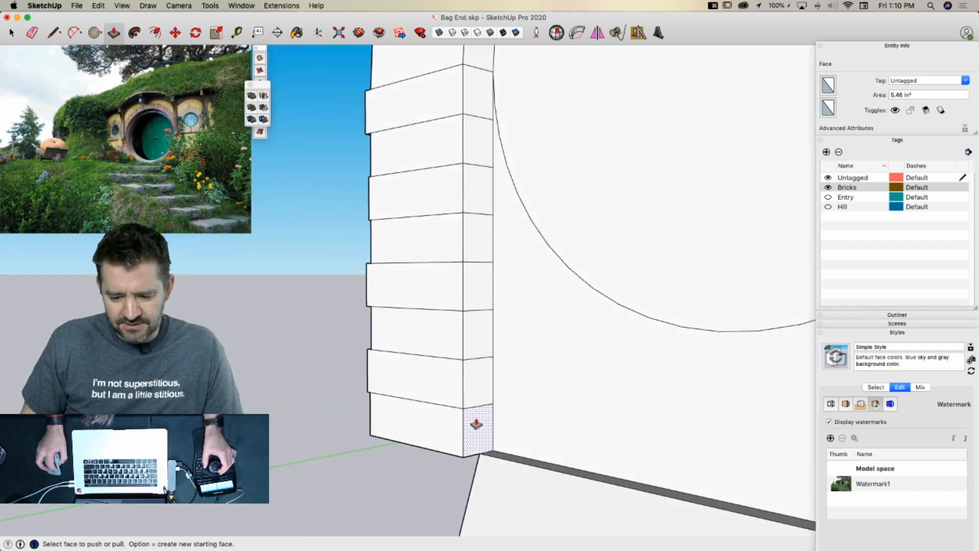
Pull the inner side faces of the left leg's bricks toward the opening by uneven amounts
{"action": "left_click", "coordinate": [472, 350]}
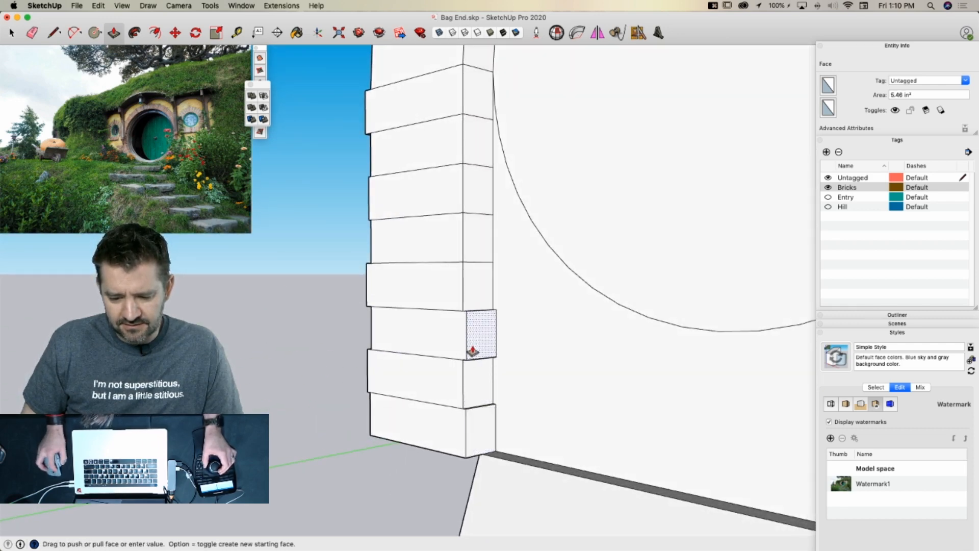
{"action": "left_click", "coordinate": [472, 351]}
{"action": "left_click", "coordinate": [470, 256]}
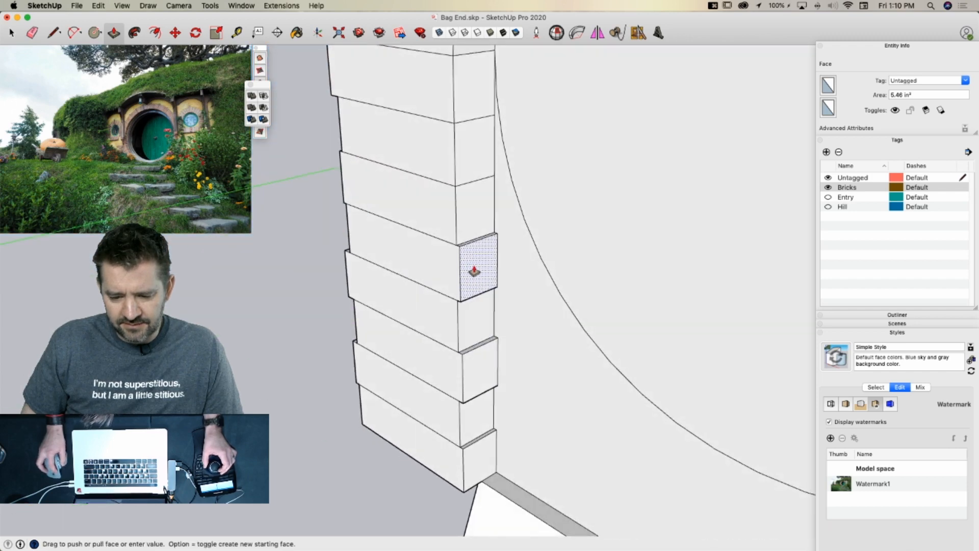
{"action": "left_click", "coordinate": [473, 267]}
{"action": "left_click", "coordinate": [466, 234]}
{"action": "left_click", "coordinate": [463, 235]}
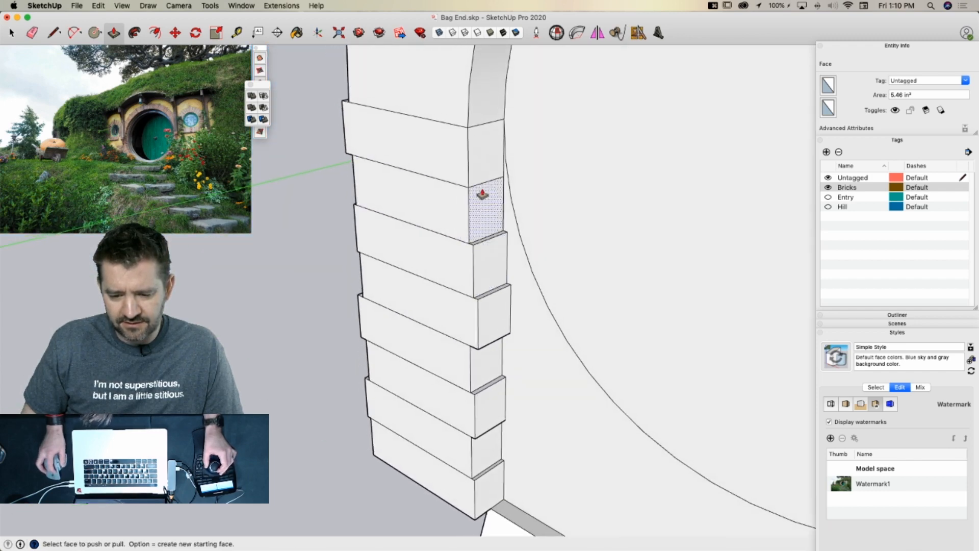
{"action": "left_click", "coordinate": [484, 206]}
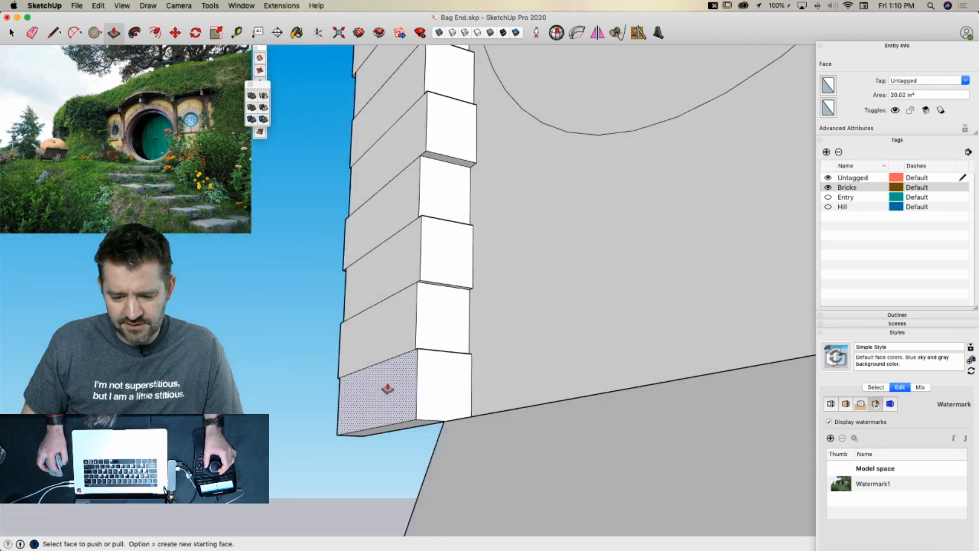
Push/Pull the front faces of the left leg's bricks to slightly different depths from the bottom brick upward
{"action": "left_click", "coordinate": [383, 389]}
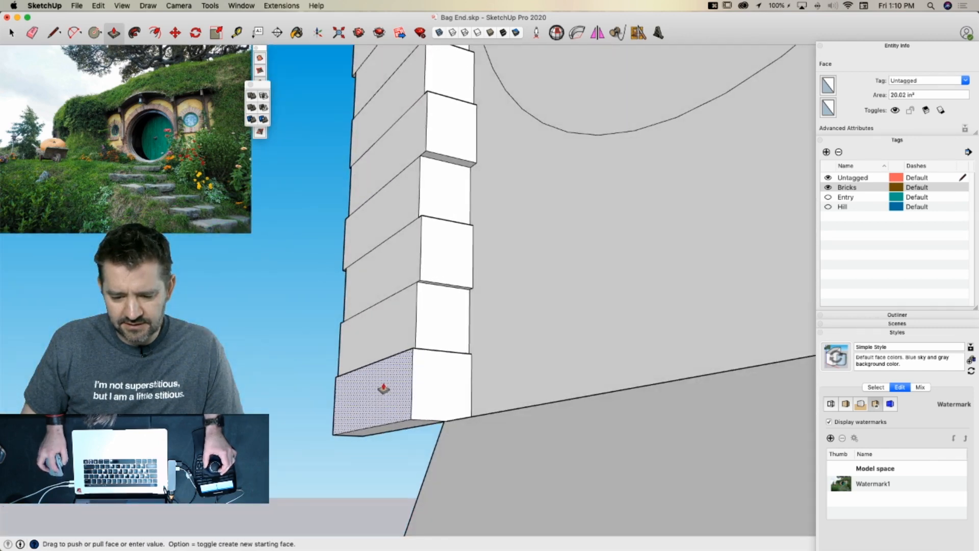
{"action": "left_click", "coordinate": [384, 389]}
{"action": "left_click", "coordinate": [407, 311]}
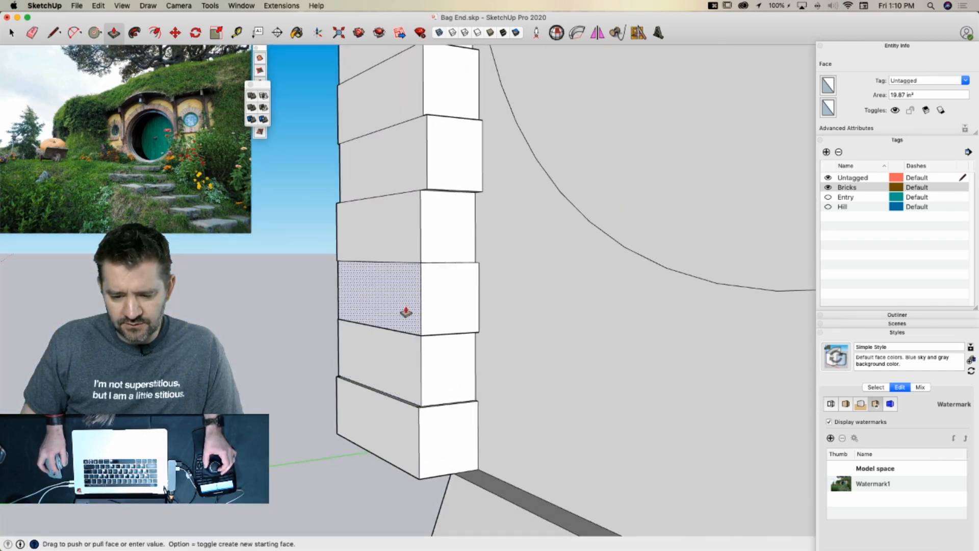
{"action": "left_click", "coordinate": [400, 313]}
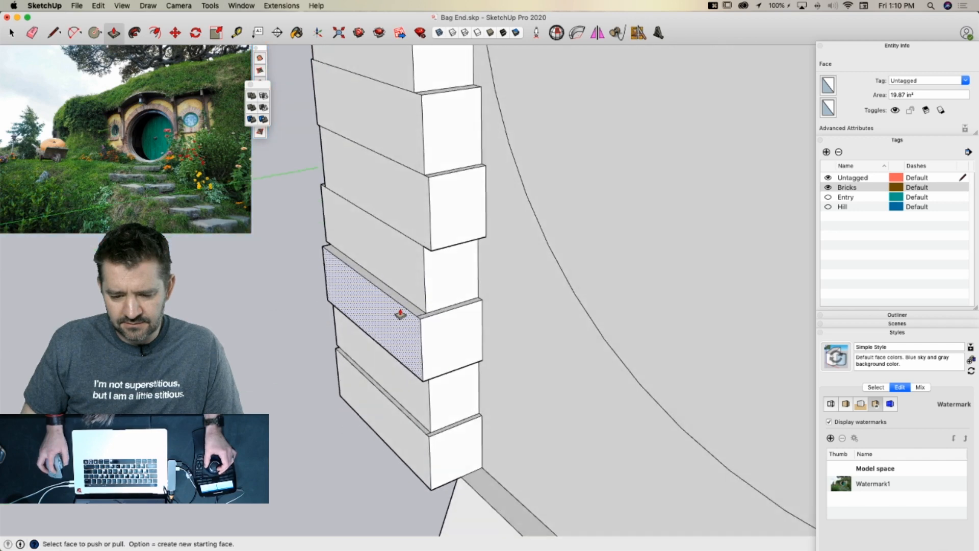
{"action": "left_click", "coordinate": [423, 236]}
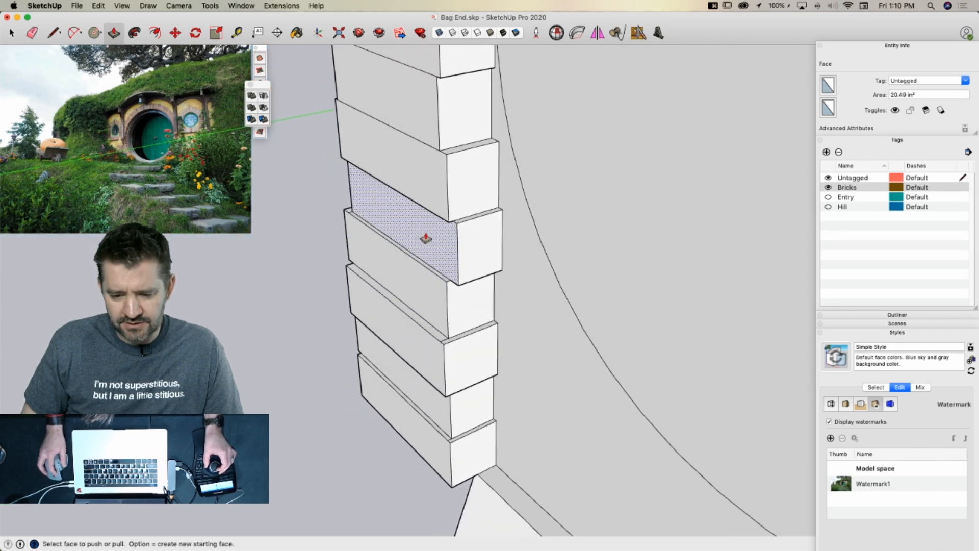
{"action": "left_click", "coordinate": [426, 236]}
{"action": "left_click", "coordinate": [422, 193]}
{"action": "left_click", "coordinate": [422, 194]}
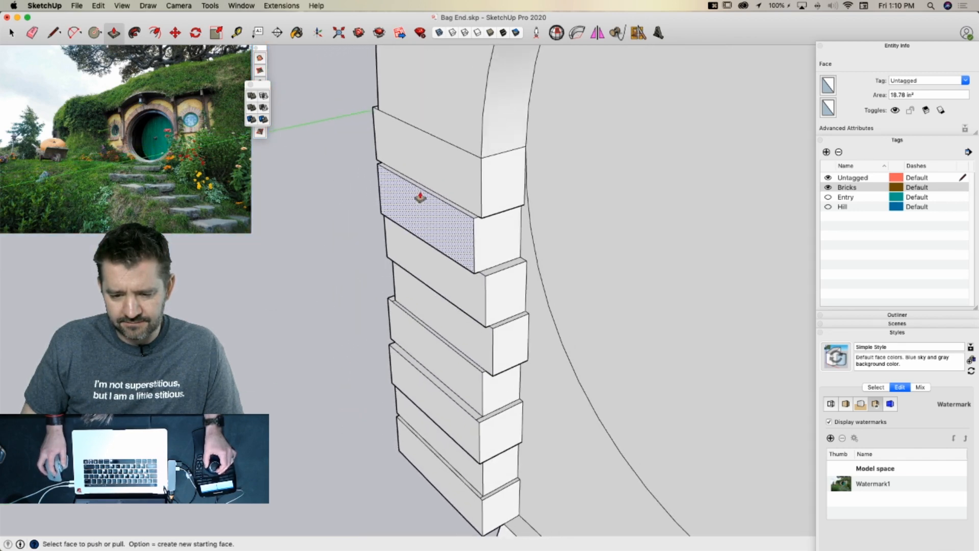
{"action": "key", "text": "space"}
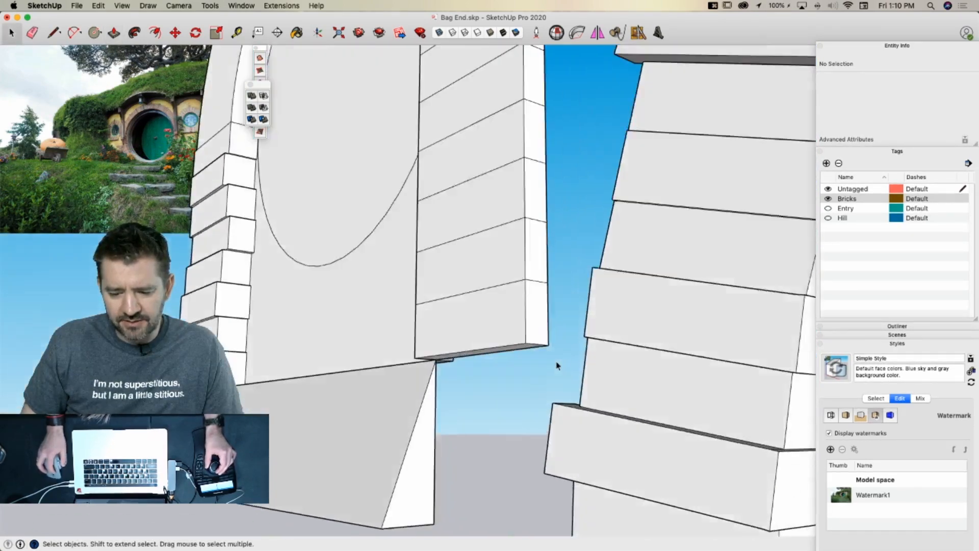
Pull the outer side faces of the right leg's bricks out by varying amounts, starting from the bottom brick
{"action": "key", "text": "p"}
{"action": "left_click", "coordinate": [535, 368]}
{"action": "left_click", "coordinate": [535, 368]}
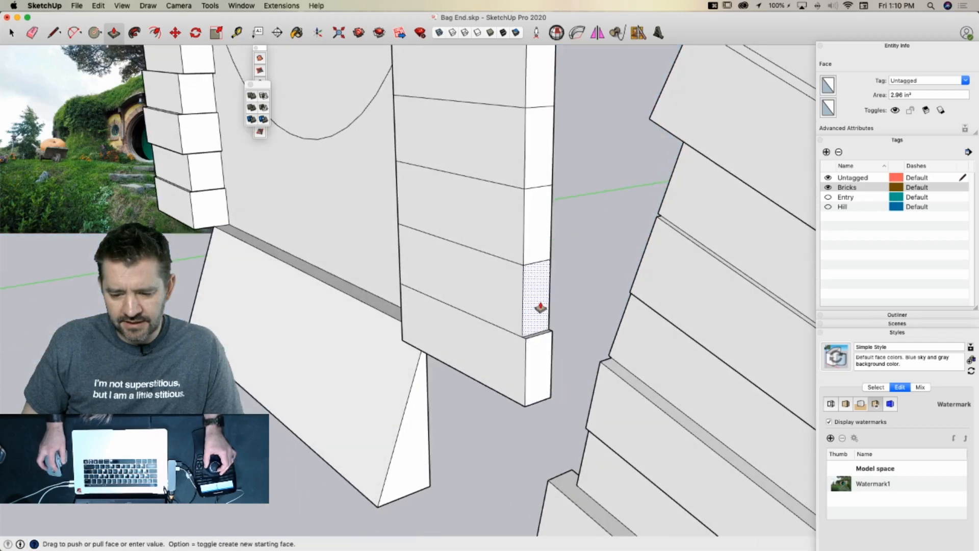
{"action": "left_click", "coordinate": [550, 149]}
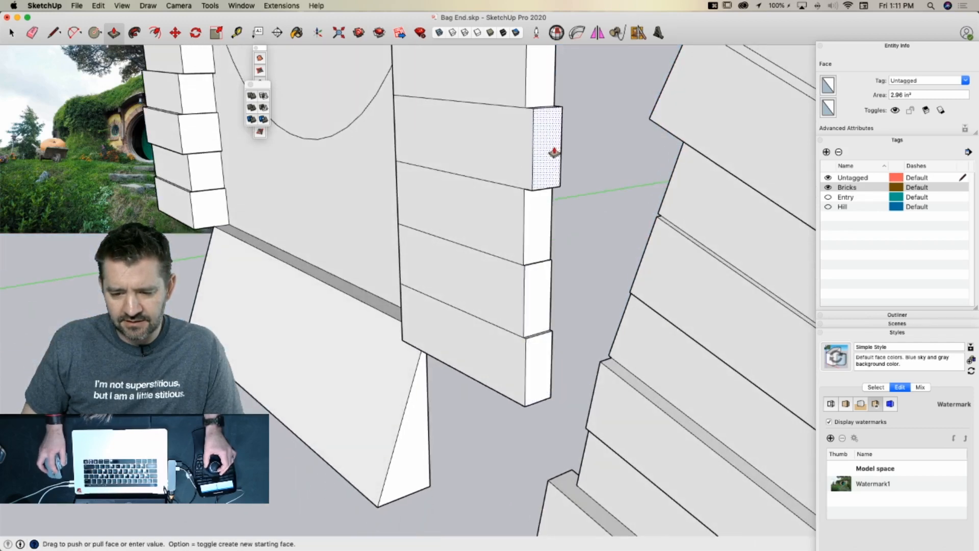
{"action": "left_click", "coordinate": [554, 152]}
{"action": "left_click", "coordinate": [619, 231]}
{"action": "left_click", "coordinate": [620, 230]}
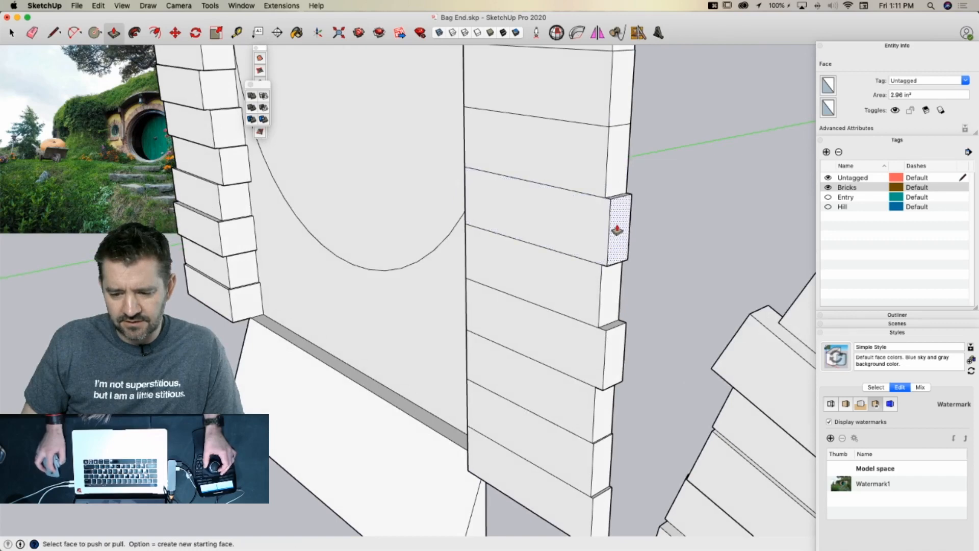
{"action": "left_click", "coordinate": [608, 182]}
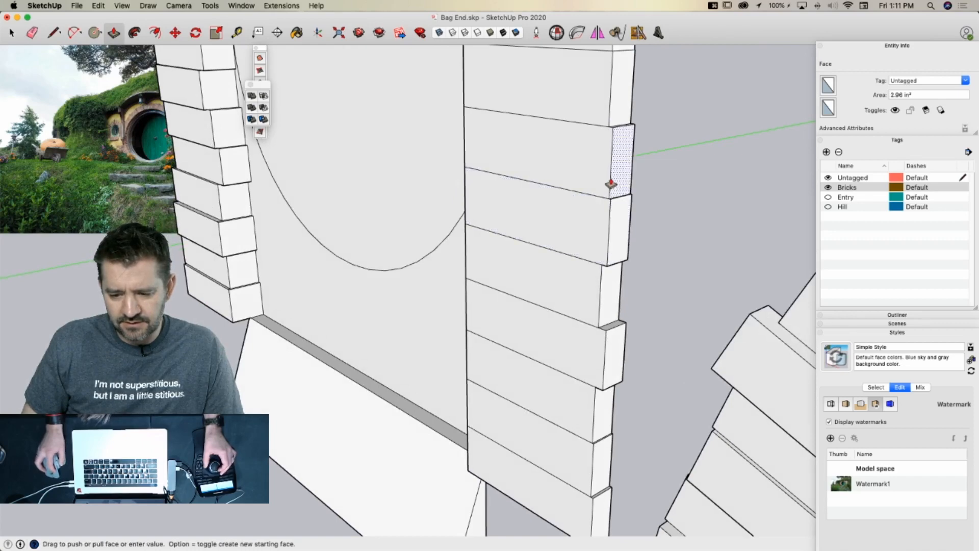
{"action": "left_click", "coordinate": [610, 184]}
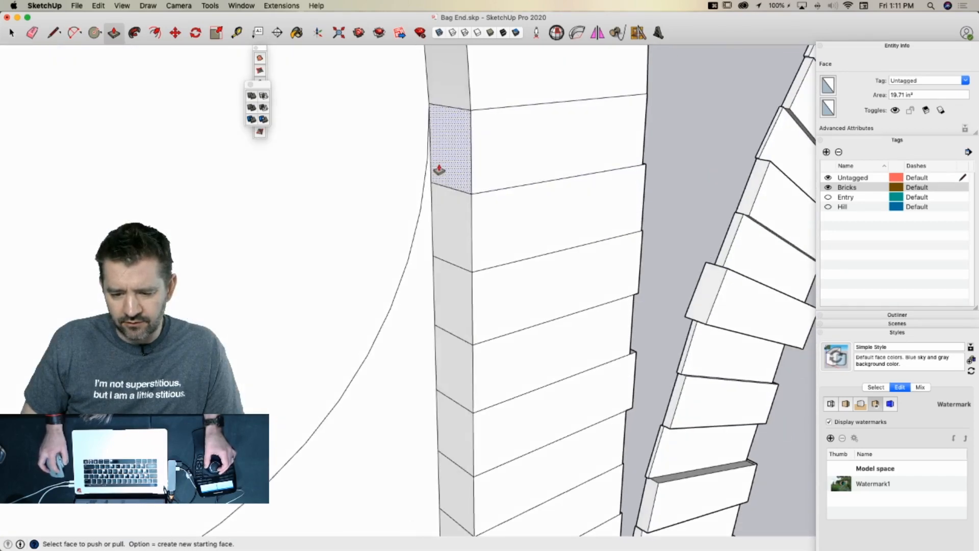
Pull the inner side faces of the right leg's bricks toward the opening by uneven amounts
{"action": "left_click", "coordinate": [459, 323]}
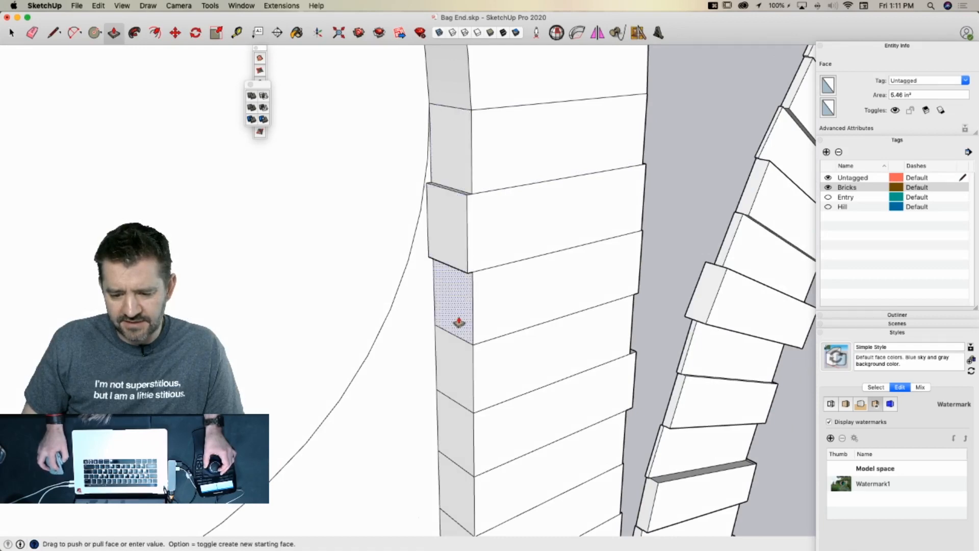
{"action": "left_click", "coordinate": [424, 286]}
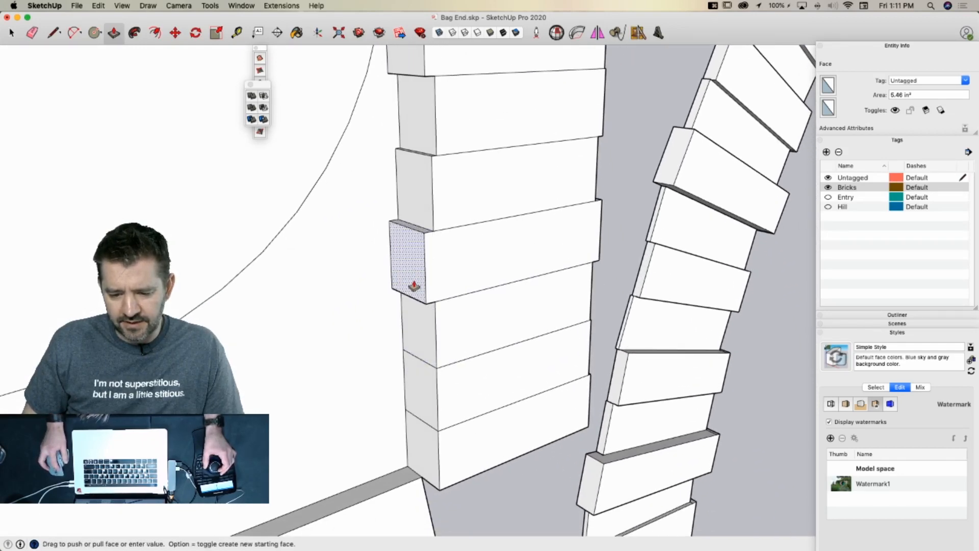
{"action": "left_click", "coordinate": [411, 284]}
{"action": "left_click", "coordinate": [423, 337]}
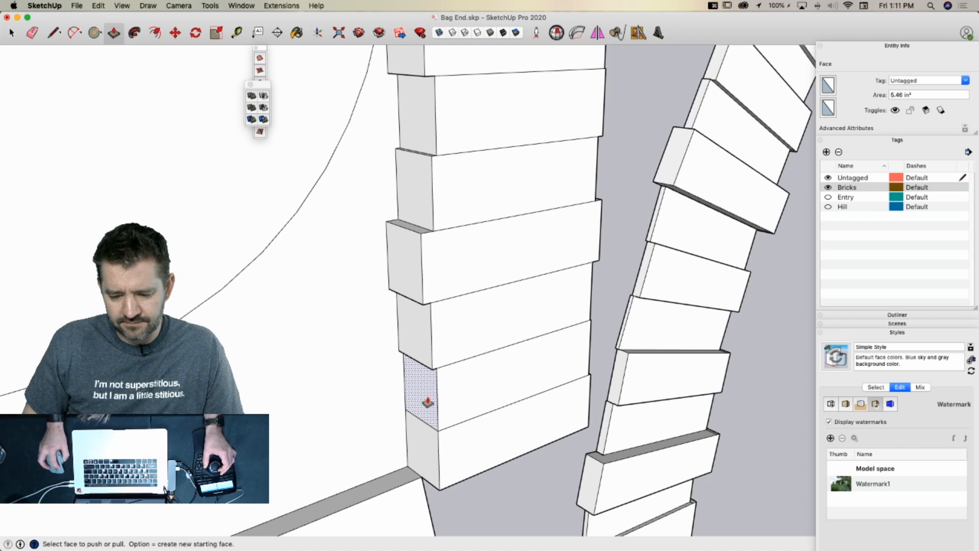
Push/Pull the front faces of several right-leg bricks to slightly different depths
{"action": "left_click", "coordinate": [461, 405]}
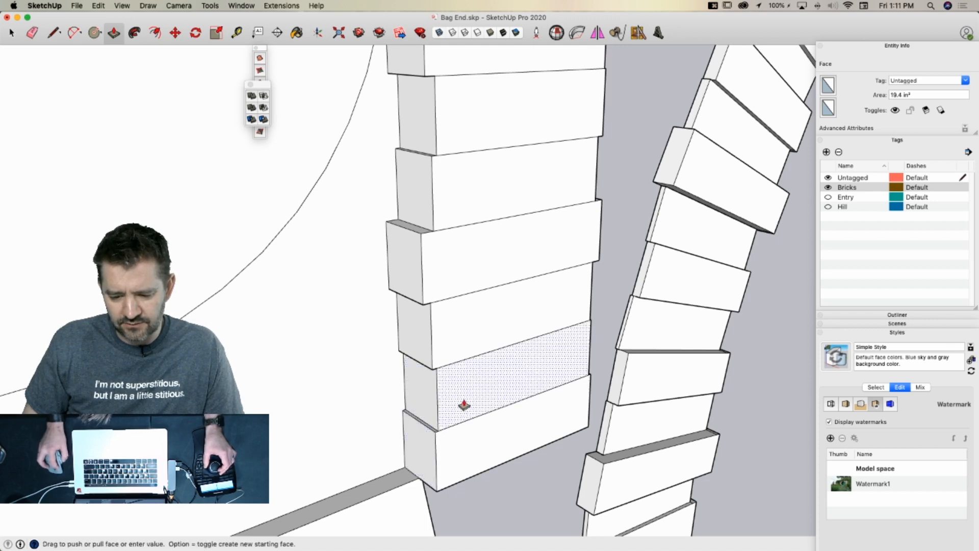
{"action": "left_click", "coordinate": [459, 404]}
{"action": "left_click", "coordinate": [465, 291]}
{"action": "left_click", "coordinate": [462, 292]}
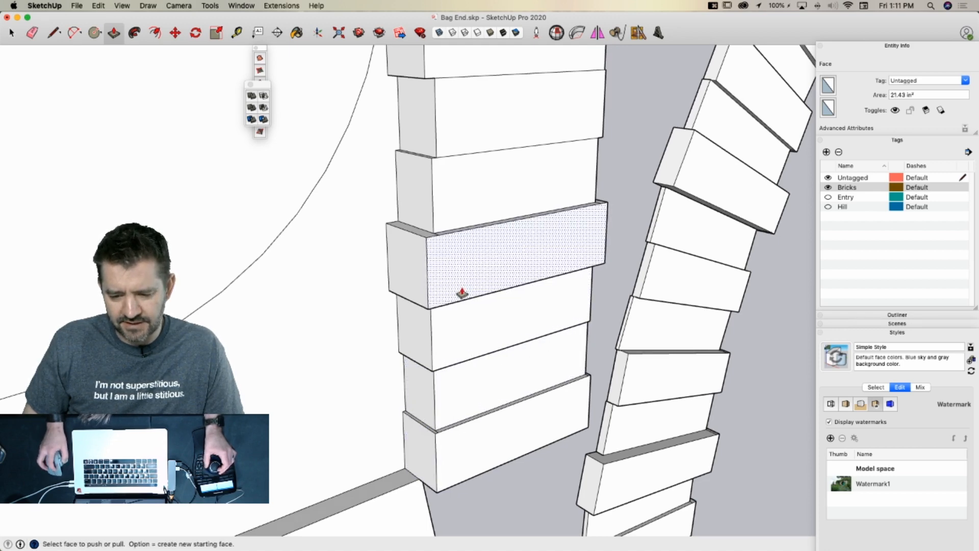
{"action": "left_click", "coordinate": [490, 284]}
{"action": "left_click", "coordinate": [491, 285]}
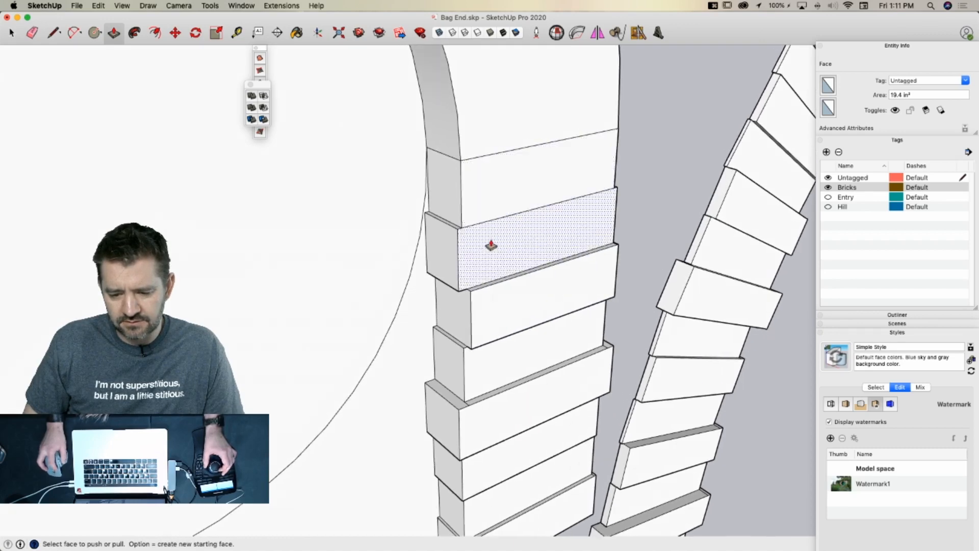
{"action": "left_click", "coordinate": [493, 246]}
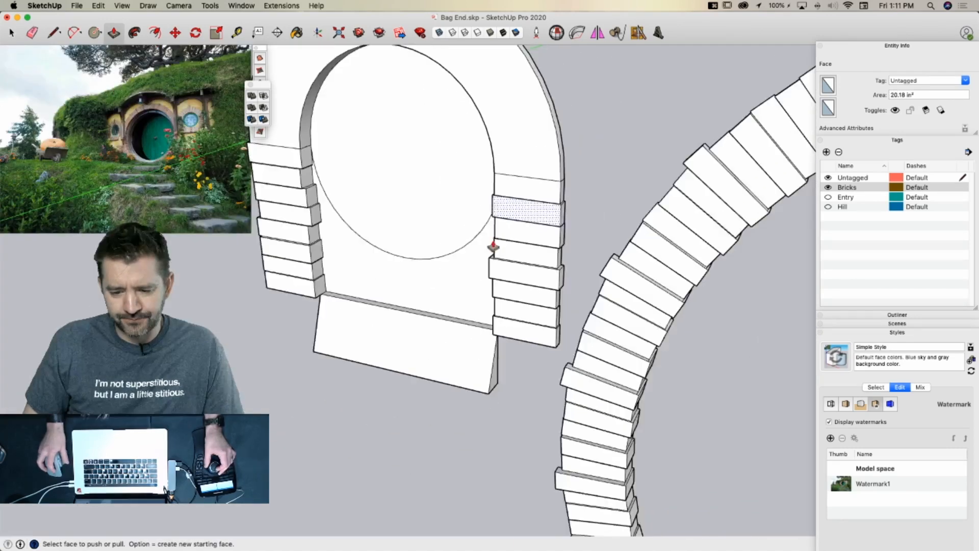
{"action": "key", "text": "space"}
{"action": "left_click", "coordinate": [332, 347]}
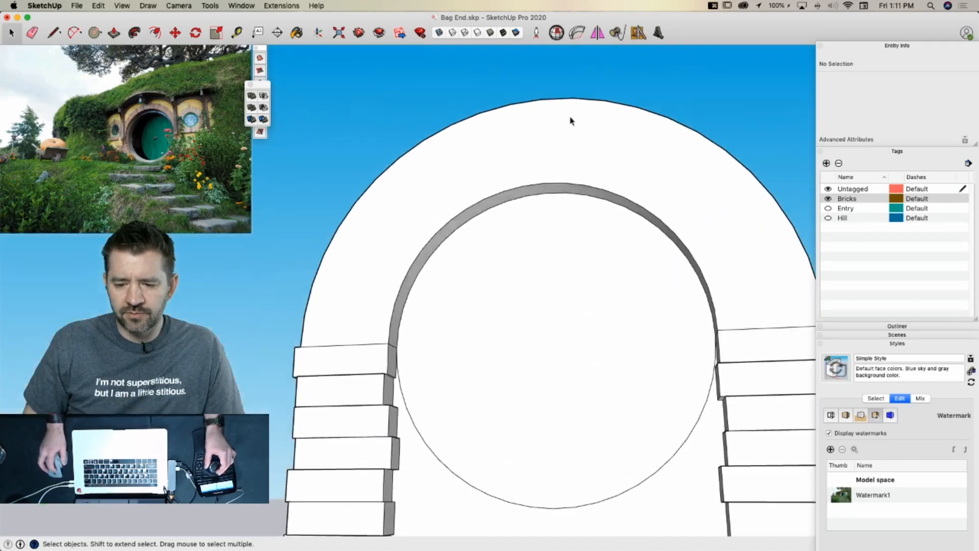
Draw two radial lines across the front face at the arch's crown to outline a wedge-shaped brick
{"action": "key", "text": "l"}
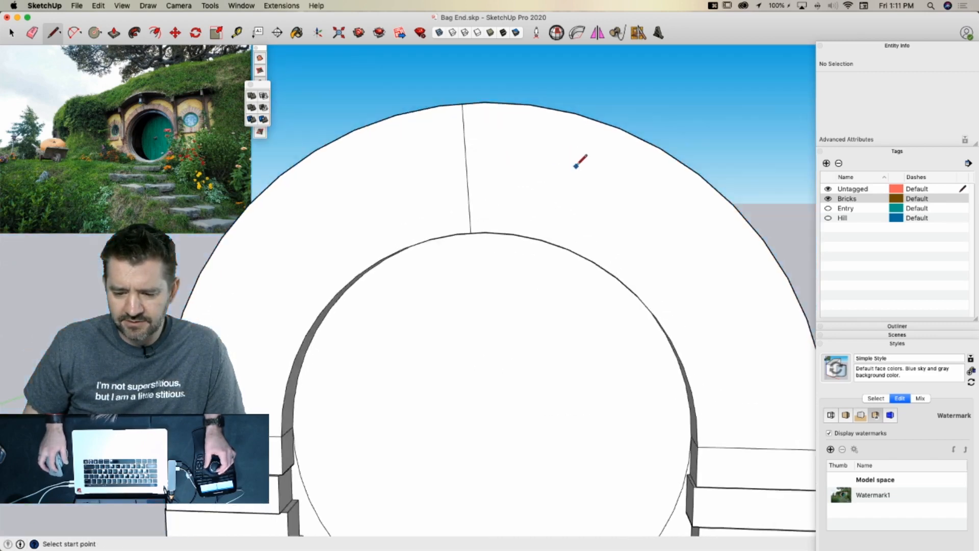
{"action": "key", "text": "space"}
{"action": "key", "text": "l"}
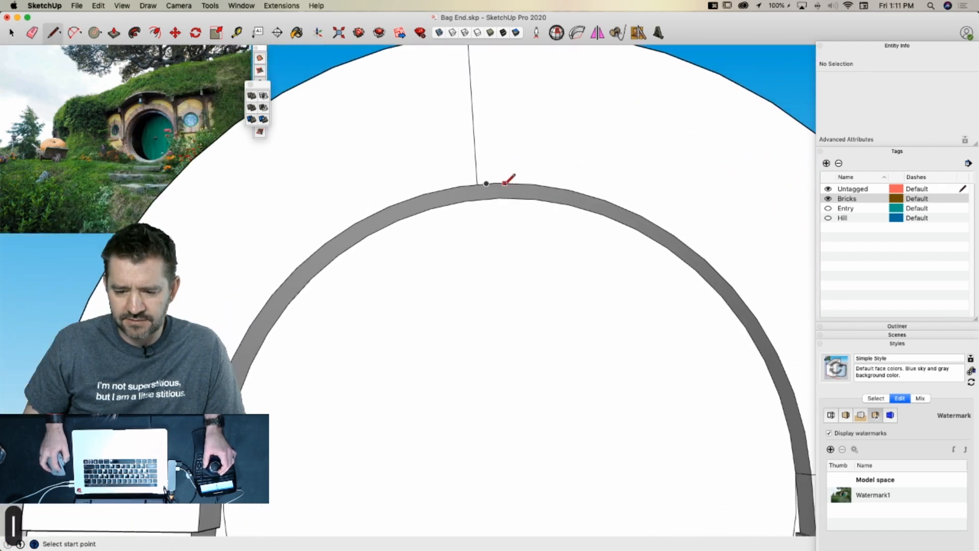
{"action": "left_click", "coordinate": [514, 183]}
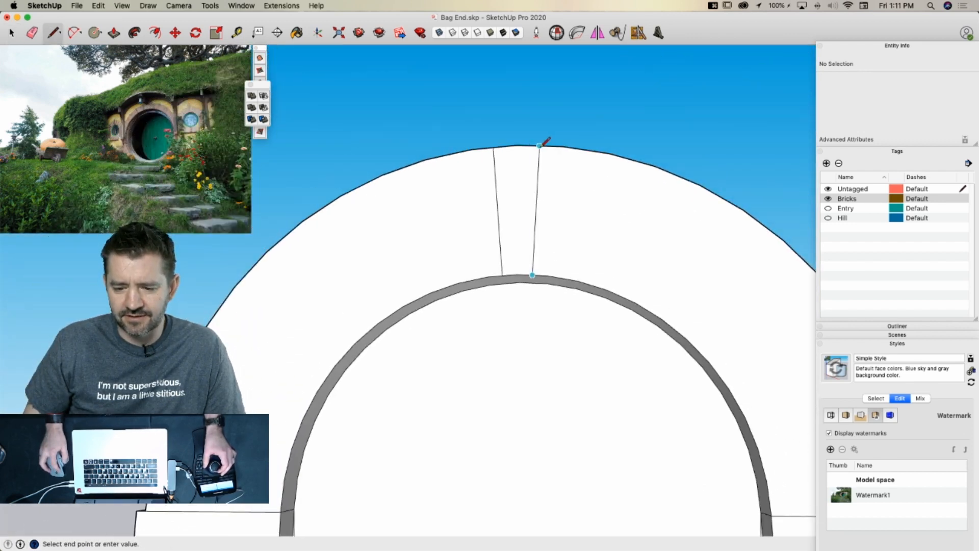
{"action": "key", "text": "space"}
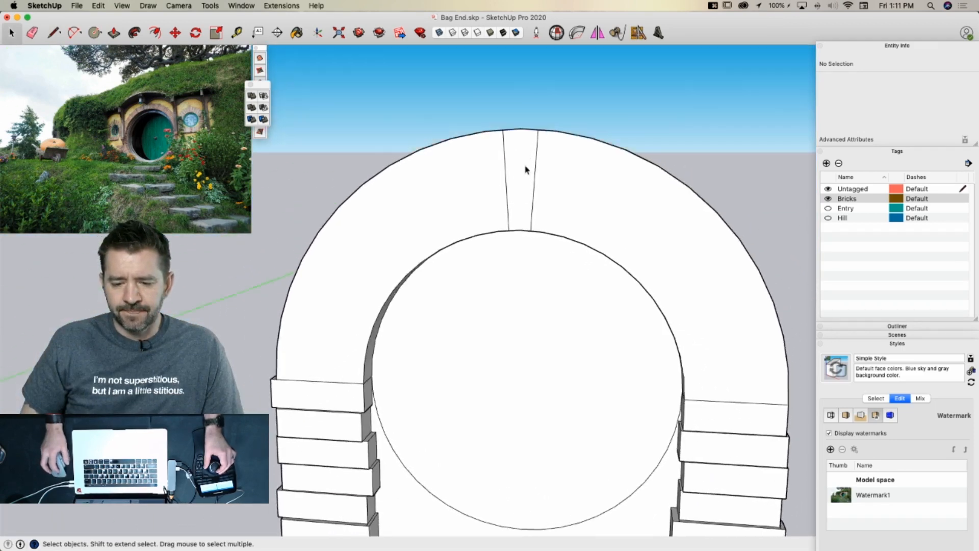
Draw the crown brick's edges across the arch's back face and around its thickness, aligned with the circle's centre
{"action": "key", "text": "l"}
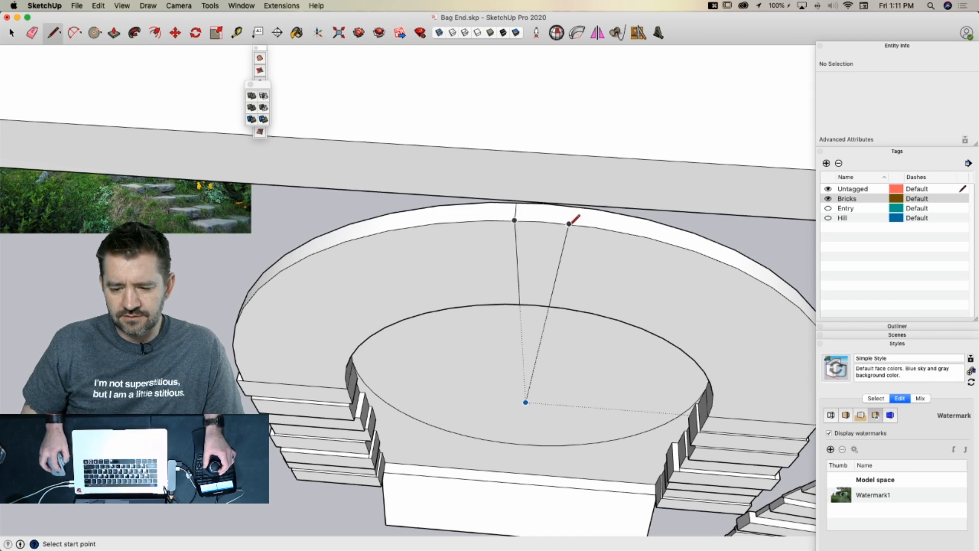
{"action": "left_click", "coordinate": [570, 223]}
{"action": "left_click", "coordinate": [546, 271]}
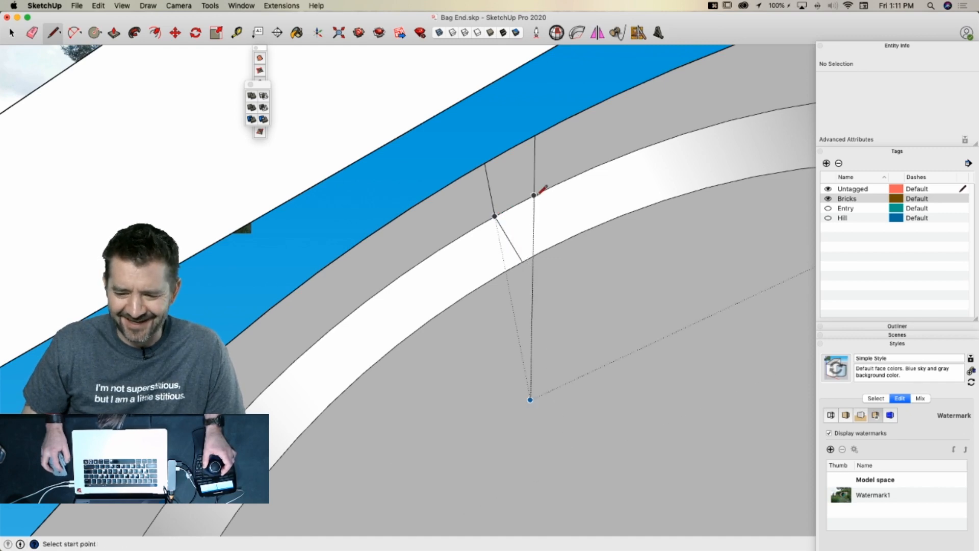
{"action": "key", "text": "space"}
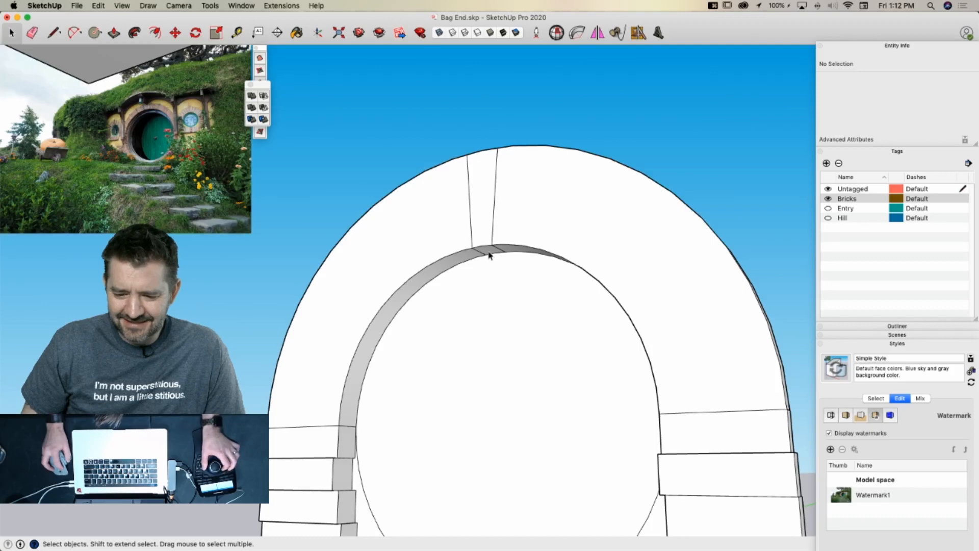
Select the crown brick's faces, rotate-copy them one brick left about the arch centre, and multiply the copy with 10x
{"action": "left_click", "coordinate": [488, 249]}
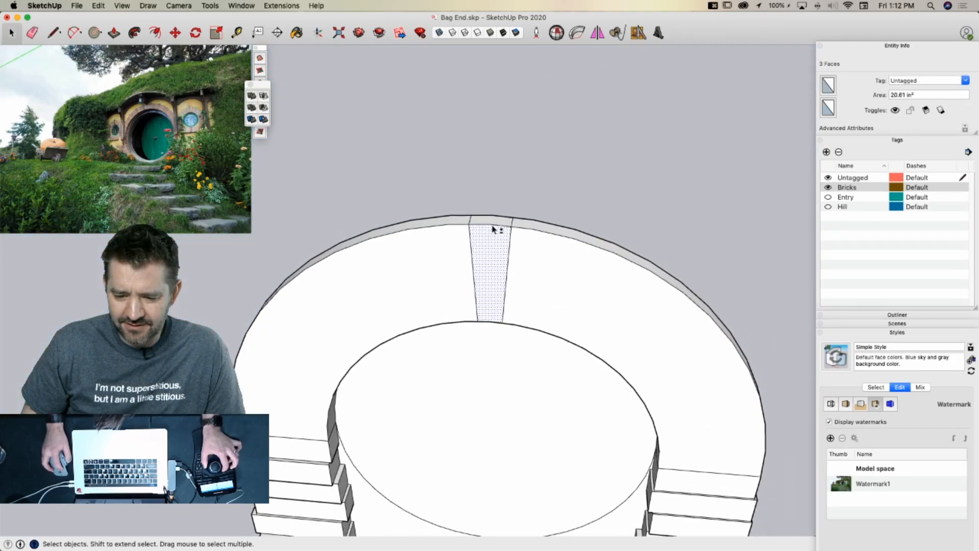
{"action": "key", "text": "q"}
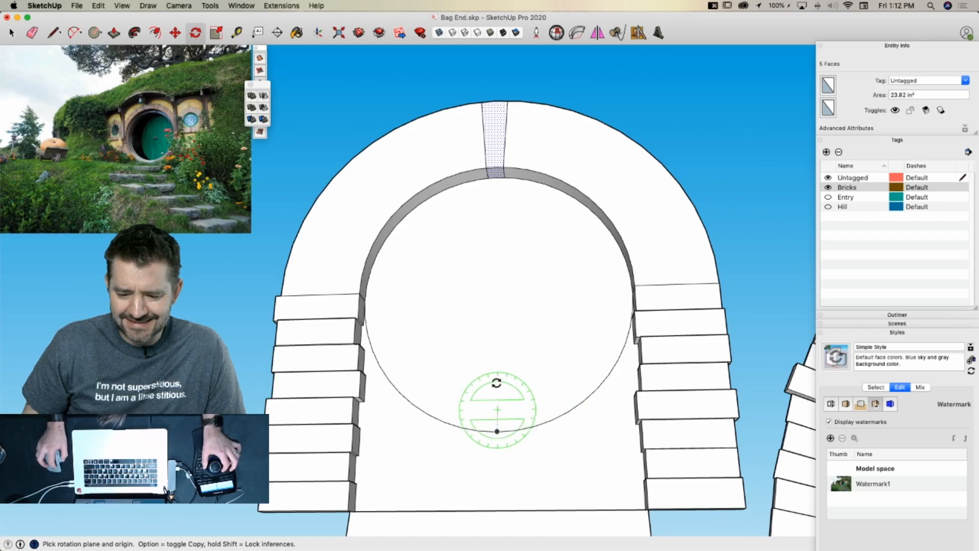
{"action": "scroll", "coordinate": [497, 173], "scroll_direction": "up", "scroll_amount": 5}
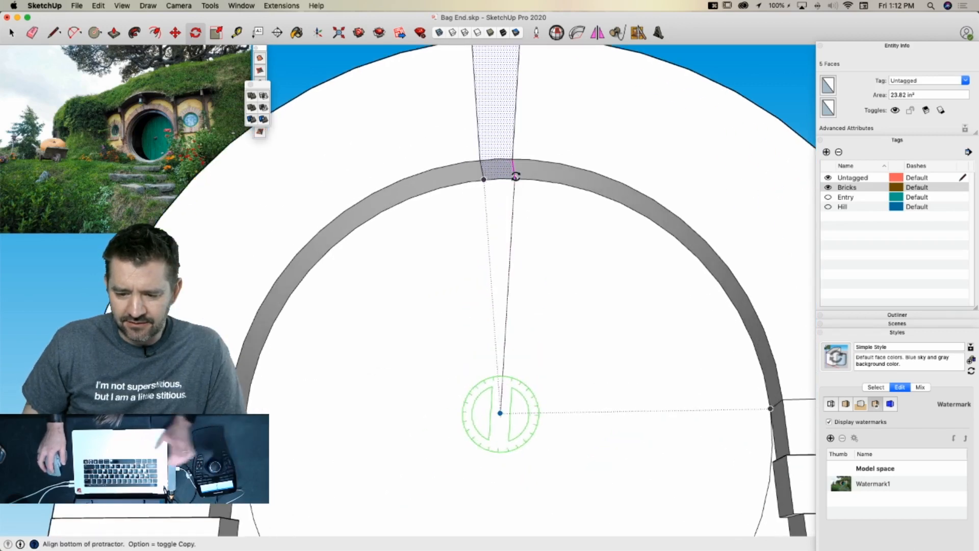
{"action": "left_click", "coordinate": [515, 176]}
{"action": "left_click", "coordinate": [482, 172]}
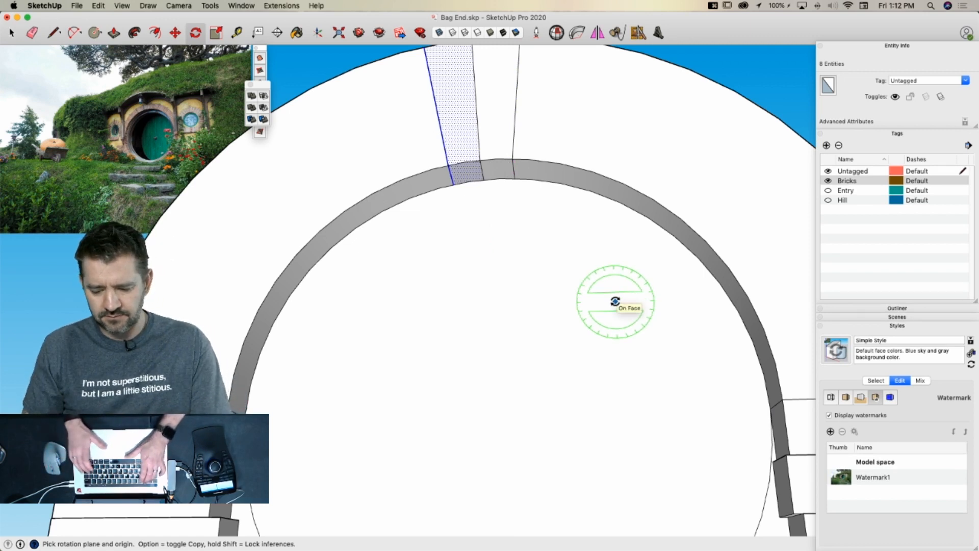
{"action": "type", "text": "10x"}
{"action": "key", "text": "Return"}
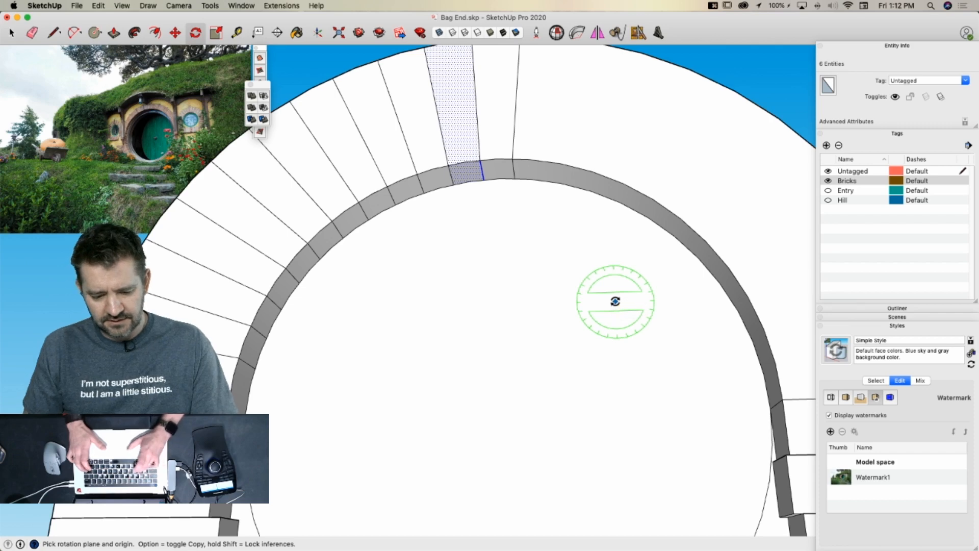
{"action": "key", "text": "Return"}
{"action": "scroll", "coordinate": [474, 194], "scroll_direction": "down", "scroll_amount": 5}
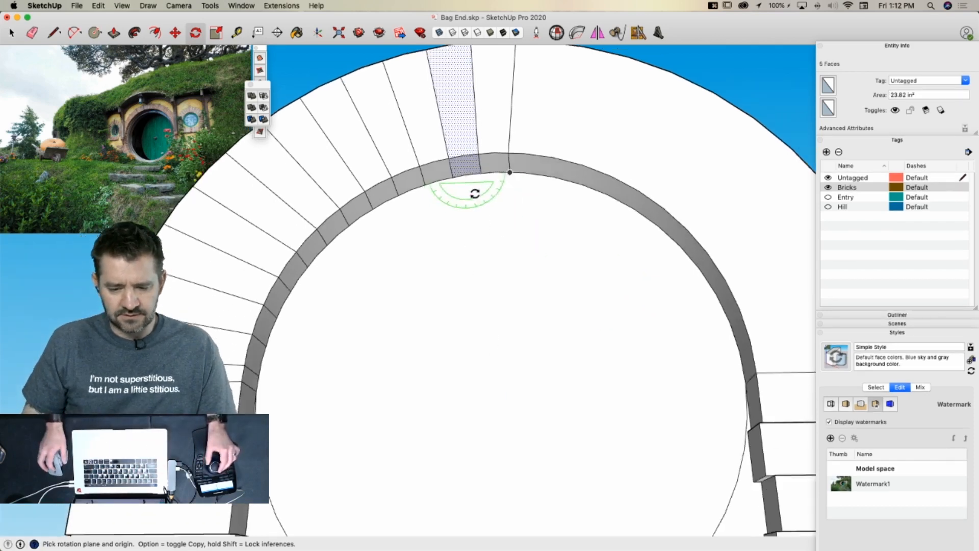
Reselect the crown brick's faces, rotate-copy them one brick right about the arch centre, and multiply the copy with 11x
{"action": "key", "text": "space"}
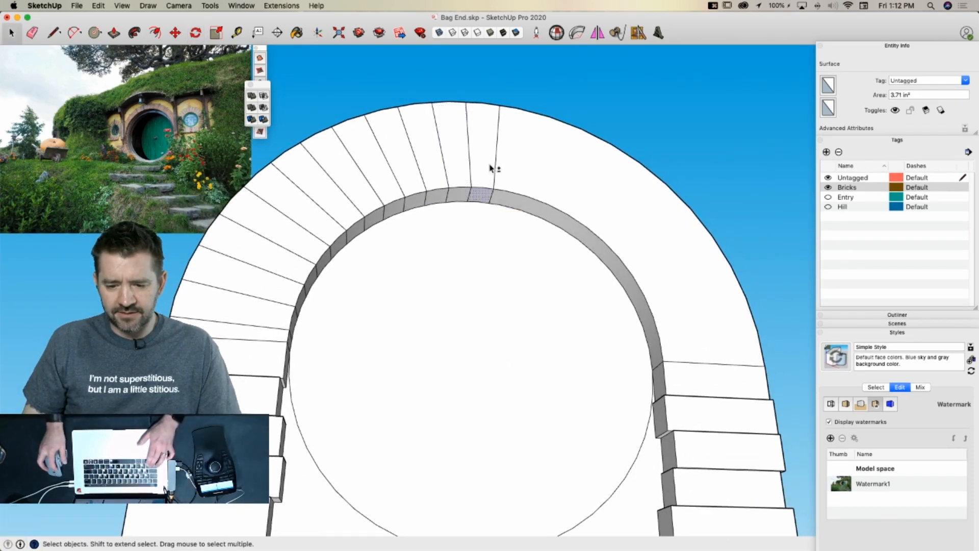
{"action": "left_click", "coordinate": [491, 168], "text": "shift"}
{"action": "middle_click_drag", "start_coordinate": [491, 168], "coordinate": [448, 298]}
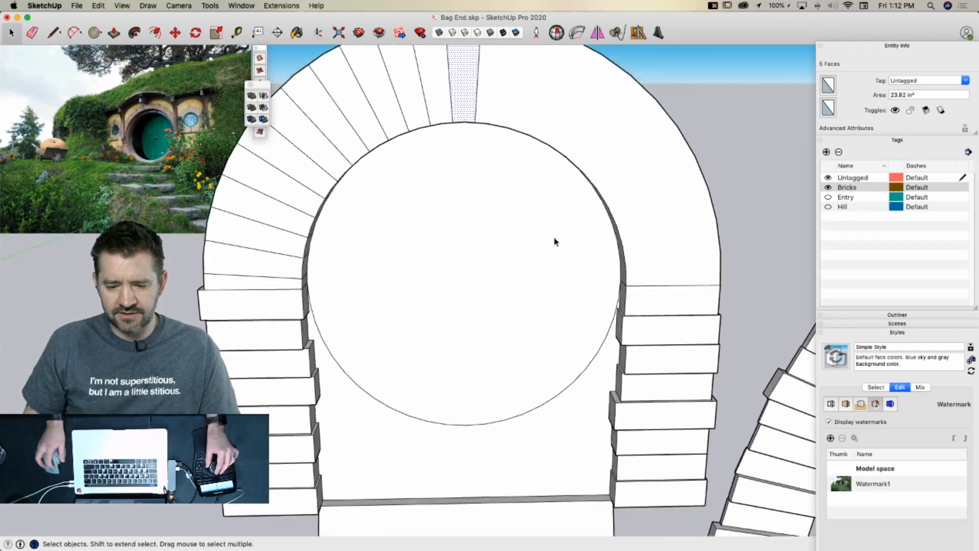
{"action": "key", "text": "q"}
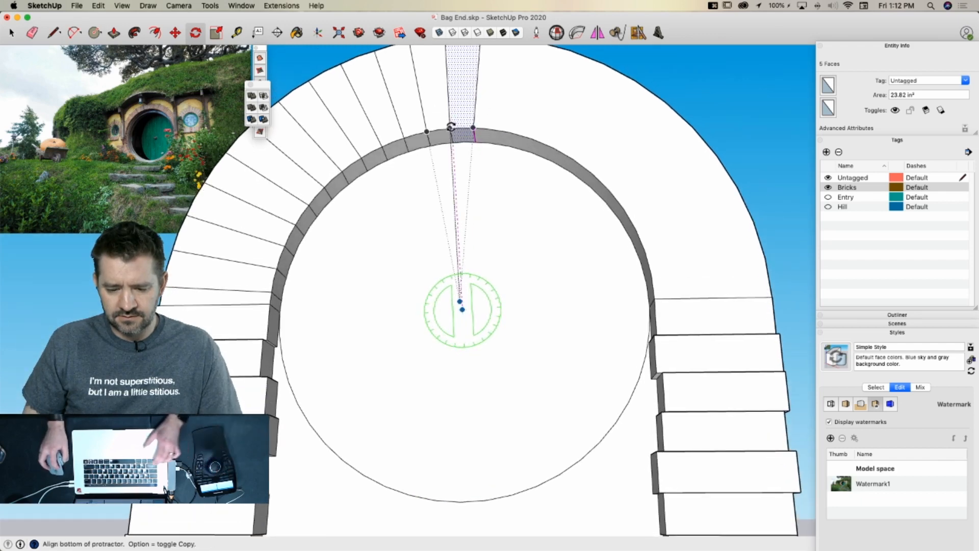
{"action": "left_click", "coordinate": [451, 127]}
{"action": "key", "text": "alt"}
{"action": "left_click", "coordinate": [473, 127]}
{"action": "type", "text": "11x"}
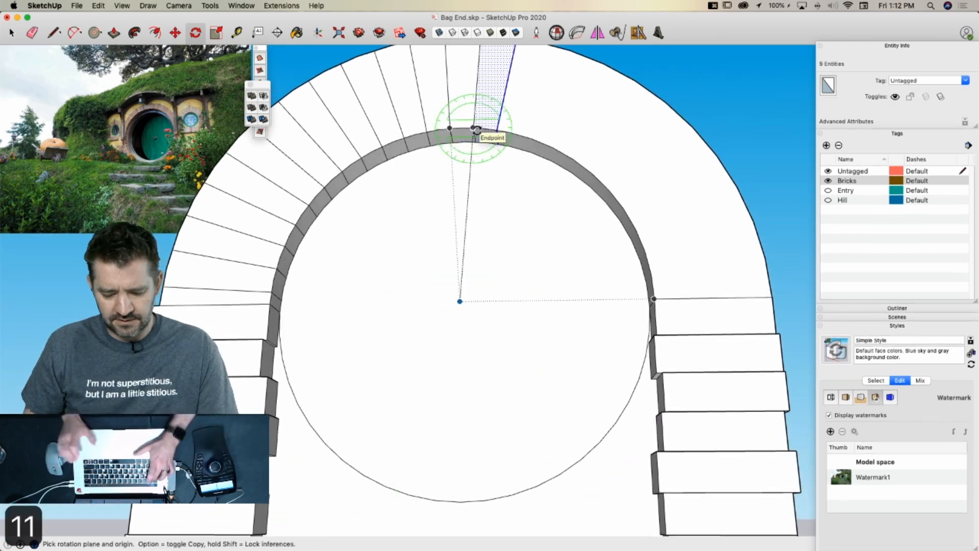
{"action": "key", "text": "Return"}
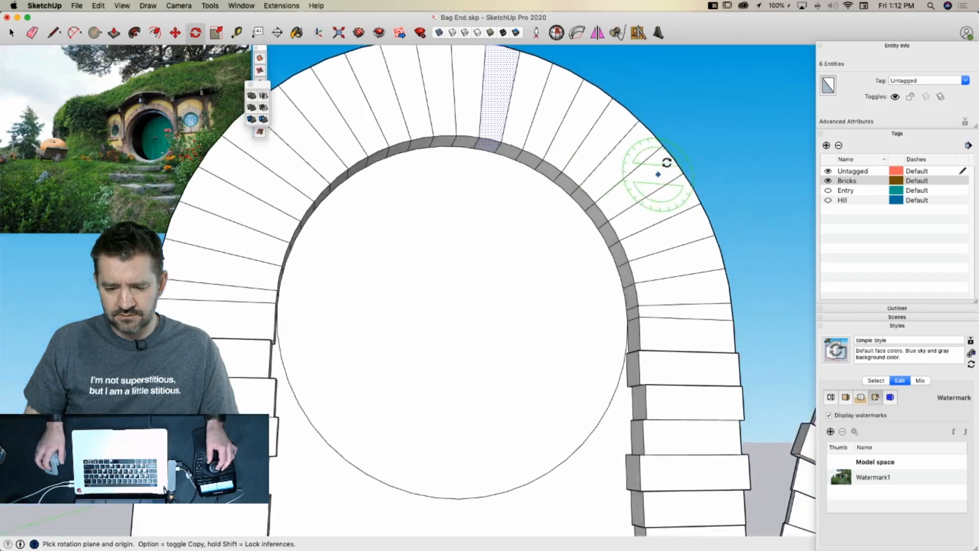
Erase the redundant lines on the back of the surround where the arch meets the legs
{"action": "key", "text": "space"}
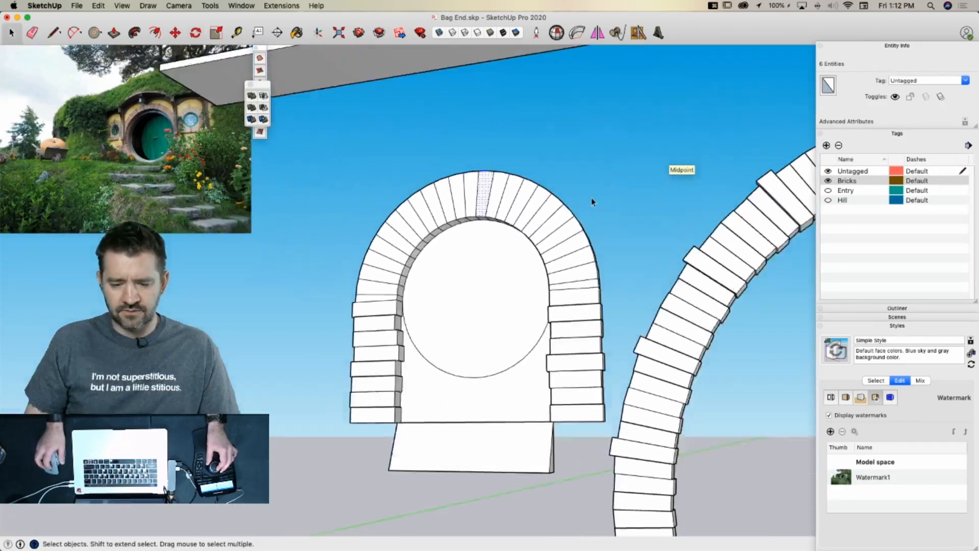
{"action": "key", "text": "e"}
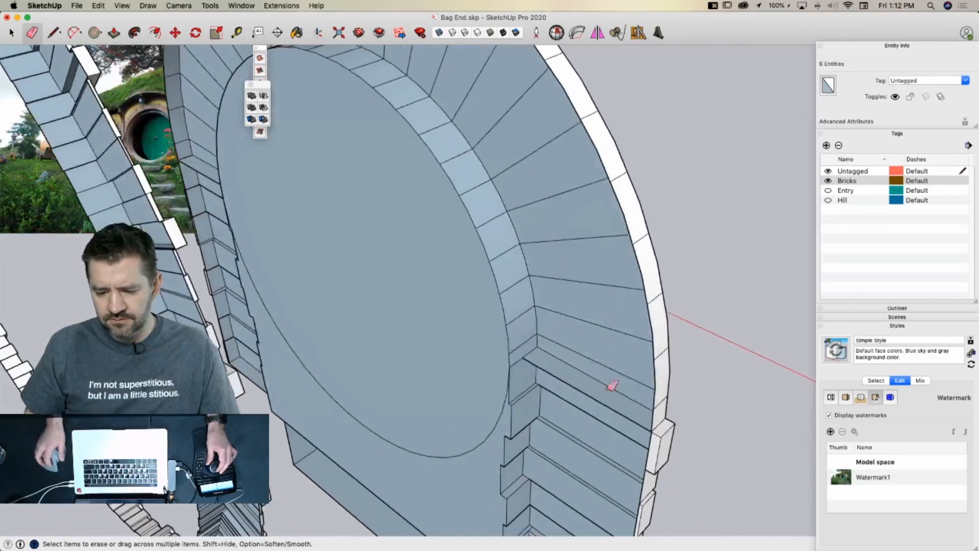
{"action": "key", "text": "e"}
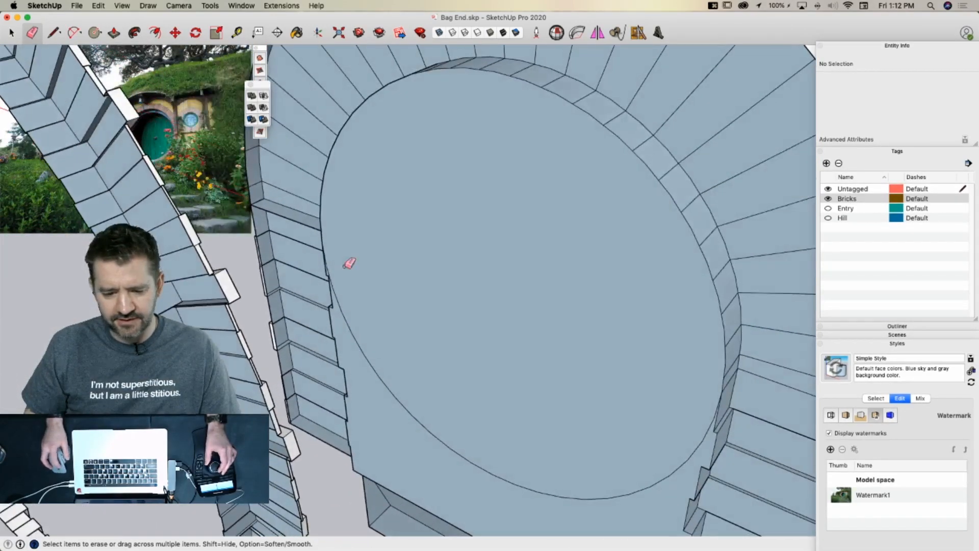
{"action": "left_click", "coordinate": [279, 213]}
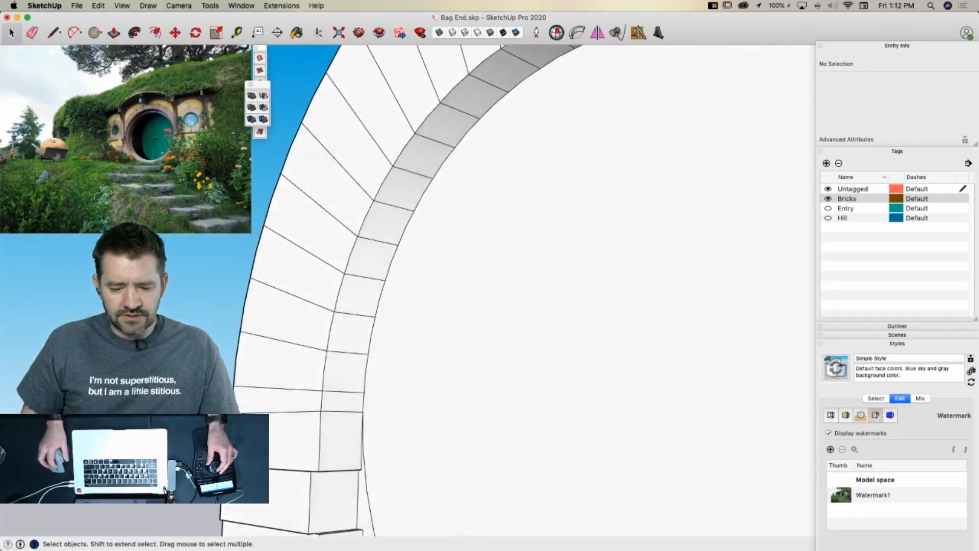
Push/Pull the front faces of the arch's right-half bricks to slightly different depths, working upward to the crown
{"action": "key", "text": "p"}
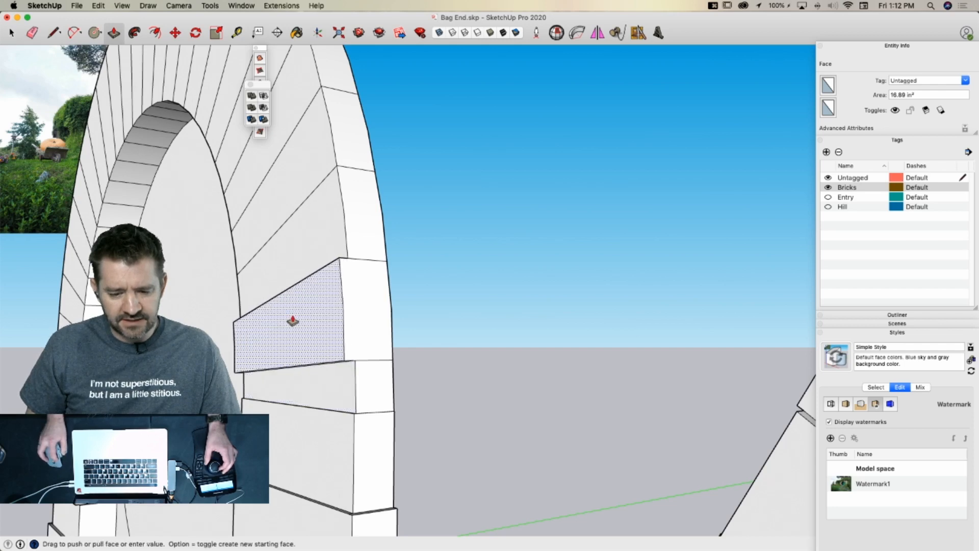
{"action": "left_click", "coordinate": [301, 108]}
{"action": "left_click", "coordinate": [295, 111]}
{"action": "left_click", "coordinate": [395, 194]}
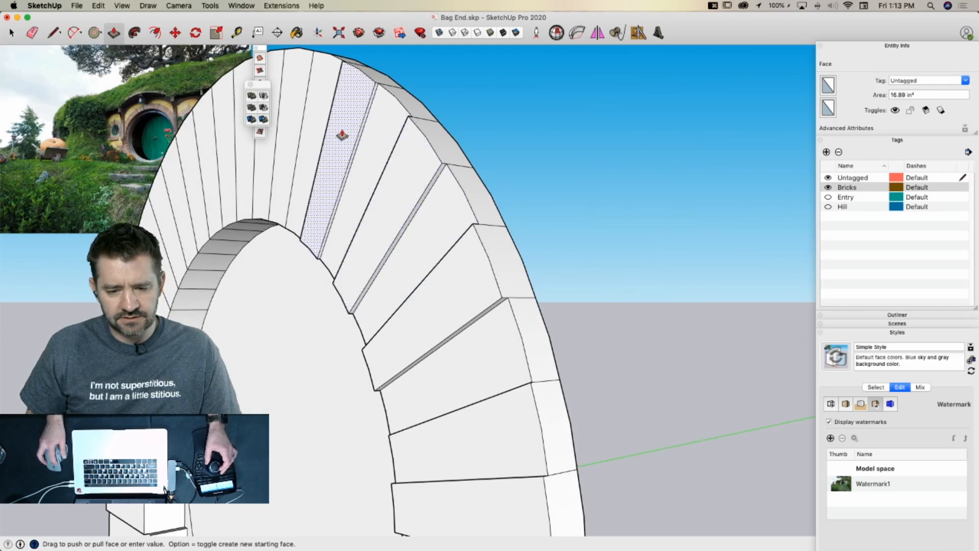
{"action": "left_click", "coordinate": [341, 135]}
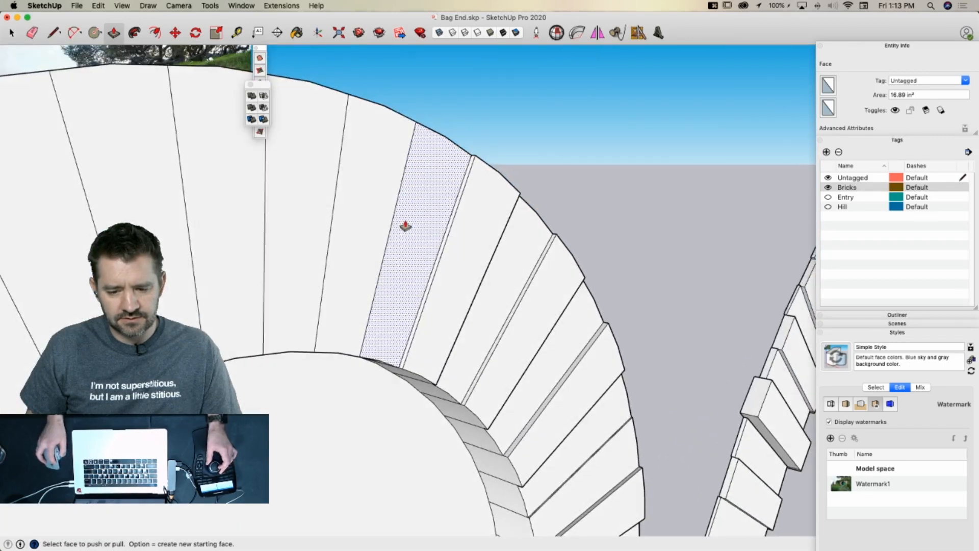
{"action": "left_click", "coordinate": [414, 225]}
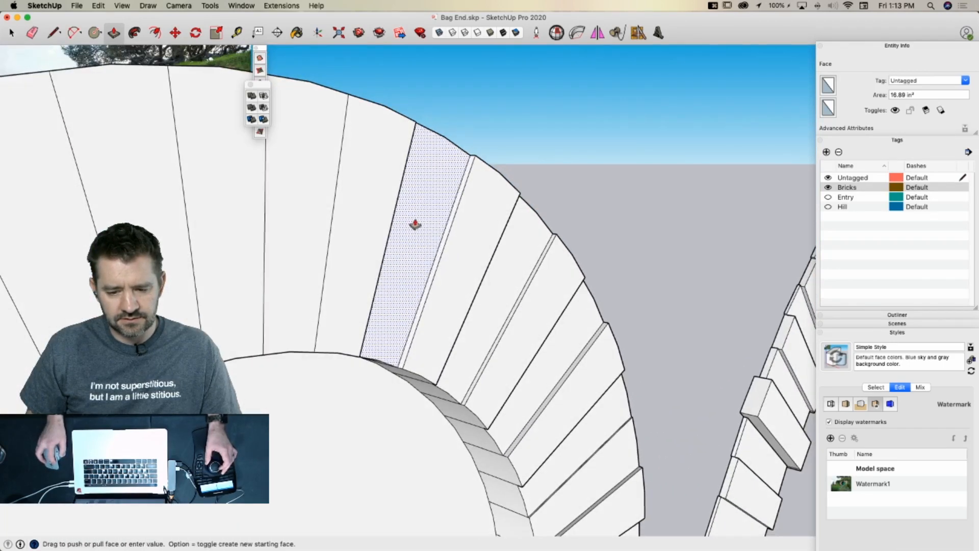
{"action": "left_click", "coordinate": [412, 222]}
{"action": "left_click", "coordinate": [313, 210]}
{"action": "left_click", "coordinate": [316, 212]}
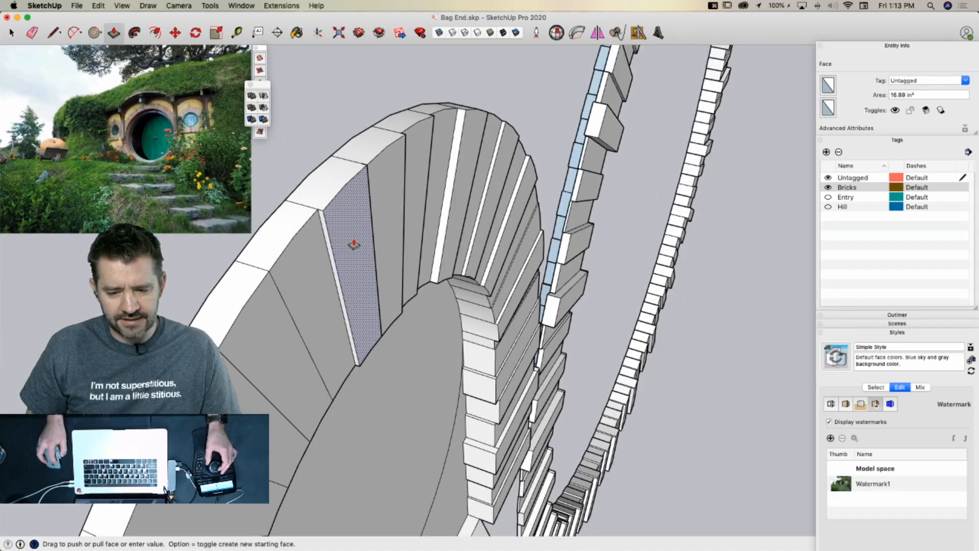
Push/Pull the front faces of the bricks down the arch's left half to slightly different depths
{"action": "left_click", "coordinate": [350, 241]}
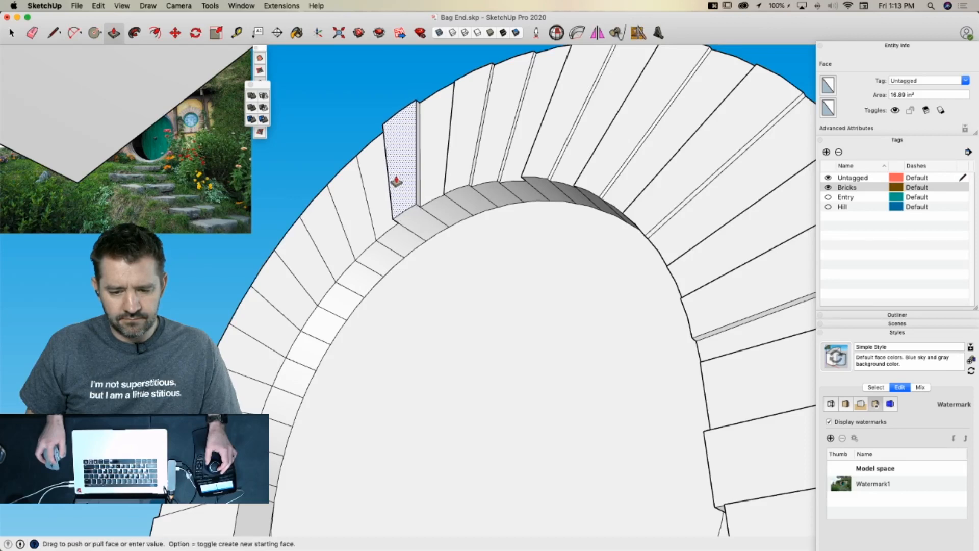
{"action": "left_click", "coordinate": [396, 181]}
{"action": "left_click", "coordinate": [371, 218]}
{"action": "left_click", "coordinate": [374, 214]}
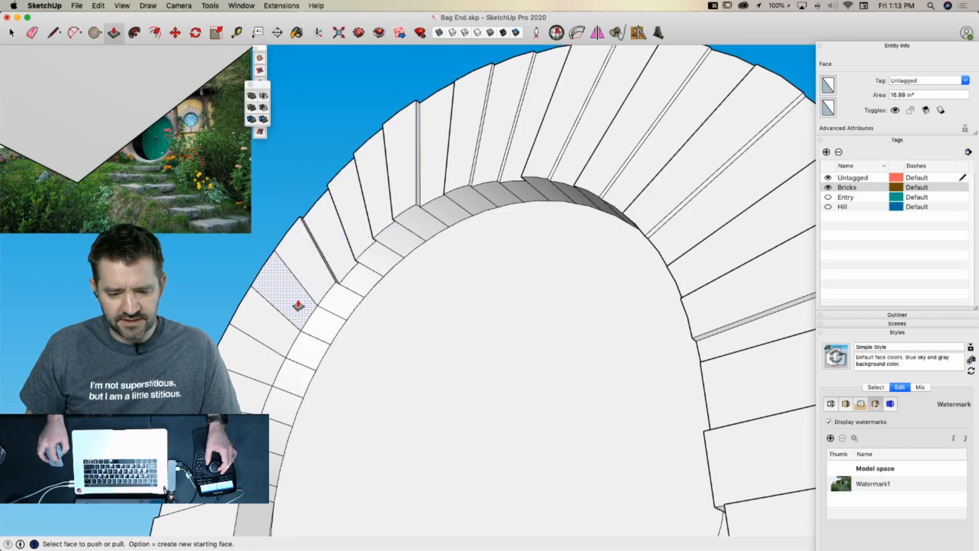
{"action": "left_click", "coordinate": [295, 305]}
{"action": "left_click", "coordinate": [258, 359]}
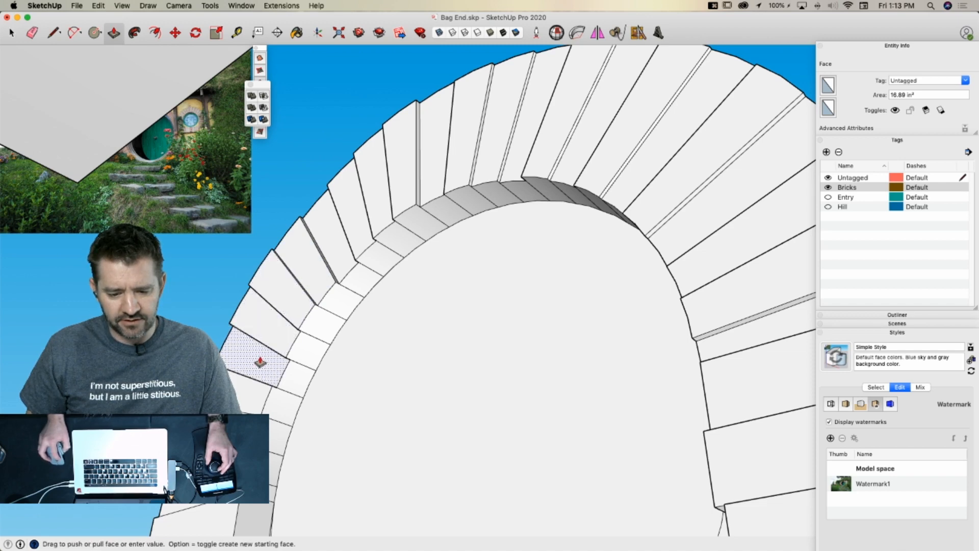
{"action": "left_click", "coordinate": [259, 362]}
{"action": "left_click", "coordinate": [207, 365]}
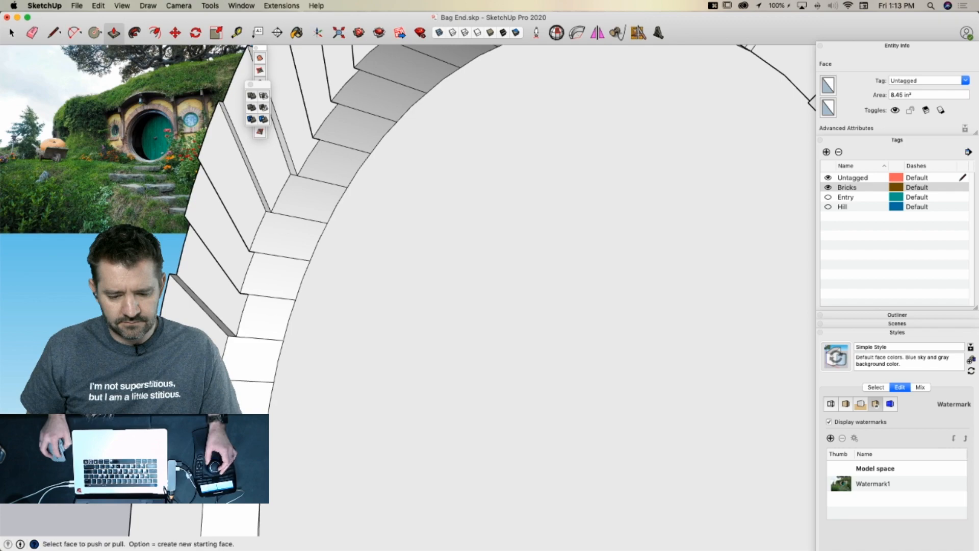
{"action": "key", "text": "space"}
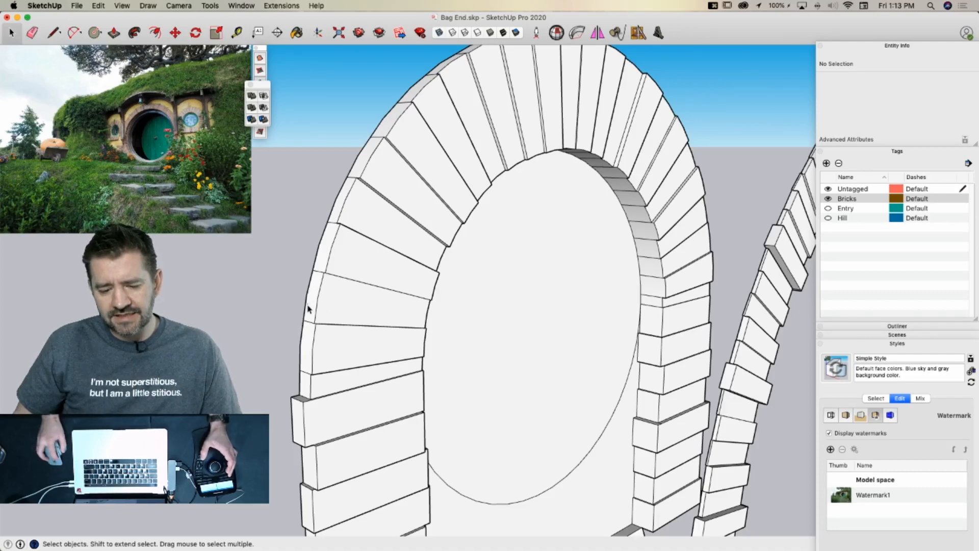
Start Joint Push Pull, move the floating toolbars clear of its options bar, and save the model
{"action": "left_click", "coordinate": [308, 308]}
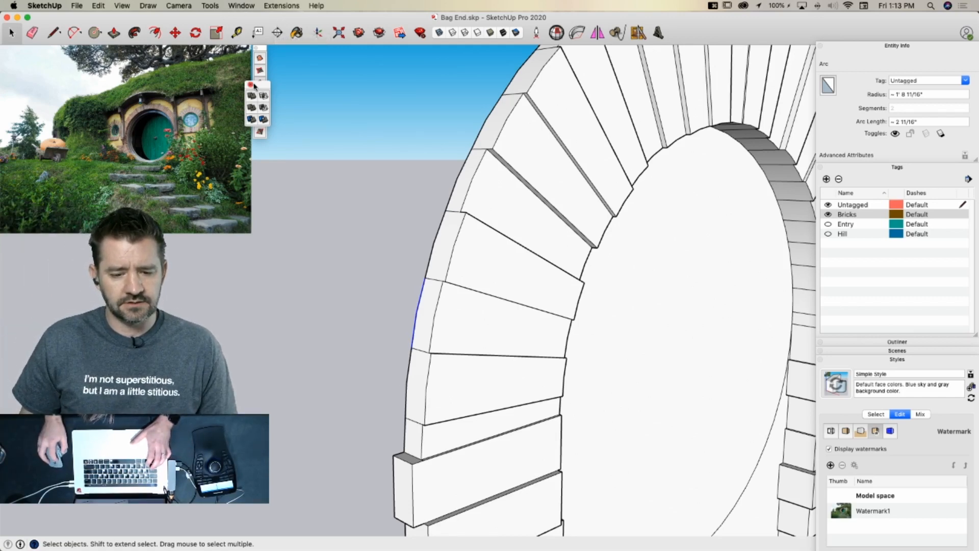
{"action": "left_click_drag", "start_coordinate": [254, 86], "coordinate": [285, 55]}
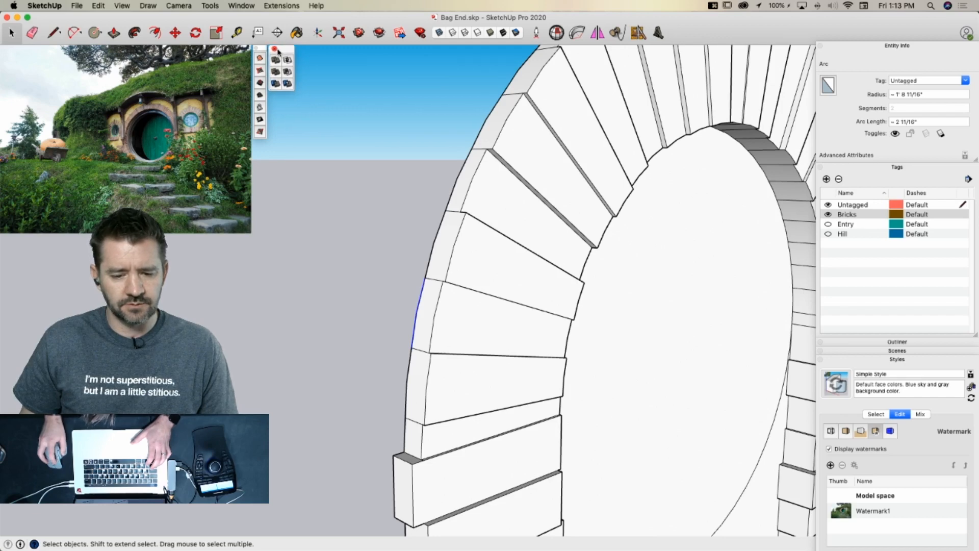
{"action": "left_click", "coordinate": [209, 5]}
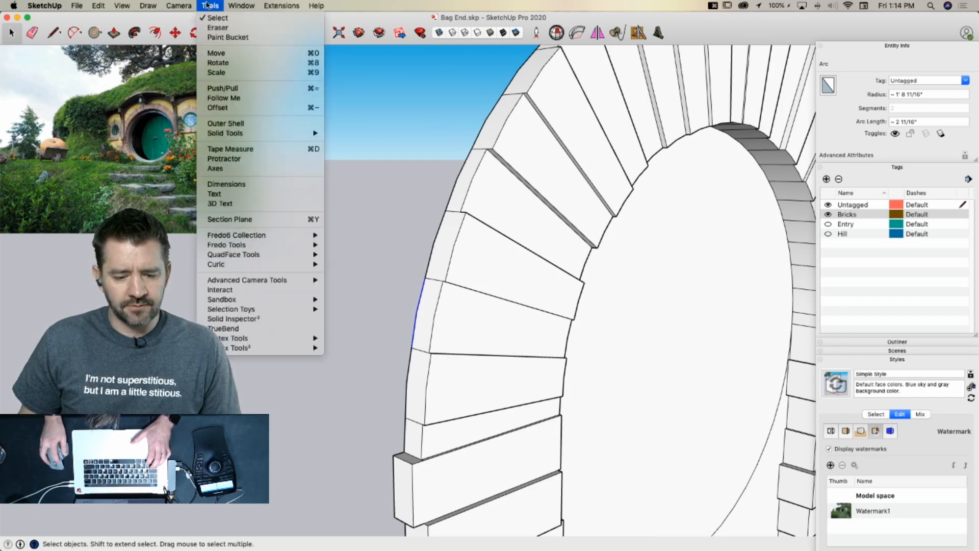
{"action": "mouse_move", "coordinate": [243, 235]}
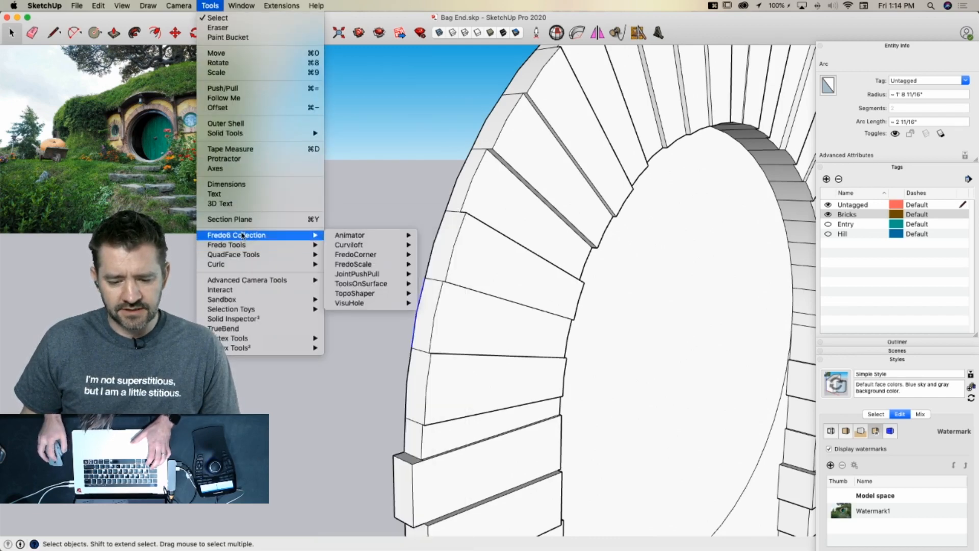
{"action": "mouse_move", "coordinate": [369, 278]}
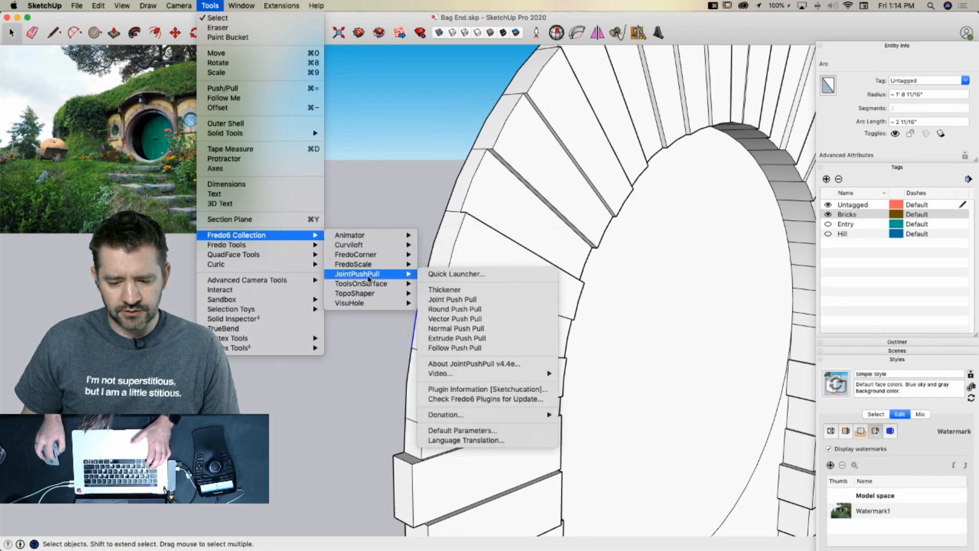
{"action": "left_click", "coordinate": [449, 300]}
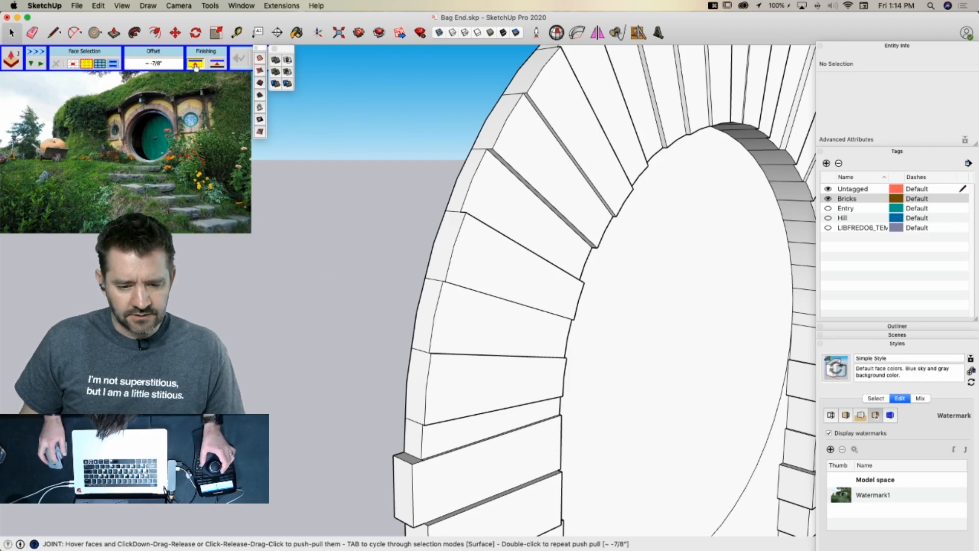
{"action": "left_click_drag", "start_coordinate": [262, 50], "coordinate": [362, 51]}
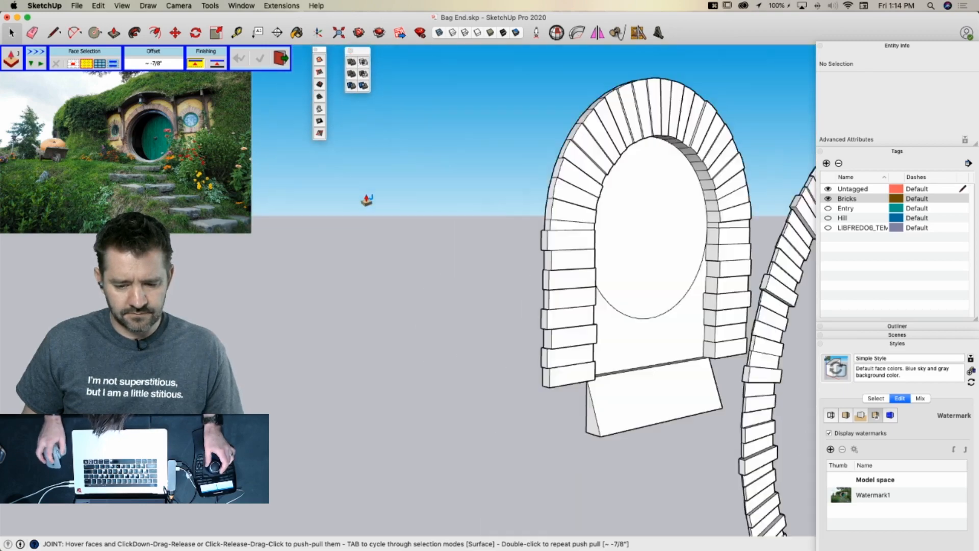
{"action": "key", "text": "super+s"}
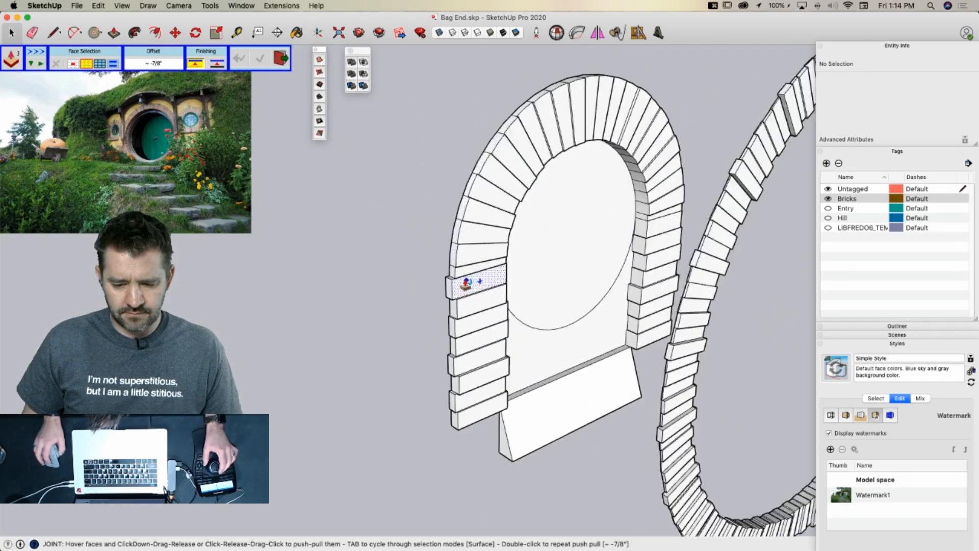
Joint Push Pull the outer curved faces of the arch's lower-left bricks to slightly different lengths
{"action": "left_click", "coordinate": [437, 222]}
{"action": "left_click_drag", "start_coordinate": [437, 223], "coordinate": [436, 221]}
{"action": "left_click", "coordinate": [460, 90]}
{"action": "left_click_drag", "start_coordinate": [461, 92], "coordinate": [454, 95]}
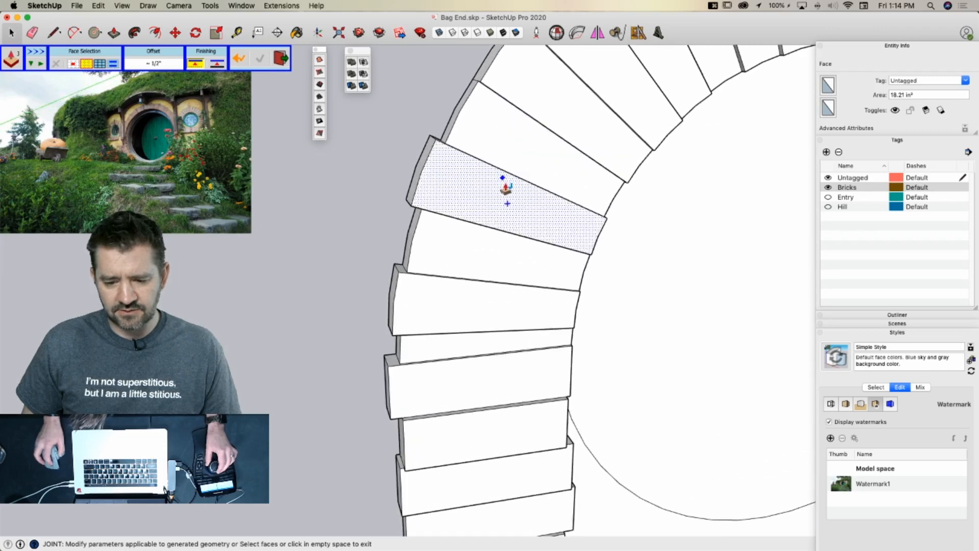
{"action": "left_click_drag", "start_coordinate": [490, 171], "coordinate": [520, 139]}
{"action": "left_click_drag", "start_coordinate": [470, 184], "coordinate": [462, 183]}
Undo the excessive inward push, and extend the outer faces of the arch's upper-left bricks outward by about 1/8 to 3/16 inch
{"action": "left_click_drag", "start_coordinate": [337, 213], "coordinate": [220, 280]}
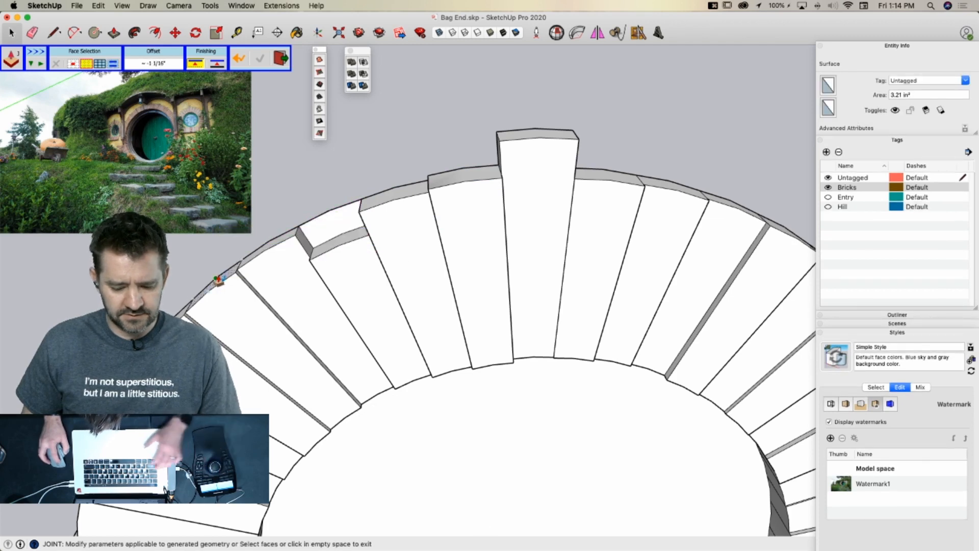
{"action": "key", "text": "super+z"}
{"action": "left_click_drag", "start_coordinate": [334, 223], "coordinate": [331, 216]}
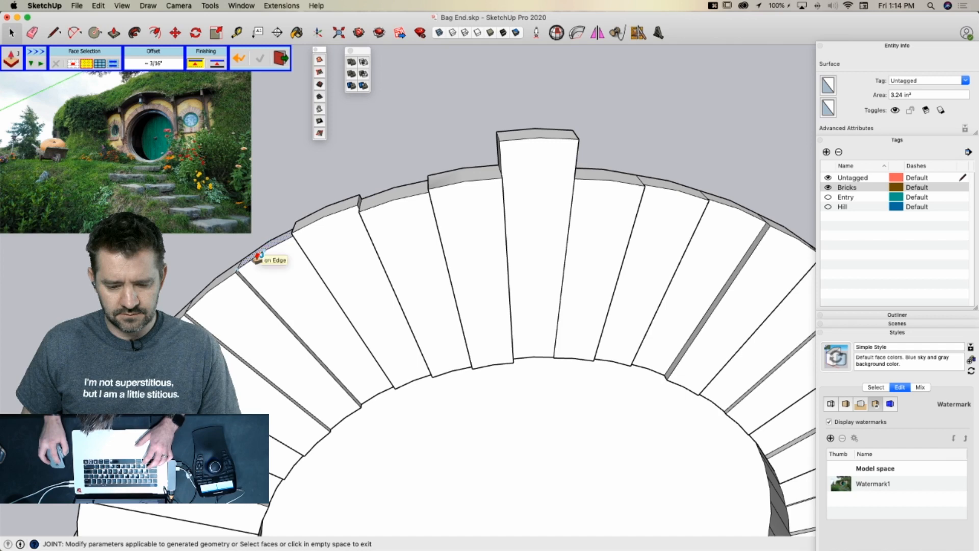
{"action": "left_click_drag", "start_coordinate": [258, 254], "coordinate": [255, 249]}
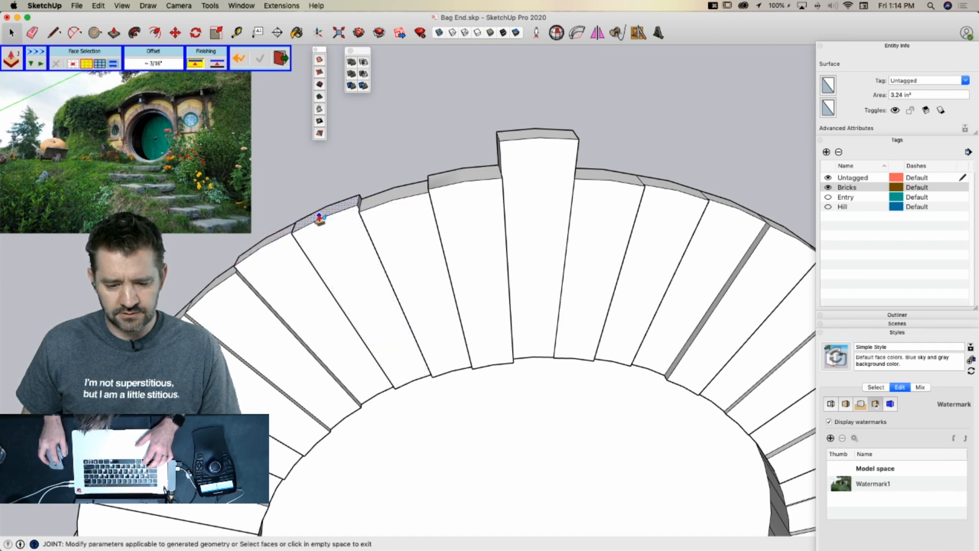
{"action": "left_click_drag", "start_coordinate": [318, 215], "coordinate": [312, 212]}
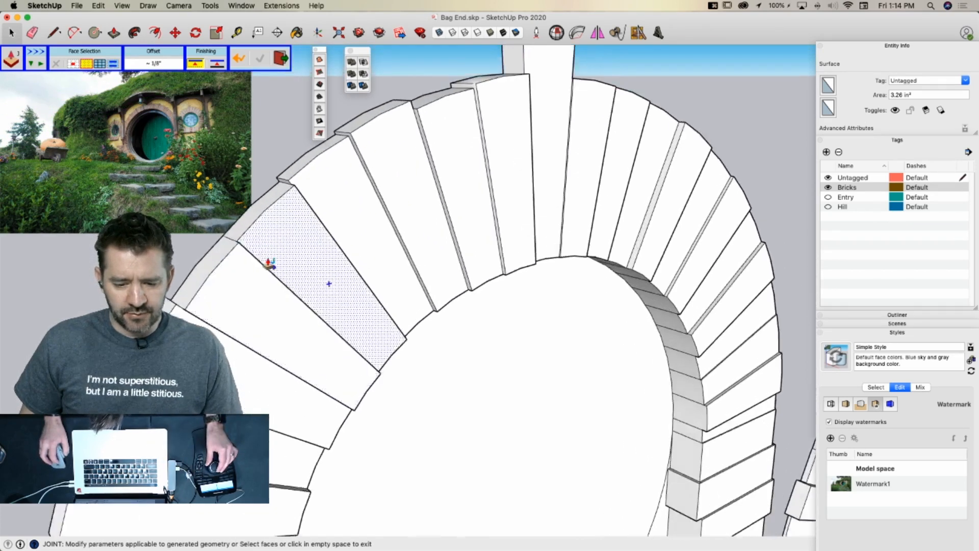
{"action": "left_click_drag", "start_coordinate": [219, 268], "coordinate": [215, 263]}
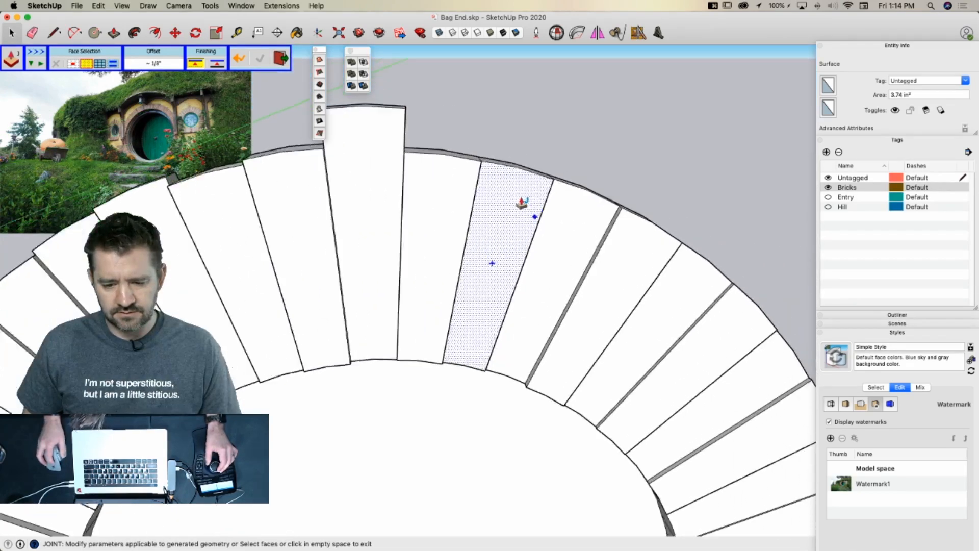
Joint Push Pull the outer faces of selected bricks down the arch's right half by about 1/8 to 3/16 inch, and exit the tool
{"action": "left_click_drag", "start_coordinate": [373, 214], "coordinate": [374, 203]}
{"action": "left_click_drag", "start_coordinate": [512, 245], "coordinate": [516, 238]}
{"action": "mouse_move", "coordinate": [577, 286]}
{"action": "left_mouse_down"}
{"action": "mouse_move", "coordinate": [636, 296]}
{"action": "mouse_move", "coordinate": [586, 291]}
{"action": "mouse_move", "coordinate": [585, 300]}
{"action": "left_mouse_up"}
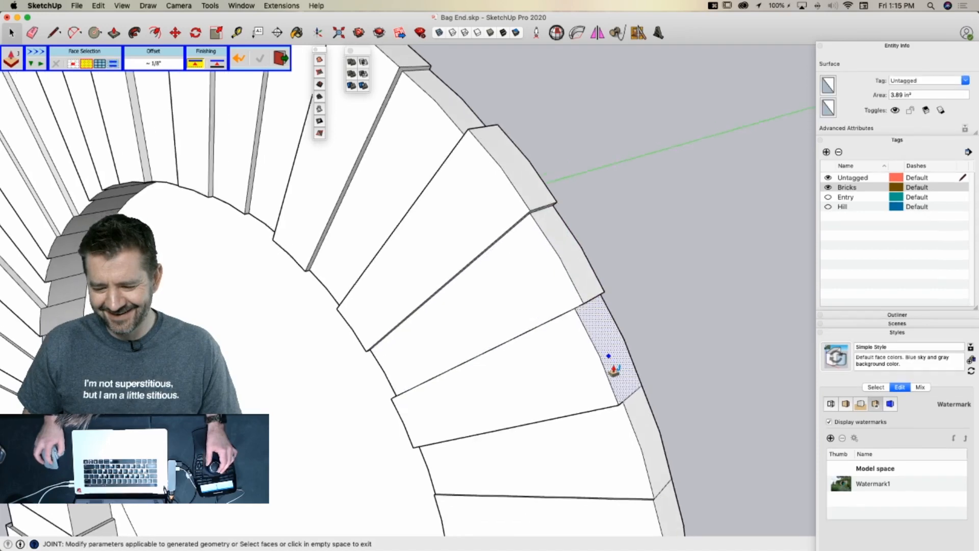
{"action": "left_click_drag", "start_coordinate": [589, 371], "coordinate": [592, 357]}
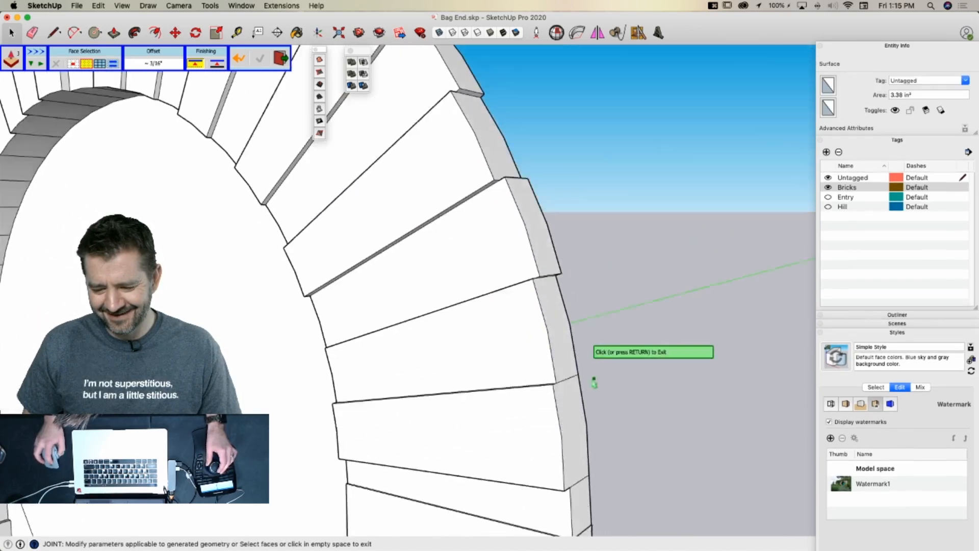
{"action": "mouse_move", "coordinate": [546, 389]}
{"action": "left_mouse_down"}
{"action": "mouse_move", "coordinate": [556, 385]}
{"action": "mouse_move", "coordinate": [539, 400]}
{"action": "left_mouse_up"}
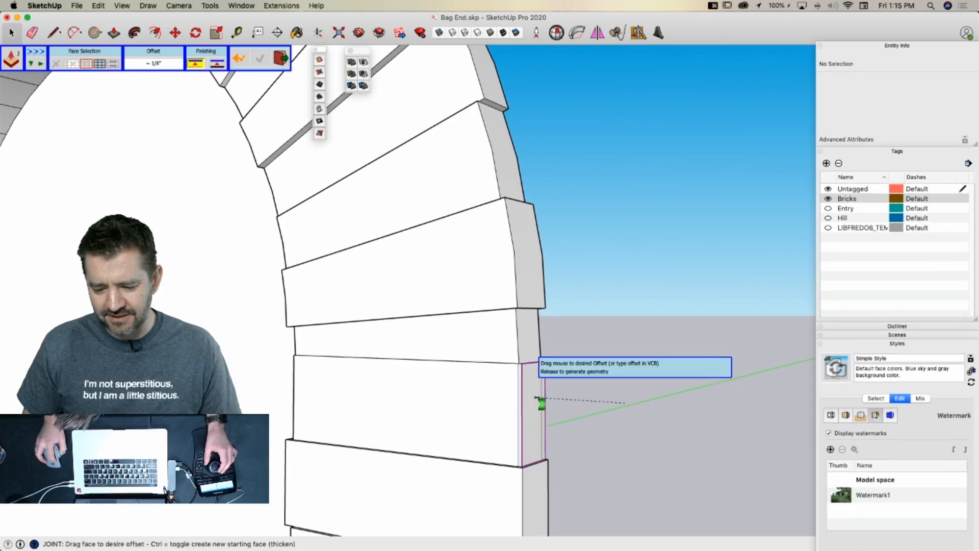
{"action": "left_click", "coordinate": [609, 348]}
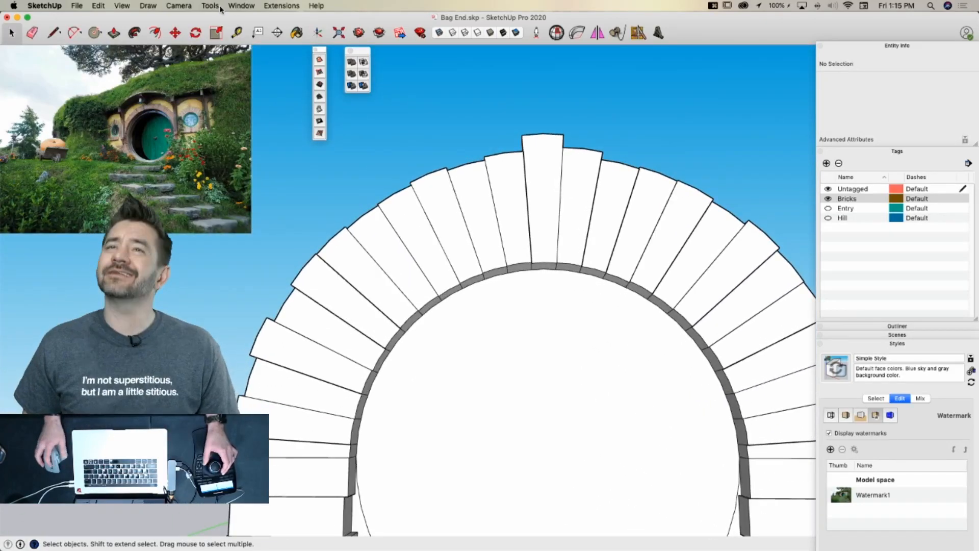
{"action": "left_click", "coordinate": [148, 6]}
{"action": "mouse_move", "coordinate": [210, 6]}
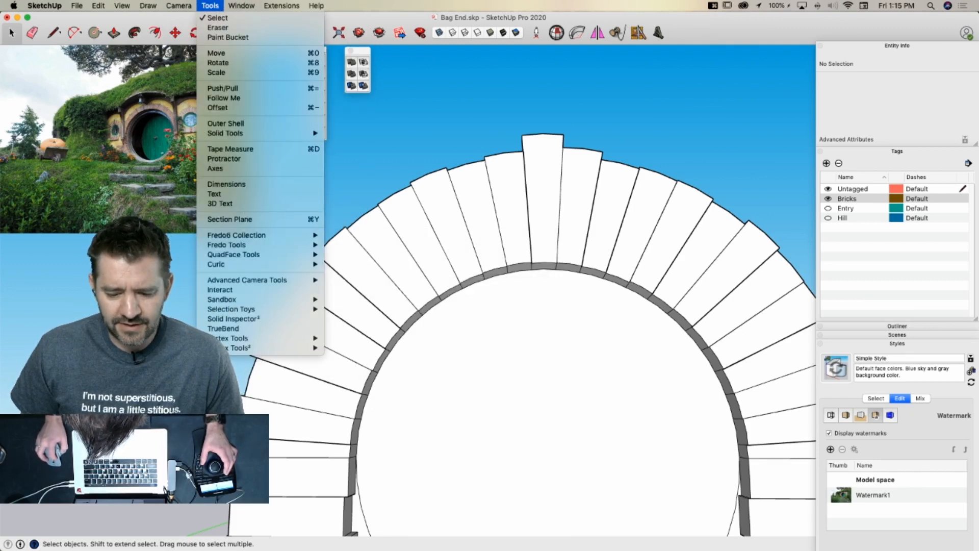
{"action": "left_click", "coordinate": [240, 407]}
{"action": "key", "text": "space"}
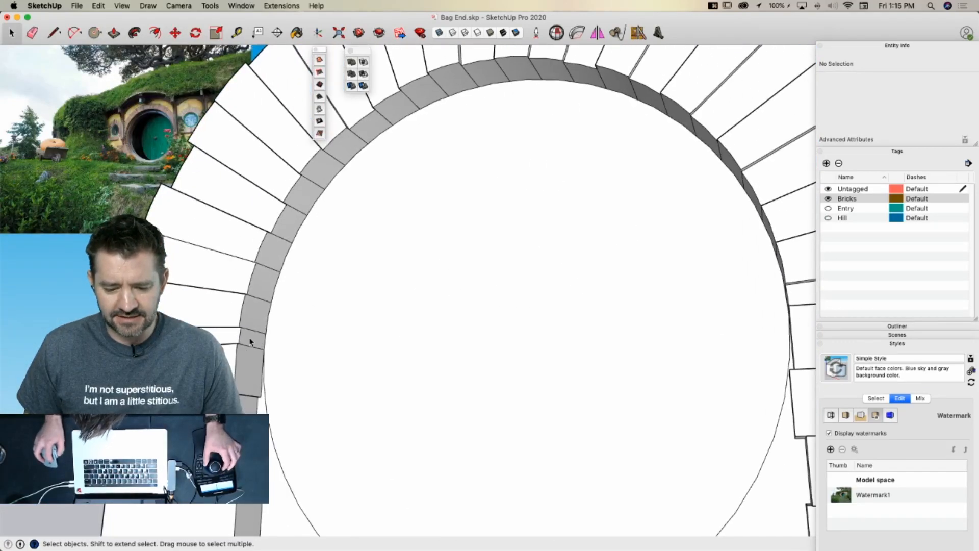
Select the inner curved faces of all the arch bricks from one leg to the other, and save the model
{"action": "left_click", "coordinate": [251, 340]}
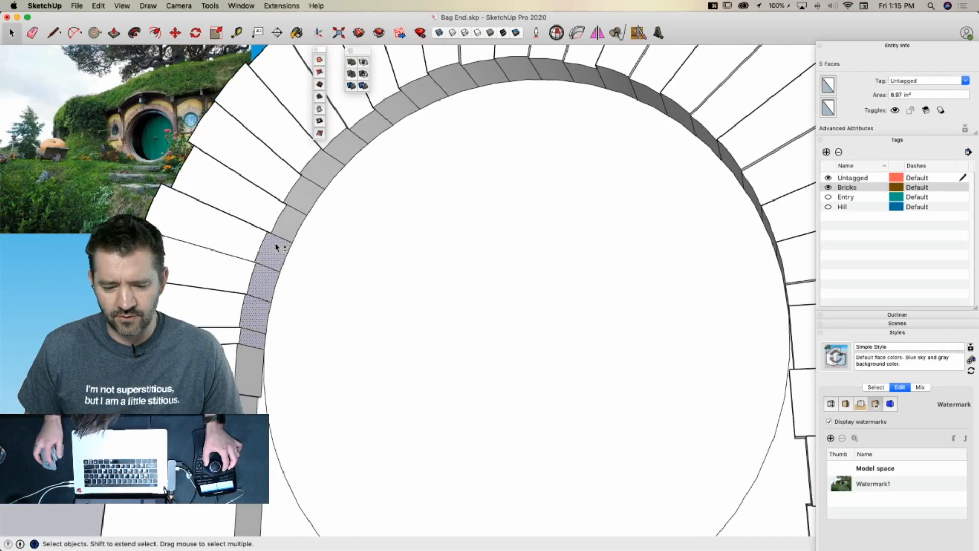
{"action": "left_click", "coordinate": [322, 176], "text": "shift"}
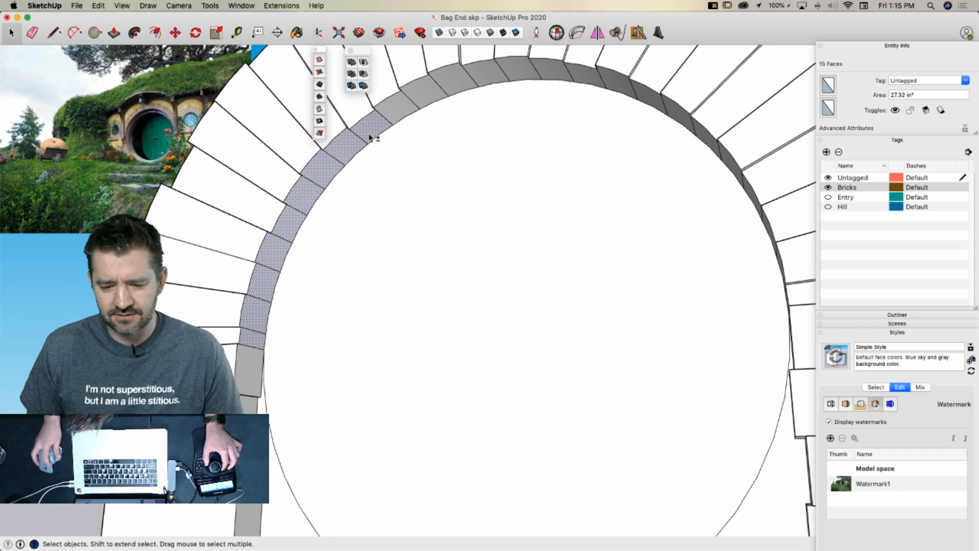
{"action": "left_click", "coordinate": [437, 88], "text": "shift"}
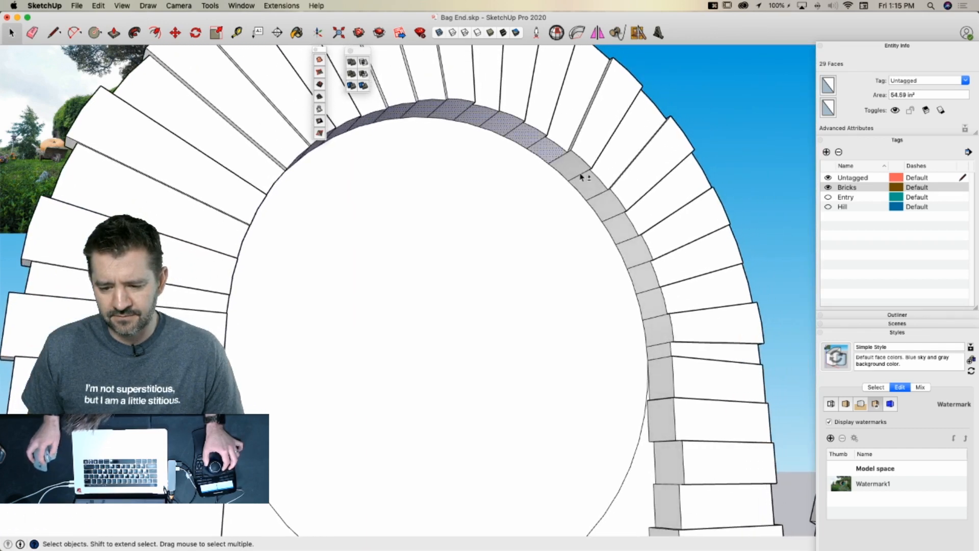
{"action": "left_click", "coordinate": [579, 174], "text": "shift"}
{"action": "left_click", "coordinate": [594, 186], "text": "shift"}
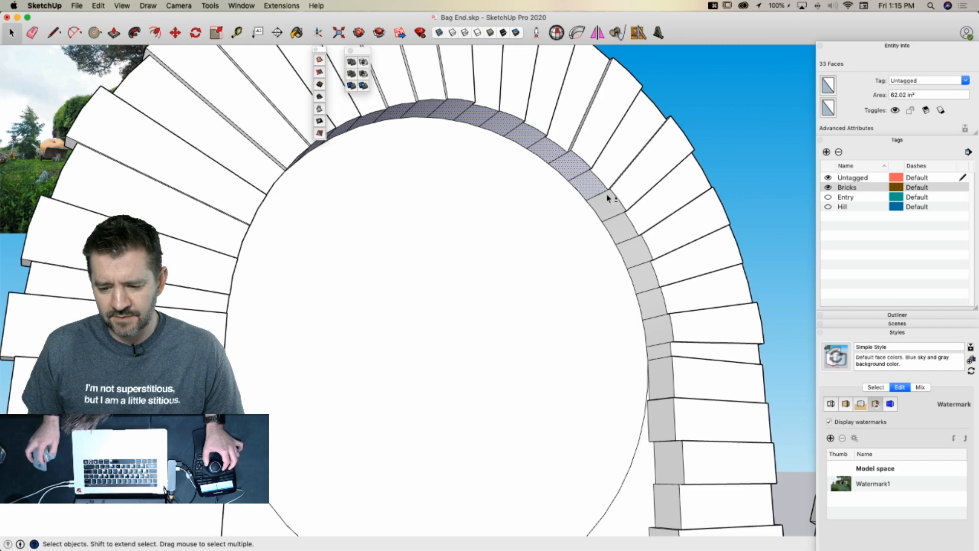
{"action": "left_click", "coordinate": [639, 252], "text": "shift"}
{"action": "left_click", "coordinate": [648, 280], "text": "shift"}
{"action": "left_click", "coordinate": [653, 303], "text": "shift"}
{"action": "left_click", "coordinate": [658, 330], "text": "shift"}
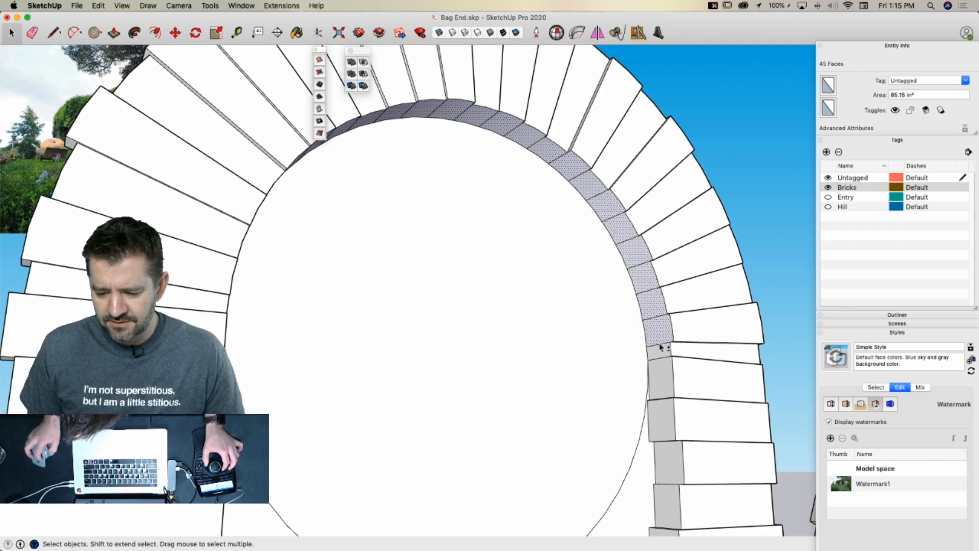
{"action": "left_click", "coordinate": [662, 355], "text": "shift"}
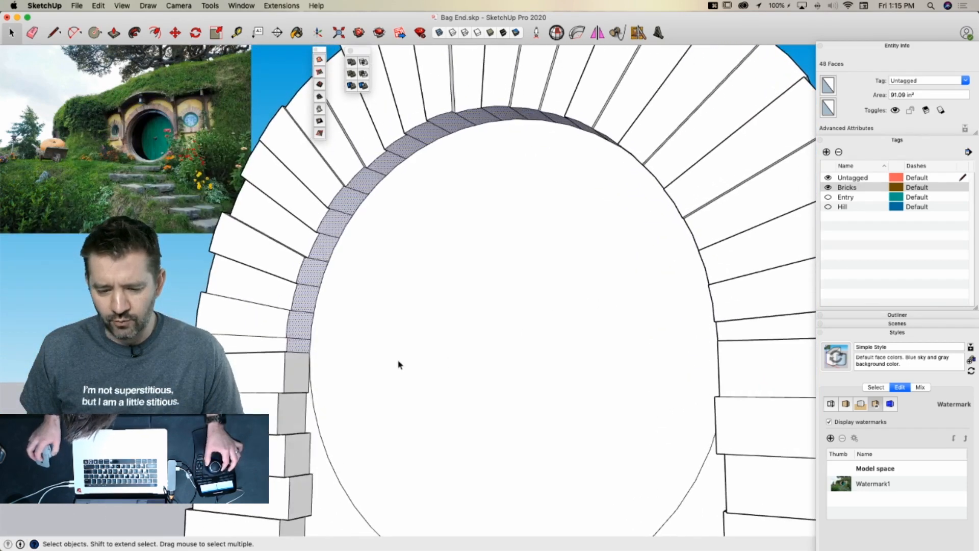
{"action": "key", "text": "super+s"}
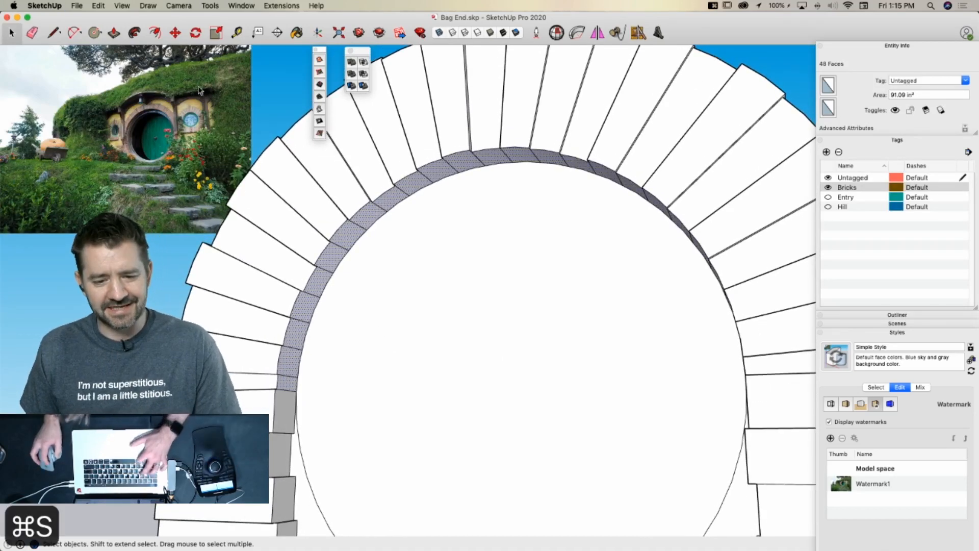
Start Joint Push Pull on the selected inner arch faces and set its face selection mode to Single
{"action": "left_click", "coordinate": [209, 5]}
{"action": "mouse_move", "coordinate": [223, 235]}
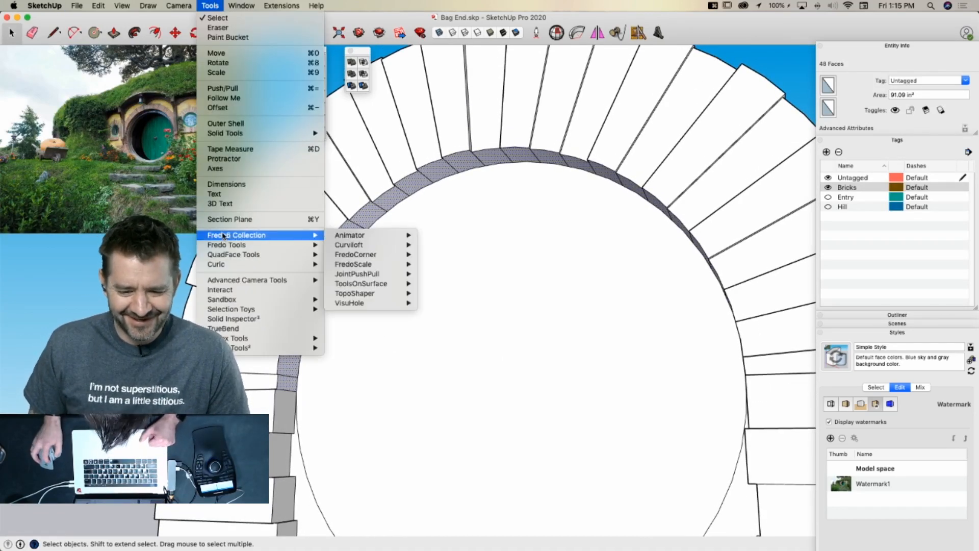
{"action": "mouse_move", "coordinate": [356, 240]}
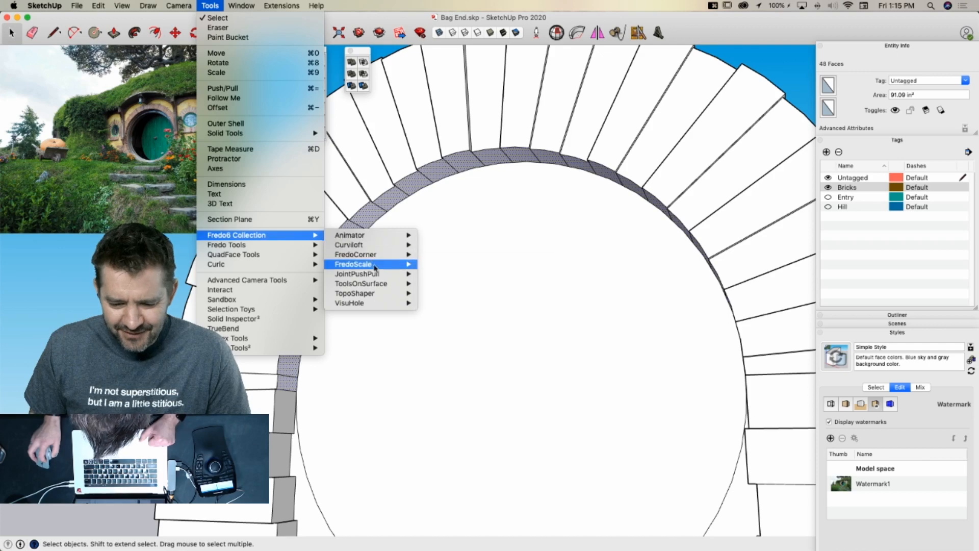
{"action": "mouse_move", "coordinate": [378, 275]}
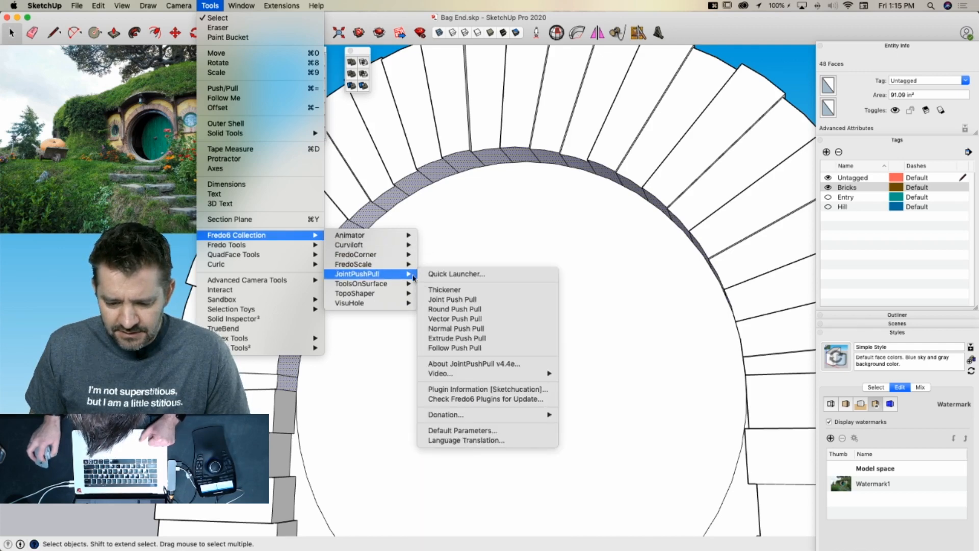
{"action": "left_click", "coordinate": [452, 300]}
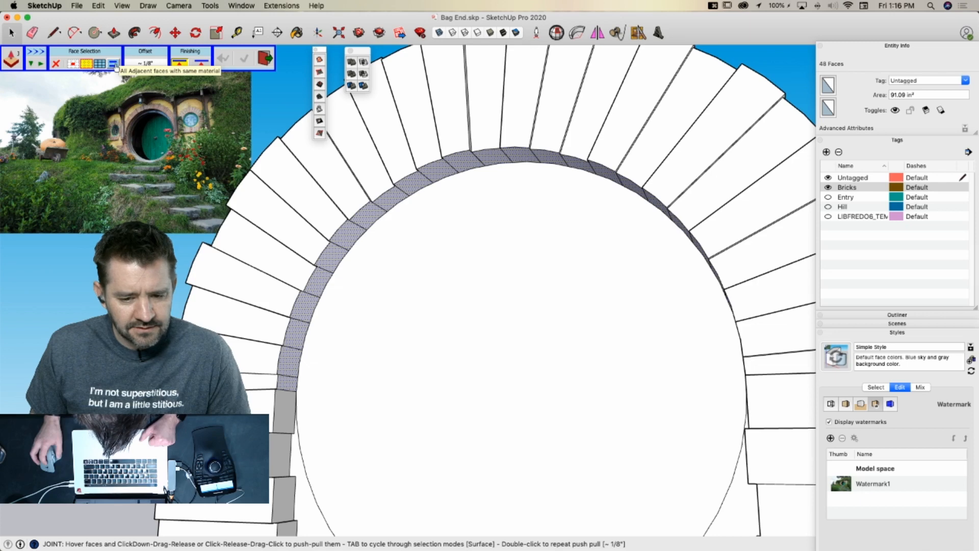
{"action": "left_click", "coordinate": [72, 64]}
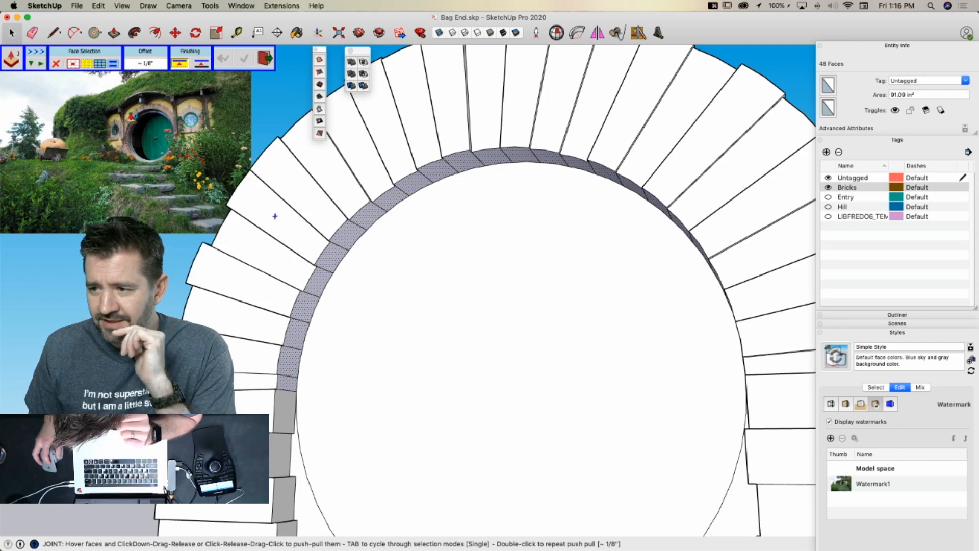
Expand the Joint Push Pull options, move the floating toolbars off them, and check the Borders choices, keeping Contour
{"action": "left_click", "coordinate": [38, 53]}
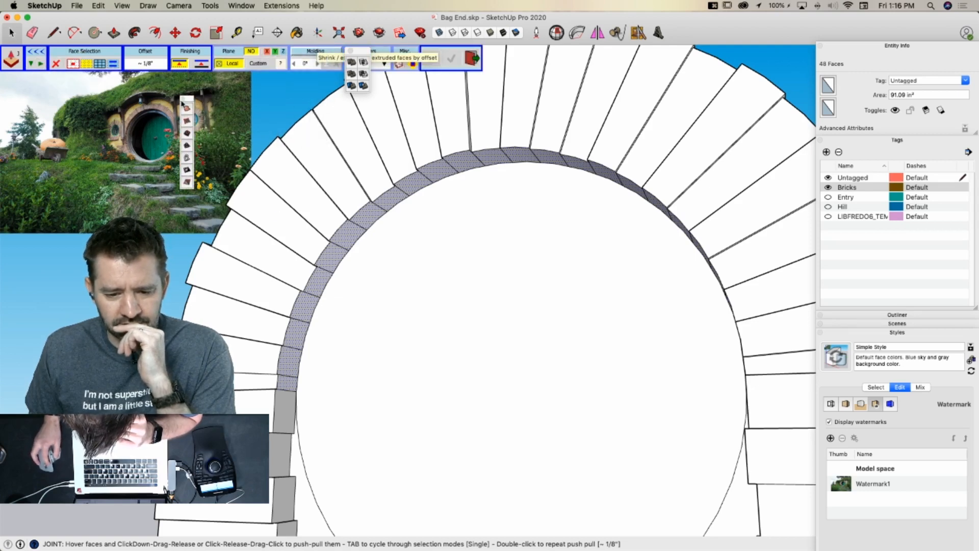
{"action": "left_click_drag", "start_coordinate": [361, 53], "coordinate": [164, 138]}
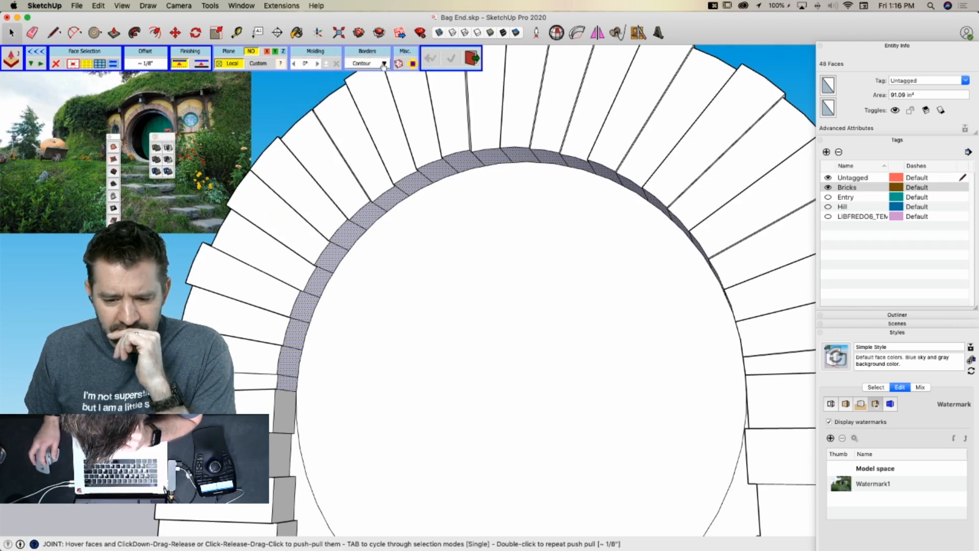
{"action": "left_click", "coordinate": [384, 64]}
{"action": "left_click", "coordinate": [384, 64]}
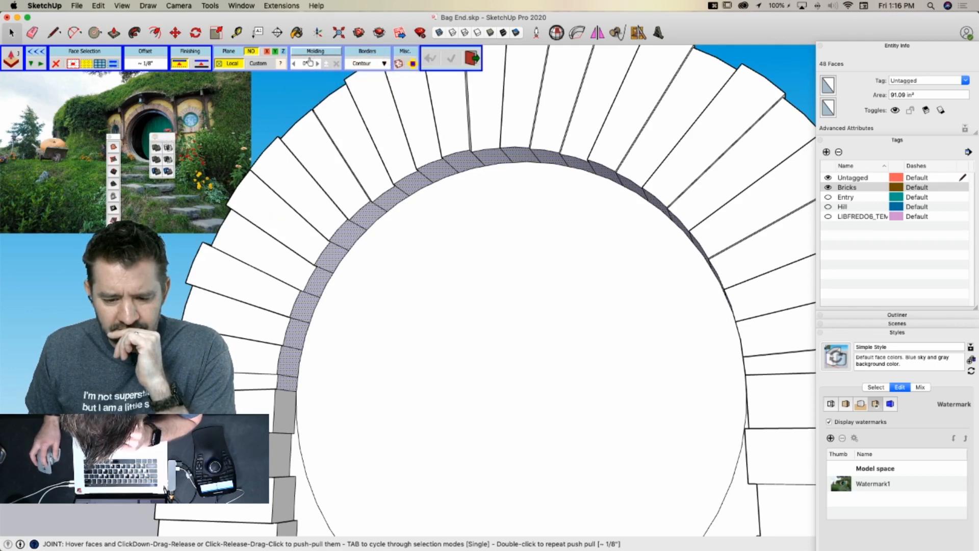
Look into the custom plane picker and the Borders choices of Joint Push Pull, leaving both unchanged
{"action": "left_click", "coordinate": [399, 63]}
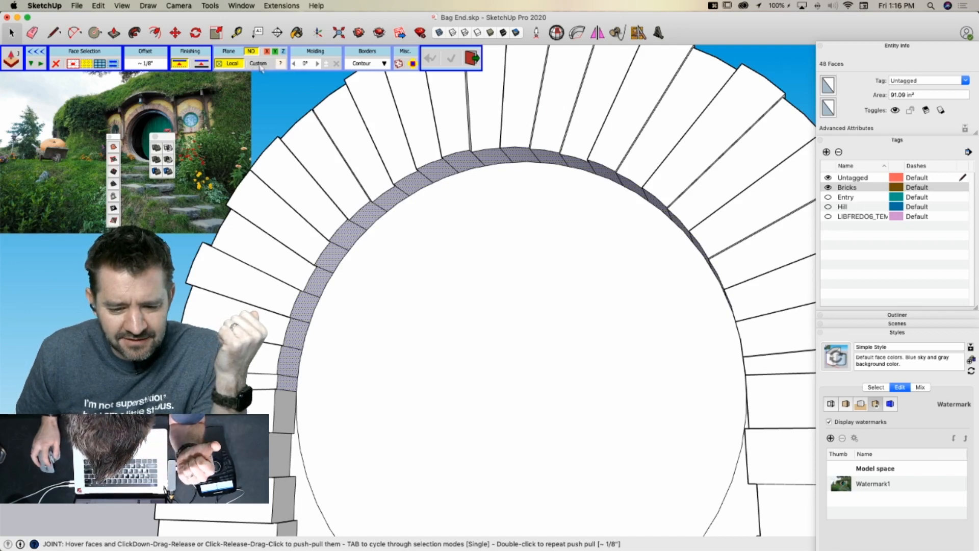
{"action": "left_click", "coordinate": [281, 65]}
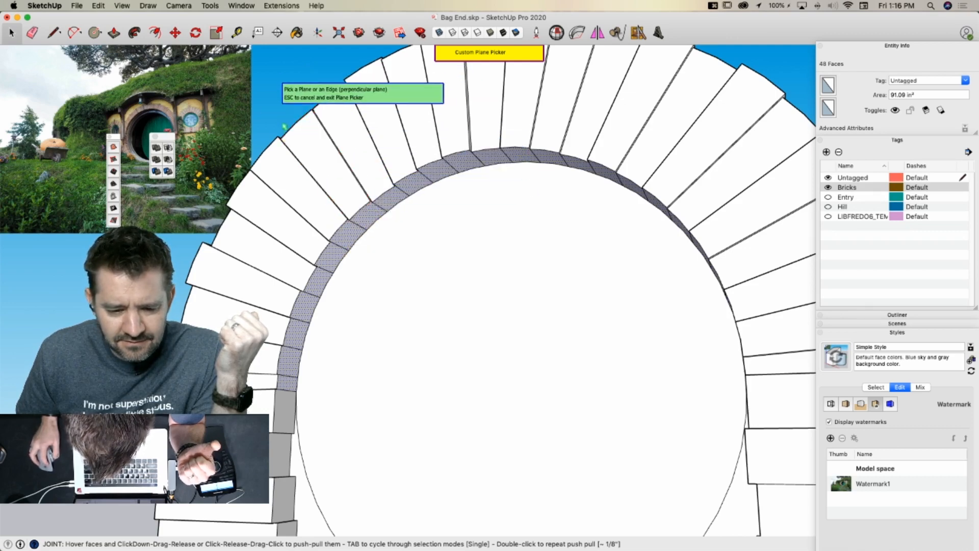
{"action": "key", "text": "Escape"}
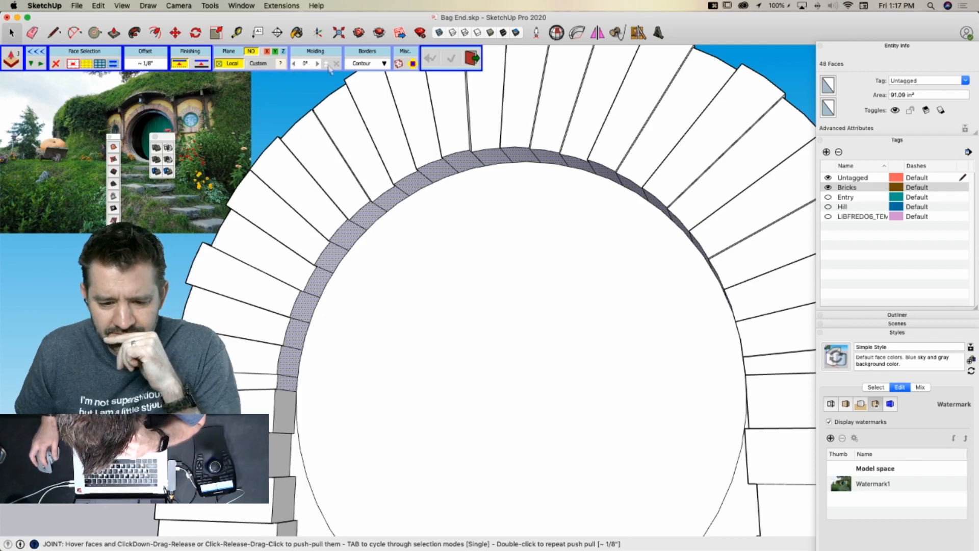
{"action": "left_click", "coordinate": [371, 66]}
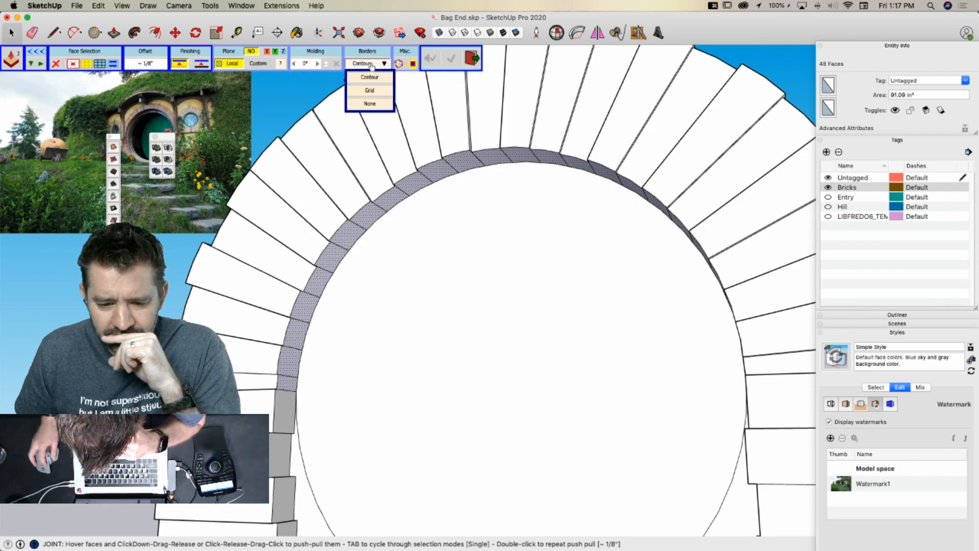
{"action": "left_click", "coordinate": [371, 66]}
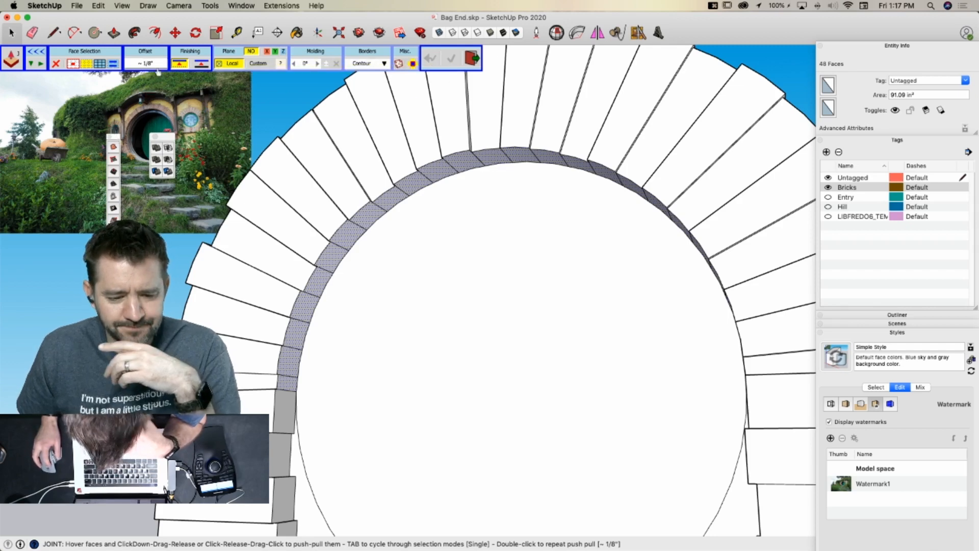
Exit Joint Push Pull, clear the face selection, and move the two floating toolbars off the reference photo
{"action": "key", "text": "Escape"}
{"action": "key", "text": "space"}
{"action": "left_click", "coordinate": [137, 119]}
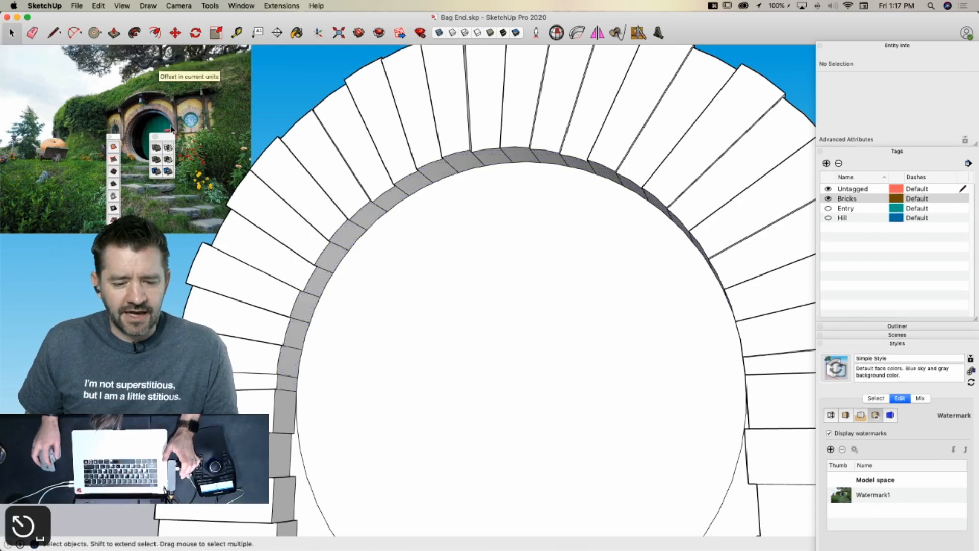
{"action": "left_click_drag", "start_coordinate": [166, 138], "coordinate": [304, 73]}
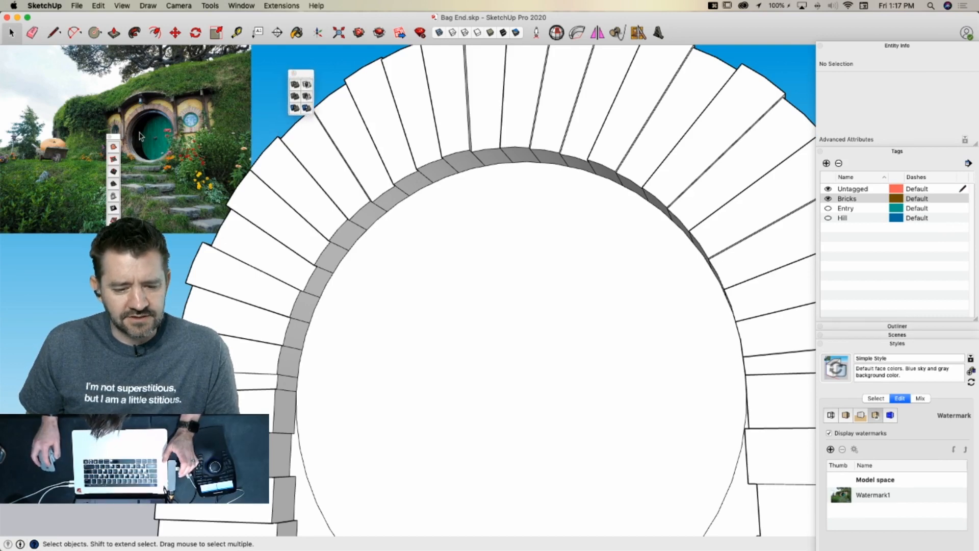
{"action": "left_click_drag", "start_coordinate": [109, 139], "coordinate": [258, 80]}
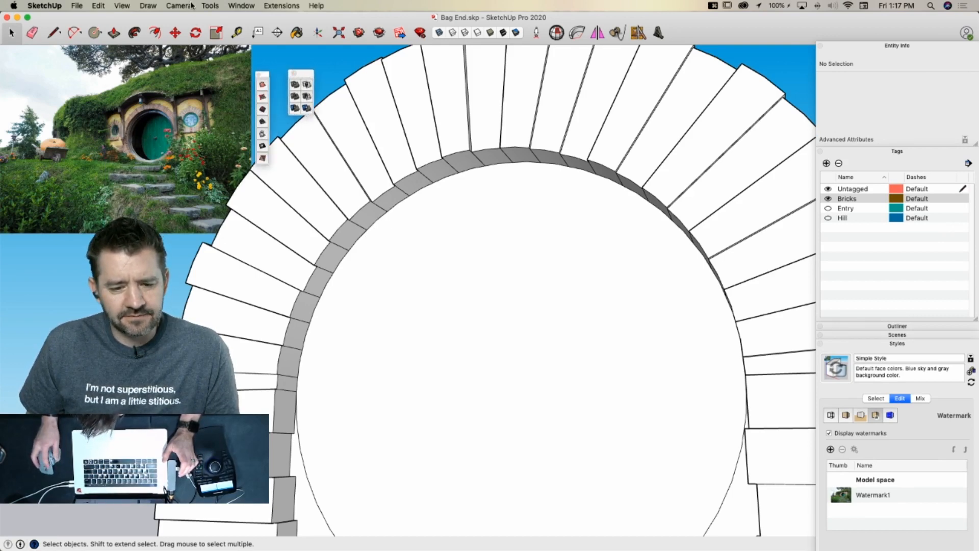
Restart Joint Push Pull with nothing selected and push in inner faces of individual bricks up the arch's left side by varied depths, about 3/16 to 5/16 inch
{"action": "left_click", "coordinate": [210, 5]}
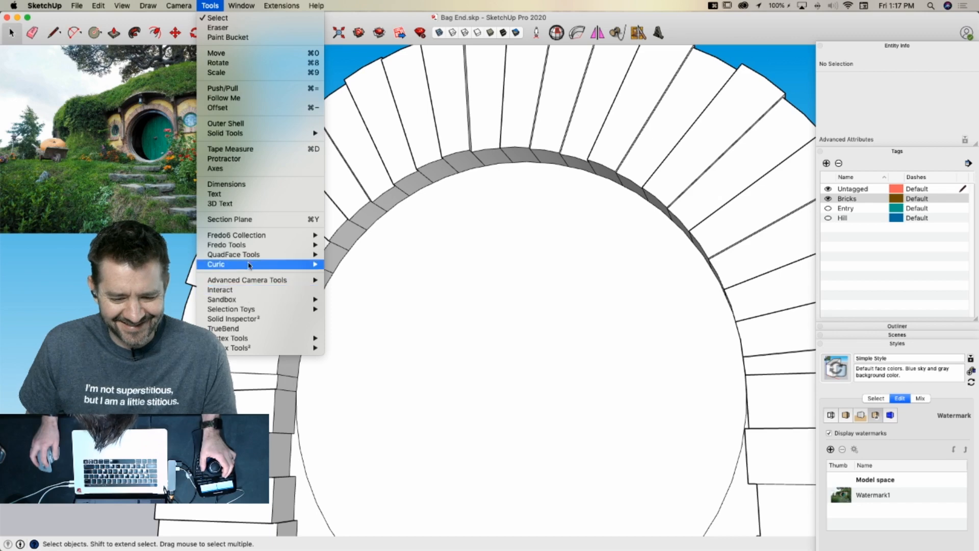
{"action": "mouse_move", "coordinate": [272, 238]}
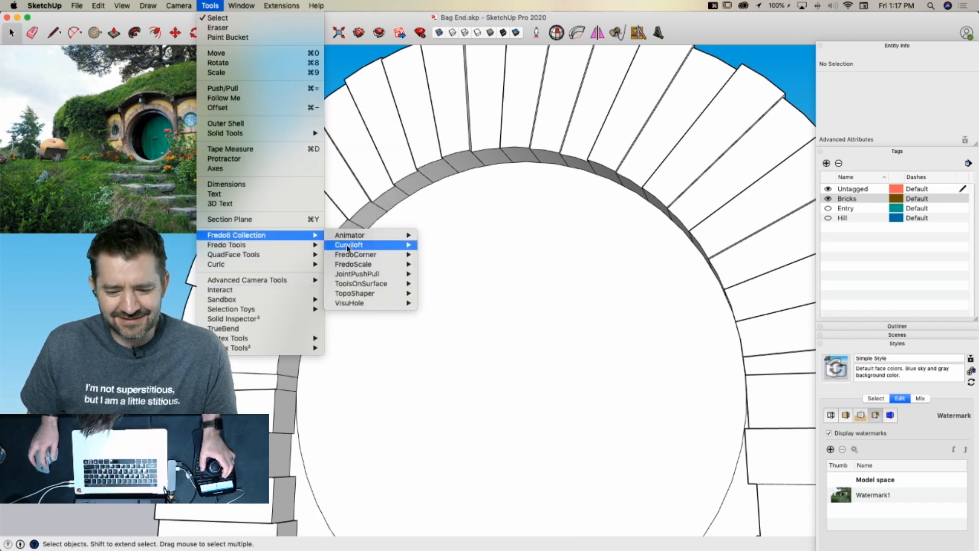
{"action": "mouse_move", "coordinate": [348, 249]}
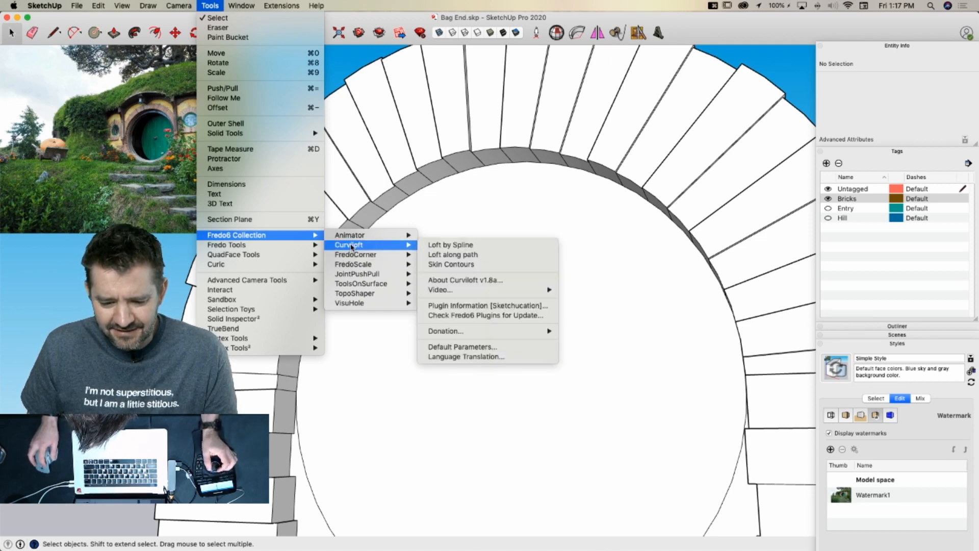
{"action": "mouse_move", "coordinate": [358, 277]}
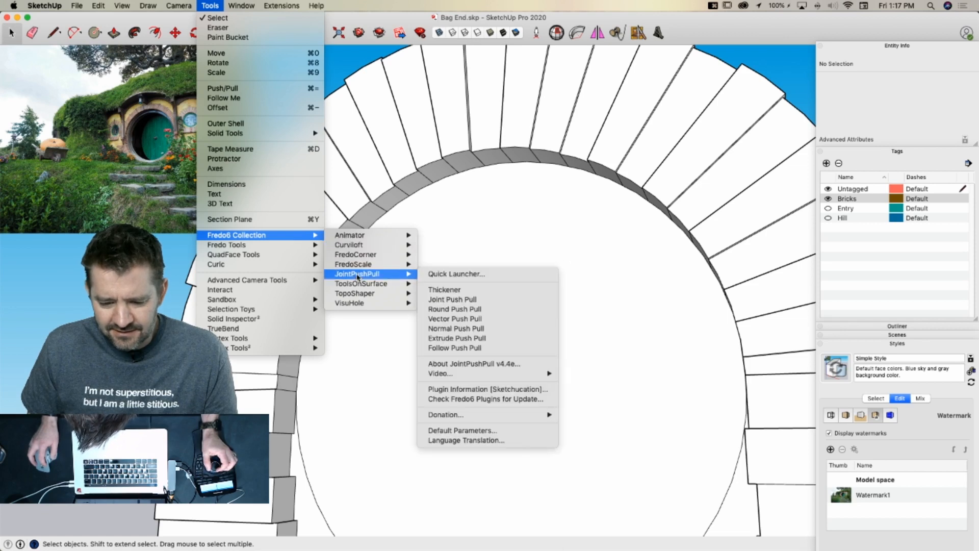
{"action": "mouse_move", "coordinate": [394, 265]}
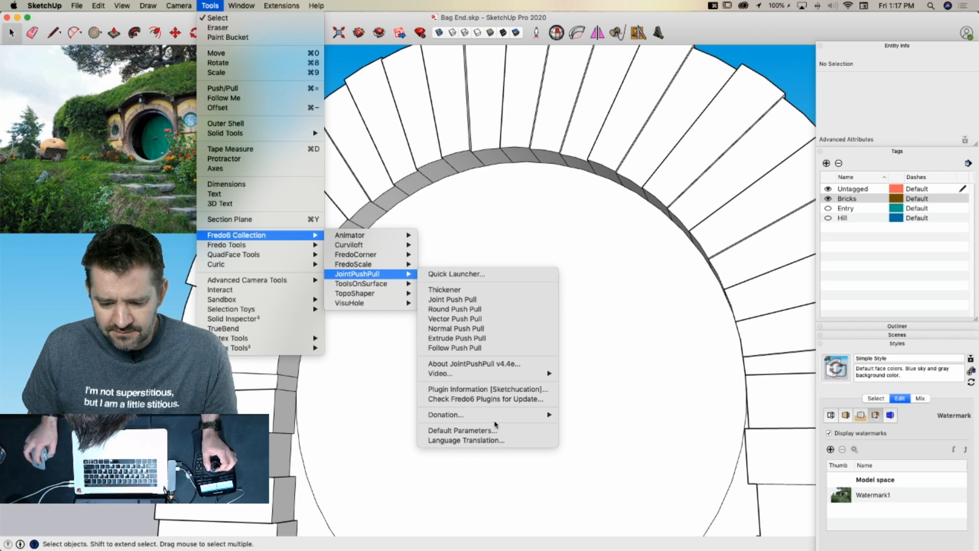
{"action": "left_click", "coordinate": [498, 303]}
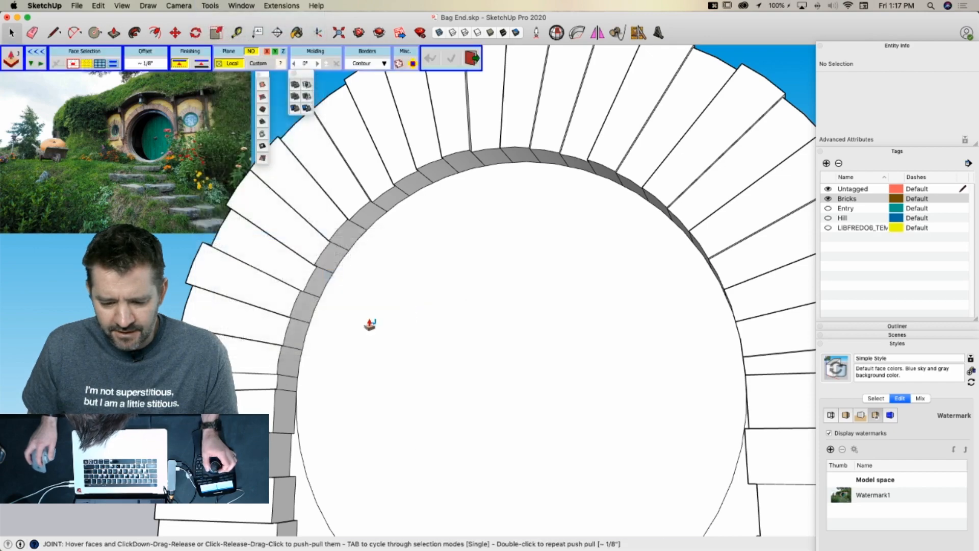
{"action": "scroll", "coordinate": [306, 380], "scroll_direction": "up", "scroll_amount": 3}
{"action": "scroll", "coordinate": [306, 403], "scroll_direction": "up", "scroll_amount": 2}
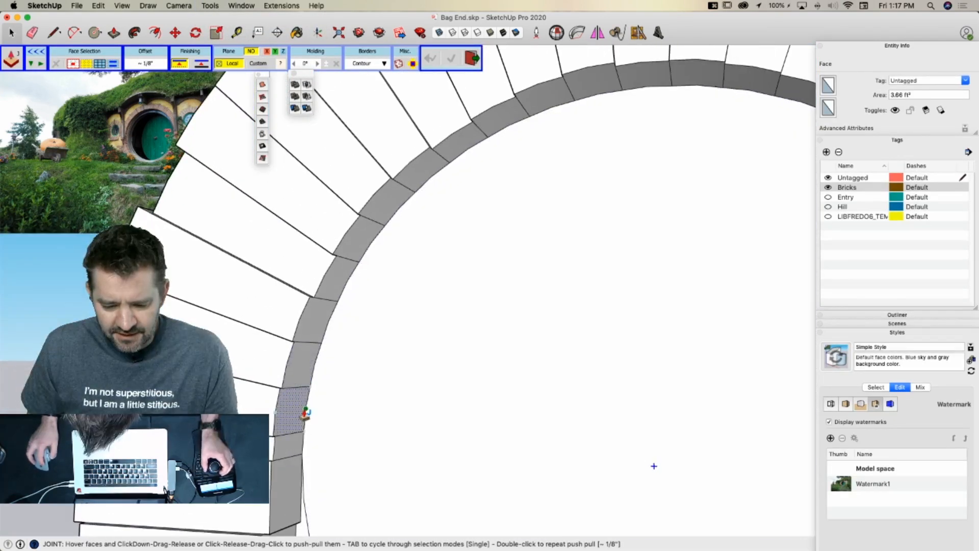
{"action": "mouse_move", "coordinate": [304, 411]}
{"action": "left_mouse_down"}
{"action": "mouse_move", "coordinate": [292, 412]}
{"action": "mouse_move", "coordinate": [302, 410]}
{"action": "left_mouse_up"}
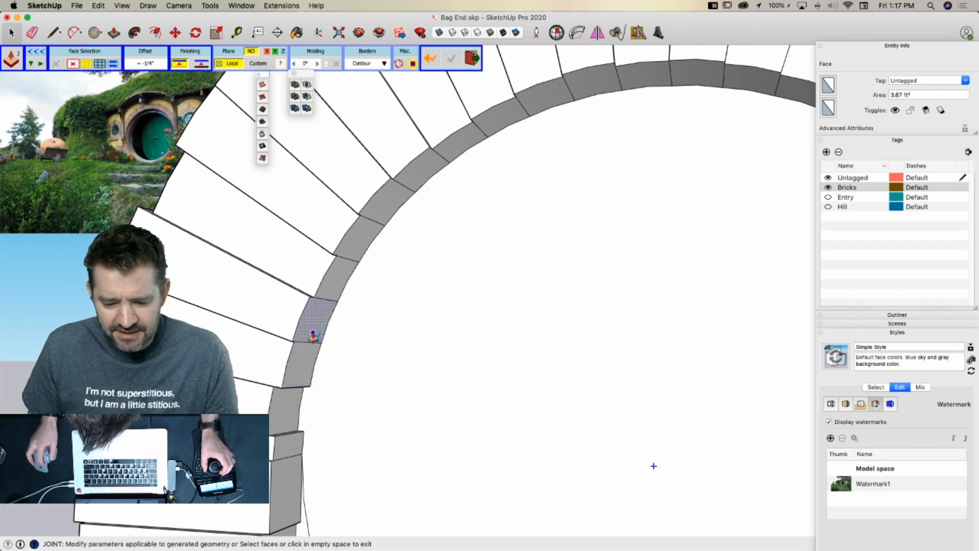
{"action": "left_click_drag", "start_coordinate": [313, 336], "coordinate": [309, 334]}
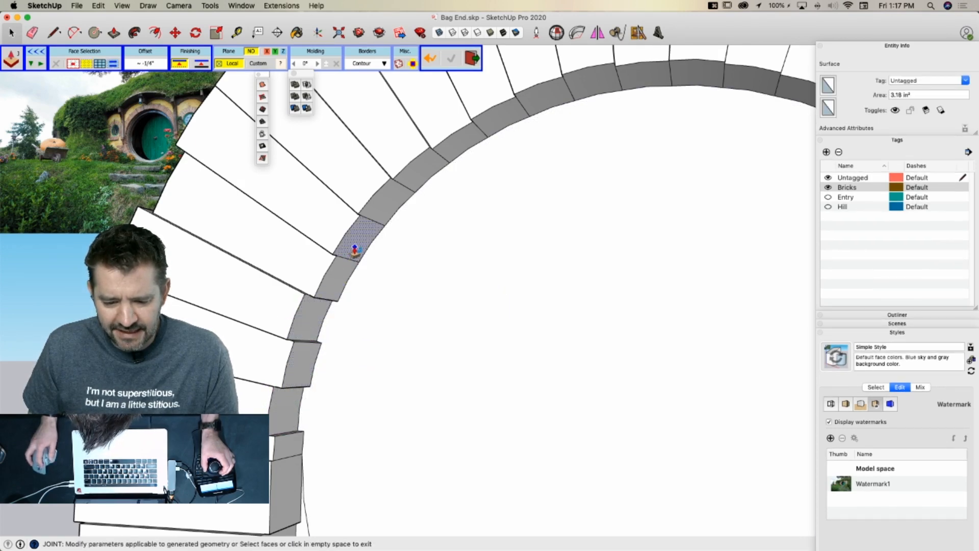
{"action": "left_click_drag", "start_coordinate": [355, 250], "coordinate": [345, 248]}
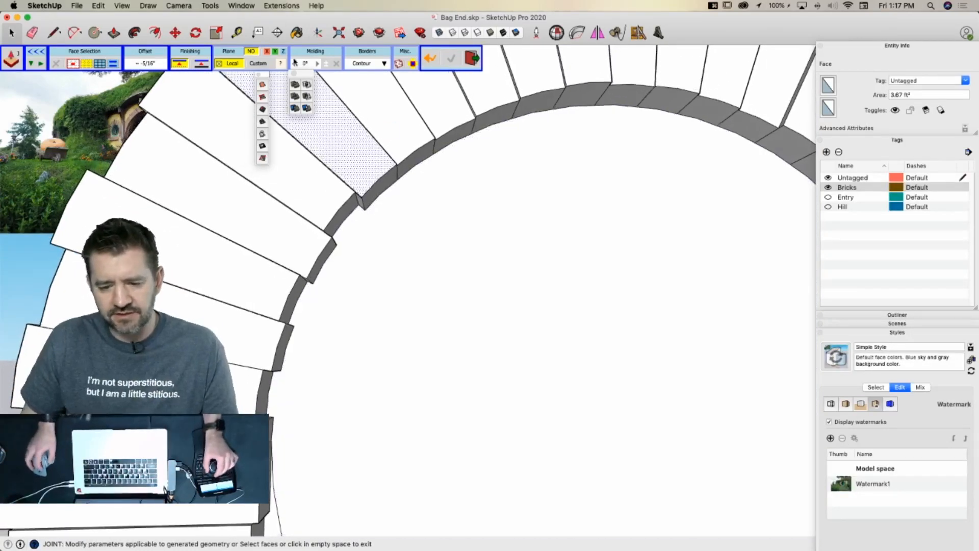
{"action": "left_click_drag", "start_coordinate": [408, 171], "coordinate": [427, 157]}
Joint Push Pull the inner faces of individual bricks across the arch's crown by varied depths, about 1/8 to 5/16 inch
{"action": "middle_click_drag", "start_coordinate": [608, 443], "coordinate": [578, 472]}
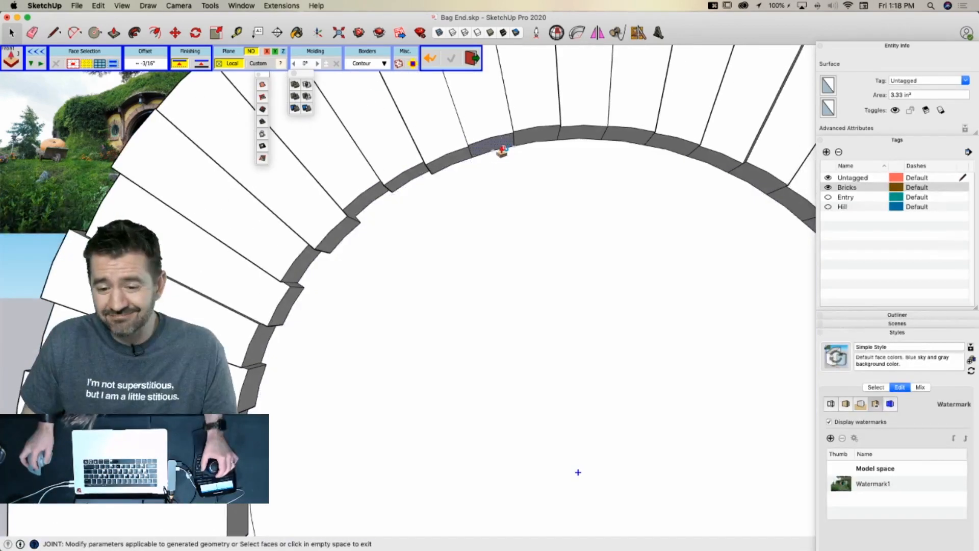
{"action": "left_click_drag", "start_coordinate": [496, 149], "coordinate": [494, 145]}
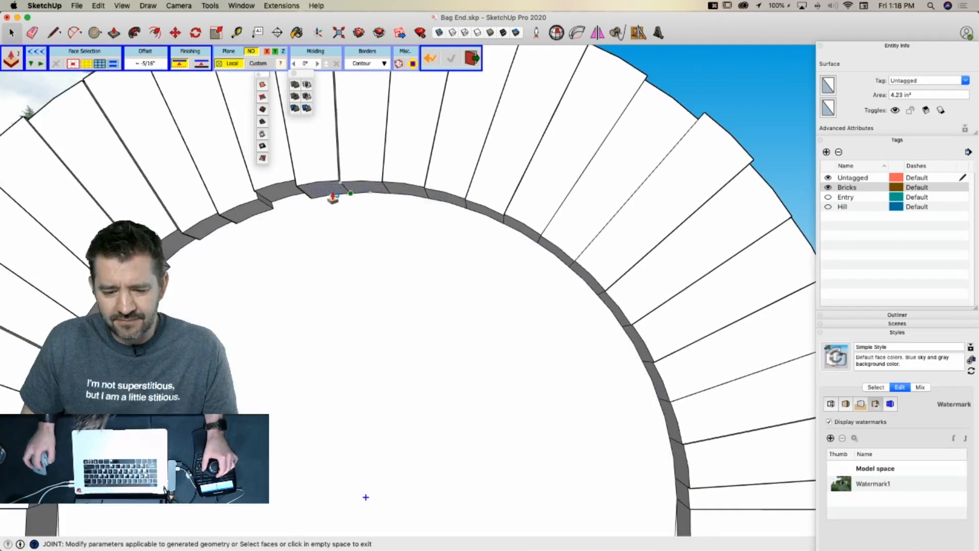
{"action": "left_click_drag", "start_coordinate": [330, 195], "coordinate": [326, 190]}
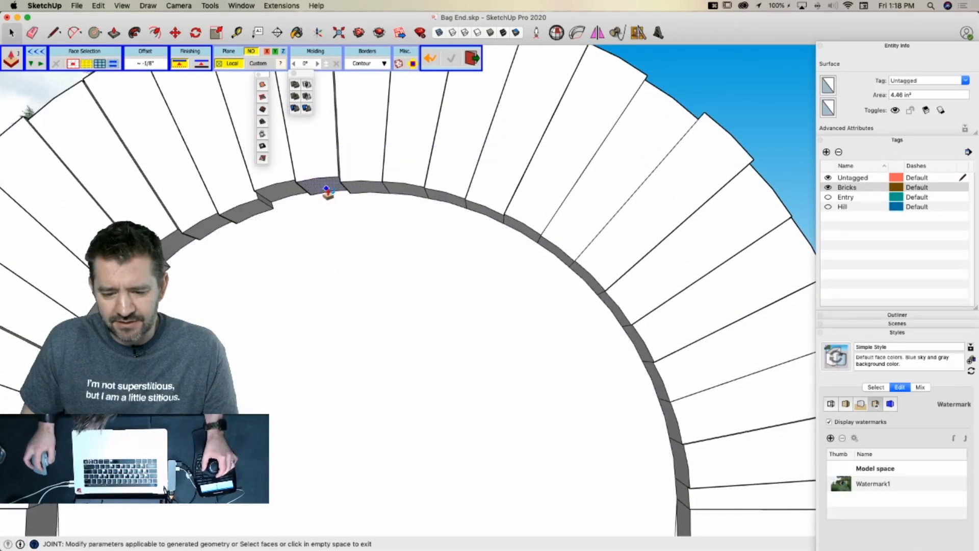
{"action": "left_click_drag", "start_coordinate": [406, 196], "coordinate": [439, 196]}
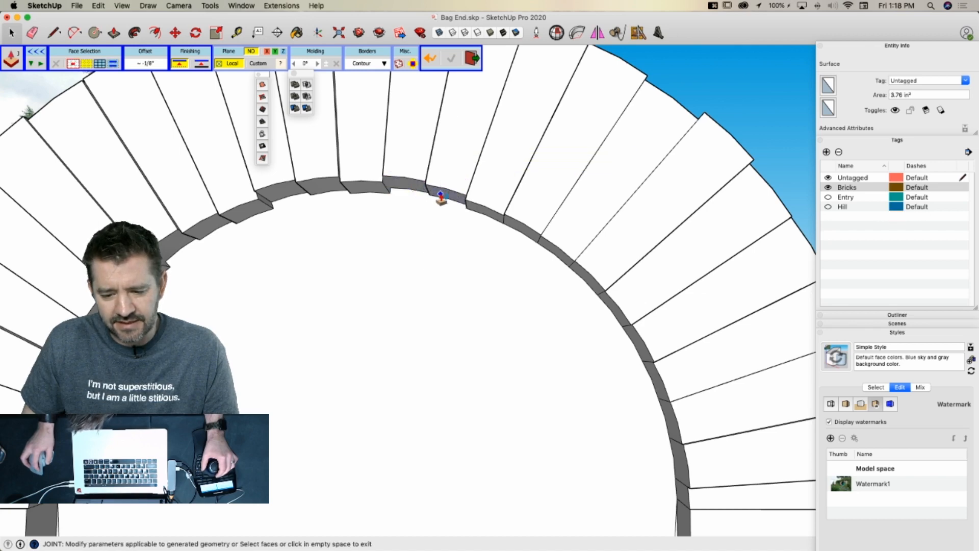
{"action": "middle_click_drag", "start_coordinate": [439, 196], "coordinate": [474, 193]}
{"action": "left_click_drag", "start_coordinate": [474, 193], "coordinate": [530, 212]}
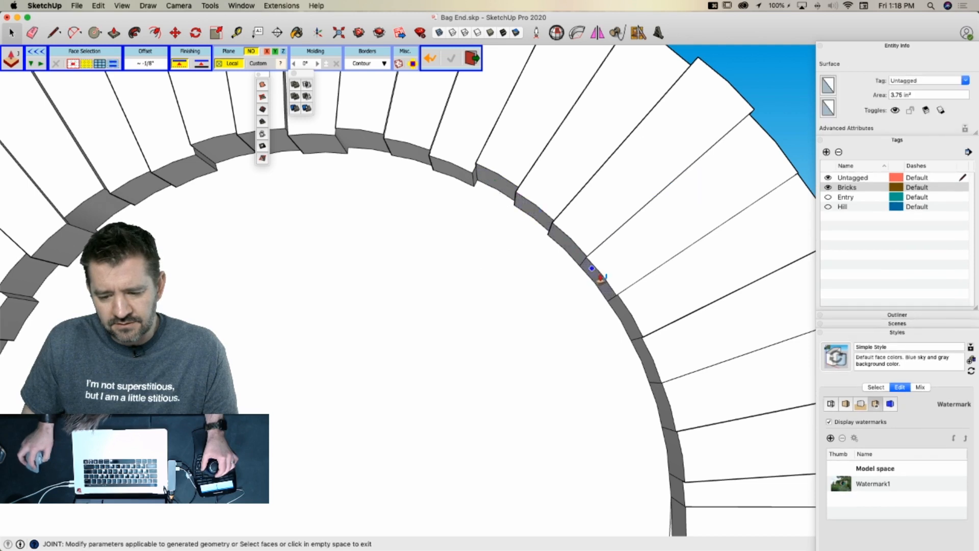
Joint Push Pull the inner faces of individual bricks down the arch's right side by varied depths, including about 3/16 and 1/4 inch, and exit the tool
{"action": "left_click_drag", "start_coordinate": [591, 272], "coordinate": [601, 283]}
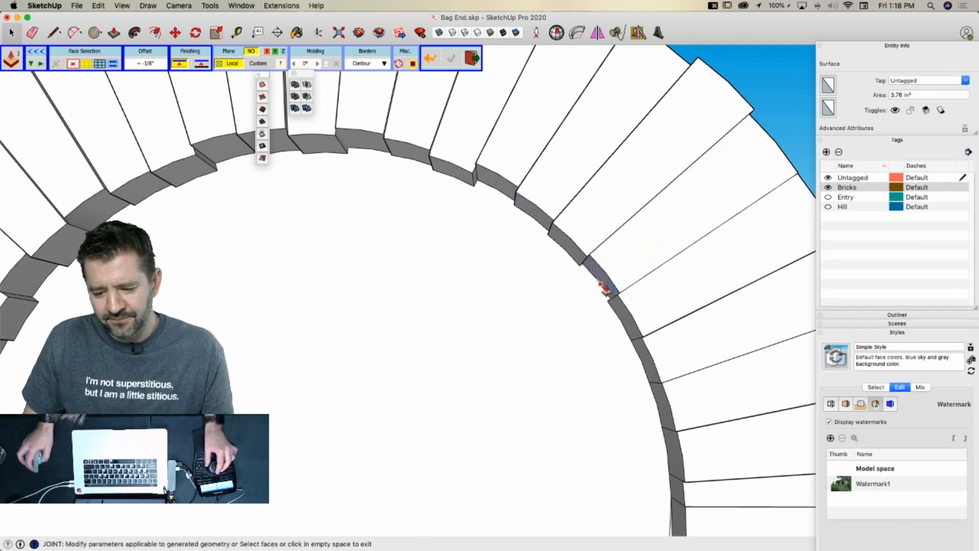
{"action": "scroll", "coordinate": [592, 284], "scroll_direction": "up", "scroll_amount": 3}
{"action": "left_click_drag", "start_coordinate": [586, 229], "coordinate": [591, 227]}
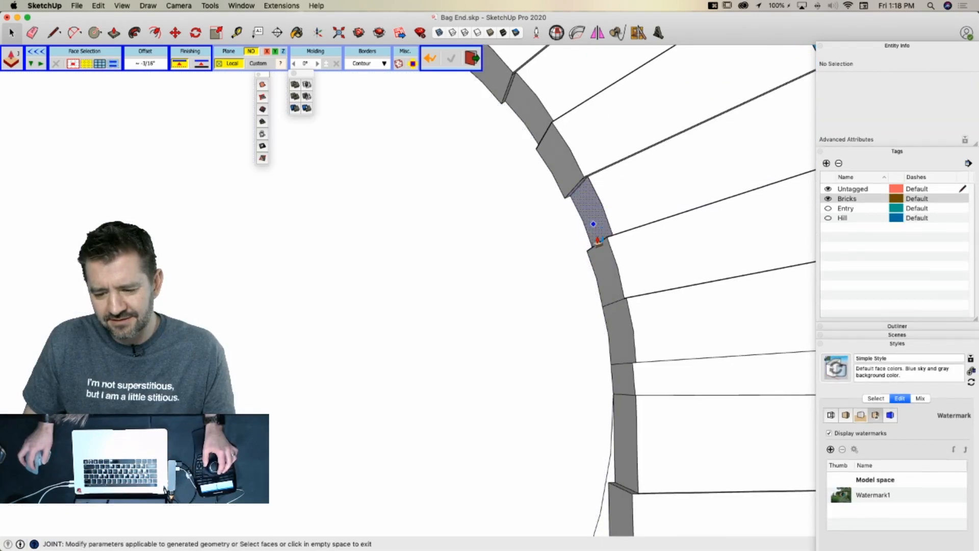
{"action": "left_click_drag", "start_coordinate": [606, 281], "coordinate": [611, 279]}
{"action": "left_click", "coordinate": [621, 363]}
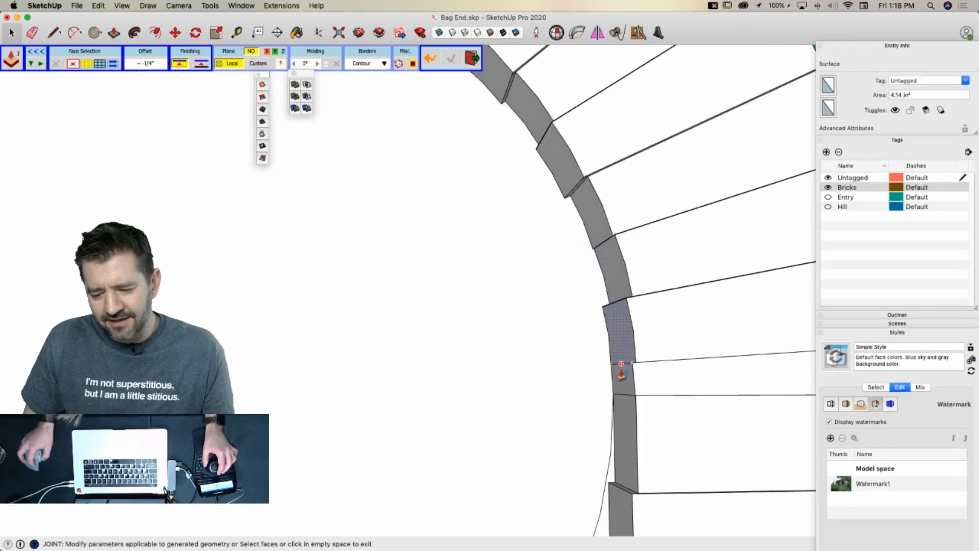
{"action": "left_click_drag", "start_coordinate": [622, 381], "coordinate": [630, 378]}
{"action": "key", "text": "space"}
{"action": "scroll", "coordinate": [490, 316], "scroll_direction": "down", "scroll_amount": 5}
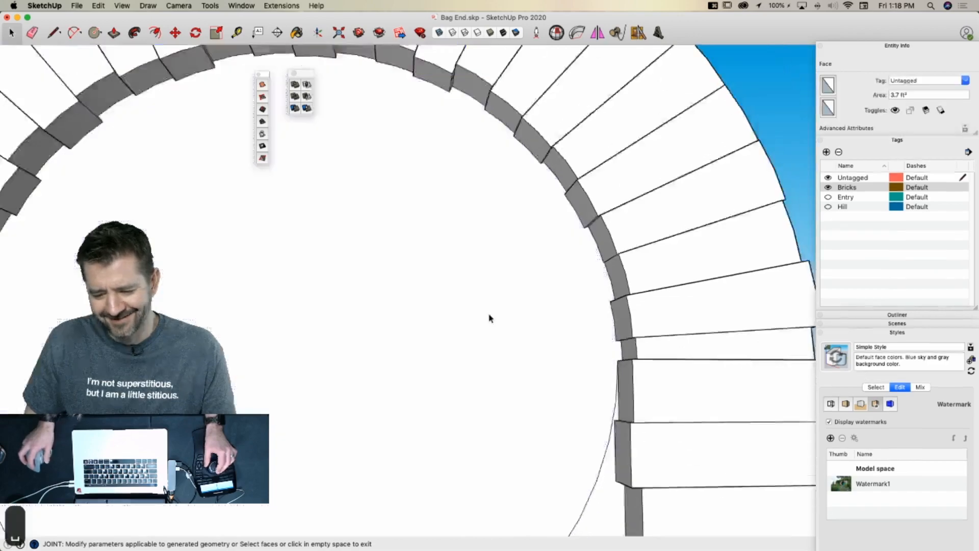
{"action": "scroll", "coordinate": [364, 289], "scroll_direction": "down", "scroll_amount": 5}
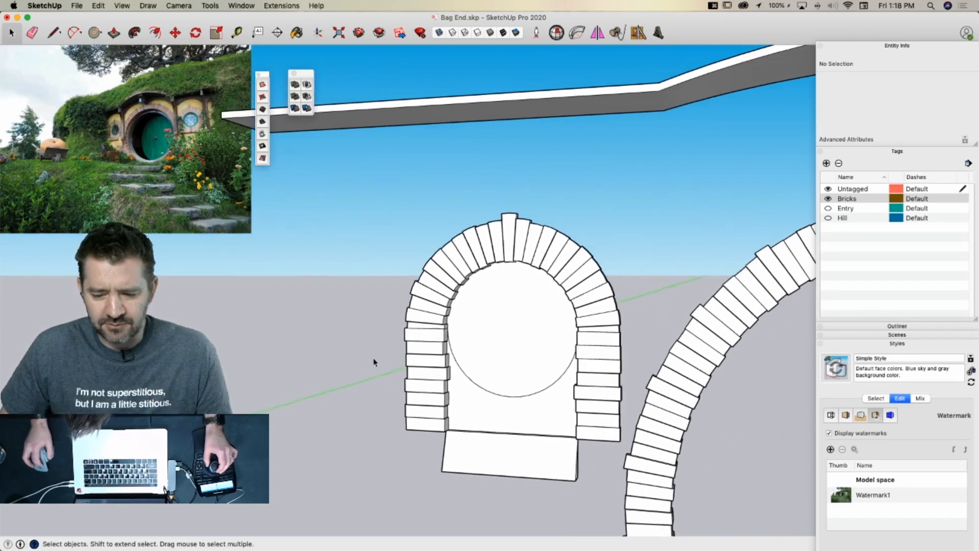
{"action": "key", "text": "space"}
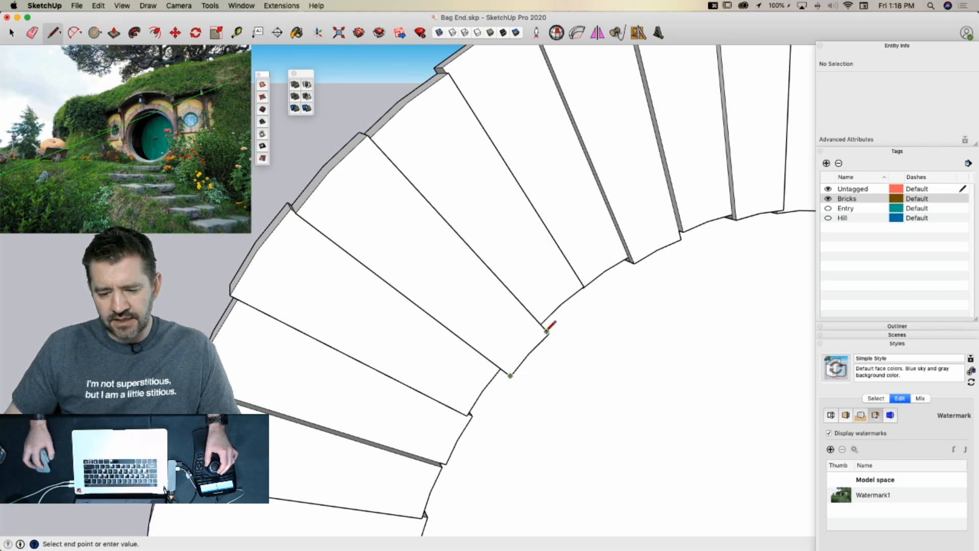
{"action": "key", "text": "space"}
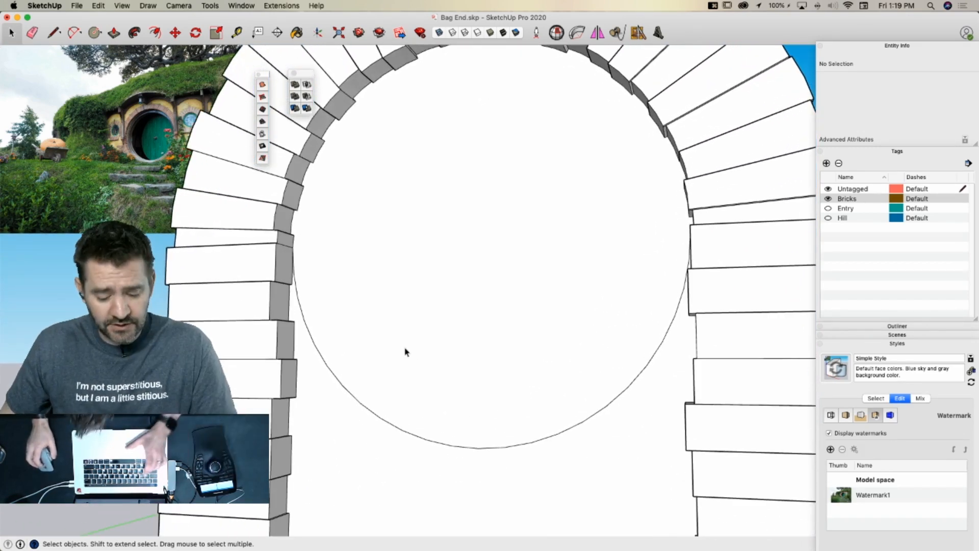
{"action": "key", "text": "c"}
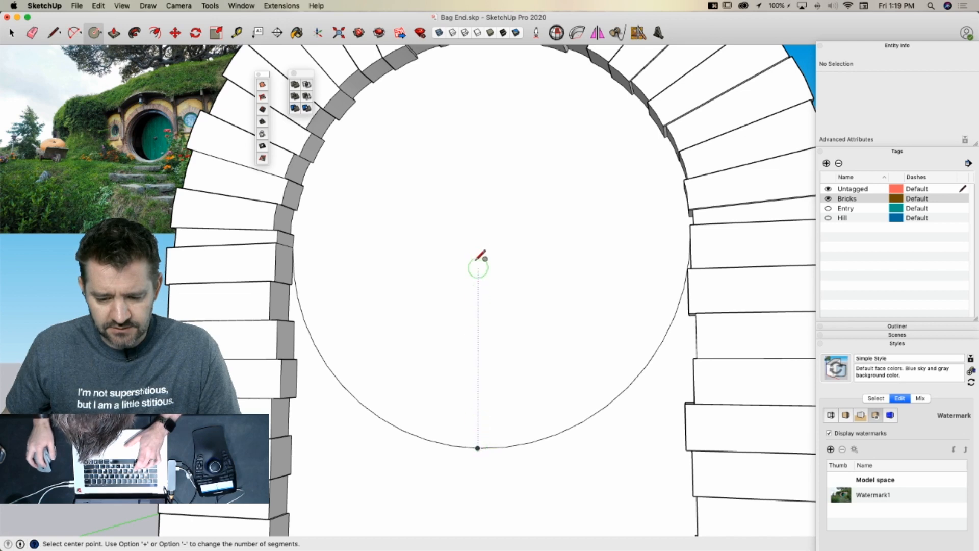
{"action": "left_click", "coordinate": [477, 239]}
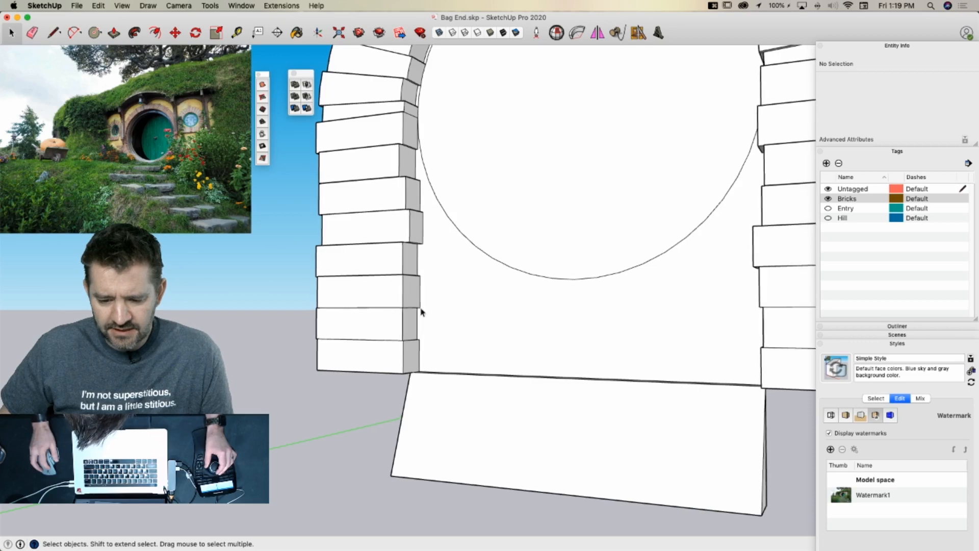
Push the lowest brick of the surround's left leg back out of the way and erase its leftover edges
{"action": "key", "text": "p"}
{"action": "left_click", "coordinate": [350, 334]}
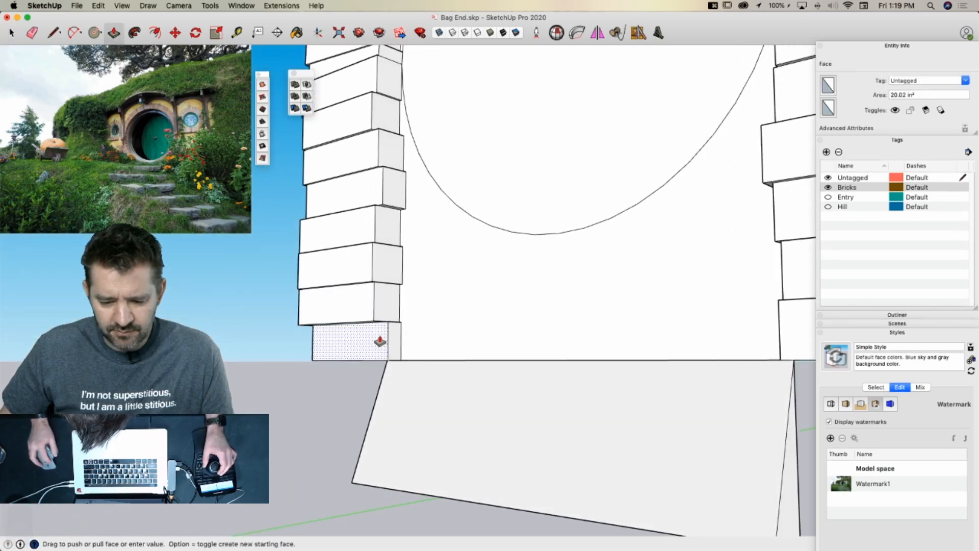
{"action": "left_click", "coordinate": [410, 342]}
{"action": "double_click", "coordinate": [354, 314]}
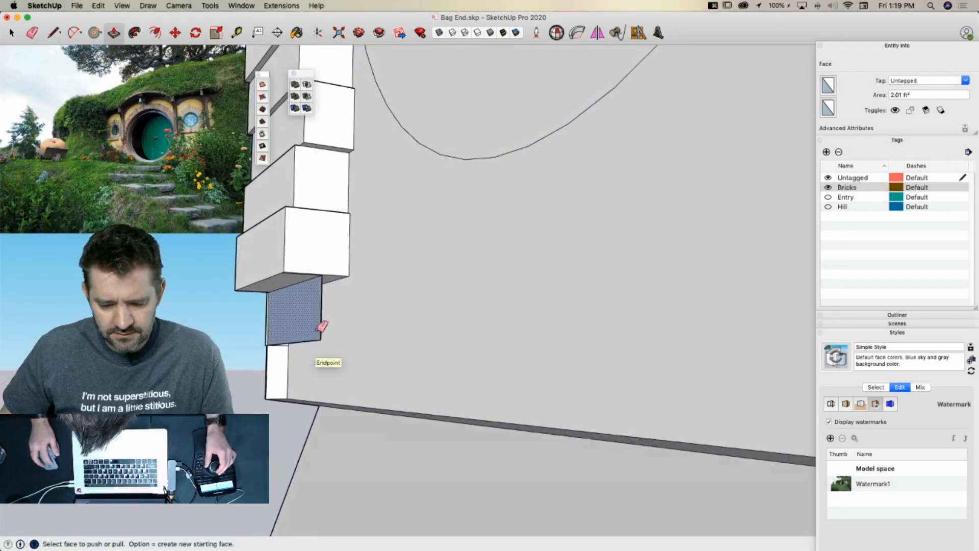
{"action": "key", "text": "e"}
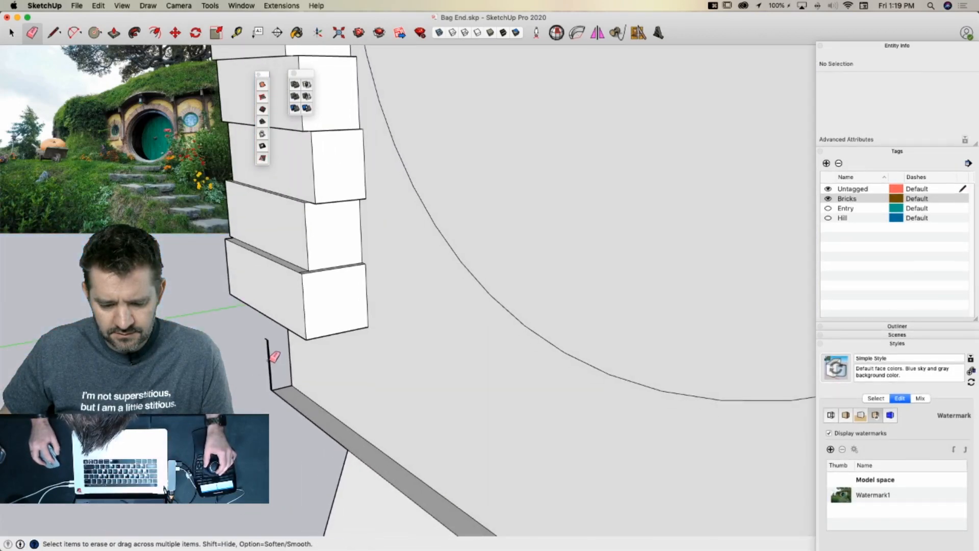
{"action": "left_click", "coordinate": [269, 338]}
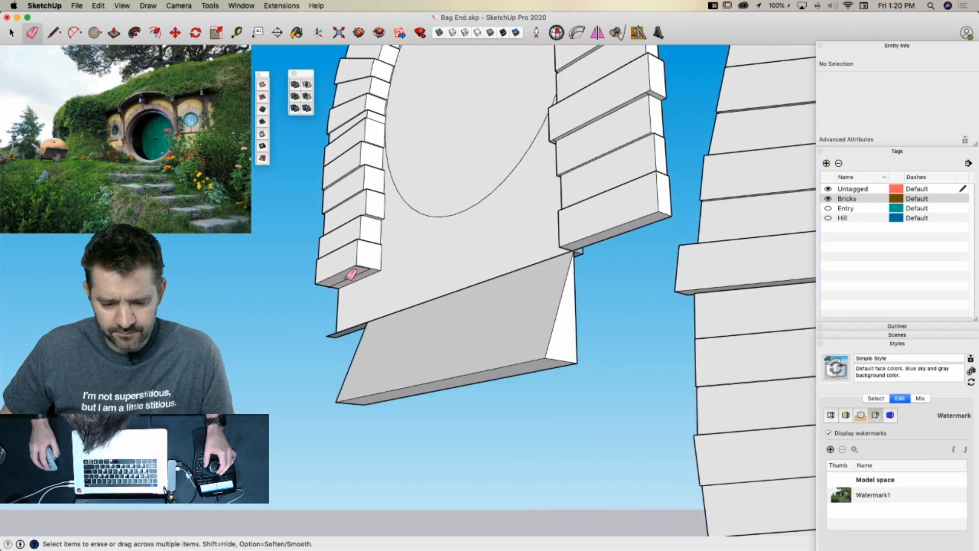
{"action": "left_click_drag", "start_coordinate": [398, 258], "coordinate": [401, 256]}
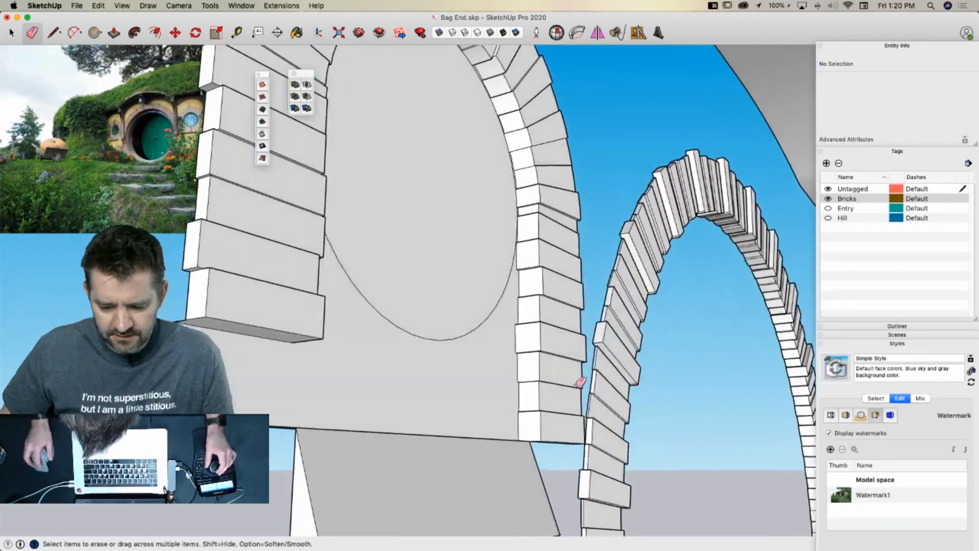
Push the lowest brick of the surround's right leg back to remove its thickness
{"action": "key", "text": "p"}
{"action": "left_click_drag", "start_coordinate": [517, 386], "coordinate": [466, 398]}
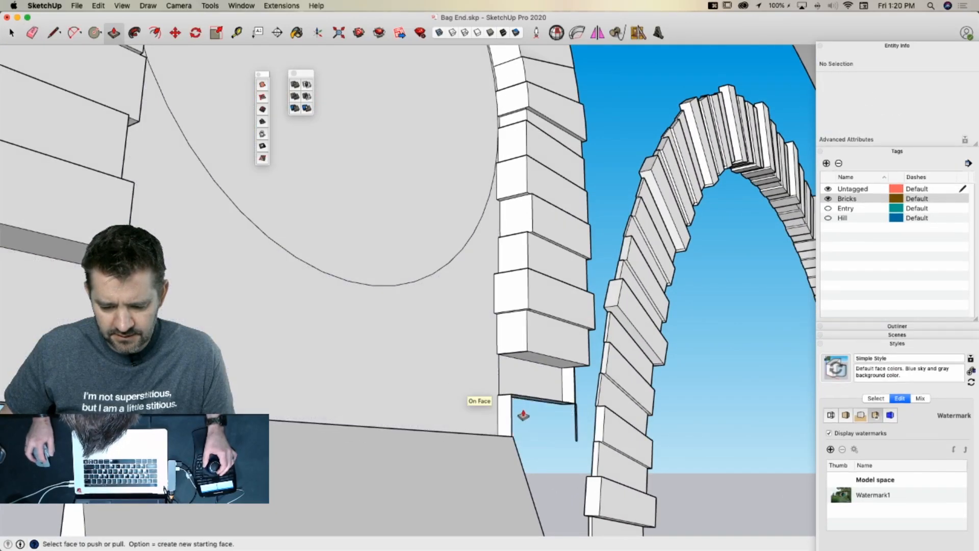
{"action": "left_click", "coordinate": [561, 406]}
{"action": "left_click", "coordinate": [570, 399]}
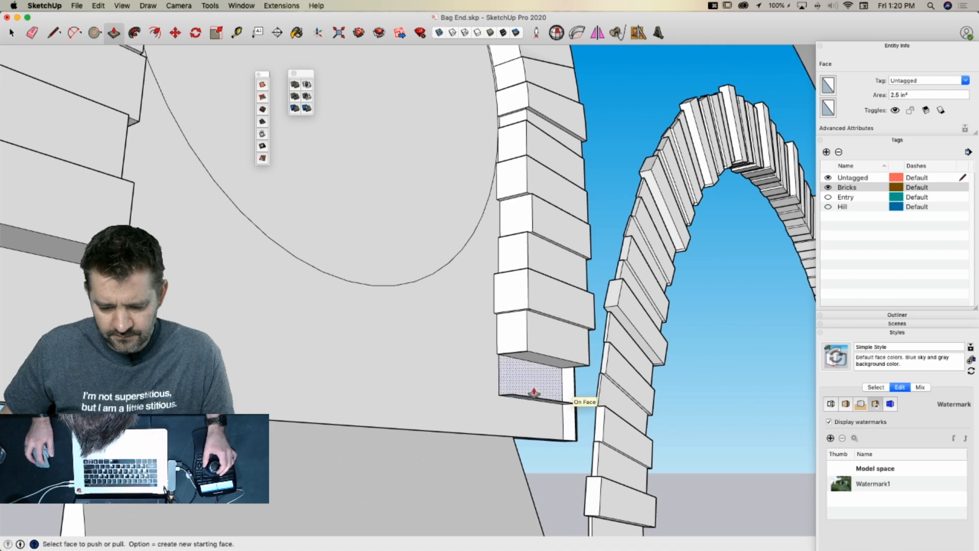
Erase the leftover edges of the right leg's removed brick, undoing any mistaken erasure and clearing the stray edge beside the panel
{"action": "key", "text": "e"}
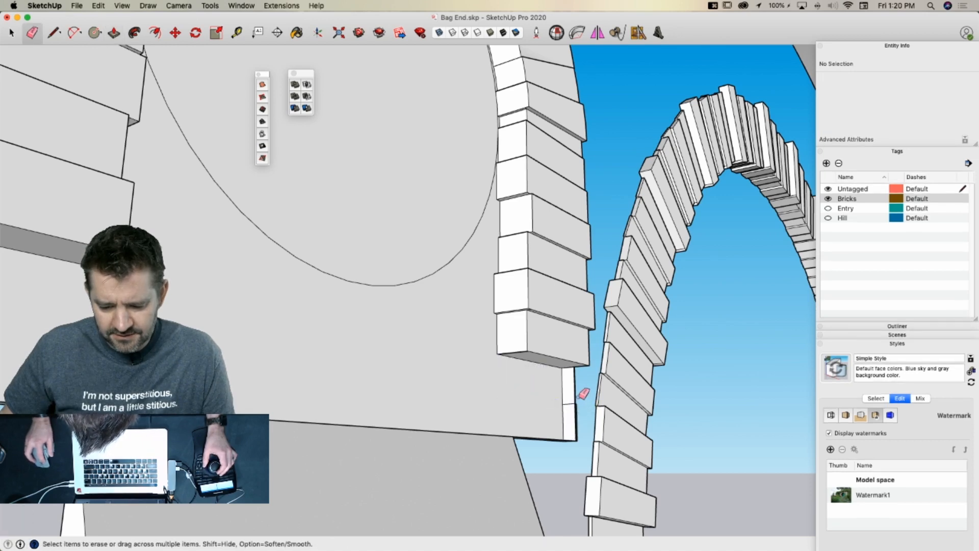
{"action": "left_click_drag", "start_coordinate": [576, 421], "coordinate": [572, 447]}
{"action": "left_click", "coordinate": [573, 441]}
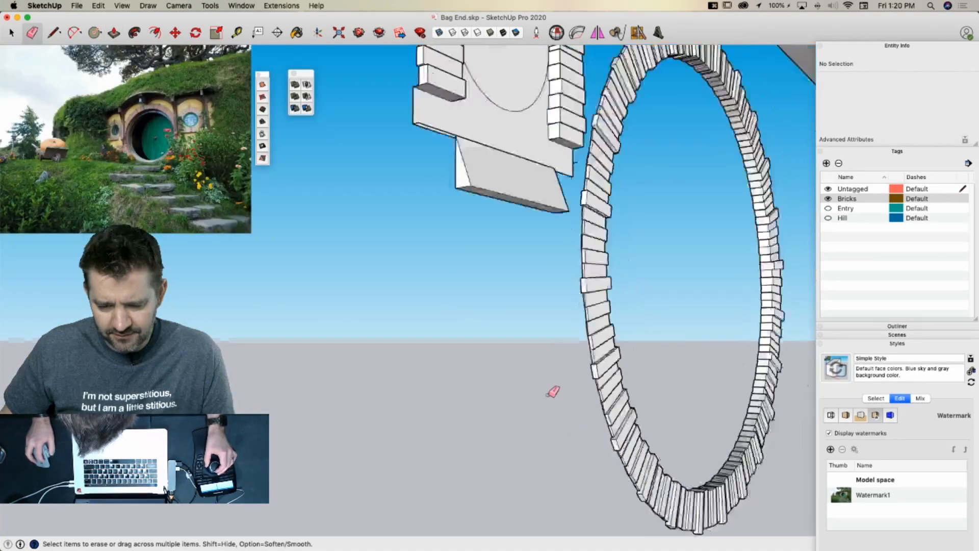
{"action": "left_click", "coordinate": [584, 249]}
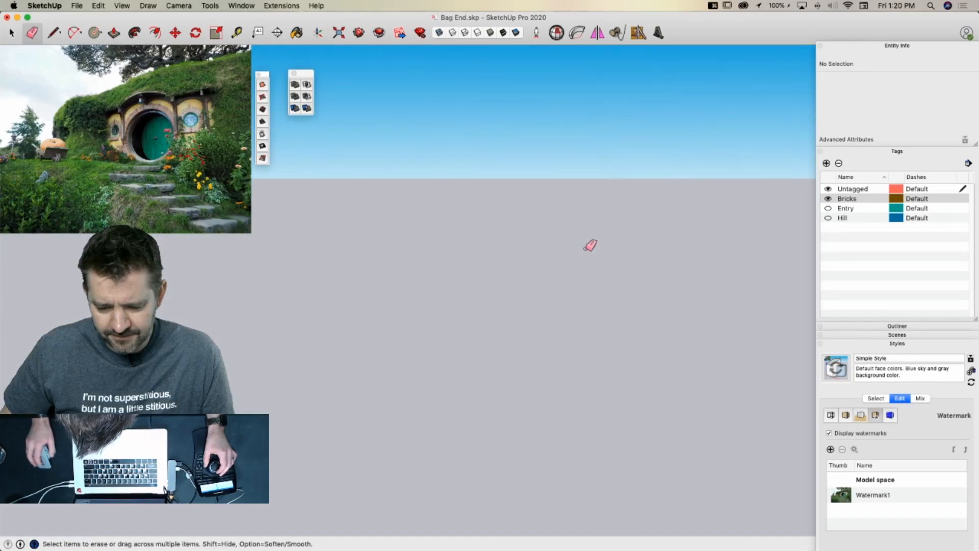
{"action": "key", "text": "super+z"}
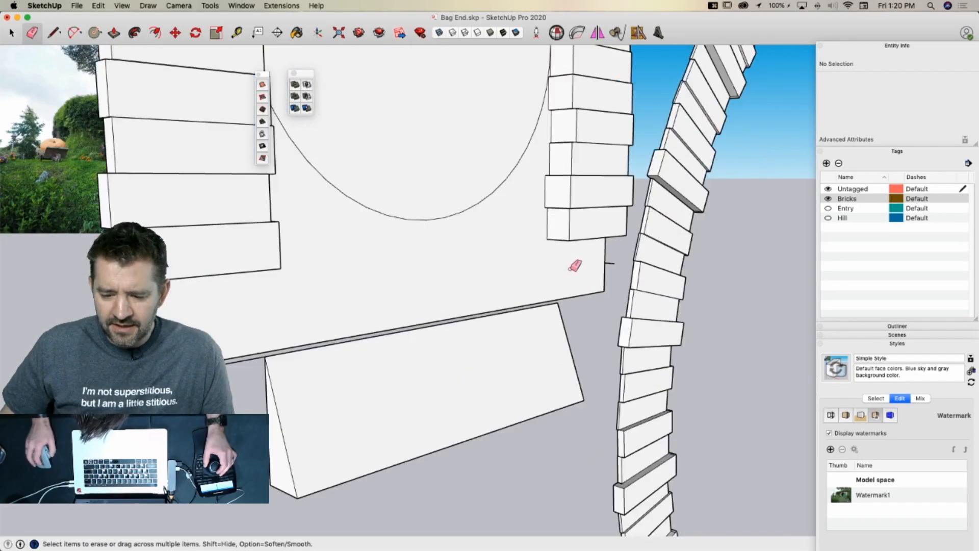
{"action": "left_click", "coordinate": [630, 262]}
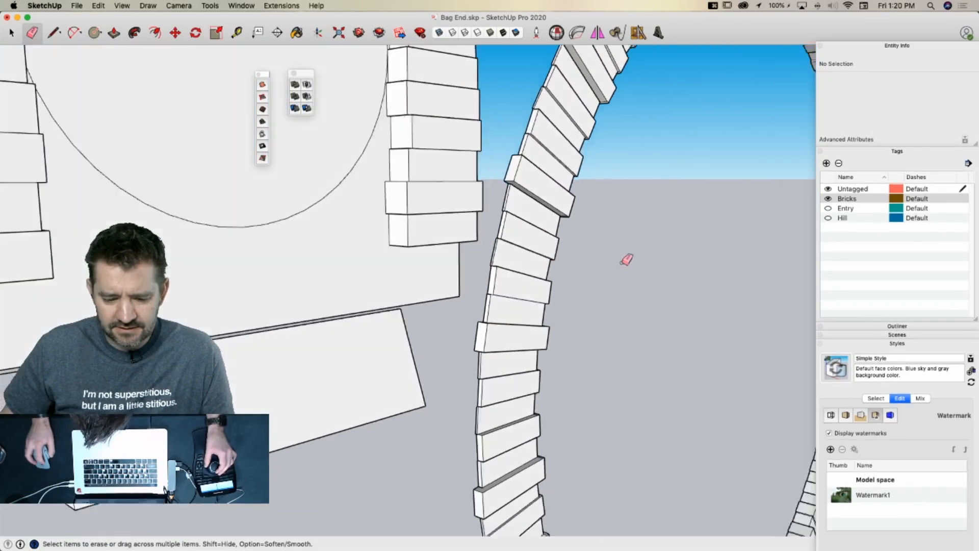
Draw a line across the backing panel level with both legs' undersides, and delete the strip and stray edges below it
{"action": "scroll", "coordinate": [334, 440], "scroll_direction": "up", "scroll_amount": 10}
{"action": "scroll", "coordinate": [347, 432], "scroll_direction": "down", "scroll_amount": 8}
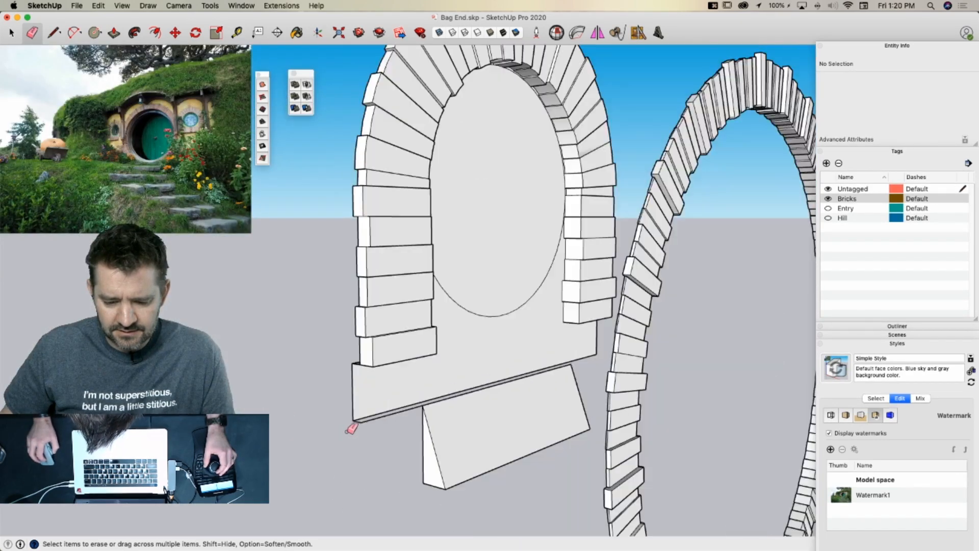
{"action": "left_click_drag", "start_coordinate": [365, 421], "coordinate": [371, 419]}
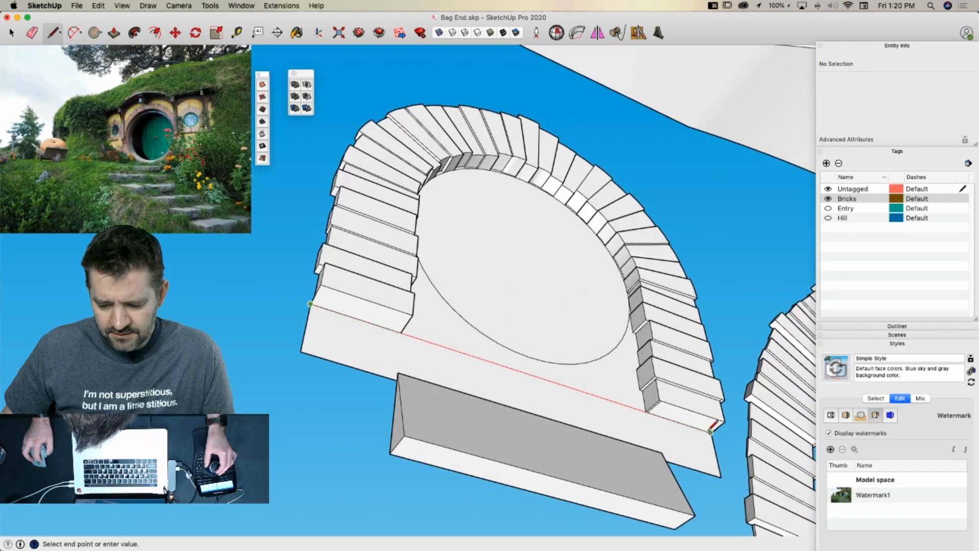
{"action": "left_click", "coordinate": [710, 431]}
{"action": "key", "text": "e"}
{"action": "left_click_drag", "start_coordinate": [719, 478], "coordinate": [719, 472]}
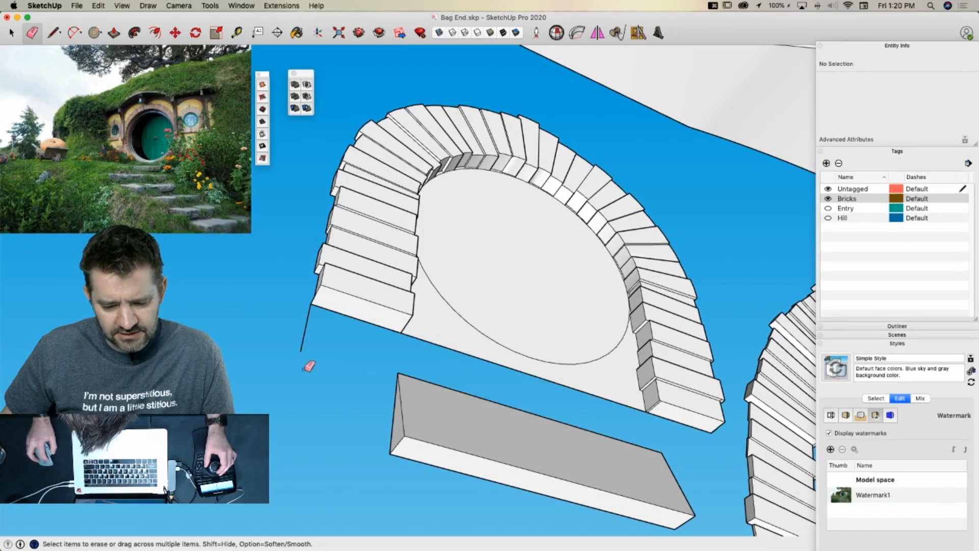
{"action": "key", "text": "space"}
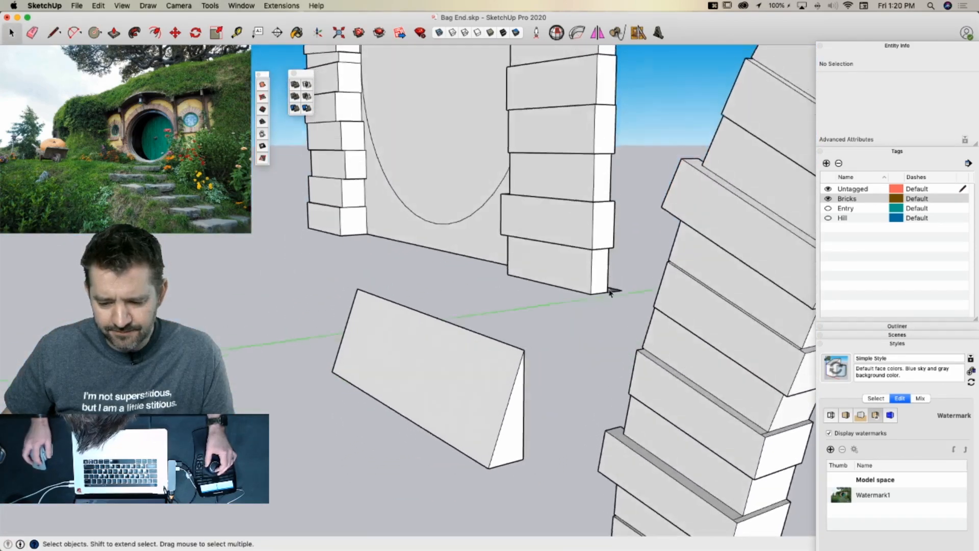
{"action": "left_click_drag", "start_coordinate": [620, 294], "coordinate": [606, 309]}
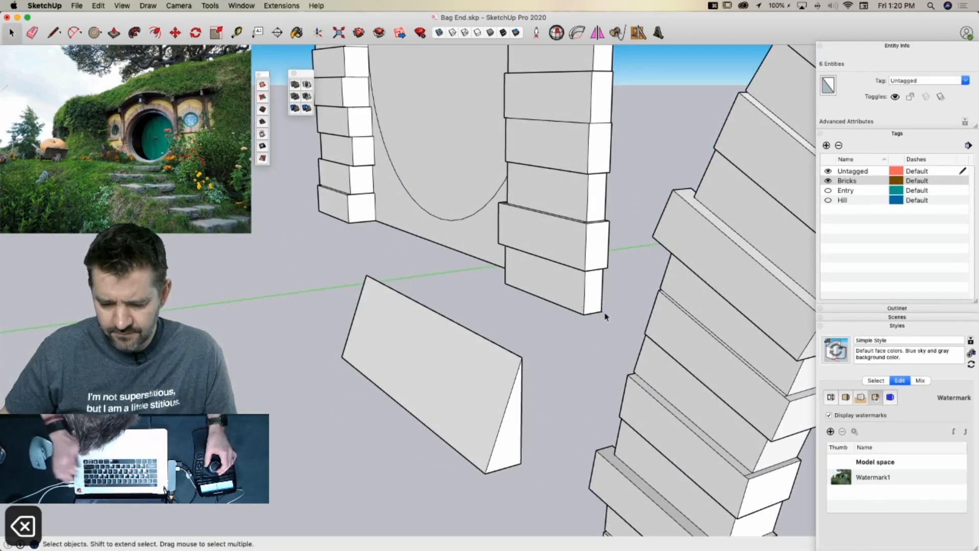
From behind, close the underside of the surround's right leg with a line and erase the leftover sliver near its inner corner
{"action": "key", "text": "l"}
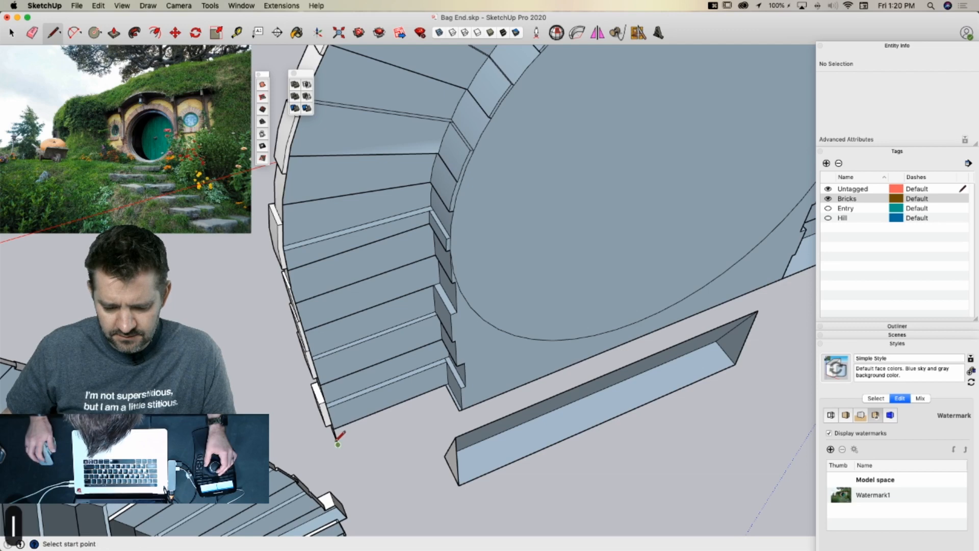
{"action": "key", "text": "e"}
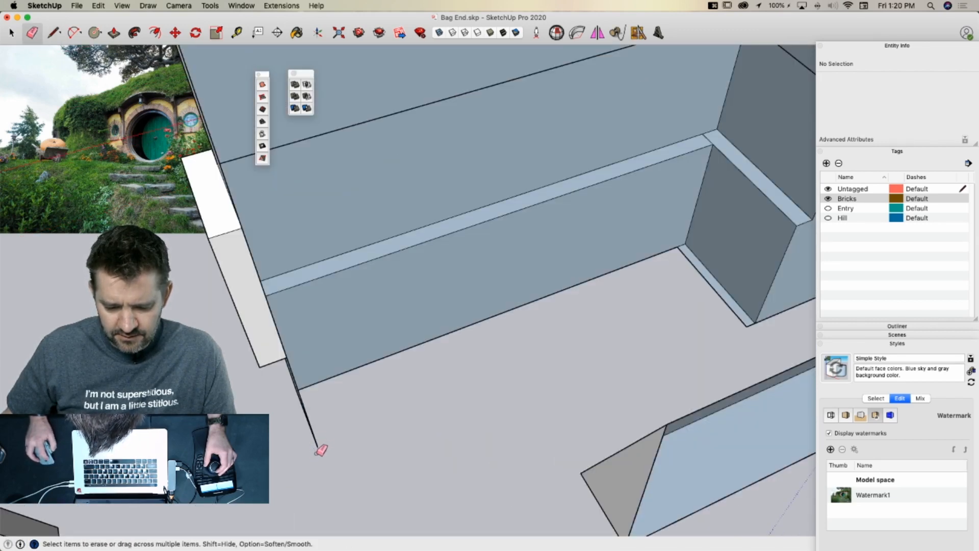
{"action": "left_click", "coordinate": [712, 288]}
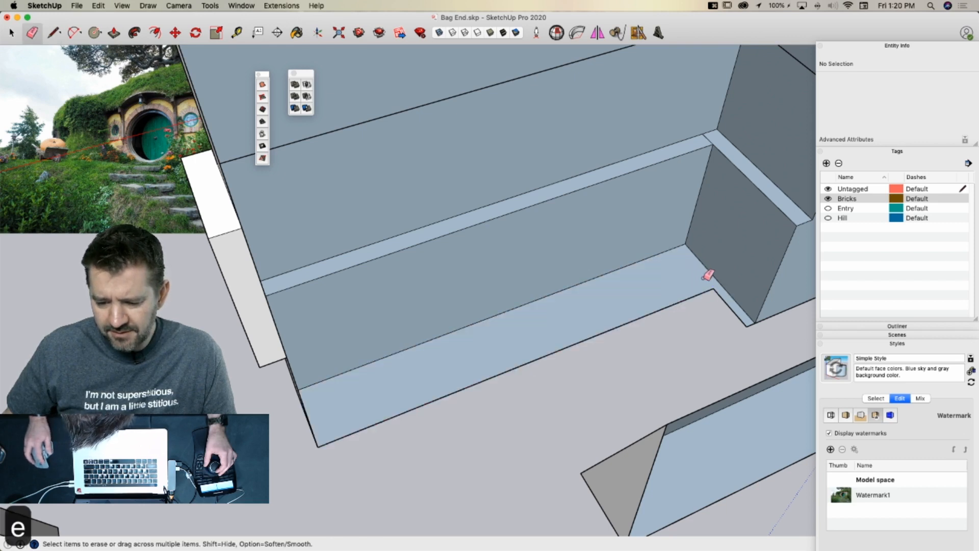
{"action": "key", "text": "e"}
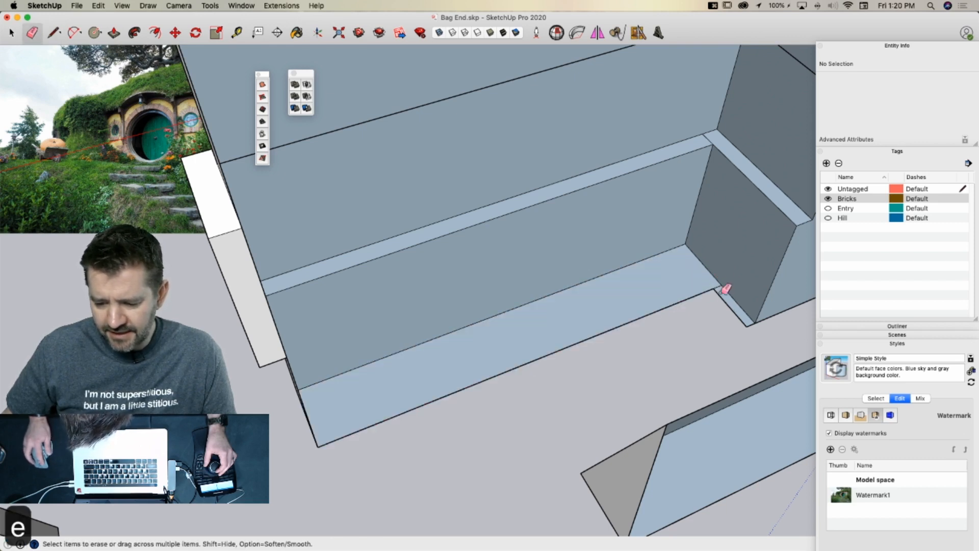
{"action": "left_click", "coordinate": [739, 310]}
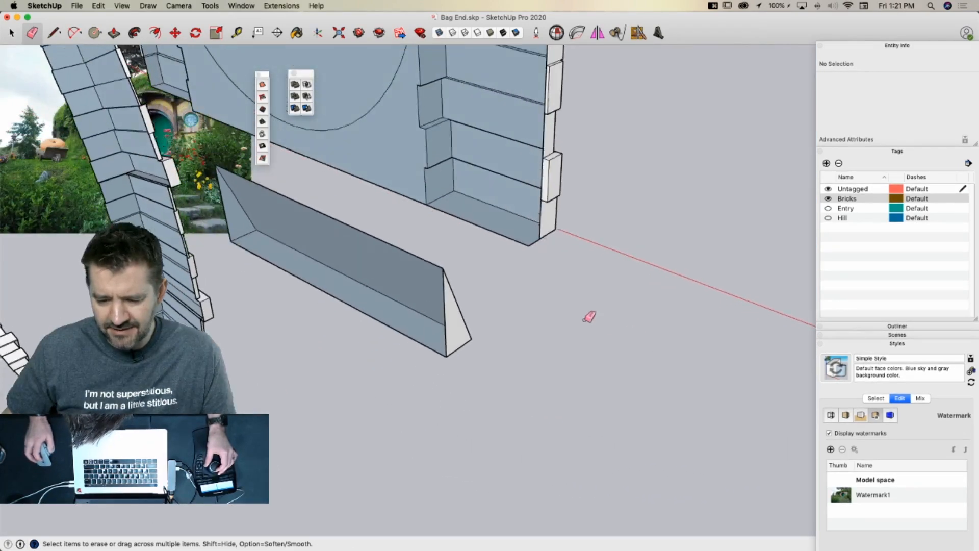
Draw a line across the left leg's underside flush with the brick's back, and erase the protruding strip and stray edge
{"action": "key", "text": "l"}
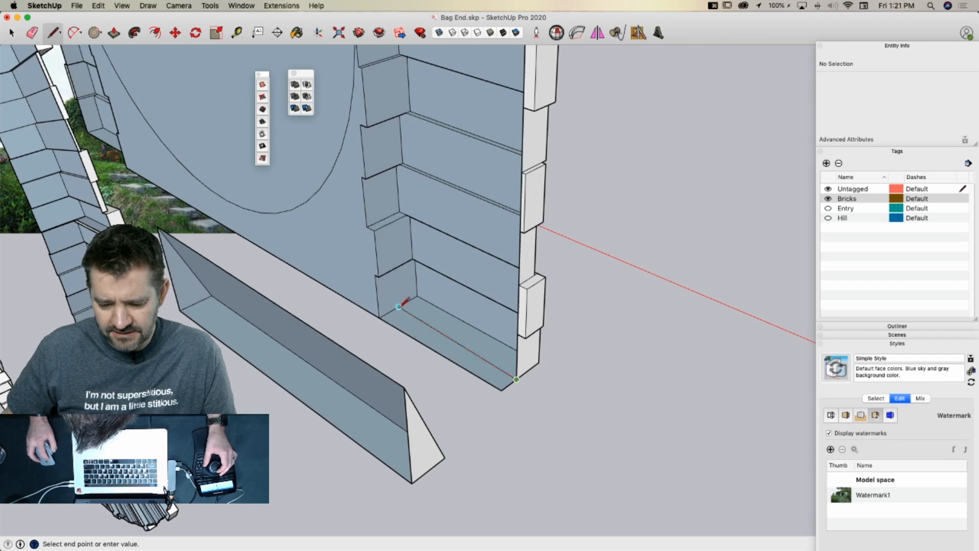
{"action": "key", "text": "e"}
{"action": "left_click", "coordinate": [404, 333]}
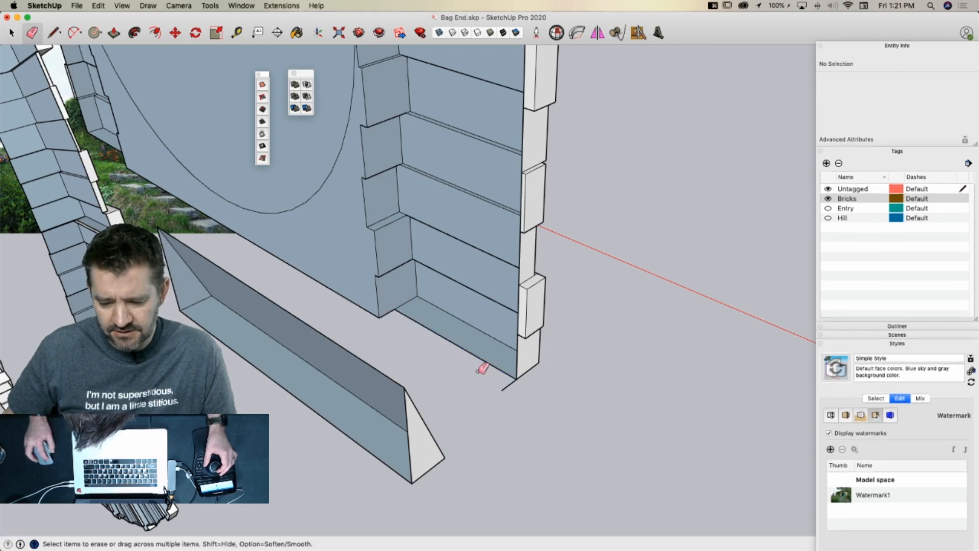
{"action": "left_click", "coordinate": [504, 389]}
{"action": "key", "text": "space"}
Close the open back of the sloped block below the door and pull that face to align with the backing panel
{"action": "key", "text": "l"}
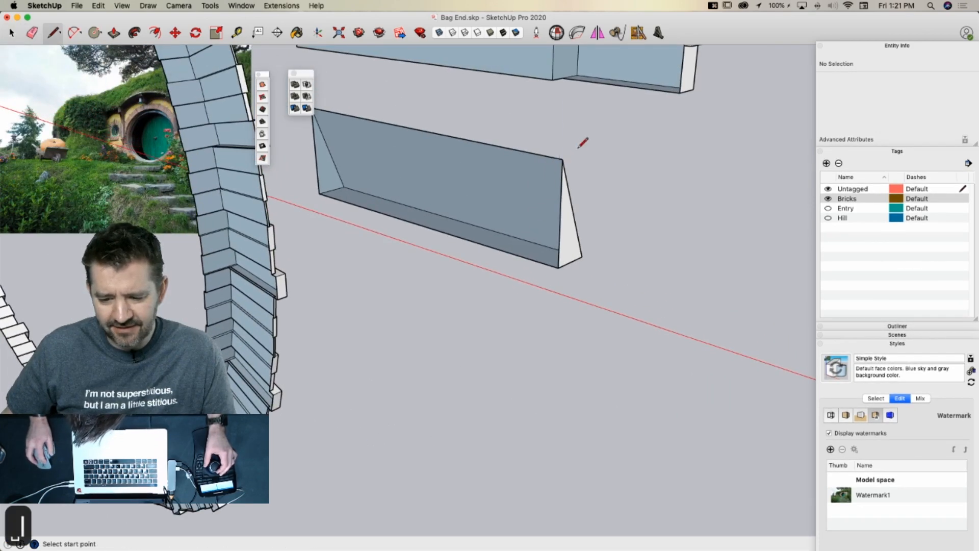
{"action": "left_click", "coordinate": [558, 254]}
{"action": "key", "text": "p"}
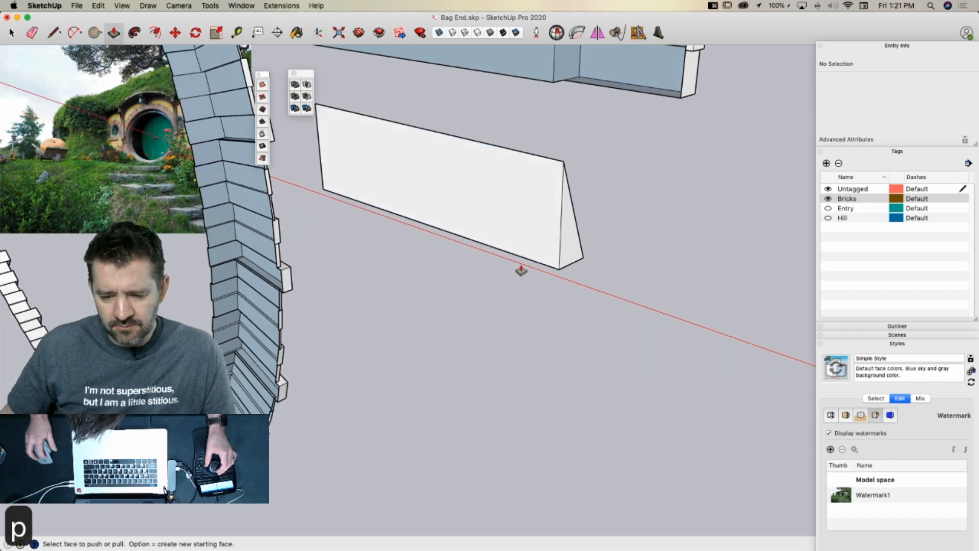
{"action": "left_click", "coordinate": [518, 267]}
{"action": "left_click", "coordinate": [555, 149]}
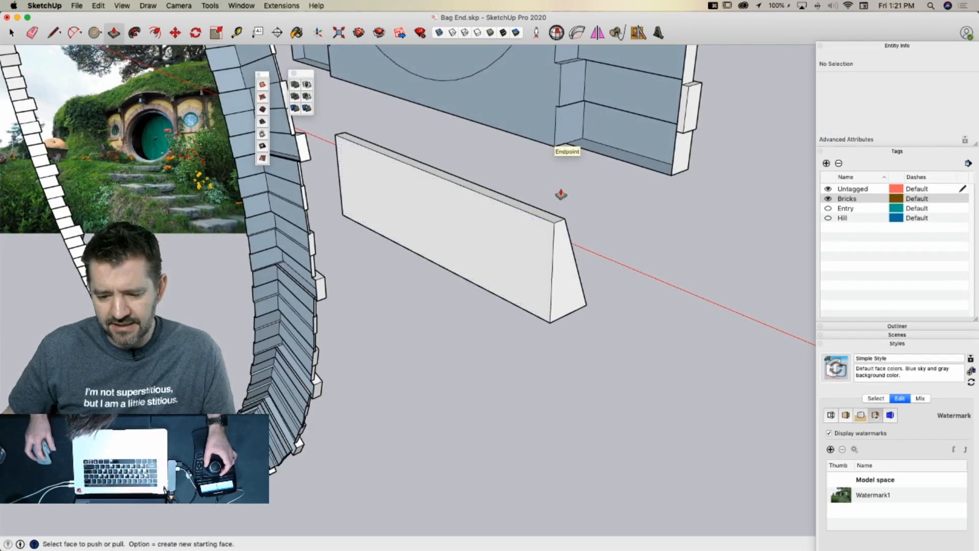
Select the whole sloped block and move it straight up to meet the bottom edge of the backing panel
{"action": "left_click", "coordinate": [529, 230]}
{"action": "key", "text": "m"}
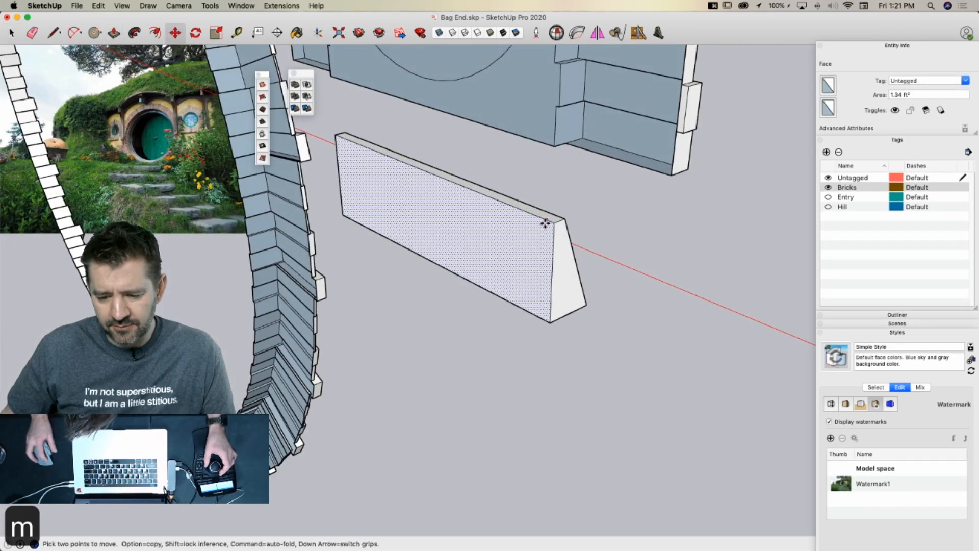
{"action": "double_click", "coordinate": [532, 234]}
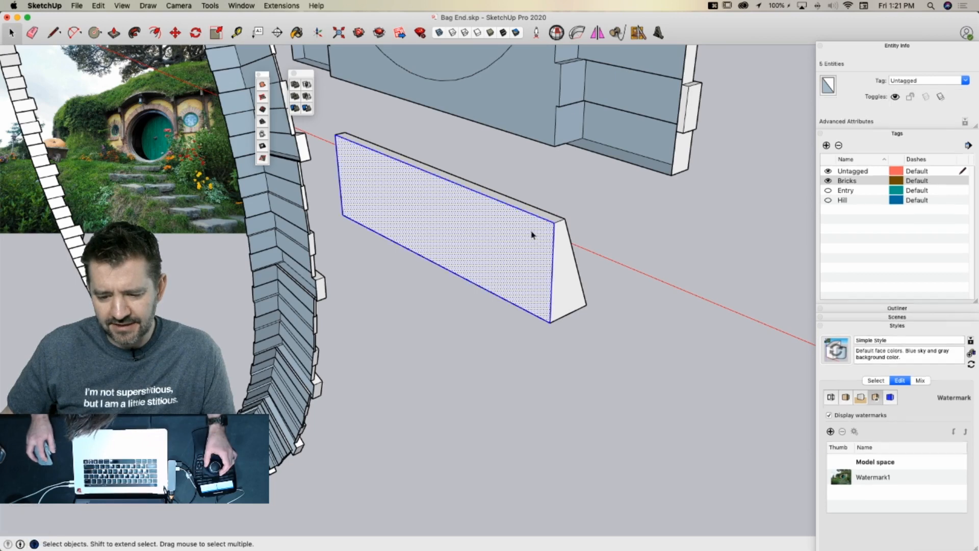
{"action": "left_click", "coordinate": [465, 214]}
{"action": "triple_click", "coordinate": [432, 190]}
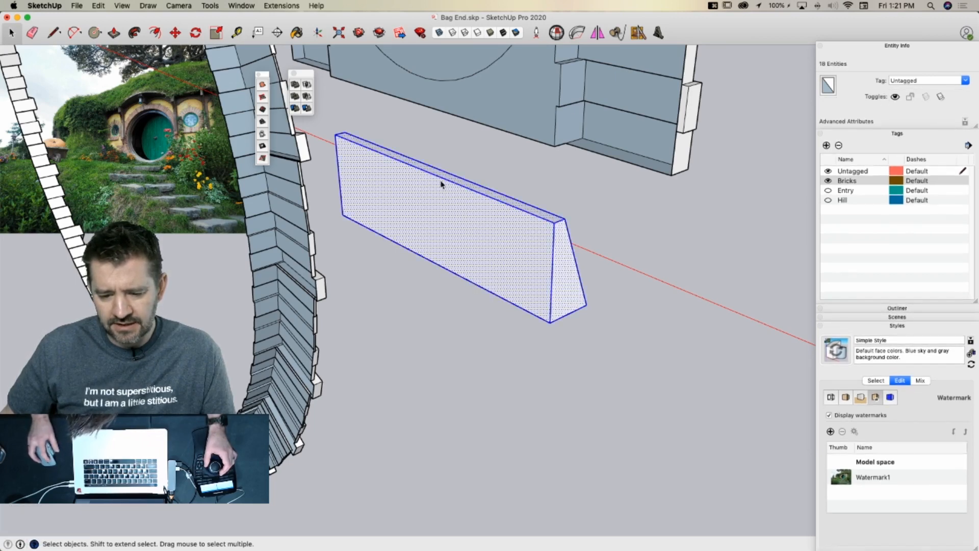
{"action": "key", "text": "m"}
{"action": "left_click", "coordinate": [442, 172]}
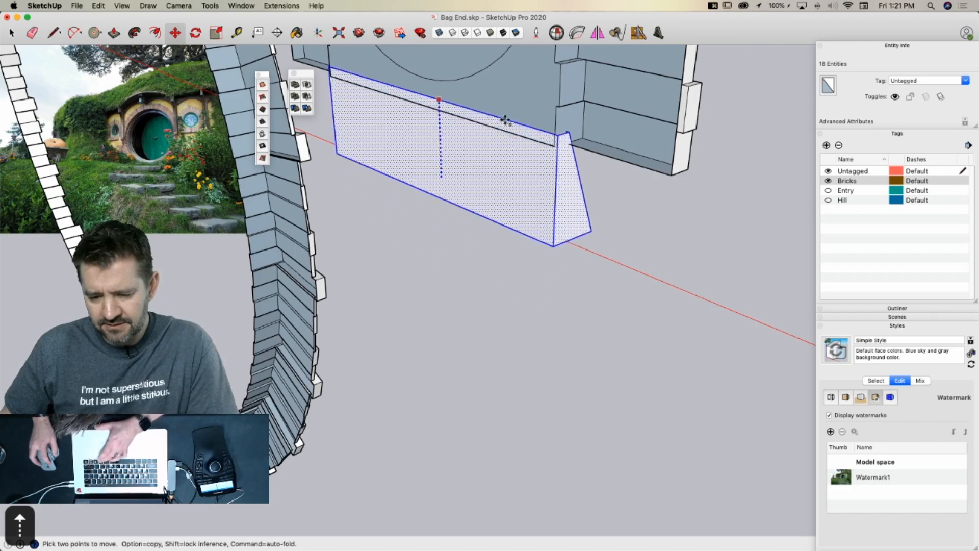
{"action": "left_click", "coordinate": [510, 131]}
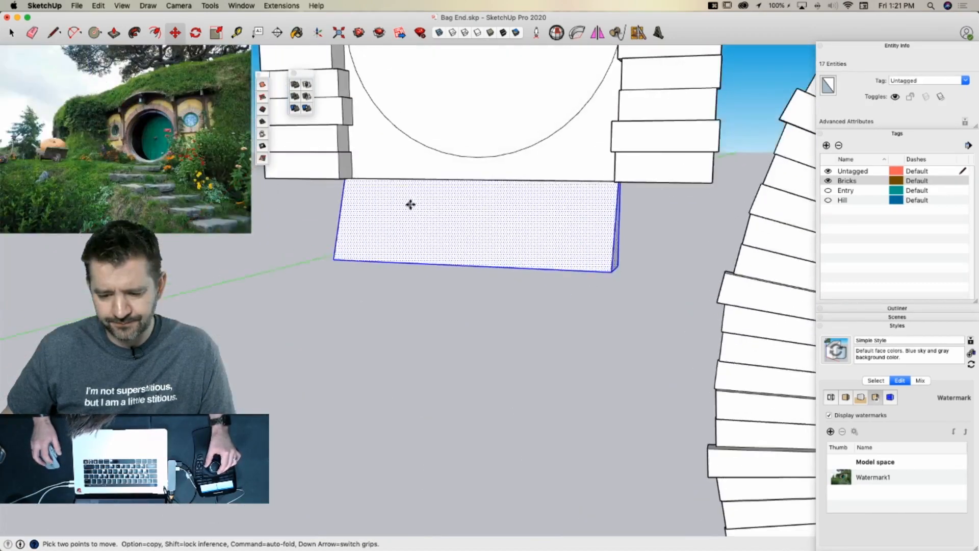
Offset the round door face's edge inward to form a narrow ring, and undo the trial pull of that ring
{"action": "key", "text": "space"}
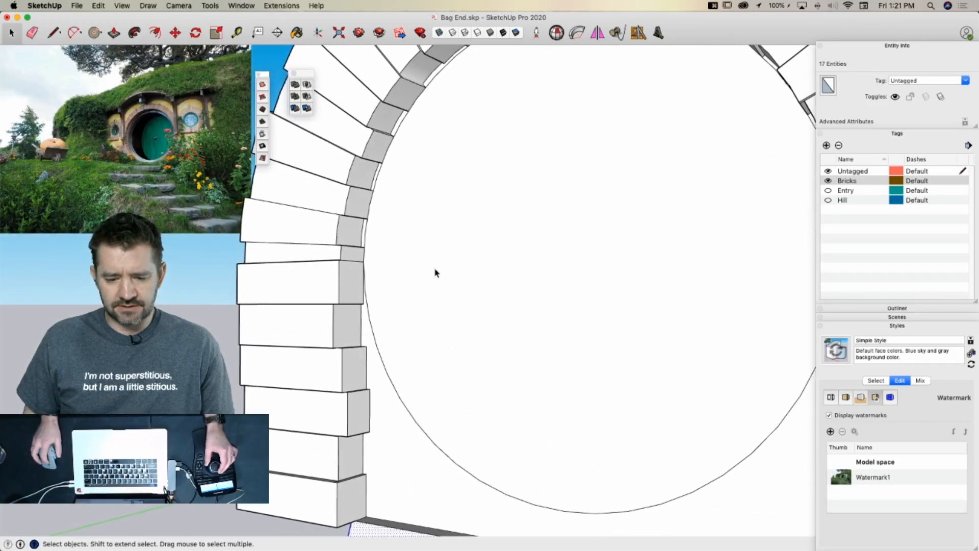
{"action": "key", "text": "p"}
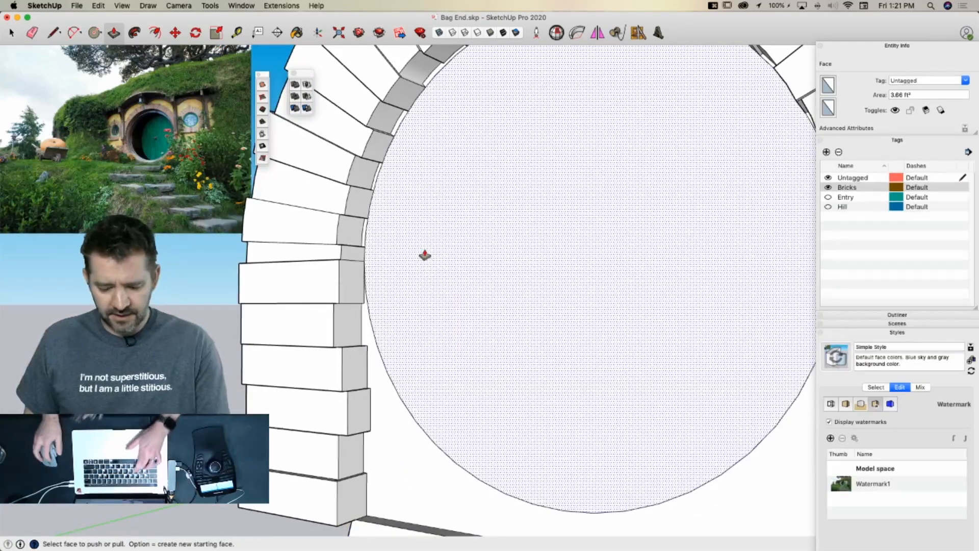
{"action": "key", "text": "f"}
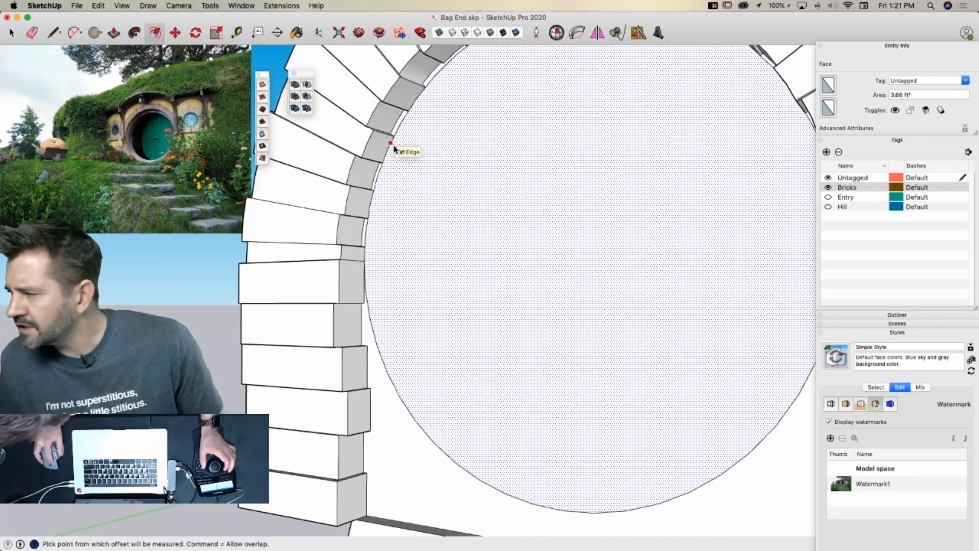
{"action": "left_click", "coordinate": [391, 145]}
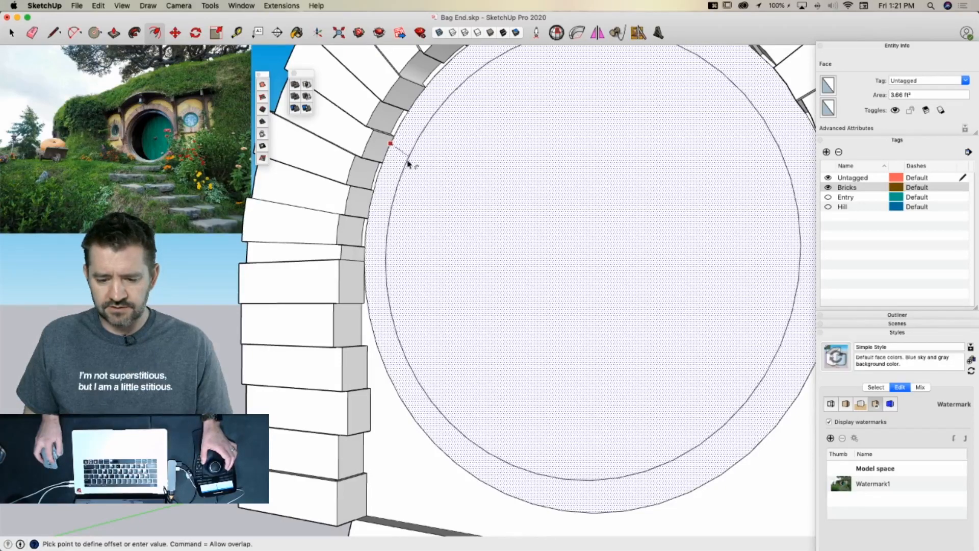
{"action": "left_click", "coordinate": [408, 164]}
{"action": "key", "text": "p"}
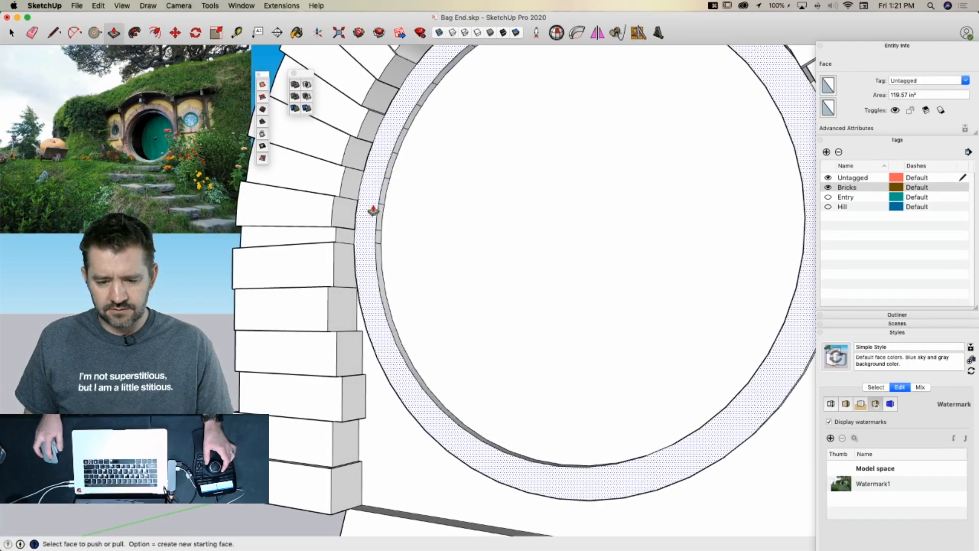
{"action": "key", "text": "super+z"}
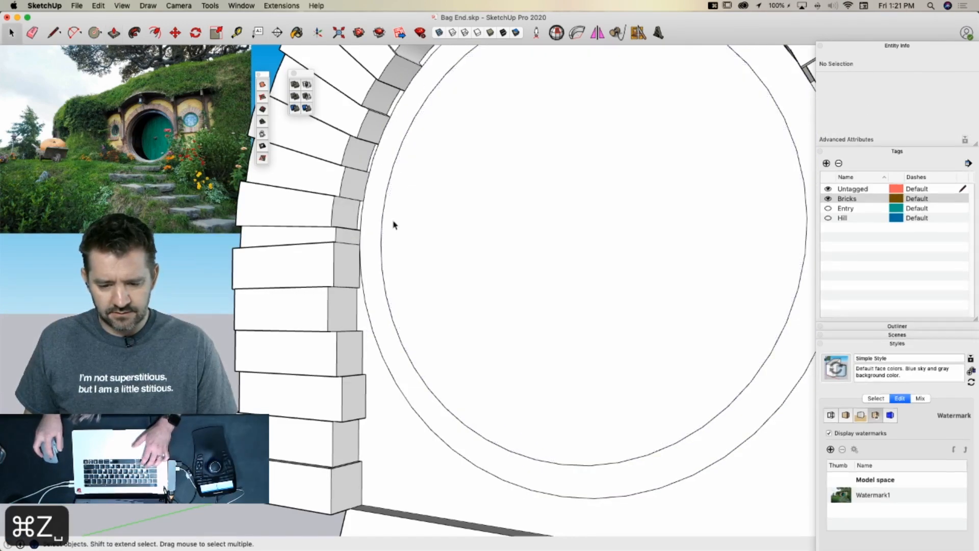
Select only the edges of the inner door circle and weld them into a single curve
{"action": "double_click", "coordinate": [393, 225]}
{"action": "left_click", "coordinate": [391, 216], "text": "shift"}
{"action": "left_click", "coordinate": [281, 6]}
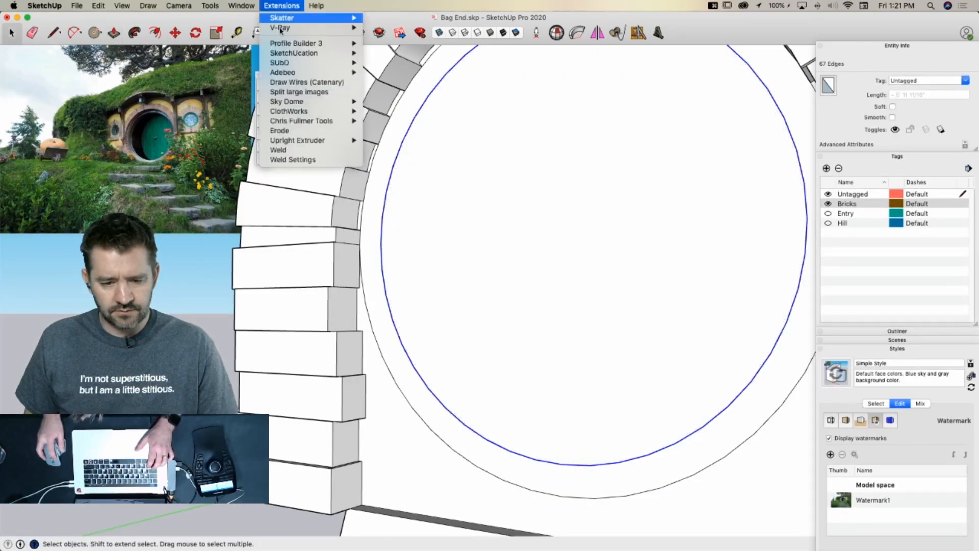
{"action": "left_click", "coordinate": [284, 150]}
Isolate the outer door circle's edges from the ring selection and weld them into a single curve
{"action": "double_click", "coordinate": [381, 181]}
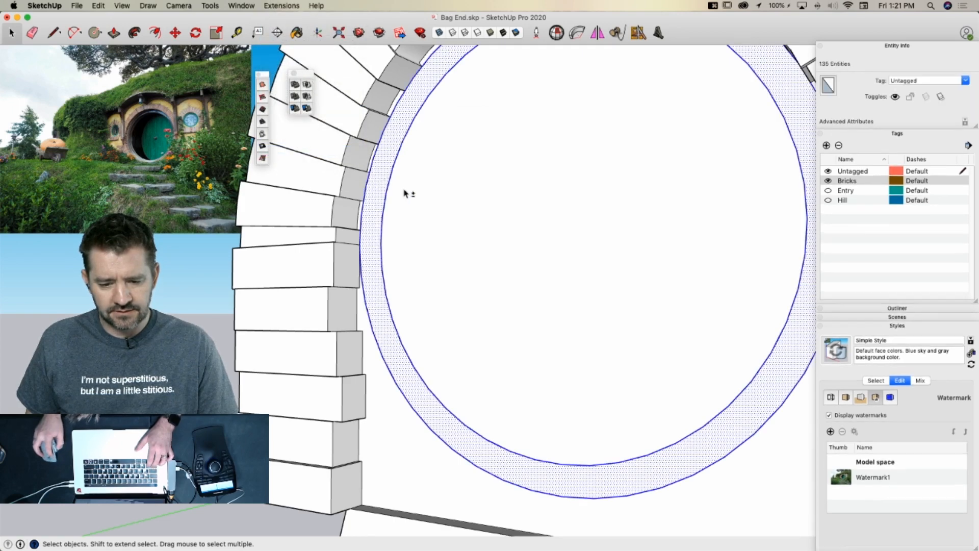
{"action": "left_click", "coordinate": [391, 191], "text": "shift"}
{"action": "left_click", "coordinate": [393, 192], "text": "shift"}
{"action": "left_click", "coordinate": [383, 192], "text": "shift"}
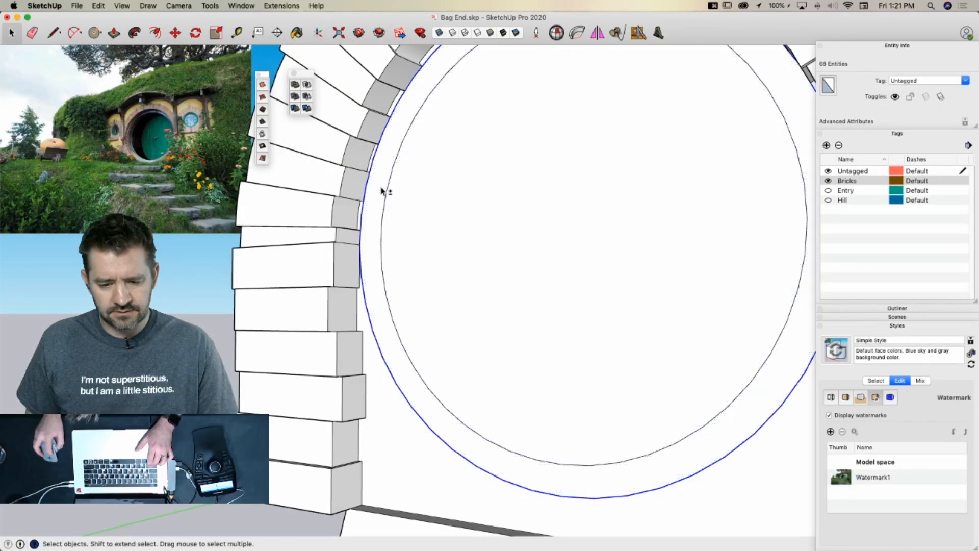
{"action": "left_click", "coordinate": [279, 6]}
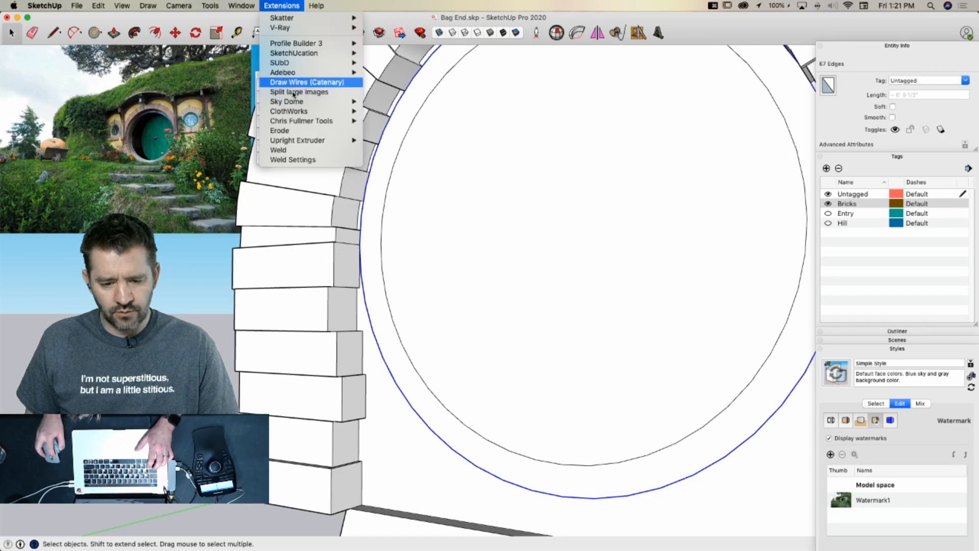
{"action": "left_click", "coordinate": [309, 152]}
Push/Pull the ring around the door slightly forward of the backing panel as a raised frame
{"action": "key", "text": "p"}
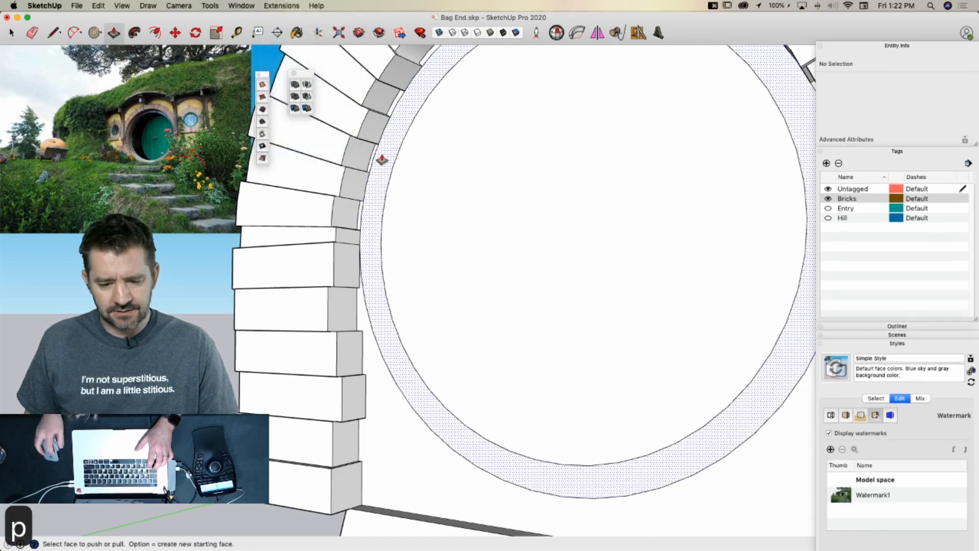
{"action": "left_click", "coordinate": [380, 159]}
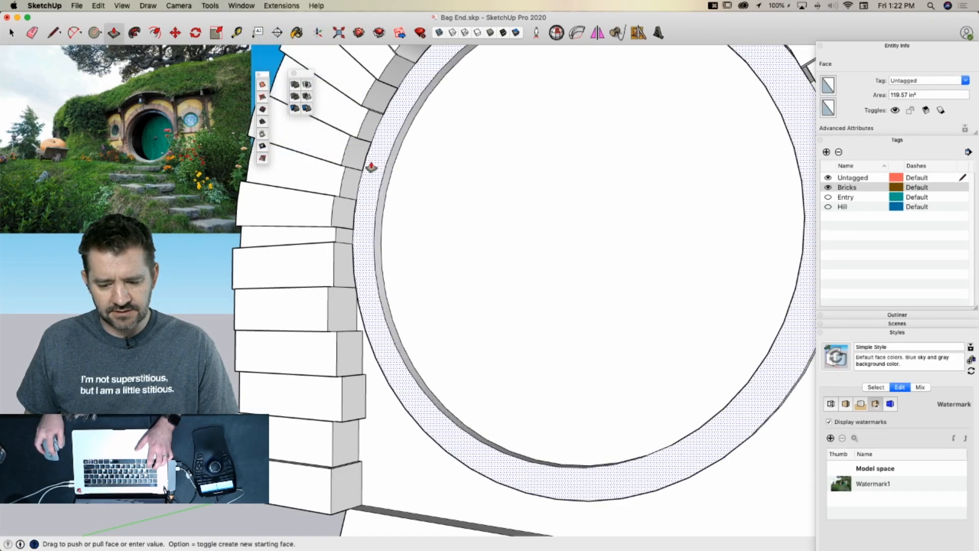
{"action": "left_click", "coordinate": [372, 167]}
{"action": "key", "text": "space"}
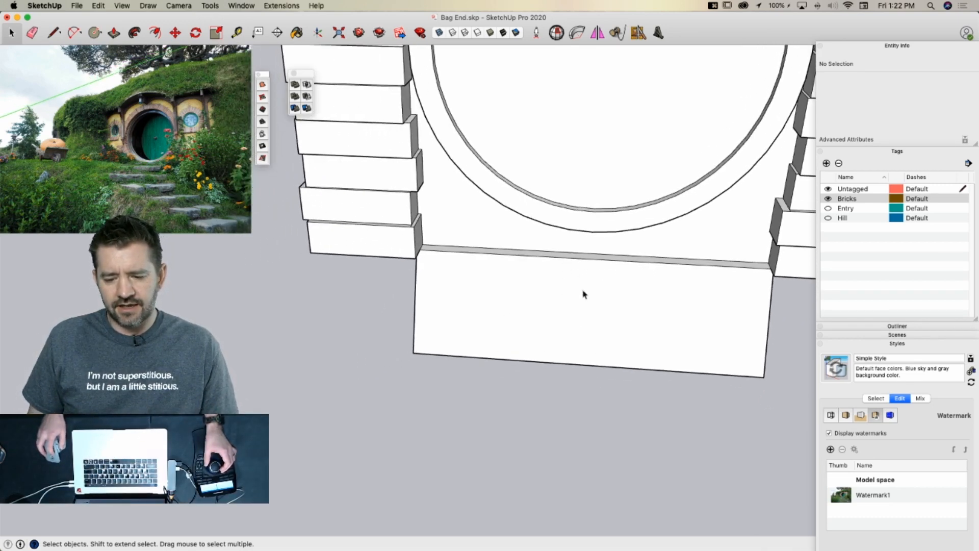
Divide the sloped block's front face into seven uneven bricks with six lines running from its upper edge to its lower edge
{"action": "key", "text": "l"}
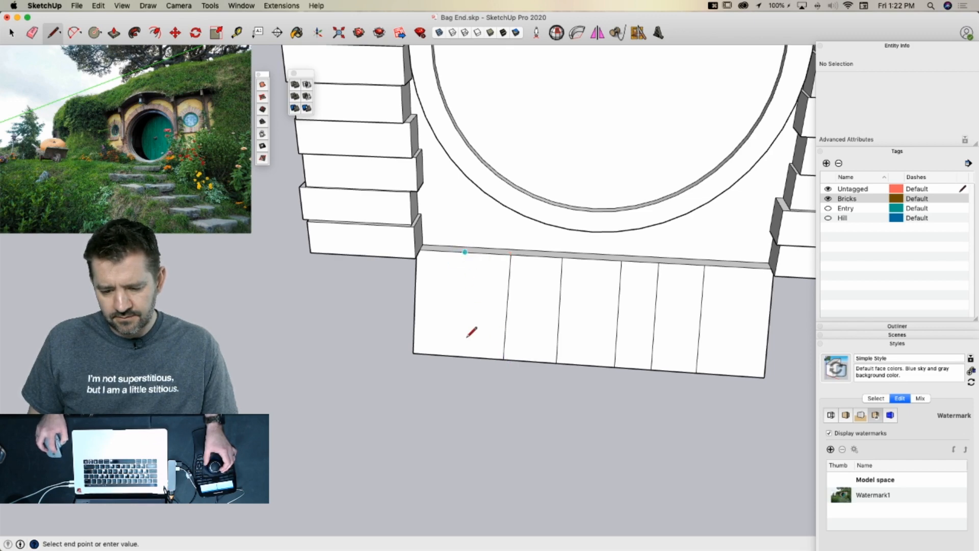
{"action": "middle_click_drag", "start_coordinate": [459, 355], "coordinate": [393, 174]}
{"action": "key", "text": "p"}
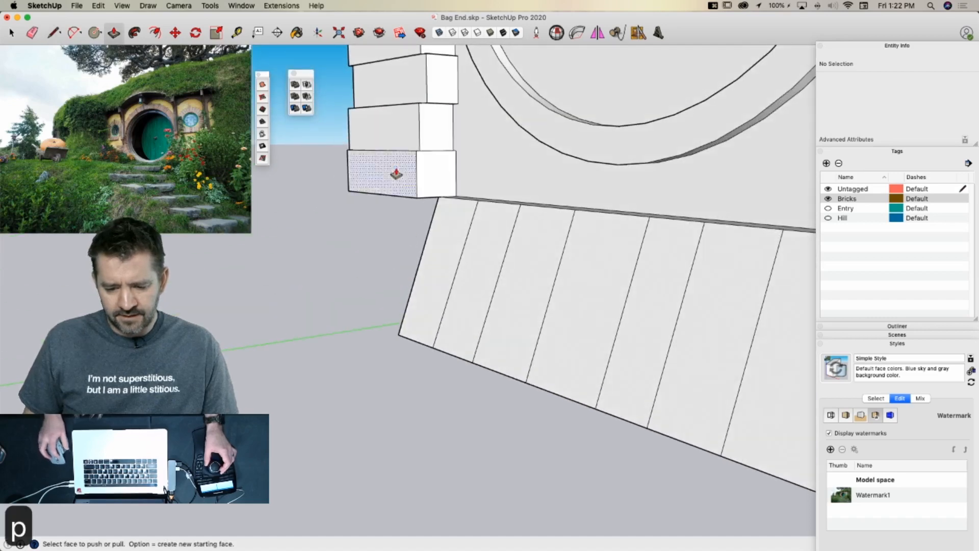
{"action": "left_click", "coordinate": [440, 272]}
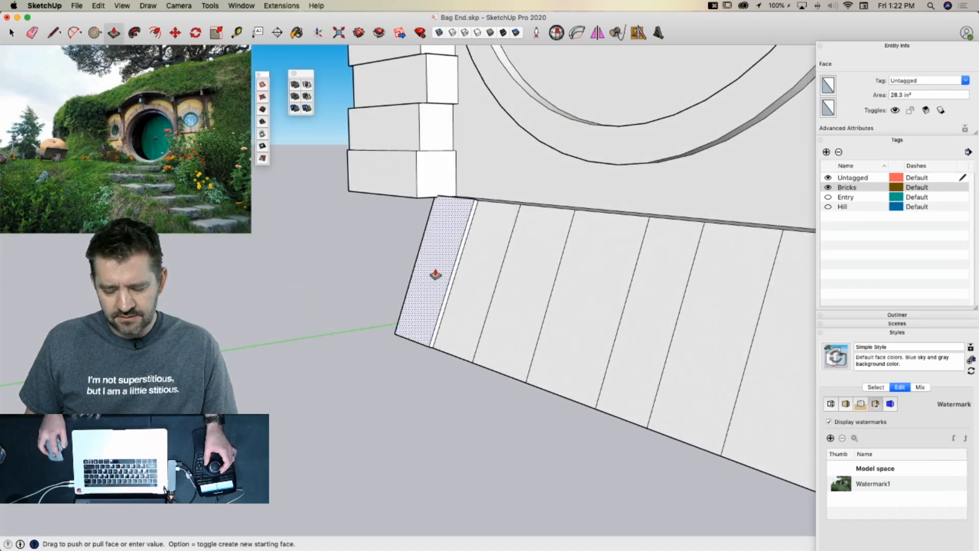
{"action": "key", "text": "Escape"}
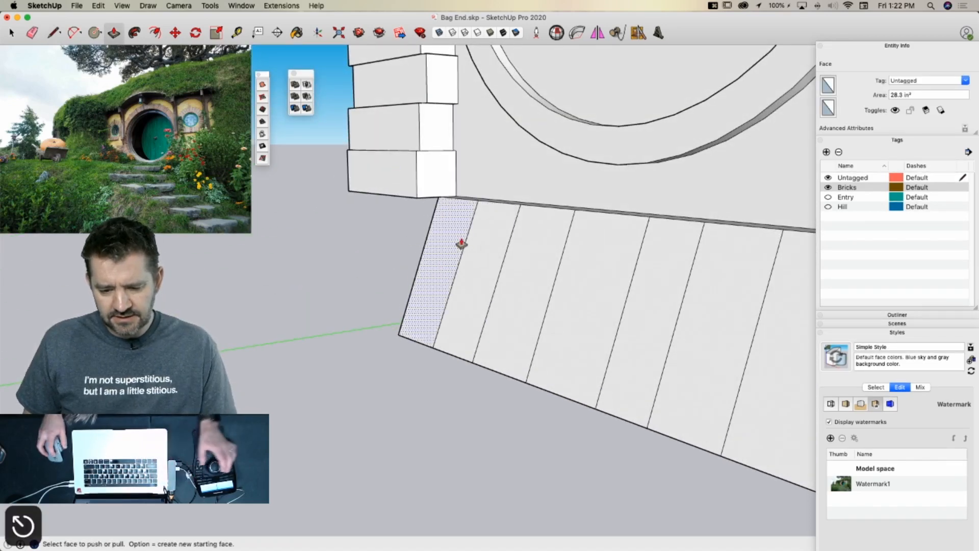
Extend the brick divisions across the sloped block's narrow top ledge back to the panel with short lines
{"action": "key", "text": "space"}
{"action": "key", "text": "l"}
{"action": "left_click", "coordinate": [474, 218]}
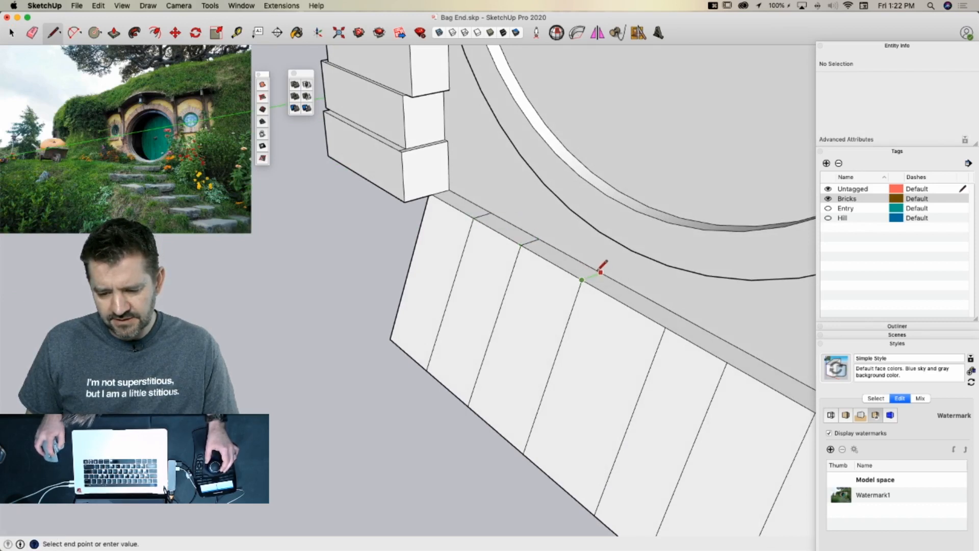
{"action": "left_click", "coordinate": [684, 318]}
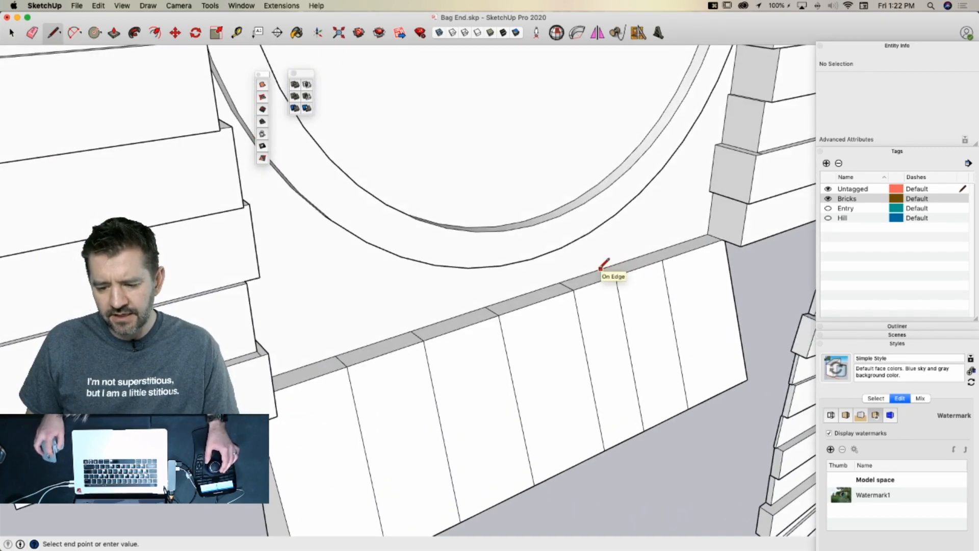
{"action": "left_click", "coordinate": [648, 253]}
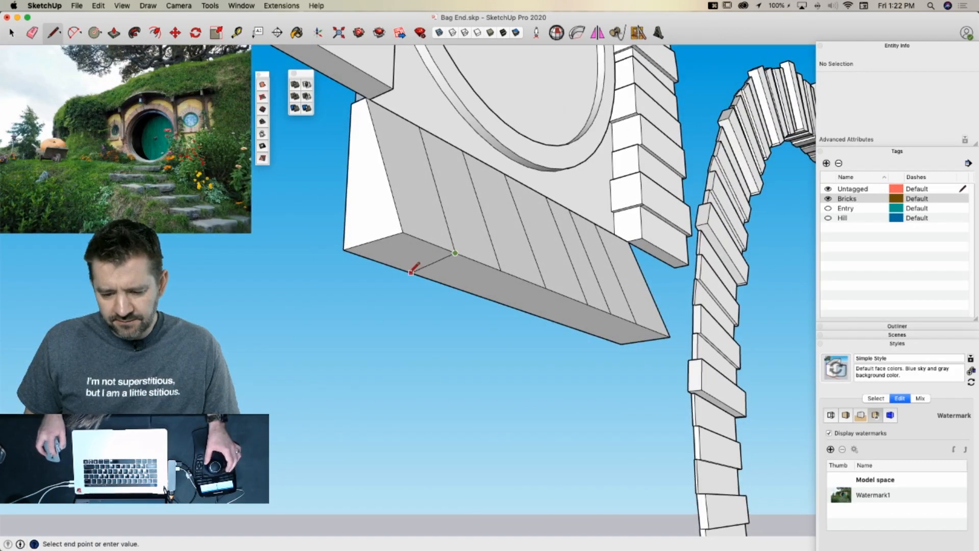
Continue the brick divisions across the sloped block's underside with lines from the front edge to the back edge
{"action": "key", "text": "space"}
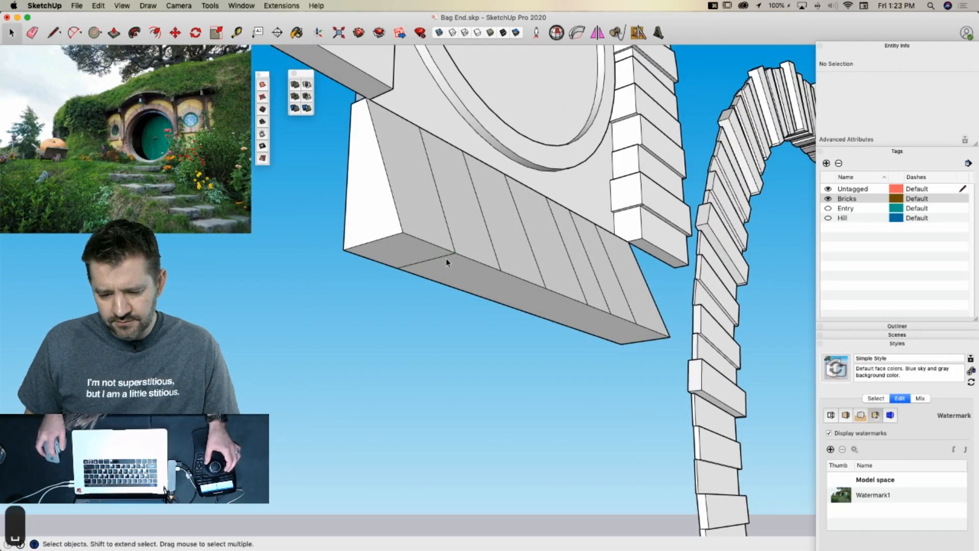
{"action": "left_click", "coordinate": [448, 262]}
{"action": "key", "text": "l"}
{"action": "left_click", "coordinate": [501, 270]}
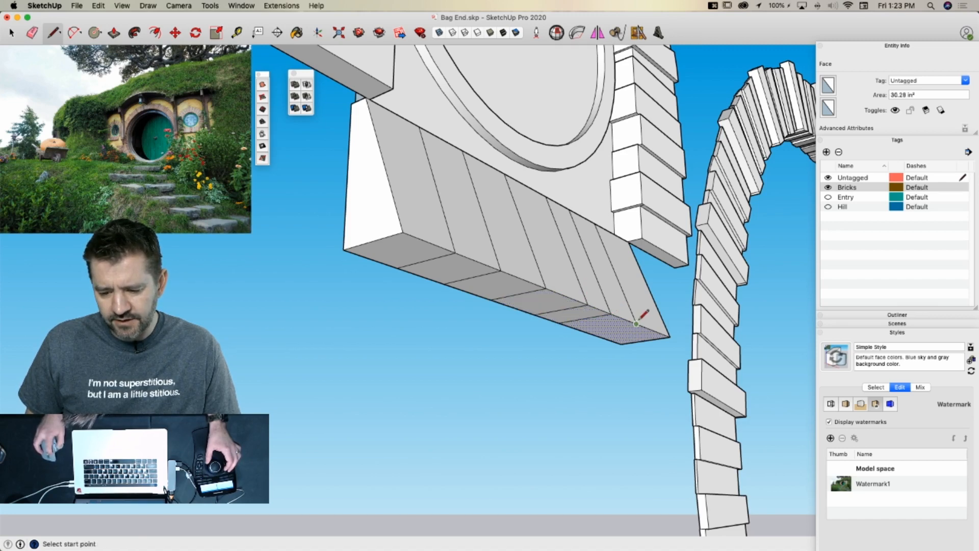
{"action": "left_click", "coordinate": [585, 332]}
{"action": "key", "text": "space"}
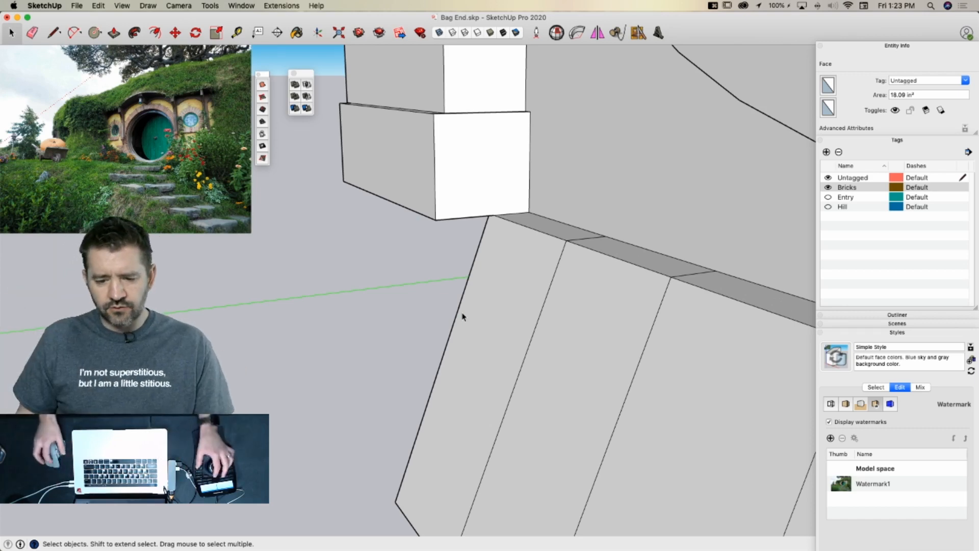
Try pulling out the first brick face at the sloped block's left end with Push/Pull, and undo it
{"action": "key", "text": "p"}
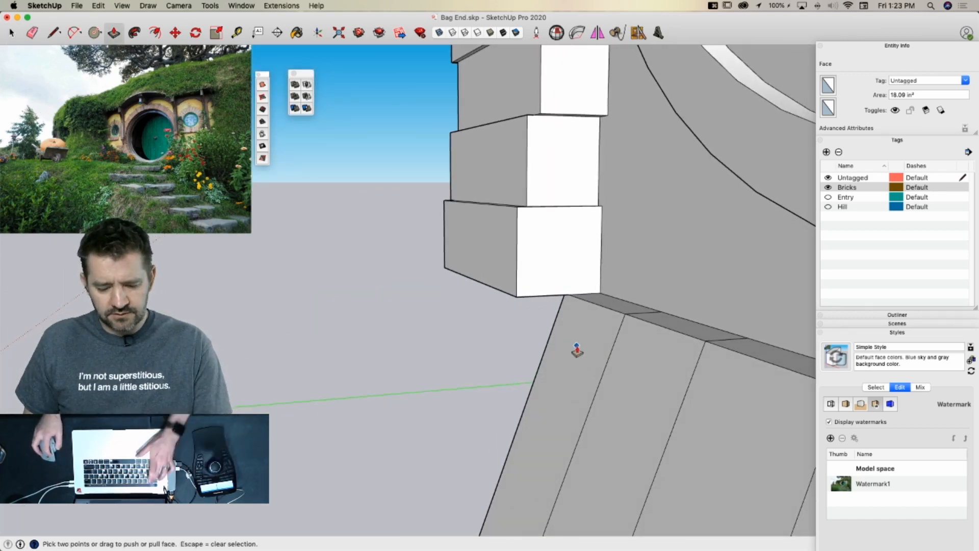
{"action": "left_click", "coordinate": [579, 350]}
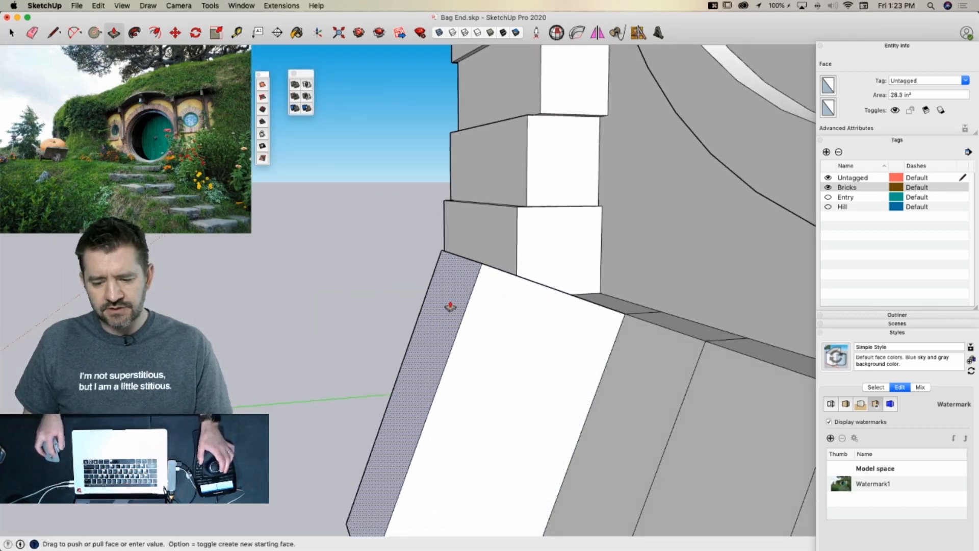
{"action": "left_click", "coordinate": [564, 389]}
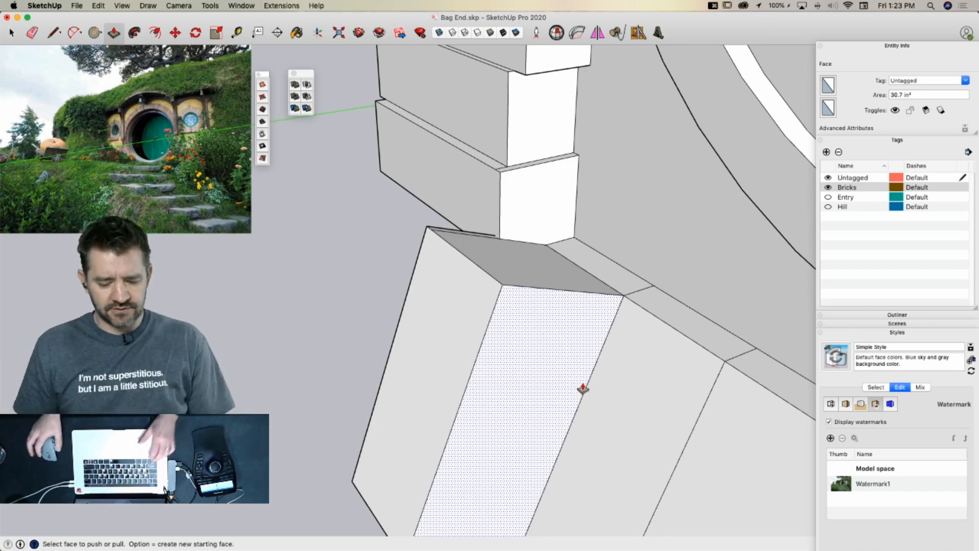
{"action": "key", "text": "super+z"}
{"action": "key", "text": "super+z"}
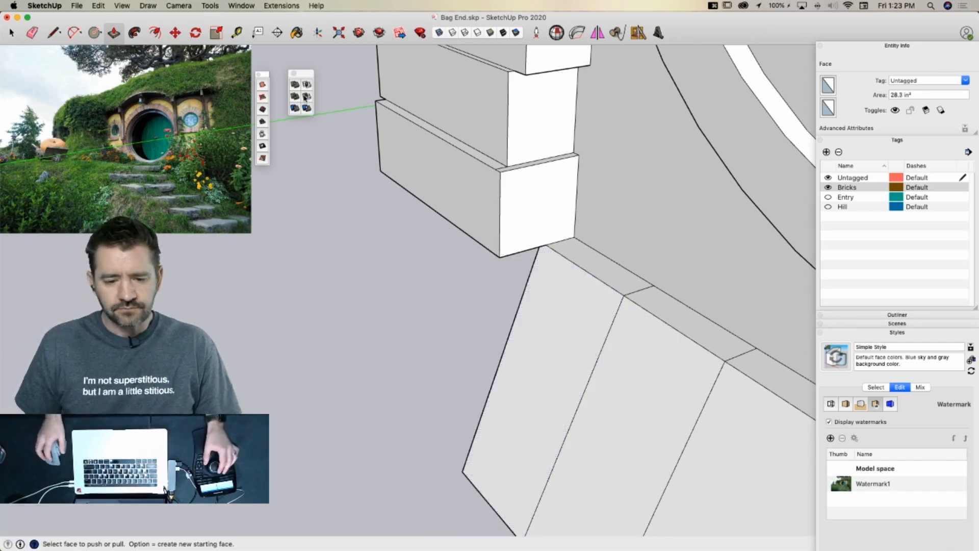
Save the model
{"action": "left_click", "coordinate": [306, 96]}
{"action": "key", "text": "super+s"}
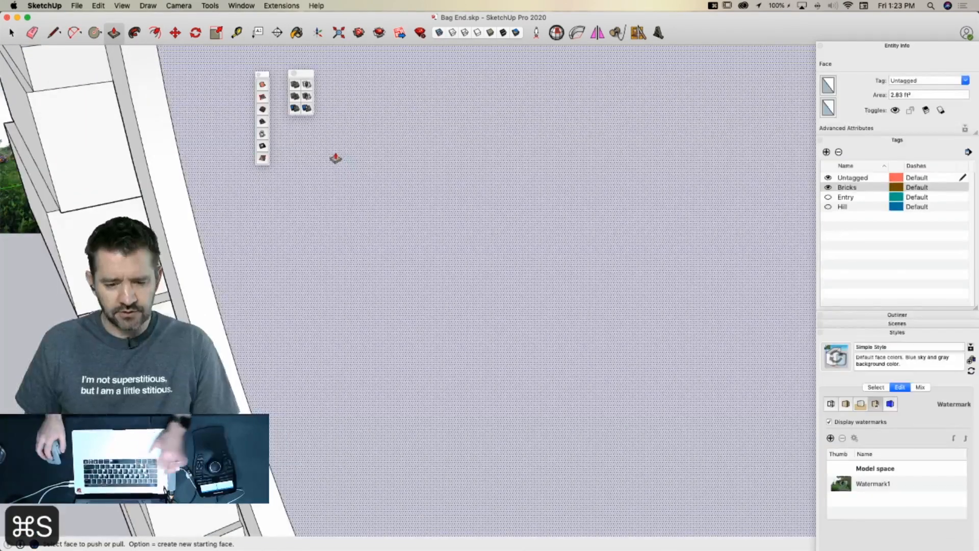
{"action": "key", "text": "space"}
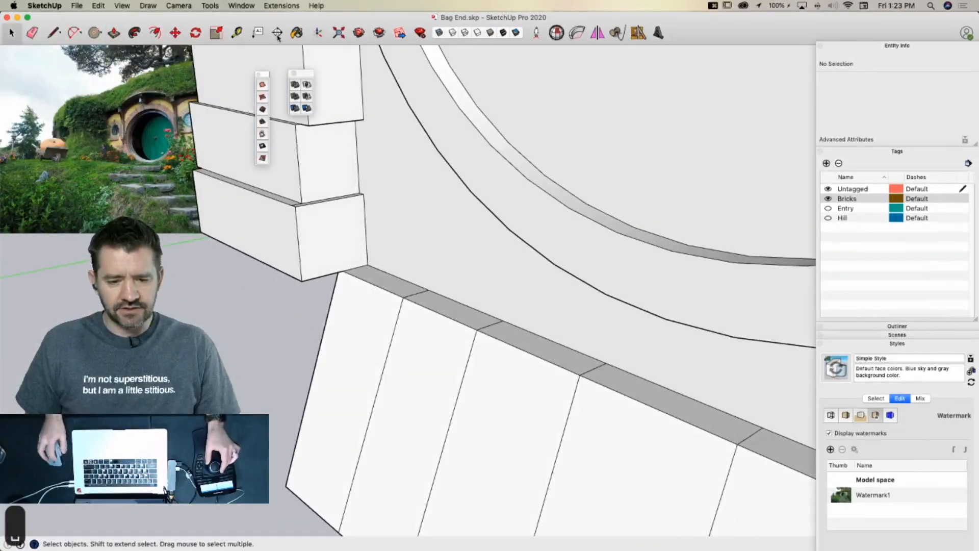
With JointPushPull's Vector Push Pull, pull the sloped block's leftmost brick face forward about 1/4" along the green axis
{"action": "left_click", "coordinate": [241, 5]}
{"action": "mouse_move", "coordinate": [204, 8]}
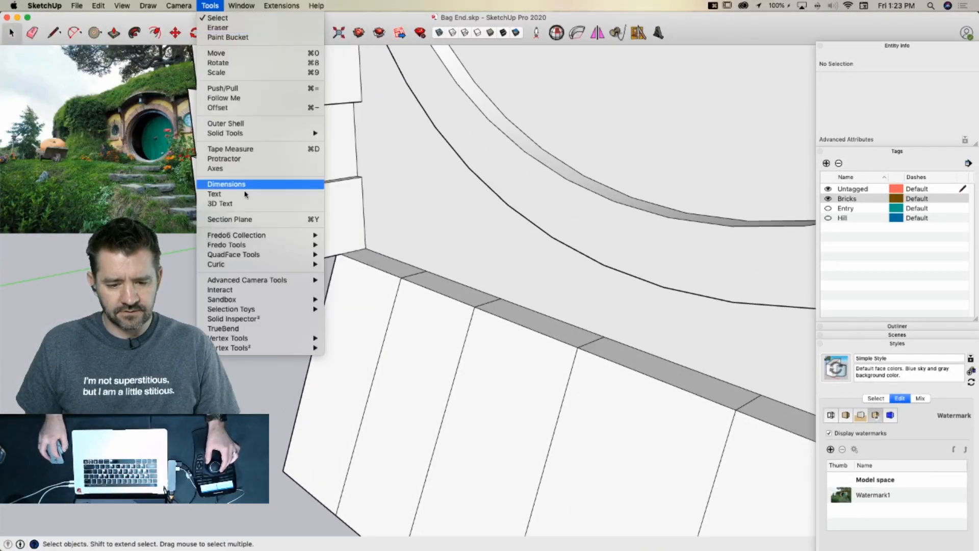
{"action": "mouse_move", "coordinate": [239, 238]}
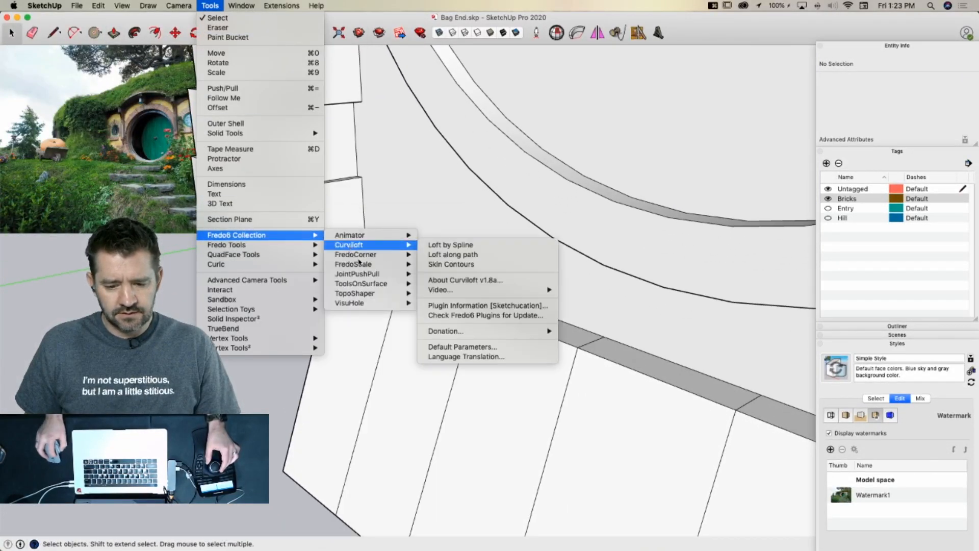
{"action": "mouse_move", "coordinate": [362, 274]}
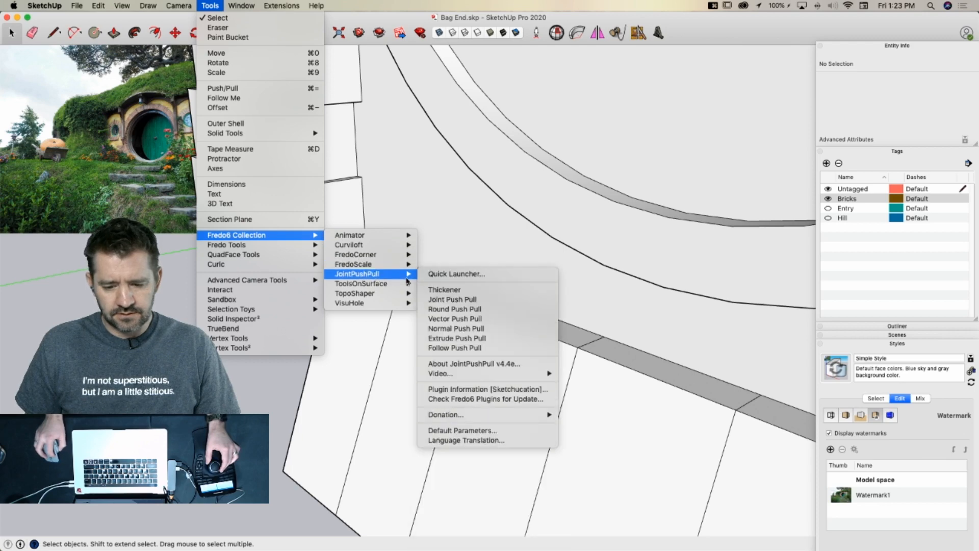
{"action": "left_click", "coordinate": [460, 322]}
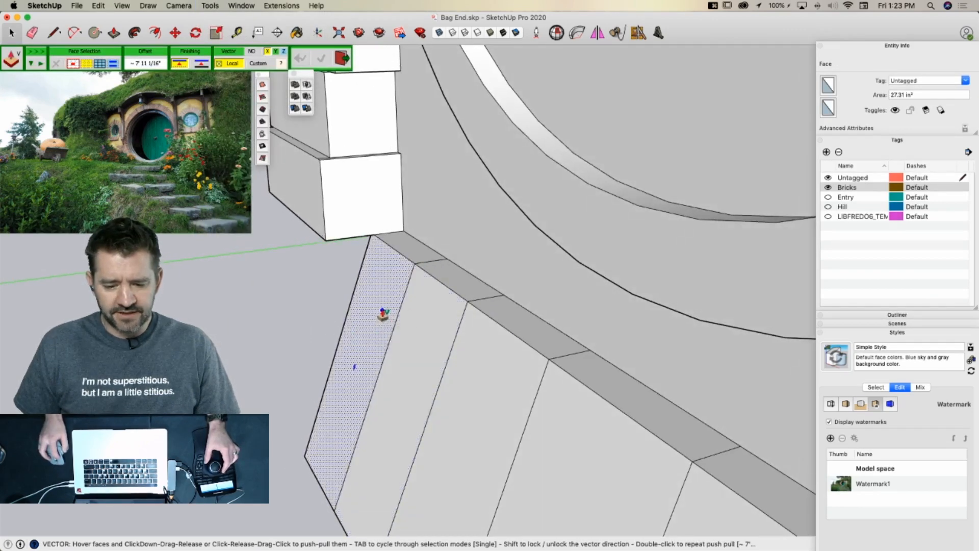
{"action": "left_click", "coordinate": [382, 310]}
{"action": "key", "text": "Left"}
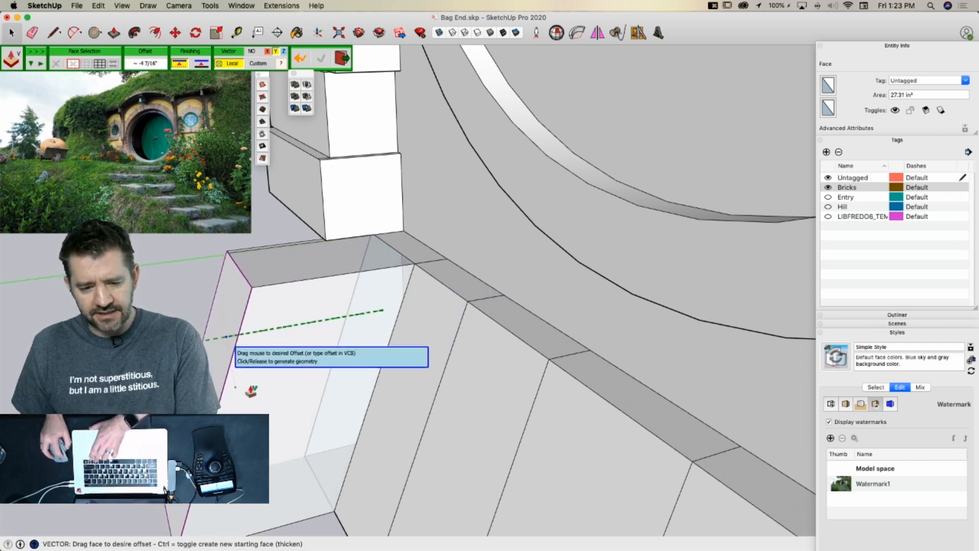
{"action": "left_click", "coordinate": [376, 322]}
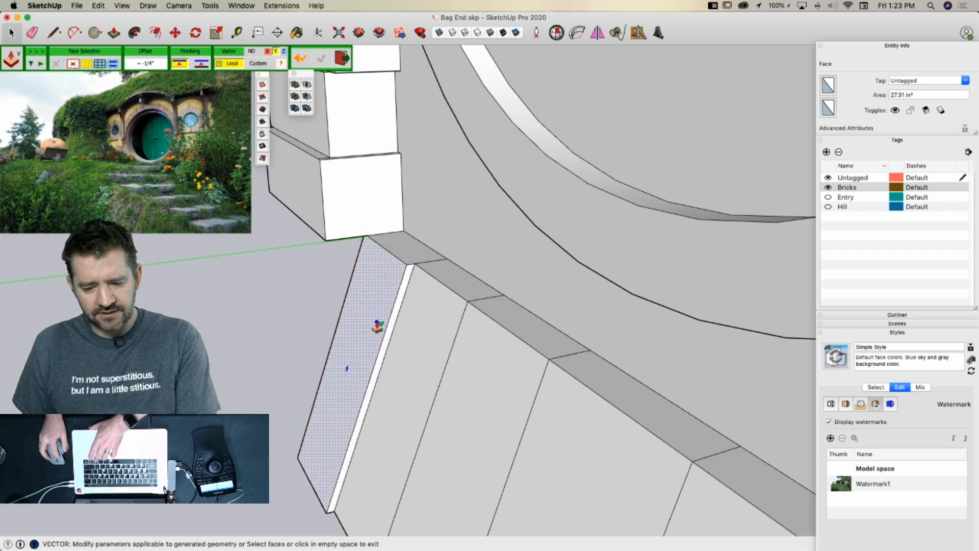
Continue with Vector Push Pull, pulling further brick faces of the sloped block out along the green axis by uneven amounts of about 1/8" to 3/8"
{"action": "left_click", "coordinate": [505, 411]}
{"action": "left_click", "coordinate": [487, 408]}
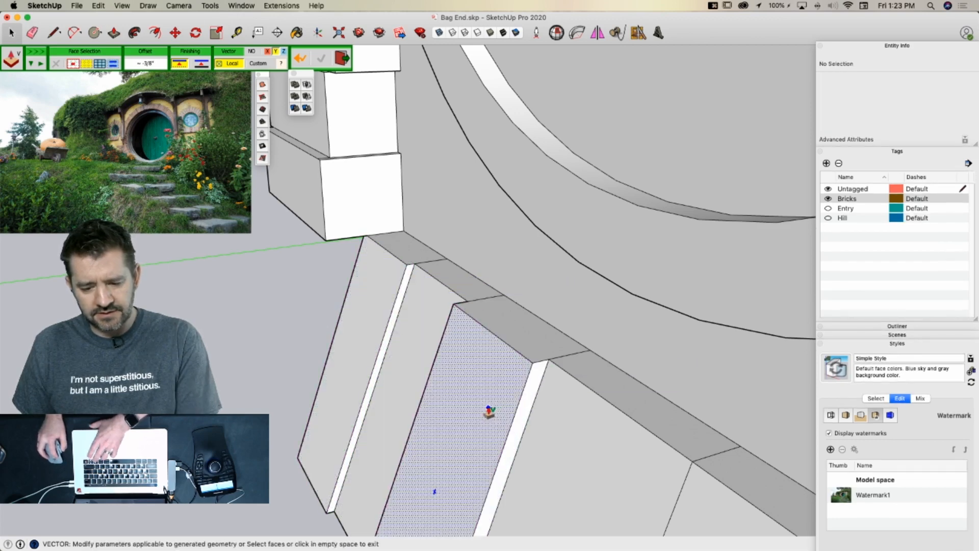
{"action": "left_click", "coordinate": [520, 352]}
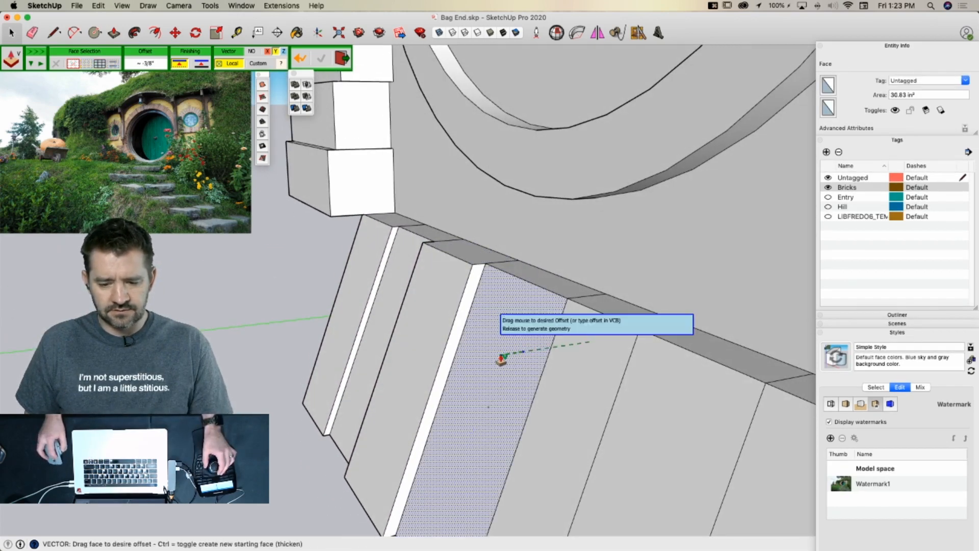
{"action": "left_click", "coordinate": [497, 360]}
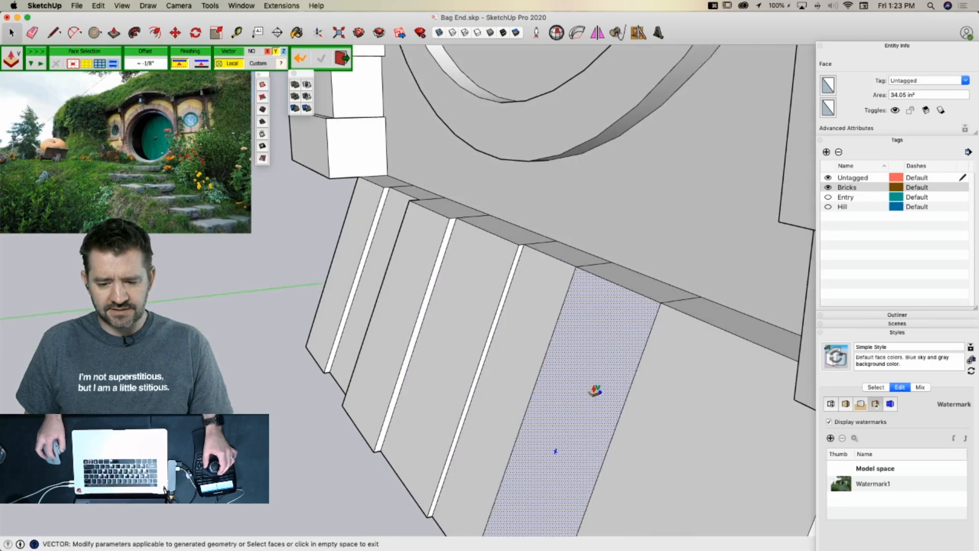
{"action": "left_click", "coordinate": [582, 358]}
{"action": "left_click", "coordinate": [574, 363]}
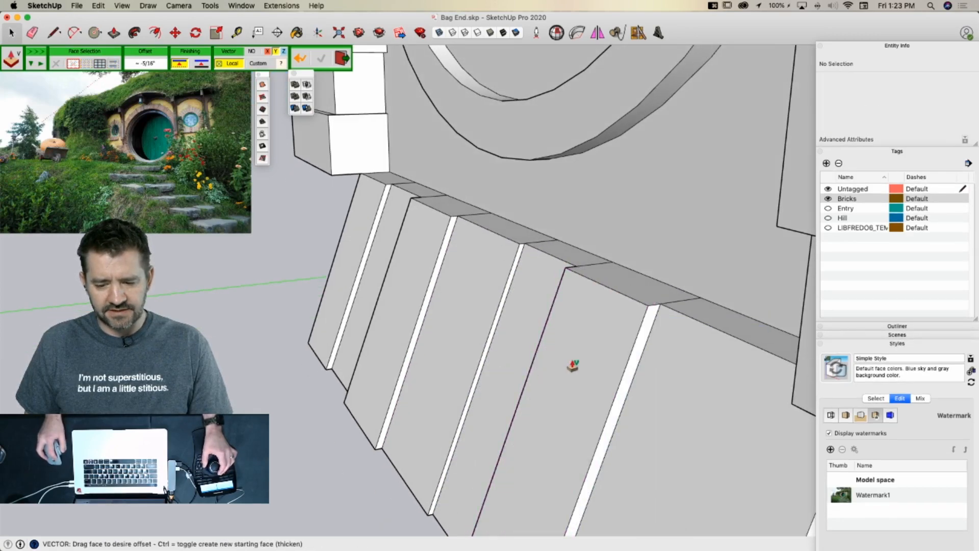
{"action": "left_click", "coordinate": [607, 364]}
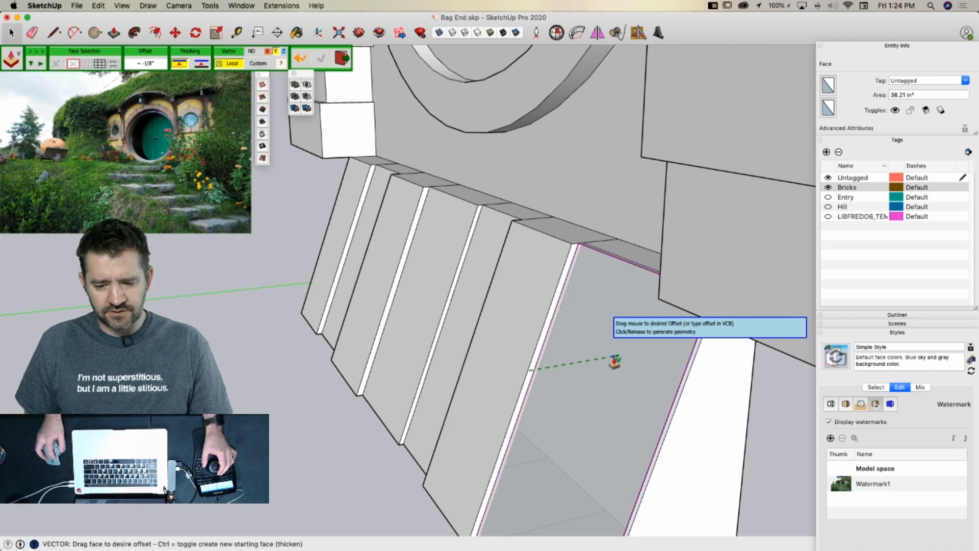
{"action": "left_click", "coordinate": [614, 358]}
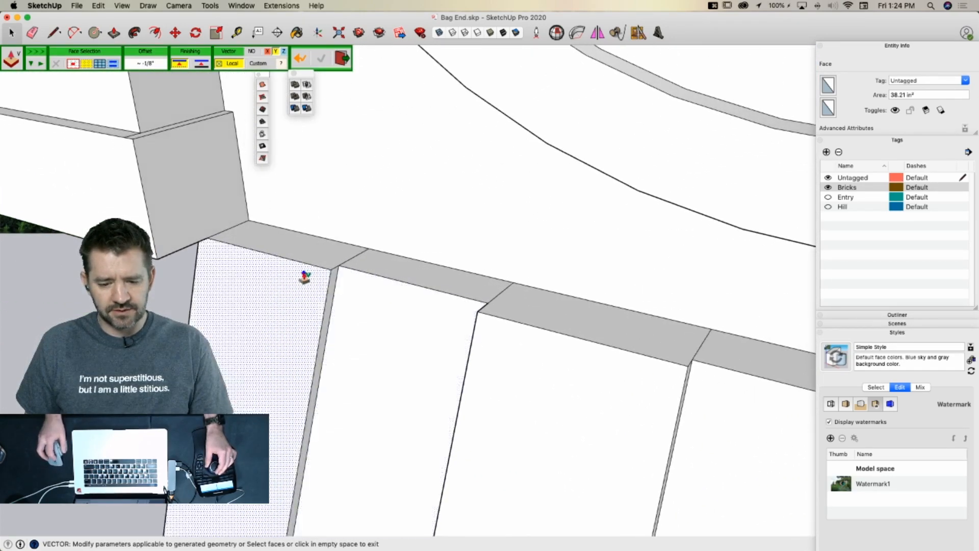
{"action": "left_click", "coordinate": [316, 250]}
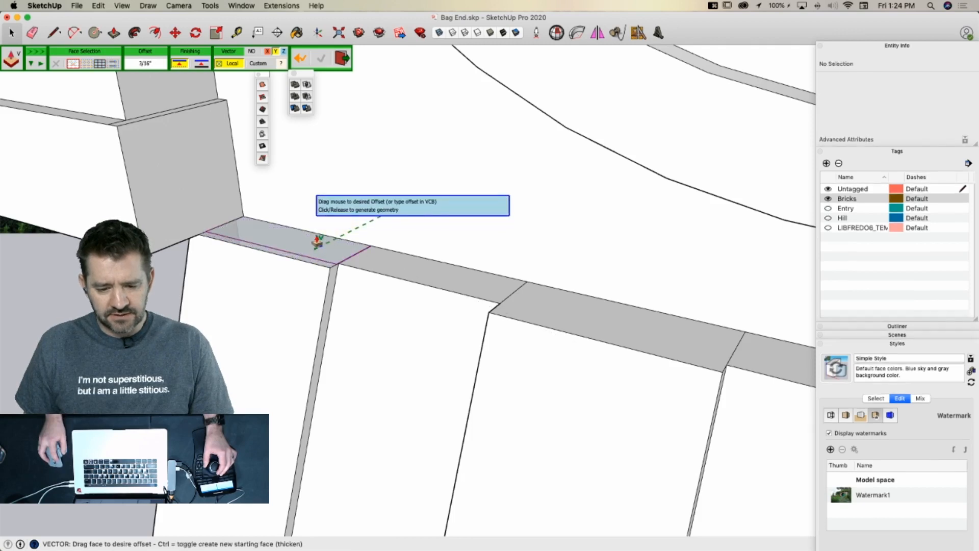
{"action": "key", "text": "Down"}
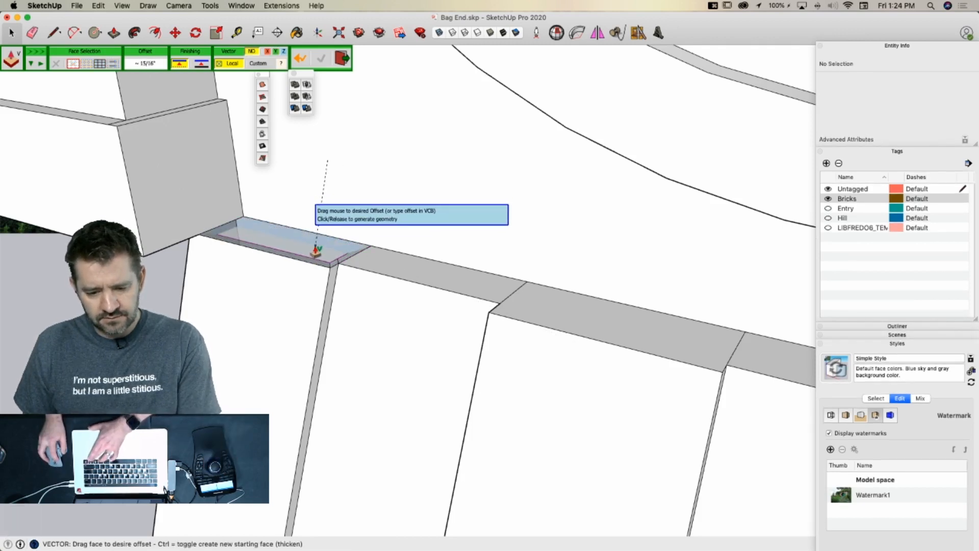
{"action": "key", "text": "Up"}
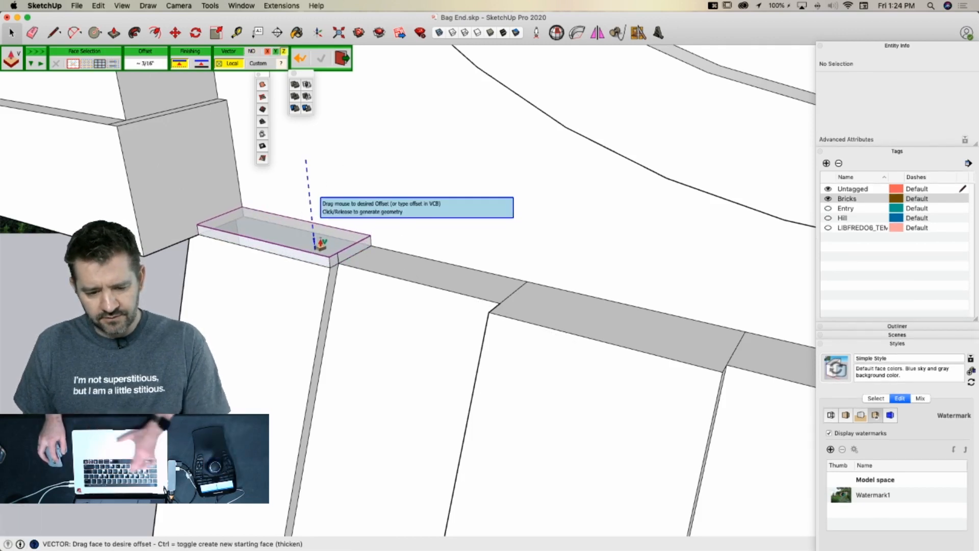
{"action": "key", "text": "Escape"}
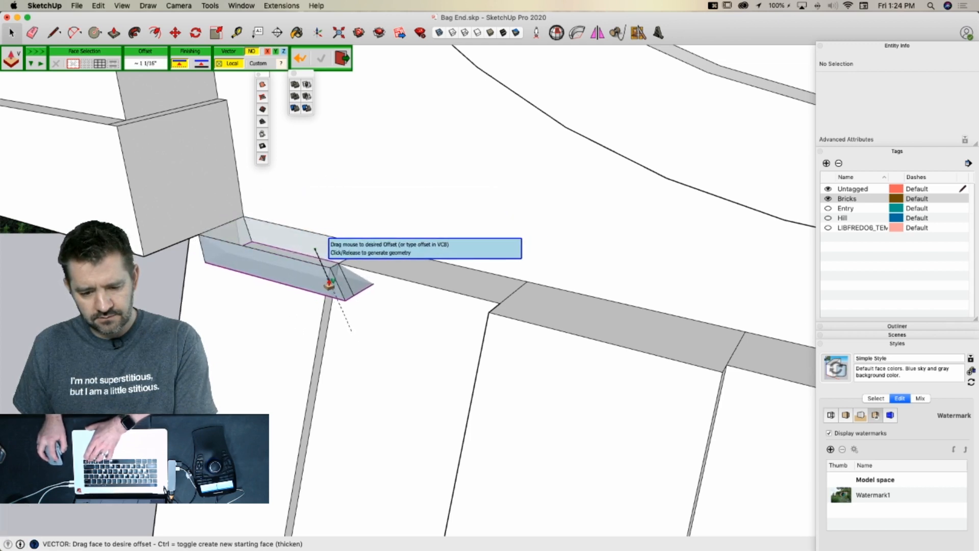
{"action": "left_click", "coordinate": [308, 248]}
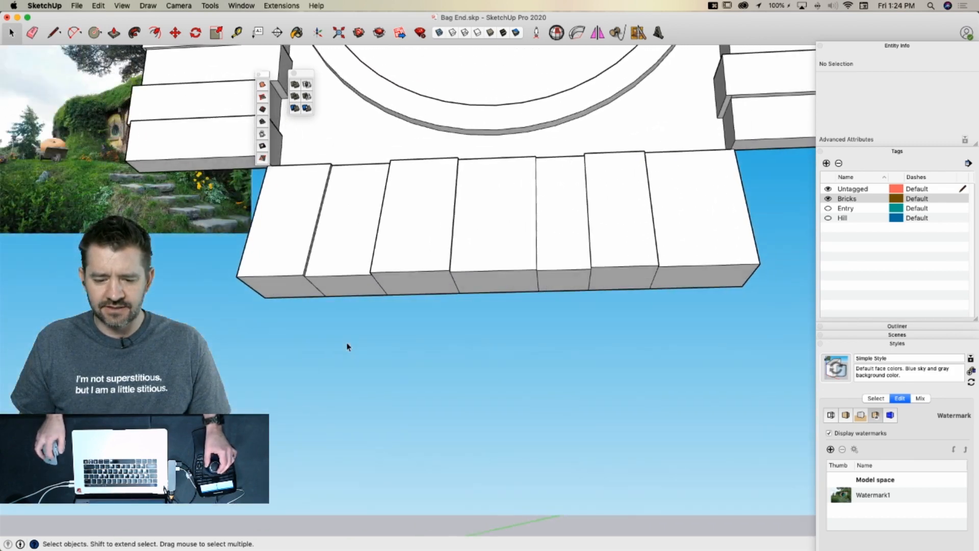
Return to the Select tool and save the model
{"action": "key", "text": "space"}
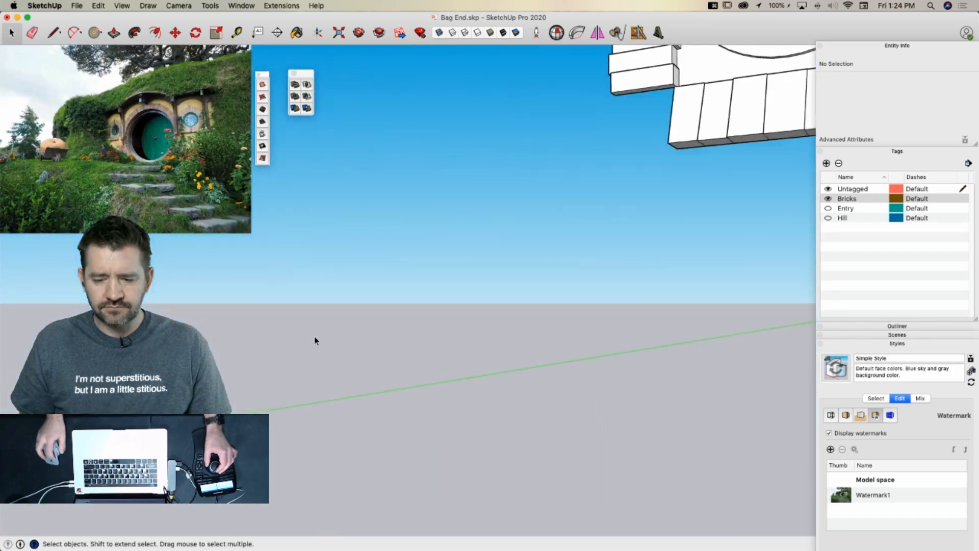
{"action": "scroll", "coordinate": [575, 325], "scroll_direction": "up", "scroll_amount": 5}
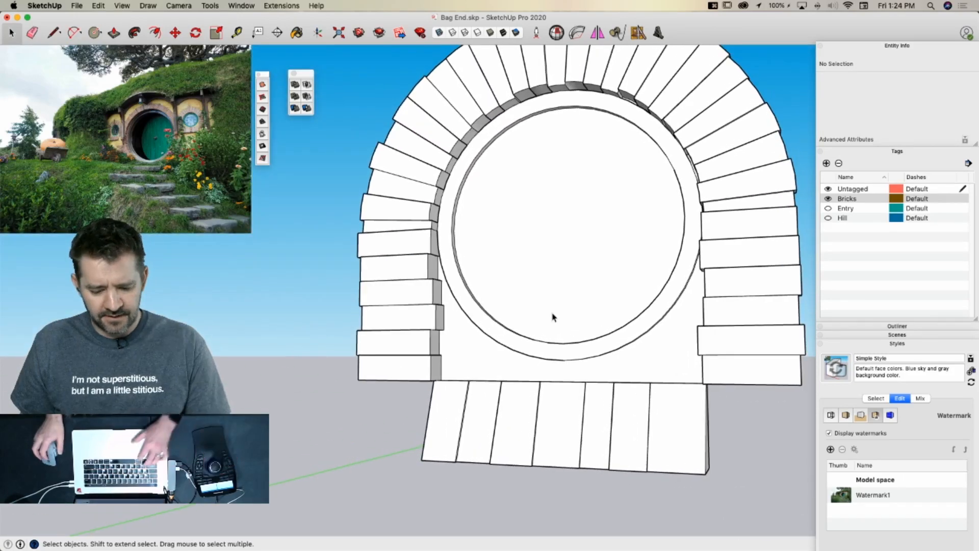
{"action": "key", "text": "super+s"}
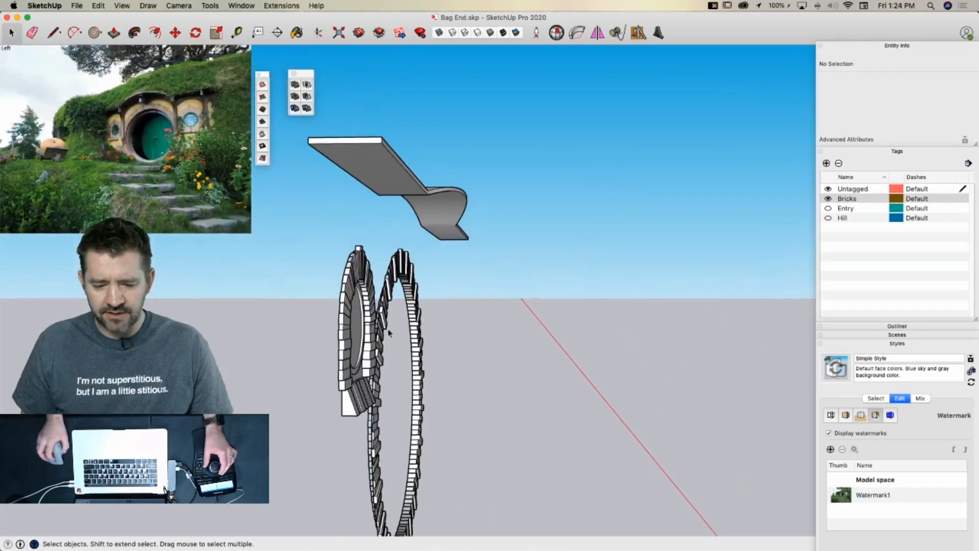
Make all connected geometry of the brick surround, round door and sloped block into one group
{"action": "scroll", "coordinate": [354, 350], "scroll_direction": "up", "scroll_amount": 3}
{"action": "scroll", "coordinate": [358, 347], "scroll_direction": "down", "scroll_amount": 4}
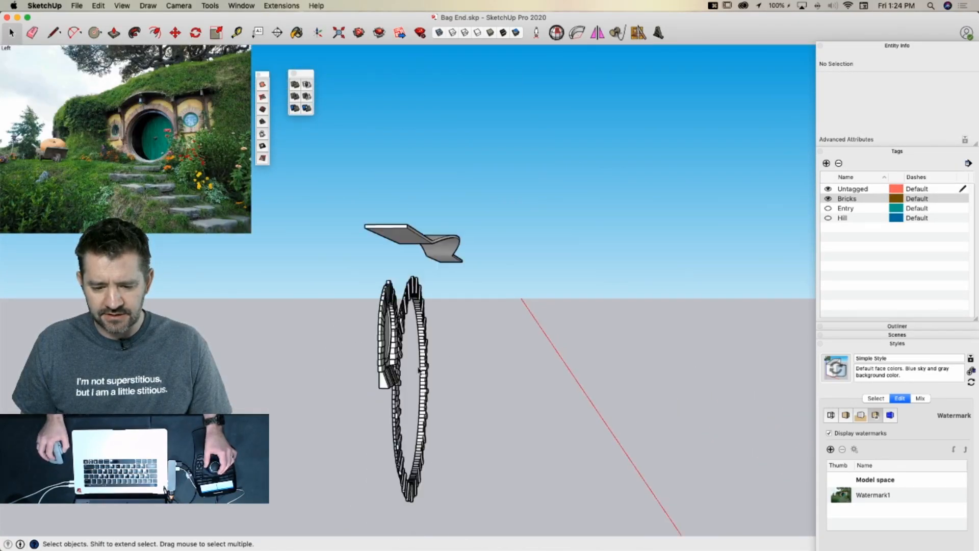
{"action": "scroll", "coordinate": [419, 371], "scroll_direction": "up", "scroll_amount": 5}
{"action": "middle_click_drag", "start_coordinate": [376, 291], "coordinate": [641, 241]}
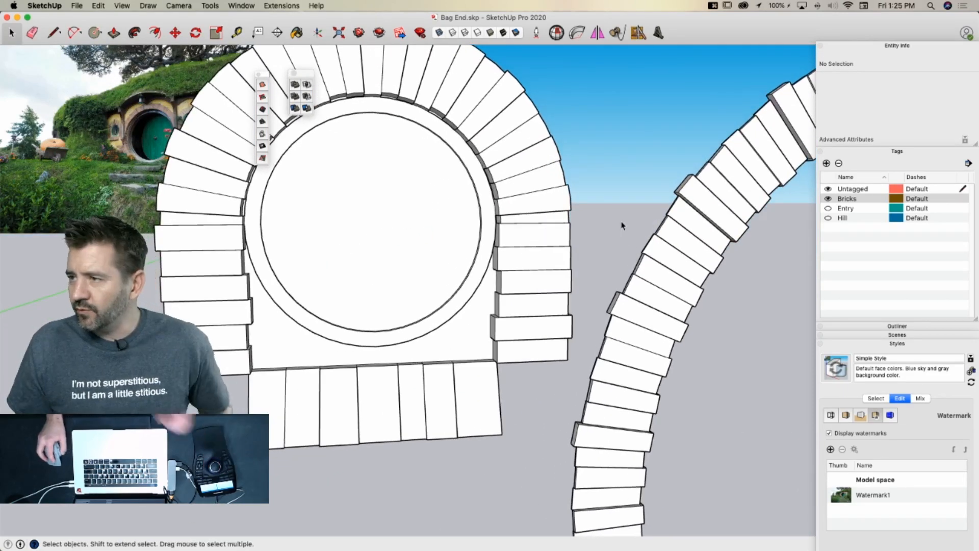
{"action": "middle_click_drag", "start_coordinate": [515, 218], "coordinate": [397, 205]}
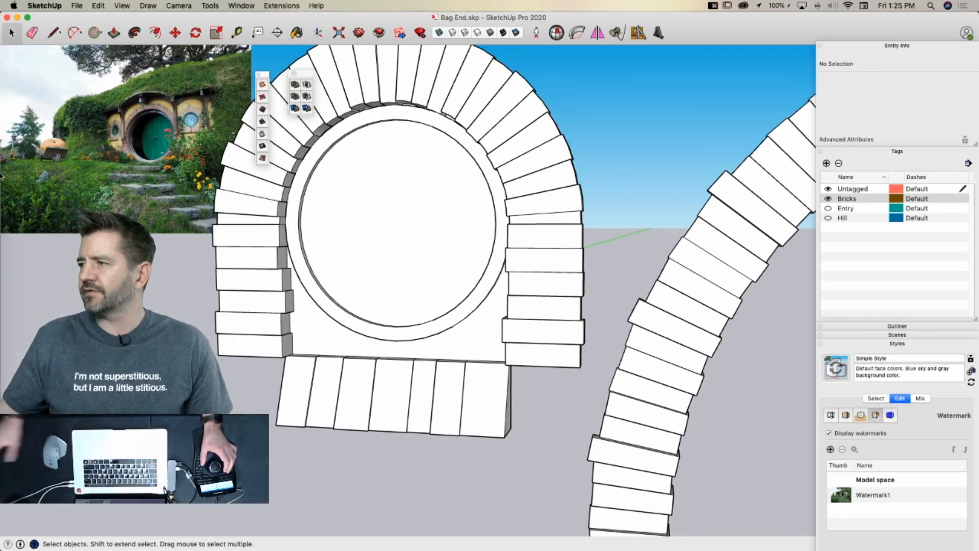
{"action": "mouse_move", "coordinate": [2, 175]}
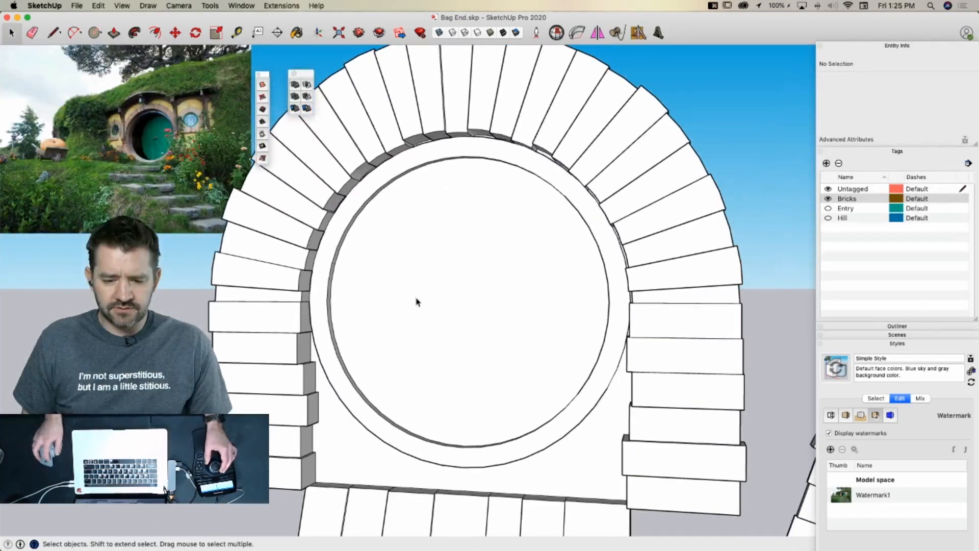
{"action": "left_click", "coordinate": [414, 297]}
{"action": "double_click", "coordinate": [368, 137]}
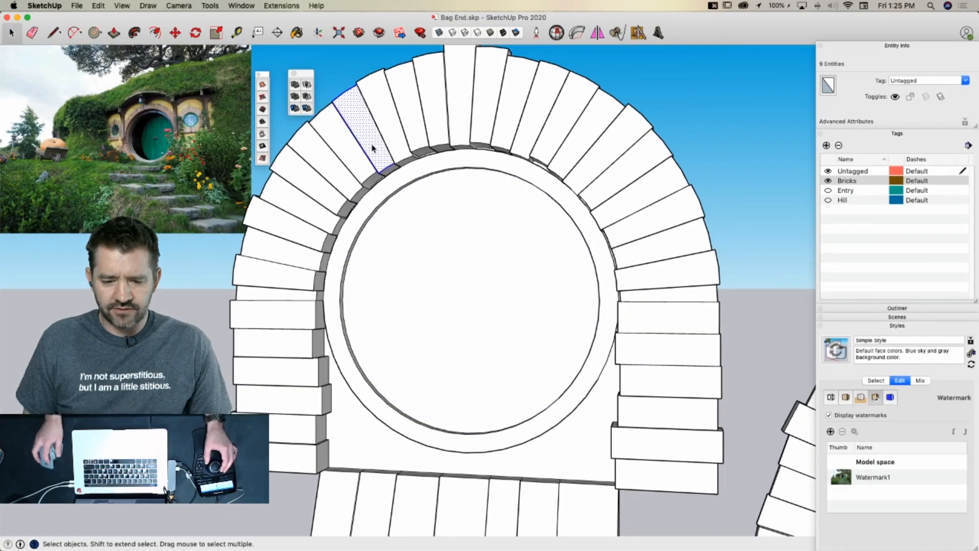
{"action": "triple_click", "coordinate": [374, 156]}
{"action": "right_click", "coordinate": [375, 155]}
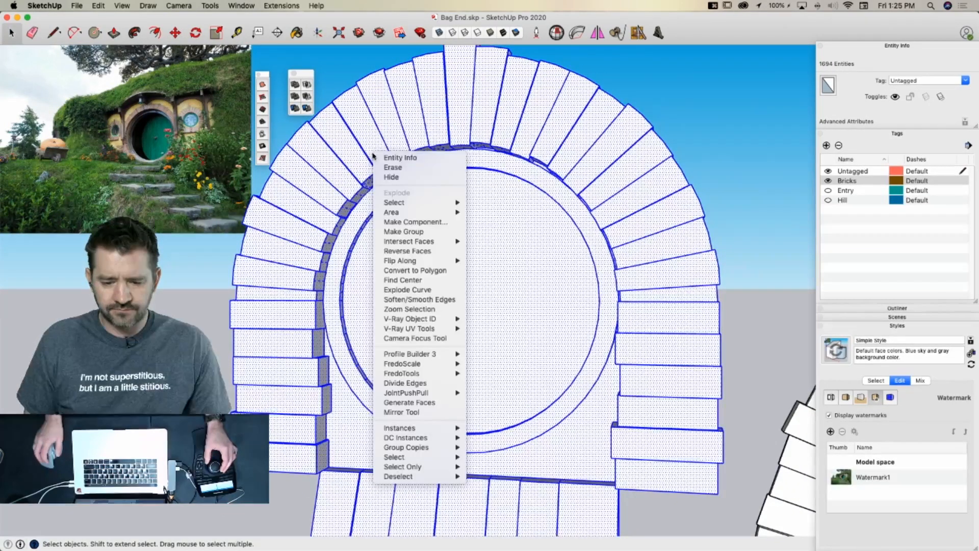
{"action": "left_click", "coordinate": [416, 232]}
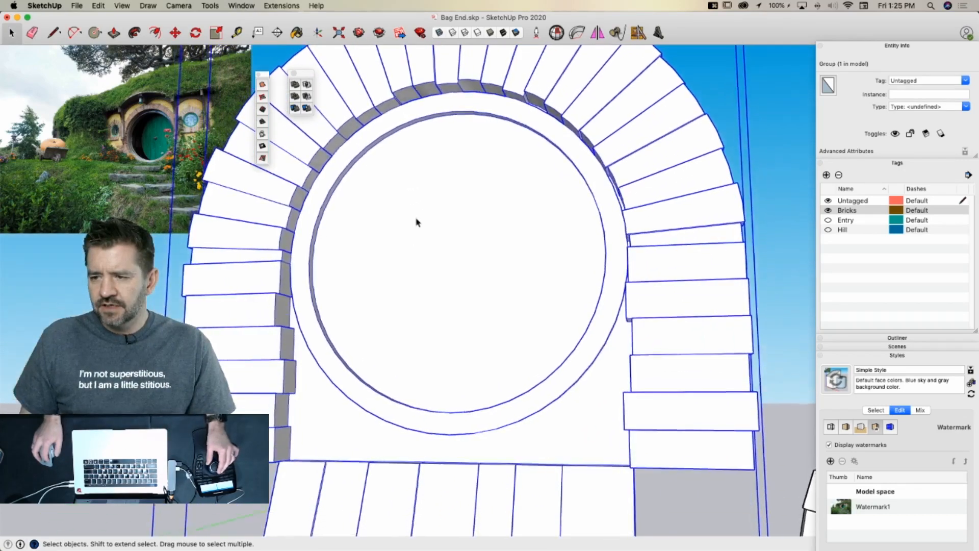
Copy the round door face from inside the surround group, paste it in place outside the group, and select the pasted face
{"action": "double_click", "coordinate": [416, 210]}
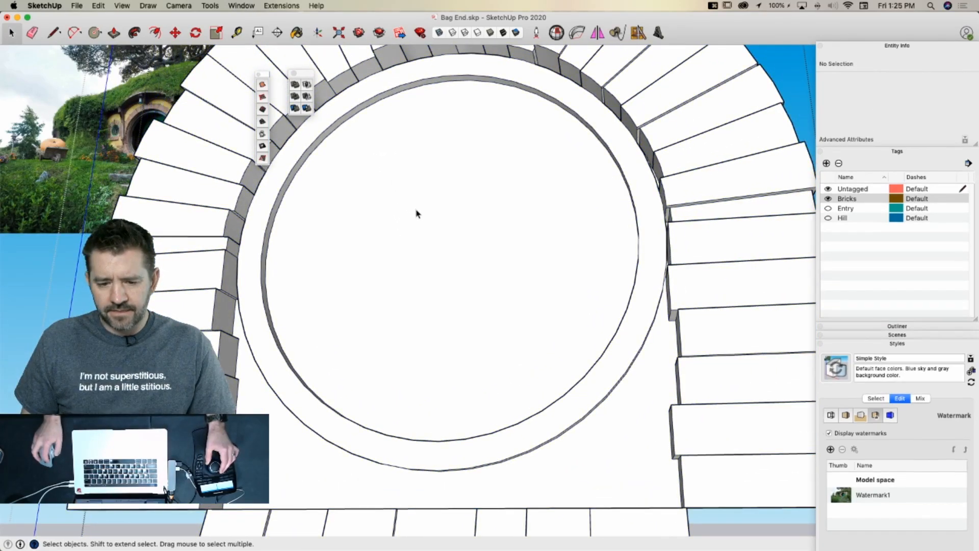
{"action": "left_click", "coordinate": [405, 180]}
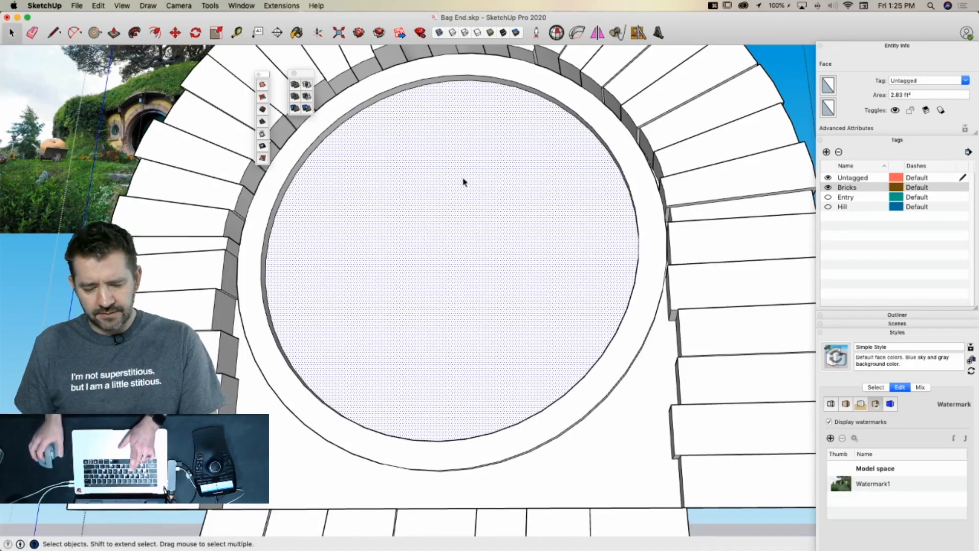
{"action": "key", "text": "super+c"}
{"action": "left_click", "coordinate": [53, 166]}
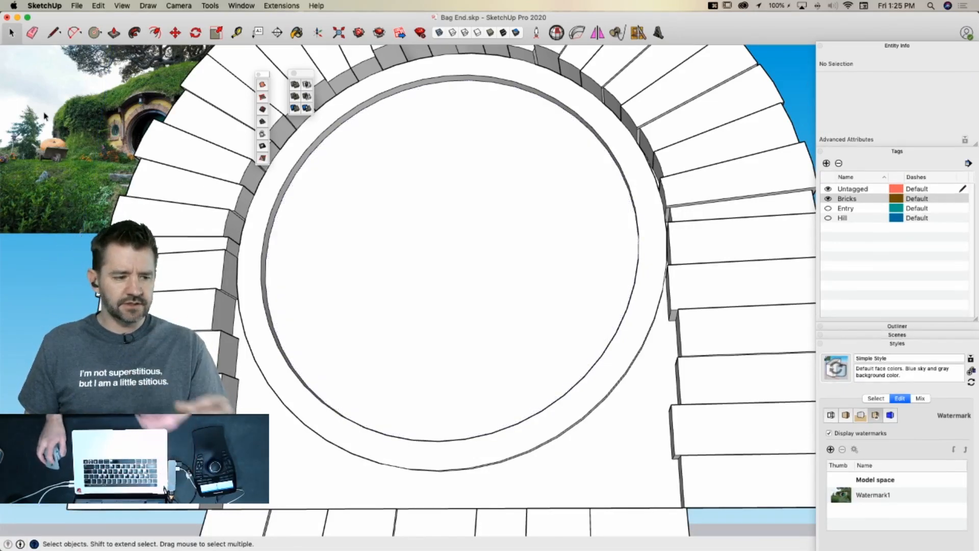
{"action": "left_click", "coordinate": [122, 7]}
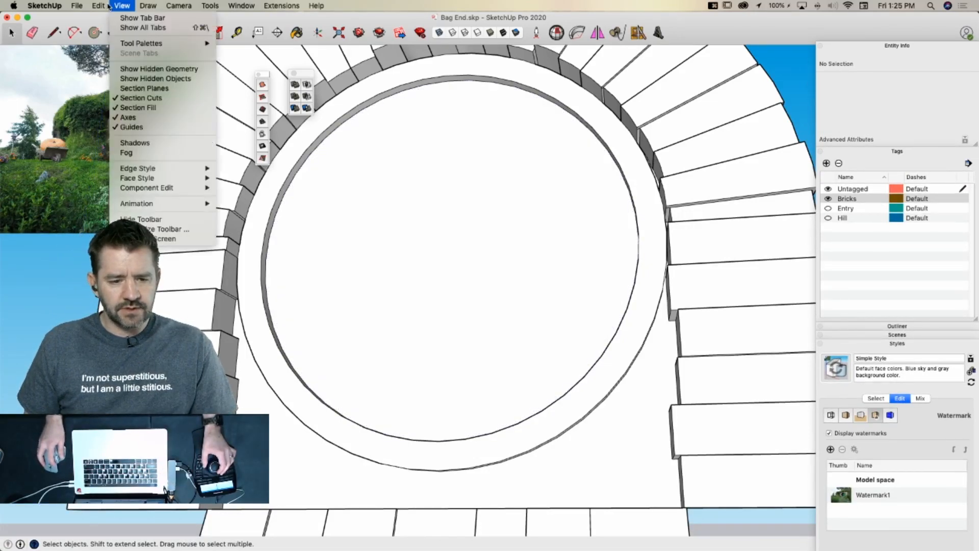
{"action": "left_click", "coordinate": [116, 77]}
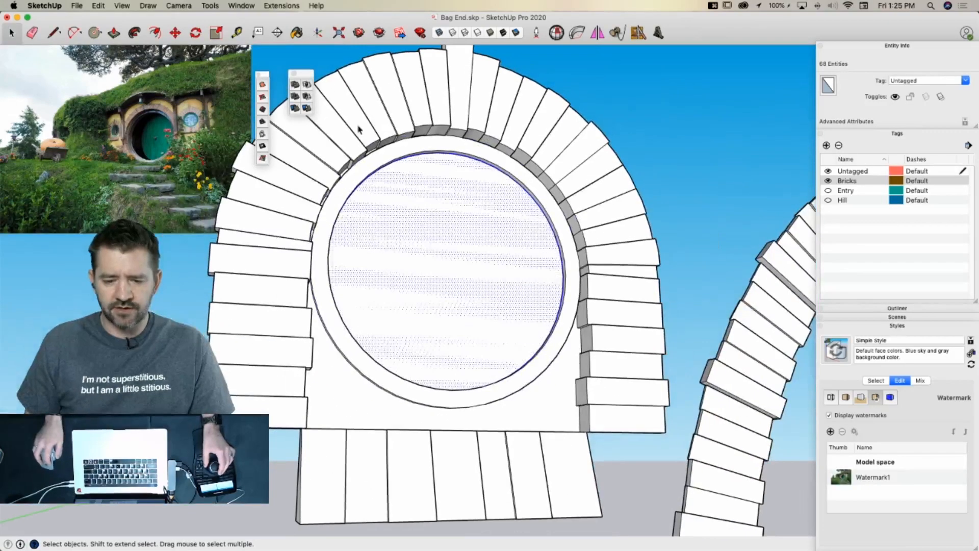
{"action": "left_click", "coordinate": [345, 132]}
{"action": "left_click", "coordinate": [417, 211]}
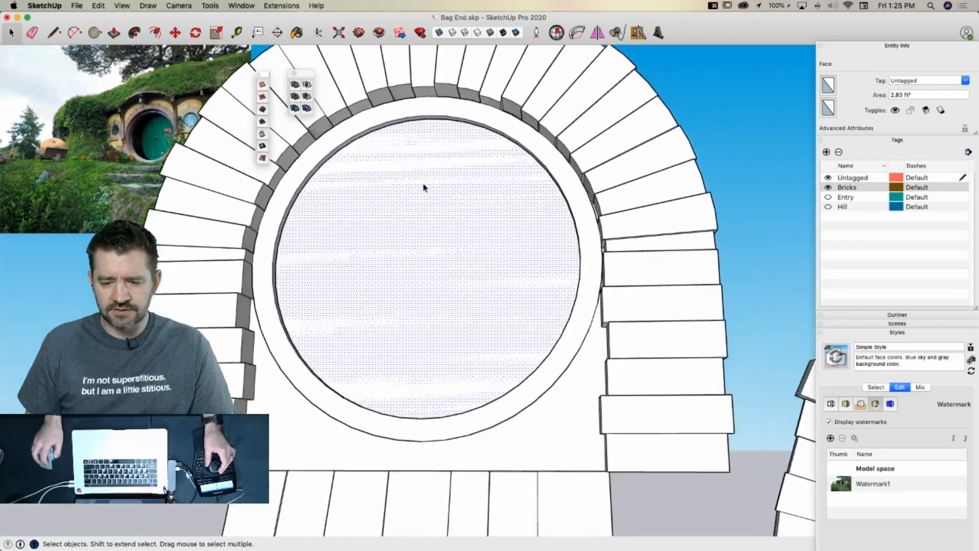
Divide the pasted door face into quarters with a vertical and a horizontal line through its centre
{"action": "key", "text": "l"}
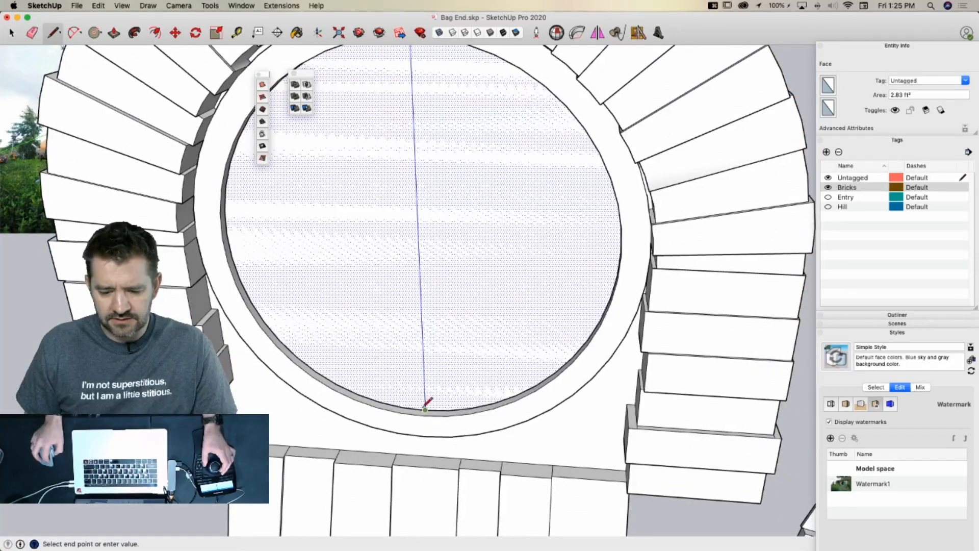
{"action": "left_click", "coordinate": [425, 409]}
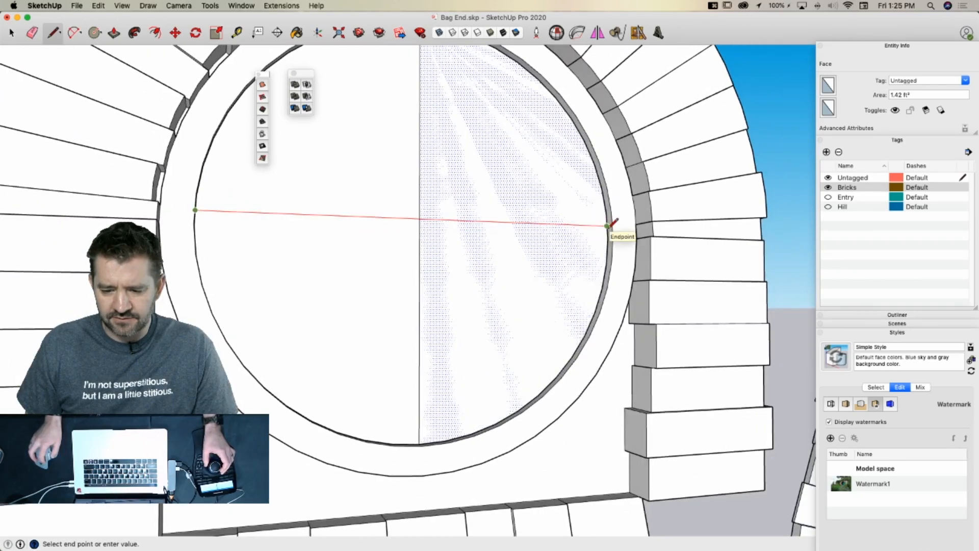
{"action": "left_click", "coordinate": [608, 225]}
Try rotating the upper-left quarter of the door face about the door's centre, then undo the rotation and the dividing lines
{"action": "key", "text": "space"}
{"action": "left_click", "coordinate": [464, 239]}
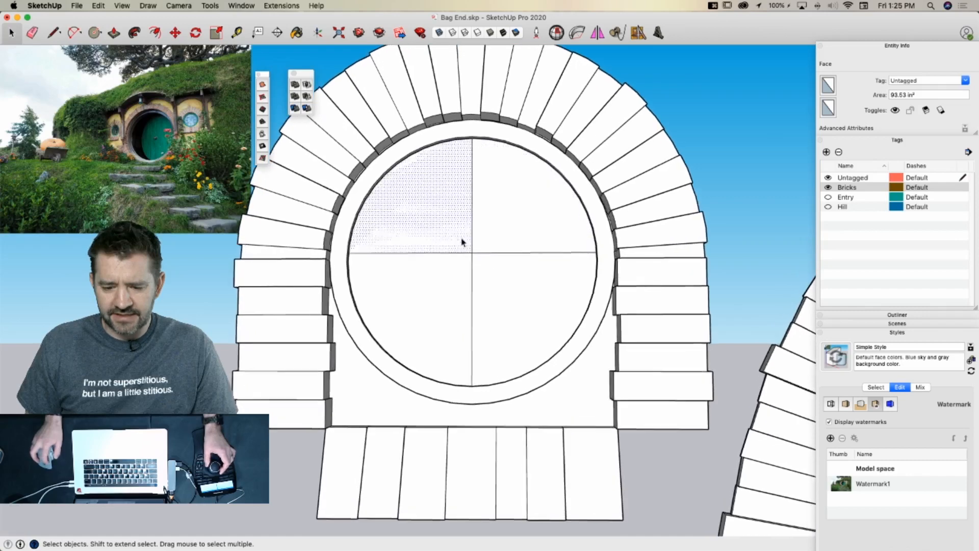
{"action": "key", "text": "q"}
{"action": "left_click_drag", "start_coordinate": [468, 247], "coordinate": [397, 145]}
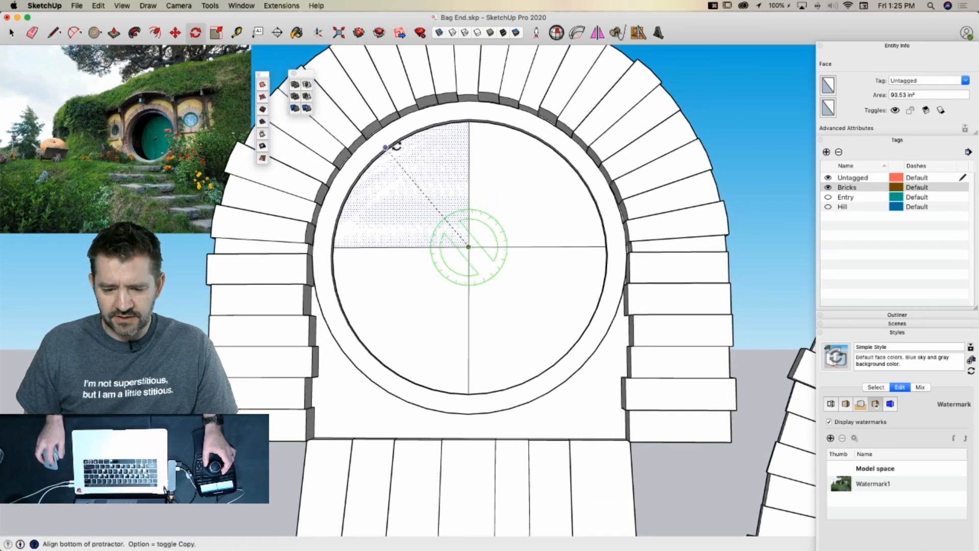
{"action": "left_click", "coordinate": [391, 180]}
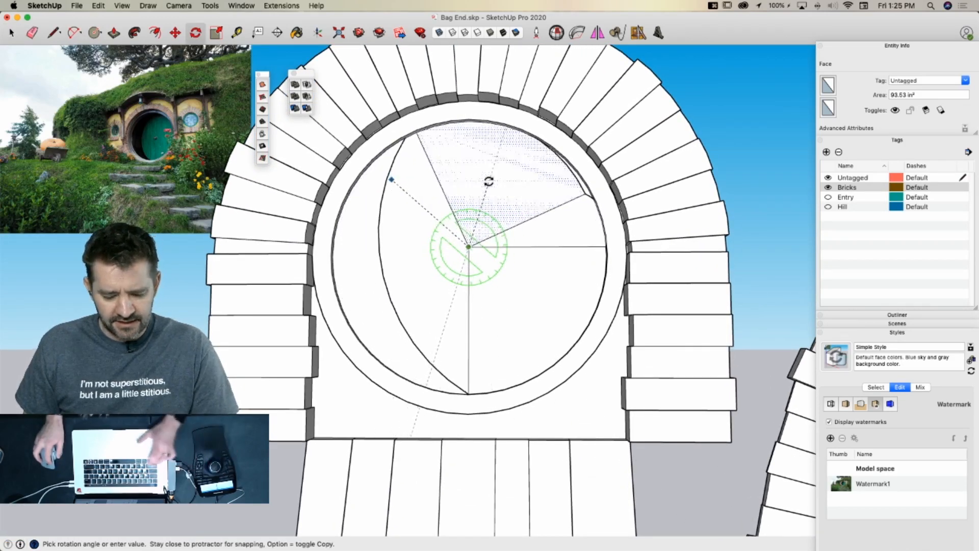
{"action": "type", "text": "1"}
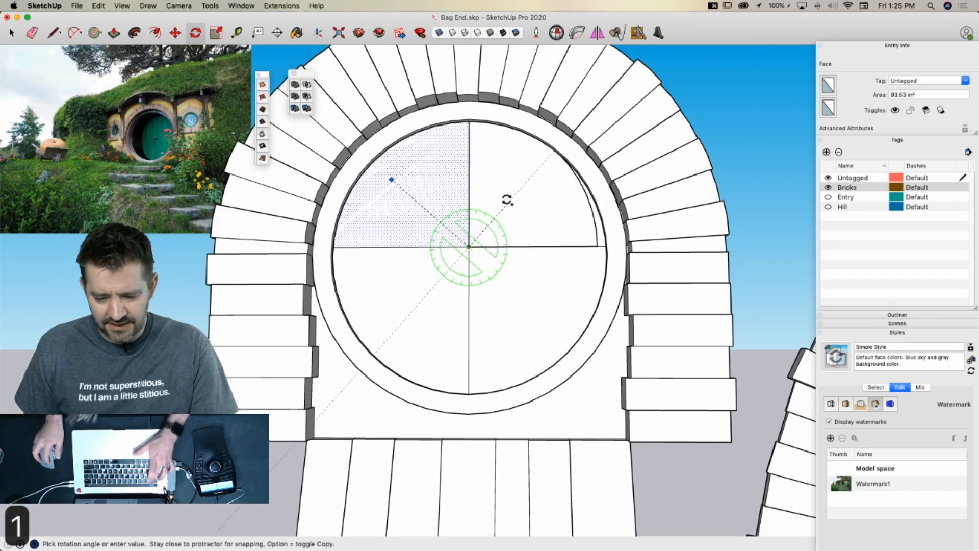
{"action": "key", "text": "super+z"}
{"action": "key", "text": "super+z"}
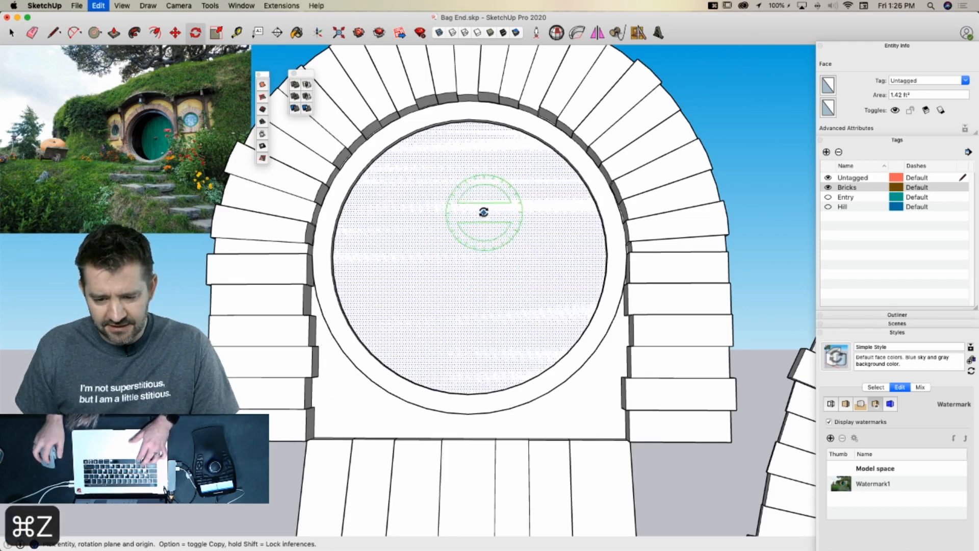
Split the door face into quarters with vertical and horizontal lines through its centre, redrawing the horizontal line's left half level
{"action": "key", "text": "l"}
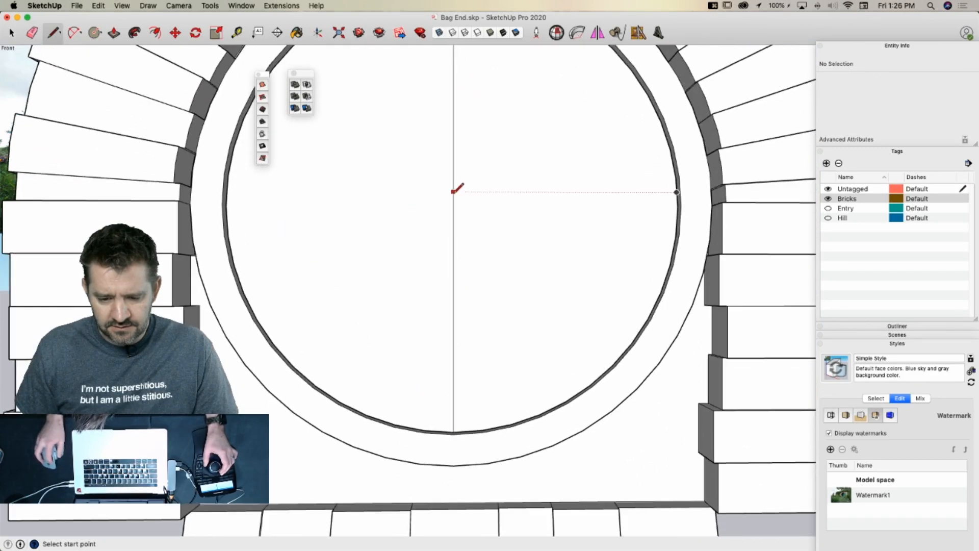
{"action": "left_click", "coordinate": [226, 205]}
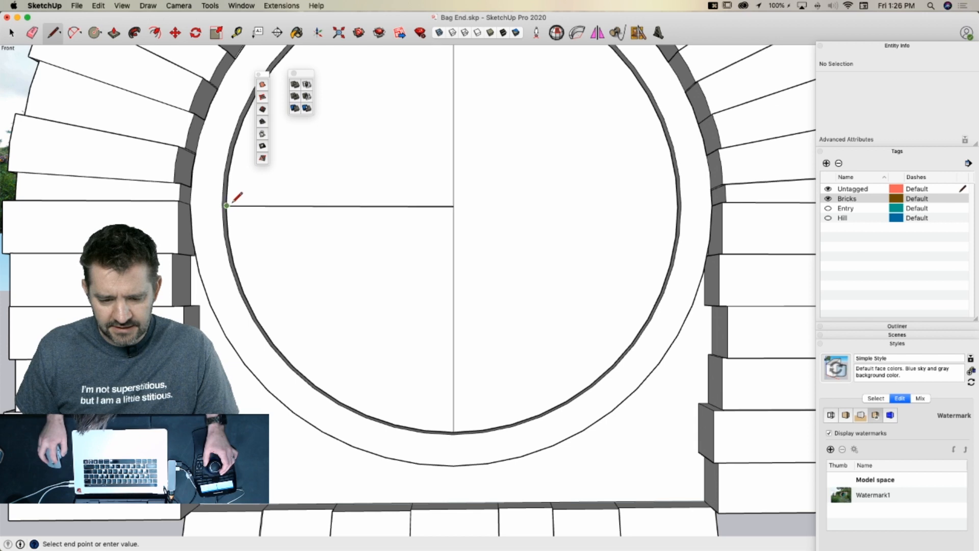
{"action": "left_click", "coordinate": [678, 207]}
{"action": "key", "text": "e"}
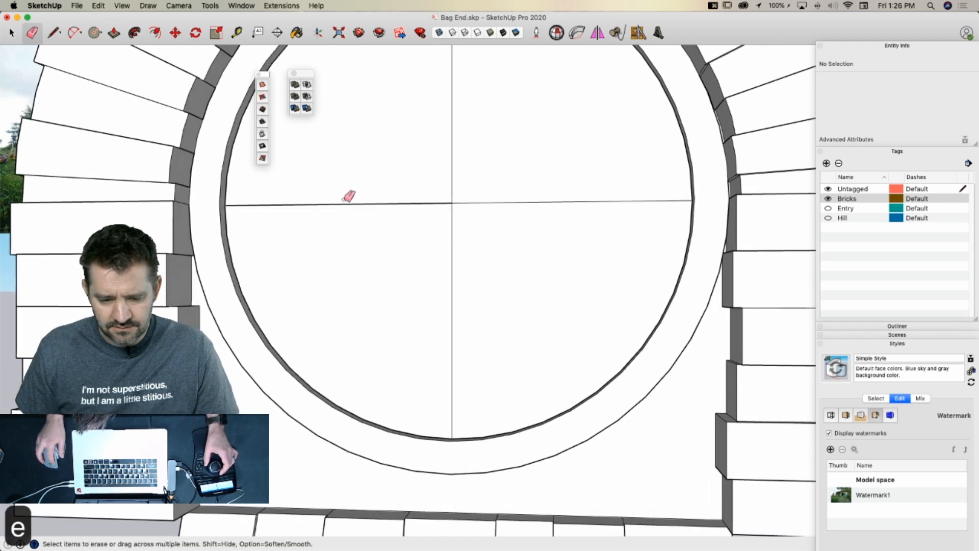
{"action": "left_click", "coordinate": [344, 203]}
{"action": "key", "text": "l"}
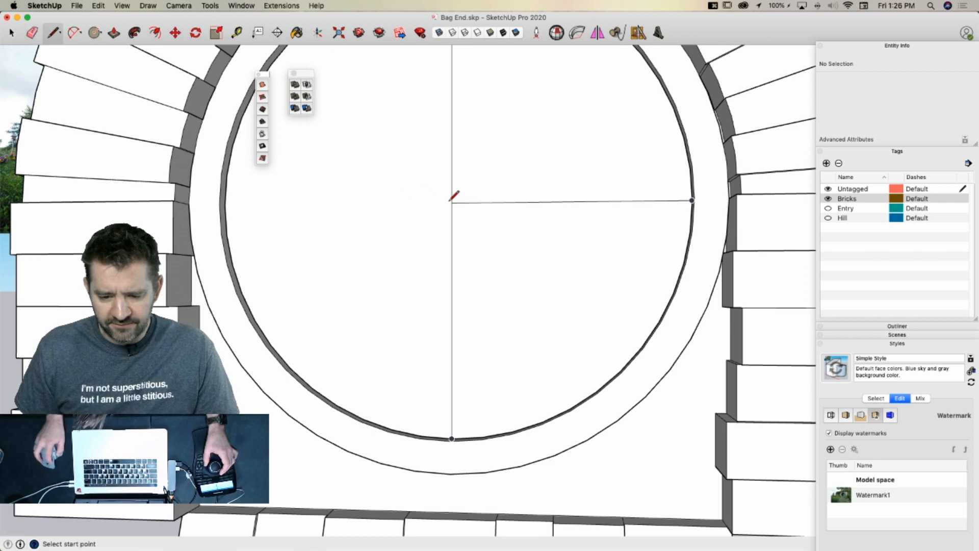
{"action": "left_click", "coordinate": [452, 202]}
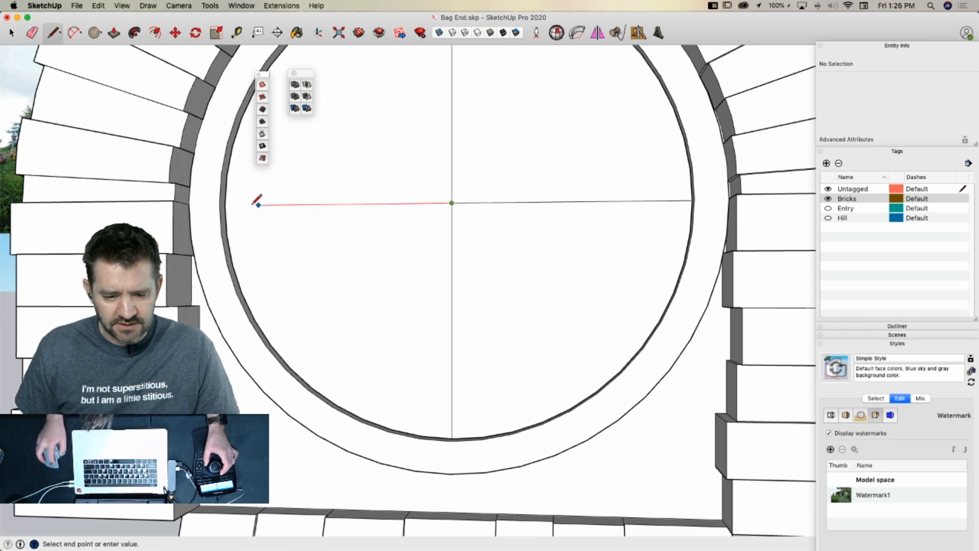
{"action": "left_click", "coordinate": [225, 205]}
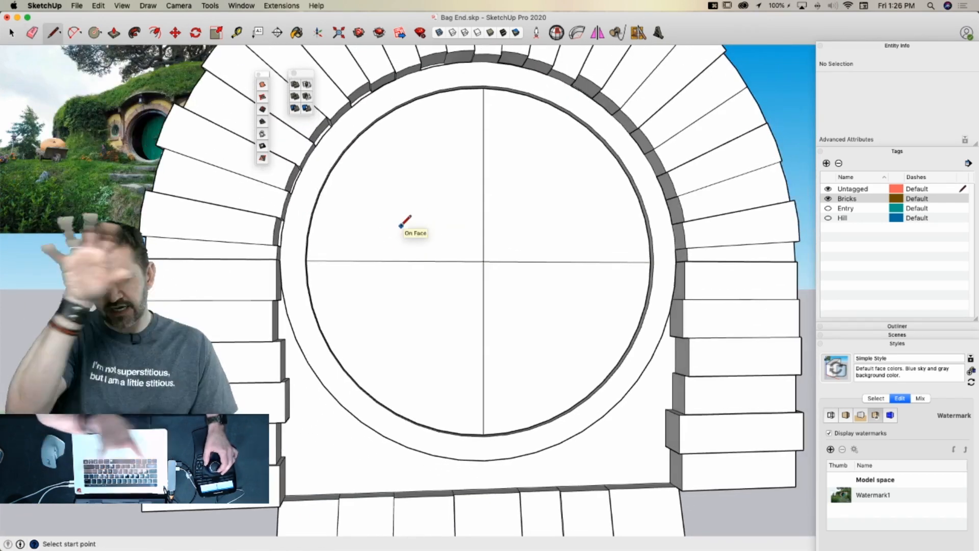
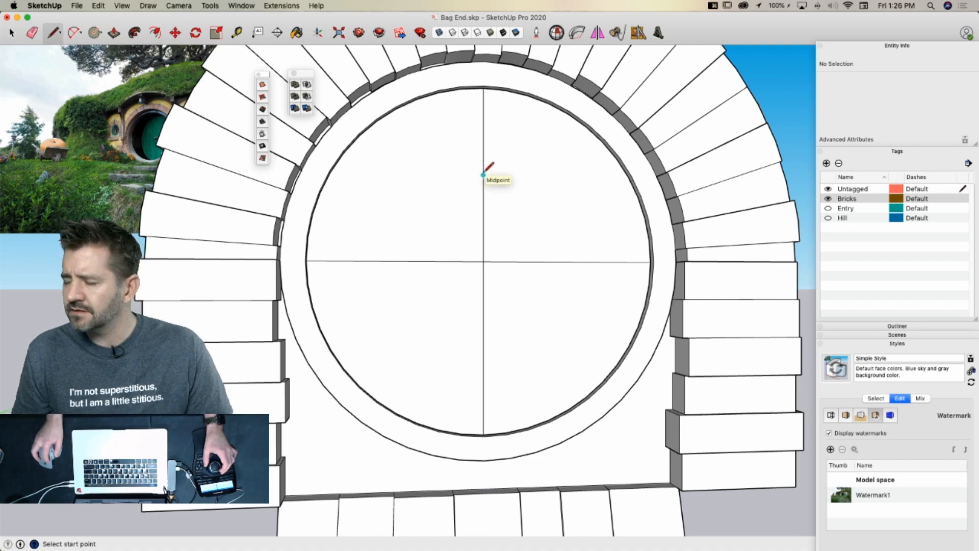
Subdivide the upper-left quarter of the door with a horizontal and a vertical line from its inner edges' midpoints to the rim
{"action": "left_click", "coordinate": [483, 174]}
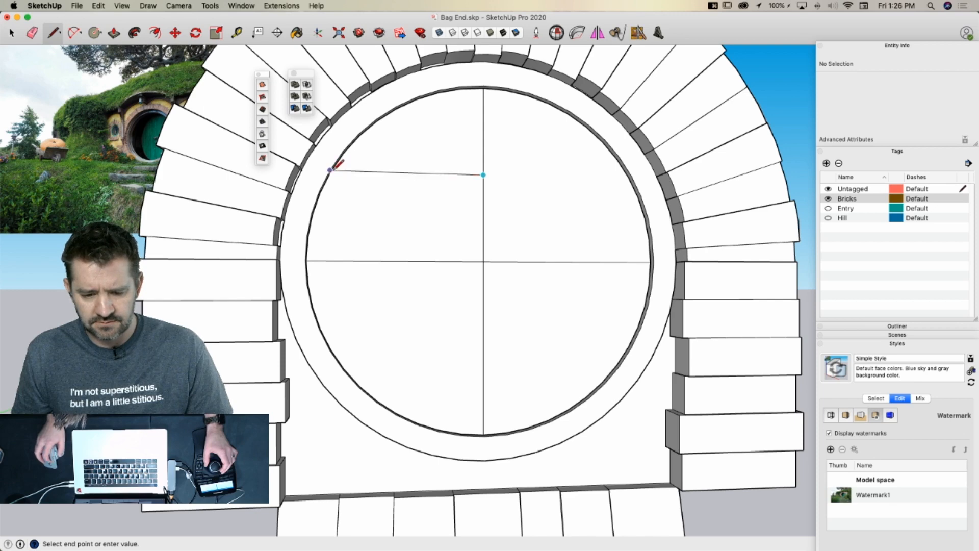
{"action": "scroll", "coordinate": [333, 169], "scroll_direction": "up", "scroll_amount": 3}
{"action": "left_click", "coordinate": [329, 172]}
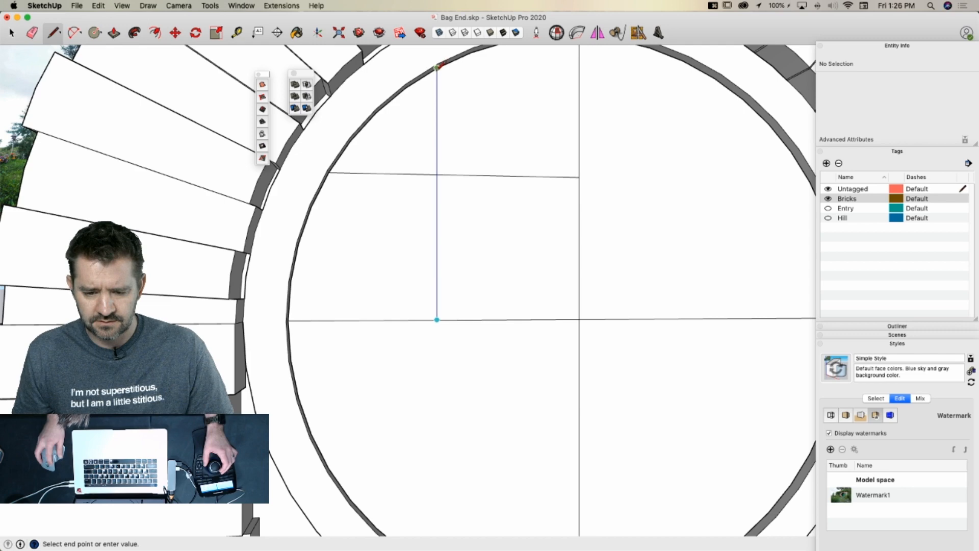
{"action": "left_click", "coordinate": [437, 66]}
{"action": "key", "text": "space"}
{"action": "scroll", "coordinate": [577, 184], "scroll_direction": "down", "scroll_amount": 3}
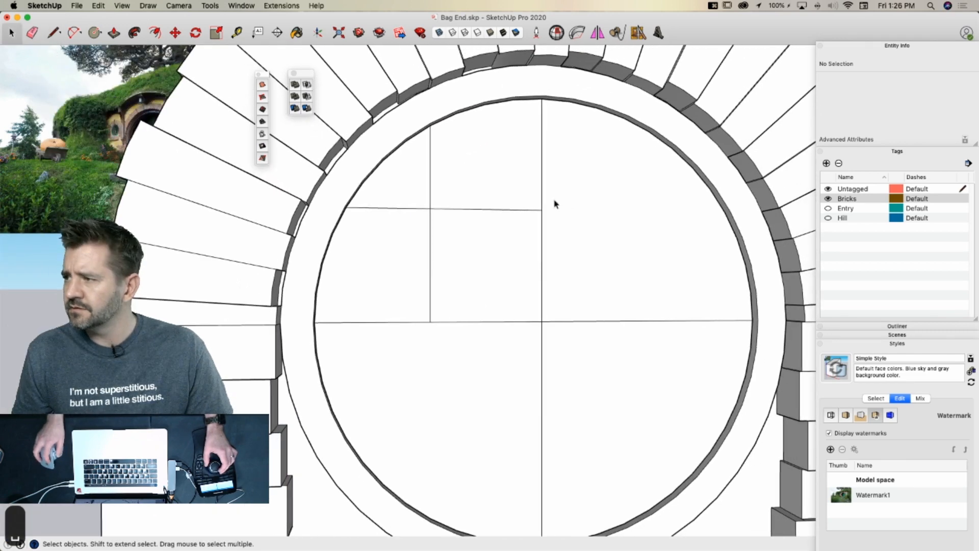
Draw a diagonal from the subdivision crossing to the door's centre and erase the two inner half-edges beside it
{"action": "key", "text": "l"}
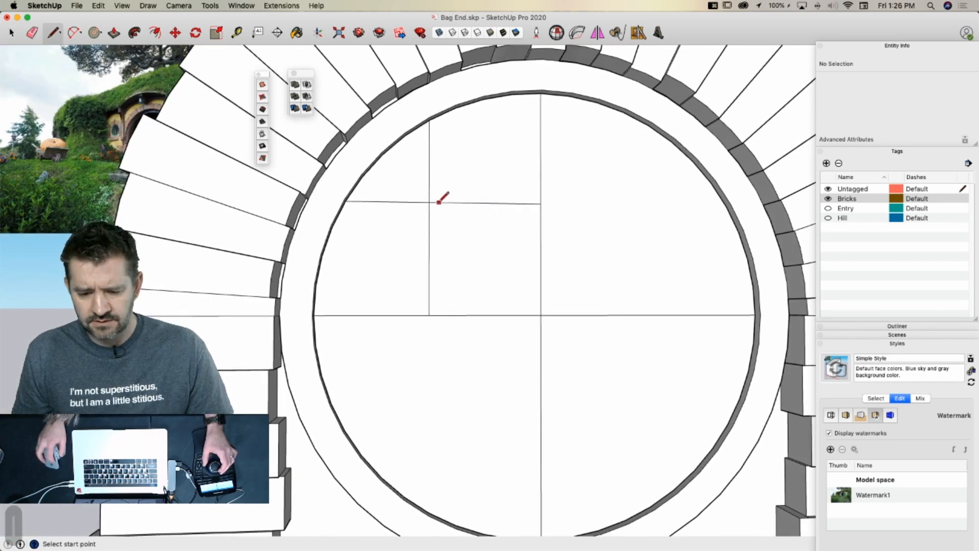
{"action": "left_click", "coordinate": [429, 202]}
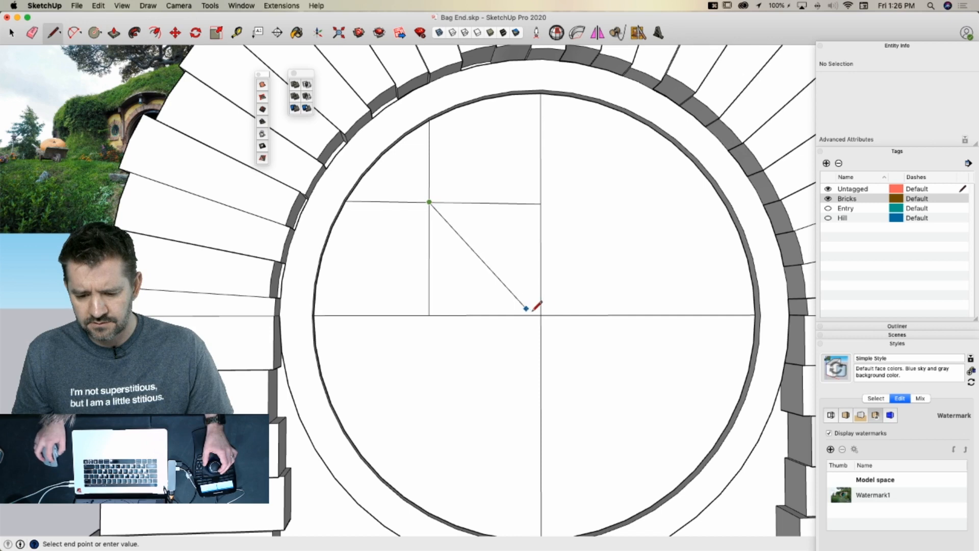
{"action": "key", "text": "e"}
{"action": "left_click", "coordinate": [540, 273]}
{"action": "left_click", "coordinate": [498, 315]}
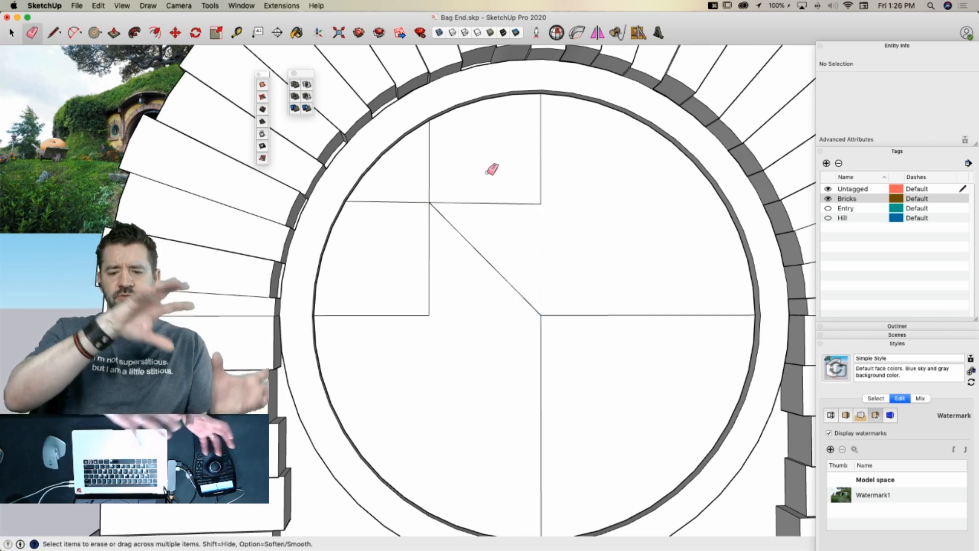
Offset the two straight edges of the small outermost pane in the upper-left quarter inward by about 1/4"
{"action": "scroll", "coordinate": [446, 228], "scroll_direction": "up", "scroll_amount": 2}
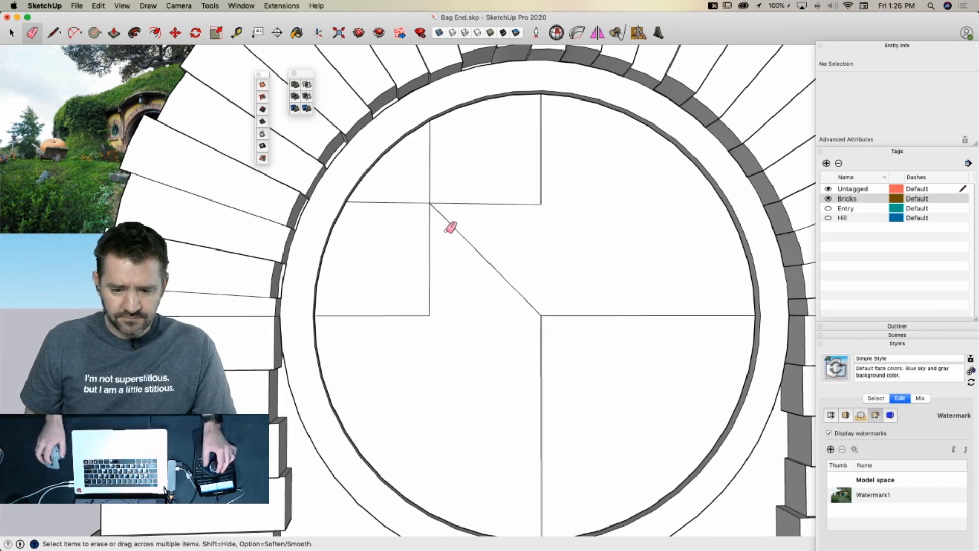
{"action": "scroll", "coordinate": [390, 278], "scroll_direction": "up", "scroll_amount": 3}
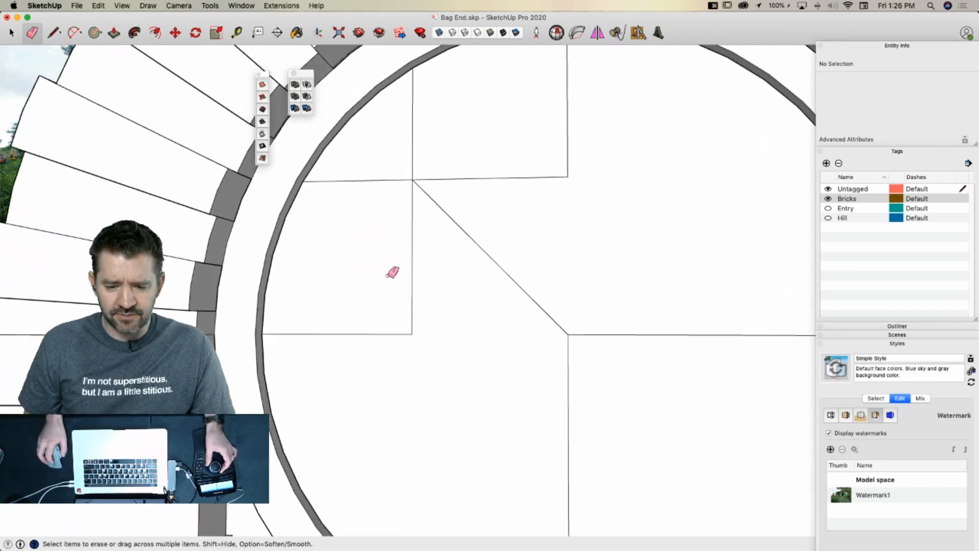
{"action": "scroll", "coordinate": [360, 221], "scroll_direction": "up", "scroll_amount": 3}
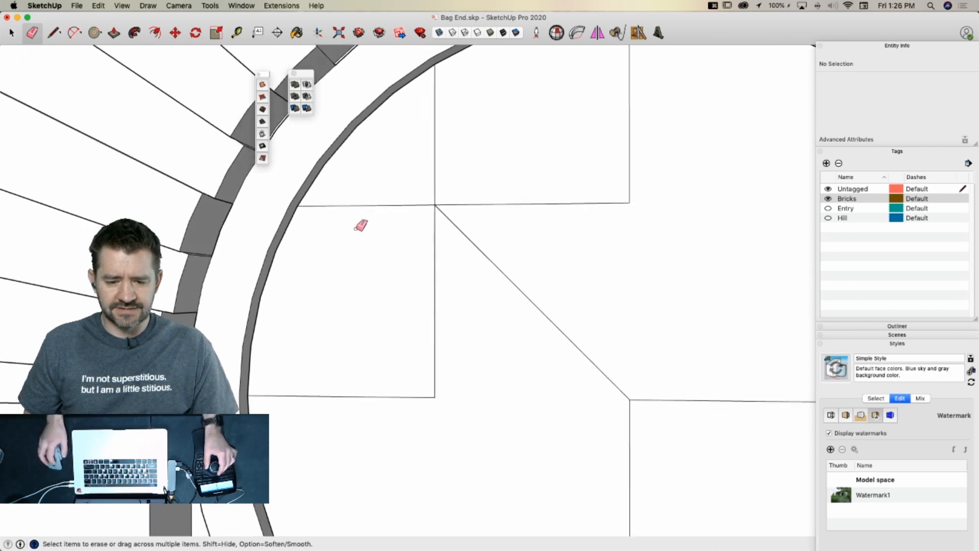
{"action": "key", "text": "space"}
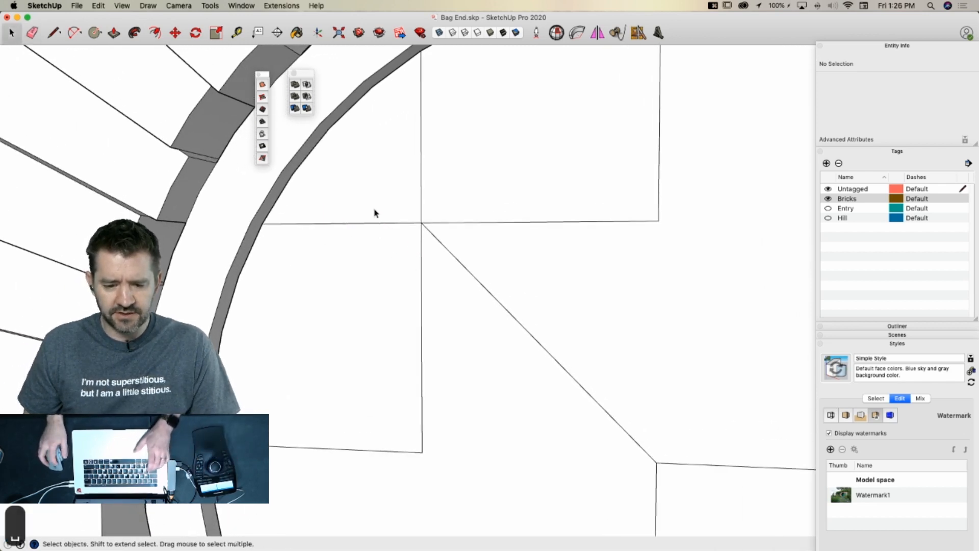
{"action": "left_click", "coordinate": [342, 203]}
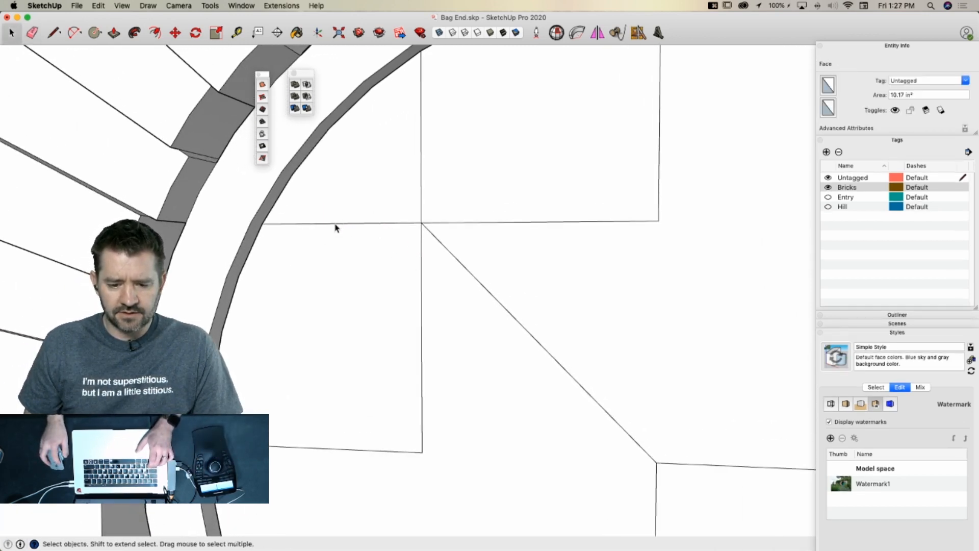
{"action": "left_click", "coordinate": [360, 224]}
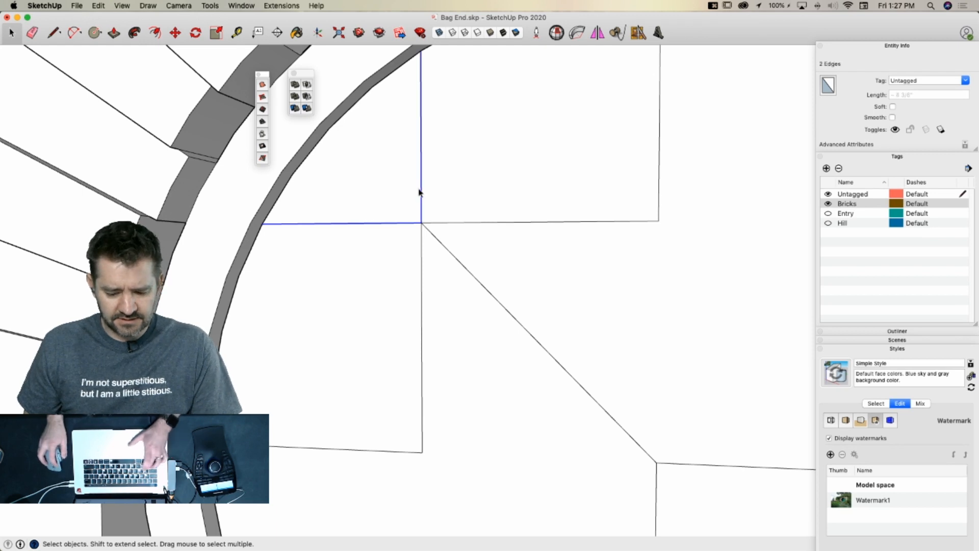
{"action": "key", "text": "f"}
{"action": "left_click", "coordinate": [420, 188]}
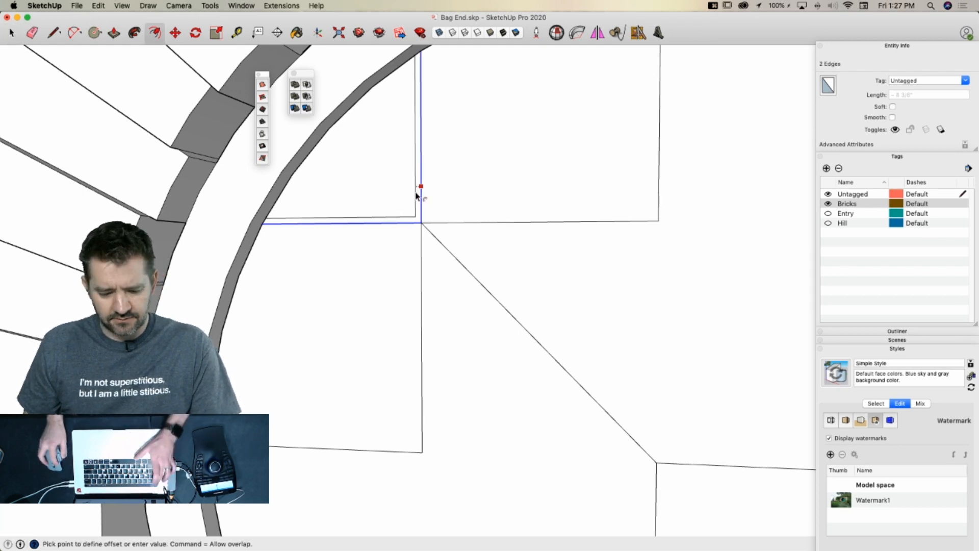
{"action": "key", "text": "Escape"}
{"action": "left_click", "coordinate": [898, 349]}
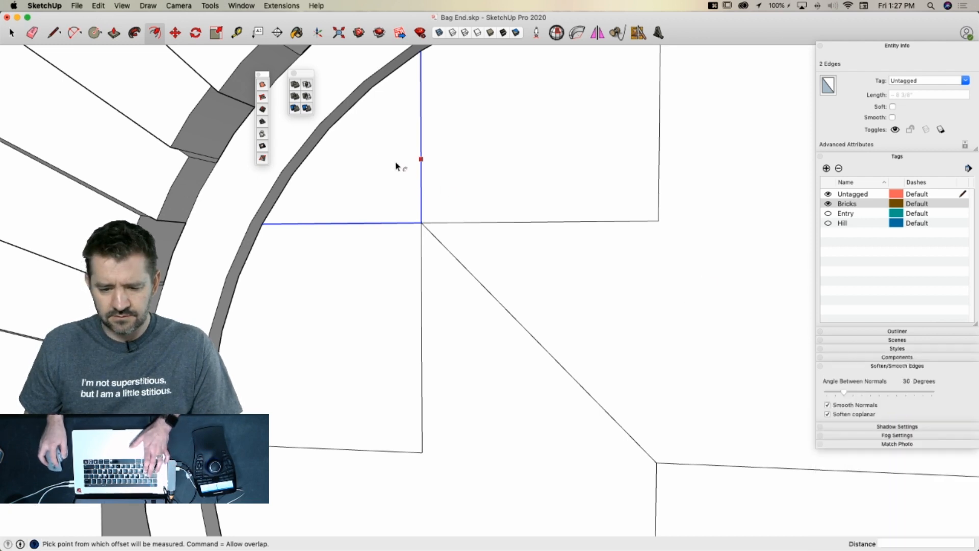
{"action": "left_click", "coordinate": [416, 169]}
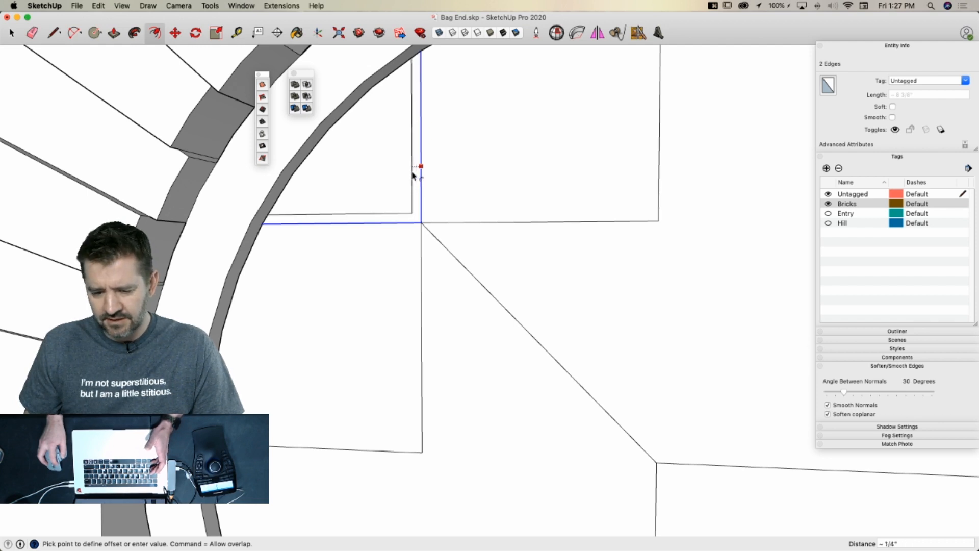
{"action": "left_click", "coordinate": [413, 175]}
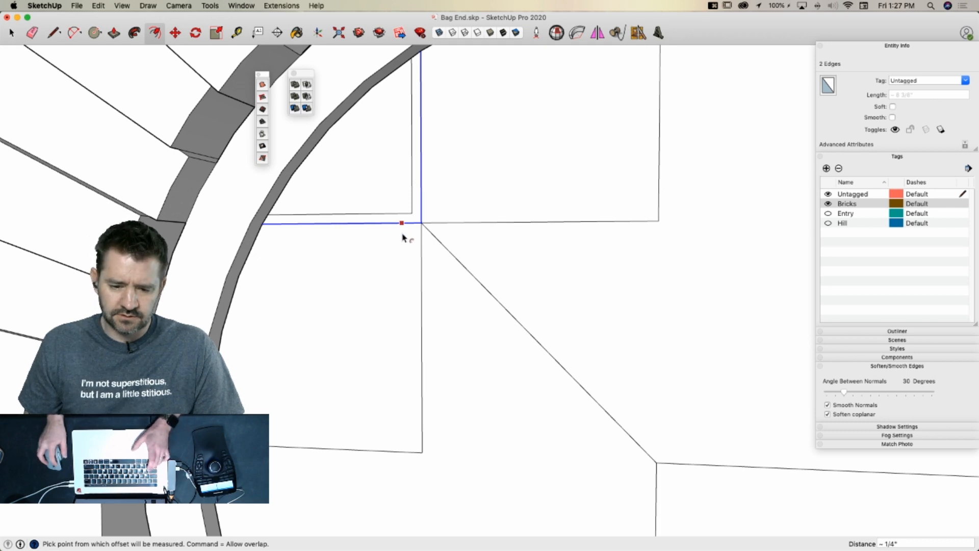
Offset the outline of the pane directly below the small outermost pane inward by 0.25"
{"action": "key", "text": "space"}
{"action": "left_click", "coordinate": [396, 246]}
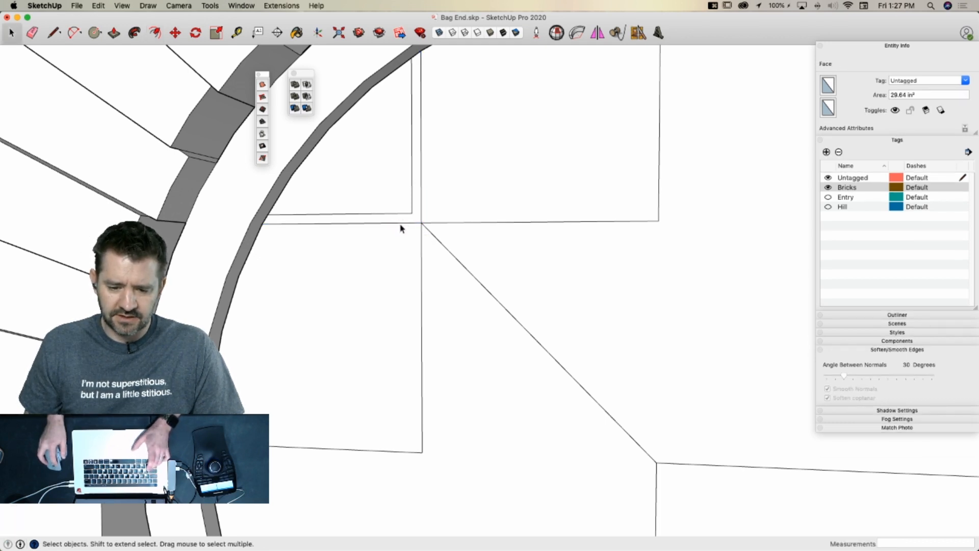
{"action": "left_click", "coordinate": [403, 227]}
{"action": "left_click", "coordinate": [422, 255], "text": "shift"}
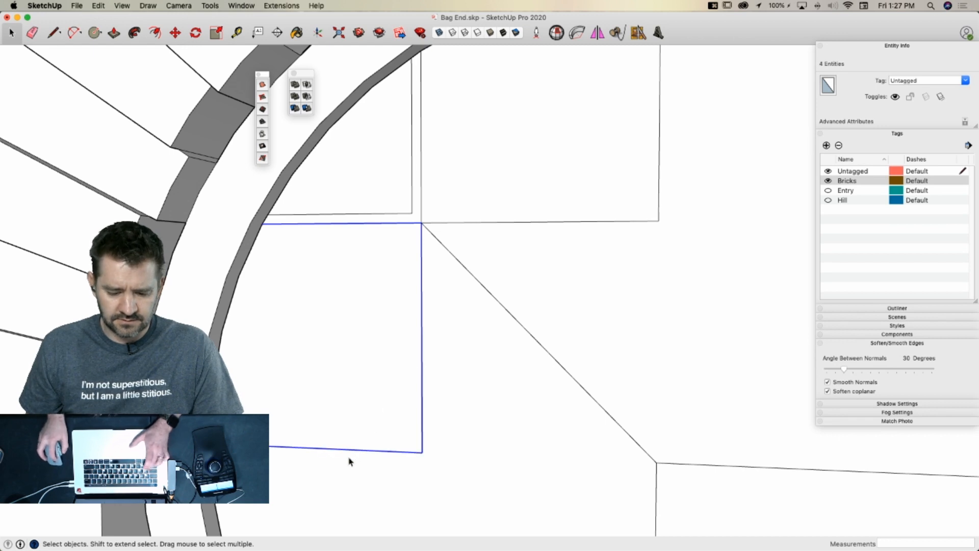
{"action": "key", "text": "f"}
{"action": "left_click", "coordinate": [349, 431]}
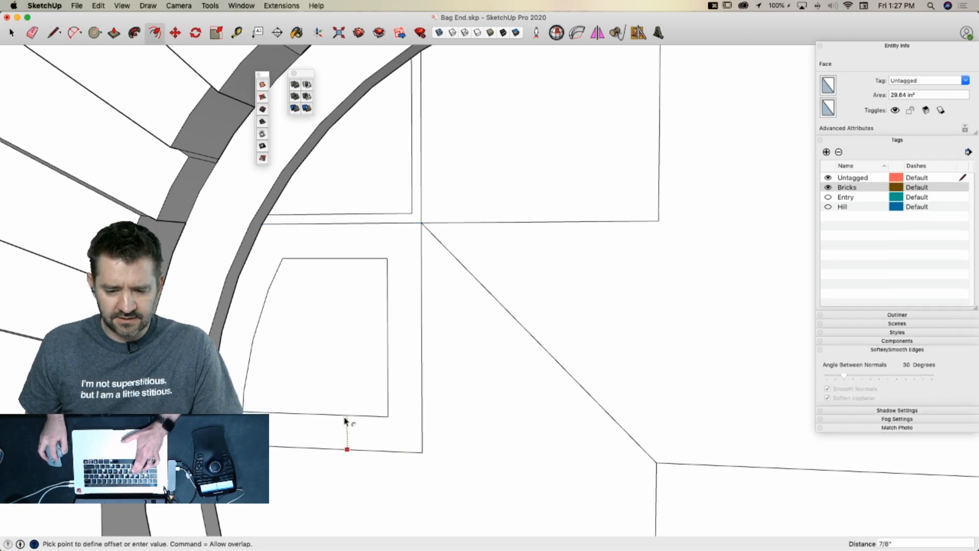
{"action": "left_click", "coordinate": [352, 443]}
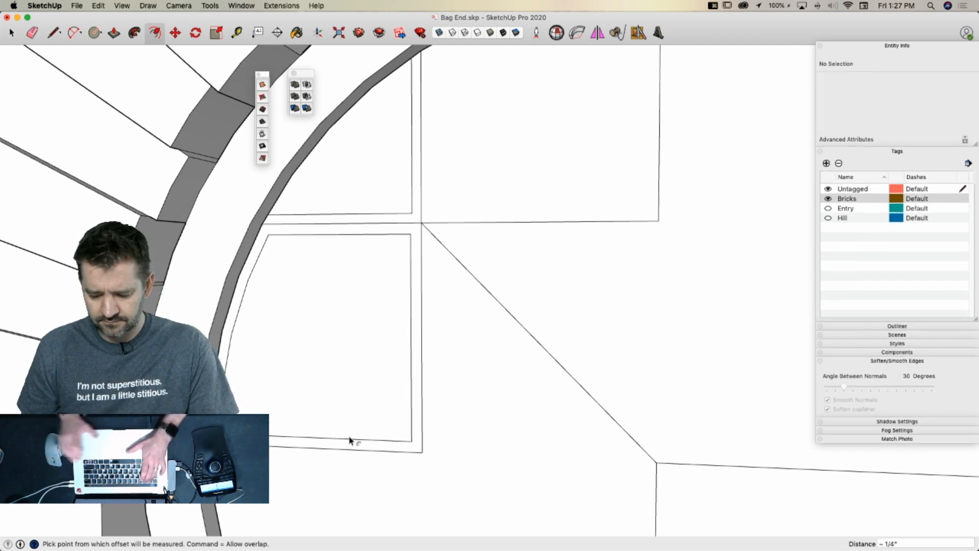
{"action": "type", "text": ".25"}
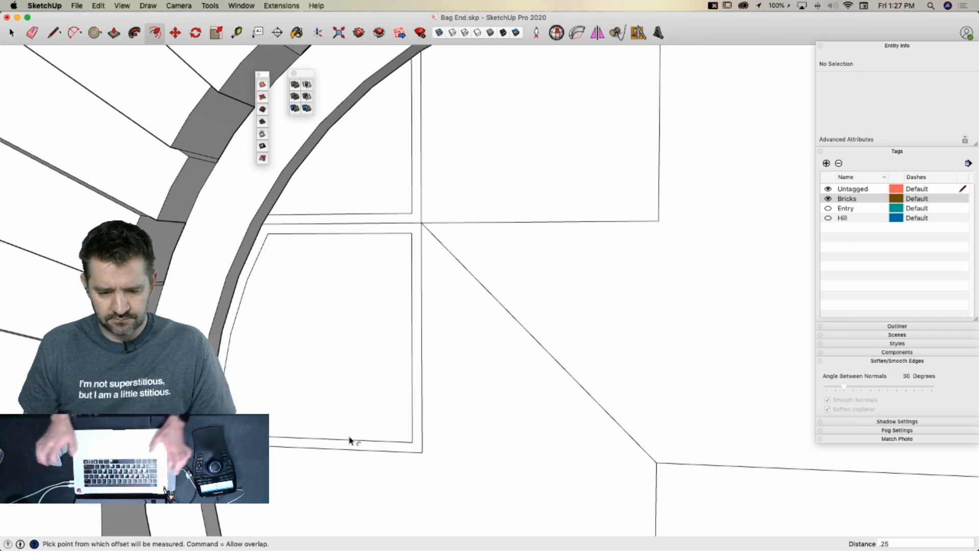
Extend the lower pane's straight offset edges to the door rim and erase its curved offset edge
{"action": "type", "text": "l"}
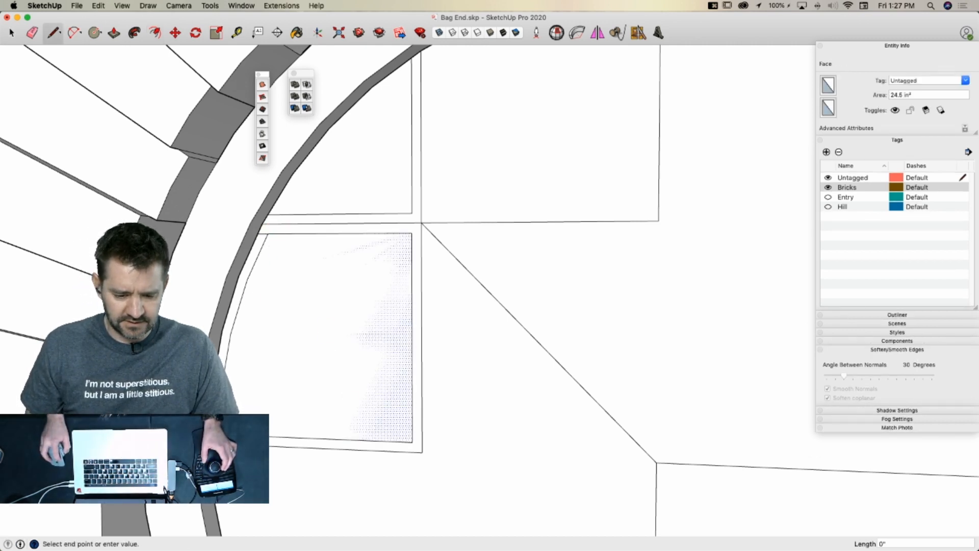
{"action": "type", "text": "e"}
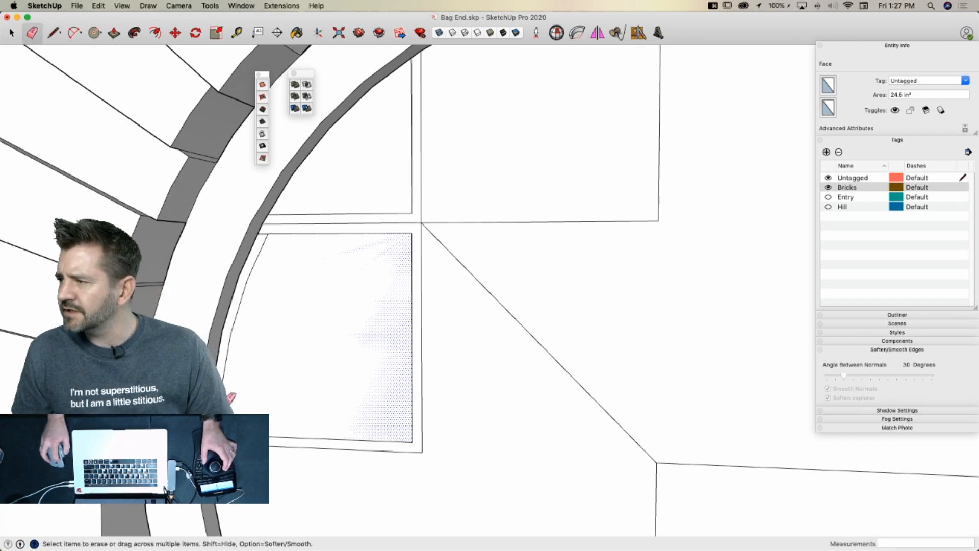
{"action": "left_click", "coordinate": [230, 347]}
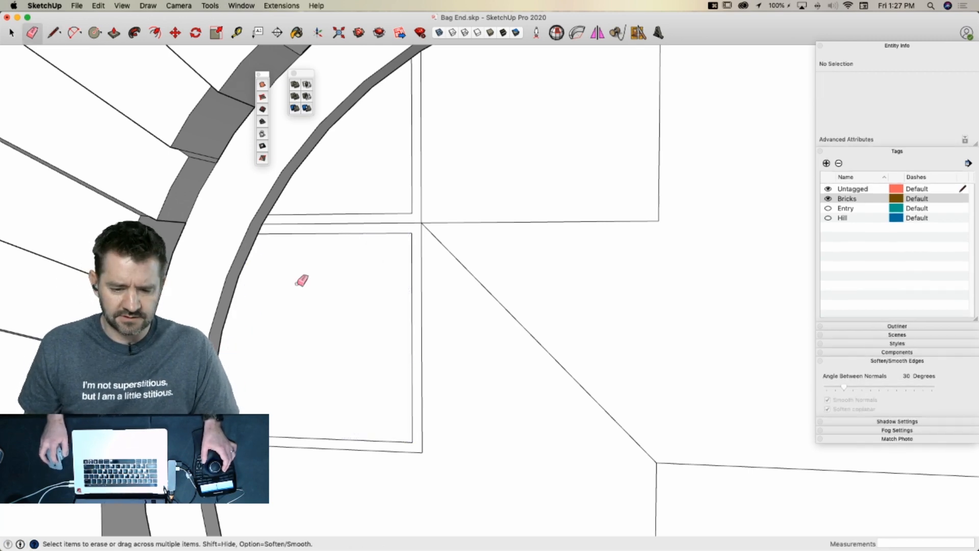
Offset the three straight edges of the pane beside the door's upper vertical centre line inward by 0.25"
{"action": "scroll", "coordinate": [381, 275], "scroll_direction": "down", "scroll_amount": 1}
{"action": "scroll", "coordinate": [386, 271], "scroll_direction": "down", "scroll_amount": 3}
{"action": "key", "text": "space"}
{"action": "left_click", "coordinate": [376, 286]}
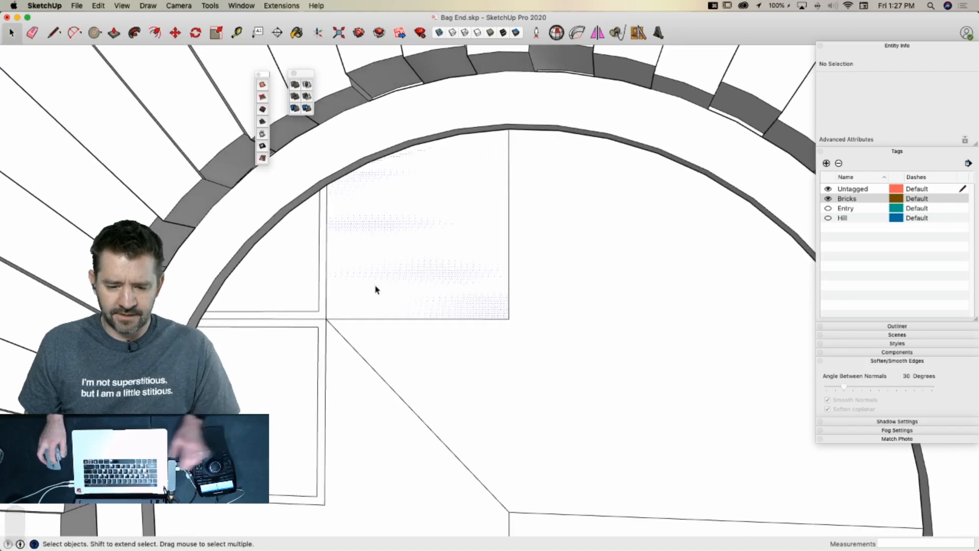
{"action": "left_click", "coordinate": [326, 272]}
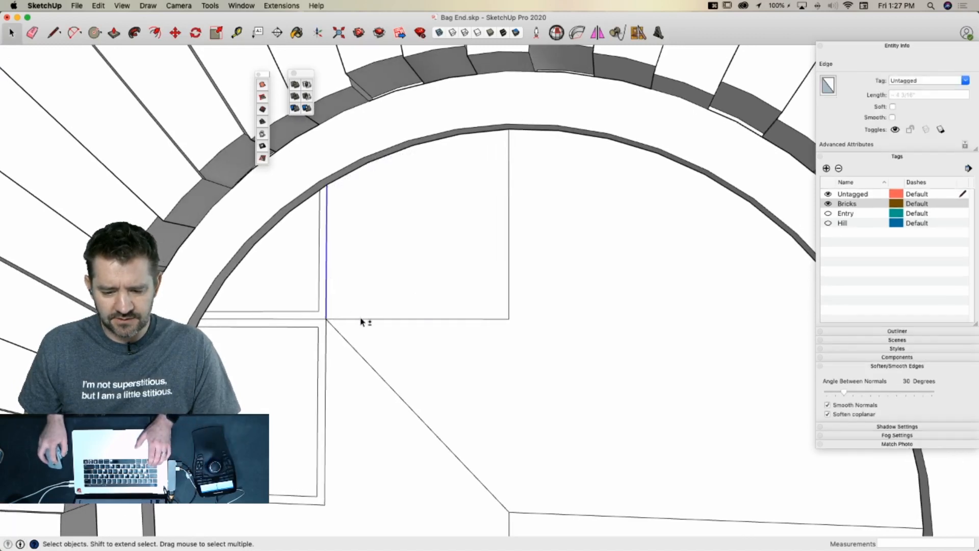
{"action": "left_click", "coordinate": [509, 279], "text": "shift"}
{"action": "type", "text": "f"}
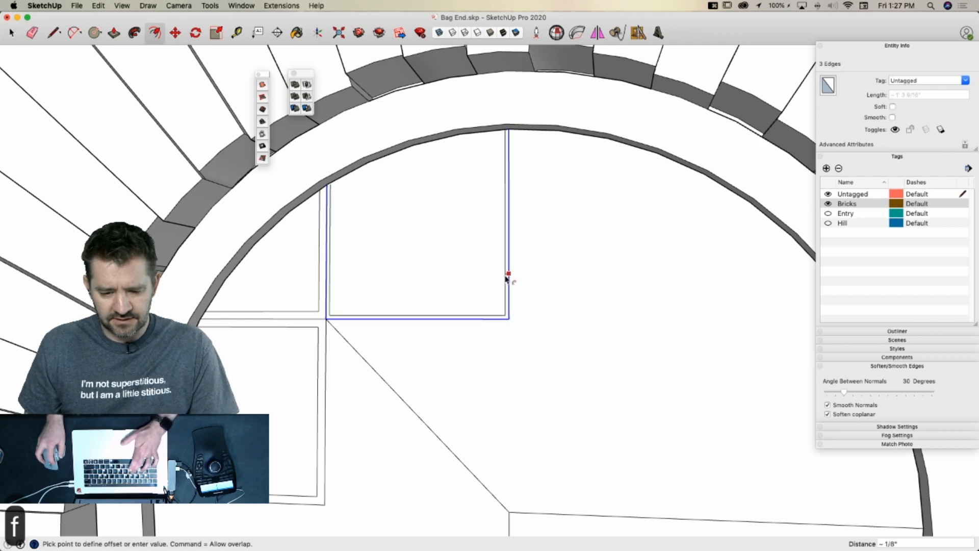
{"action": "type", "text": ".25"}
{"action": "key", "text": "Return"}
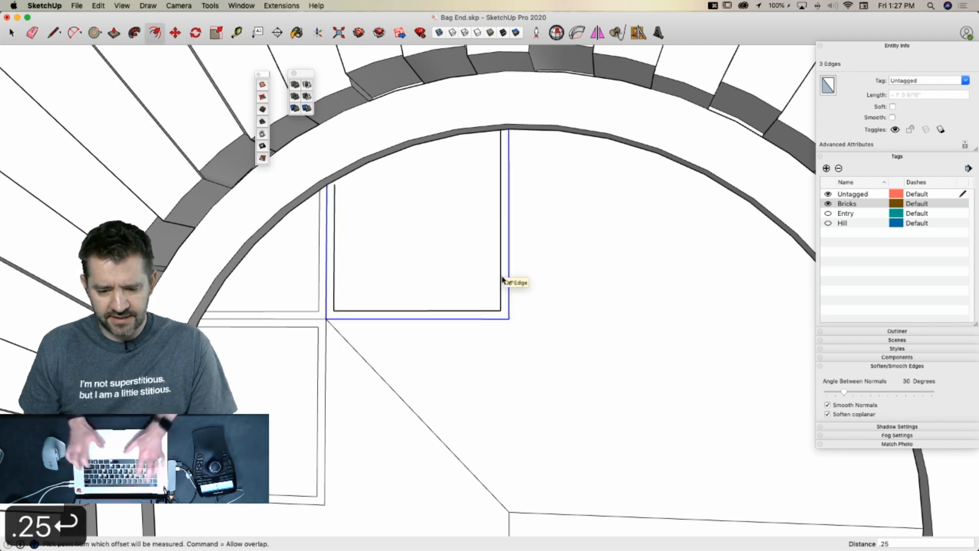
Extend the upper pane's outer vertical offset edge up to the door rim and save the model
{"action": "key", "text": "l"}
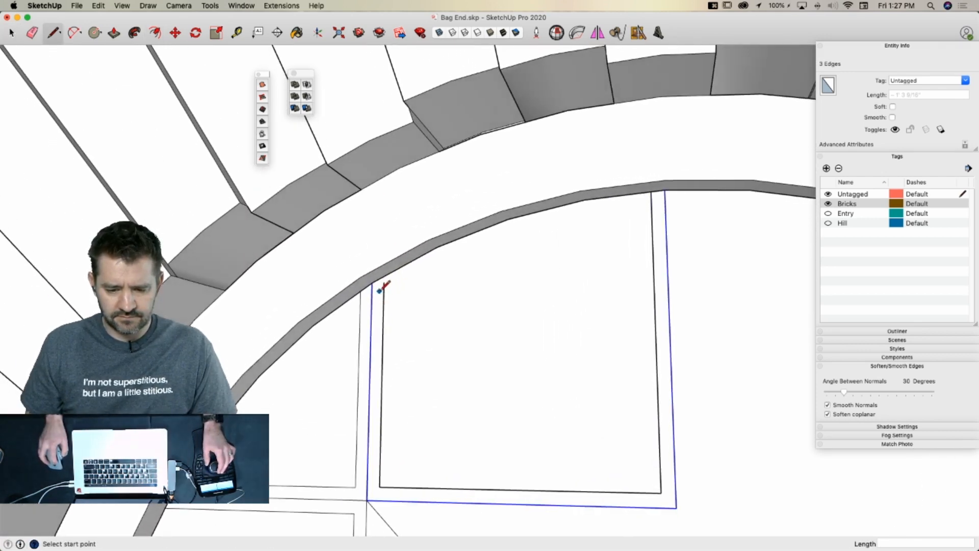
{"action": "left_click", "coordinate": [385, 271]}
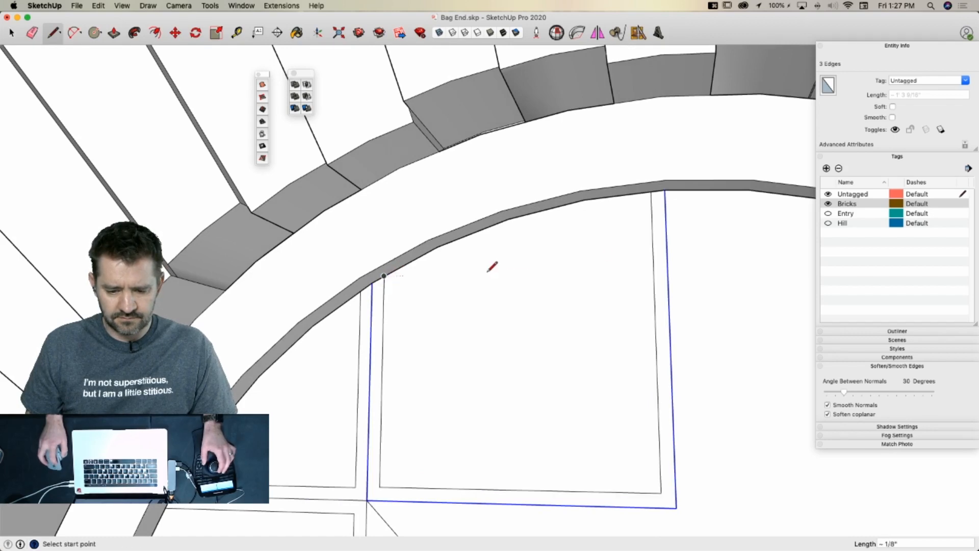
{"action": "scroll", "coordinate": [665, 206], "scroll_direction": "down", "scroll_amount": 5}
{"action": "key", "text": "space"}
{"action": "key", "text": "super+s"}
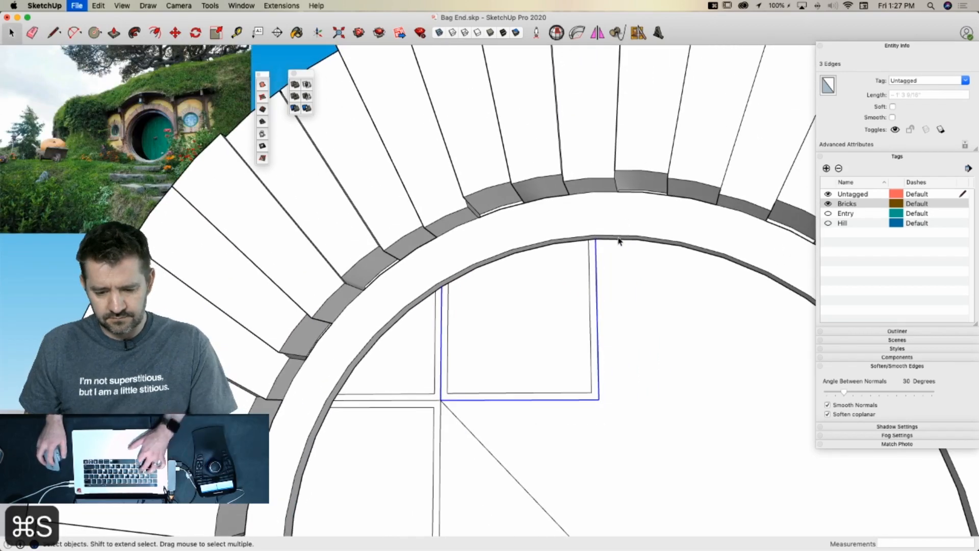
Offset the two edges meeting at the diagonal's outer corner by 0.25" toward the door centre, forming the inner pane's outline
{"action": "scroll", "coordinate": [502, 380], "scroll_direction": "up", "scroll_amount": 3}
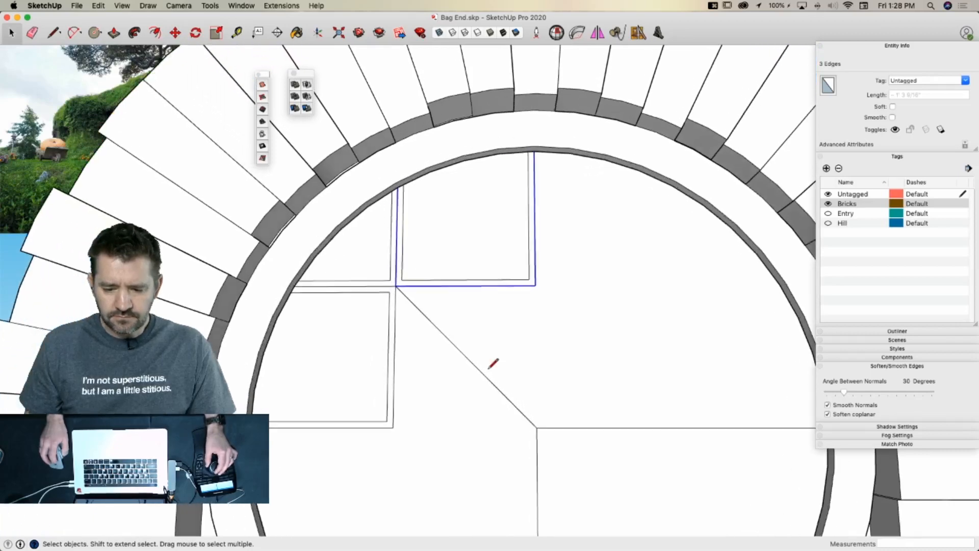
{"action": "key", "text": "l"}
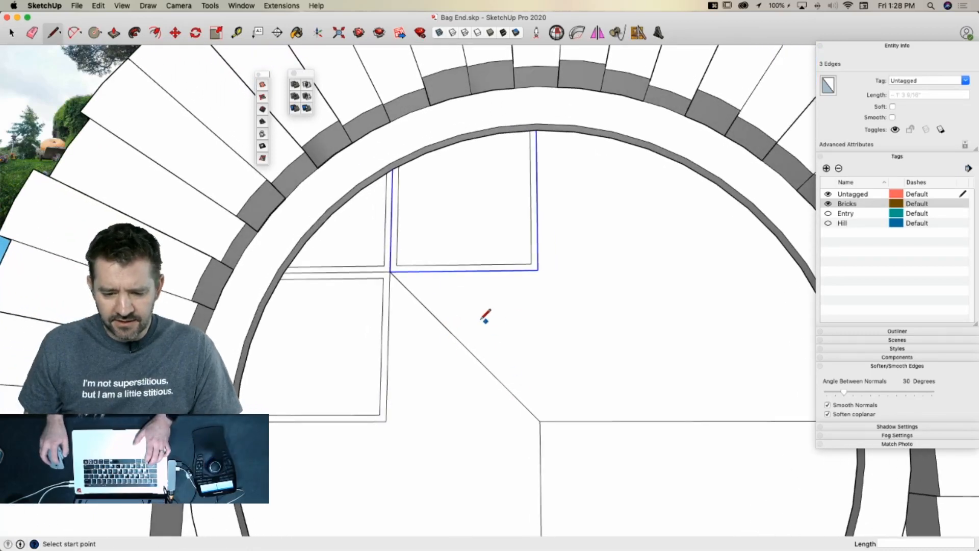
{"action": "scroll", "coordinate": [390, 270], "scroll_direction": "up", "scroll_amount": 3}
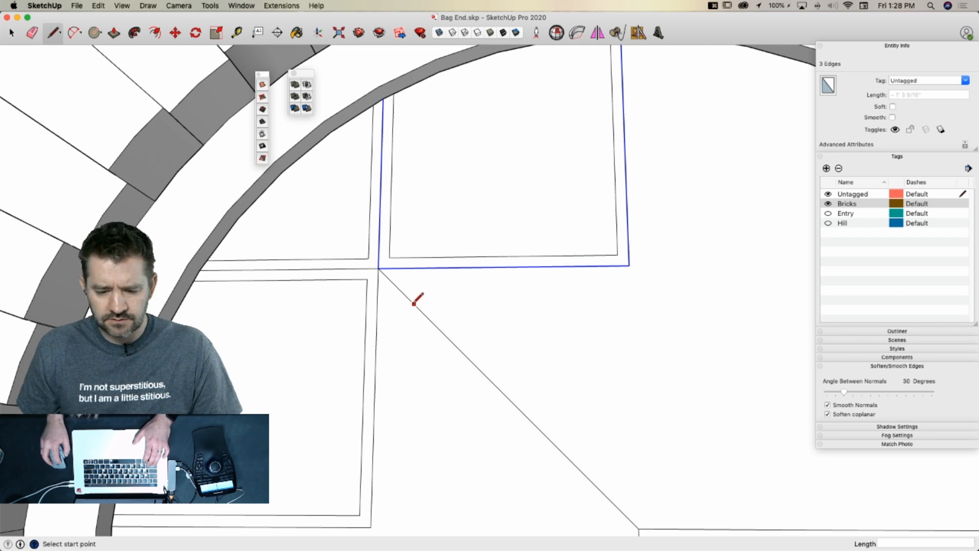
{"action": "scroll", "coordinate": [395, 458], "scroll_direction": "down", "scroll_amount": 2}
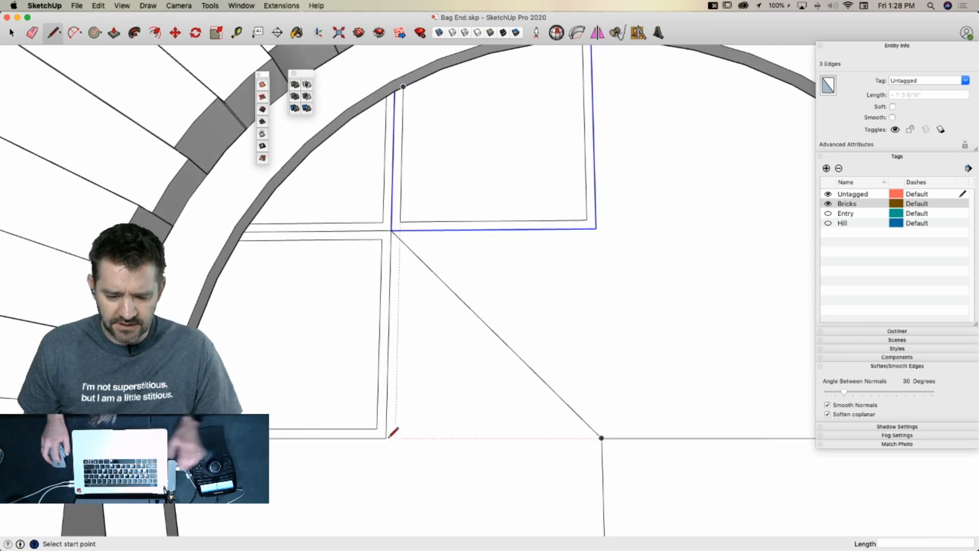
{"action": "key", "text": "space"}
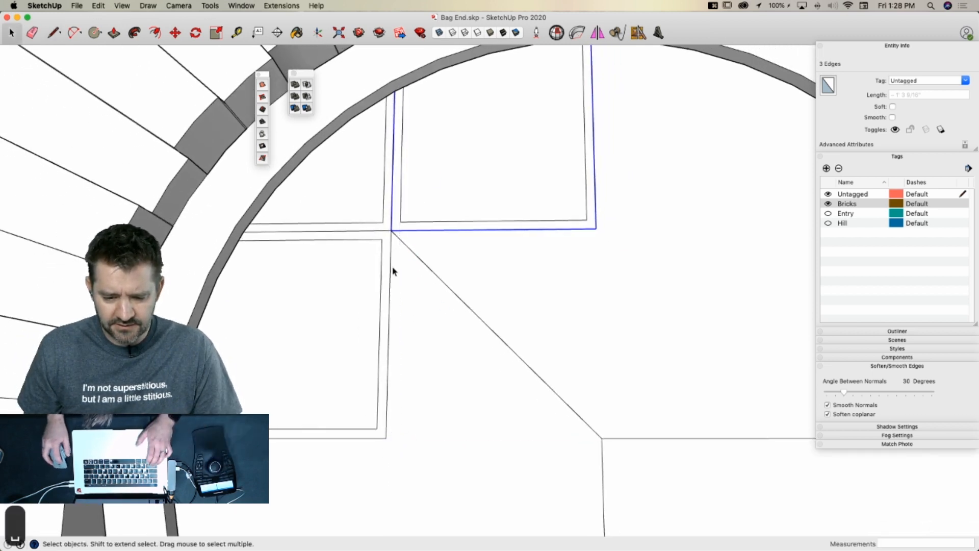
{"action": "left_click", "coordinate": [391, 269]}
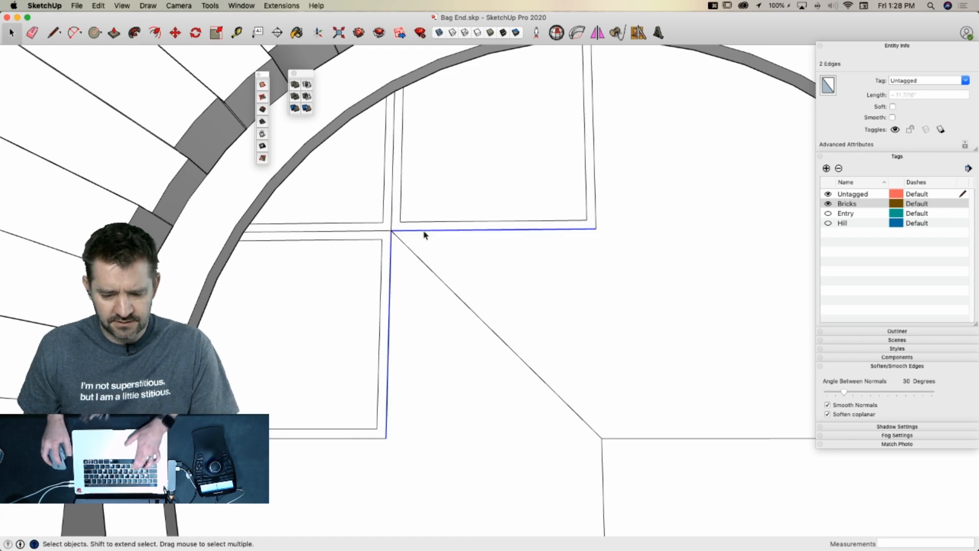
{"action": "key", "text": "f"}
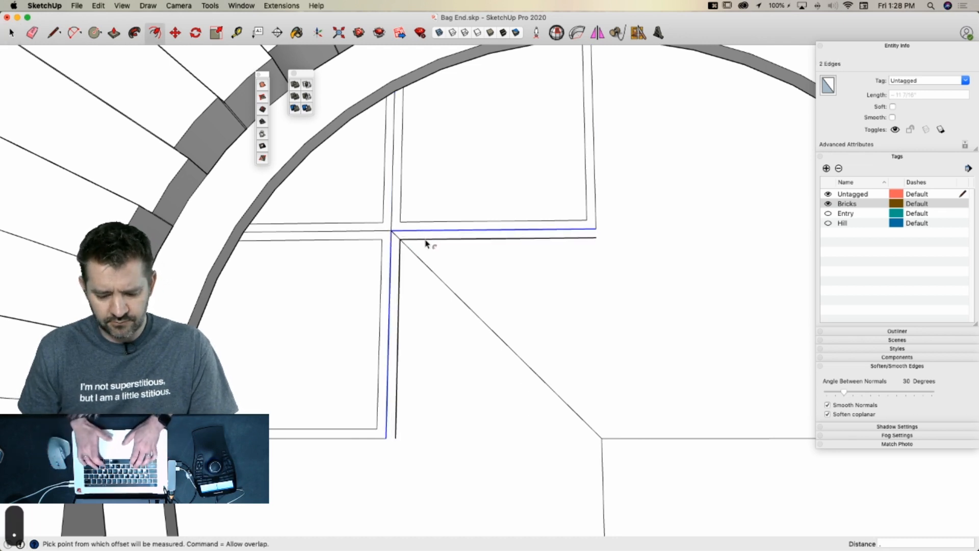
{"action": "type", "text": ".25"}
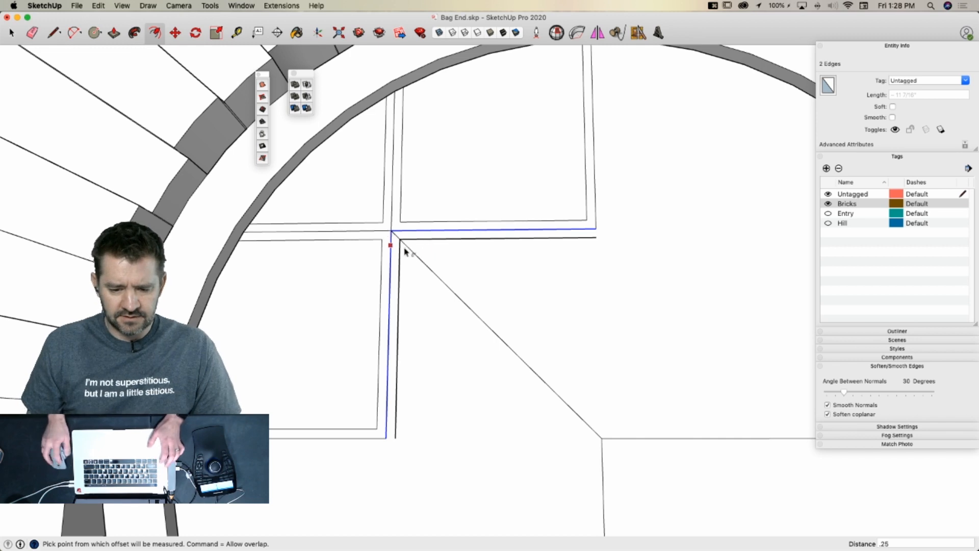
{"action": "key", "text": "Return"}
Erase the original dividing edges between the offset pane outlines in the upper-left quarter
{"action": "key", "text": "e"}
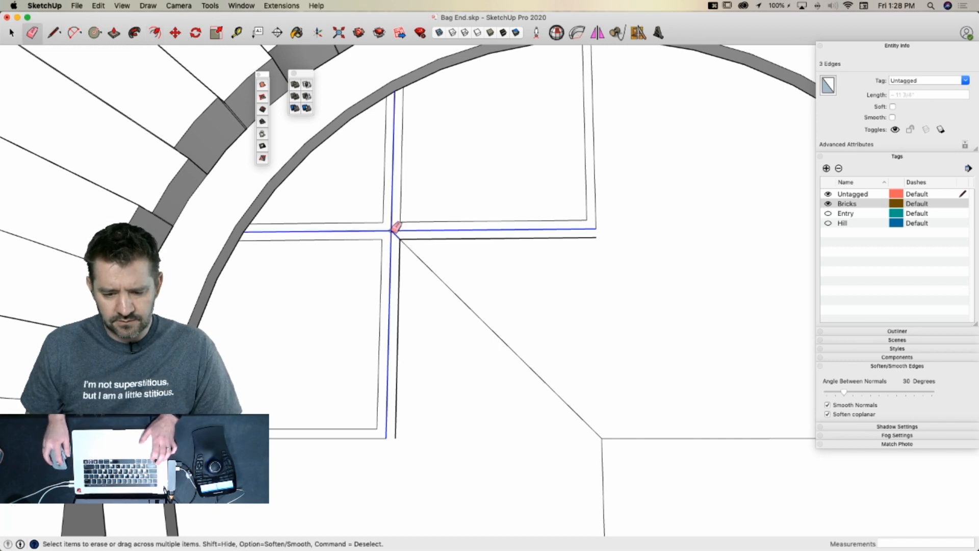
{"action": "left_click", "coordinate": [394, 232]}
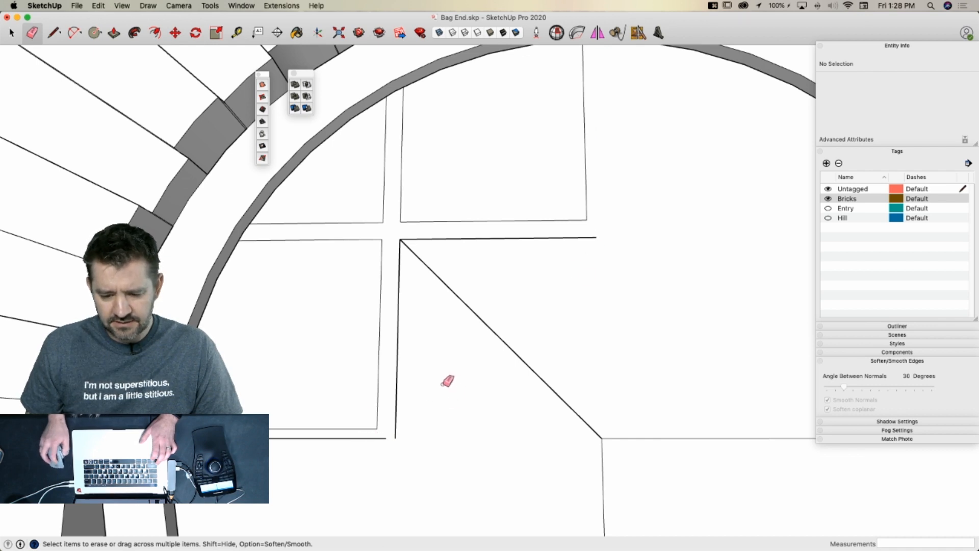
{"action": "key", "text": "space"}
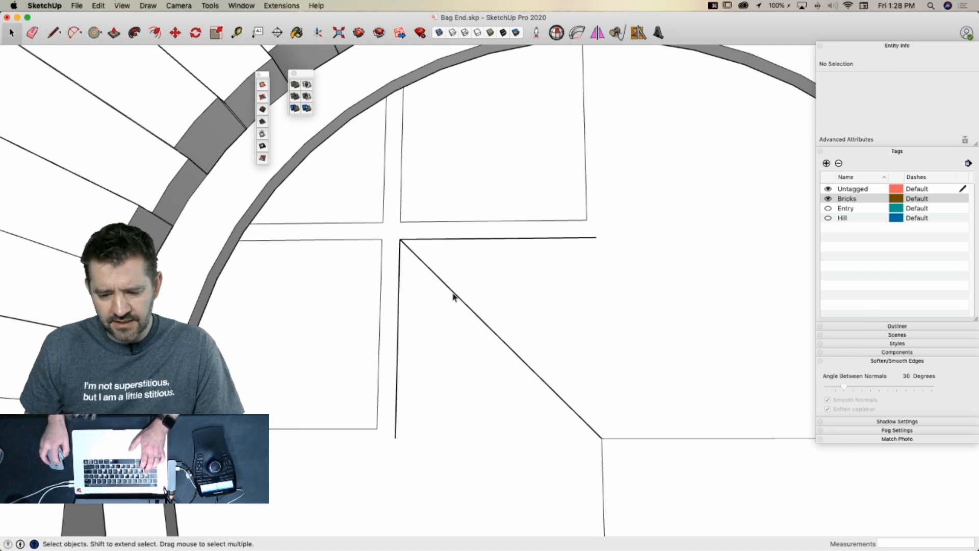
Try to offset the inner pane's diagonal edge, and draw the pane's side along the upper vertical centre line
{"action": "left_click", "coordinate": [452, 293]}
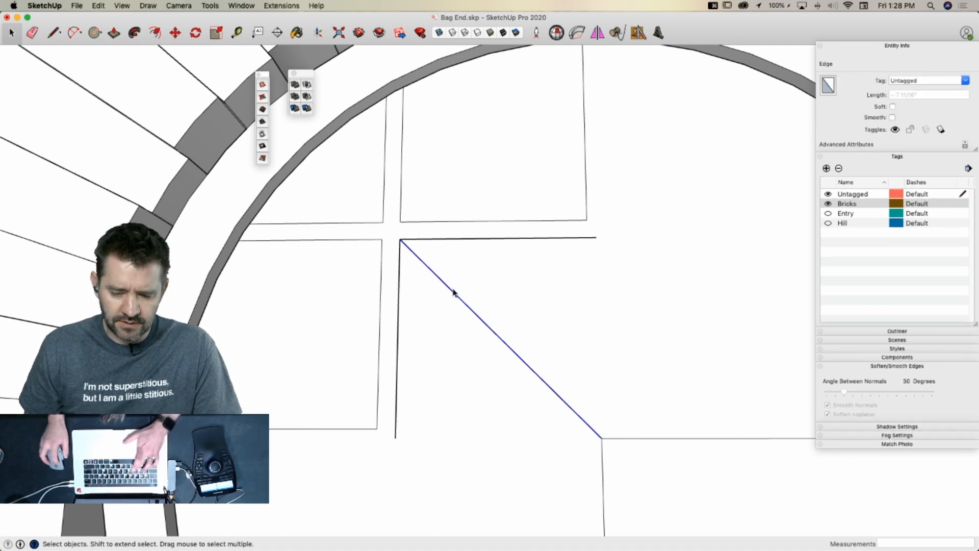
{"action": "key", "text": "f"}
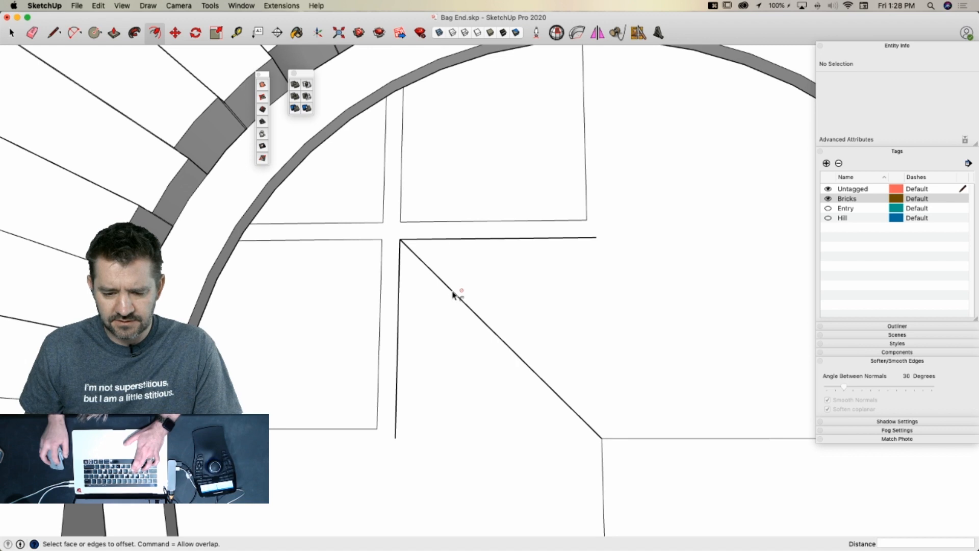
{"action": "key", "text": "space"}
{"action": "key", "text": "l"}
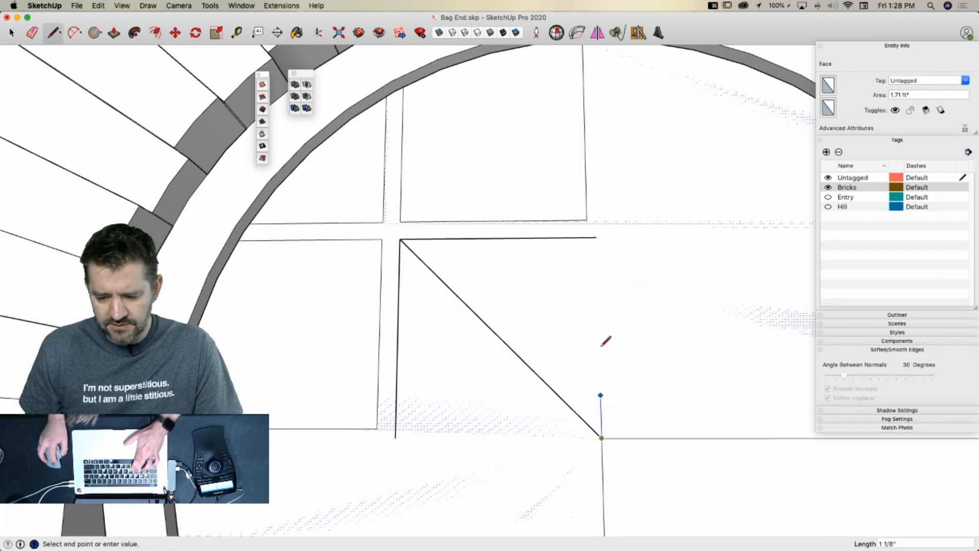
{"action": "key", "text": "space"}
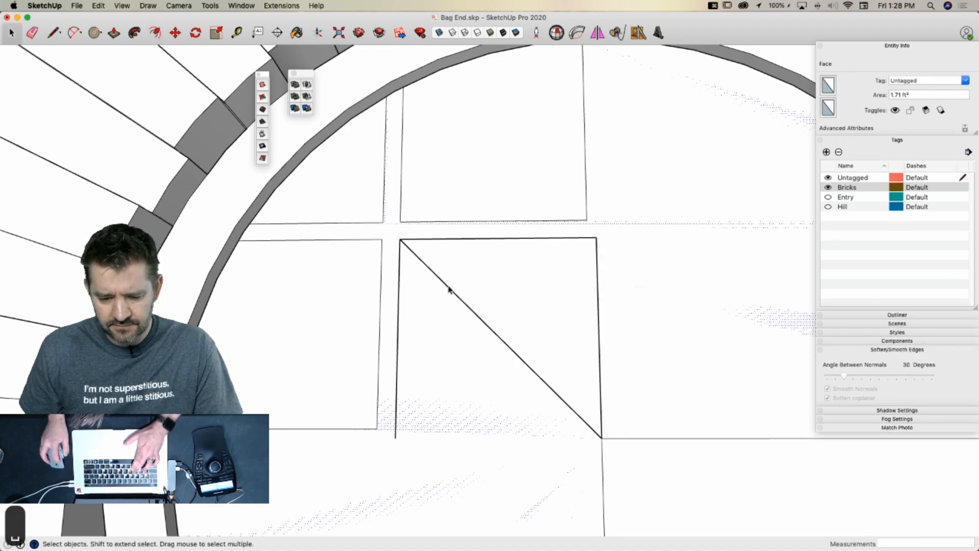
{"action": "key", "text": "f"}
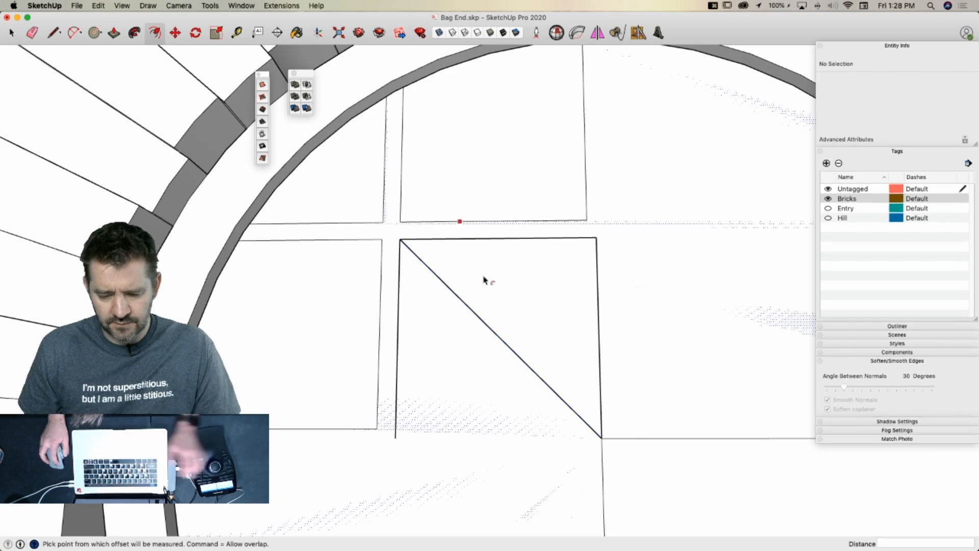
{"action": "key", "text": "space"}
{"action": "left_click", "coordinate": [575, 275]}
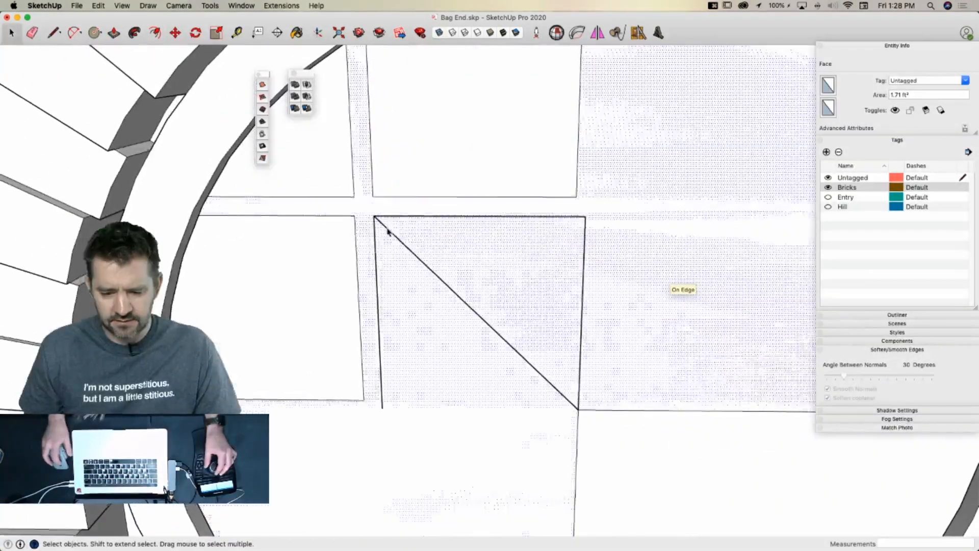
Draw a rectangle across the diagonal's endpoints to close the inner pane, and try to offset the diagonal again
{"action": "key", "text": "r"}
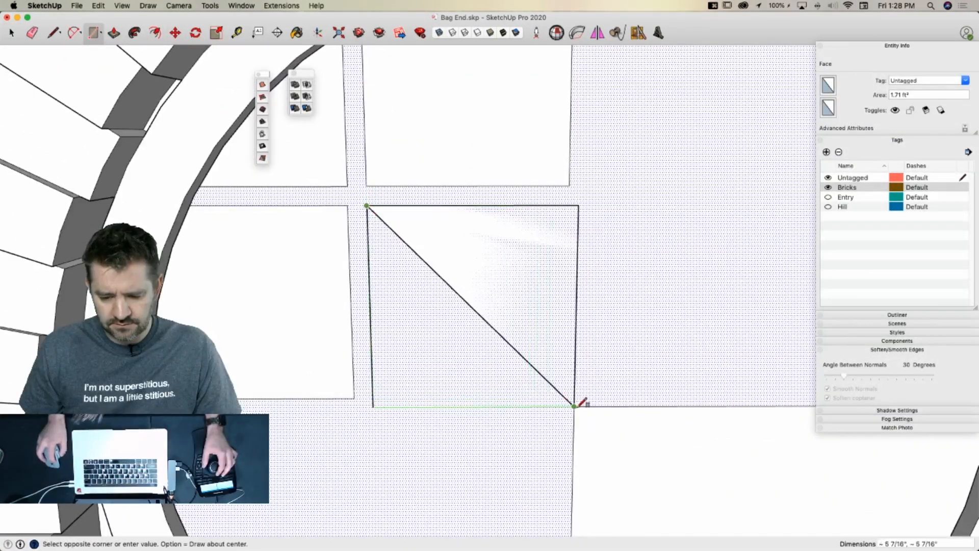
{"action": "left_click", "coordinate": [574, 406]}
{"action": "key", "text": "space"}
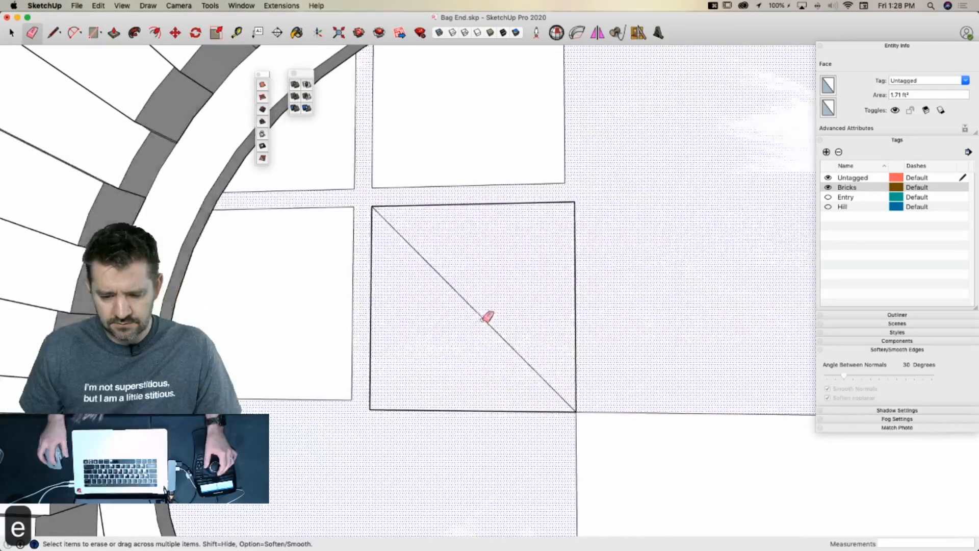
{"action": "left_click", "coordinate": [479, 319]}
{"action": "key", "text": "f"}
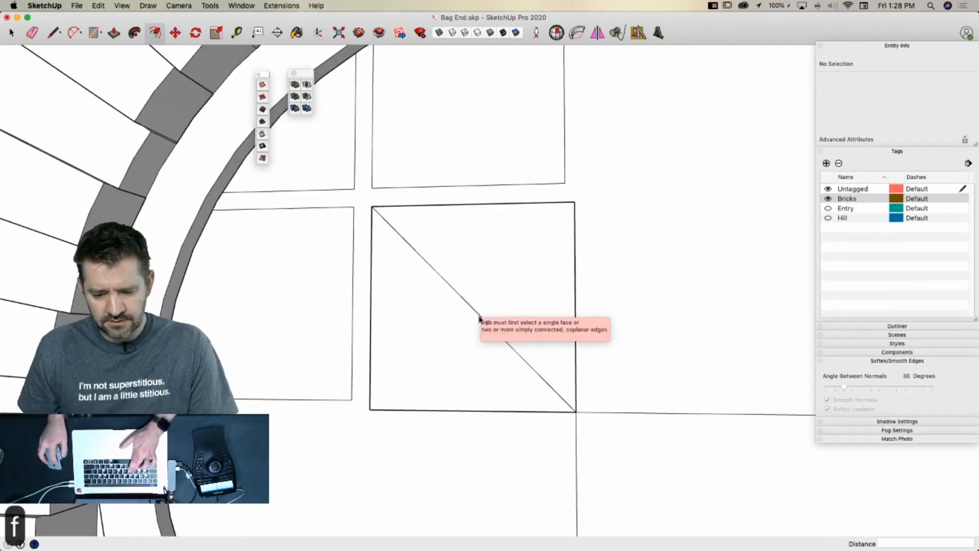
Erase the inner square's two edges that run along the door's vertical and horizontal centre lines
{"action": "key", "text": "space"}
{"action": "left_click", "coordinate": [574, 265]}
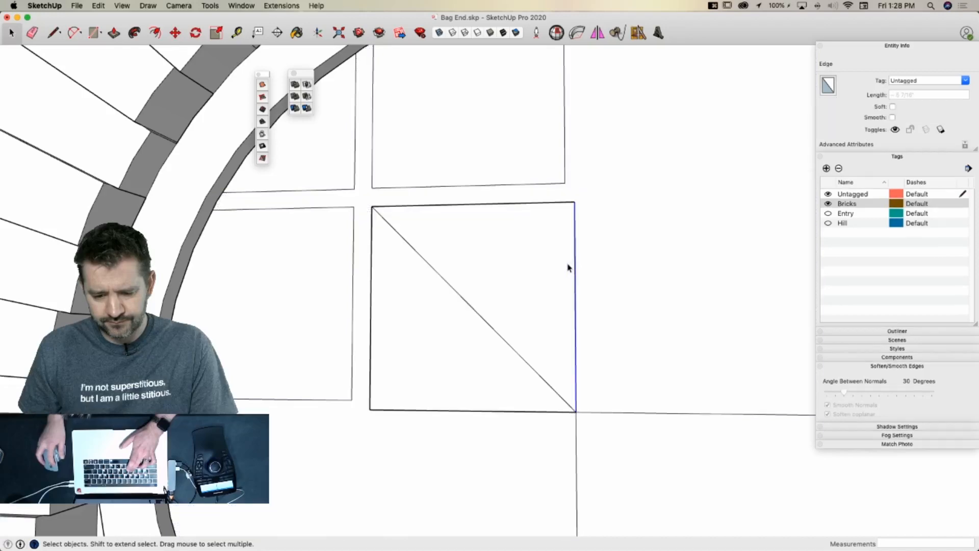
{"action": "key", "text": "l"}
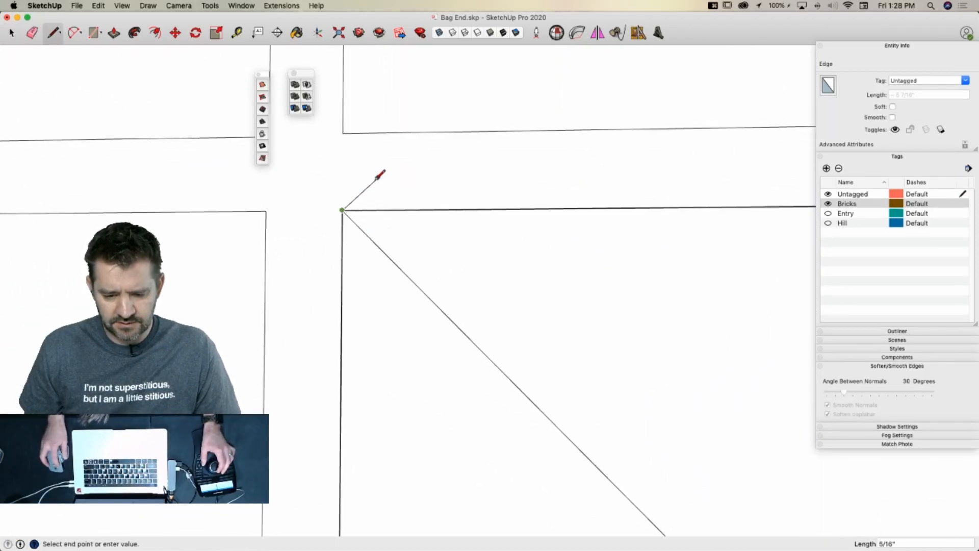
{"action": "key", "text": "e"}
{"action": "scroll", "coordinate": [355, 223], "scroll_direction": "down", "scroll_amount": 6}
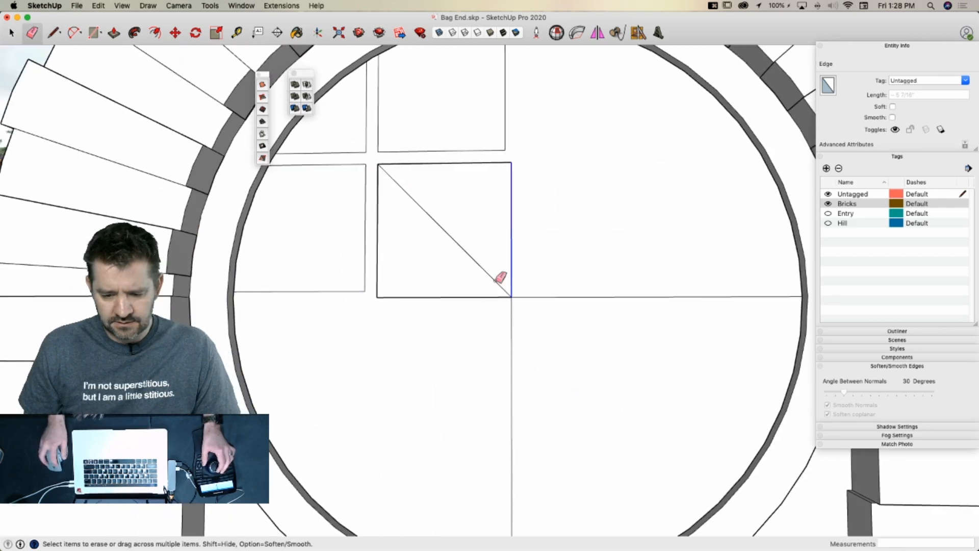
{"action": "left_click", "coordinate": [512, 269]}
{"action": "left_click", "coordinate": [451, 298]}
{"action": "scroll", "coordinate": [415, 269], "scroll_direction": "up", "scroll_amount": 5}
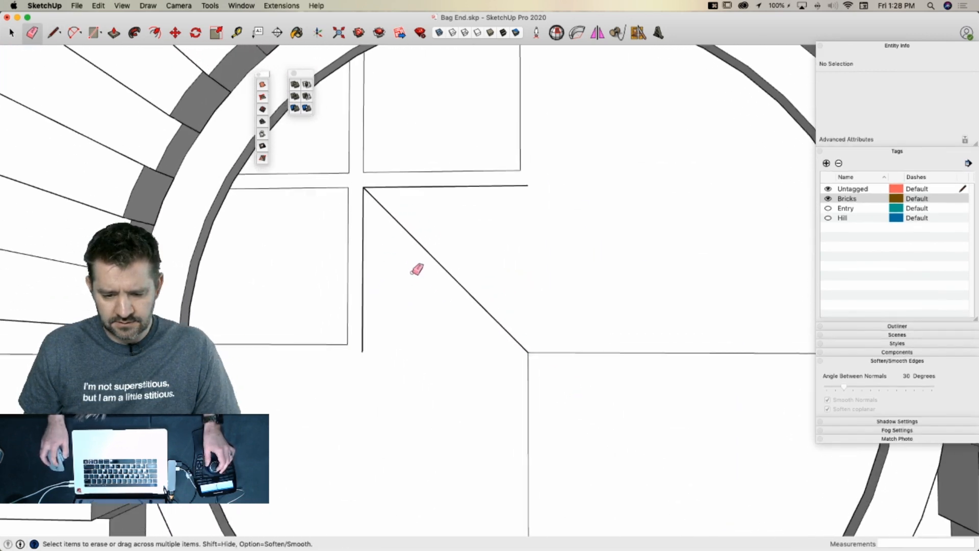
Draw a 0.25" line perpendicular to the diagonal from its outer corner, then a parallel line about 8 9/16" long past the horizontal centre line
{"action": "key", "text": "l"}
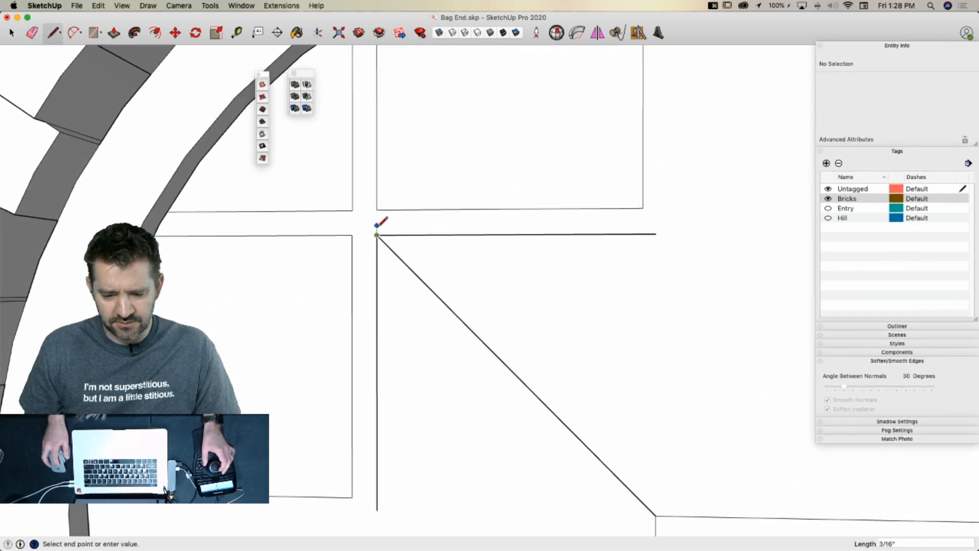
{"action": "scroll", "coordinate": [376, 227], "scroll_direction": "up", "scroll_amount": 3}
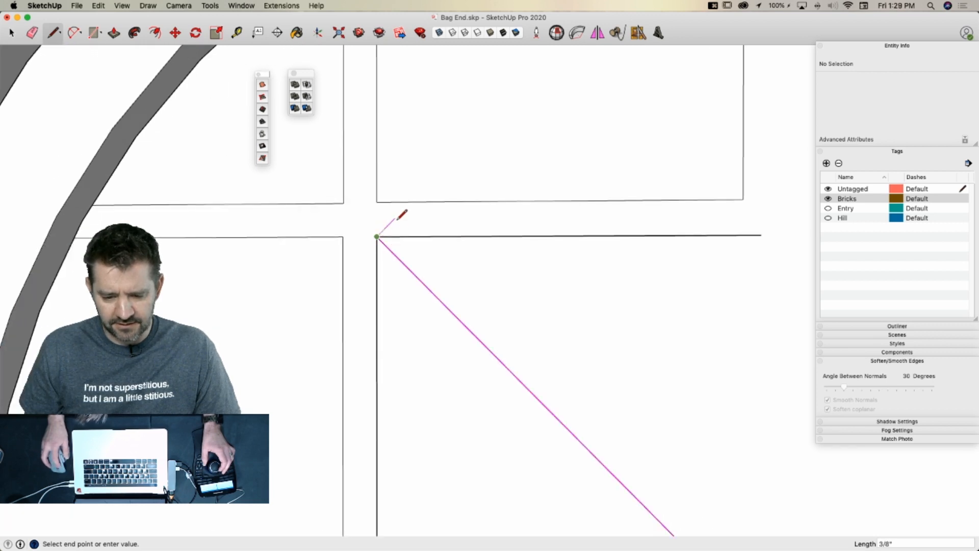
{"action": "type", "text": ".25"}
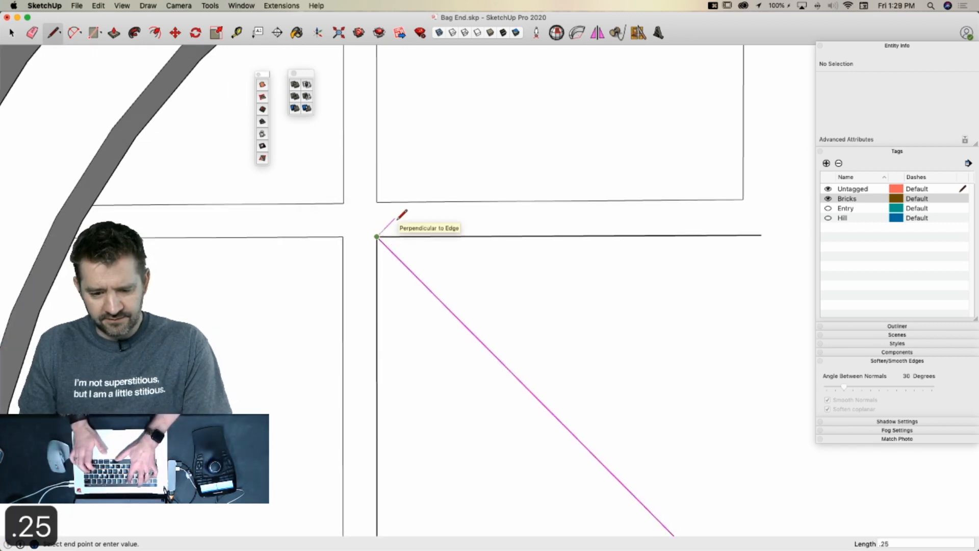
{"action": "key", "text": "Return"}
{"action": "scroll", "coordinate": [402, 214], "scroll_direction": "down", "scroll_amount": 3}
{"action": "scroll", "coordinate": [499, 309], "scroll_direction": "down", "scroll_amount": 1}
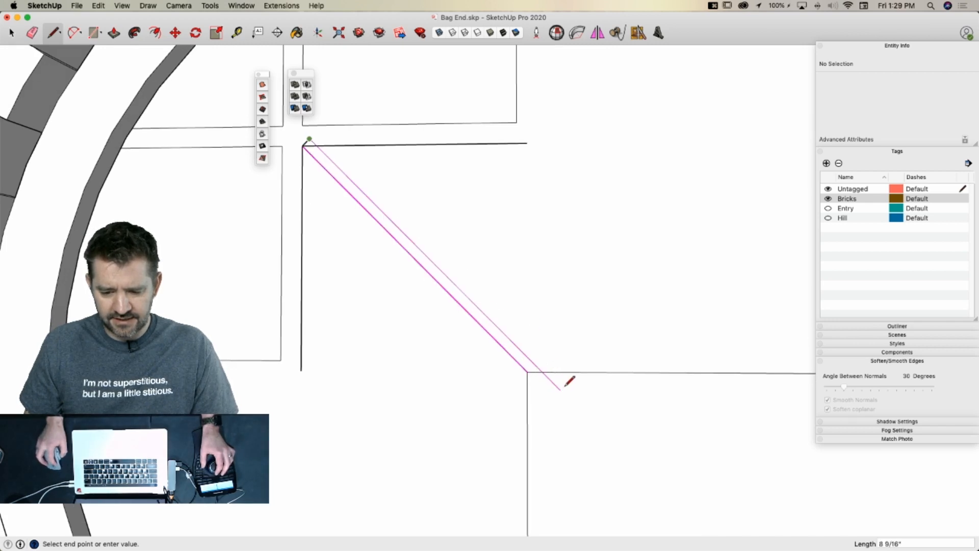
{"action": "left_click", "coordinate": [560, 389]}
{"action": "key", "text": "space"}
Copy the diagonal edge 1/4" to its lower side, using the short perpendicular line as the distance
{"action": "left_click", "coordinate": [527, 365]}
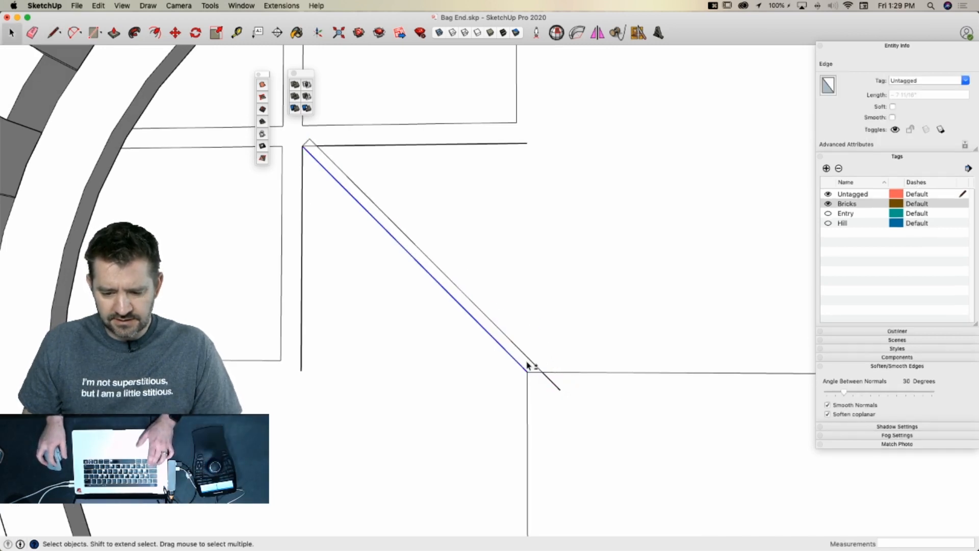
{"action": "key", "text": "m"}
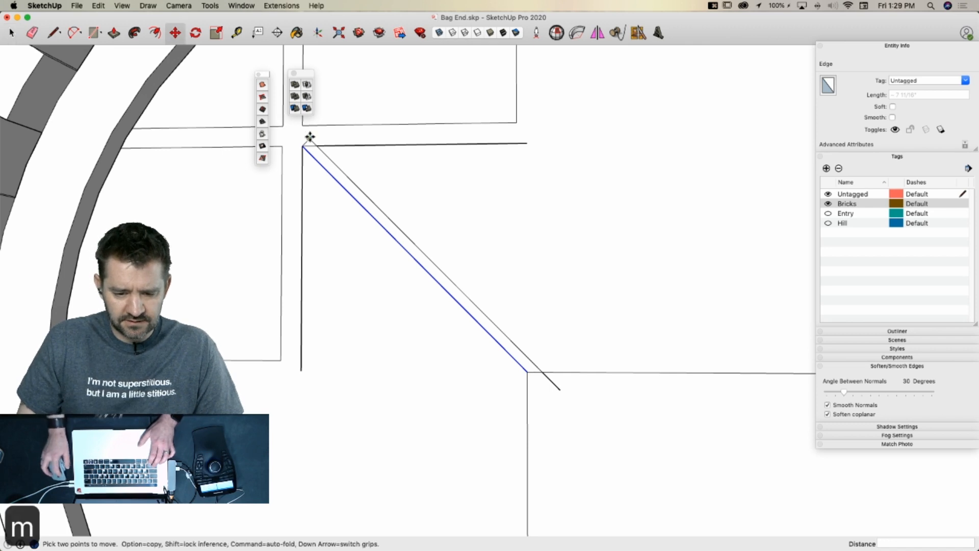
{"action": "key", "text": "alt"}
{"action": "left_click", "coordinate": [310, 138]}
{"action": "left_click", "coordinate": [303, 146]}
Close the triangular pane's lower corner, then erase the middle diagonal, the overhanging stubs and the temporary centre-line edges, keeping the two outer diagonals
{"action": "key", "text": "l"}
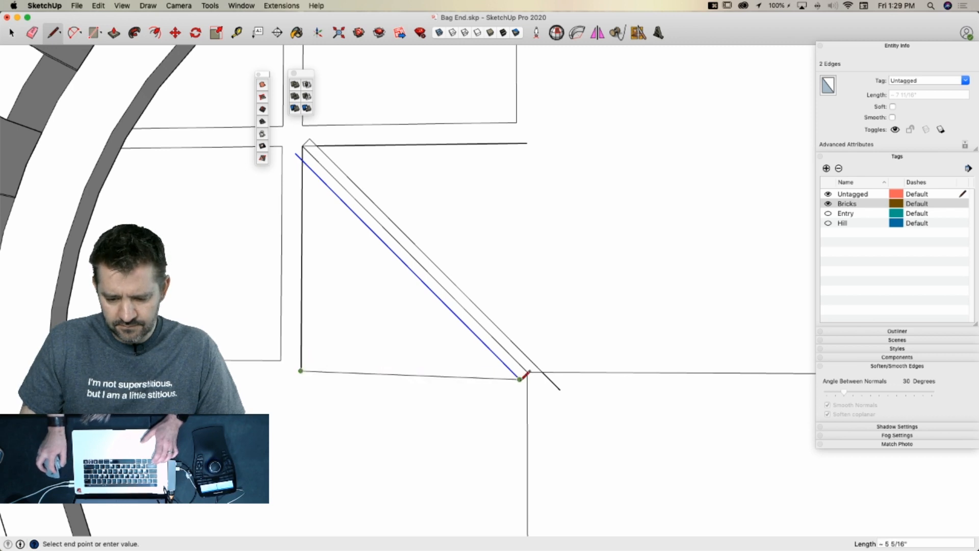
{"action": "left_click", "coordinate": [527, 371]}
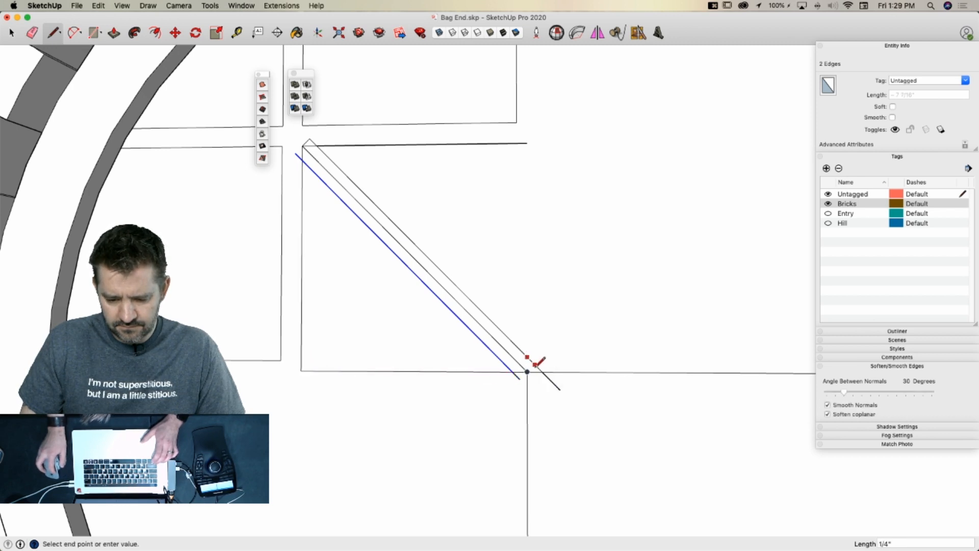
{"action": "key", "text": "e"}
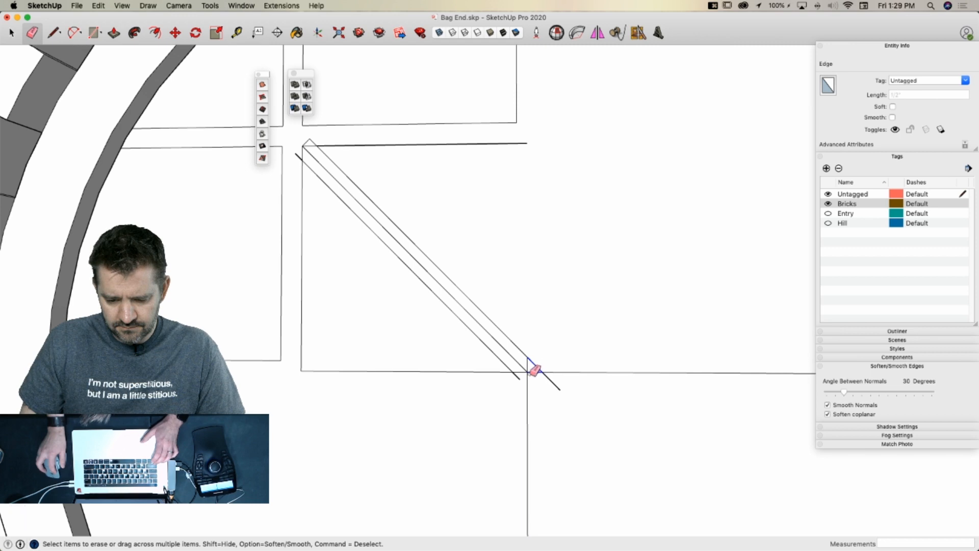
{"action": "mouse_move", "coordinate": [515, 379]}
{"action": "left_mouse_down"}
{"action": "mouse_move", "coordinate": [547, 379]}
{"action": "mouse_move", "coordinate": [529, 369]}
{"action": "left_mouse_up"}
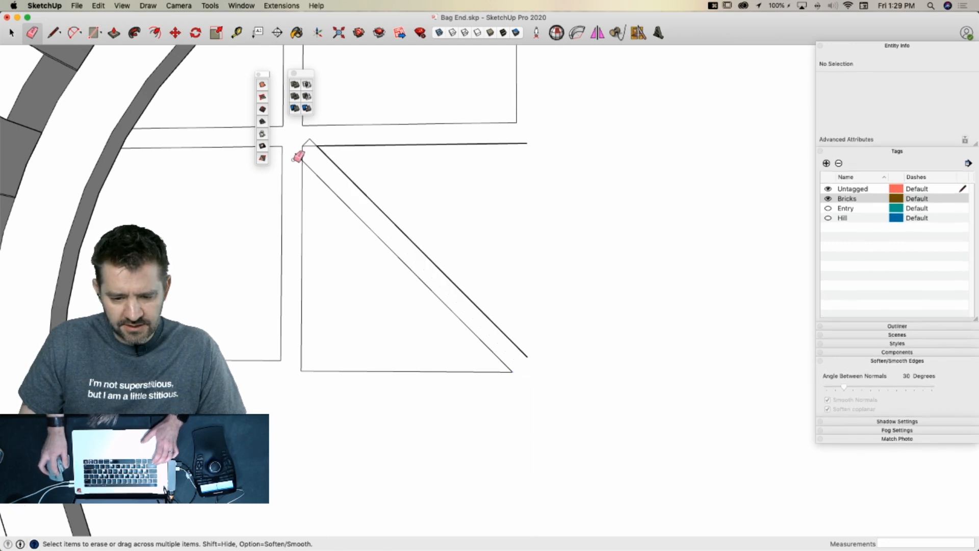
{"action": "left_click_drag", "start_coordinate": [312, 139], "coordinate": [311, 138]}
{"action": "left_click", "coordinate": [307, 142]}
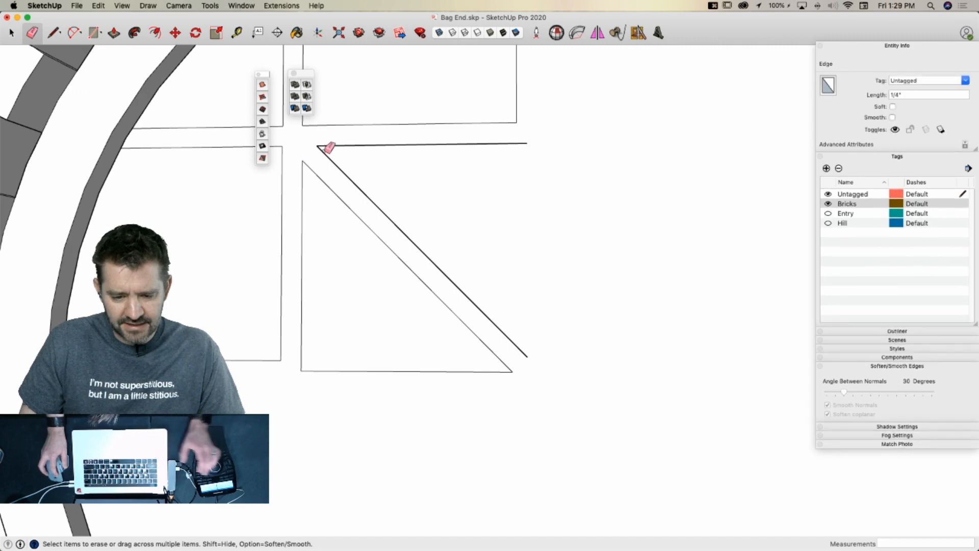
{"action": "left_click", "coordinate": [362, 369]}
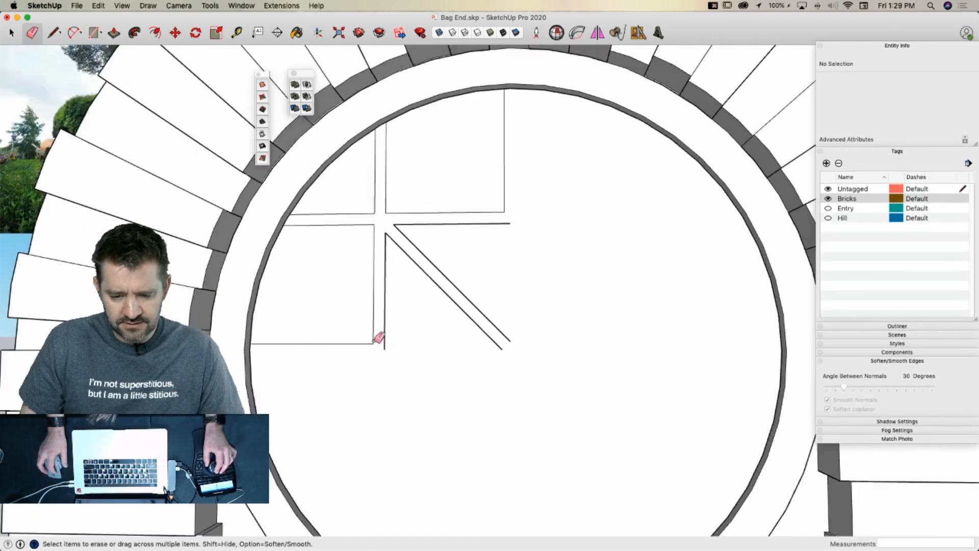
Rotate-copy the quarter's panels and diagonal bars 90° about the circle's centre, arrayed 3x to complete the circular pattern
{"action": "key", "text": "space"}
{"action": "double_click", "coordinate": [383, 230]}
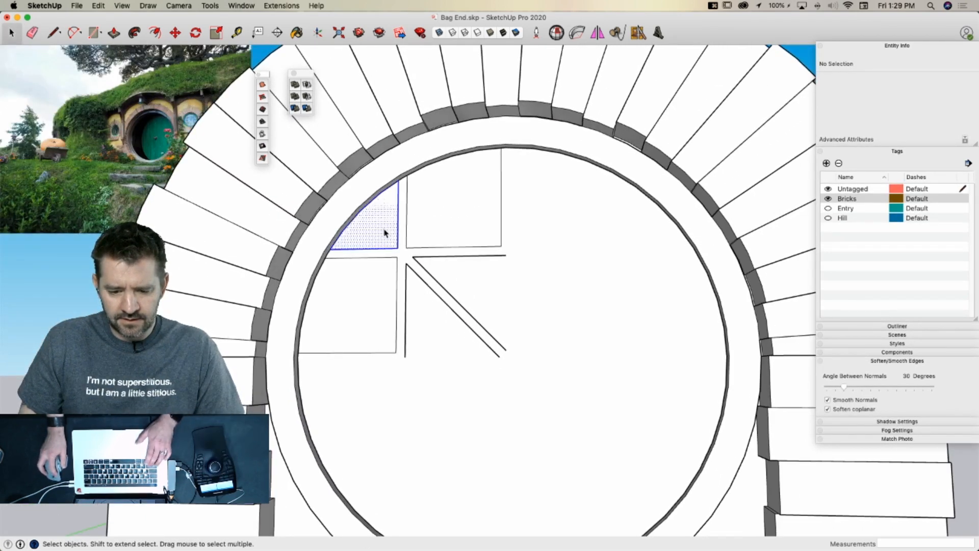
{"action": "double_click", "coordinate": [367, 334], "text": "shift"}
{"action": "double_click", "coordinate": [448, 238], "text": "shift"}
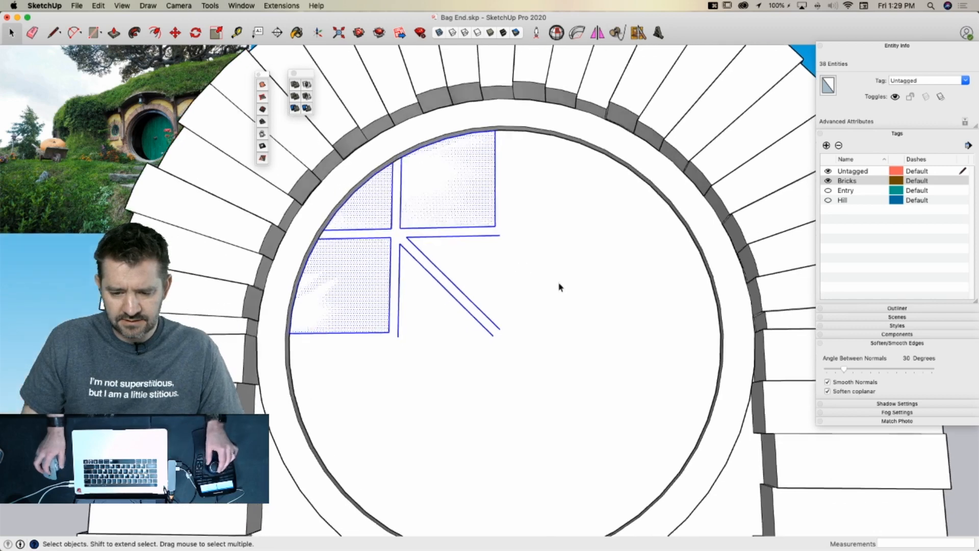
{"action": "key", "text": "q"}
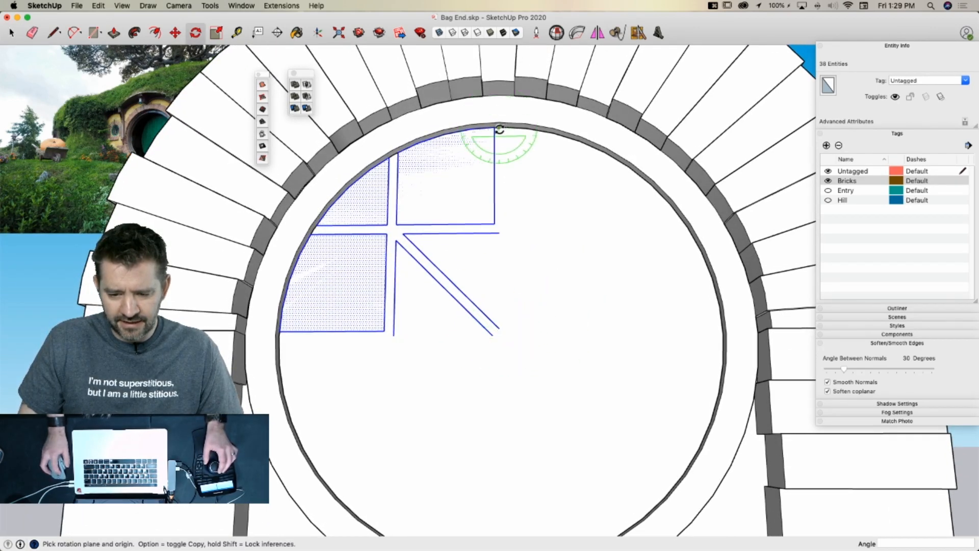
{"action": "key", "text": "l"}
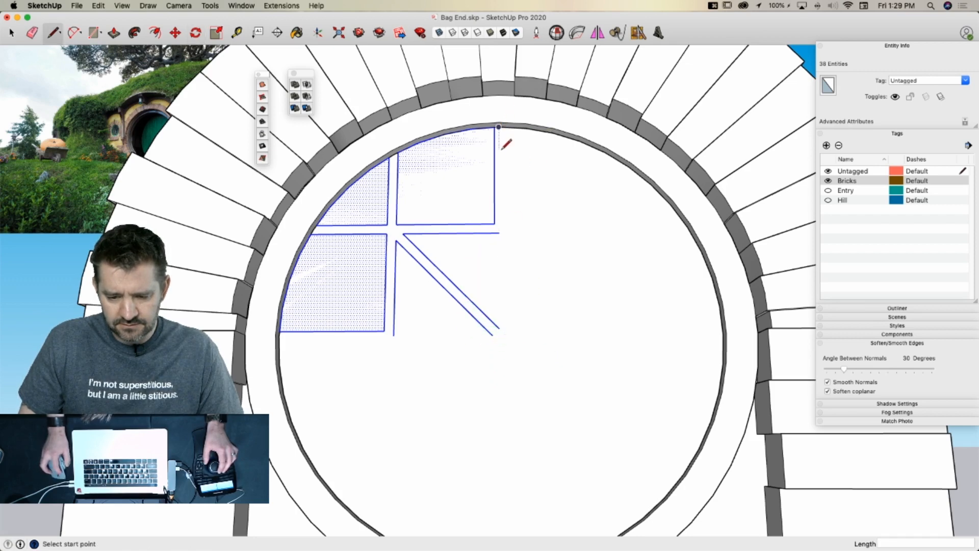
{"action": "key", "text": "q"}
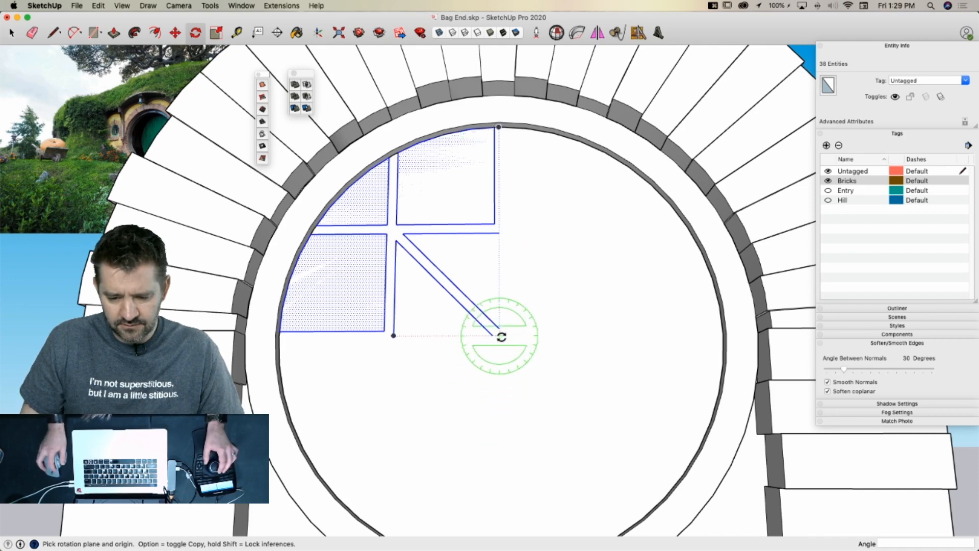
{"action": "left_click", "coordinate": [499, 335]}
{"action": "left_click", "coordinate": [428, 335]}
{"action": "key", "text": "alt"}
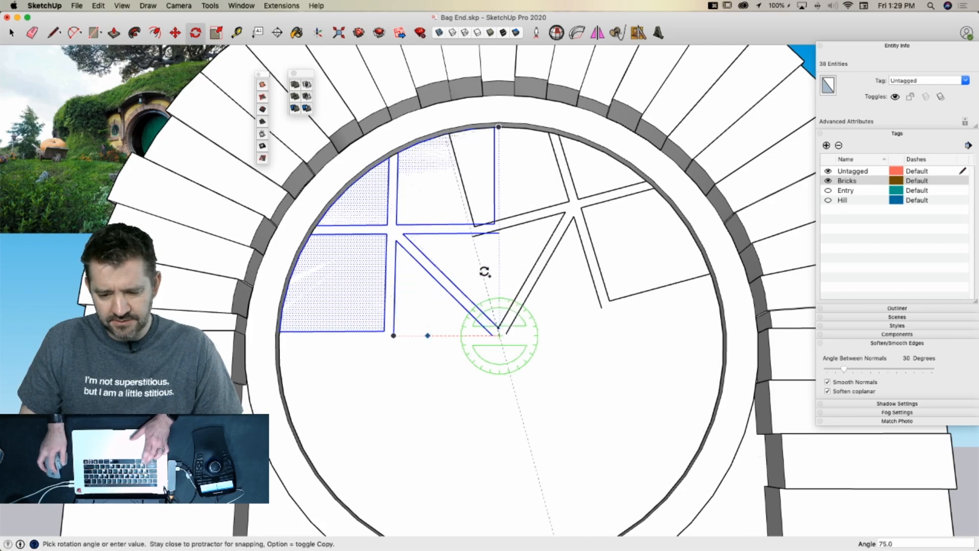
{"action": "left_click", "coordinate": [500, 267]}
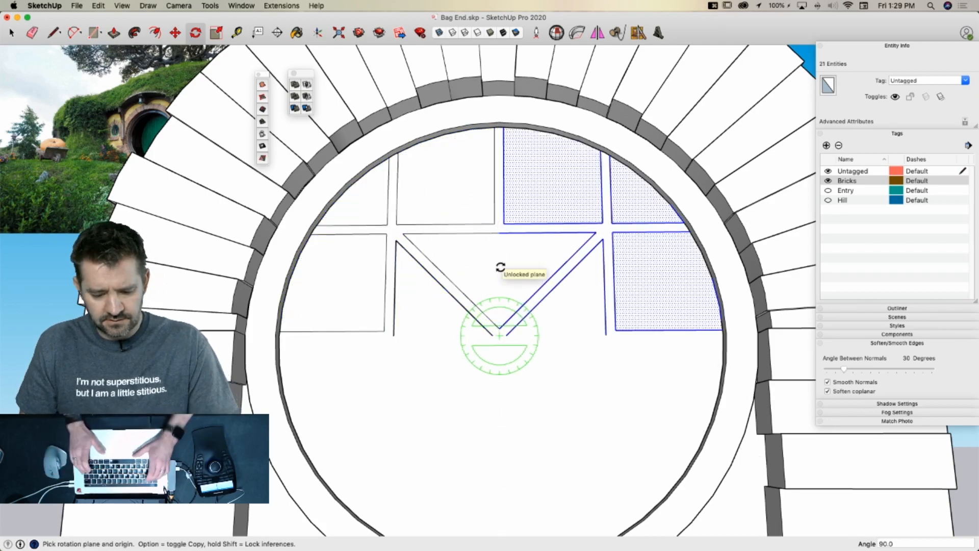
{"action": "type", "text": "3x"}
{"action": "key", "text": "Return"}
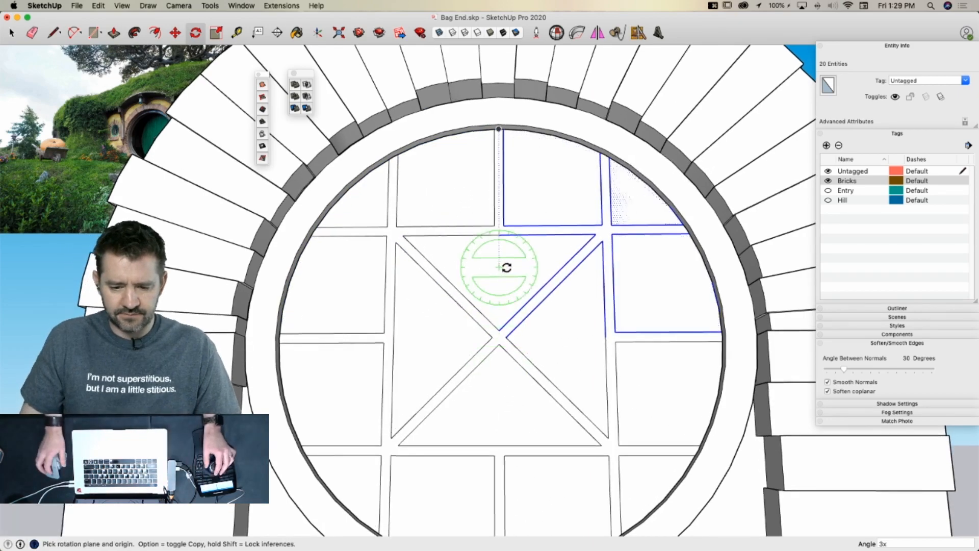
Push/Pull the continuous grid face between the panes outward by 1/4"
{"action": "key", "text": "space"}
{"action": "scroll", "coordinate": [485, 310], "scroll_direction": "up", "scroll_amount": 5}
{"action": "left_click", "coordinate": [496, 312]}
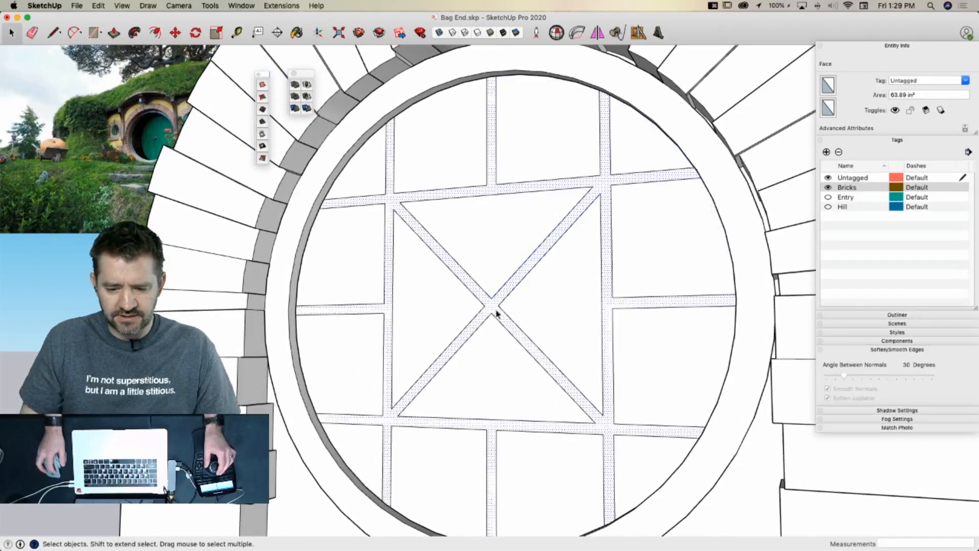
{"action": "scroll", "coordinate": [389, 220], "scroll_direction": "up", "scroll_amount": 3}
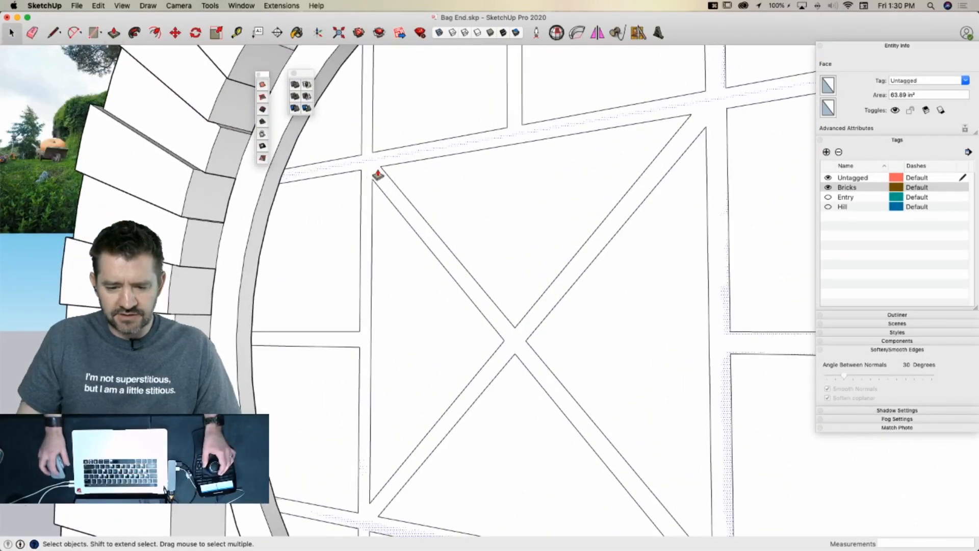
{"action": "key", "text": "p"}
{"action": "left_click_drag", "start_coordinate": [373, 176], "coordinate": [367, 180]}
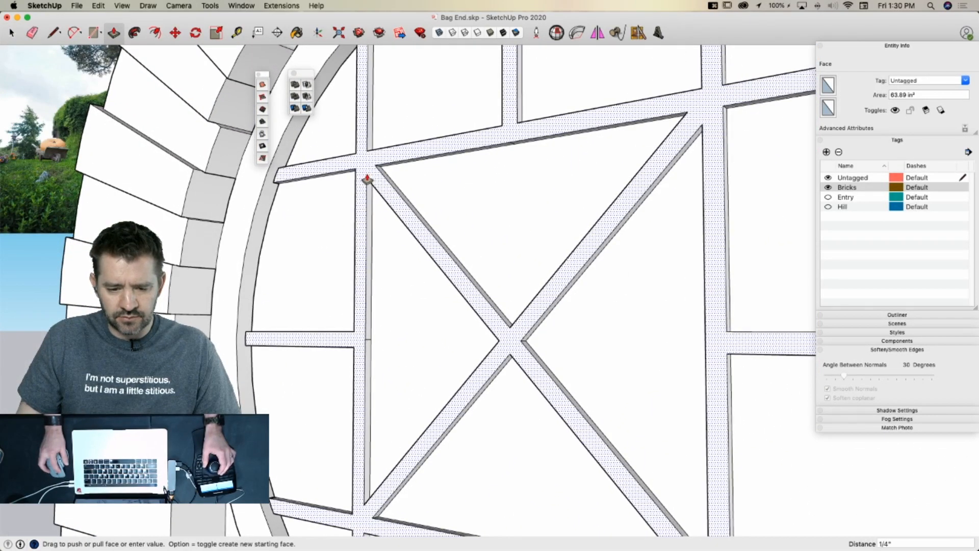
{"action": "key", "text": "space"}
Delete the outer pane faces between the raised grid bars around the circle
{"action": "scroll", "coordinate": [511, 289], "scroll_direction": "down", "scroll_amount": 6}
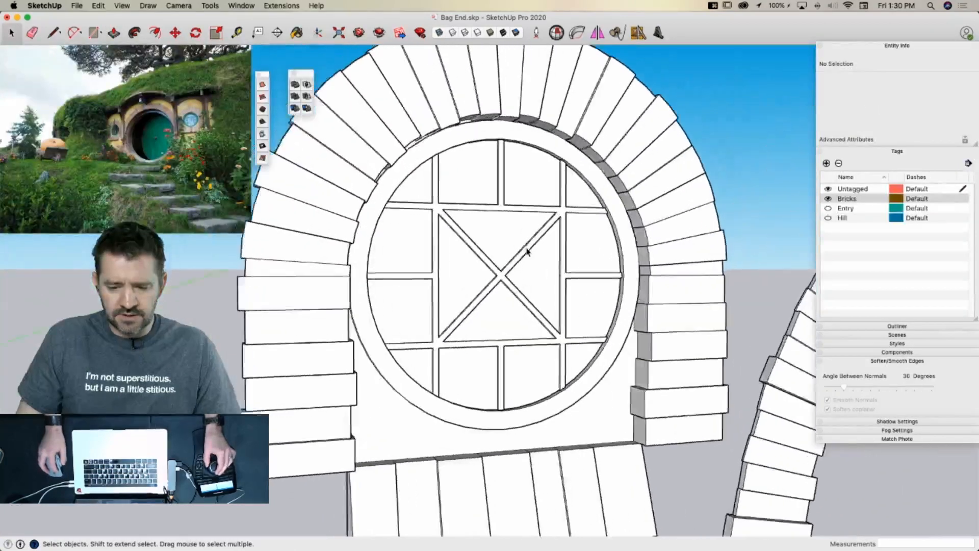
{"action": "scroll", "coordinate": [512, 289], "scroll_direction": "up", "scroll_amount": 2}
{"action": "triple_click", "coordinate": [478, 300]}
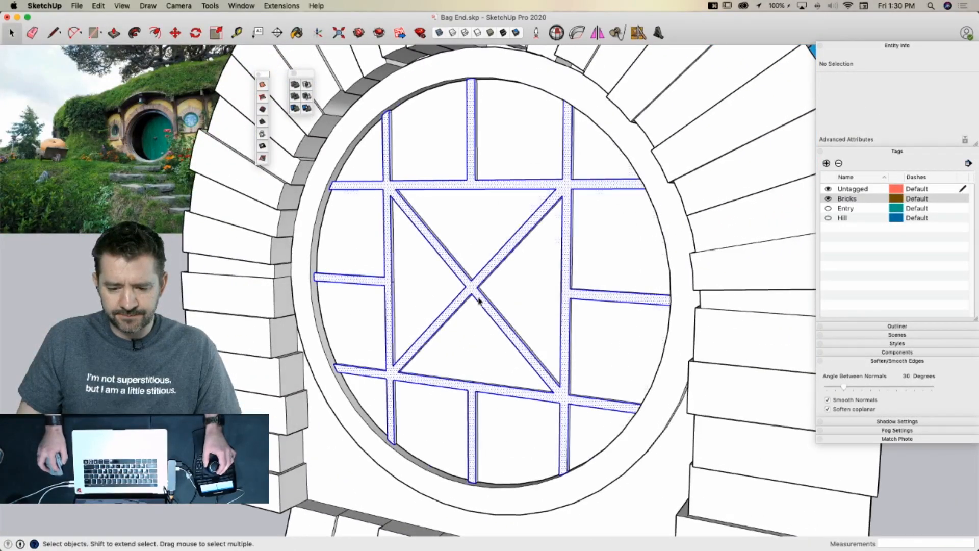
{"action": "scroll", "coordinate": [395, 186], "scroll_direction": "down", "scroll_amount": 2}
{"action": "left_click", "coordinate": [386, 183]}
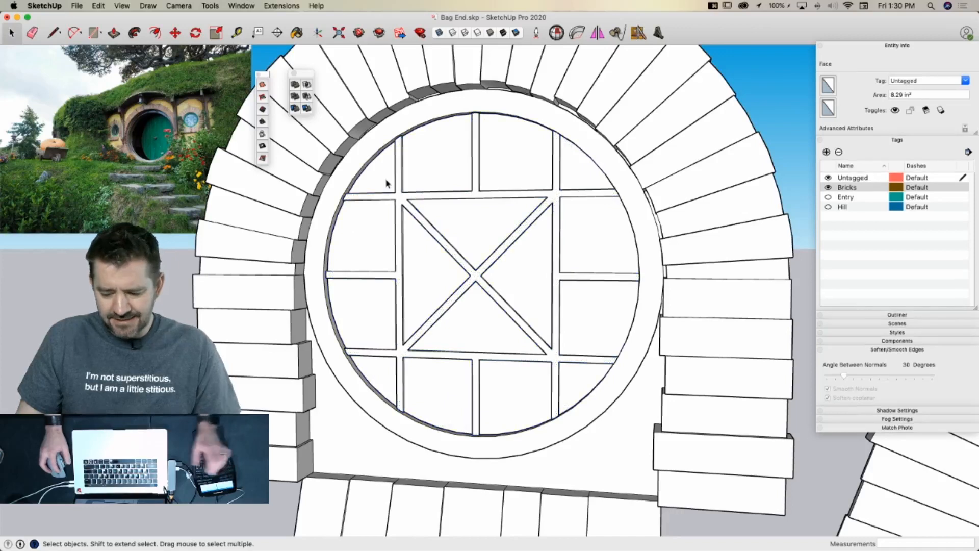
{"action": "key", "text": "BackSpace"}
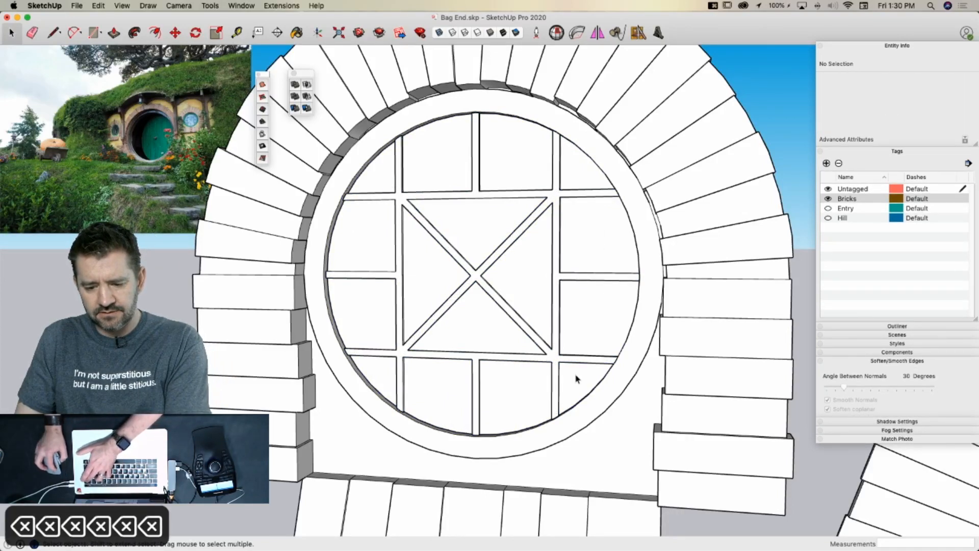
{"action": "left_click", "coordinate": [495, 399]}
{"action": "key", "text": "BackSpace"}
{"action": "left_click", "coordinate": [442, 395]}
{"action": "key", "text": "BackSpace"}
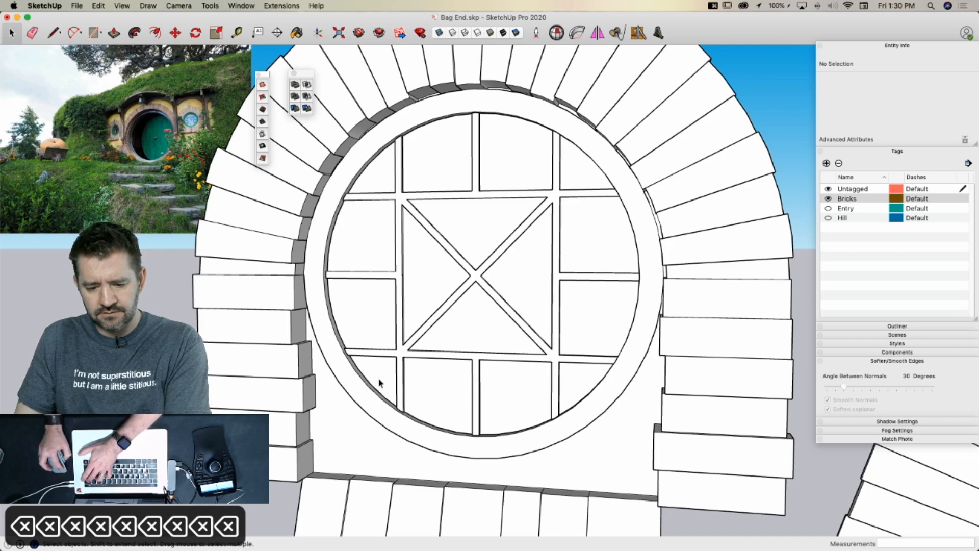
{"action": "left_click", "coordinate": [375, 292]}
{"action": "key", "text": "BackSpace"}
{"action": "left_click", "coordinate": [369, 254]}
{"action": "key", "text": "BackSpace"}
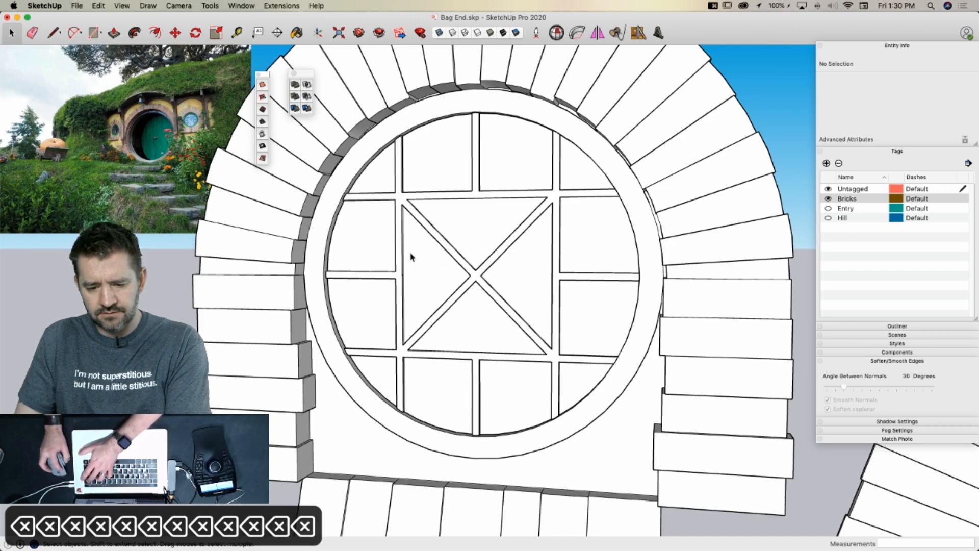
Delete the four triangular pane faces around the central diagonal cross
{"action": "left_click", "coordinate": [411, 256]}
{"action": "key", "text": "BackSpace"}
{"action": "left_click", "coordinate": [455, 221]}
{"action": "key", "text": "BackSpace"}
{"action": "left_click", "coordinate": [528, 277]}
{"action": "key", "text": "BackSpace"}
{"action": "left_click", "coordinate": [454, 328]}
{"action": "key", "text": "BackSpace"}
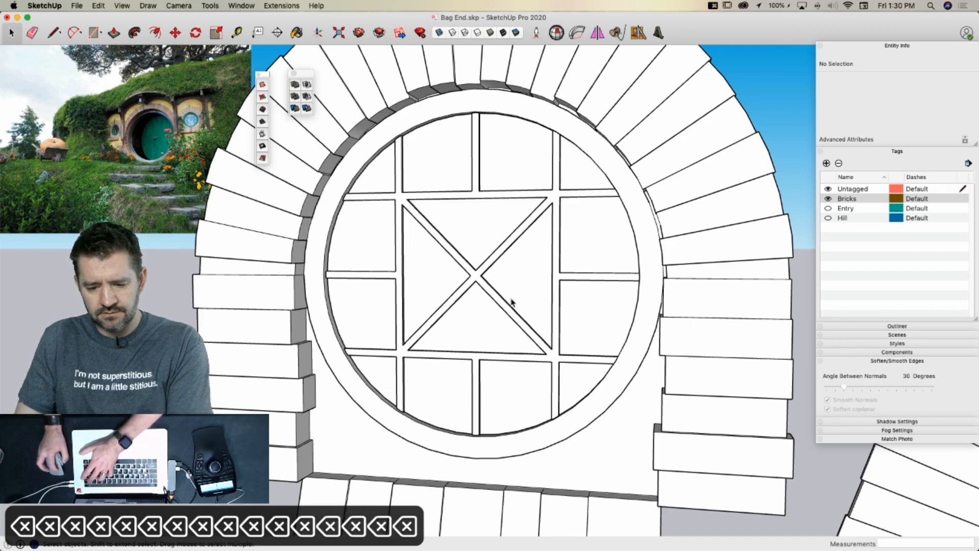
{"action": "key", "text": "space"}
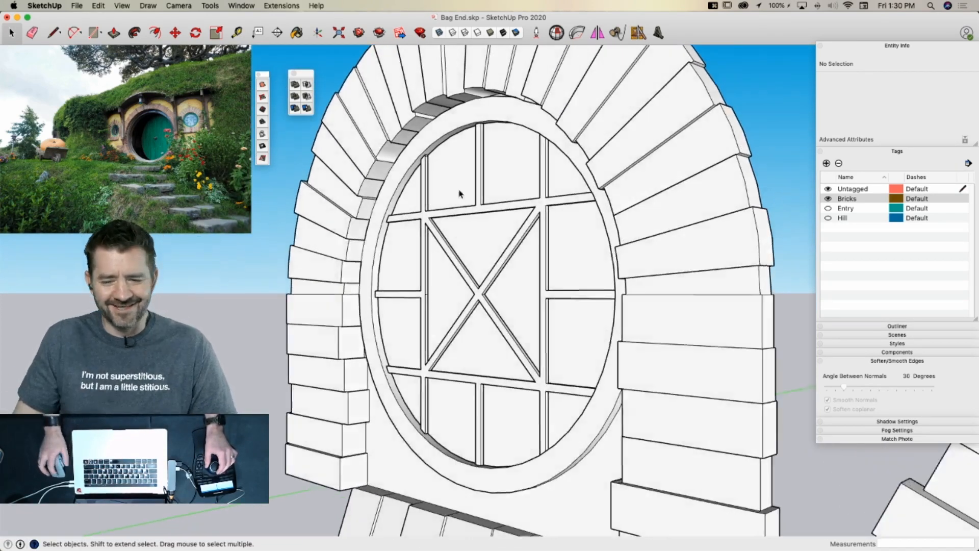
Cut the whole raised grid from its group and paste it in place within the enclosing brick surround group
{"action": "triple_click", "coordinate": [476, 212]}
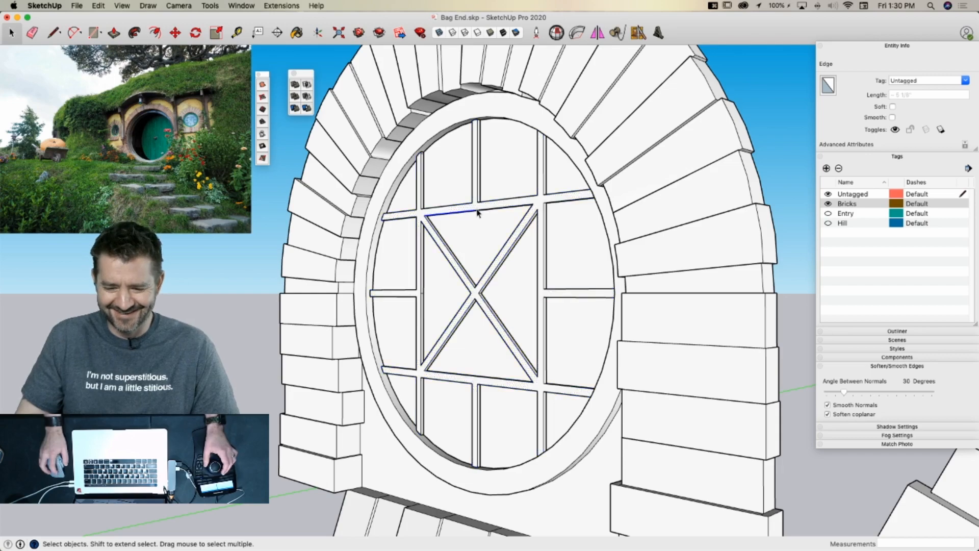
{"action": "triple_click", "coordinate": [476, 213]}
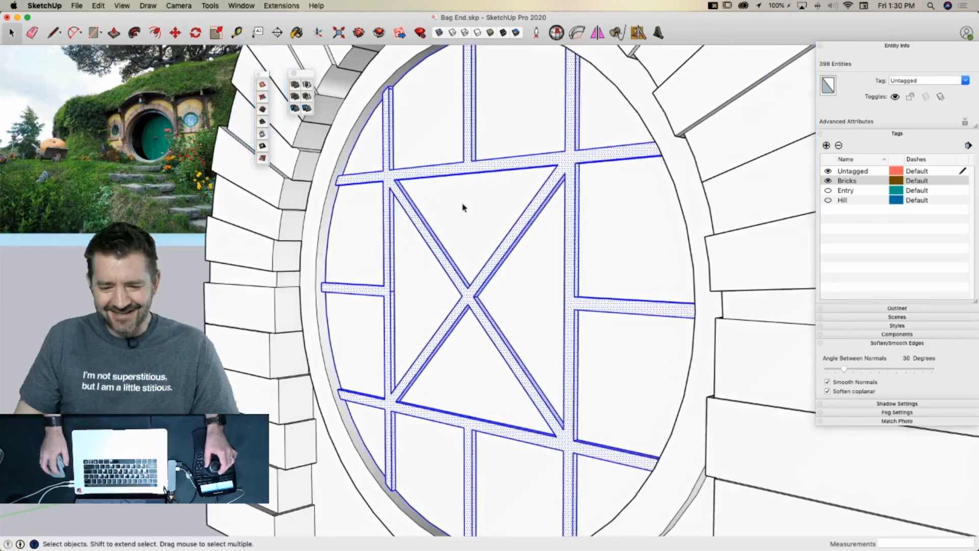
{"action": "key", "text": "super+x"}
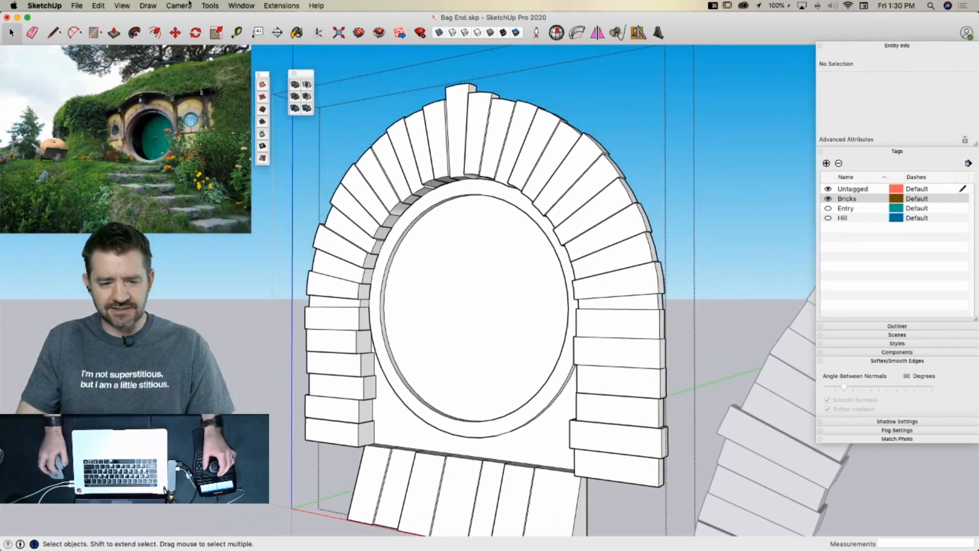
{"action": "left_click", "coordinate": [98, 6]}
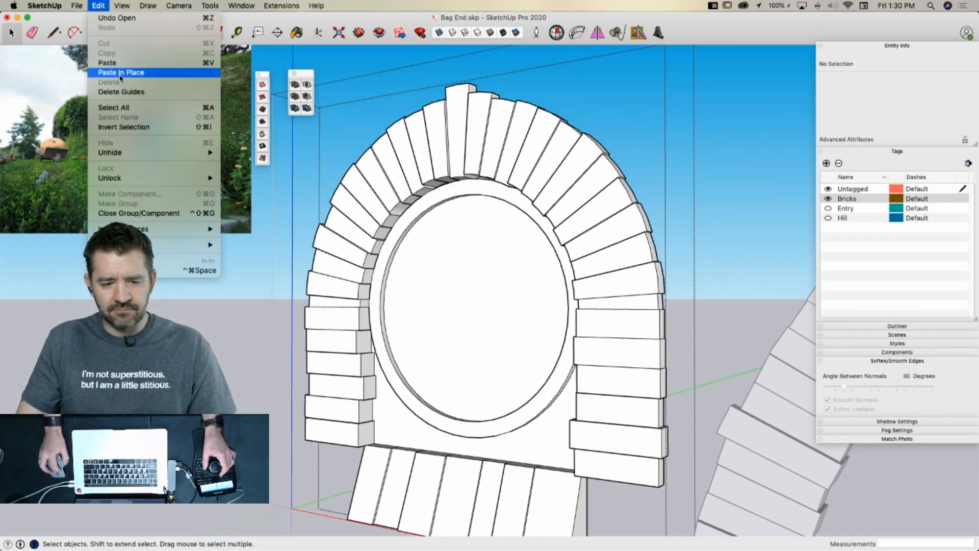
{"action": "left_click", "coordinate": [121, 72]}
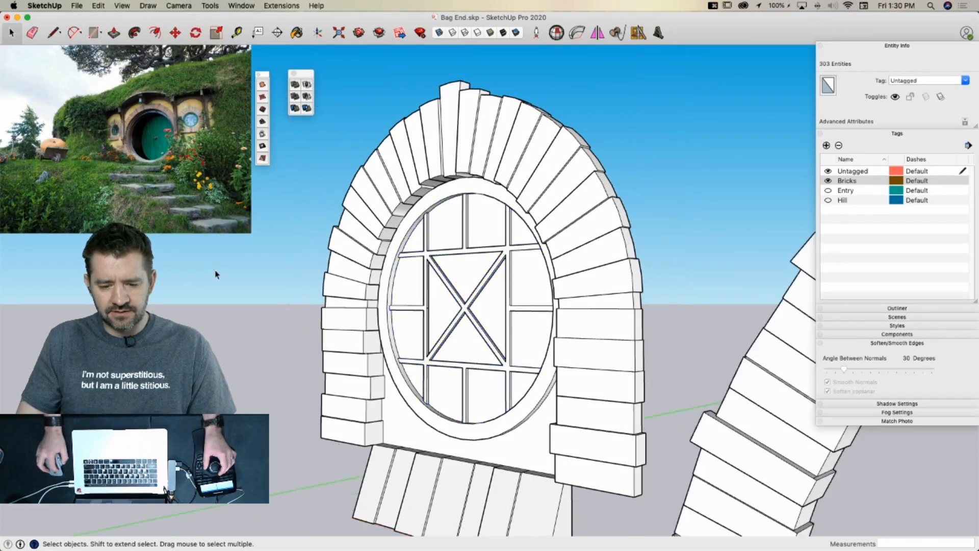
{"action": "left_click", "coordinate": [216, 274]}
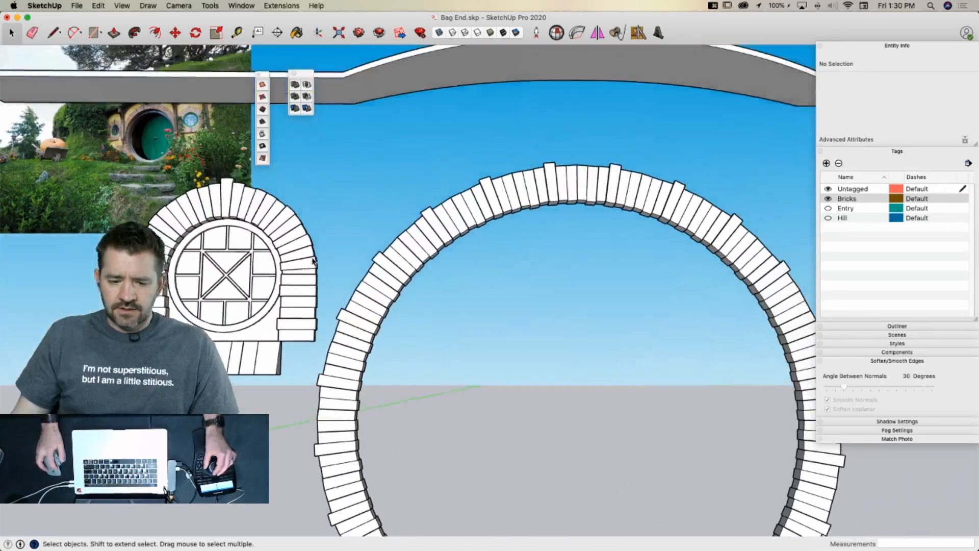
Select the finished arched surround group and show the Entry tag
{"action": "left_click", "coordinate": [312, 261]}
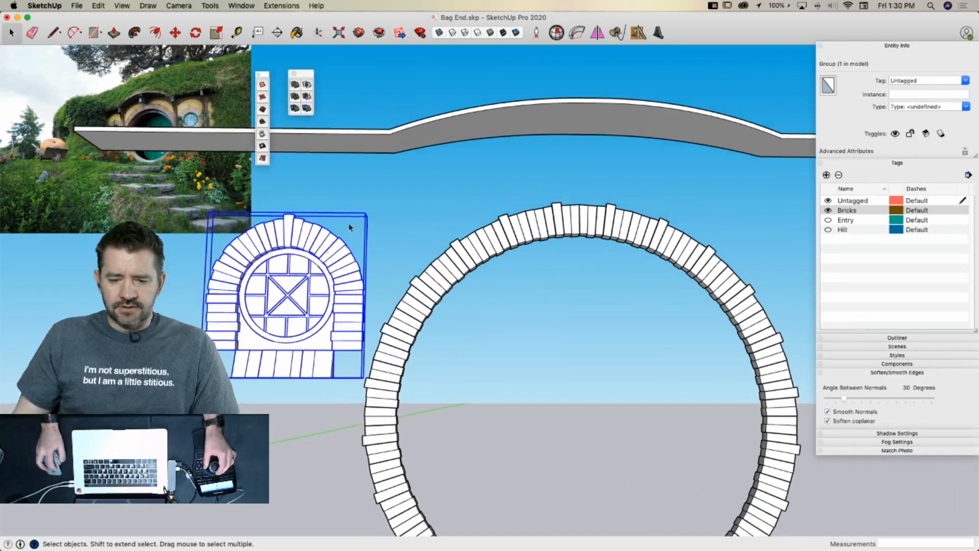
{"action": "left_click", "coordinate": [828, 220]}
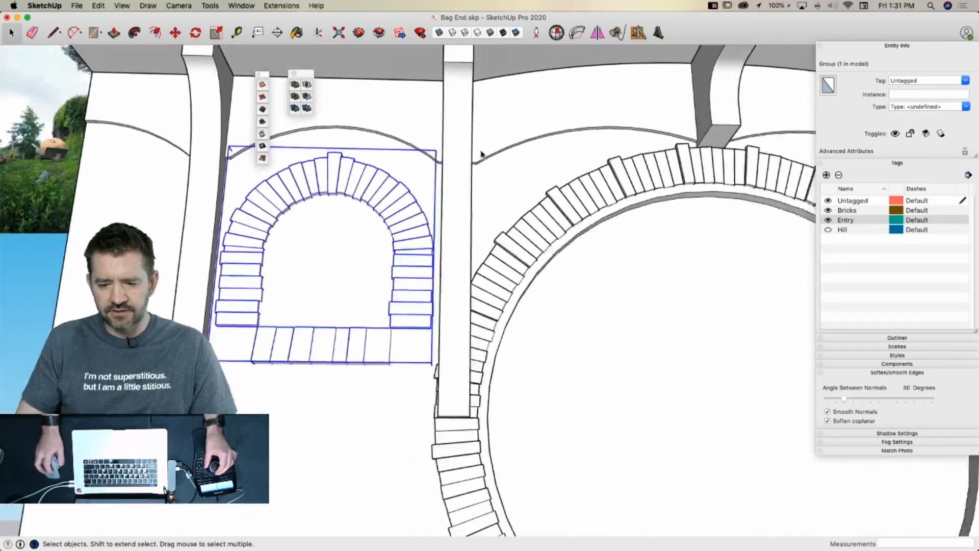
Draw a triangular helper face perpendicular to the wall, starting from the top centre of the large round brick ring
{"action": "key", "text": "l"}
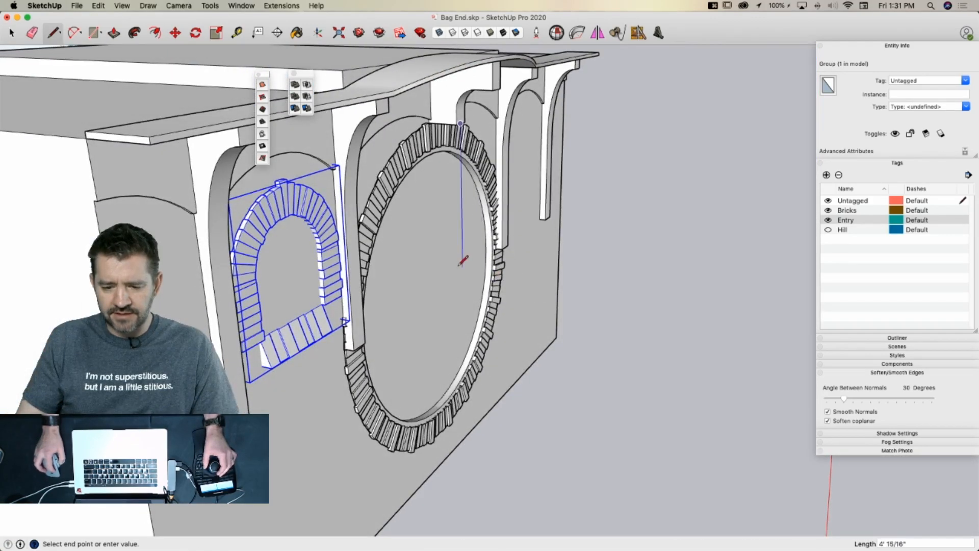
{"action": "left_click", "coordinate": [462, 261]}
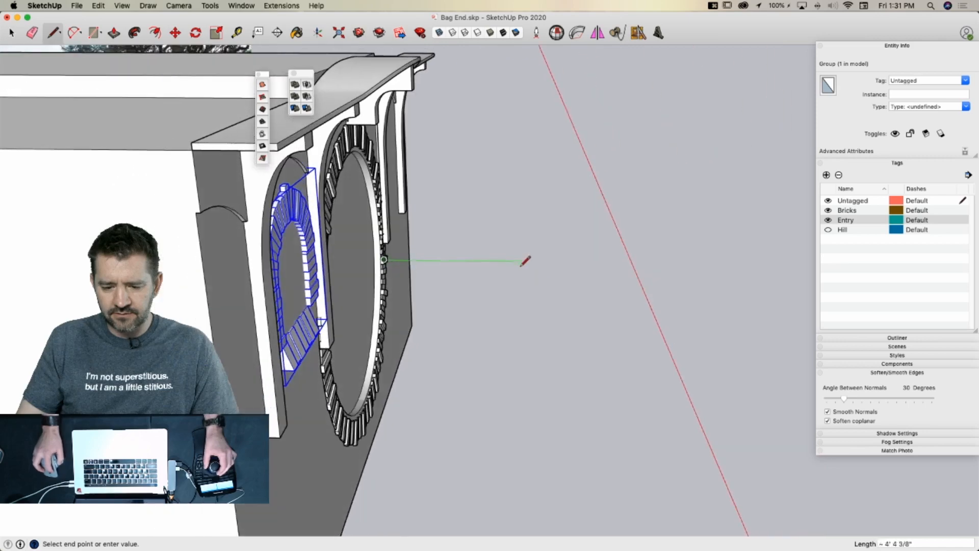
{"action": "left_click", "coordinate": [514, 261]}
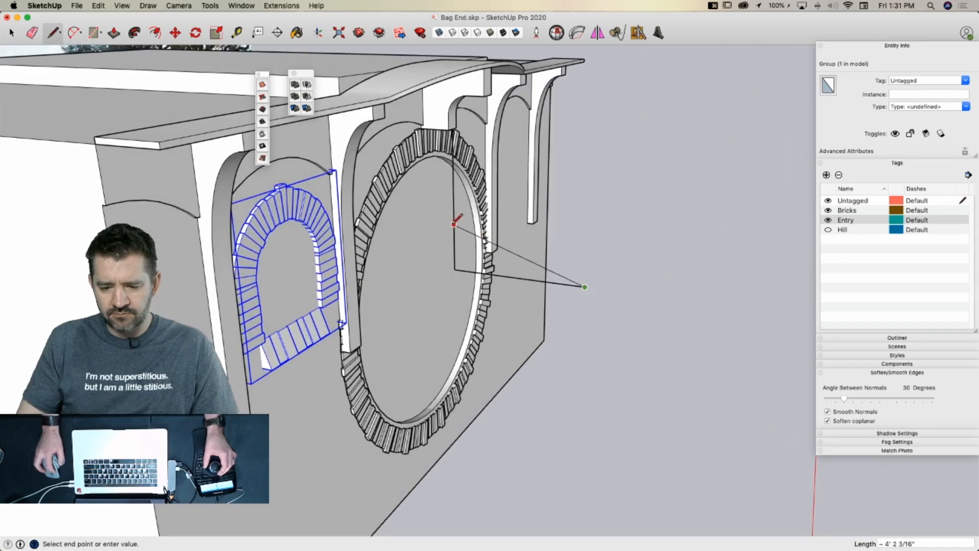
{"action": "left_click", "coordinate": [453, 225]}
{"action": "key", "text": "space"}
Mirror a copy of the arched surround to the other side of the round entry across the helper triangle, and erase the triangle
{"action": "left_click", "coordinate": [600, 34]}
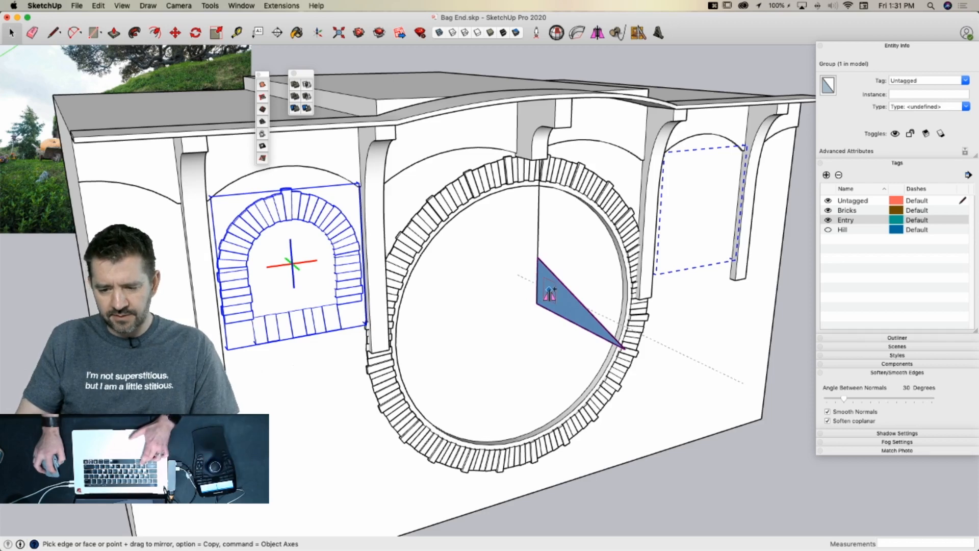
{"action": "left_click", "coordinate": [549, 295]}
{"action": "key", "text": "e"}
{"action": "left_click_drag", "start_coordinate": [546, 248], "coordinate": [539, 292]}
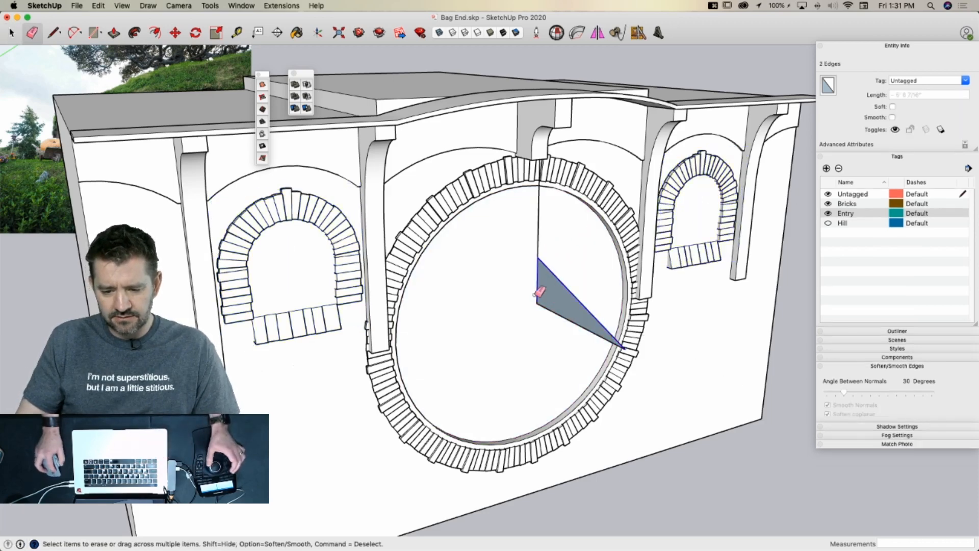
{"action": "left_click_drag", "start_coordinate": [541, 244], "coordinate": [544, 239]}
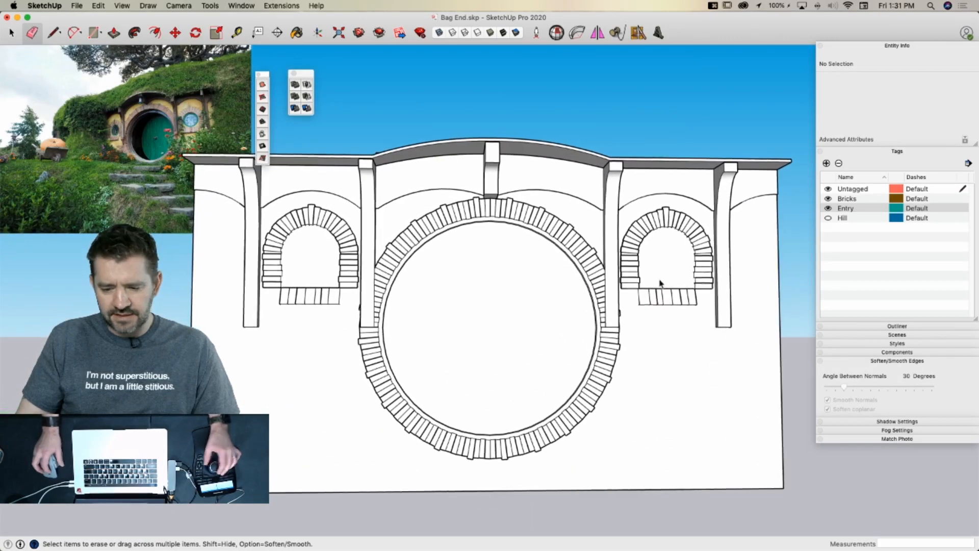
Select both arched surrounds and move them straight down about 10 1/8"
{"action": "key", "text": "space"}
{"action": "left_click", "coordinate": [659, 297]}
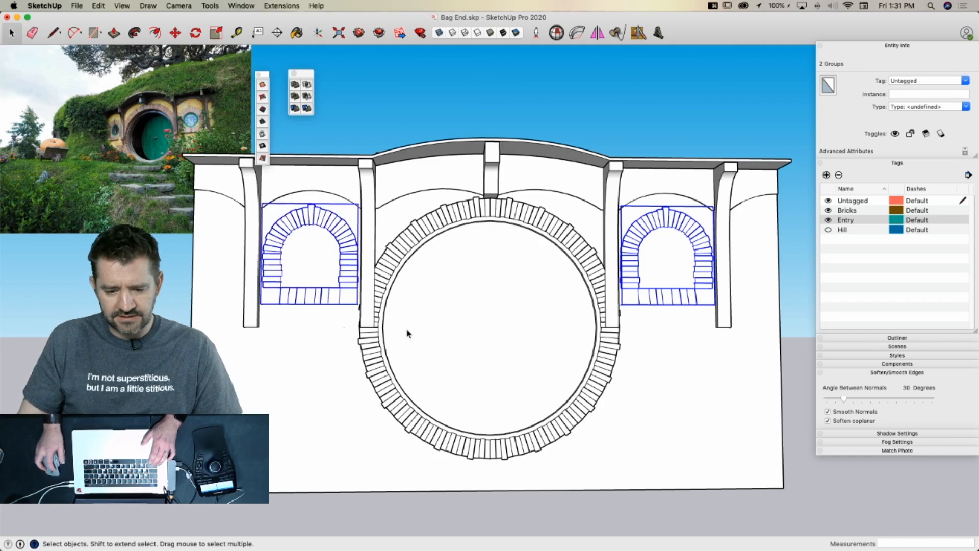
{"action": "key", "text": "m"}
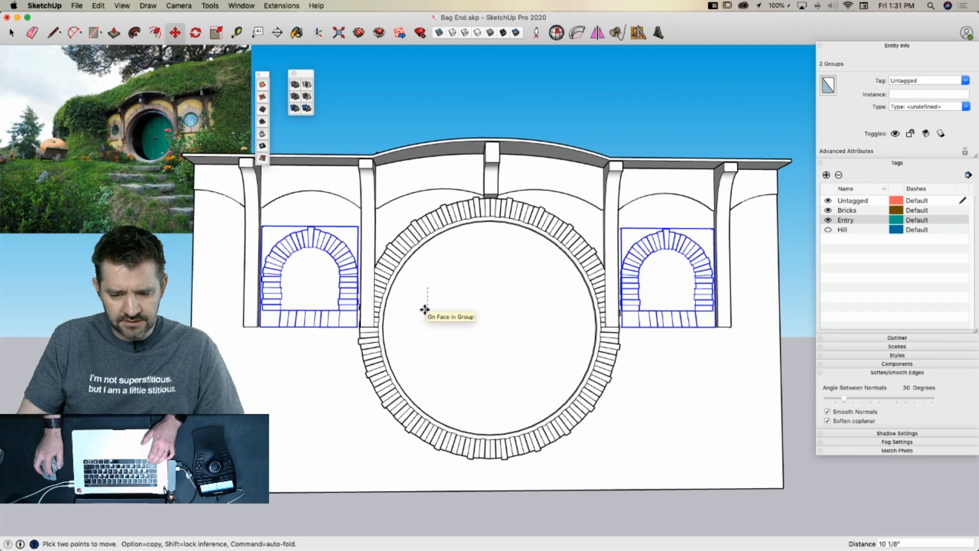
{"action": "key", "text": "space"}
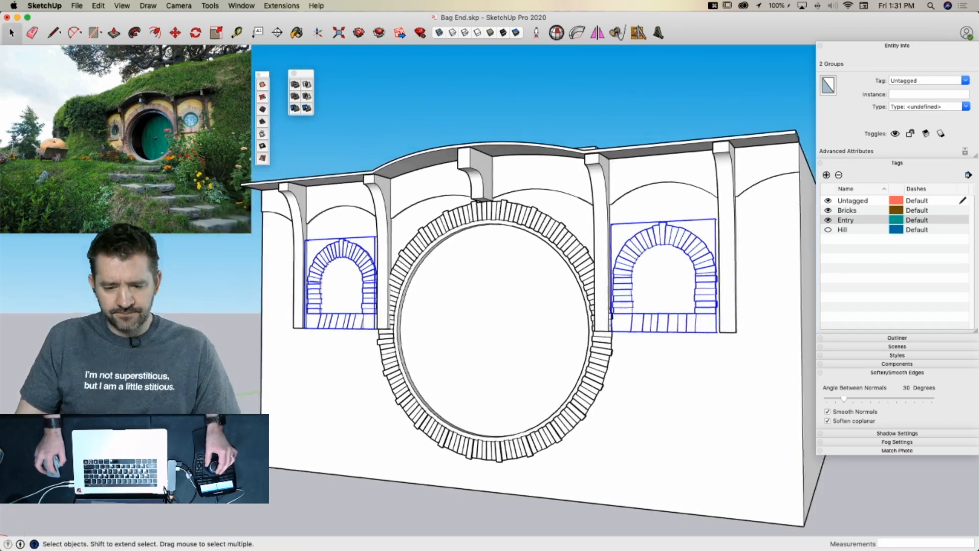
{"action": "left_click", "coordinate": [311, 341]}
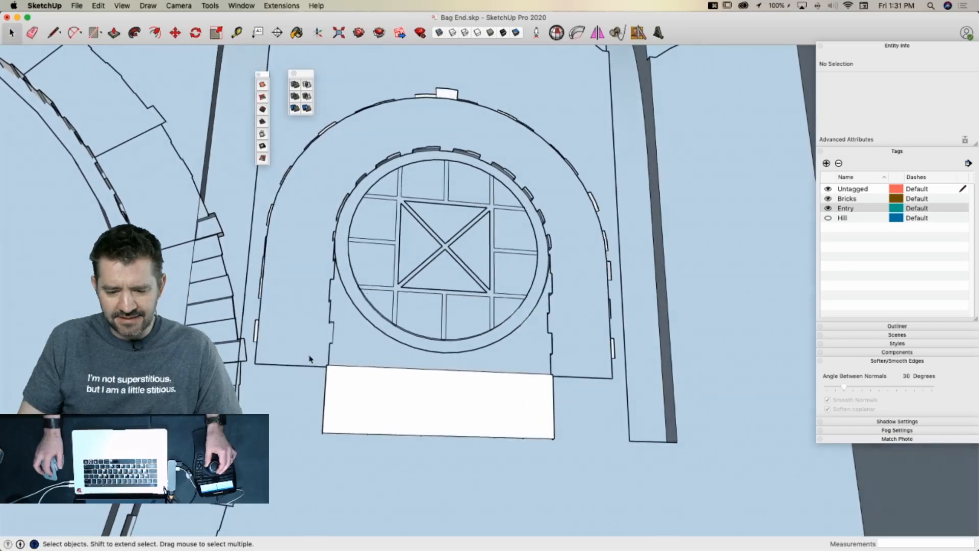
{"action": "key", "text": "r"}
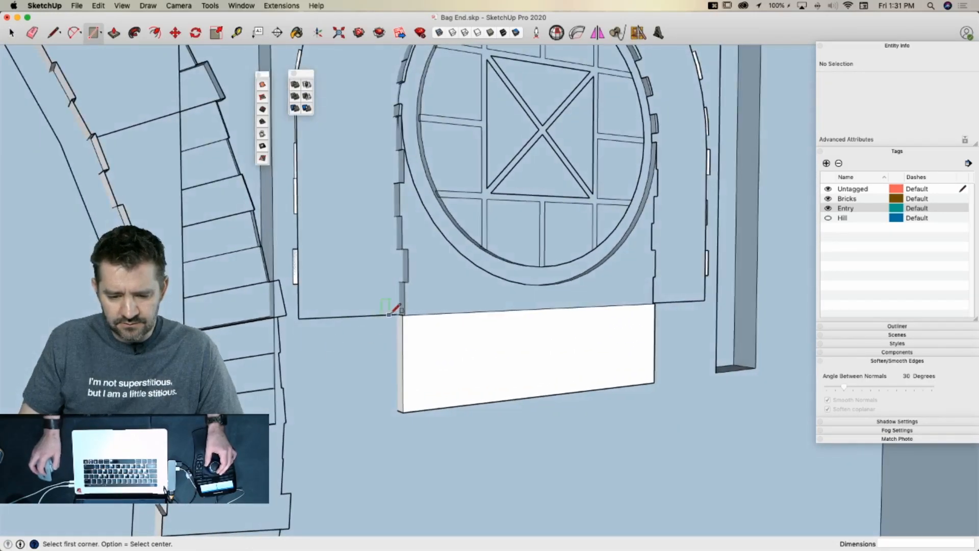
{"action": "left_click", "coordinate": [396, 312]}
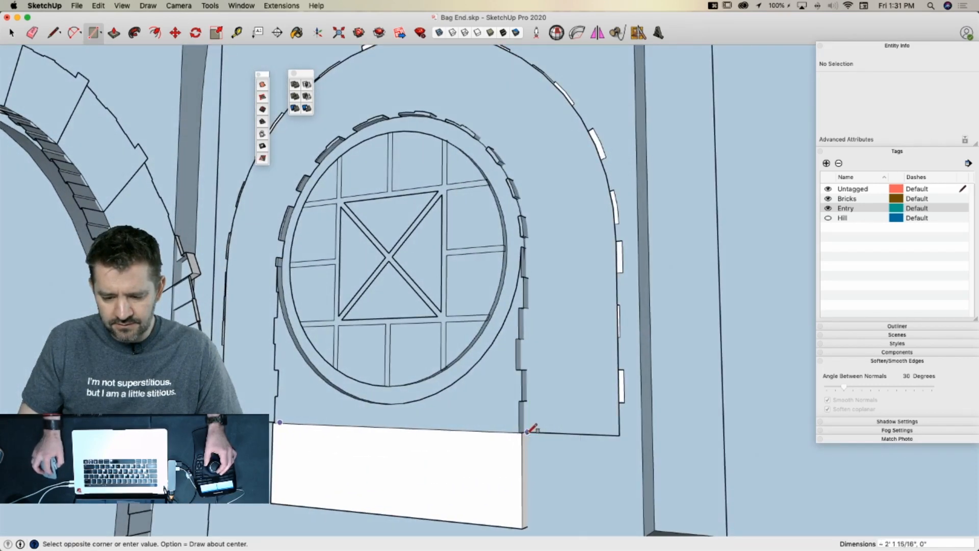
{"action": "left_click", "coordinate": [535, 69]}
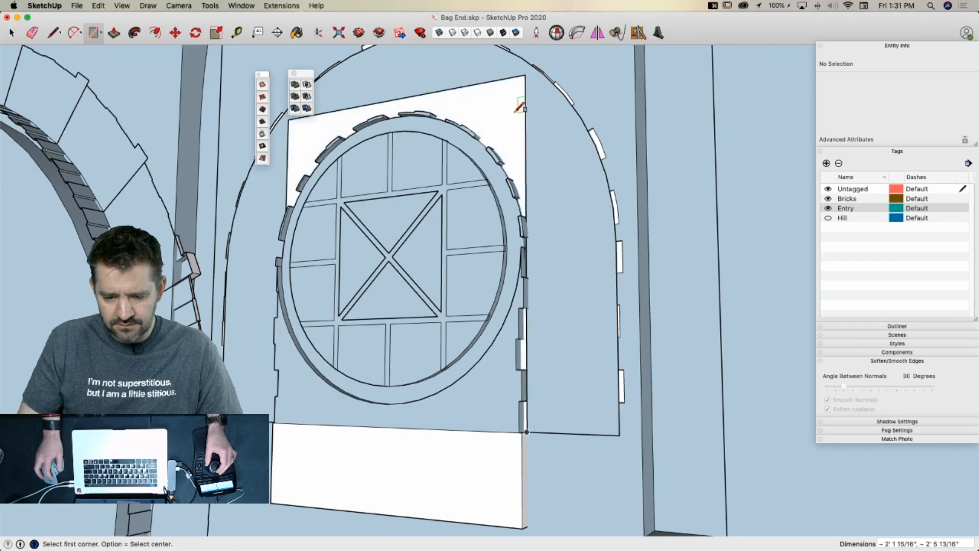
{"action": "key", "text": "space"}
{"action": "left_click", "coordinate": [529, 132]}
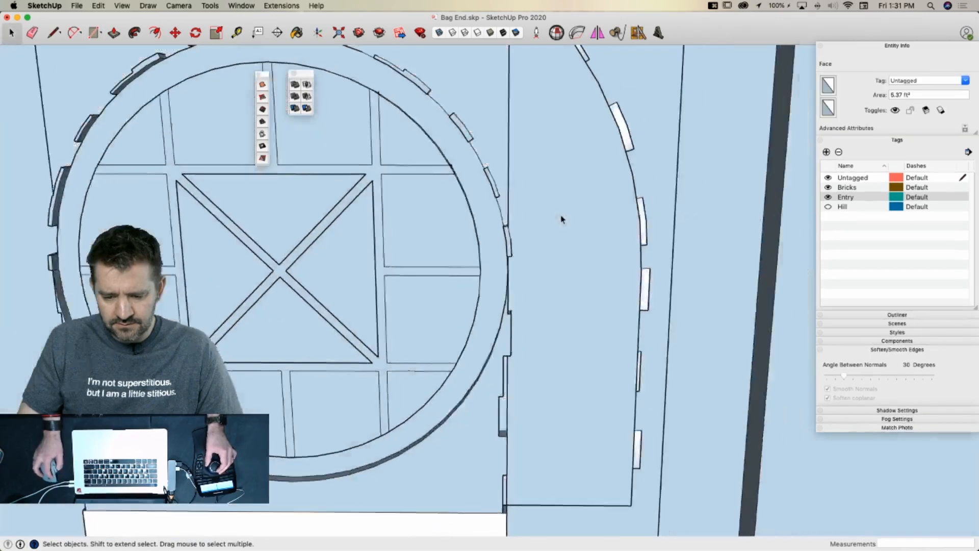
{"action": "key", "text": "super+z"}
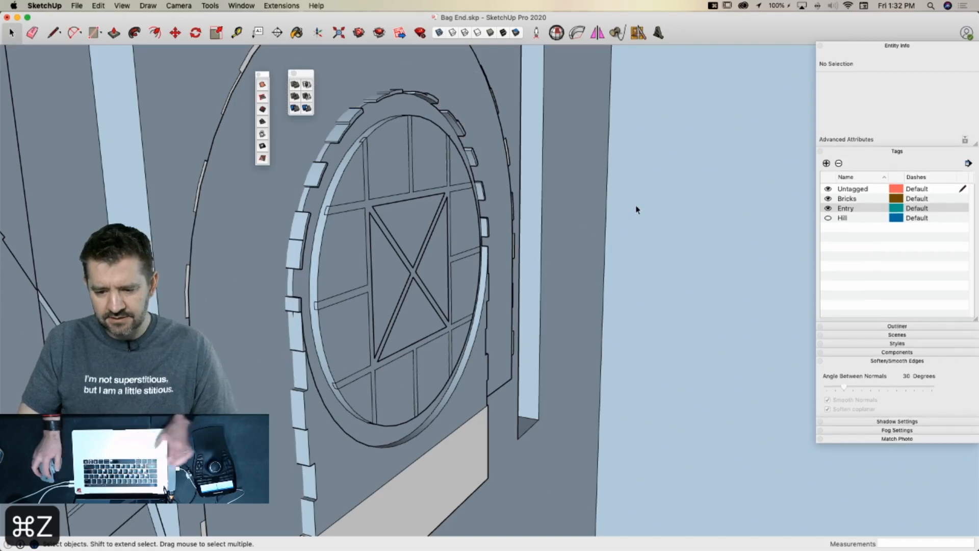
Inside the wall group, draw a rectangle about 2' 4 11/16" by 2' 1 15/16" behind the round window and push it in 5 1/4"
{"action": "left_click", "coordinate": [636, 209]}
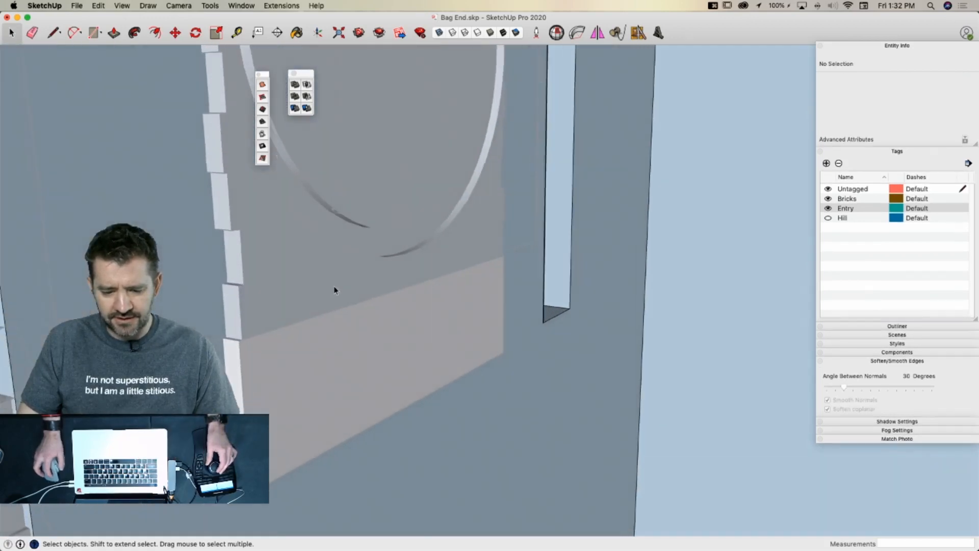
{"action": "key", "text": "r"}
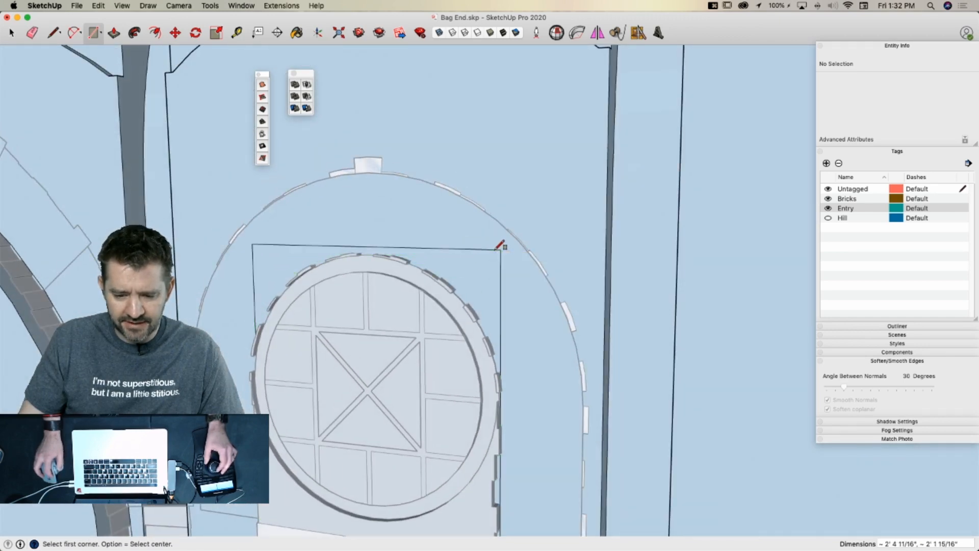
{"action": "left_click", "coordinate": [481, 255]}
{"action": "key", "text": "p"}
{"action": "left_click", "coordinate": [474, 271]}
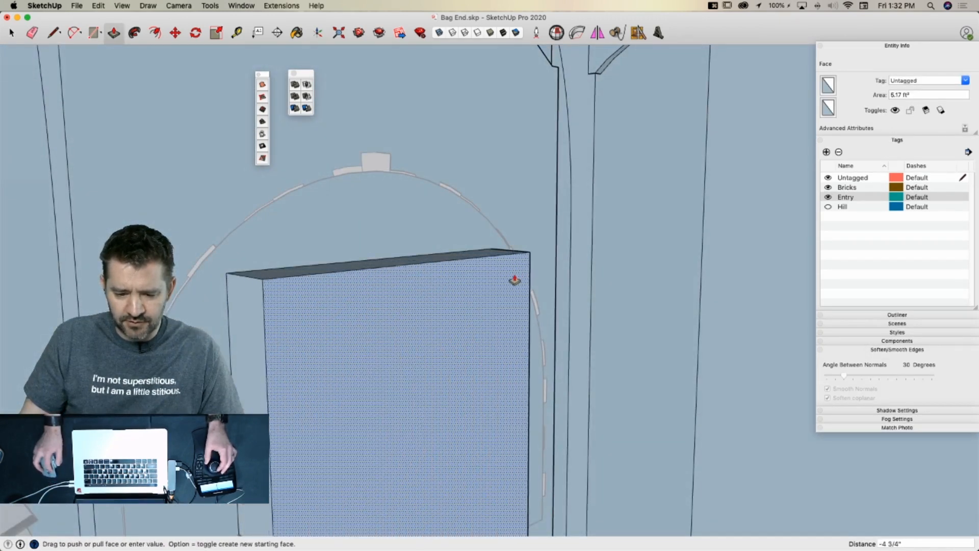
{"action": "left_click", "coordinate": [517, 280]}
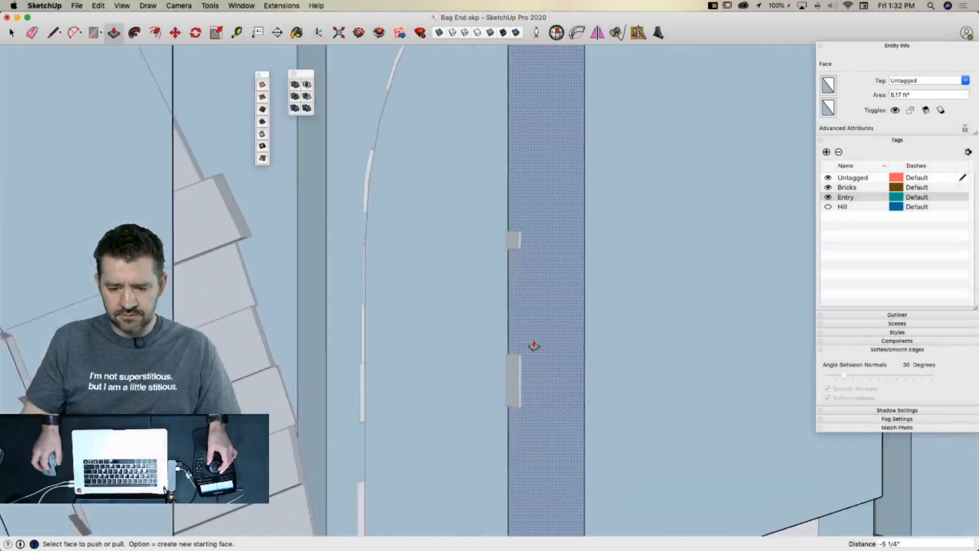
Widen the recess behind the window by pushing its two side faces outward 5/16" and 3/8"
{"action": "left_click", "coordinate": [516, 368]}
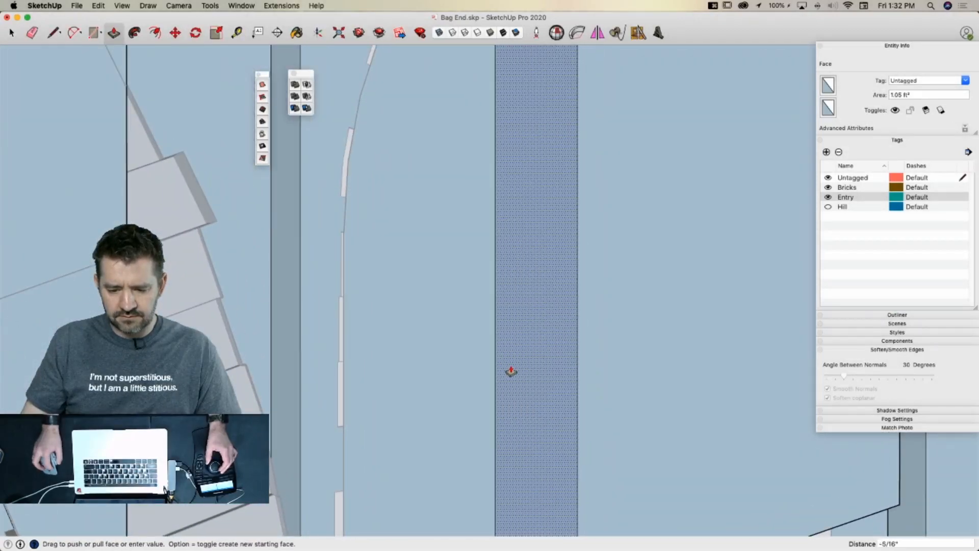
{"action": "left_click", "coordinate": [511, 370]}
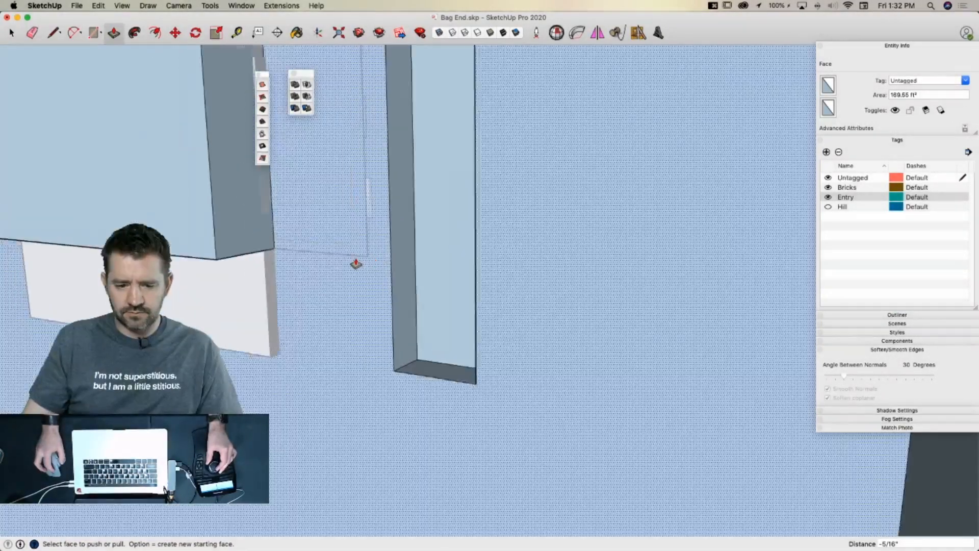
{"action": "left_click", "coordinate": [380, 267]}
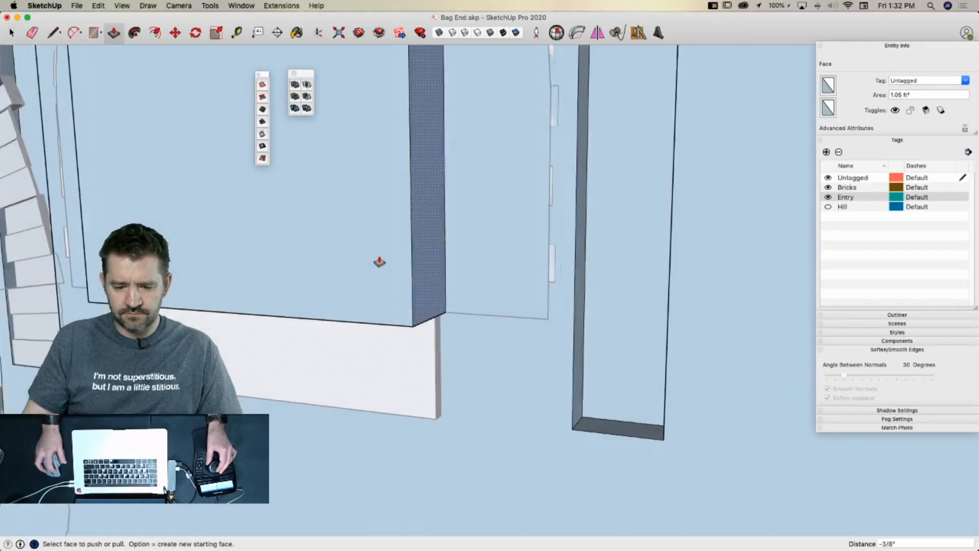
{"action": "key", "text": "space"}
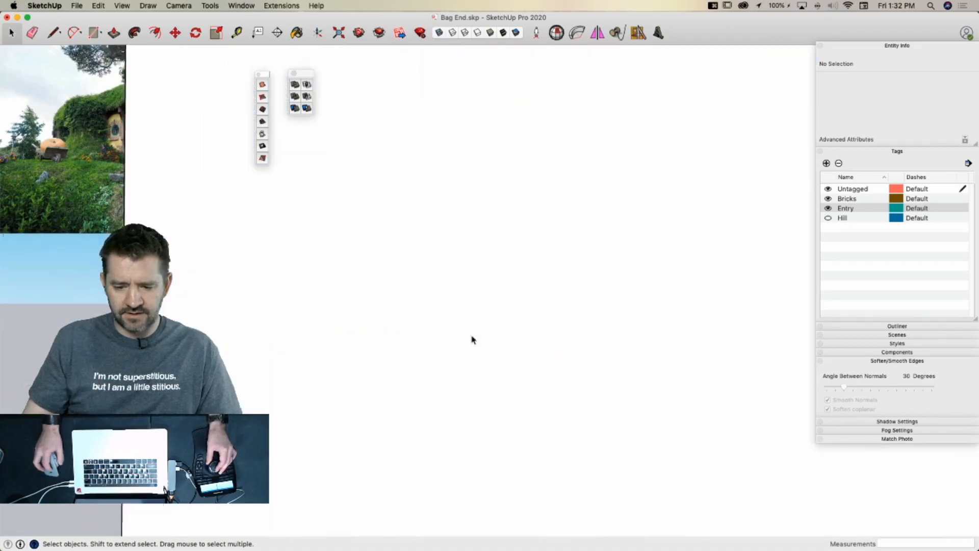
Draw a rectangle about 2' 4" wide behind the other round window and push it about 7 1/2" into the wall
{"action": "key", "text": "r"}
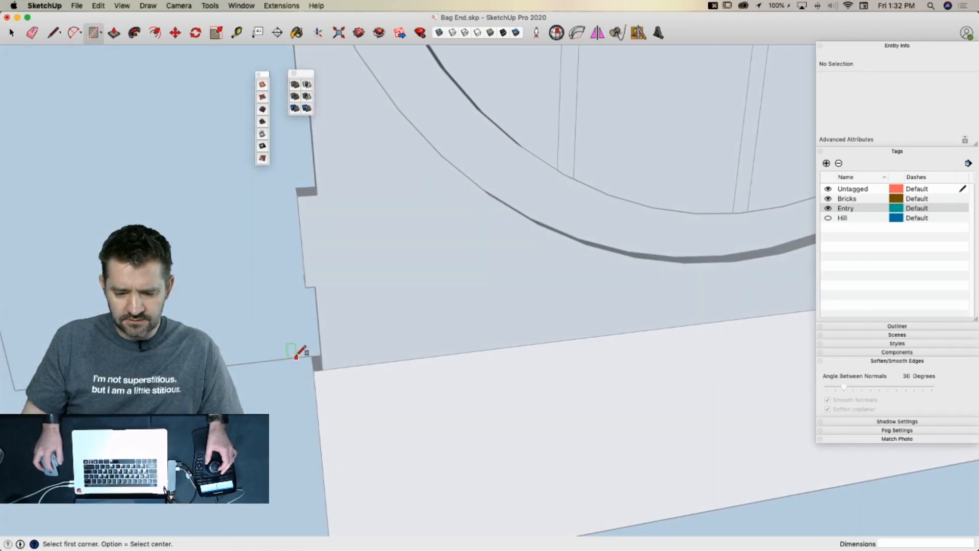
{"action": "left_click", "coordinate": [296, 356]}
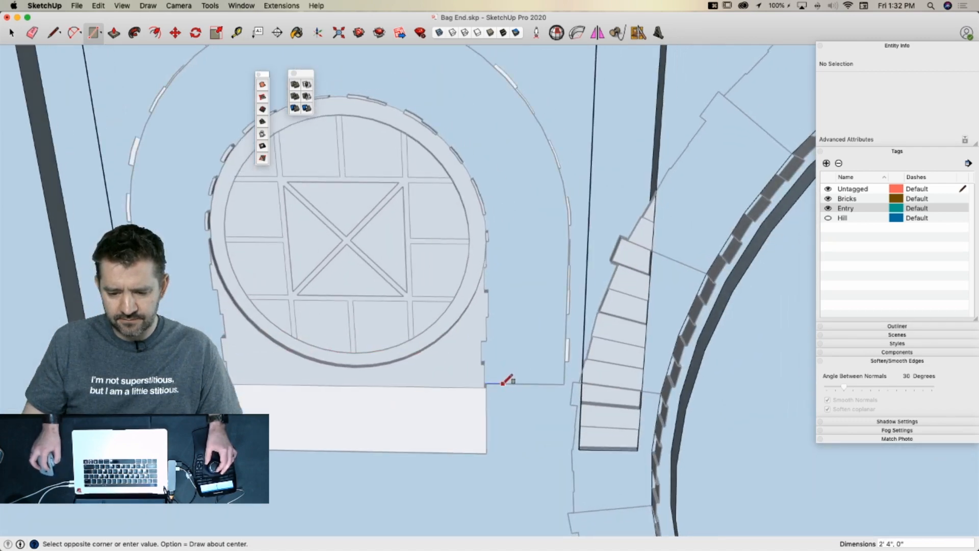
{"action": "left_click", "coordinate": [494, 93]}
{"action": "key", "text": "p"}
{"action": "left_click", "coordinate": [245, 164]}
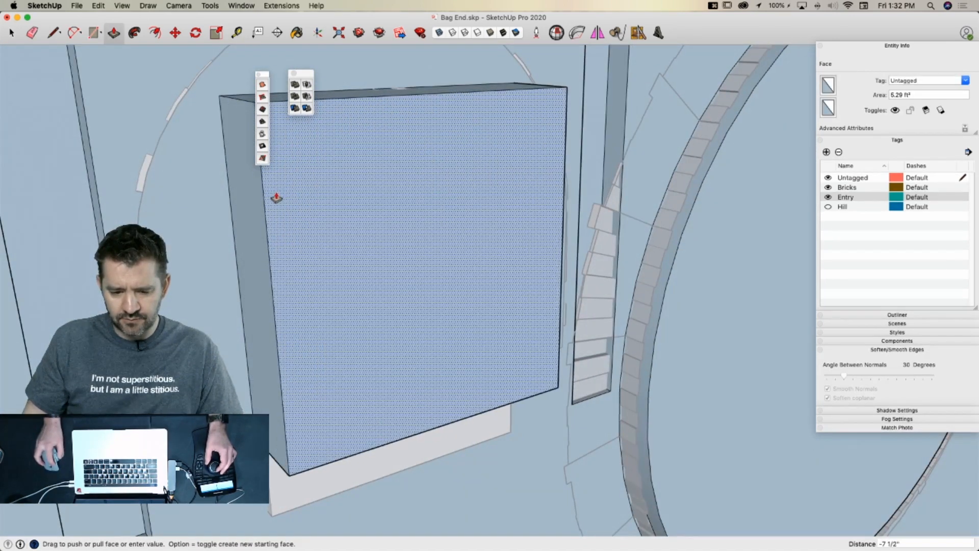
{"action": "left_click", "coordinate": [275, 198]}
{"action": "key", "text": "space"}
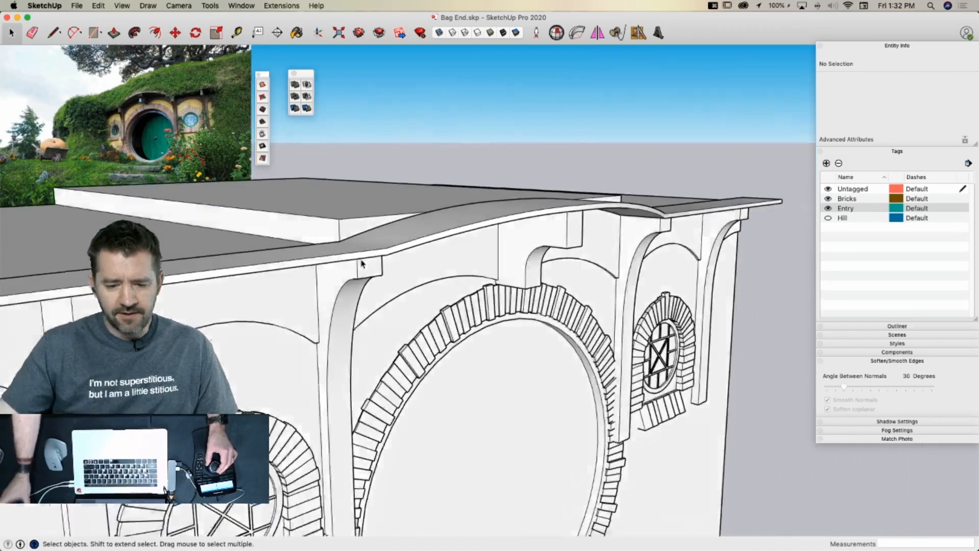
Reshape the raised roof block into a shallow peak with sloping lines down to its base corners, and erase the leftover upper edges
{"action": "key", "text": "l"}
{"action": "key", "text": "space"}
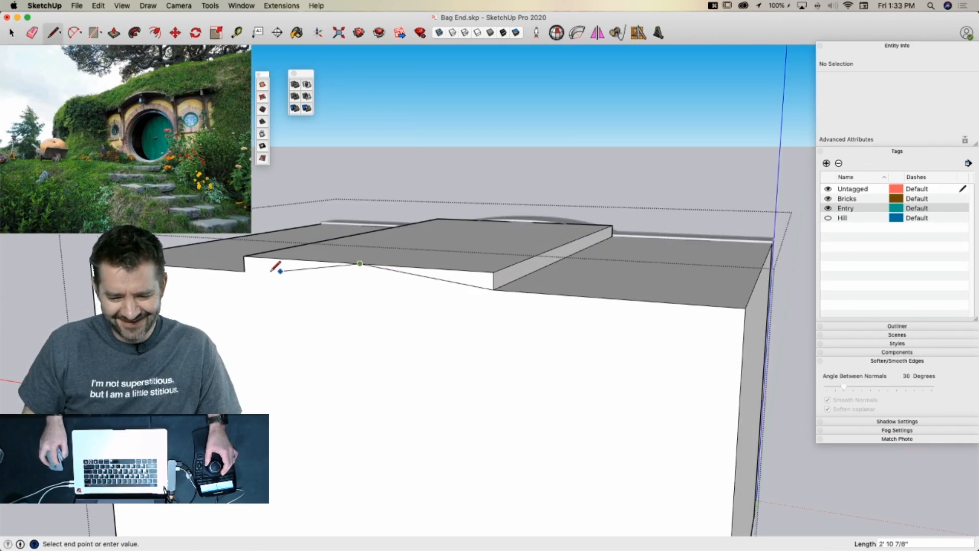
{"action": "left_click_drag", "start_coordinate": [455, 289], "coordinate": [614, 230]}
{"action": "mouse_move", "coordinate": [296, 270]}
{"action": "left_mouse_down"}
{"action": "mouse_move", "coordinate": [463, 224]}
{"action": "mouse_move", "coordinate": [439, 221]}
{"action": "left_mouse_up"}
{"action": "key", "text": "e"}
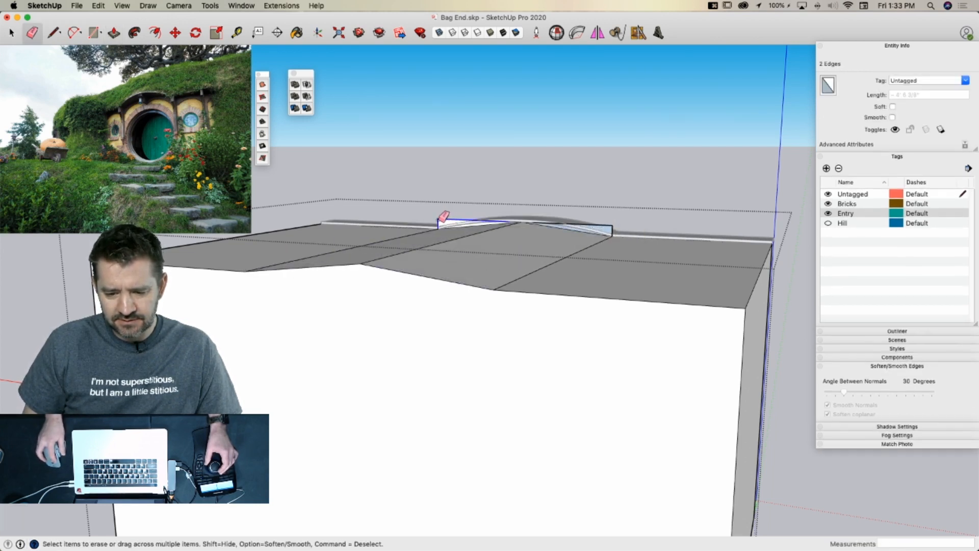
{"action": "left_click_drag", "start_coordinate": [518, 214], "coordinate": [603, 221]}
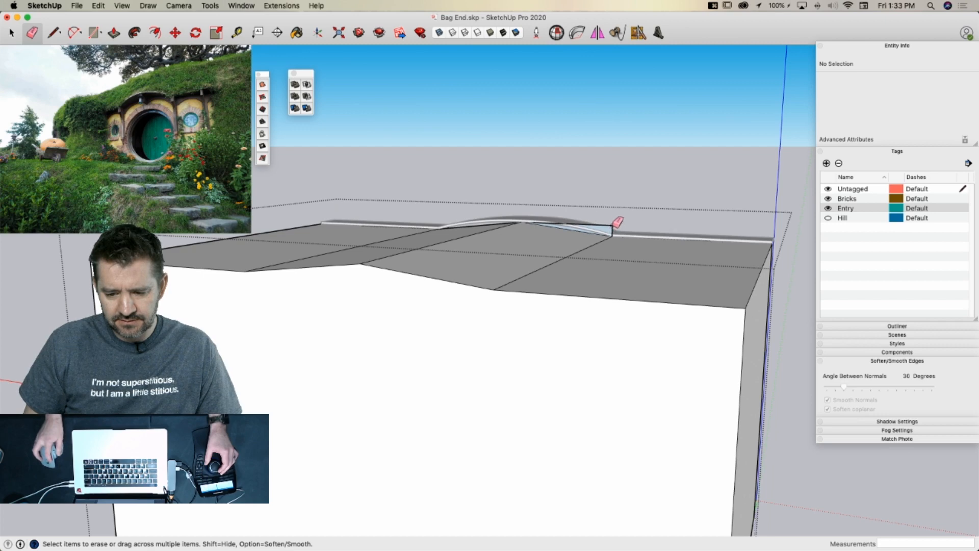
Undo the last edge erasures and erase the leftover front edges on both sides of the roof peak behind the curved eave
{"action": "scroll", "coordinate": [646, 220], "scroll_direction": "up", "scroll_amount": 7}
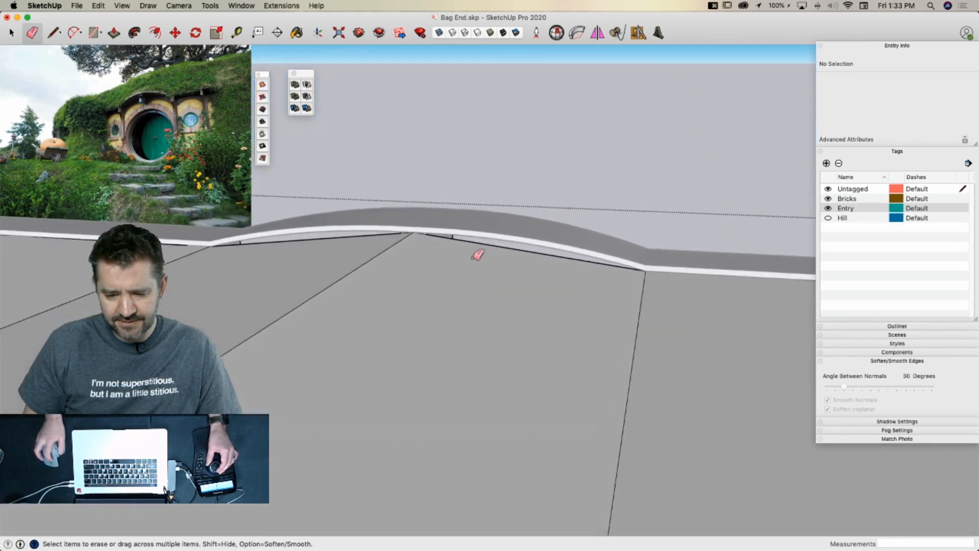
{"action": "key", "text": "super+z"}
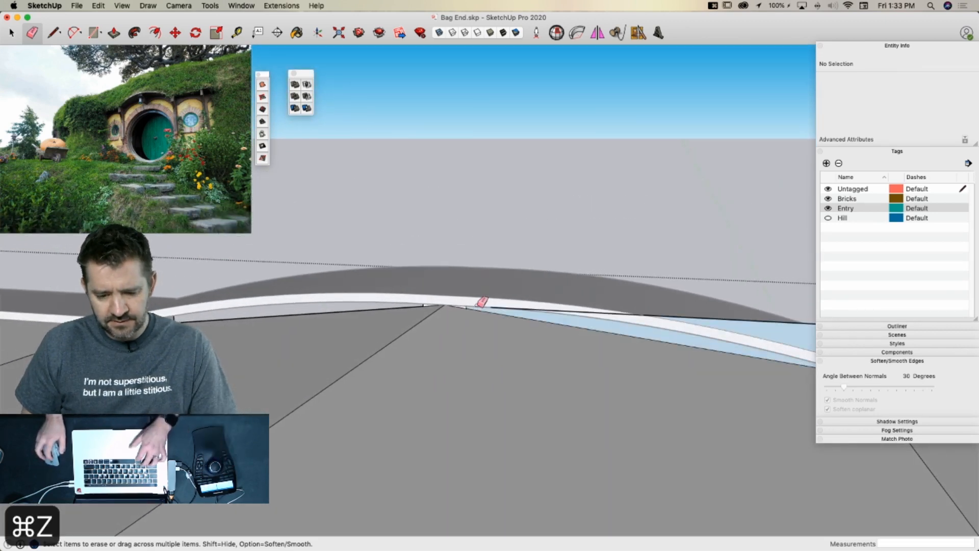
{"action": "key", "text": "space"}
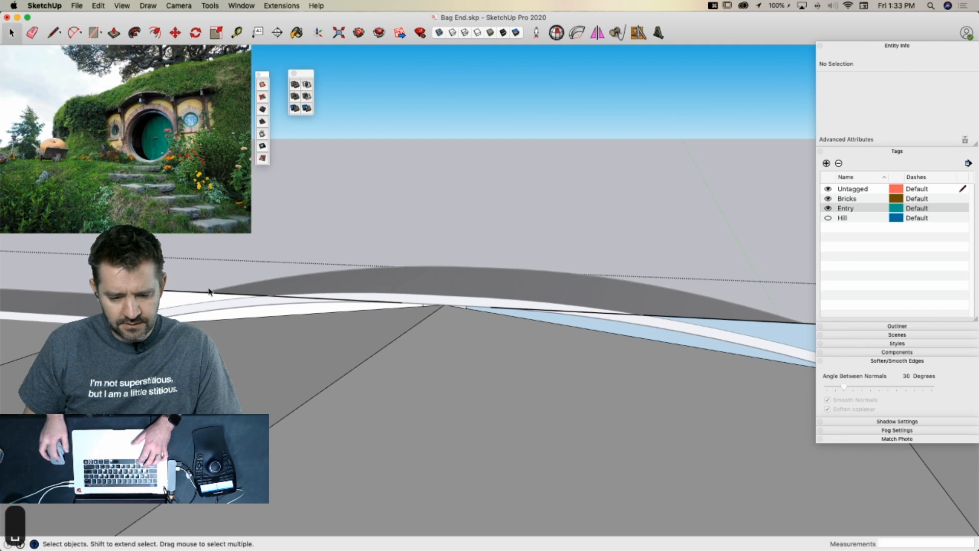
{"action": "left_click", "coordinate": [208, 295]}
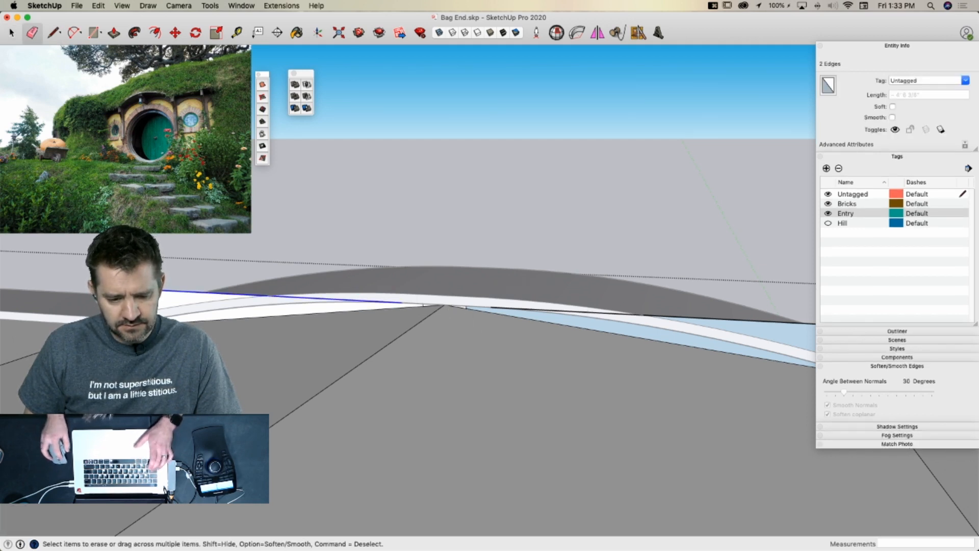
{"action": "left_click_drag", "start_coordinate": [133, 291], "coordinate": [120, 301]}
{"action": "left_click_drag", "start_coordinate": [613, 289], "coordinate": [568, 289]}
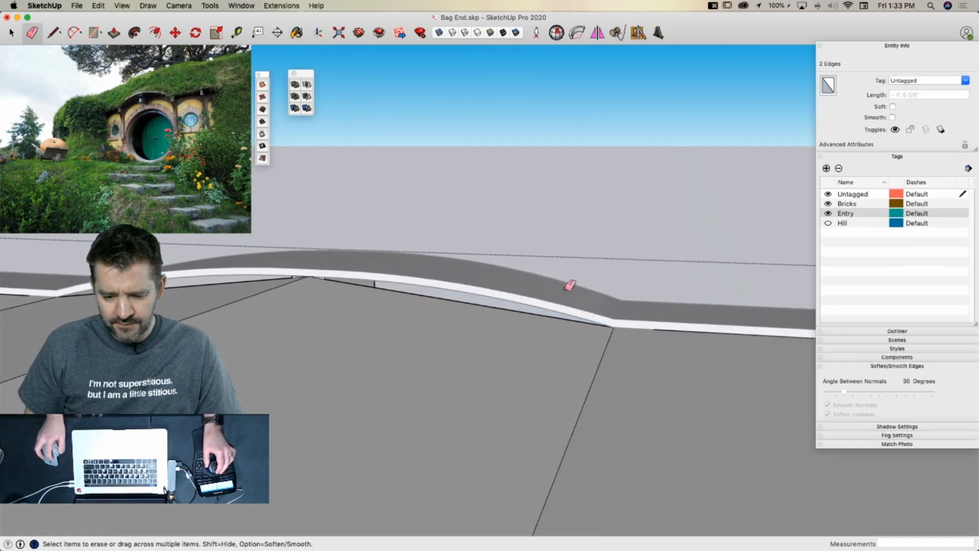
Try to move the roof block's ridge edge up to the underside of the curved eave
{"action": "key", "text": "m"}
{"action": "key", "text": "space"}
{"action": "left_click", "coordinate": [397, 298]}
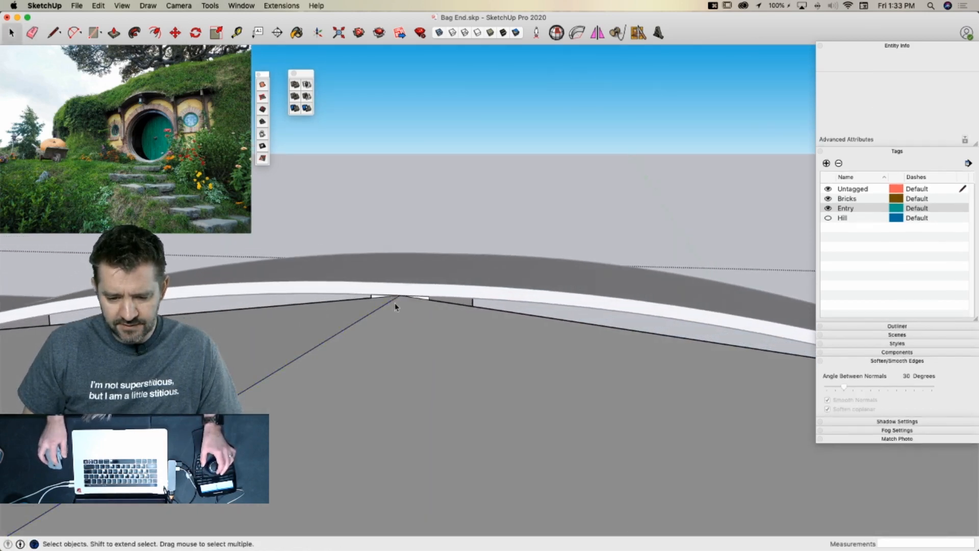
{"action": "left_click", "coordinate": [396, 300]}
{"action": "key", "text": "m"}
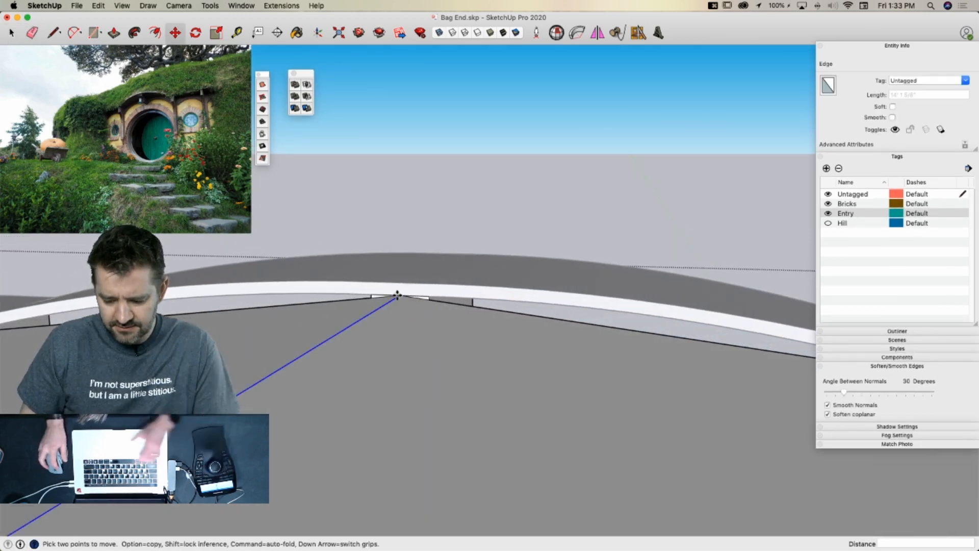
{"action": "left_click", "coordinate": [398, 296]}
{"action": "left_click", "coordinate": [401, 283]}
{"action": "key", "text": "space"}
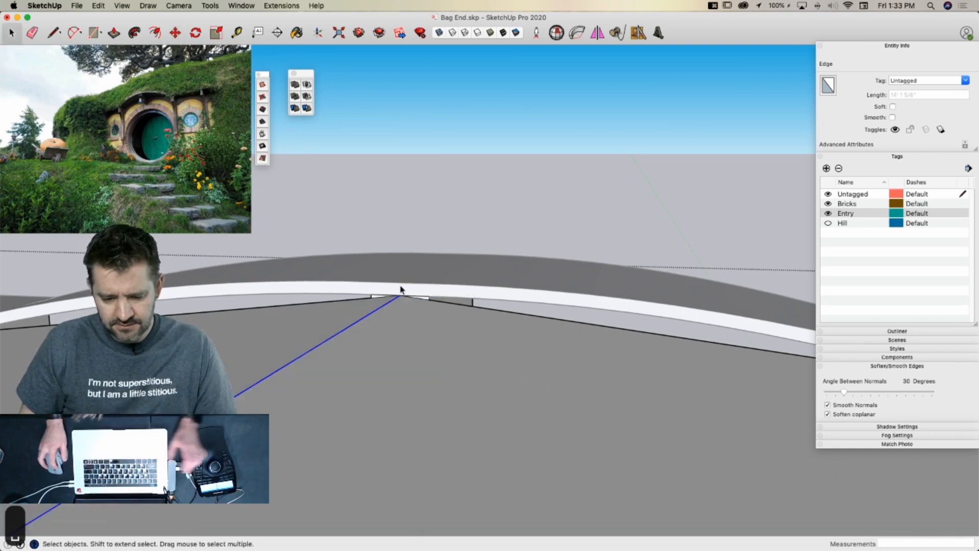
Trace the curved eave with line segments from the ridge down to the base corners, closing the gaps above the roof block's front
{"action": "key", "text": "e"}
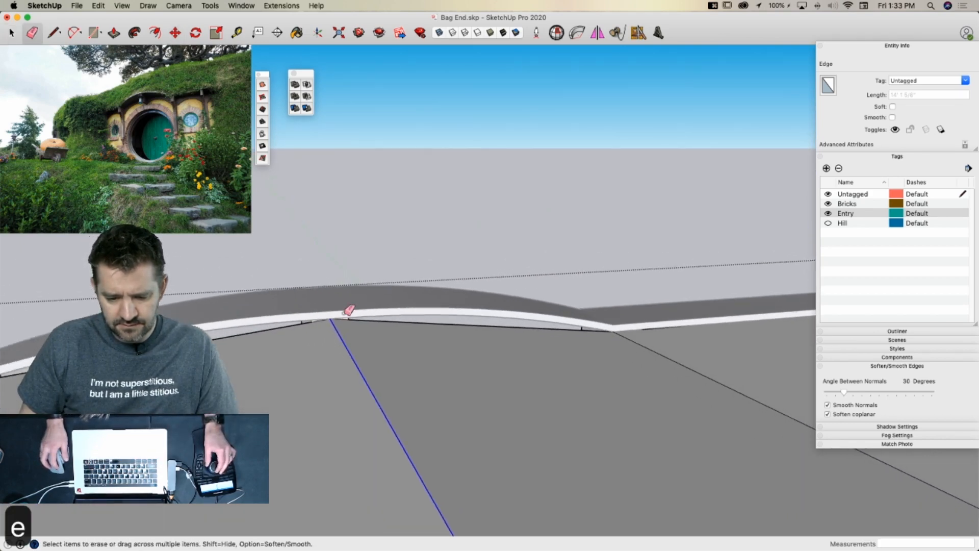
{"action": "key", "text": "l"}
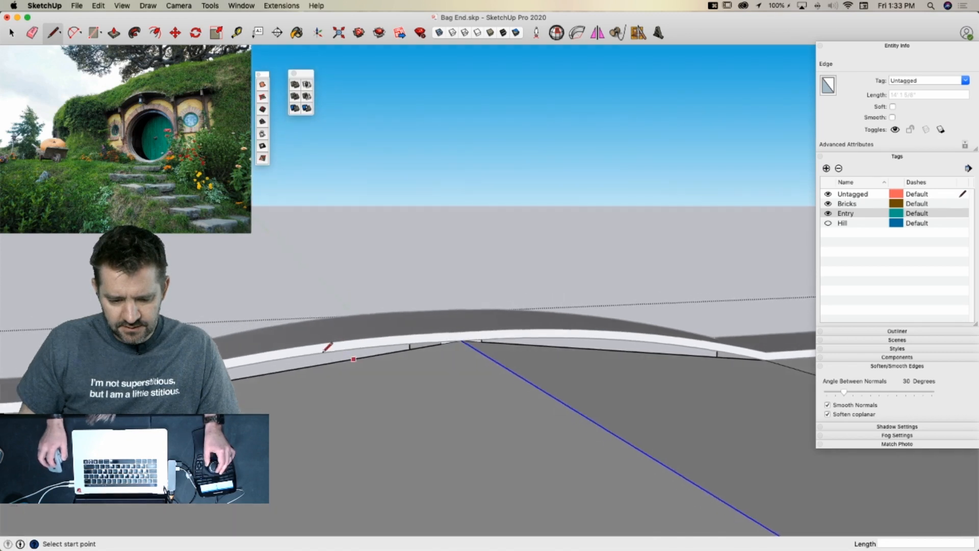
{"action": "left_click", "coordinate": [463, 340]}
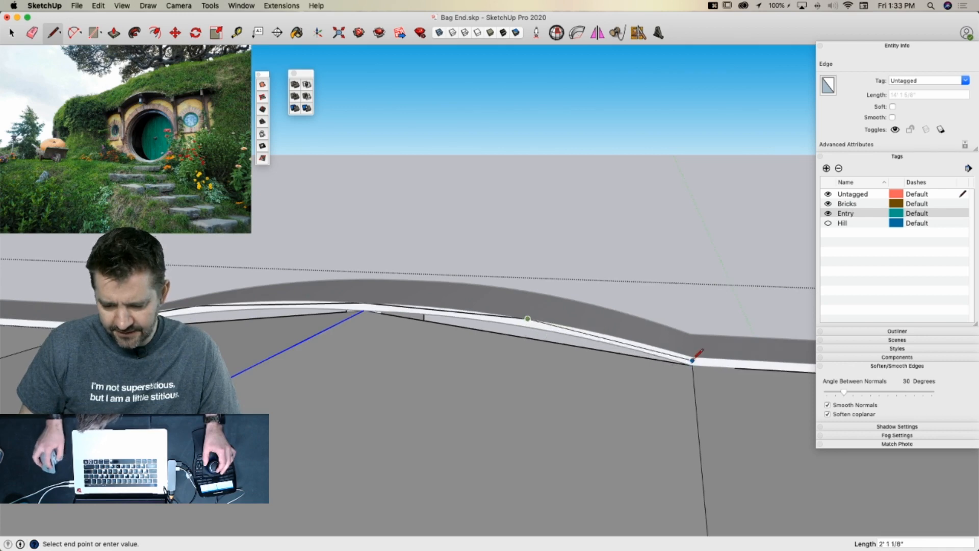
{"action": "left_click", "coordinate": [692, 363]}
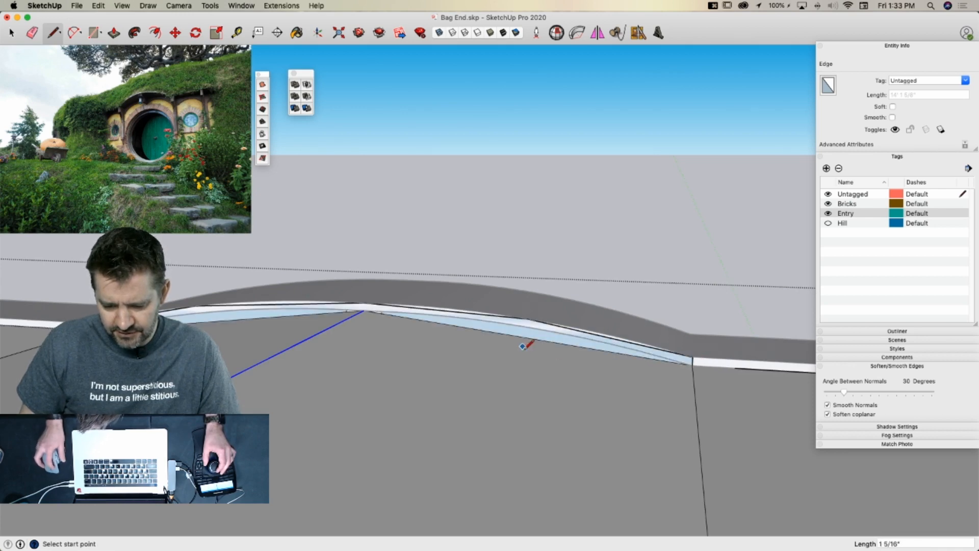
Push/pull the thin faces beneath the curved eave 14' 1 5/8" to the back of the block
{"action": "key", "text": "p"}
{"action": "left_click", "coordinate": [514, 330]}
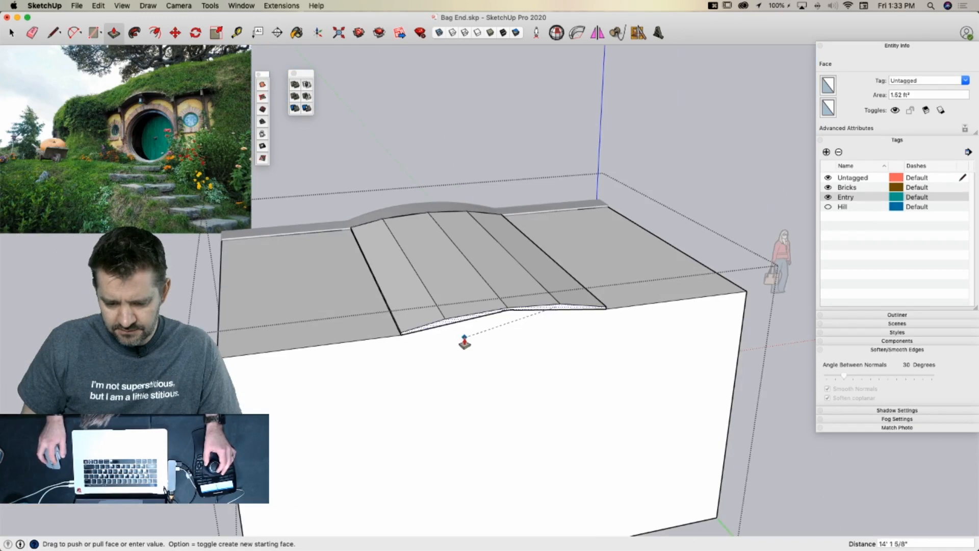
{"action": "left_click", "coordinate": [464, 343]}
{"action": "key", "text": "e"}
{"action": "left_click_drag", "start_coordinate": [520, 306], "coordinate": [509, 312]}
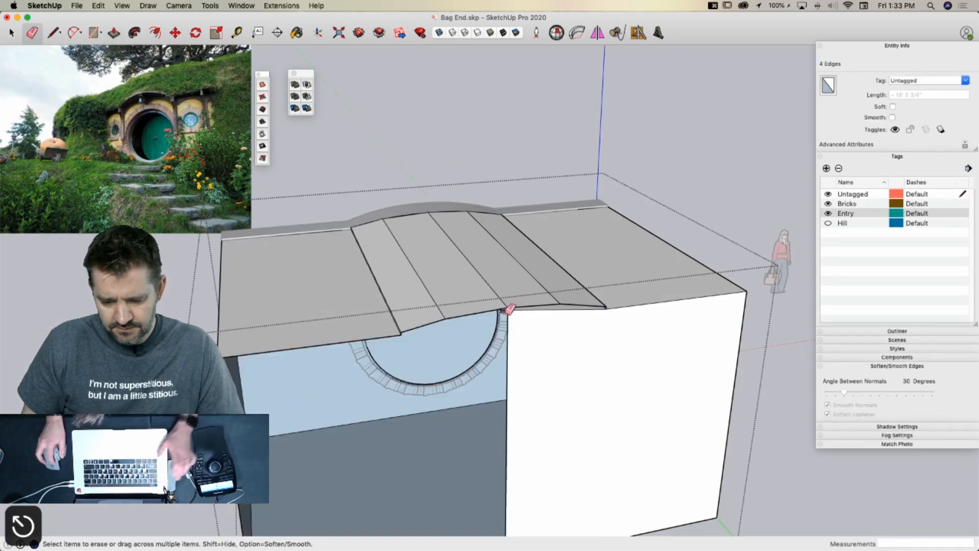
{"action": "key", "text": "super+z"}
Bridge the gap below the roof peak on the block's back face, erase the leftover edges there, and close the group
{"action": "scroll", "coordinate": [512, 316], "scroll_direction": "up", "scroll_amount": 10}
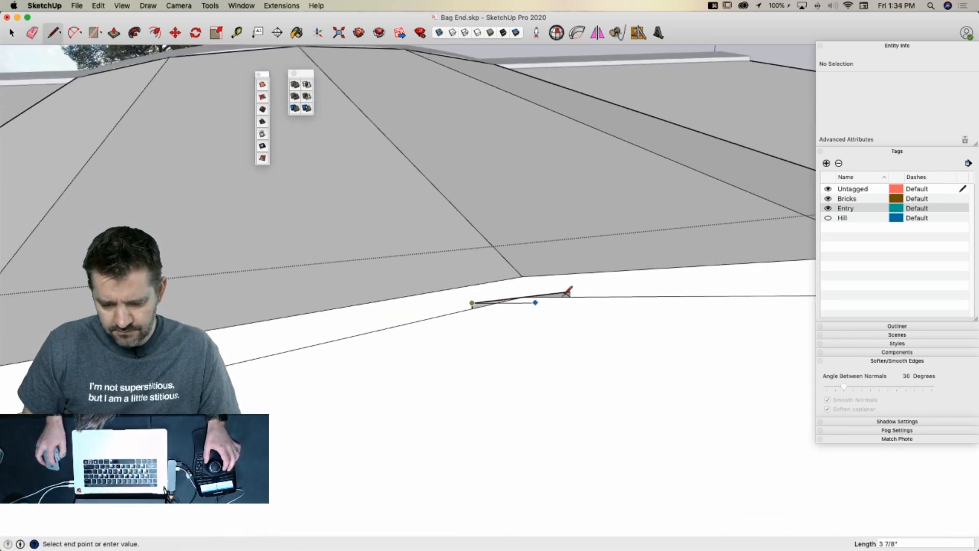
{"action": "left_click_drag", "start_coordinate": [571, 298], "coordinate": [573, 296]}
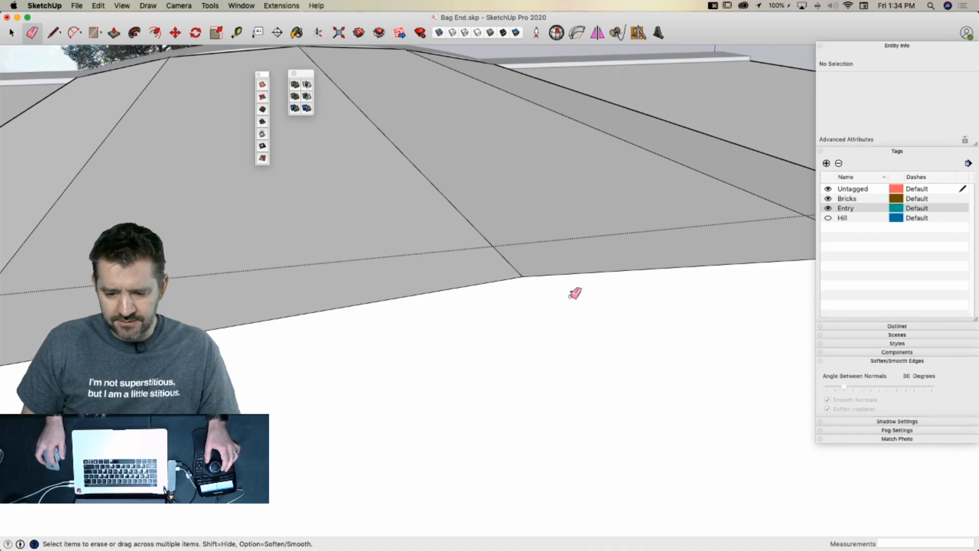
{"action": "key", "text": "space"}
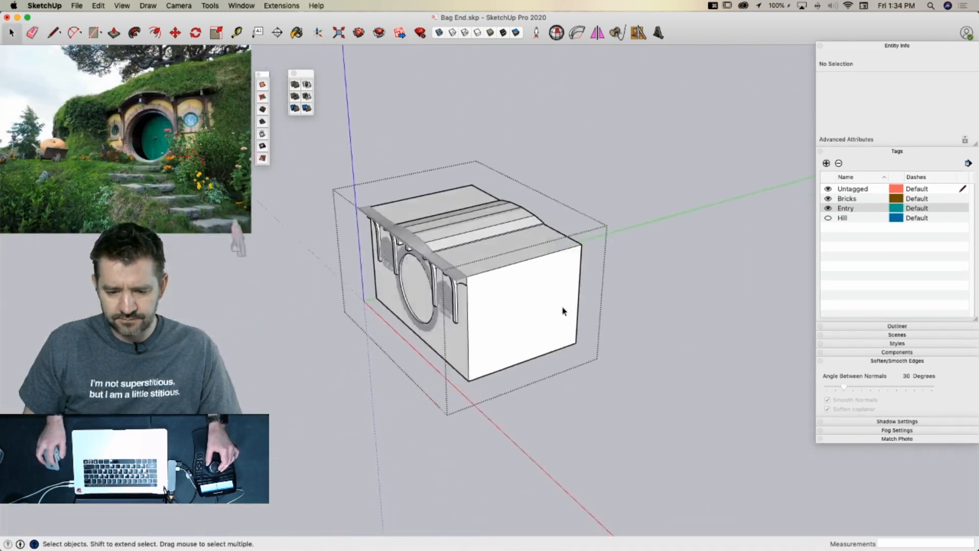
{"action": "left_click", "coordinate": [285, 423]}
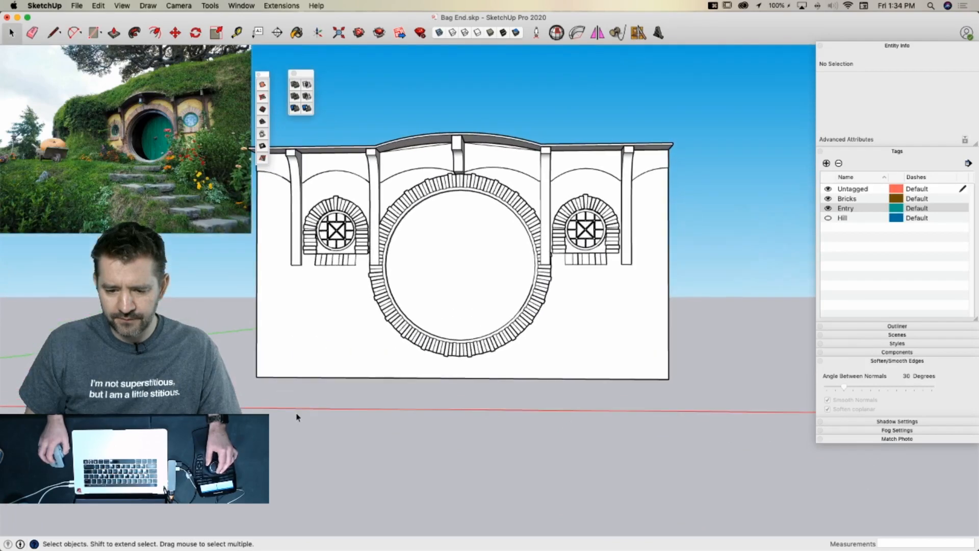
{"action": "left_click_drag", "start_coordinate": [408, 159], "coordinate": [480, 160]}
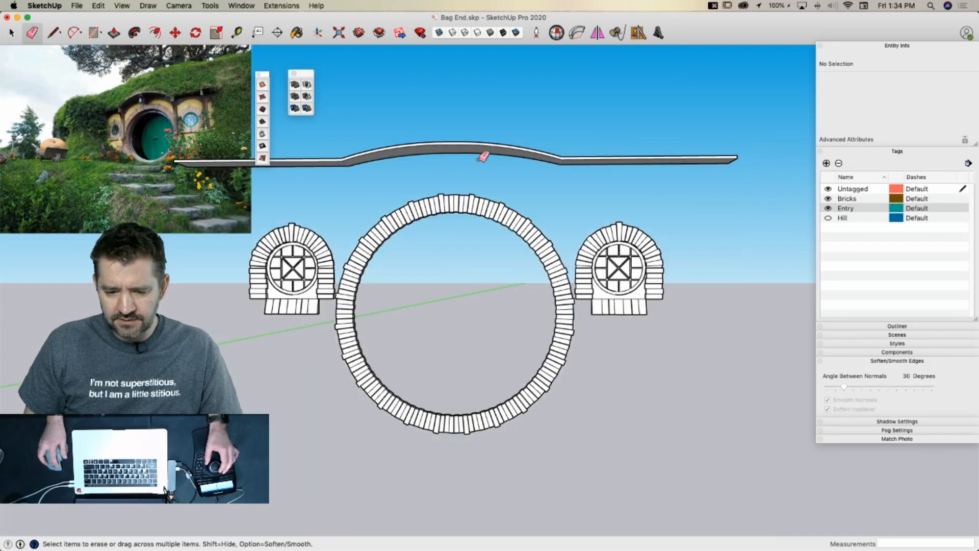
{"action": "key", "text": "super+z"}
{"action": "key", "text": "super+z"}
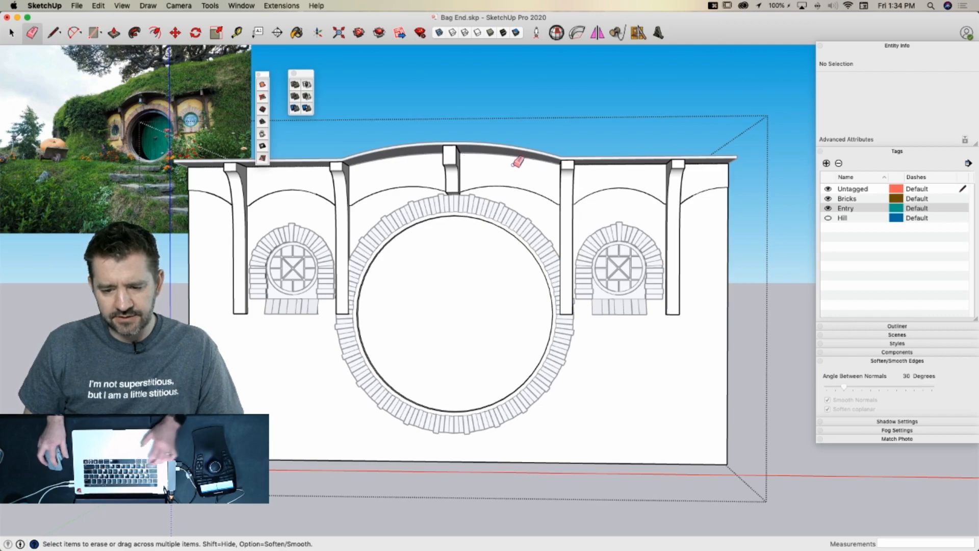
{"action": "left_click", "coordinate": [770, 284]}
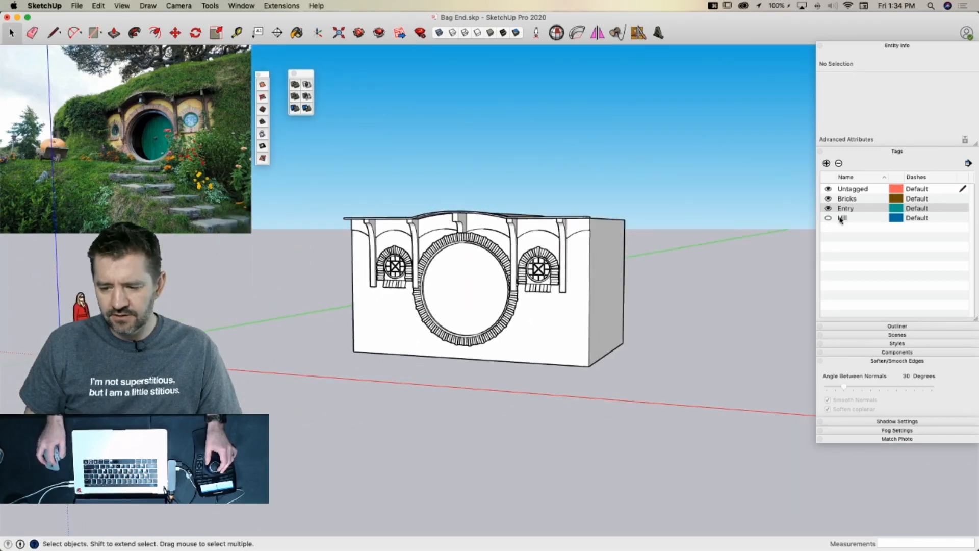
Show the Hill tag's geometry and combine the five entry facade groups into a single group
{"action": "left_click", "coordinate": [829, 219]}
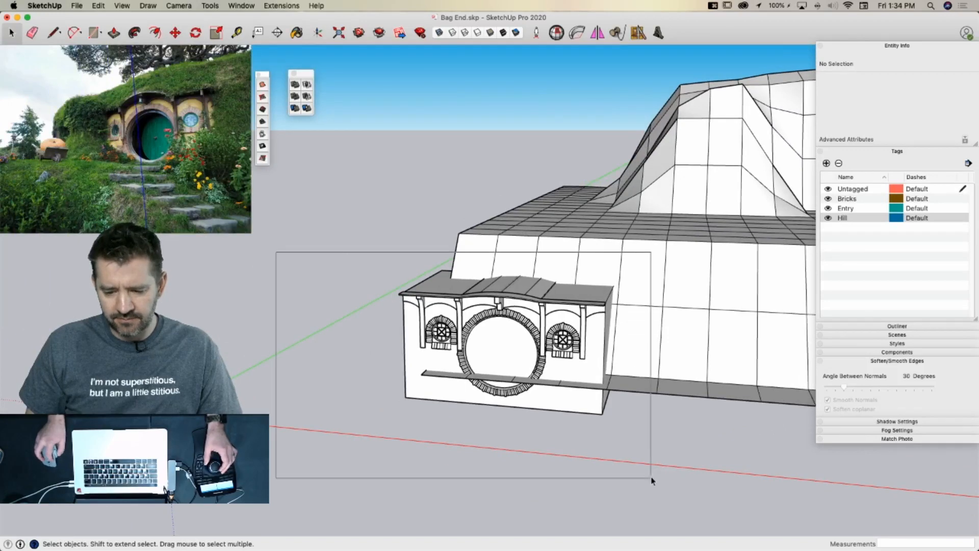
{"action": "left_click_drag", "start_coordinate": [651, 480], "coordinate": [651, 480]}
{"action": "right_click", "coordinate": [527, 357]}
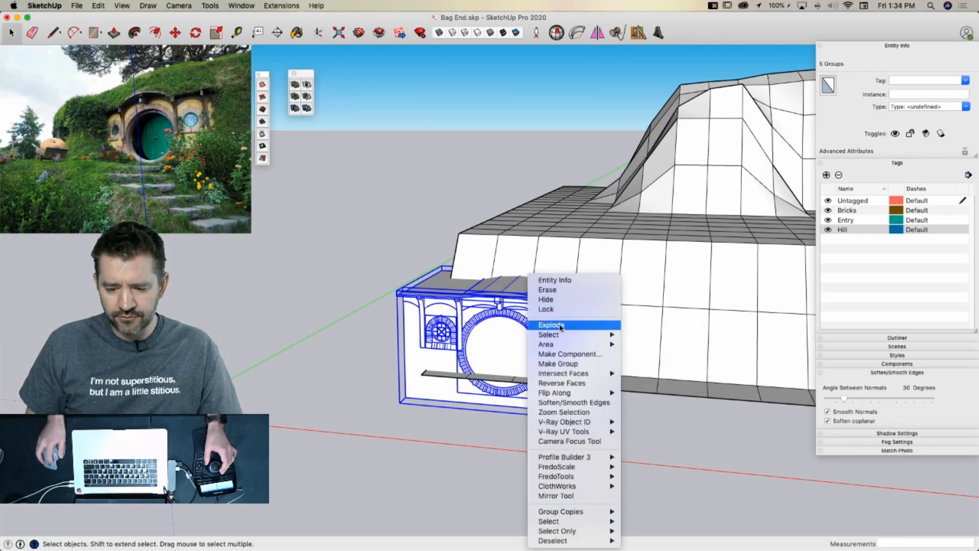
{"action": "left_click", "coordinate": [559, 364]}
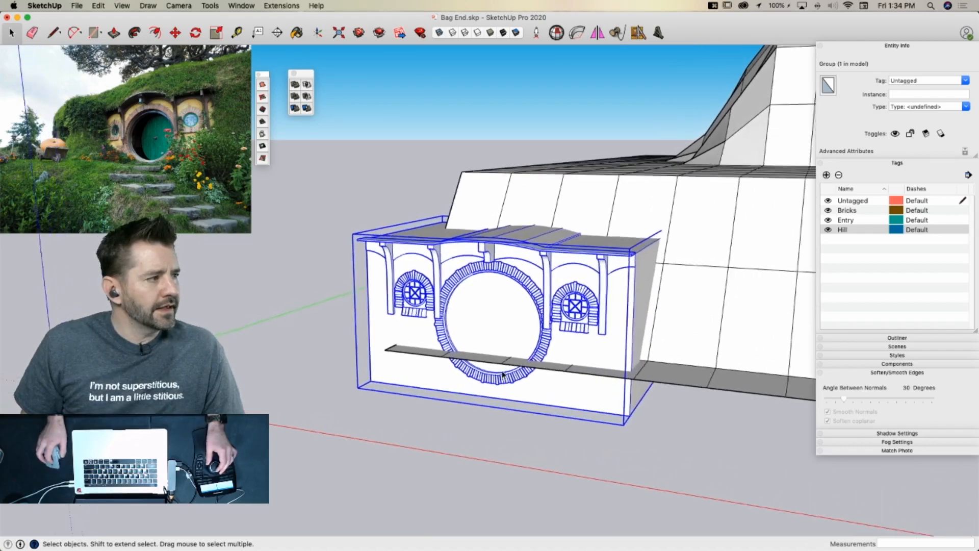
Move the entry group from the bottom of its round brick surround onto the hill's terrace, at the foot of the back slope
{"action": "scroll", "coordinate": [496, 370], "scroll_direction": "up", "scroll_amount": 10}
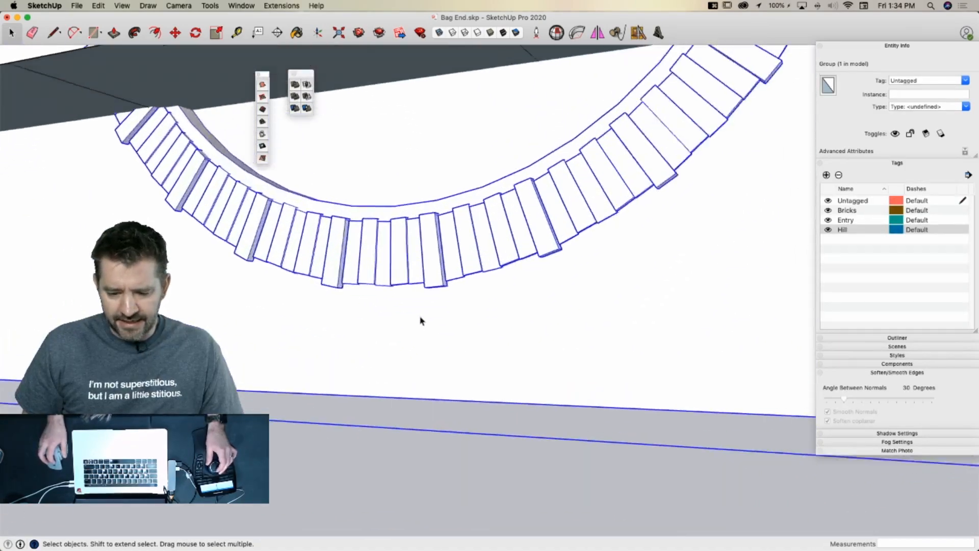
{"action": "key", "text": "m"}
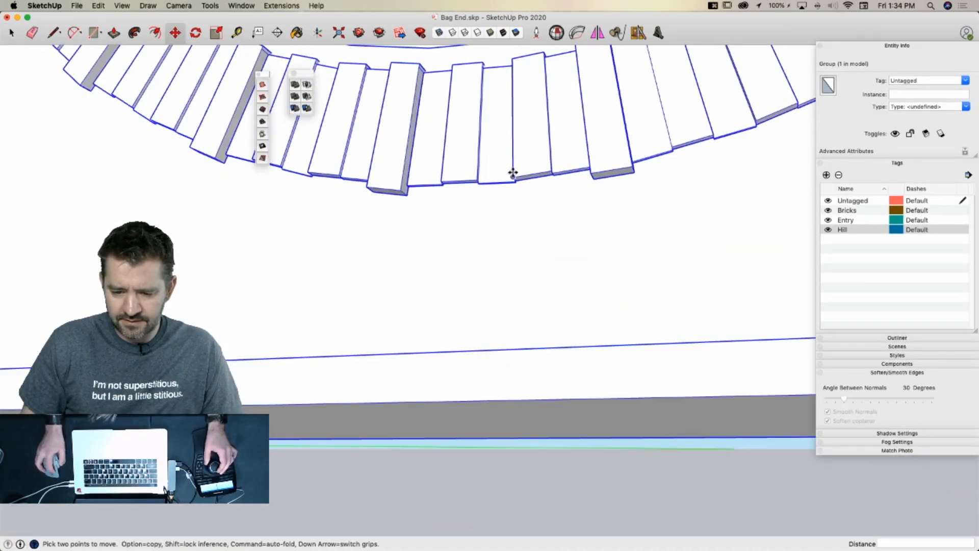
{"action": "left_click", "coordinate": [513, 174]}
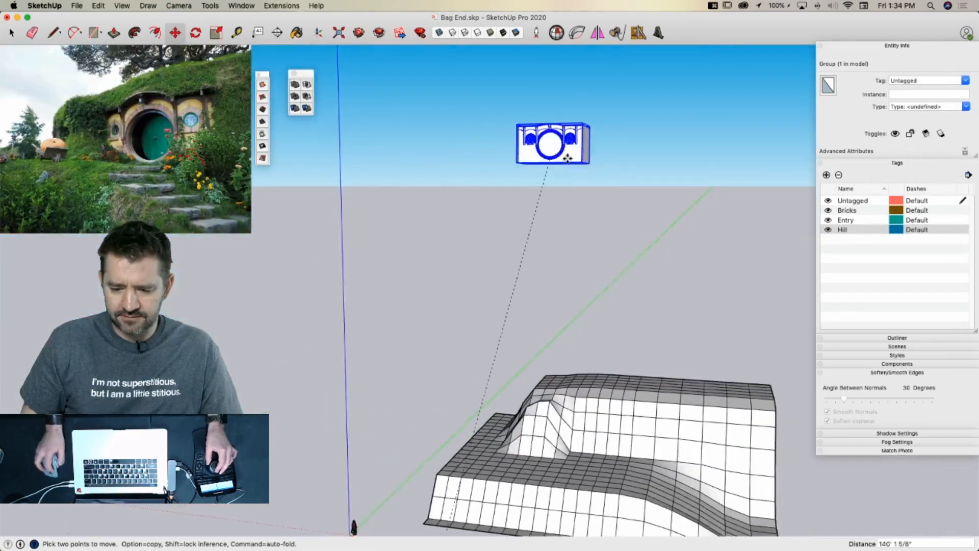
{"action": "scroll", "coordinate": [556, 181], "scroll_direction": "up", "scroll_amount": 10}
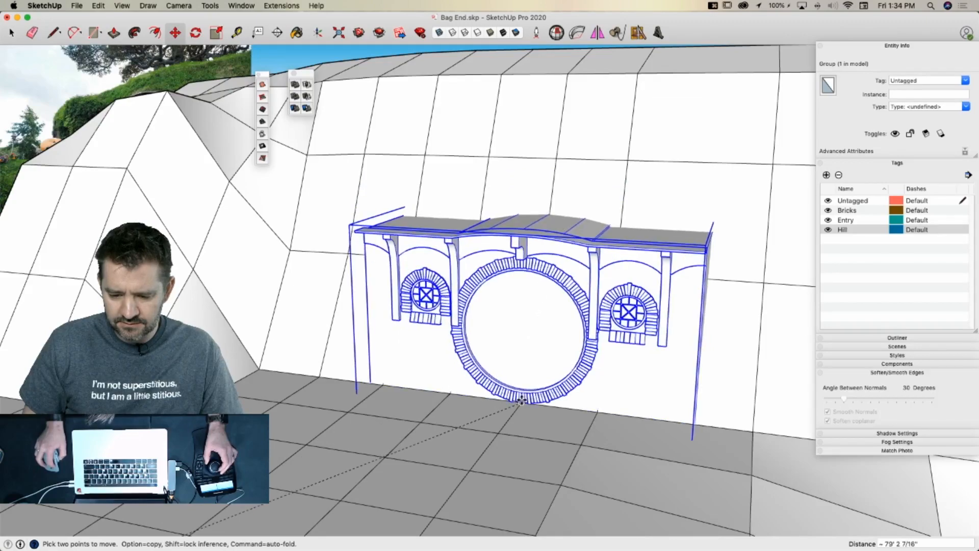
{"action": "left_click", "coordinate": [521, 400]}
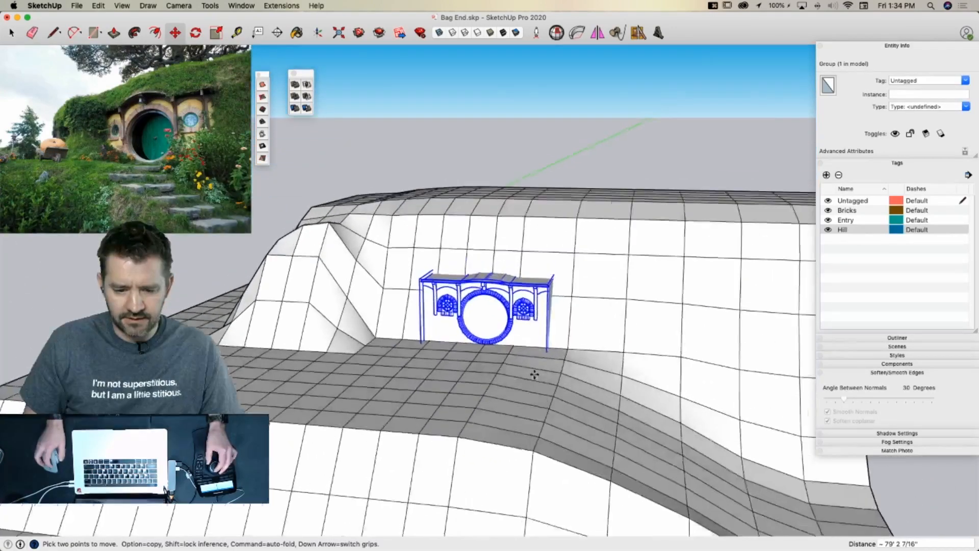
Shift the entry group about 4' 3" sideways along the hill face and scale it up by 1.62
{"action": "key", "text": "m"}
{"action": "left_click", "coordinate": [616, 253]}
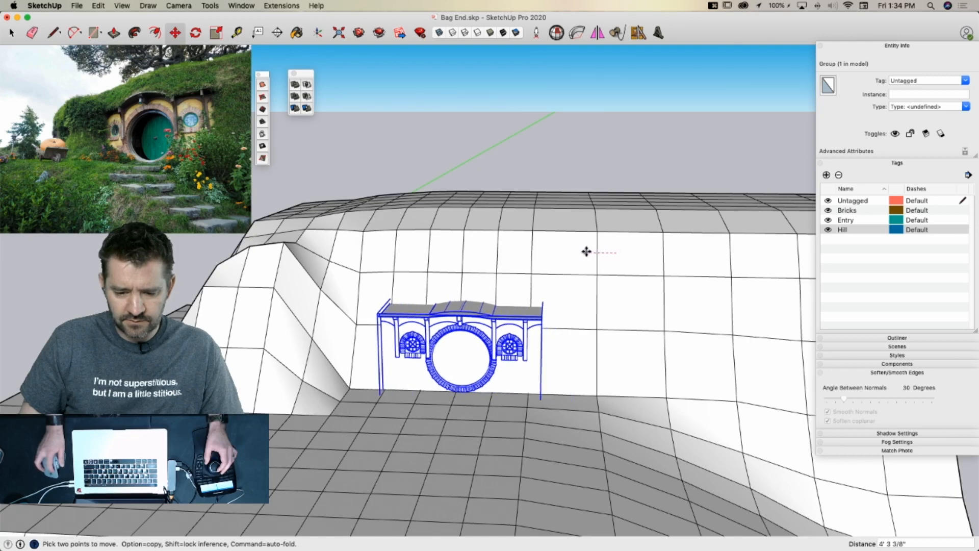
{"action": "left_click", "coordinate": [584, 252]}
{"action": "key", "text": "s"}
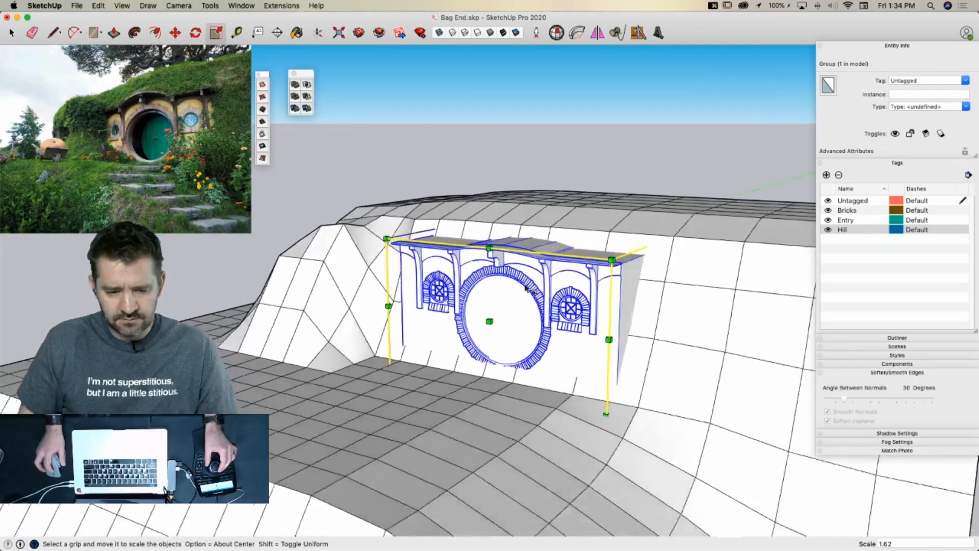
Adjust the enlarged entry group's position against the slope by moving it about 1' 2 13/16"
{"action": "key", "text": "m"}
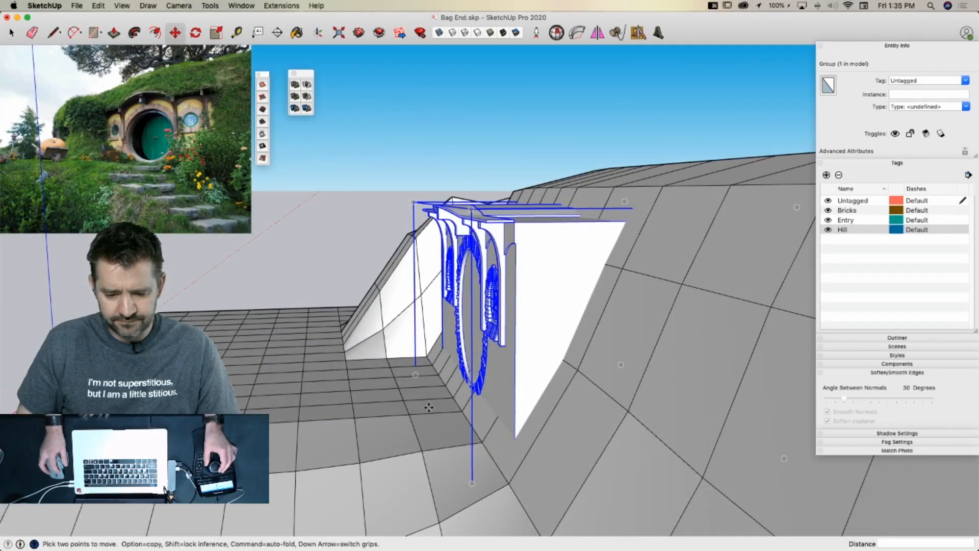
{"action": "left_click", "coordinate": [429, 407]}
{"action": "left_click", "coordinate": [424, 408]}
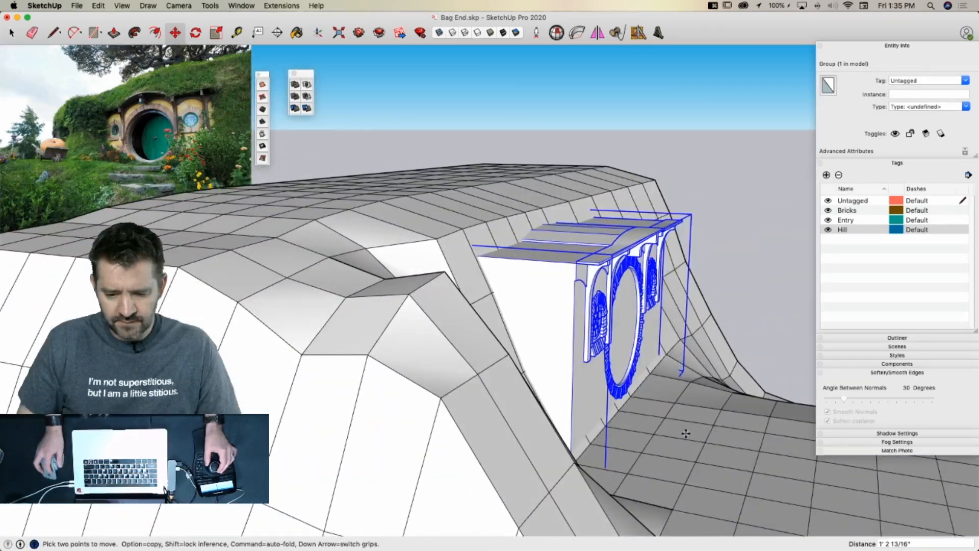
{"action": "key", "text": "space"}
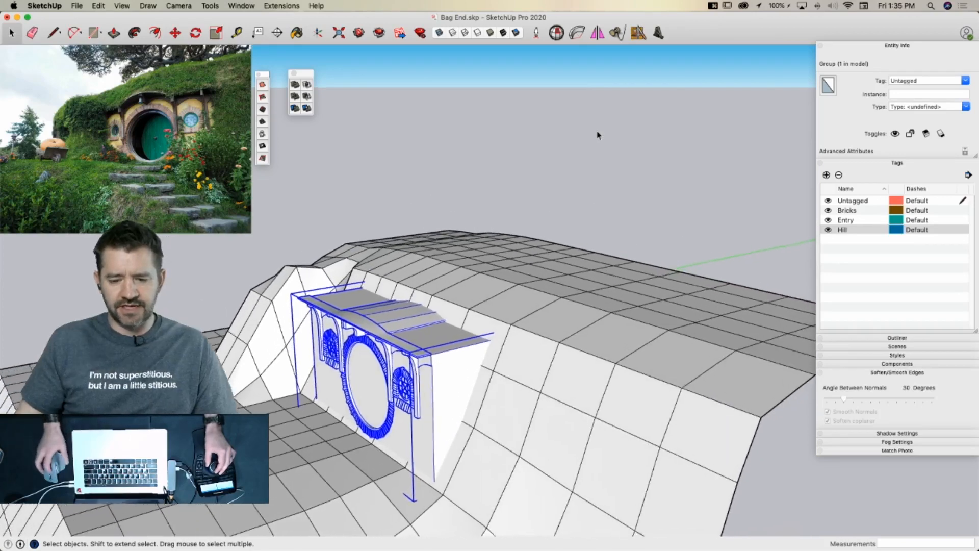
Open the hill mesh for editing and move the upper row of slope faces behind the entry outward about 6' 6"
{"action": "left_click", "coordinate": [479, 261]}
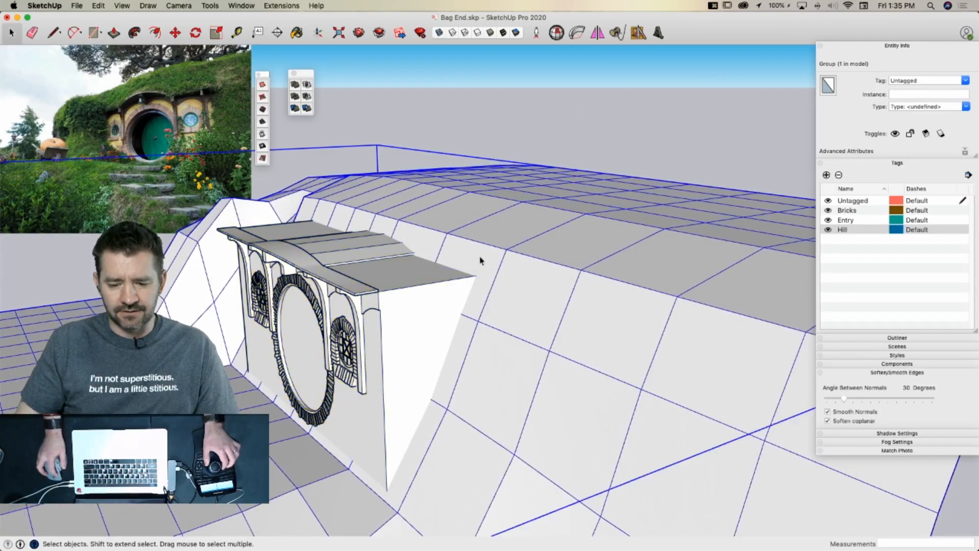
{"action": "double_click", "coordinate": [449, 251]}
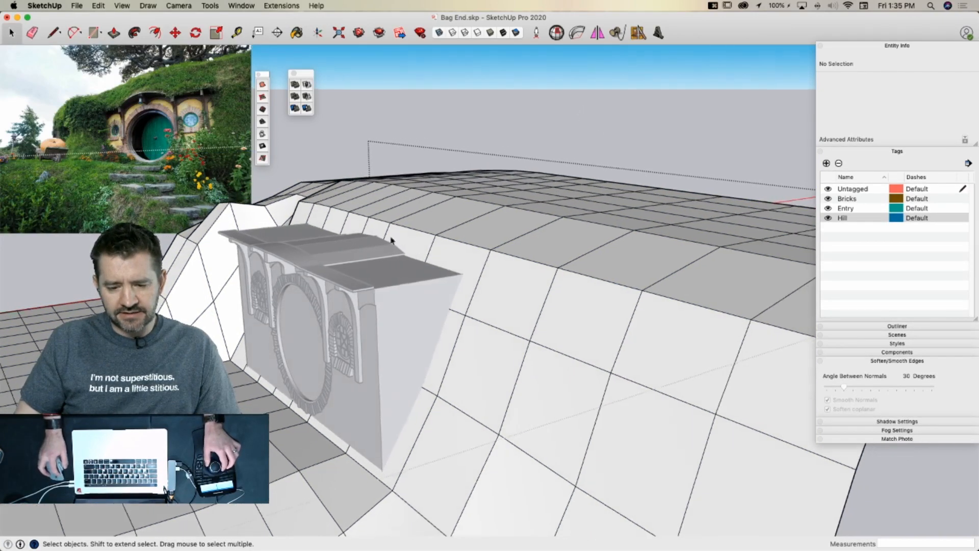
{"action": "left_click", "coordinate": [326, 220], "text": "shift"}
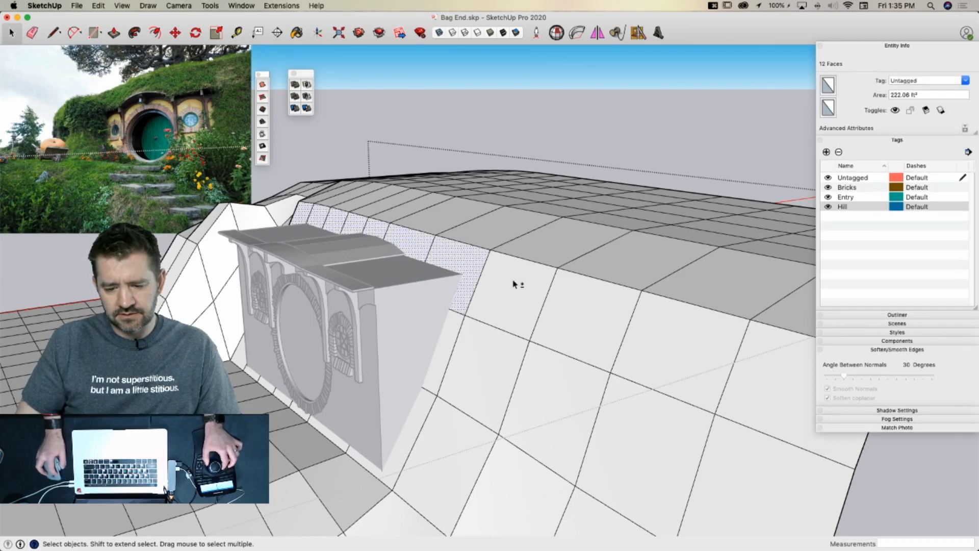
{"action": "left_click", "coordinate": [580, 321], "text": "shift"}
{"action": "left_click", "coordinate": [677, 345], "text": "shift"}
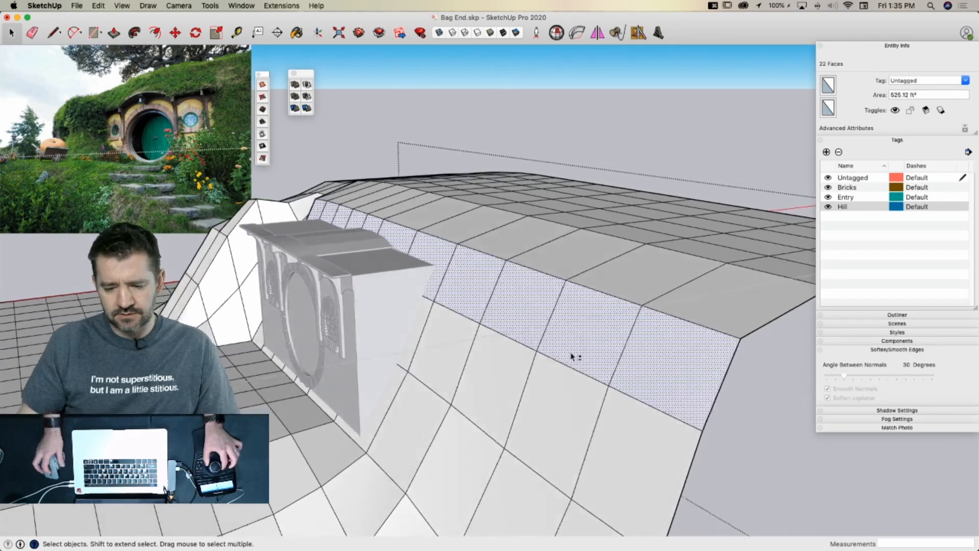
{"action": "key", "text": "m"}
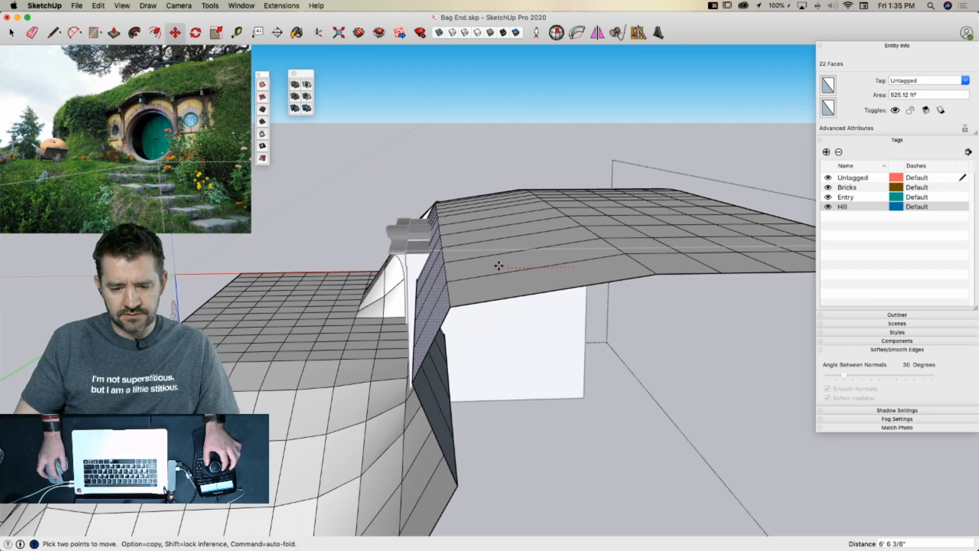
{"action": "key", "text": "space"}
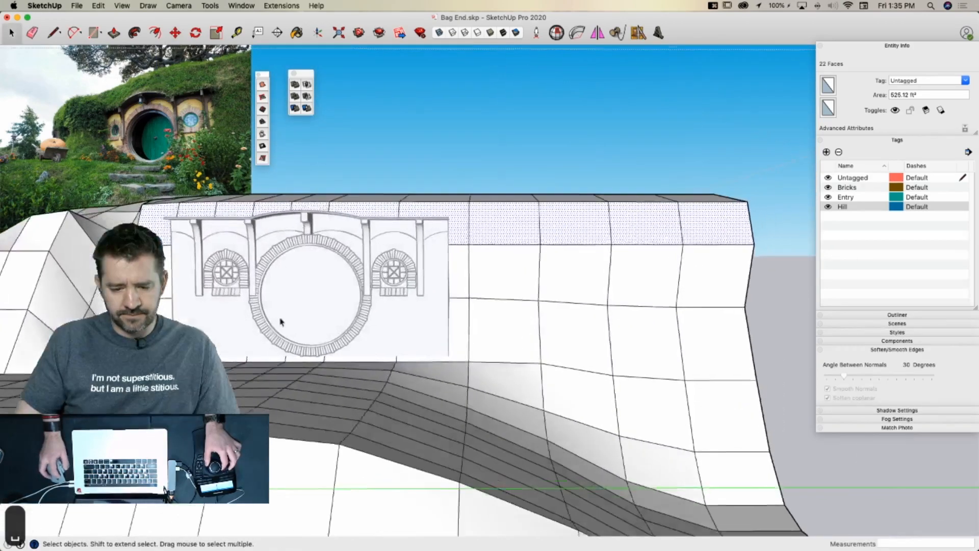
Move the horizontal row of edges halfway up the slope outward about 4' to steepen the hill face
{"action": "left_click_drag", "start_coordinate": [788, 332], "coordinate": [788, 331]}
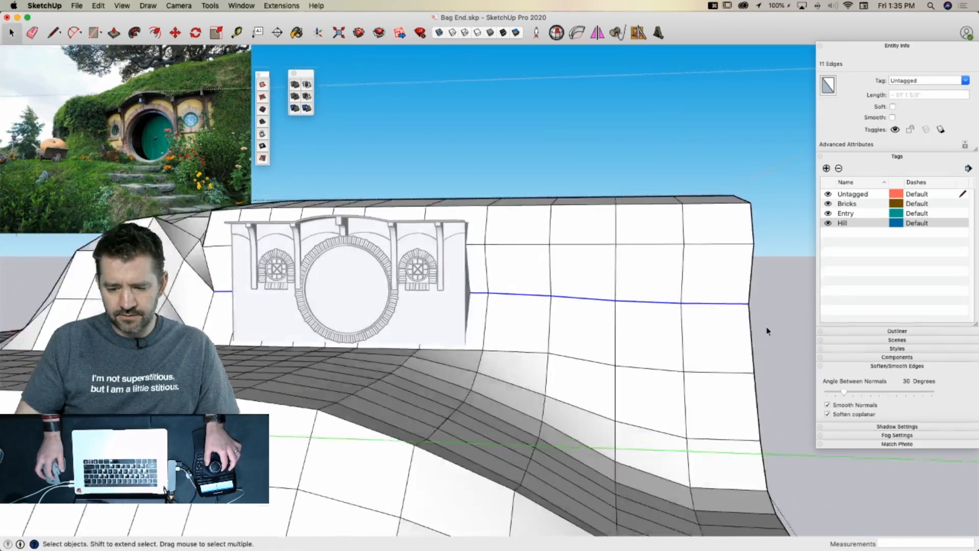
{"action": "key", "text": "m"}
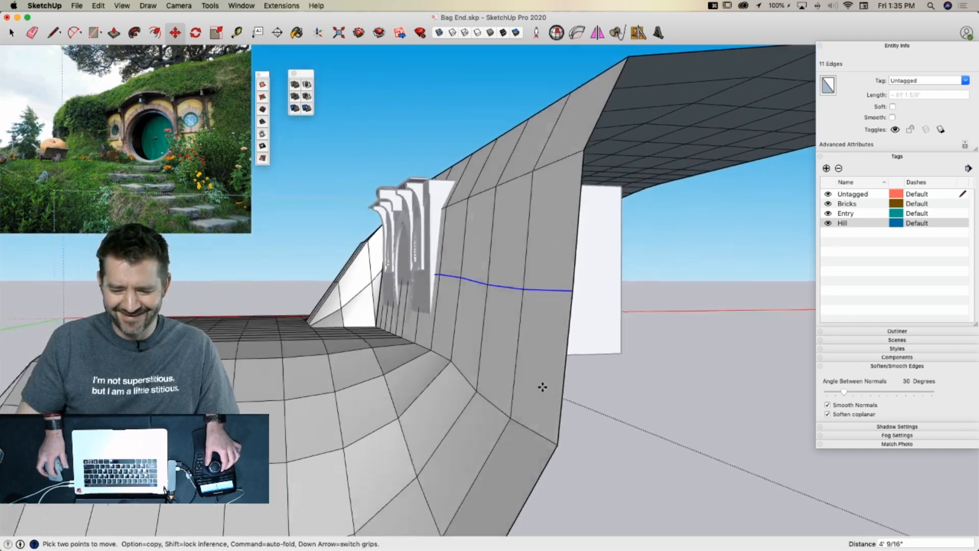
{"action": "key", "text": "space"}
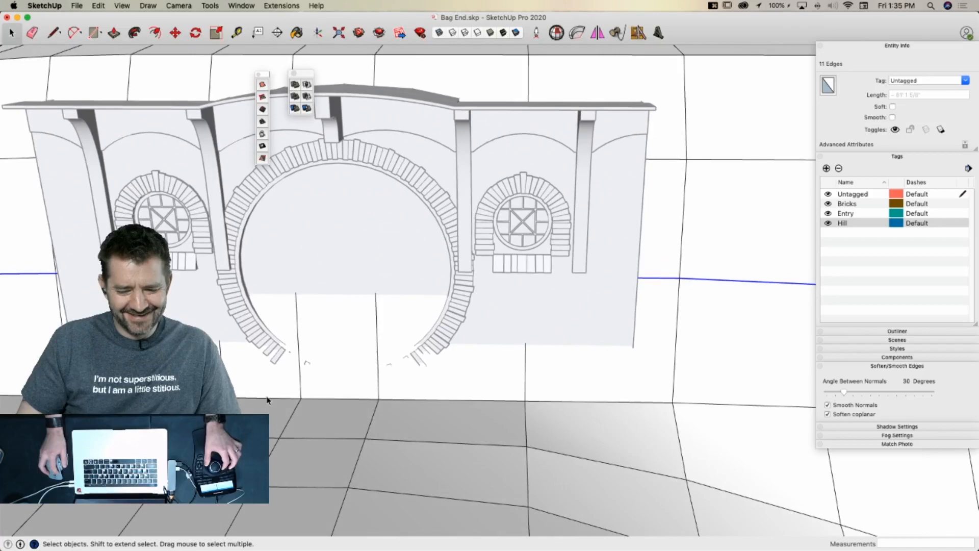
Move the five edges along the slope's foot below the entry about 9 3/8" back into the hill
{"action": "left_click", "coordinate": [267, 398]}
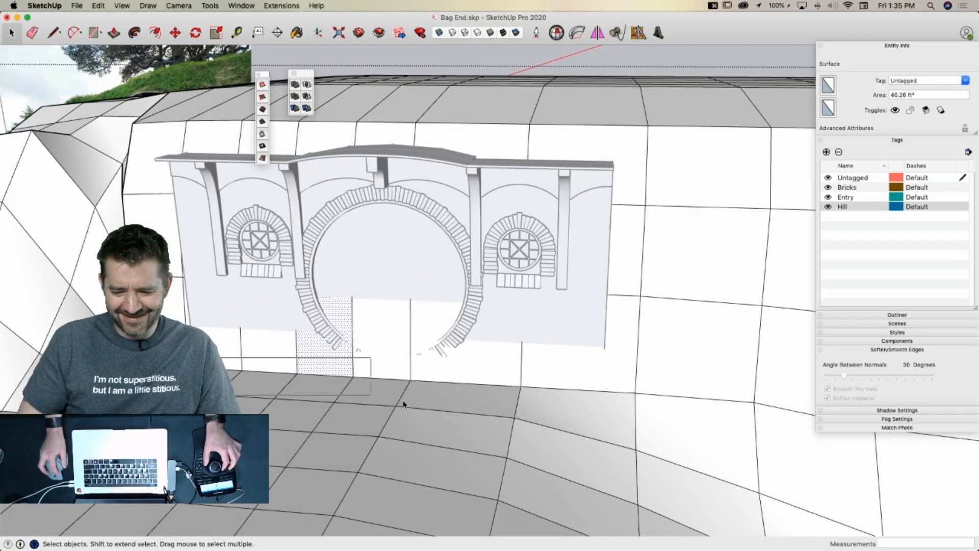
{"action": "left_click_drag", "start_coordinate": [547, 405], "coordinate": [544, 398]}
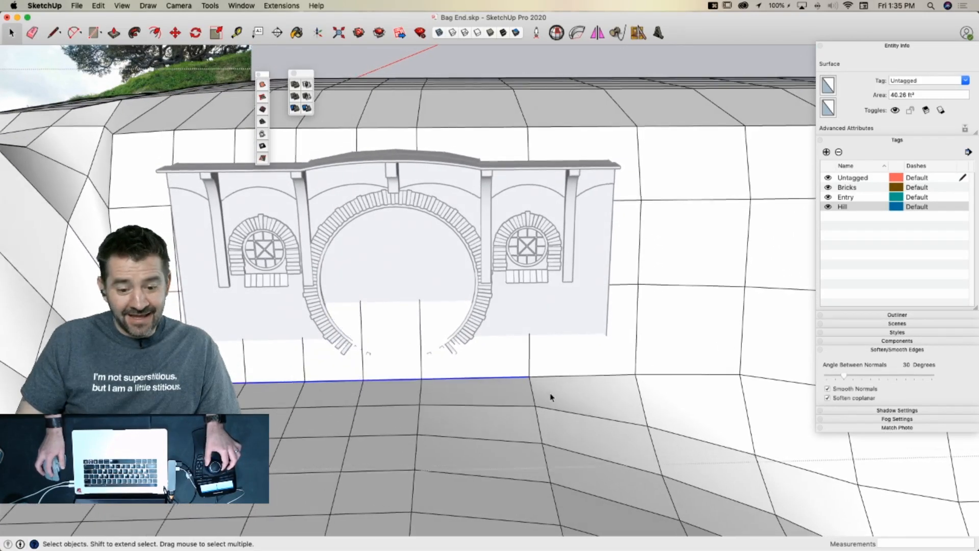
{"action": "key", "text": "m"}
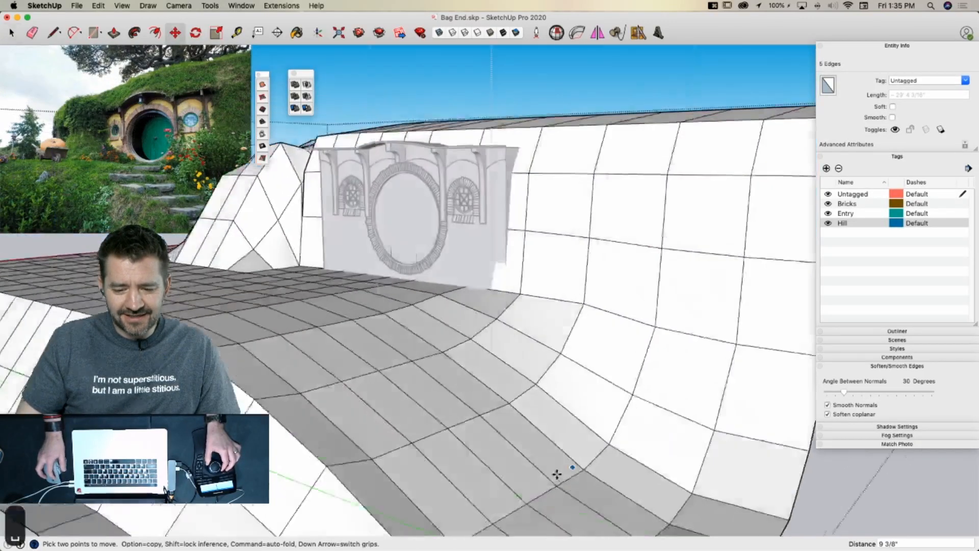
{"action": "key", "text": "space"}
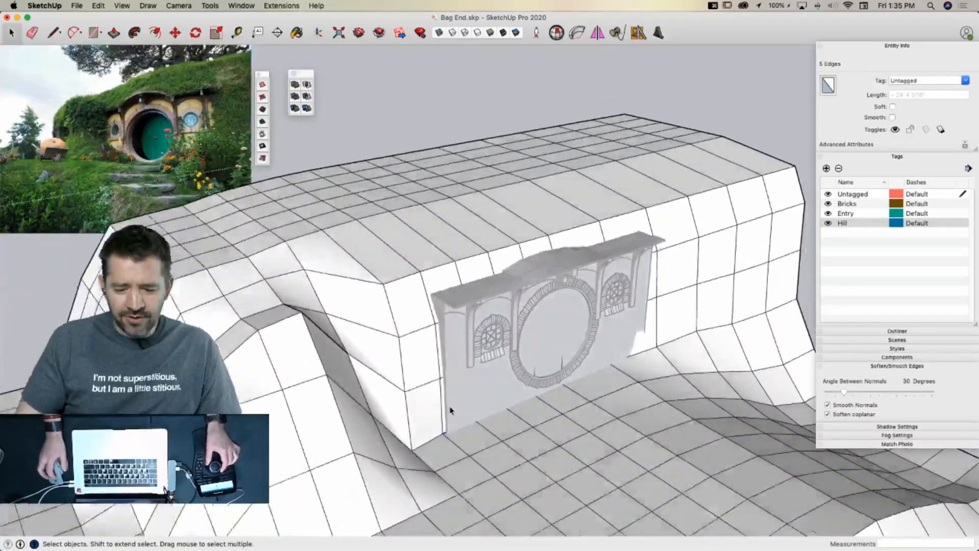
Reposition the lower vertical edge at the hill's inner corner beside the entry wall, and save the model
{"action": "key", "text": "space"}
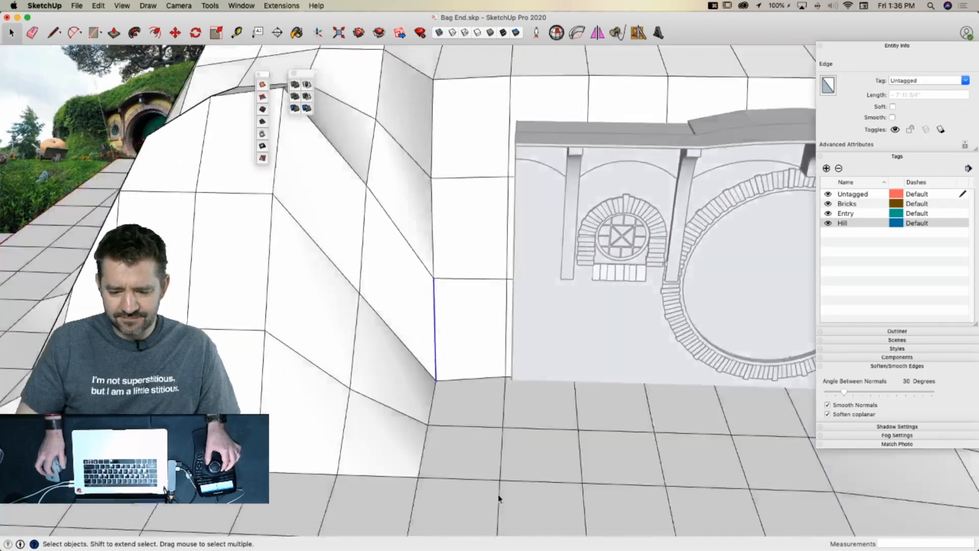
{"action": "key", "text": "m"}
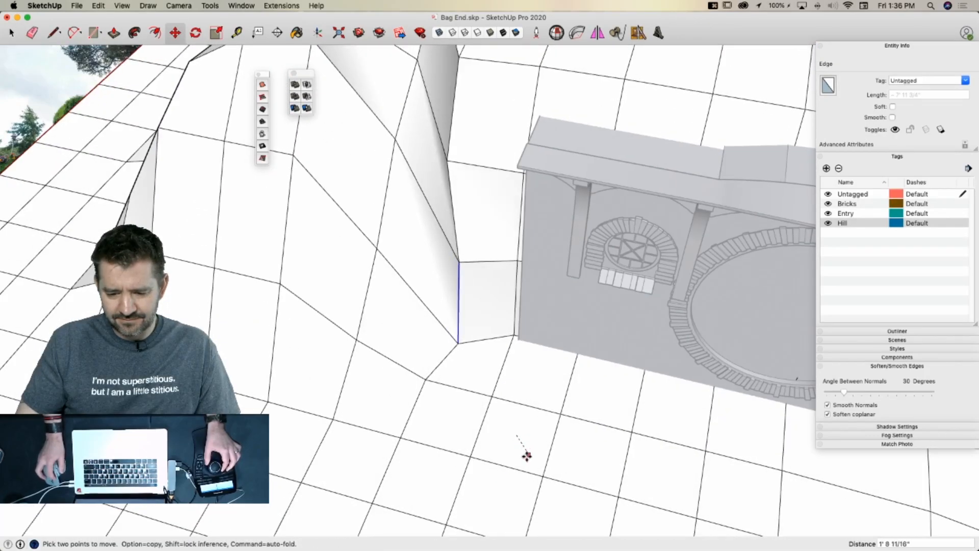
{"action": "key", "text": "space"}
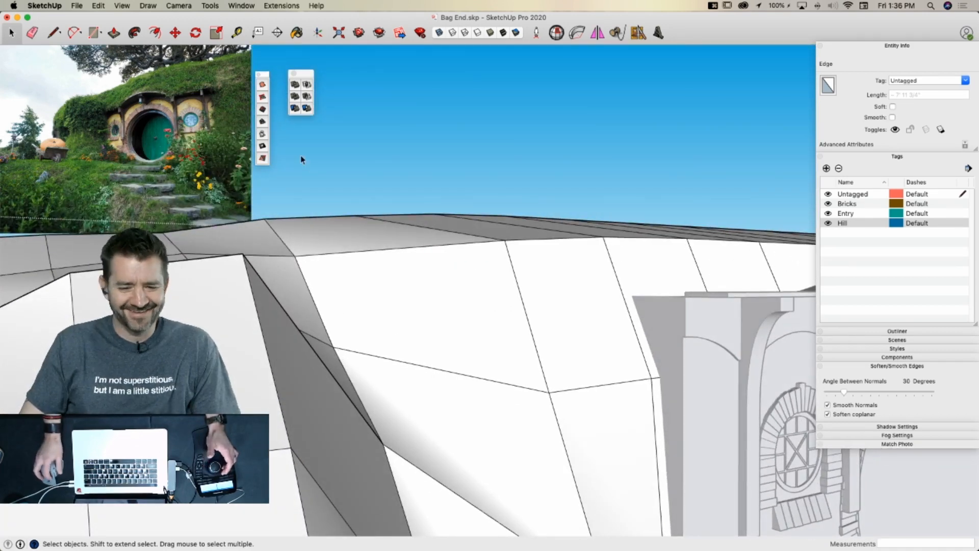
{"action": "key", "text": "super+s"}
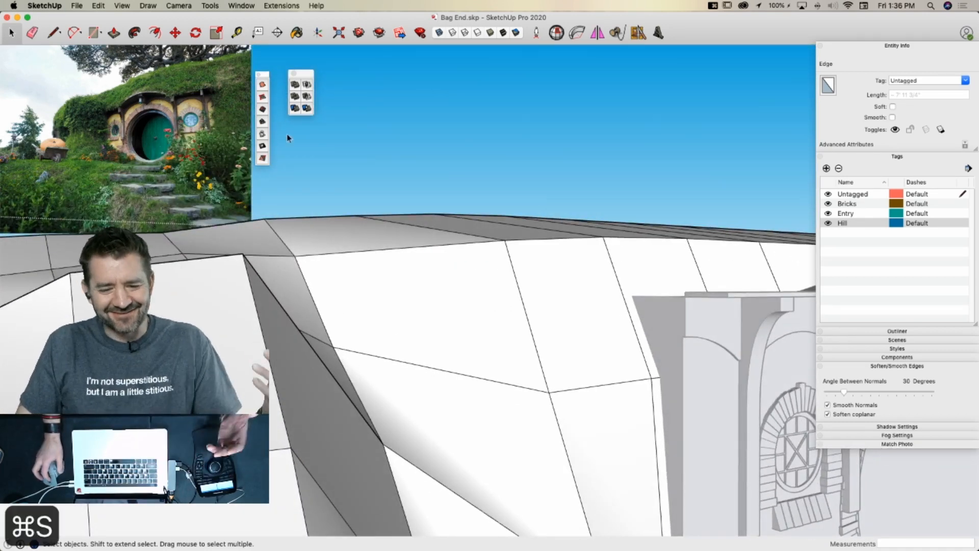
Use Add Detail on the mesh vertex at the upper hill corner beside the entry, offsetting it about 3' 3 7/16" upward
{"action": "left_click", "coordinate": [264, 148]}
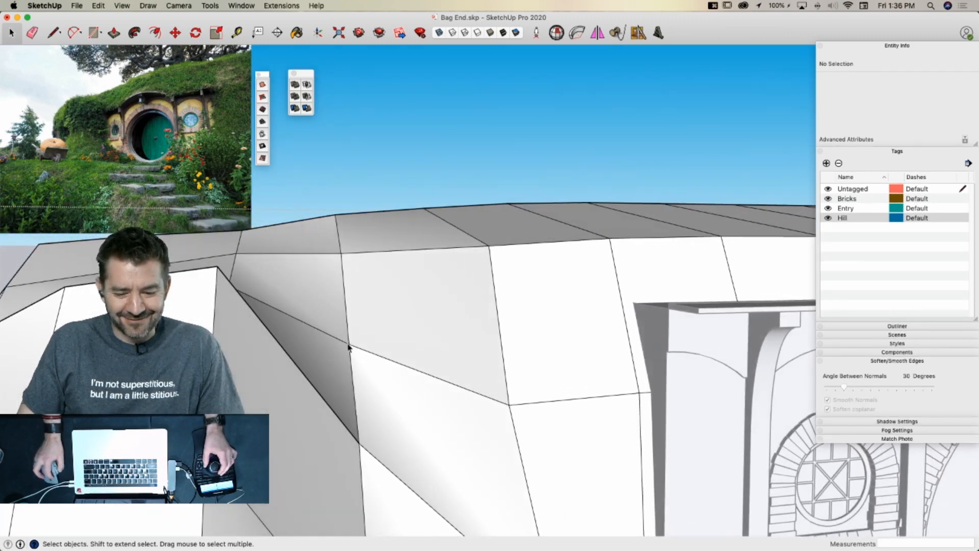
{"action": "left_click", "coordinate": [349, 347]}
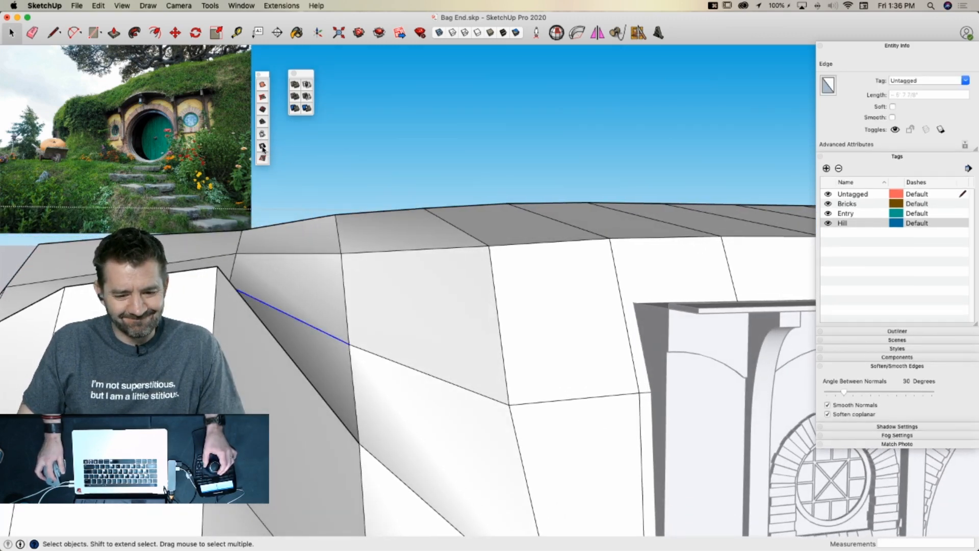
{"action": "left_click", "coordinate": [263, 148]}
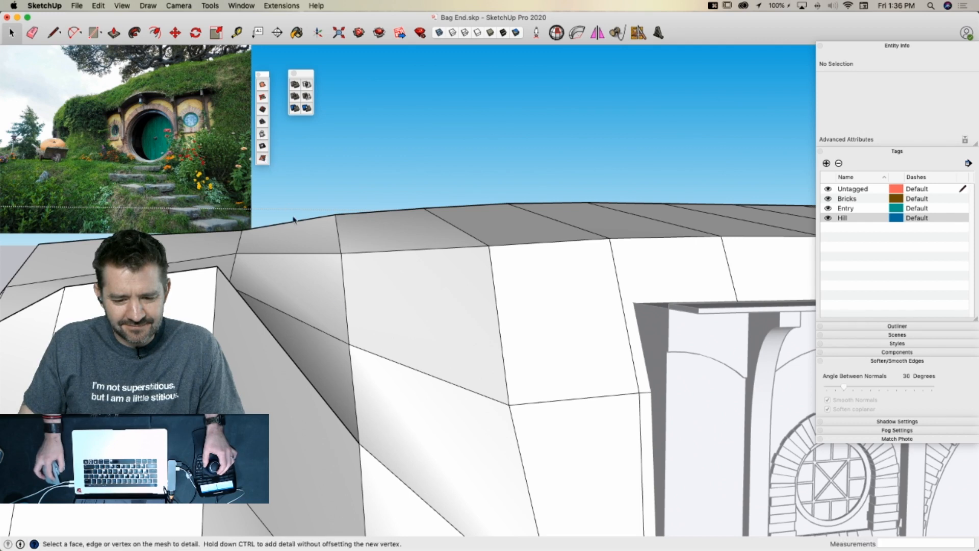
{"action": "left_click", "coordinate": [347, 344]}
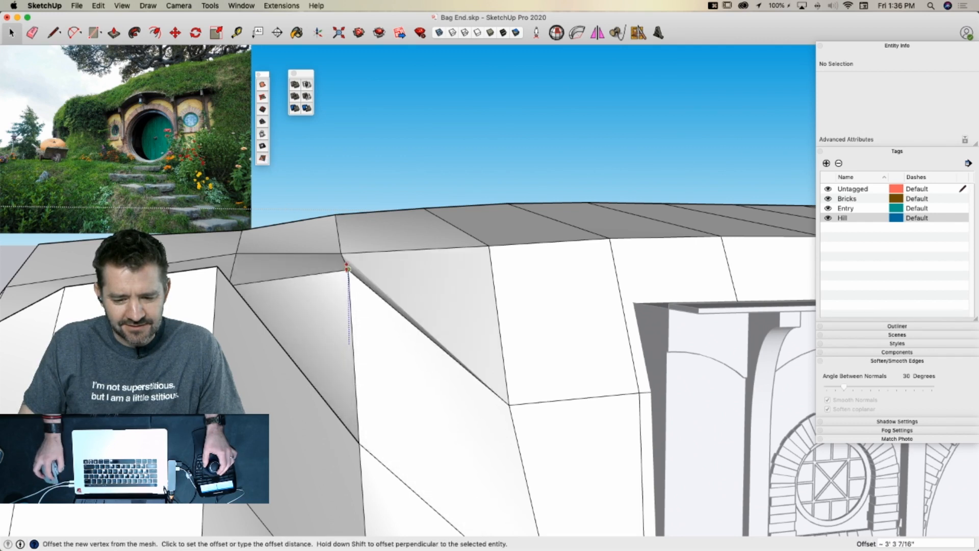
{"action": "left_click", "coordinate": [347, 268]}
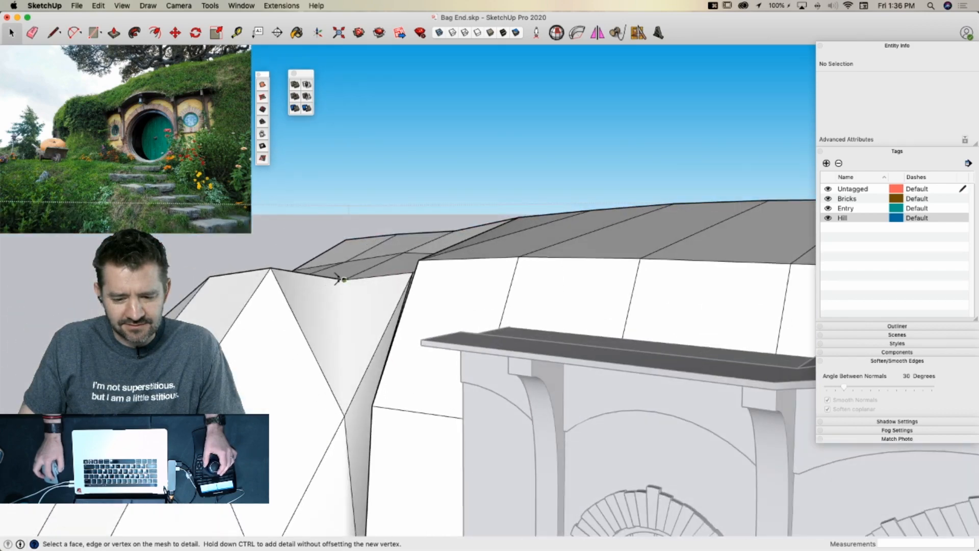
Use Add Detail to raise the upper-edge vertex at the hill corner beside the entry and the slope vertex below it
{"action": "left_click", "coordinate": [343, 279]}
{"action": "left_click", "coordinate": [341, 273]}
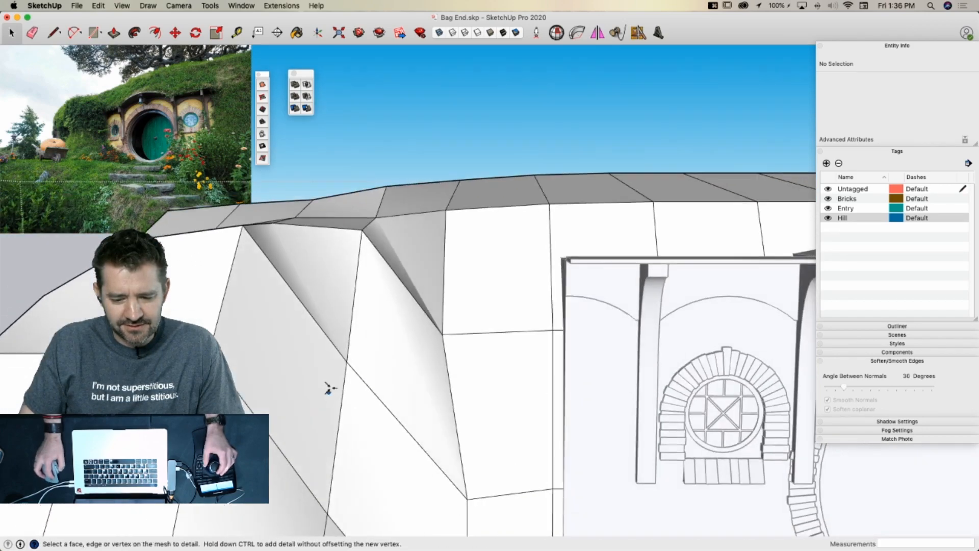
{"action": "left_click", "coordinate": [345, 363]}
{"action": "left_click", "coordinate": [343, 317]}
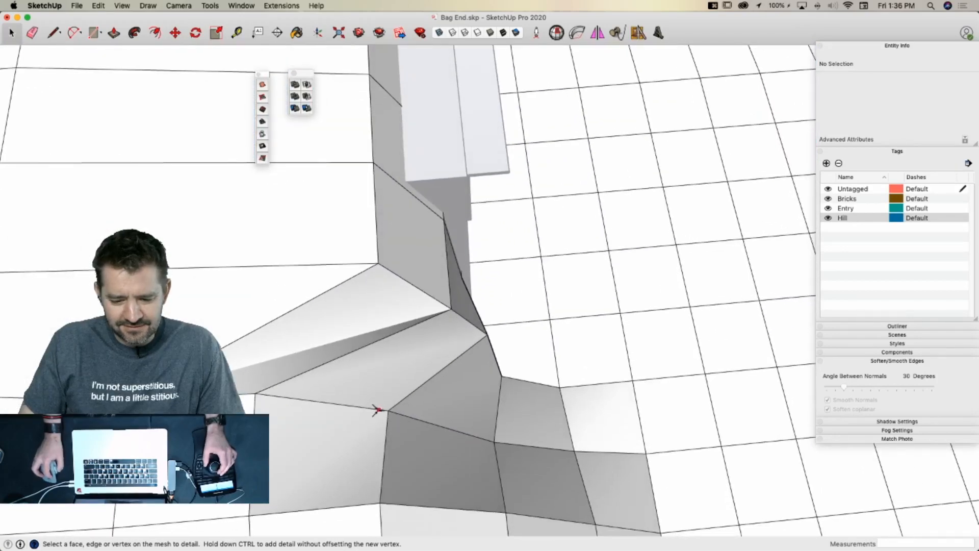
Pull the outer vertex of the hill corner outward with two Add Detail offsets, and offset the neighbouring mid-slope vertex beside the entry
{"action": "left_click", "coordinate": [393, 426]}
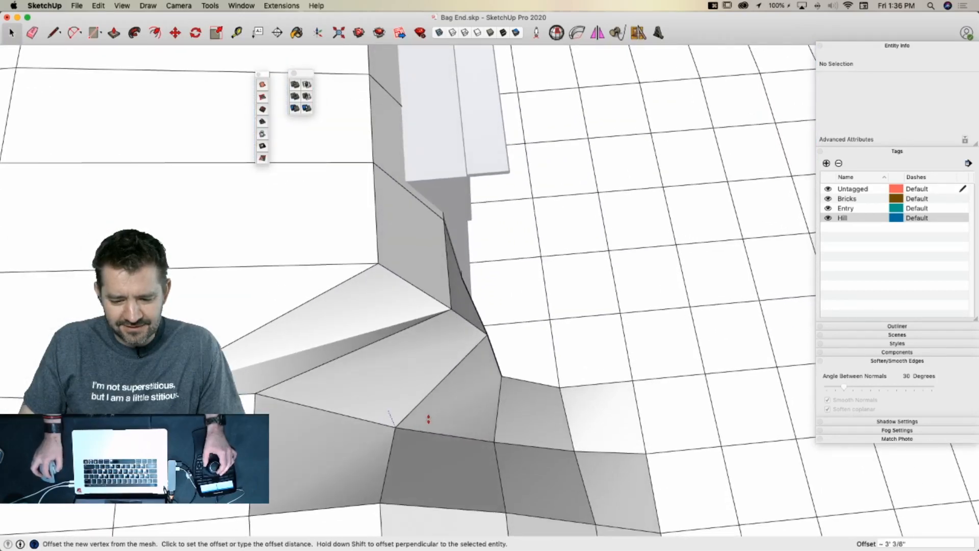
{"action": "left_click", "coordinate": [433, 418]}
{"action": "left_click", "coordinate": [395, 426]}
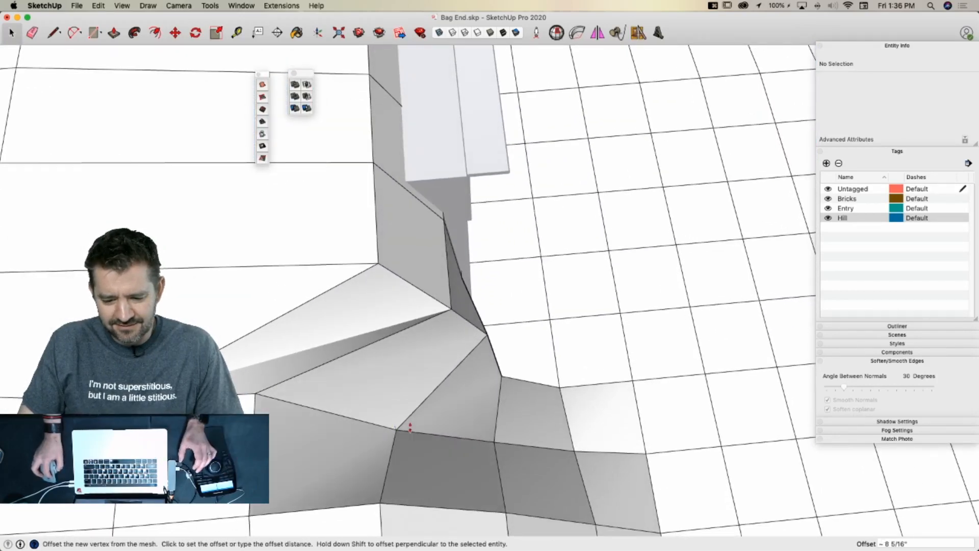
{"action": "left_click", "coordinate": [433, 421]}
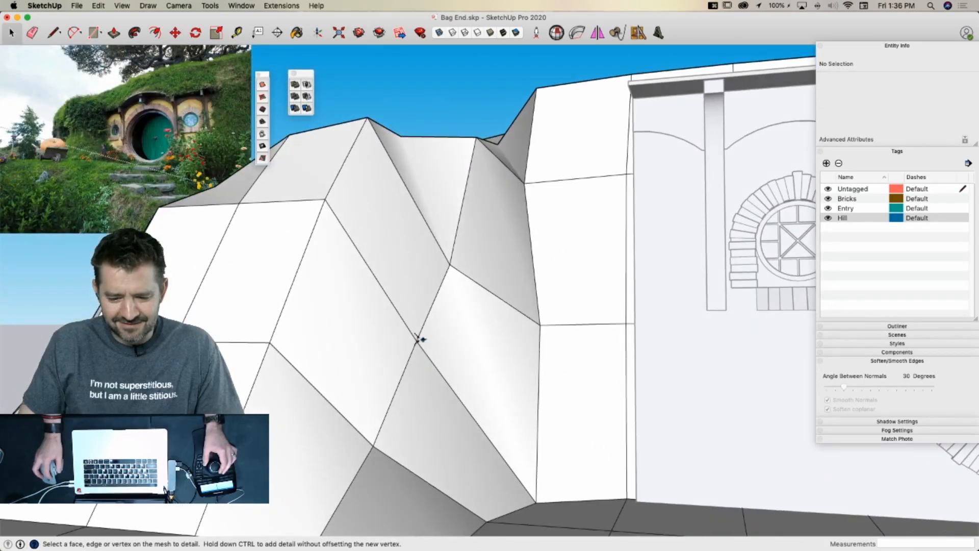
{"action": "left_click", "coordinate": [421, 335]}
{"action": "left_click", "coordinate": [419, 318]}
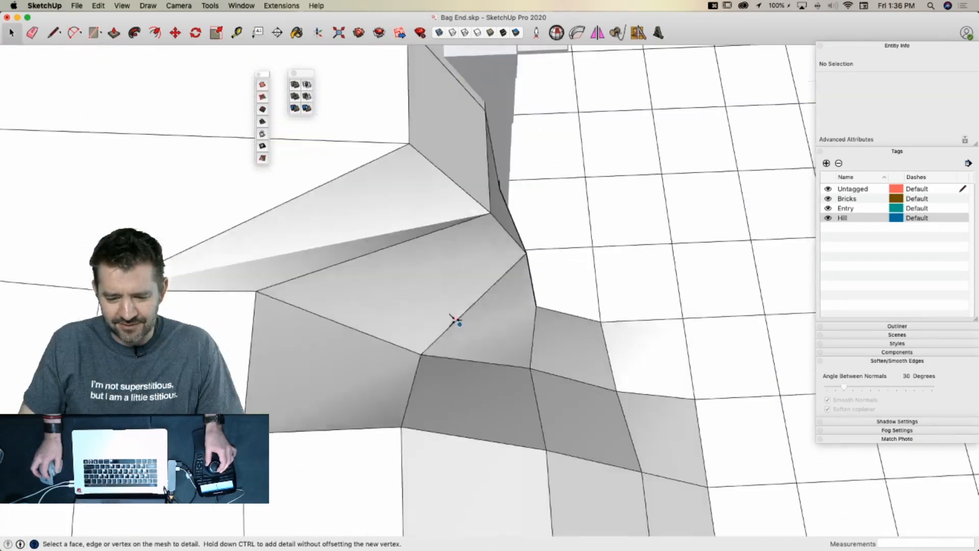
{"action": "key", "text": "m"}
{"action": "key", "text": "space"}
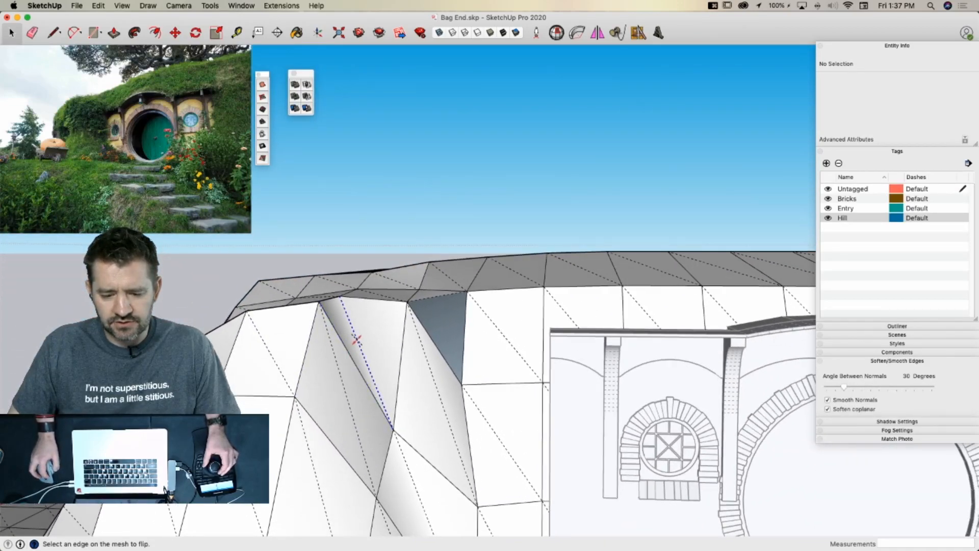
Flip the awkward diagonal mesh edges on the slope of the hill corner beside the entry wall
{"action": "left_click", "coordinate": [357, 339]}
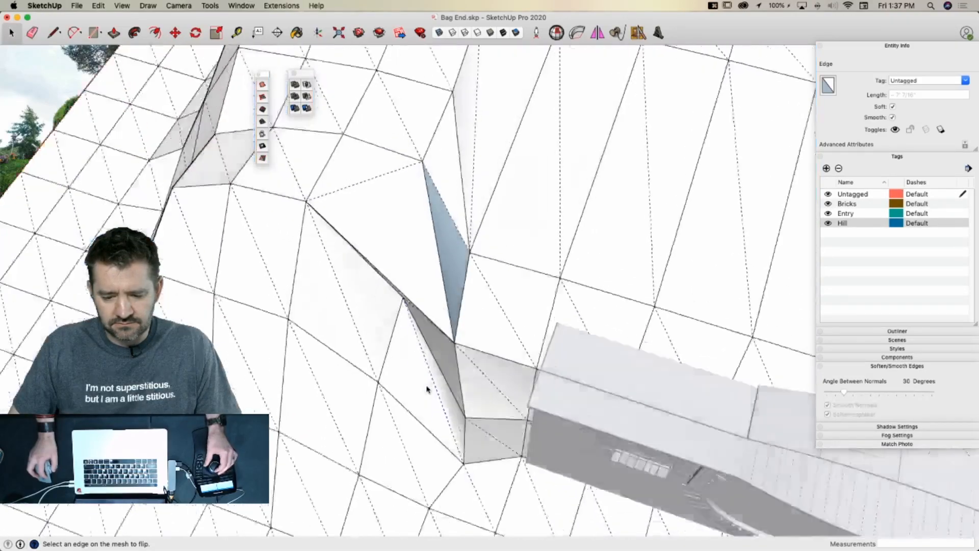
{"action": "key", "text": "space"}
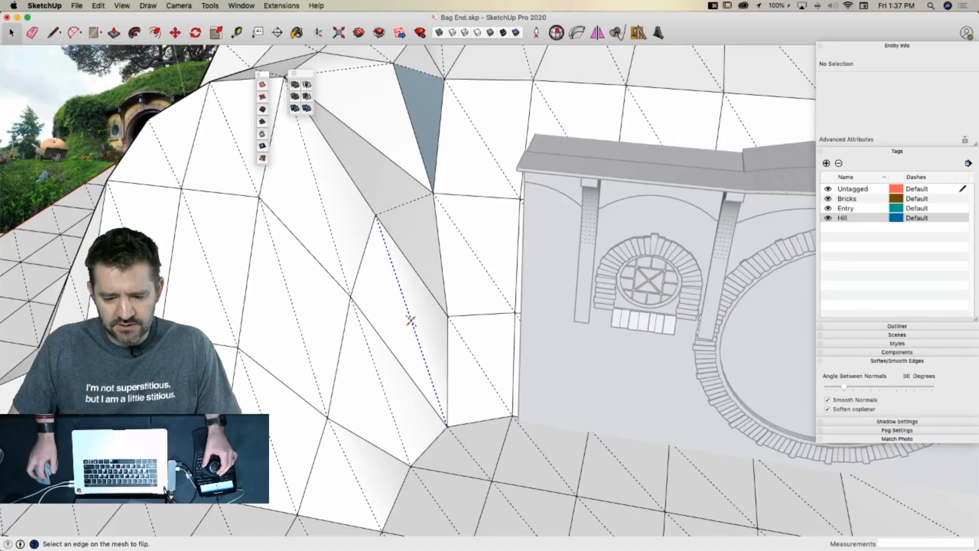
{"action": "left_click", "coordinate": [411, 321]}
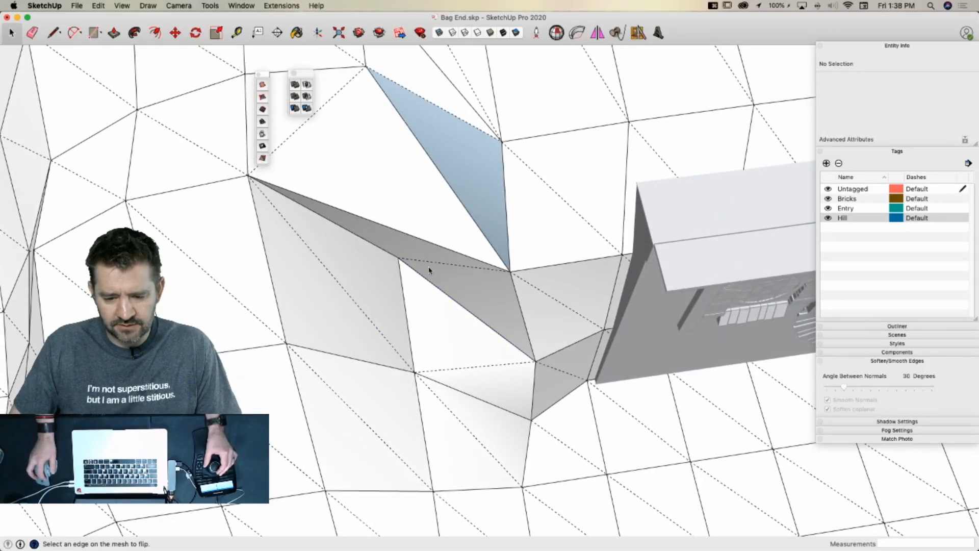
{"action": "left_click", "coordinate": [427, 284]}
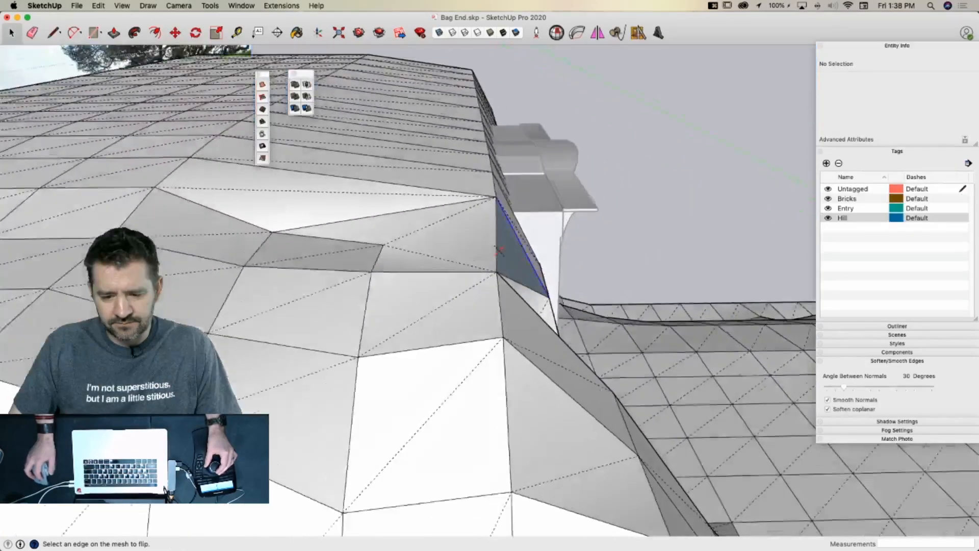
Try flipping a mesh edge on the hilltop behind the entry corner, undo it, and leave the mesh
{"action": "left_click", "coordinate": [372, 216]}
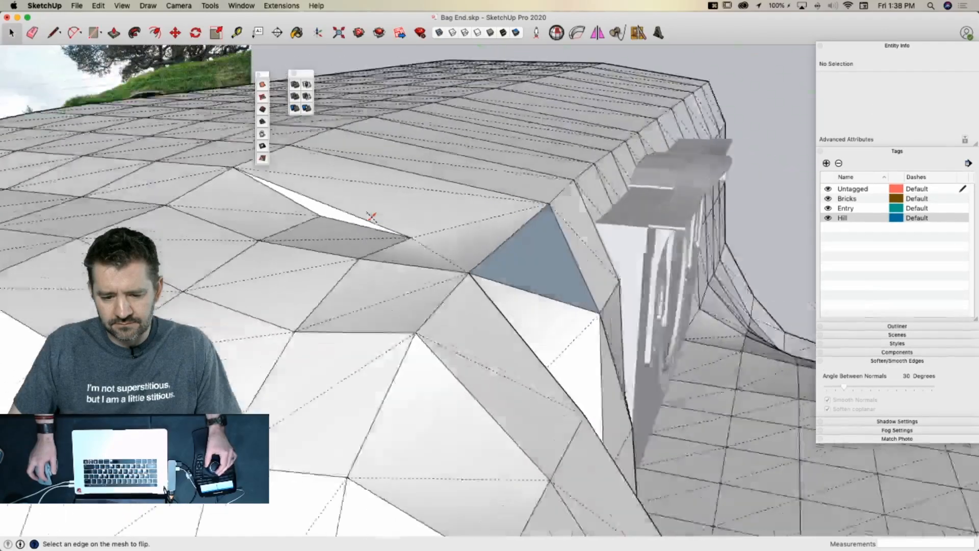
{"action": "key", "text": "super+z"}
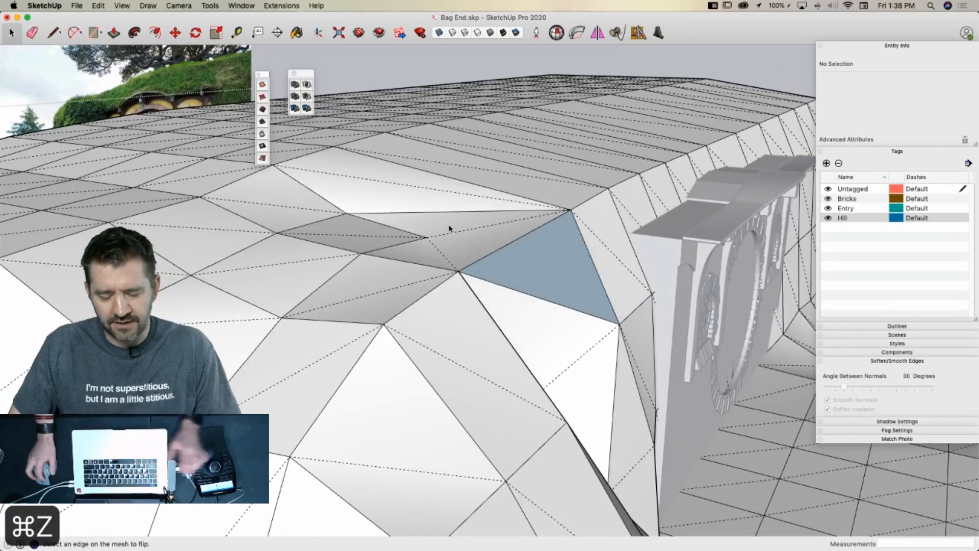
{"action": "key", "text": "space"}
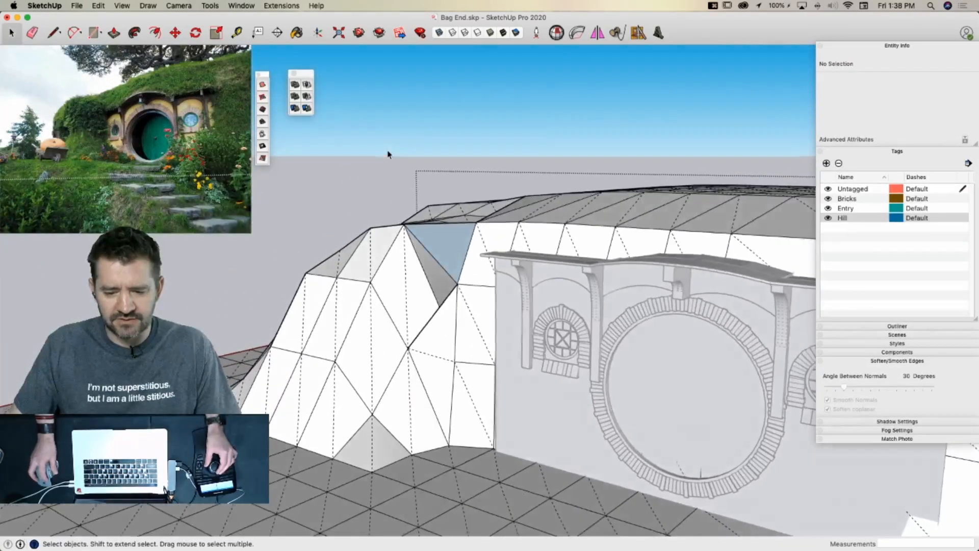
{"action": "left_click", "coordinate": [391, 156]}
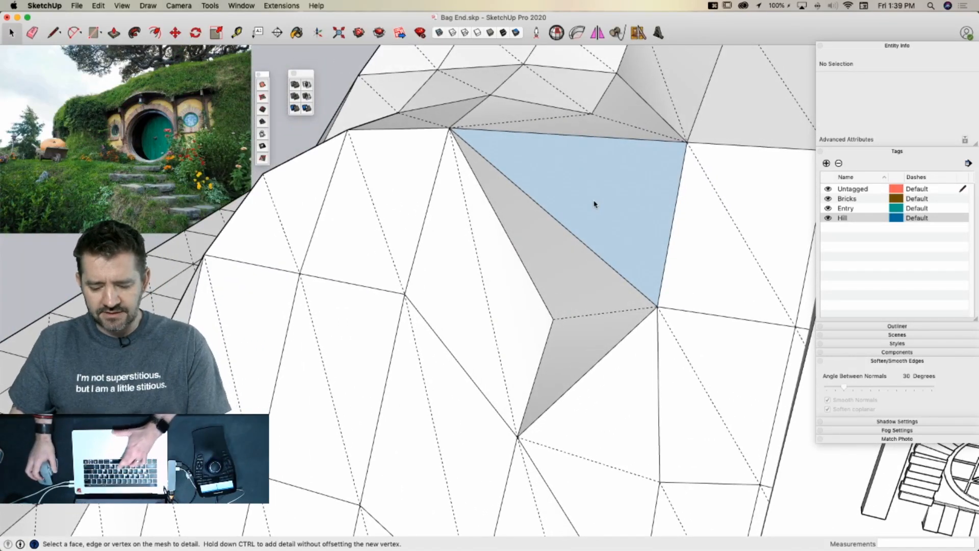
Inside the hill group, move the recessed slope vertex beside the entry about 3' 3 1/16" and a further 9 3/4", and close the group
{"action": "key", "text": "m"}
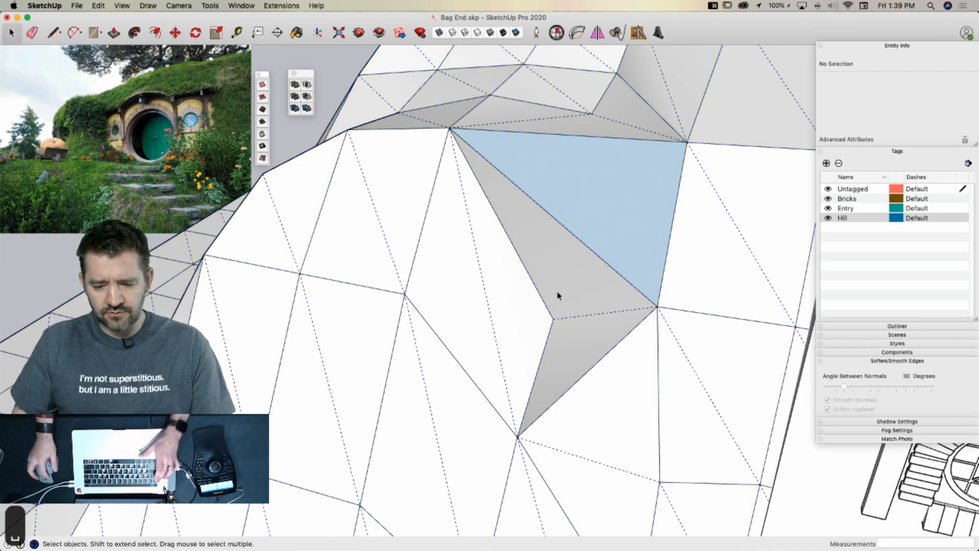
{"action": "double_click", "coordinate": [558, 303]}
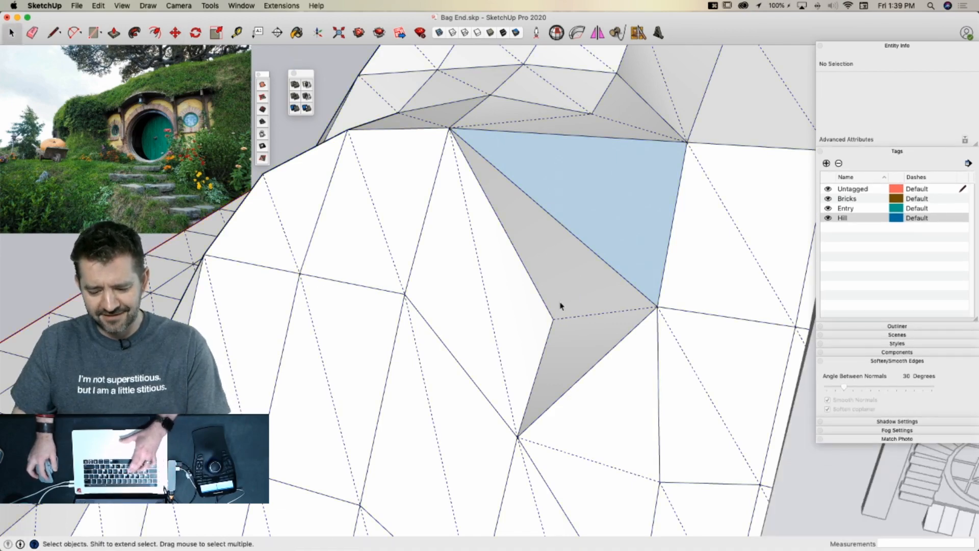
{"action": "key", "text": "m"}
{"action": "left_click", "coordinate": [552, 317]}
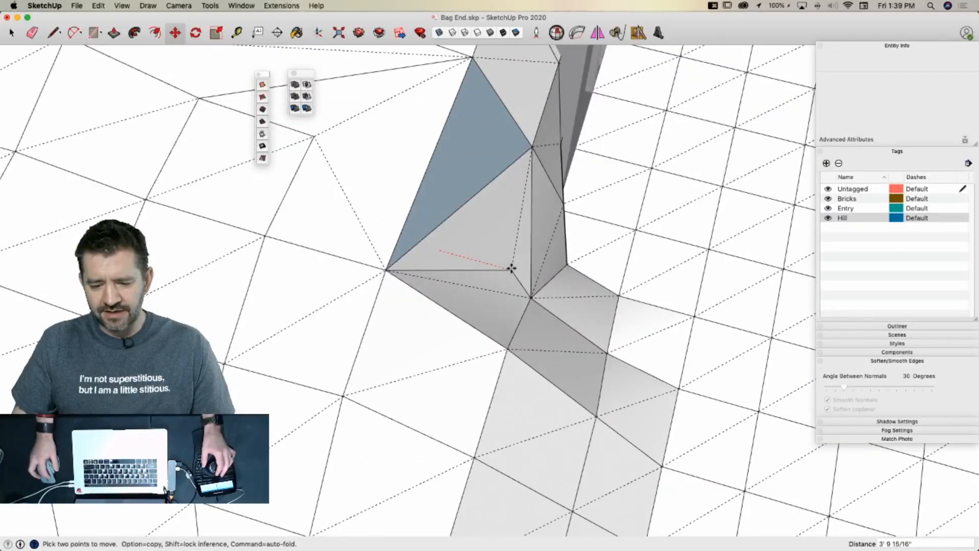
{"action": "left_click", "coordinate": [501, 266]}
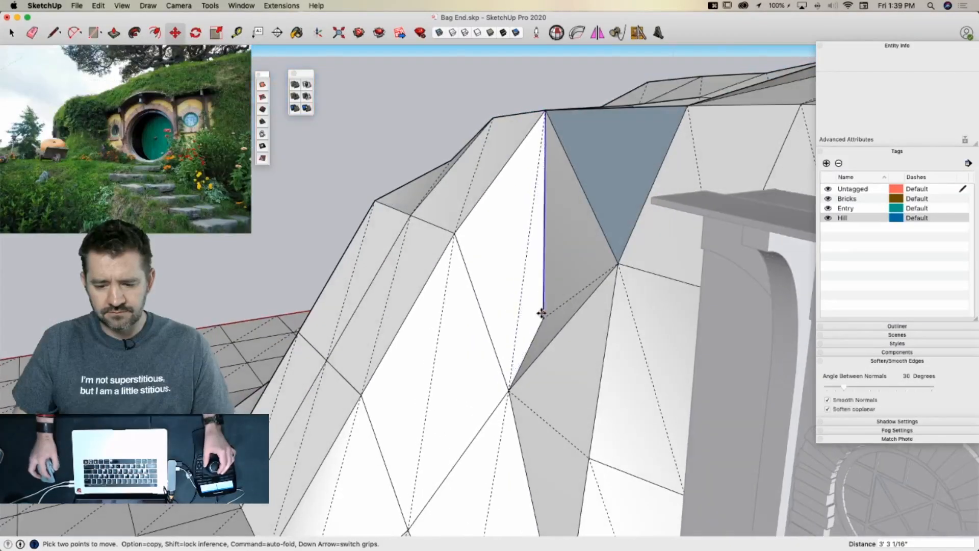
{"action": "left_click", "coordinate": [543, 316]}
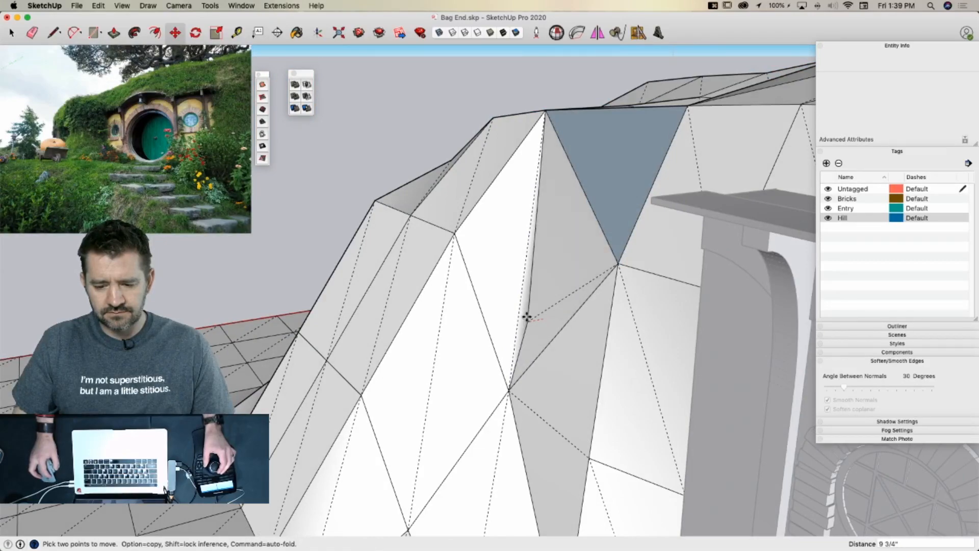
{"action": "left_click", "coordinate": [526, 317]}
{"action": "key", "text": "space"}
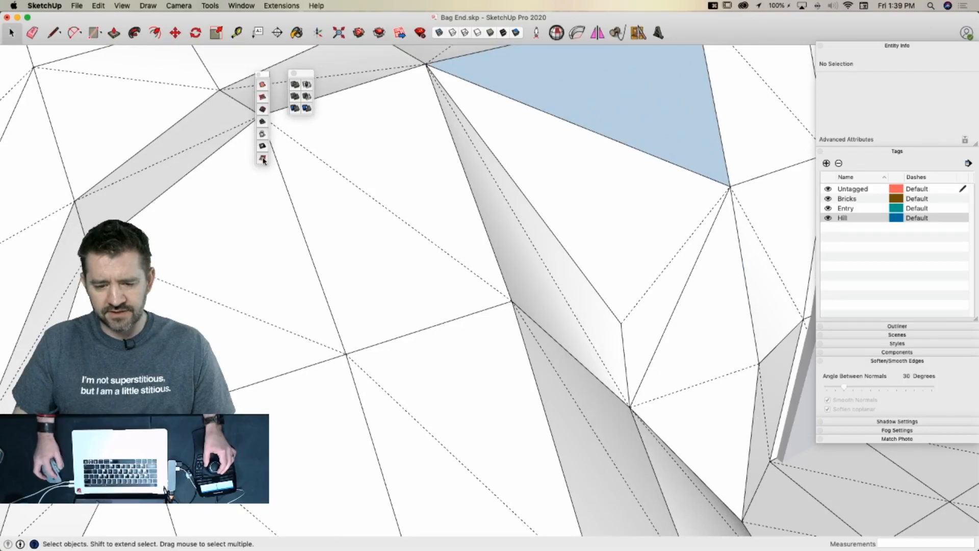
{"action": "key", "text": "space"}
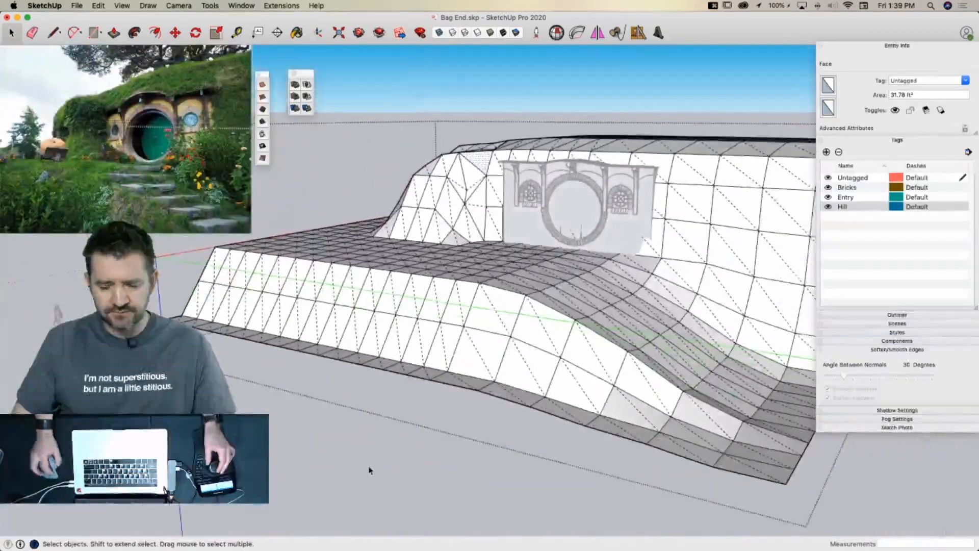
{"action": "left_click", "coordinate": [371, 470]}
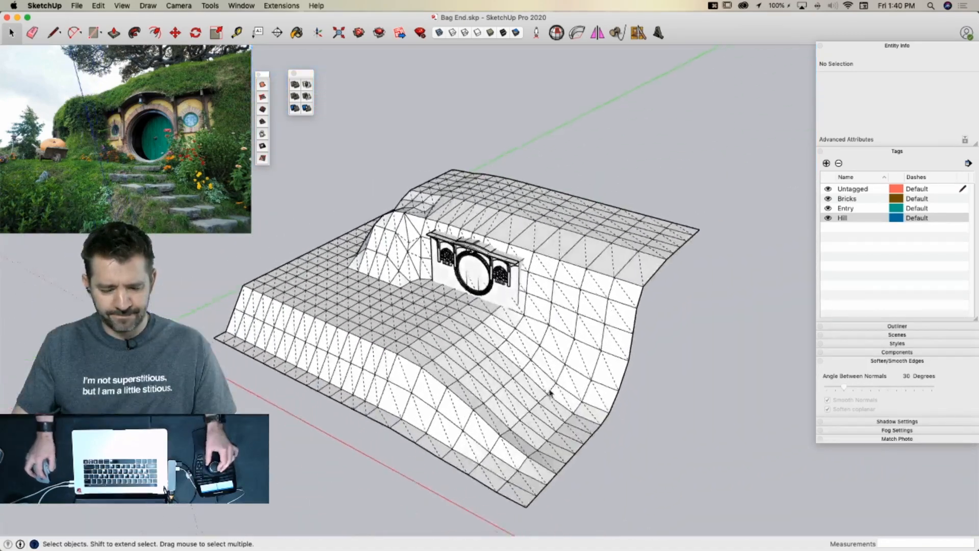
Preview the hill group with subdivision smoothing, switch back to the control mesh, and deselect the group
{"action": "left_click", "coordinate": [496, 372]}
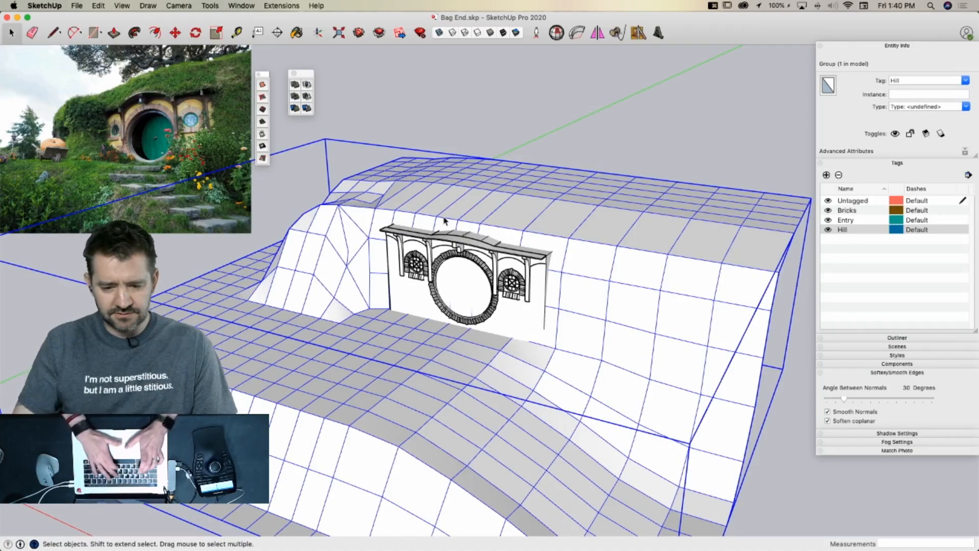
{"action": "key", "text": "u"}
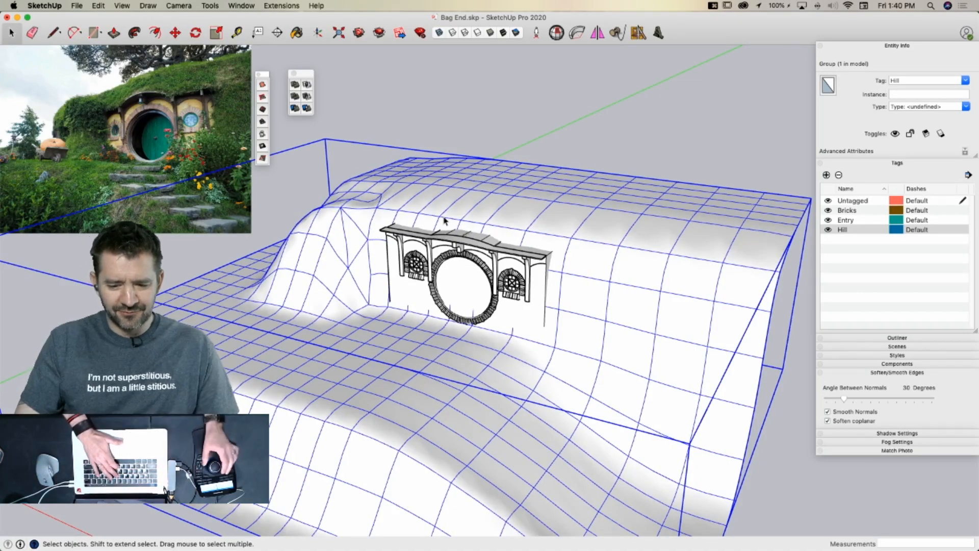
{"action": "key", "text": "u"}
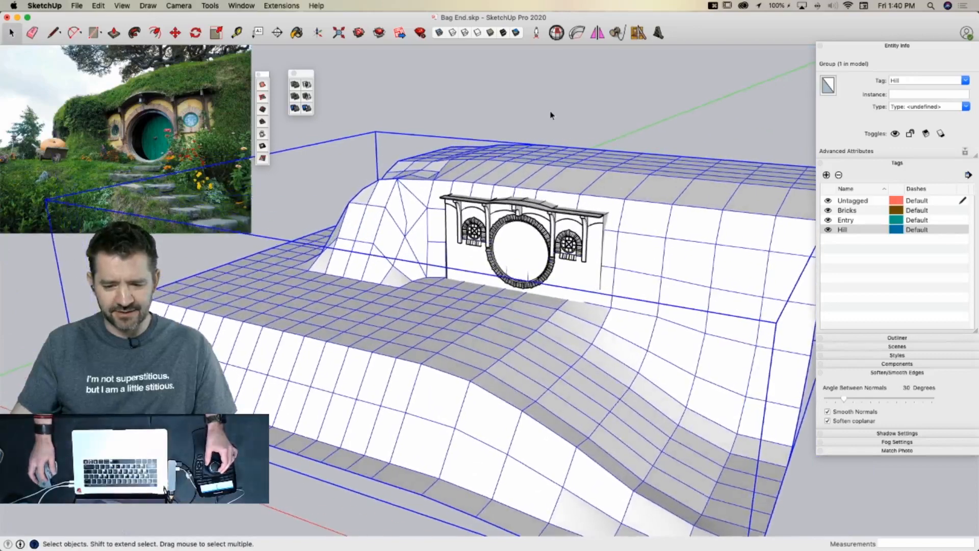
{"action": "left_click", "coordinate": [551, 112]}
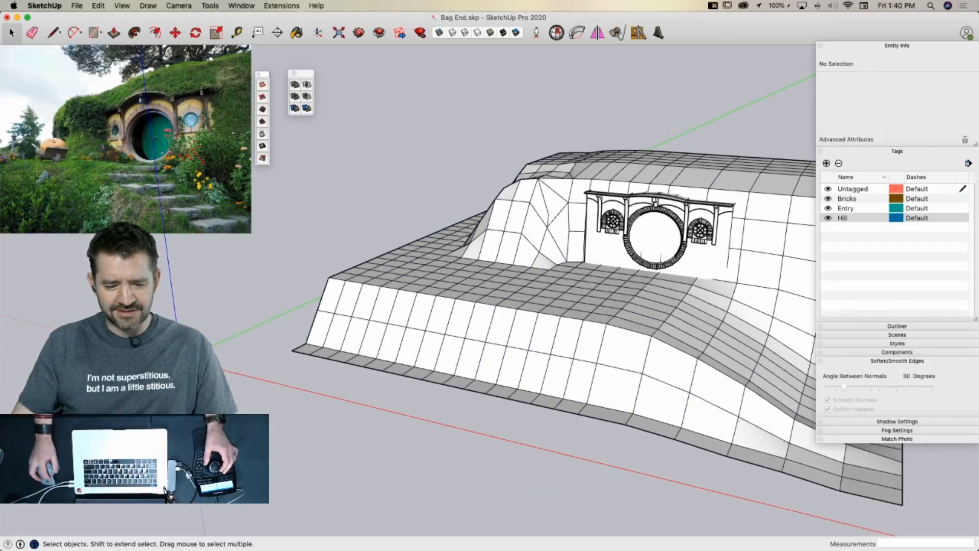
Scale down the human figure and move it about 95' 2" onto the terrace before the entry as a size reference
{"action": "key", "text": "s"}
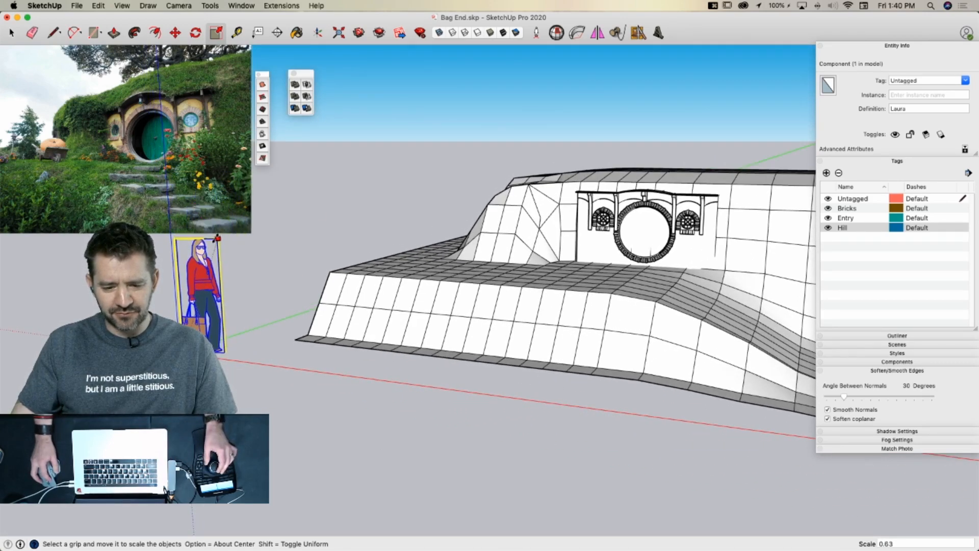
{"action": "key", "text": "m"}
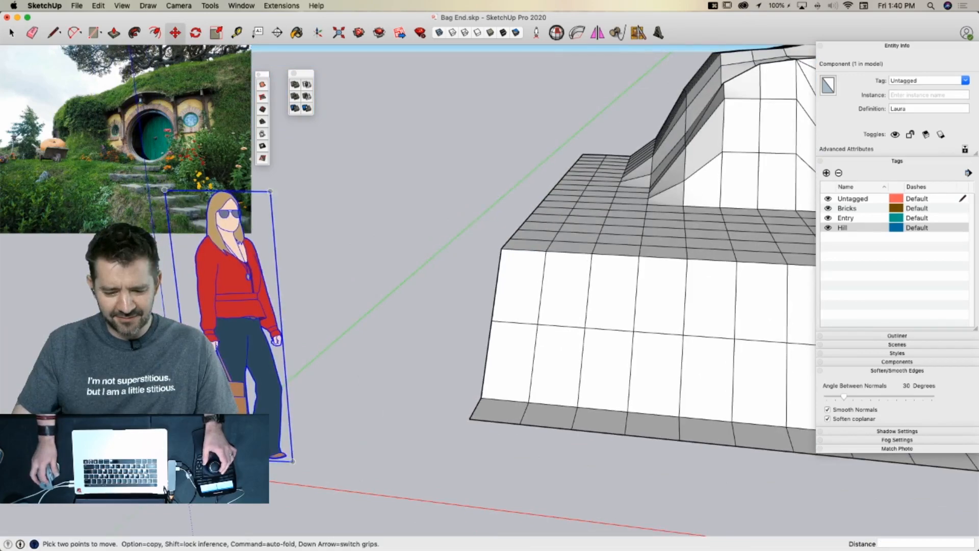
{"action": "left_click", "coordinate": [249, 460]}
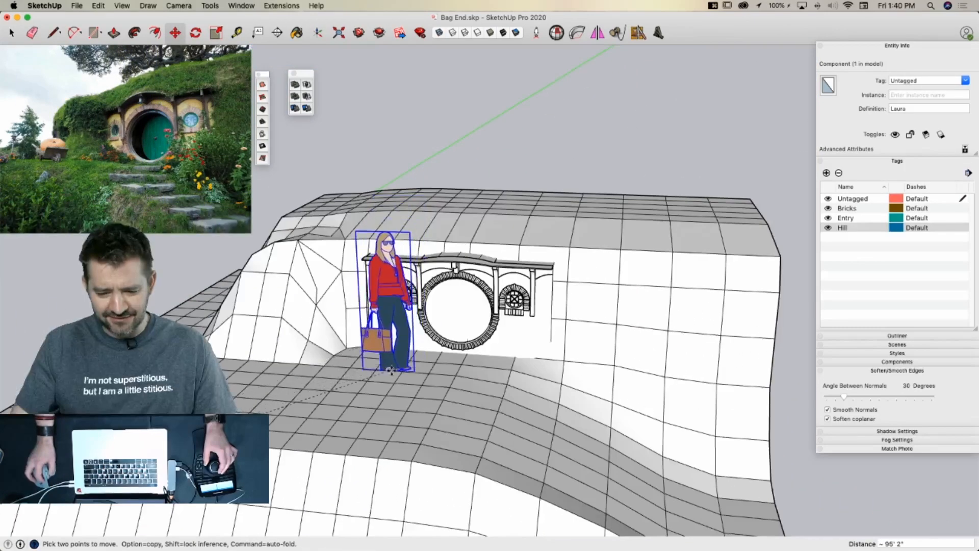
{"action": "left_click", "coordinate": [385, 370]}
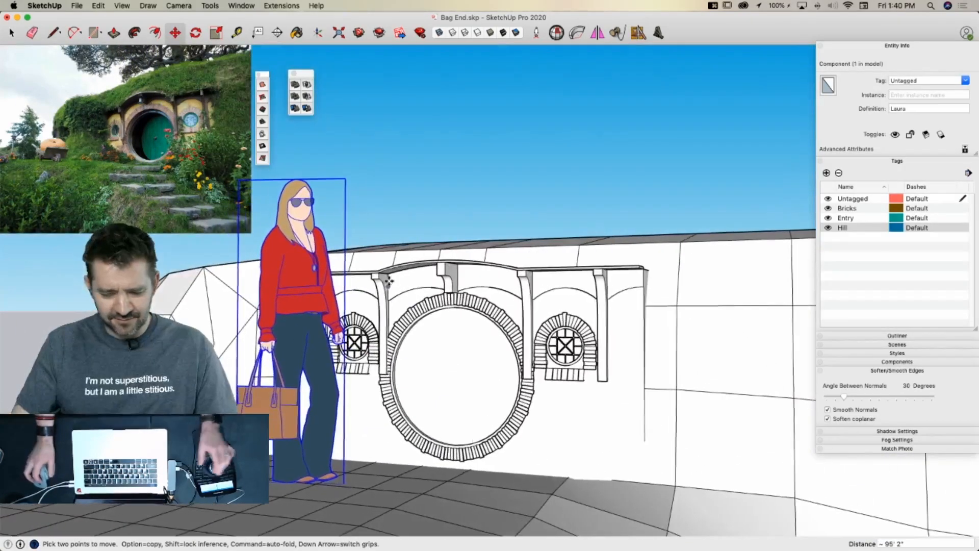
{"action": "key", "text": "s"}
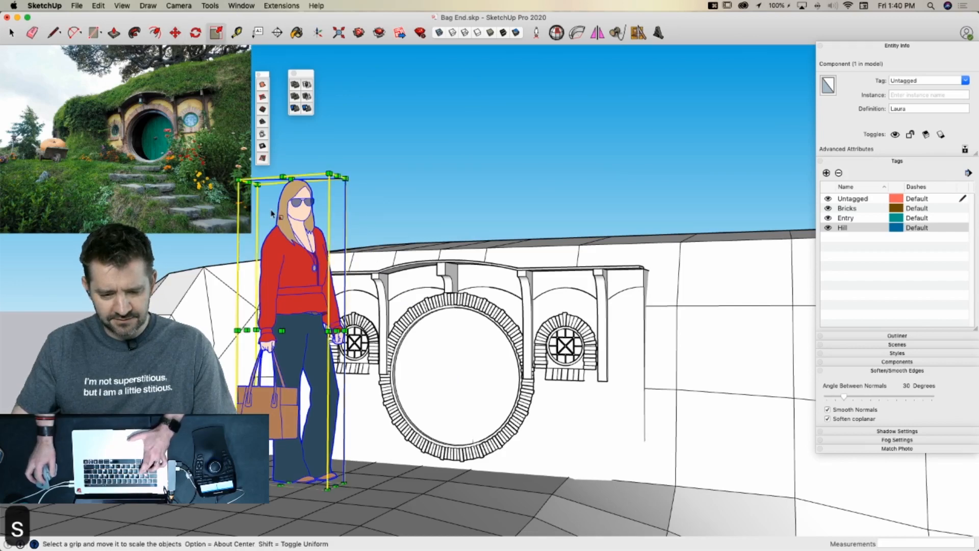
{"action": "left_click_drag", "start_coordinate": [238, 179], "coordinate": [271, 252]}
{"action": "key", "text": "space"}
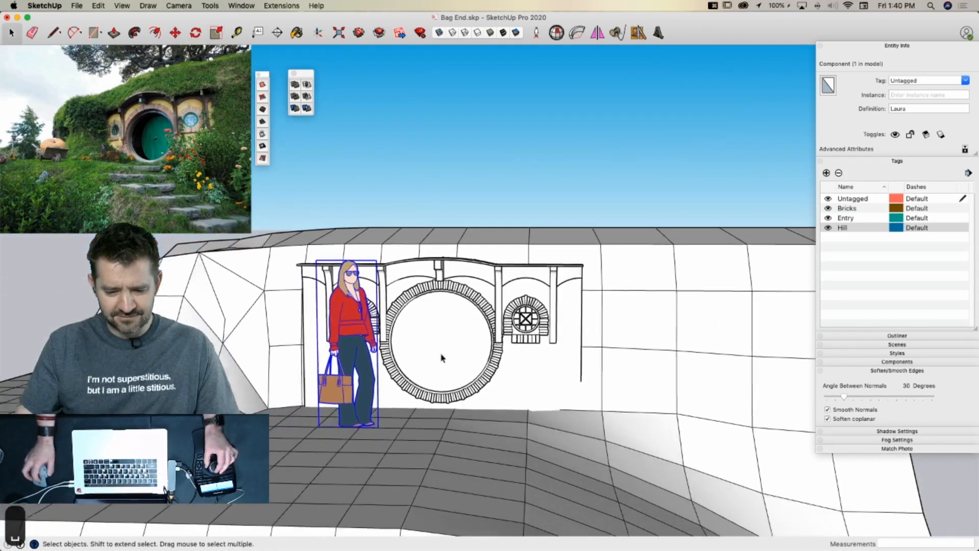
Undo the human figure's scaling and its move to the entry
{"action": "key", "text": "super+z"}
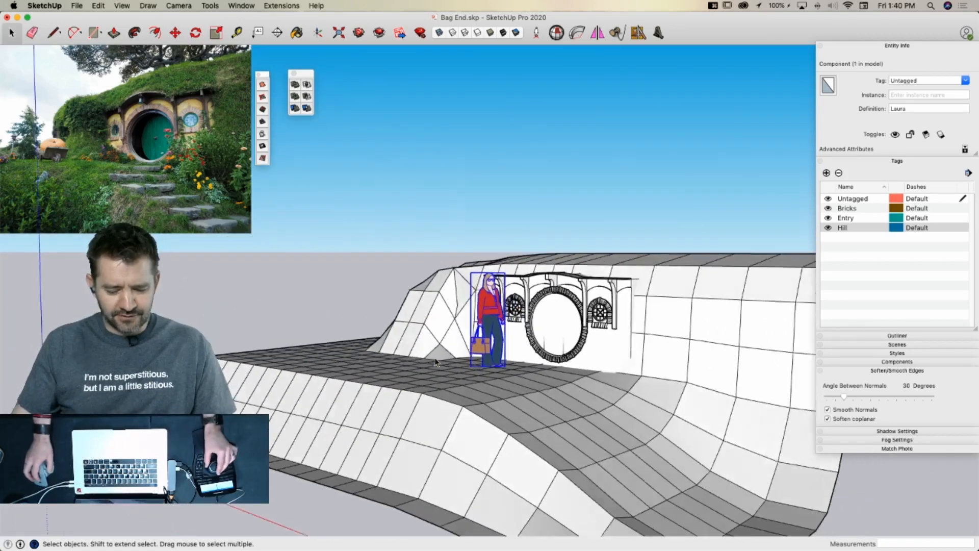
{"action": "key", "text": "super+z"}
{"action": "key", "text": "super+z"}
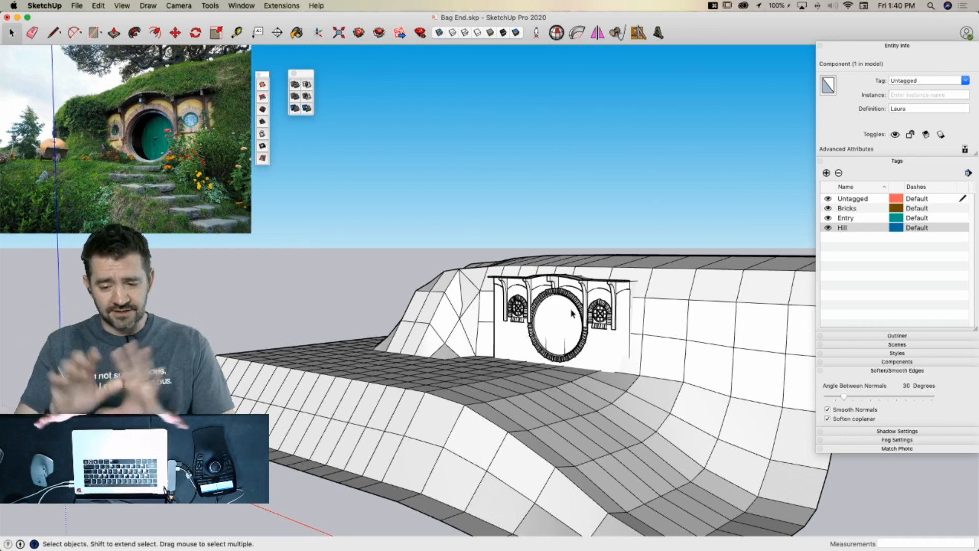
Open the entry group and examine the circular doorway face inside its wall group
{"action": "scroll", "coordinate": [572, 313], "scroll_direction": "up", "scroll_amount": 10}
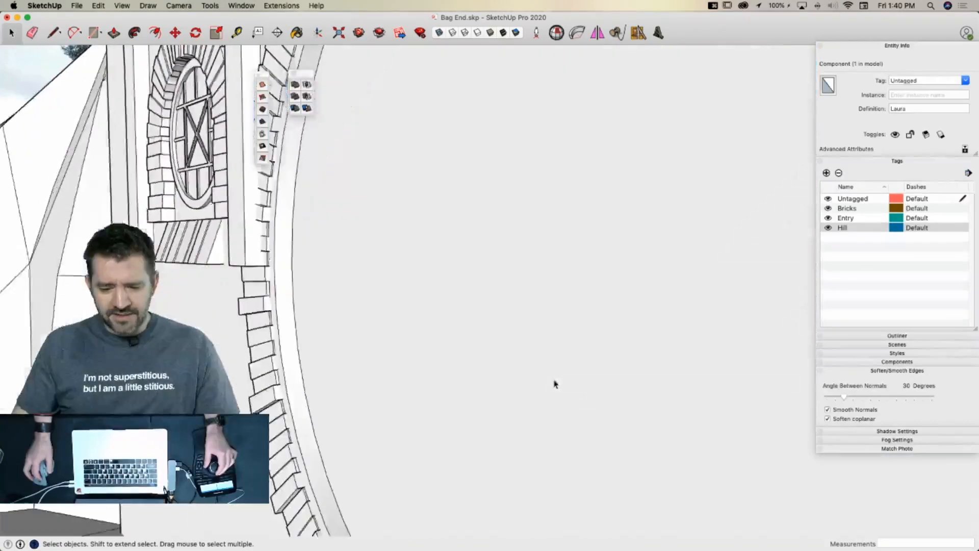
{"action": "scroll", "coordinate": [554, 383], "scroll_direction": "down", "scroll_amount": 5}
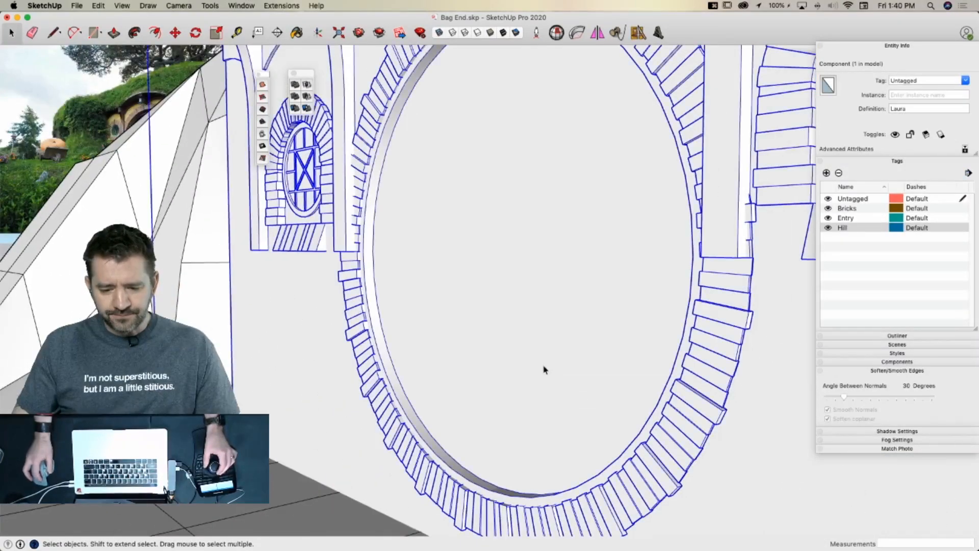
{"action": "double_click", "coordinate": [544, 366]}
{"action": "scroll", "coordinate": [545, 373], "scroll_direction": "down", "scroll_amount": 5}
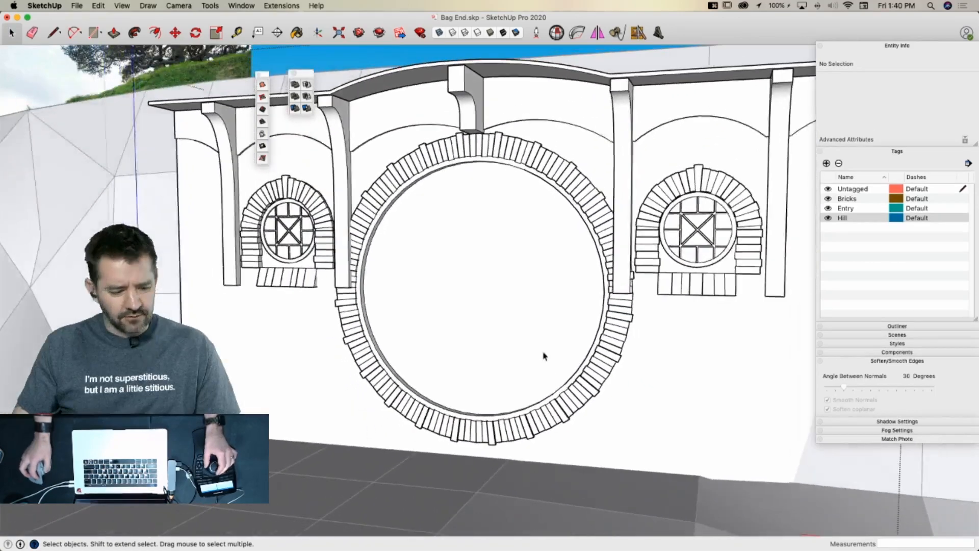
{"action": "key", "text": "q"}
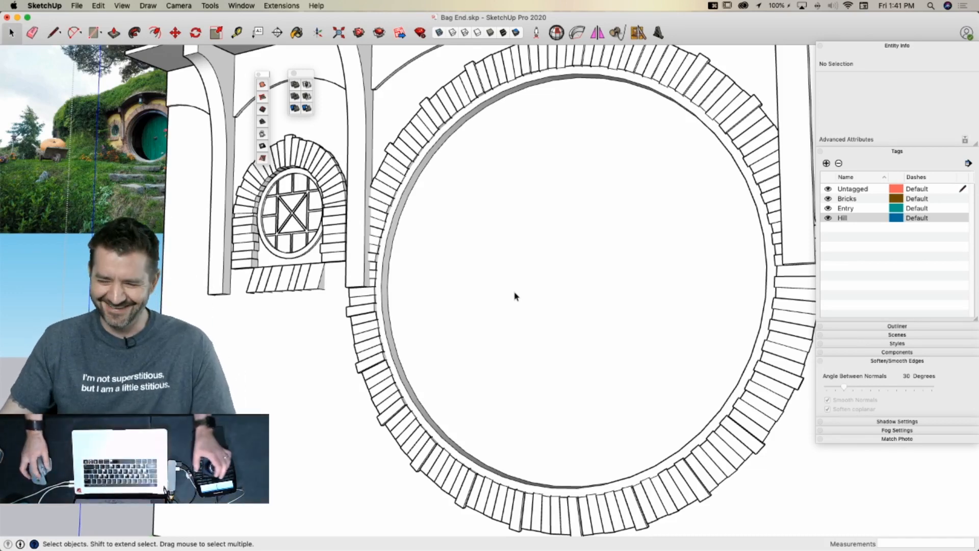
{"action": "left_click", "coordinate": [511, 291]}
{"action": "double_click", "coordinate": [511, 291]}
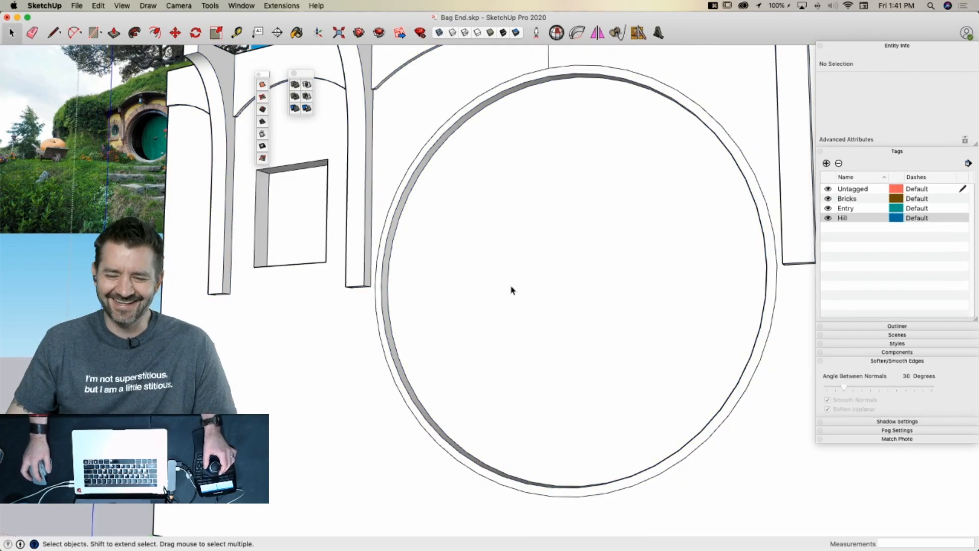
{"action": "left_click", "coordinate": [510, 290]}
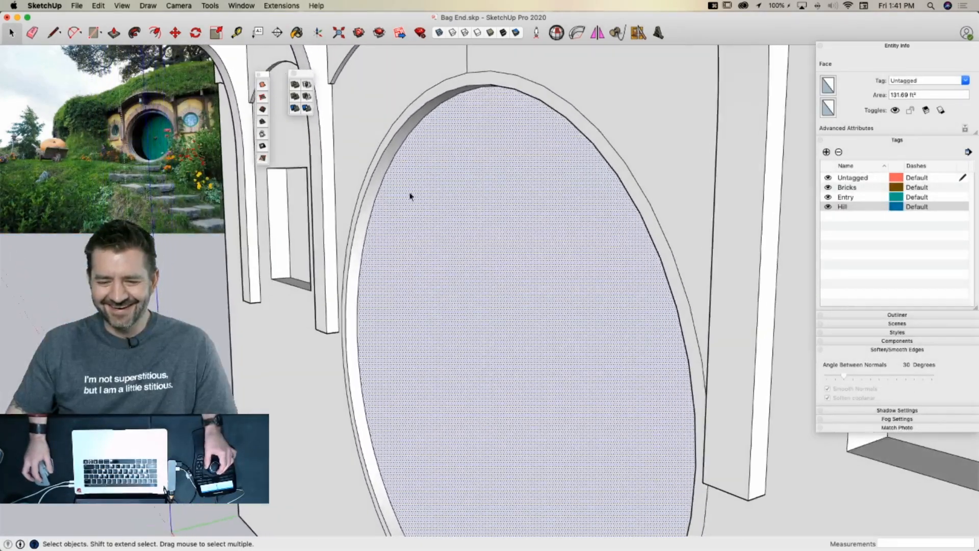
{"action": "key", "text": "Escape"}
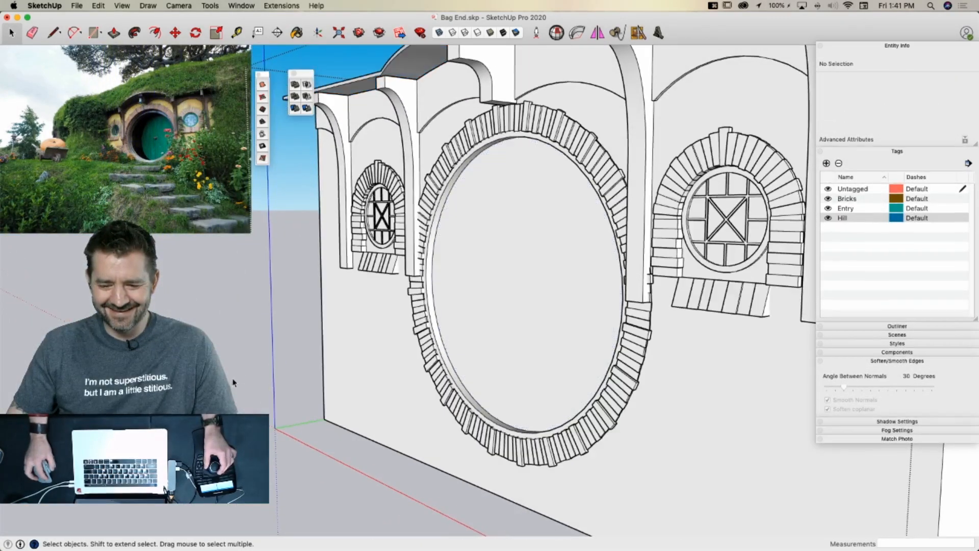
Inside the wall group, push the narrow ring face around the round doorway back about 1 15/16"
{"action": "double_click", "coordinate": [389, 279]}
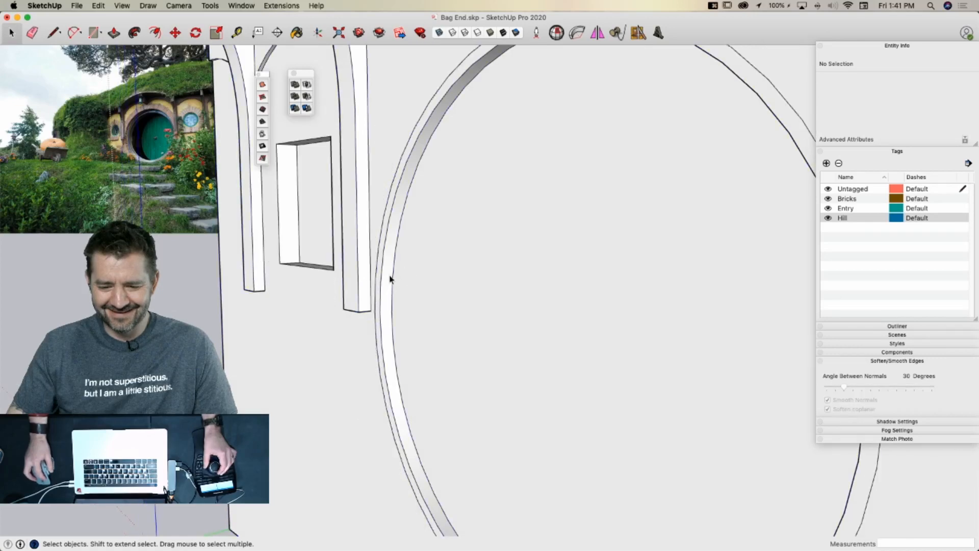
{"action": "left_click", "coordinate": [381, 268]}
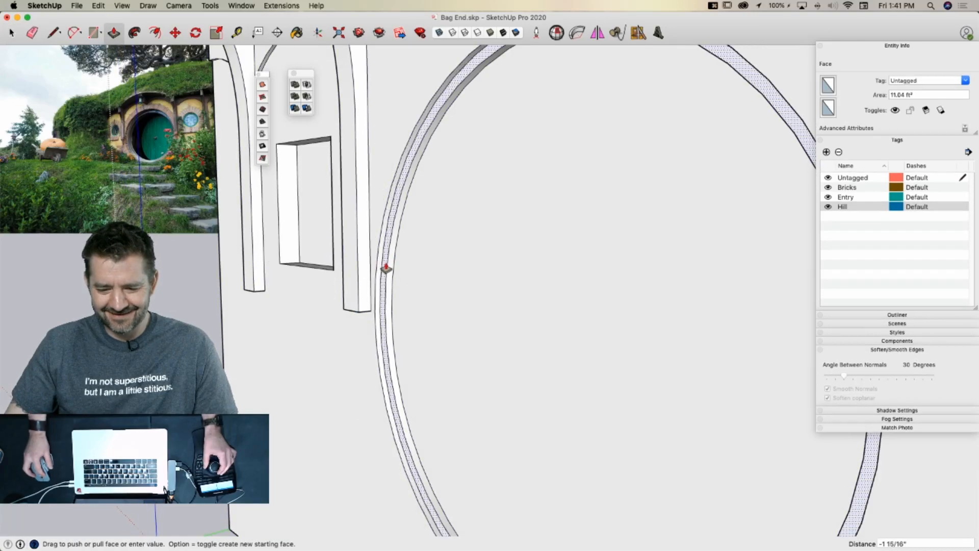
{"action": "left_click", "coordinate": [387, 270]}
{"action": "key", "text": "space"}
{"action": "left_click", "coordinate": [209, 324]}
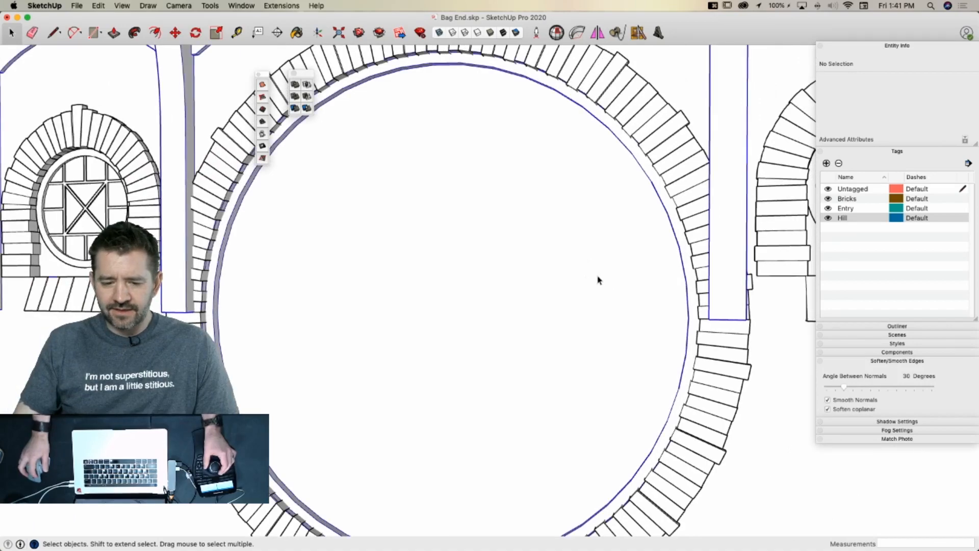
From behind the wall, extrude the ring around the doorway backward and push the circular door face about 7' 6 7/16", flush with it
{"action": "left_click", "coordinate": [598, 280]}
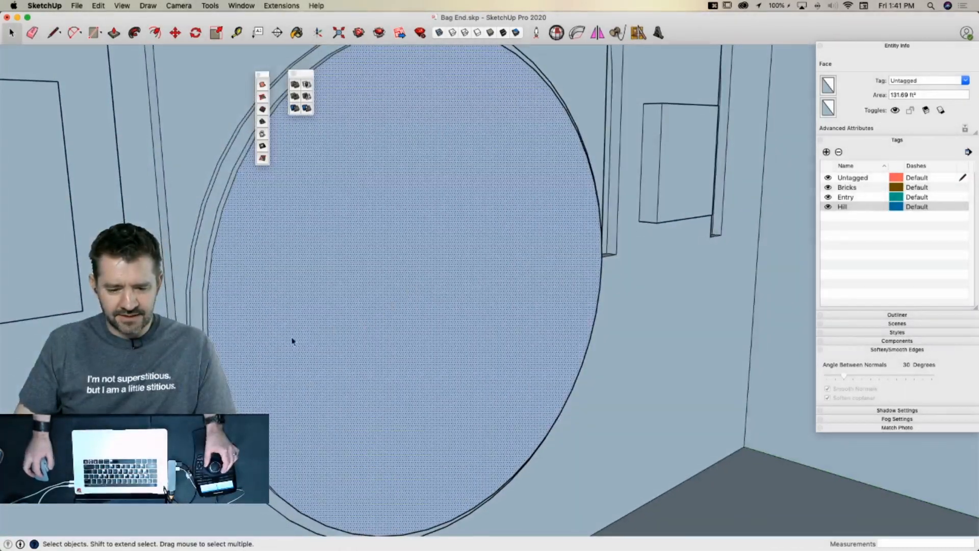
{"action": "key", "text": "s"}
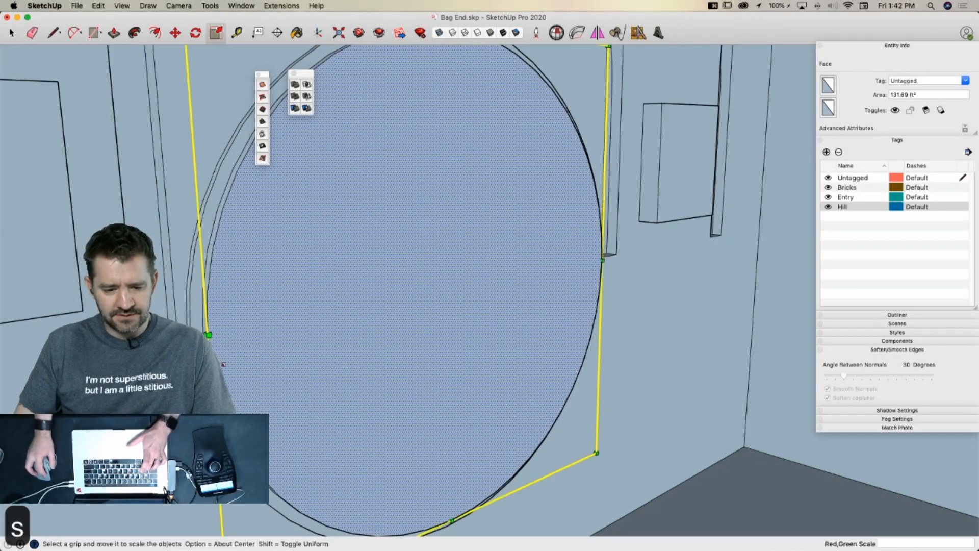
{"action": "key", "text": "space"}
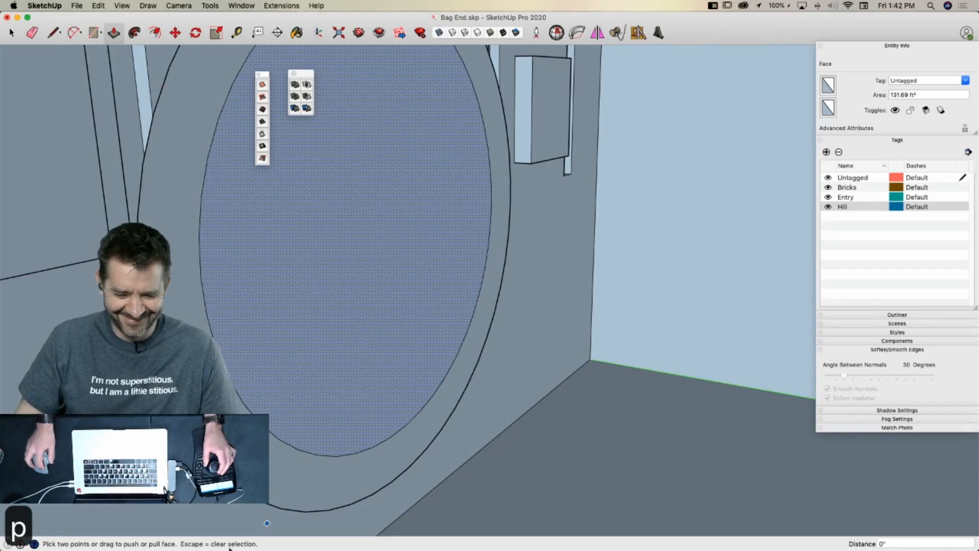
{"action": "left_click", "coordinate": [265, 466]}
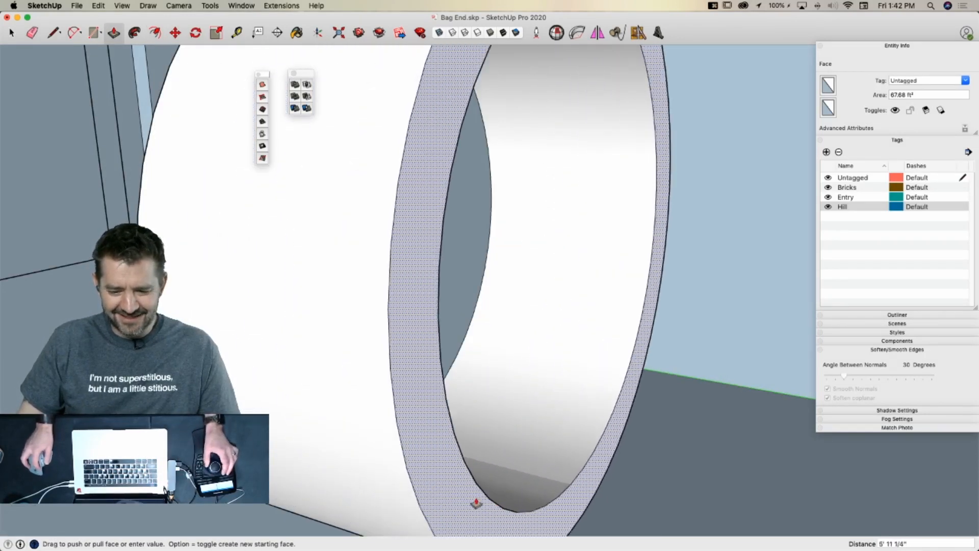
{"action": "left_click", "coordinate": [535, 513]}
{"action": "left_click", "coordinate": [503, 355]}
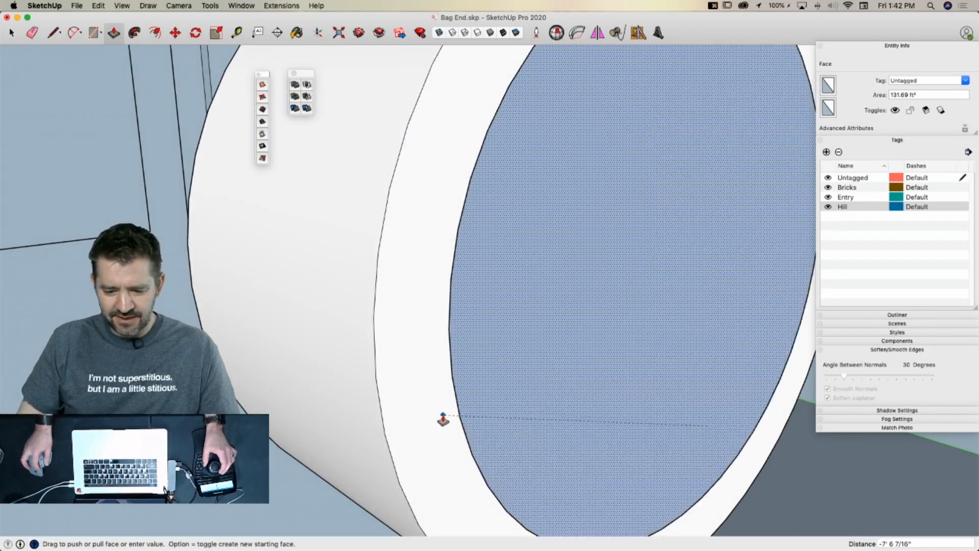
{"action": "left_click", "coordinate": [459, 410]}
Erase the leftover circular edge at the back of the doorway recess and orient the wall's faces consistently
{"action": "key", "text": "e"}
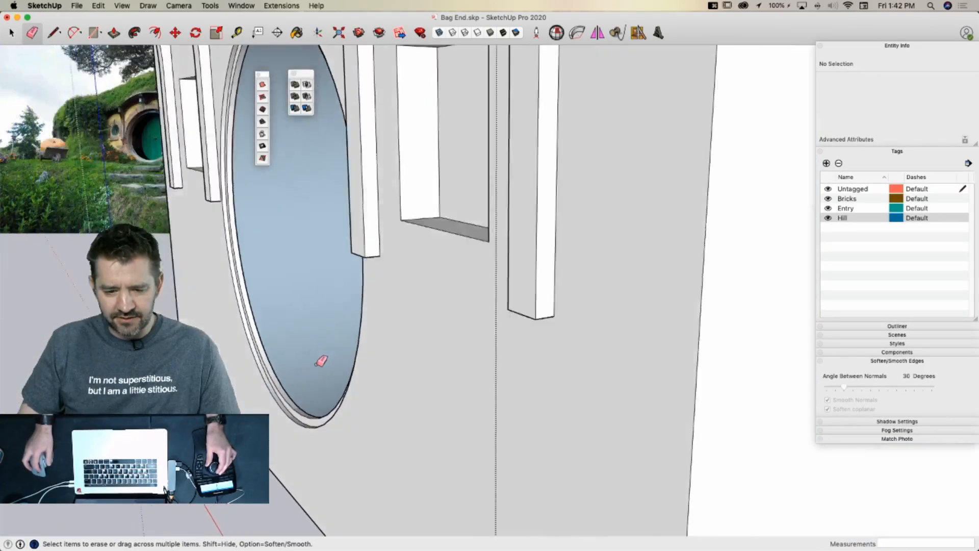
{"action": "right_click", "coordinate": [451, 287]}
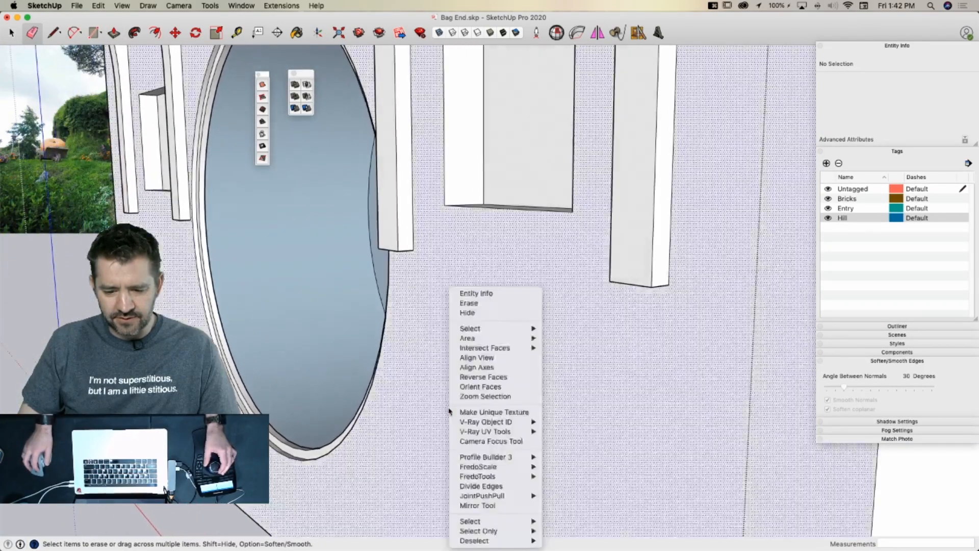
{"action": "left_click", "coordinate": [493, 387]}
{"action": "key", "text": "space"}
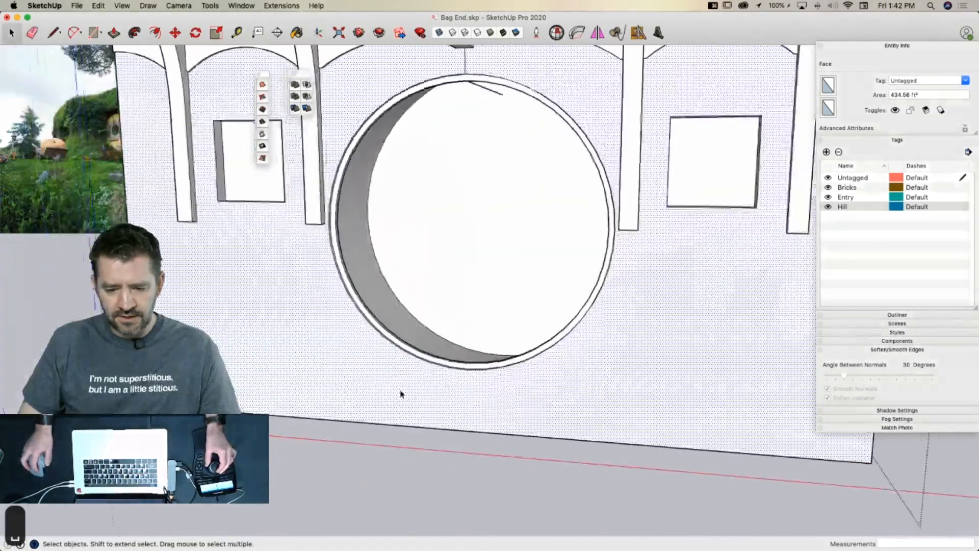
Deepen the doorway recess by pushing its back face about 6' 13/16", and clear the stray edges inside it
{"action": "key", "text": "p"}
{"action": "left_click", "coordinate": [412, 167]}
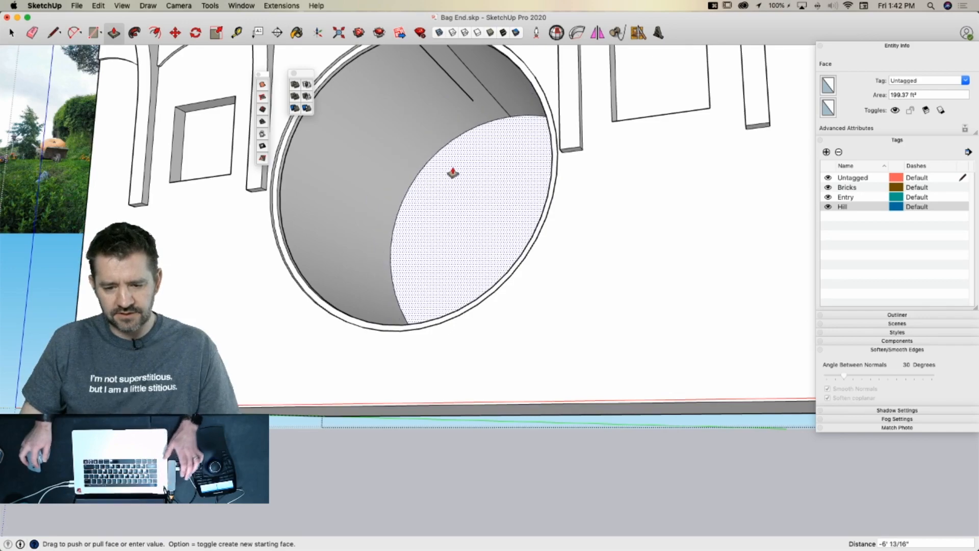
{"action": "left_click", "coordinate": [455, 168]}
{"action": "key", "text": "e"}
{"action": "key", "text": "space"}
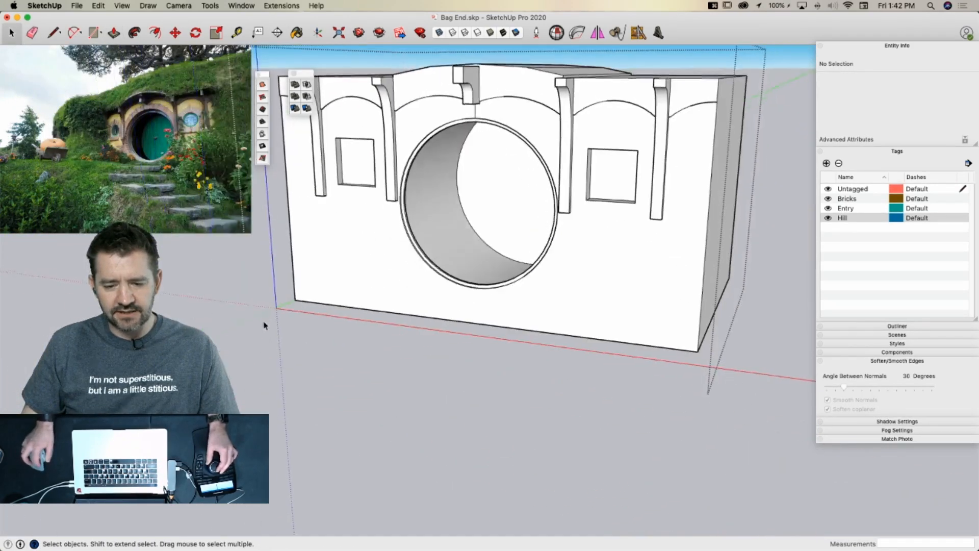
{"action": "left_click", "coordinate": [264, 324]}
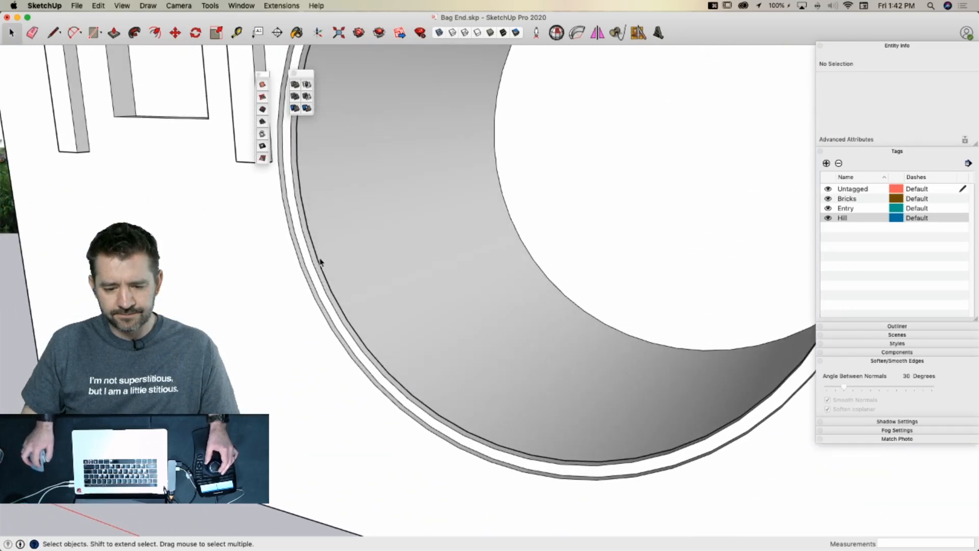
Copy the doorway's inner circle edge, close the wall group, and paste the circle beside the front of the entry
{"action": "left_click", "coordinate": [319, 264]}
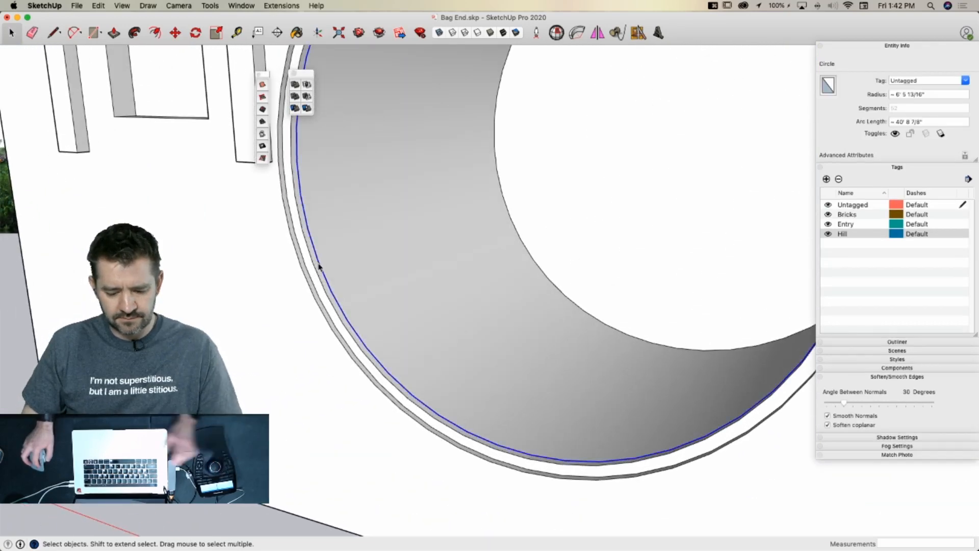
{"action": "key", "text": "super+c"}
{"action": "key", "text": "Escape"}
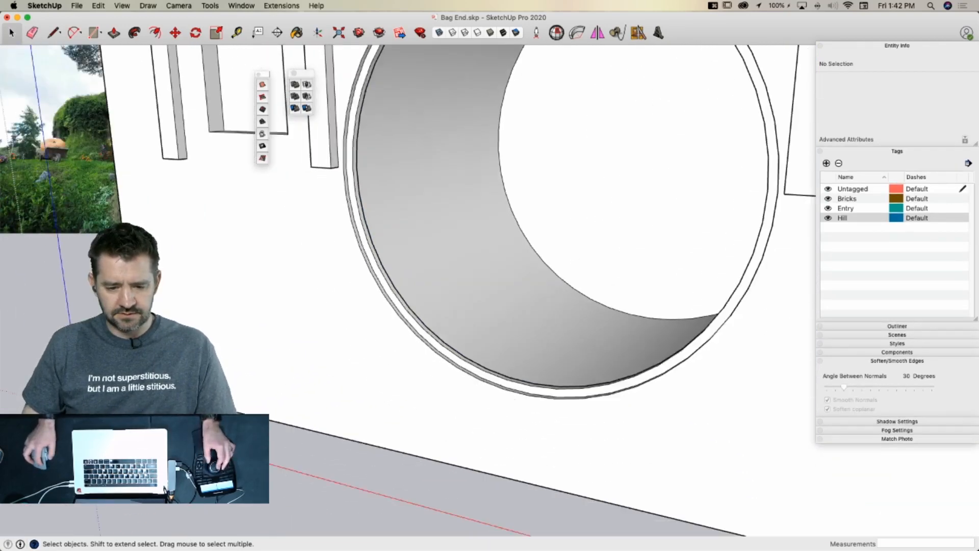
{"action": "key", "text": "Escape"}
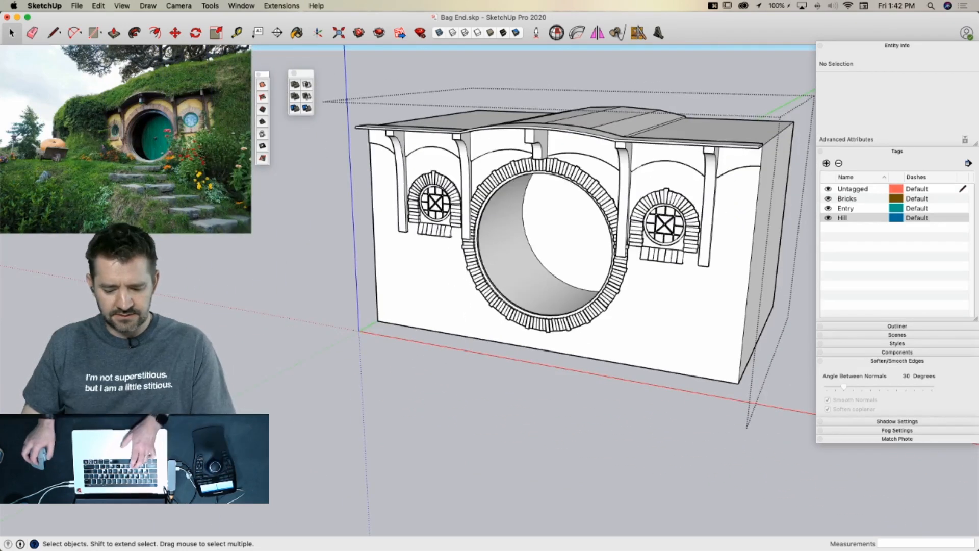
{"action": "left_click", "coordinate": [175, 392]}
Trace one segment of the pasted circle to fill it with a face, and extrude the face into a thin door disc
{"action": "key", "text": "l"}
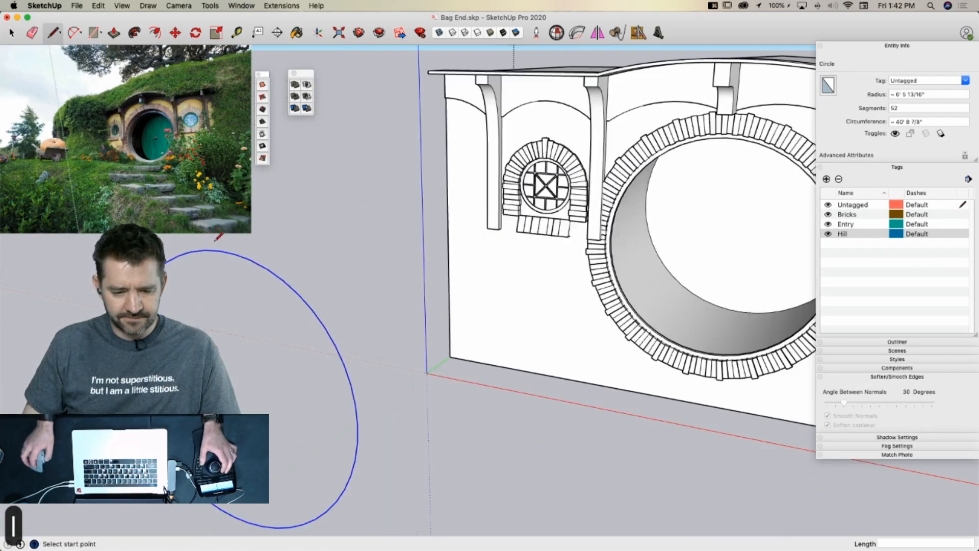
{"action": "scroll", "coordinate": [239, 249], "scroll_direction": "up", "scroll_amount": 3}
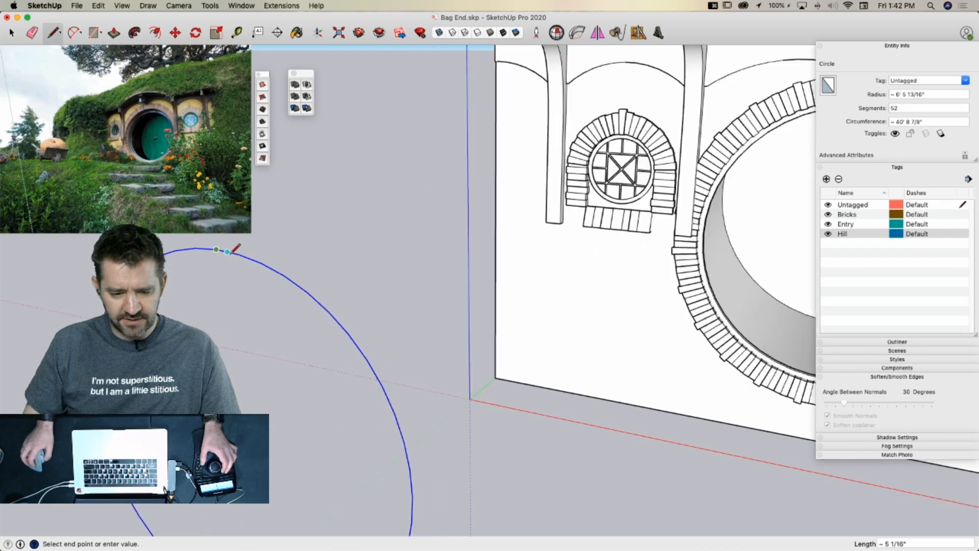
{"action": "scroll", "coordinate": [242, 250], "scroll_direction": "up", "scroll_amount": 5}
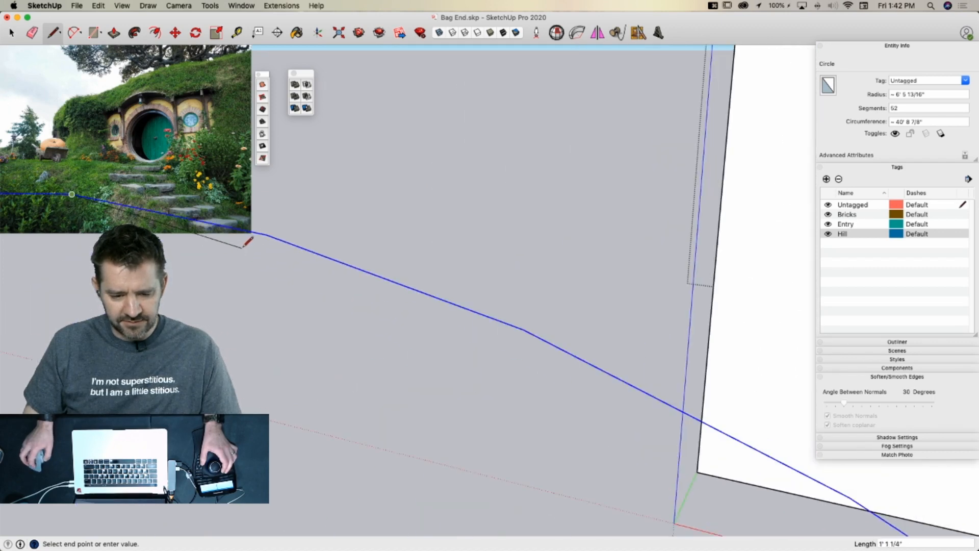
{"action": "left_click", "coordinate": [267, 234]}
{"action": "key", "text": "space"}
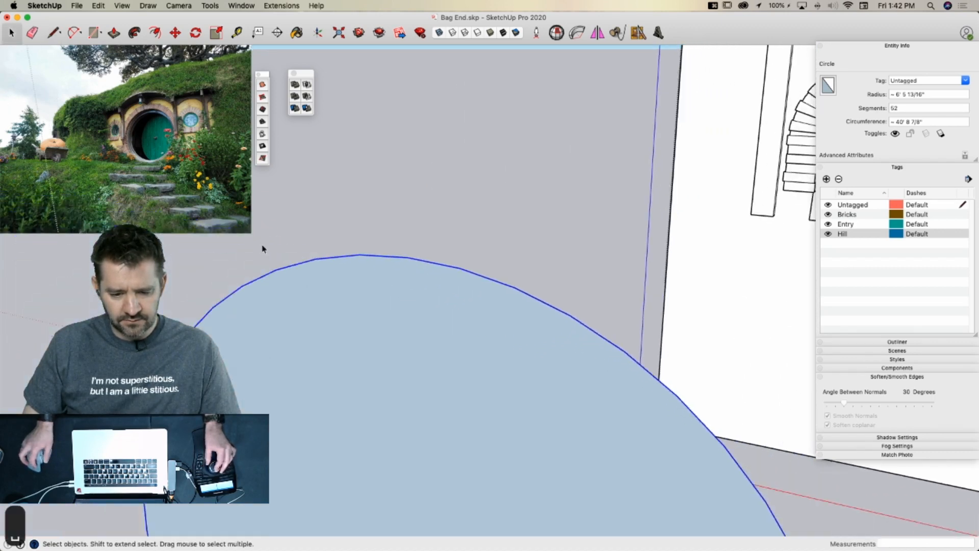
{"action": "key", "text": "p"}
{"action": "left_click_drag", "start_coordinate": [254, 332], "coordinate": [281, 324]}
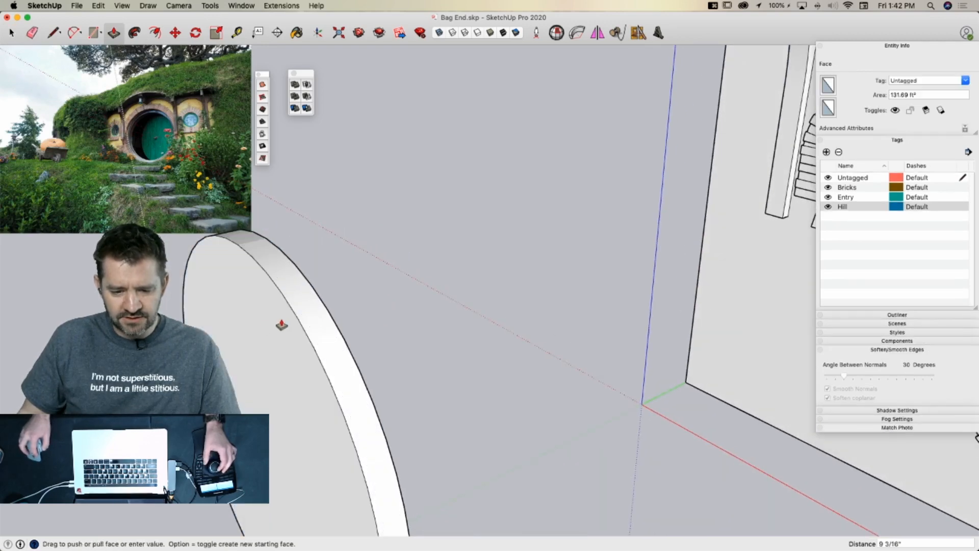
{"action": "key", "text": "space"}
Group the whole door disc and move it about 27' 10 5/8" into the round doorway
{"action": "triple_click", "coordinate": [324, 343]}
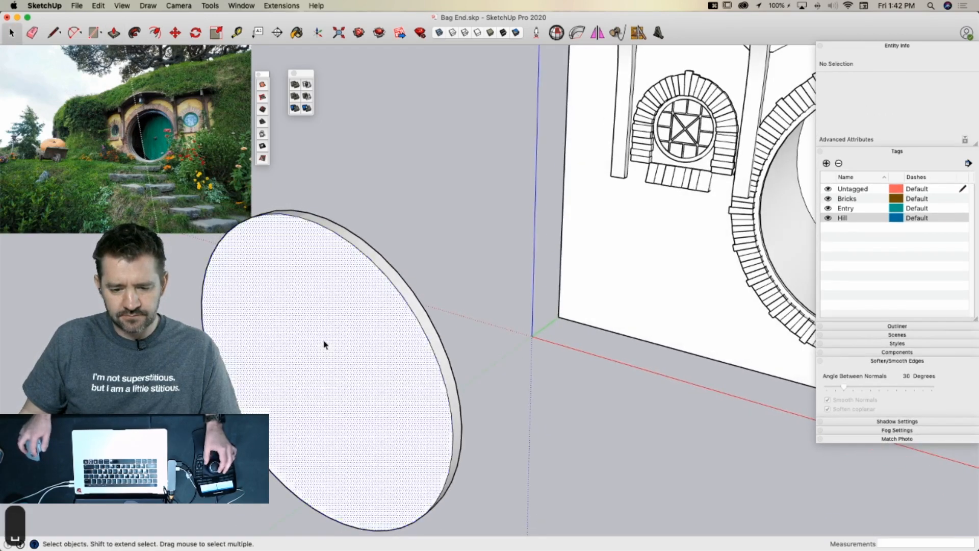
{"action": "right_click", "coordinate": [322, 343]}
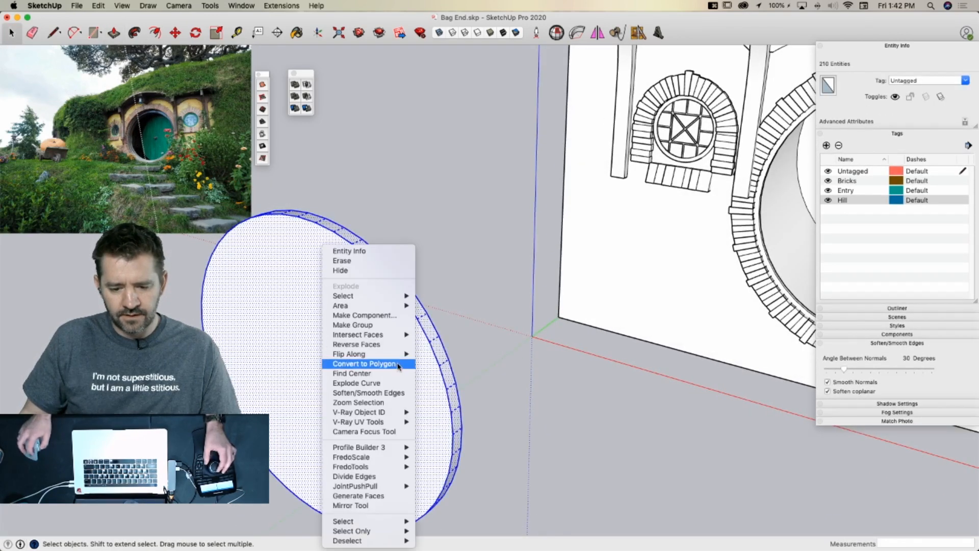
{"action": "left_click", "coordinate": [385, 325]}
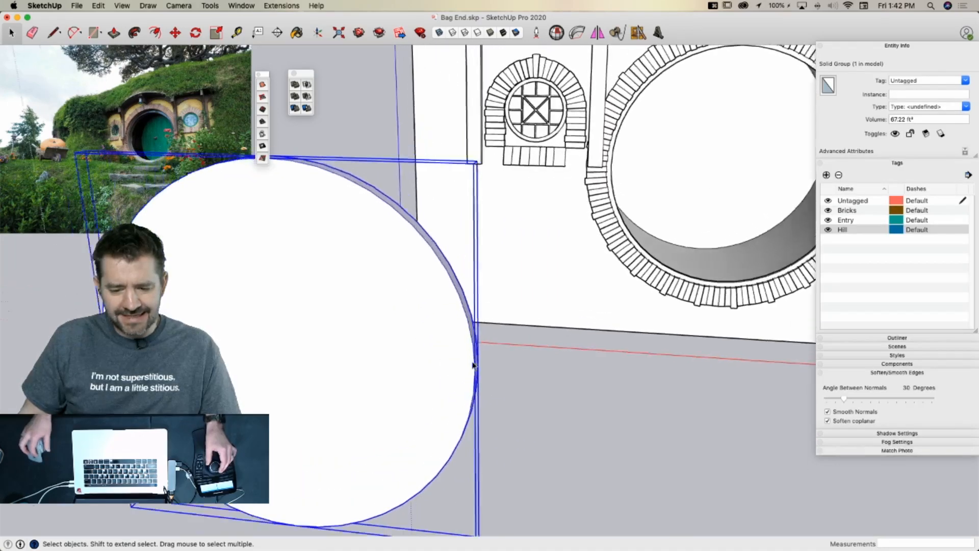
{"action": "key", "text": "m"}
{"action": "left_click", "coordinate": [501, 380]}
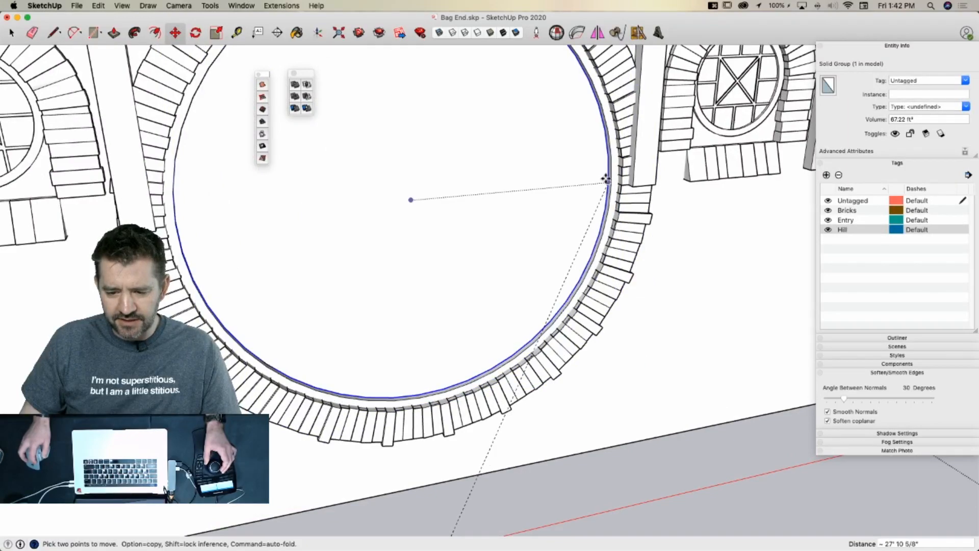
{"action": "left_click", "coordinate": [608, 187]}
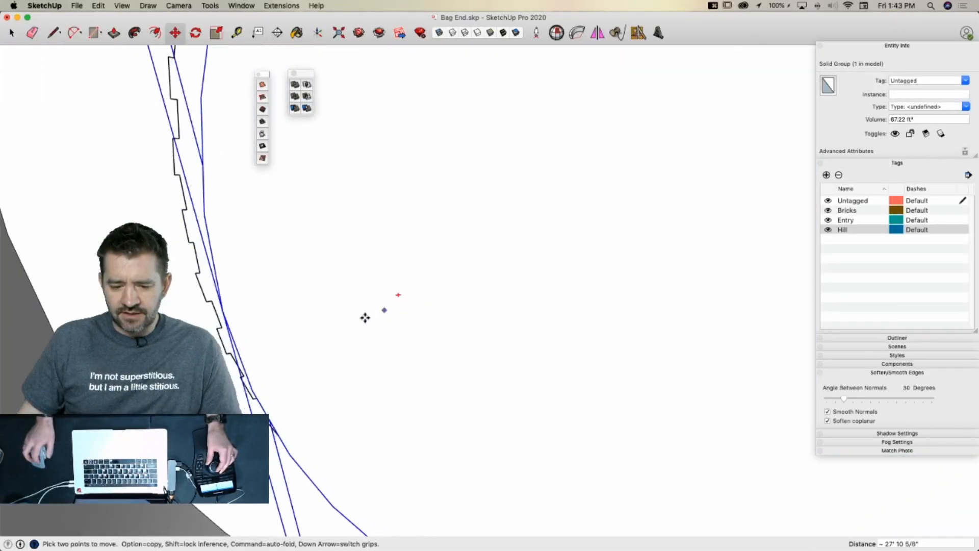
Rotate the door group by about 22.1 degrees around the doorway's right-hand edge to swing it open
{"action": "key", "text": "q"}
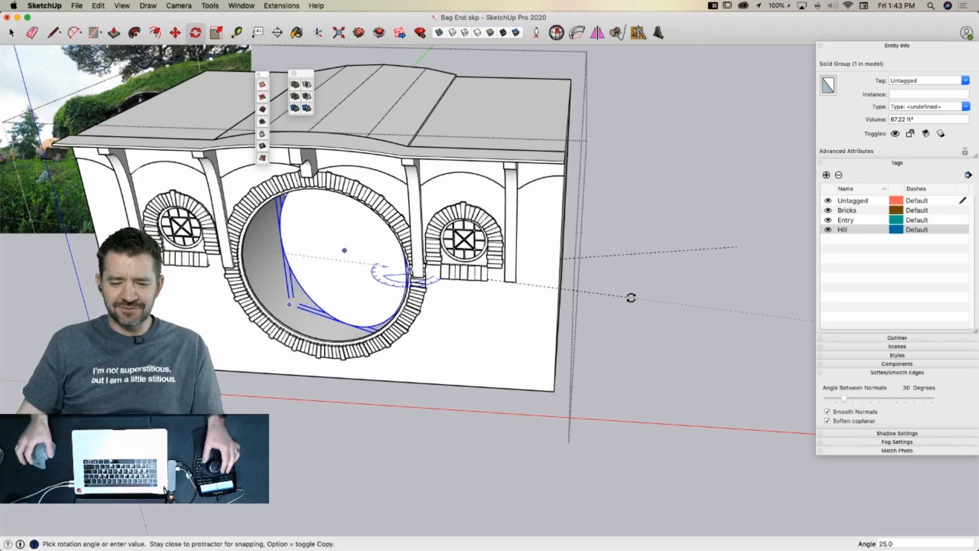
{"action": "mouse_move", "coordinate": [632, 297]}
{"action": "middle_mouse_down"}
{"action": "mouse_move", "coordinate": [656, 301]}
{"action": "mouse_move", "coordinate": [679, 288]}
{"action": "mouse_move", "coordinate": [690, 255]}
{"action": "middle_mouse_up"}
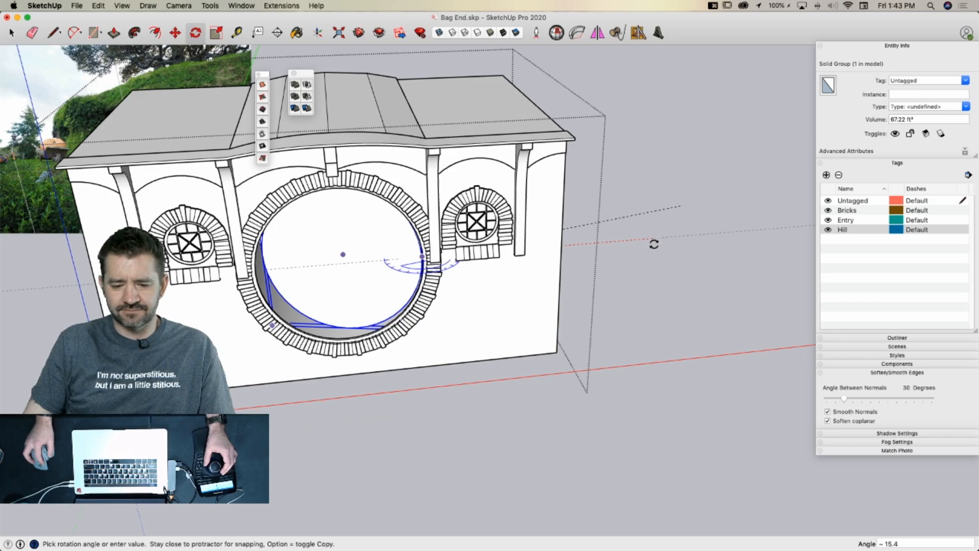
{"action": "left_click", "coordinate": [649, 249]}
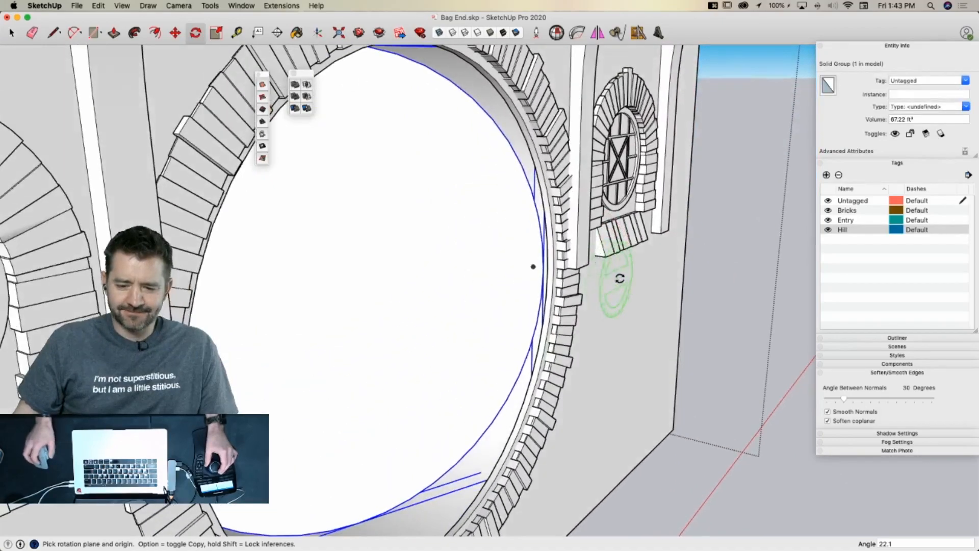
{"action": "key", "text": "space"}
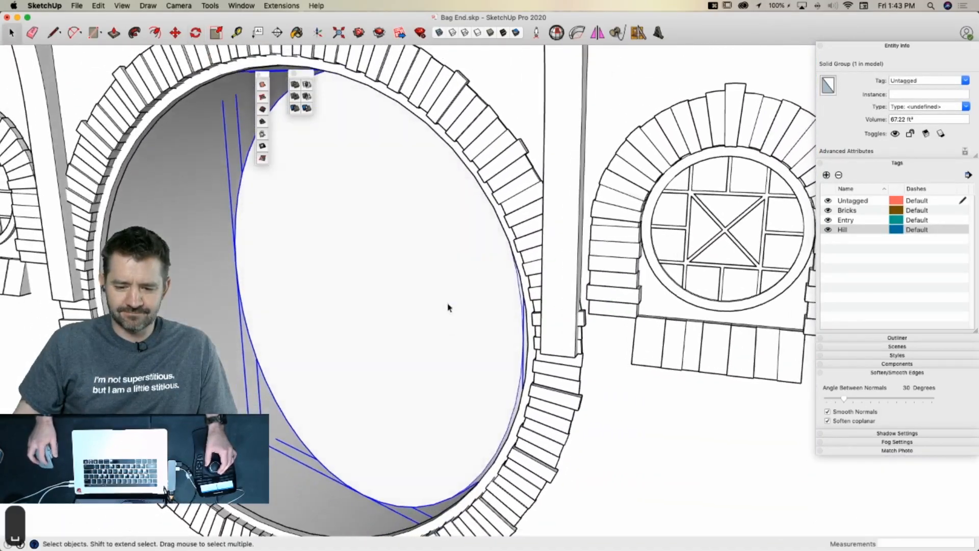
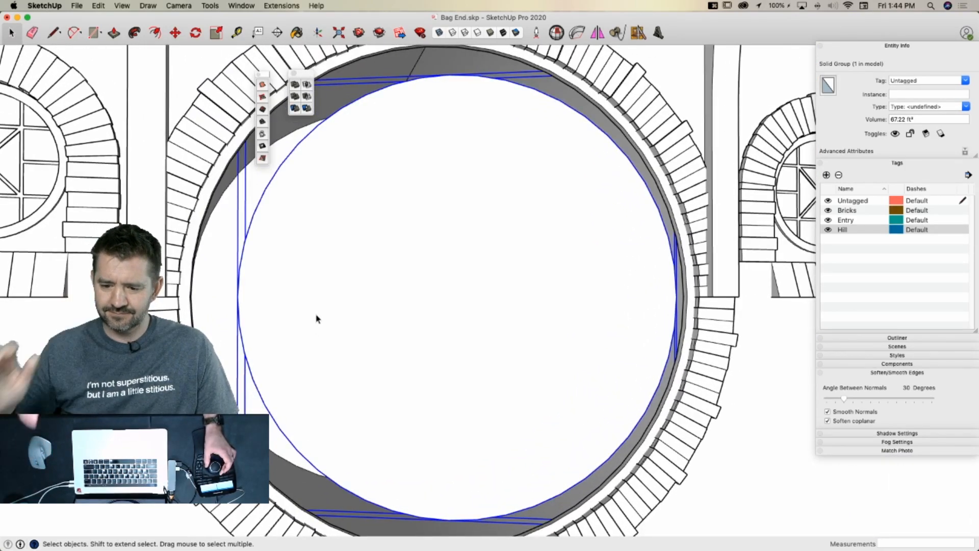
Examine the opened door against the round doorway and facade, and isolate the door group for a closer look
{"action": "scroll", "coordinate": [317, 315], "scroll_direction": "up", "scroll_amount": 2}
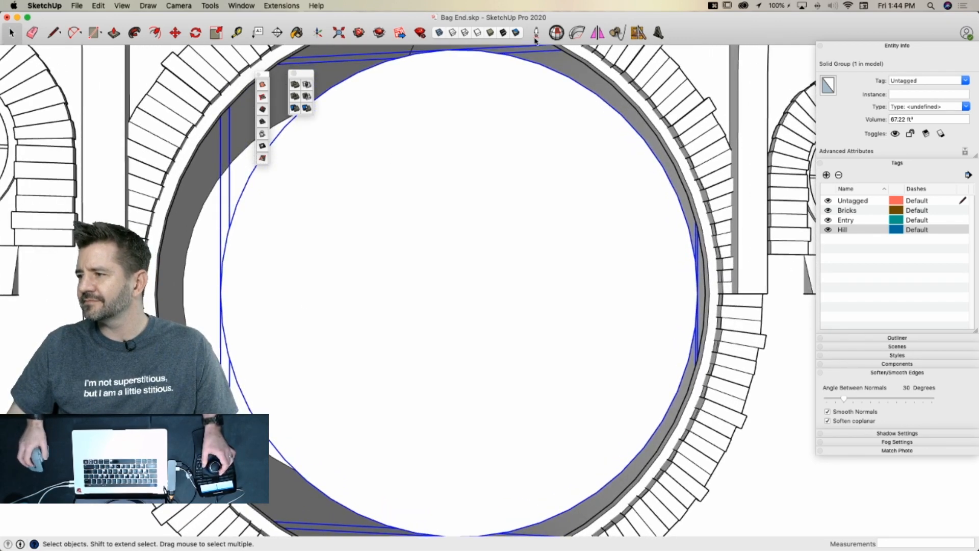
{"action": "scroll", "coordinate": [534, 44], "scroll_direction": "down", "scroll_amount": 2}
{"action": "scroll", "coordinate": [535, 39], "scroll_direction": "down", "scroll_amount": 5}
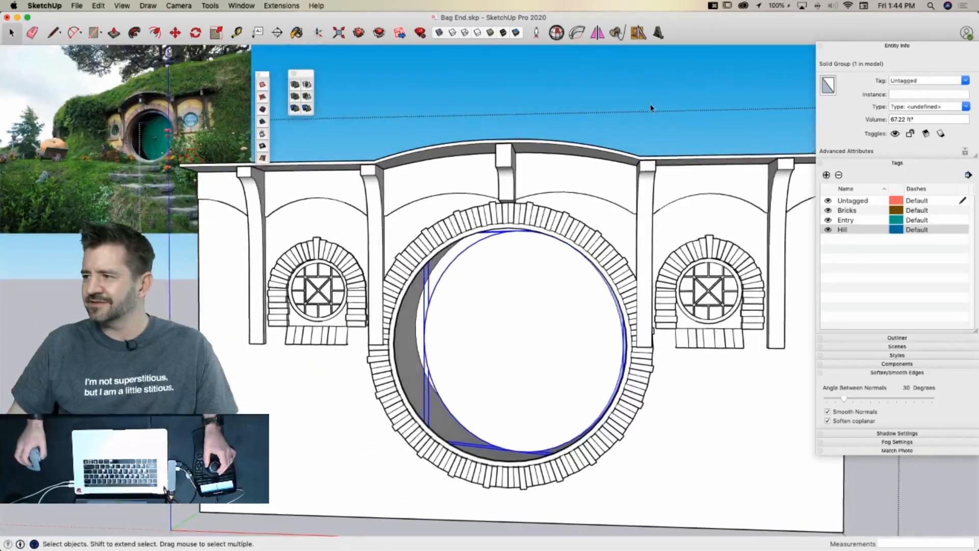
{"action": "middle_click_drag", "start_coordinate": [650, 105], "coordinate": [498, 170]}
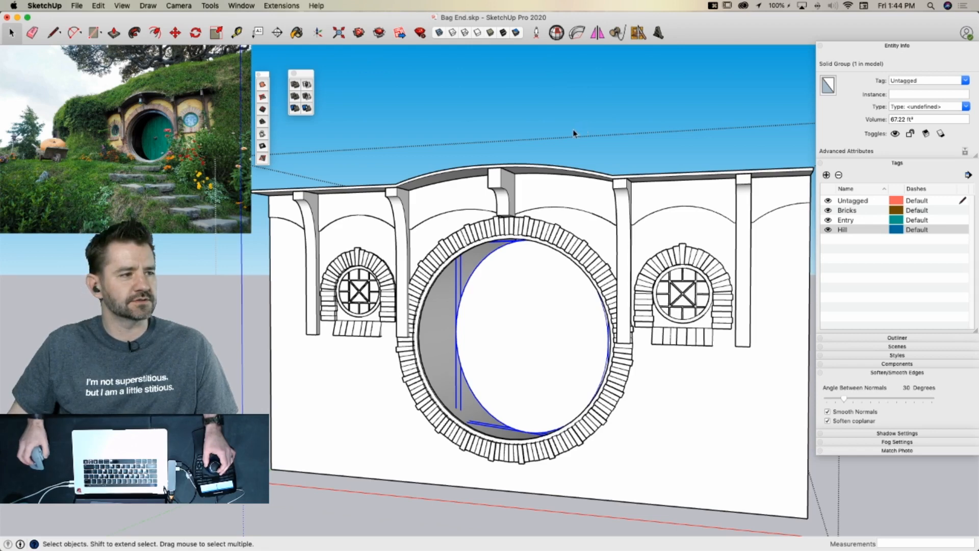
{"action": "scroll", "coordinate": [573, 129], "scroll_direction": "down", "scroll_amount": 2}
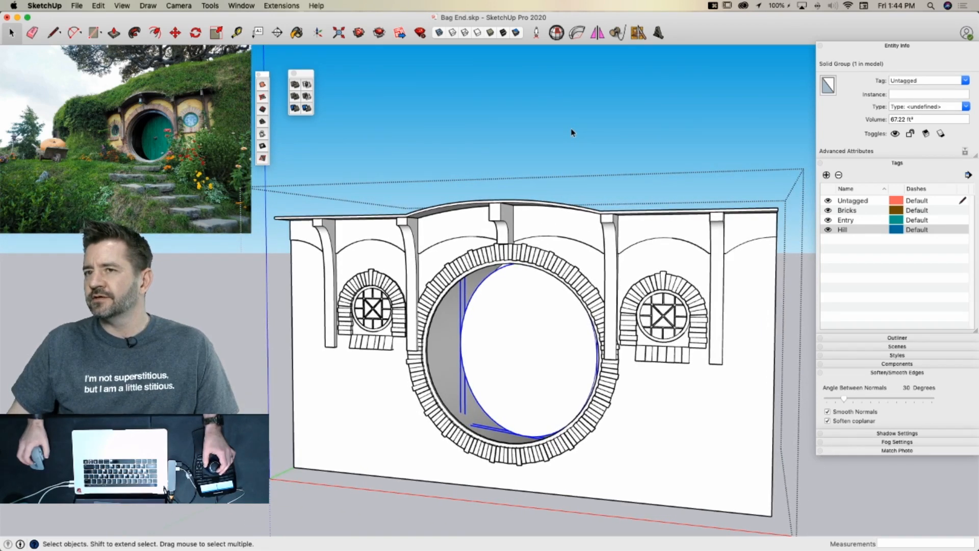
{"action": "middle_click_drag", "start_coordinate": [570, 128], "coordinate": [622, 294]}
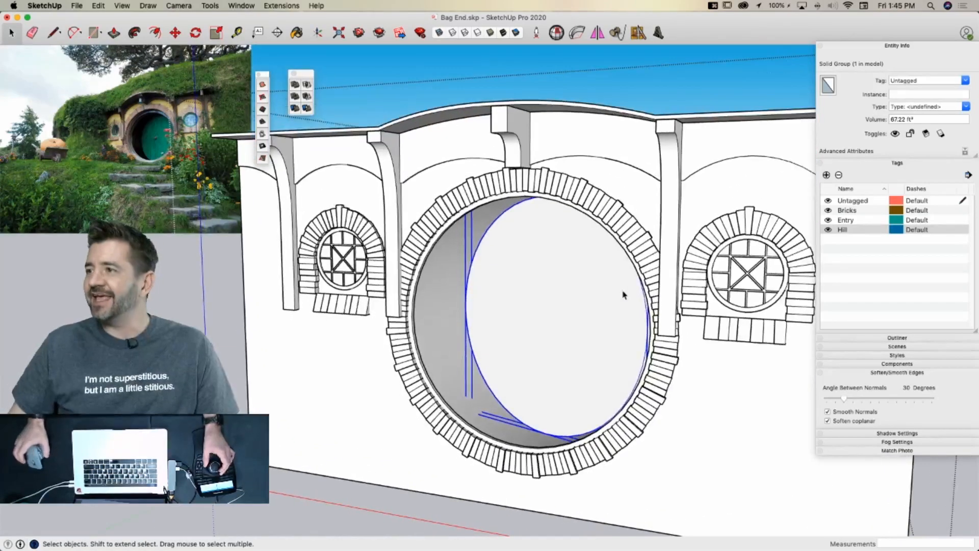
{"action": "scroll", "coordinate": [622, 295], "scroll_direction": "up", "scroll_amount": 3}
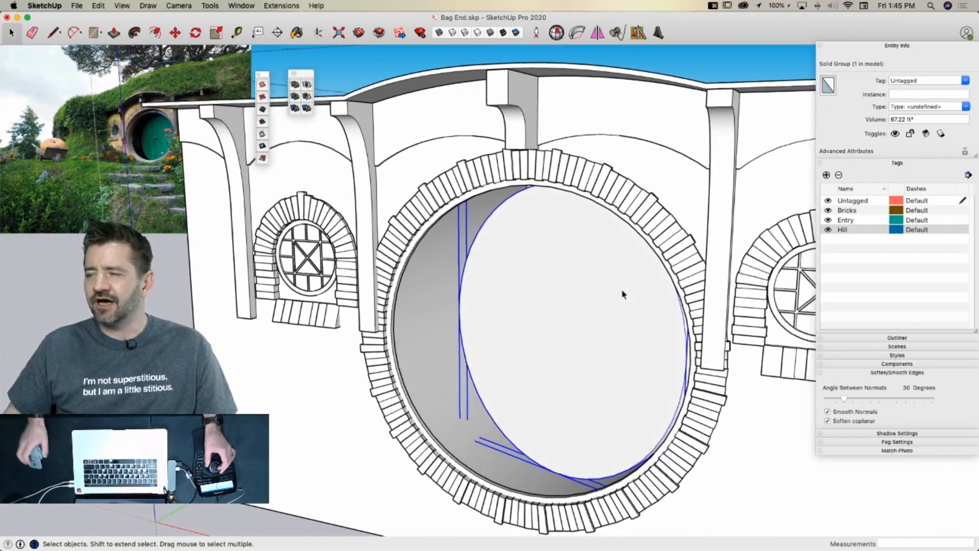
{"action": "scroll", "coordinate": [623, 294], "scroll_direction": "up", "scroll_amount": 3}
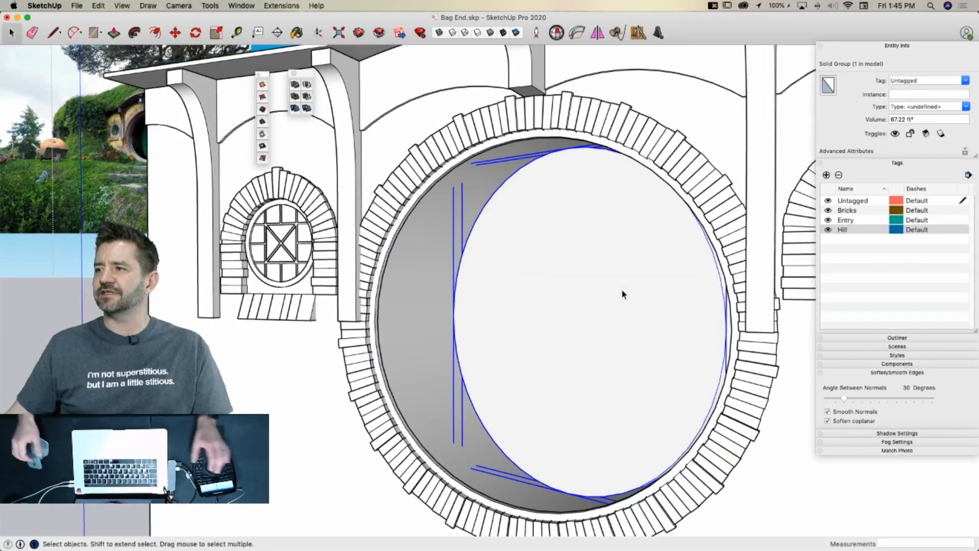
{"action": "scroll", "coordinate": [590, 280], "scroll_direction": "up", "scroll_amount": 1}
{"action": "middle_click_drag", "start_coordinate": [591, 281], "coordinate": [431, 139]}
{"action": "key", "text": "super+3"}
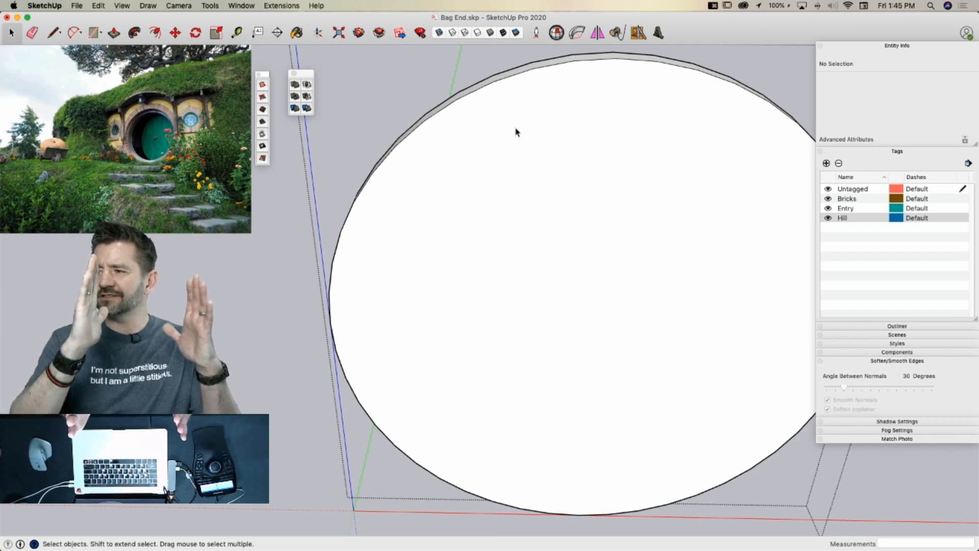
{"action": "middle_click_drag", "start_coordinate": [685, 210], "coordinate": [691, 212]}
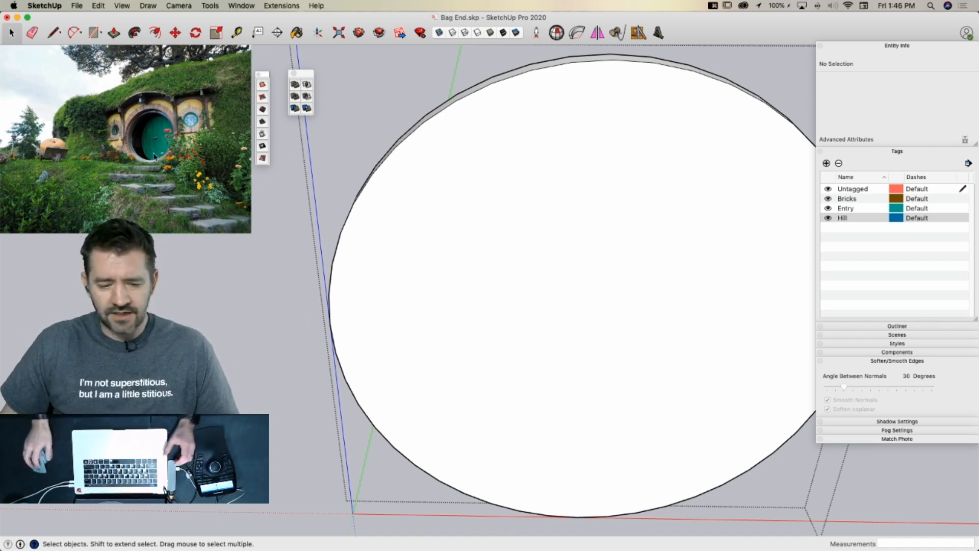
Switch to the "Live Modeling Bag End in SketchUp!" forum topic in Chrome and browse the posted door reference pictures
{"action": "mouse_move", "coordinate": [2, 183]}
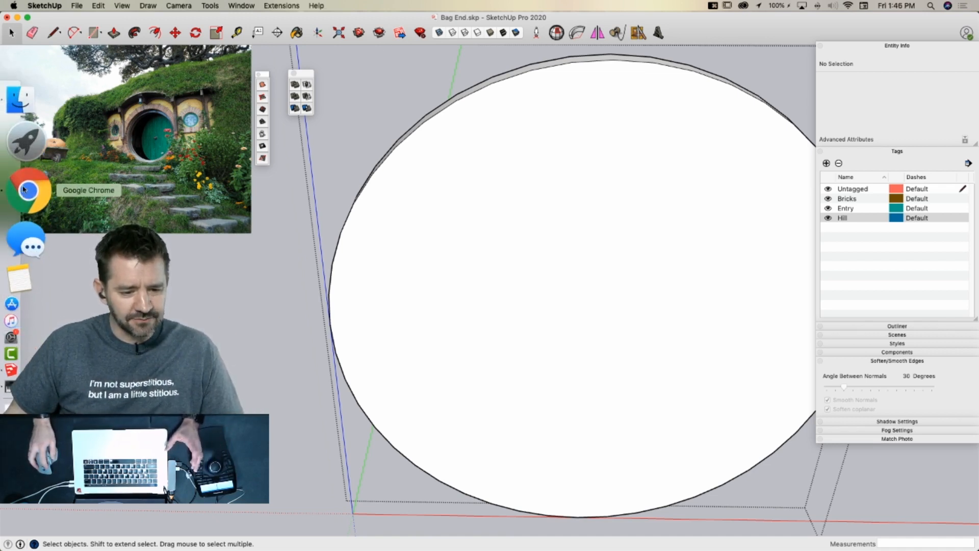
{"action": "right_click", "coordinate": [23, 189]}
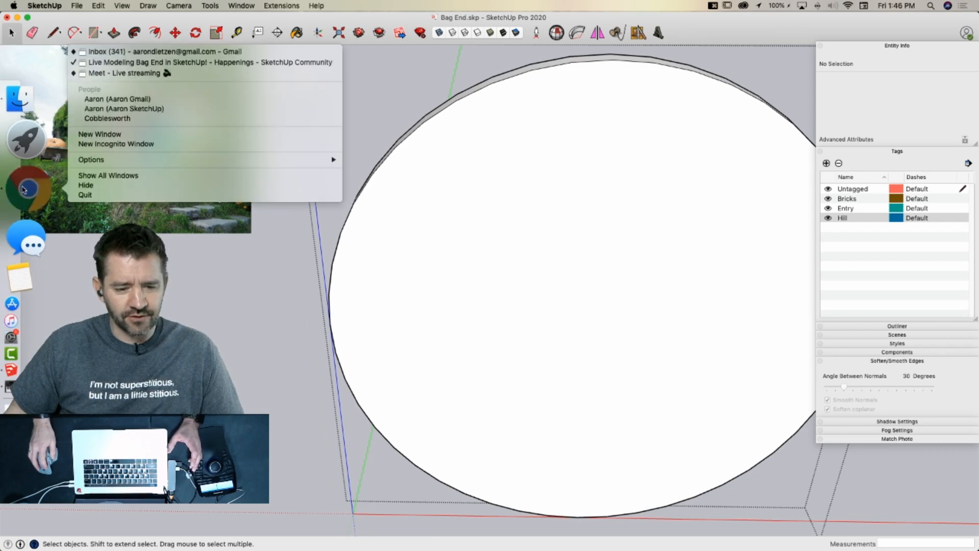
{"action": "left_click", "coordinate": [128, 63]}
{"action": "scroll", "coordinate": [535, 282], "scroll_direction": "down", "scroll_amount": 5}
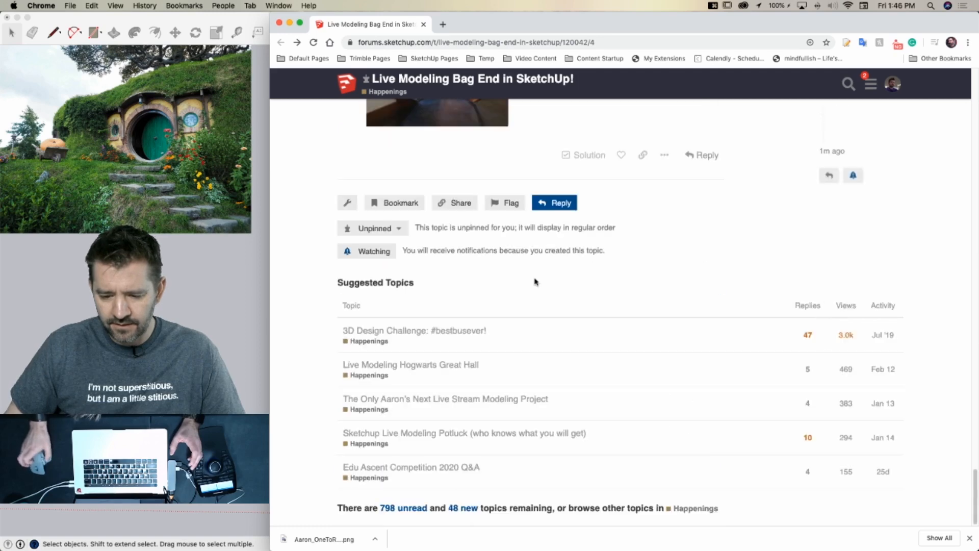
{"action": "scroll", "coordinate": [534, 278], "scroll_direction": "up", "scroll_amount": 5}
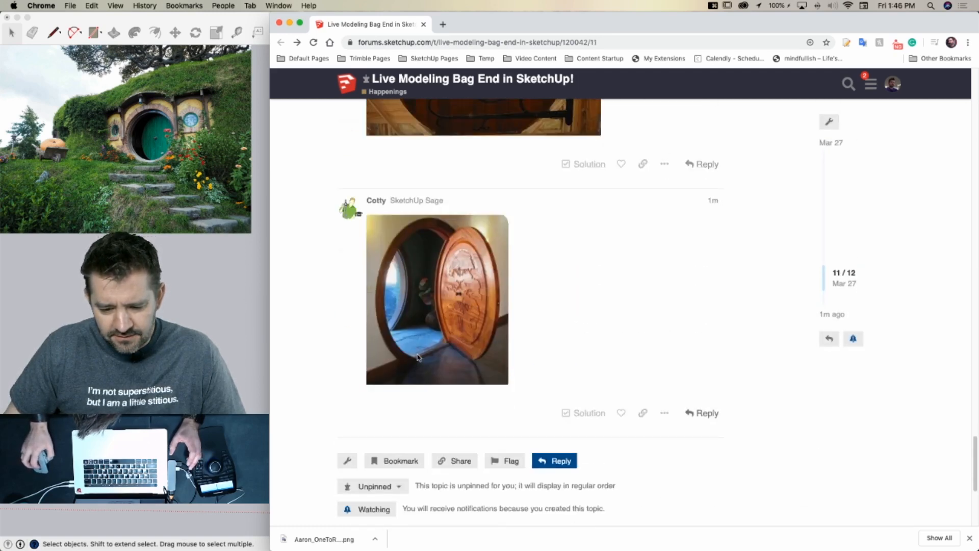
{"action": "scroll", "coordinate": [442, 353], "scroll_direction": "up", "scroll_amount": 10}
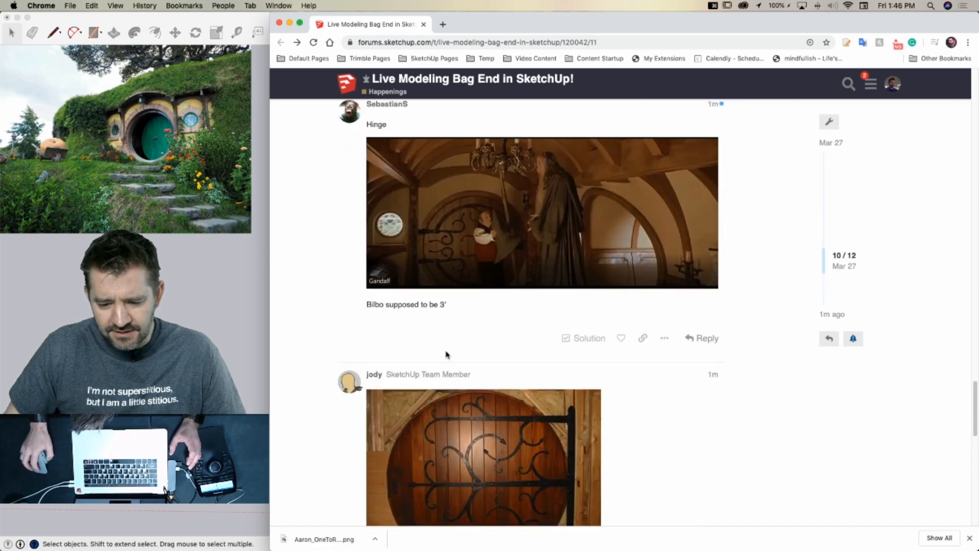
{"action": "scroll", "coordinate": [451, 356], "scroll_direction": "up", "scroll_amount": 3}
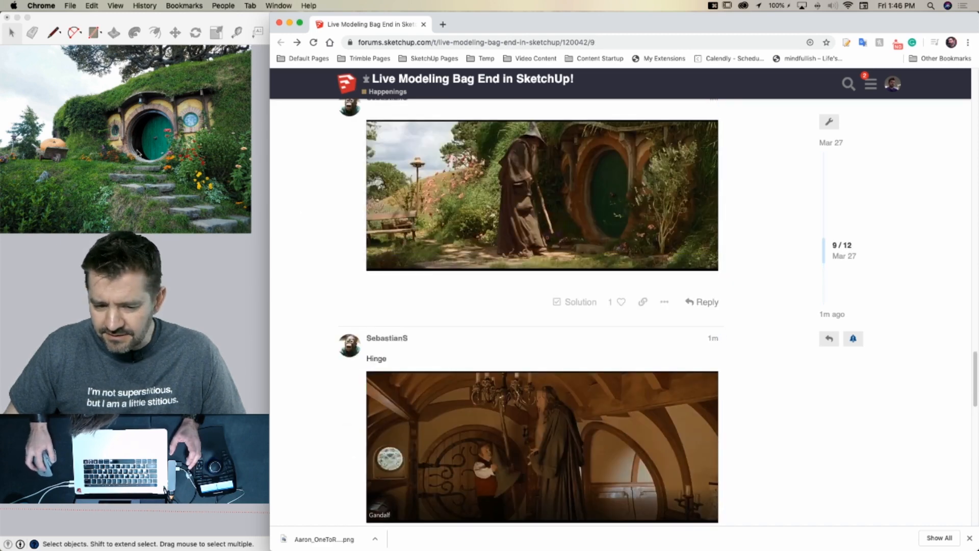
Compare the iron hinge work in the round wooden door photo with the interior film still in the forum posts
{"action": "scroll", "coordinate": [544, 383], "scroll_direction": "down", "scroll_amount": 6}
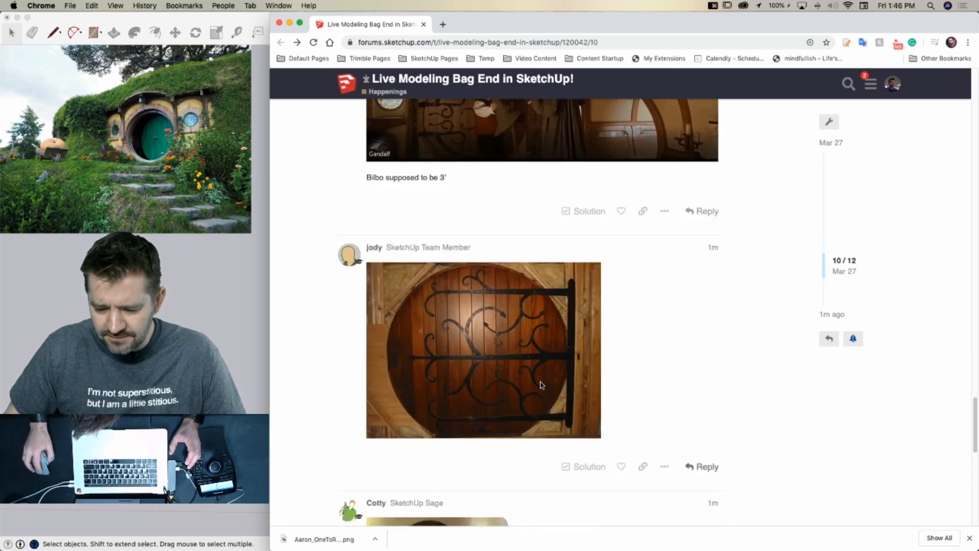
{"action": "scroll", "coordinate": [542, 385], "scroll_direction": "down", "scroll_amount": 1}
{"action": "scroll", "coordinate": [516, 406], "scroll_direction": "up", "scroll_amount": 7}
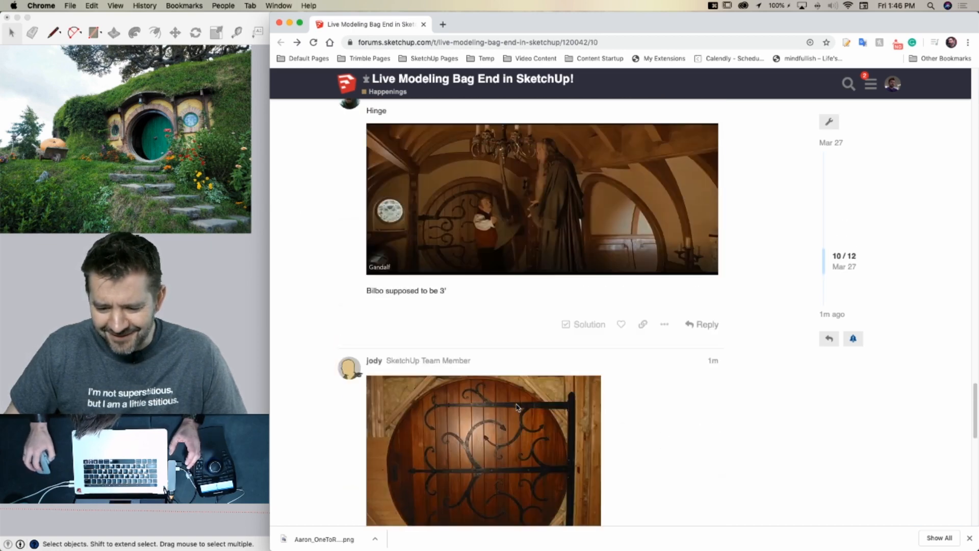
{"action": "scroll", "coordinate": [510, 401], "scroll_direction": "down", "scroll_amount": 6}
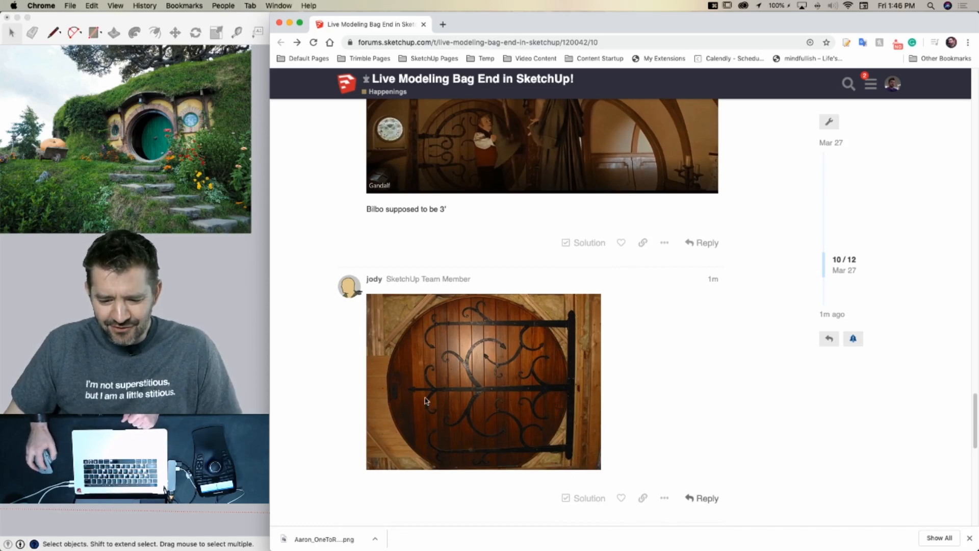
{"action": "scroll", "coordinate": [465, 388], "scroll_direction": "down", "scroll_amount": 5}
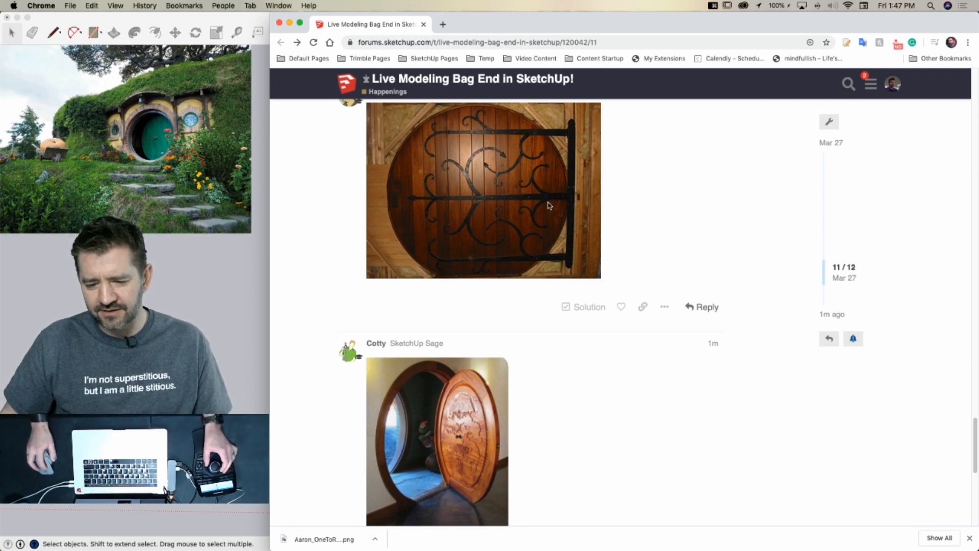
{"action": "scroll", "coordinate": [502, 247], "scroll_direction": "up", "scroll_amount": 2}
{"action": "scroll", "coordinate": [504, 248], "scroll_direction": "up", "scroll_amount": 5}
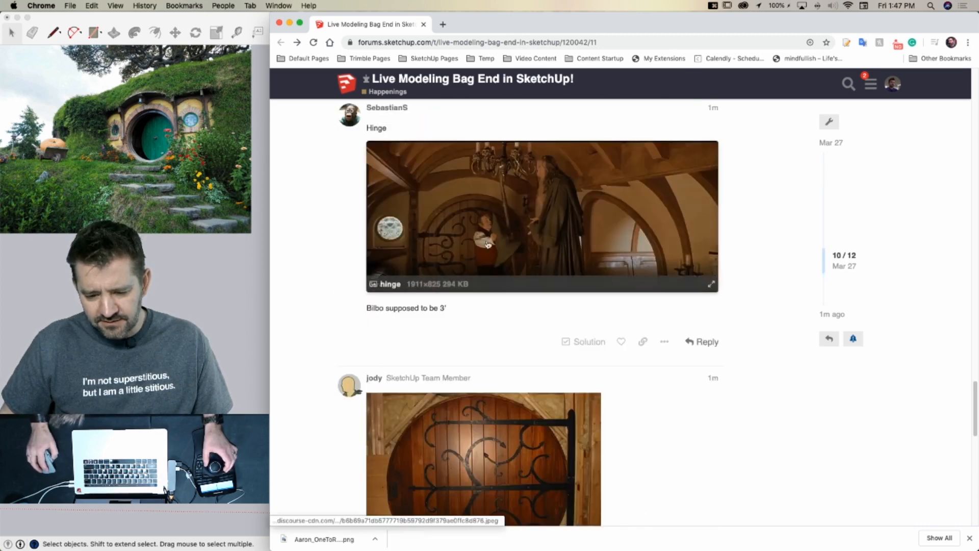
{"action": "scroll", "coordinate": [437, 237], "scroll_direction": "down", "scroll_amount": 2}
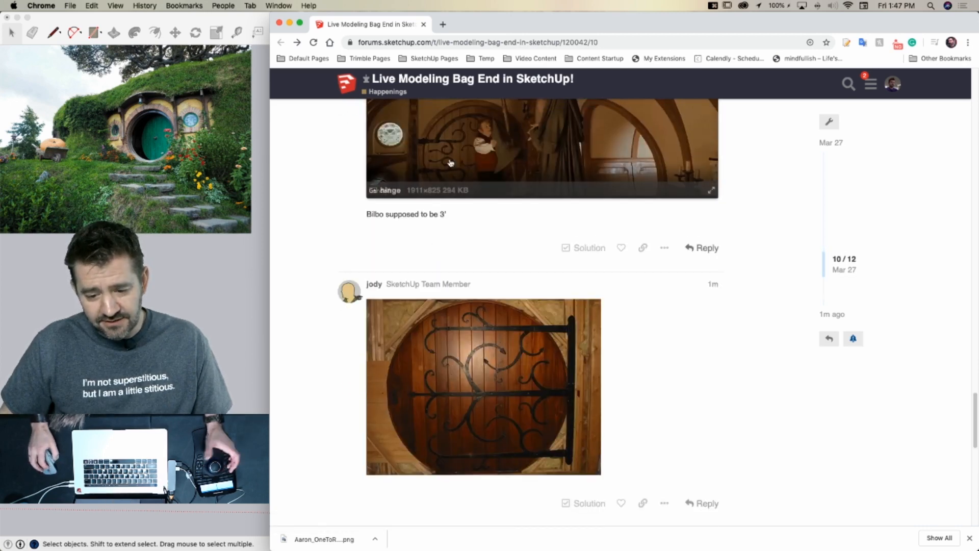
{"action": "scroll", "coordinate": [459, 239], "scroll_direction": "up", "scroll_amount": 2}
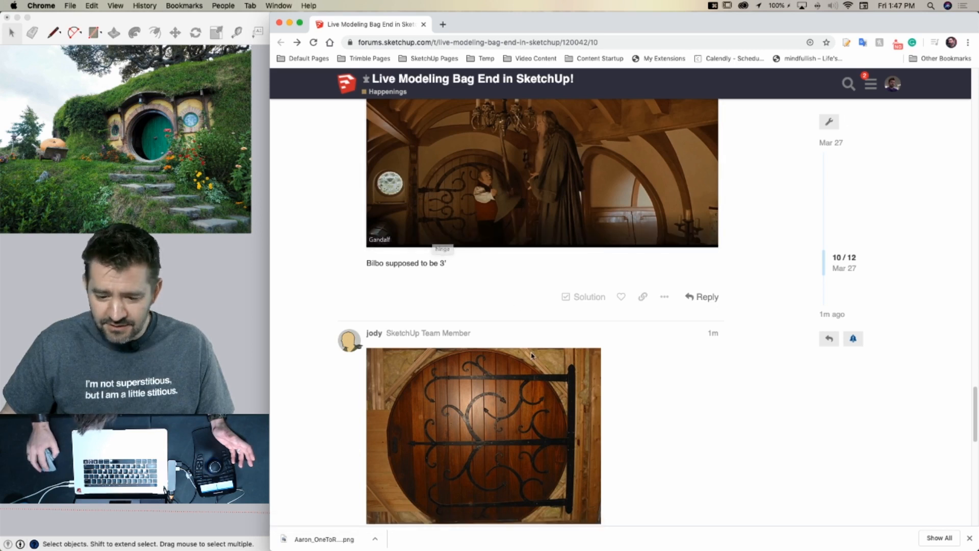
{"action": "scroll", "coordinate": [556, 351], "scroll_direction": "down", "scroll_amount": 1}
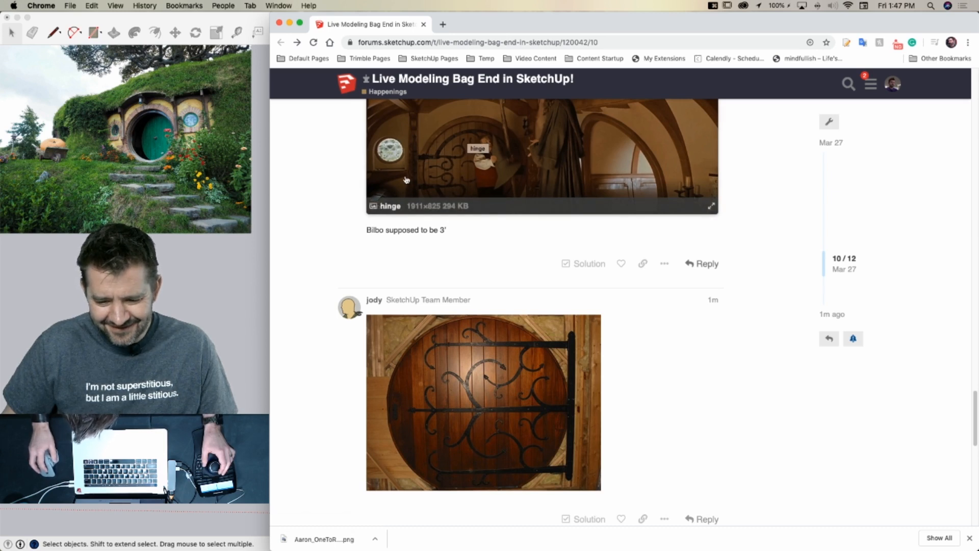
Switch back to SketchUp and open the round door group for editing
{"action": "left_click", "coordinate": [236, 284]}
{"action": "key", "text": "space"}
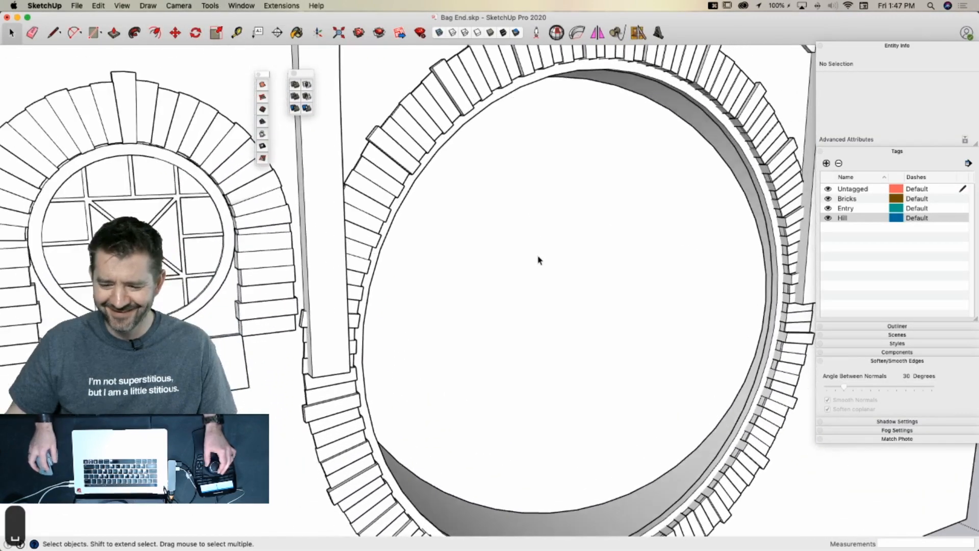
{"action": "double_click", "coordinate": [540, 262]}
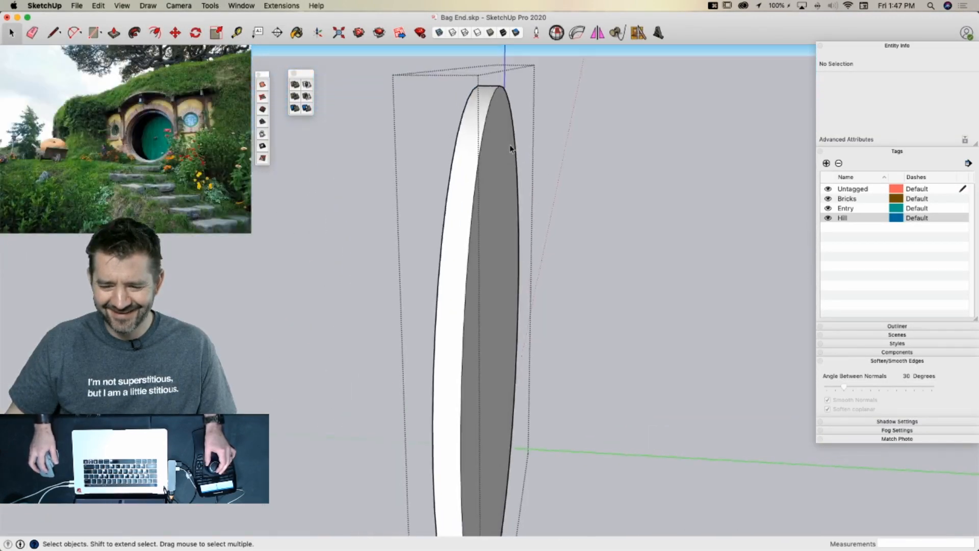
{"action": "left_click", "coordinate": [503, 156]}
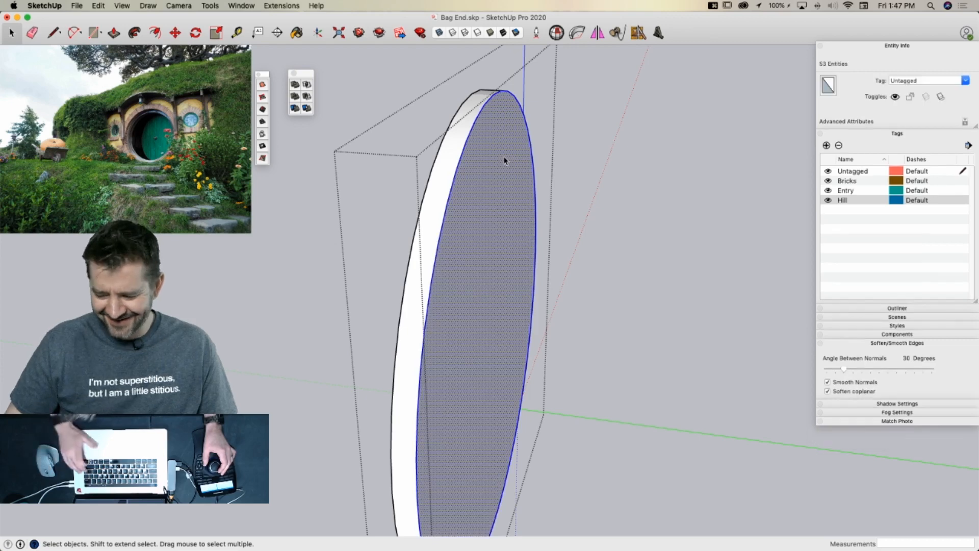
{"action": "key", "text": "BackSpace"}
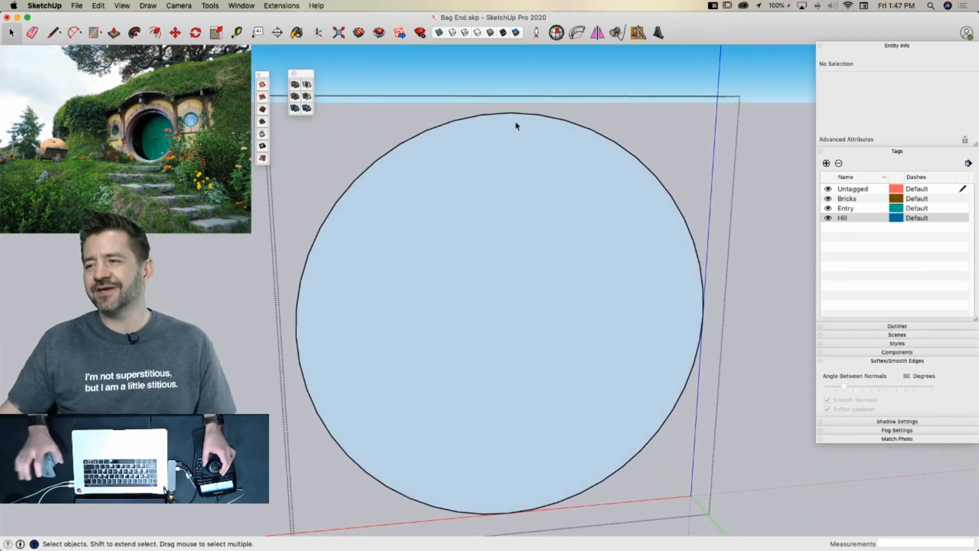
{"action": "key", "text": "super+z"}
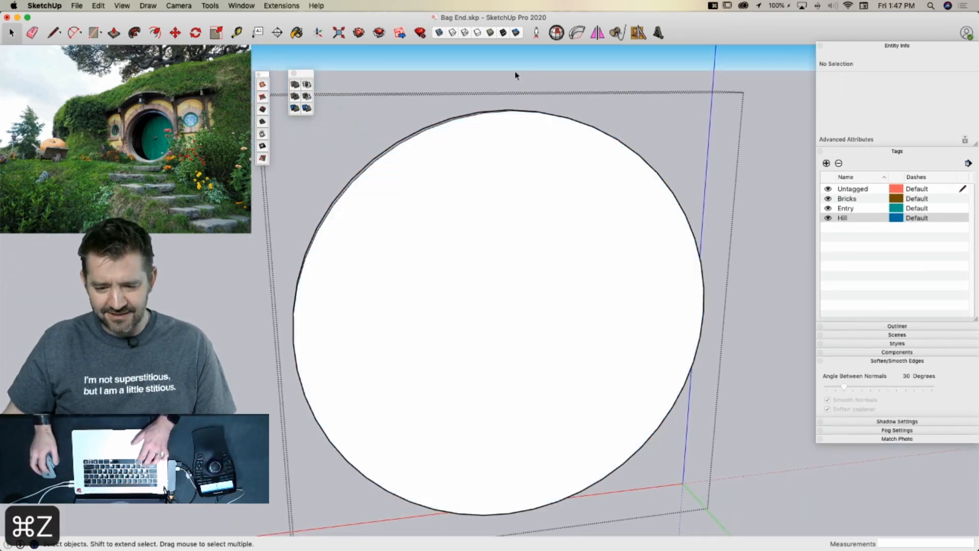
Thicken the round door disc by extruding its flat face about 1' 5 3/8"
{"action": "triple_click", "coordinate": [516, 186]}
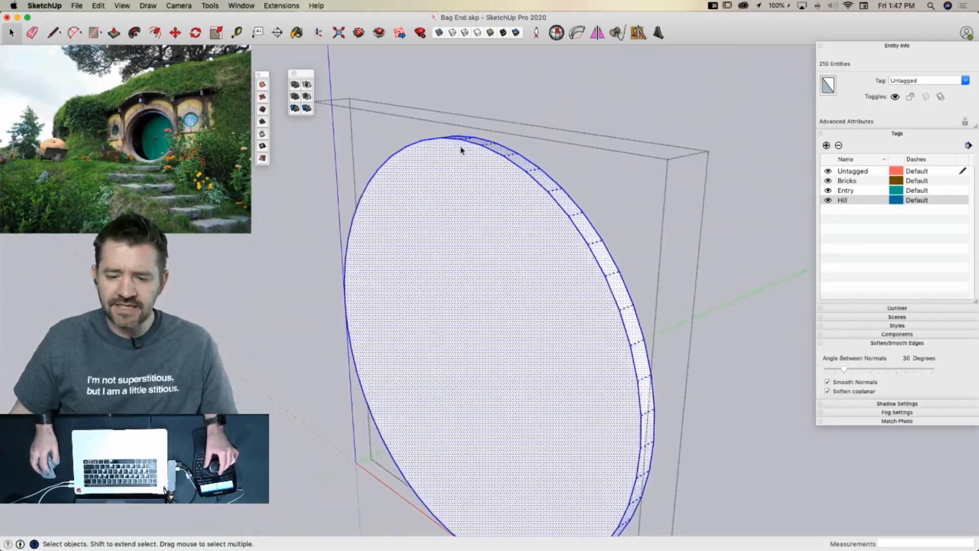
{"action": "key", "text": "p"}
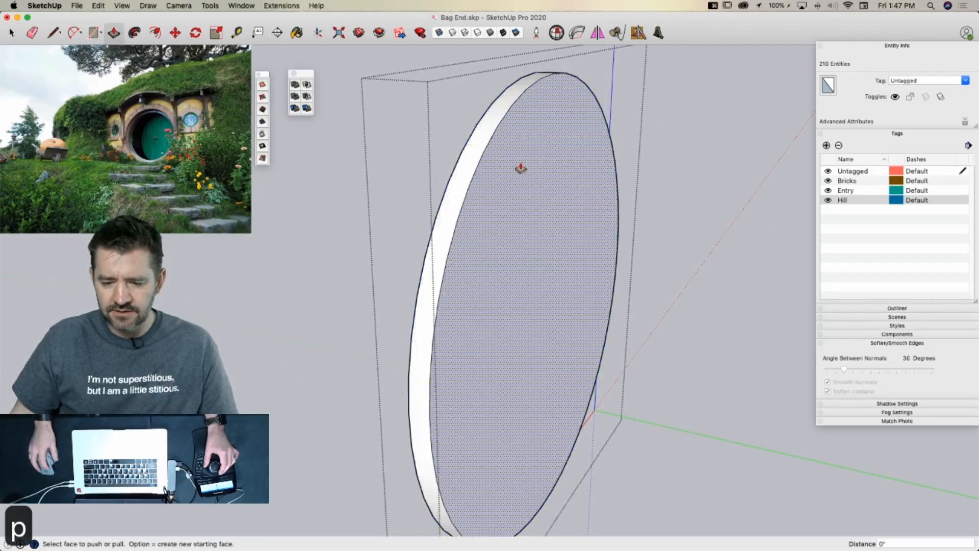
{"action": "right_click", "coordinate": [578, 191]}
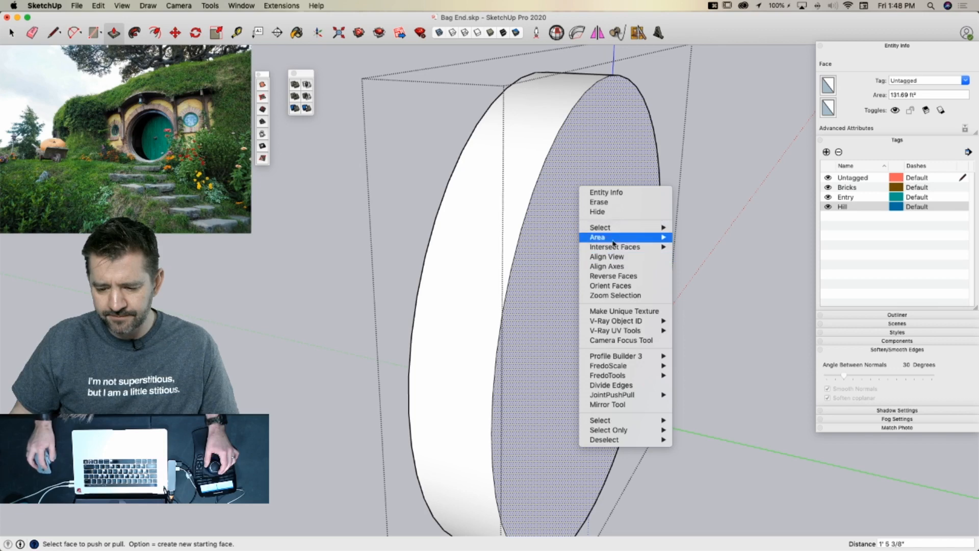
{"action": "mouse_move", "coordinate": [616, 248]}
{"action": "left_click", "coordinate": [702, 247]}
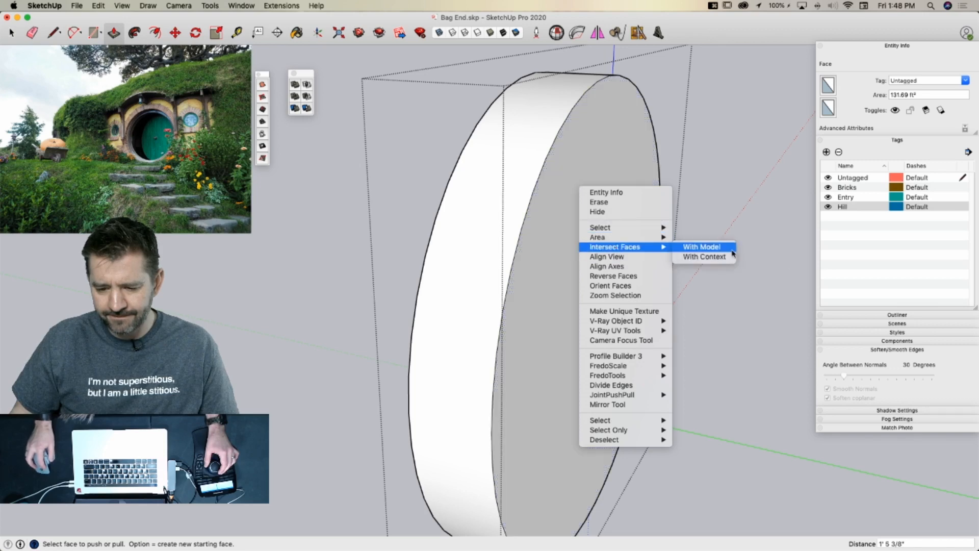
Select all connected geometry of the thickened disc and make it a group
{"action": "key", "text": "space"}
{"action": "triple_click", "coordinate": [607, 151]}
{"action": "right_click", "coordinate": [607, 151]}
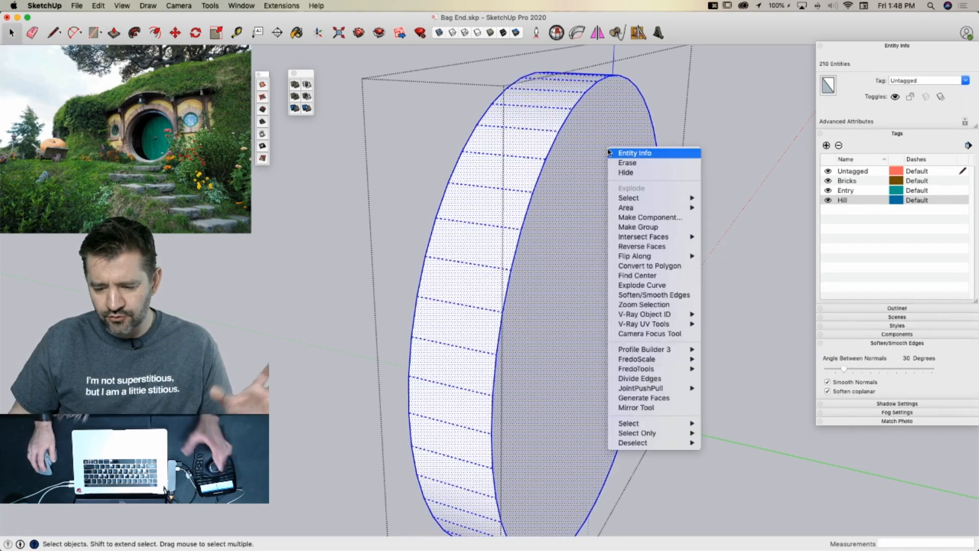
{"action": "left_click", "coordinate": [639, 227]}
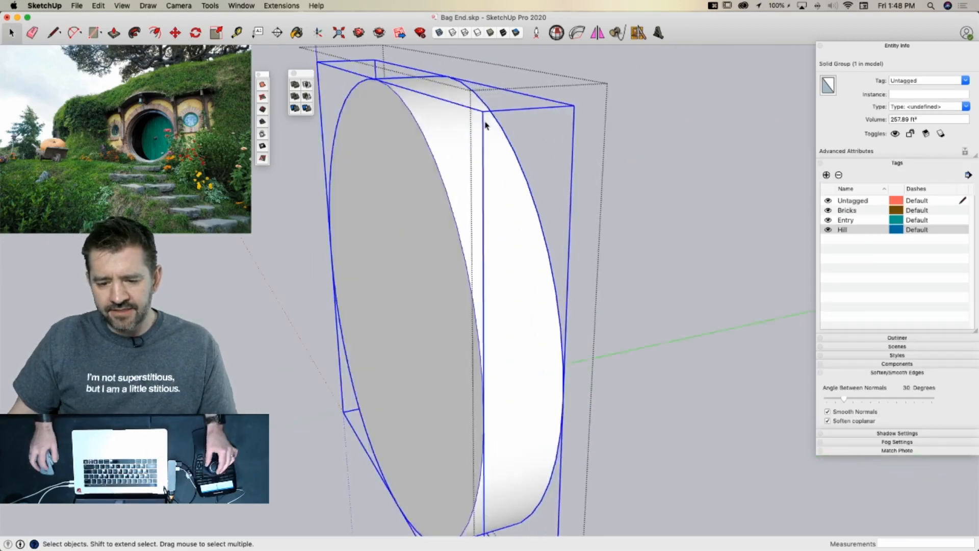
Draw a vertical centre line across the disc's face, plus a horizontal line from its midpoint to the disc's edge
{"action": "key", "text": "l"}
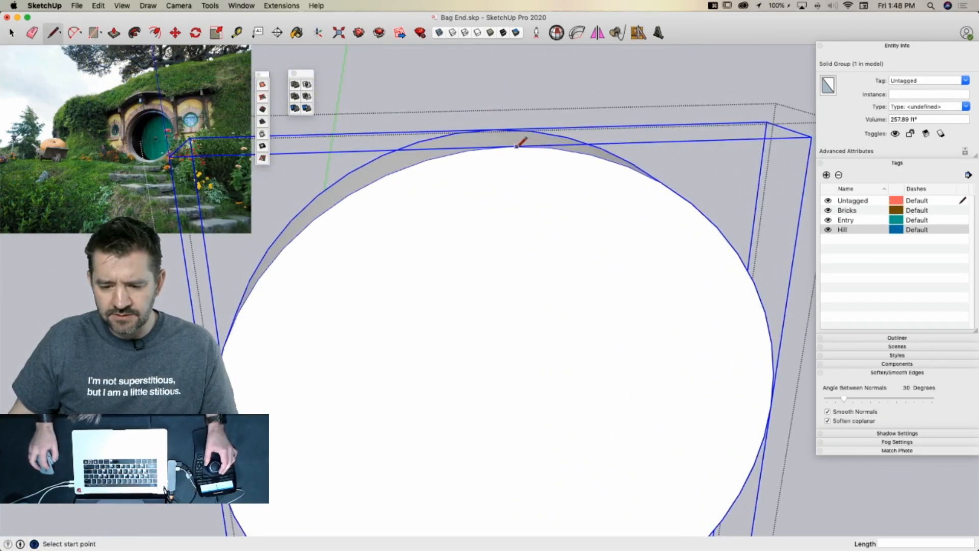
{"action": "left_click", "coordinate": [510, 146]}
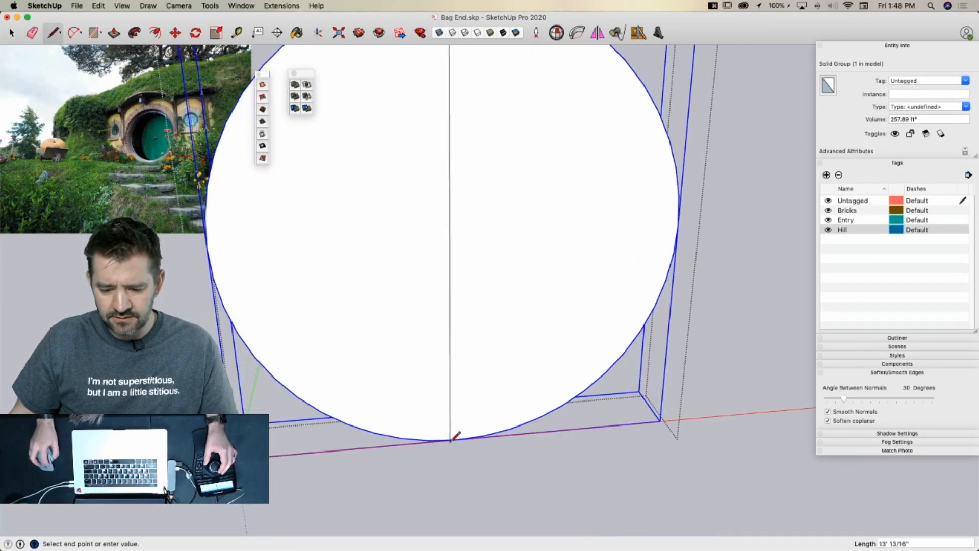
{"action": "left_click", "coordinate": [456, 439]}
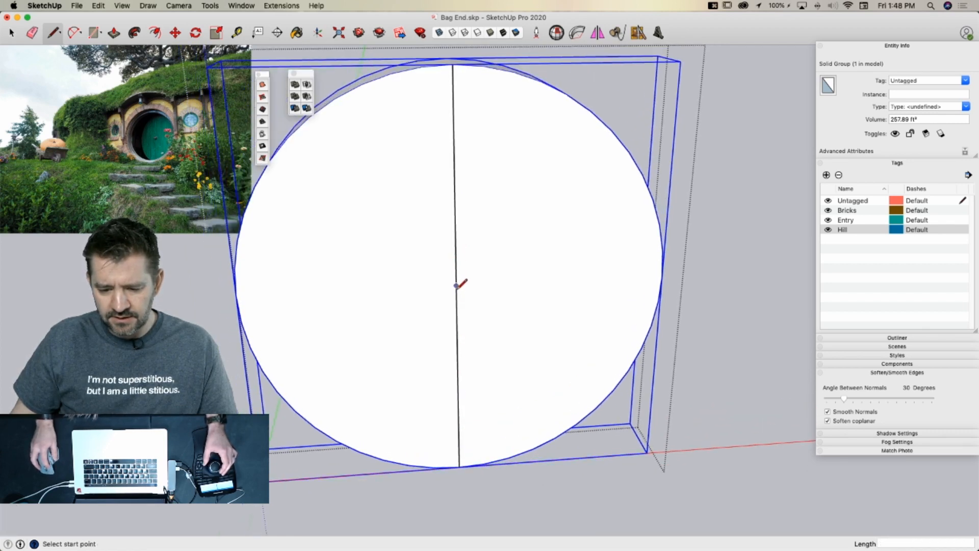
{"action": "left_click", "coordinate": [661, 276]}
Divide the horizontal radius line into 7 equal segments
{"action": "key", "text": "space"}
{"action": "left_click", "coordinate": [553, 292]}
{"action": "right_click", "coordinate": [554, 293]}
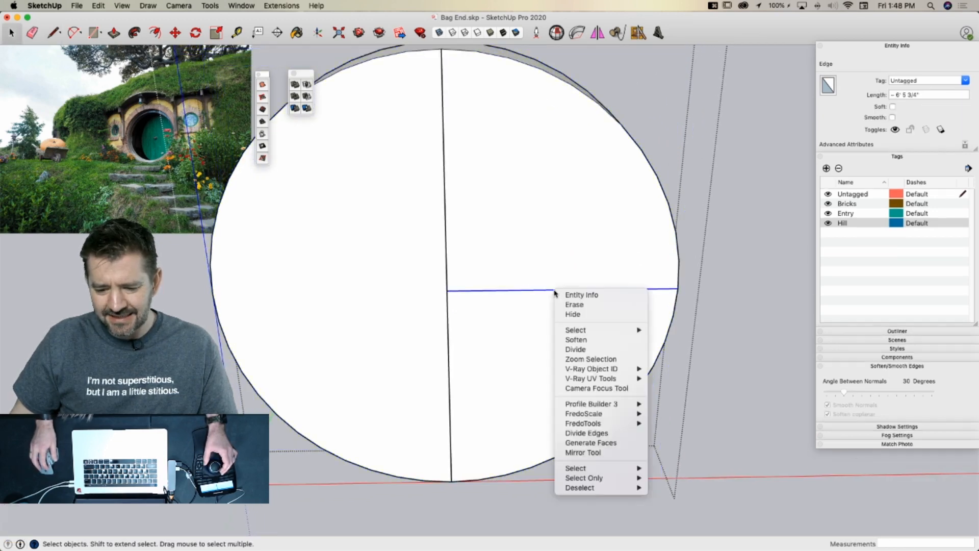
{"action": "left_click", "coordinate": [584, 349]}
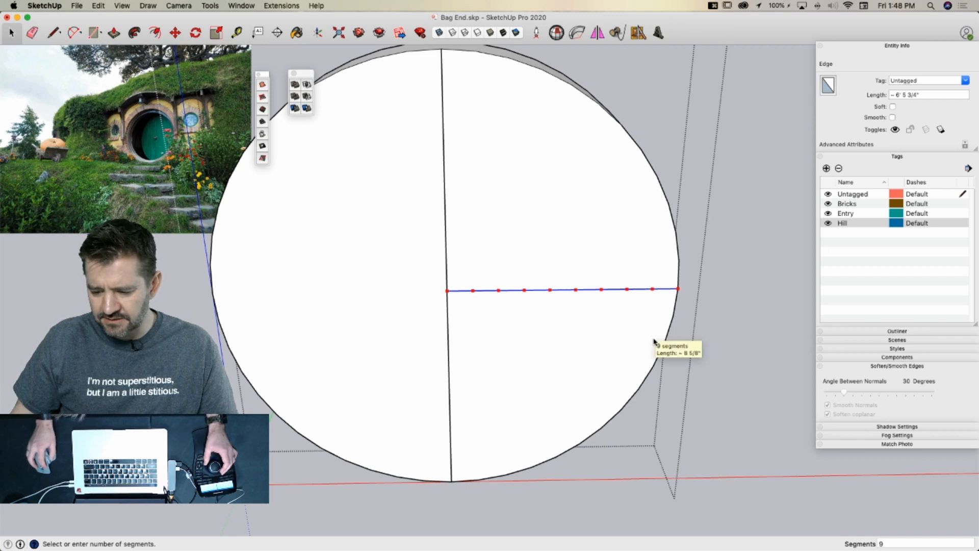
{"action": "left_click", "coordinate": [646, 341]}
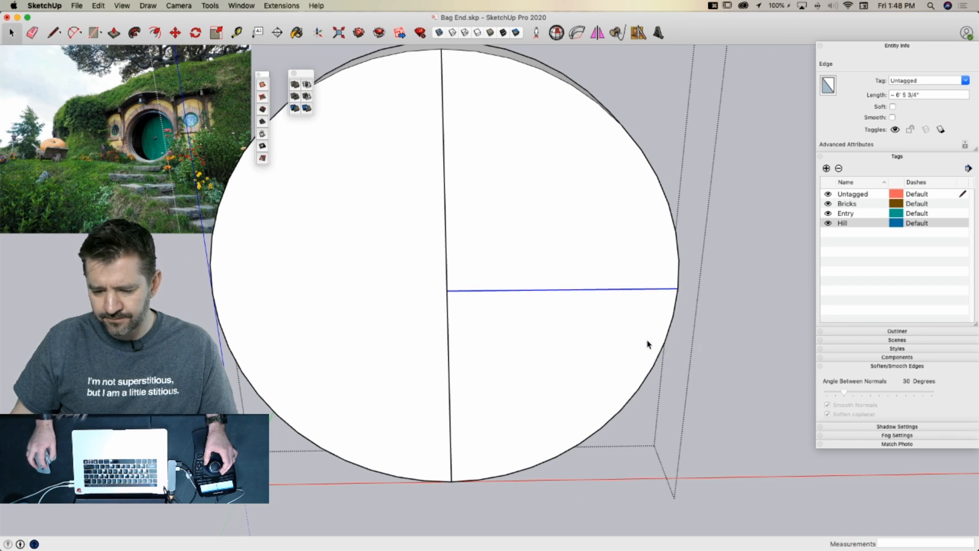
From the first division point, draw a vertical line about 7' 4" up past the rim and close a narrow strip against the centre line
{"action": "key", "text": "l"}
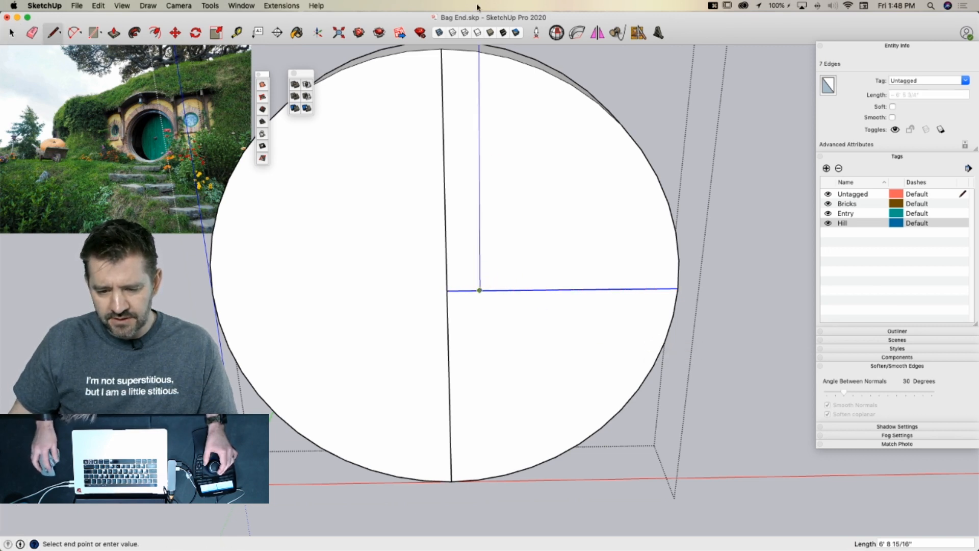
{"action": "key", "text": "Up"}
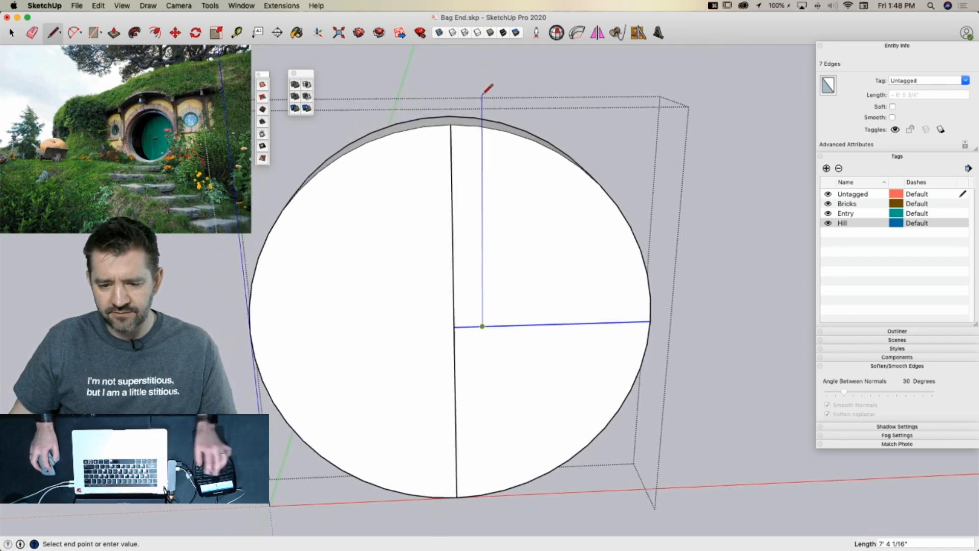
{"action": "left_click", "coordinate": [481, 94]}
{"action": "left_click", "coordinate": [451, 124]}
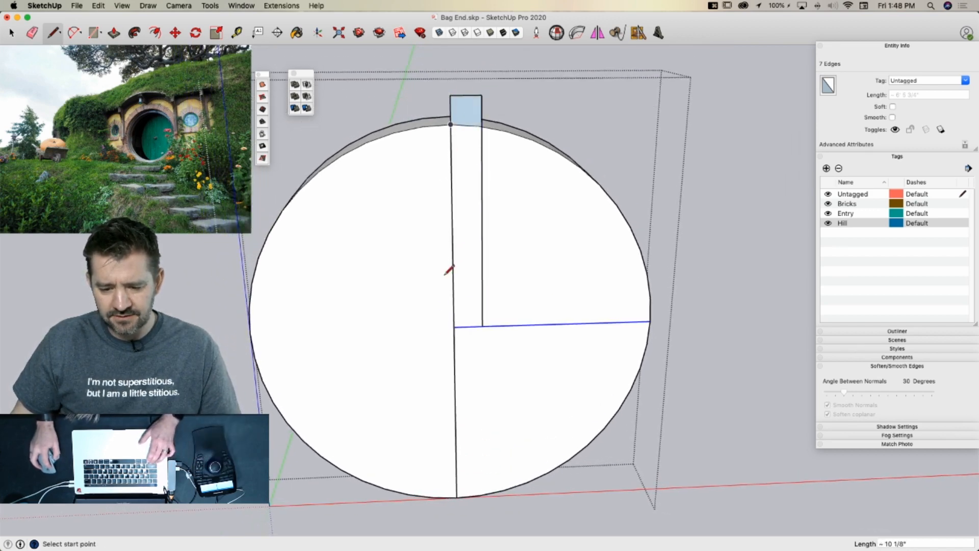
Copy the half-height strip straight down to span the full disc, and erase the horizontal line pieces
{"action": "key", "text": "space"}
{"action": "key", "text": "m"}
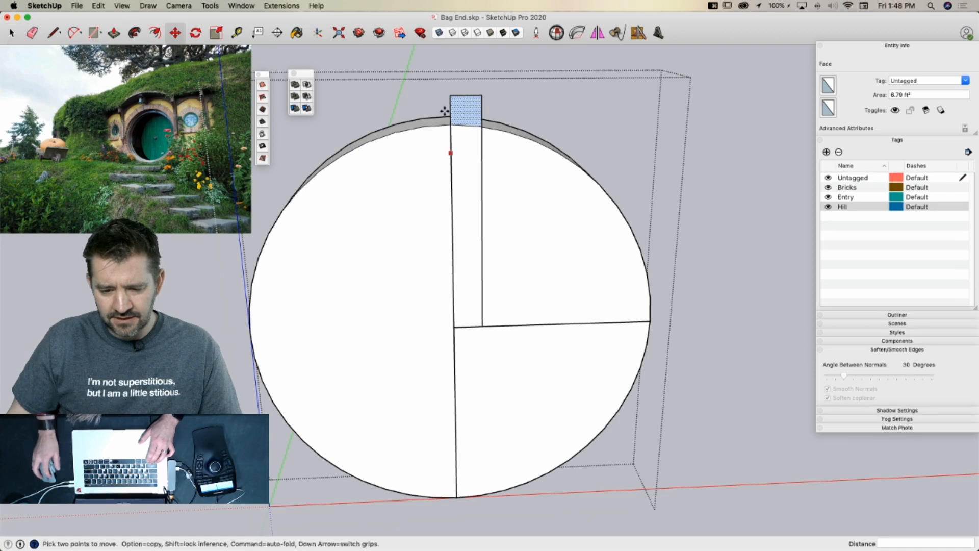
{"action": "left_click", "coordinate": [481, 97]}
{"action": "left_click", "coordinate": [477, 326]}
{"action": "key", "text": "e"}
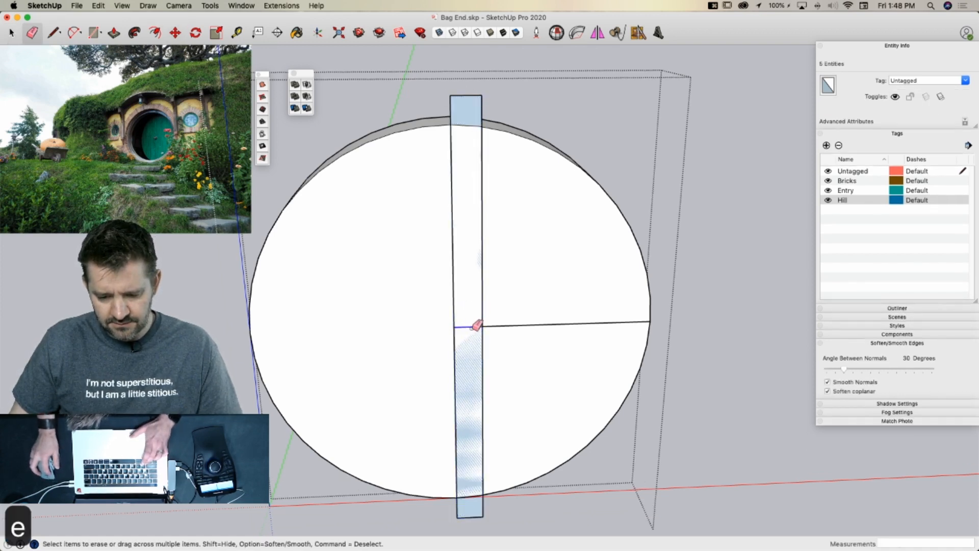
{"action": "left_click", "coordinate": [477, 326]}
{"action": "mouse_move", "coordinate": [567, 323]}
{"action": "left_mouse_down"}
{"action": "mouse_move", "coordinate": [642, 320]}
{"action": "mouse_move", "coordinate": [636, 309]}
{"action": "left_mouse_up"}
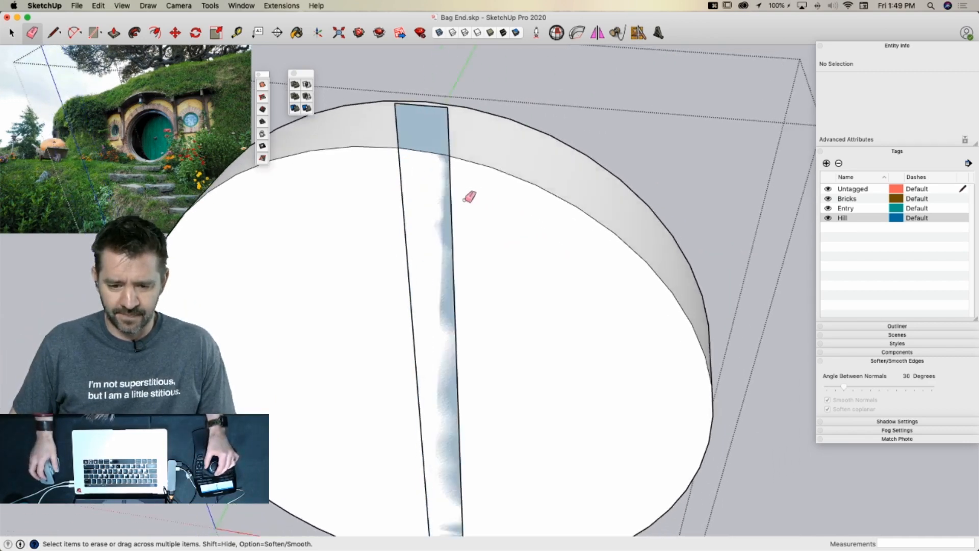
Extrude the full-height strip into a vertical plank and erase the stray edges crossing its side
{"action": "key", "text": "p"}
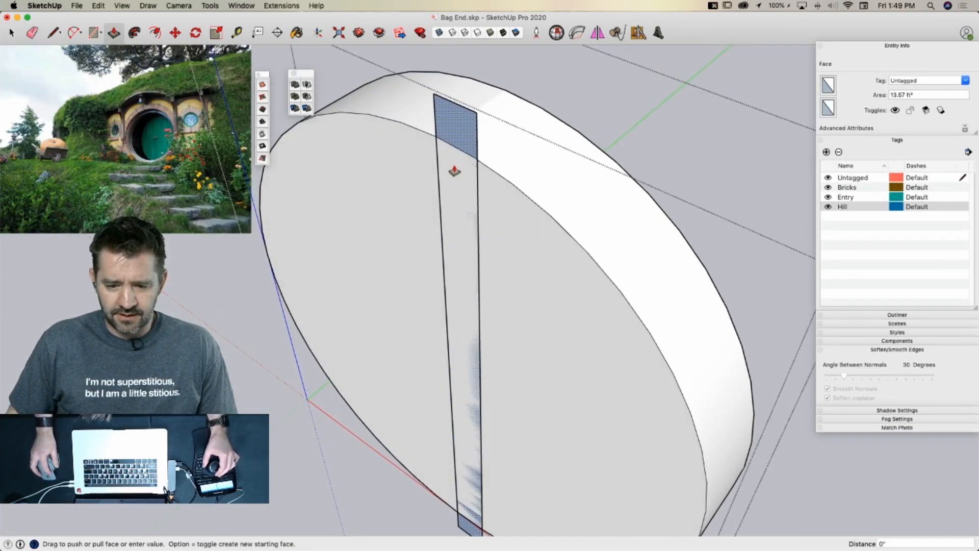
{"action": "left_click_drag", "start_coordinate": [455, 172], "coordinate": [434, 182]}
{"action": "left_click", "coordinate": [435, 182]}
{"action": "key", "text": "space"}
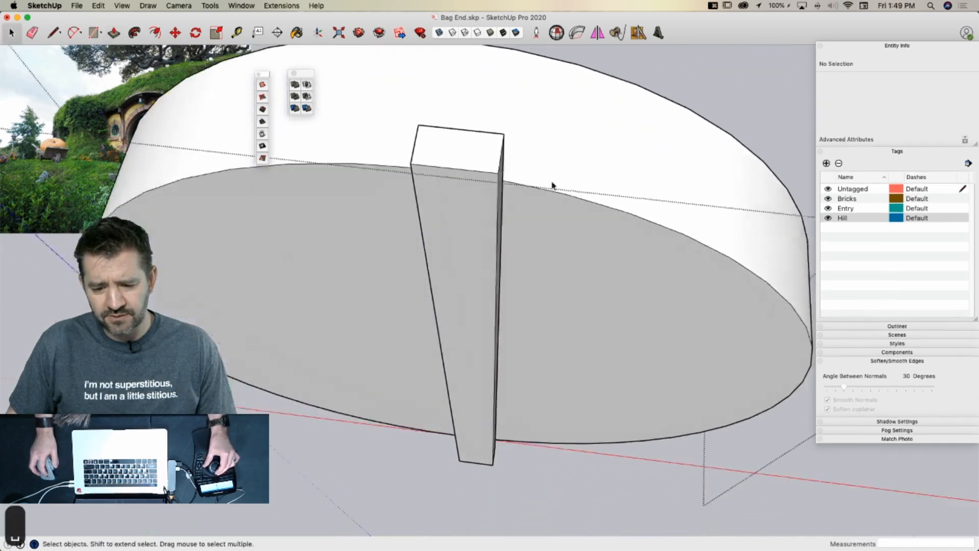
{"action": "key", "text": "e"}
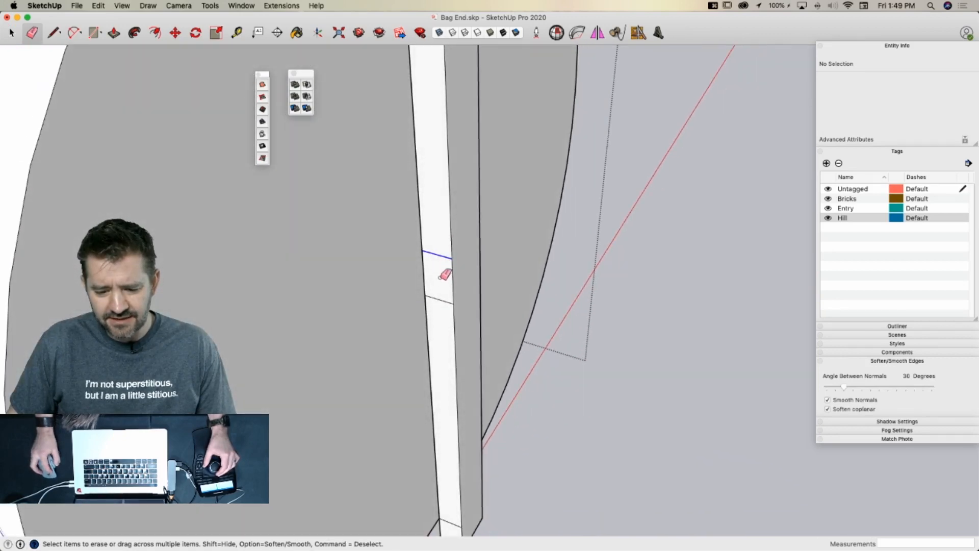
{"action": "left_click_drag", "start_coordinate": [440, 278], "coordinate": [438, 312]}
{"action": "left_click_drag", "start_coordinate": [393, 283], "coordinate": [399, 291]}
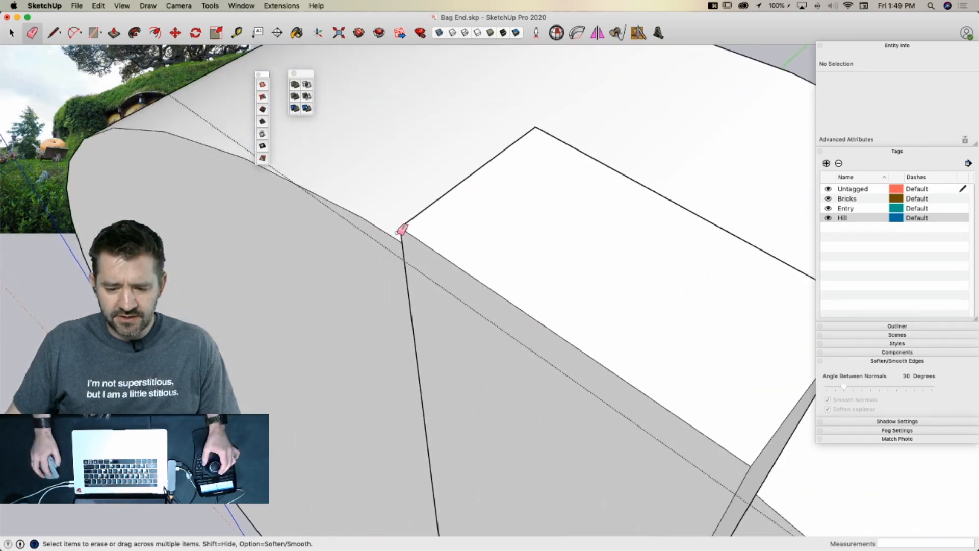
Draw a small diagonal across one corner of the plank's end and push the sliver away along the full length as a chamfer
{"action": "key", "text": "l"}
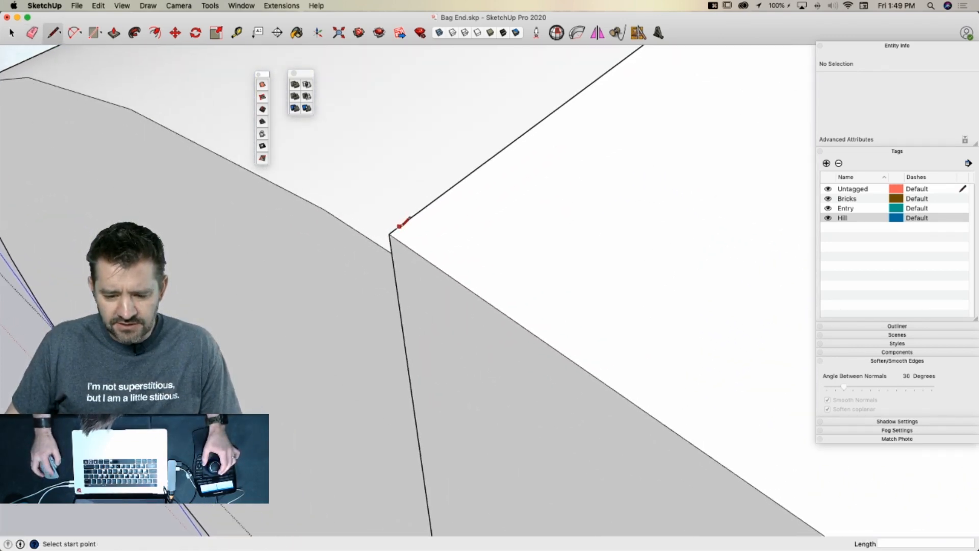
{"action": "key", "text": "p"}
{"action": "left_click", "coordinate": [392, 237]}
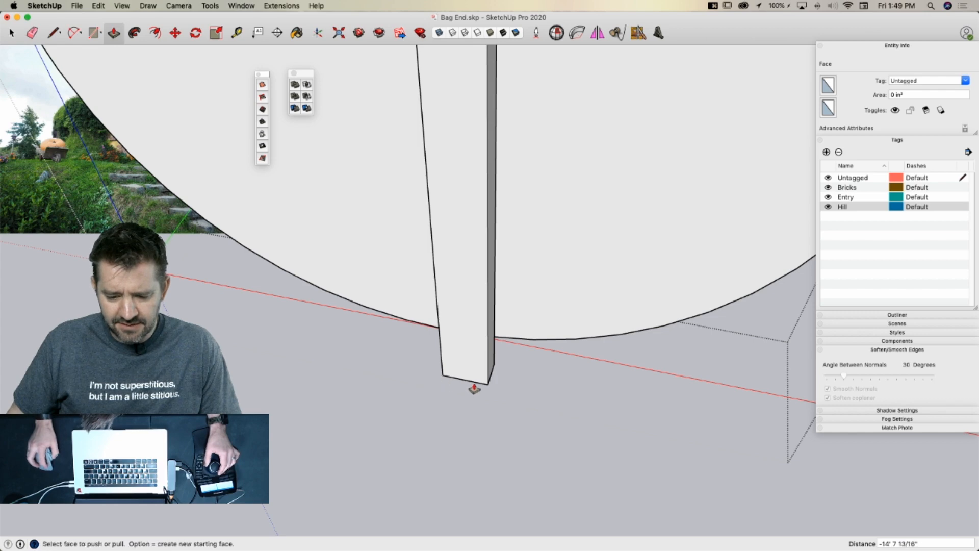
{"action": "left_click", "coordinate": [474, 388]}
Cut matching small chamfers along the plank's remaining three long corners
{"action": "key", "text": "l"}
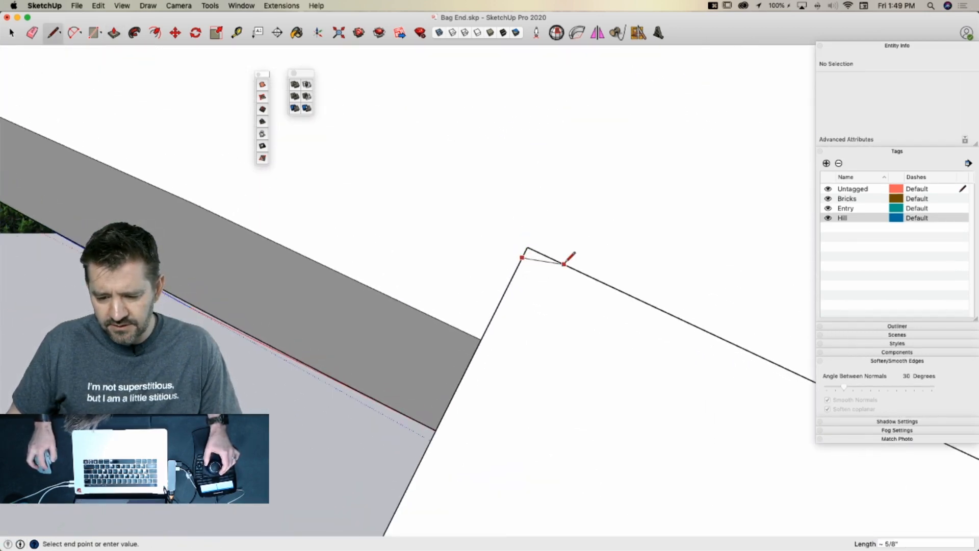
{"action": "key", "text": "p"}
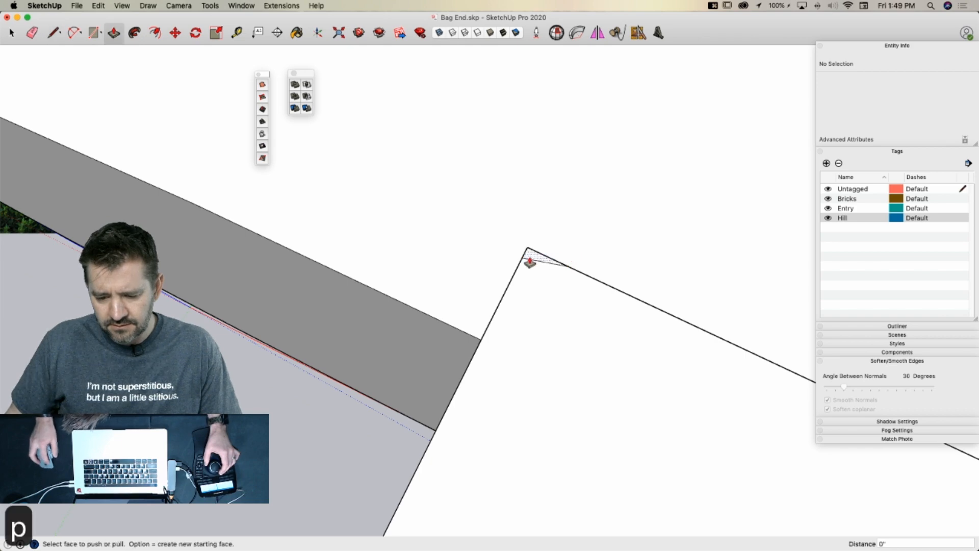
{"action": "double_click", "coordinate": [529, 257]}
{"action": "key", "text": "l"}
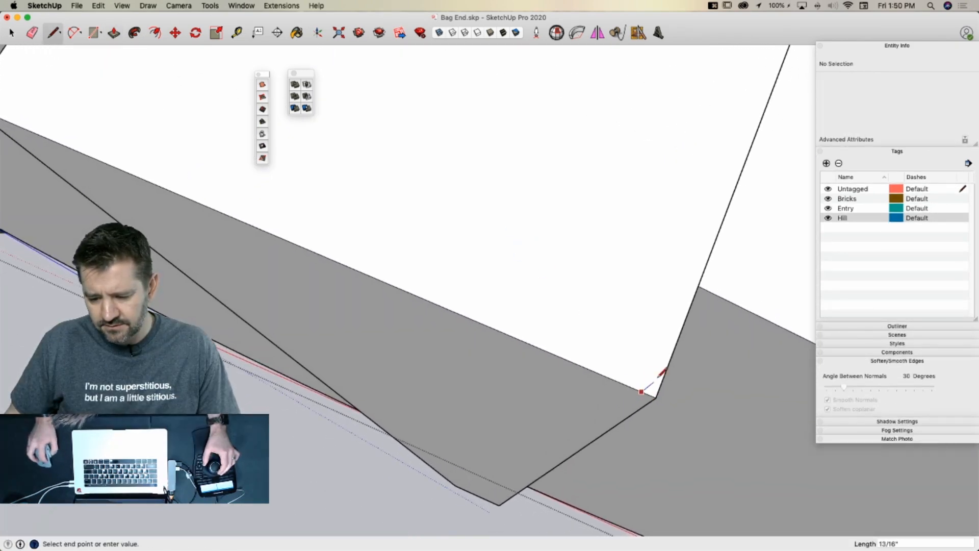
{"action": "key", "text": "p"}
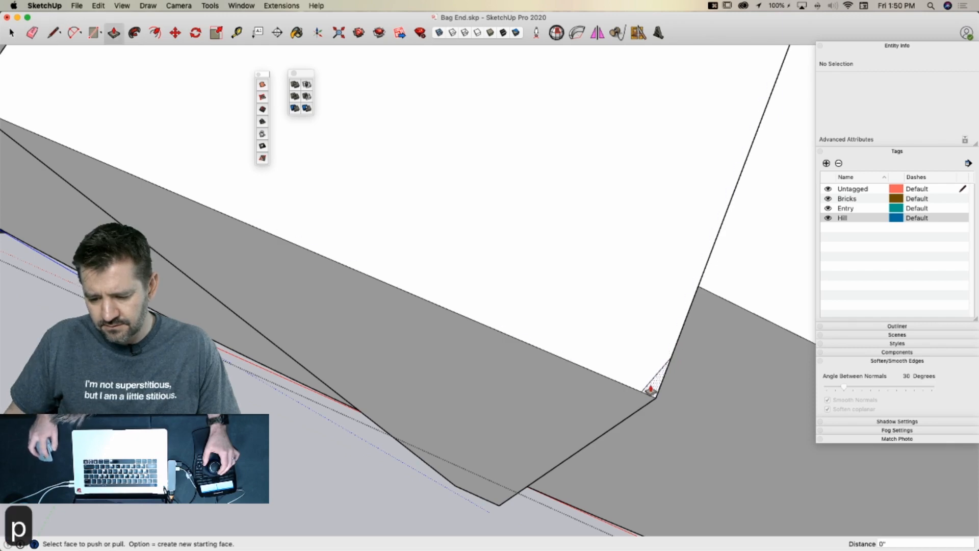
{"action": "double_click", "coordinate": [650, 388]}
{"action": "key", "text": "l"}
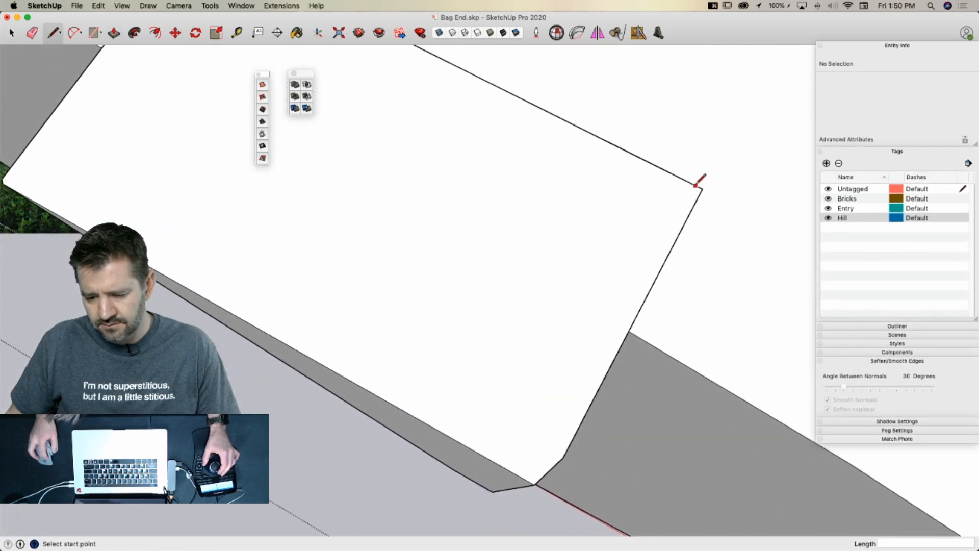
{"action": "key", "text": "p"}
{"action": "double_click", "coordinate": [699, 192]}
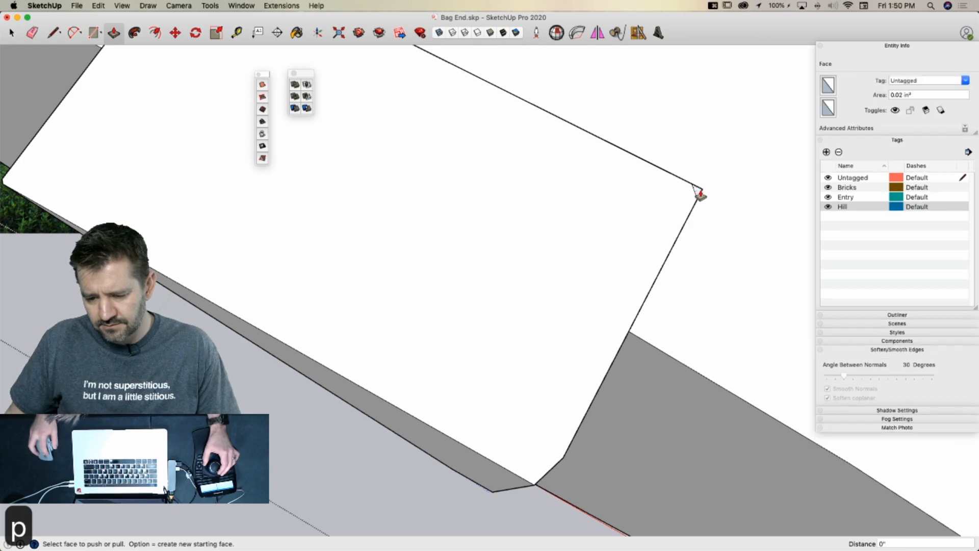
Select the whole chamfered plank and make it a group
{"action": "key", "text": "space"}
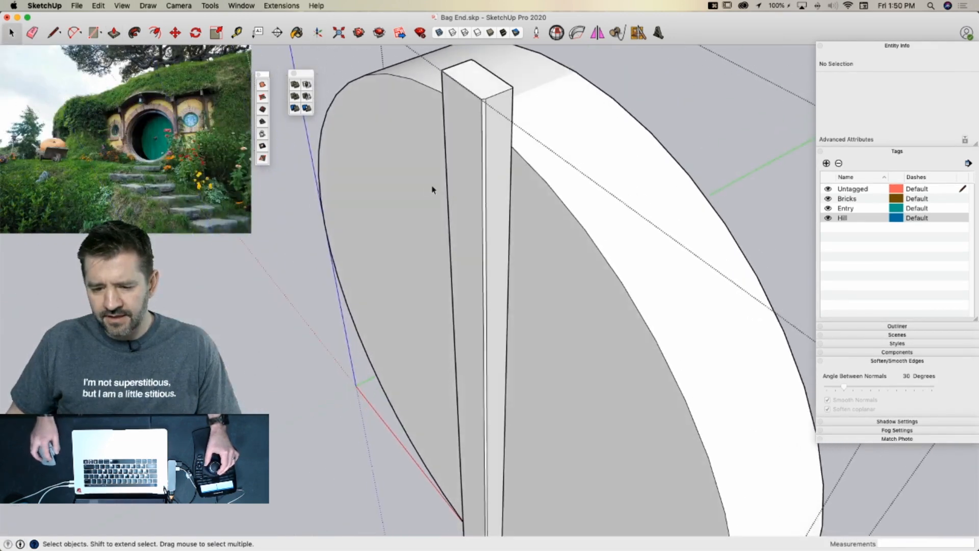
{"action": "triple_click", "coordinate": [490, 168]}
{"action": "right_click", "coordinate": [488, 170]}
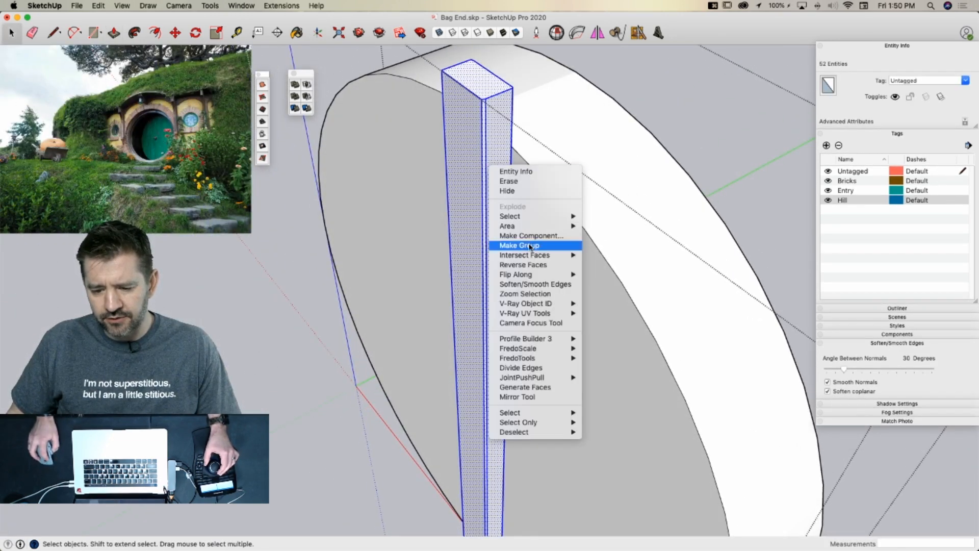
{"action": "left_click", "coordinate": [509, 240]}
Copy the plank group sideways by one plank width so it butts against the original's edge
{"action": "key", "text": "m"}
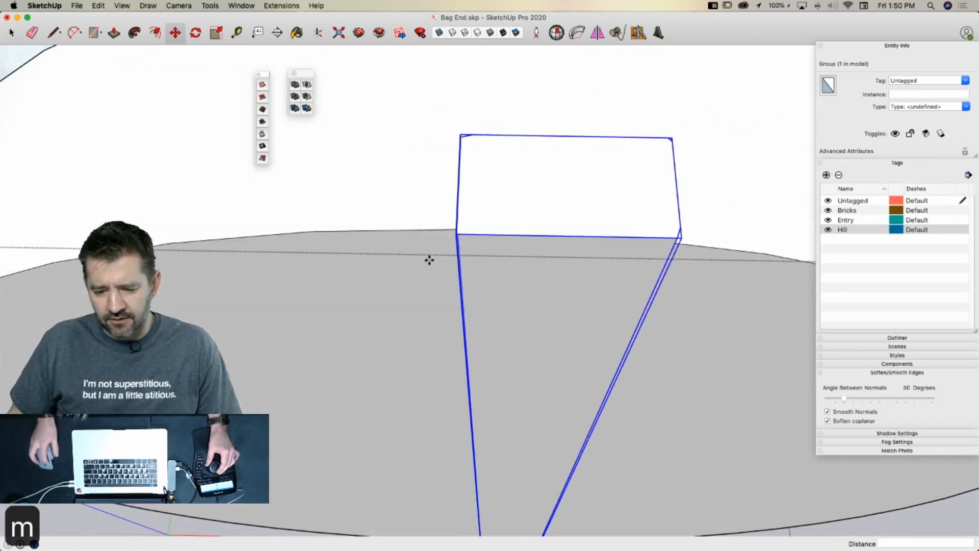
{"action": "left_click", "coordinate": [433, 221]}
{"action": "key", "text": "alt"}
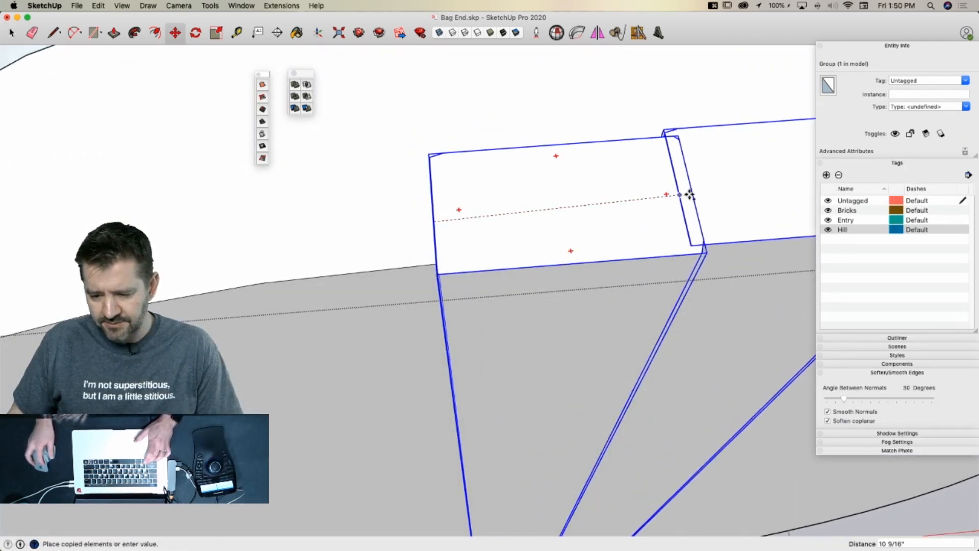
{"action": "left_click", "coordinate": [695, 199]}
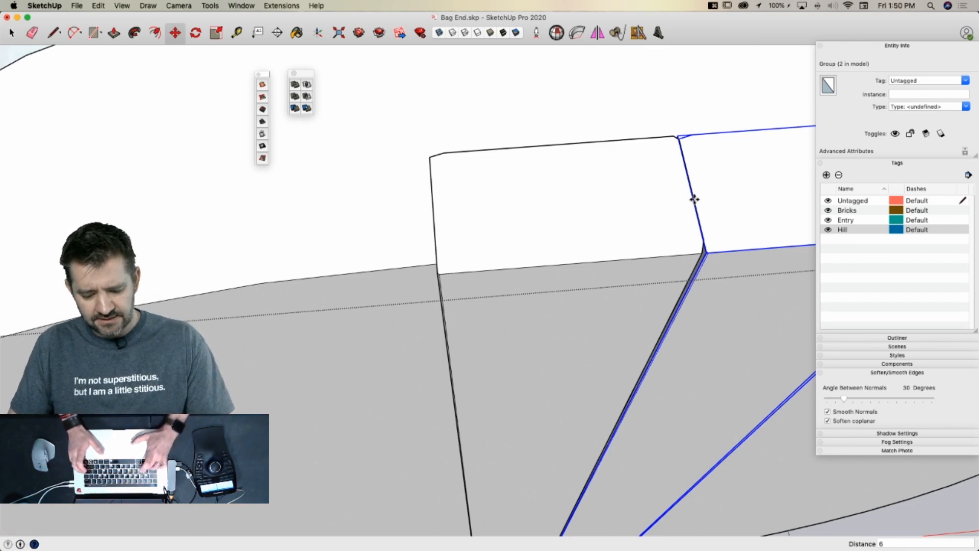
Repeat the plank copy 6x and copy all seven planks across so they cover the door's other half
{"action": "key", "text": "Return"}
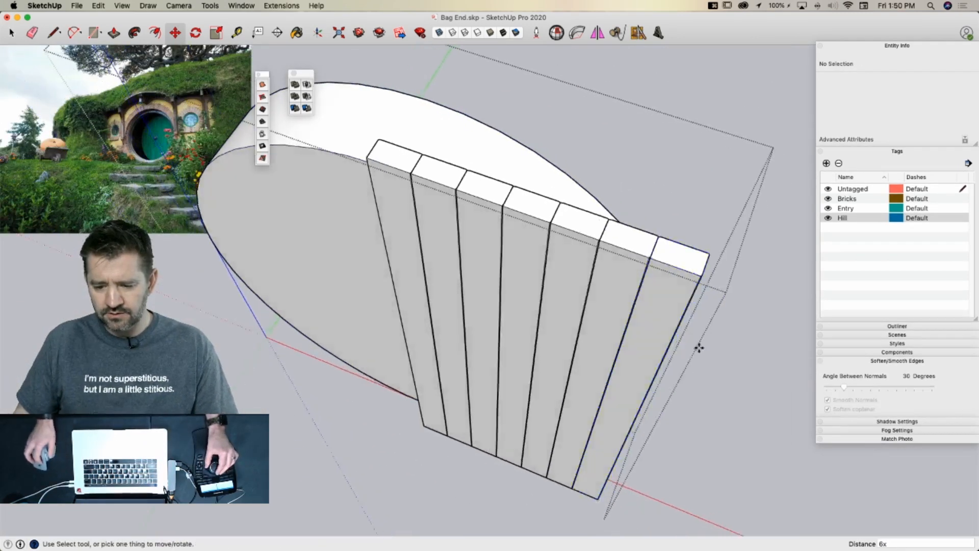
{"action": "key", "text": "space"}
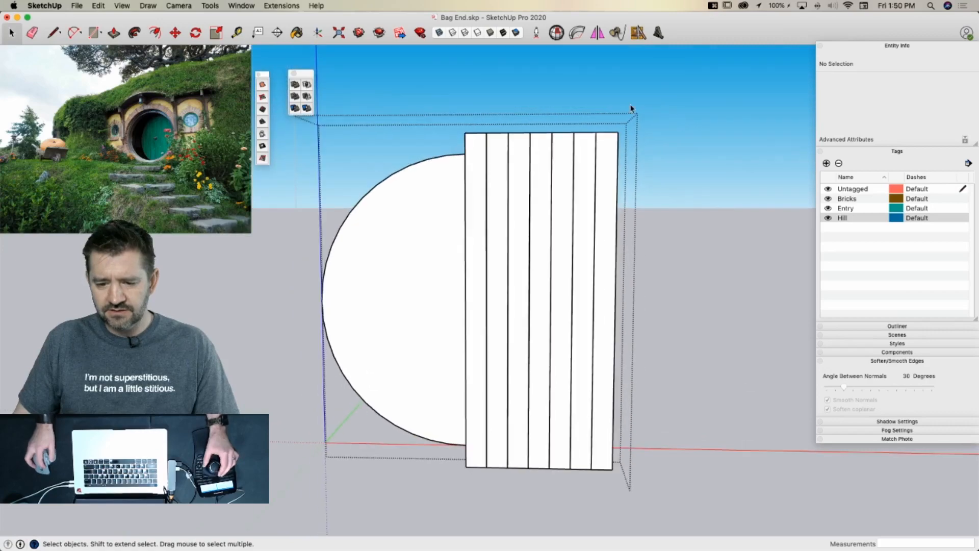
{"action": "left_click_drag", "start_coordinate": [425, 142], "coordinate": [425, 142]}
{"action": "key", "text": "m"}
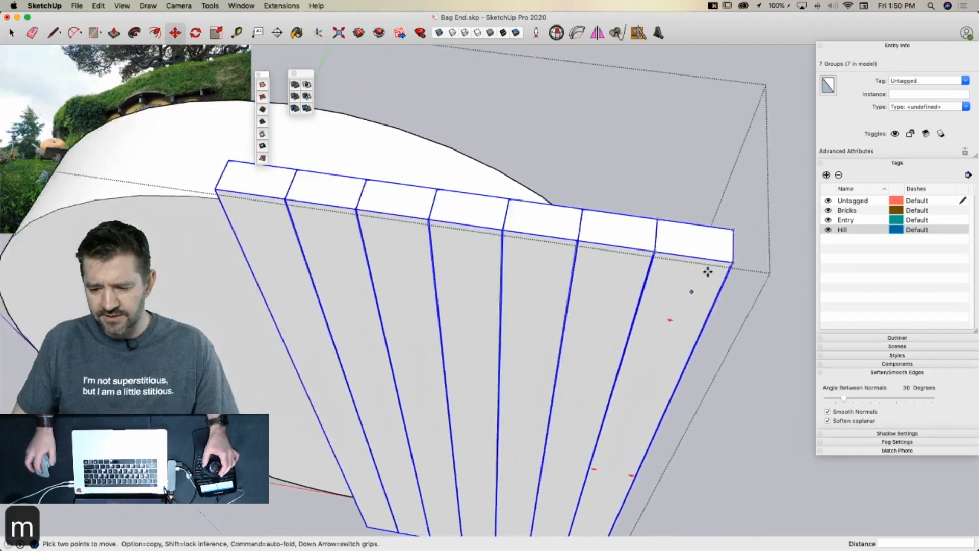
{"action": "left_click", "coordinate": [753, 225]}
{"action": "key", "text": "alt"}
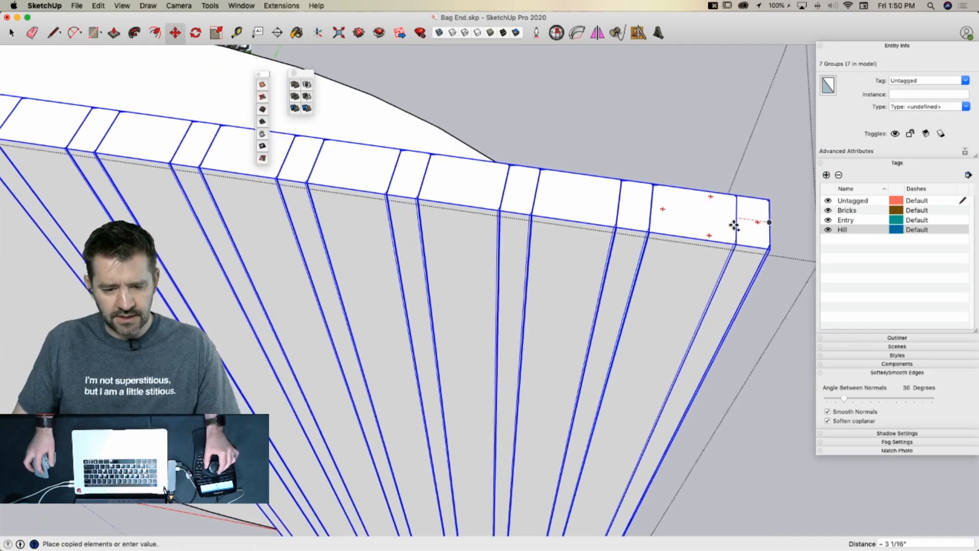
{"action": "left_click", "coordinate": [411, 201]}
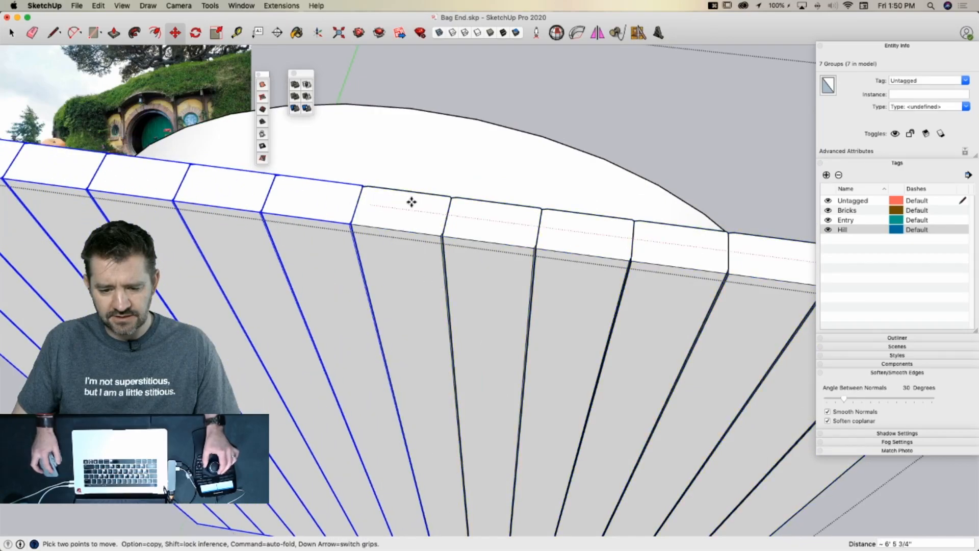
{"action": "key", "text": "space"}
{"action": "left_click", "coordinate": [704, 314]}
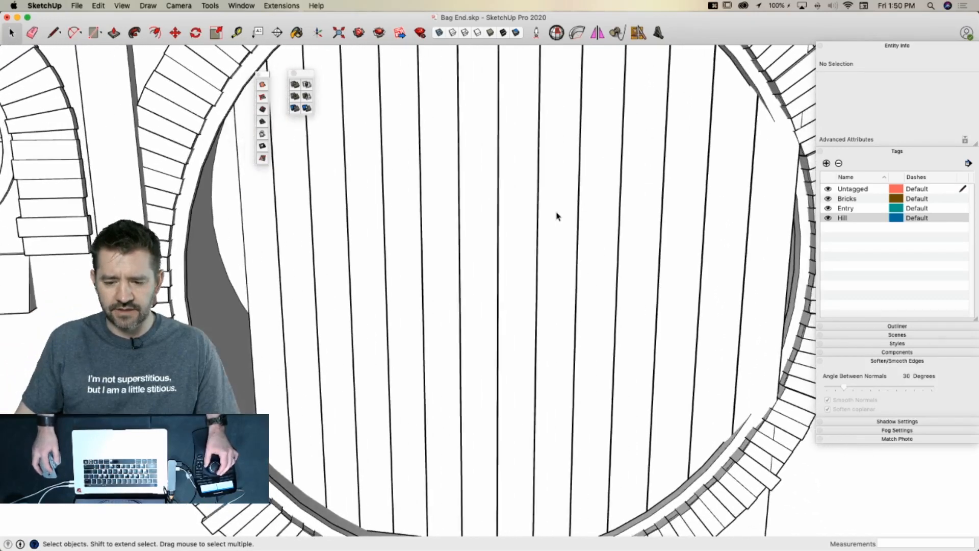
Move the round door disc about 1' 2 5/16" along its thickness so it passes through the plank wall
{"action": "double_click", "coordinate": [556, 214]}
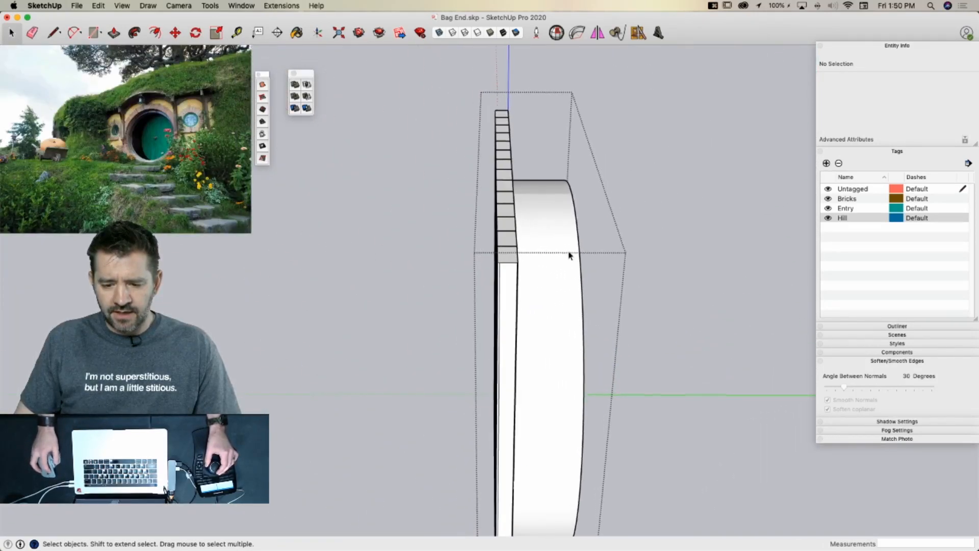
{"action": "left_click", "coordinate": [564, 266]}
{"action": "key", "text": "m"}
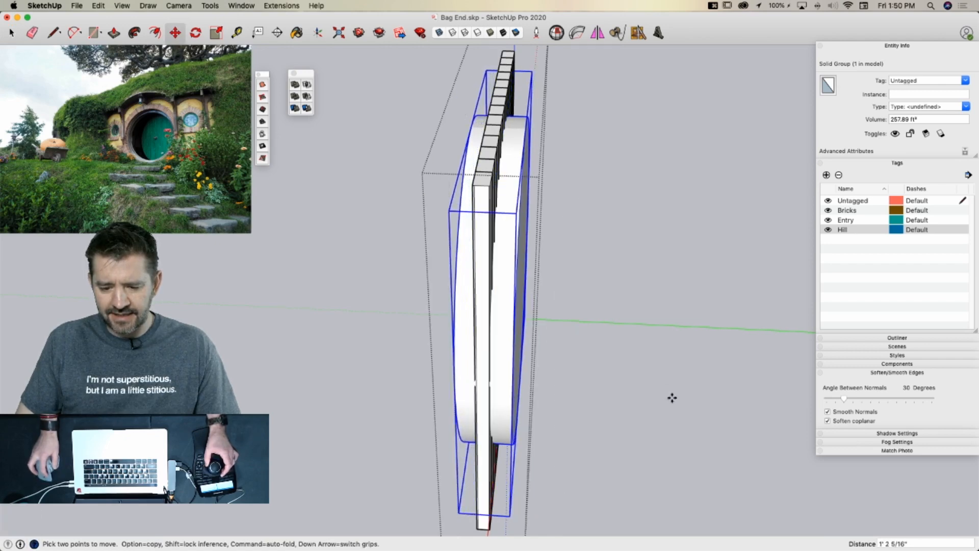
{"action": "key", "text": "space"}
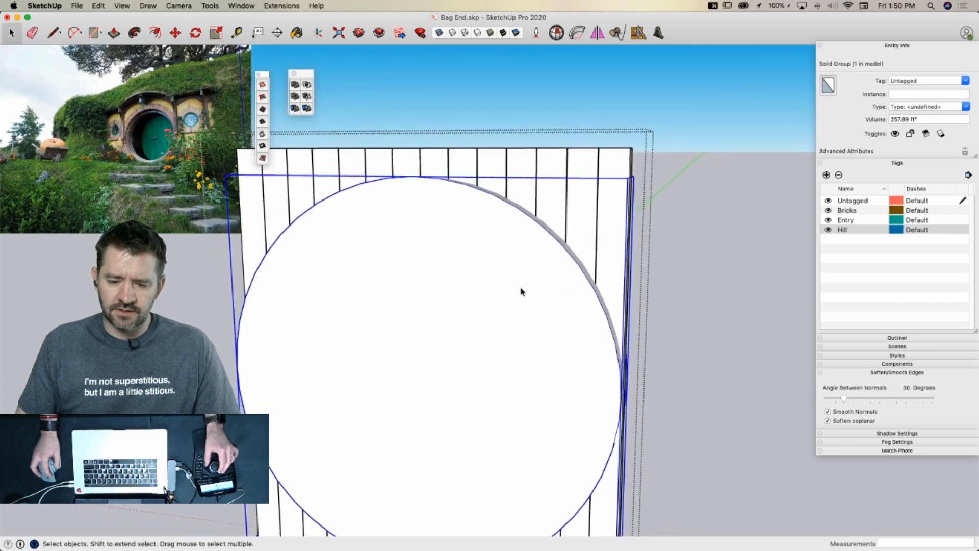
Inside the disc group, draw a rectangle centred on the round face, about 27' 8 1/2" by 21' 7 3/4"
{"action": "double_click", "coordinate": [521, 290]}
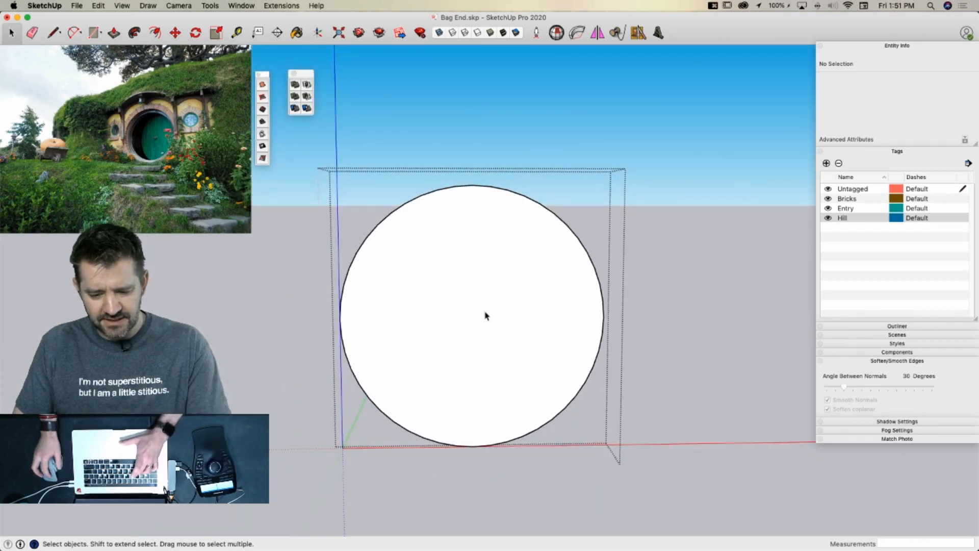
{"action": "key", "text": "r"}
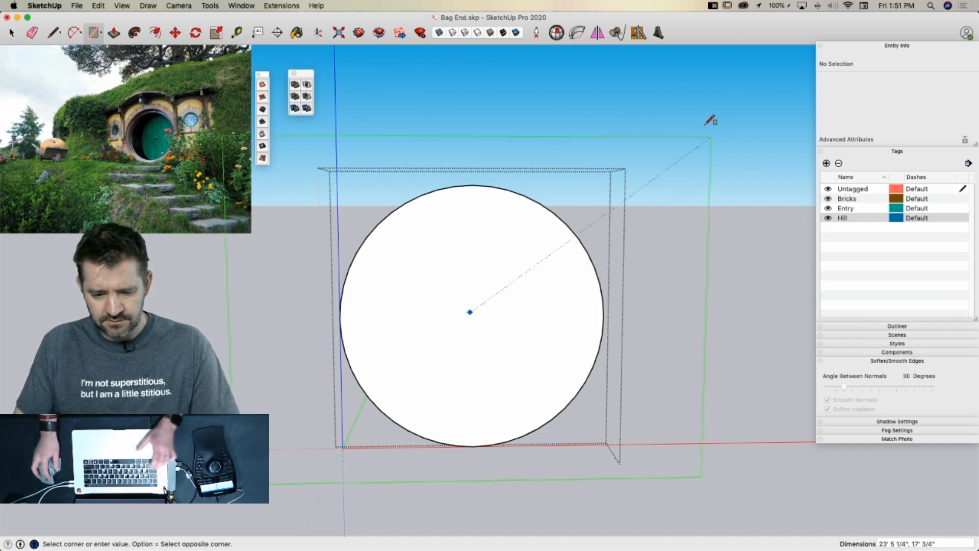
{"action": "left_click", "coordinate": [757, 89]}
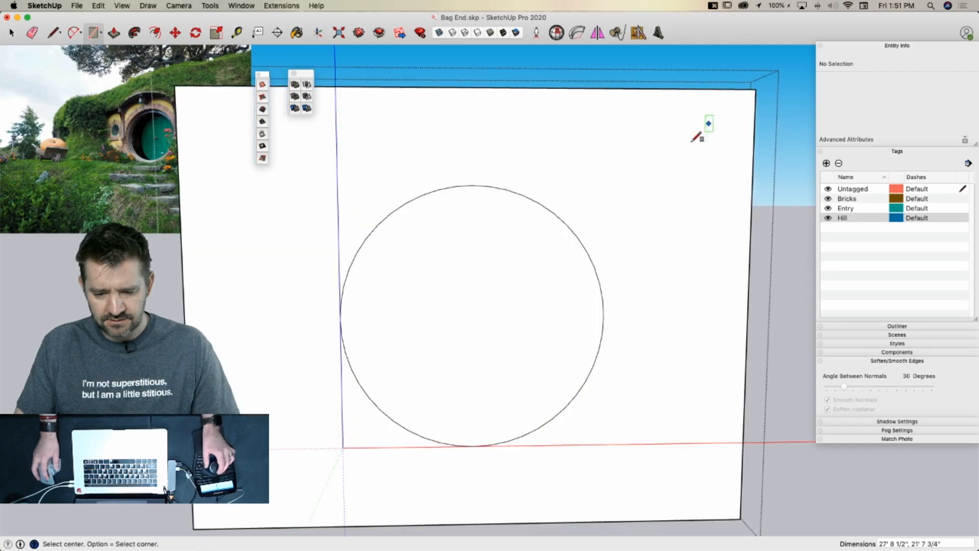
{"action": "key", "text": "space"}
Extrude the rectangular face around the circle through the disc's depth to make a thick block
{"action": "key", "text": "p"}
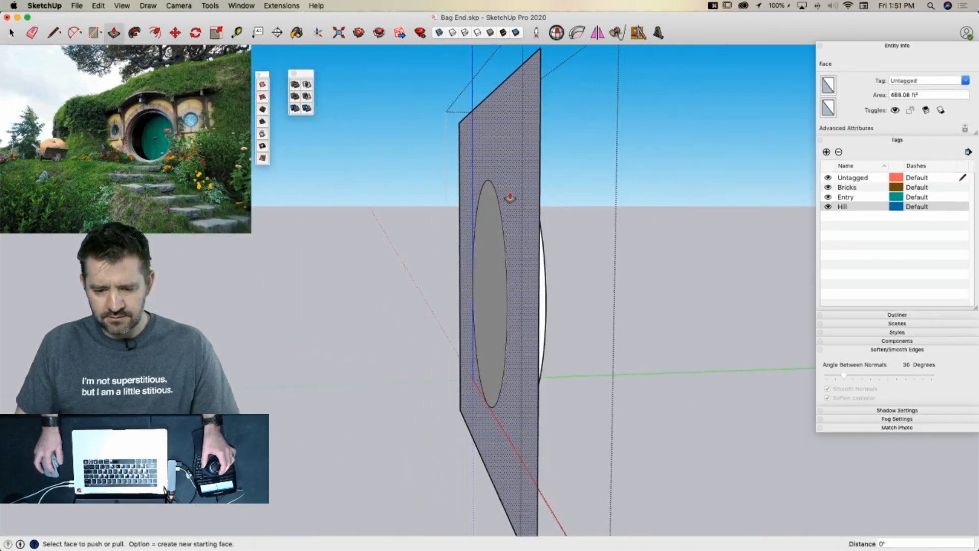
{"action": "left_click", "coordinate": [510, 199]}
{"action": "left_click", "coordinate": [616, 209]}
{"action": "key", "text": "space"}
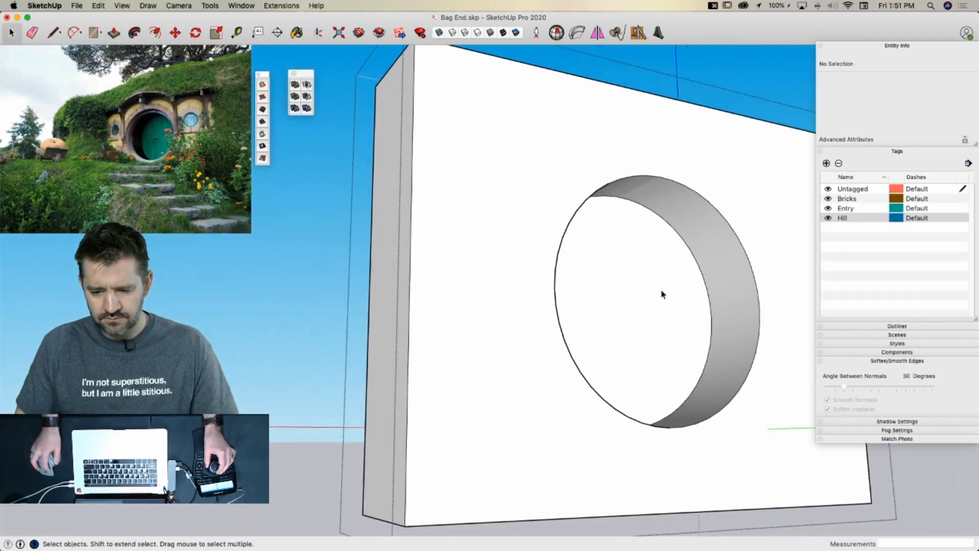
Delete the circular faces inside the block and clean up the leftover edge to leave an open round hole
{"action": "left_click", "coordinate": [623, 284]}
{"action": "key", "text": "BackSpace"}
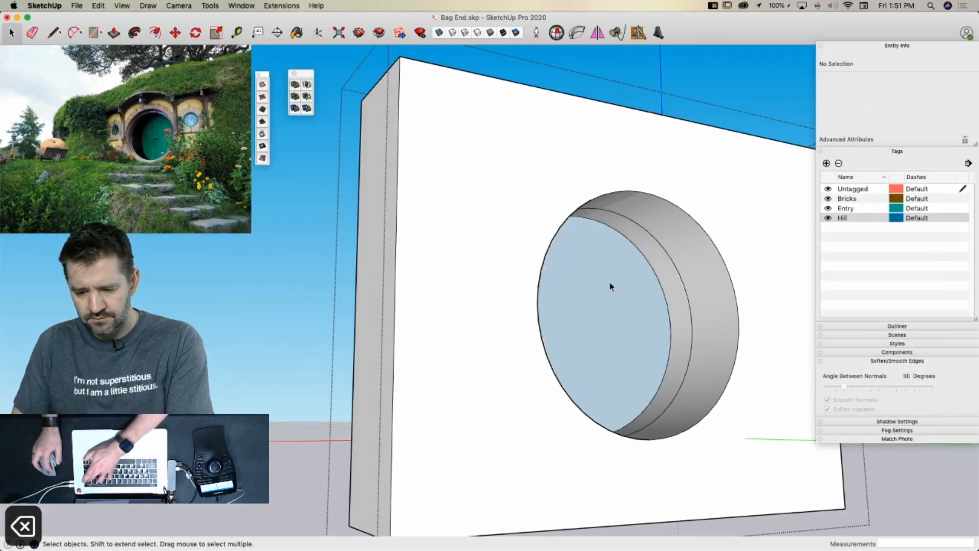
{"action": "left_click", "coordinate": [622, 275]}
{"action": "key", "text": "BackSpace"}
{"action": "key", "text": "e"}
{"action": "key", "text": "space"}
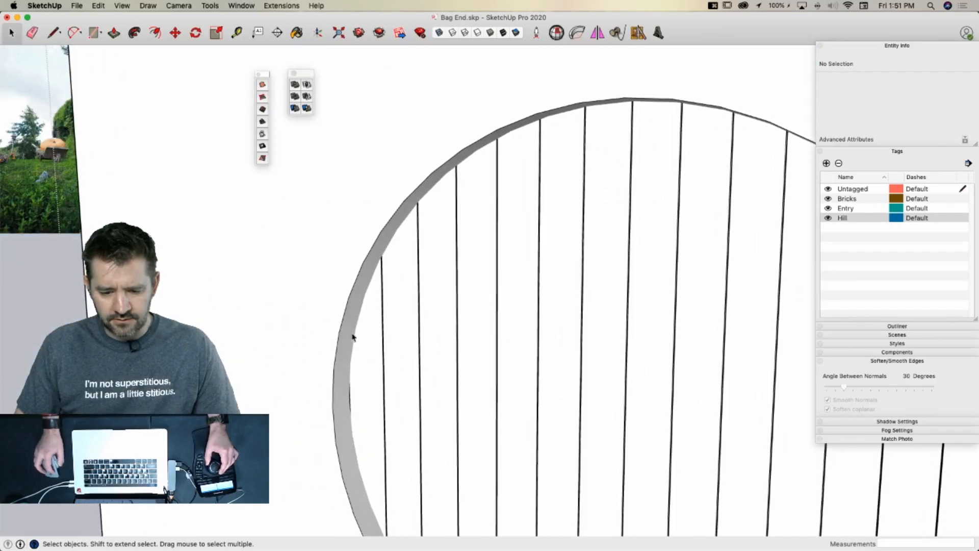
Try to trim the outermost plank with the holed block
{"action": "left_click", "coordinate": [328, 225]}
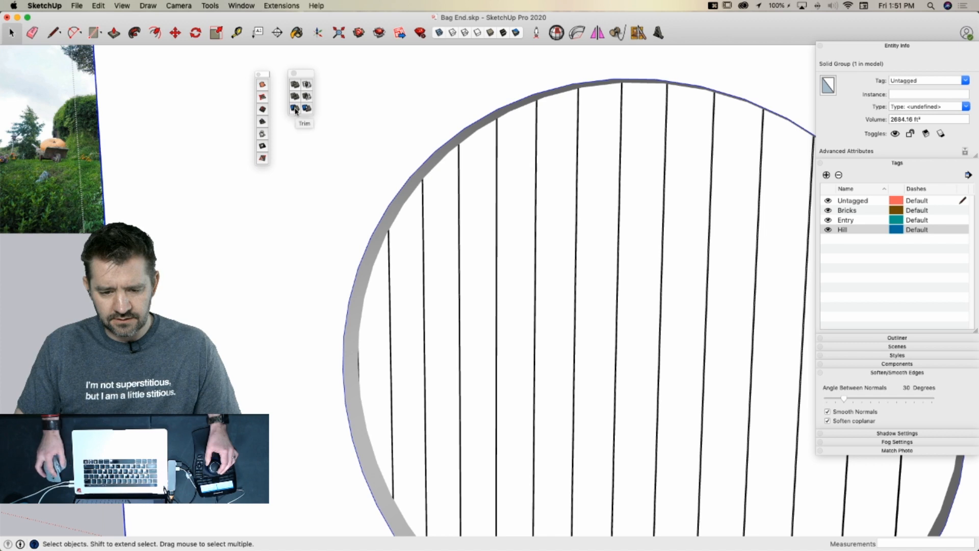
{"action": "left_click", "coordinate": [295, 109]}
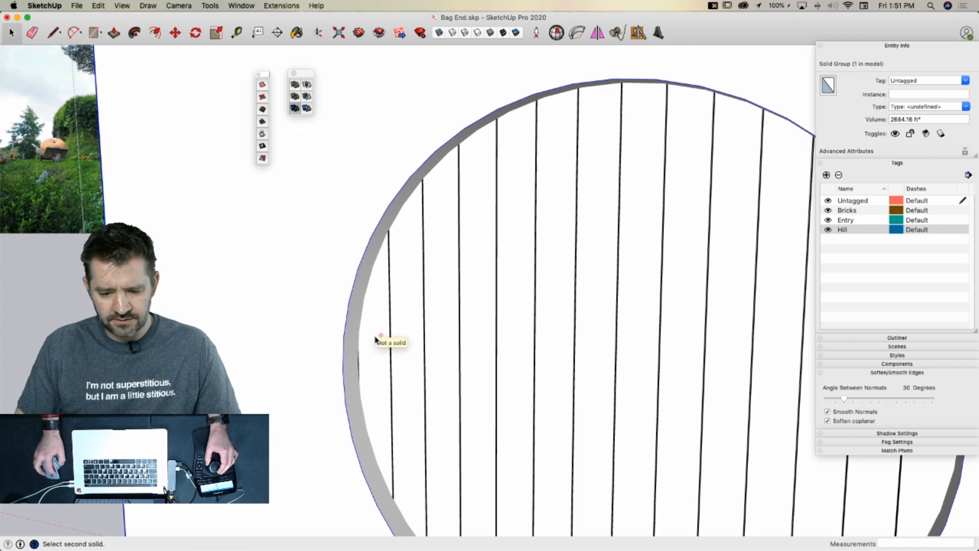
{"action": "key", "text": "space"}
Check the outermost plank with Solid Inspector² and fix its stray edges
{"action": "left_click", "coordinate": [376, 318]}
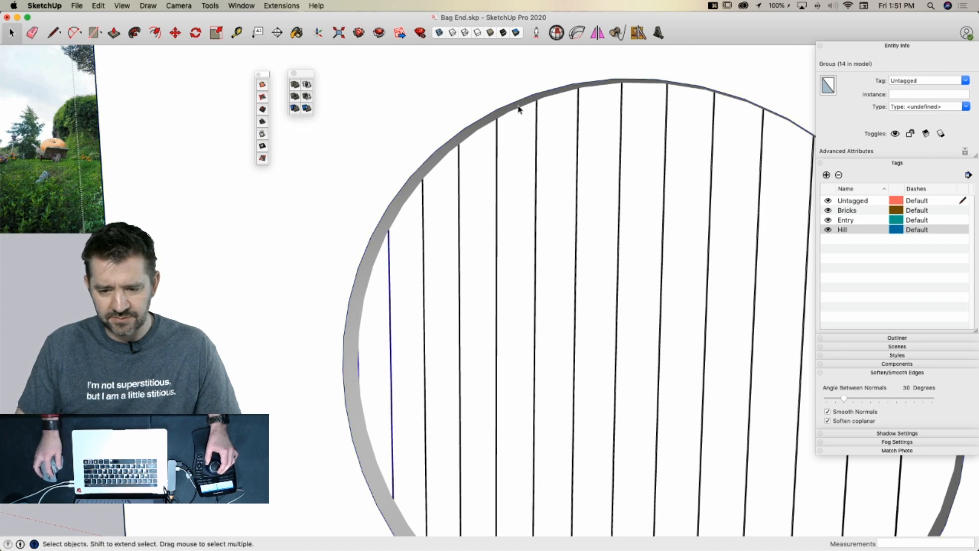
{"action": "left_click", "coordinate": [556, 35]}
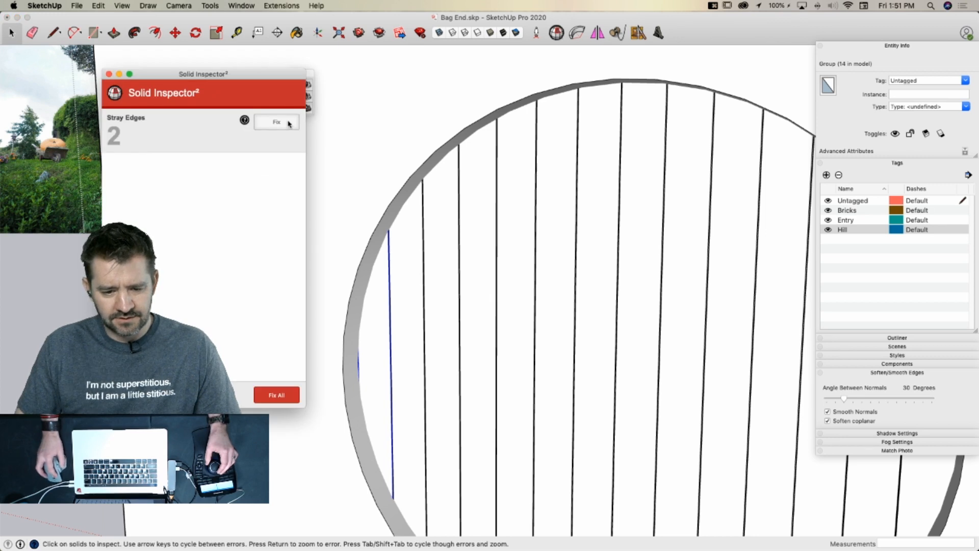
{"action": "left_click", "coordinate": [286, 122]}
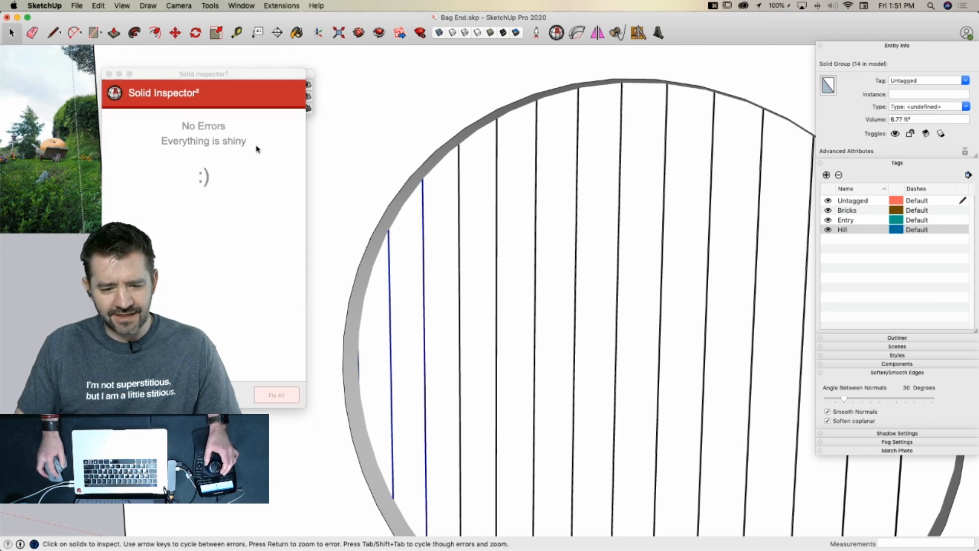
{"action": "left_click", "coordinate": [109, 74]}
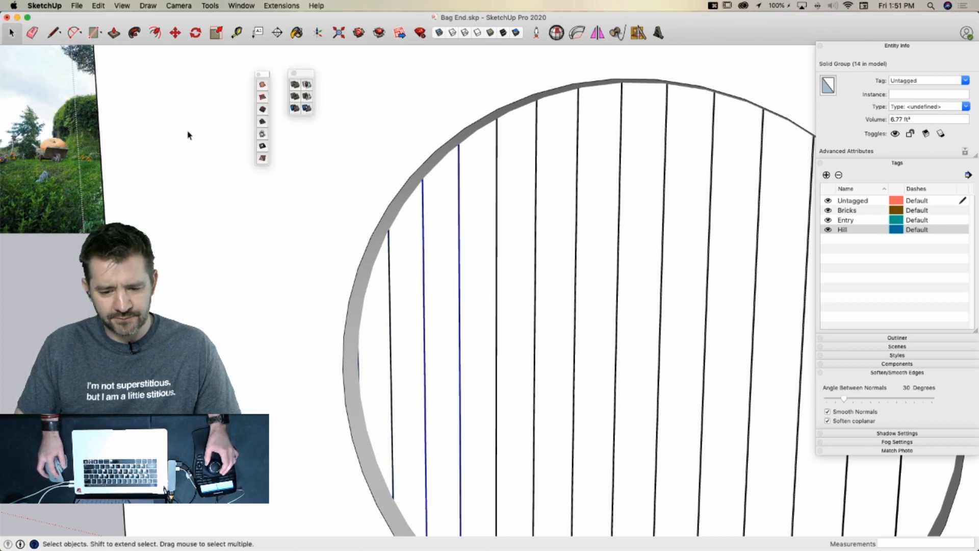
Trim the door planks with the holed block so they follow its circular opening
{"action": "left_click", "coordinate": [295, 108]}
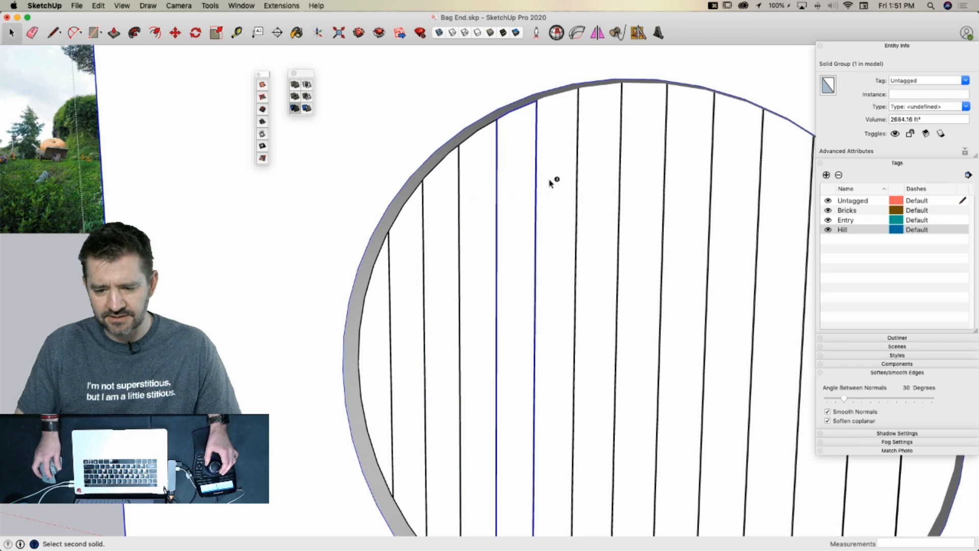
{"action": "scroll", "coordinate": [683, 181], "scroll_direction": "down", "scroll_amount": 3}
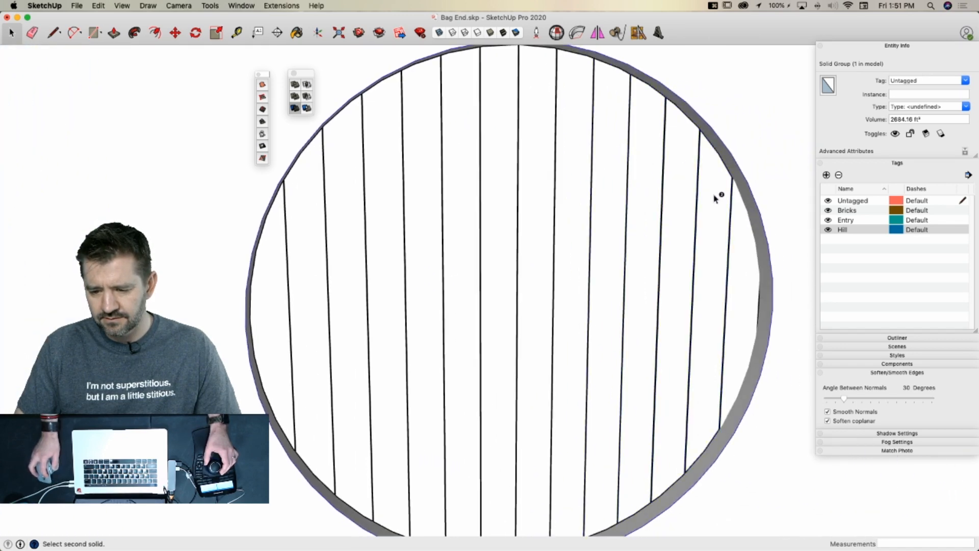
{"action": "key", "text": "space"}
Delete the holed cutting block from inside the door group and close the group
{"action": "scroll", "coordinate": [736, 230], "scroll_direction": "down", "scroll_amount": 5}
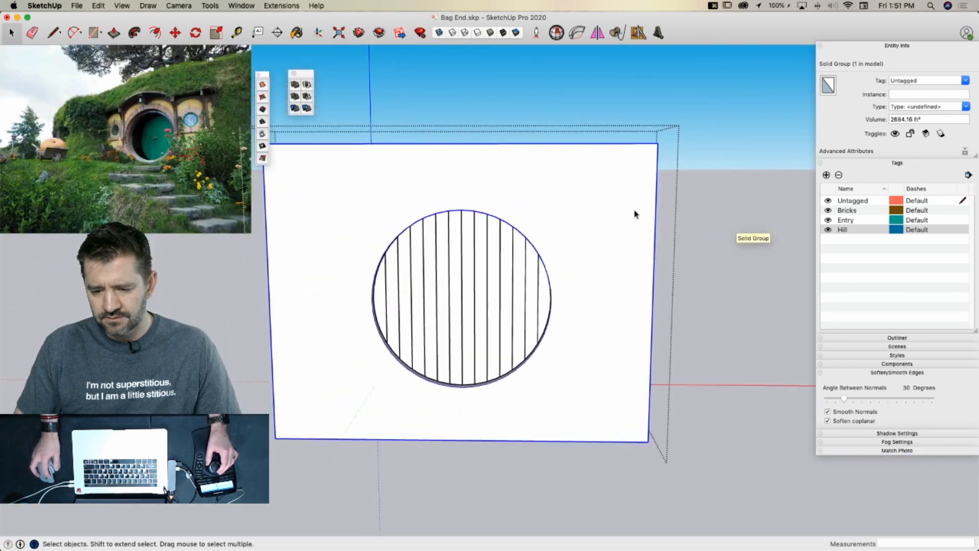
{"action": "left_click", "coordinate": [713, 222]}
{"action": "left_click", "coordinate": [617, 210]}
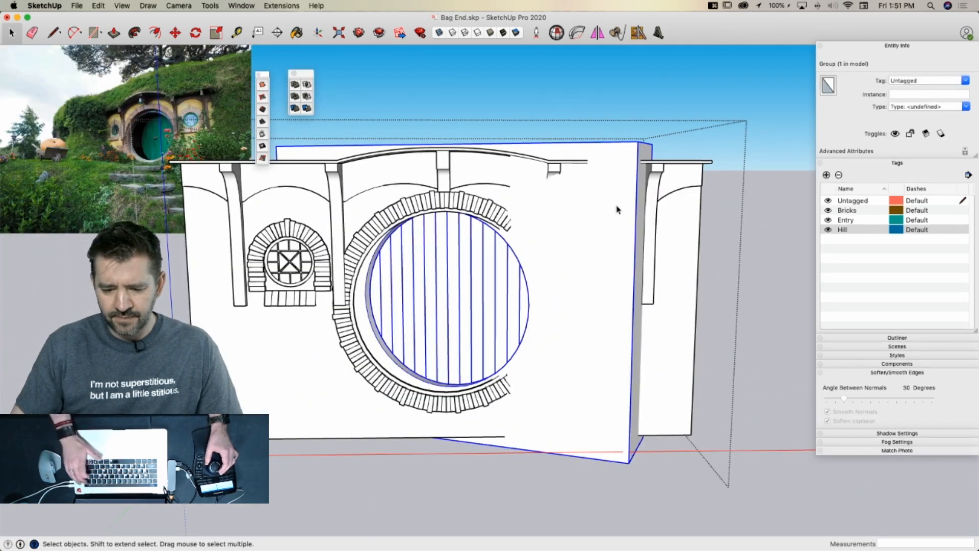
{"action": "double_click", "coordinate": [617, 208]}
{"action": "left_click", "coordinate": [615, 208]}
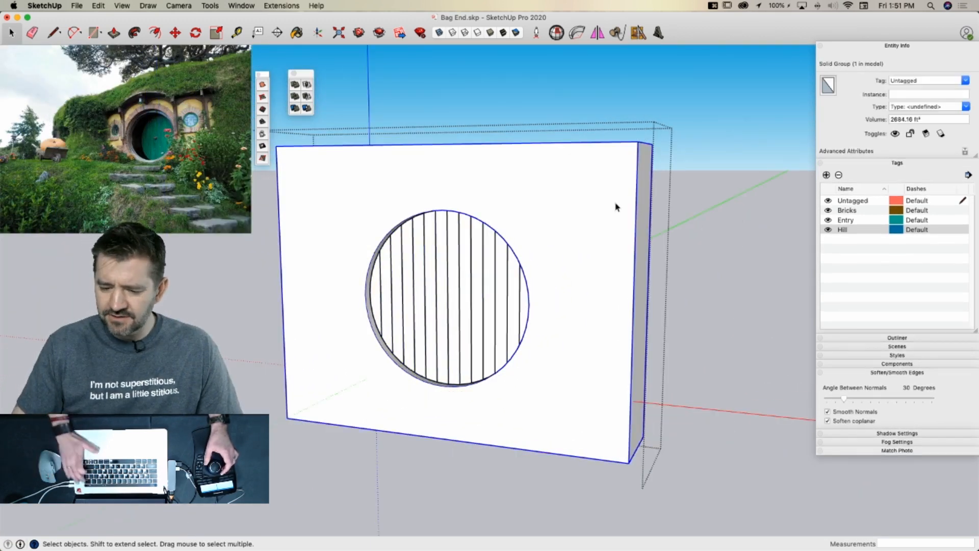
{"action": "key", "text": "BackSpace"}
{"action": "left_click", "coordinate": [587, 159]}
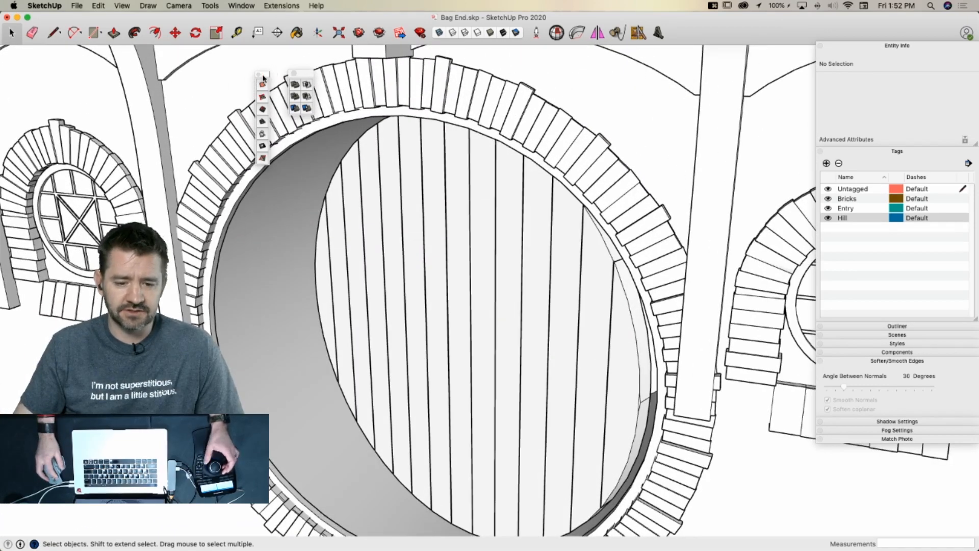
Rearrange the two floating tool palettes side by side, close beneath the main toolbar
{"action": "left_click_drag", "start_coordinate": [297, 74], "coordinate": [281, 79]}
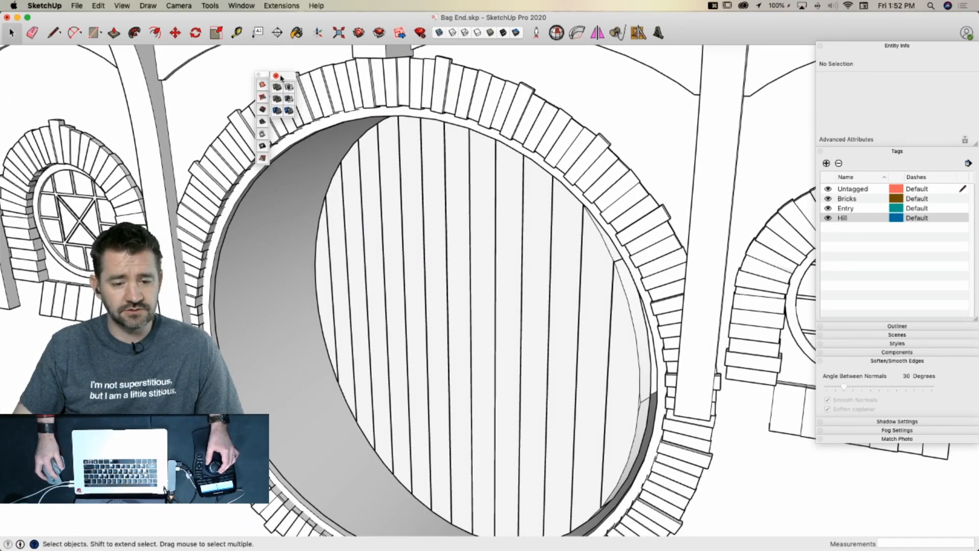
{"action": "left_click", "coordinate": [289, 87]}
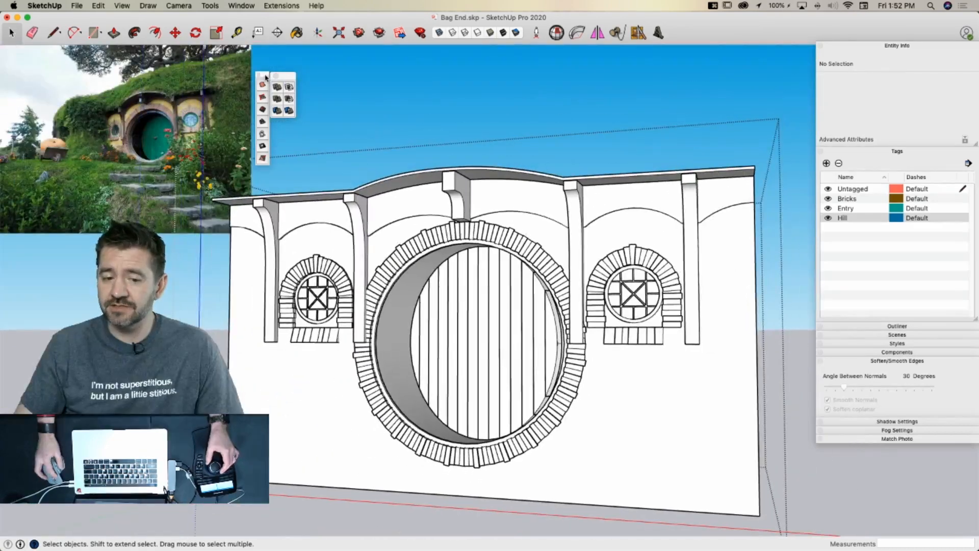
{"action": "left_click_drag", "start_coordinate": [265, 77], "coordinate": [284, 58]}
{"action": "left_click", "coordinate": [286, 59]}
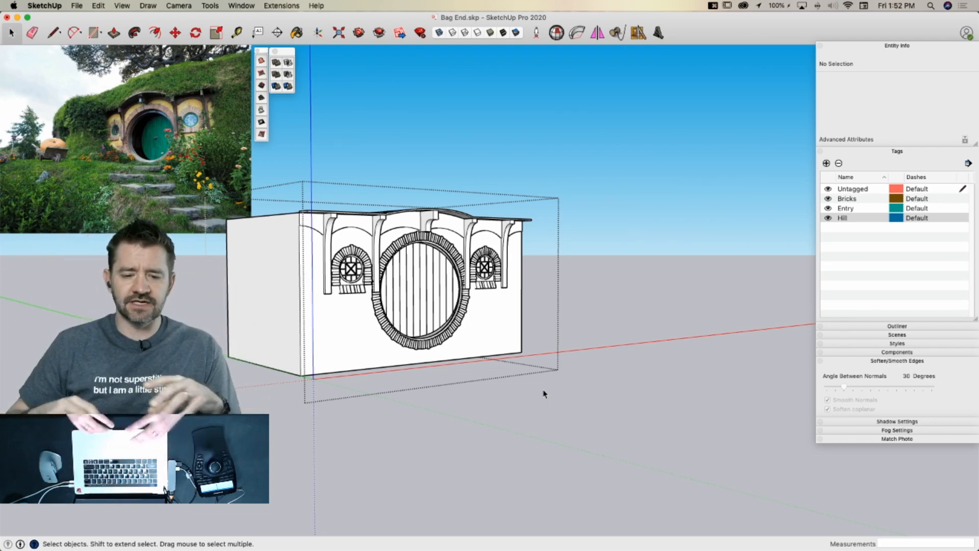
{"action": "mouse_move", "coordinate": [543, 394]}
{"action": "middle_mouse_down"}
{"action": "mouse_move", "coordinate": [553, 364]}
{"action": "mouse_move", "coordinate": [518, 362]}
{"action": "middle_mouse_up"}
{"action": "scroll", "coordinate": [494, 297], "scroll_direction": "up", "scroll_amount": 4}
{"action": "middle_click_drag", "start_coordinate": [494, 297], "coordinate": [485, 365]}
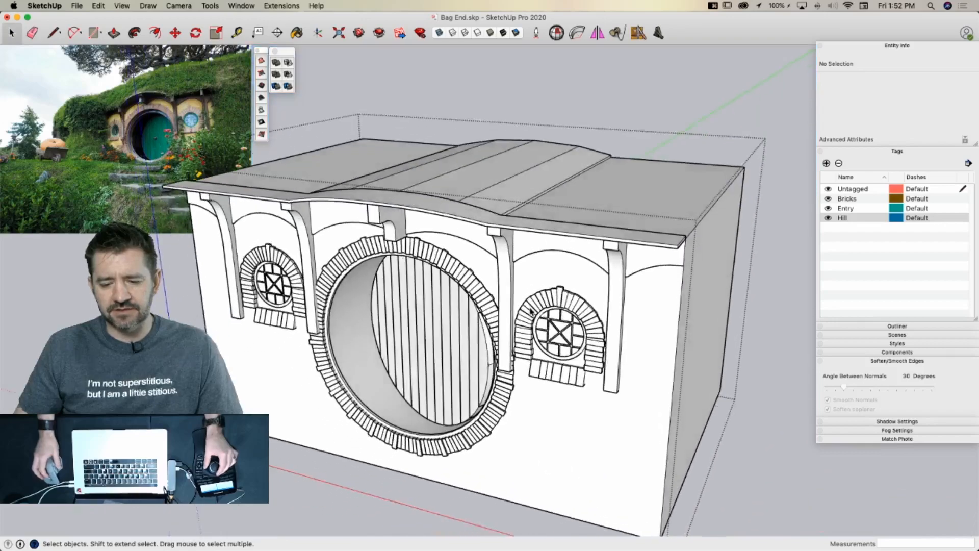
{"action": "mouse_move", "coordinate": [533, 318]}
{"action": "middle_mouse_down"}
{"action": "mouse_move", "coordinate": [430, 279]}
{"action": "mouse_move", "coordinate": [374, 374]}
{"action": "middle_mouse_up"}
{"action": "scroll", "coordinate": [386, 351], "scroll_direction": "down", "scroll_amount": 8}
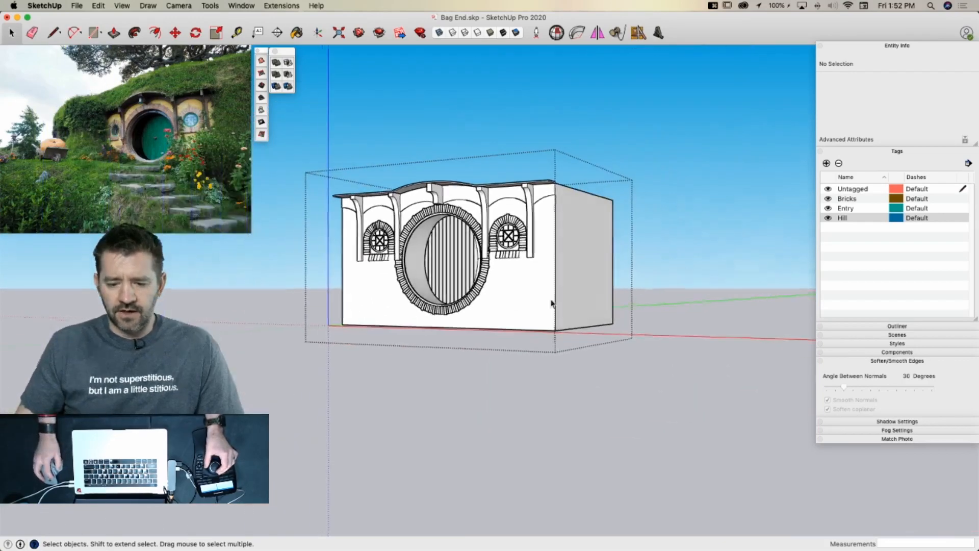
Close the entry group and open the hill mesh for editing with the rest of the model hidden
{"action": "left_click", "coordinate": [701, 235]}
{"action": "scroll", "coordinate": [467, 247], "scroll_direction": "up", "scroll_amount": 6}
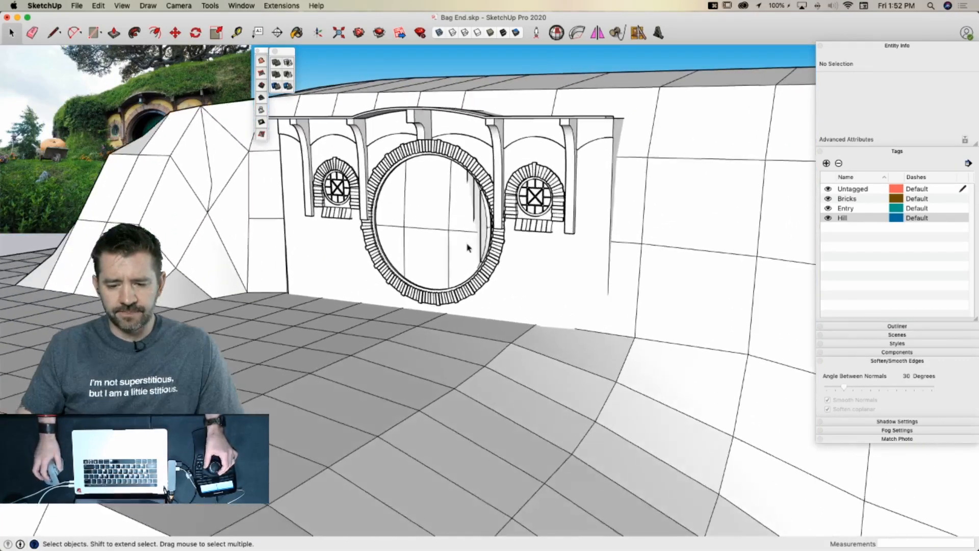
{"action": "left_click", "coordinate": [427, 227]}
{"action": "key", "text": "Delete"}
{"action": "scroll", "coordinate": [454, 237], "scroll_direction": "up", "scroll_amount": 3}
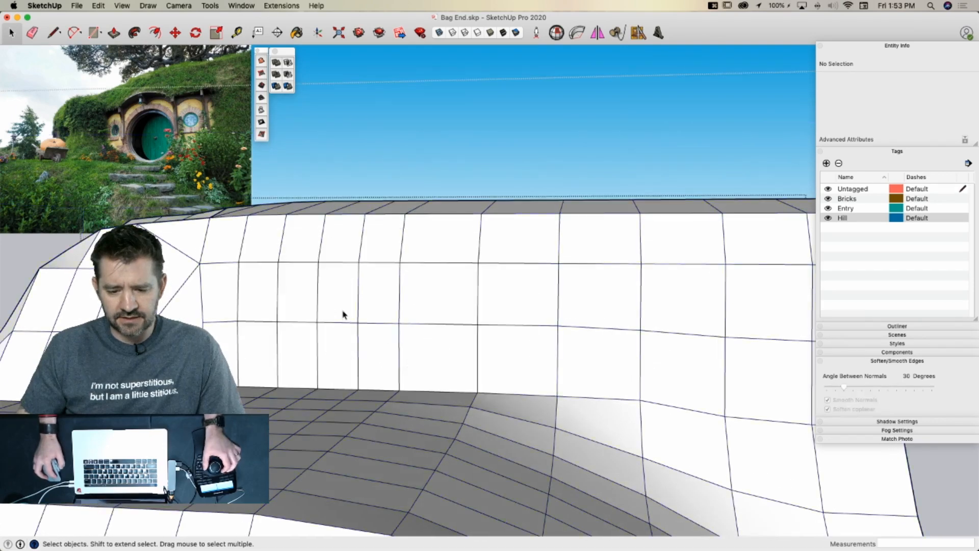
Try to recess the hill wall by moving the twelve mesh faces around the doorway back into the hill, and undo the move
{"action": "left_click", "coordinate": [345, 350], "text": "shift"}
{"action": "left_click", "coordinate": [391, 354], "text": "shift"}
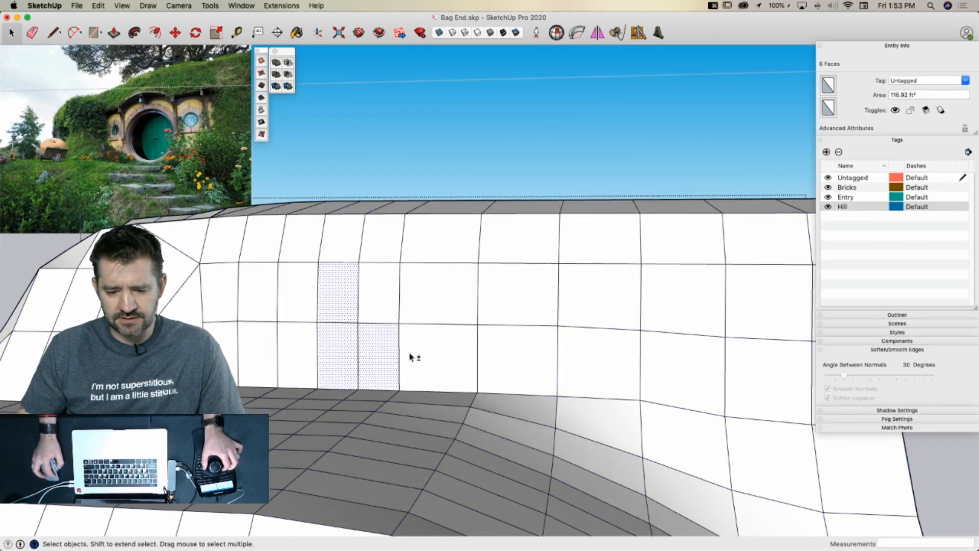
{"action": "left_click", "coordinate": [413, 354], "text": "shift"}
{"action": "left_click", "coordinate": [421, 305], "text": "shift"}
{"action": "left_click", "coordinate": [376, 304], "text": "shift"}
{"action": "key", "text": "m"}
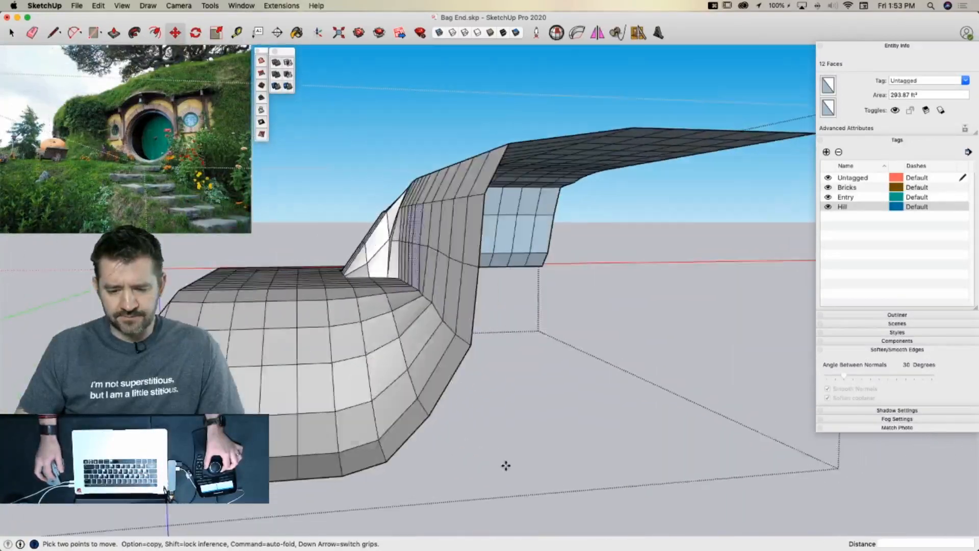
{"action": "left_click", "coordinate": [482, 475]}
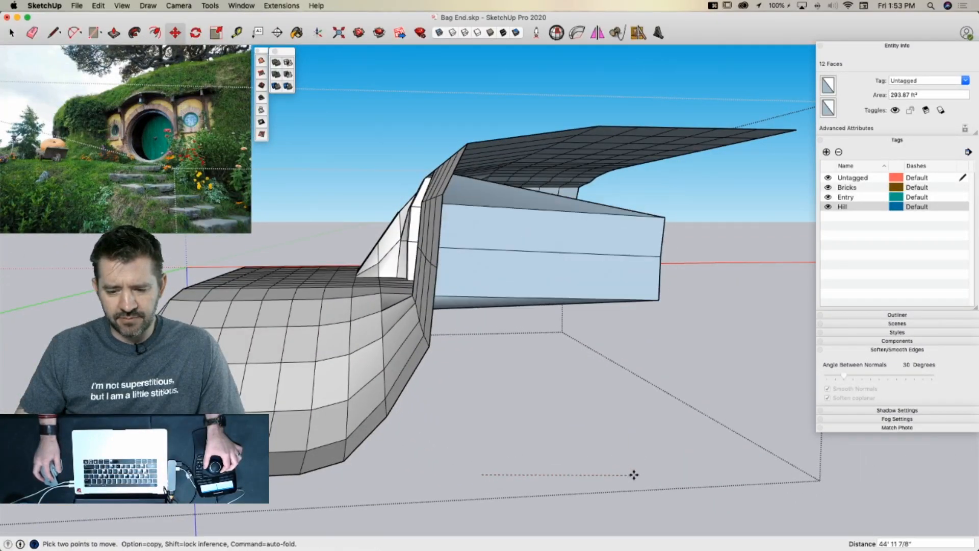
{"action": "left_click", "coordinate": [686, 466]}
{"action": "key", "text": "space"}
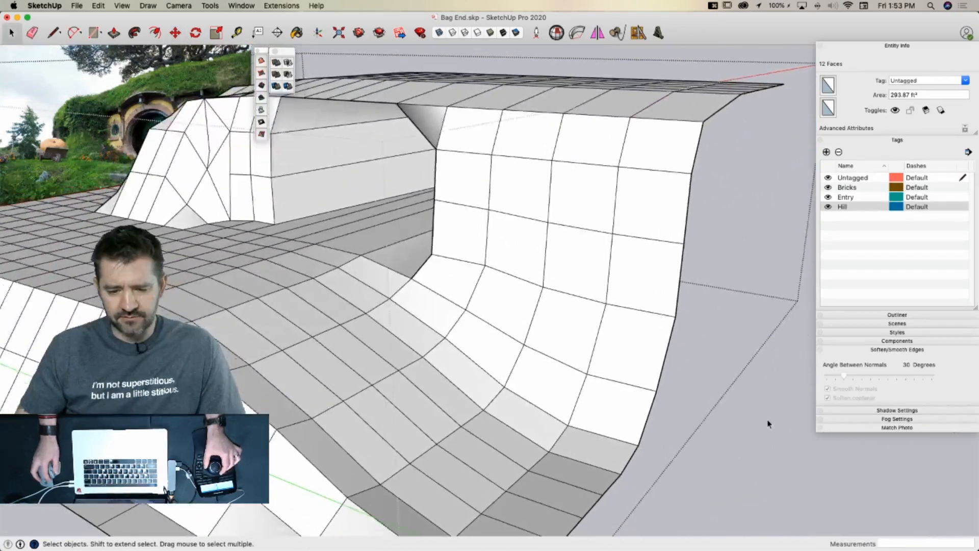
{"action": "left_click", "coordinate": [768, 421]}
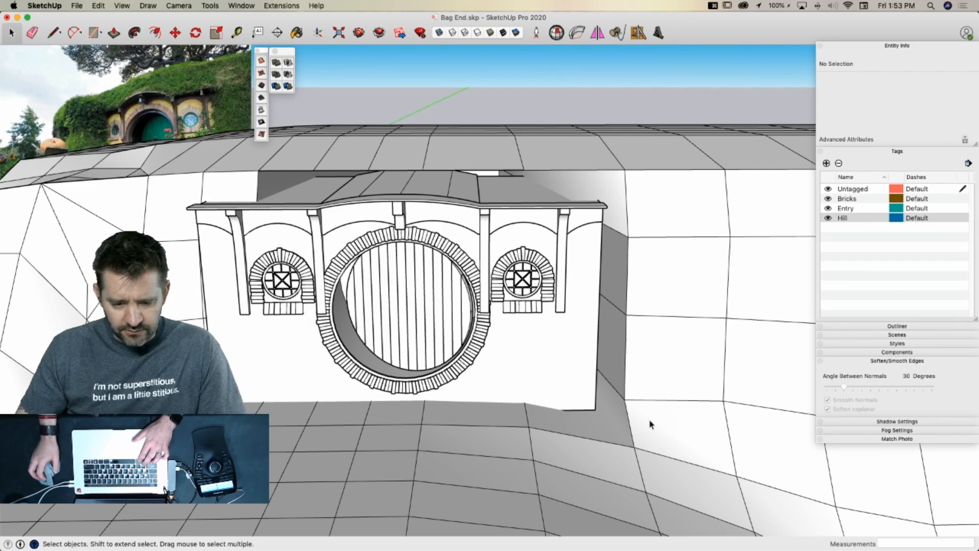
{"action": "key", "text": "super+z"}
{"action": "key", "text": "super+z"}
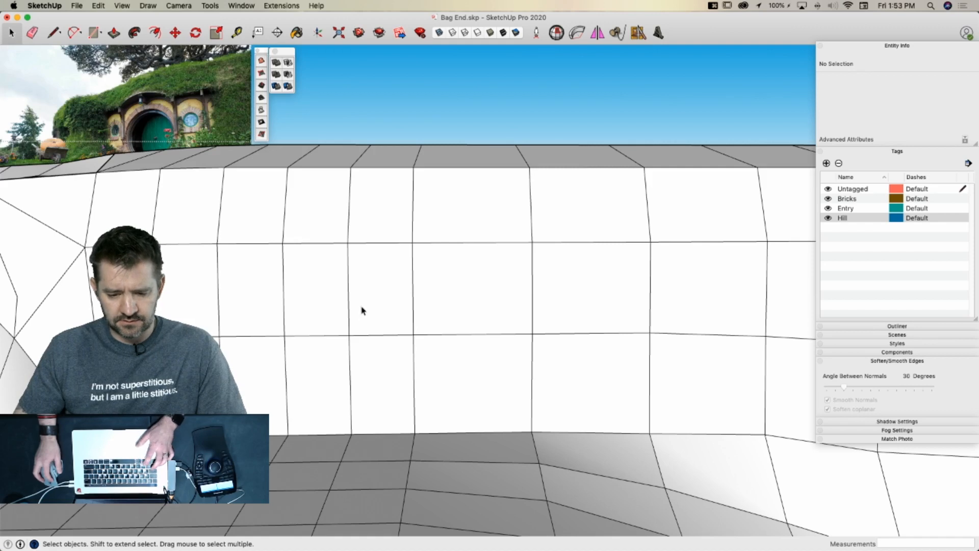
Erase the hill mesh edges covering the round doorway, using the displayed entry as a guide to the opening
{"action": "key", "text": "q"}
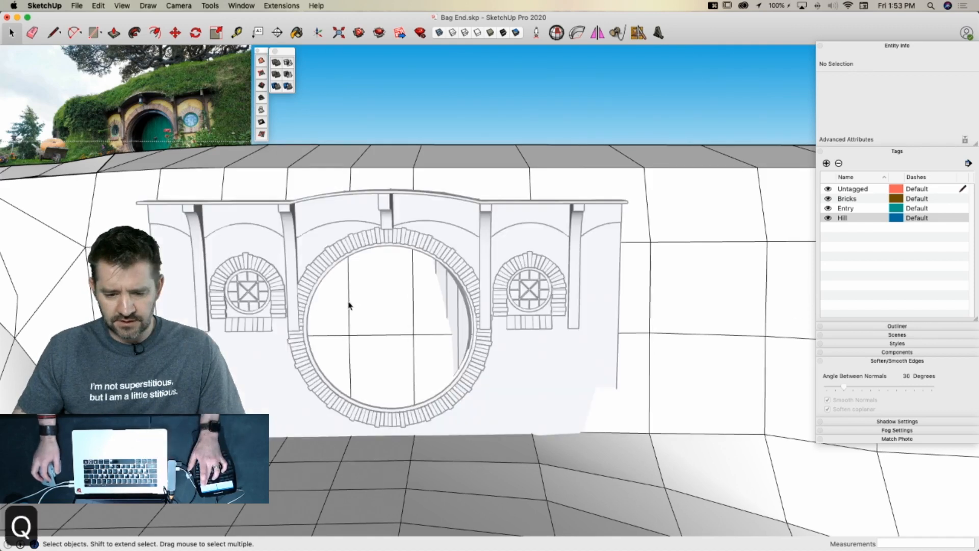
{"action": "key", "text": "q"}
{"action": "key", "text": "q"}
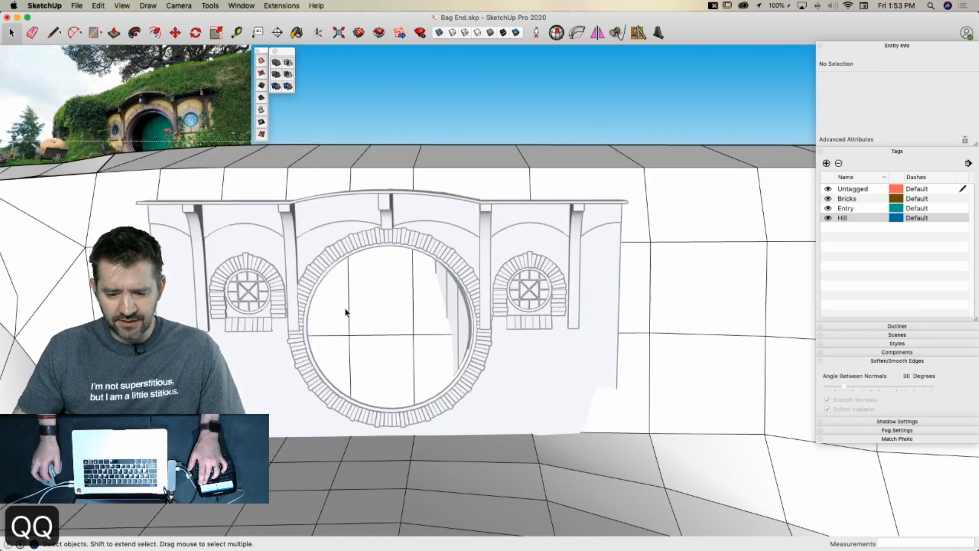
{"action": "key", "text": "q"}
{"action": "key", "text": "e"}
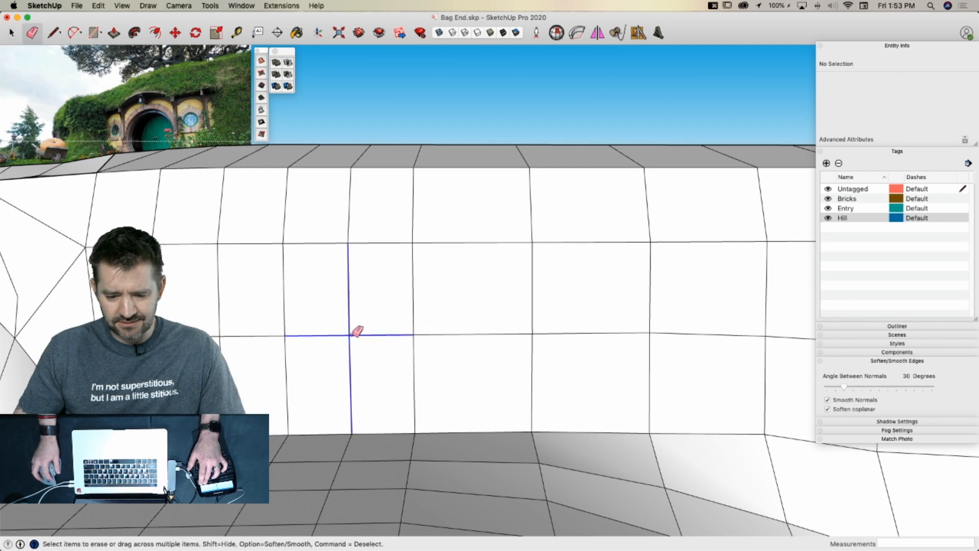
{"action": "left_click_drag", "start_coordinate": [357, 331], "coordinate": [423, 332]}
{"action": "left_click", "coordinate": [416, 332]}
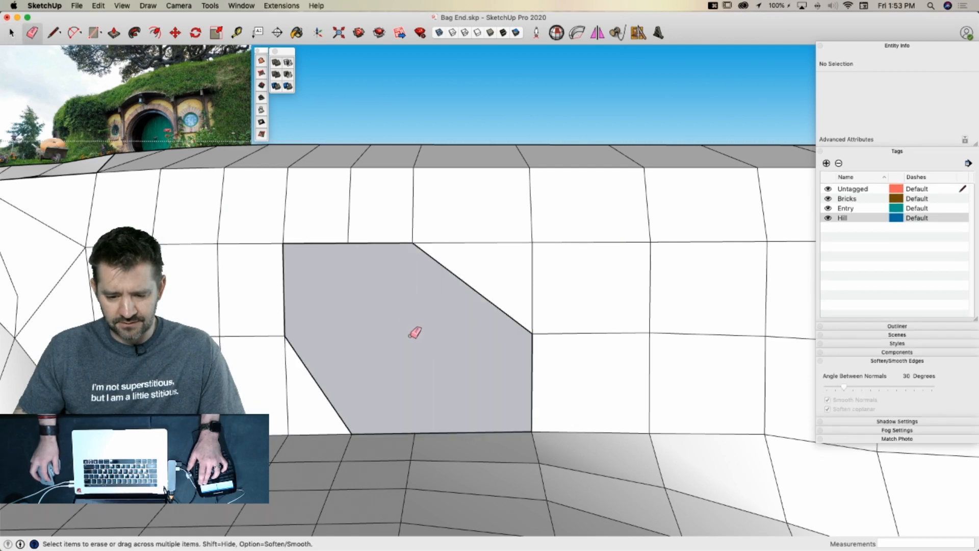
{"action": "left_click", "coordinate": [326, 391]}
{"action": "left_click", "coordinate": [499, 308]}
{"action": "key", "text": "q"}
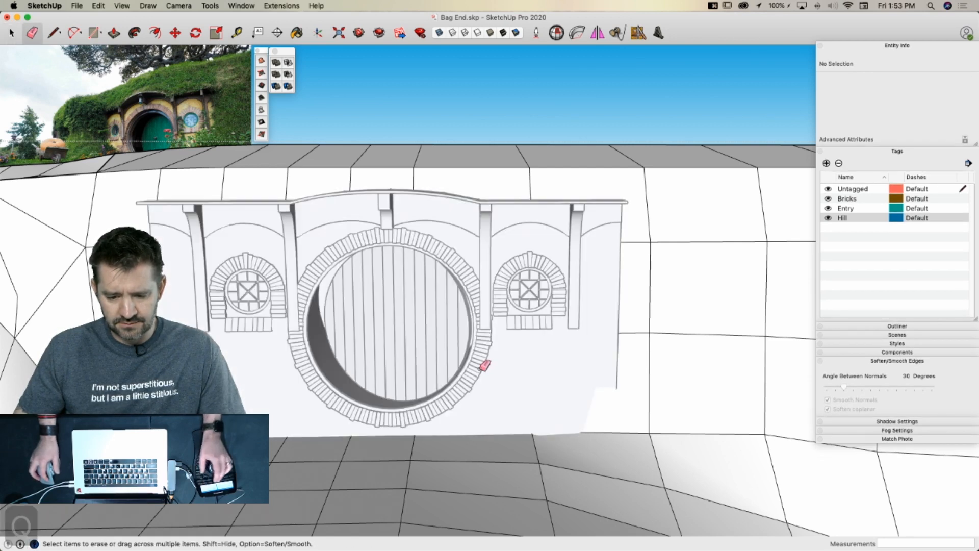
Preview the hill as a smoothed surface around the entry, and return it to its faceted mesh
{"action": "key", "text": "space"}
{"action": "mouse_move", "coordinate": [481, 359]}
{"action": "middle_mouse_down"}
{"action": "mouse_move", "coordinate": [452, 345]}
{"action": "mouse_move", "coordinate": [541, 360]}
{"action": "mouse_move", "coordinate": [571, 427]}
{"action": "middle_mouse_up"}
{"action": "left_click", "coordinate": [542, 355]}
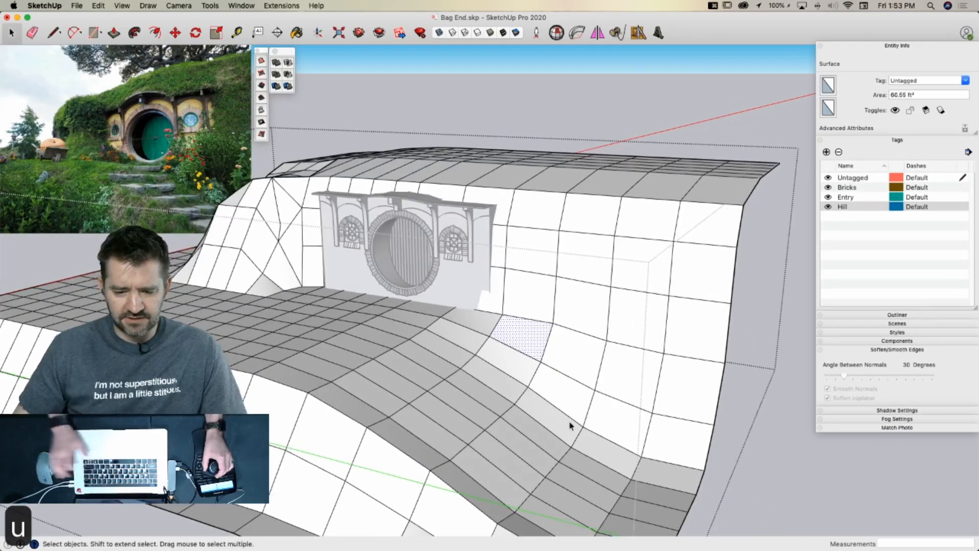
{"action": "key", "text": "u"}
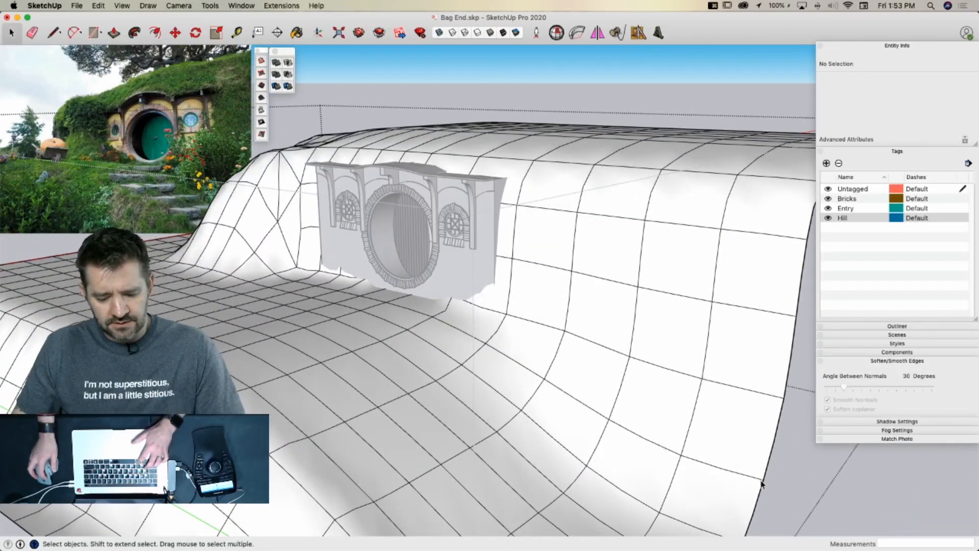
{"action": "key", "text": "u"}
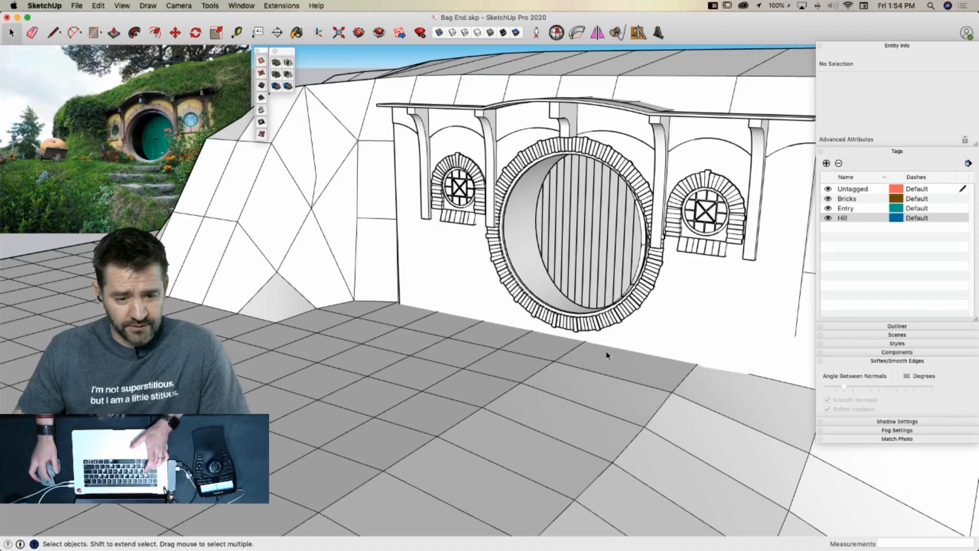
Open the round plank door inside the entry group for editing and hide the rest of the model
{"action": "left_click", "coordinate": [606, 351]}
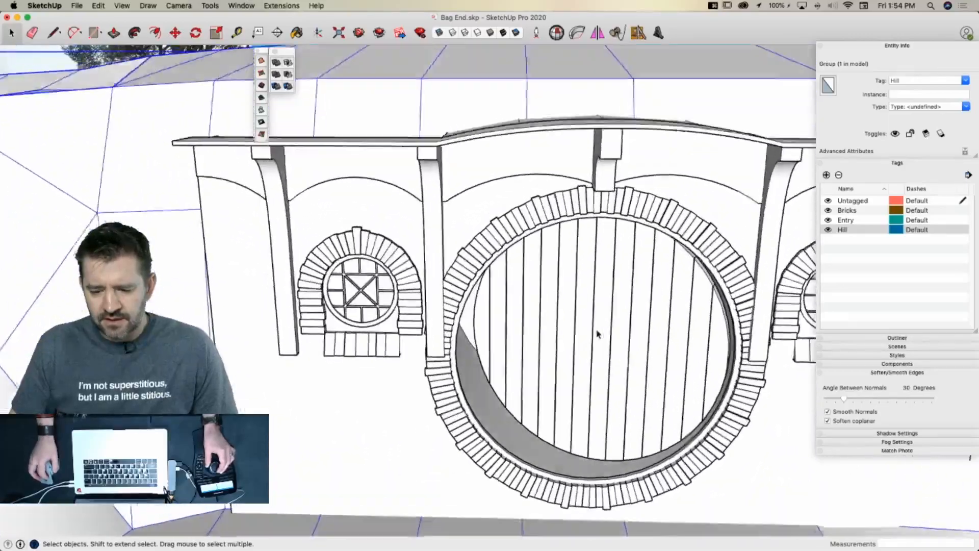
{"action": "double_click", "coordinate": [597, 334]}
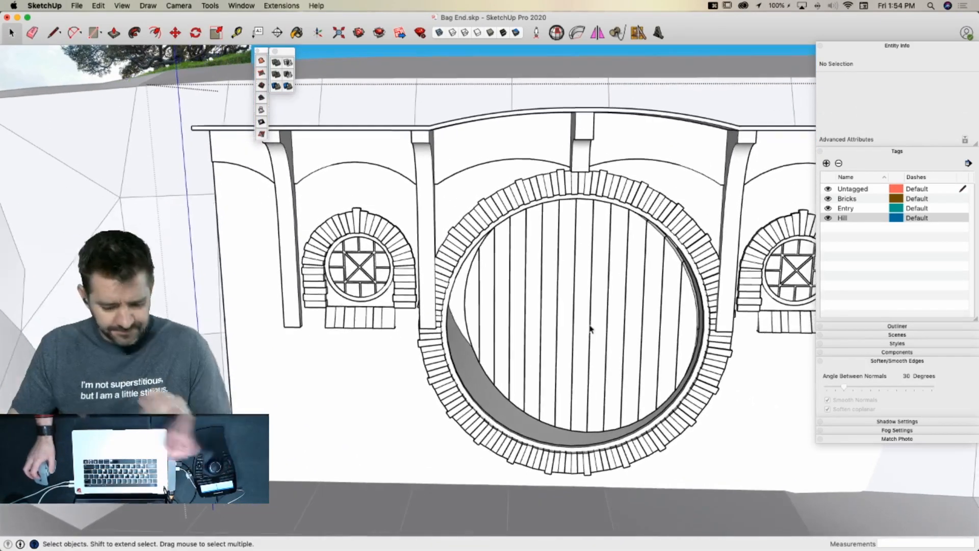
{"action": "double_click", "coordinate": [580, 312]}
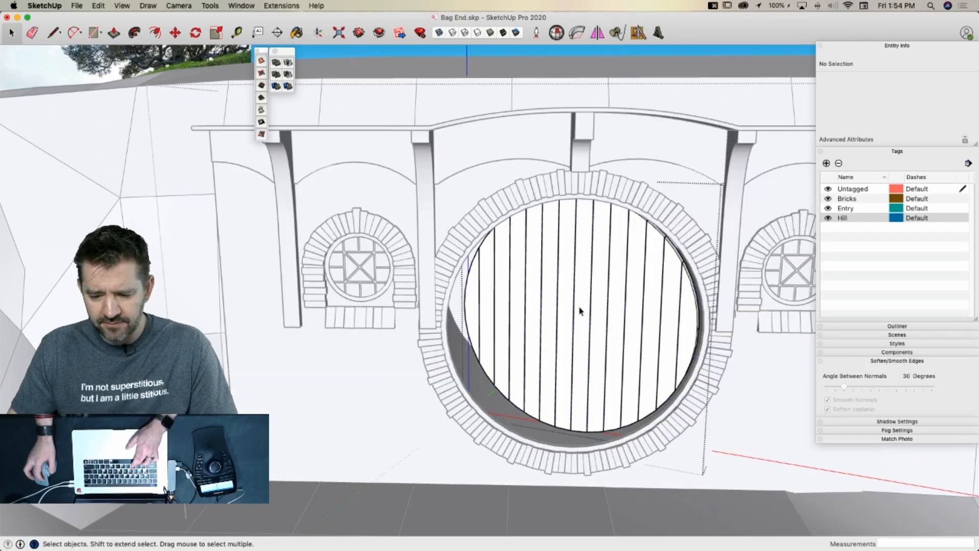
{"action": "scroll", "coordinate": [582, 308], "scroll_direction": "up", "scroll_amount": 4}
{"action": "key", "text": "q"}
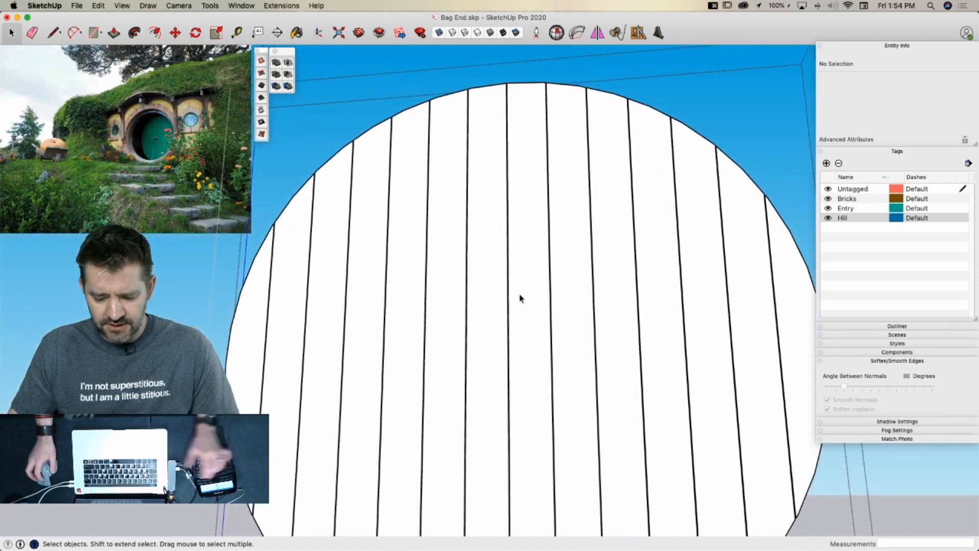
Draw a circle about 5 3/16" in radius on a central door plank and split it with a vertical diameter line
{"action": "key", "text": "c"}
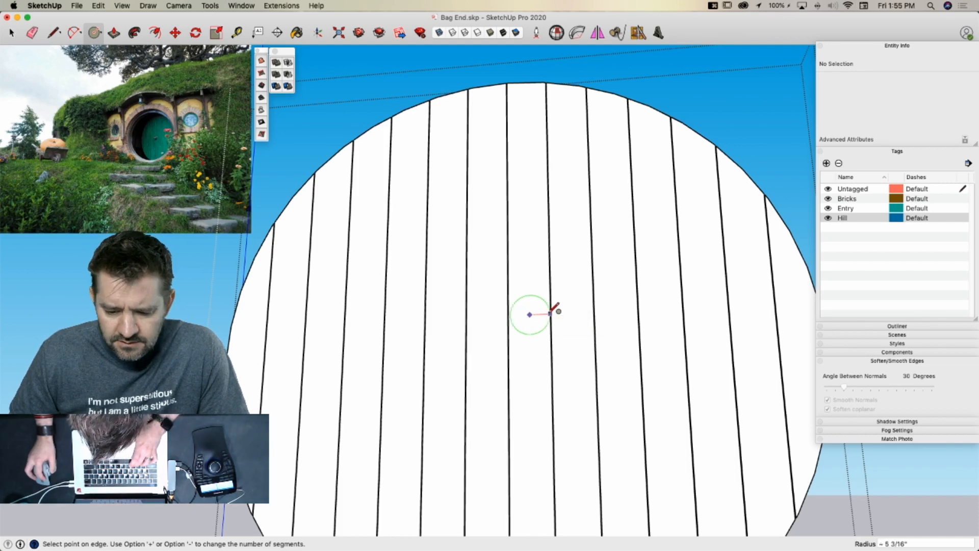
{"action": "left_click", "coordinate": [549, 310]}
{"action": "scroll", "coordinate": [546, 308], "scroll_direction": "up", "scroll_amount": 3}
{"action": "scroll", "coordinate": [546, 307], "scroll_direction": "up", "scroll_amount": 2}
{"action": "key", "text": "l"}
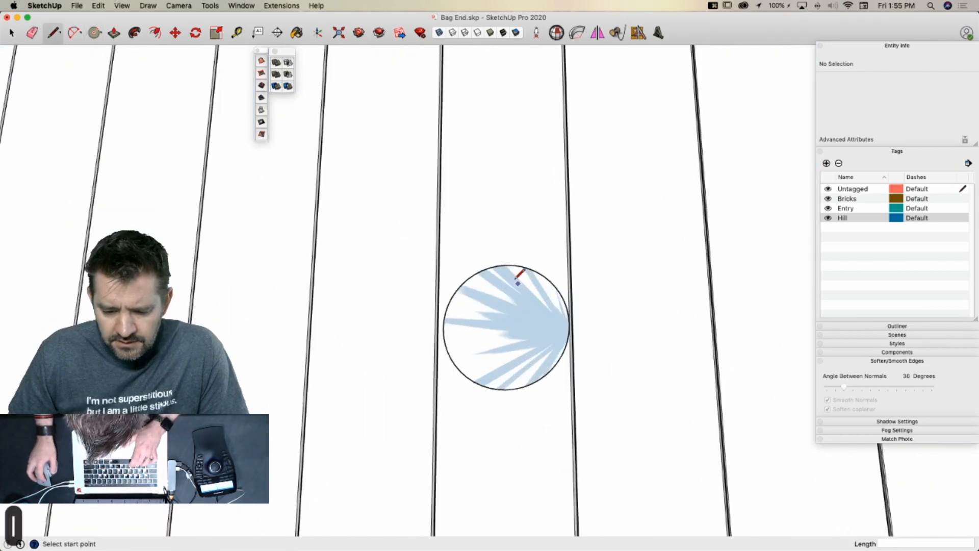
{"action": "left_click", "coordinate": [505, 389]}
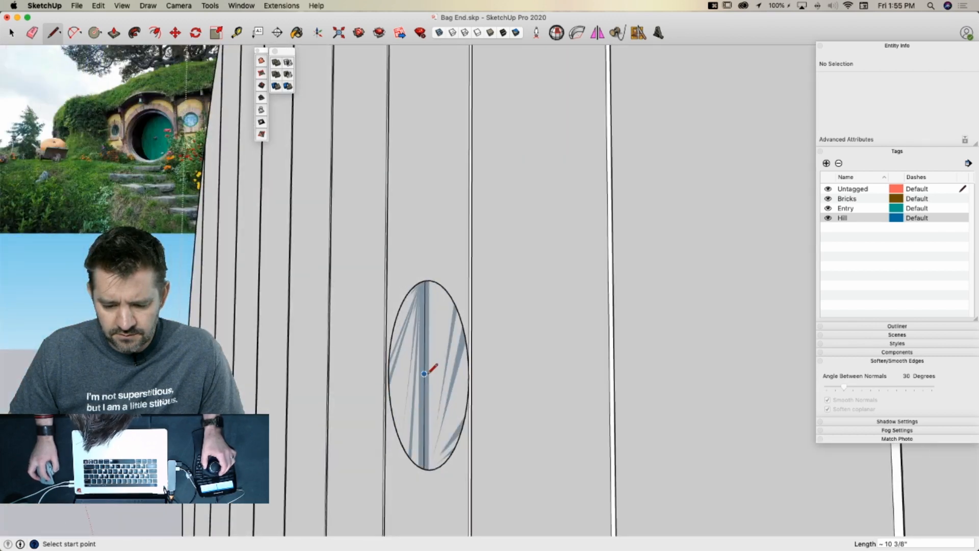
Try to draw a line straight out of the door from the circle's centre, and undo it
{"action": "left_click", "coordinate": [424, 373]}
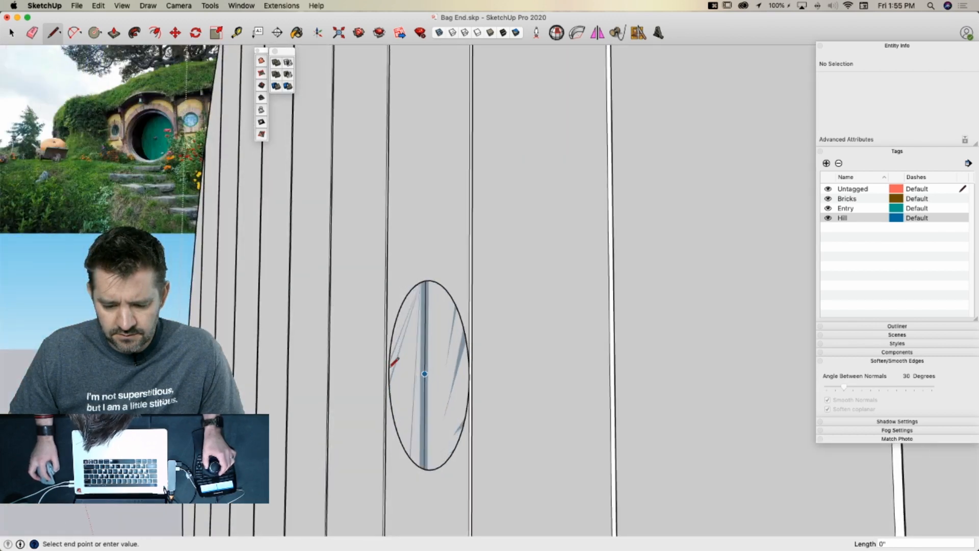
{"action": "left_click", "coordinate": [341, 365]}
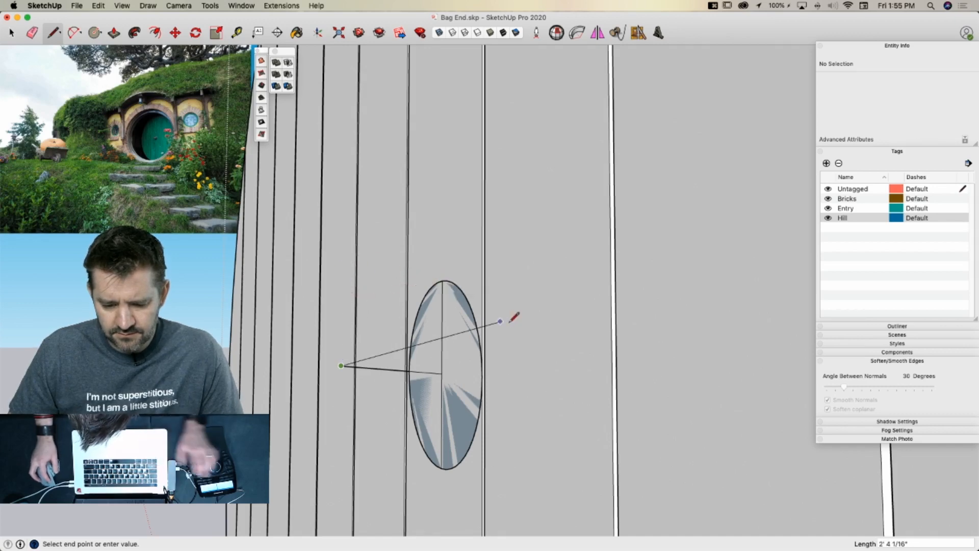
{"action": "key", "text": "e"}
{"action": "key", "text": "super+z"}
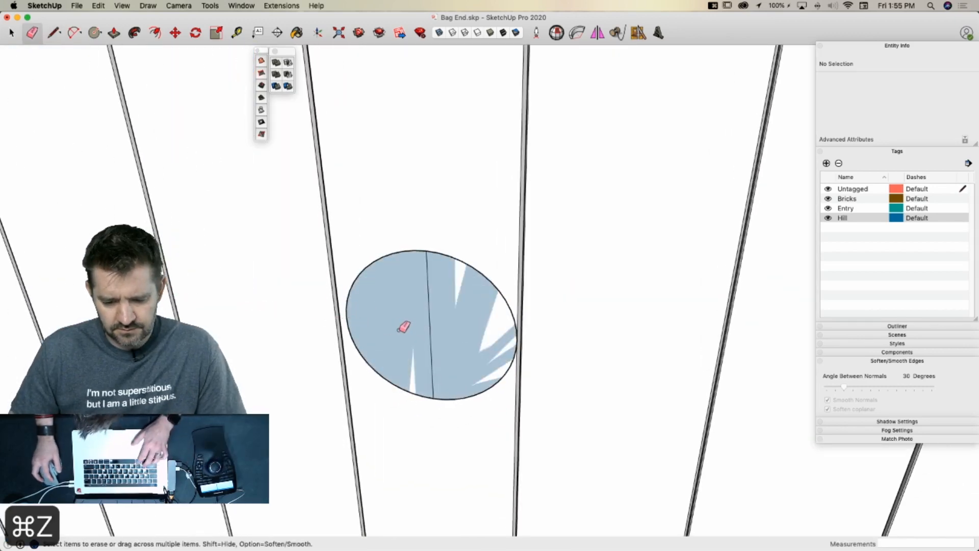
Draw a rectangular face projecting from the circle's upper half and sketch the doorknob base's stepped profile on it
{"action": "key", "text": "l"}
{"action": "left_click", "coordinate": [427, 250]}
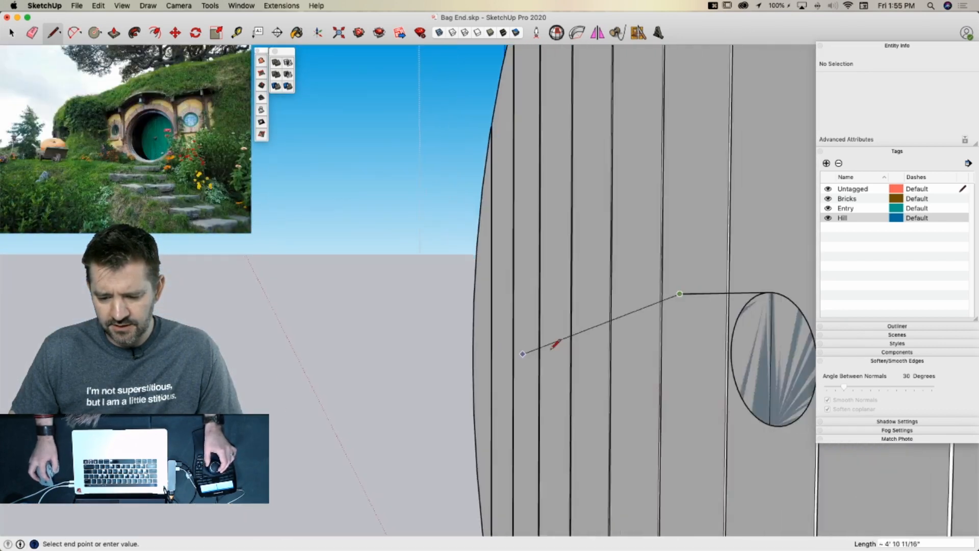
{"action": "left_click", "coordinate": [615, 293]}
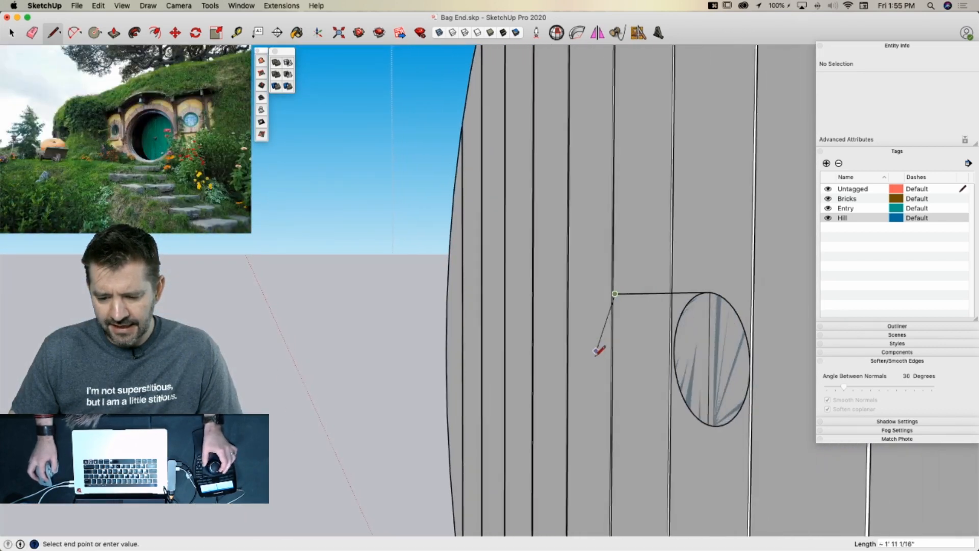
{"action": "left_click", "coordinate": [709, 358]}
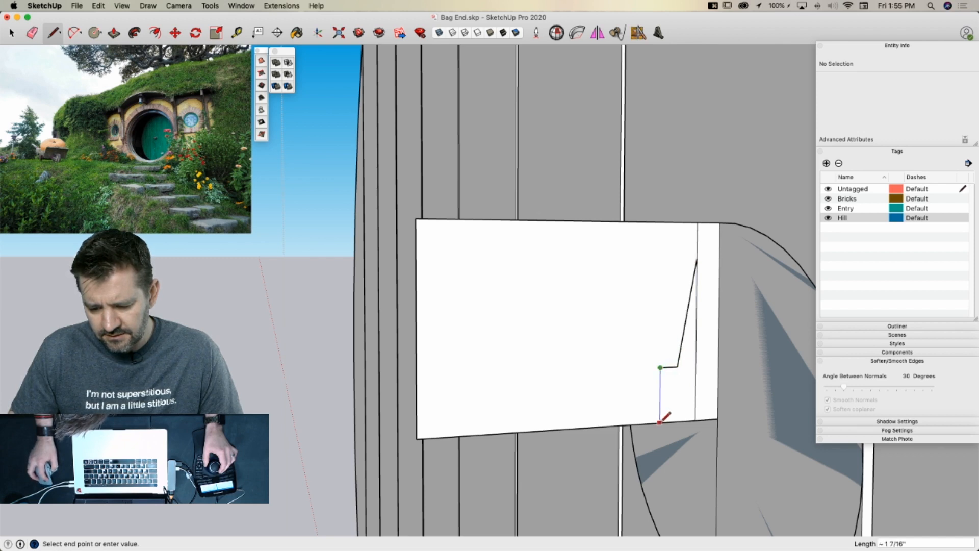
{"action": "left_click", "coordinate": [632, 368]}
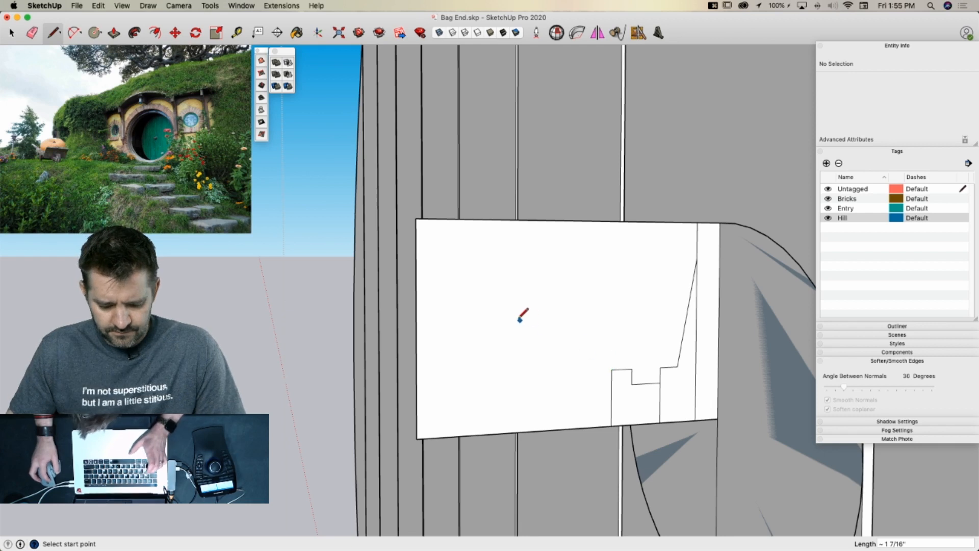
Draw a circle centred on the profile face's lower edge, reaching the stem's outer end, and extend that edge across its full diameter
{"action": "key", "text": "c"}
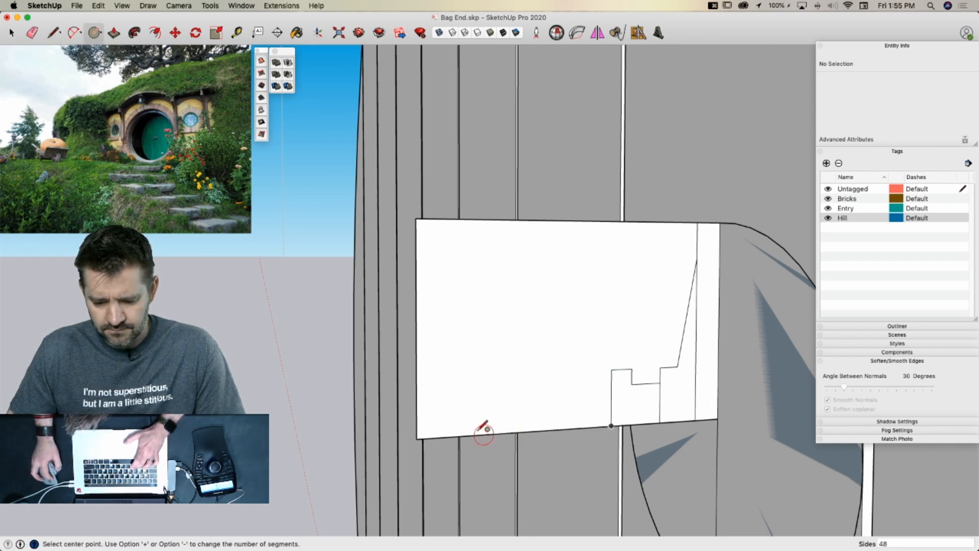
{"action": "left_click", "coordinate": [503, 433]}
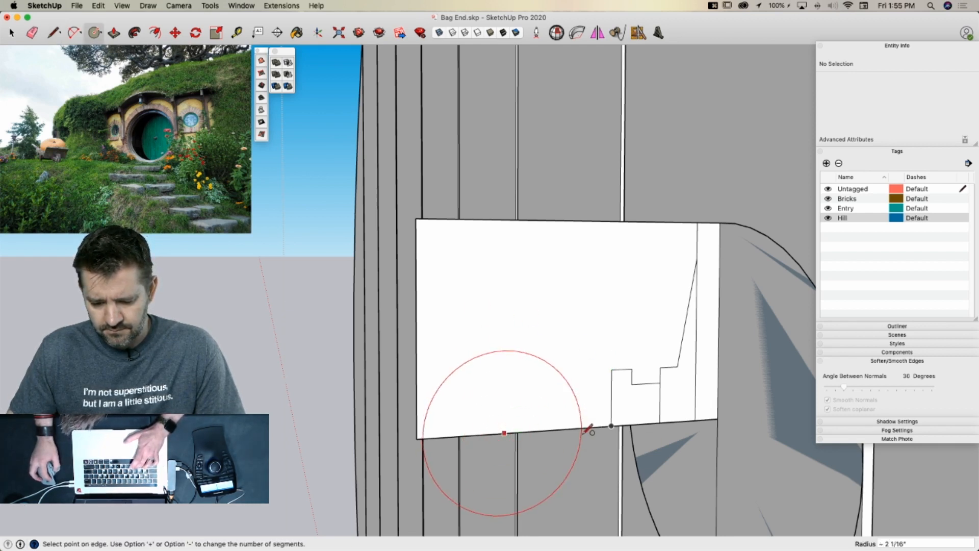
{"action": "left_click", "coordinate": [610, 425]}
{"action": "key", "text": "l"}
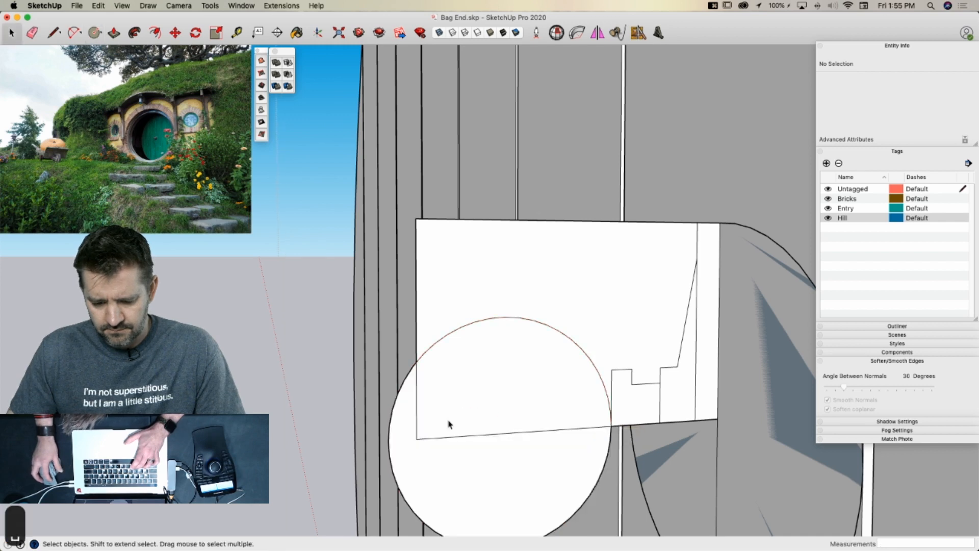
{"action": "left_click", "coordinate": [417, 438]}
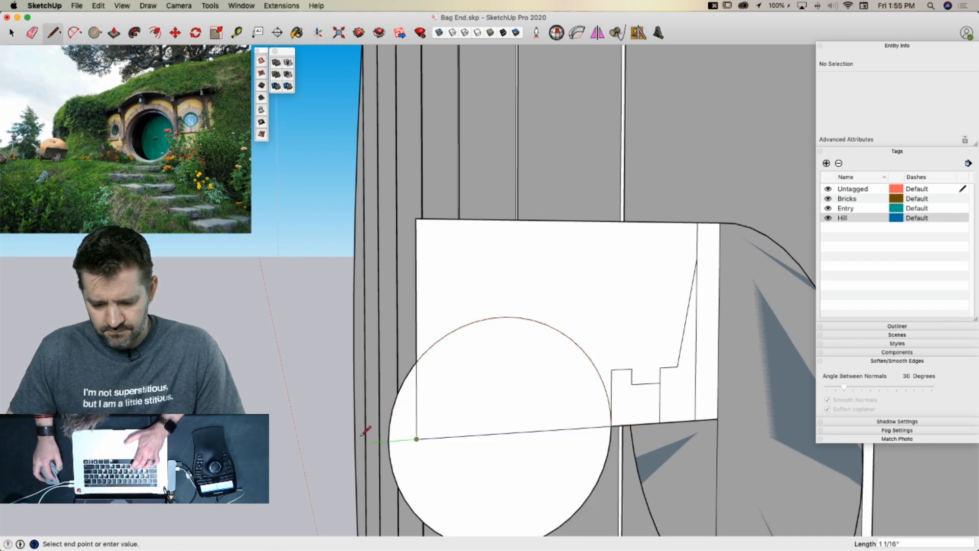
{"action": "left_click", "coordinate": [332, 444]}
Erase the leftover rectangle edges around the doorknob profile and the lower half of the circle
{"action": "key", "text": "e"}
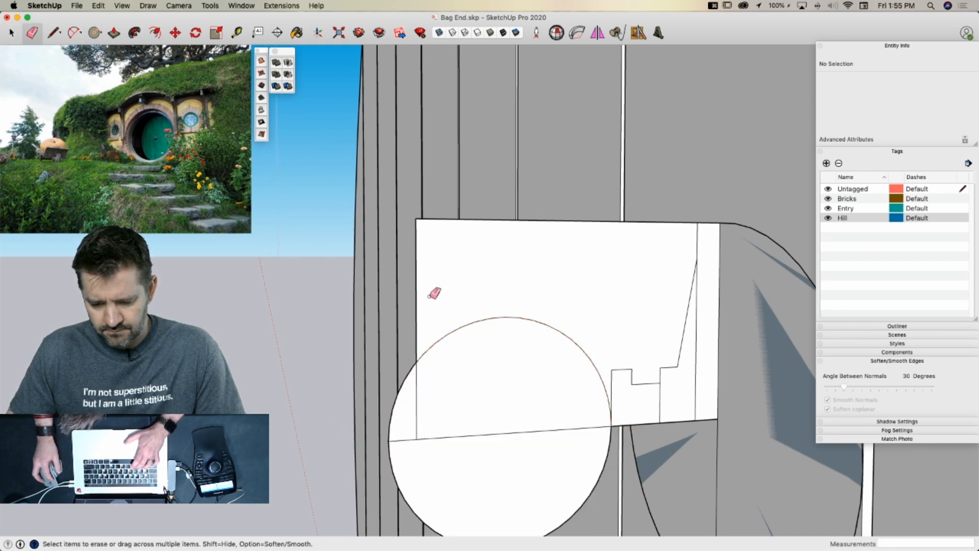
{"action": "left_click_drag", "start_coordinate": [413, 215], "coordinate": [431, 343]}
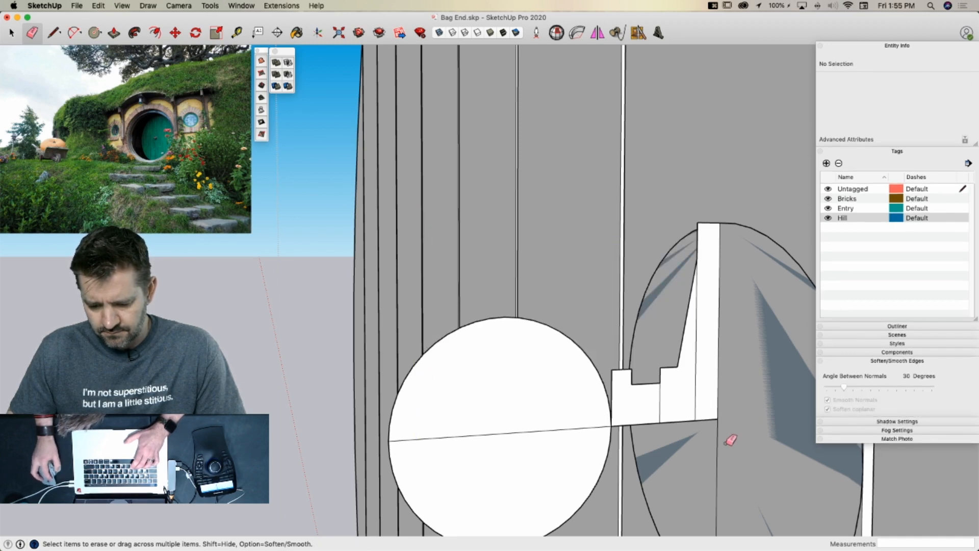
{"action": "left_click", "coordinate": [605, 461]}
Scale the half-circle knob face along the green axis to 0.55, keeping its stem side fixed
{"action": "key", "text": "space"}
{"action": "left_click", "coordinate": [470, 408]}
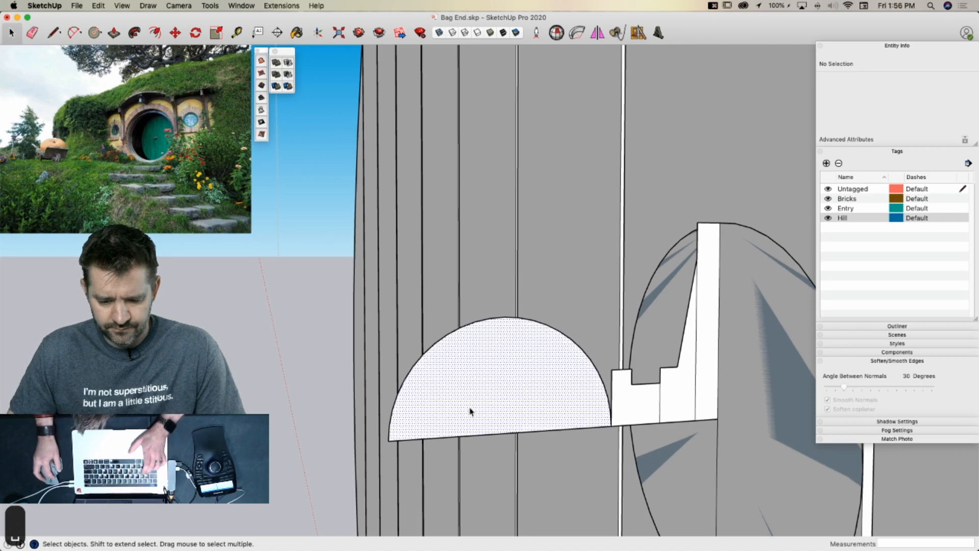
{"action": "key", "text": "s"}
{"action": "left_click_drag", "start_coordinate": [389, 378], "coordinate": [493, 376]}
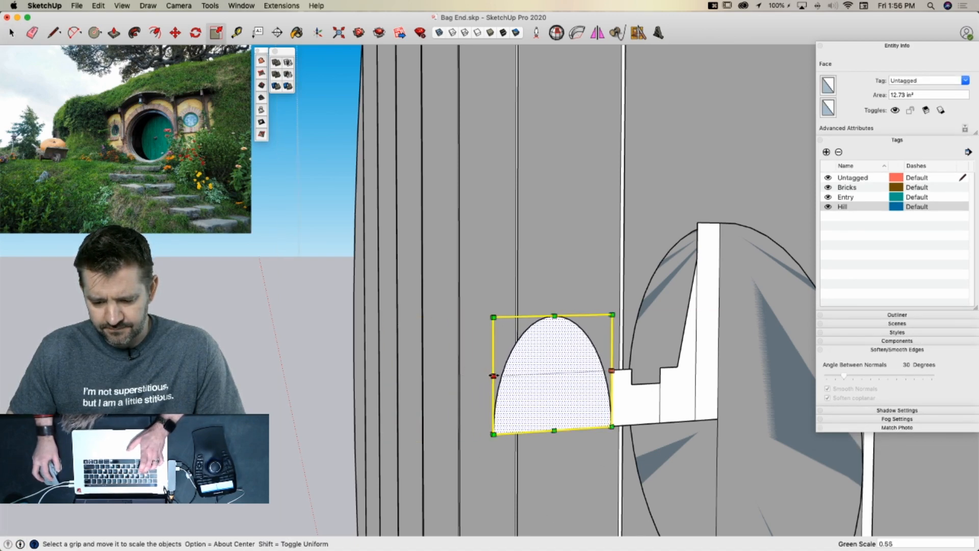
Move the half-oval knob face 1/4" along the green axis into the stem and erase the overlapping edges between them
{"action": "key", "text": "m"}
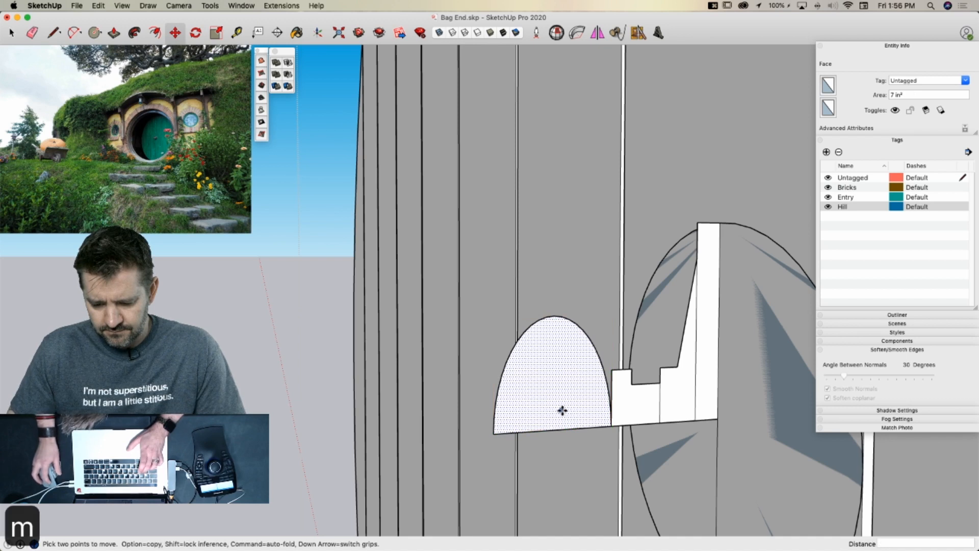
{"action": "left_click", "coordinate": [612, 426]}
{"action": "key", "text": "Left"}
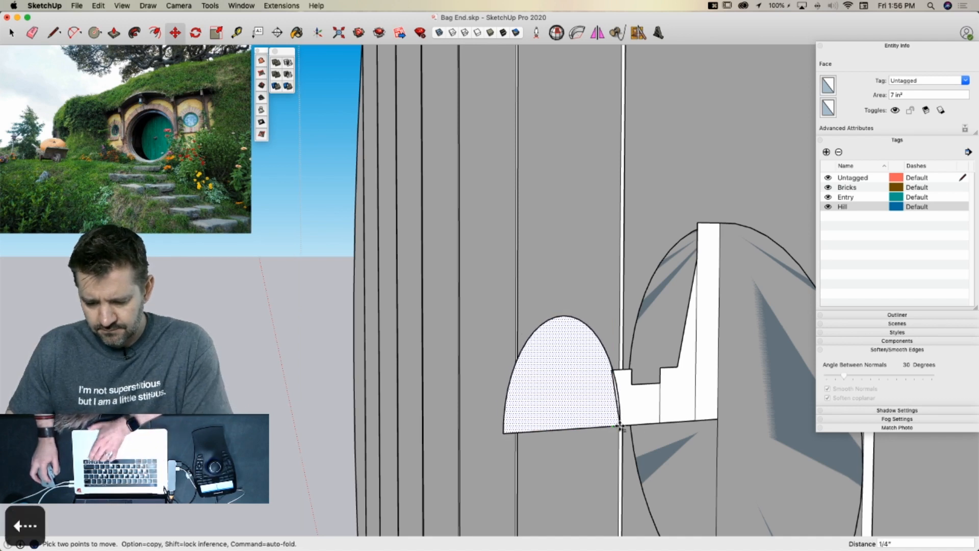
{"action": "left_click", "coordinate": [617, 426]}
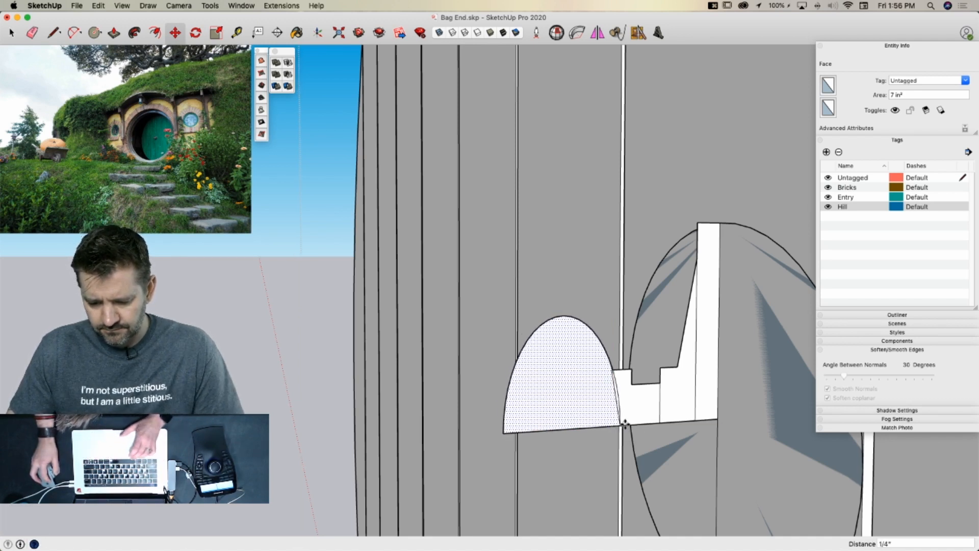
{"action": "key", "text": "e"}
{"action": "left_click", "coordinate": [619, 390]}
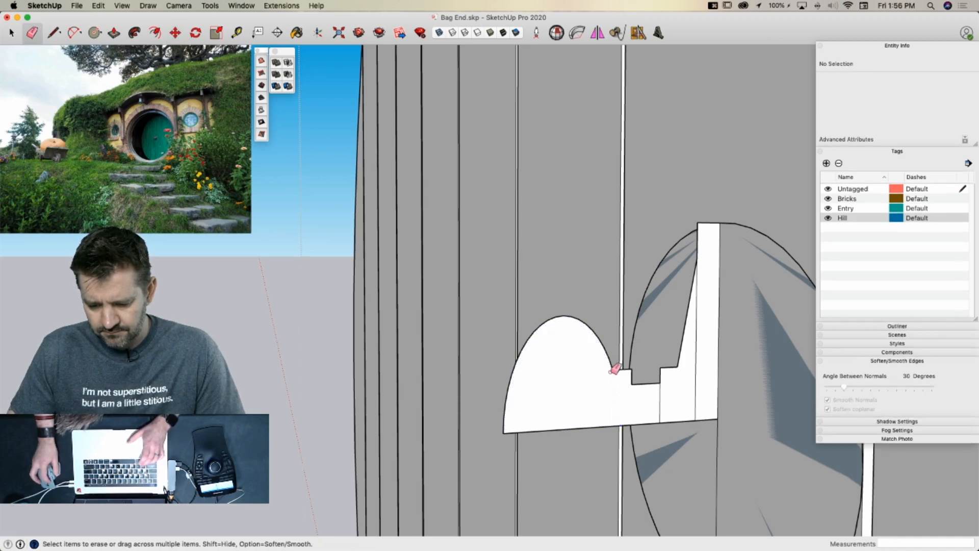
Erase the inner dividing lines of the doorknob base so the whole profile is one face
{"action": "scroll", "coordinate": [614, 368], "scroll_direction": "up", "scroll_amount": 3}
{"action": "scroll", "coordinate": [611, 366], "scroll_direction": "up", "scroll_amount": 2}
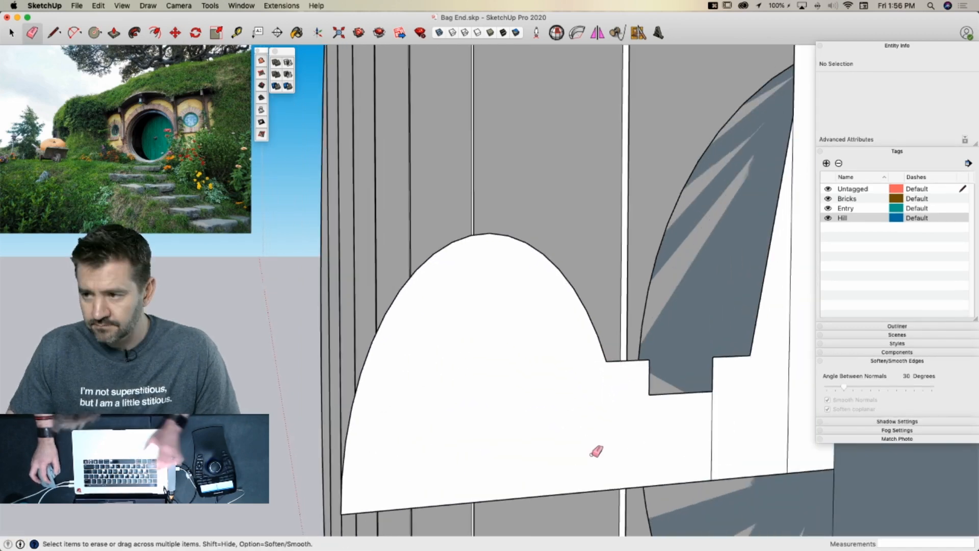
{"action": "scroll", "coordinate": [679, 482], "scroll_direction": "down", "scroll_amount": 5}
{"action": "scroll", "coordinate": [642, 380], "scroll_direction": "down", "scroll_amount": 2}
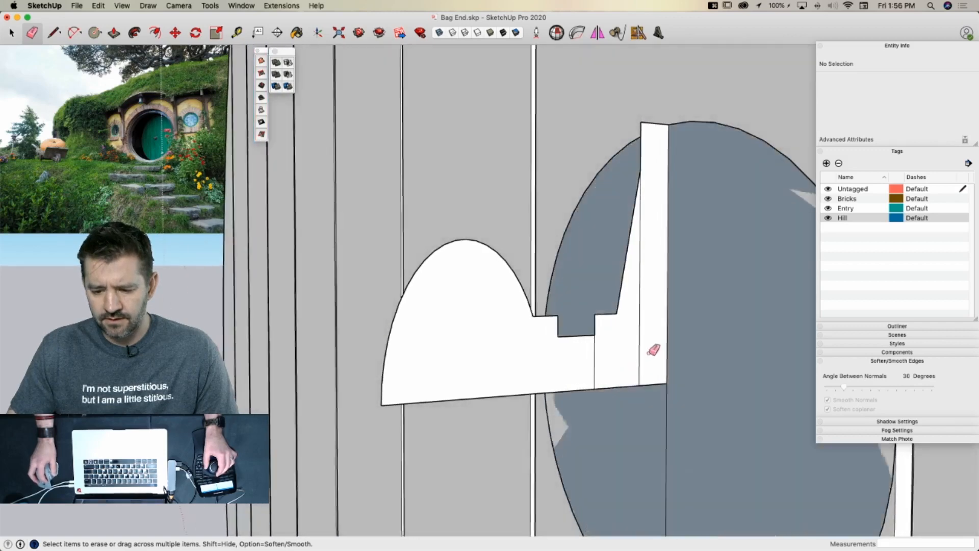
{"action": "left_click_drag", "start_coordinate": [651, 346], "coordinate": [590, 373]}
Chamfer the outer corner of the base plate profile with a diagonal line about 1/2" long and erase the cut-off corner
{"action": "scroll", "coordinate": [607, 375], "scroll_direction": "up", "scroll_amount": 3}
{"action": "key", "text": "l"}
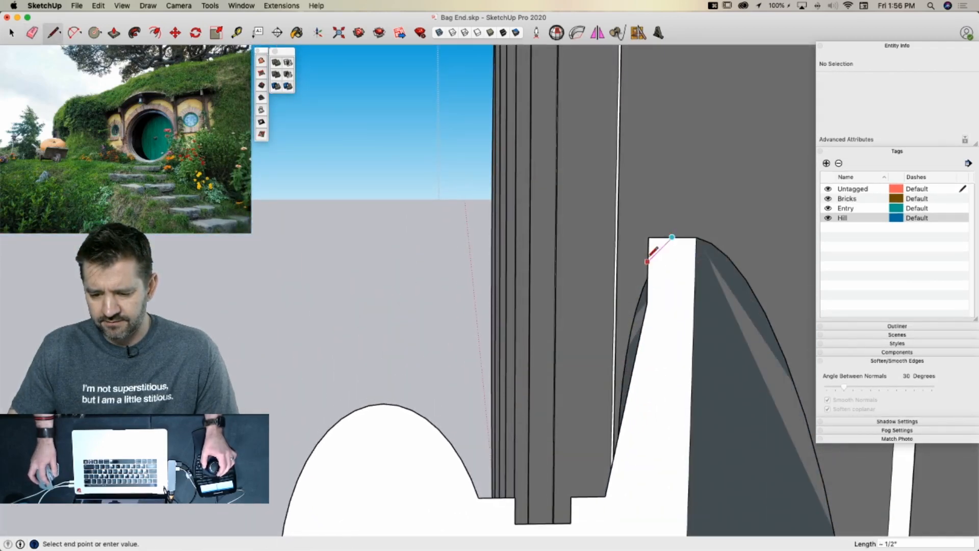
{"action": "key", "text": "e"}
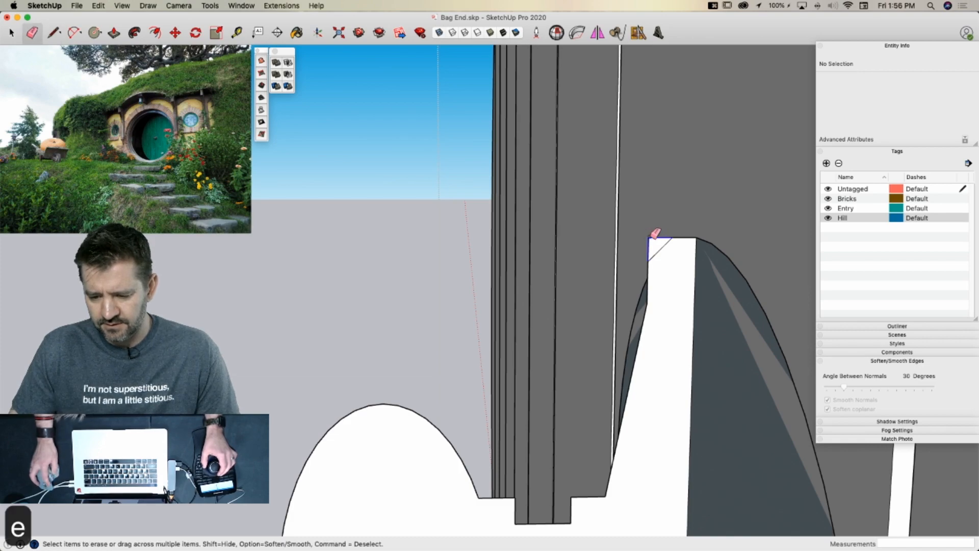
{"action": "left_click", "coordinate": [650, 237]}
{"action": "key", "text": "space"}
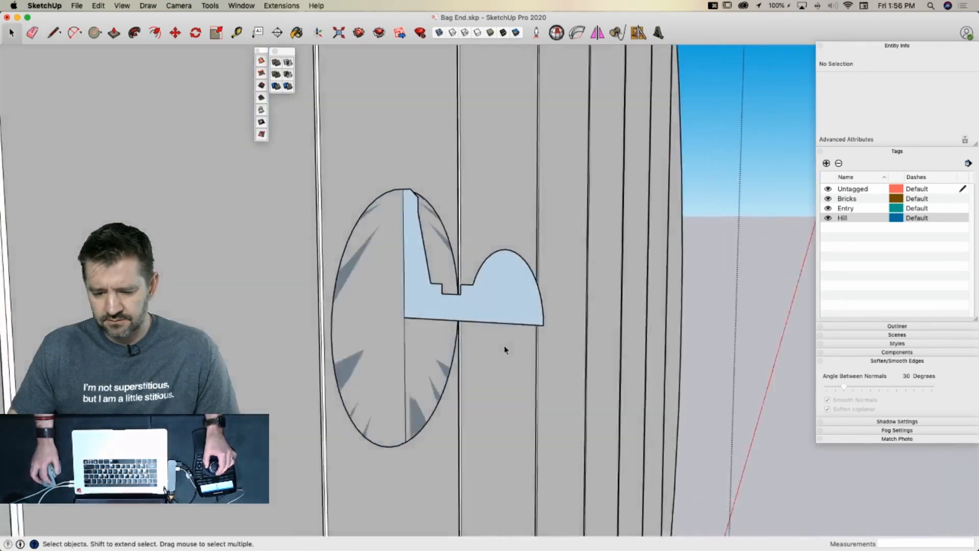
Erase the base circle's diameter line and sweep the doorknob profile around the circle with Follow Me
{"action": "key", "text": "e"}
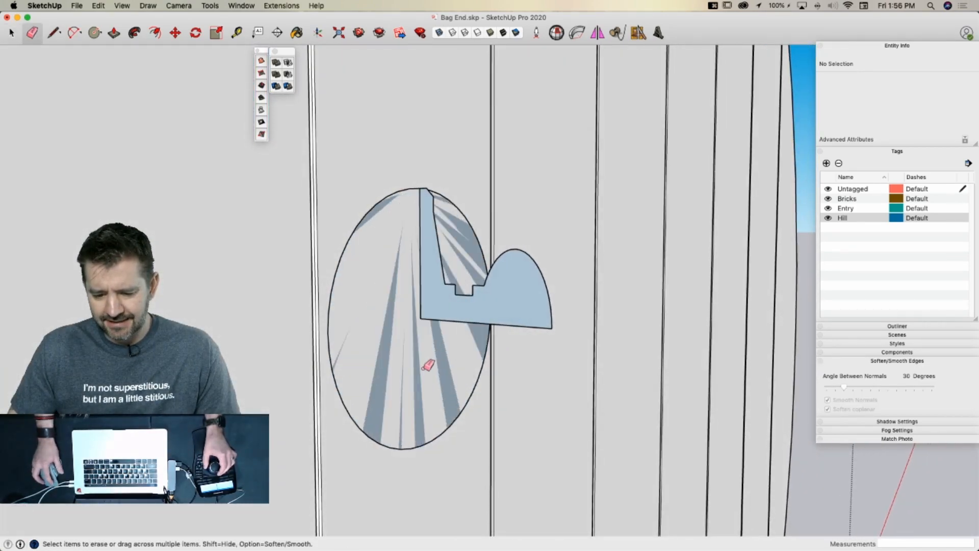
{"action": "key", "text": "space"}
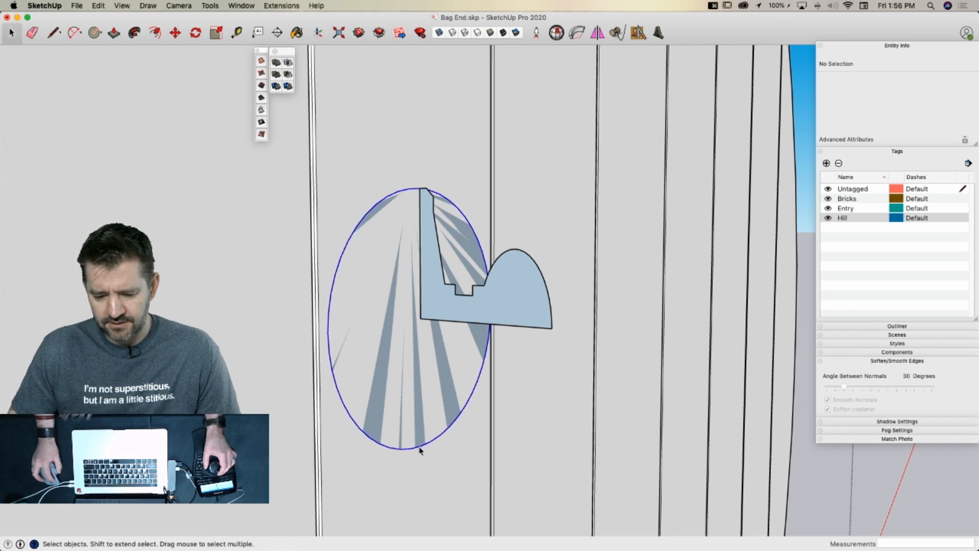
{"action": "left_click", "coordinate": [419, 448]}
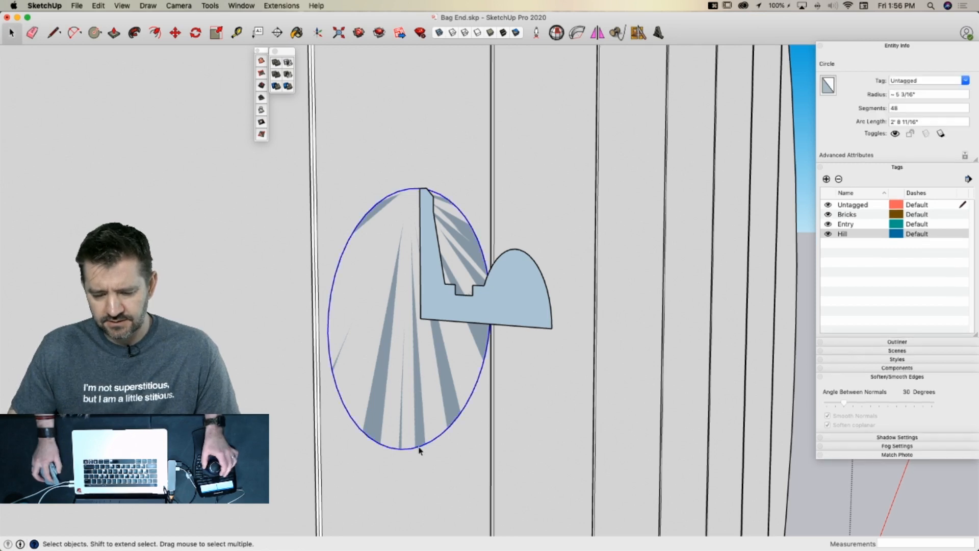
{"action": "left_click", "coordinate": [136, 33]}
{"action": "left_click", "coordinate": [469, 315]}
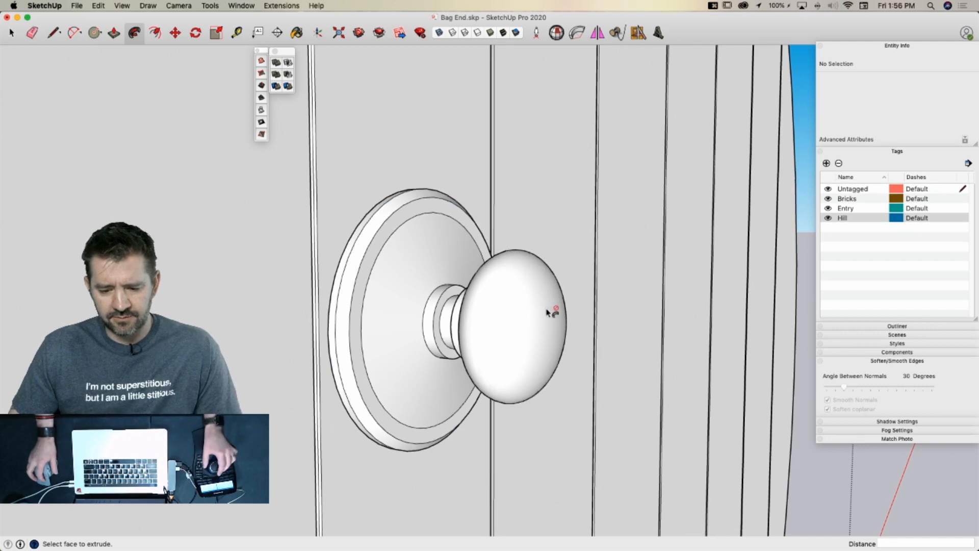
Select all the connected doorknob geometry and make it a group
{"action": "key", "text": "space"}
{"action": "left_click", "coordinate": [522, 278]}
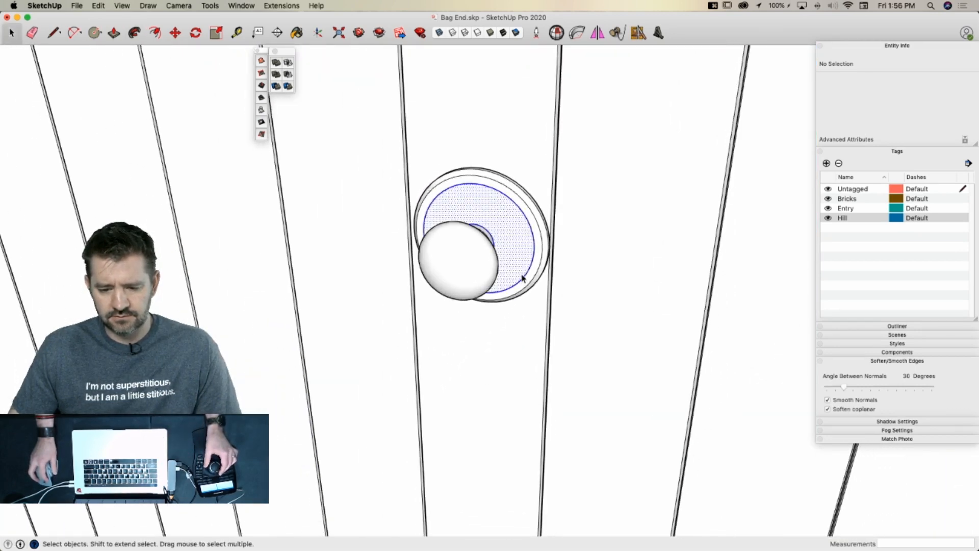
{"action": "triple_click", "coordinate": [522, 278]}
{"action": "right_click", "coordinate": [522, 278]}
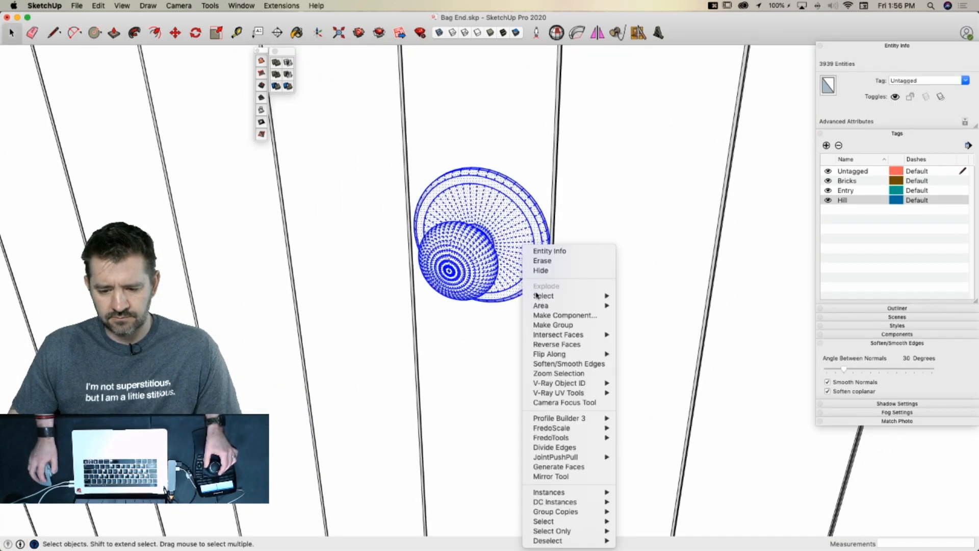
{"action": "left_click", "coordinate": [557, 325]}
Move the doorknob group sideways about 5 11/16" to centre it on the door's middle plank seam
{"action": "key", "text": "m"}
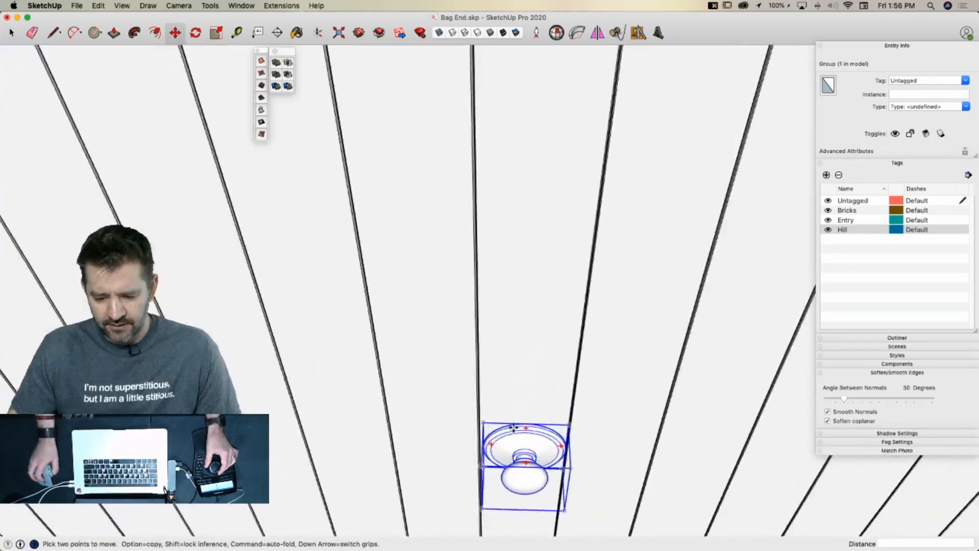
{"action": "scroll", "coordinate": [535, 423], "scroll_direction": "up", "scroll_amount": 5}
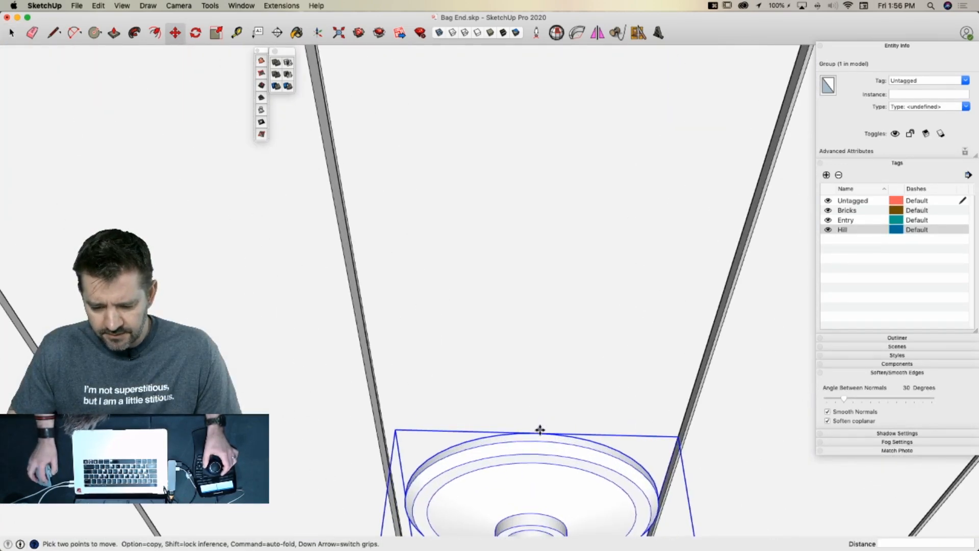
{"action": "left_click", "coordinate": [538, 431]}
{"action": "scroll", "coordinate": [539, 423], "scroll_direction": "down", "scroll_amount": 10}
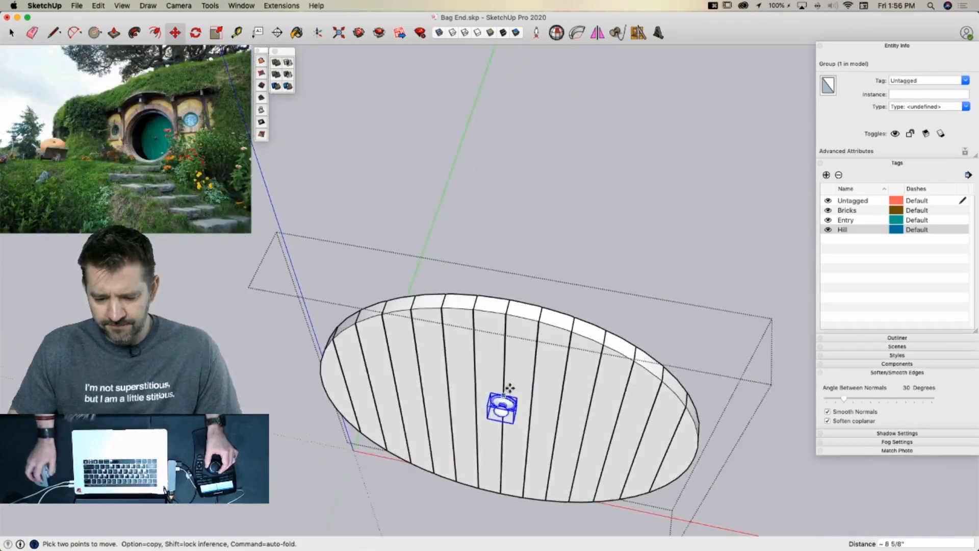
{"action": "key", "text": "Left"}
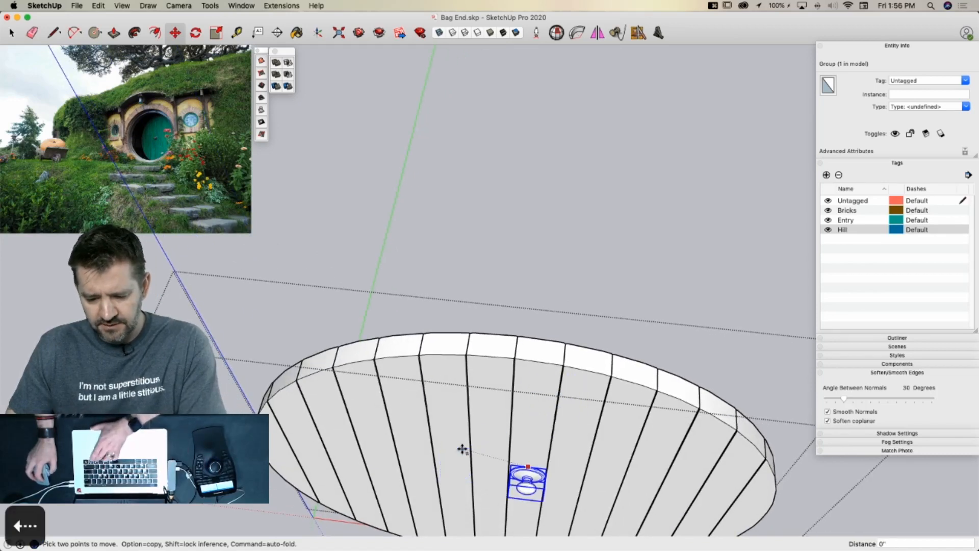
{"action": "left_click", "coordinate": [515, 346]}
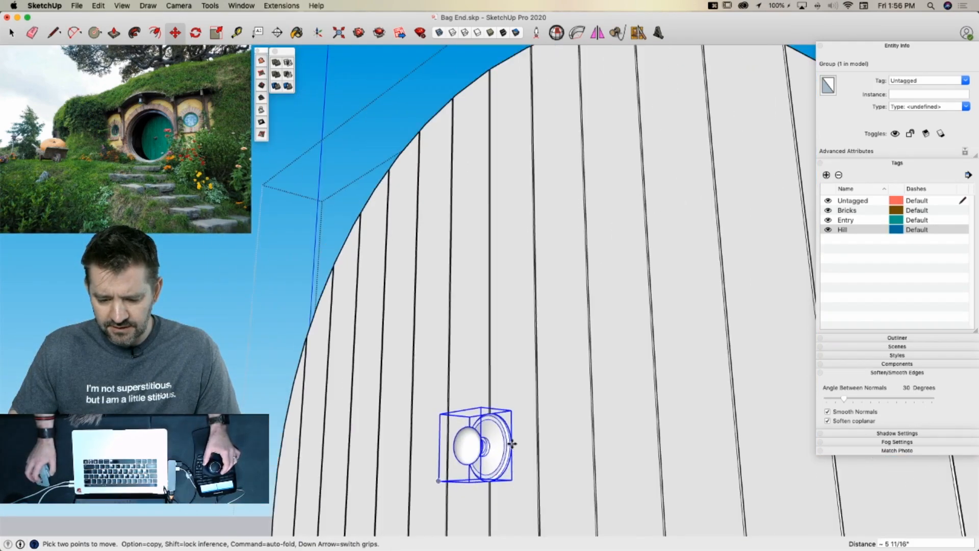
Move the doorknob group vertically to align its centre with the midpoint of the door's height
{"action": "scroll", "coordinate": [514, 448], "scroll_direction": "up", "scroll_amount": 3}
{"action": "scroll", "coordinate": [514, 450], "scroll_direction": "up", "scroll_amount": 4}
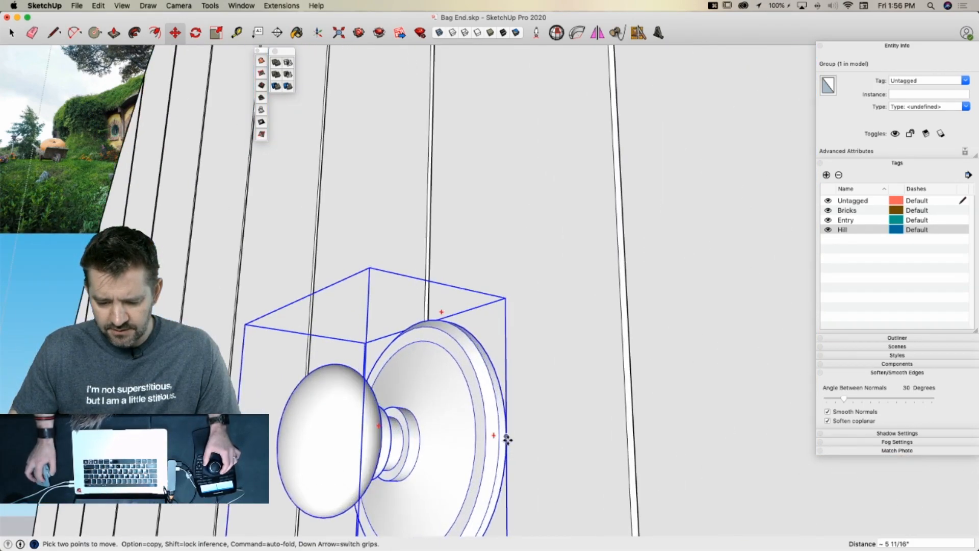
{"action": "left_click", "coordinate": [508, 438]}
{"action": "scroll", "coordinate": [511, 458], "scroll_direction": "down", "scroll_amount": 10}
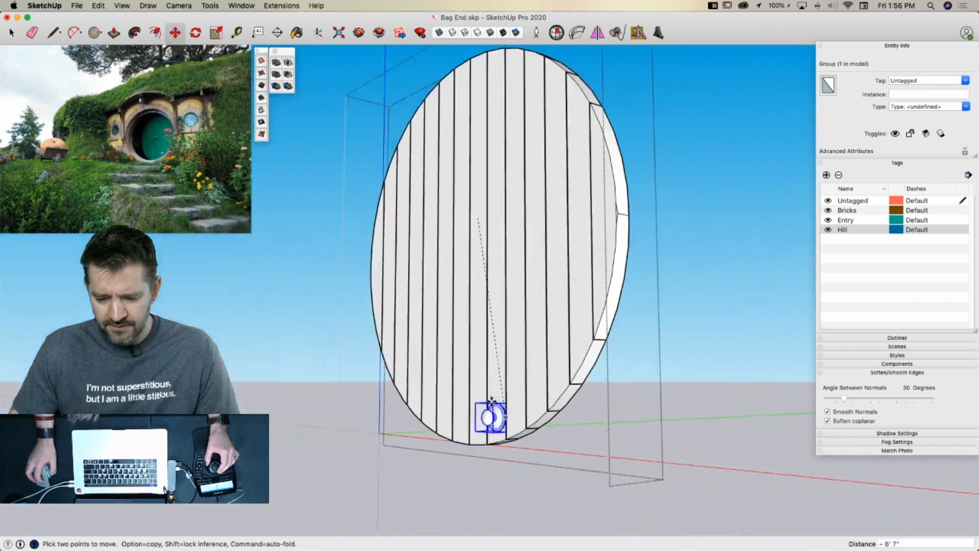
{"action": "left_click", "coordinate": [614, 221]}
Close the door and entry groups to return to the full model with the hill
{"action": "key", "text": "space"}
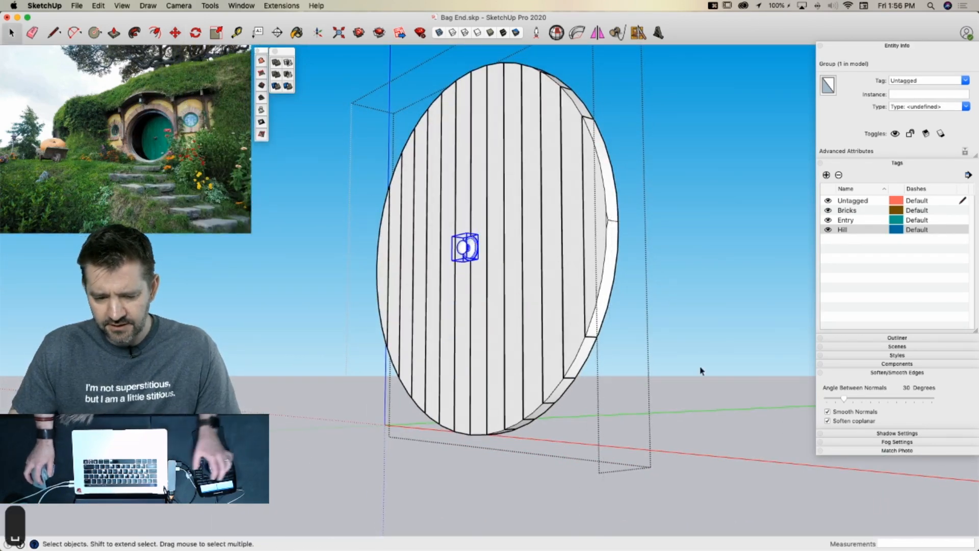
{"action": "left_click", "coordinate": [698, 386]}
{"action": "left_click", "coordinate": [698, 388]}
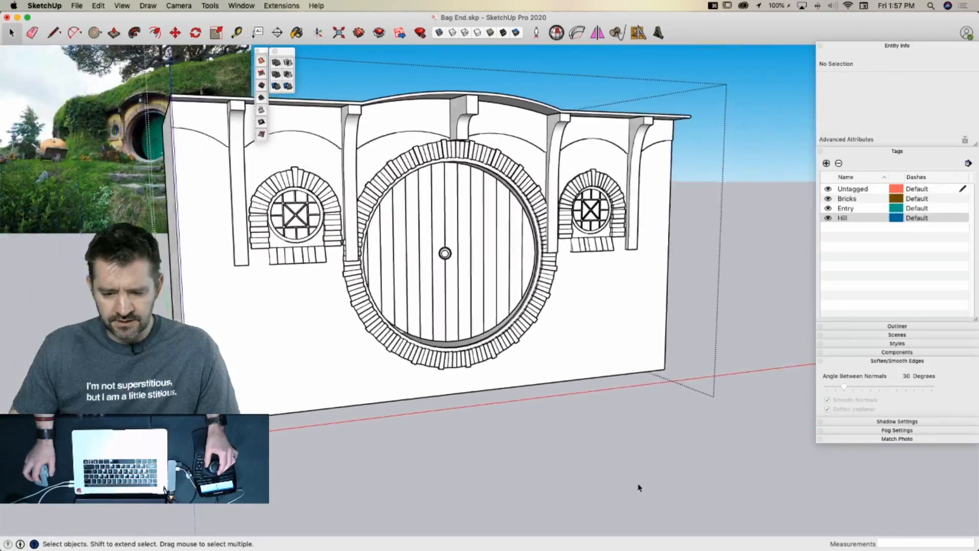
{"action": "left_click", "coordinate": [549, 278]}
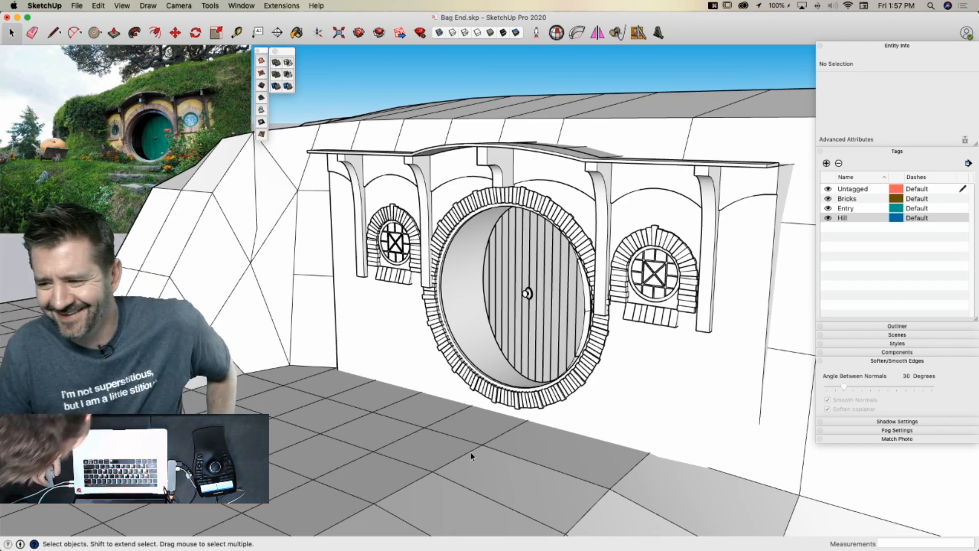
{"action": "scroll", "coordinate": [496, 516], "scroll_direction": "down", "scroll_amount": 8}
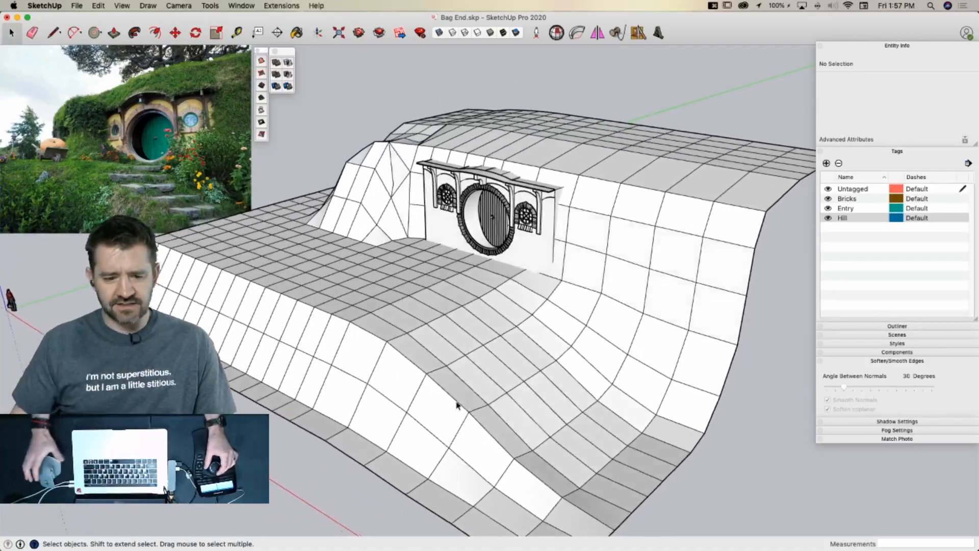
{"action": "scroll", "coordinate": [457, 406], "scroll_direction": "up", "scroll_amount": 3}
{"action": "scroll", "coordinate": [479, 398], "scroll_direction": "up", "scroll_amount": 3}
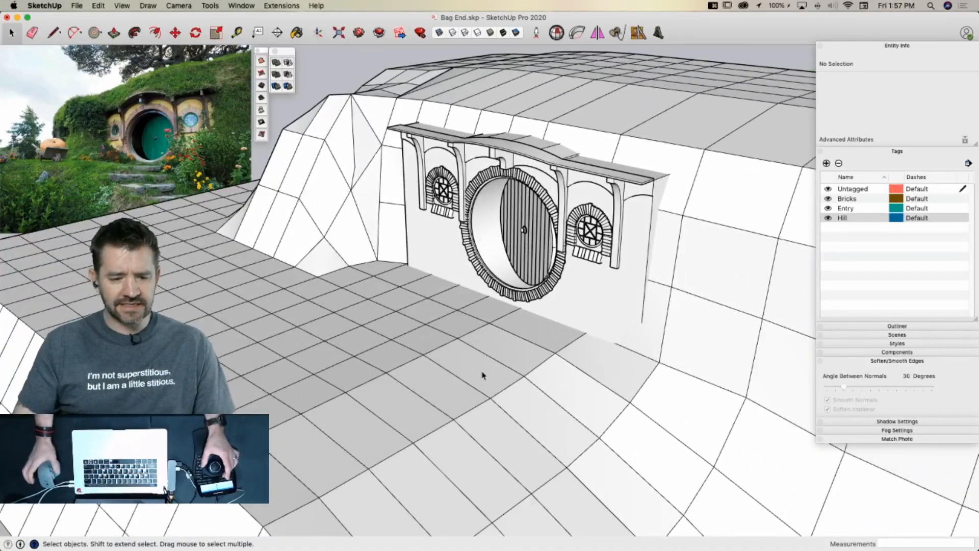
Draw a rectangle of about 126 square feet on the ground in front of the round door for a doorstep slab
{"action": "middle_click_drag", "start_coordinate": [482, 376], "coordinate": [576, 395]}
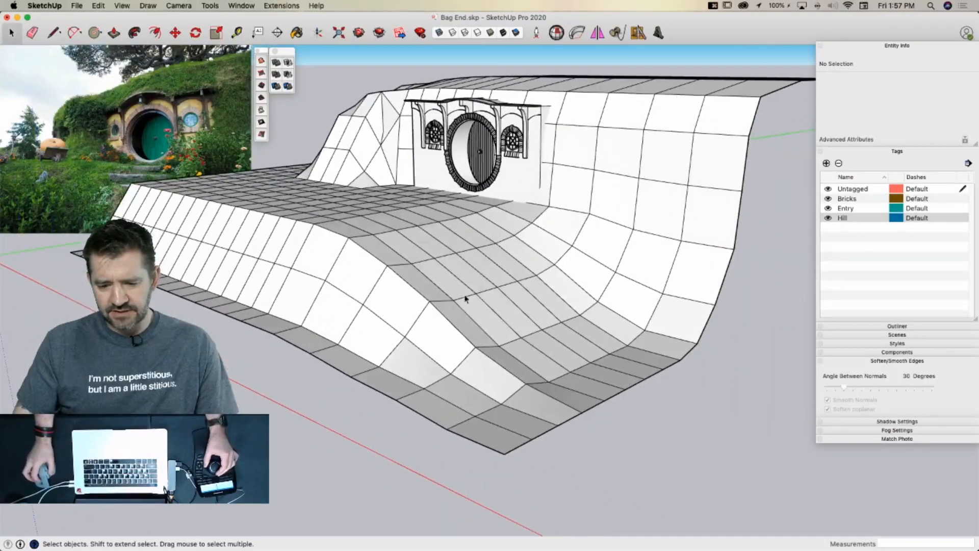
{"action": "middle_click_drag", "start_coordinate": [465, 299], "coordinate": [494, 385]}
{"action": "scroll", "coordinate": [481, 391], "scroll_direction": "up", "scroll_amount": 8}
{"action": "middle_click_drag", "start_coordinate": [424, 325], "coordinate": [367, 289]}
{"action": "key", "text": "r"}
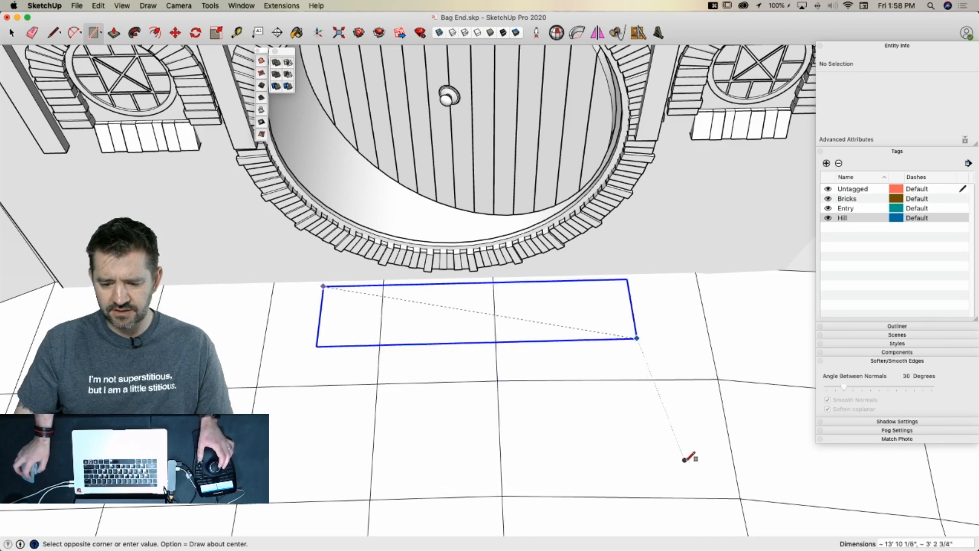
{"action": "scroll", "coordinate": [678, 473], "scroll_direction": "down", "scroll_amount": 5}
{"action": "middle_click_drag", "start_coordinate": [698, 472], "coordinate": [694, 372]}
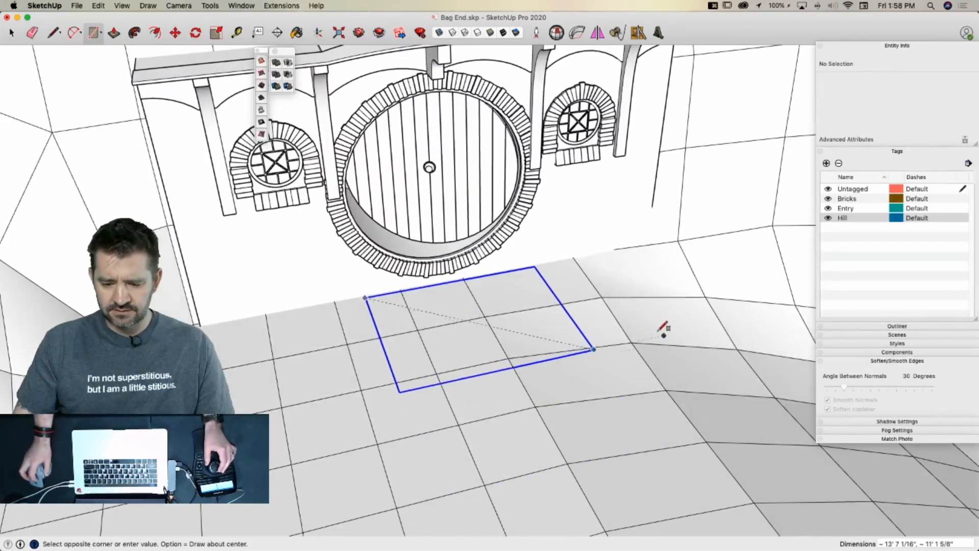
{"action": "scroll", "coordinate": [593, 336], "scroll_direction": "up", "scroll_amount": 5}
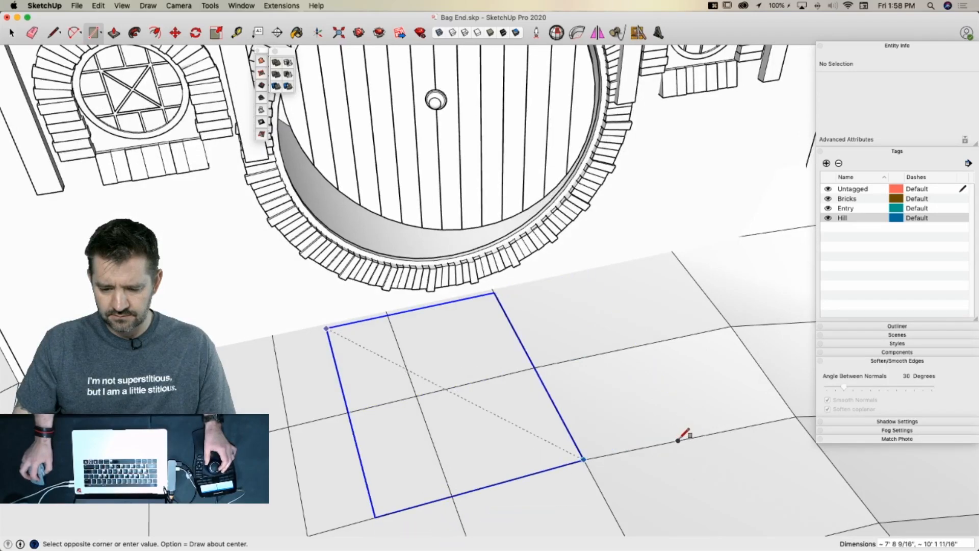
{"action": "left_click", "coordinate": [701, 431]}
Push/Pull the doorstep rectangle upward about 9 7/8" to form a slab
{"action": "middle_click_drag", "start_coordinate": [701, 431], "coordinate": [549, 354]}
{"action": "key", "text": "space"}
{"action": "key", "text": "p"}
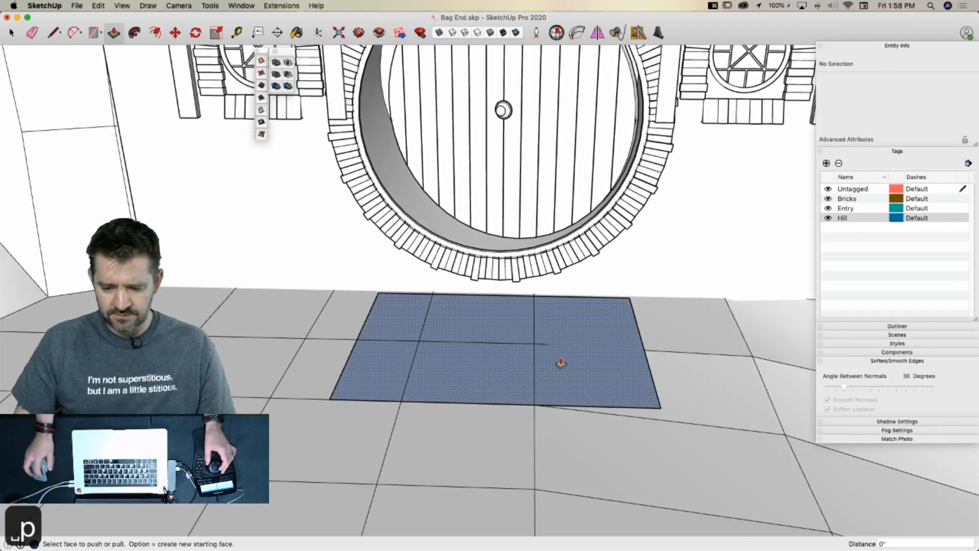
{"action": "left_click", "coordinate": [561, 360]}
{"action": "left_click", "coordinate": [558, 348]}
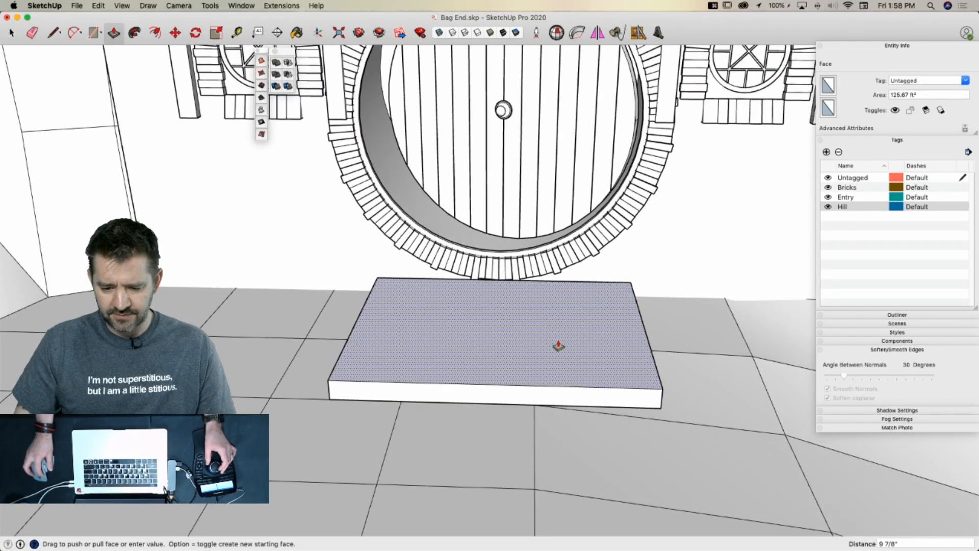
Push/Pull the slab's side faces to resize it, by about 8 9/16", -1' 3 7/16" and -3 1/4"
{"action": "middle_click_drag", "start_coordinate": [559, 348], "coordinate": [431, 407]}
{"action": "left_click", "coordinate": [432, 407]}
{"action": "left_click", "coordinate": [423, 421]}
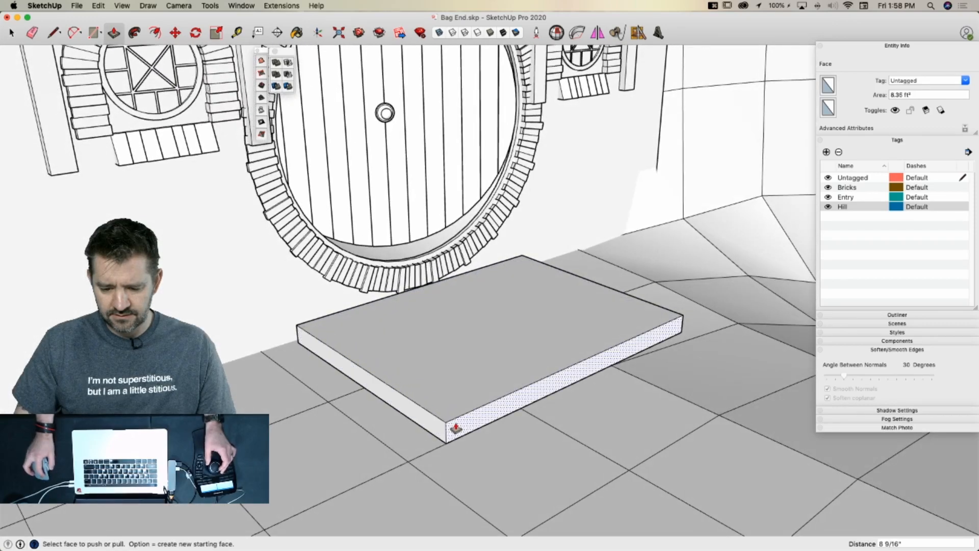
{"action": "left_click", "coordinate": [450, 429]}
{"action": "left_click", "coordinate": [430, 426]}
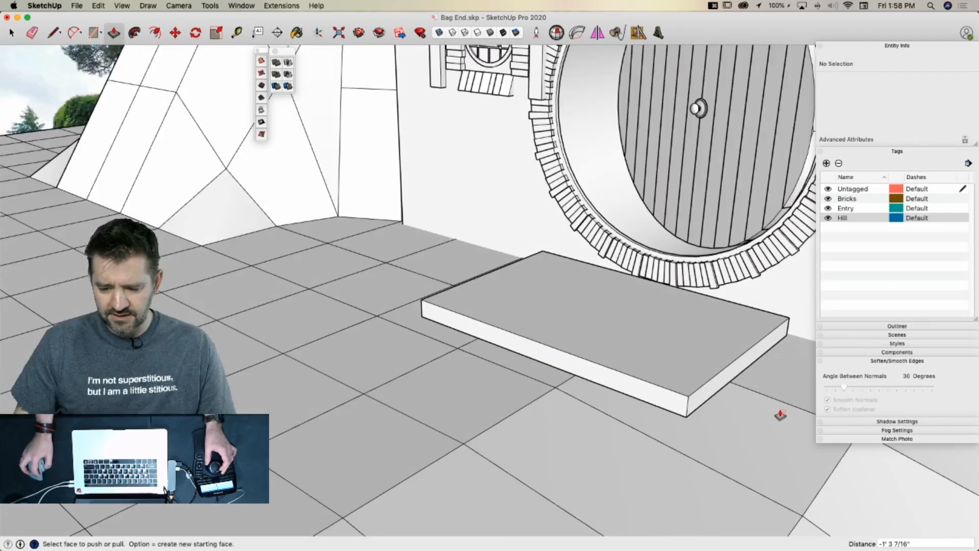
{"action": "left_click", "coordinate": [709, 398]}
{"action": "left_click", "coordinate": [697, 404]}
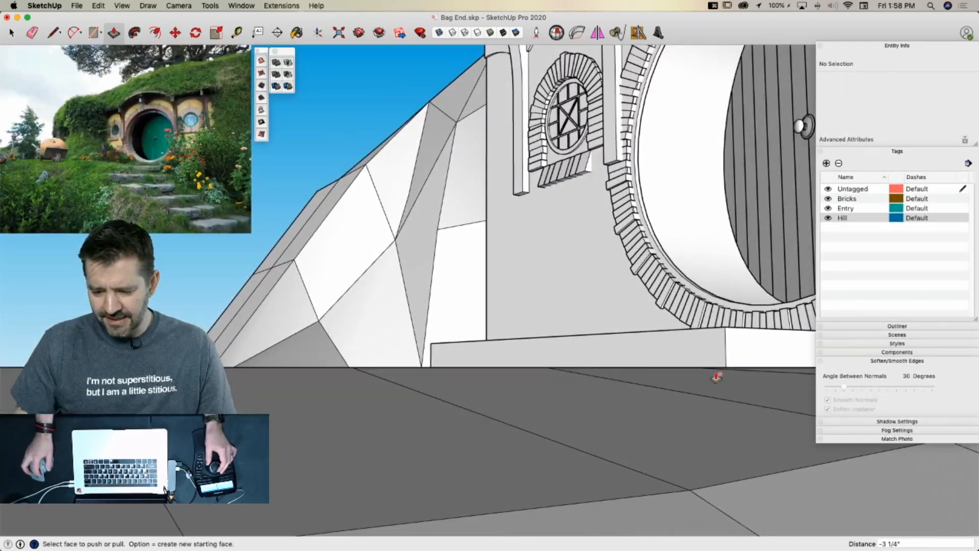
Extend the slab's underside downward so its base sinks well below the sloping hill surface
{"action": "left_click", "coordinate": [721, 363]}
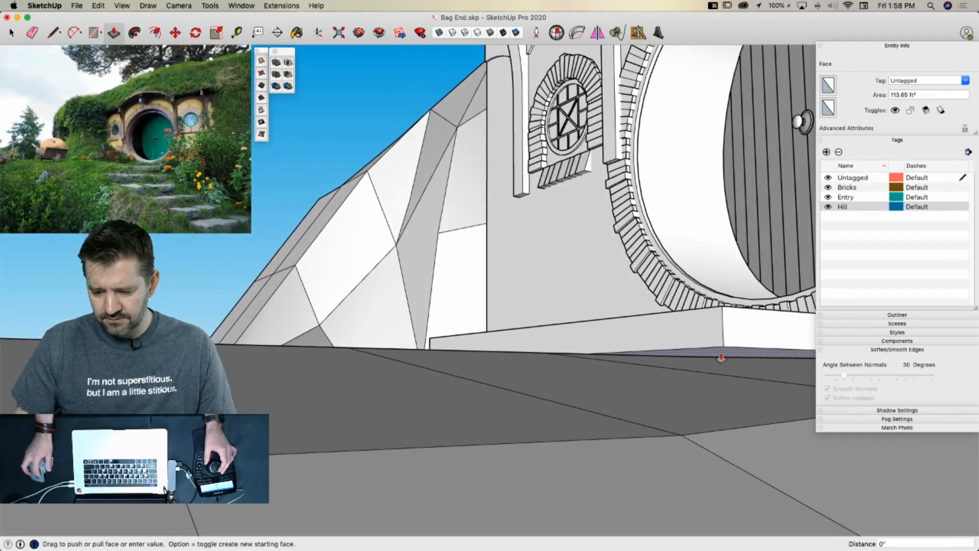
{"action": "left_click", "coordinate": [700, 478]}
{"action": "key", "text": "space"}
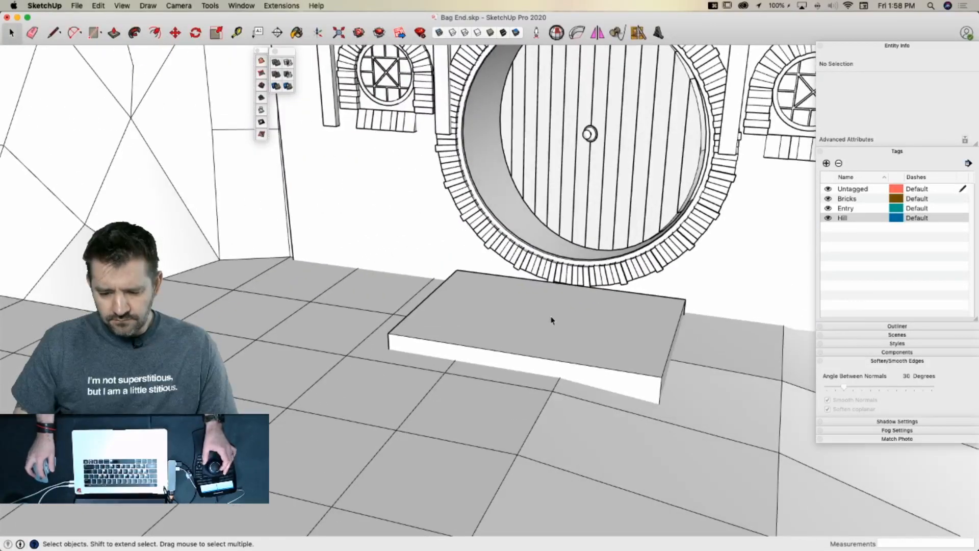
Select all the connected slab geometry and make it a group
{"action": "double_click", "coordinate": [549, 318]}
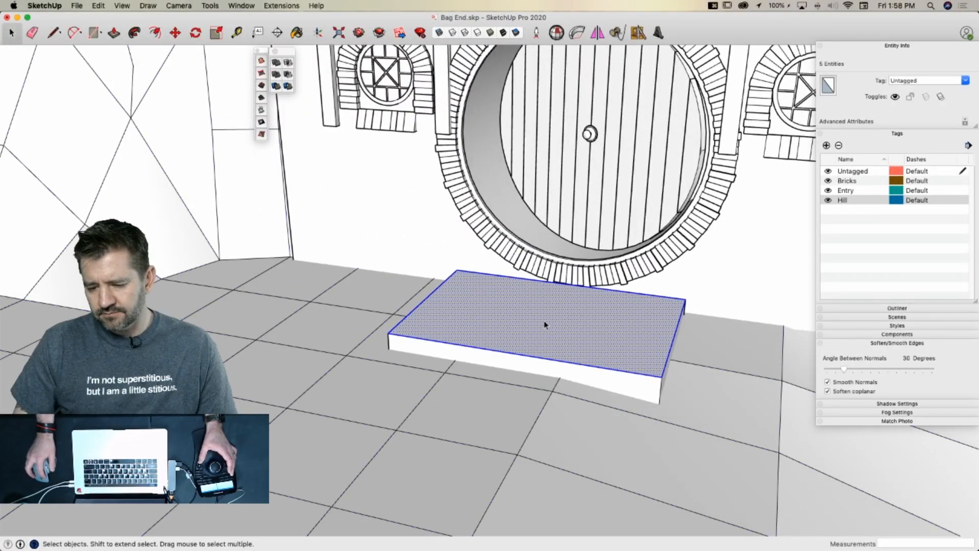
{"action": "double_click", "coordinate": [542, 322]}
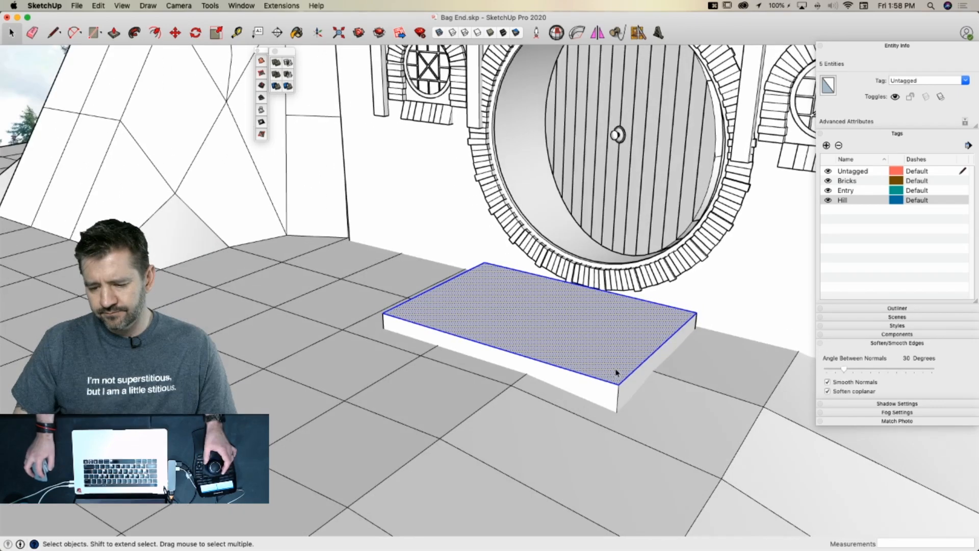
{"action": "triple_click", "coordinate": [613, 366]}
{"action": "right_click", "coordinate": [614, 371]}
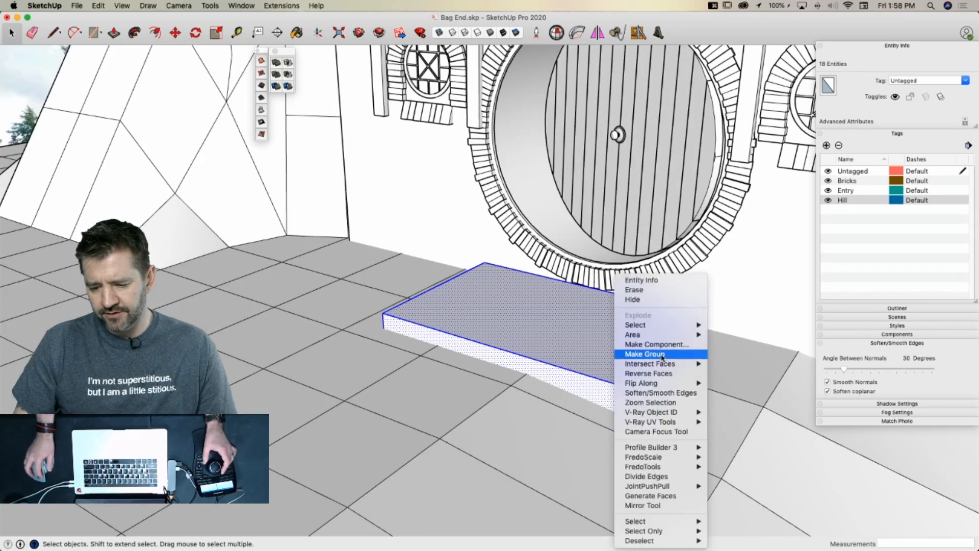
{"action": "left_click", "coordinate": [638, 356]}
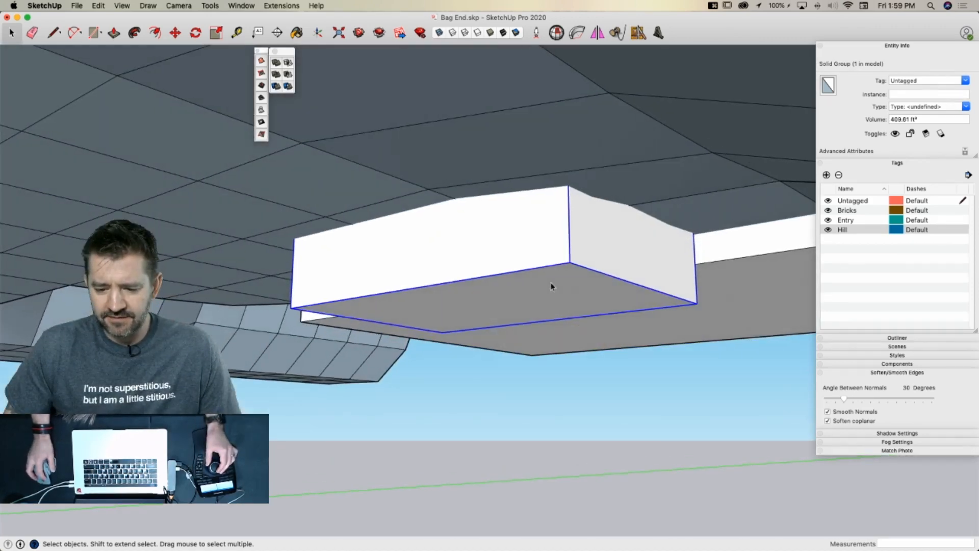
Open the slab group, show the rest of the model, and push the underside up about 1' 9", keeping it below the hill
{"action": "double_click", "coordinate": [550, 280]}
{"action": "key", "text": "p"}
{"action": "left_click", "coordinate": [544, 275]}
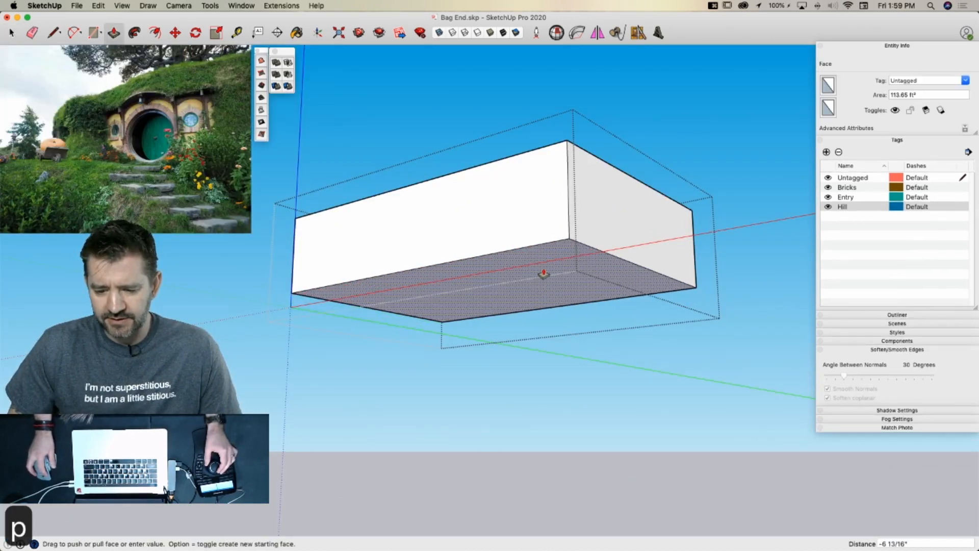
{"action": "key", "text": "q"}
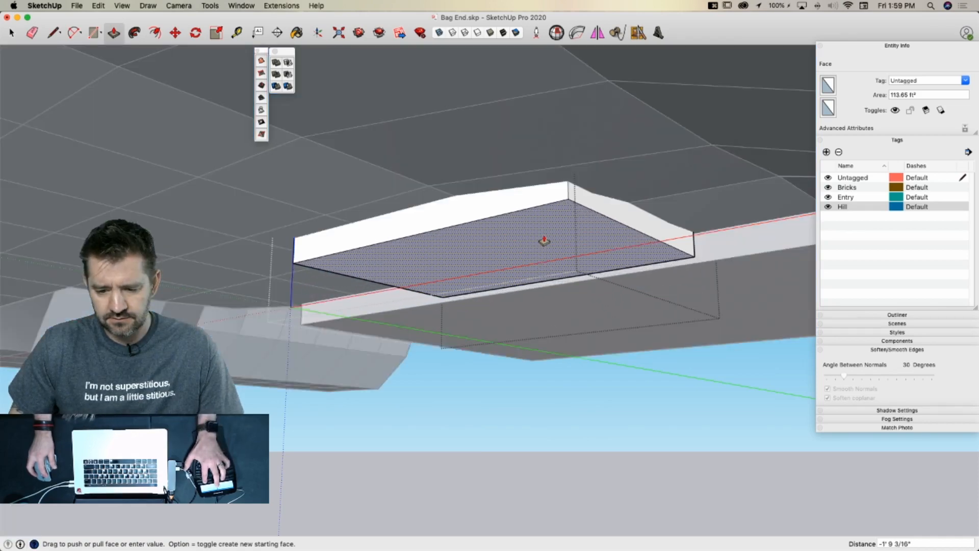
{"action": "left_click", "coordinate": [543, 233]}
{"action": "key", "text": "space"}
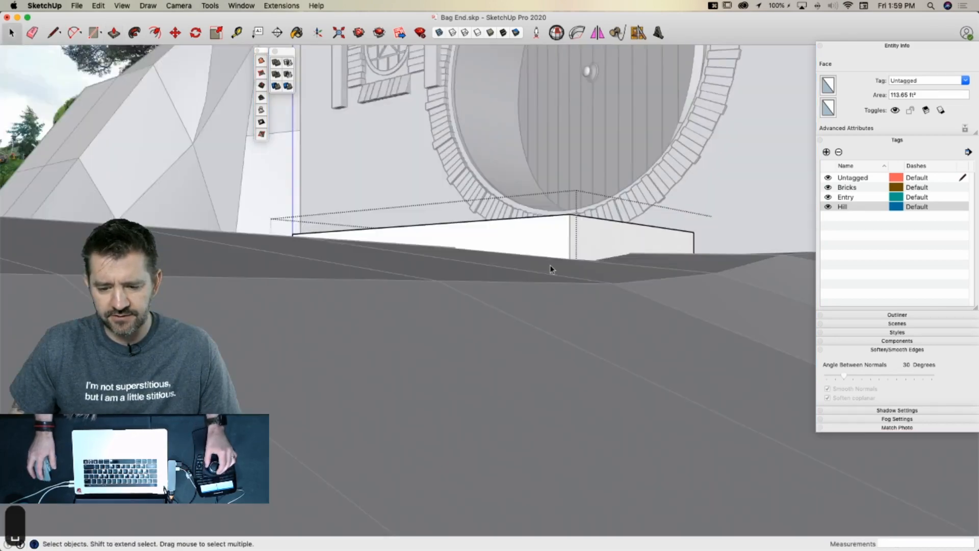
Select all the slab geometry inside the group and save the model
{"action": "left_click", "coordinate": [534, 268]}
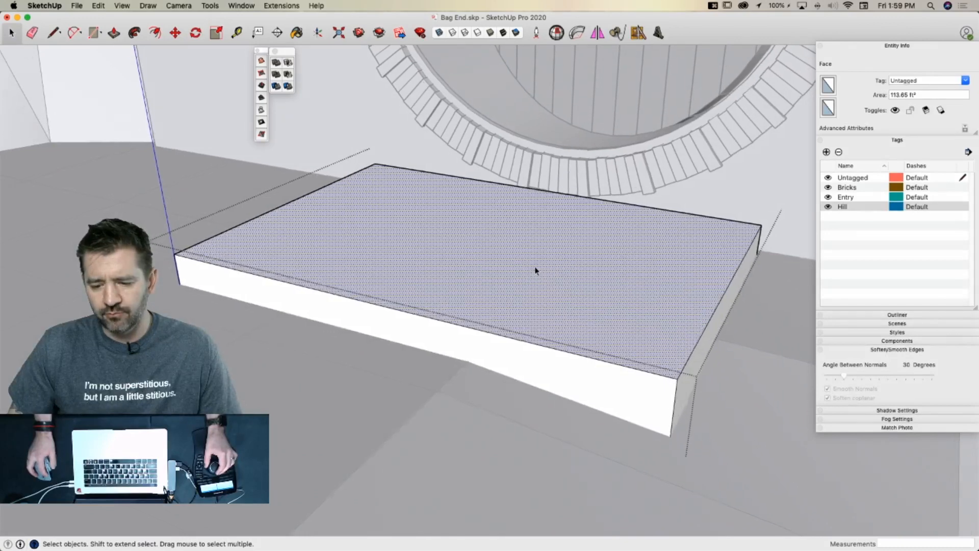
{"action": "triple_click", "coordinate": [535, 269]}
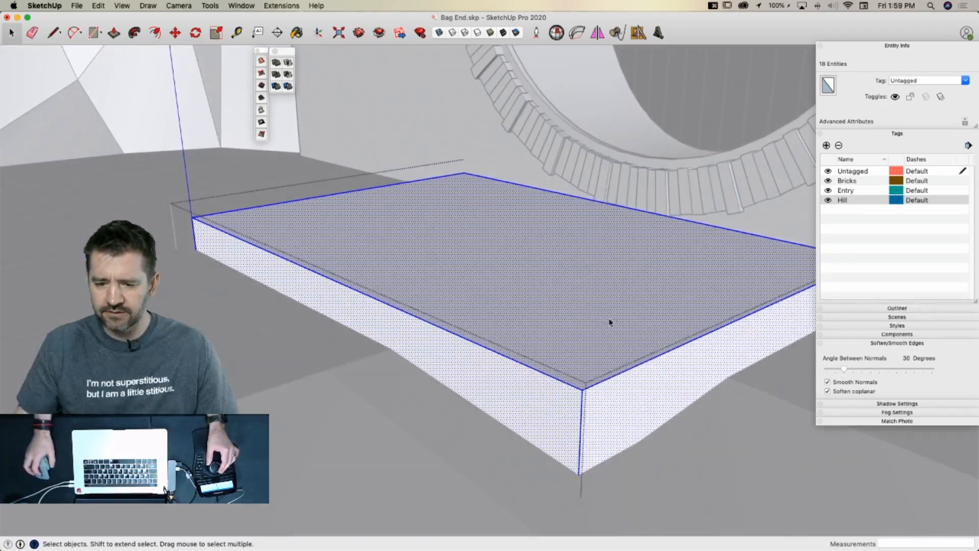
{"action": "key", "text": "super+s"}
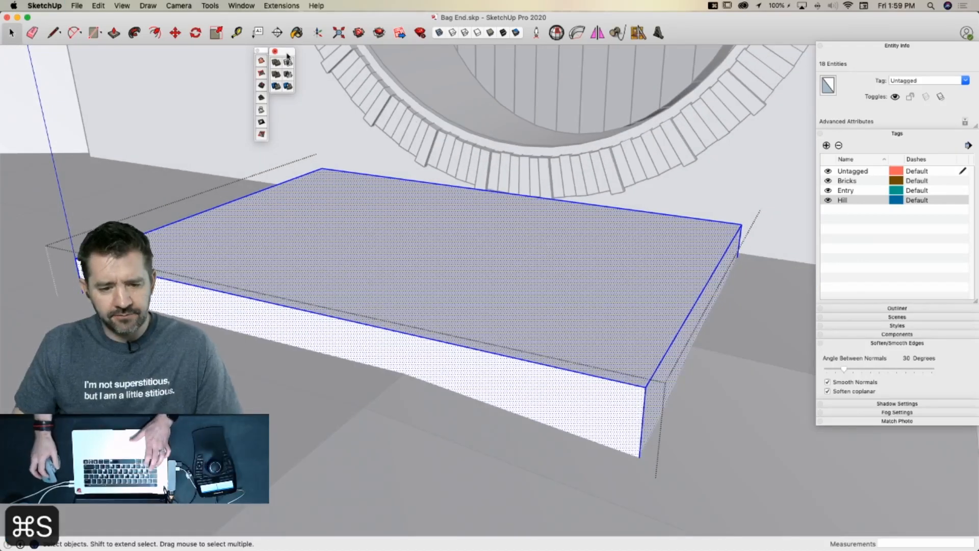
Try the Erode extension on the slab with 2 iterations, pointyness 0.5 and Move set to No
{"action": "left_click", "coordinate": [240, 6]}
{"action": "mouse_move", "coordinate": [192, 7]}
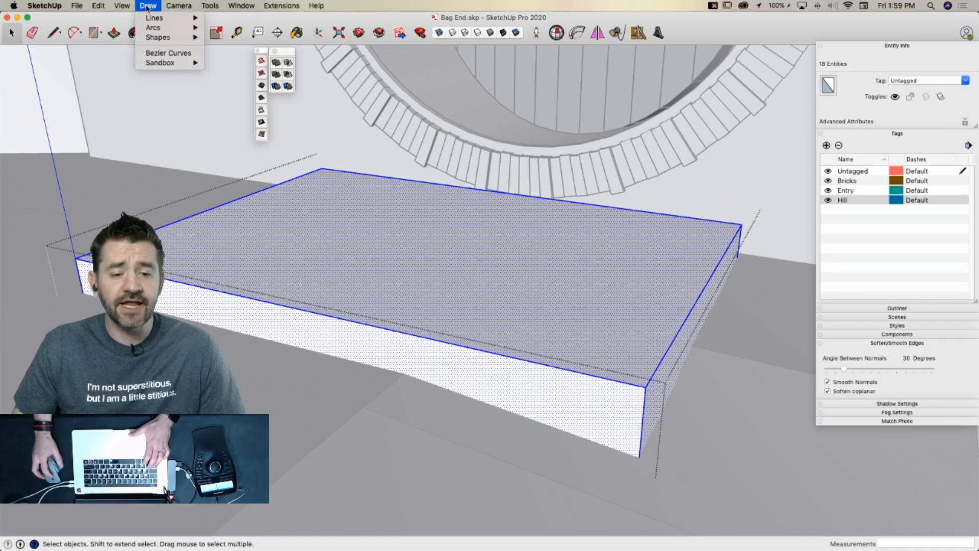
{"action": "mouse_move", "coordinate": [250, 6]}
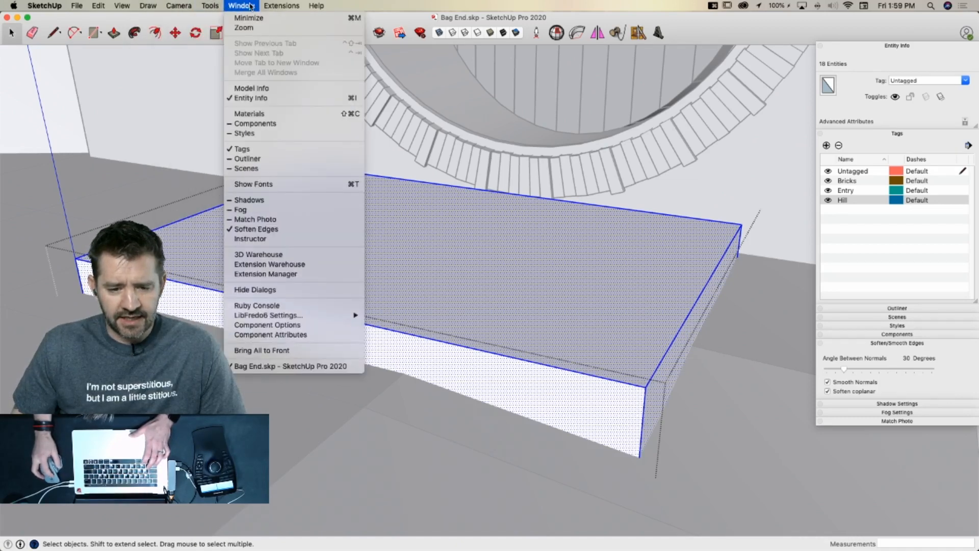
{"action": "mouse_move", "coordinate": [283, 6]}
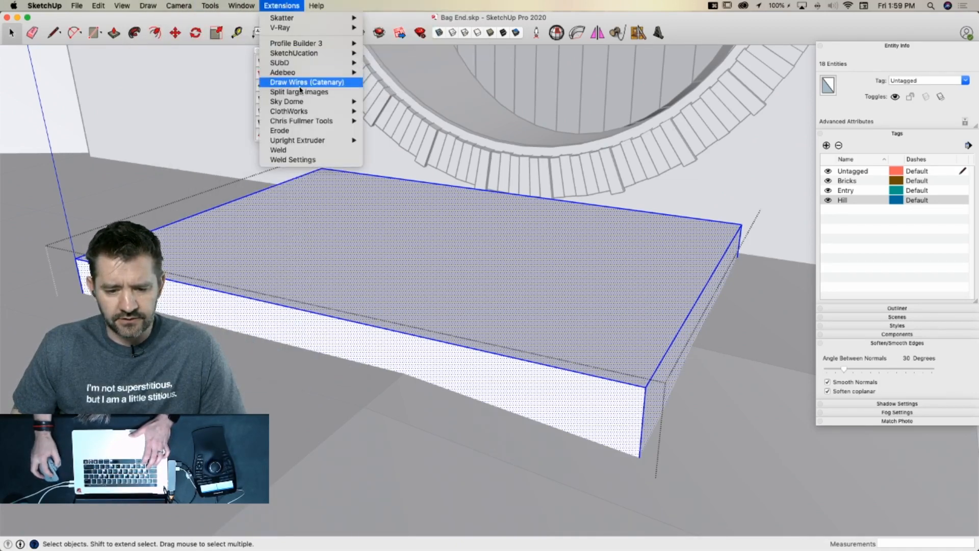
{"action": "left_click", "coordinate": [297, 135]}
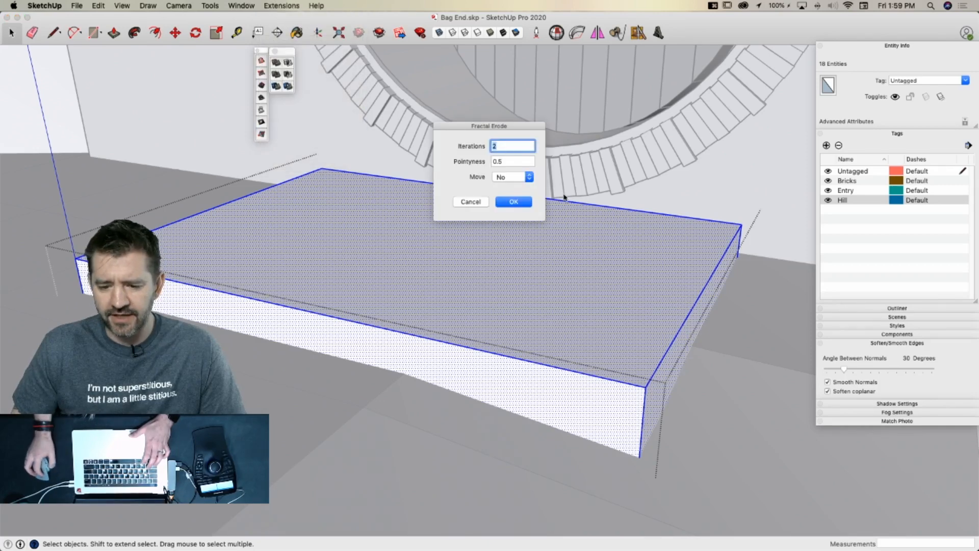
{"action": "left_click_drag", "start_coordinate": [477, 129], "coordinate": [152, 80]}
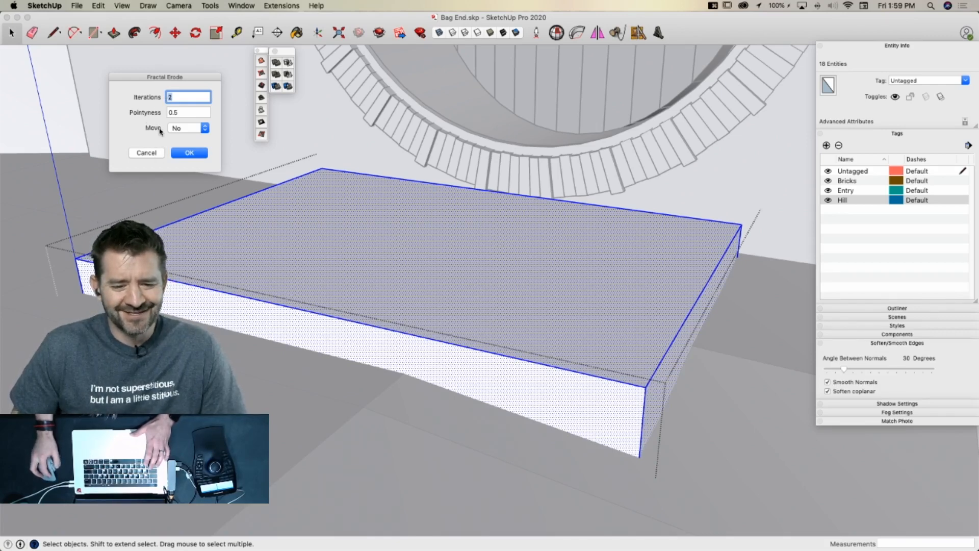
{"action": "left_click", "coordinate": [189, 153]}
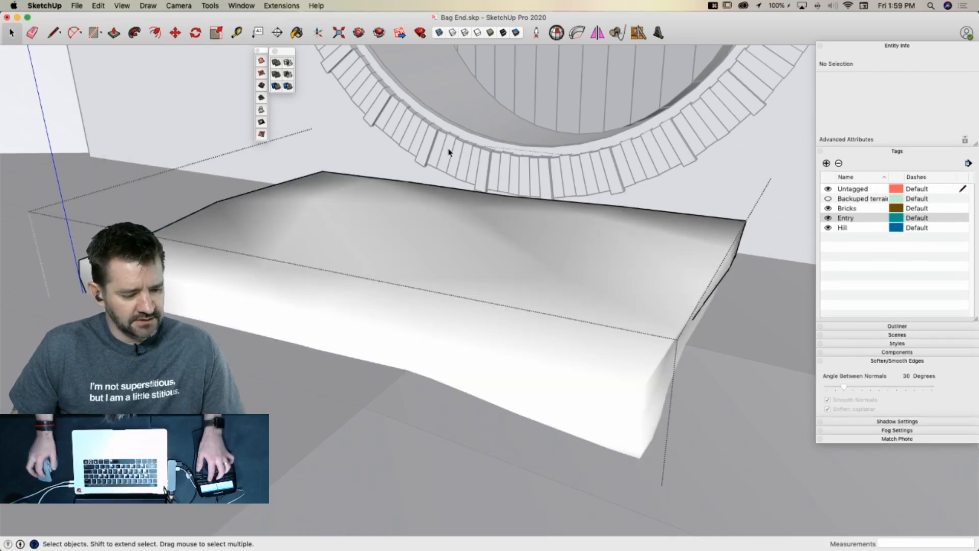
Show hidden geometry to inspect the eroded slab's facets, and undo the erosion
{"action": "key", "text": "alt+h"}
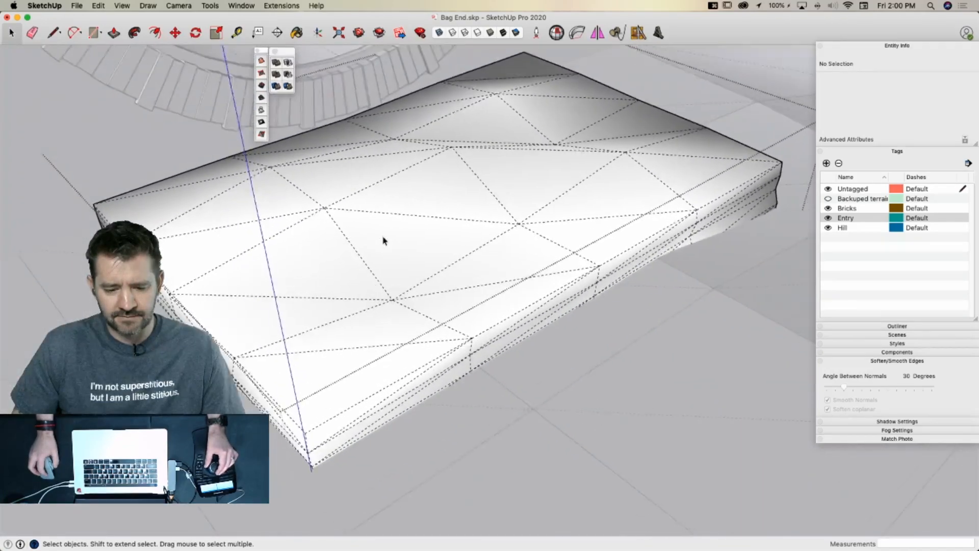
{"action": "key", "text": "super+z"}
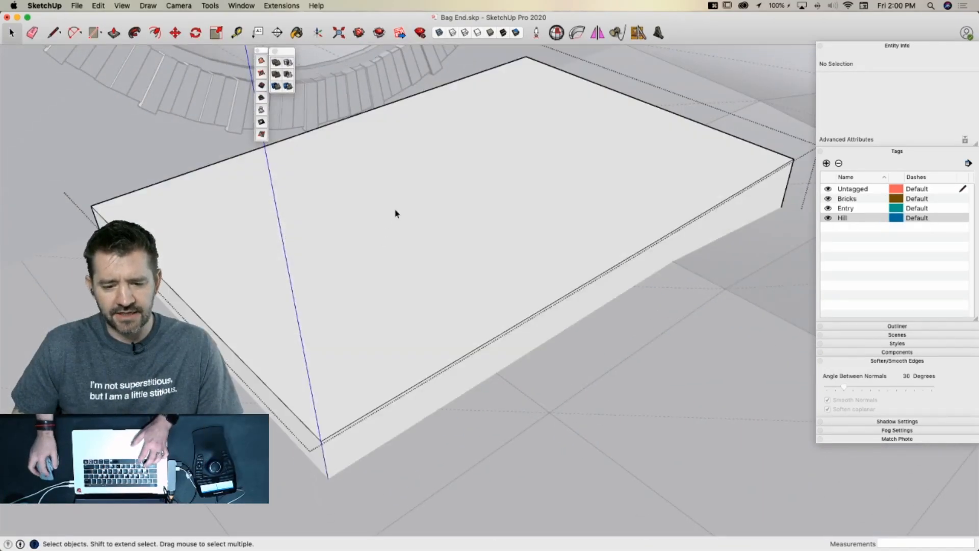
Select all the slab geometry and erode it with 2 iterations, pointyness 0.5 and Move set to Yes
{"action": "triple_click", "coordinate": [395, 213]}
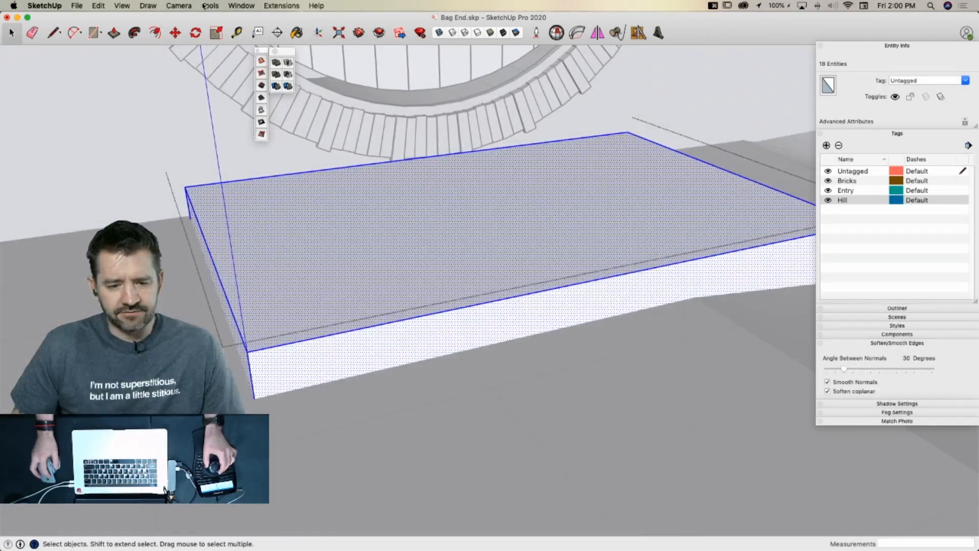
{"action": "left_click", "coordinate": [209, 5]}
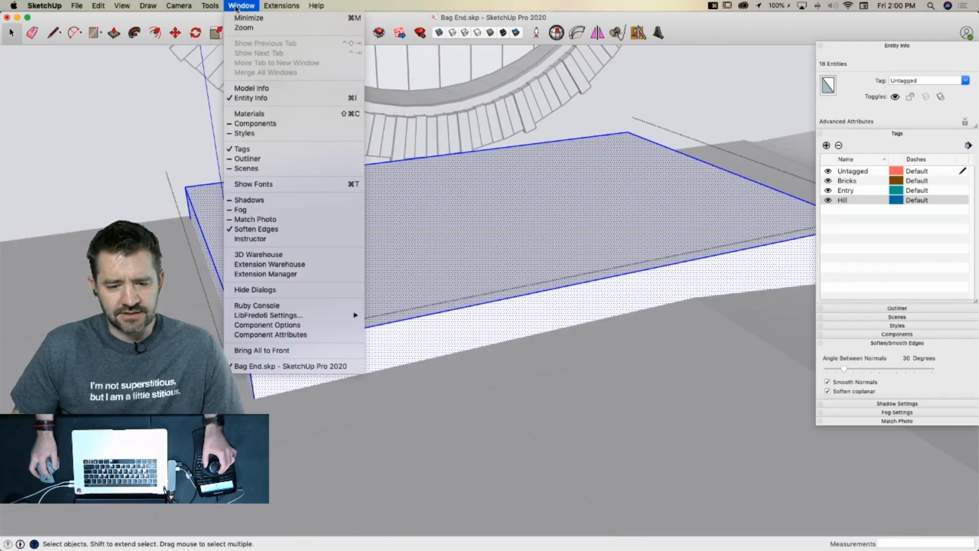
{"action": "mouse_move", "coordinate": [280, 6]}
{"action": "left_click", "coordinate": [286, 131]}
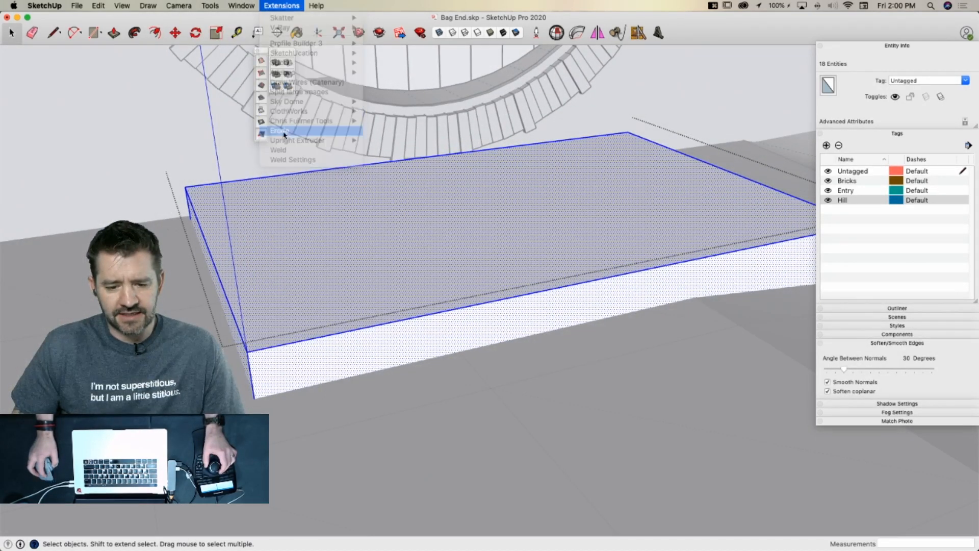
{"action": "left_click", "coordinate": [529, 177]}
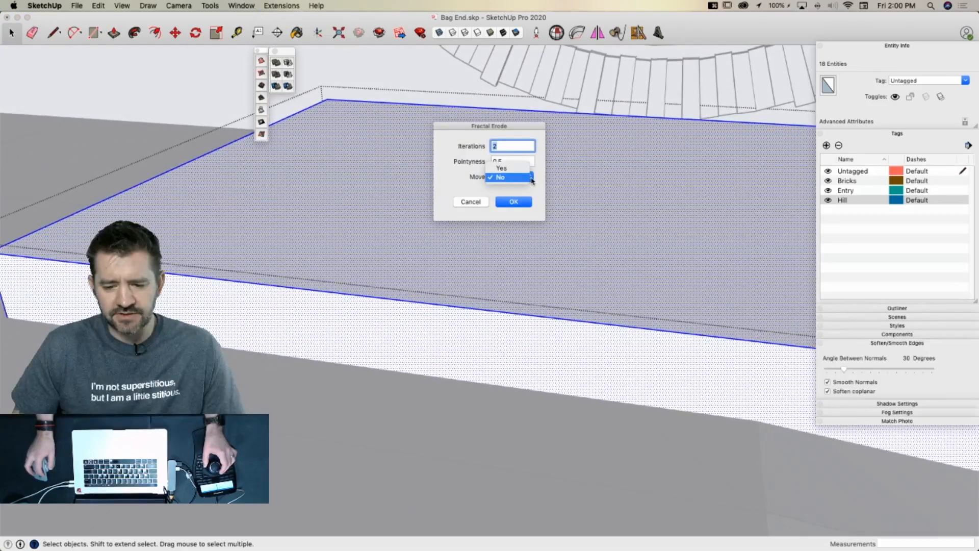
{"action": "left_click", "coordinate": [520, 168]}
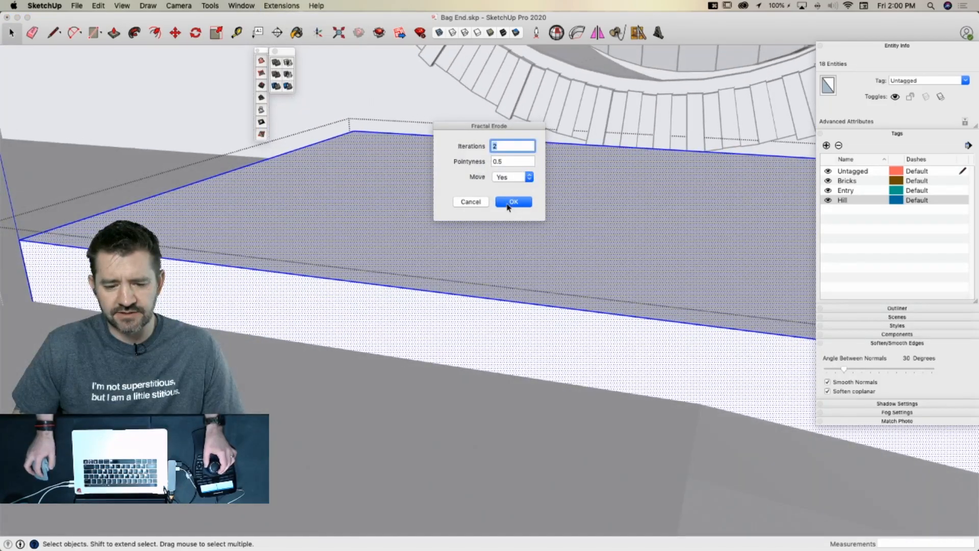
{"action": "left_click", "coordinate": [512, 202]}
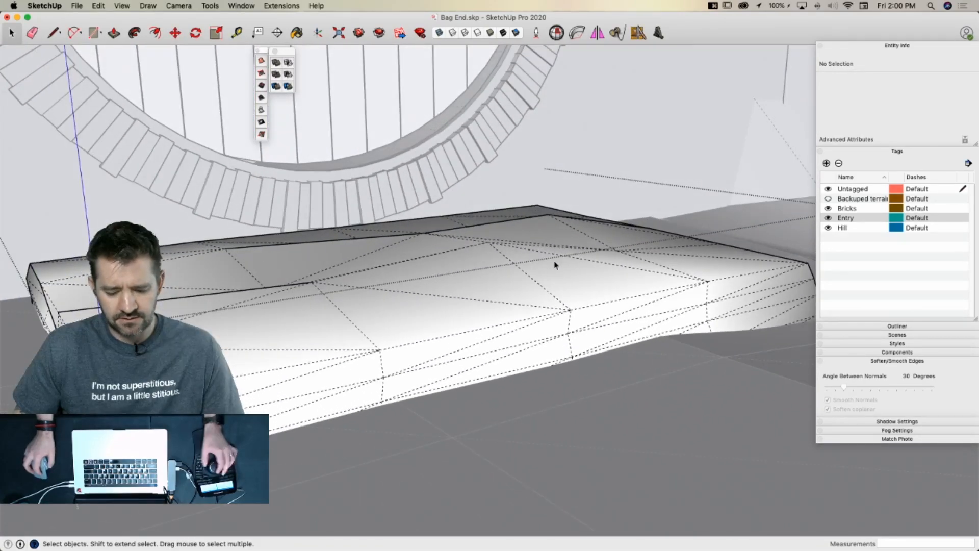
Undo the last erosion and try eroding the slab with 2 iterations, pointyness 0.2 and Move set to No
{"action": "key", "text": "super+z"}
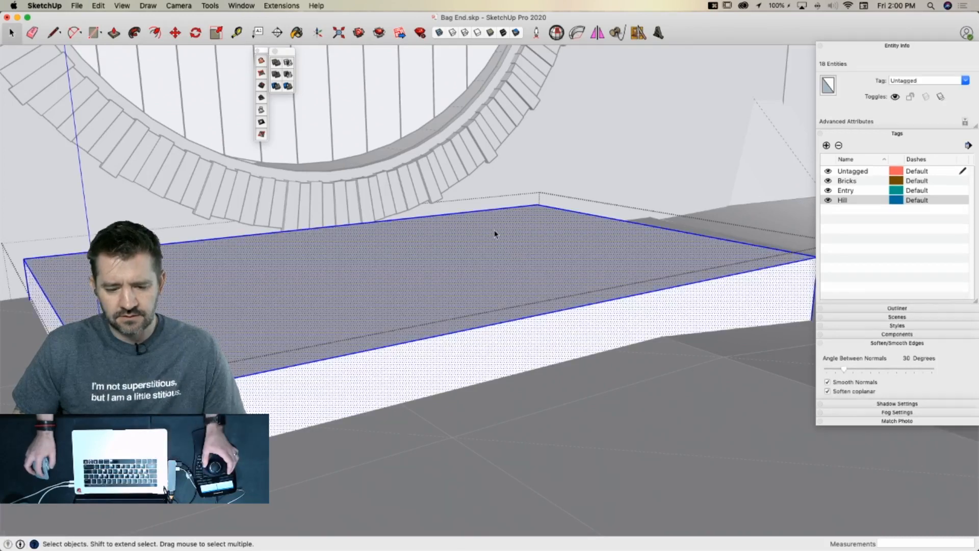
{"action": "left_click", "coordinate": [255, 6]}
{"action": "mouse_move", "coordinate": [280, 6]}
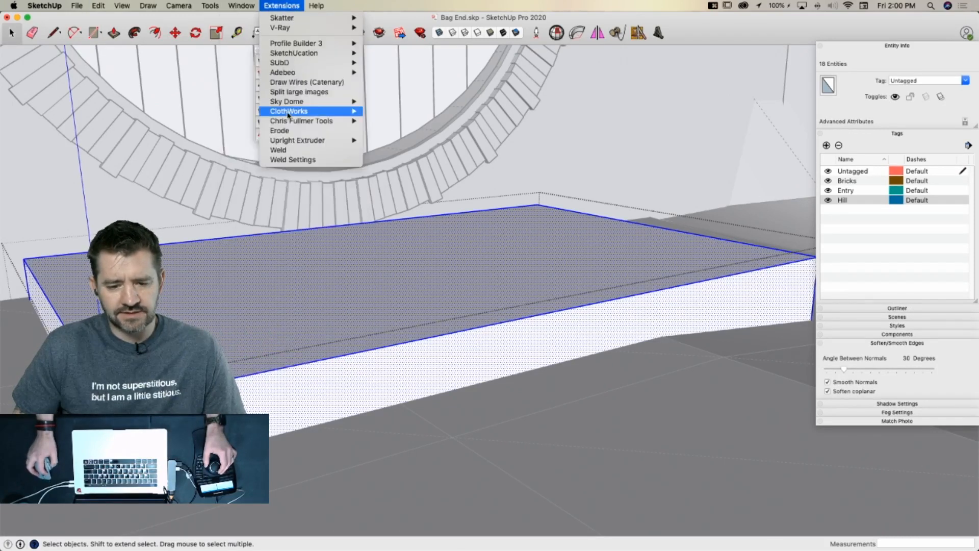
{"action": "left_click", "coordinate": [280, 131]}
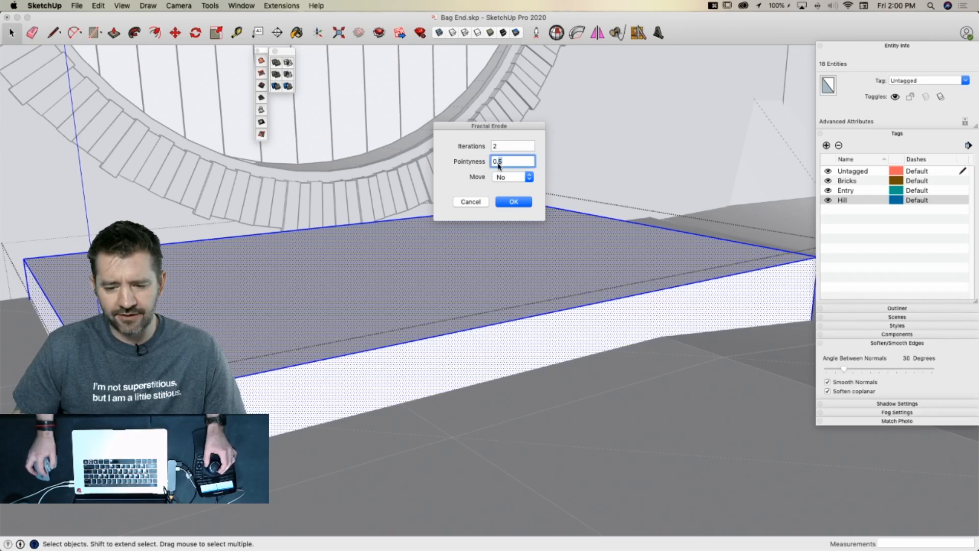
{"action": "key", "text": "BackSpace"}
{"action": "type", "text": "2"}
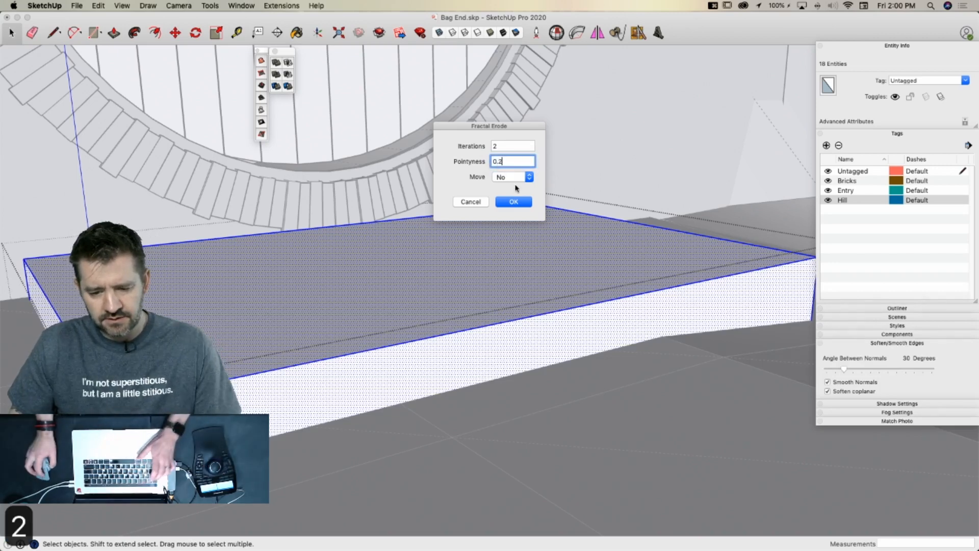
{"action": "left_click", "coordinate": [513, 201]}
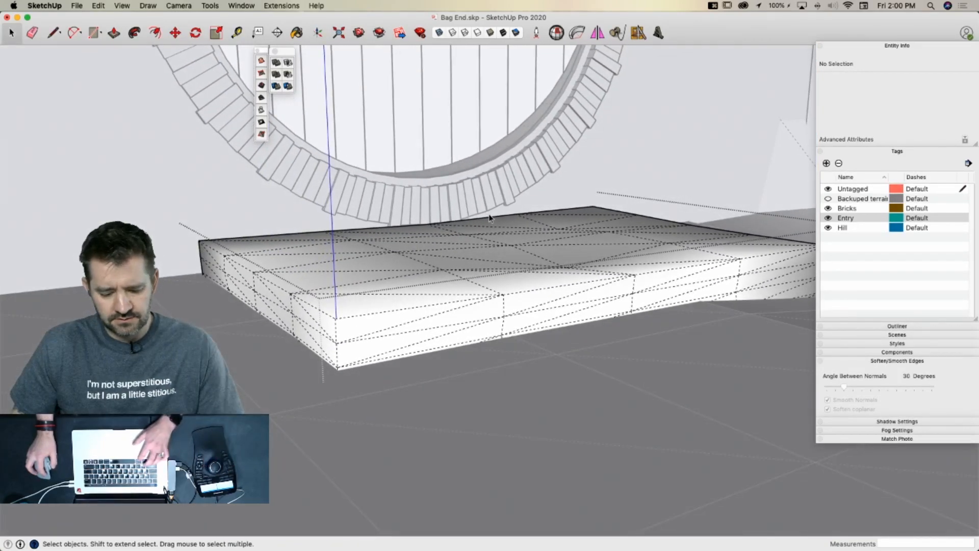
{"action": "key", "text": "super+z"}
Try eroding all the slab geometry with 4 iterations, pointyness .2 and Move set to No, and undo it
{"action": "triple_click", "coordinate": [496, 253]}
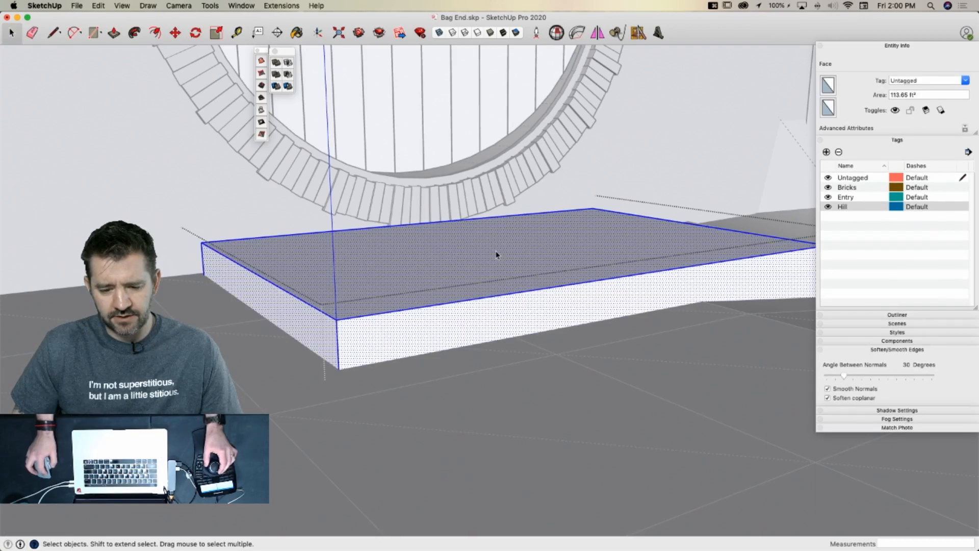
{"action": "left_click", "coordinate": [254, 5]}
{"action": "mouse_move", "coordinate": [281, 6]}
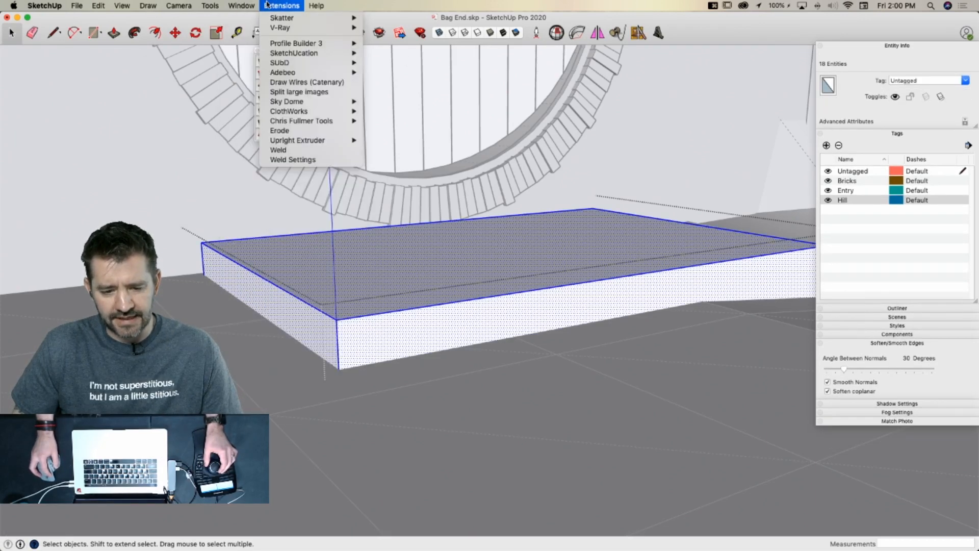
{"action": "left_click", "coordinate": [286, 131]}
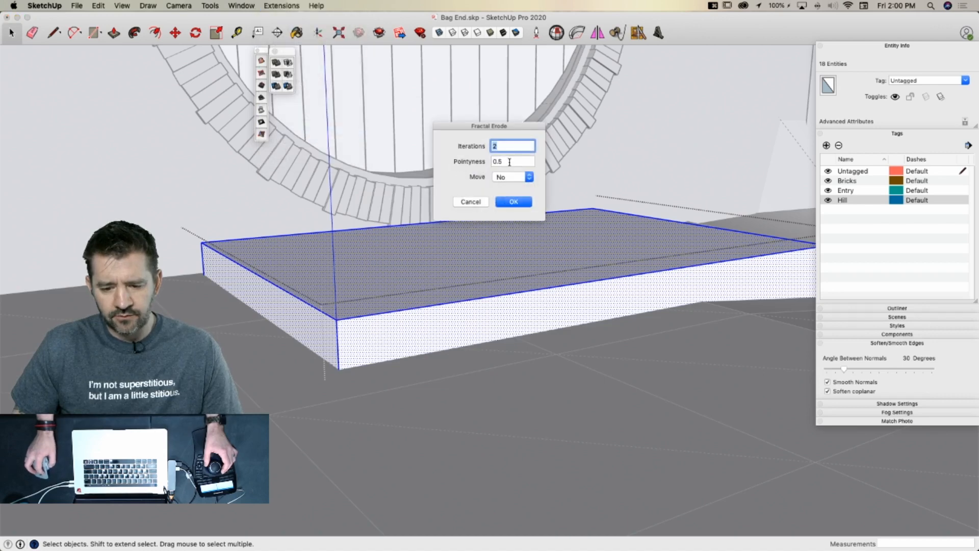
{"action": "key", "text": "Tab"}
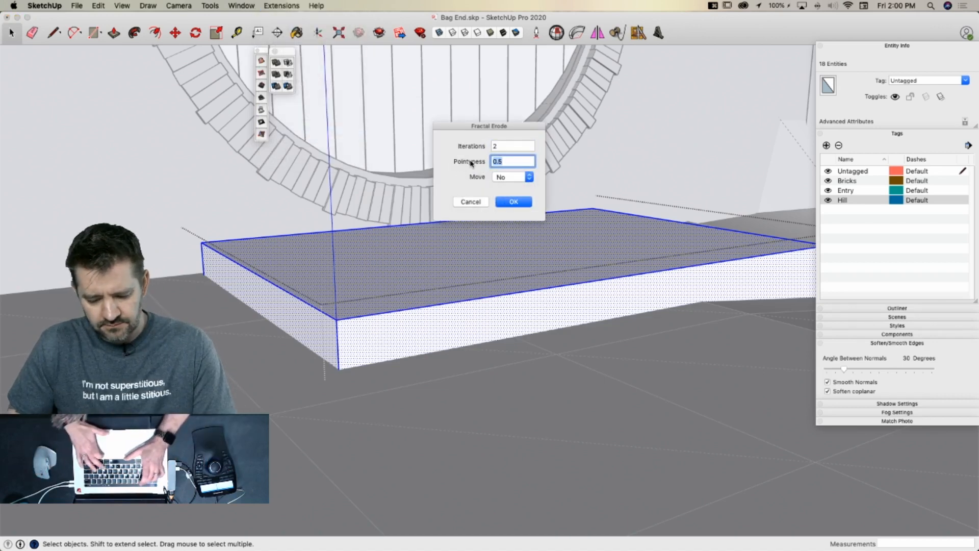
{"action": "type", "text": ".2"}
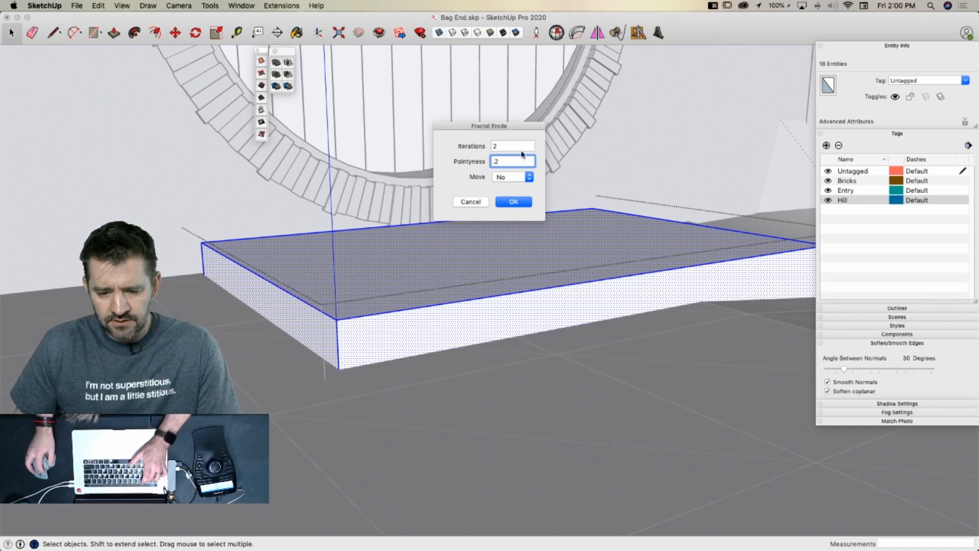
{"action": "key", "text": "Tab"}
{"action": "type", "text": "4"}
{"action": "left_click", "coordinate": [512, 179]}
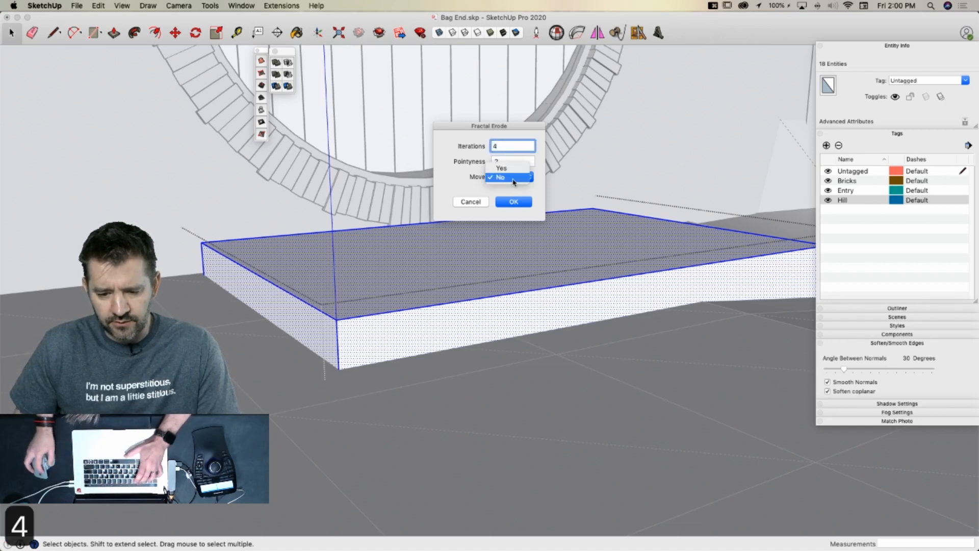
{"action": "left_click", "coordinate": [512, 179]}
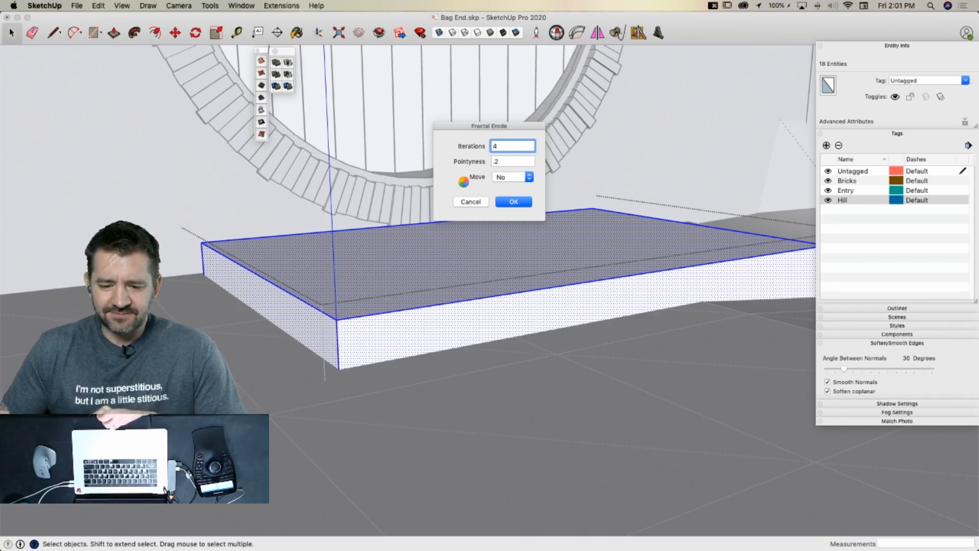
{"action": "key", "text": "Return"}
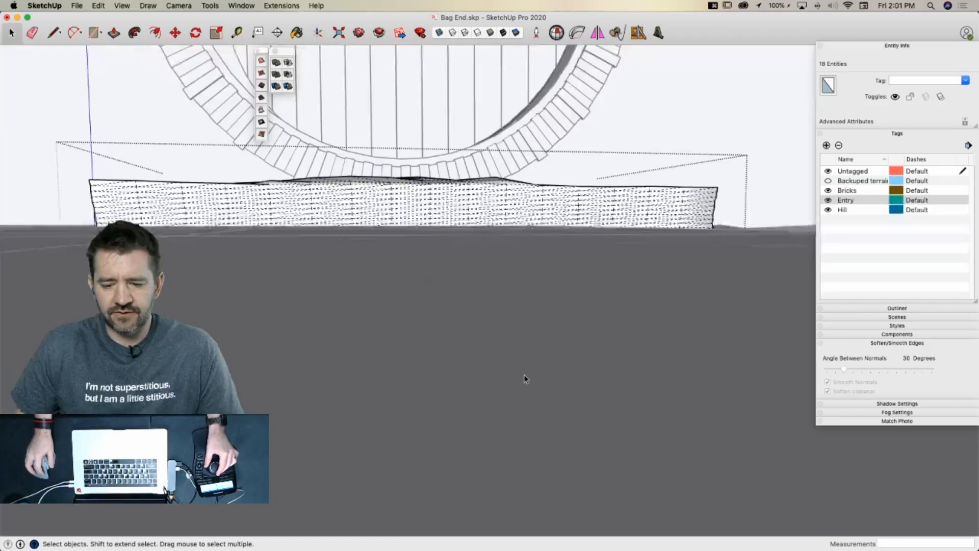
{"action": "left_click", "coordinate": [524, 376]}
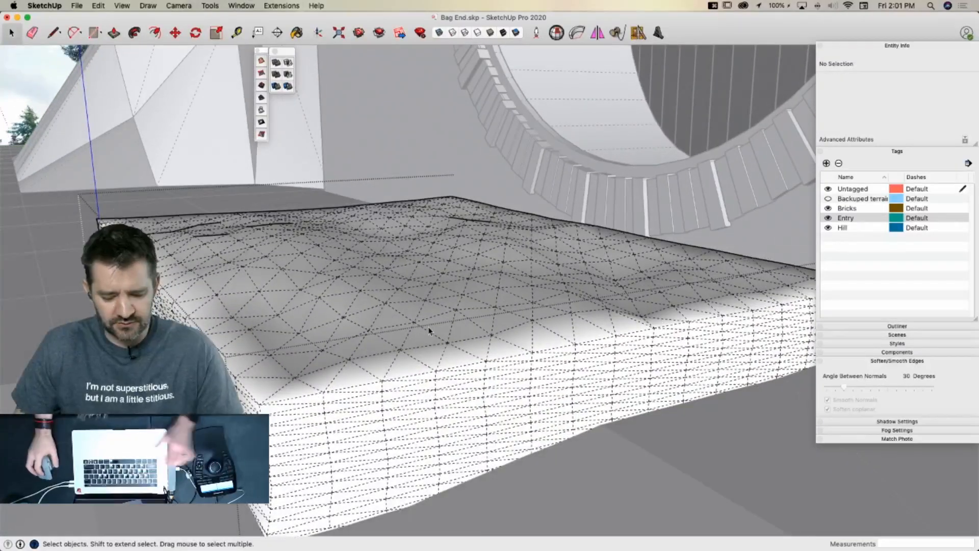
{"action": "key", "text": "super+z"}
Try eroding all the slab geometry with 2 iterations, pointyness 0 and Move set to No, and undo it
{"action": "triple_click", "coordinate": [417, 310]}
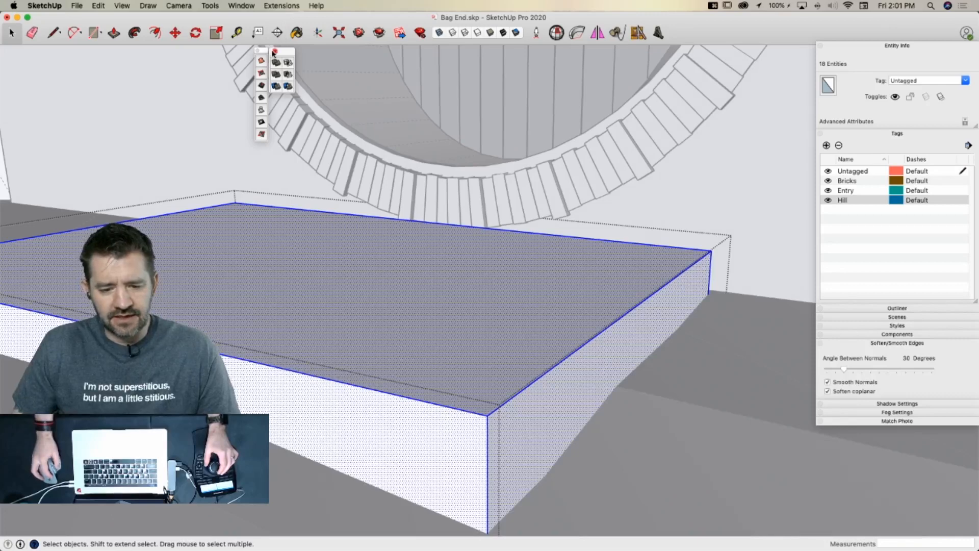
{"action": "left_click", "coordinate": [240, 5]}
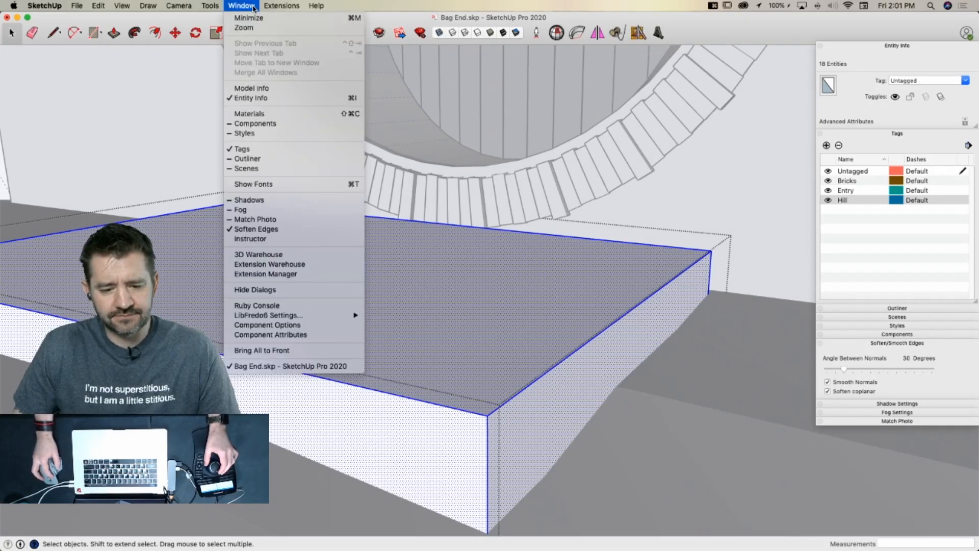
{"action": "mouse_move", "coordinate": [286, 9]}
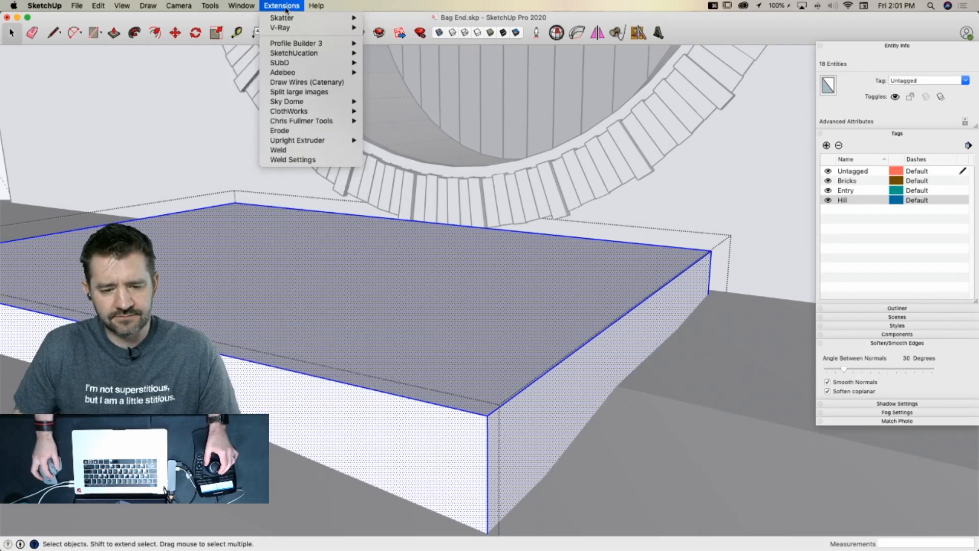
{"action": "left_click", "coordinate": [294, 132]}
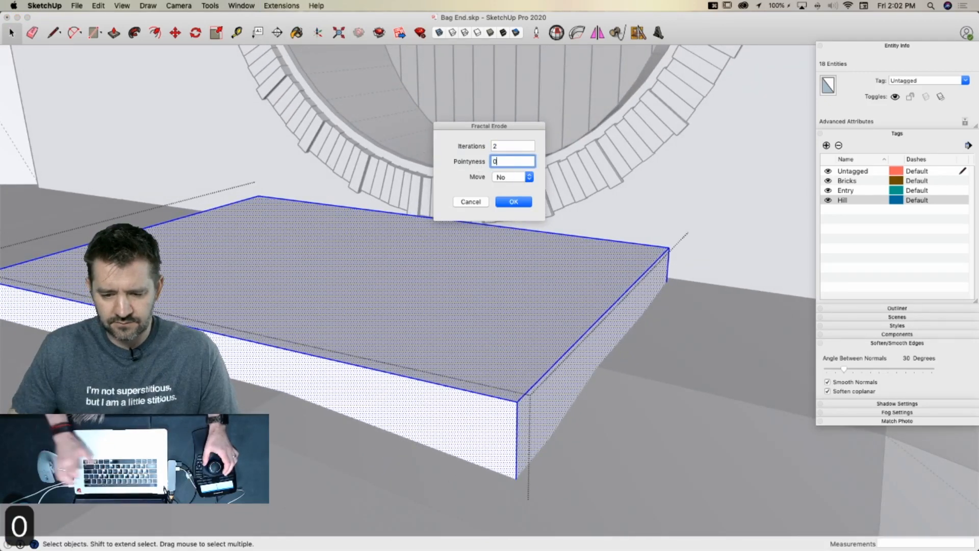
{"action": "left_click", "coordinate": [513, 202]}
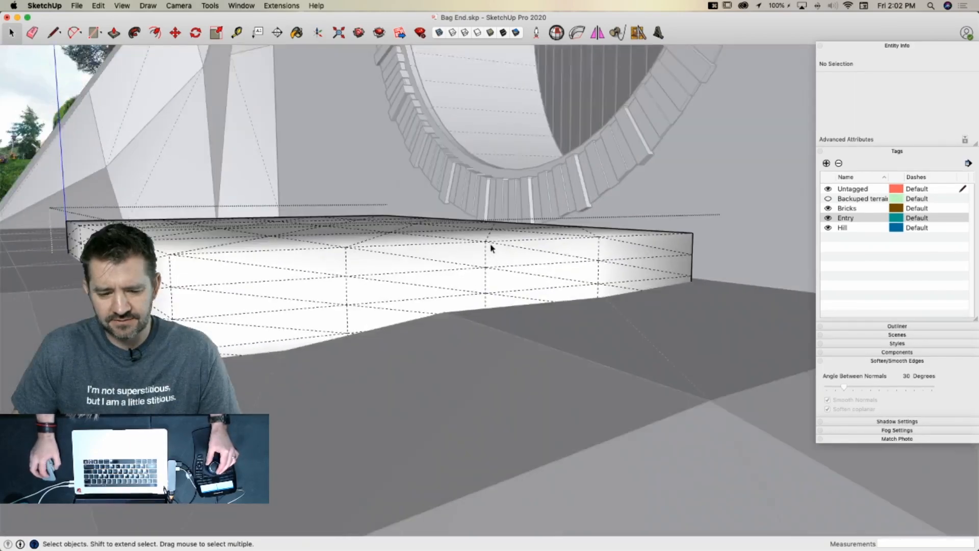
{"action": "key", "text": "super+z"}
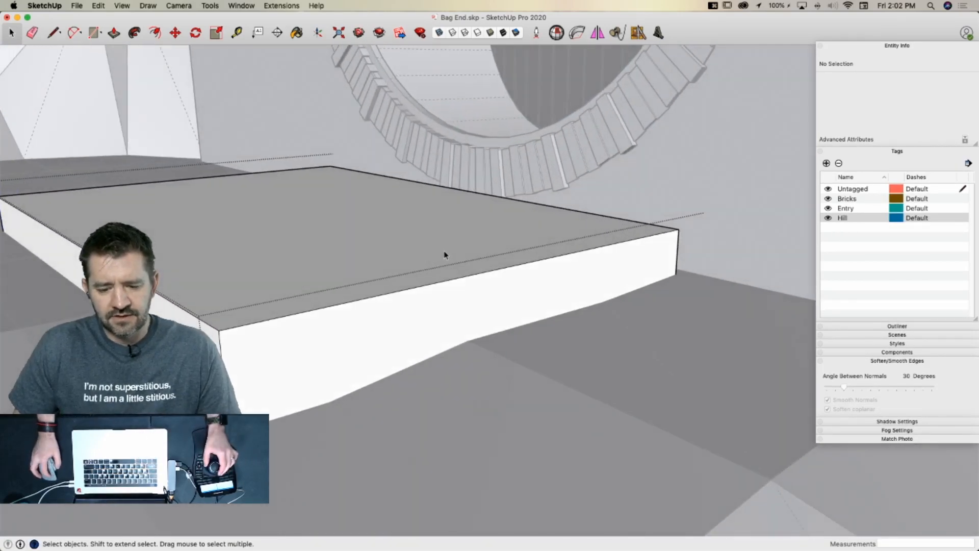
Select all the slab geometry and erode it with 2 iterations, pointyness 0.3 and Move set to No
{"action": "left_click", "coordinate": [441, 245]}
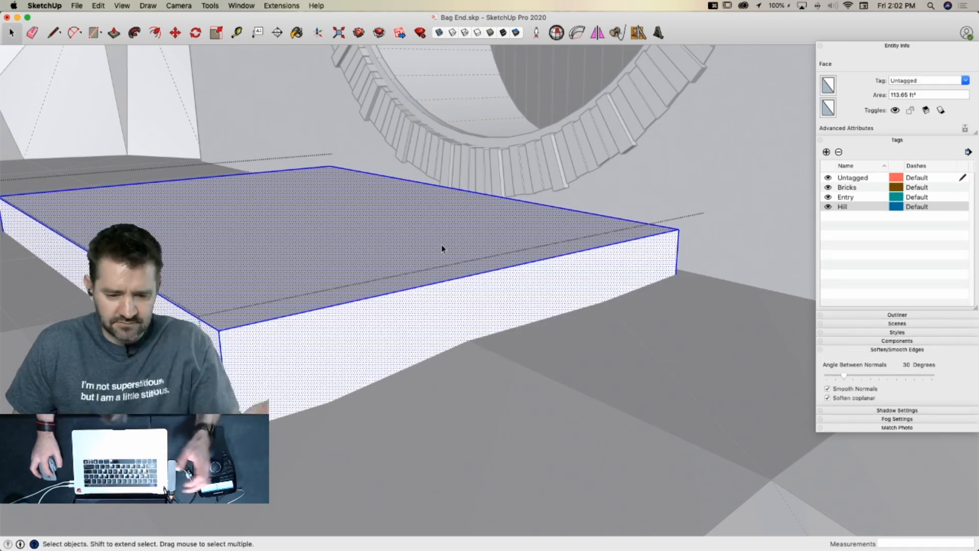
{"action": "triple_click", "coordinate": [441, 244]}
{"action": "left_click", "coordinate": [282, 6]}
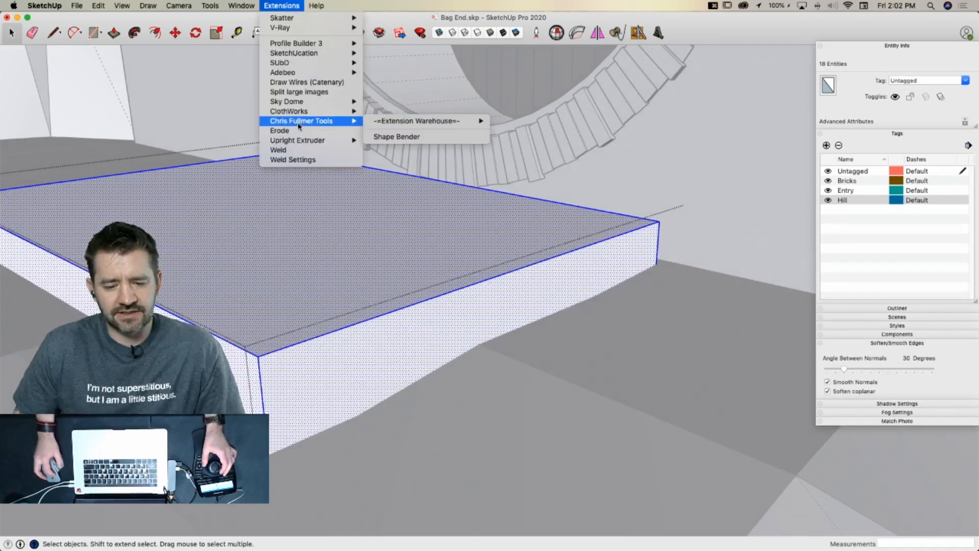
{"action": "left_click", "coordinate": [299, 131]}
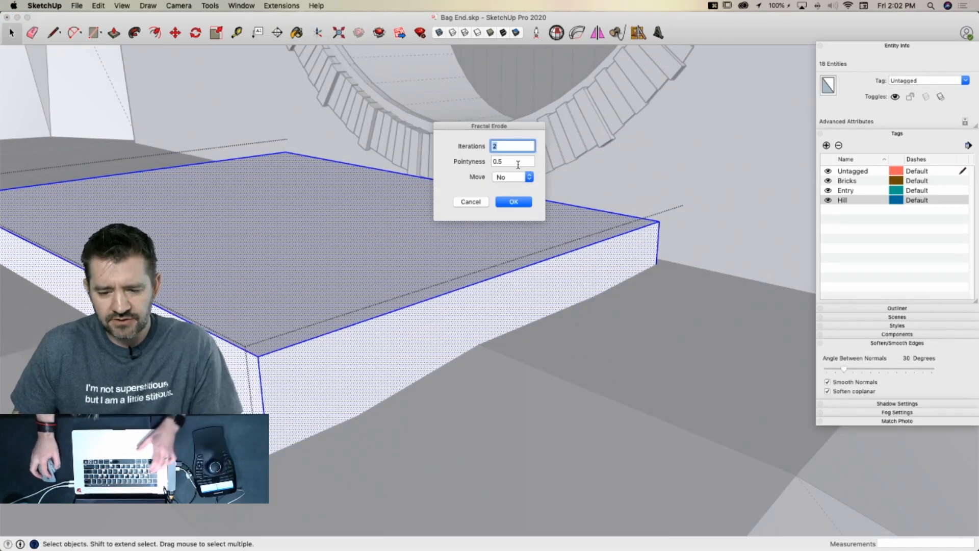
{"action": "type", "text": "33"}
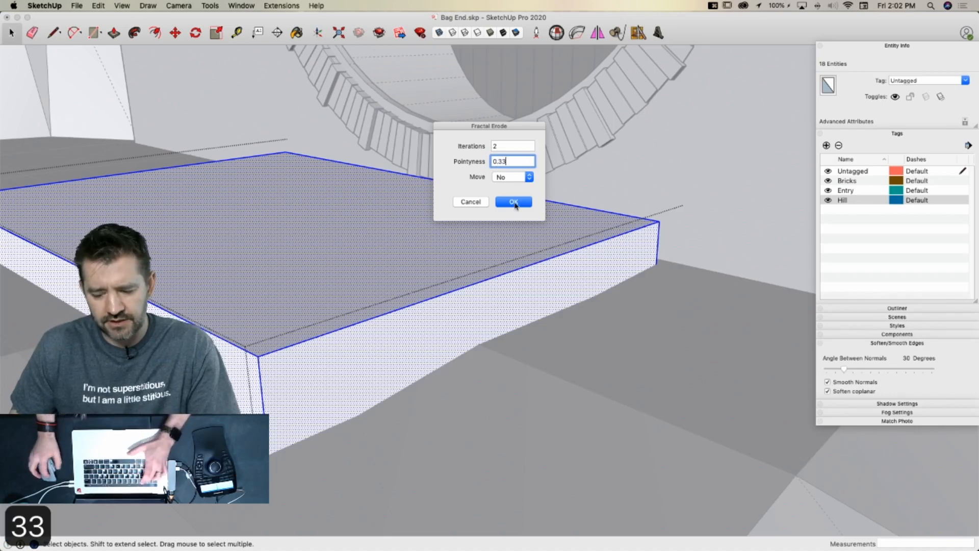
{"action": "key", "text": "BackSpace"}
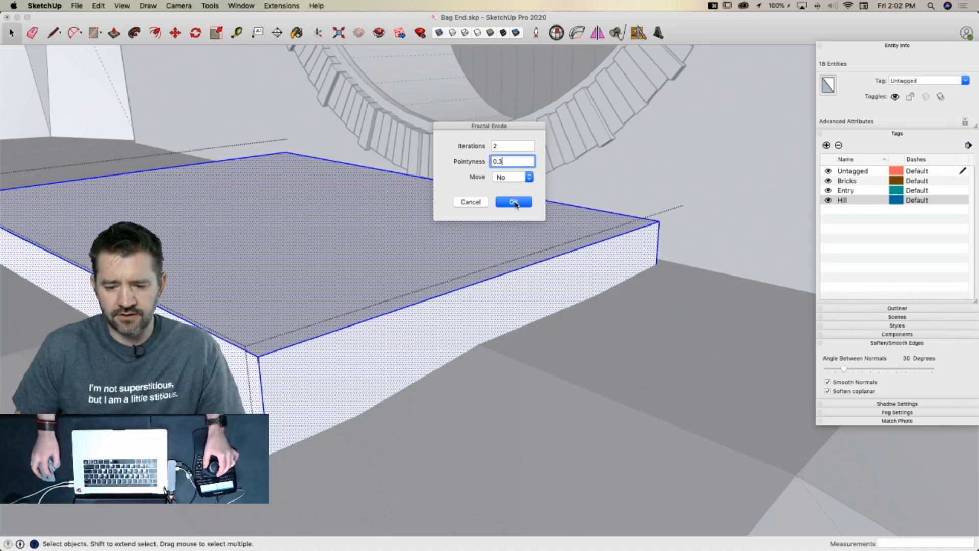
{"action": "left_click", "coordinate": [514, 202]}
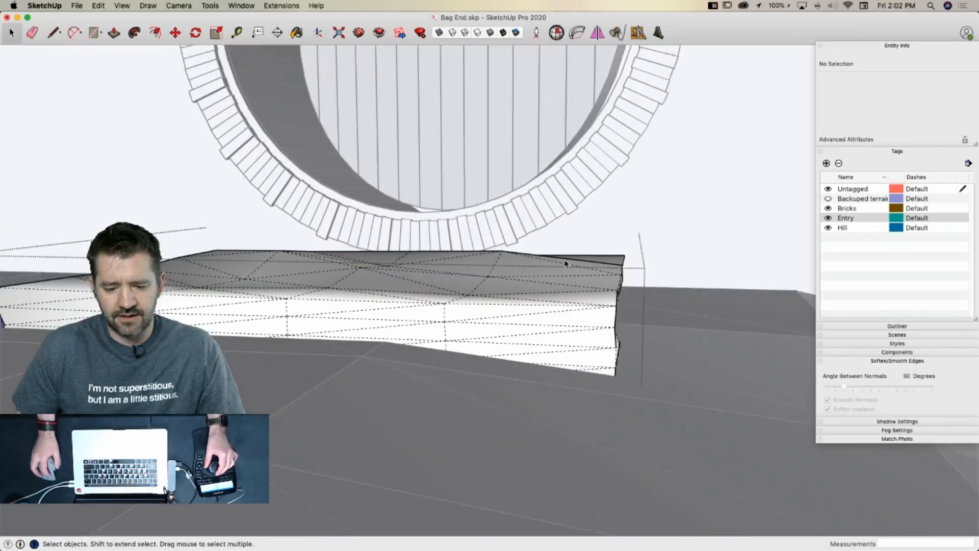
Turn off hidden geometry to examine the eroded slab beside the reference photo, and select the slab
{"action": "key", "text": "space"}
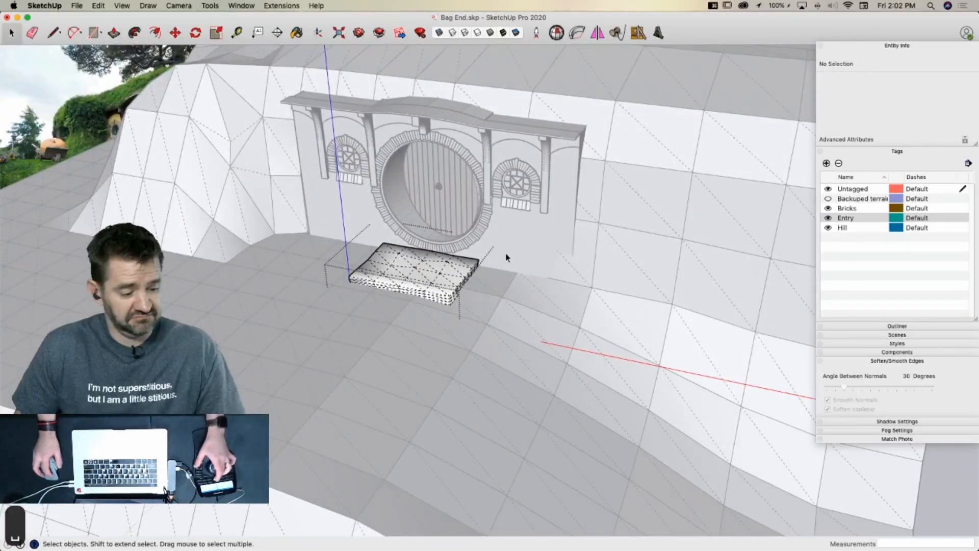
{"action": "key", "text": "alt+h"}
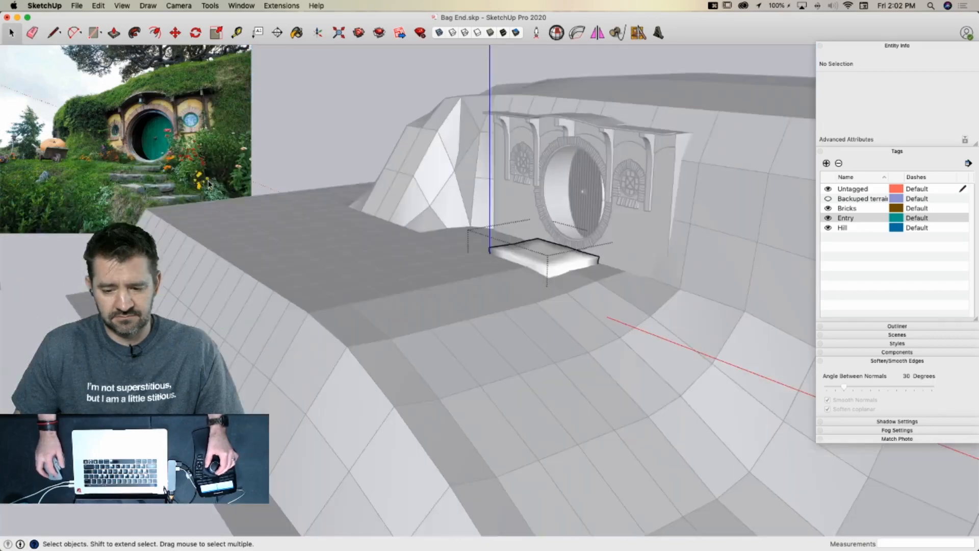
{"action": "left_click", "coordinate": [423, 232]}
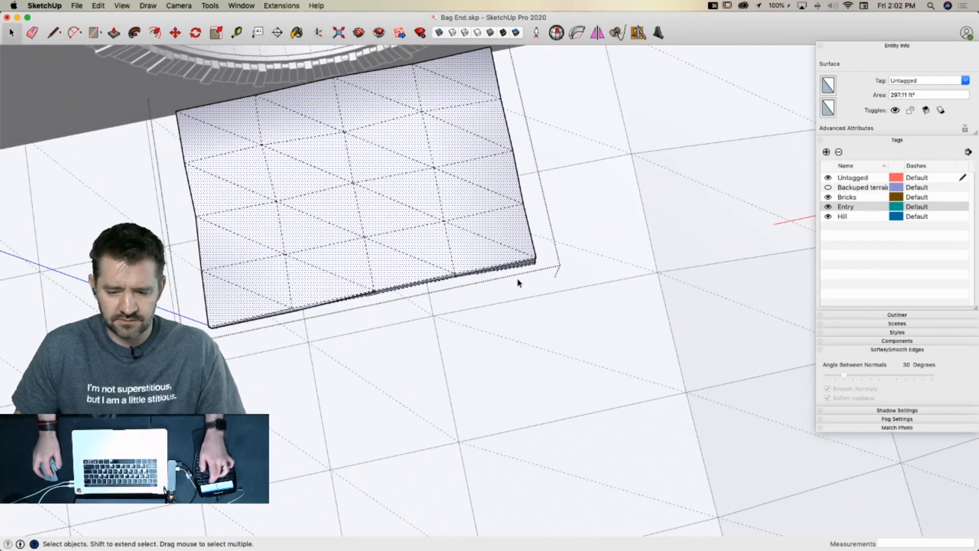
Move the four edges at the slab's front-right corner inward about 4 7/16"
{"action": "left_click_drag", "start_coordinate": [506, 240], "coordinate": [570, 331]}
{"action": "key", "text": "m"}
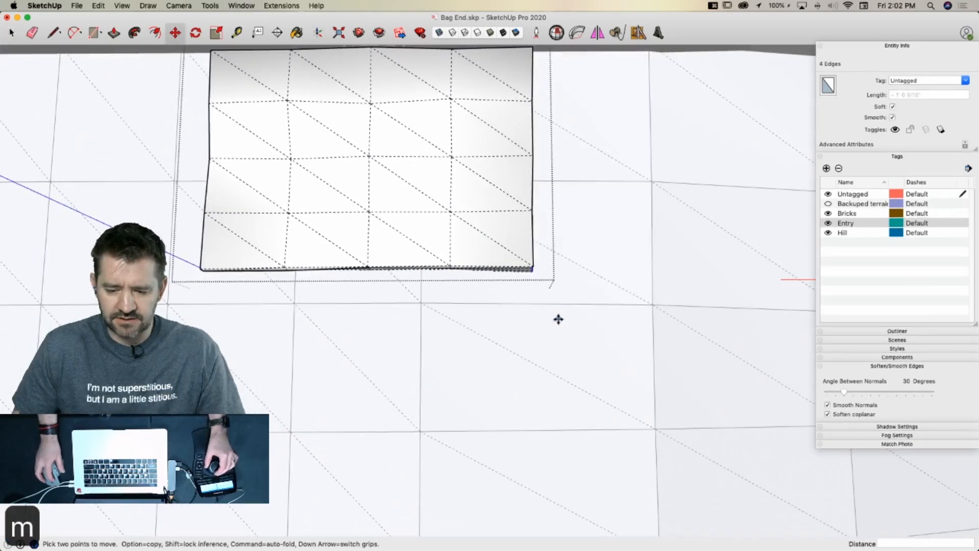
{"action": "left_click", "coordinate": [559, 319]}
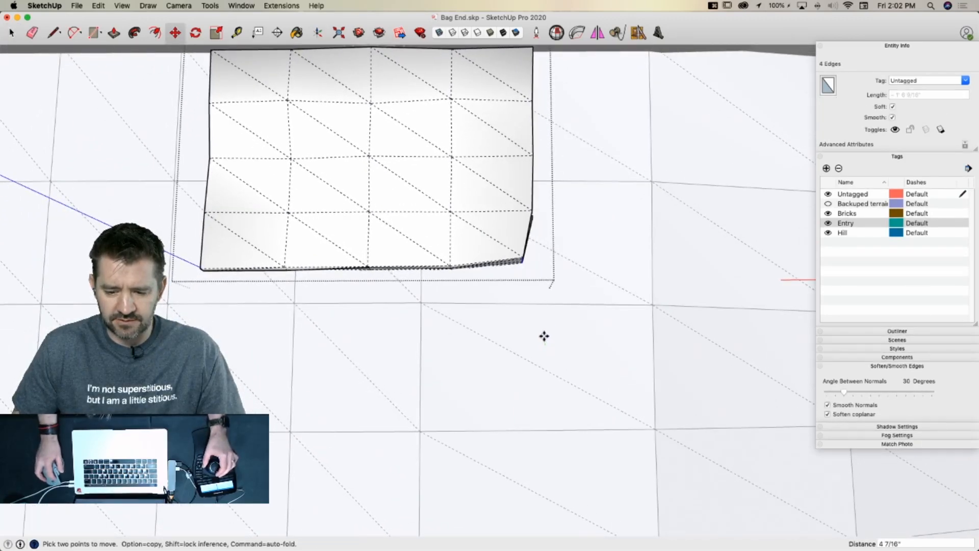
{"action": "key", "text": "space"}
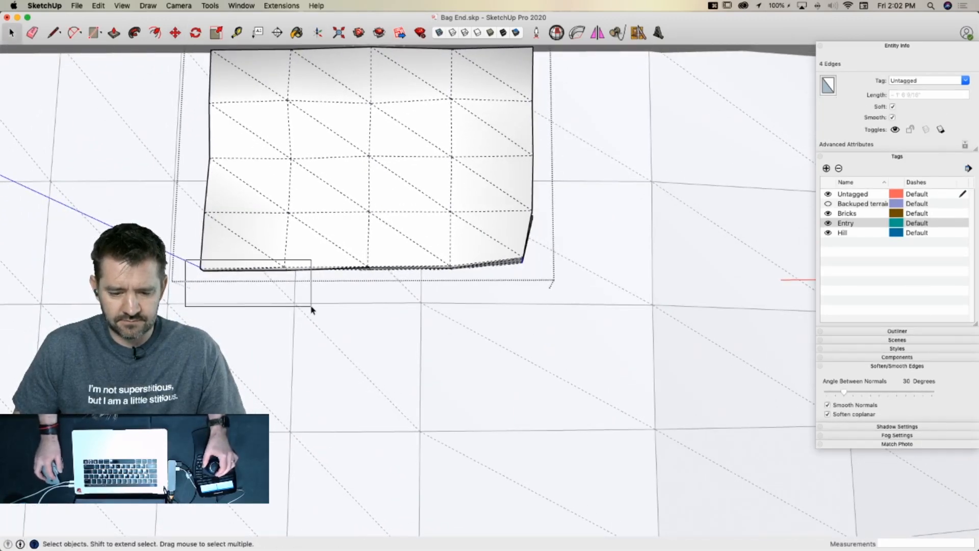
Move the segment at the slab's front-left corner inward to make the outline irregular
{"action": "left_click_drag", "start_coordinate": [311, 307], "coordinate": [311, 306]}
{"action": "key", "text": "m"}
{"action": "left_click", "coordinate": [292, 352]}
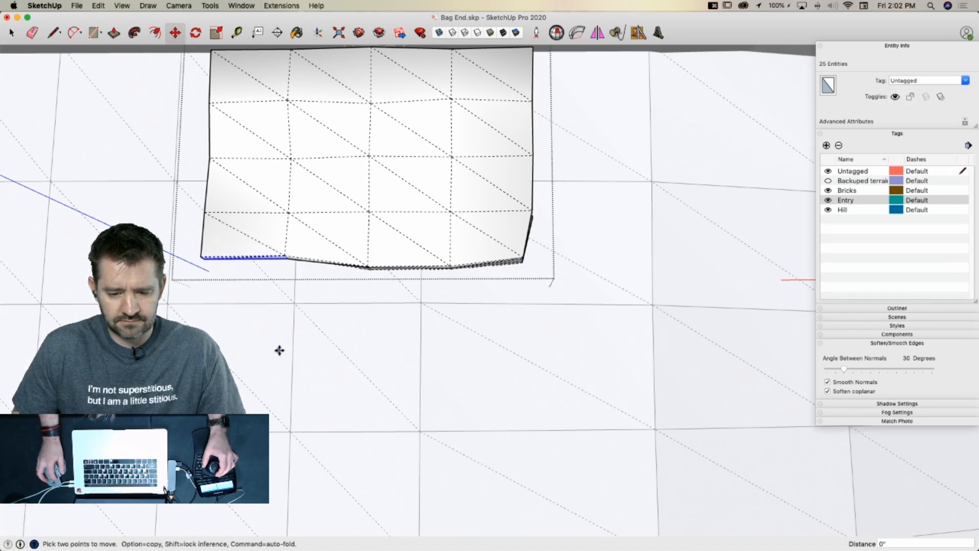
{"action": "left_click", "coordinate": [295, 350]}
{"action": "key", "text": "space"}
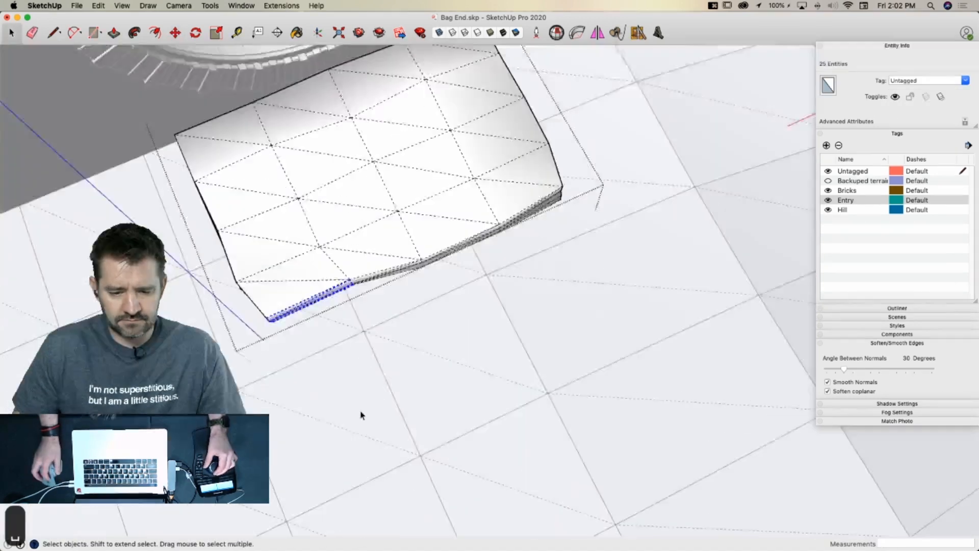
Move the edge segment on the slab's left side inward about 3 3/16"
{"action": "left_click_drag", "start_coordinate": [216, 199], "coordinate": [300, 318]}
{"action": "key", "text": "m"}
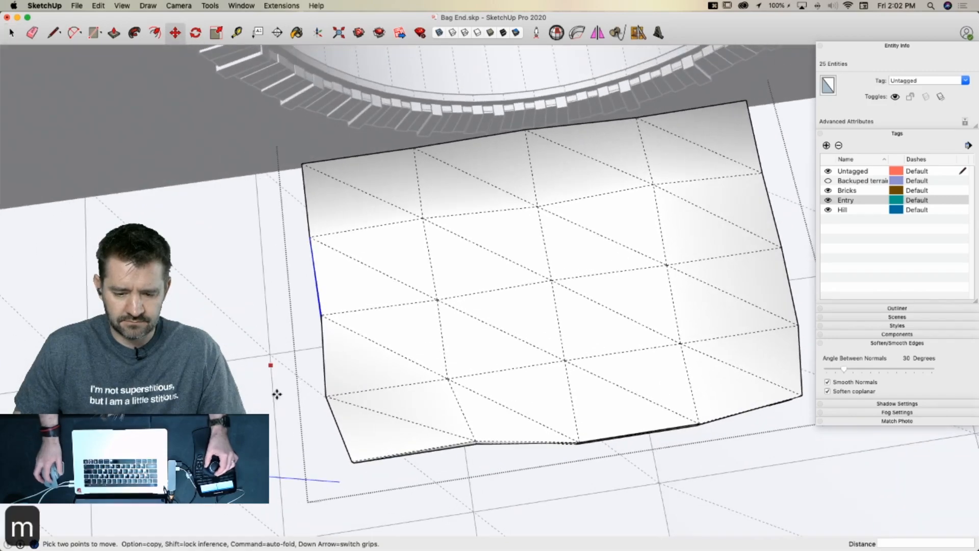
{"action": "left_click", "coordinate": [285, 396]}
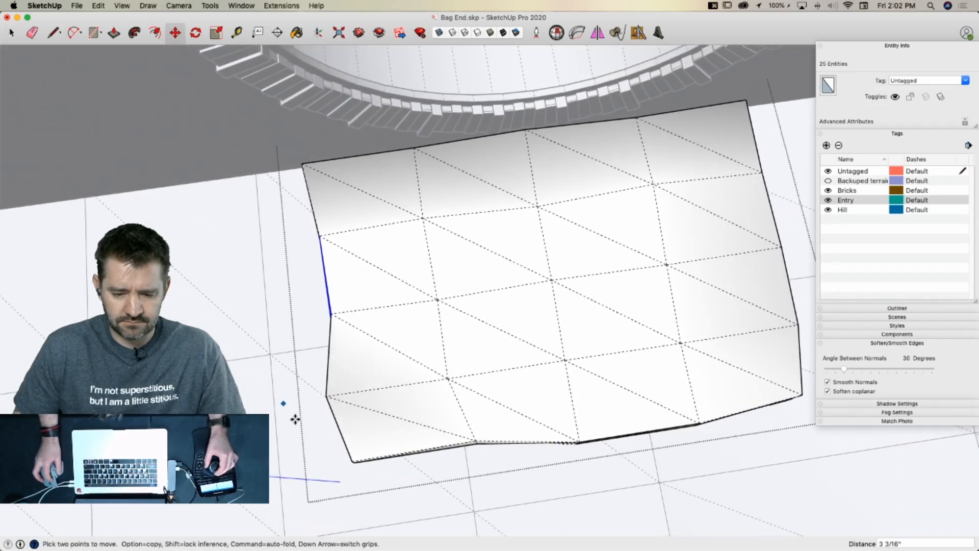
{"action": "key", "text": "space"}
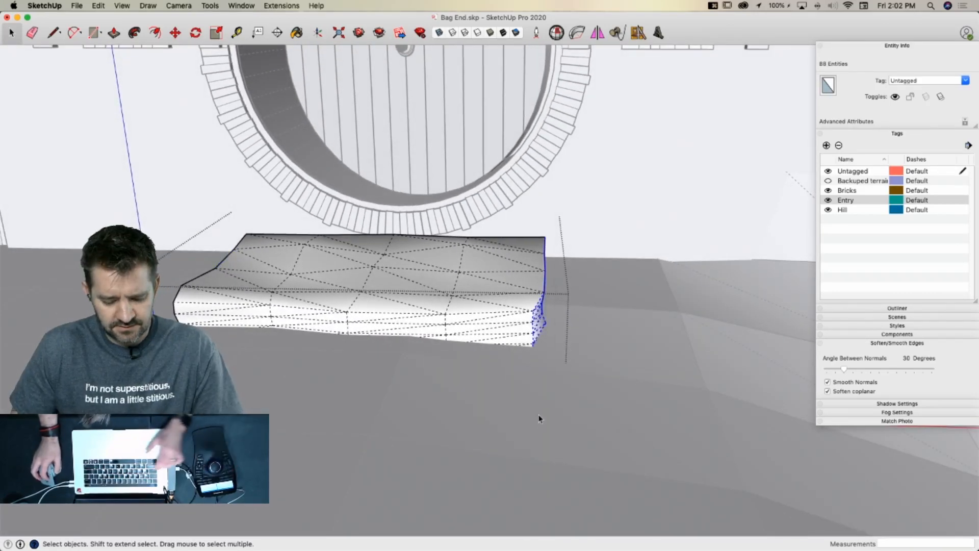
Scale the geometry at the slab's right end slightly about the opposite point
{"action": "key", "text": "s"}
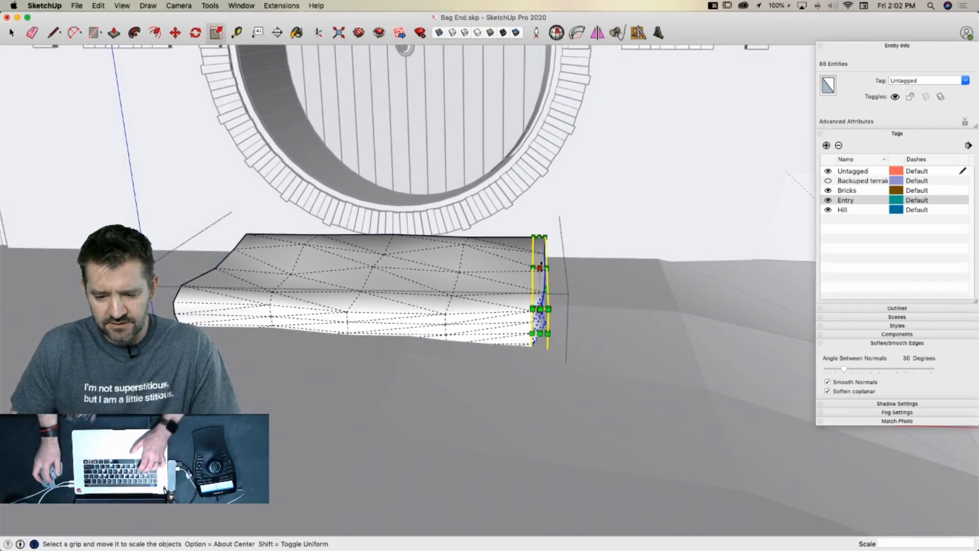
{"action": "left_click_drag", "start_coordinate": [541, 264], "coordinate": [536, 284]}
{"action": "key", "text": "space"}
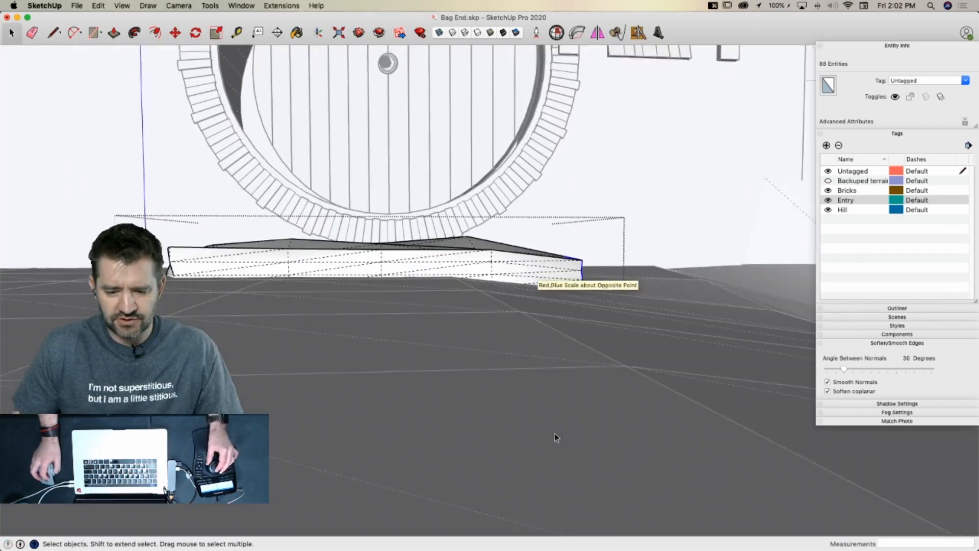
Leave the slab's group and turn off hidden geometry
{"action": "key", "text": "space"}
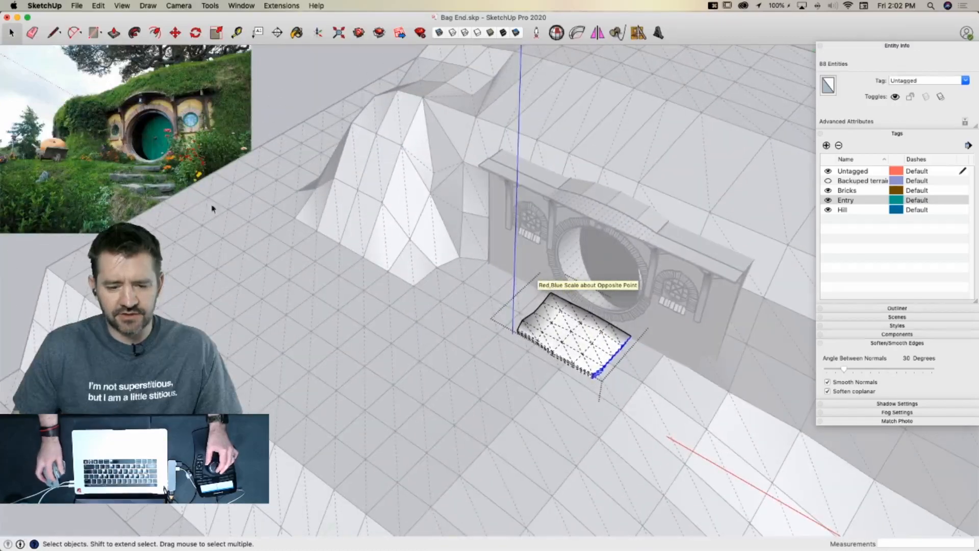
{"action": "left_click", "coordinate": [21, 311]}
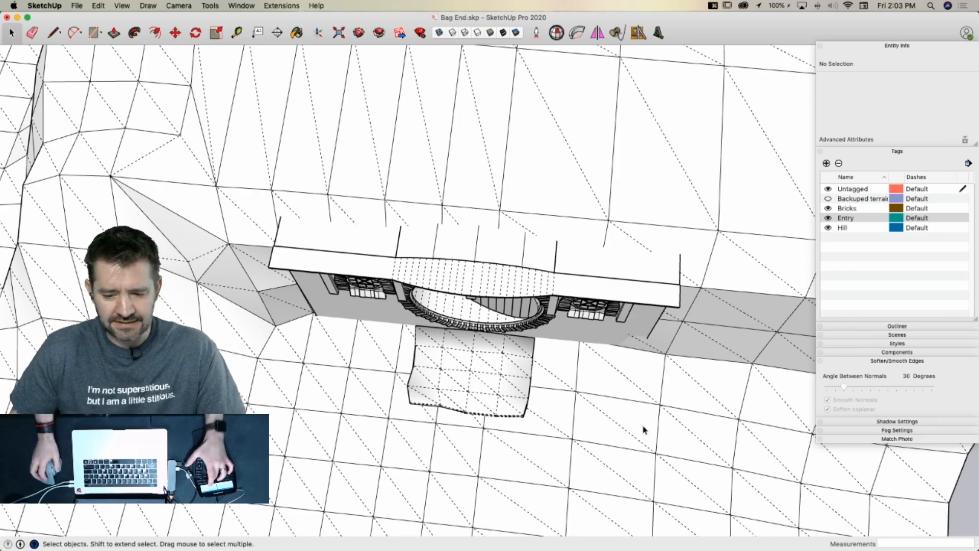
{"action": "key", "text": "alt+h"}
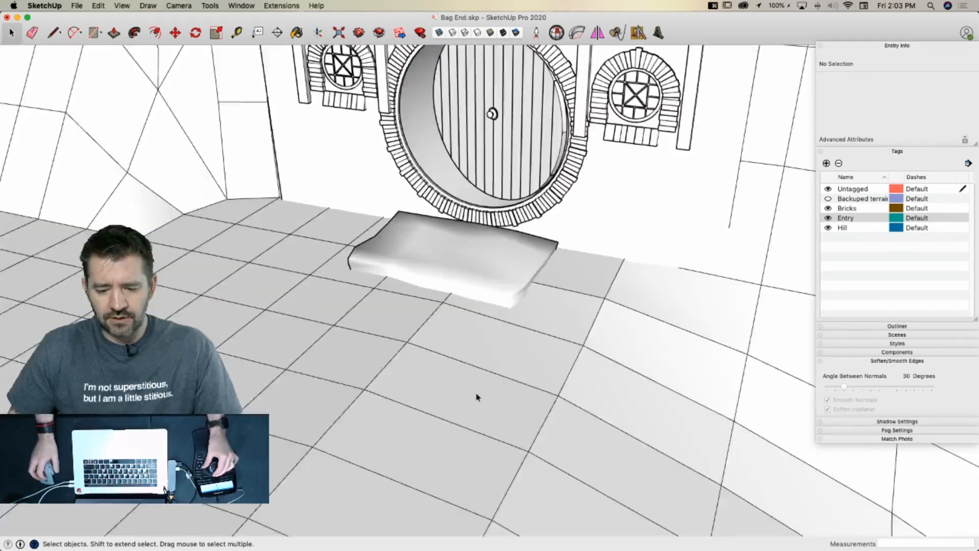
Draw a small rectangle on the ground in front of the slab and extrude it upward into a block
{"action": "key", "text": "l"}
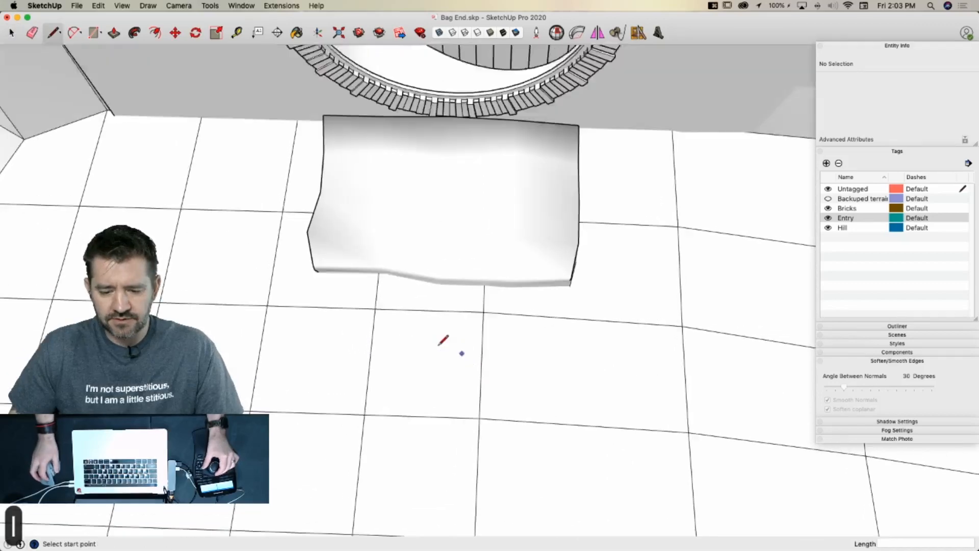
{"action": "key", "text": "r"}
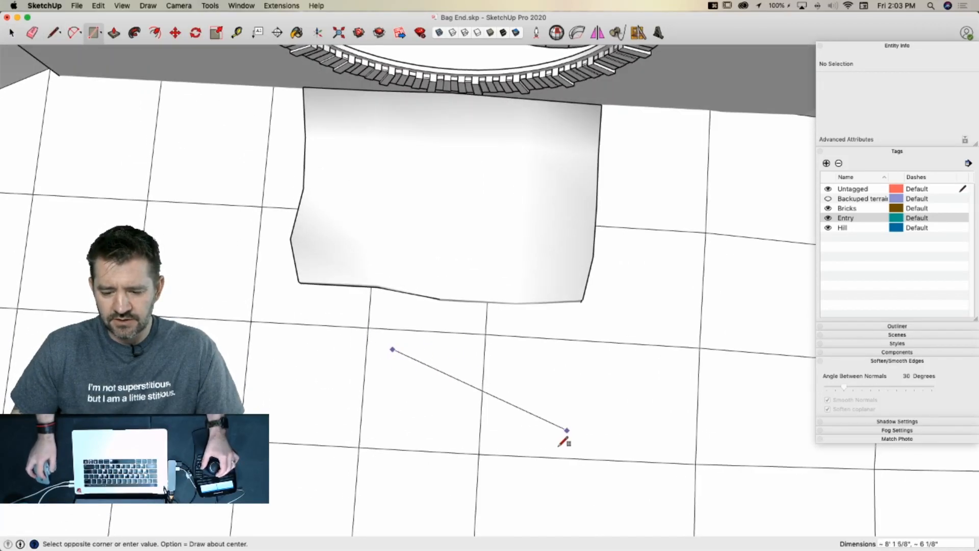
{"action": "left_click", "coordinate": [463, 432]}
{"action": "key", "text": "p"}
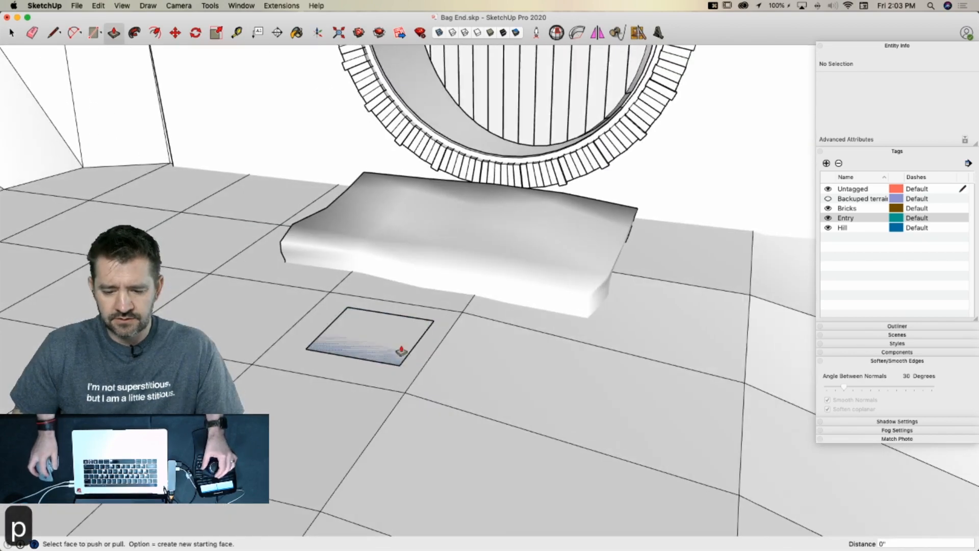
{"action": "left_click", "coordinate": [400, 351]}
{"action": "left_click", "coordinate": [397, 322]}
Extend the block's right end about 2' 7" and its left end about 1' 6 3/4"
{"action": "left_click", "coordinate": [409, 346]}
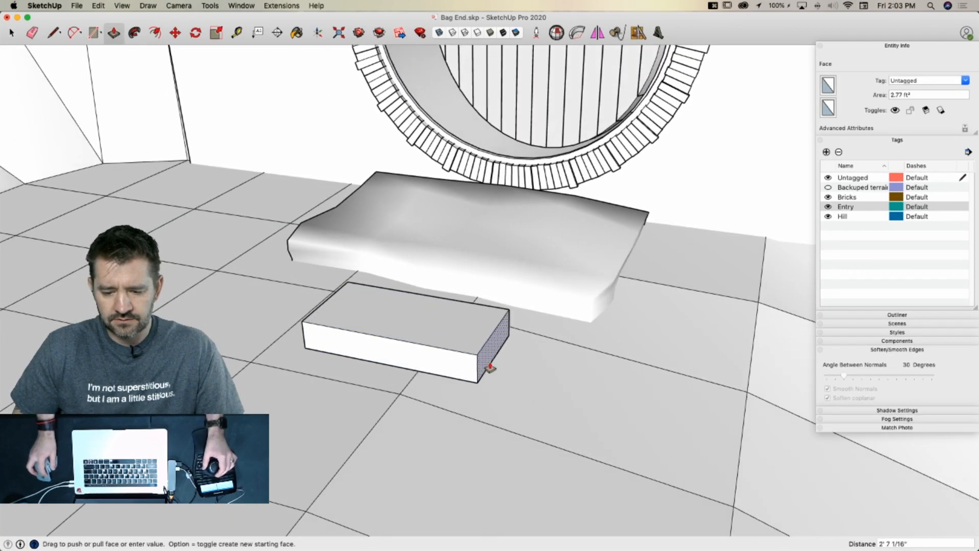
{"action": "left_click", "coordinate": [489, 367]}
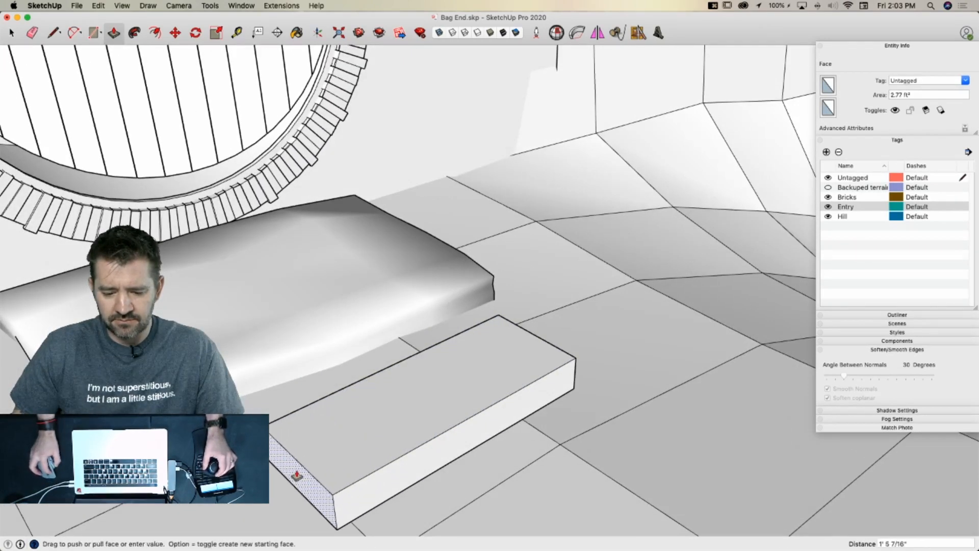
{"action": "left_click", "coordinate": [289, 461]}
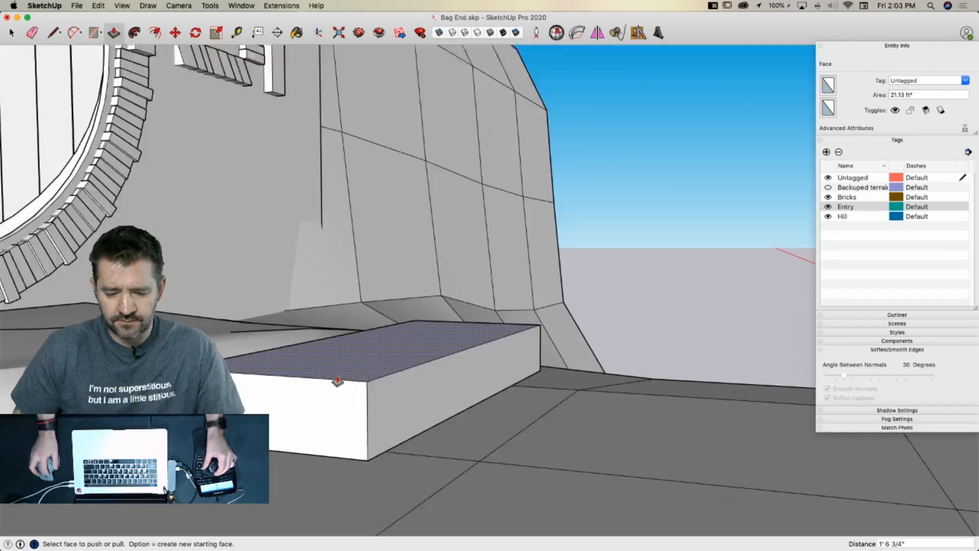
Lower the block's top face about 6 5/16" and extend its underside about 1 15/16"
{"action": "left_click", "coordinate": [332, 382]}
{"action": "left_click", "coordinate": [328, 406]}
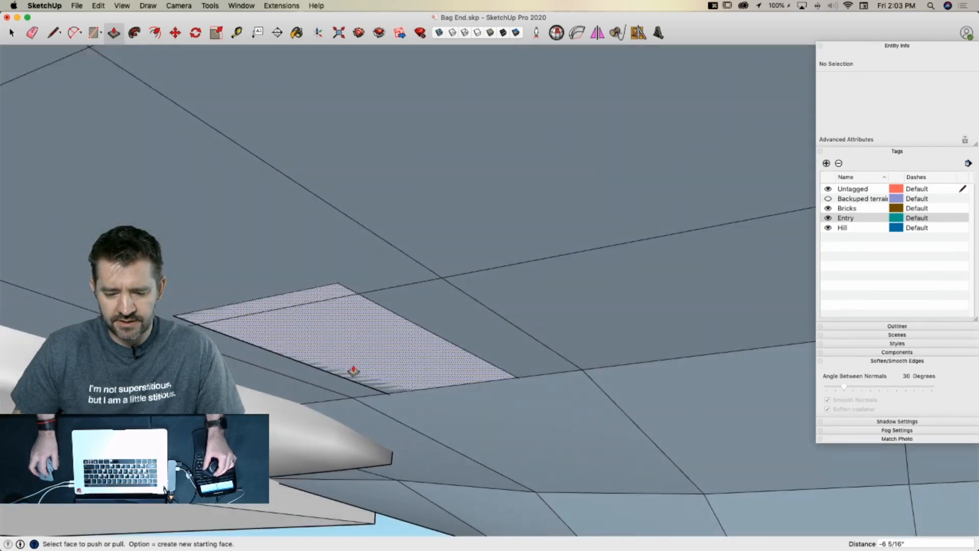
{"action": "left_click", "coordinate": [354, 372]}
{"action": "left_click", "coordinate": [344, 375]}
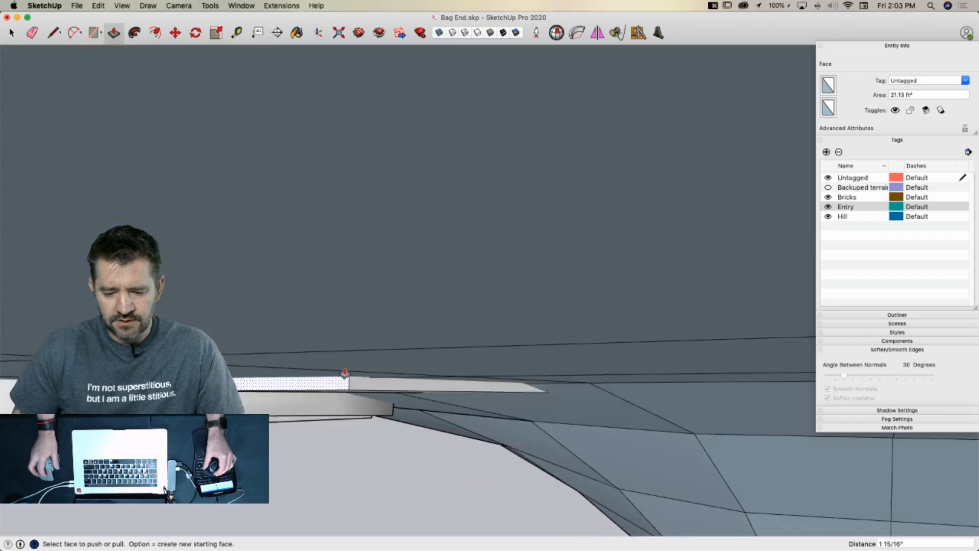
Move the block's two front vertical corner edges inward to skew its outline, the front-right one about 4 1/8"
{"action": "key", "text": "space"}
{"action": "left_click_drag", "start_coordinate": [359, 309], "coordinate": [402, 457]}
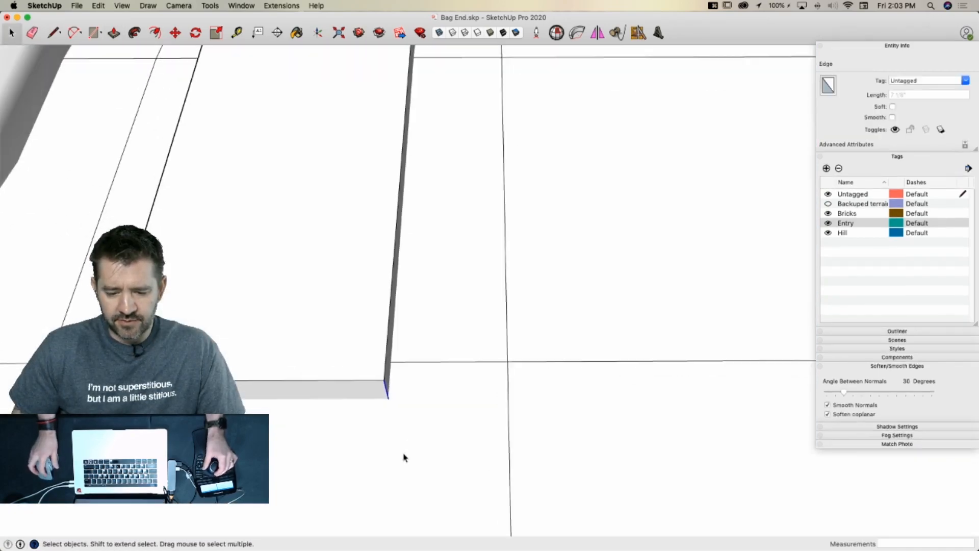
{"action": "key", "text": "m"}
{"action": "left_click", "coordinate": [413, 430]}
{"action": "left_click", "coordinate": [377, 435]}
{"action": "key", "text": "space"}
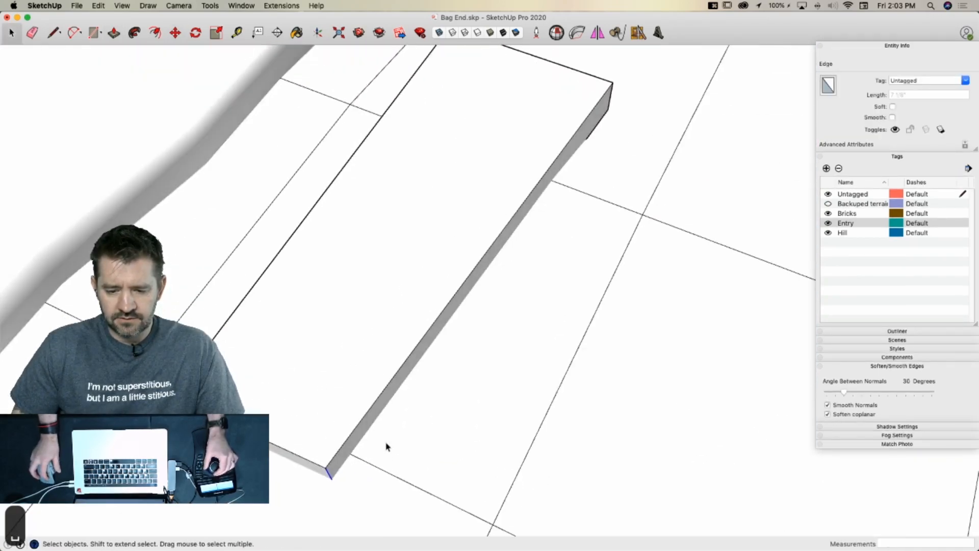
{"action": "left_click_drag", "start_coordinate": [419, 289], "coordinate": [479, 351]}
{"action": "key", "text": "m"}
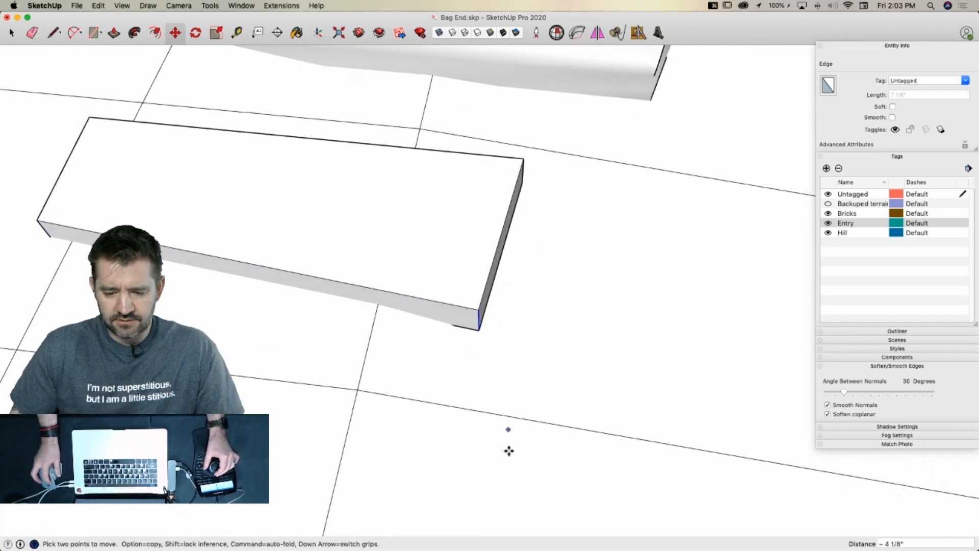
{"action": "key", "text": "space"}
Pull the block's underside down to thicken it, and draw a vertical line about 8 1/4" long across its front face
{"action": "key", "text": "p"}
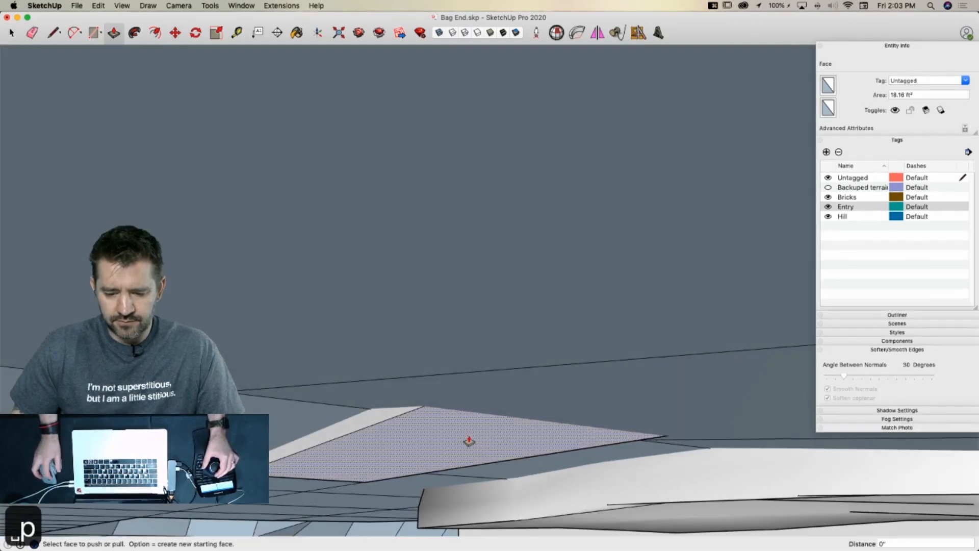
{"action": "key", "text": "space"}
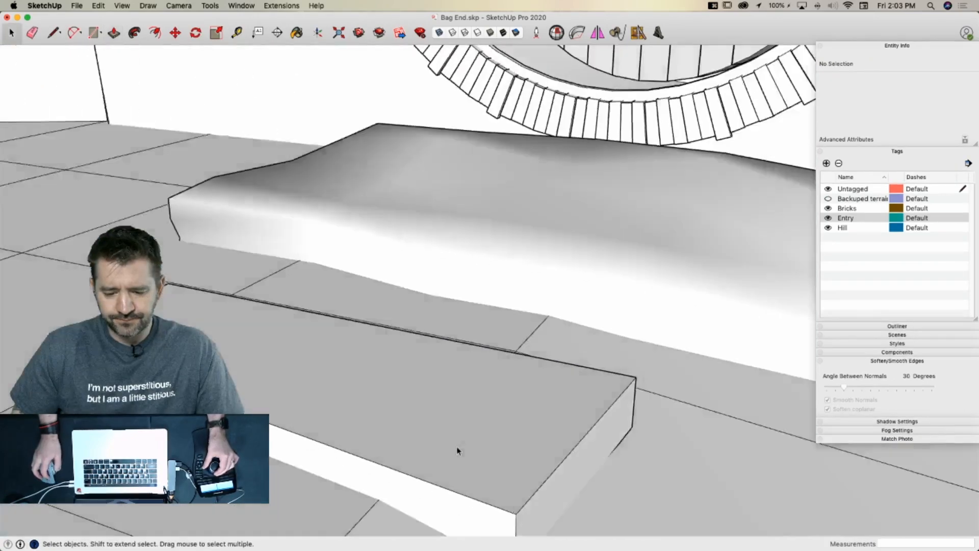
{"action": "key", "text": "l"}
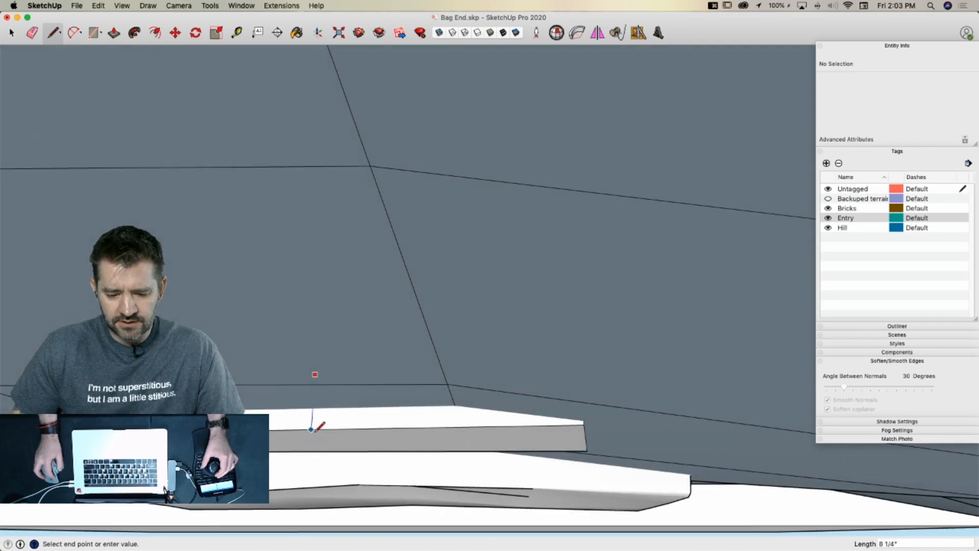
{"action": "left_click", "coordinate": [311, 429]}
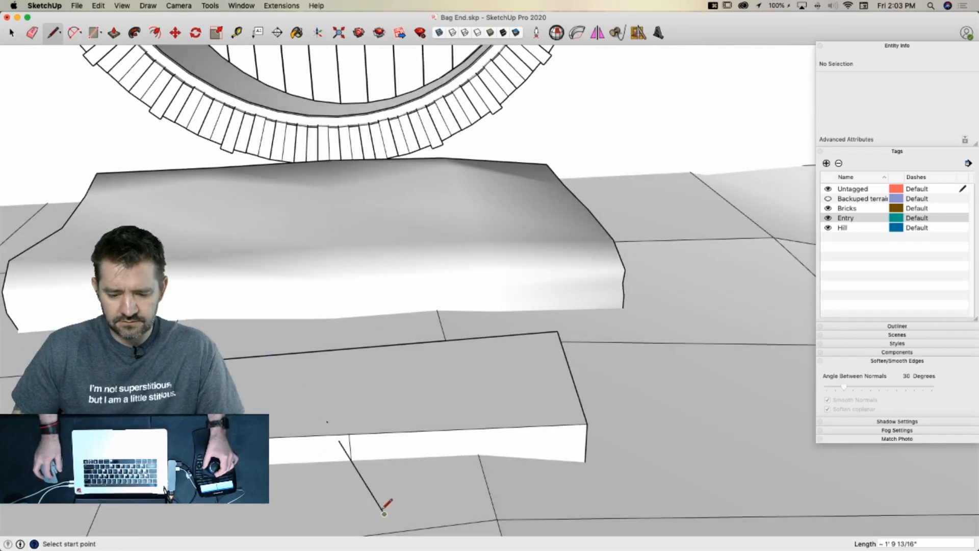
{"action": "key", "text": "space"}
{"action": "key", "text": "super+z"}
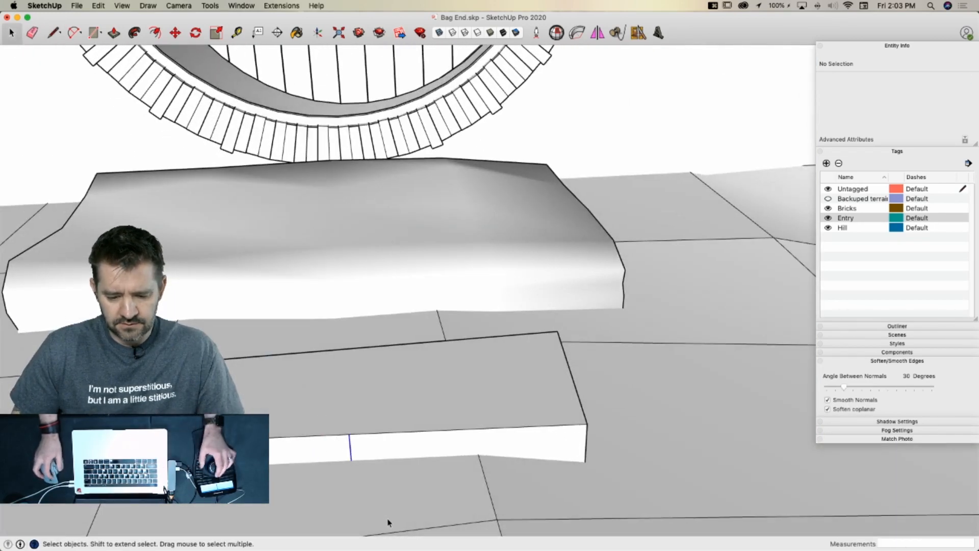
Move the new vertical edge on the block's front face outward about 3 11/16" and save the model
{"action": "key", "text": "m"}
{"action": "left_click", "coordinate": [423, 425]}
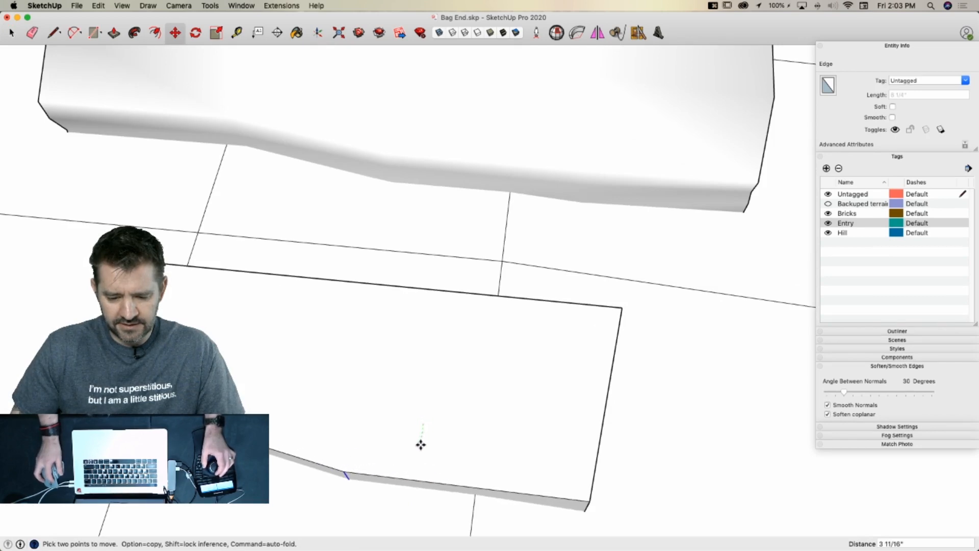
{"action": "key", "text": "space"}
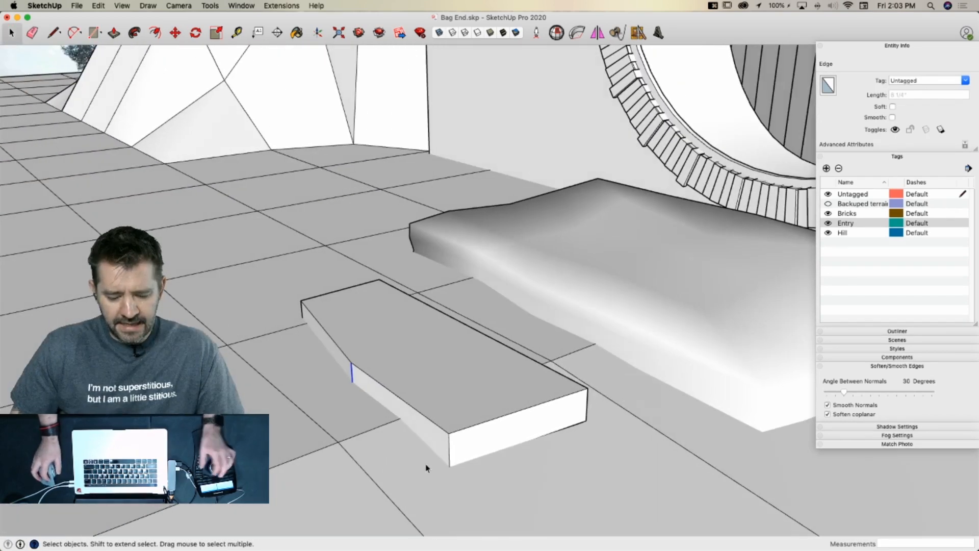
{"action": "key", "text": "super+s"}
Select the whole block and apply Fractal Erode with 2 iterations, pointyness 0.3 and Move set to No
{"action": "triple_click", "coordinate": [444, 415]}
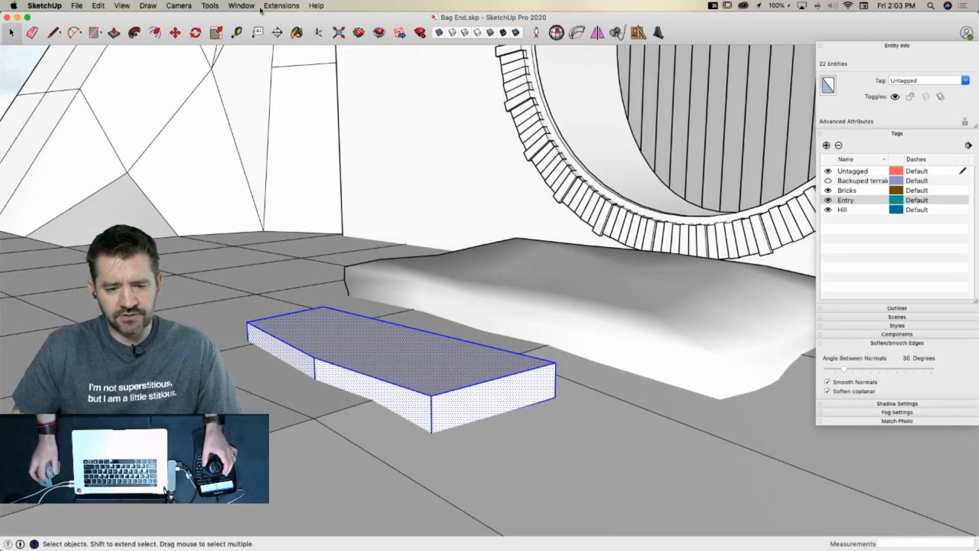
{"action": "left_click", "coordinate": [241, 6]}
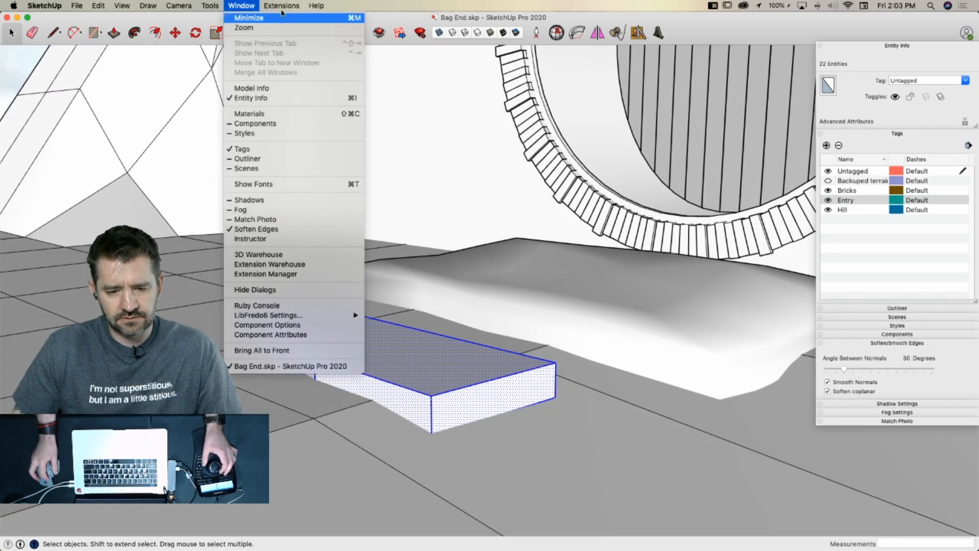
{"action": "mouse_move", "coordinate": [282, 5]}
{"action": "left_click", "coordinate": [279, 131]}
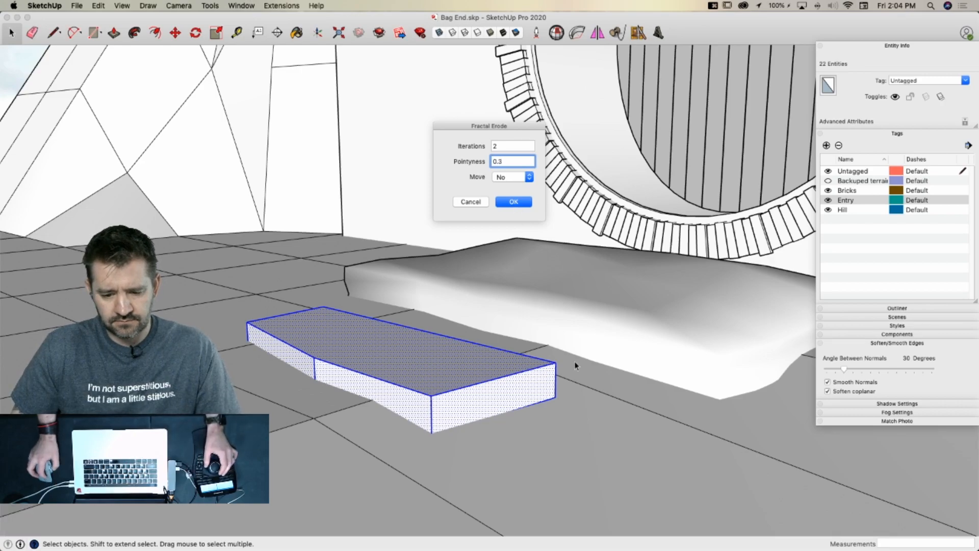
{"action": "key", "text": "Return"}
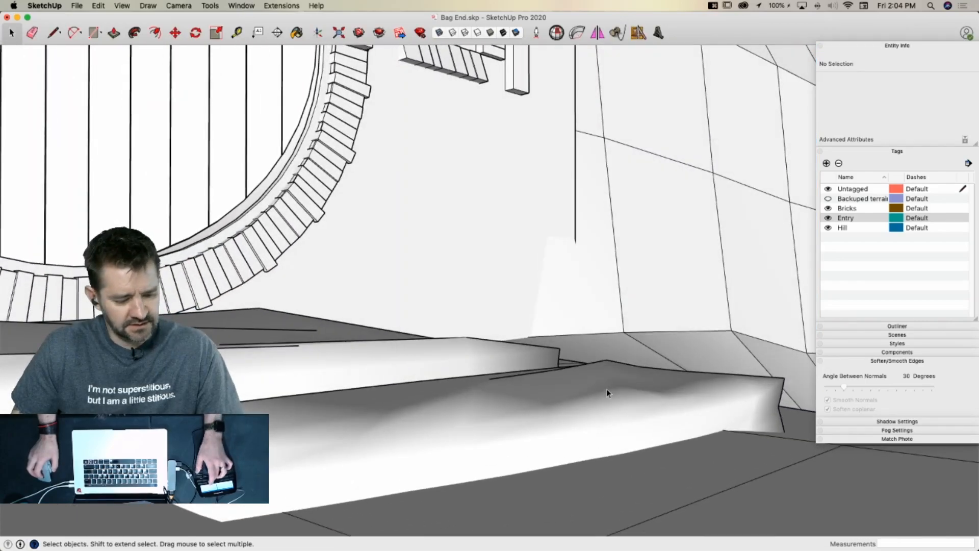
Turn on hidden geometry and move the four edges at the eroded block's front-right corner to roughen its shape
{"action": "key", "text": "alt+h"}
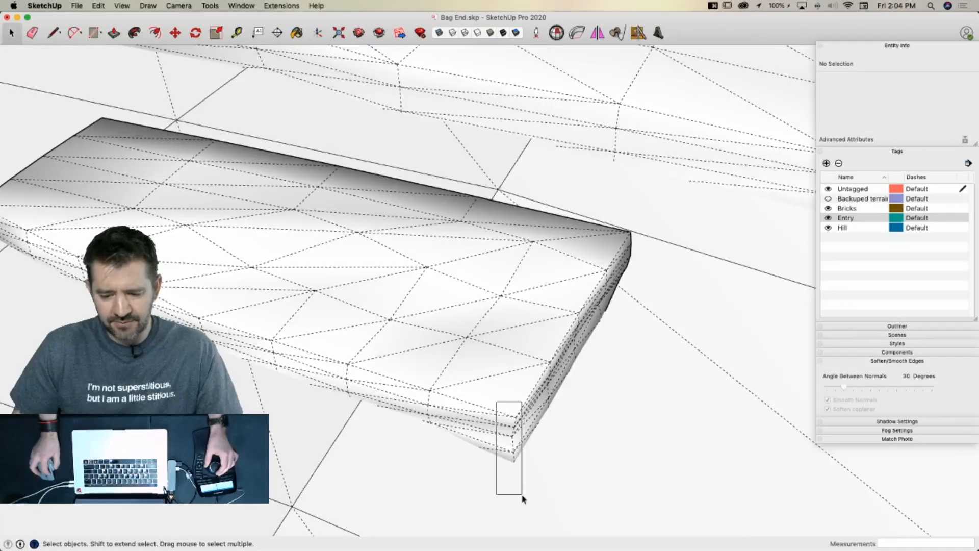
{"action": "left_click_drag", "start_coordinate": [522, 498], "coordinate": [524, 496]}
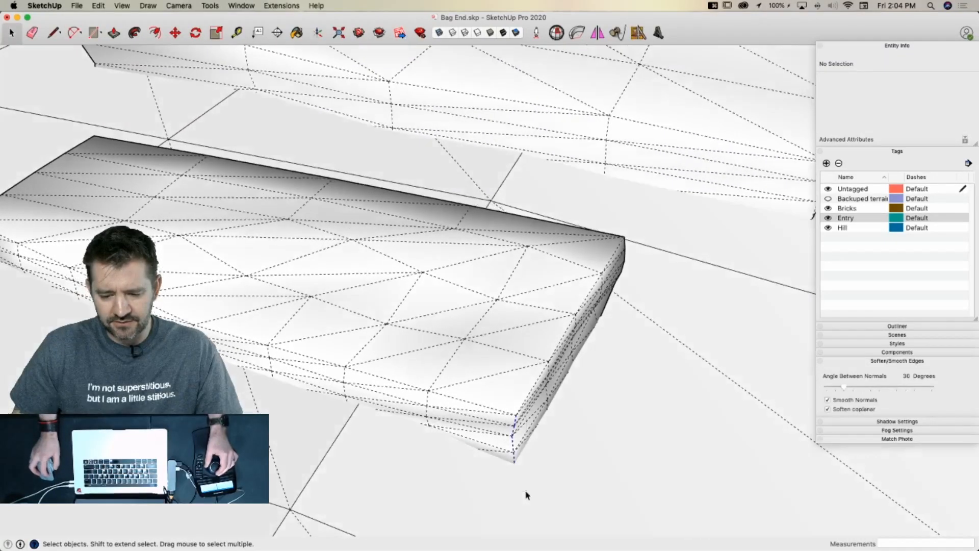
{"action": "key", "text": "m"}
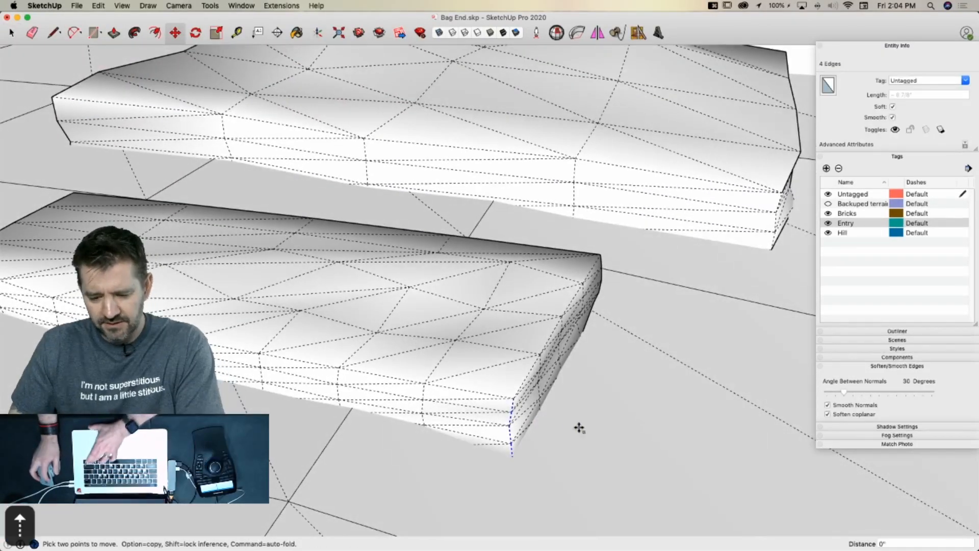
{"action": "key", "text": "space"}
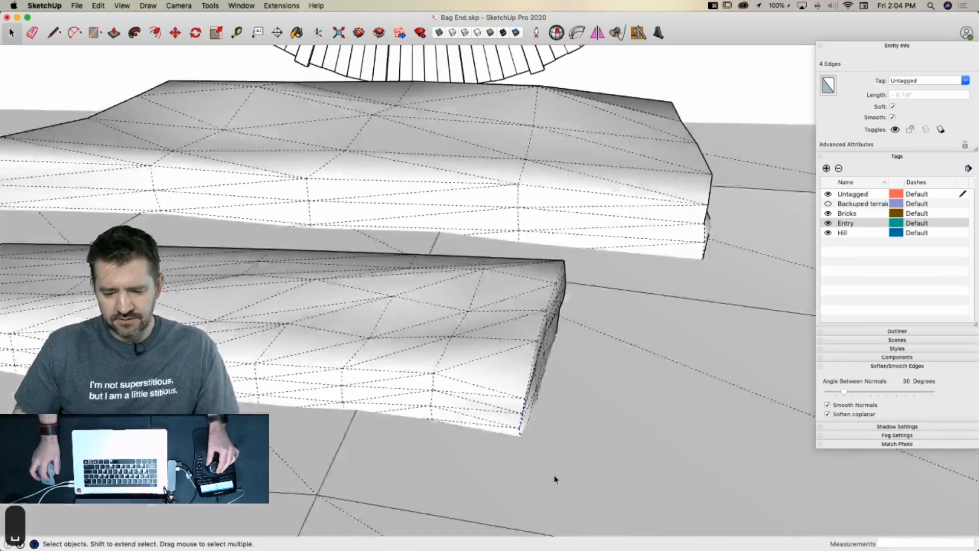
{"action": "key", "text": "space"}
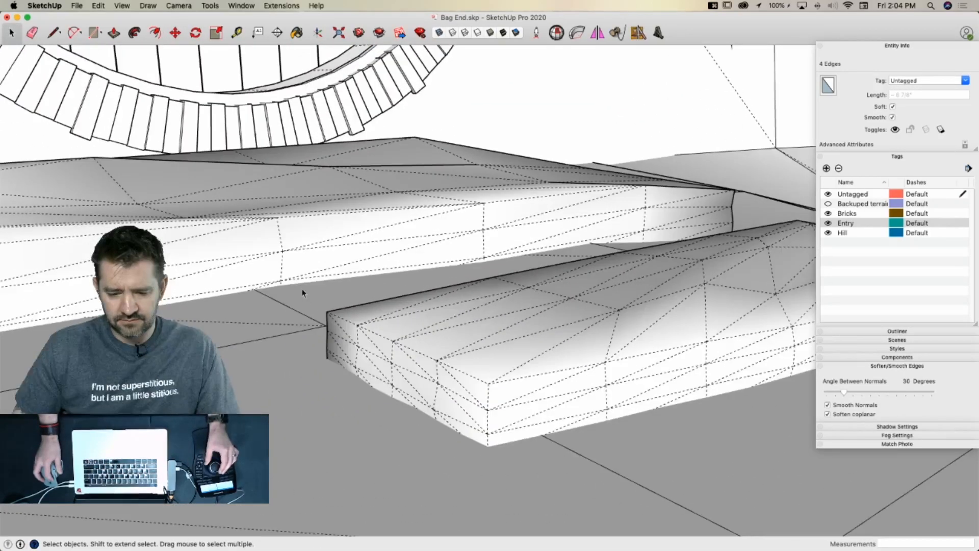
Move the geometry at the far-left corner of the eroded block's end face vertically upward about 1 7/16", then clear the selection
{"action": "left_click_drag", "start_coordinate": [406, 433], "coordinate": [400, 454]}
{"action": "key", "text": "m"}
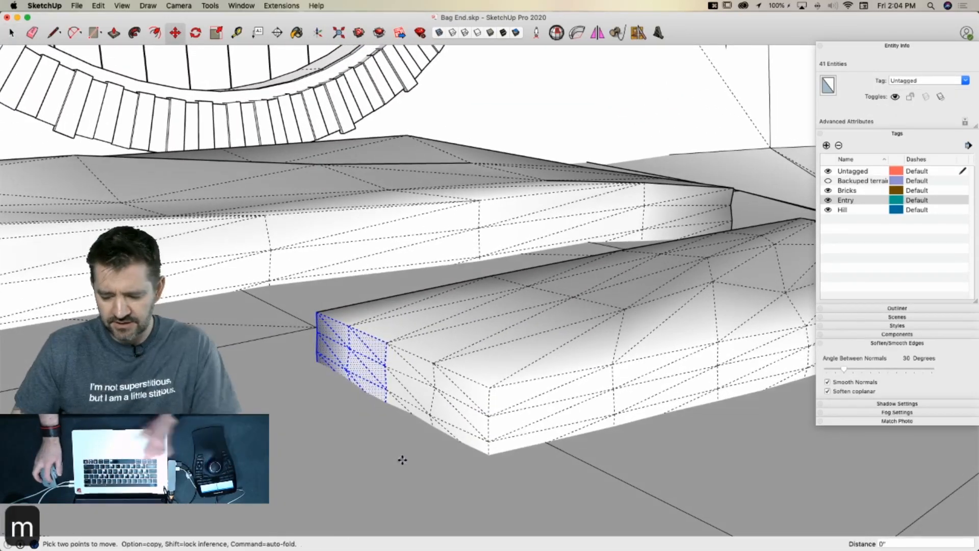
{"action": "key", "text": "Up"}
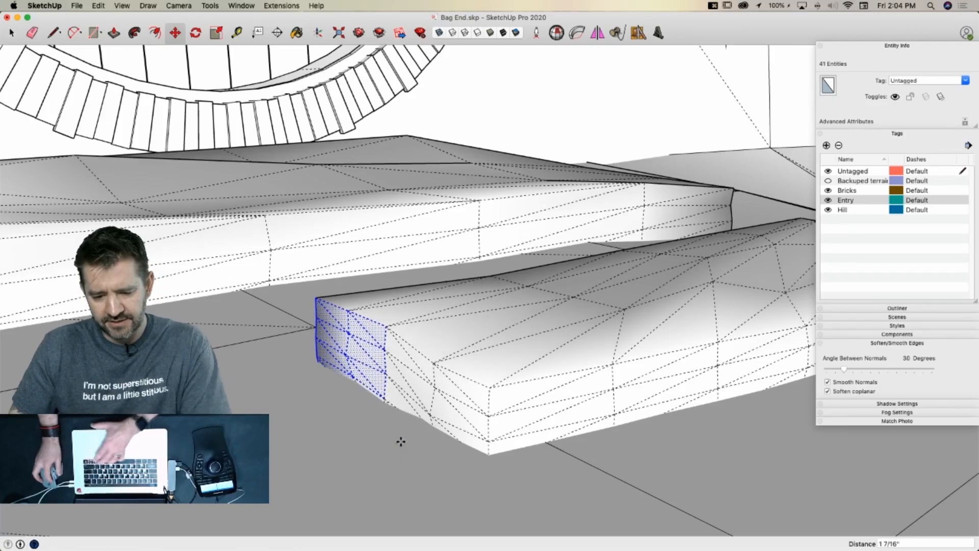
{"action": "key", "text": "space"}
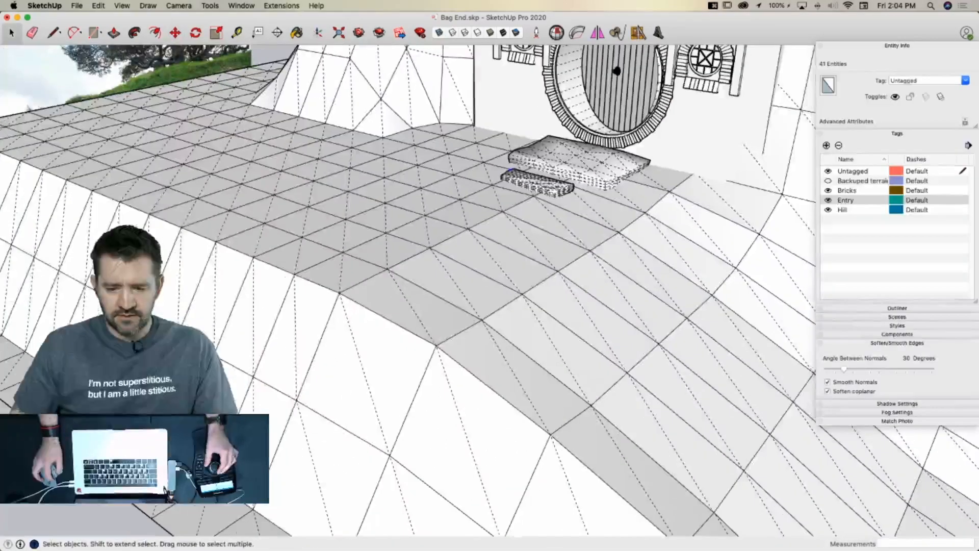
{"action": "left_click", "coordinate": [423, 473]}
{"action": "key", "text": "space"}
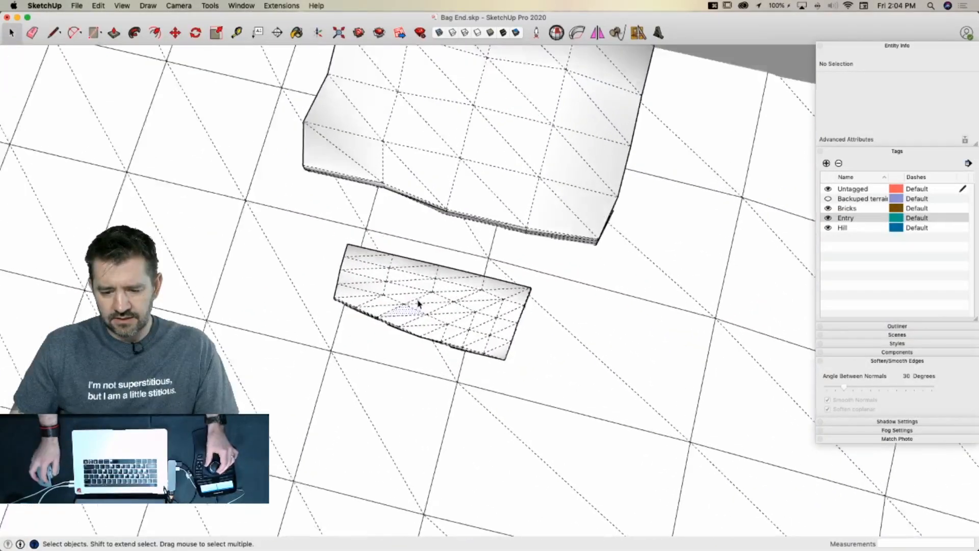
Make the whole eroded stone block into a group and save the model
{"action": "left_click", "coordinate": [418, 302]}
{"action": "triple_click", "coordinate": [418, 301]}
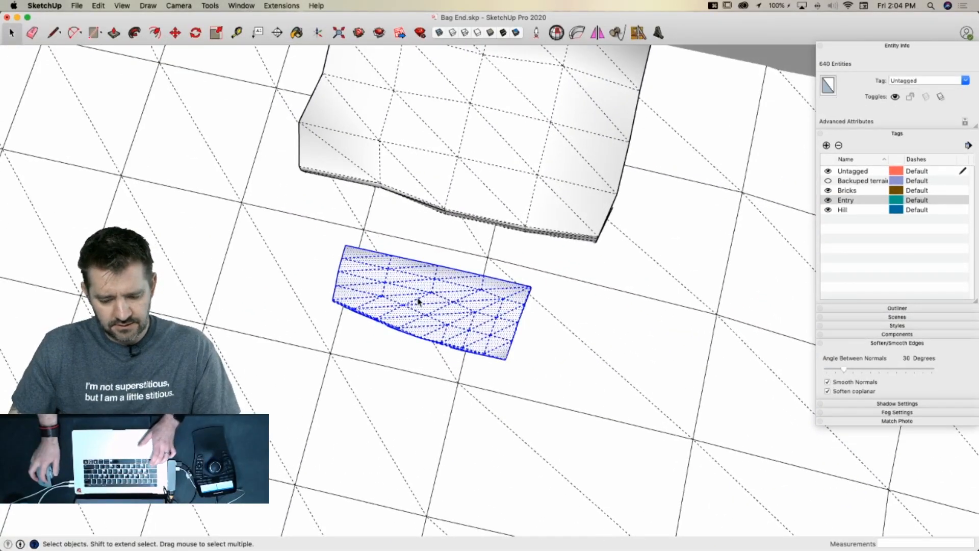
{"action": "right_click", "coordinate": [419, 275]}
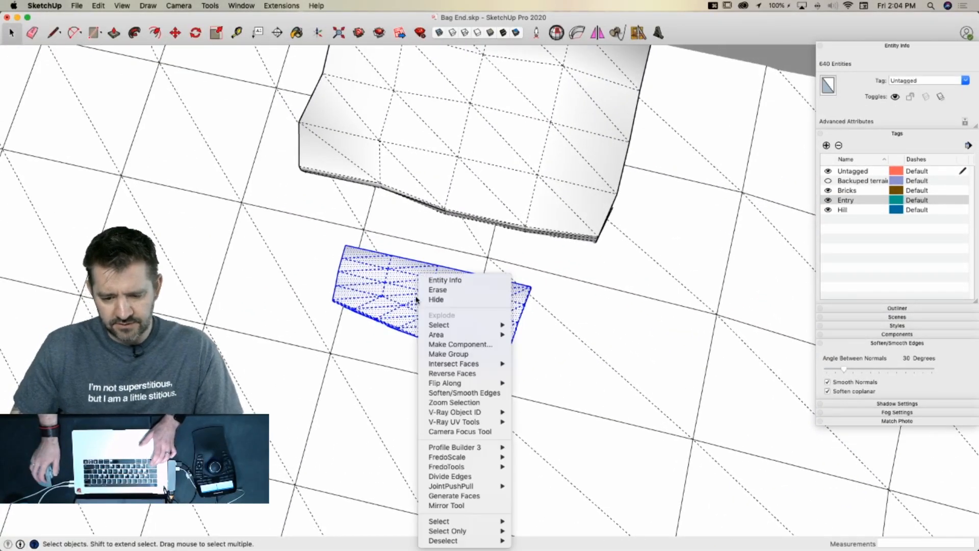
{"action": "left_click", "coordinate": [456, 352]}
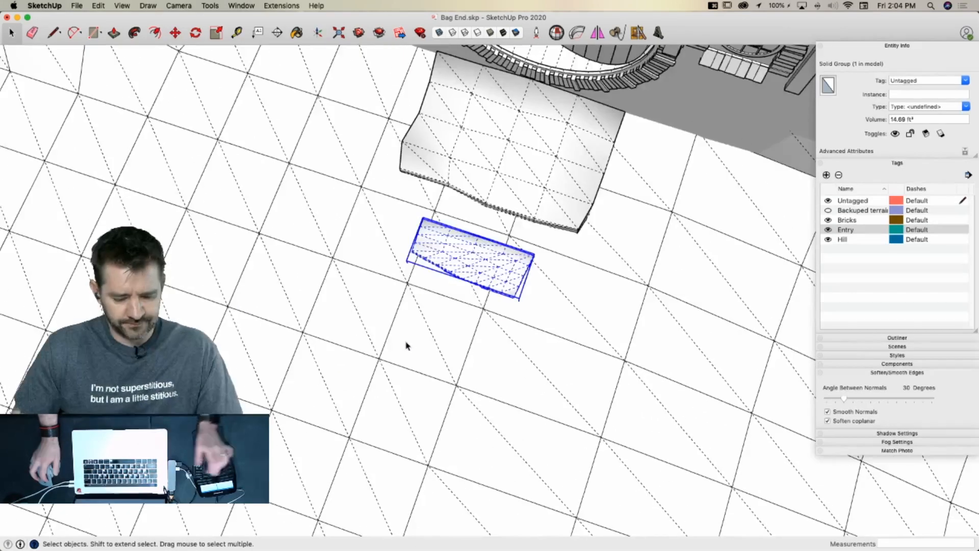
{"action": "key", "text": "super+s"}
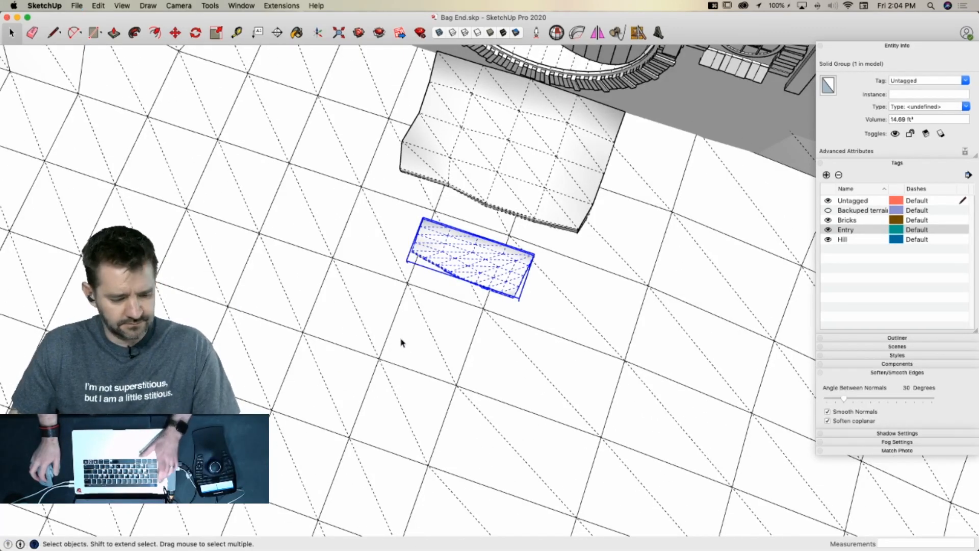
Turn off hidden geometry and start rotating the grouped stone block in front of the large doorstep
{"action": "key", "text": "h"}
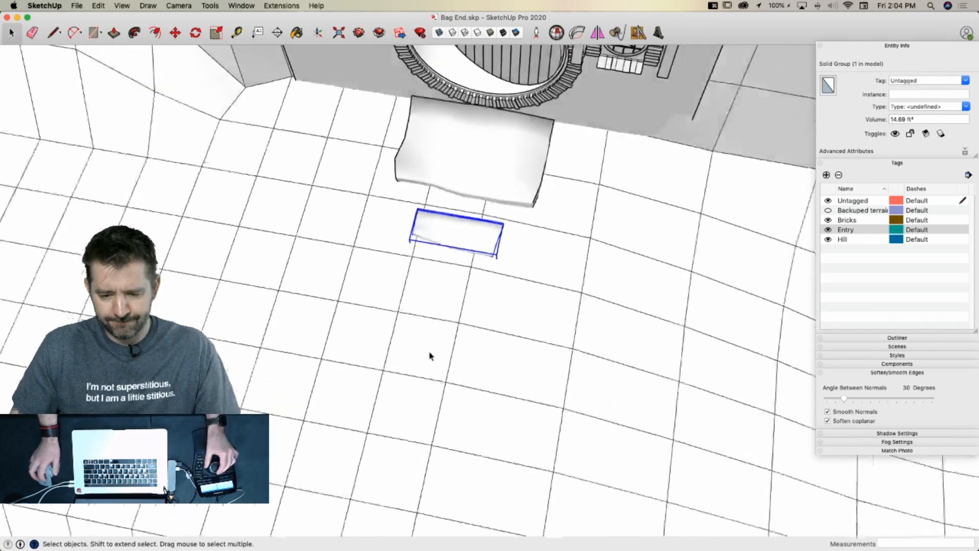
{"action": "key", "text": "m"}
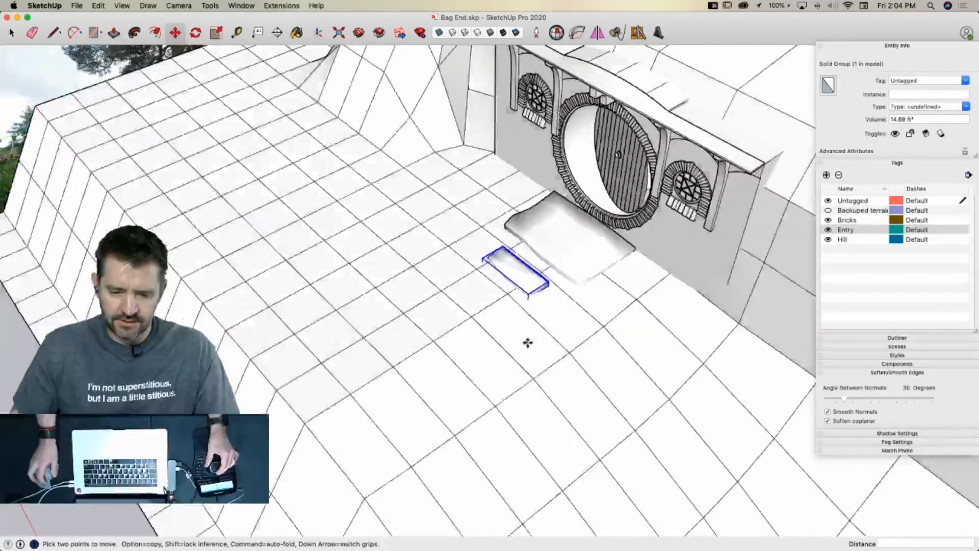
{"action": "key", "text": "q"}
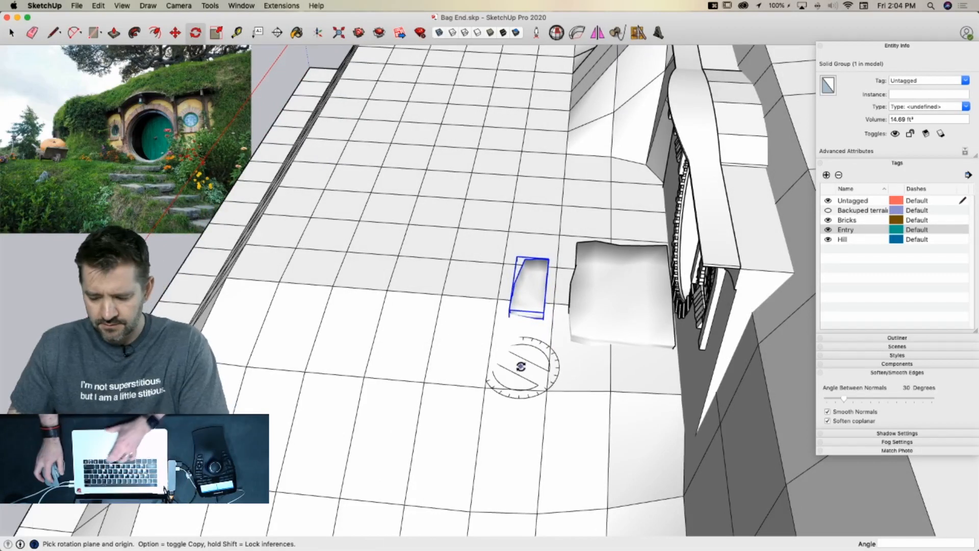
{"action": "key", "text": "shift"}
{"action": "key", "text": "shift"}
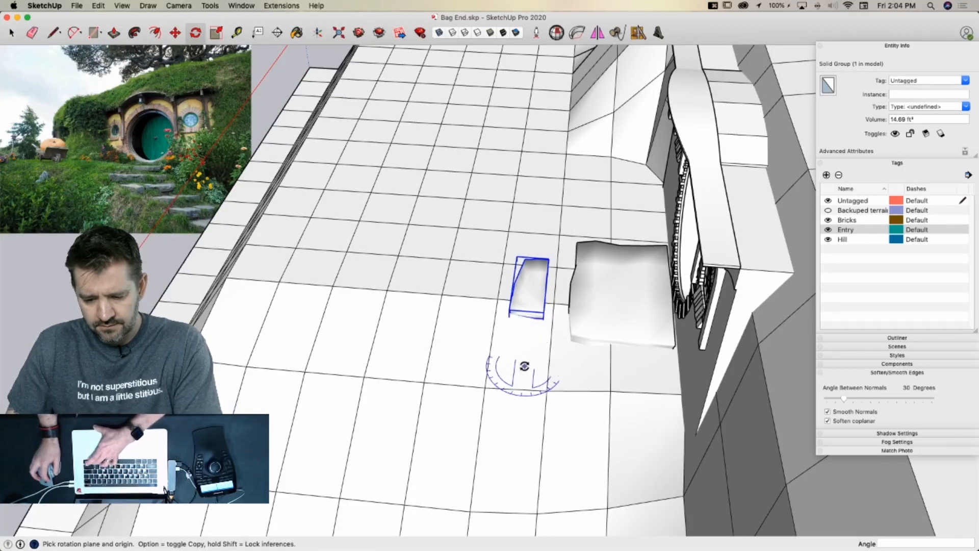
Rotate-copy the narrow stone step twice around points on the ground, turning the copies about 38.8 and 45 degrees to start a curved path
{"action": "left_click", "coordinate": [523, 366]}
{"action": "left_click", "coordinate": [525, 334]}
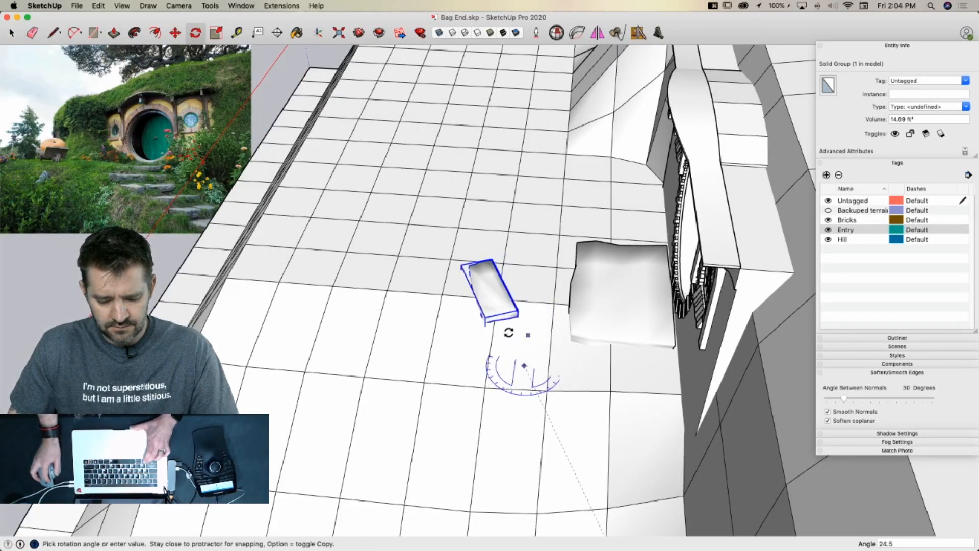
{"action": "key", "text": "alt"}
{"action": "left_click", "coordinate": [498, 332]}
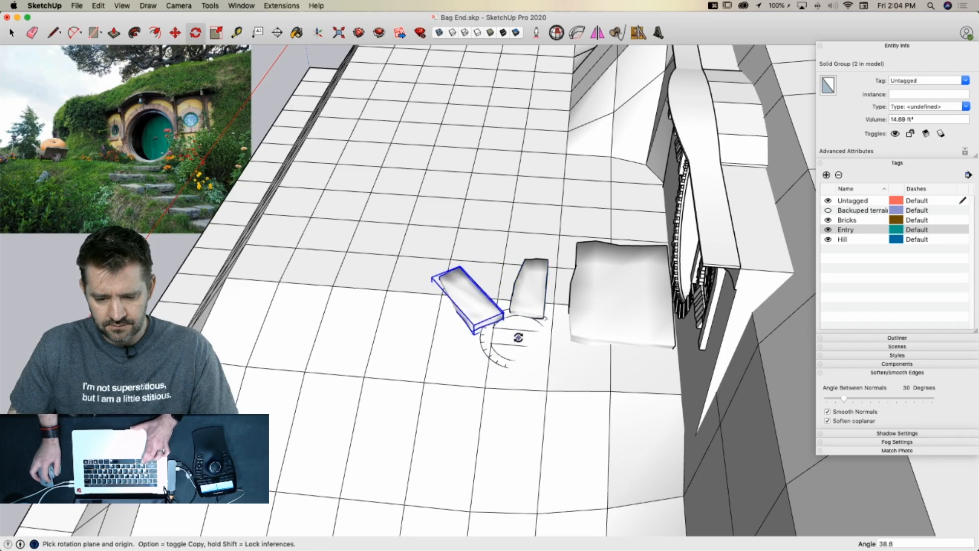
{"action": "left_click", "coordinate": [514, 362]}
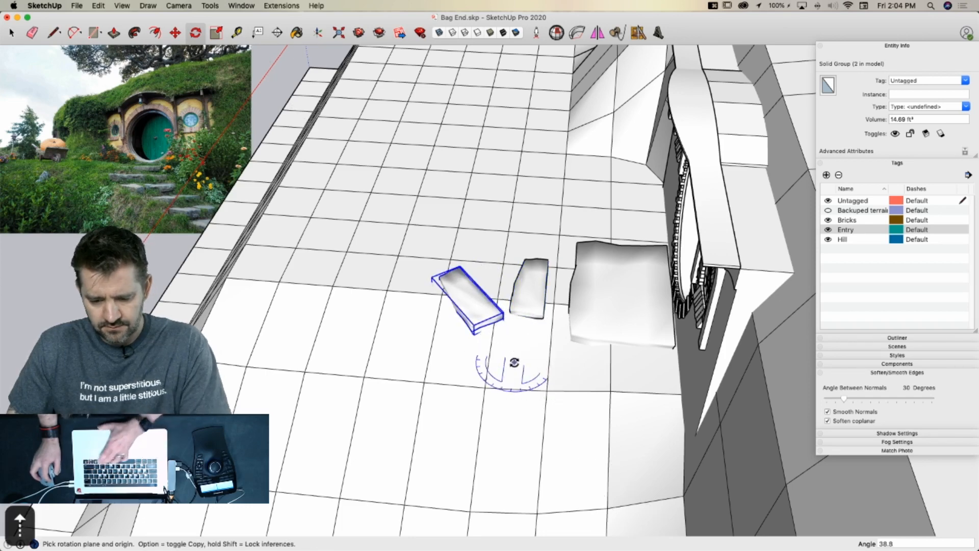
{"action": "left_click", "coordinate": [514, 344]}
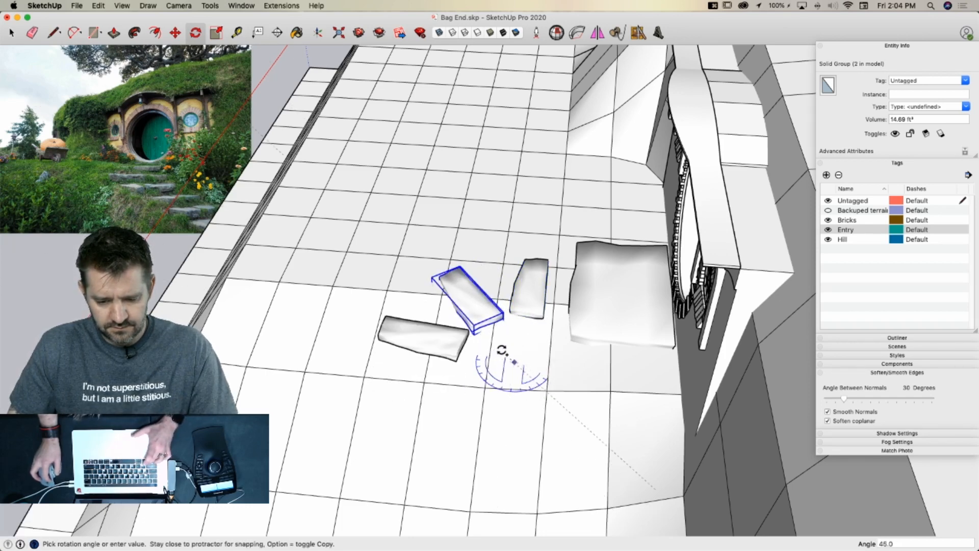
{"action": "key", "text": "Escape"}
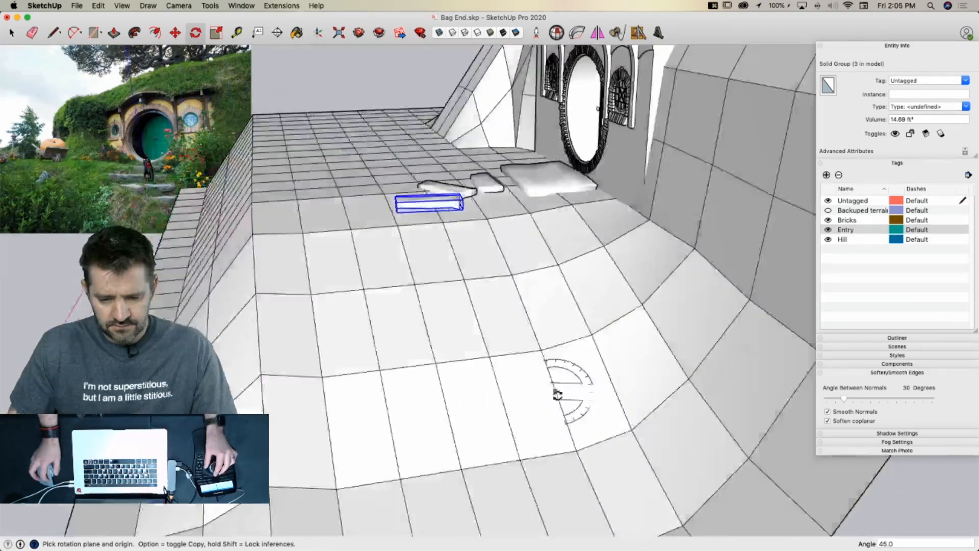
Scale up the middle stone copy, by about 1.37 along the red axis and 1.15 along the green axis
{"action": "key", "text": "space"}
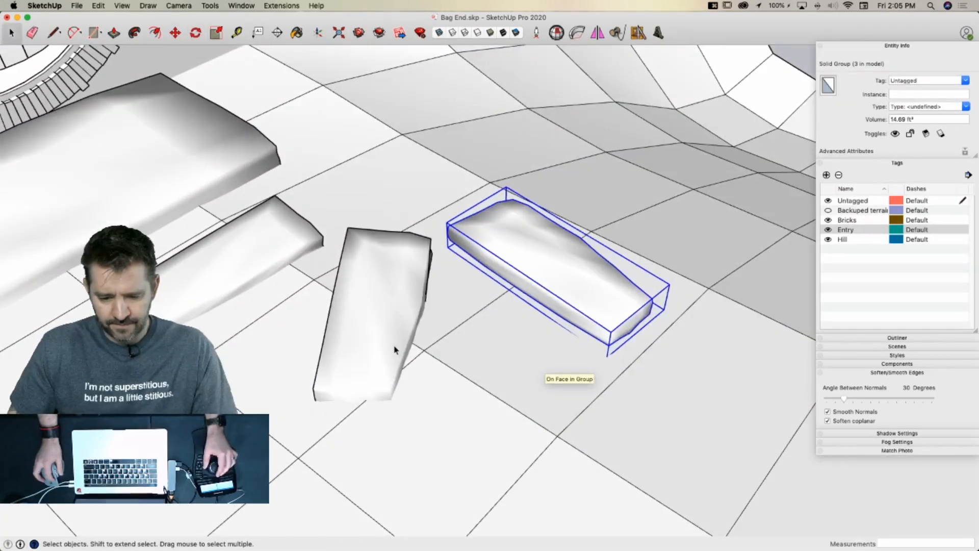
{"action": "left_click", "coordinate": [395, 350]}
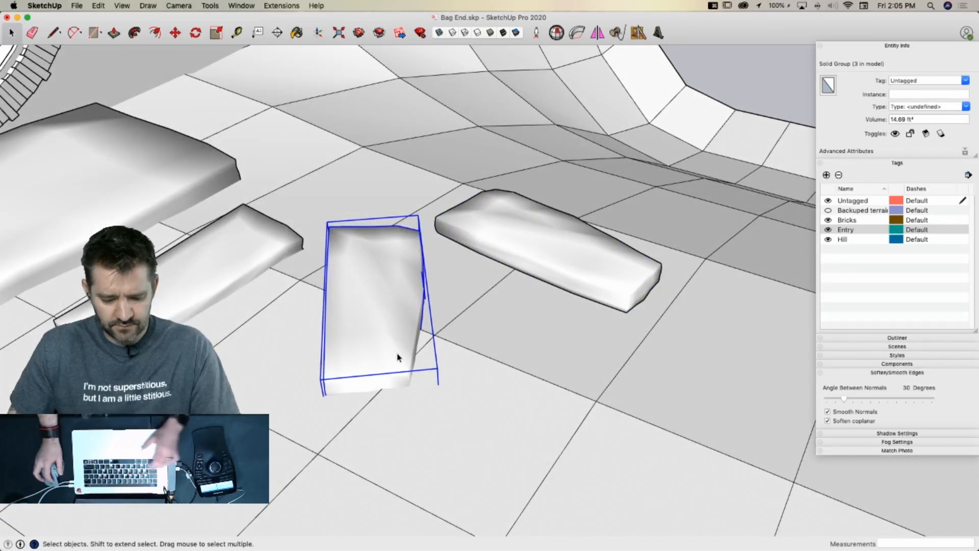
{"action": "key", "text": "s"}
{"action": "left_click_drag", "start_coordinate": [393, 387], "coordinate": [361, 471]}
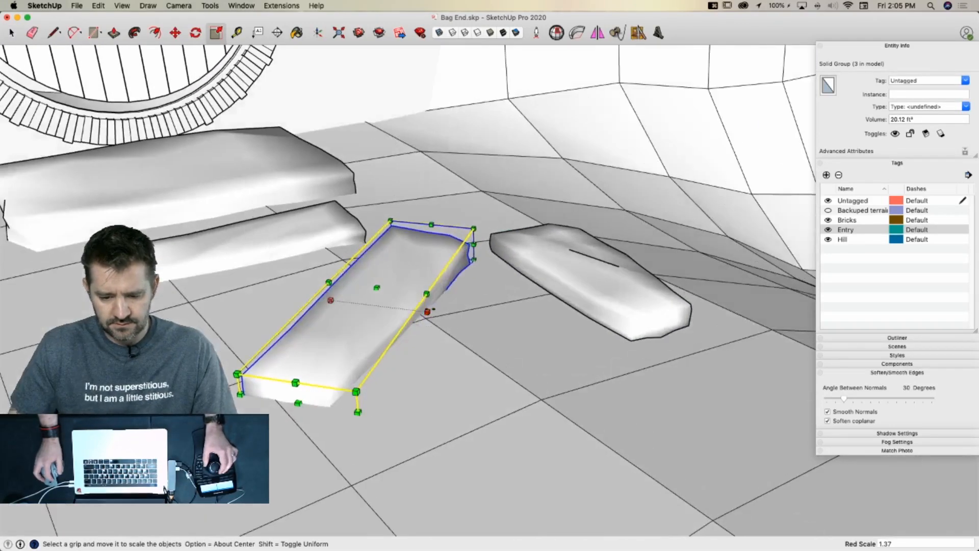
{"action": "left_click_drag", "start_coordinate": [433, 309], "coordinate": [442, 316]}
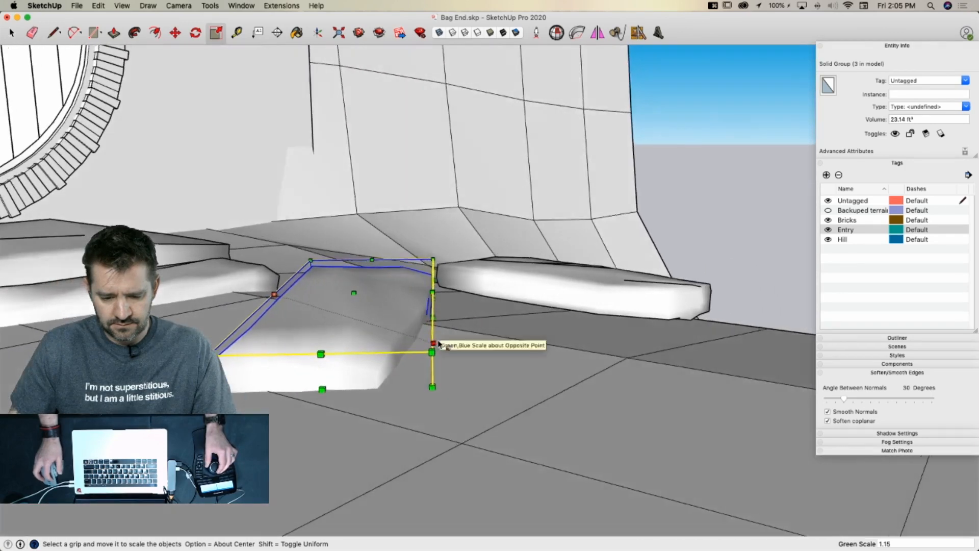
Tilt the enlarged middle stone slightly with the Move tool's rotation grips so it sits naturally on the ground
{"action": "key", "text": "m"}
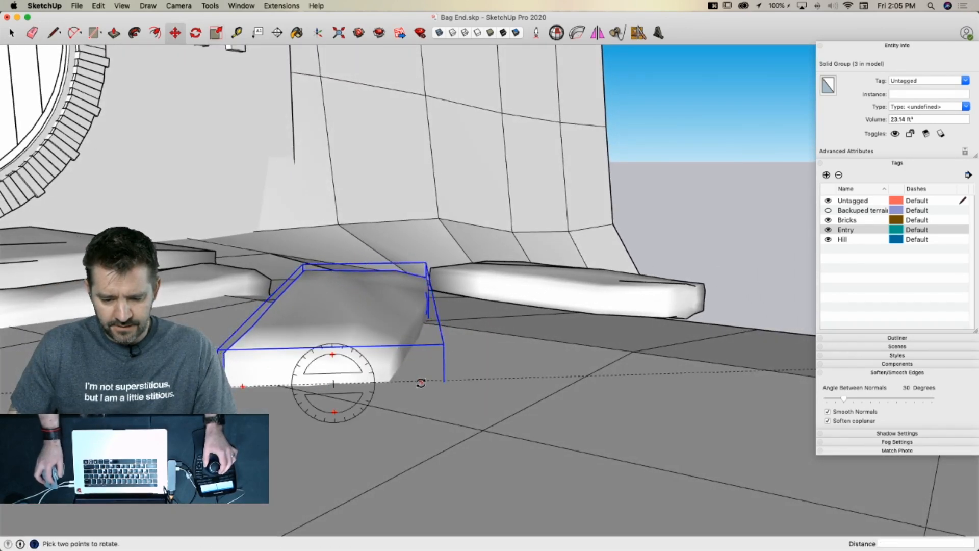
{"action": "left_click_drag", "start_coordinate": [424, 383], "coordinate": [561, 405]}
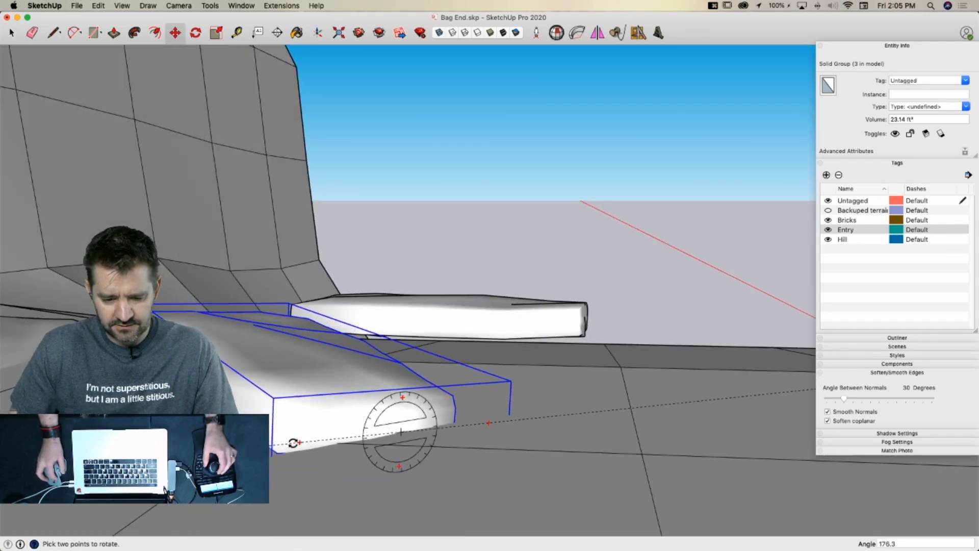
{"action": "key", "text": "space"}
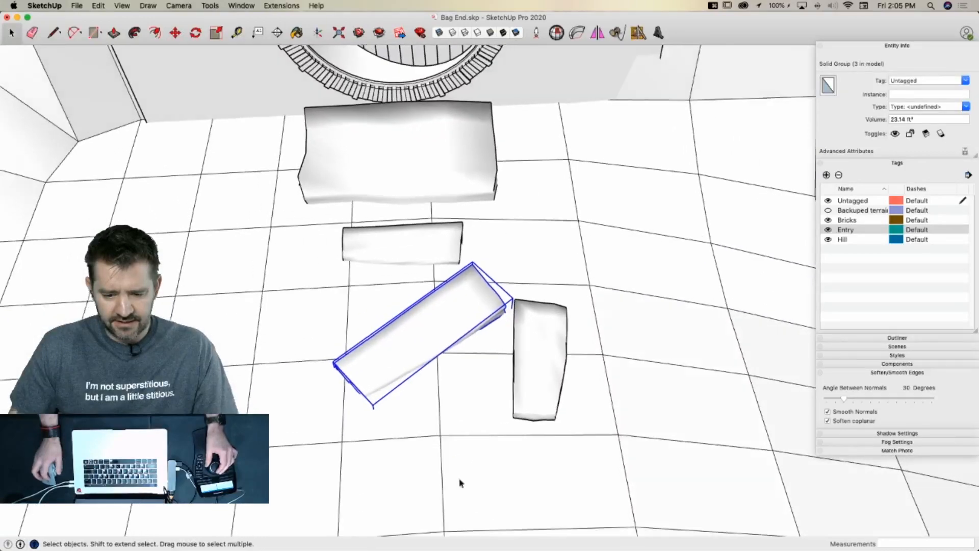
Rotate the outermost stone and scale it up, including a blue-axis factor of about 1.67
{"action": "left_click", "coordinate": [512, 386]}
{"action": "key", "text": "m"}
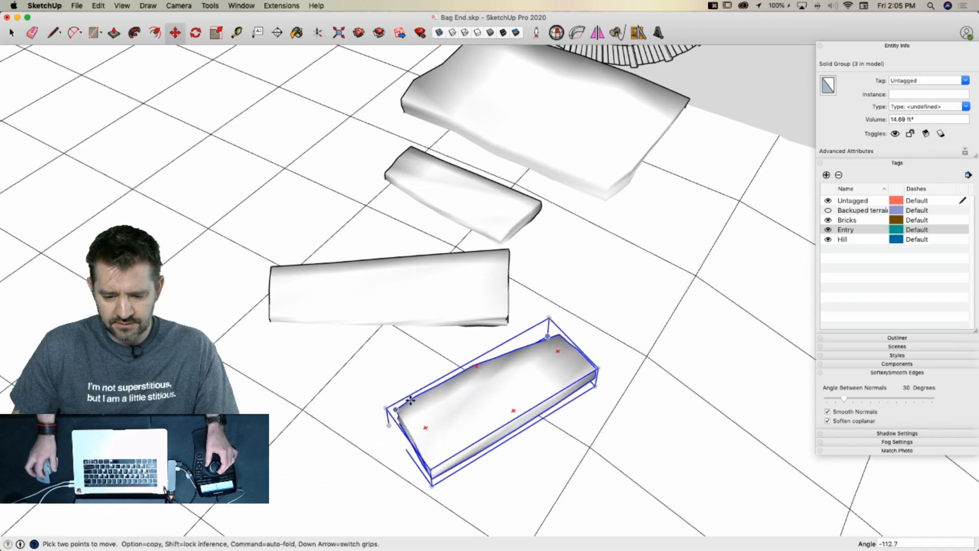
{"action": "key", "text": "s"}
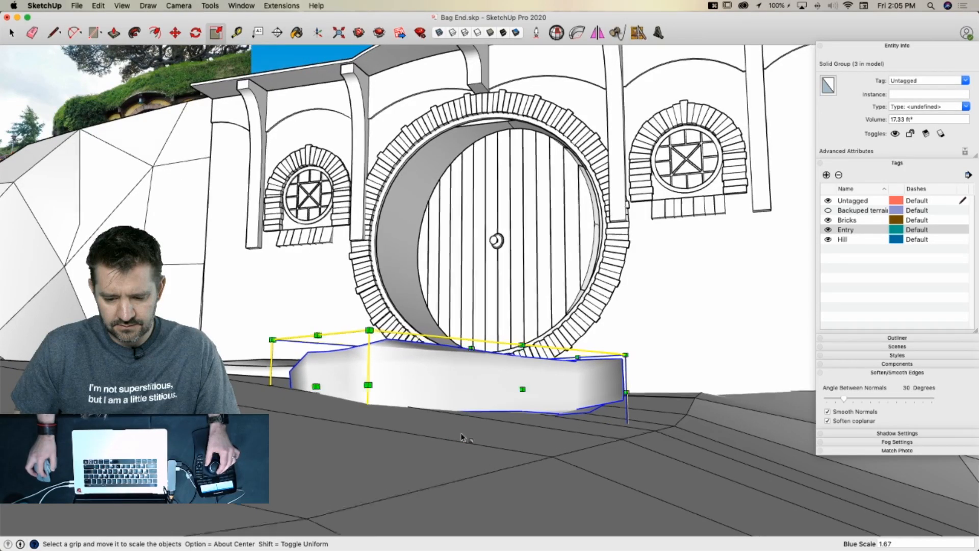
Move the outermost stone about 2' 9/16" across the ground beside the middle stone
{"action": "key", "text": "m"}
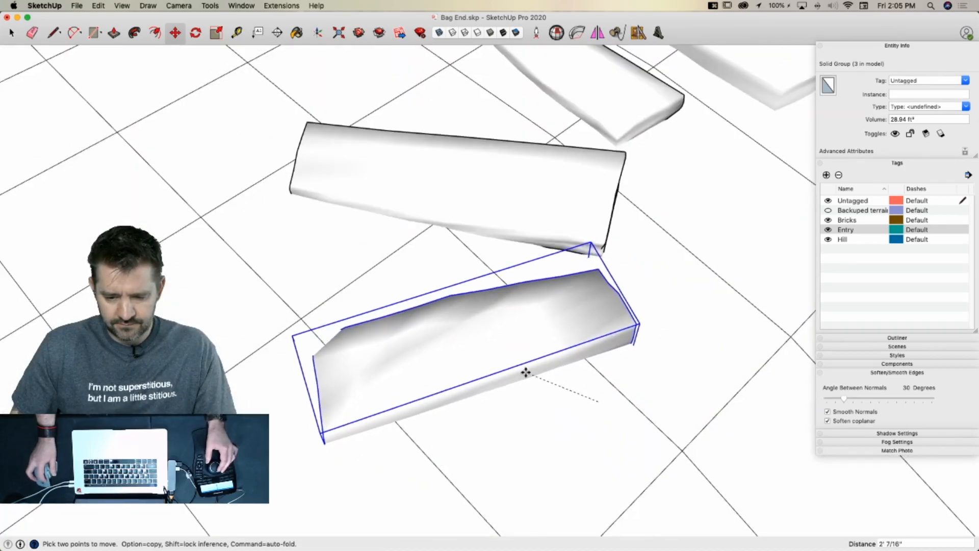
{"action": "left_click", "coordinate": [526, 372]}
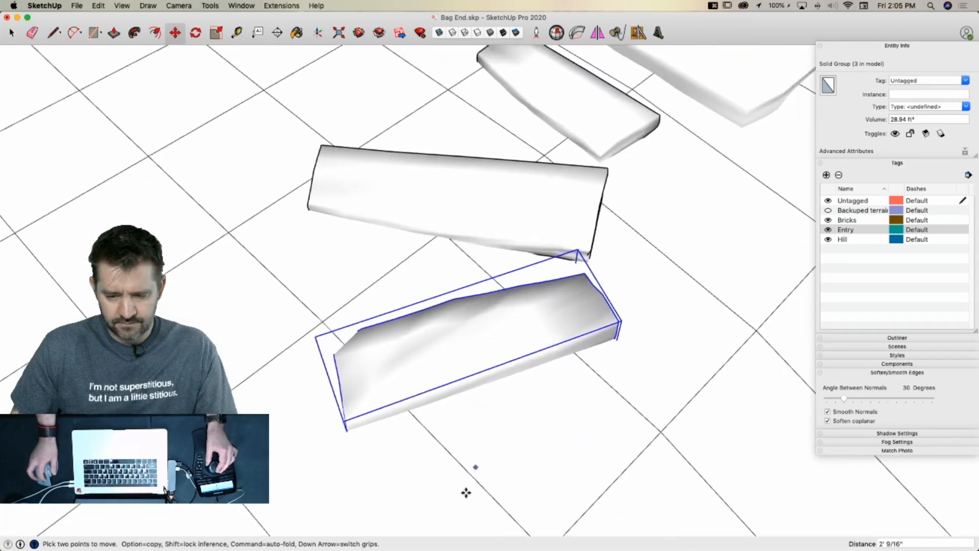
{"action": "key", "text": "space"}
{"action": "key", "text": "space"}
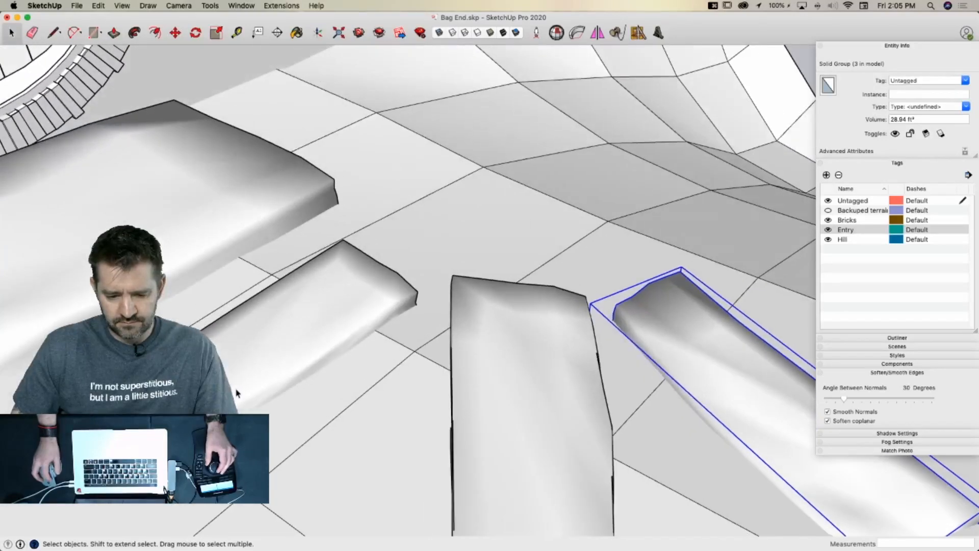
Thicken the middle stone by scaling it about 1.41 along the blue axis
{"action": "left_click", "coordinate": [236, 393]}
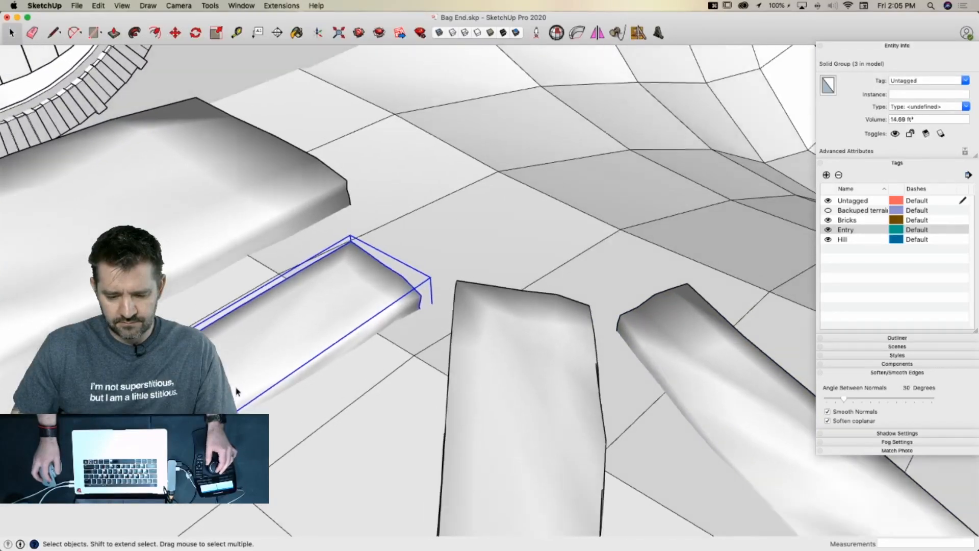
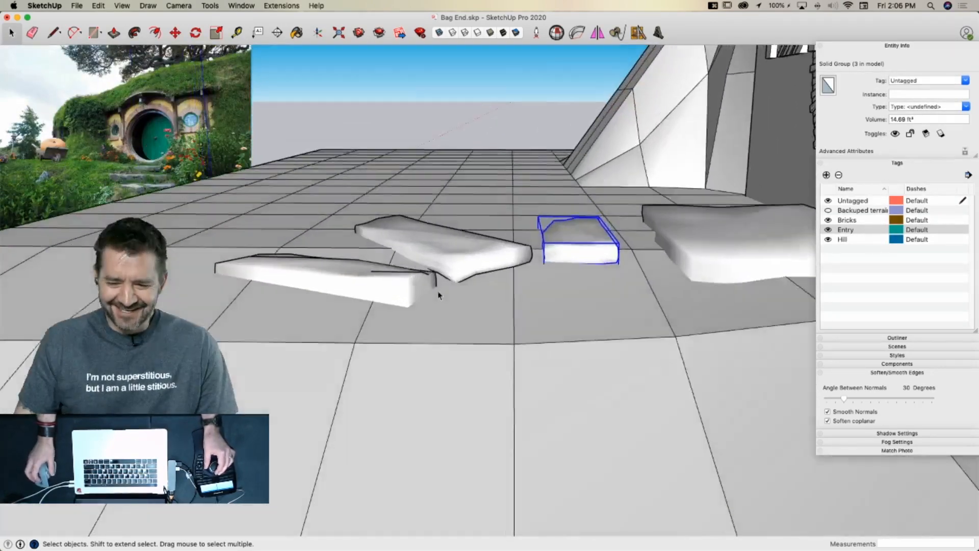
{"action": "left_click", "coordinate": [481, 270]}
{"action": "key", "text": "s"}
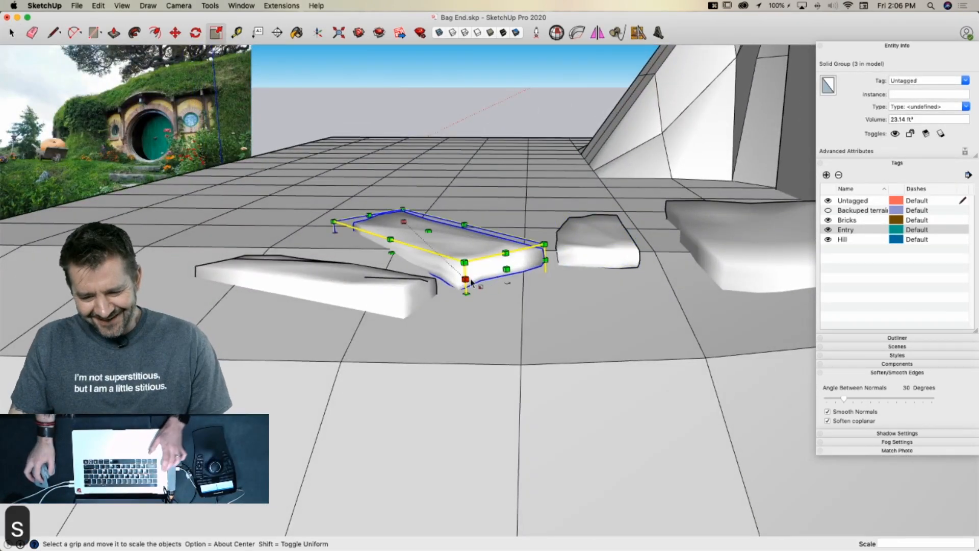
{"action": "left_click_drag", "start_coordinate": [435, 277], "coordinate": [430, 267]}
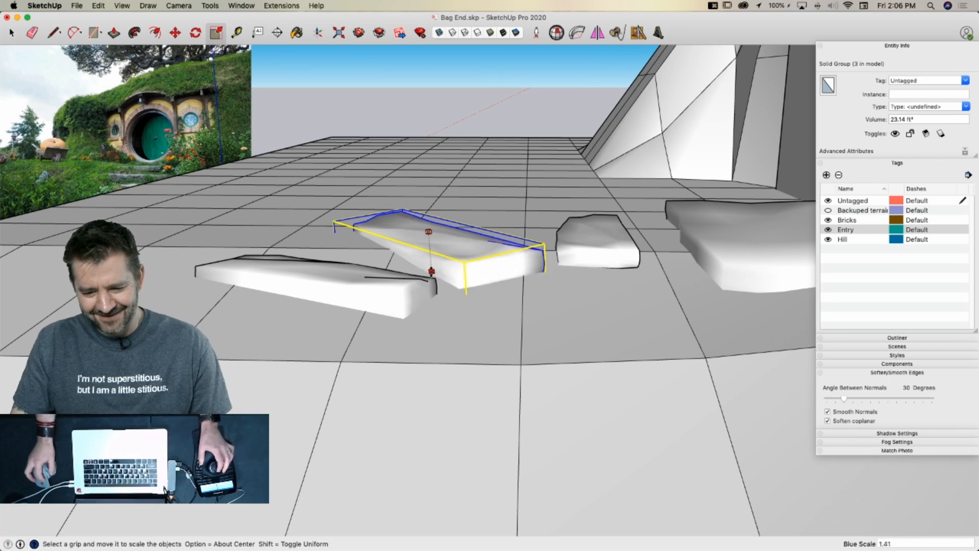
Scale up the narrow stone nearest the doorstep, finishing with a green-axis factor of about 1.17, and rotate it about 9.9 degrees
{"action": "key", "text": "space"}
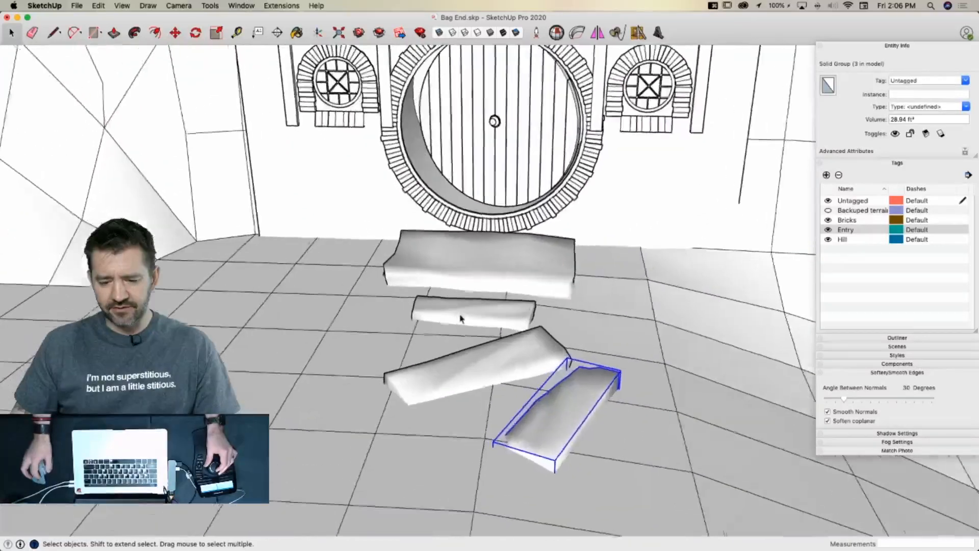
{"action": "left_click", "coordinate": [472, 343]}
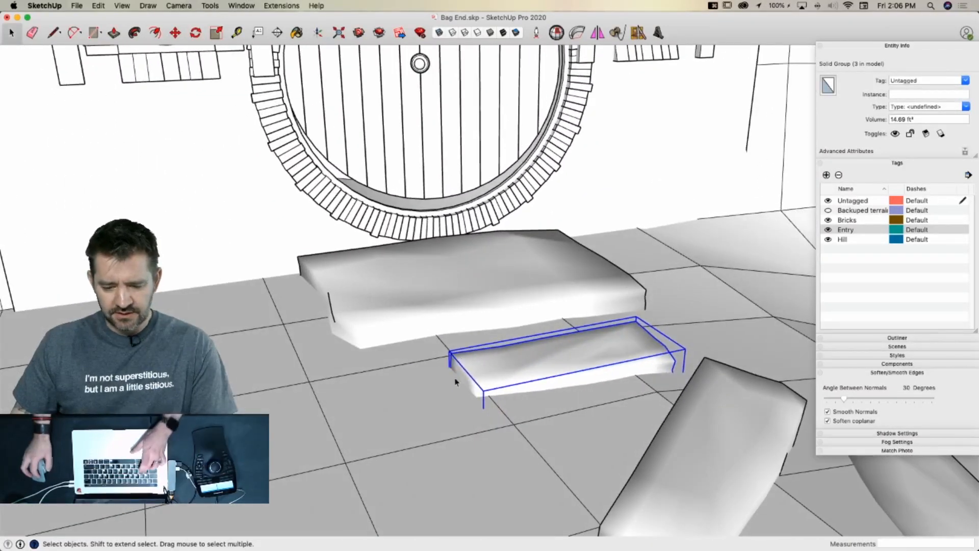
{"action": "key", "text": "s"}
{"action": "left_click_drag", "start_coordinate": [464, 386], "coordinate": [411, 397]}
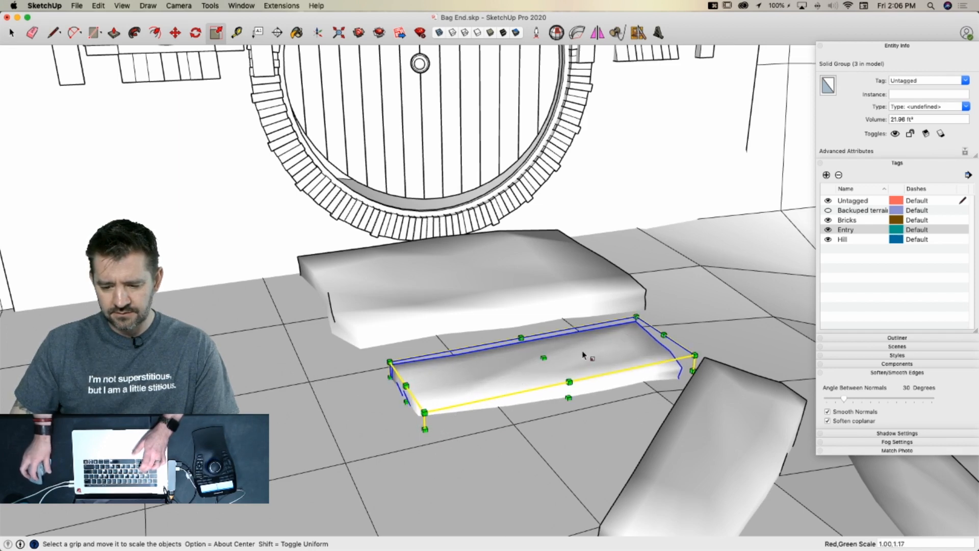
{"action": "key", "text": "m"}
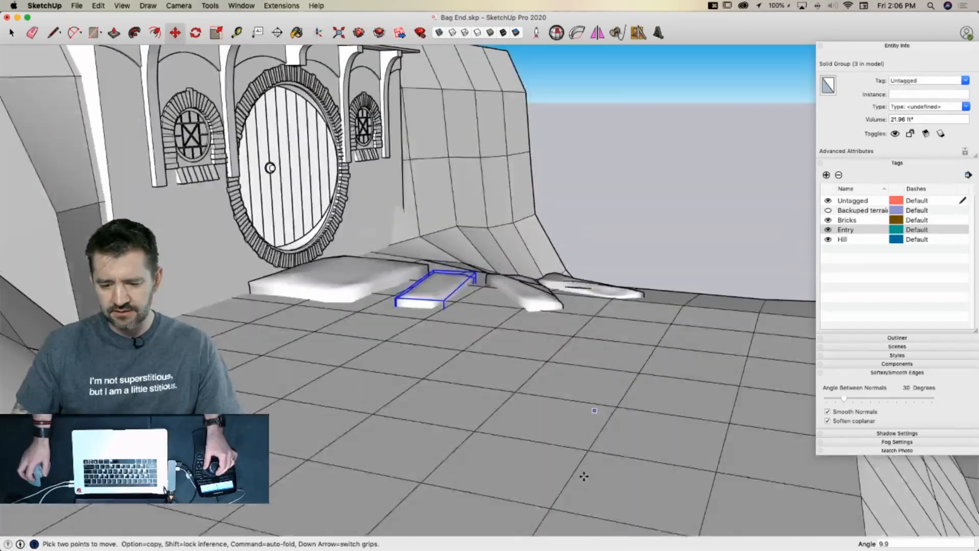
{"action": "key", "text": "space"}
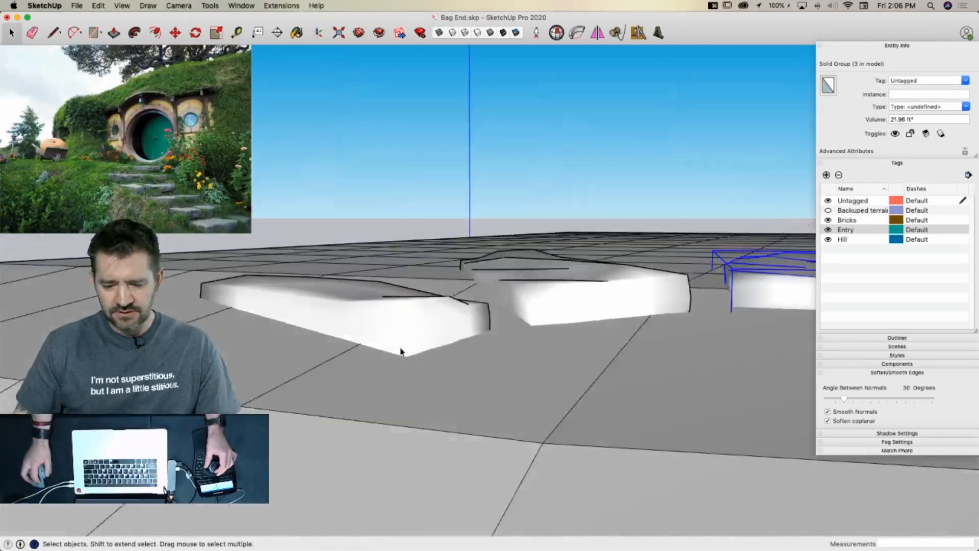
Tilt the outermost stone slightly in two directions with the Move tool's rotation grips so it lies unevenly on the ground
{"action": "left_click", "coordinate": [531, 338]}
{"action": "key", "text": "m"}
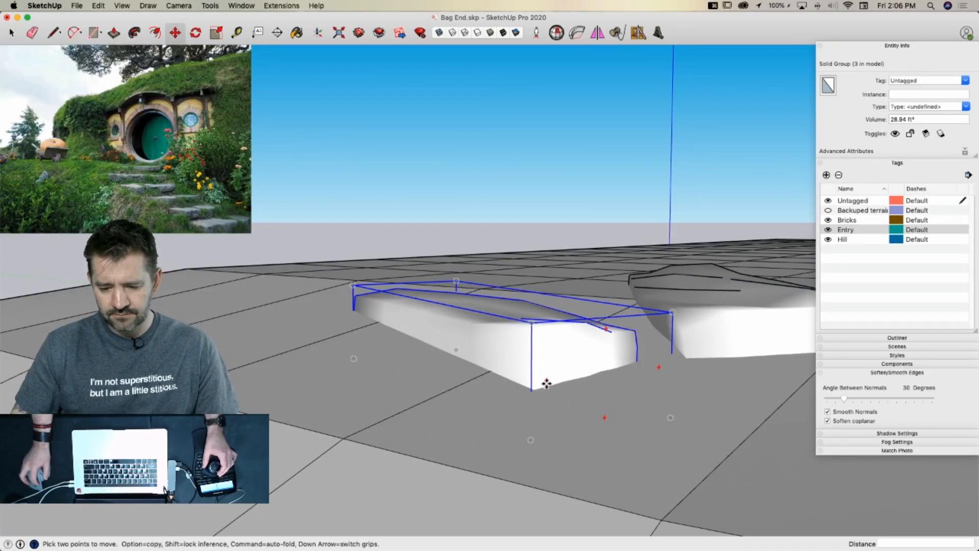
{"action": "key", "text": "q"}
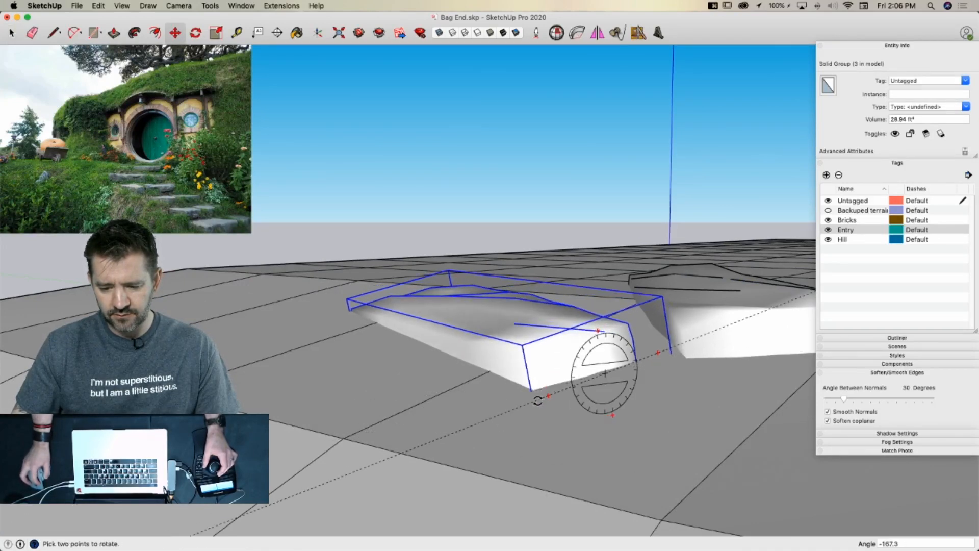
{"action": "key", "text": "space"}
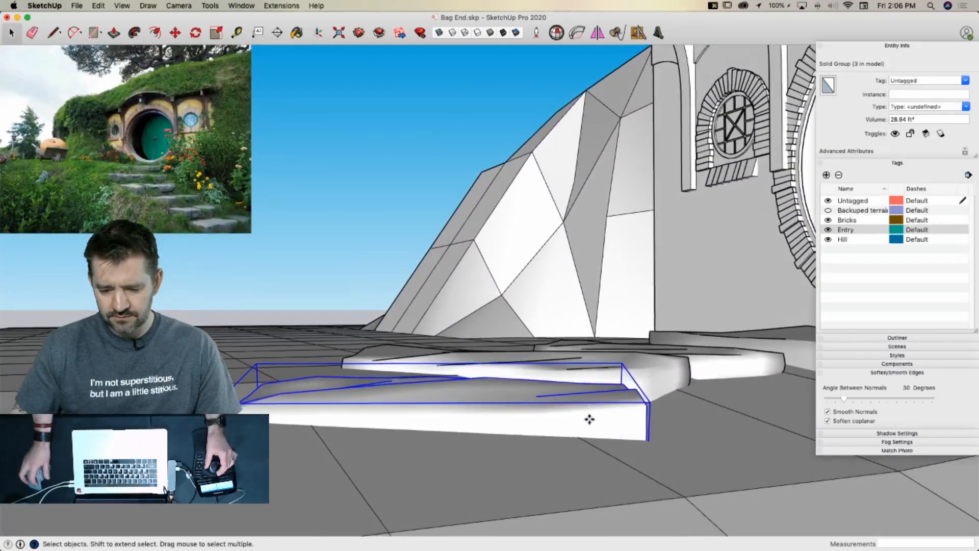
{"action": "key", "text": "m"}
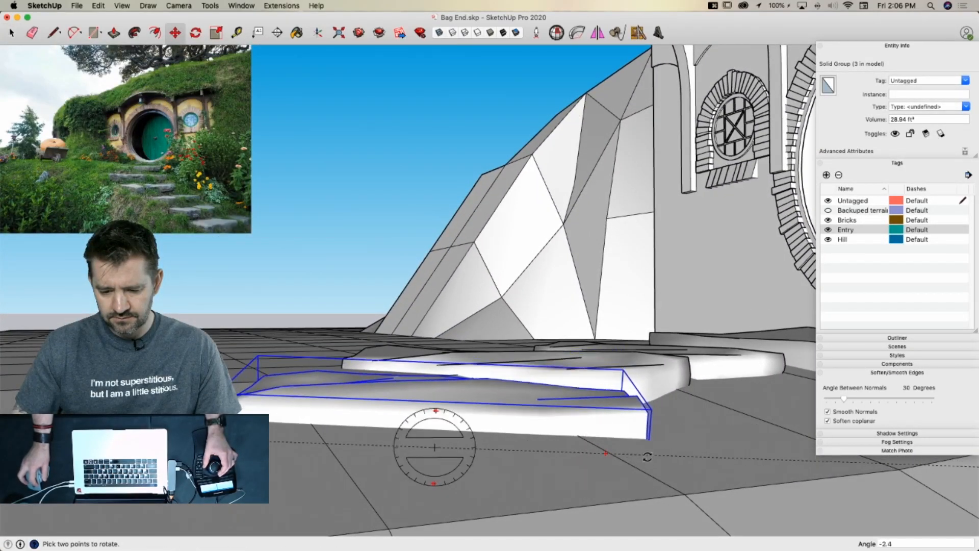
{"action": "left_click", "coordinate": [648, 458]}
{"action": "key", "text": "space"}
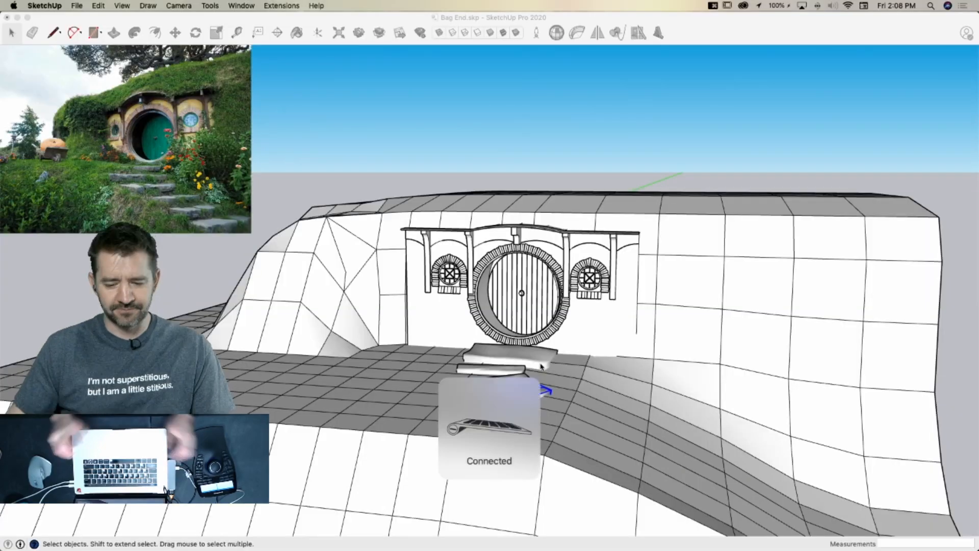
Draw a thin rectangle about 5 7/8" by 9' 8 7/8" beyond the outermost stone and push/pull it into a block, extending its long side about 3' 8 1/2"
{"action": "left_click", "coordinate": [518, 174]}
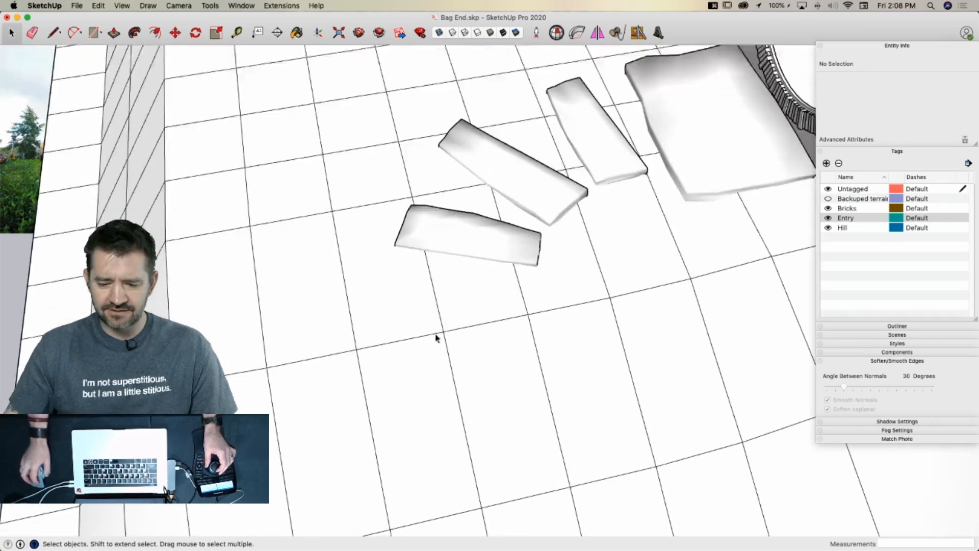
{"action": "key", "text": "r"}
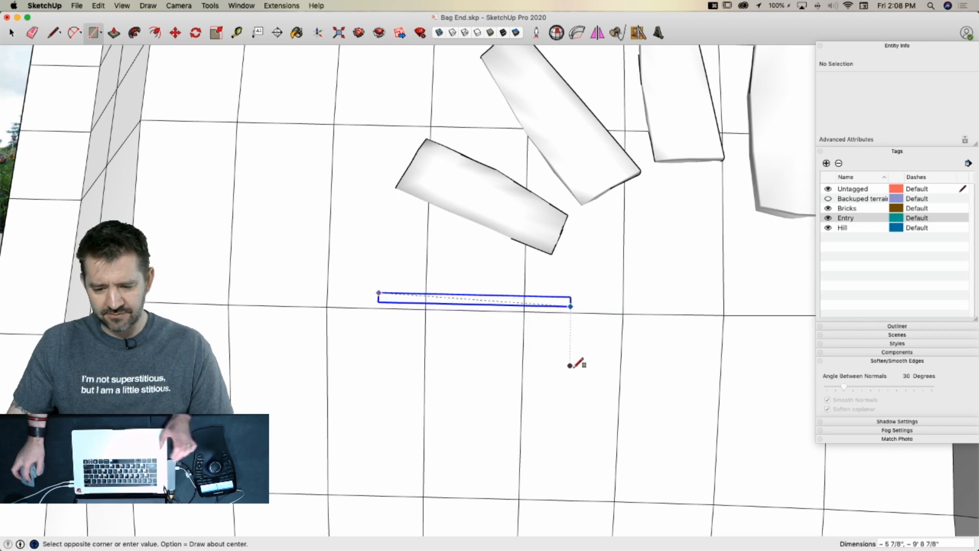
{"action": "key", "text": "space"}
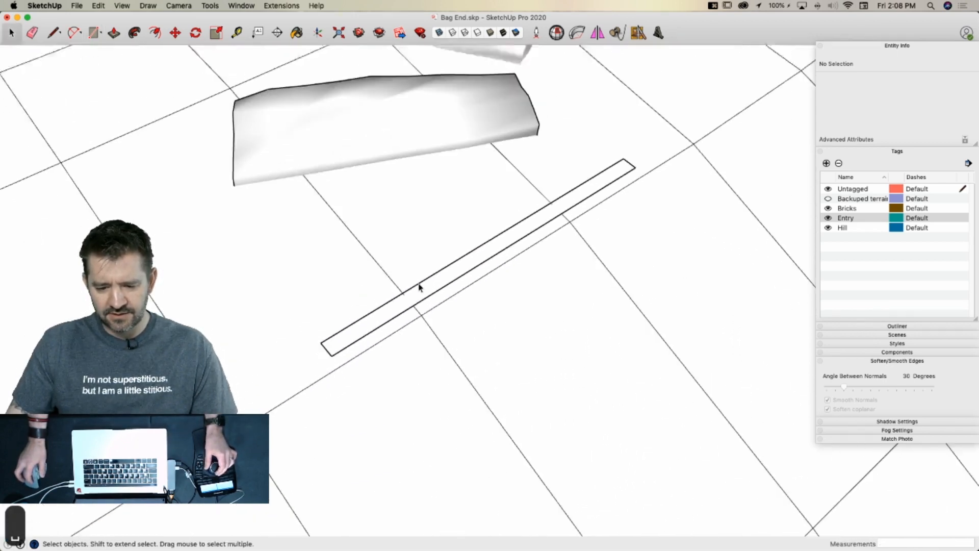
{"action": "key", "text": "p"}
{"action": "left_click", "coordinate": [423, 277]}
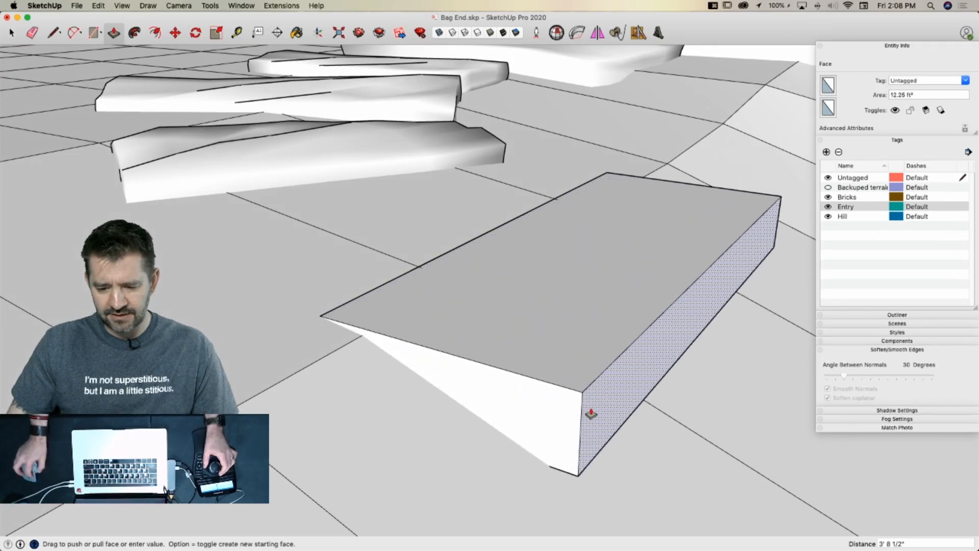
Push/pull the new block about 6 1/8", and cut an irregular outline along one long side by drawing lines and pushing away the offcuts 1' 6 1/2"
{"action": "left_click", "coordinate": [587, 410]}
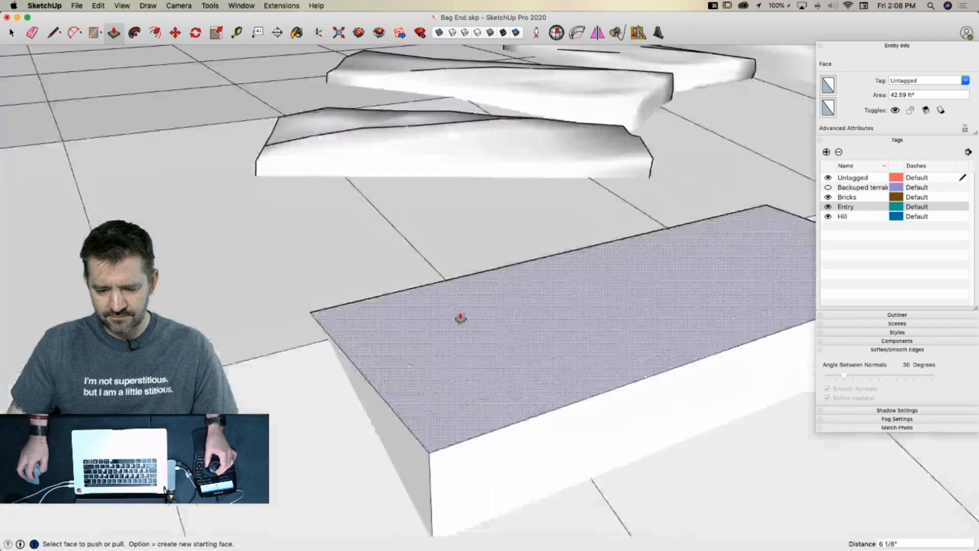
{"action": "key", "text": "l"}
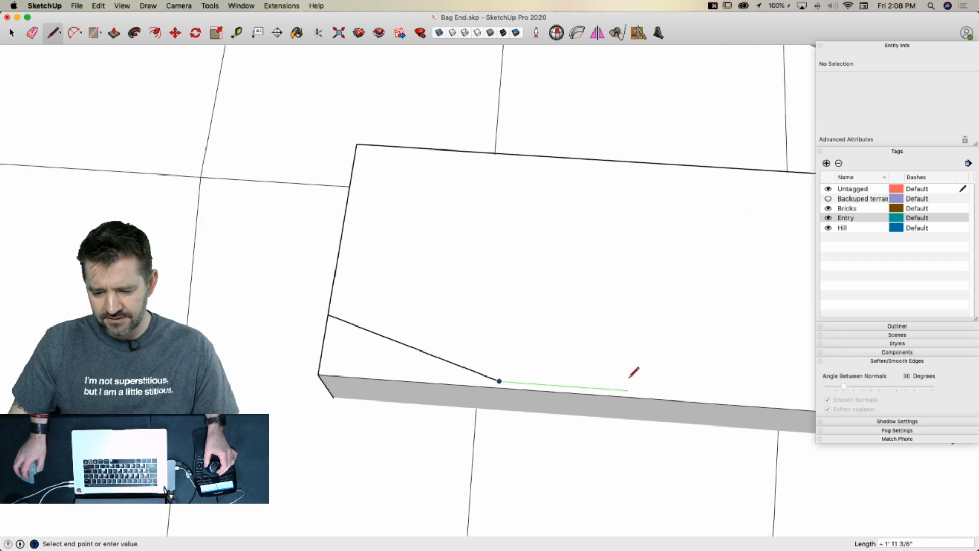
{"action": "left_click", "coordinate": [641, 375]}
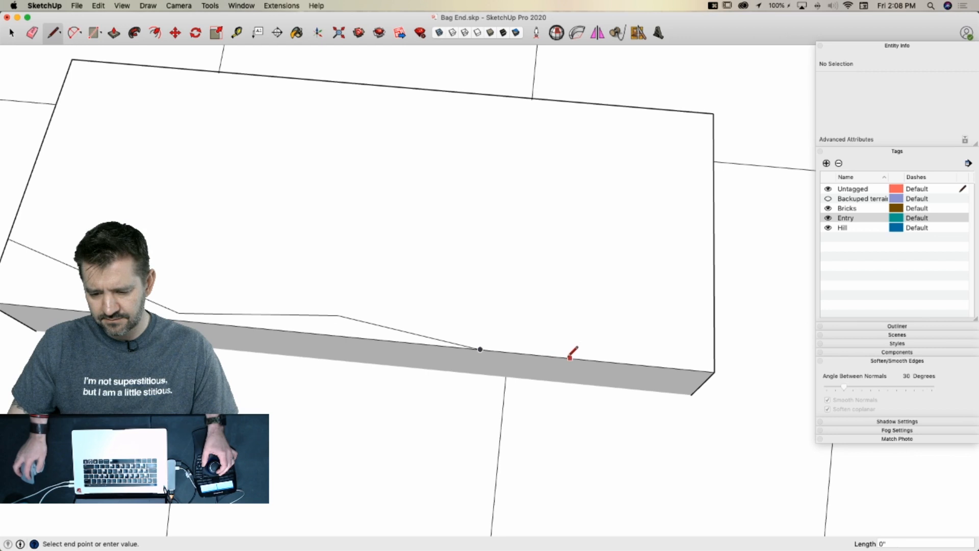
{"action": "left_click", "coordinate": [715, 337]}
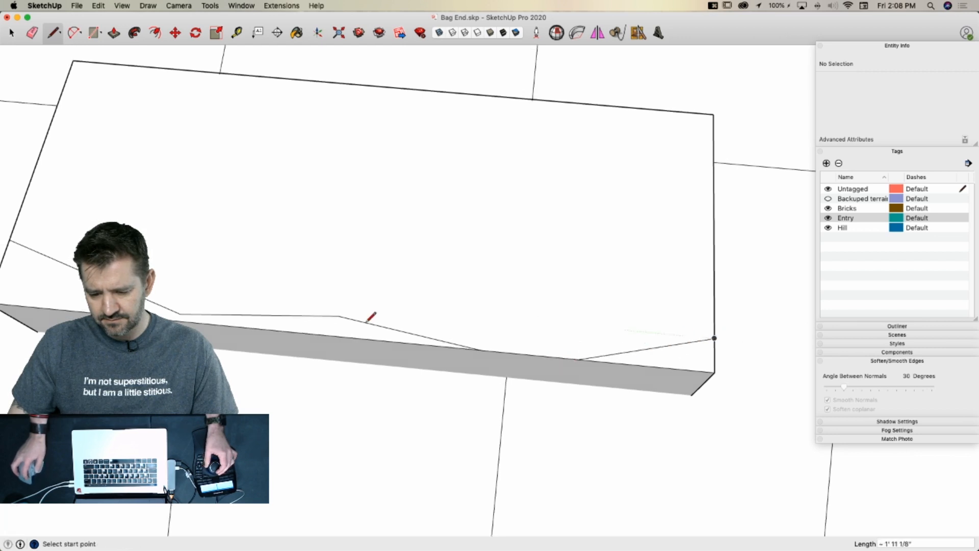
{"action": "key", "text": "p"}
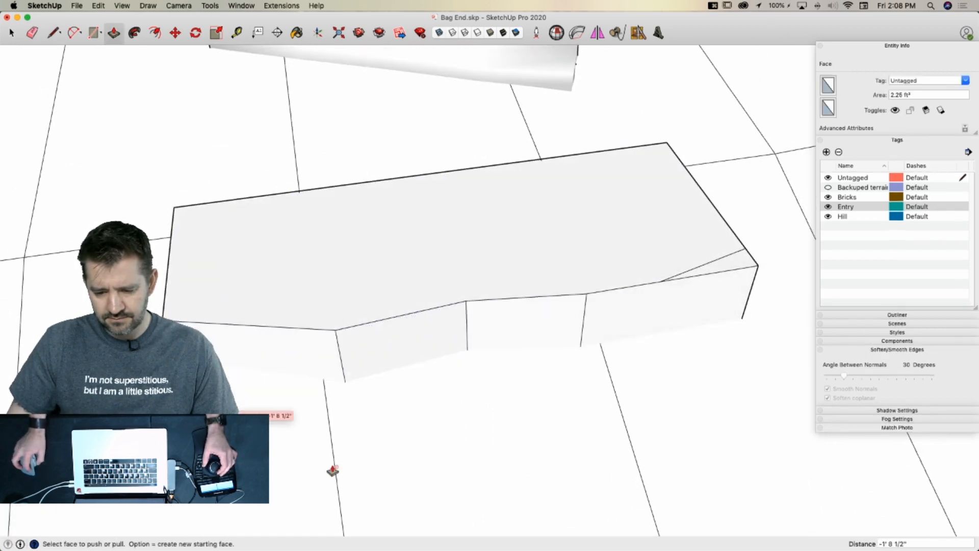
{"action": "double_click", "coordinate": [728, 269]}
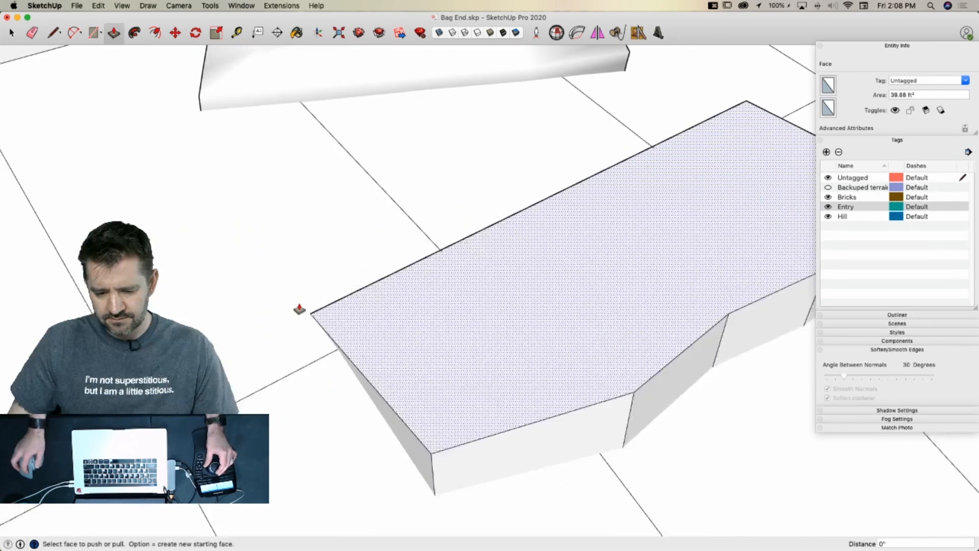
Outline an angular notch in one short end of the block's top and push it away through the full thickness
{"action": "key", "text": "l"}
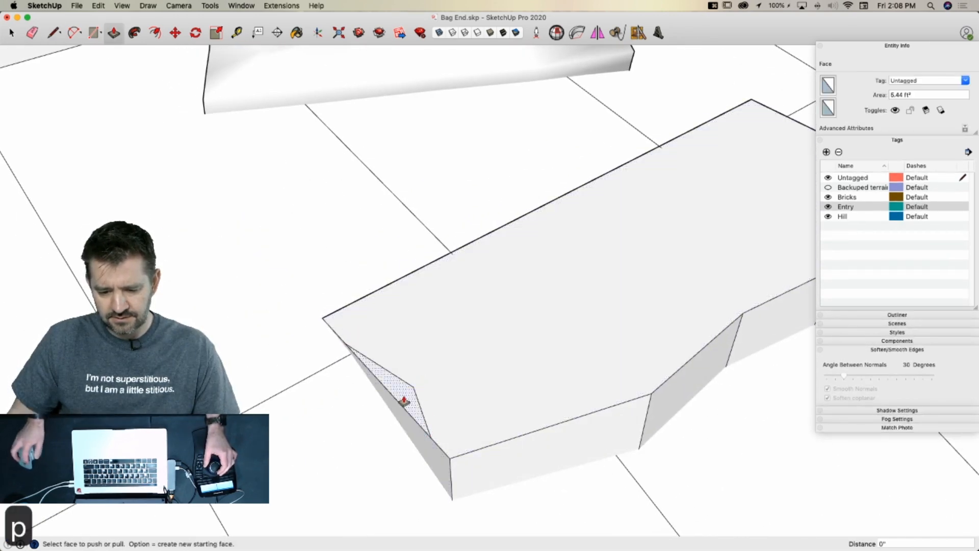
{"action": "double_click", "coordinate": [405, 400]}
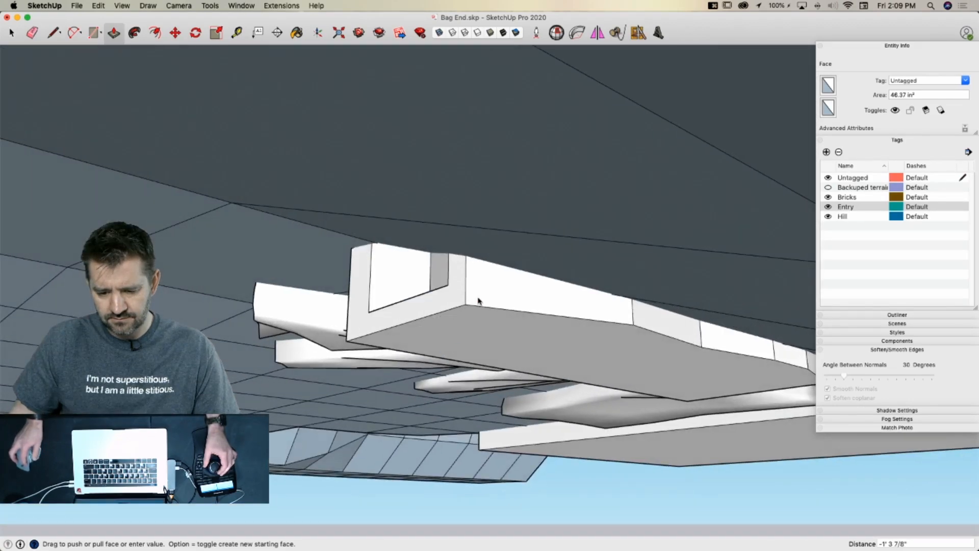
{"action": "key", "text": "space"}
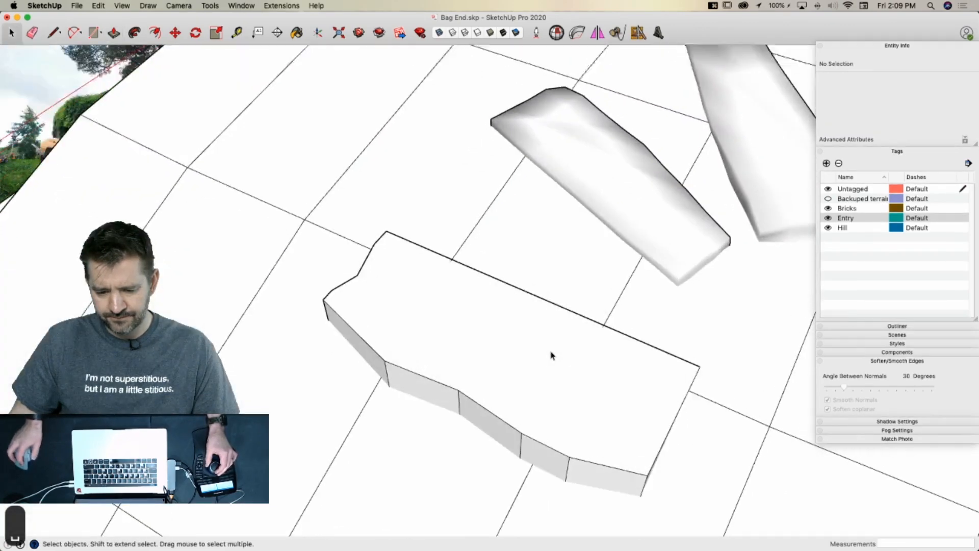
Draw a line about 2' 3 1/2" across the corner at the opposite short end and push the cut-off piece away 1' 6 1/2"
{"action": "key", "text": "l"}
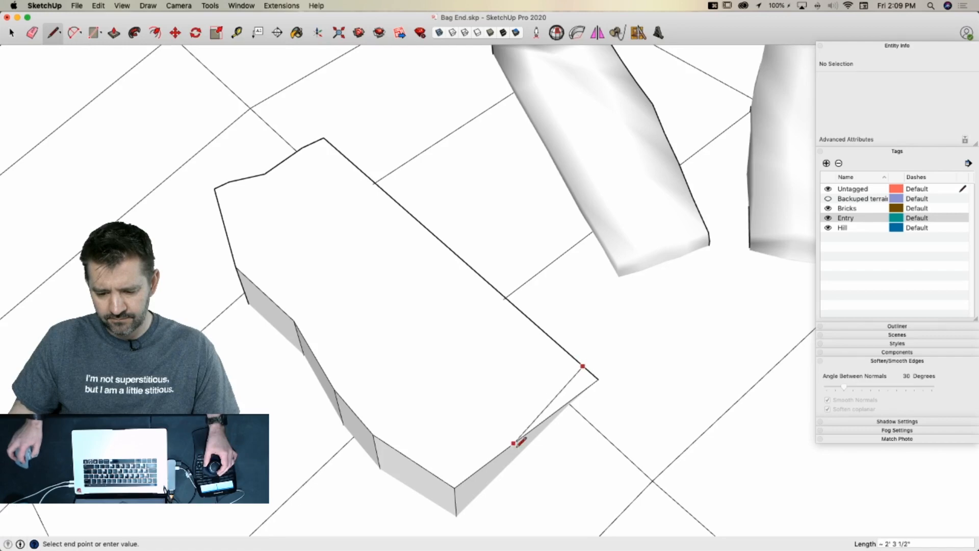
{"action": "left_click", "coordinate": [513, 442]}
{"action": "key", "text": "p"}
{"action": "left_click", "coordinate": [548, 382]}
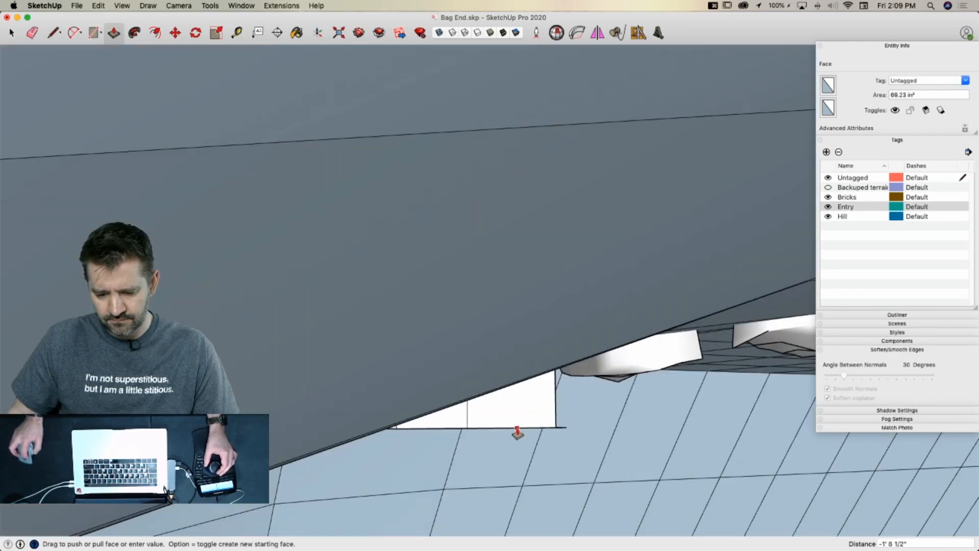
{"action": "left_click", "coordinate": [517, 433]}
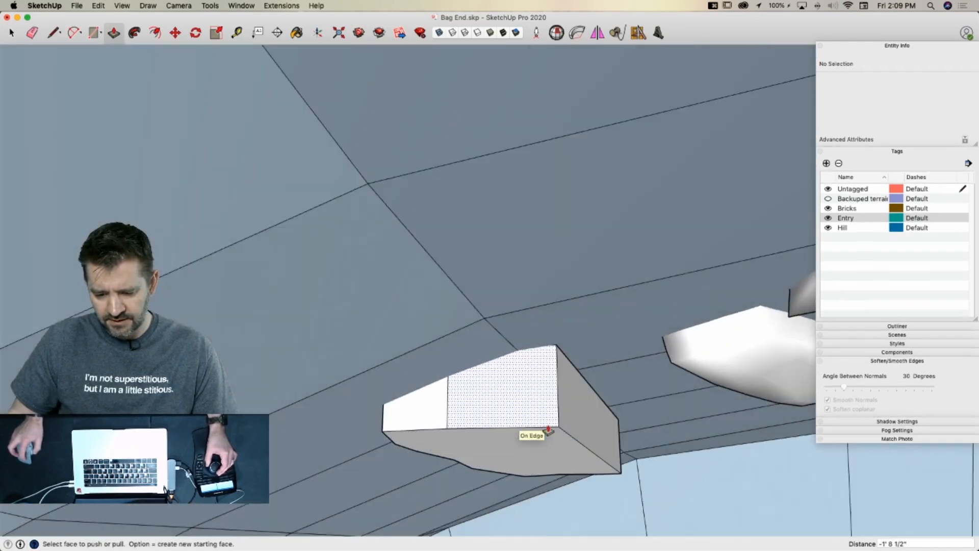
Move the block's remaining straight long side face outward to widen the stone
{"action": "key", "text": "space"}
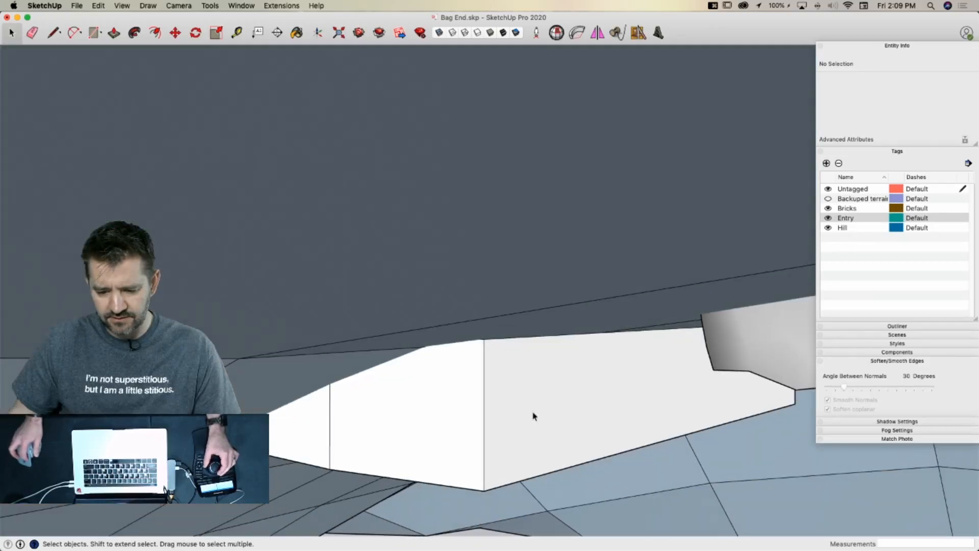
{"action": "left_click", "coordinate": [534, 417]}
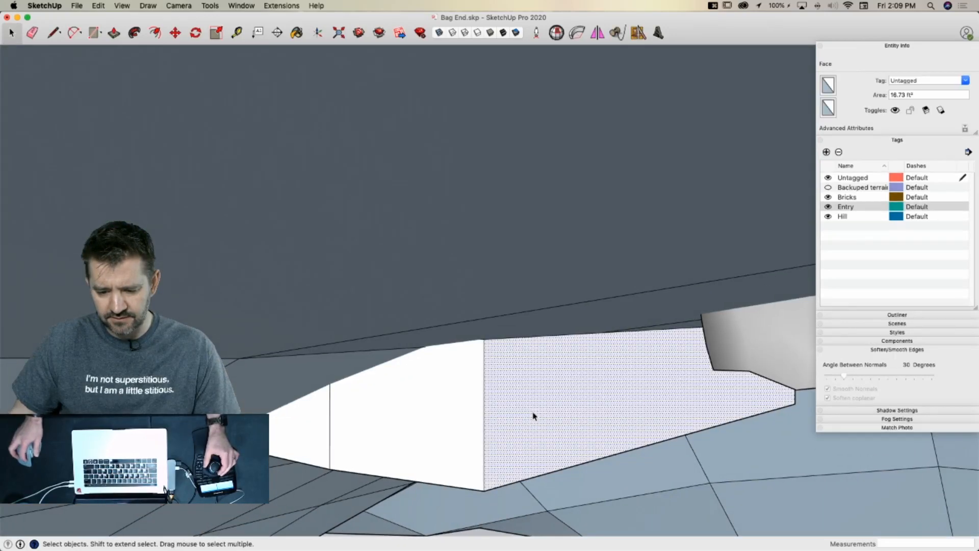
{"action": "key", "text": "m"}
{"action": "left_click", "coordinate": [533, 311]}
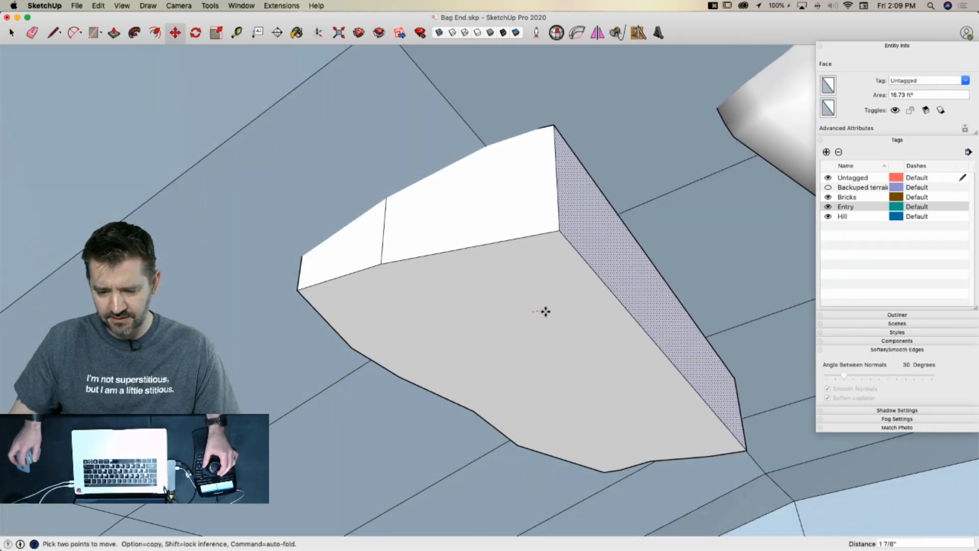
{"action": "left_click", "coordinate": [574, 299]}
Select all the connected geometry of the irregular block and make it a group
{"action": "key", "text": "space"}
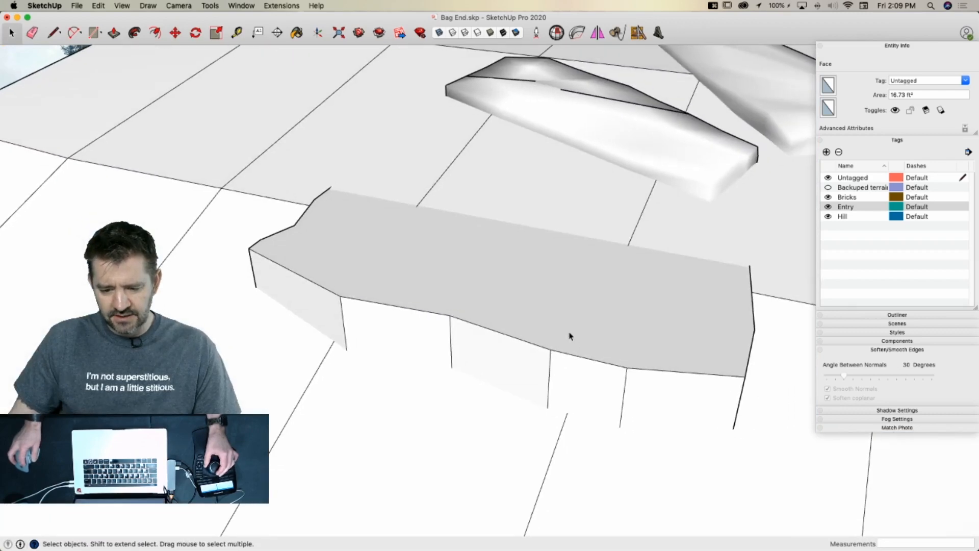
{"action": "left_click", "coordinate": [570, 340]}
{"action": "key", "text": "m"}
{"action": "triple_click", "coordinate": [546, 369]}
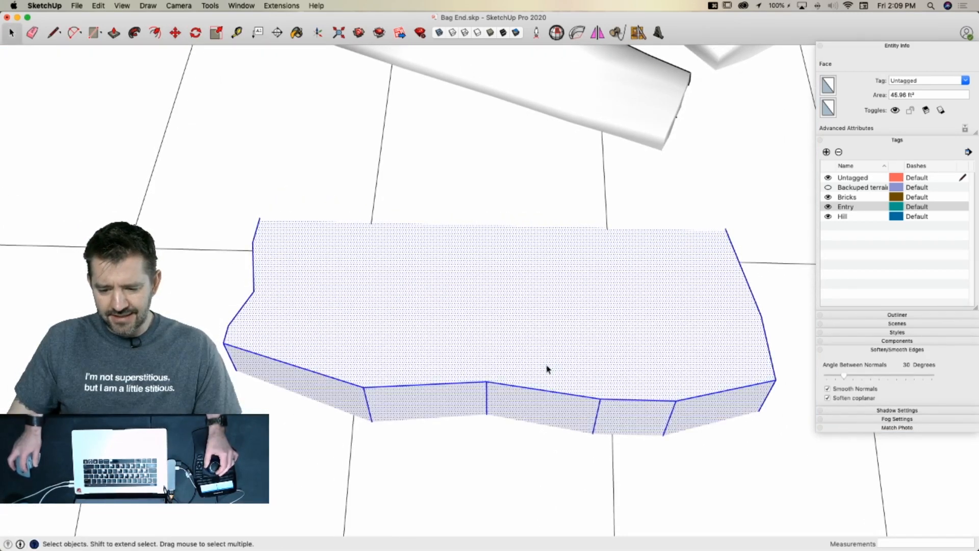
{"action": "right_click", "coordinate": [548, 370]}
{"action": "left_click", "coordinate": [586, 353]}
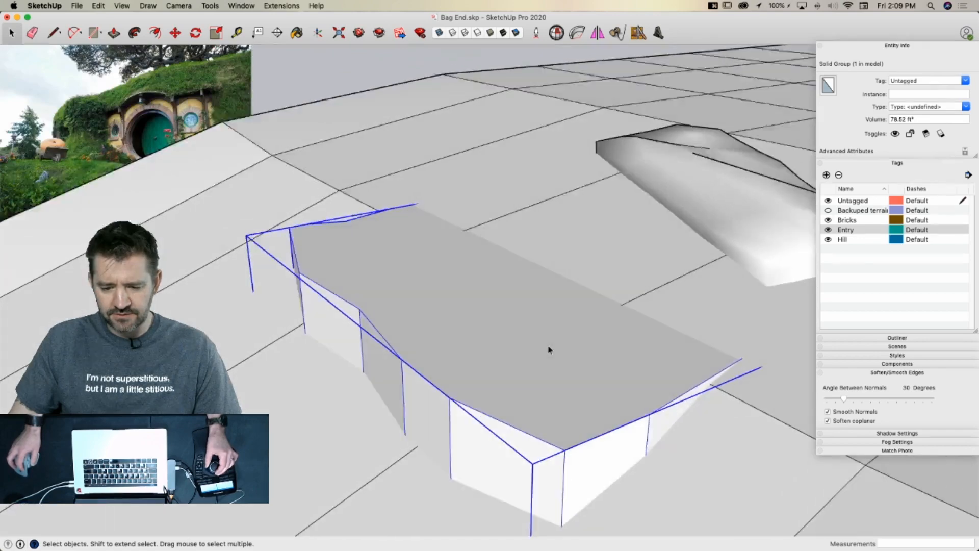
Move the grouped block about 7 1/8" and save the model
{"action": "key", "text": "m"}
{"action": "left_click", "coordinate": [546, 384]}
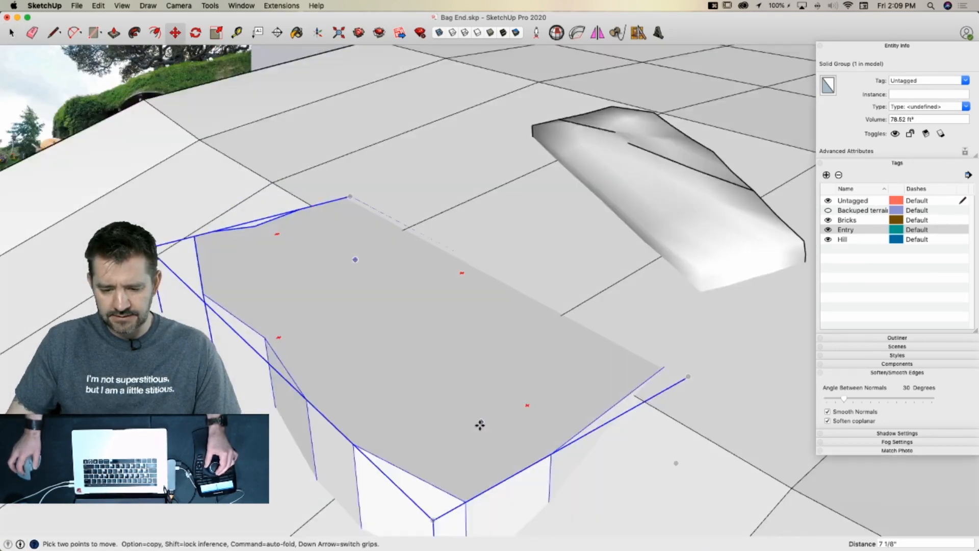
{"action": "key", "text": "space"}
{"action": "key", "text": "super+s"}
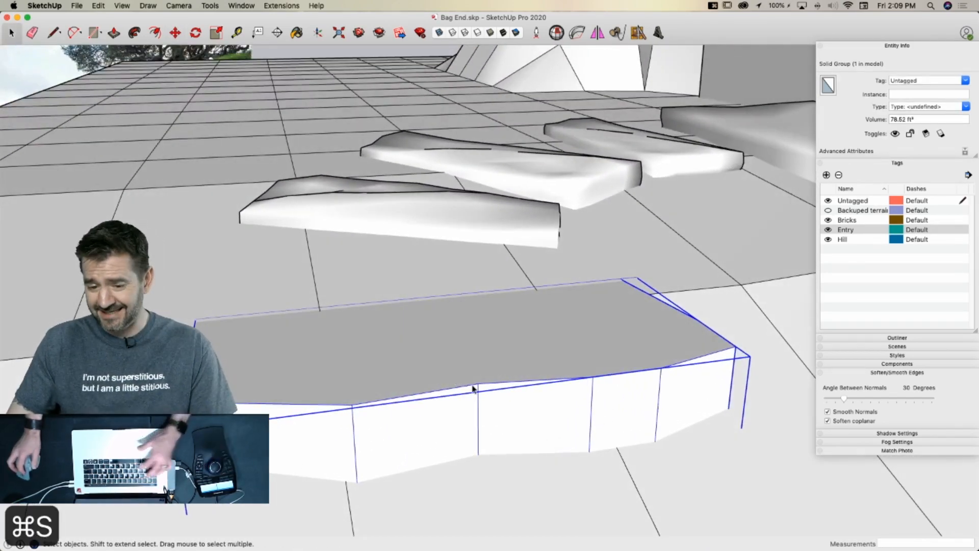
Try to run the Erode extension on the closed block group
{"action": "left_click", "coordinate": [279, 6]}
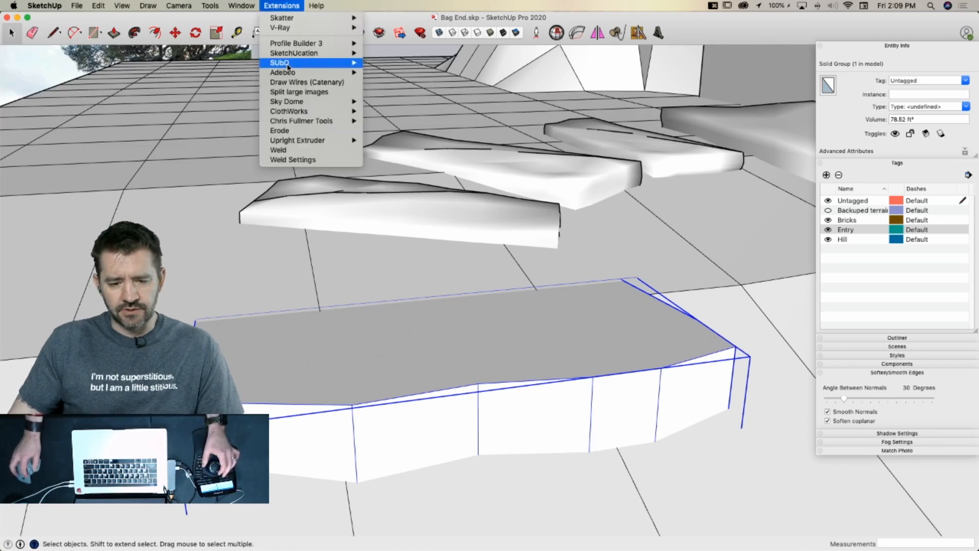
{"action": "left_click", "coordinate": [280, 131]}
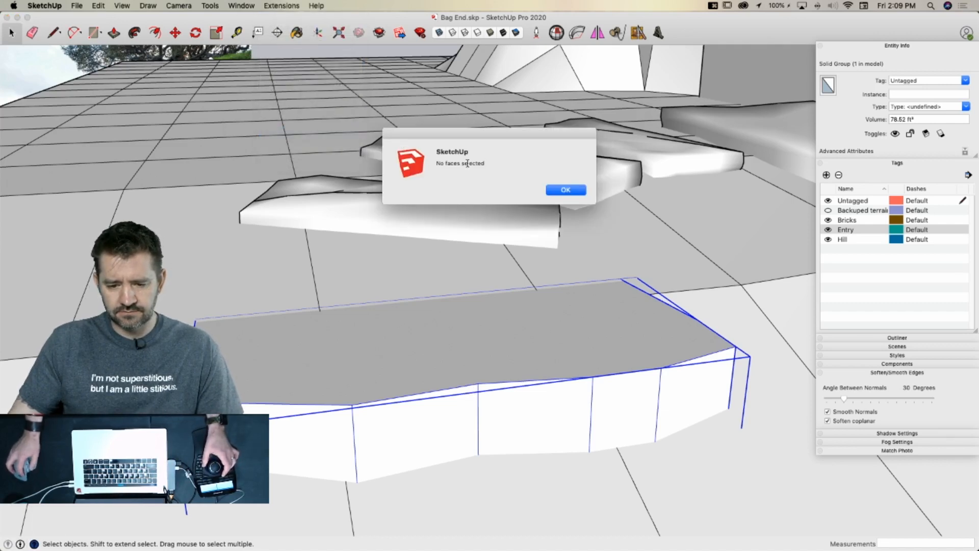
{"action": "left_click", "coordinate": [564, 196]}
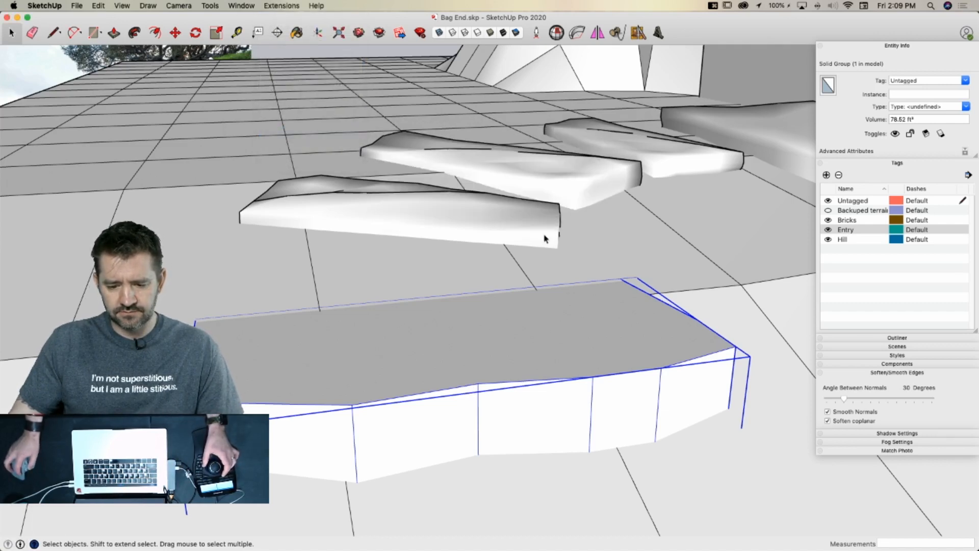
Open the block group for editing and apply Erode to all its geometry with 2 iterations, pointyness 0.3 and Move set to No
{"action": "double_click", "coordinate": [464, 348]}
{"action": "triple_click", "coordinate": [464, 347]}
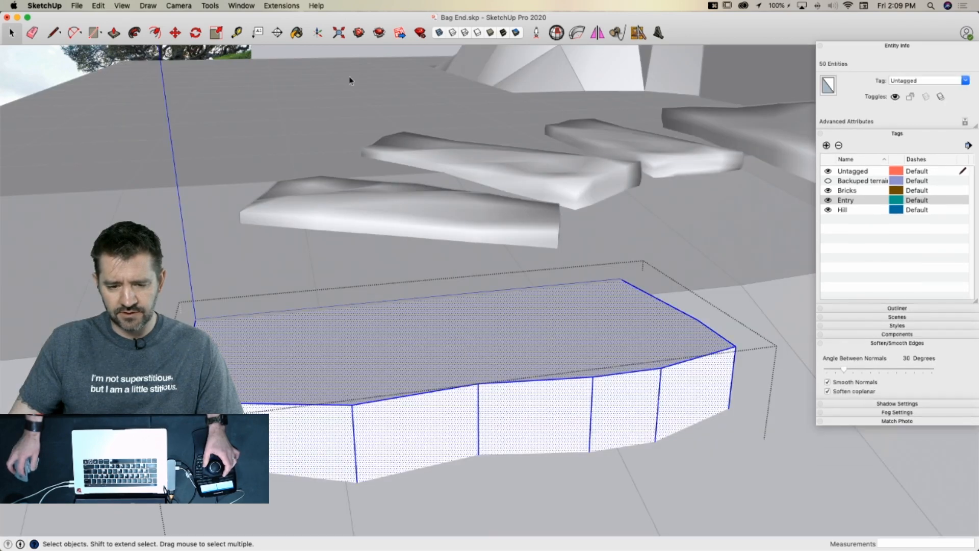
{"action": "left_click", "coordinate": [281, 5]}
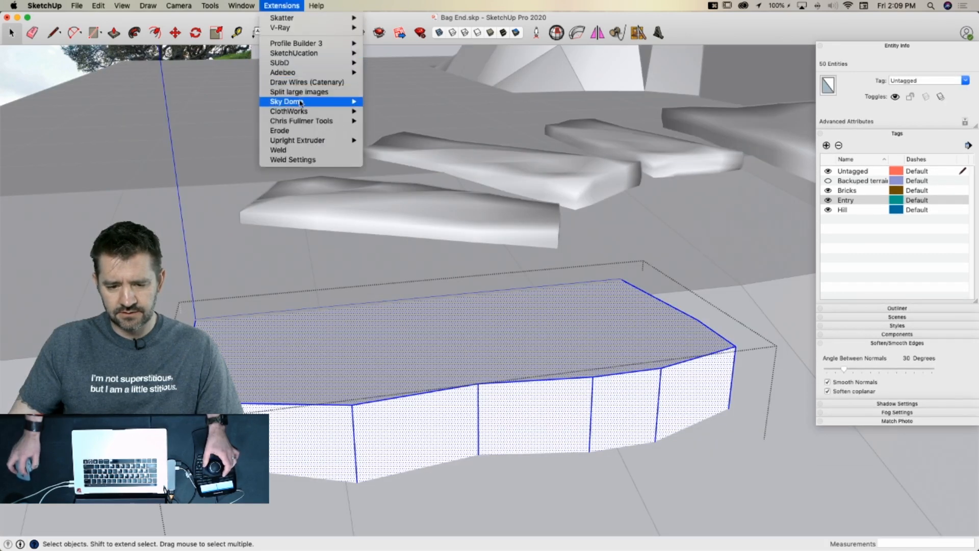
{"action": "mouse_move", "coordinate": [300, 104]}
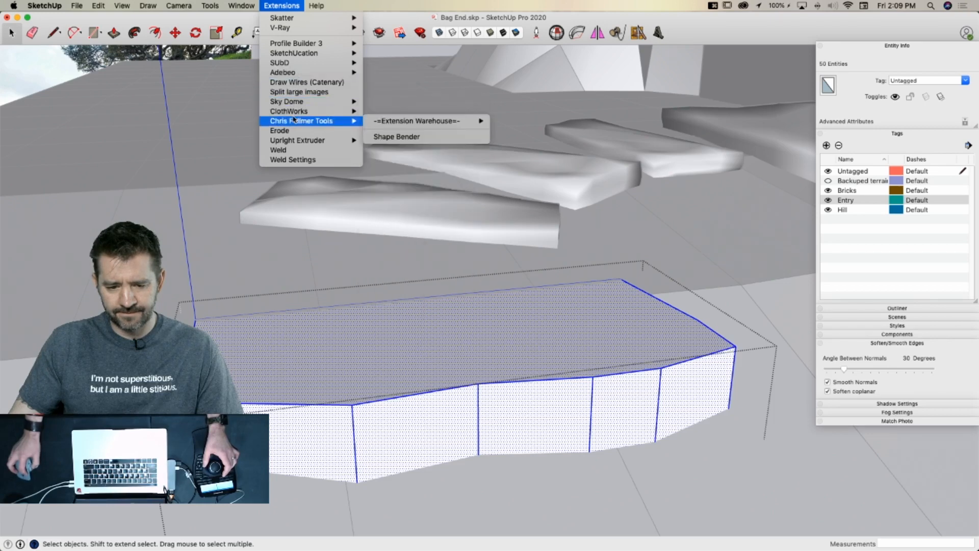
{"action": "left_click", "coordinate": [293, 130]}
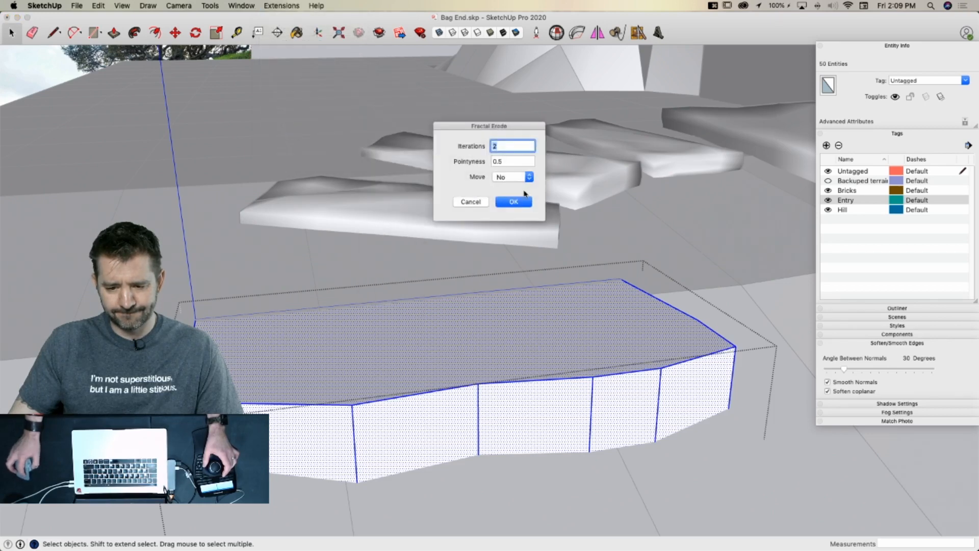
{"action": "key", "text": "BackSpace"}
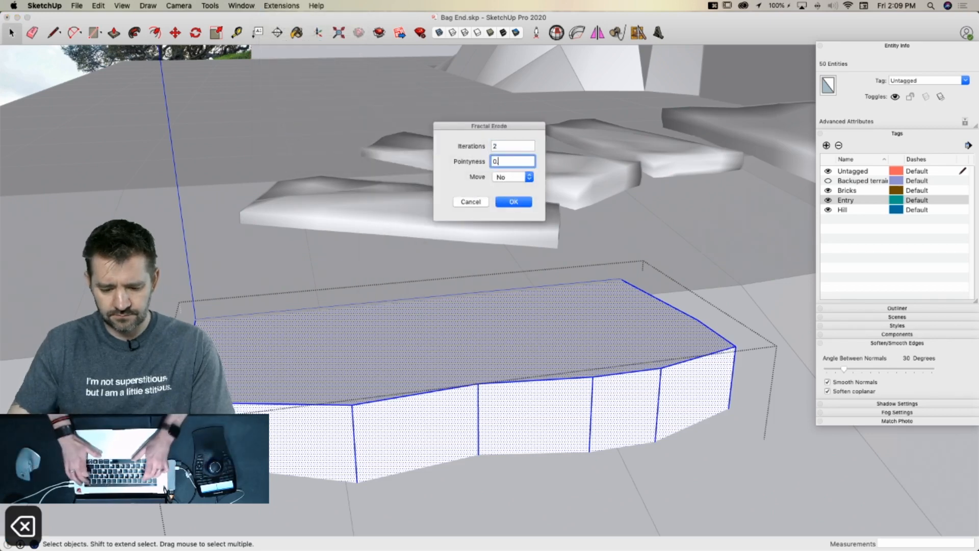
{"action": "type", "text": "3"}
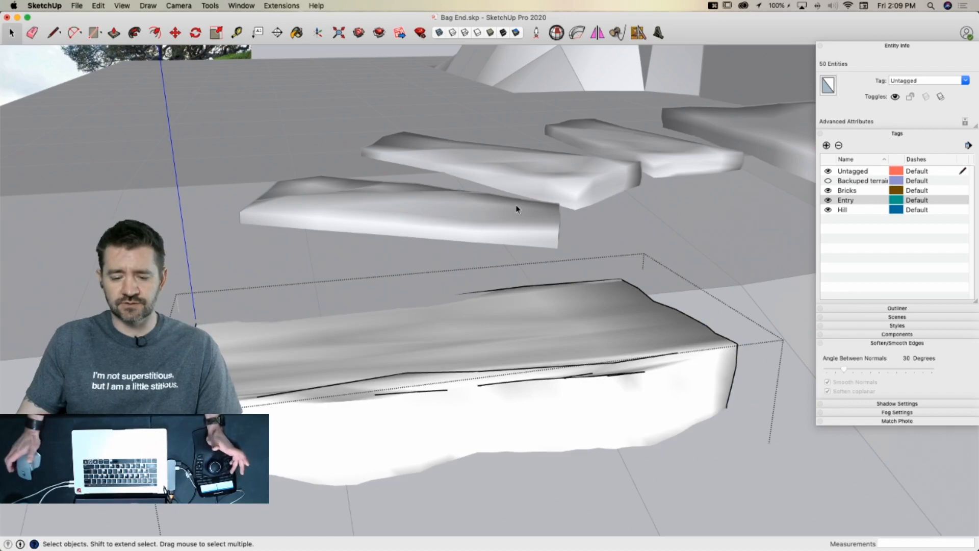
{"action": "left_click", "coordinate": [516, 205]}
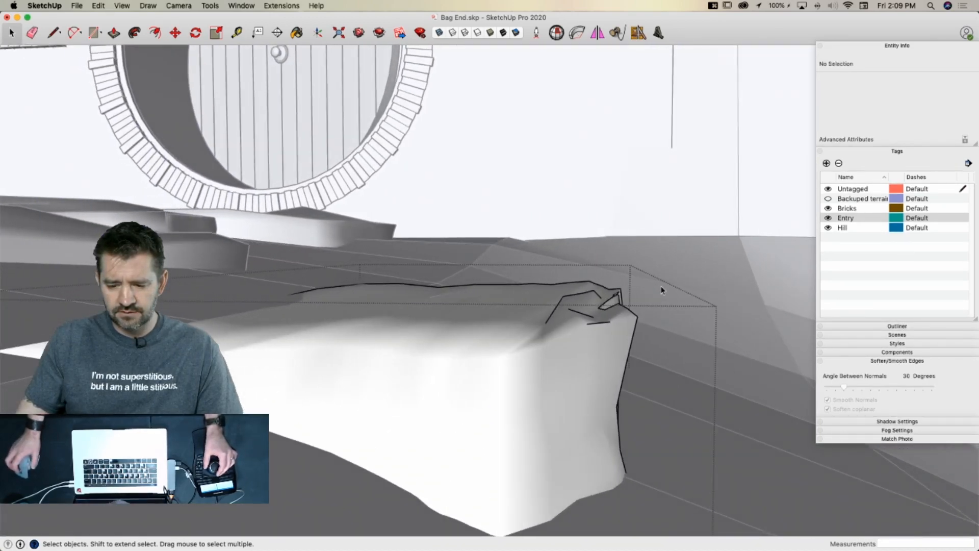
Show the hidden geometry and undo the erosion of the block
{"action": "key", "text": "alt+h"}
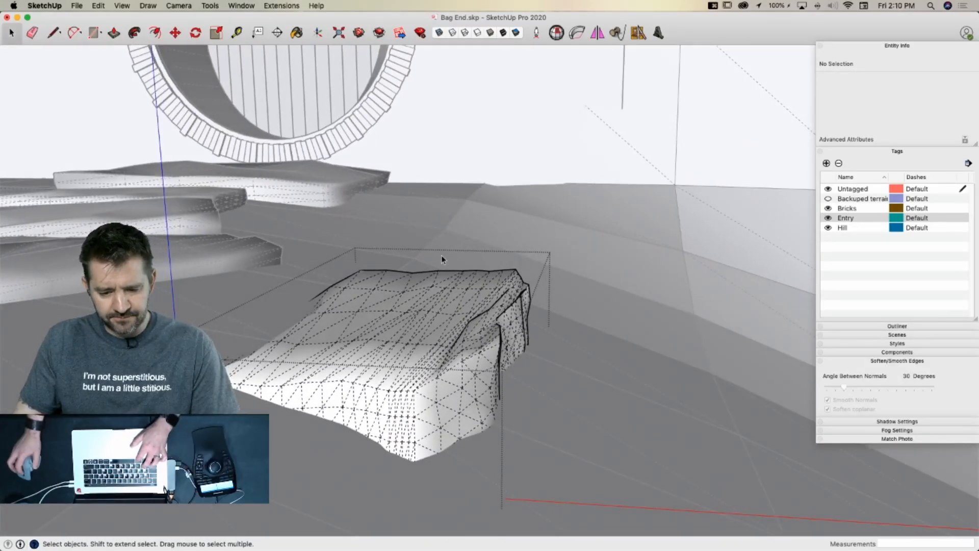
{"action": "key", "text": "super+z"}
{"action": "left_click", "coordinate": [397, 336]}
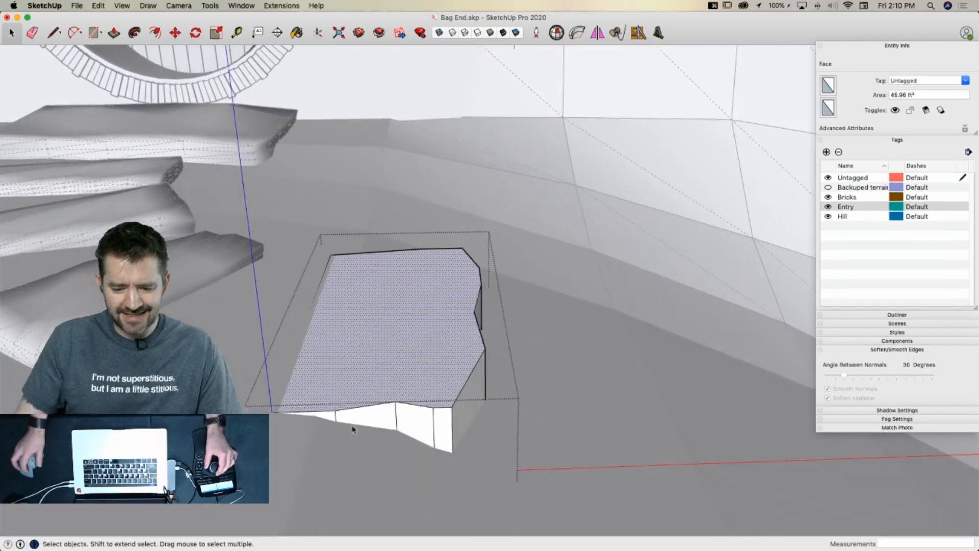
{"action": "key", "text": "m"}
{"action": "key", "text": "space"}
{"action": "left_click", "coordinate": [332, 424]}
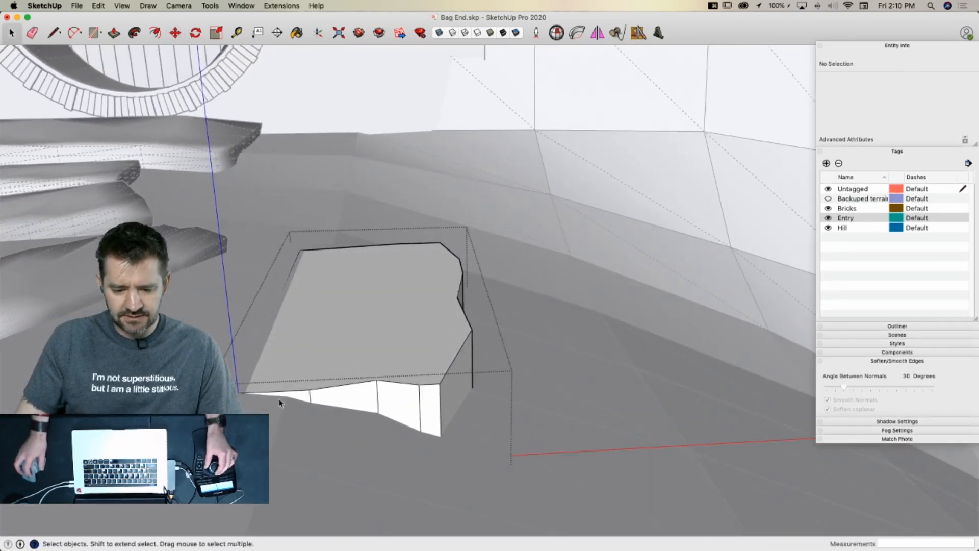
{"action": "key", "text": "m"}
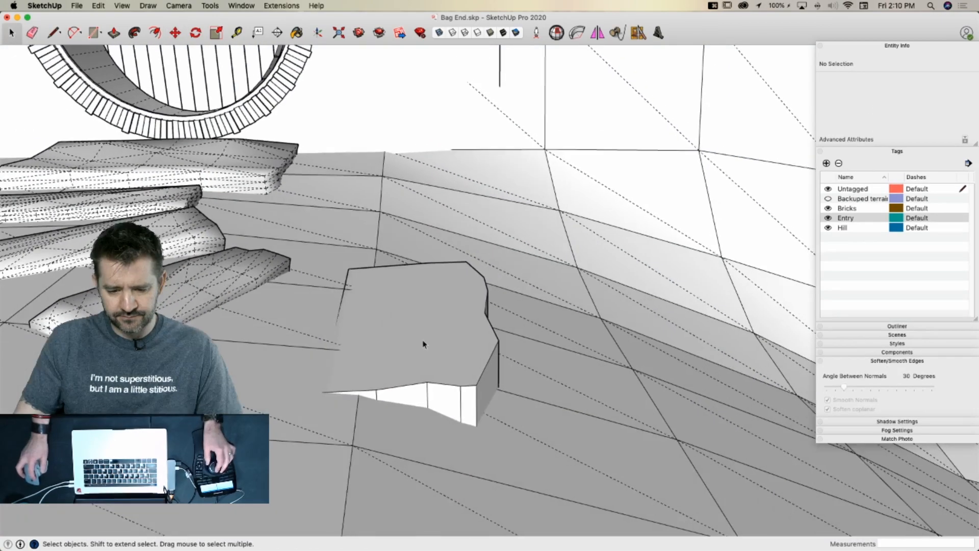
Make four copies of the block group spaced down the hillside to continue the path of steps
{"action": "left_click", "coordinate": [422, 341]}
{"action": "key", "text": "m"}
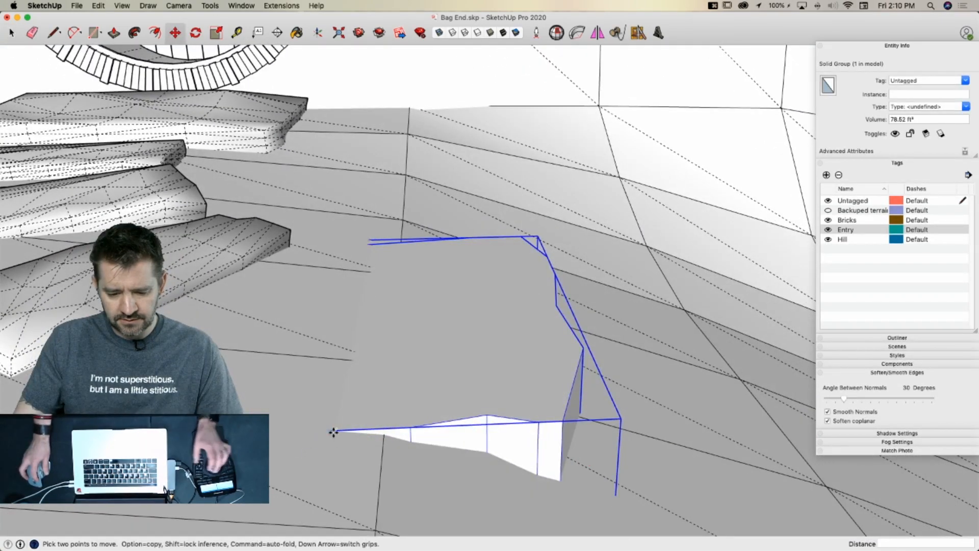
{"action": "left_click", "coordinate": [333, 433]}
{"action": "key", "text": "alt"}
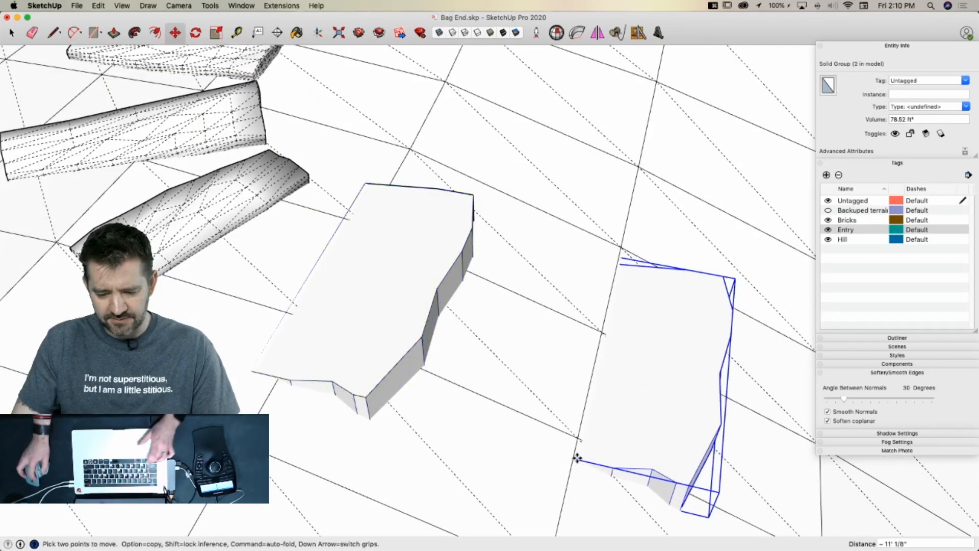
{"action": "left_click", "coordinate": [577, 459]}
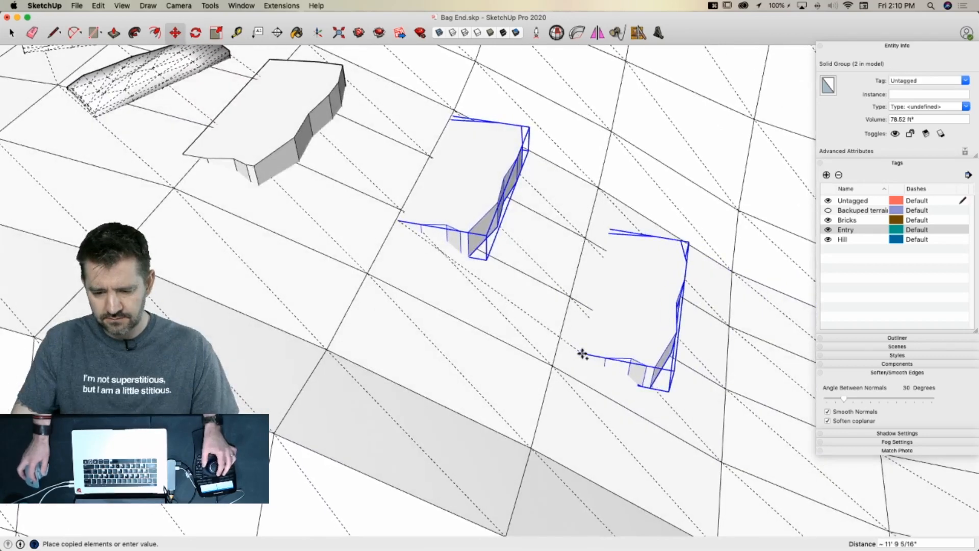
{"action": "left_click", "coordinate": [560, 347]}
{"action": "key", "text": "alt"}
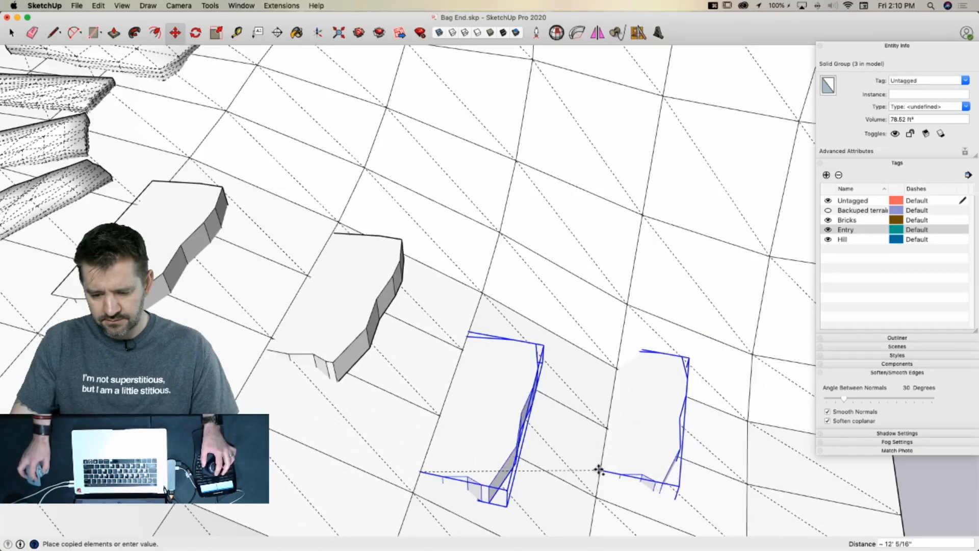
{"action": "left_click", "coordinate": [599, 471]}
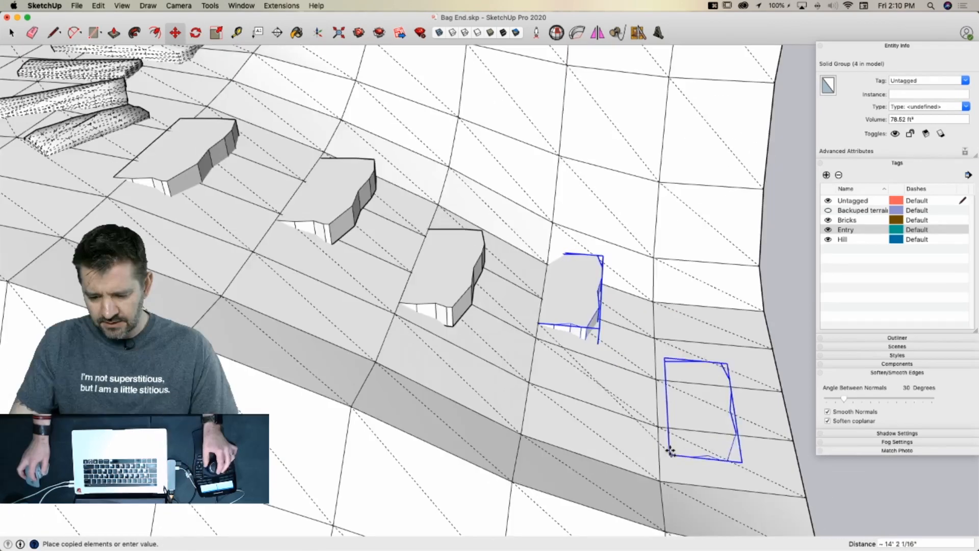
{"action": "left_click", "coordinate": [634, 435]}
{"action": "key", "text": "space"}
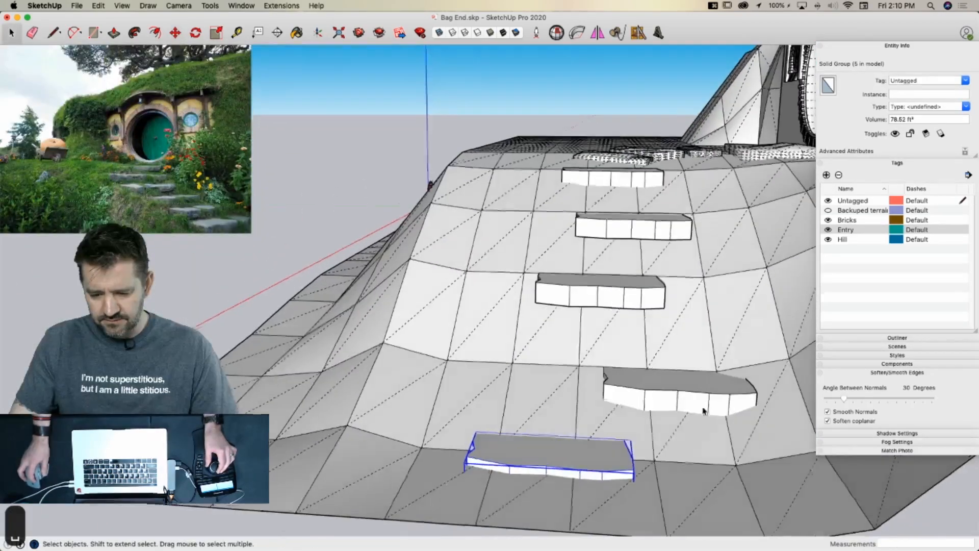
Stagger the path by shifting the fourth block sideways 4' 8 1/8" and the second block 1' 2 15/16"
{"action": "key", "text": "m"}
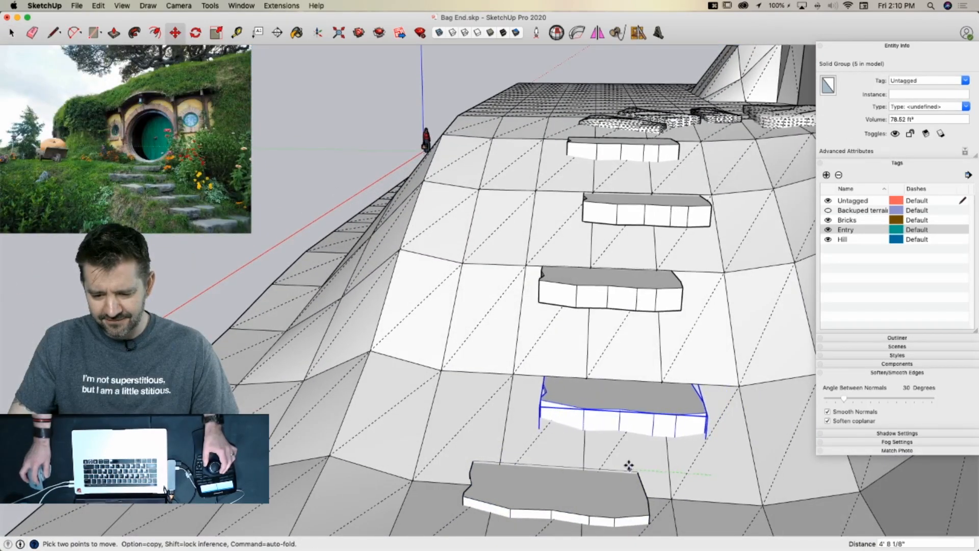
{"action": "left_click", "coordinate": [597, 463]}
{"action": "key", "text": "space"}
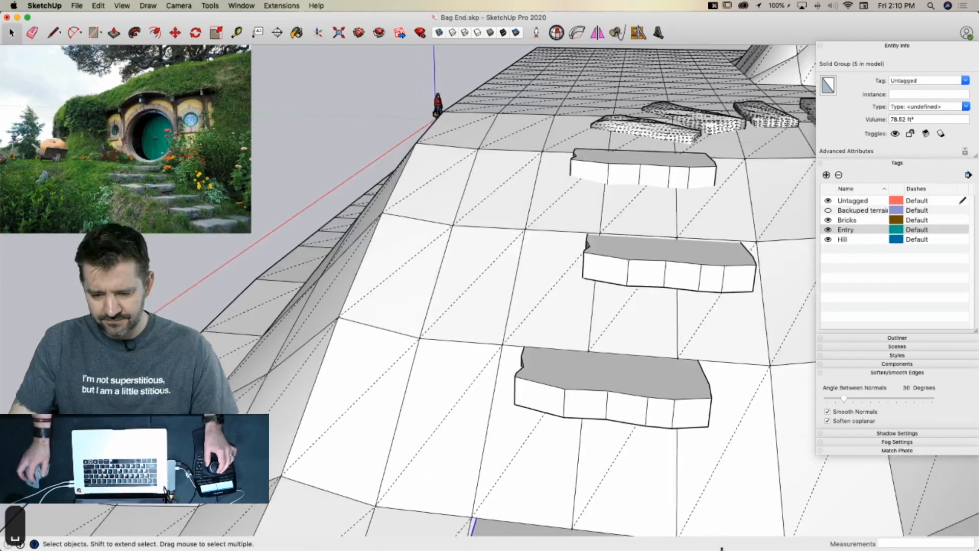
{"action": "key", "text": "m"}
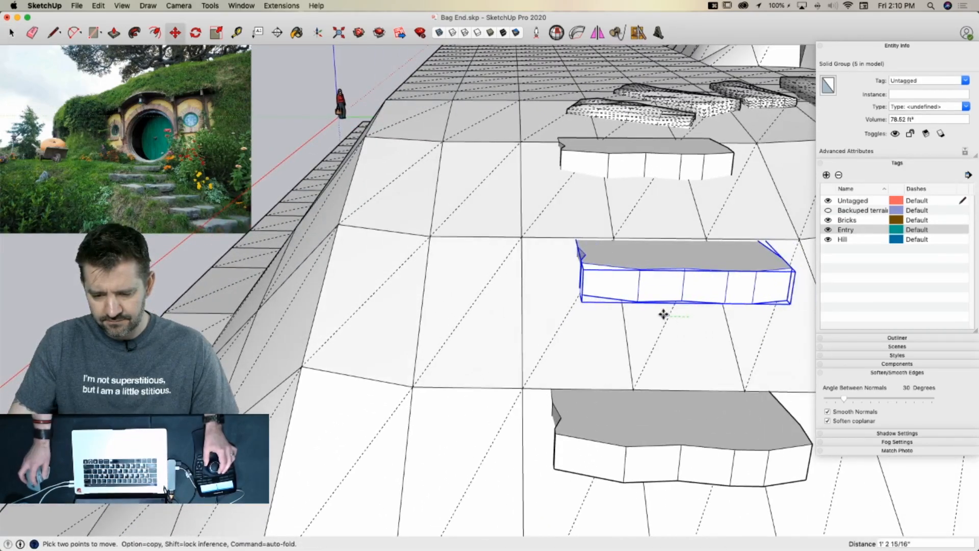
{"action": "left_click", "coordinate": [663, 314]}
{"action": "key", "text": "space"}
Open the second block from the door and extend its underside 1' 8 3/16" down into the slope with Push/Pull
{"action": "double_click", "coordinate": [676, 288]}
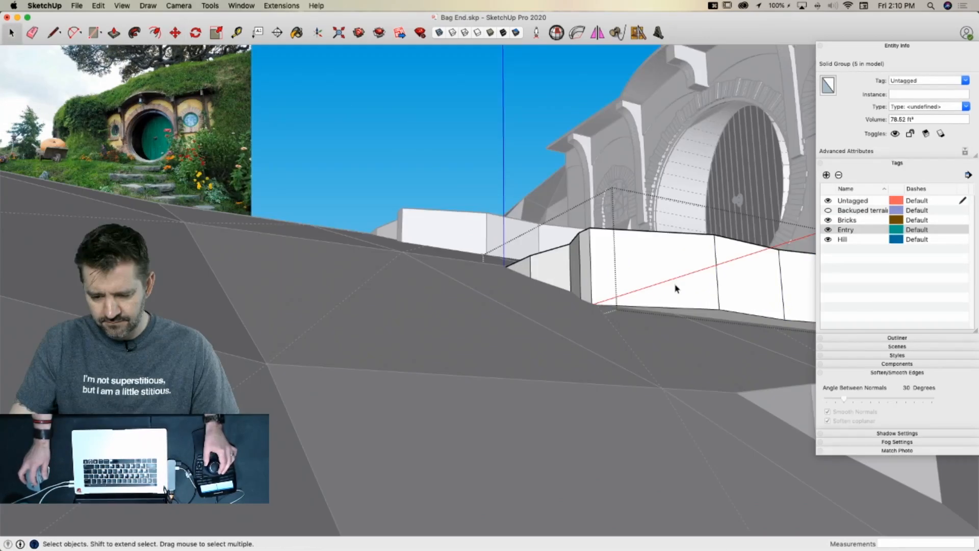
{"action": "left_click", "coordinate": [676, 288]}
{"action": "key", "text": "p"}
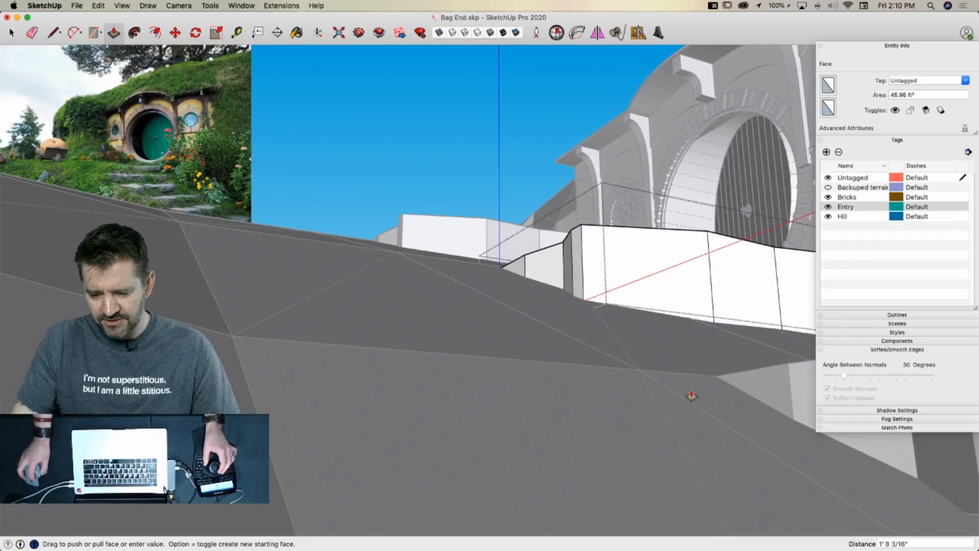
{"action": "left_click", "coordinate": [690, 395]}
{"action": "key", "text": "space"}
Open the third block and extend its underside 1' 11 3/16" down into the hill with Push/Pull
{"action": "left_click", "coordinate": [649, 351]}
{"action": "left_click", "coordinate": [650, 371]}
{"action": "left_click", "coordinate": [642, 364]}
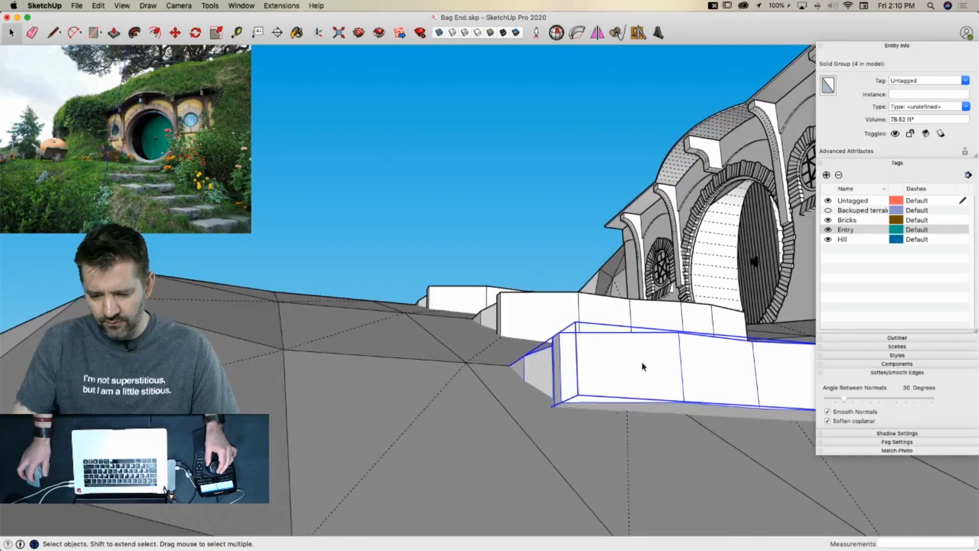
{"action": "key", "text": "p"}
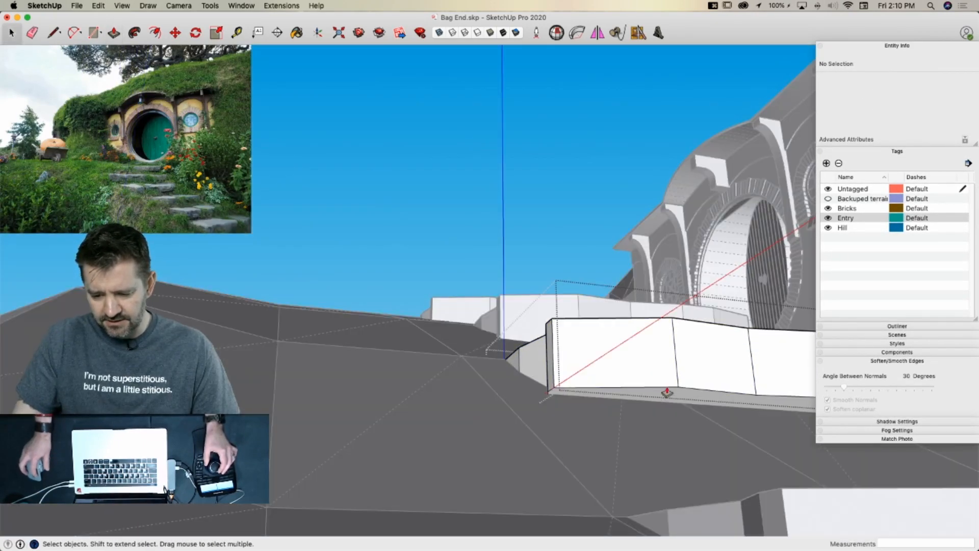
{"action": "key", "text": "p"}
{"action": "left_click", "coordinate": [666, 393]}
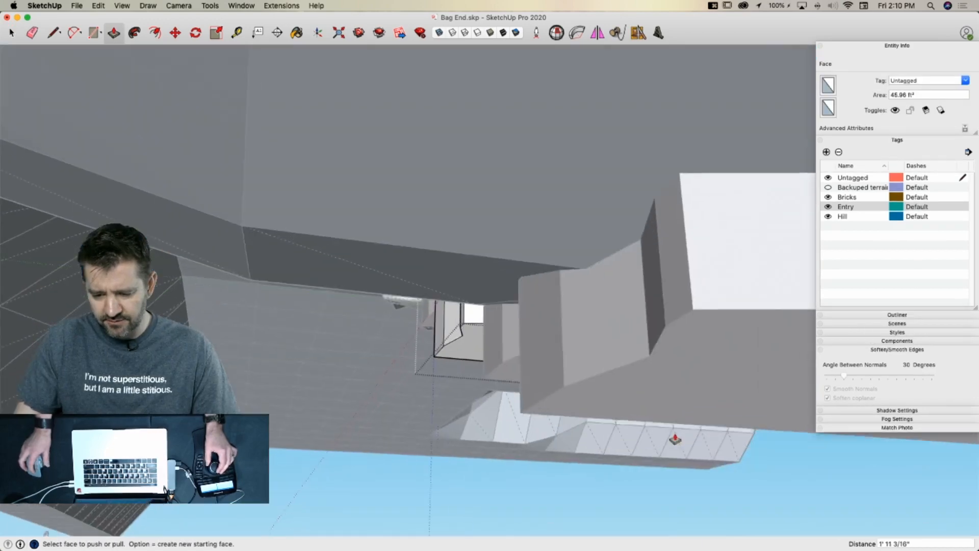
{"action": "left_click", "coordinate": [675, 439]}
{"action": "key", "text": "space"}
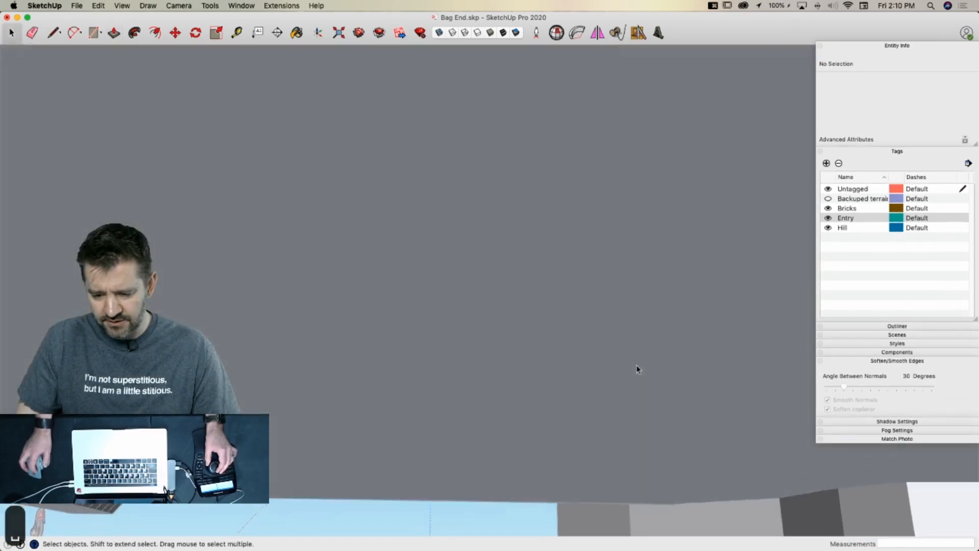
Reshape the second block's front by moving one front face 7 5/16" and a vertical front edge about 9 15/16"
{"action": "left_click", "coordinate": [712, 391]}
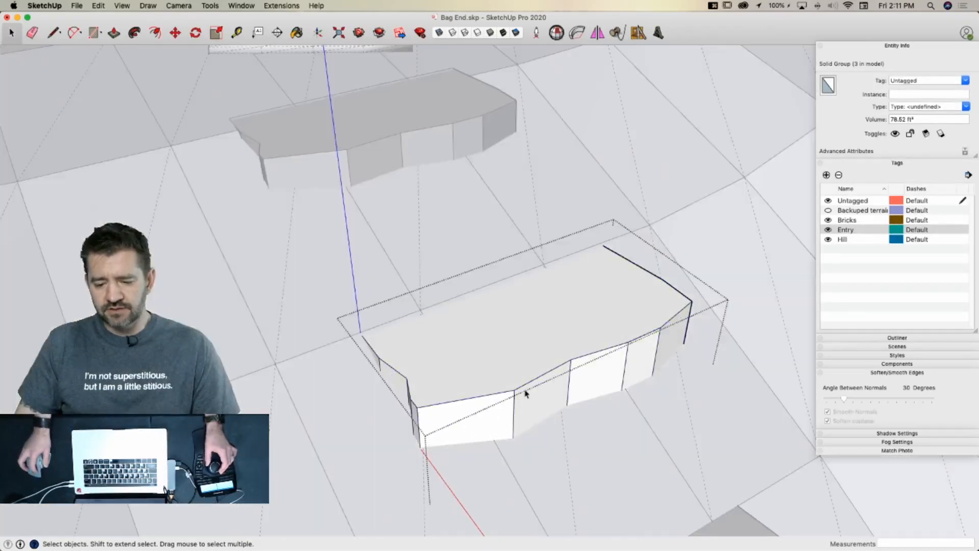
{"action": "double_click", "coordinate": [525, 393]}
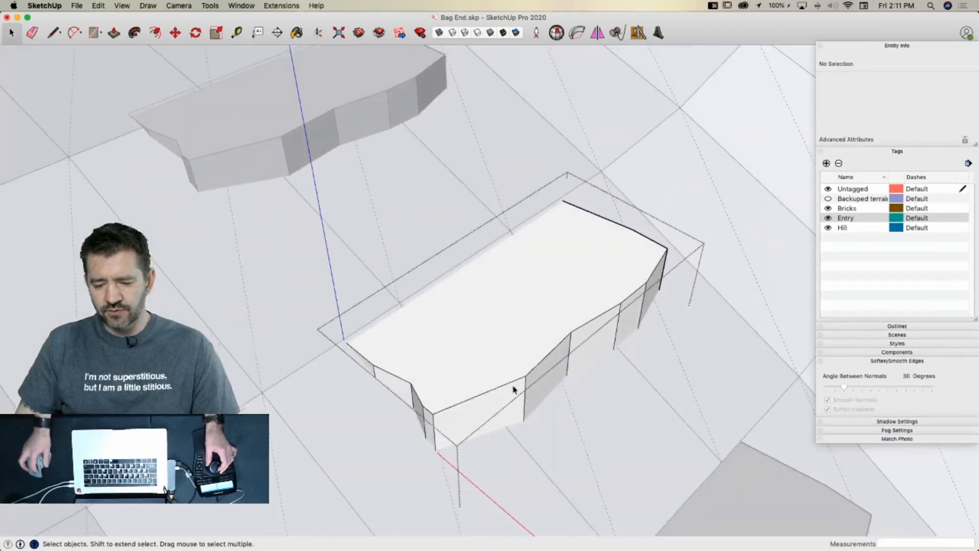
{"action": "left_click", "coordinate": [433, 403]}
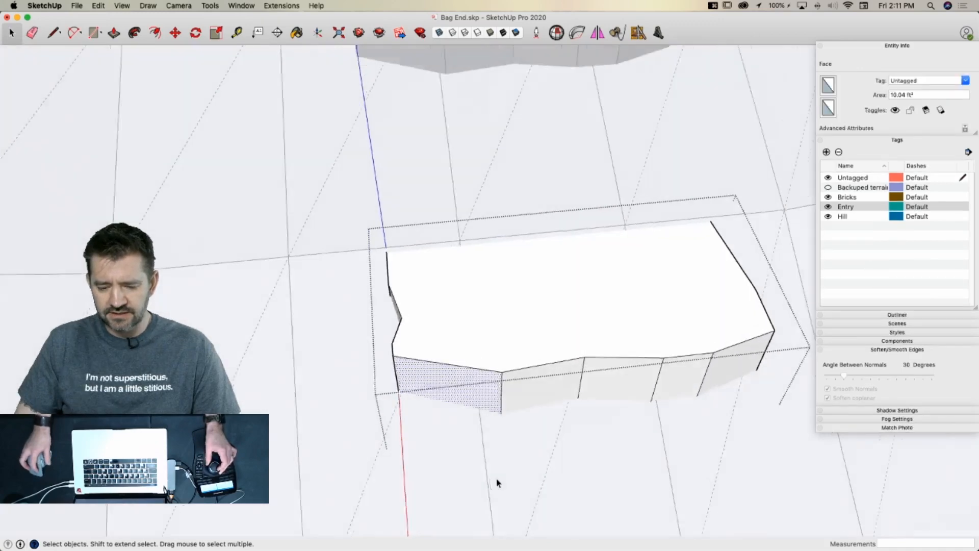
{"action": "key", "text": "m"}
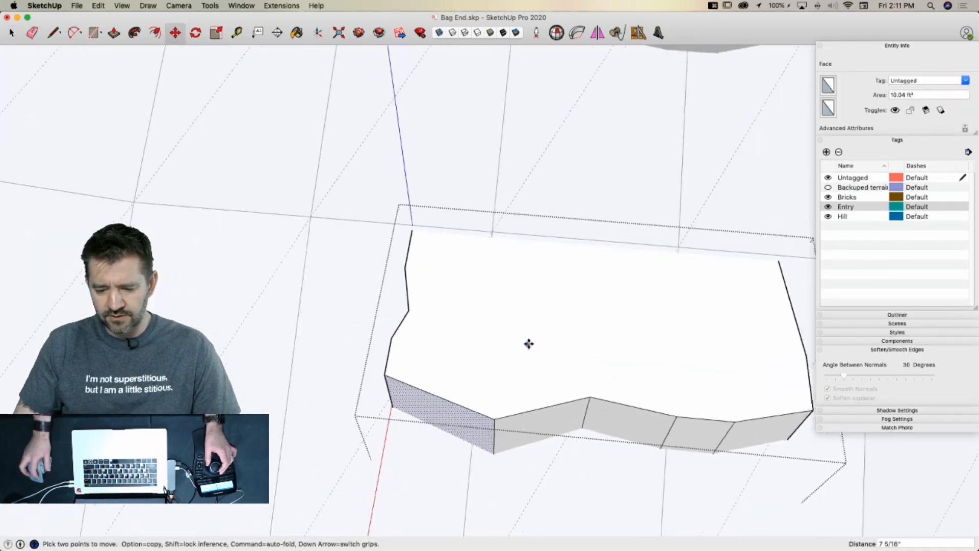
{"action": "key", "text": "space"}
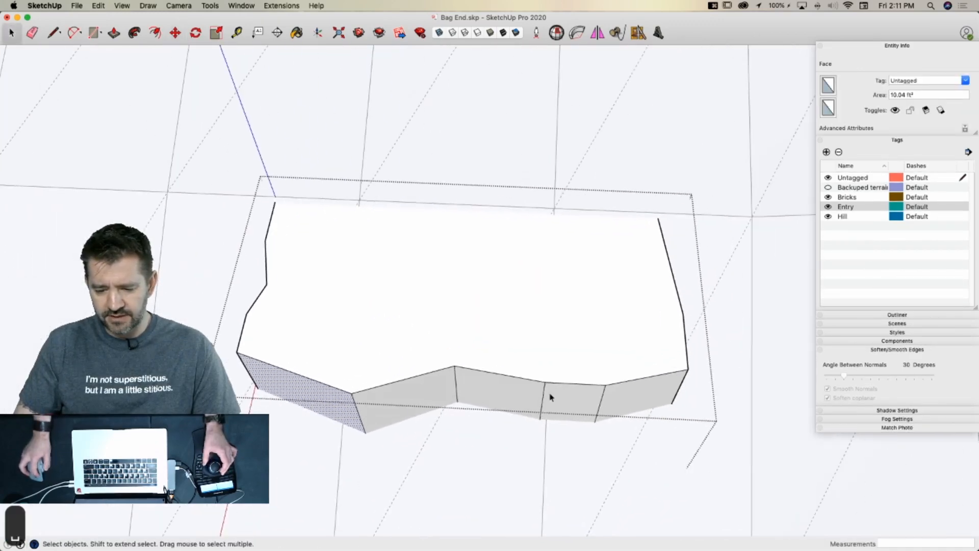
{"action": "left_click", "coordinate": [455, 381]}
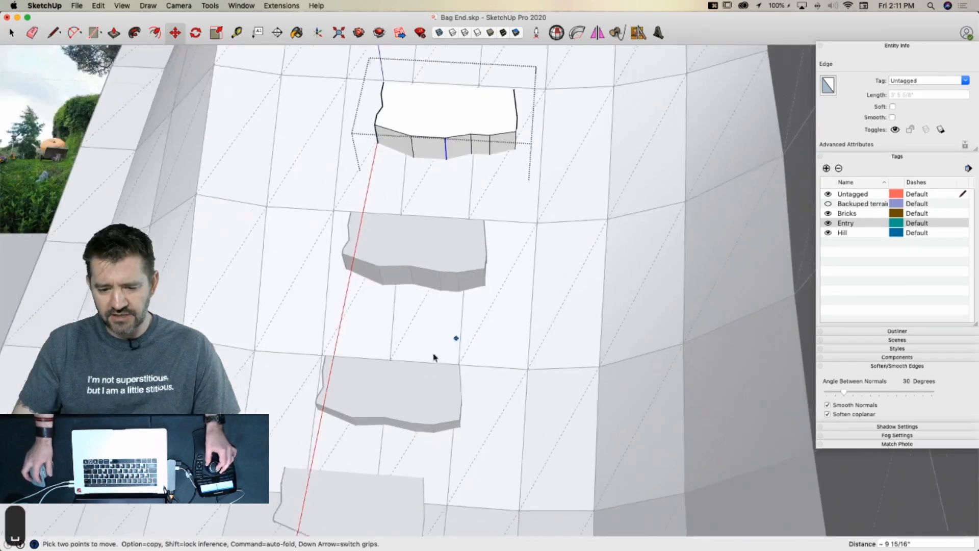
{"action": "key", "text": "space"}
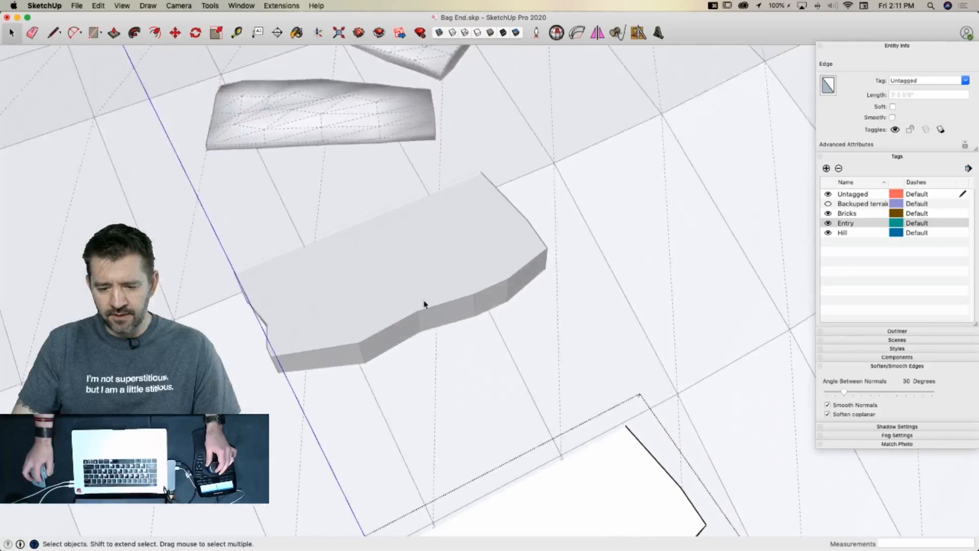
{"action": "left_click", "coordinate": [424, 301]}
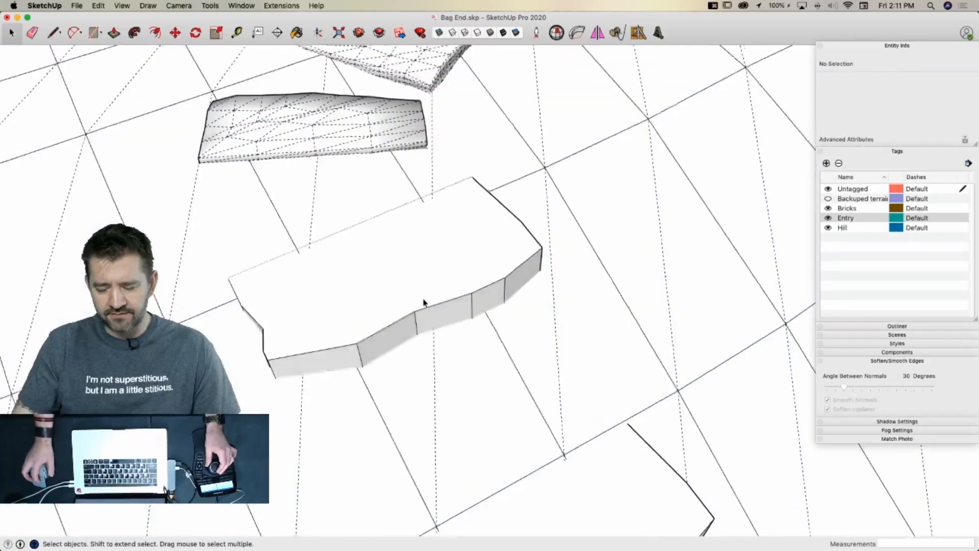
Open the uppermost plain block group and apply Erode to all its geometry
{"action": "double_click", "coordinate": [422, 301]}
{"action": "triple_click", "coordinate": [421, 303]}
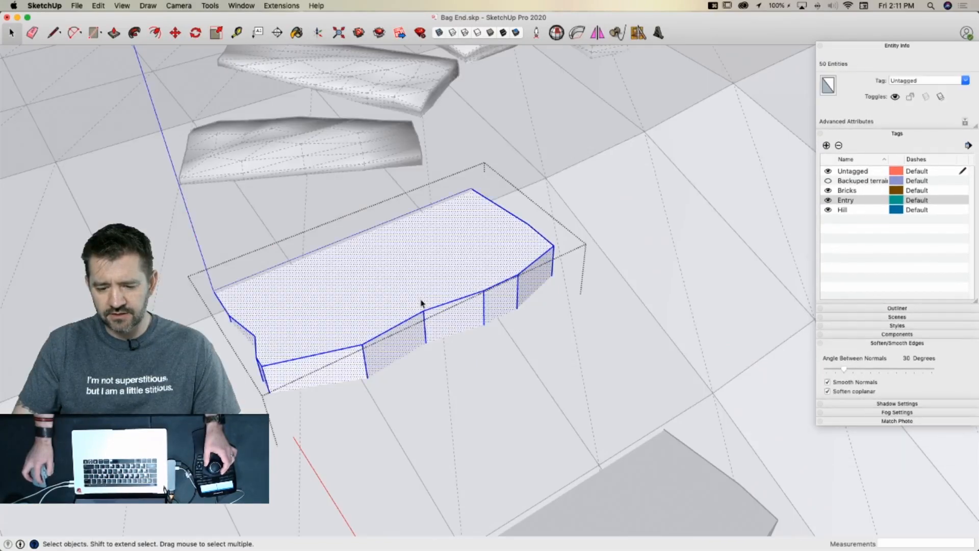
{"action": "left_click", "coordinate": [241, 6]}
{"action": "mouse_move", "coordinate": [284, 6]}
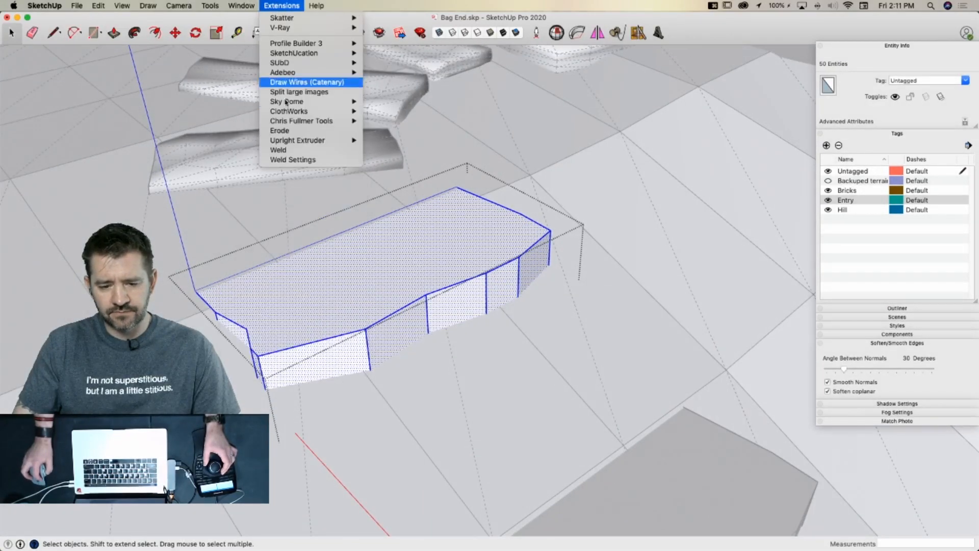
{"action": "left_click", "coordinate": [291, 131]}
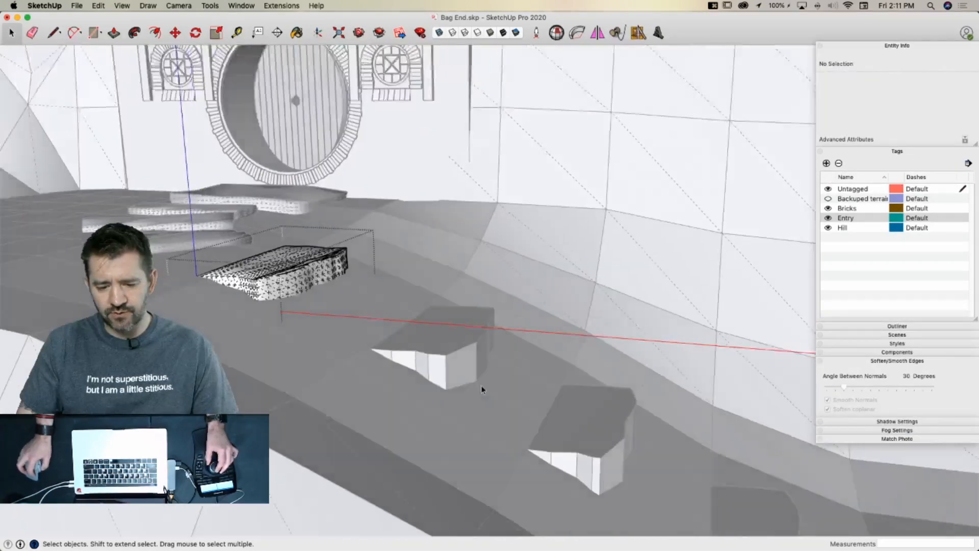
{"action": "left_click", "coordinate": [487, 387]}
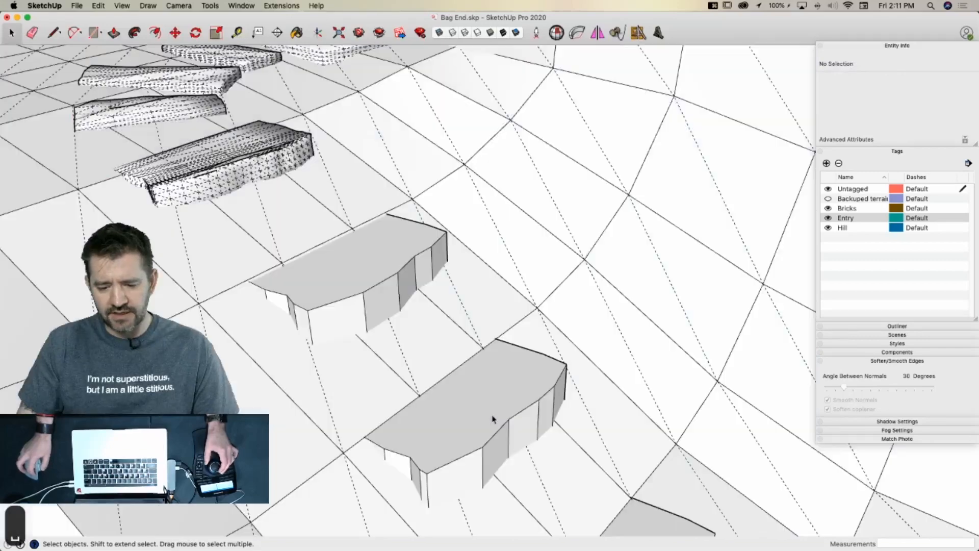
Open the third block group and apply Erode to all its geometry with 2 iterations, pointyness 0.3 and Move set to No
{"action": "double_click", "coordinate": [493, 419]}
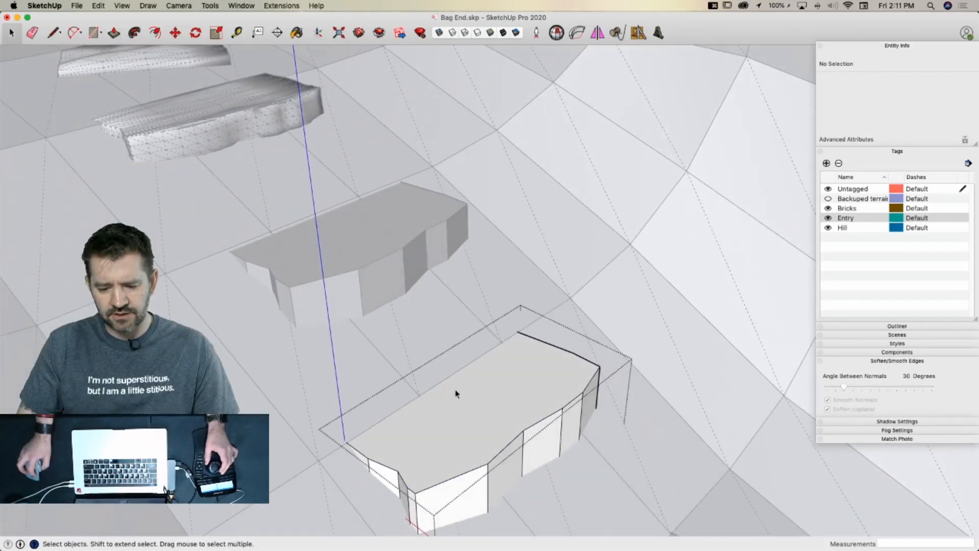
{"action": "triple_click", "coordinate": [464, 408]}
{"action": "left_click", "coordinate": [241, 6]}
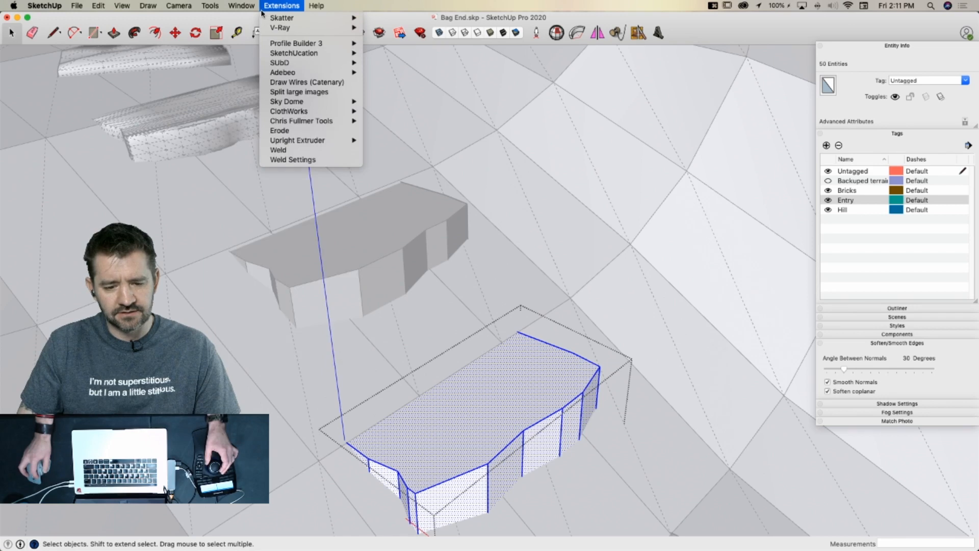
{"action": "left_click", "coordinate": [283, 131]}
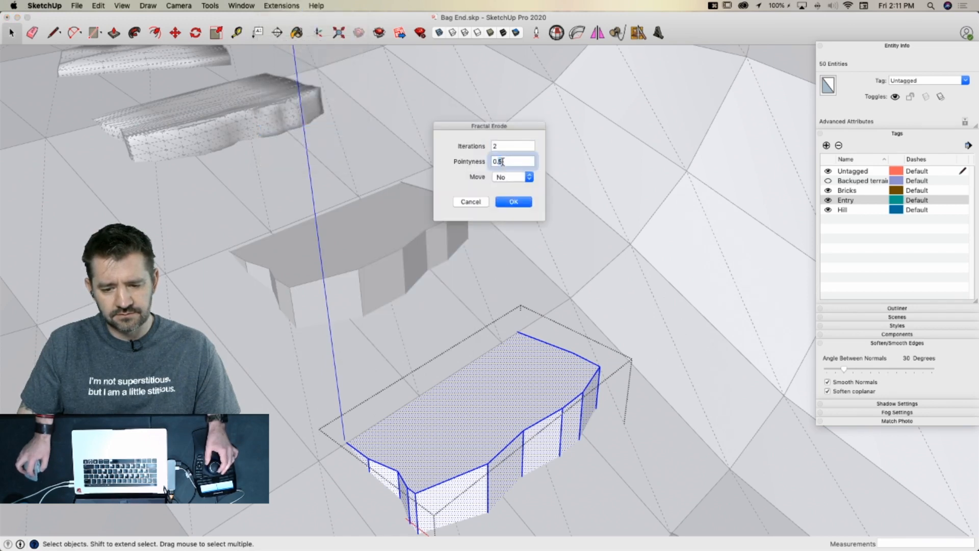
{"action": "type", "text": "3"}
{"action": "key", "text": "Return"}
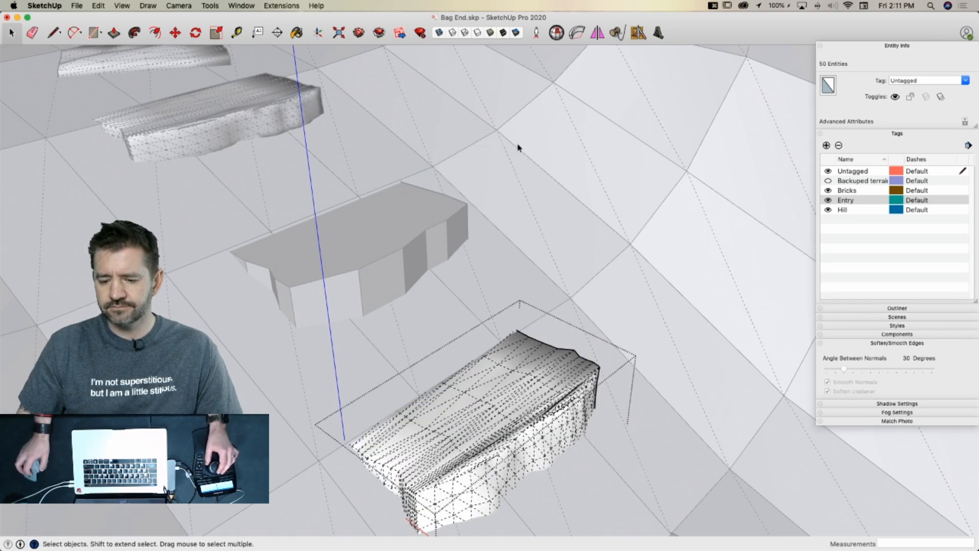
{"action": "key", "text": "space"}
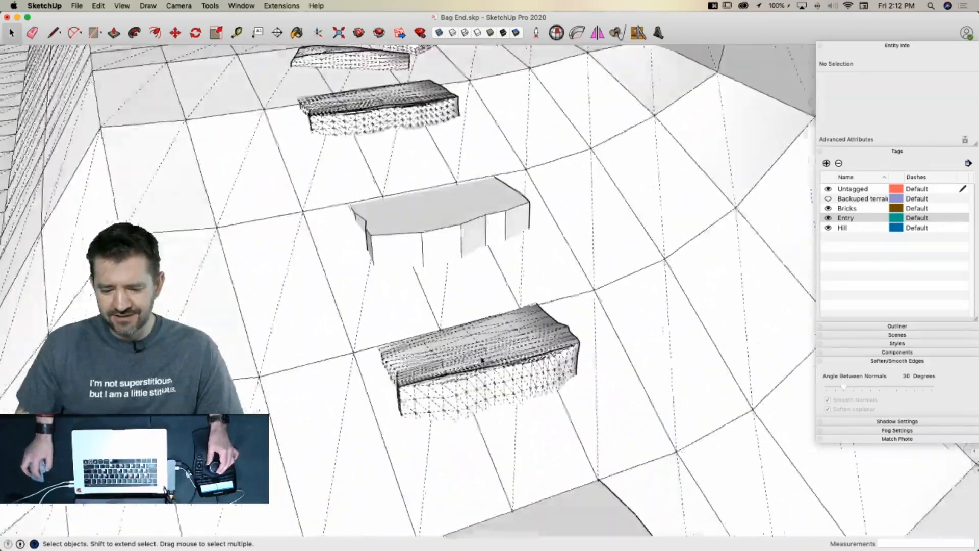
{"action": "left_click", "coordinate": [513, 355]}
{"action": "key", "text": "s"}
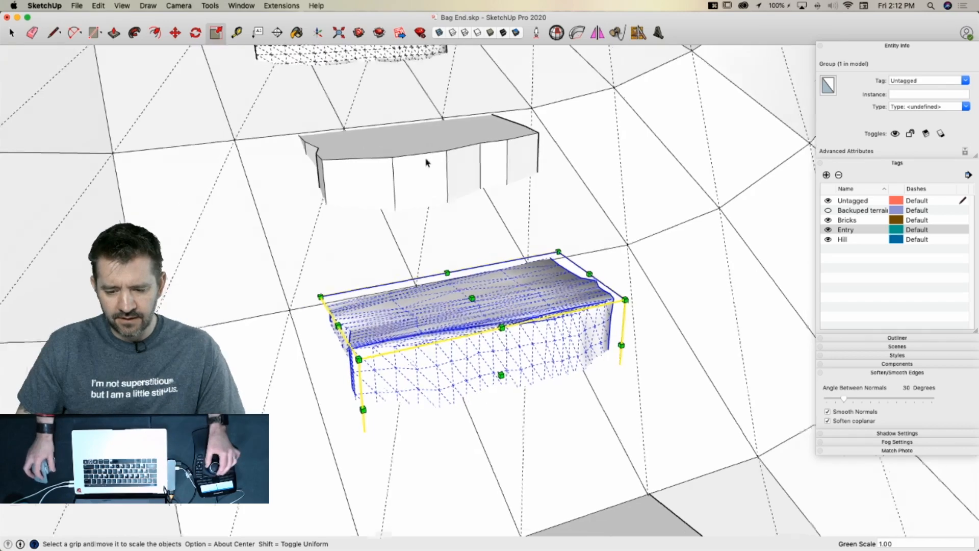
{"action": "key", "text": "space"}
Open the fourth block group and move one narrow front face inward 8 1/4"
{"action": "double_click", "coordinate": [435, 358]}
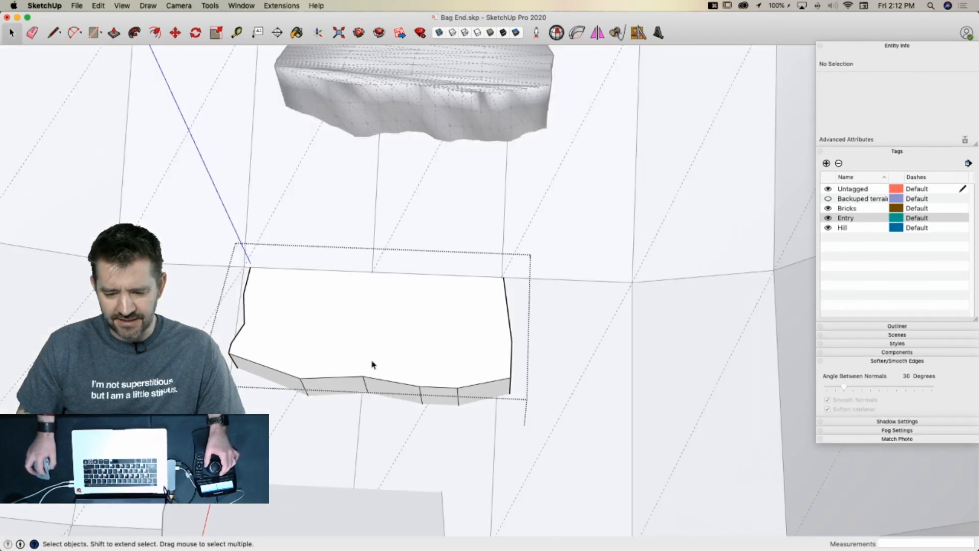
{"action": "left_click_drag", "start_coordinate": [469, 423], "coordinate": [471, 429]}
{"action": "key", "text": "m"}
{"action": "left_click", "coordinate": [463, 365]}
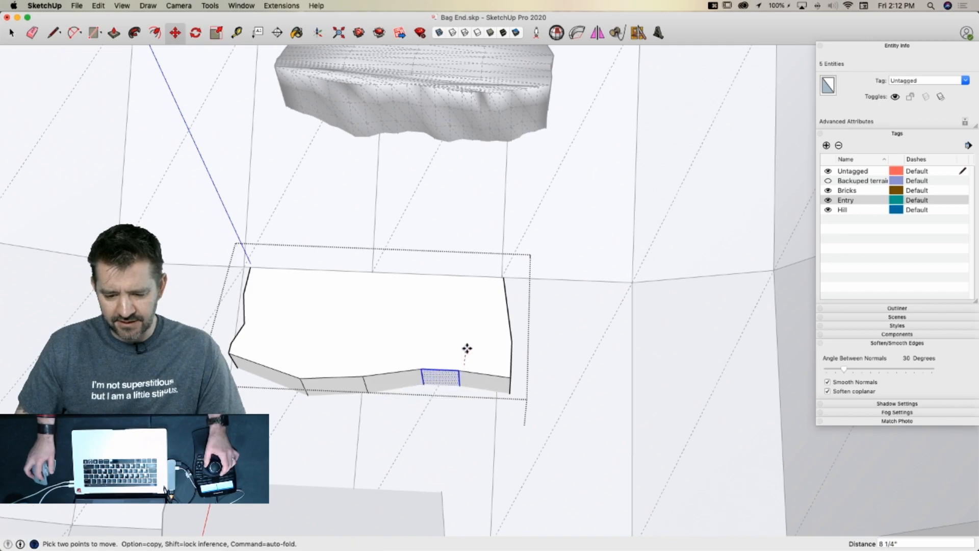
Close the reshaped fourth block group and turn off the display of hidden geometry
{"action": "left_click", "coordinate": [467, 345]}
{"action": "key", "text": "space"}
{"action": "double_click", "coordinate": [366, 340]}
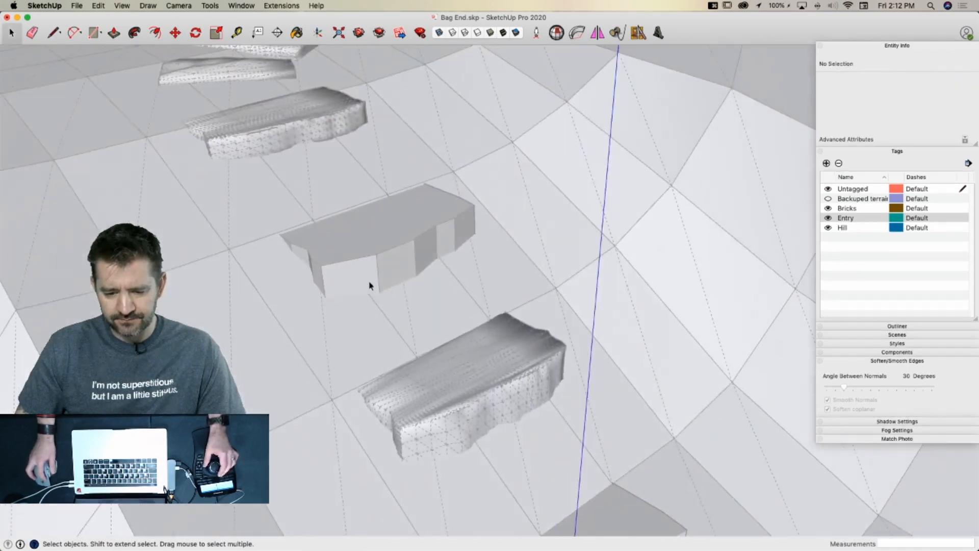
{"action": "left_click", "coordinate": [379, 325]}
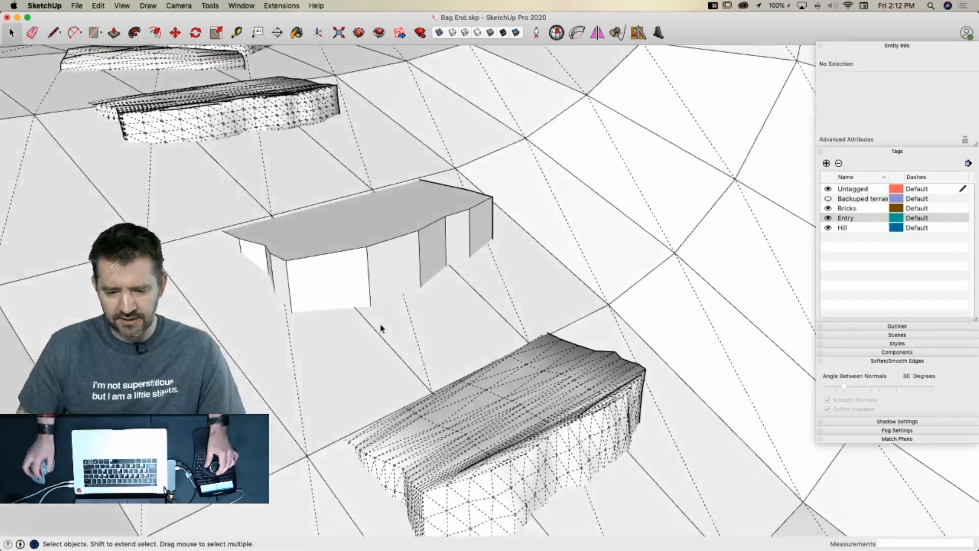
{"action": "key", "text": "alt+h"}
Try to apply Erode to the fourth block as a closed group
{"action": "left_click", "coordinate": [345, 277]}
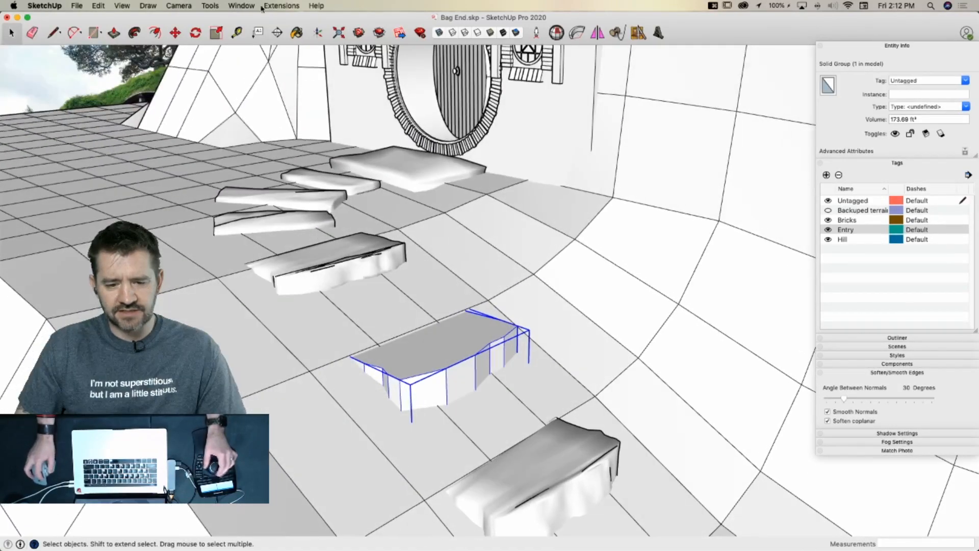
{"action": "left_click", "coordinate": [241, 6]}
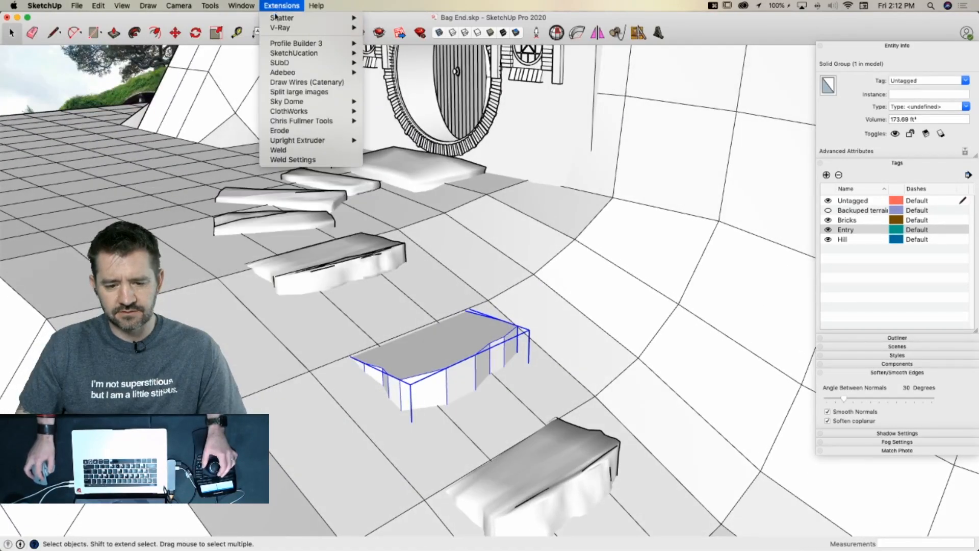
{"action": "left_click", "coordinate": [286, 130]}
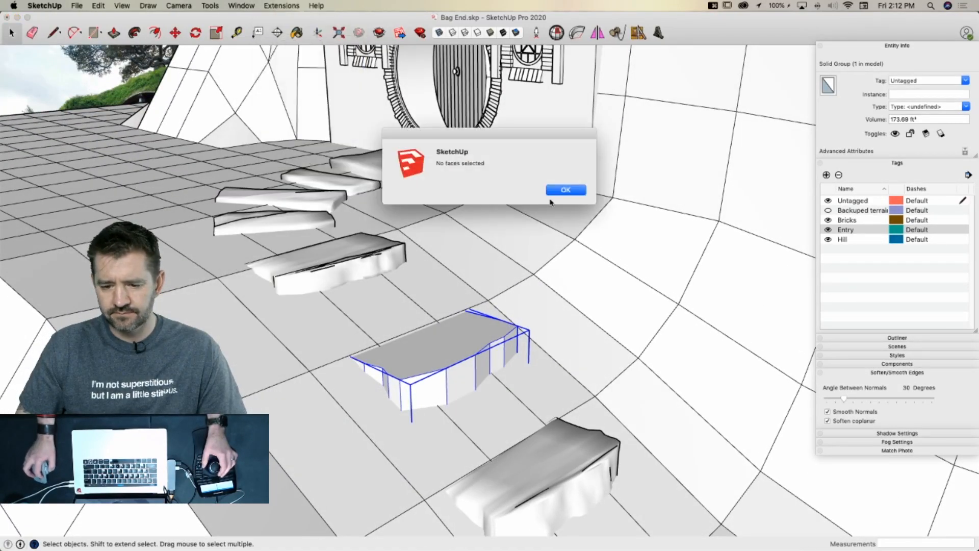
{"action": "left_click", "coordinate": [559, 191]}
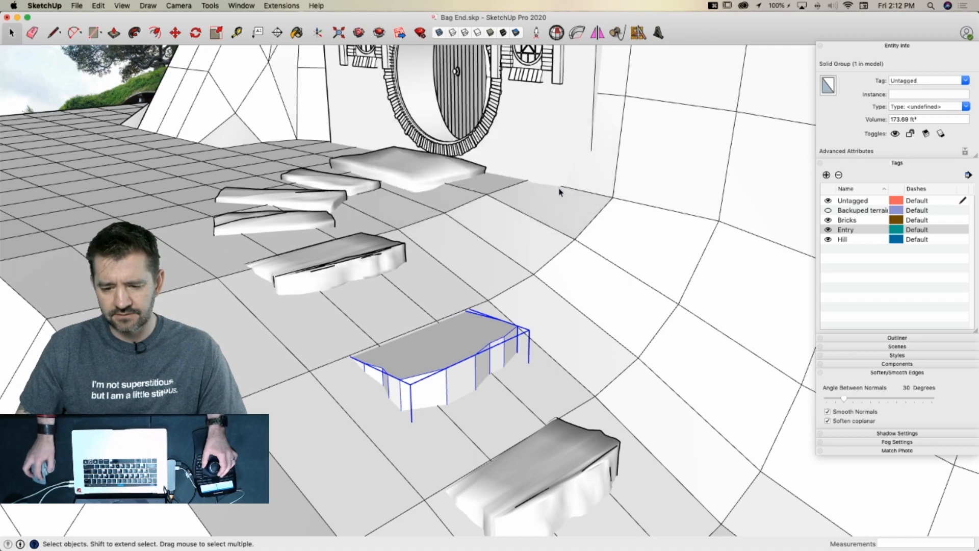
Try Erode on all the geometry inside the fourth block group and undo it
{"action": "double_click", "coordinate": [453, 394]}
{"action": "triple_click", "coordinate": [453, 394]}
{"action": "left_click", "coordinate": [281, 5]}
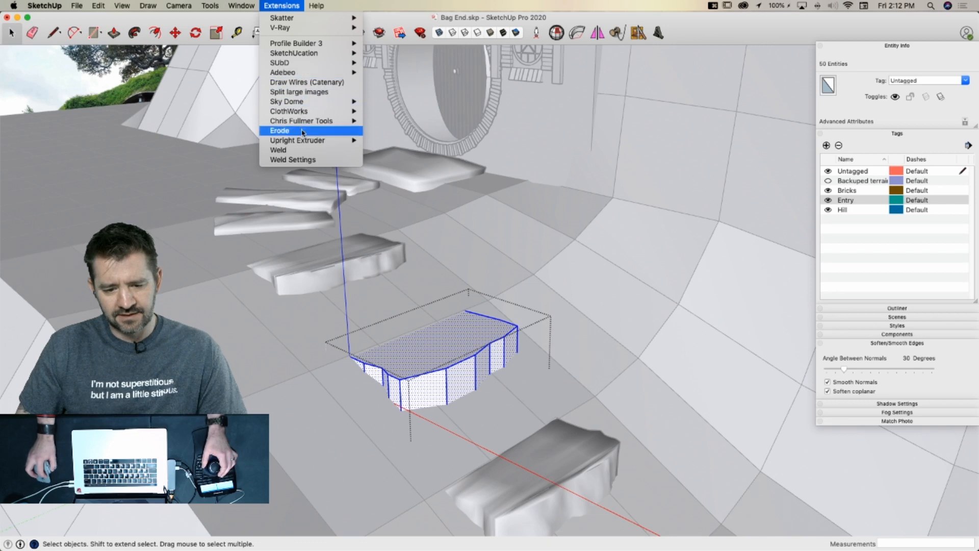
{"action": "left_click", "coordinate": [302, 131]}
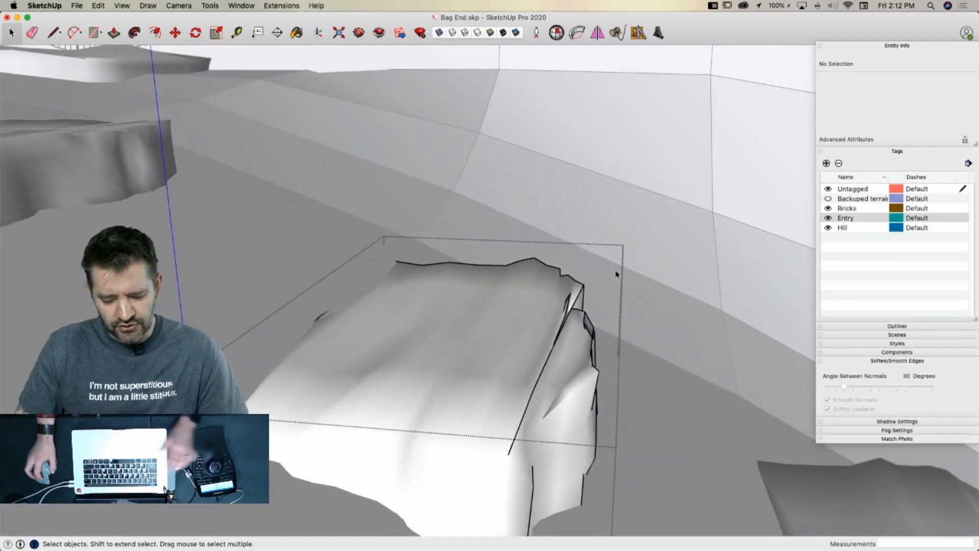
{"action": "key", "text": "super+z"}
Apply Erode to all geometry in the open fourth block group with 2 iterations, pointyness 0.3 and Move set to No
{"action": "triple_click", "coordinate": [560, 359]}
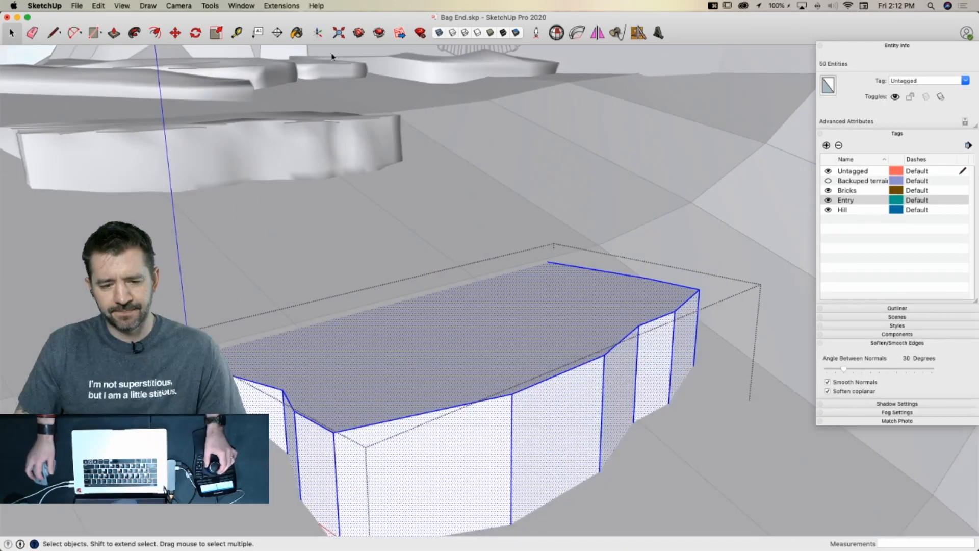
{"action": "left_click", "coordinate": [210, 5]}
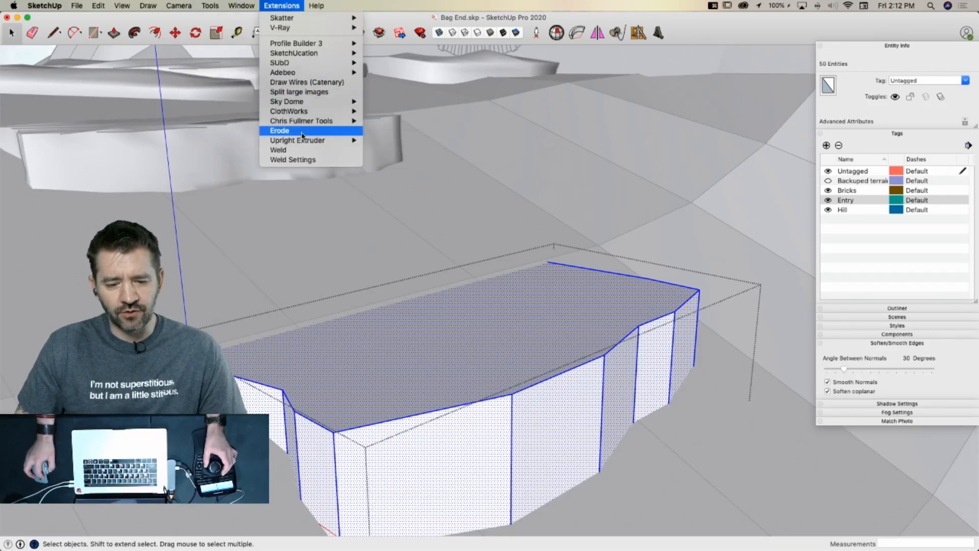
{"action": "left_click", "coordinate": [302, 131]}
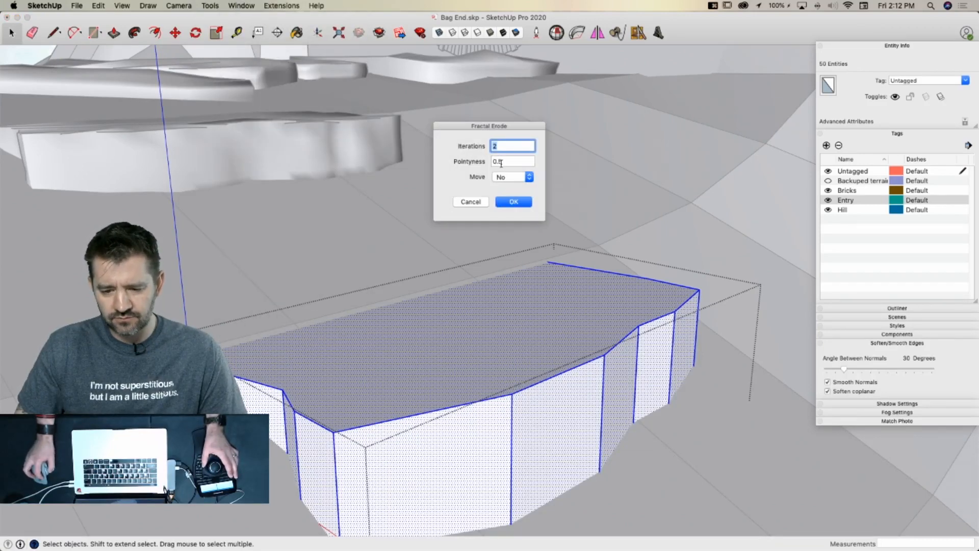
{"action": "type", "text": "3"}
{"action": "key", "text": "Return"}
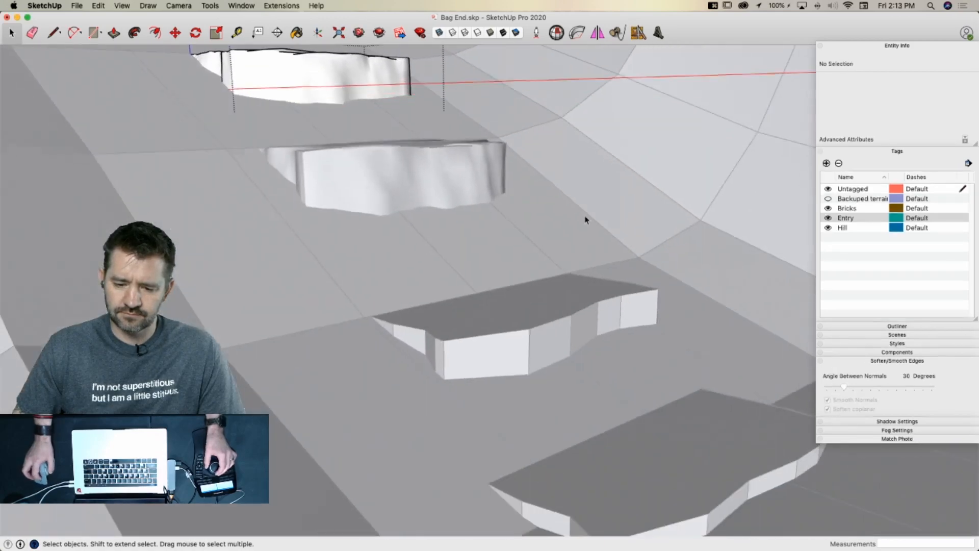
Open the second-lowest block group on the hill and apply Erode to all its geometry with 2 iterations and Move set to No
{"action": "double_click", "coordinate": [507, 277]}
{"action": "triple_click", "coordinate": [504, 277]}
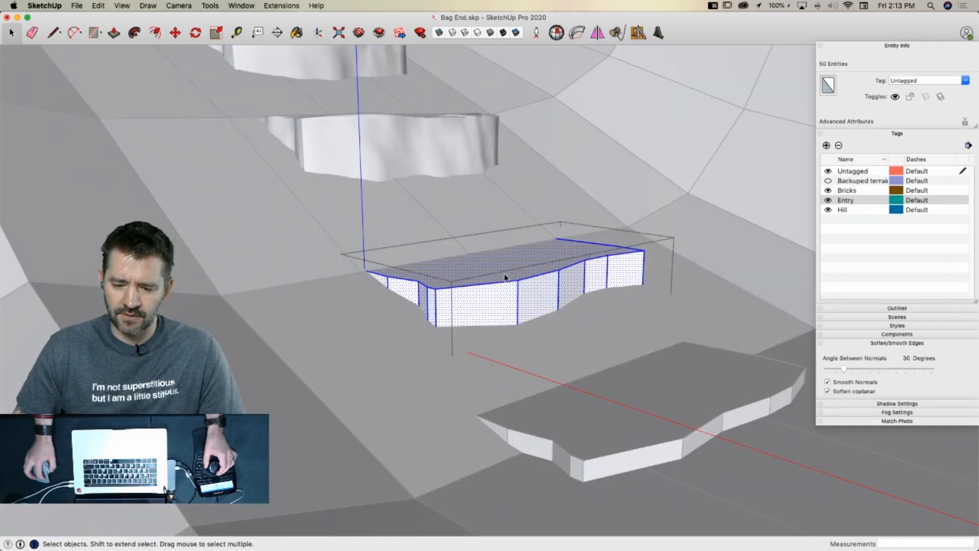
{"action": "left_click", "coordinate": [294, 3]}
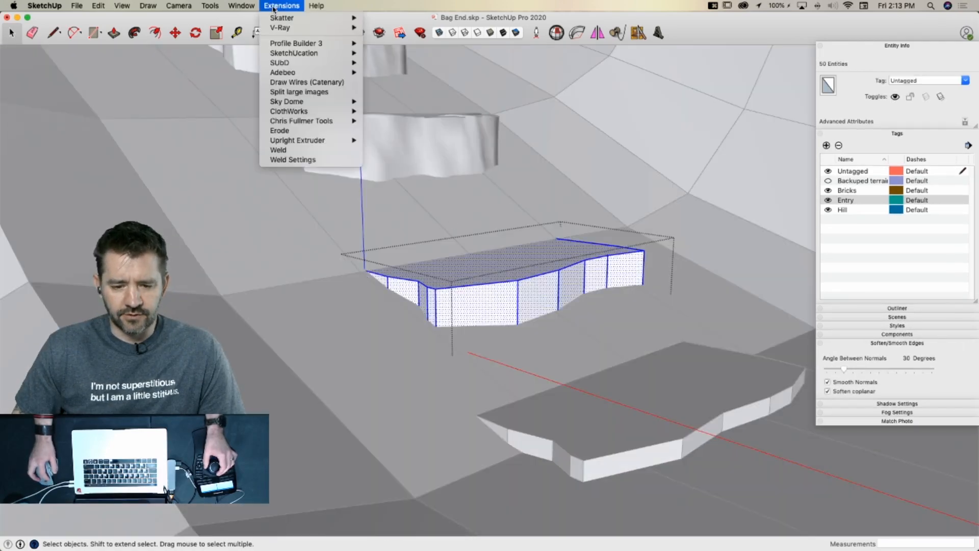
{"action": "left_click", "coordinate": [311, 133]}
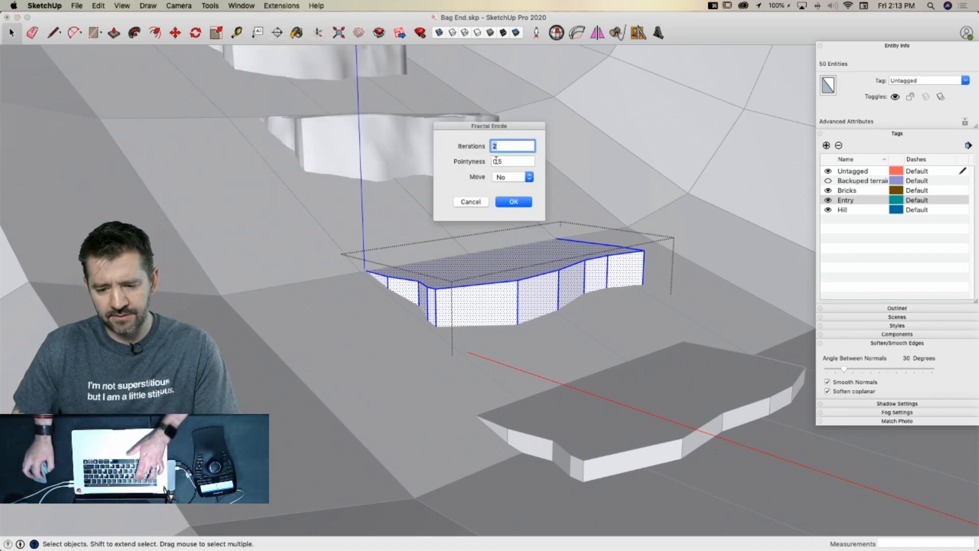
{"action": "left_click", "coordinate": [513, 206]}
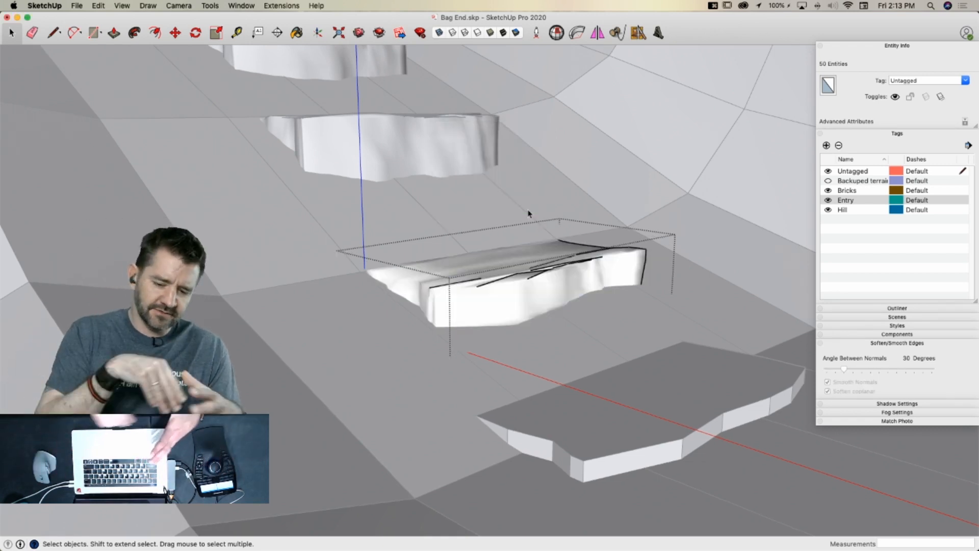
{"action": "left_click", "coordinate": [529, 215]}
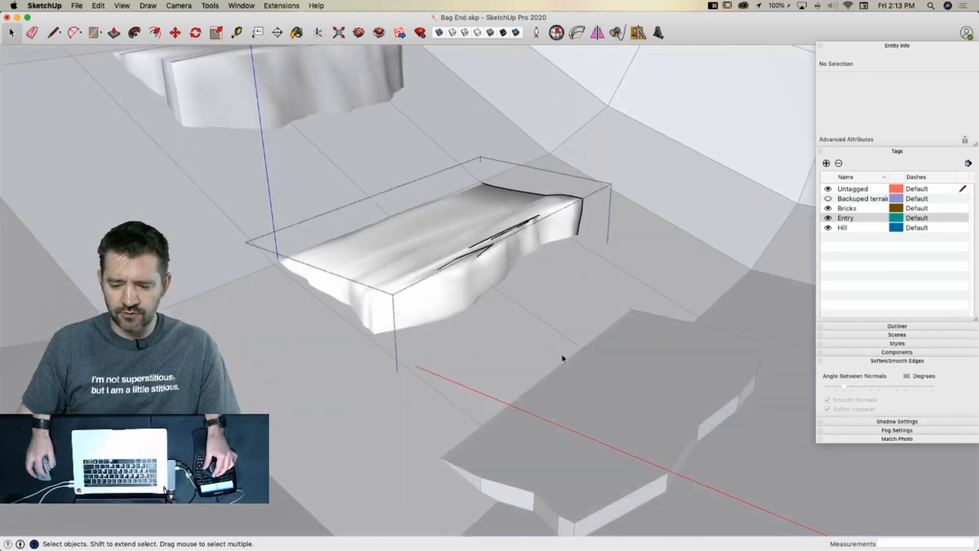
Open the lowest block group, apply Erode to all its geometry with 2 iterations, pointyness 0.3 and Move set to No, and close it
{"action": "triple_click", "coordinate": [600, 399]}
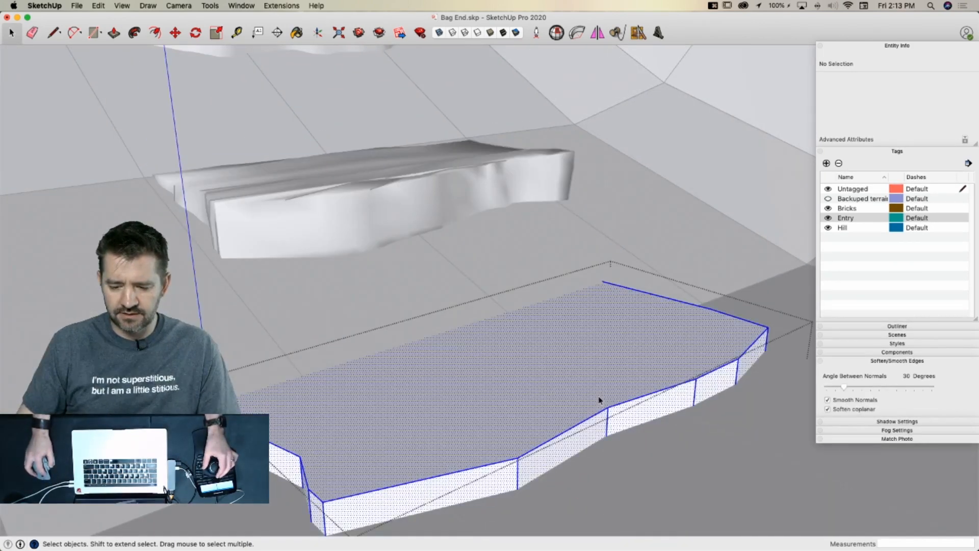
{"action": "left_click", "coordinate": [281, 6]}
{"action": "mouse_move", "coordinate": [296, 44]}
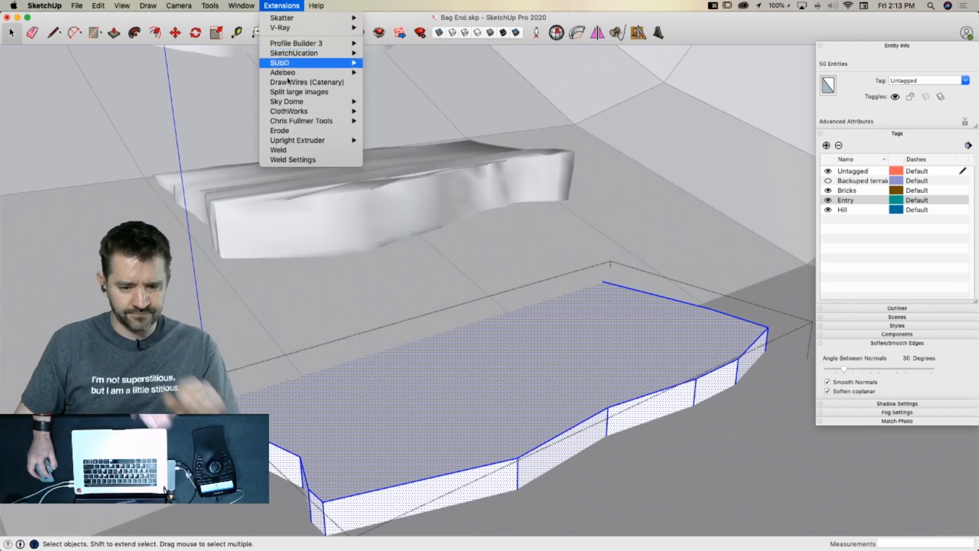
{"action": "left_click", "coordinate": [282, 132]}
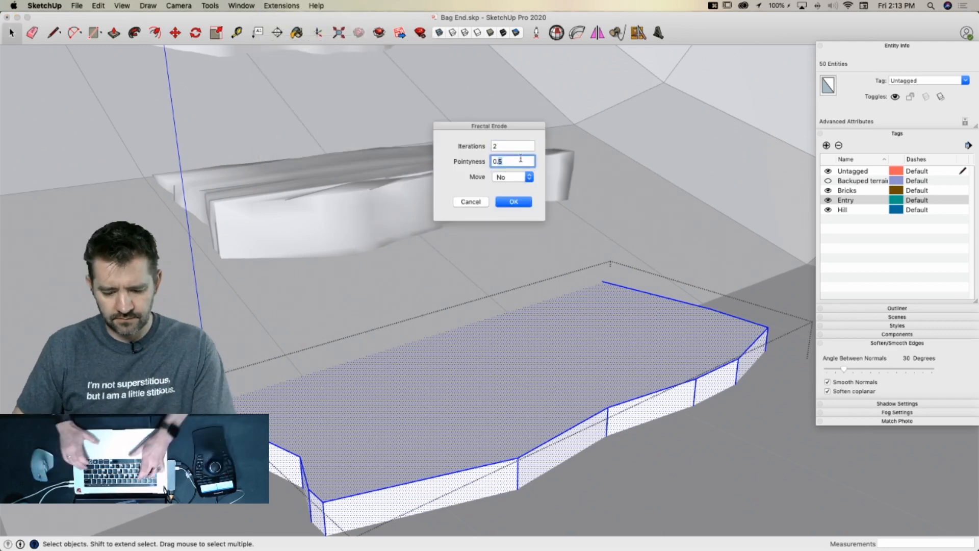
{"action": "type", "text": "3"}
{"action": "key", "text": "Return"}
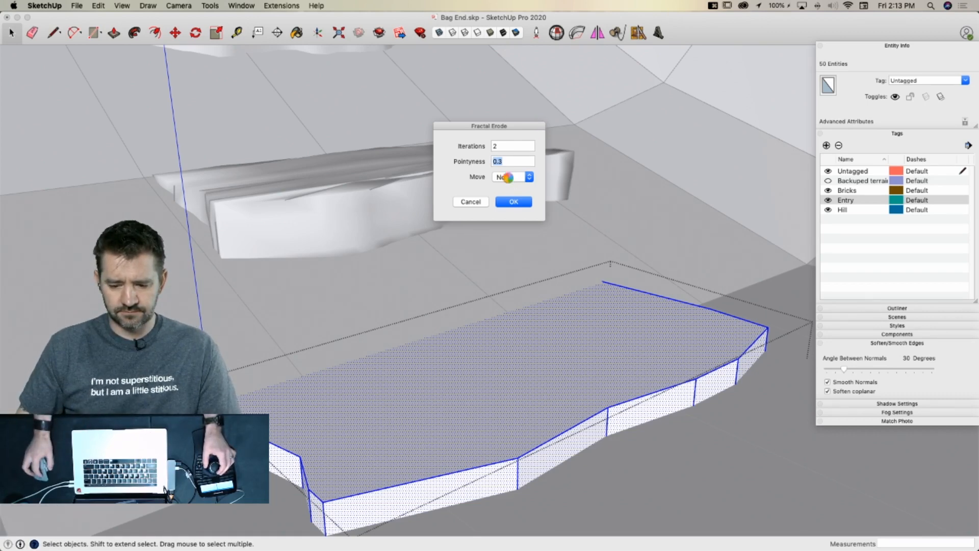
{"action": "scroll", "coordinate": [505, 179], "scroll_direction": "down", "scroll_amount": 8}
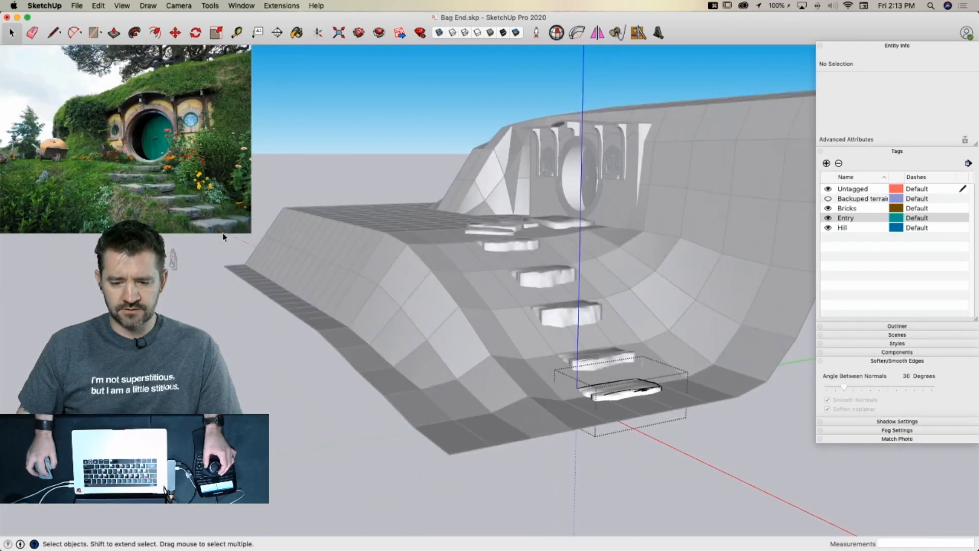
{"action": "left_click", "coordinate": [223, 236]}
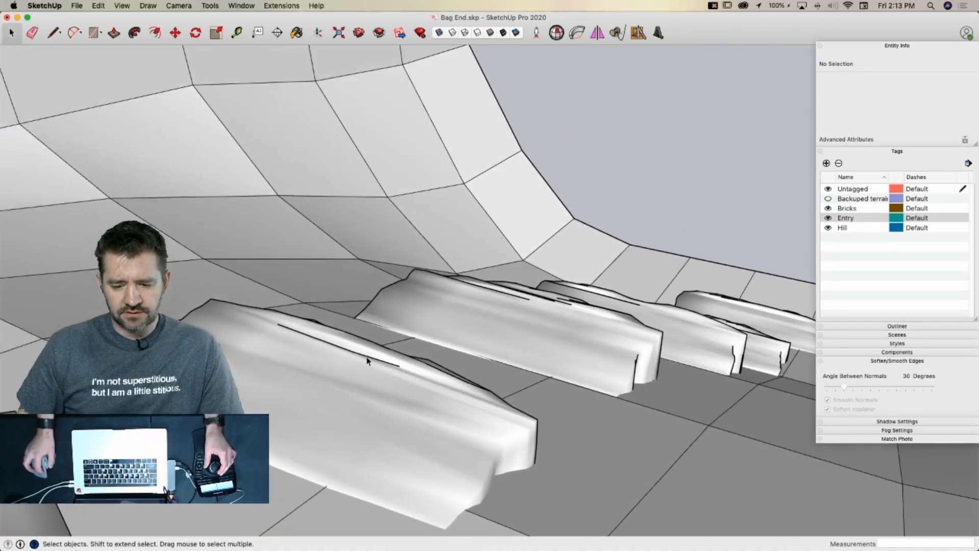
Open the eroded stone group with hidden geometry shown and erase the sharp spike near its upper front corner
{"action": "double_click", "coordinate": [366, 358]}
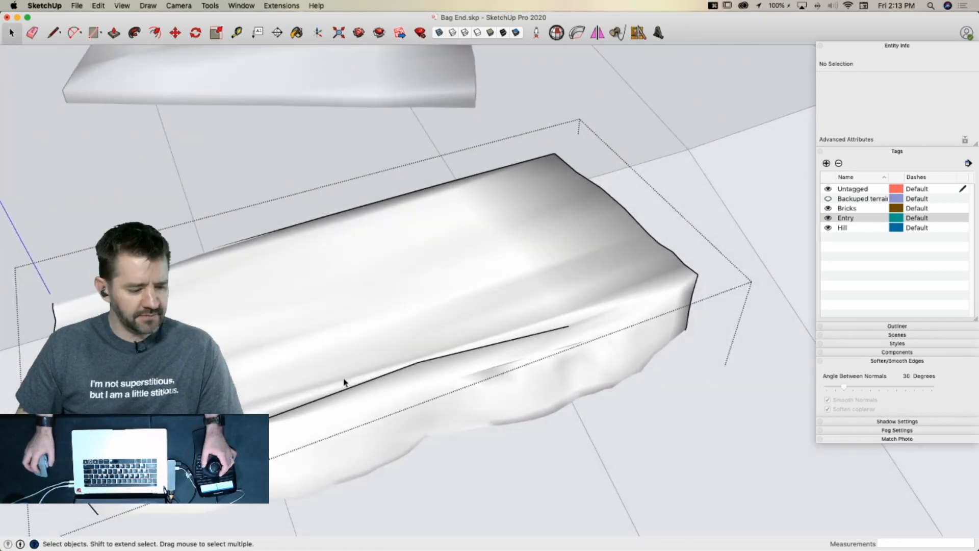
{"action": "key", "text": "h"}
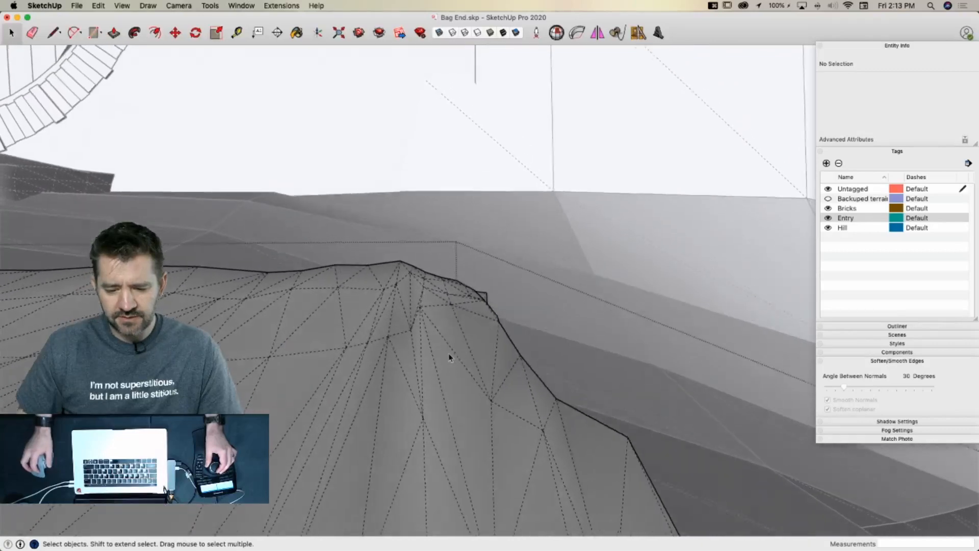
{"action": "key", "text": "e"}
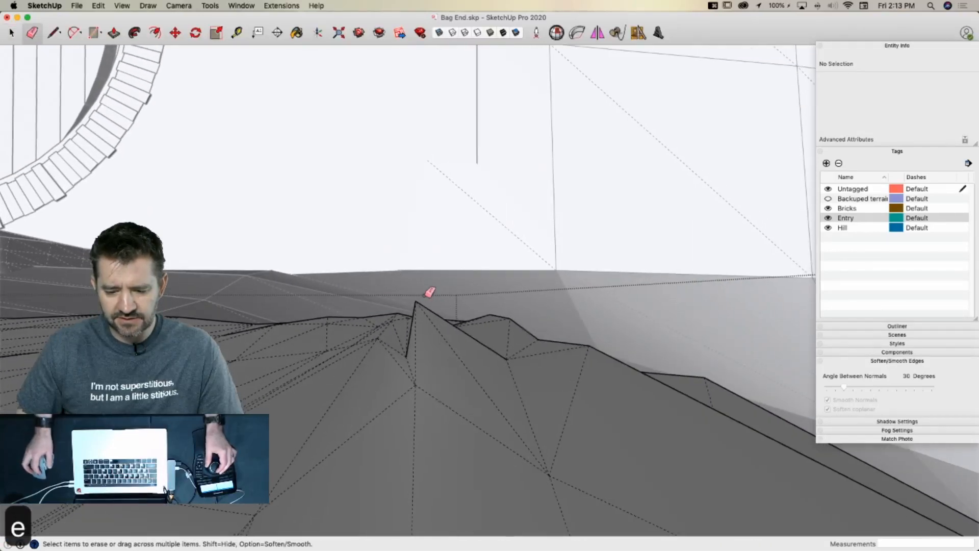
{"action": "left_click_drag", "start_coordinate": [424, 298], "coordinate": [428, 299]}
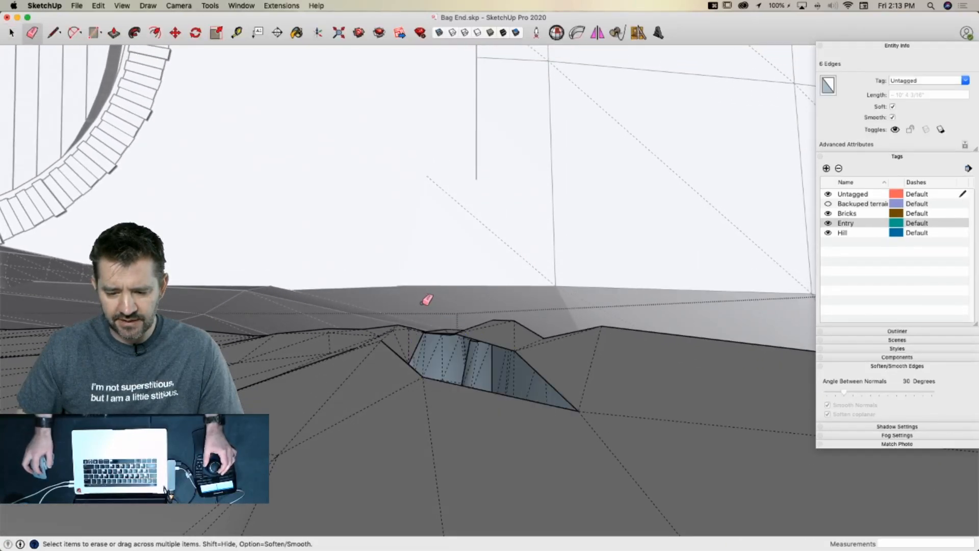
Patch the hole left by the erased spike by drawing lines between its opposite vertices
{"action": "key", "text": "l"}
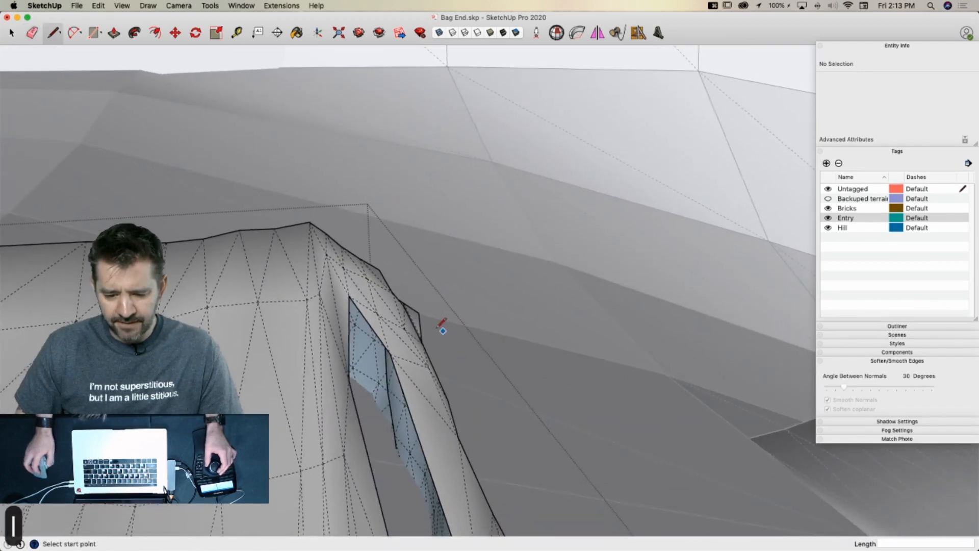
{"action": "left_click", "coordinate": [392, 355]}
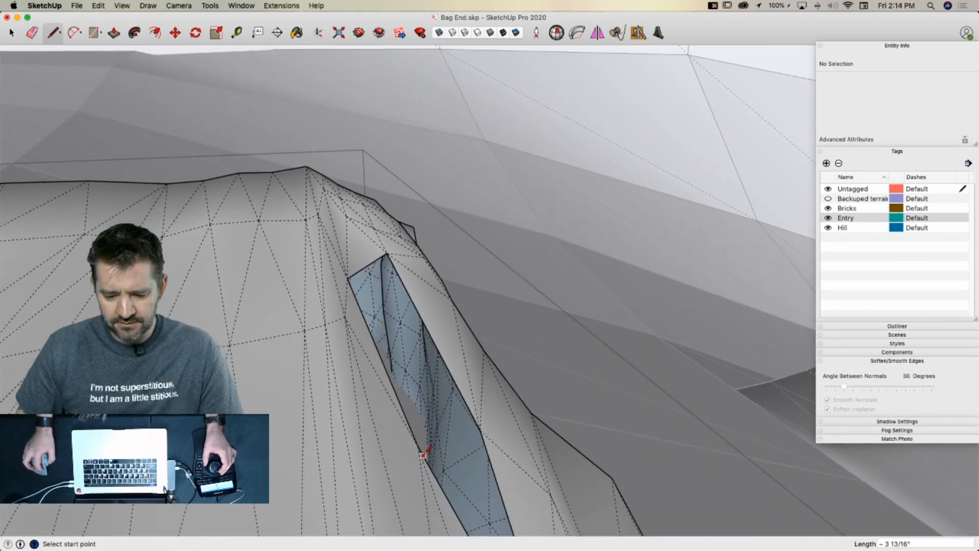
{"action": "left_click", "coordinate": [479, 430]}
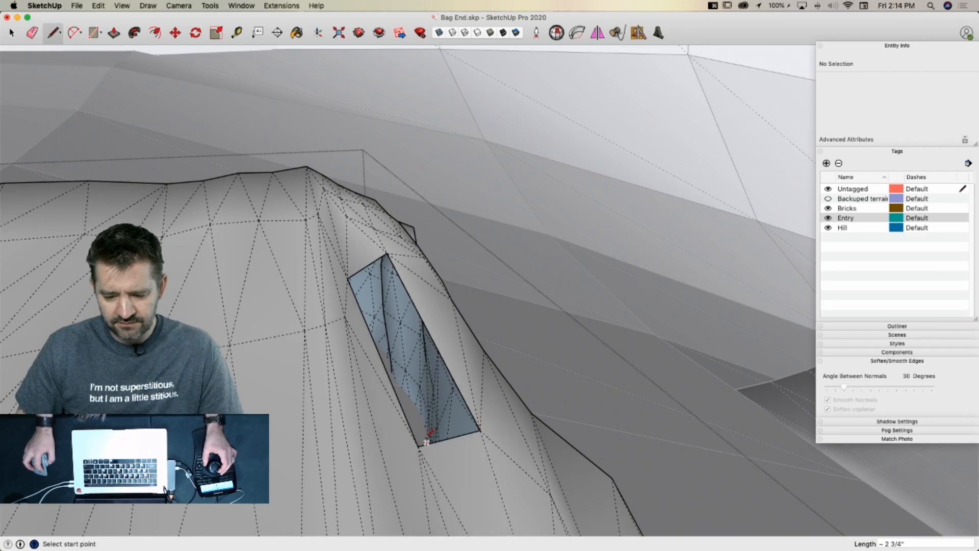
{"action": "left_click", "coordinate": [393, 265]}
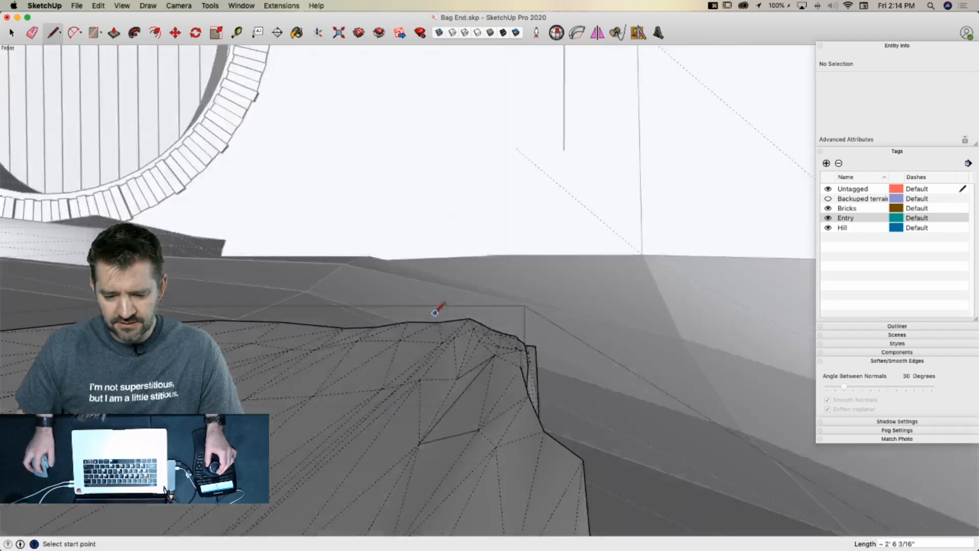
Erase the remaining raised edges beside the patch and close the resulting hole with new lines across its vertices
{"action": "key", "text": "e"}
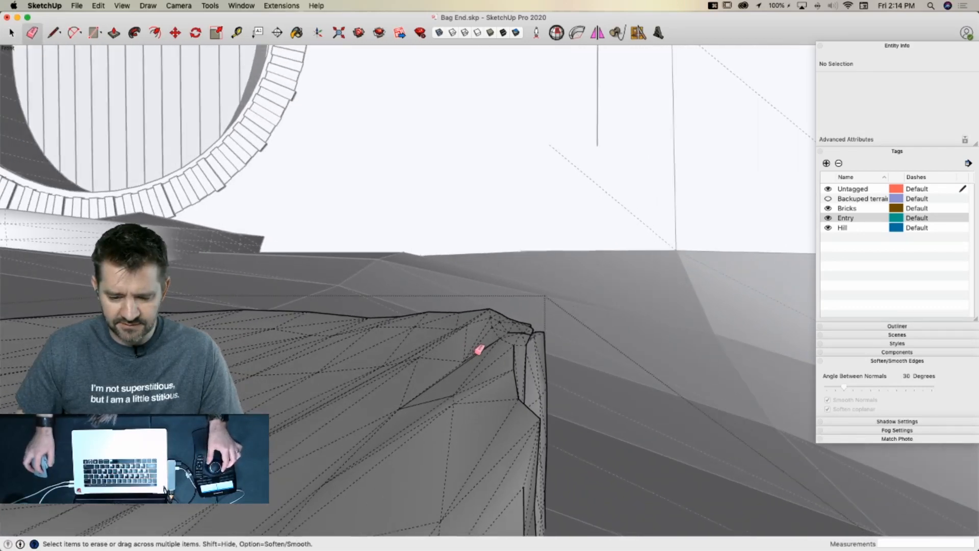
{"action": "key", "text": "e"}
{"action": "left_click_drag", "start_coordinate": [470, 359], "coordinate": [465, 358]}
{"action": "key", "text": "l"}
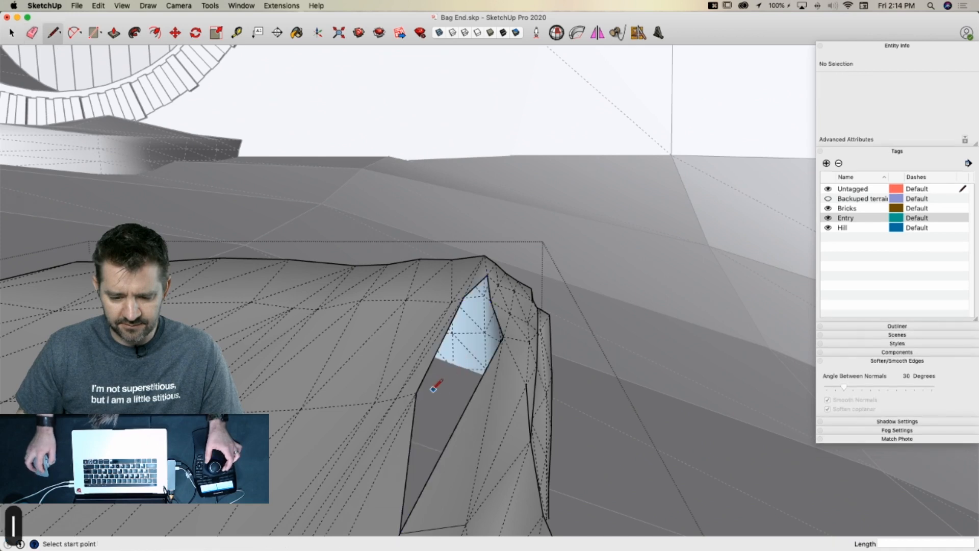
{"action": "left_click", "coordinate": [505, 335]}
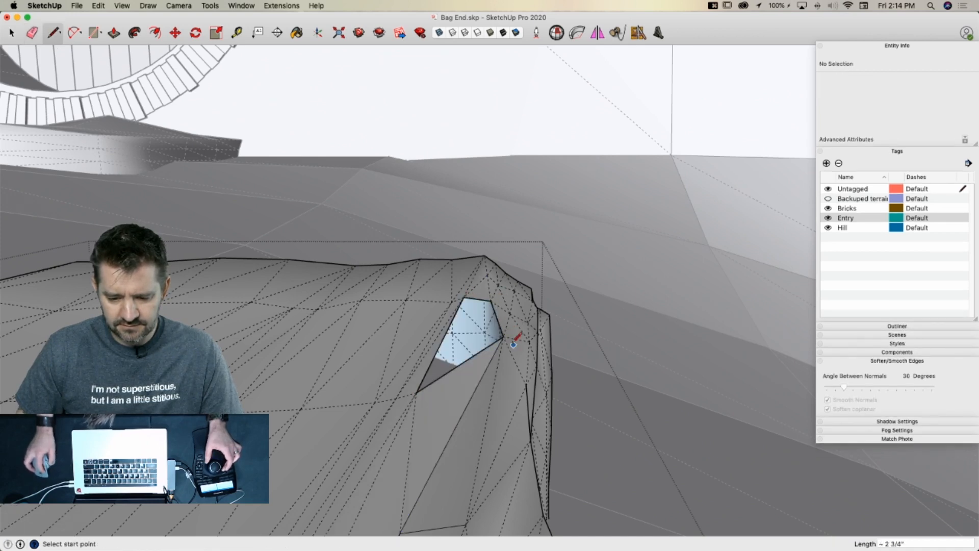
{"action": "key", "text": "e"}
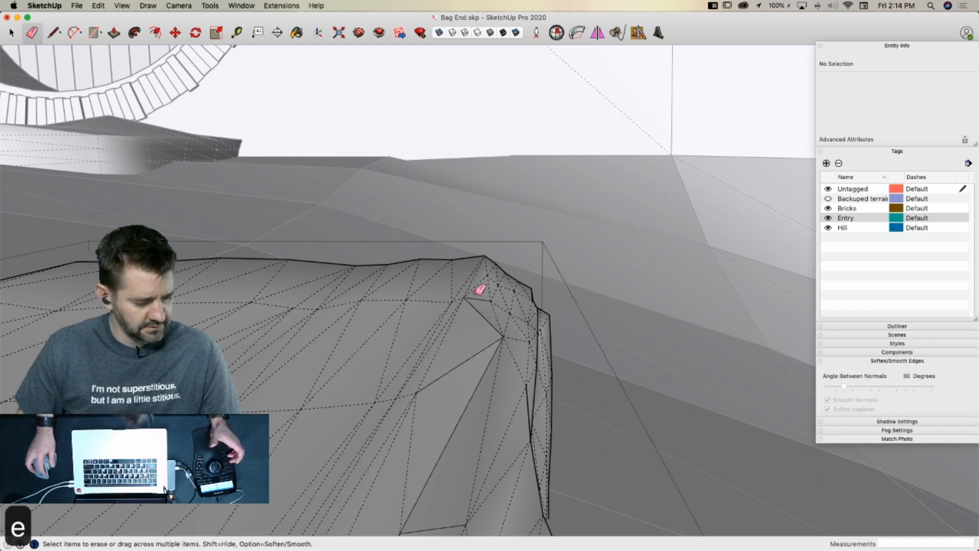
Soften the hard edges left by the new patch lines around the eroded stone's upper corner
{"action": "left_click_drag", "start_coordinate": [474, 305], "coordinate": [479, 363]}
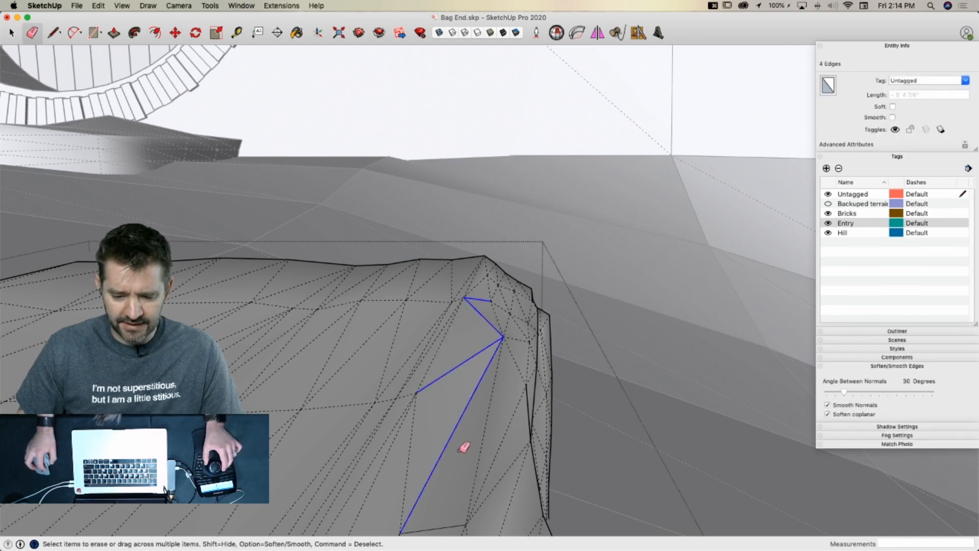
{"action": "left_click_drag", "start_coordinate": [464, 447], "coordinate": [463, 446], "text": "alt"}
{"action": "left_click_drag", "start_coordinate": [458, 344], "coordinate": [446, 366], "text": "alt"}
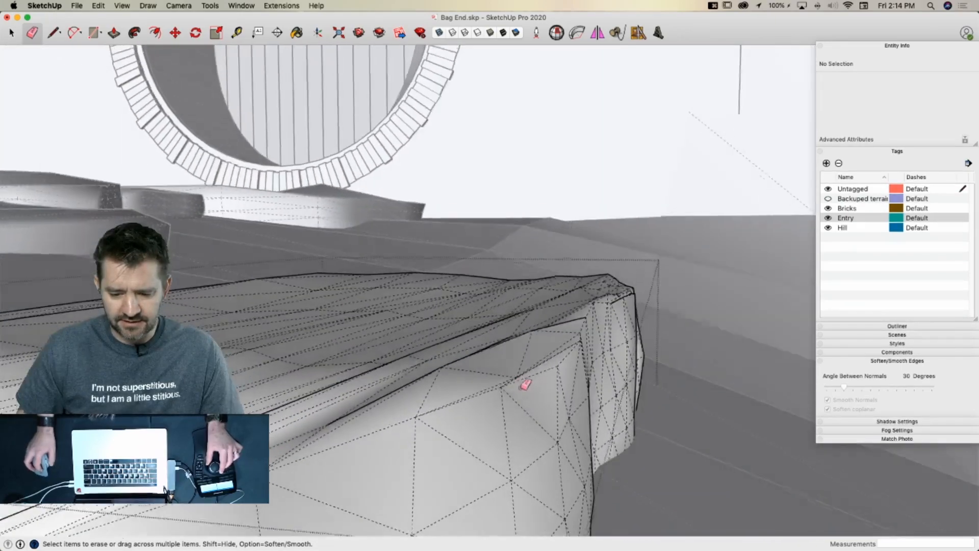
{"action": "left_click_drag", "start_coordinate": [526, 390], "coordinate": [521, 385], "text": "alt"}
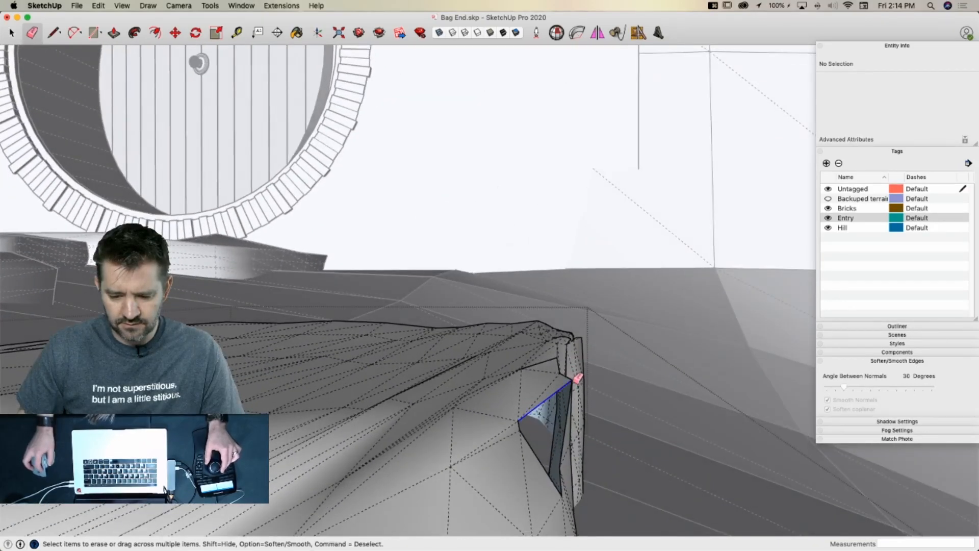
Erase the protruding edges on the stone's side face and close the resulting hole with new lines between its vertices
{"action": "left_click_drag", "start_coordinate": [574, 380], "coordinate": [571, 383]}
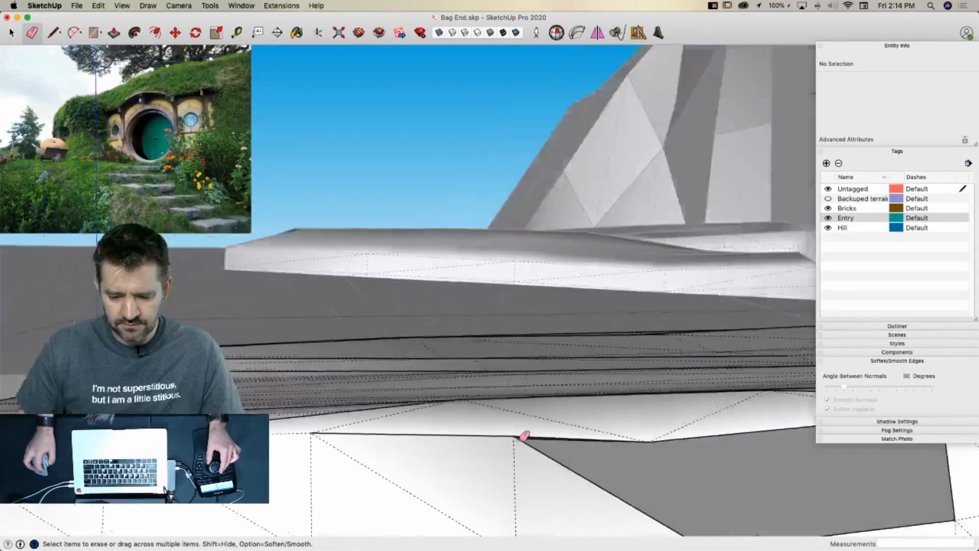
{"action": "left_click_drag", "start_coordinate": [492, 434], "coordinate": [488, 427]}
{"action": "key", "text": "l"}
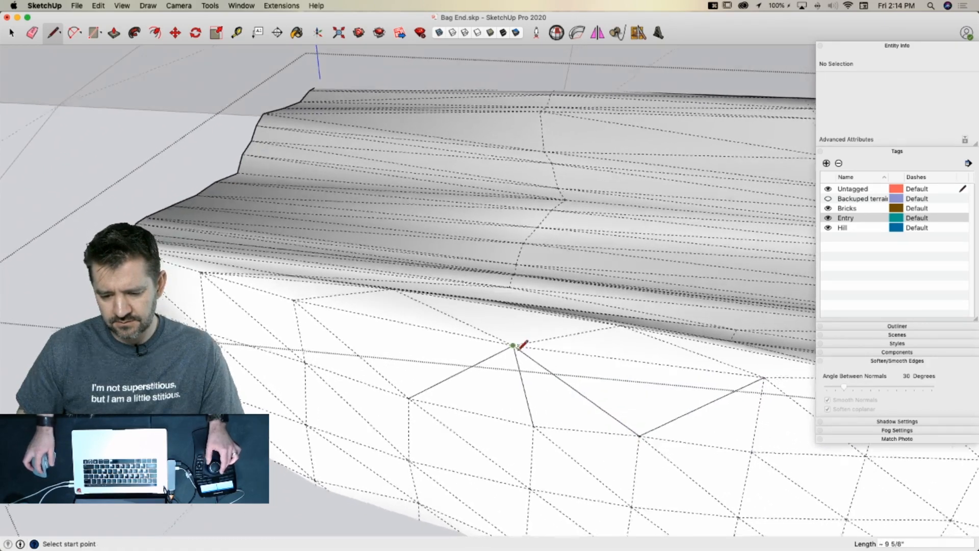
{"action": "key", "text": "space"}
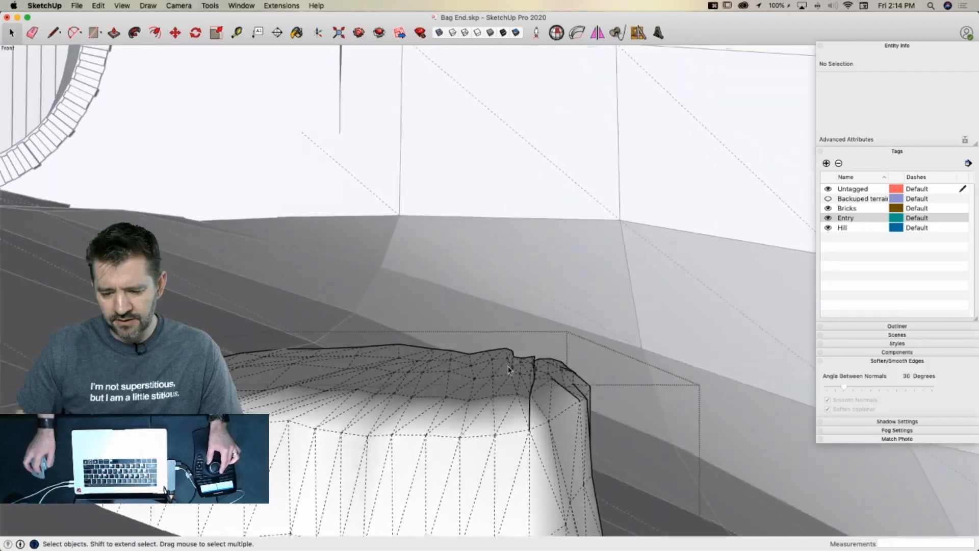
Select the uneven strip along the stone's top edge and make its vertices planar in Vertex Tools with a 1" soft selection radius
{"action": "left_click_drag", "start_coordinate": [504, 327], "coordinate": [617, 380]}
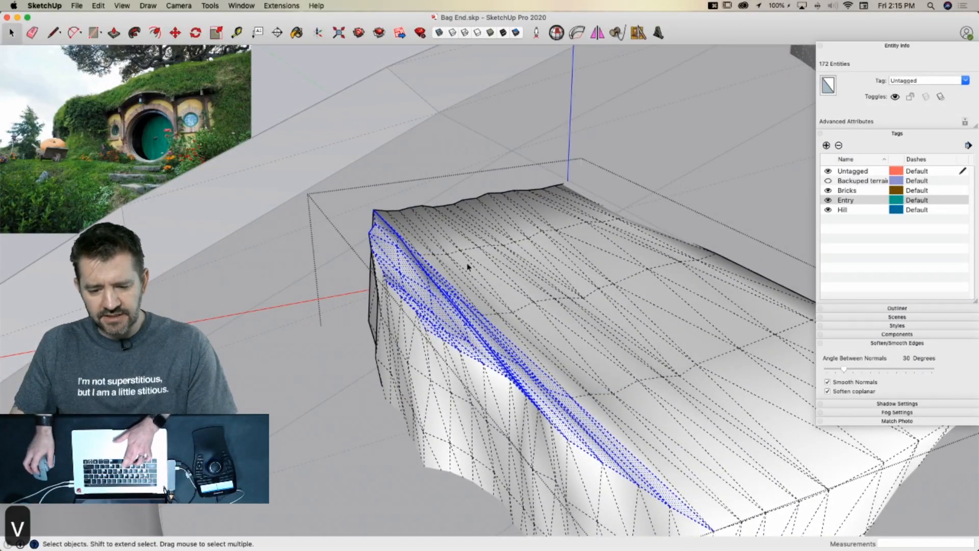
{"action": "key", "text": "v"}
{"action": "left_click", "coordinate": [211, 209]}
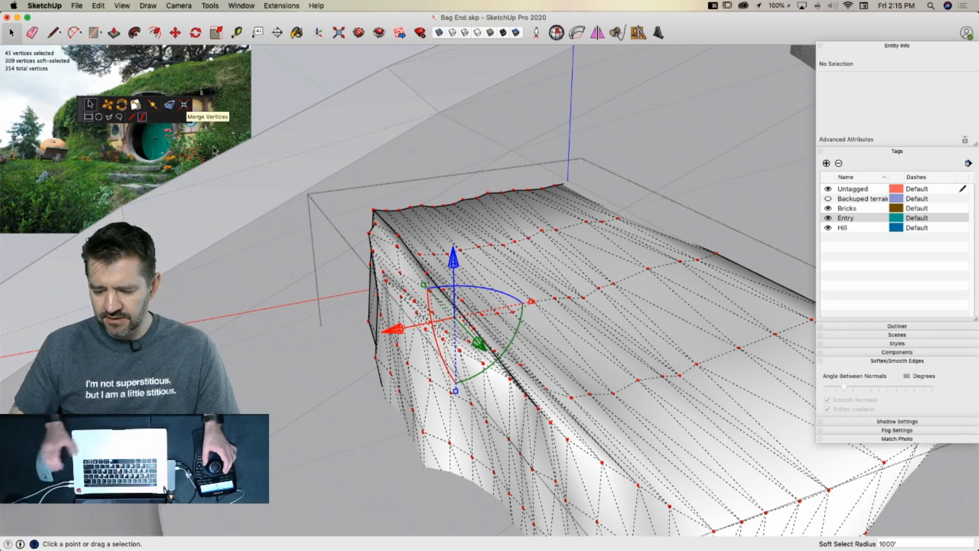
{"action": "type", "text": "1"}
{"action": "key", "text": "Return"}
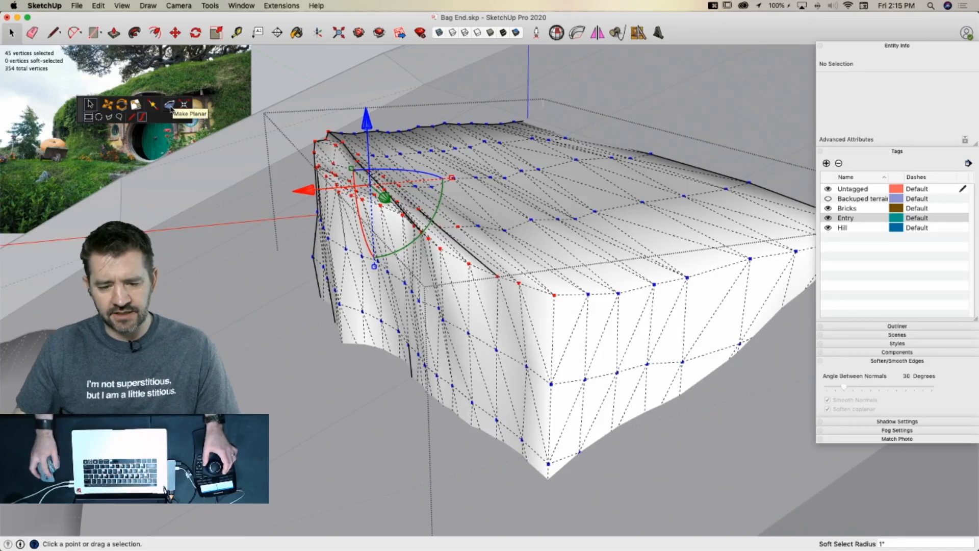
{"action": "left_click", "coordinate": [170, 105]}
{"action": "key", "text": "space"}
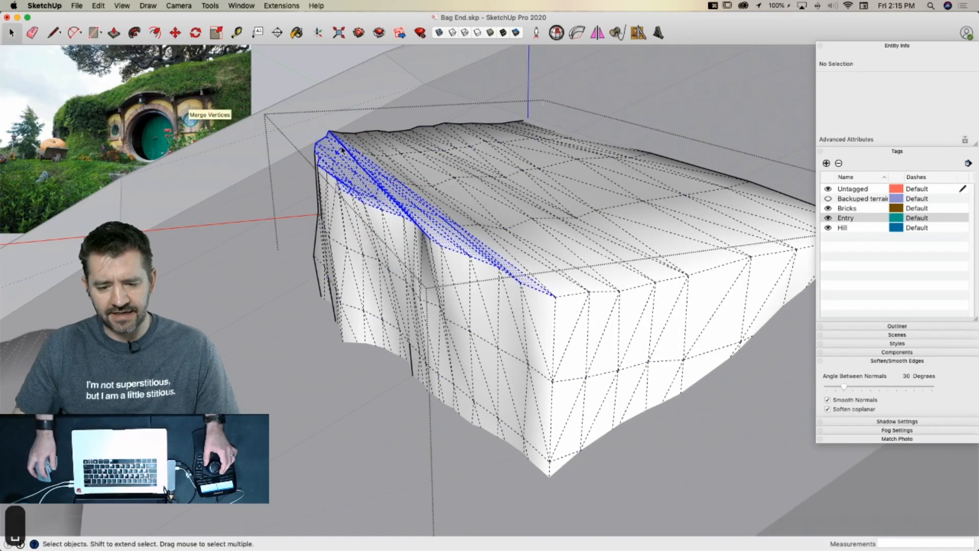
Reopen the stone group, select the strip along its upper edge and lower its vertices slightly with a 7" soft selection radius
{"action": "middle_click_drag", "start_coordinate": [394, 148], "coordinate": [505, 160]}
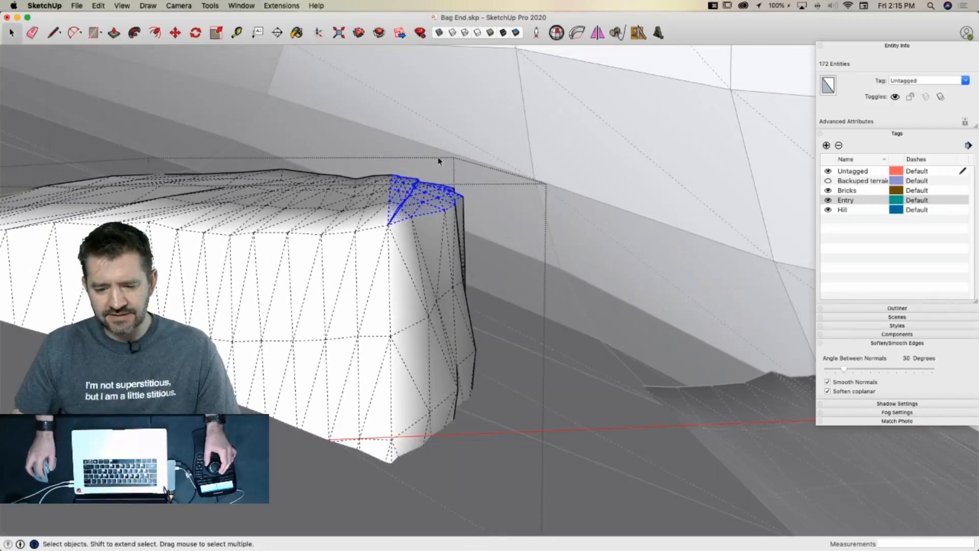
{"action": "left_click", "coordinate": [440, 158]}
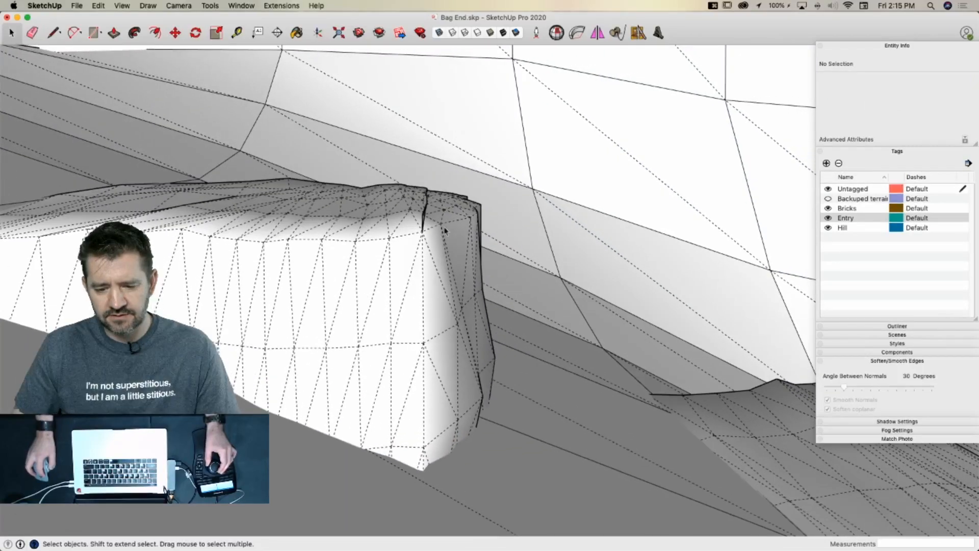
{"action": "double_click", "coordinate": [452, 217]}
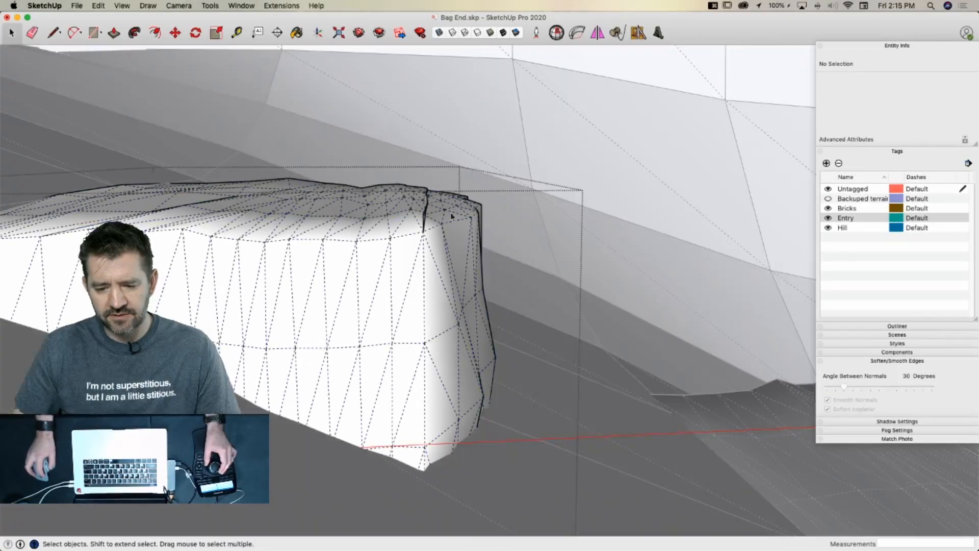
{"action": "left_click", "coordinate": [494, 221]}
{"action": "middle_click_drag", "start_coordinate": [494, 221], "coordinate": [465, 232]}
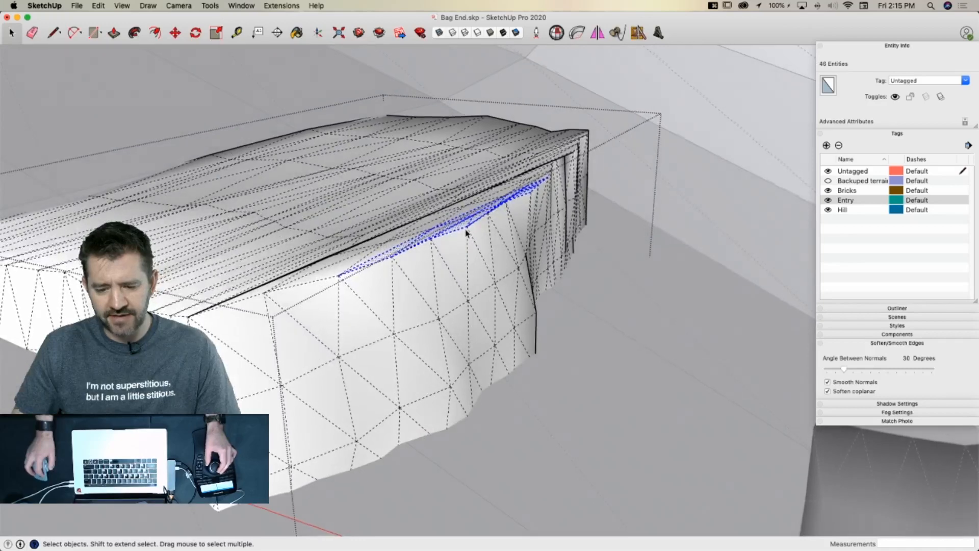
{"action": "key", "text": "v"}
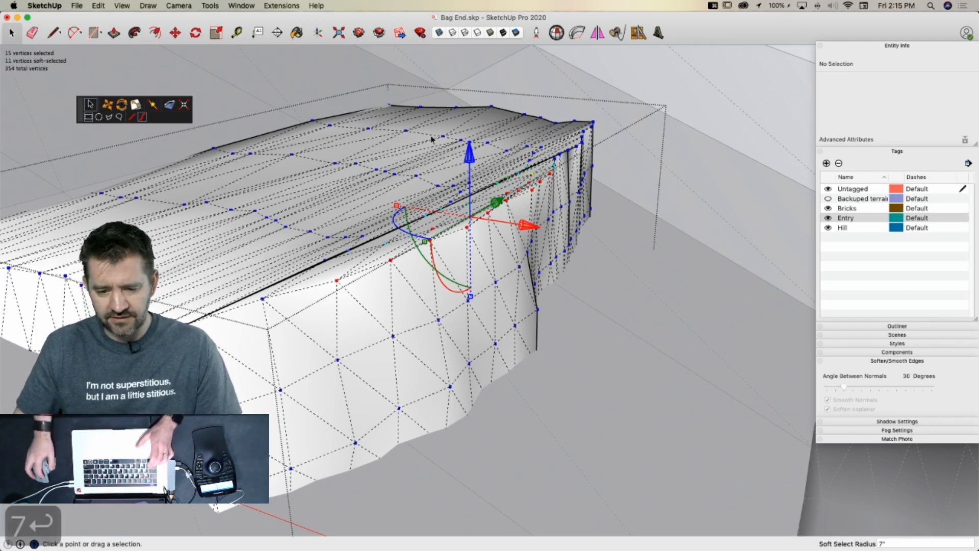
{"action": "left_click_drag", "start_coordinate": [471, 156], "coordinate": [470, 163]}
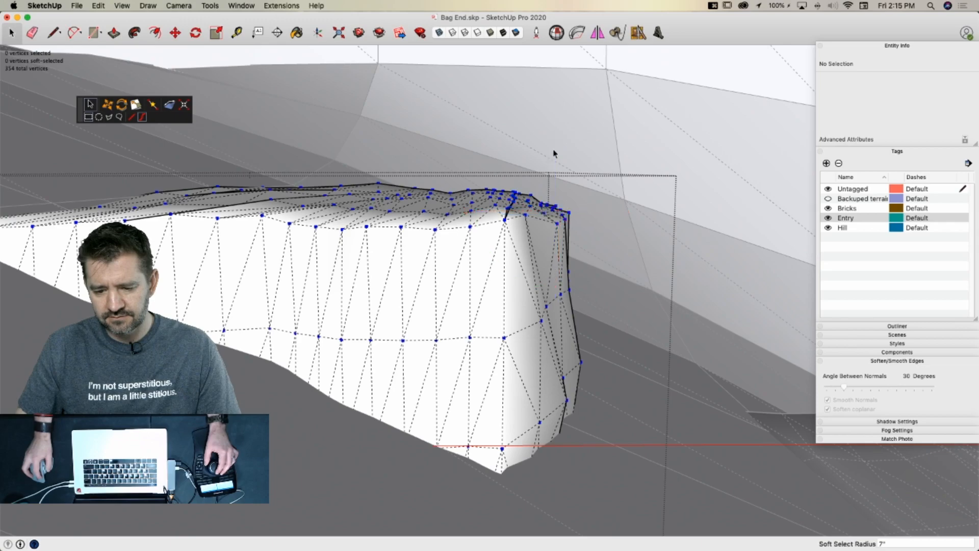
{"action": "key", "text": "space"}
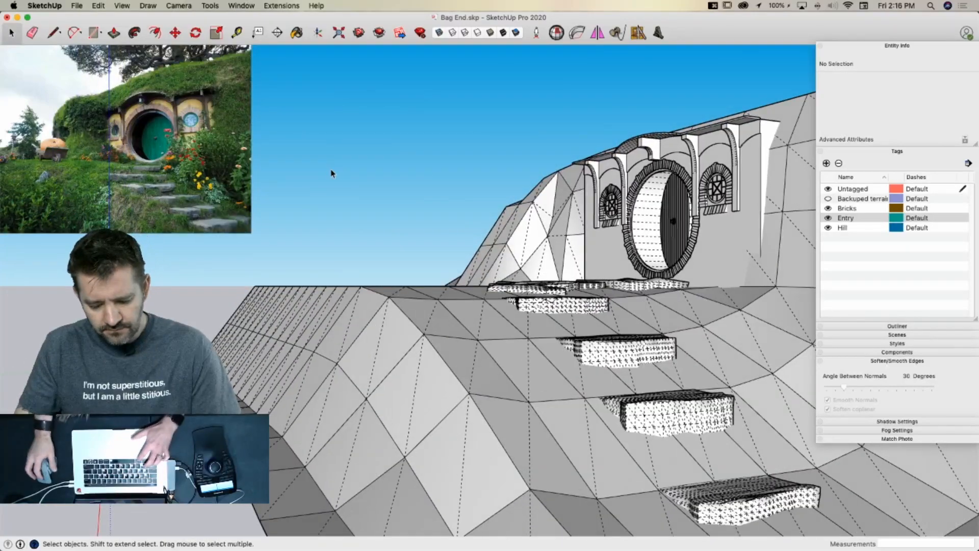
Save the model, soften the stray hard edges on the eroded stone's front face and close the stone group
{"action": "key", "text": "super+s"}
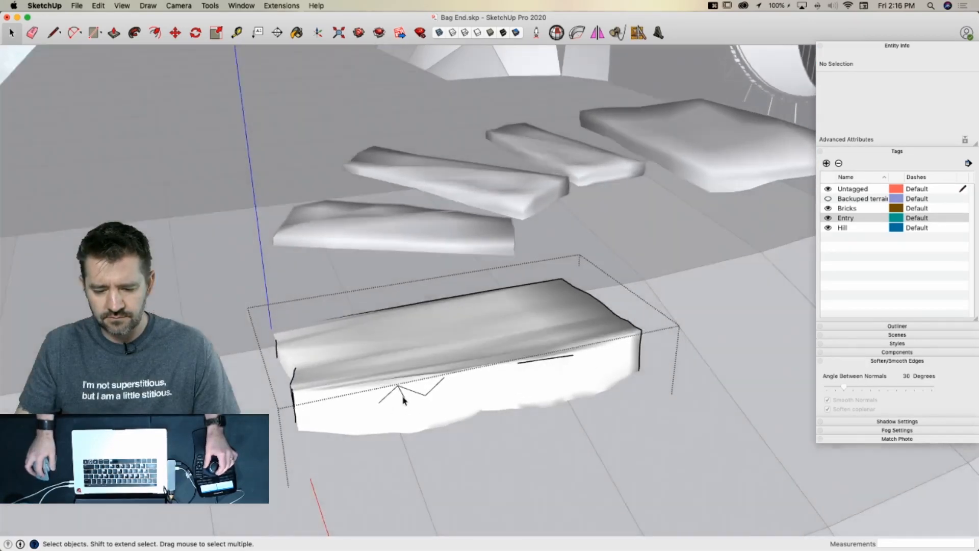
{"action": "key", "text": "e"}
{"action": "left_click_drag", "start_coordinate": [409, 376], "coordinate": [384, 378]}
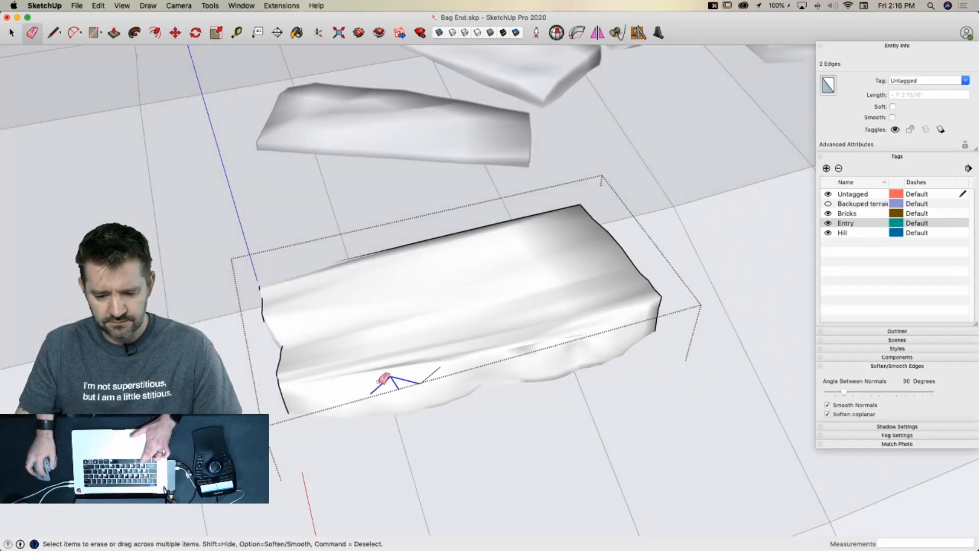
{"action": "left_click_drag", "start_coordinate": [553, 344], "coordinate": [516, 345]}
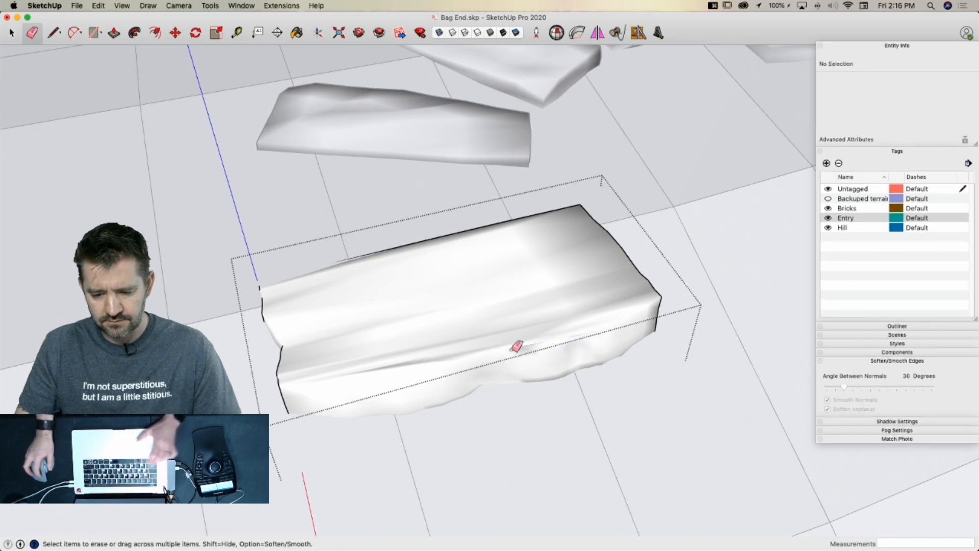
{"action": "key", "text": "space"}
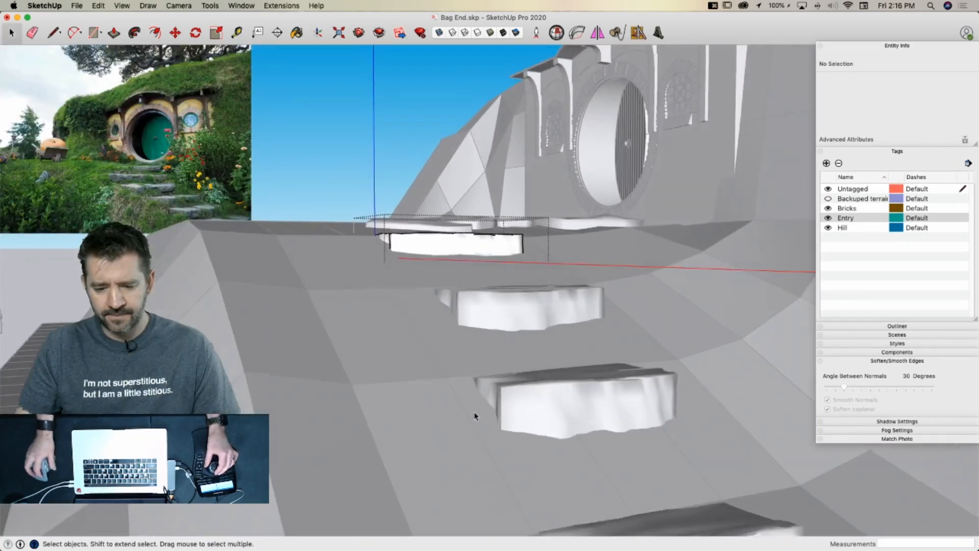
{"action": "key", "text": "space"}
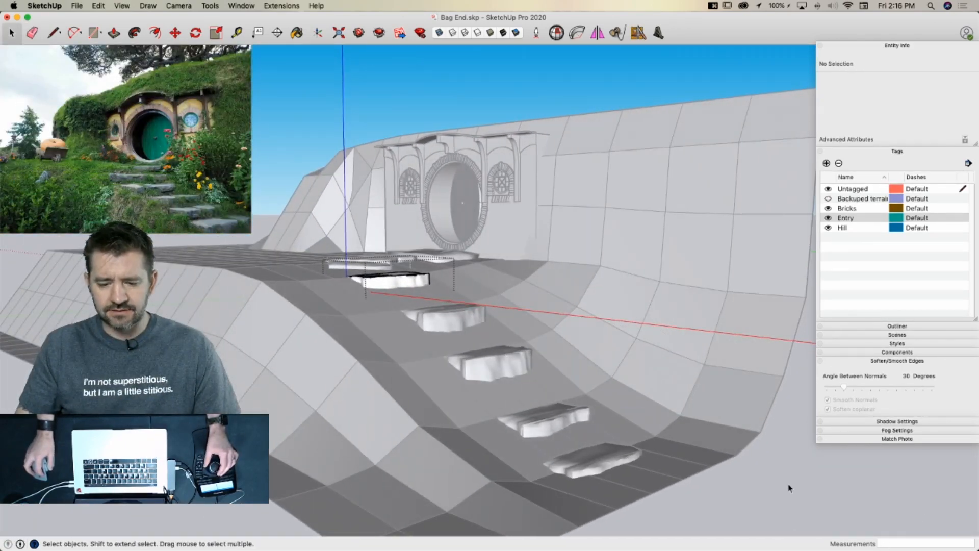
{"action": "left_click", "coordinate": [787, 483]}
Select the hill group, collapse the open side panes and smooth the group's faceted surface
{"action": "left_click", "coordinate": [683, 324]}
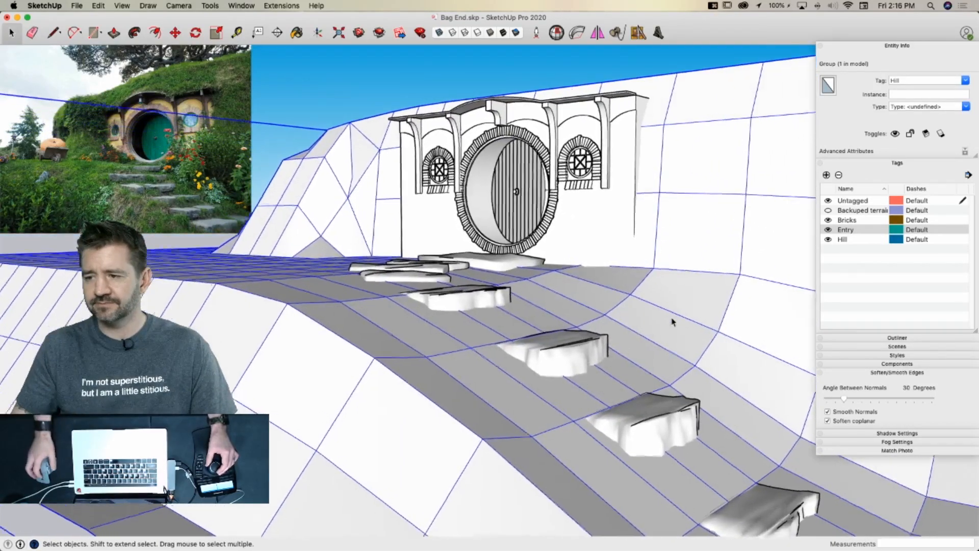
{"action": "left_click", "coordinate": [861, 47]}
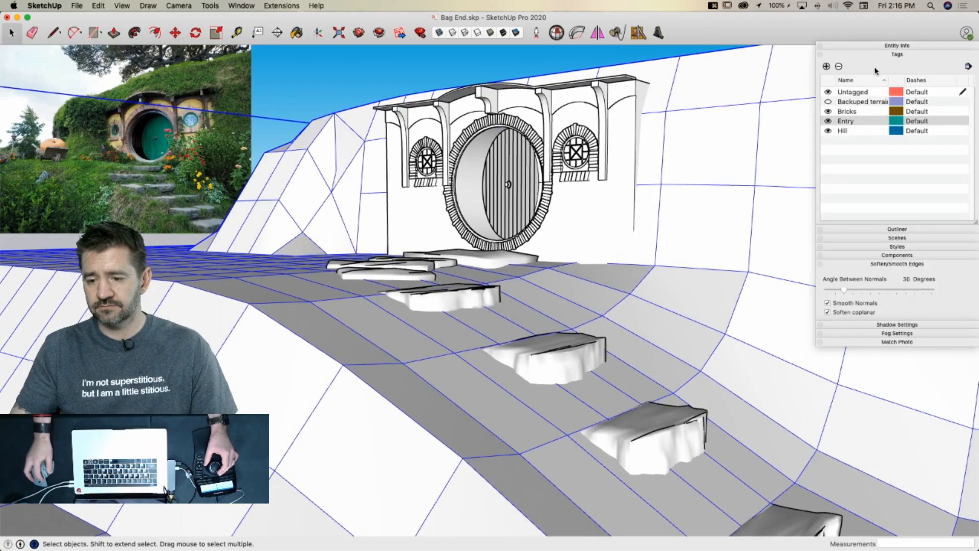
{"action": "left_click", "coordinate": [875, 57]}
{"action": "left_click", "coordinate": [892, 98]}
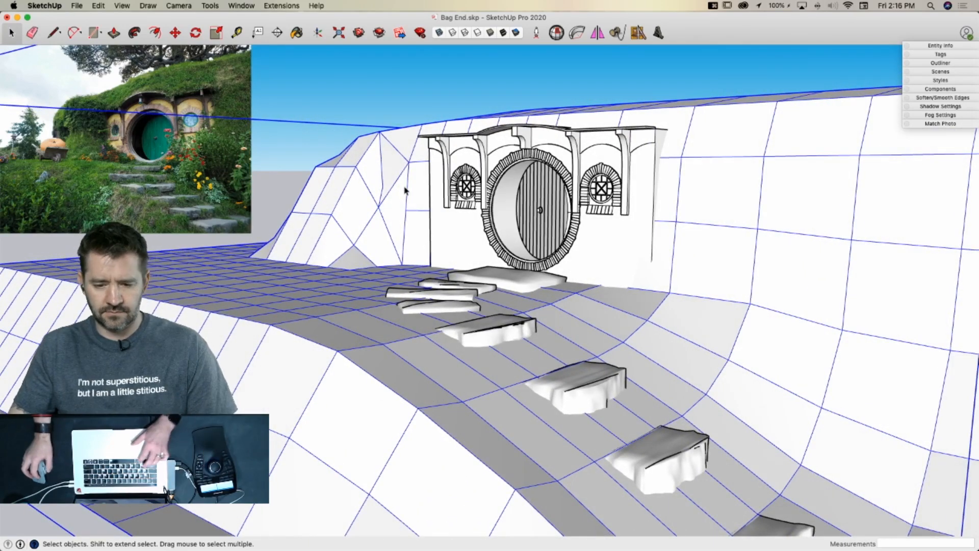
{"action": "key", "text": "u"}
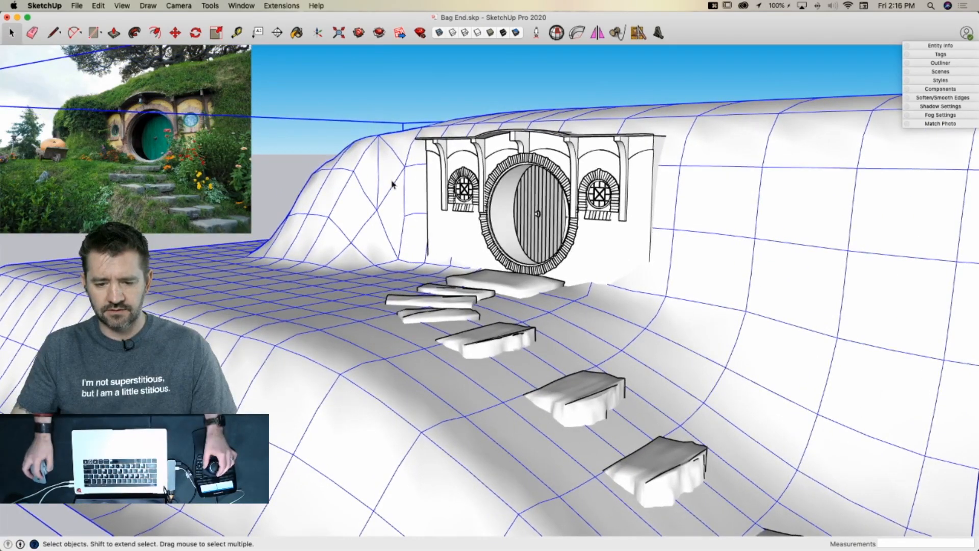
Open the hill group and soften all its edges at 30 degrees with Smooth Normals and Soften coplanar on
{"action": "double_click", "coordinate": [367, 253]}
{"action": "triple_click", "coordinate": [366, 253]}
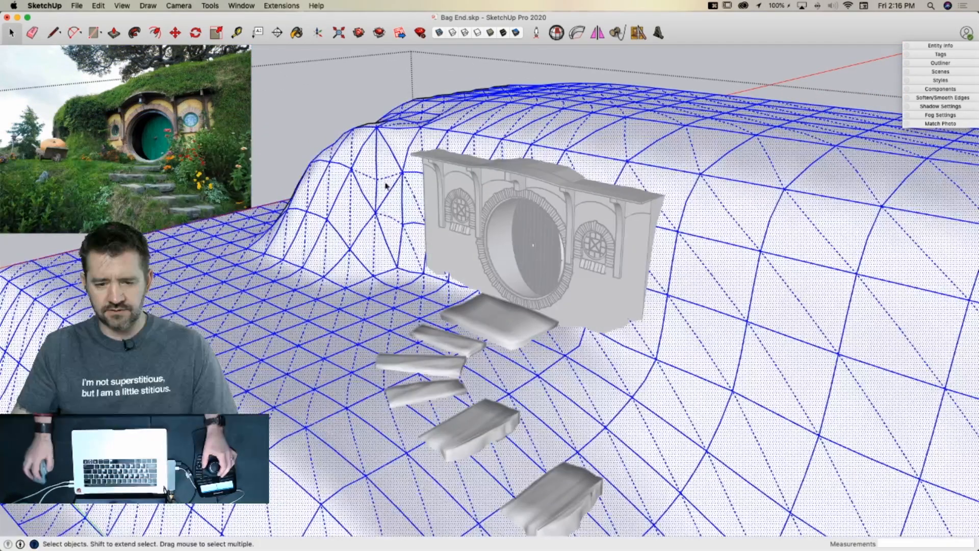
{"action": "left_click", "coordinate": [928, 99]}
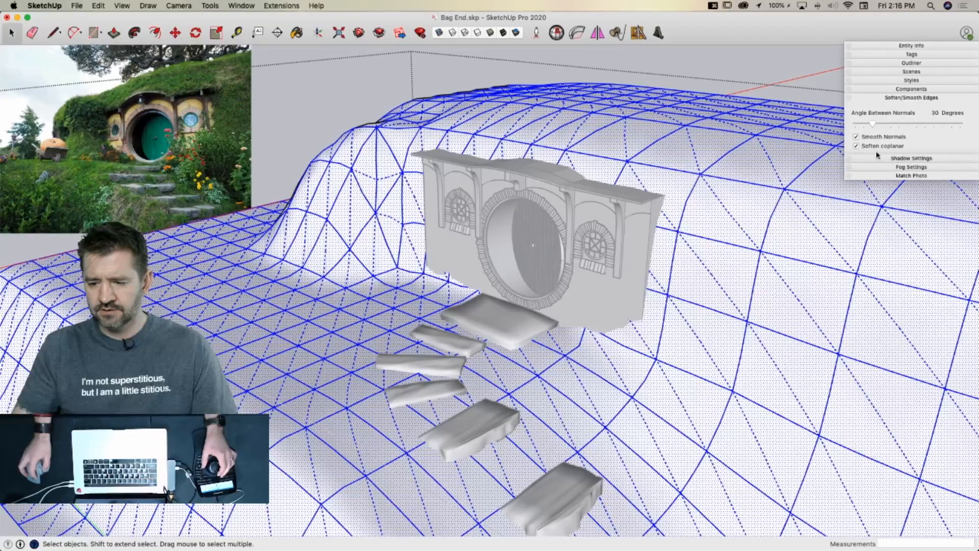
{"action": "left_click", "coordinate": [856, 147]}
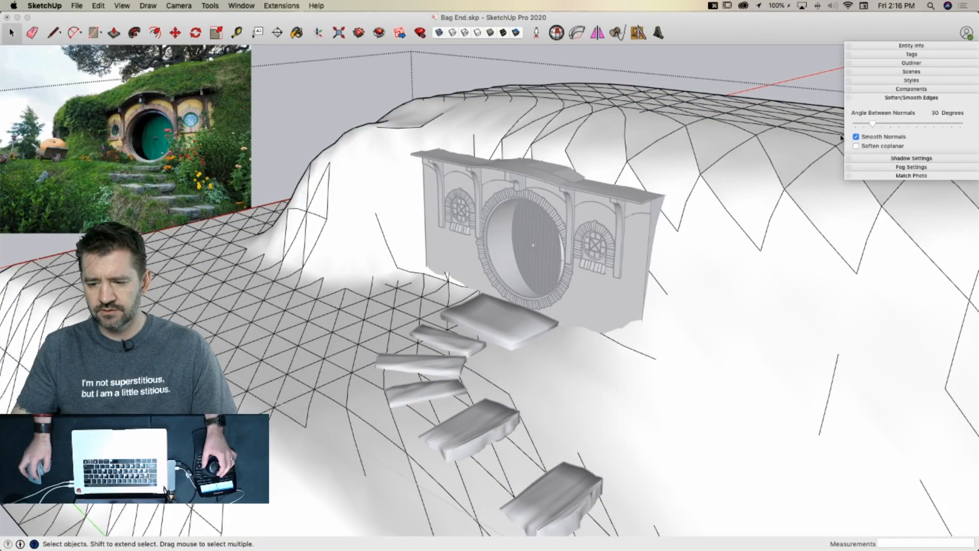
{"action": "left_click", "coordinate": [856, 146]}
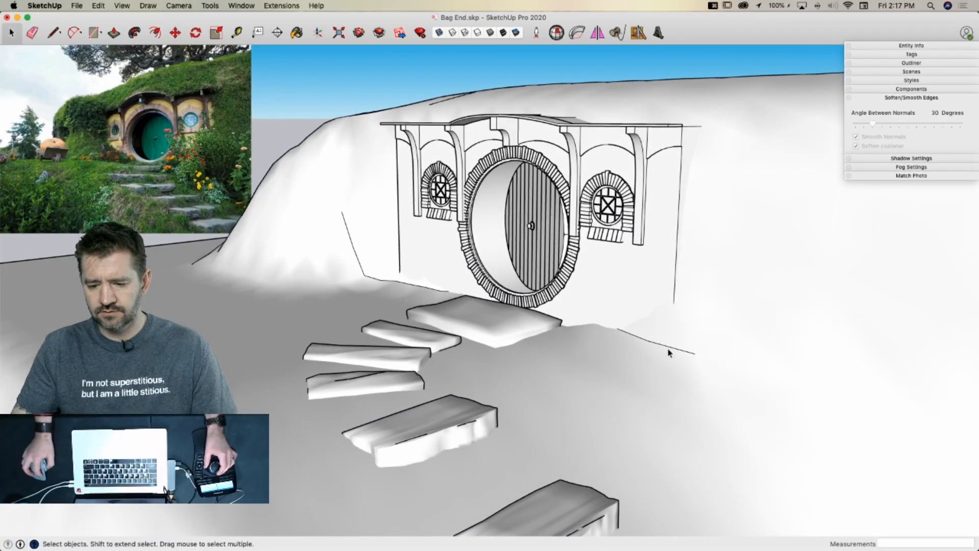
{"action": "key", "text": "e"}
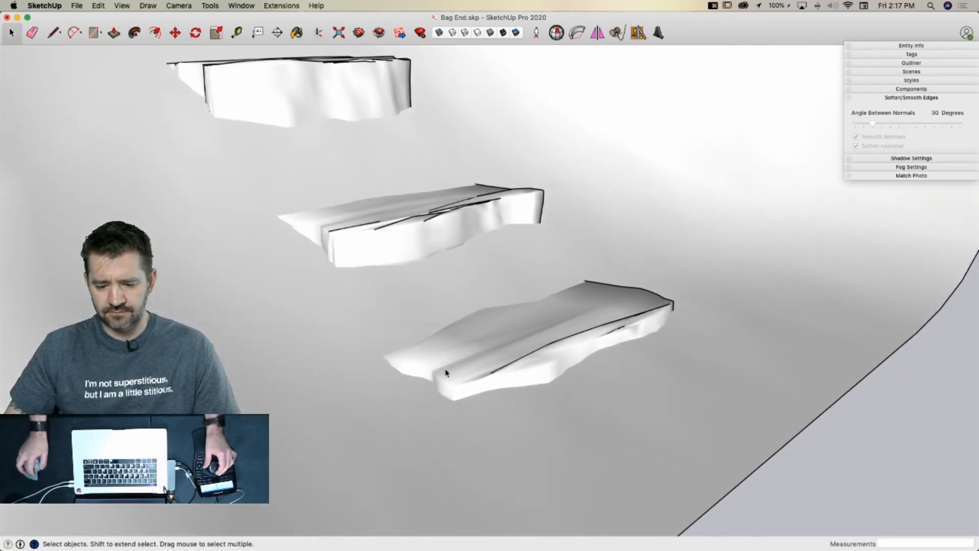
Copy the lower eroded stone beside one farther up the path, and move the resulting pair about 5' 10 3/4"
{"action": "left_click", "coordinate": [421, 343]}
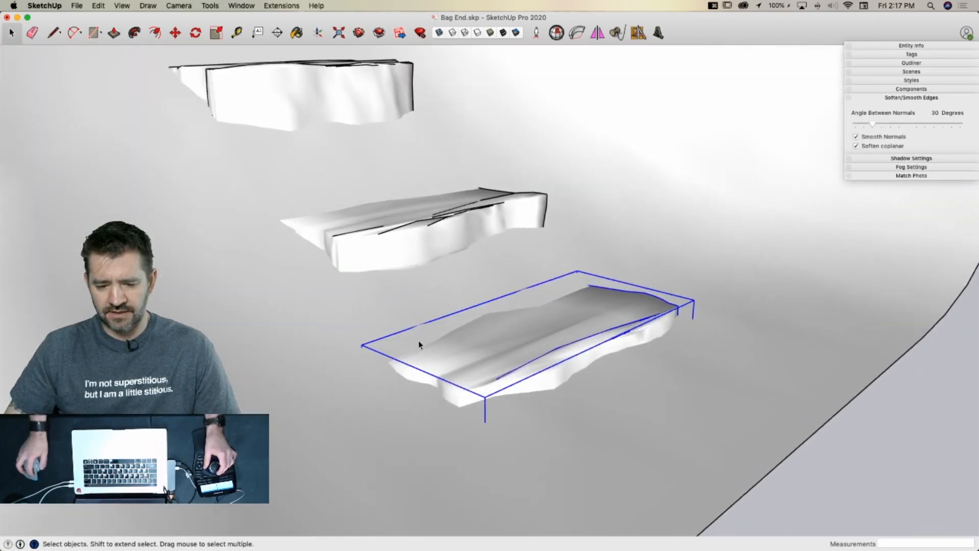
{"action": "key", "text": "m"}
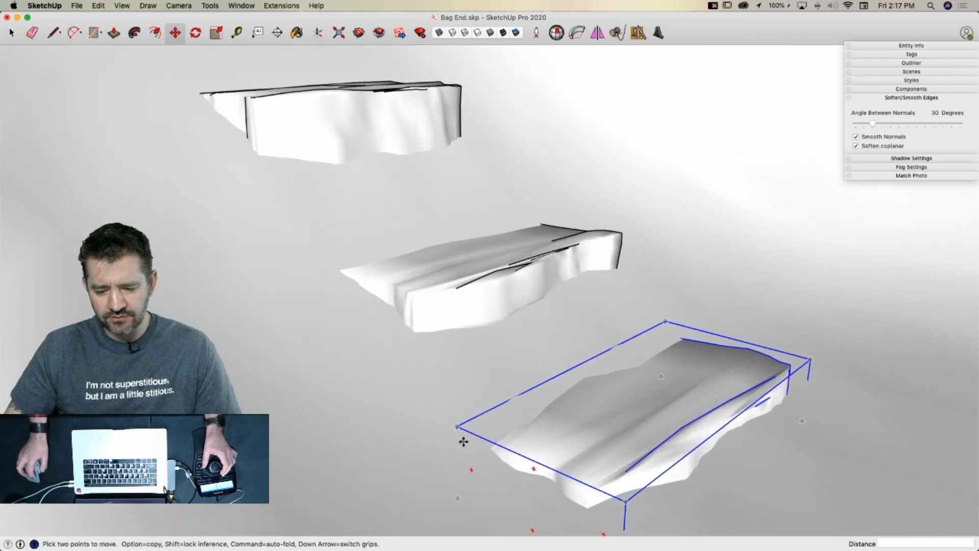
{"action": "left_click", "coordinate": [463, 441]}
{"action": "key", "text": "alt"}
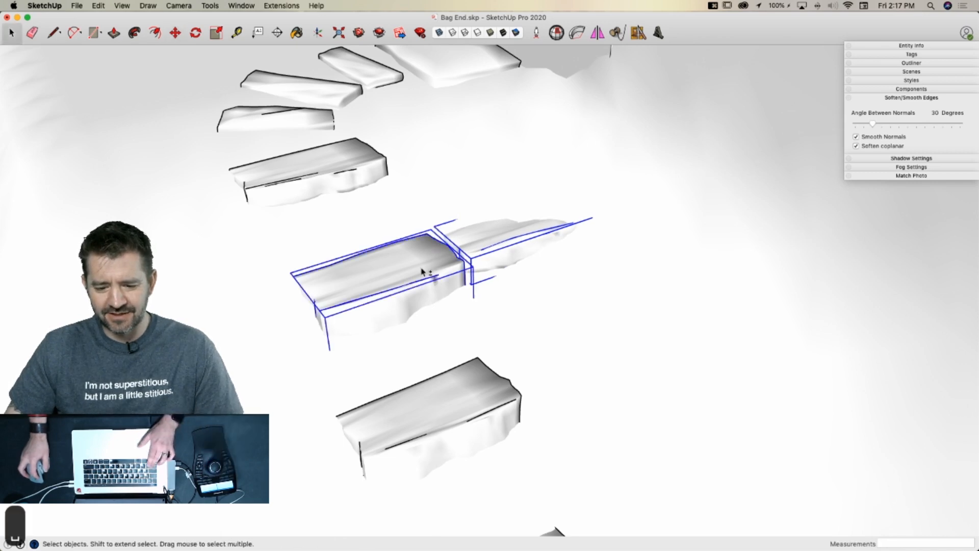
{"action": "left_click", "coordinate": [540, 318]}
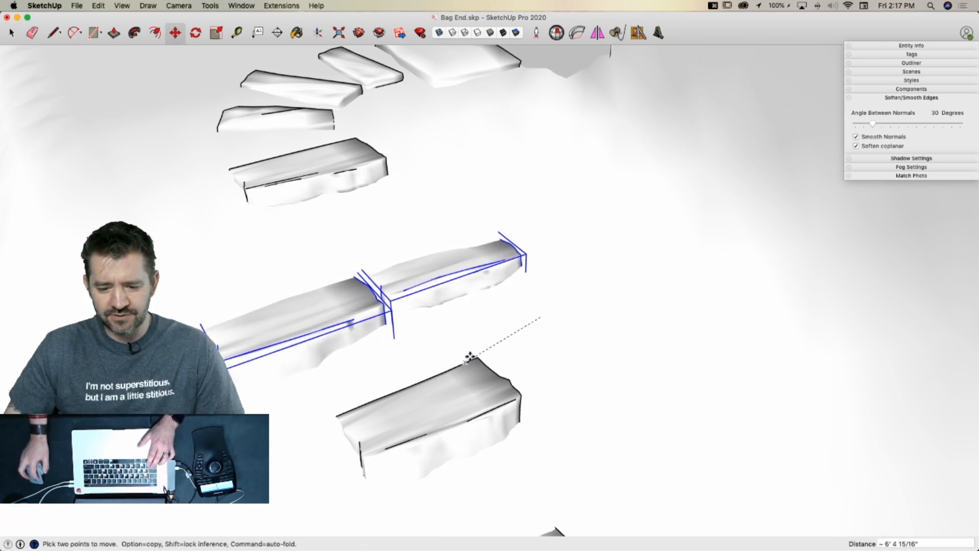
{"action": "left_click", "coordinate": [471, 355]}
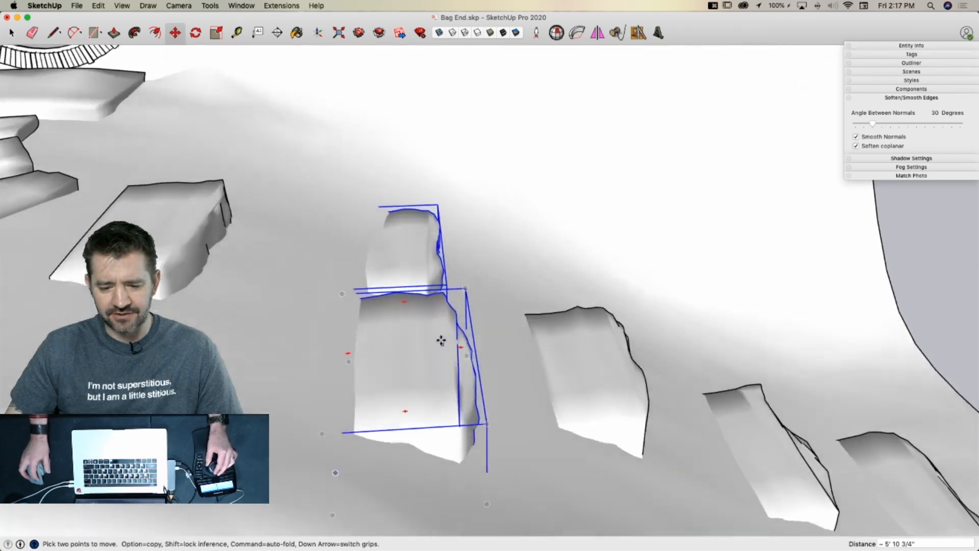
Copy a single lower stone about 33' 8 1/8" up the path, placing it beside the wide stone nearest the curve
{"action": "key", "text": "space"}
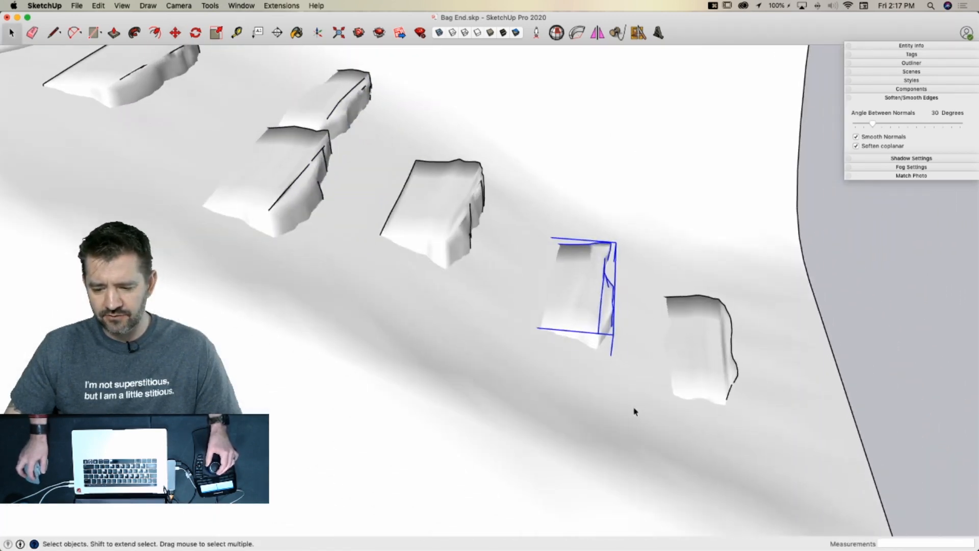
{"action": "key", "text": "m"}
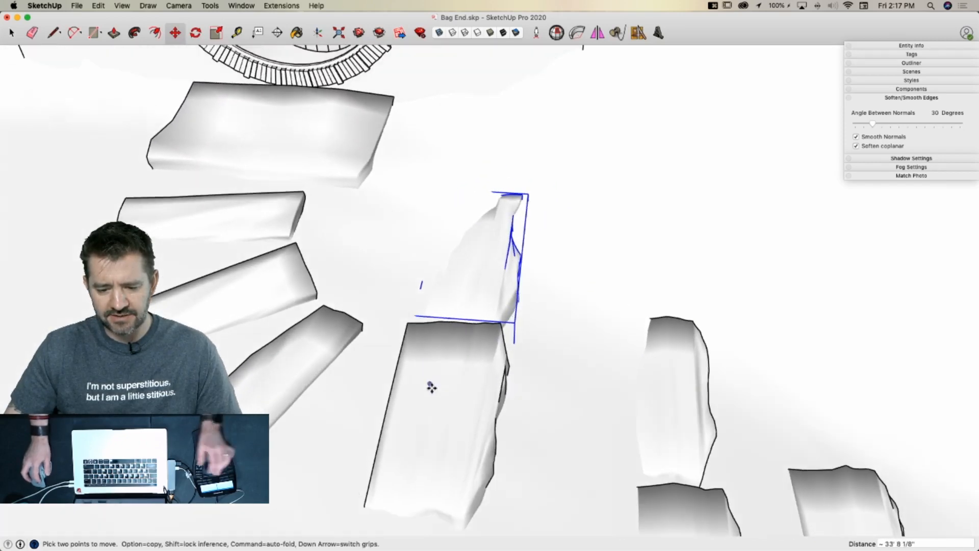
{"action": "left_click", "coordinate": [446, 457]}
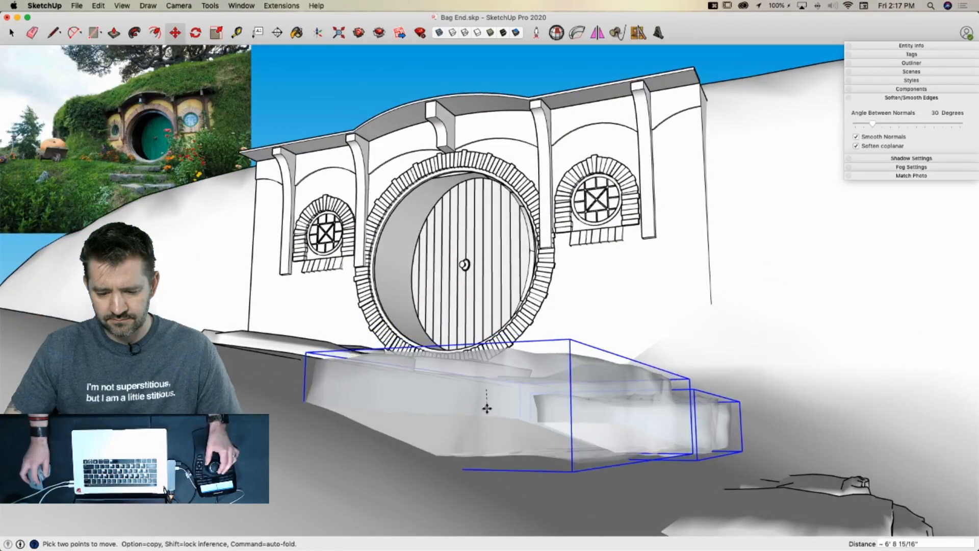
Lower the new stone pair about 2' 6 7/16" along the vertical axis and adjust its height by about 11 3/16"
{"action": "key", "text": "Up"}
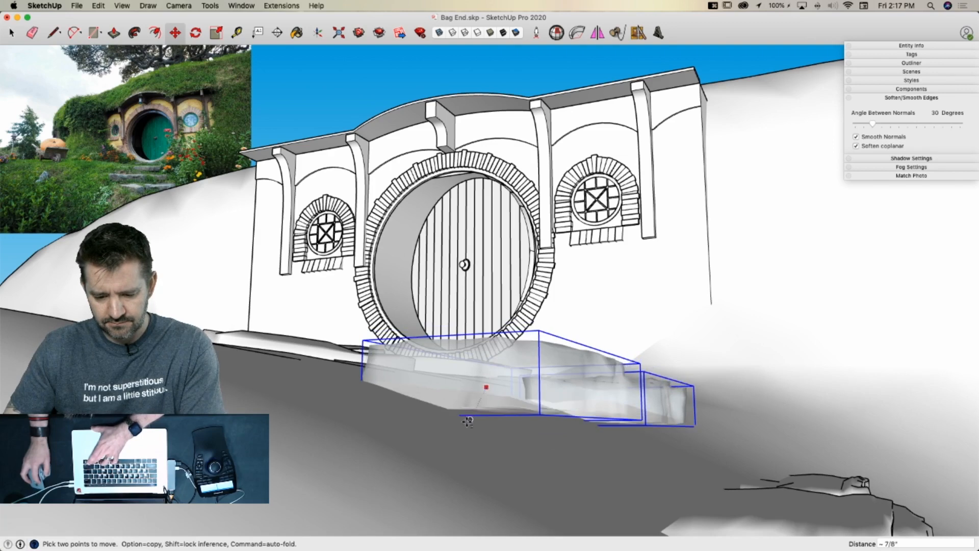
{"action": "left_click", "coordinate": [439, 421]}
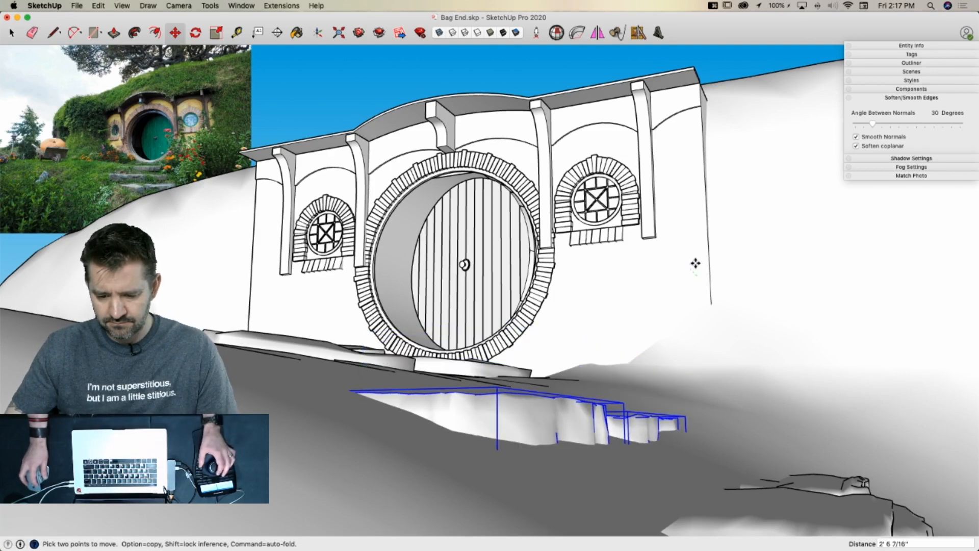
{"action": "type", "text": "10"}
{"action": "key", "text": "Return"}
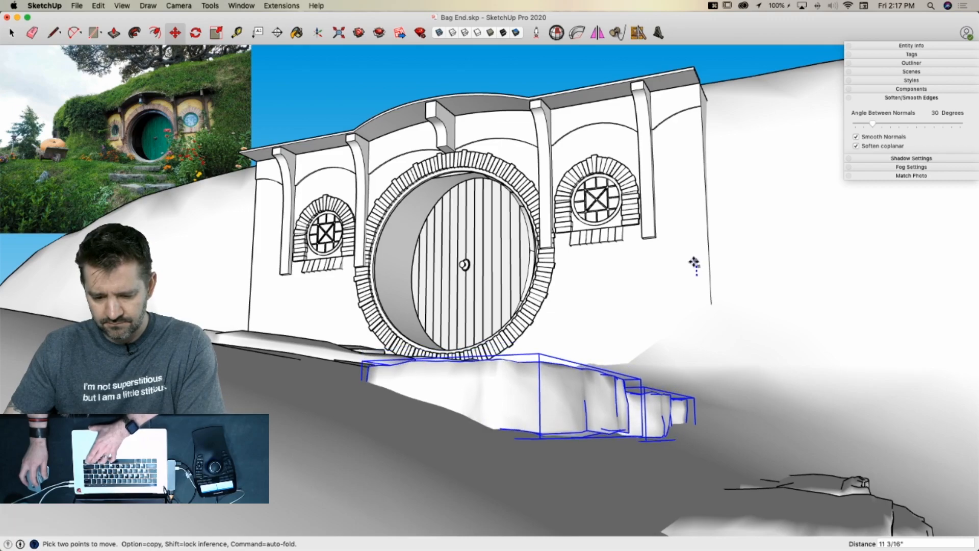
{"action": "key", "text": "space"}
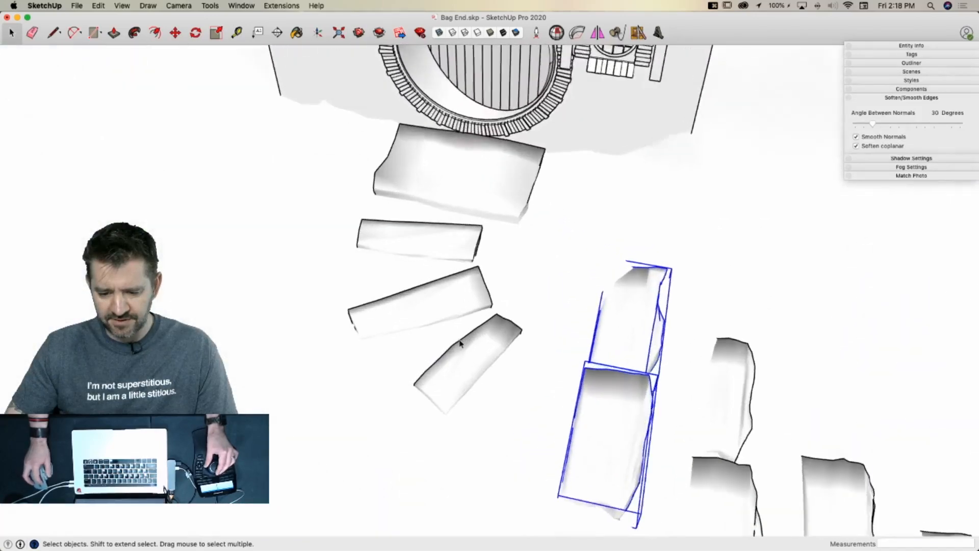
Copy the last narrow stone of the curve about 4' 4 7/16" downhill as an additional step
{"action": "left_click", "coordinate": [491, 378]}
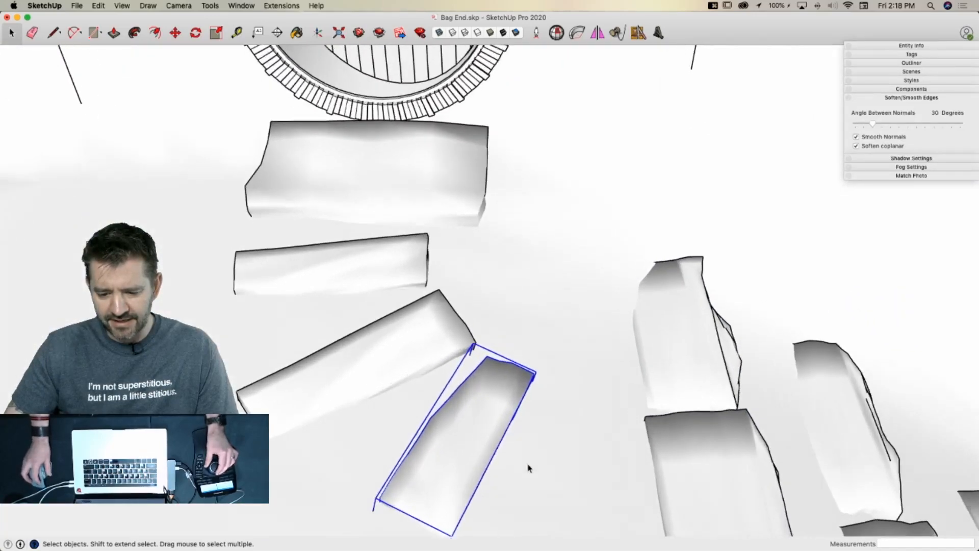
{"action": "key", "text": "m"}
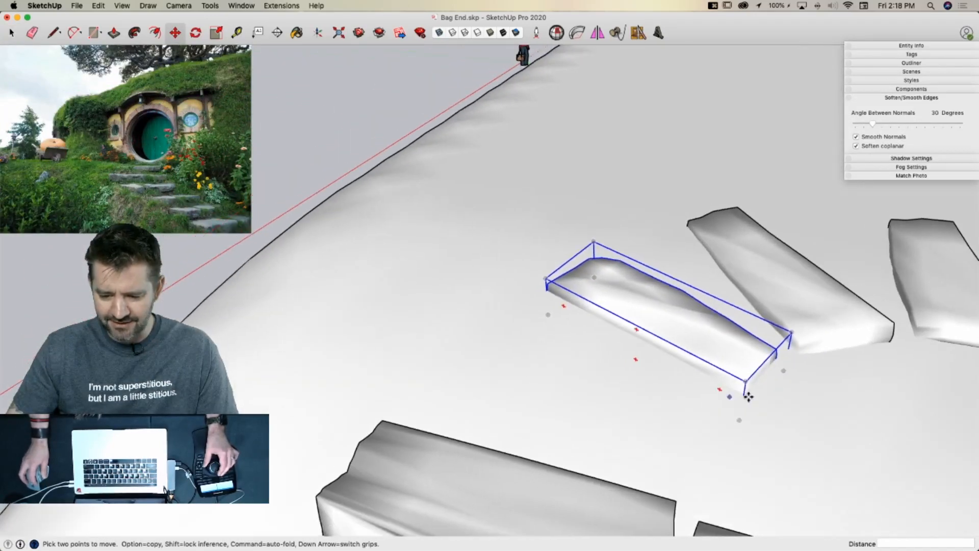
{"action": "key", "text": "alt"}
{"action": "left_click", "coordinate": [777, 397]}
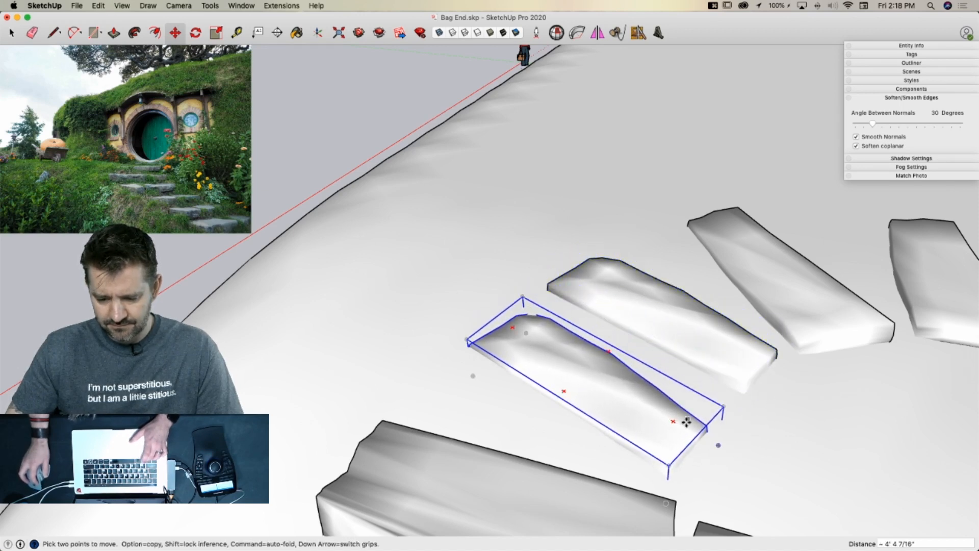
Rotate the copied narrow stone about 172.2 degrees and scale it deeper toward the downhill side
{"action": "left_click", "coordinate": [671, 421]}
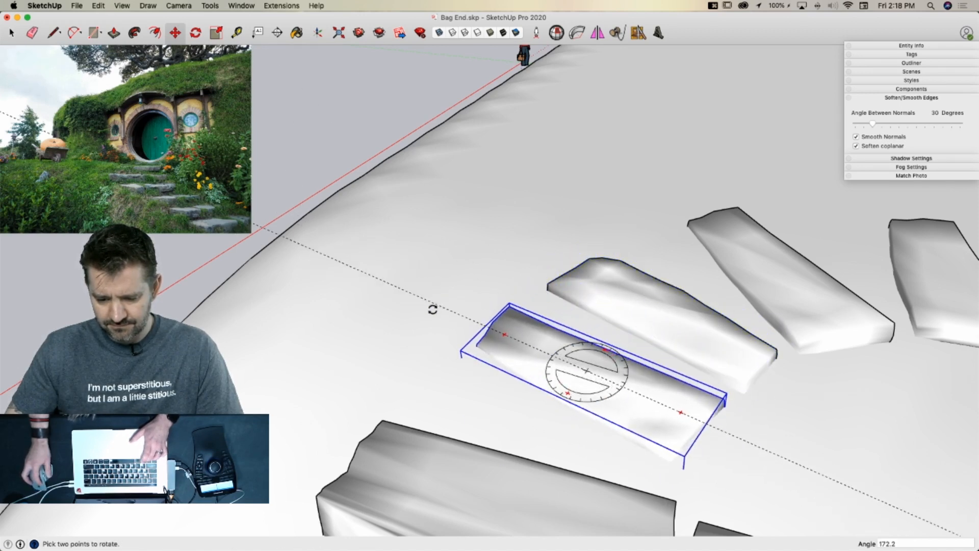
{"action": "key", "text": "s"}
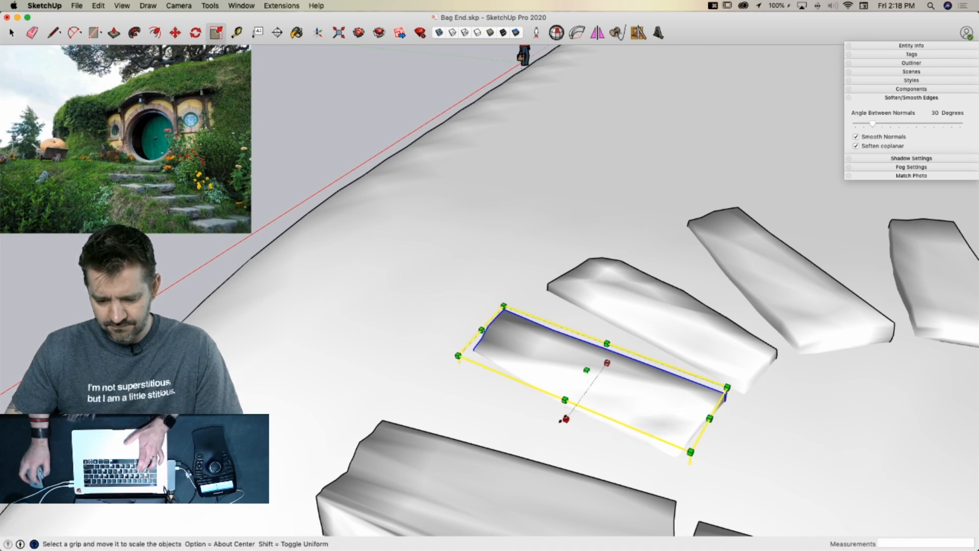
{"action": "left_click", "coordinate": [564, 418]}
{"action": "key", "text": "m"}
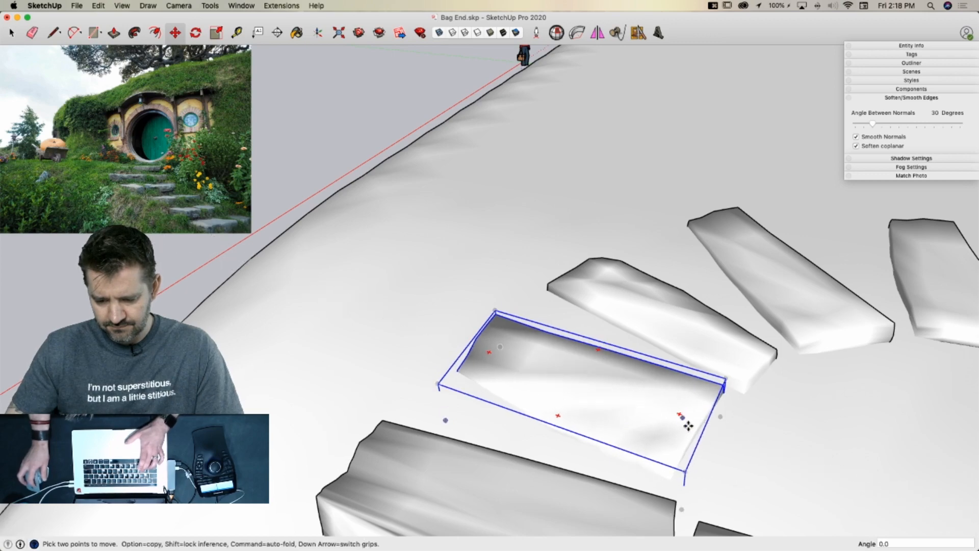
Shift both two-stone steps about 2' 6 13/16" along the green axis, and move the lower pair about 3' 9 1/4" toward the upper one
{"action": "key", "text": "space"}
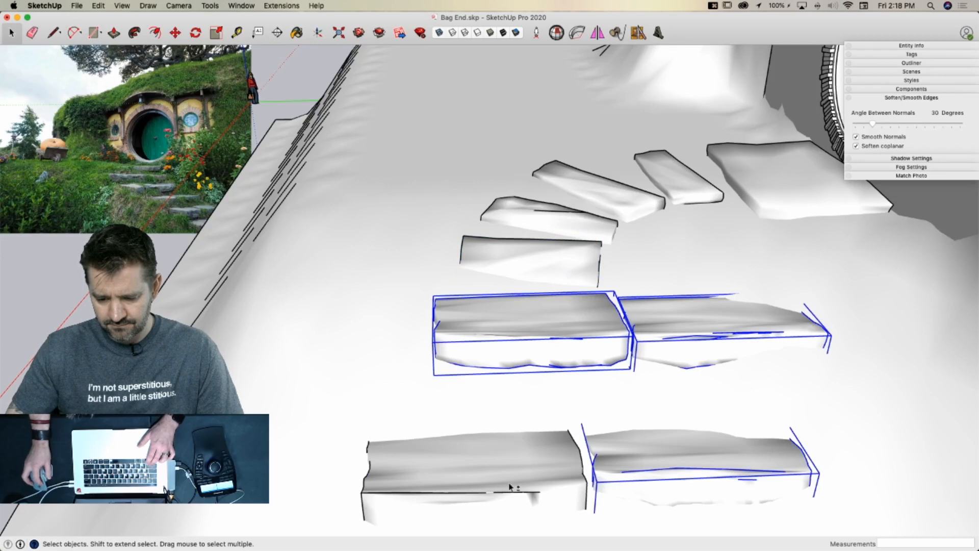
{"action": "left_click", "coordinate": [740, 409]}
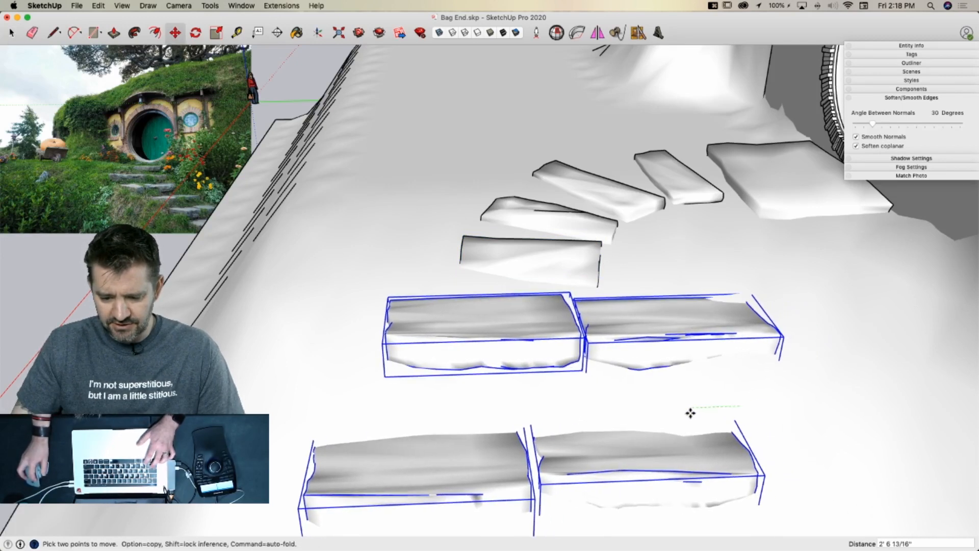
{"action": "key", "text": "space"}
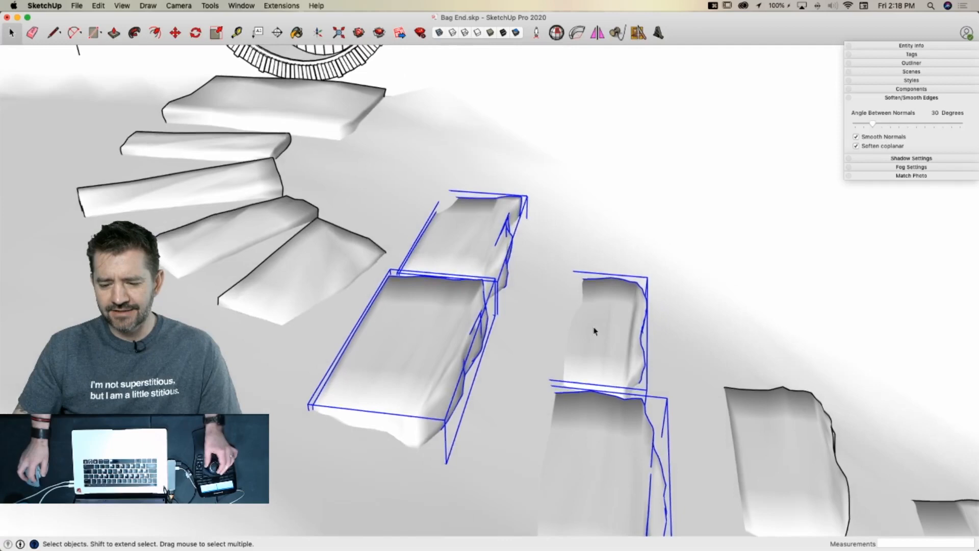
{"action": "left_click", "coordinate": [595, 331]}
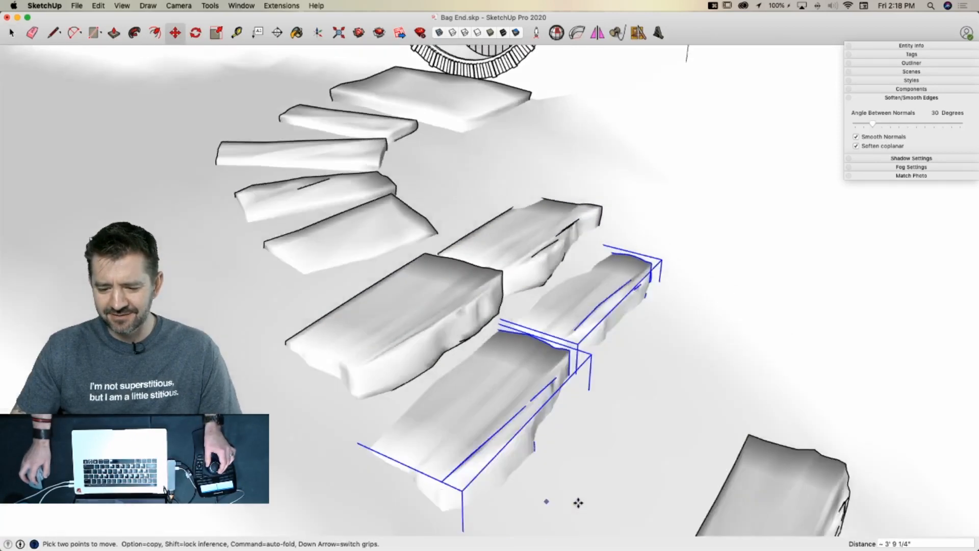
{"action": "key", "text": "space"}
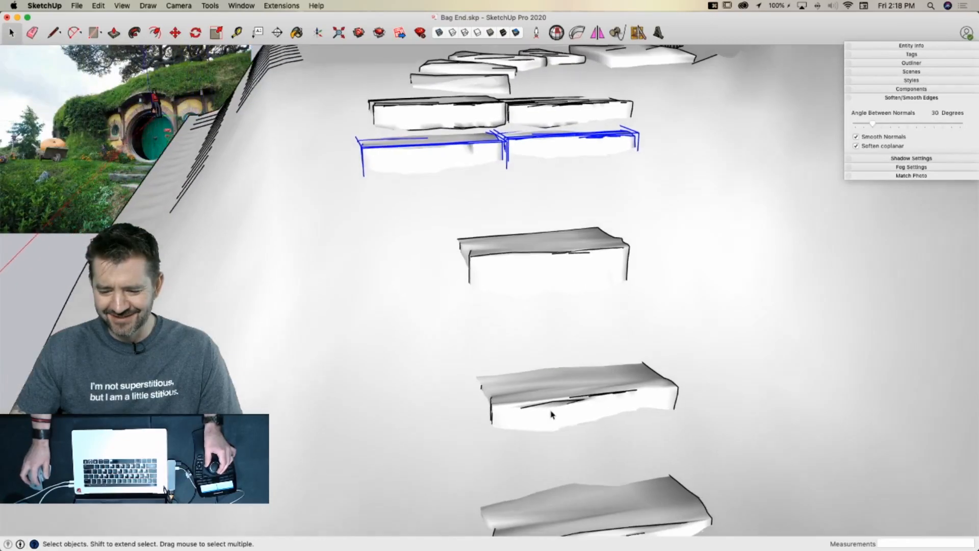
Place a lower single stone beside the one above it, and move the pair up the path below the second two-stone step
{"action": "left_click", "coordinate": [540, 484]}
{"action": "key", "text": "m"}
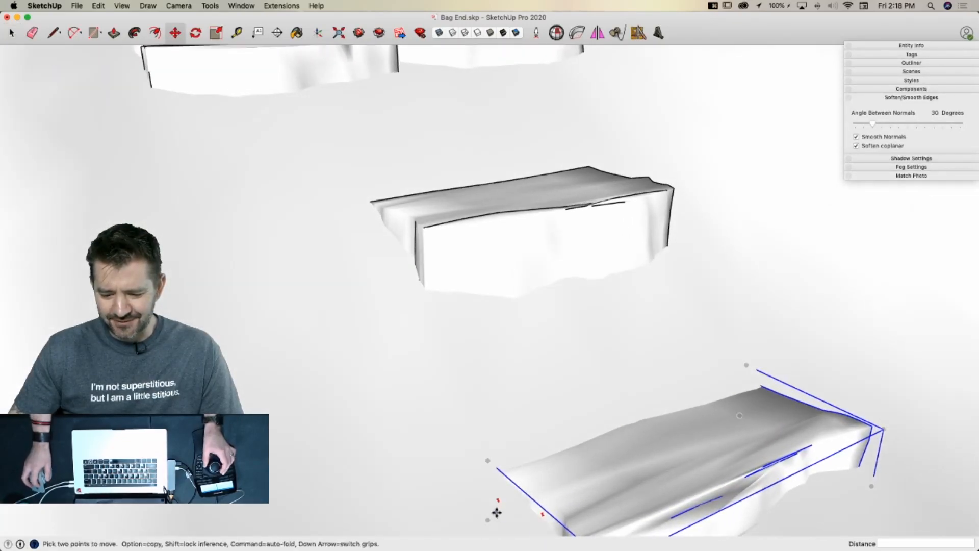
{"action": "left_click", "coordinate": [498, 491]}
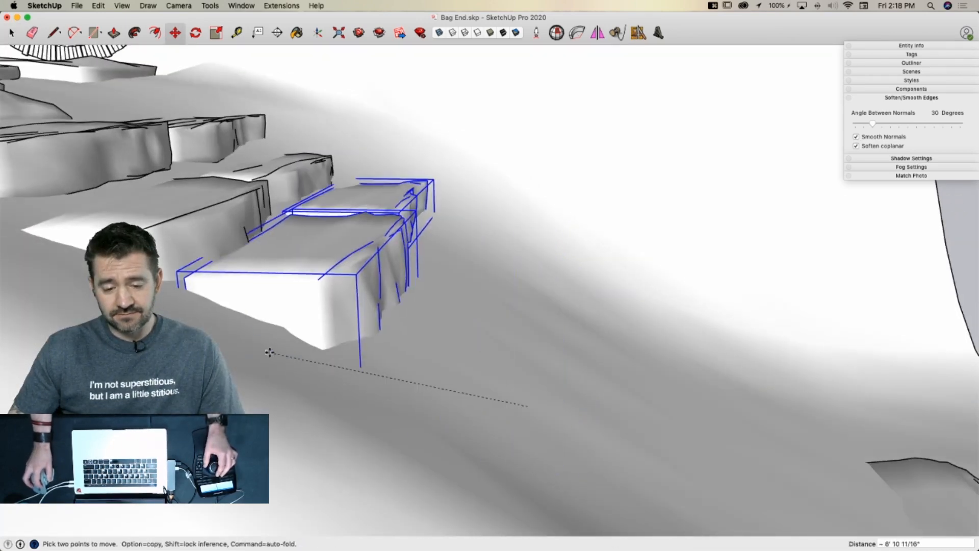
{"action": "left_click", "coordinate": [304, 372]}
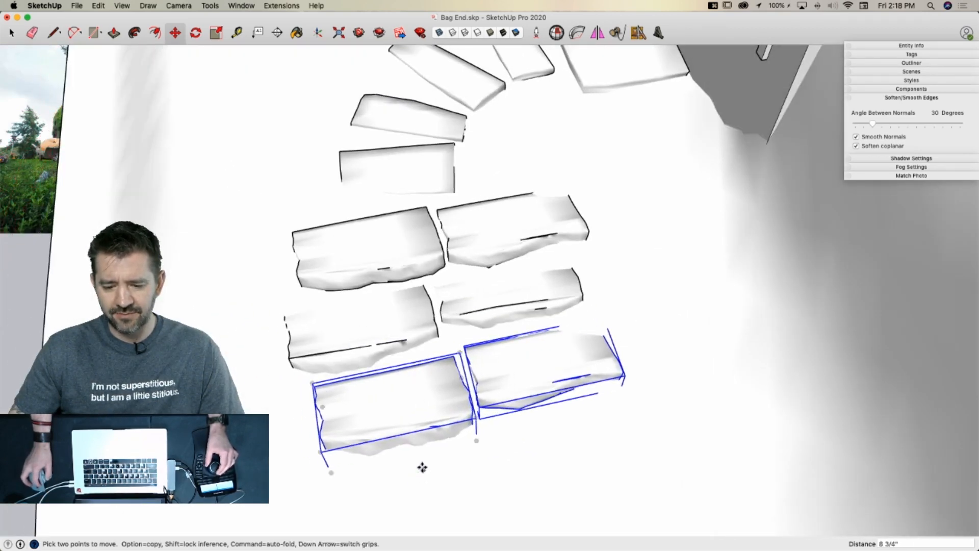
Scale the outer stone of the third two-stone step to 1.15 along the green axis
{"action": "key", "text": "space"}
{"action": "left_click", "coordinate": [408, 468]}
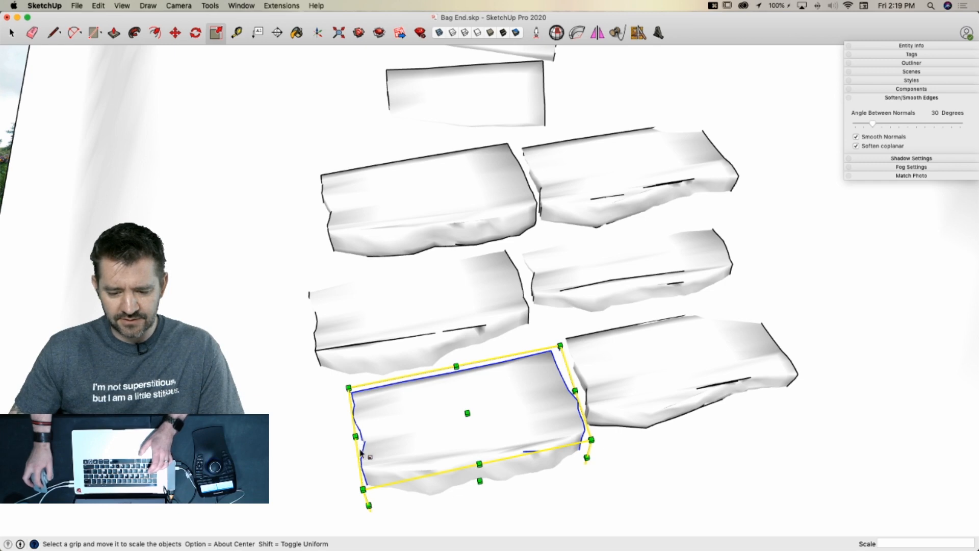
{"action": "left_click_drag", "start_coordinate": [357, 454], "coordinate": [328, 455]}
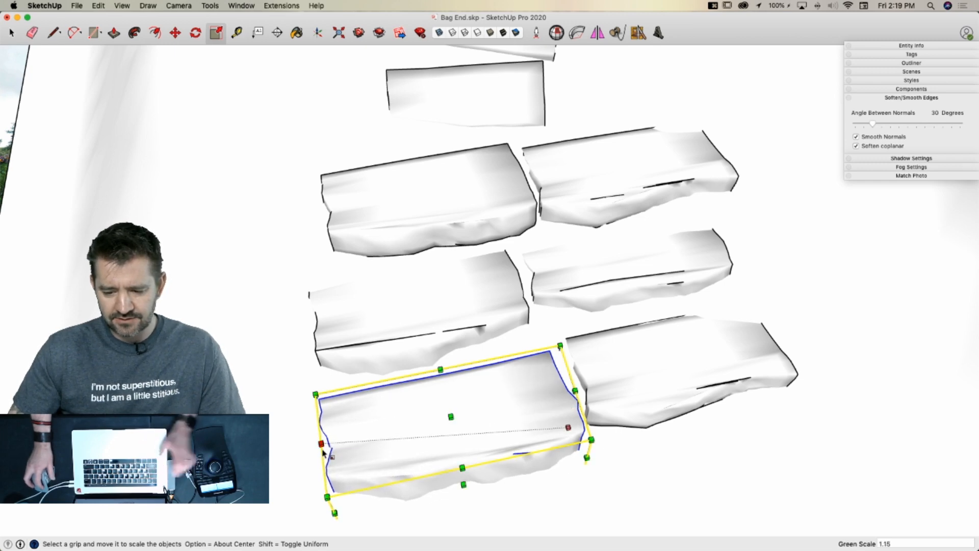
{"action": "key", "text": "space"}
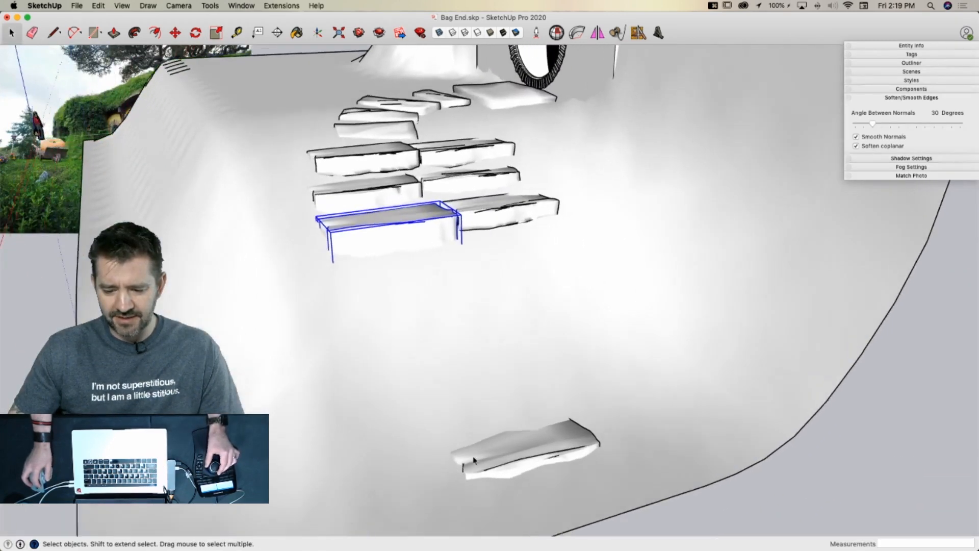
Copy the remaining lowest stone about 22' 6 3/16" up the path to start a fourth row below the third
{"action": "left_click", "coordinate": [499, 479]}
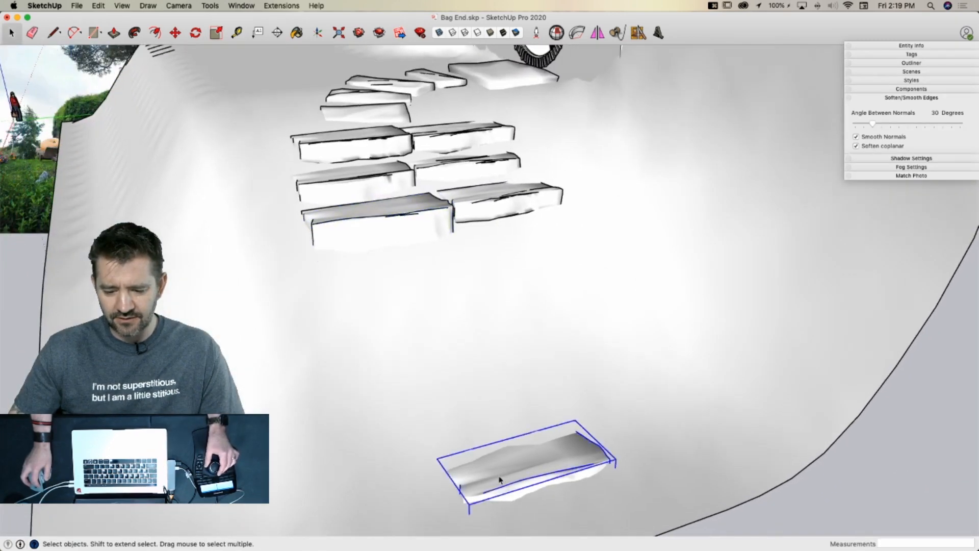
{"action": "key", "text": "m"}
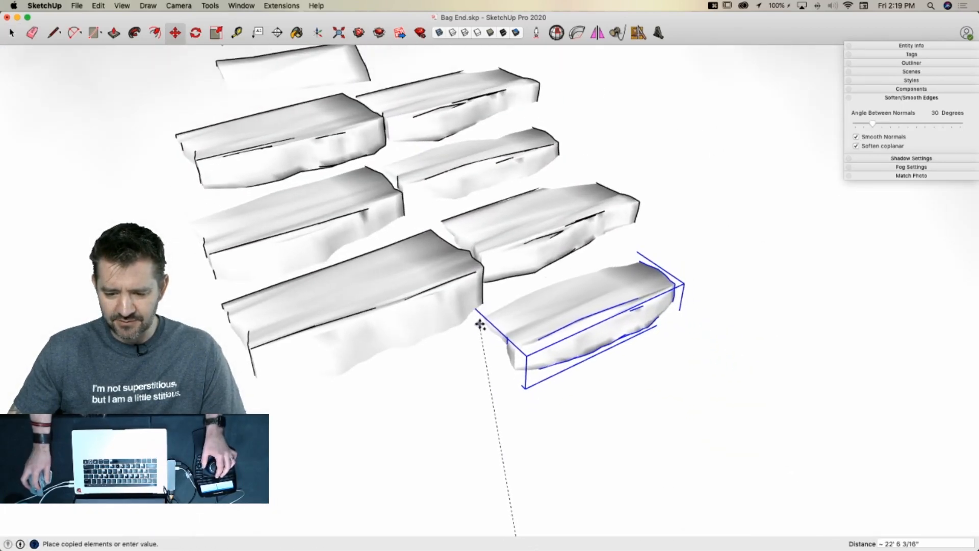
{"action": "left_click", "coordinate": [481, 326]}
Scale the fourth row's copied stone to 1.15 along the green axis
{"action": "key", "text": "s"}
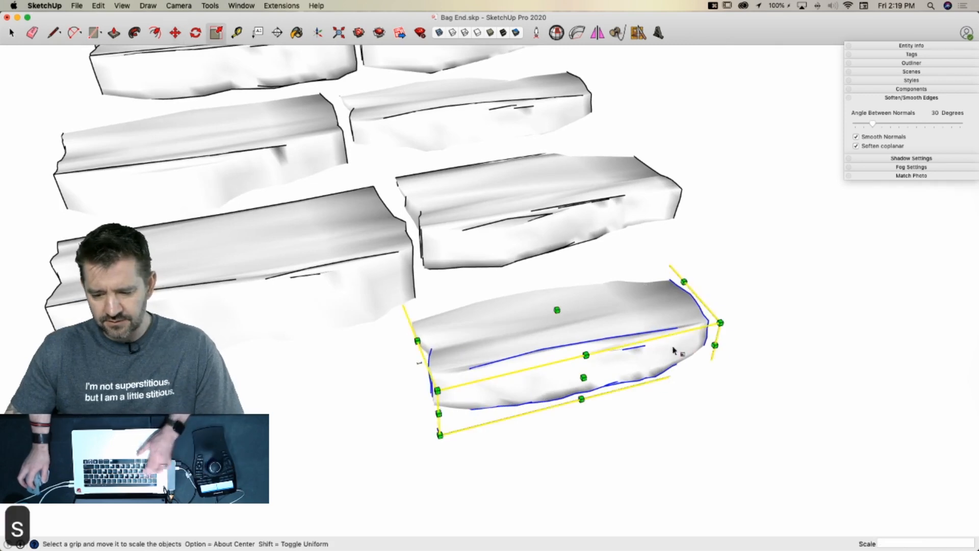
{"action": "left_click_drag", "start_coordinate": [680, 304], "coordinate": [714, 290]}
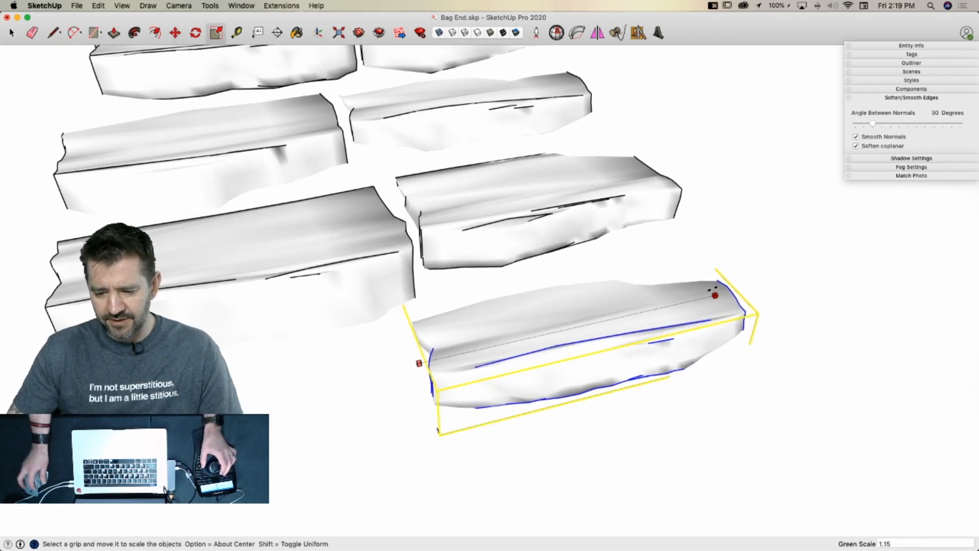
{"action": "key", "text": "space"}
Copy the third row's inner stone about 12' 11 15/16" to the open side of the fourth row's stone
{"action": "key", "text": "m"}
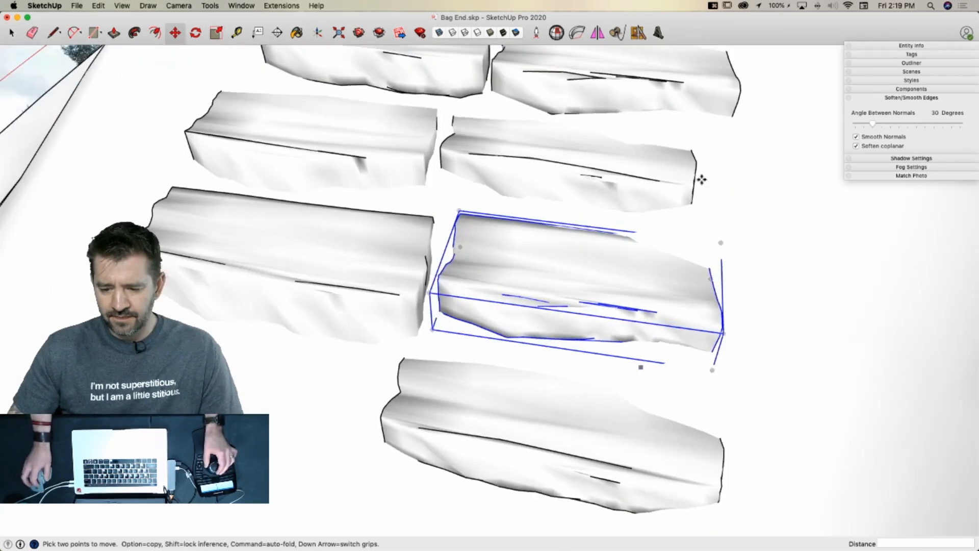
{"action": "left_click", "coordinate": [715, 273]}
{"action": "key", "text": "alt"}
{"action": "left_click", "coordinate": [386, 369]}
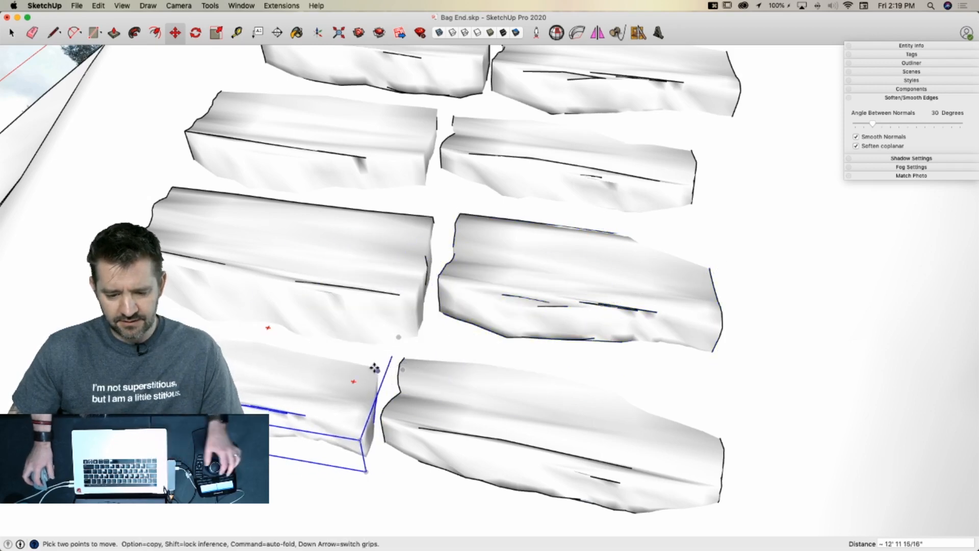
Scale the fourth two-stone row's original stone to 1.06 along the green axis, closing the gap to the newly copied stone
{"action": "key", "text": "space"}
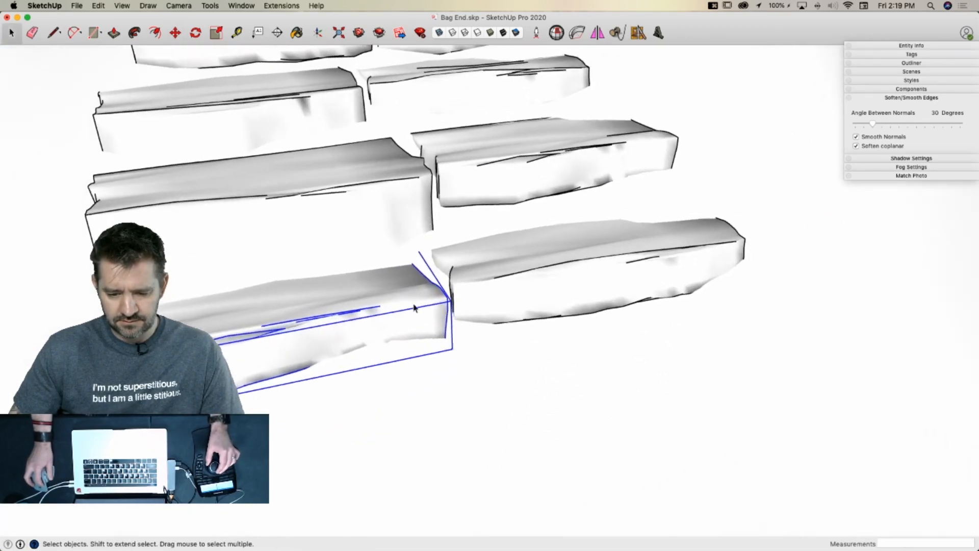
{"action": "left_click_drag", "start_coordinate": [431, 296], "coordinate": [409, 298]}
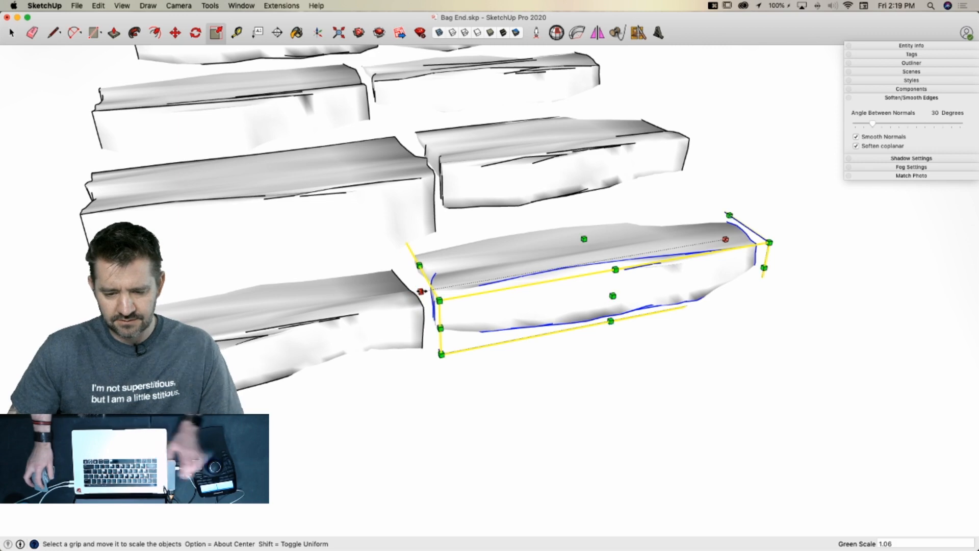
{"action": "key", "text": "space"}
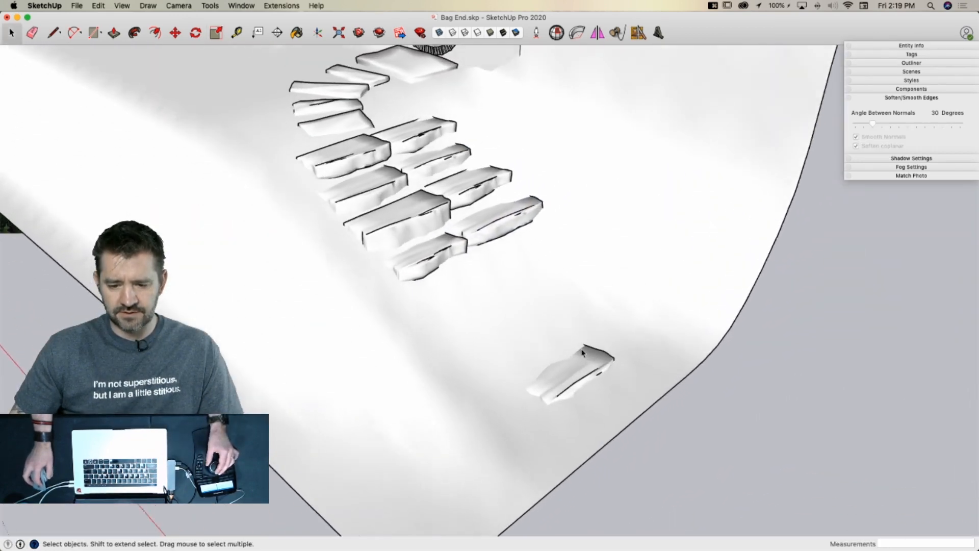
Erase the spare stone lying apart from the steps on the lower slope
{"action": "key", "text": "e"}
{"action": "left_click", "coordinate": [584, 368]}
{"action": "key", "text": "space"}
Copy both stones of the second two-stone row about 16' 3 9/16" down the path to form a fifth row
{"action": "scroll", "coordinate": [591, 393], "scroll_direction": "up", "scroll_amount": 5}
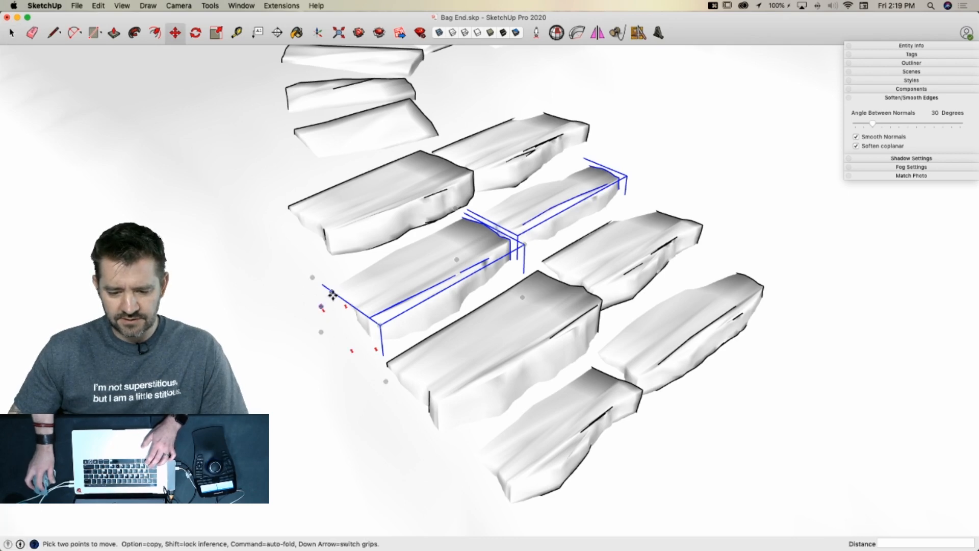
{"action": "key", "text": "alt"}
{"action": "left_click", "coordinate": [332, 295]}
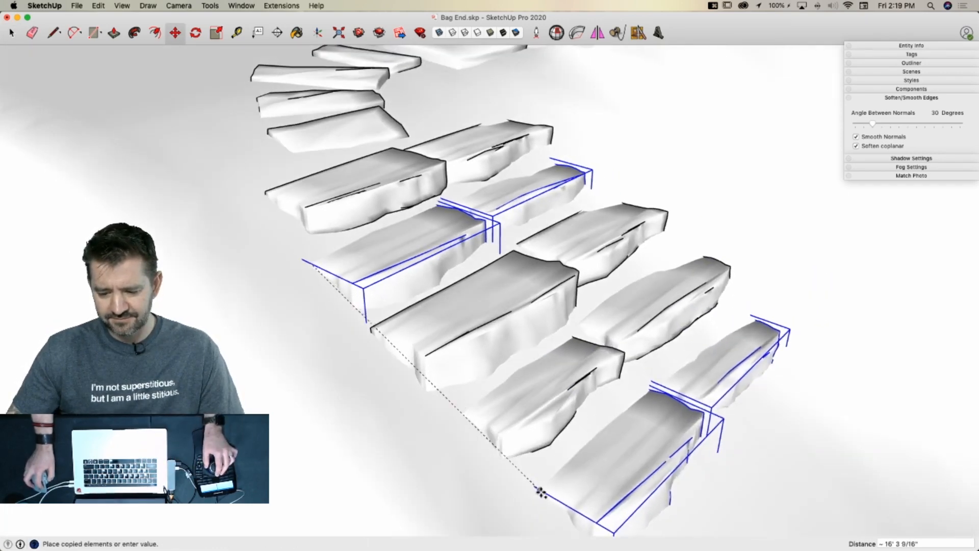
{"action": "left_click", "coordinate": [538, 483]}
Copy both stones of the third two-stone row about 16' 10" down the path to form a sixth row
{"action": "key", "text": "space"}
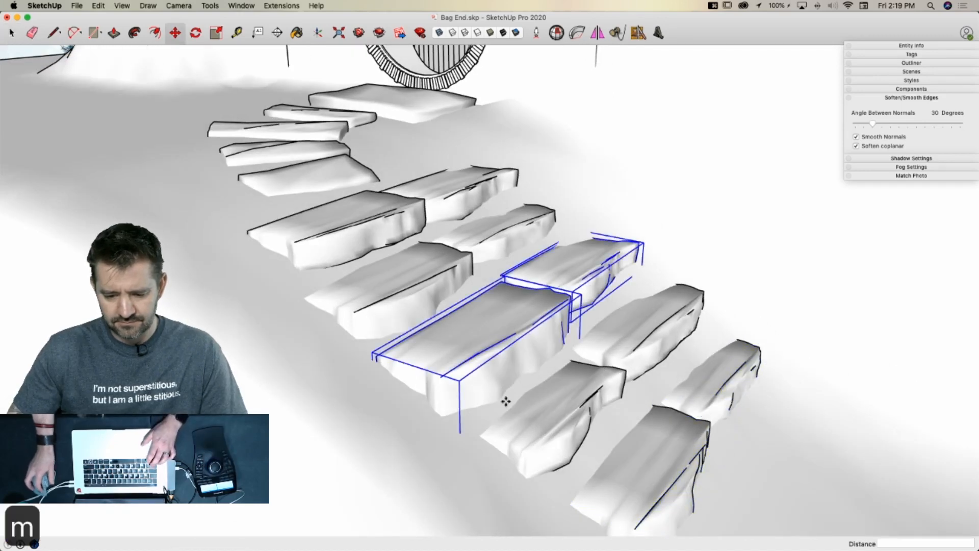
{"action": "key", "text": "alt"}
{"action": "left_click", "coordinate": [376, 356]}
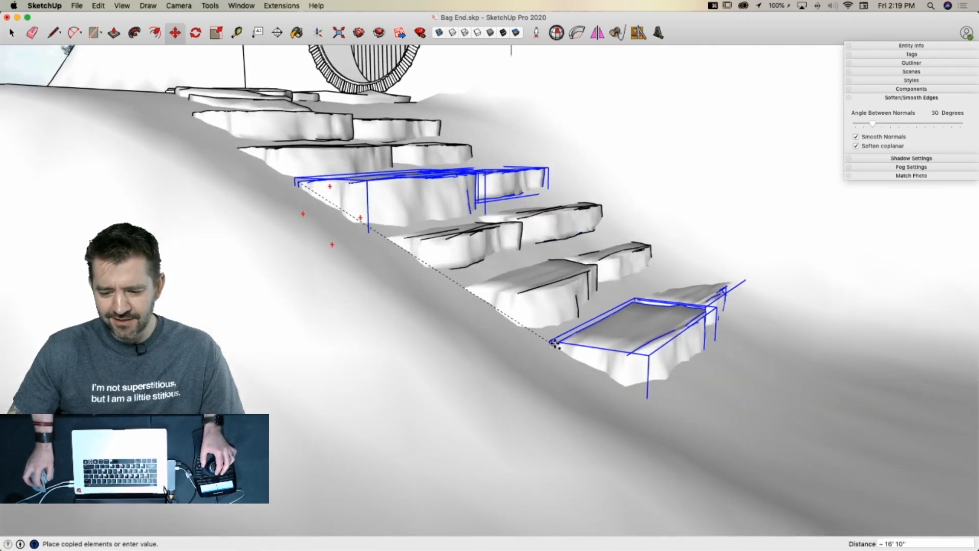
{"action": "left_click", "coordinate": [553, 343]}
Scale the sixth row's two stones together to 0.86 along the green axis, using X-ray display temporarily to reach the grip
{"action": "key", "text": "space"}
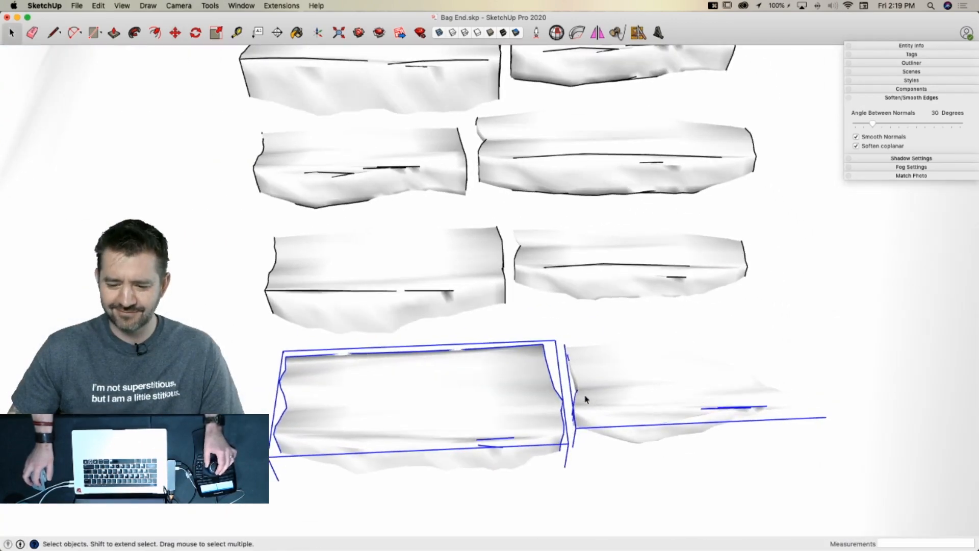
{"action": "left_click", "coordinate": [497, 446]}
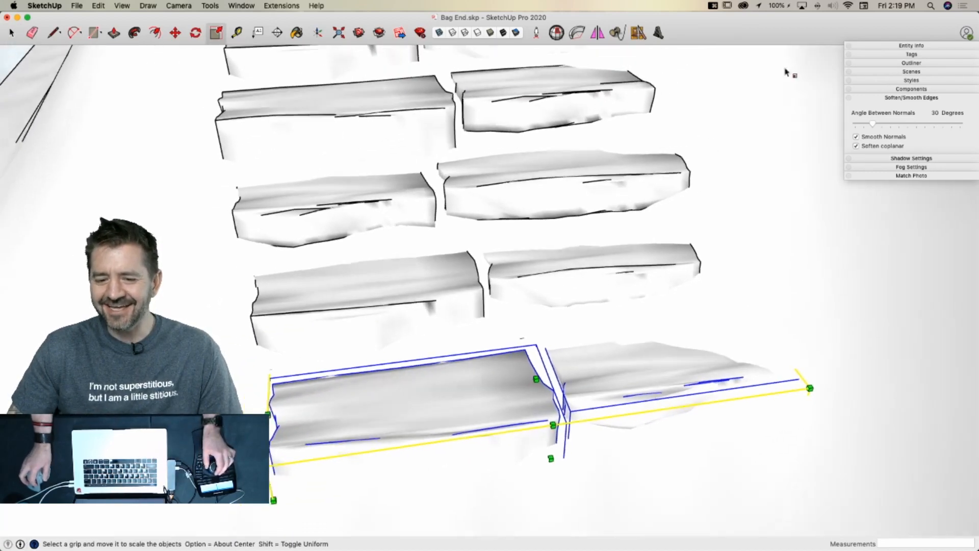
{"action": "left_click", "coordinate": [439, 34]}
{"action": "left_click_drag", "start_coordinate": [744, 365], "coordinate": [696, 374]}
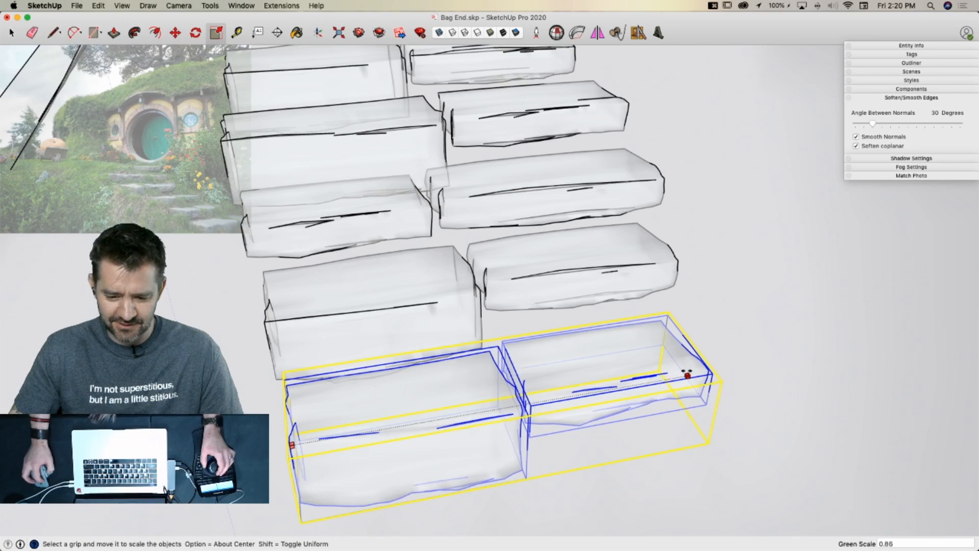
{"action": "left_click", "coordinate": [438, 34]}
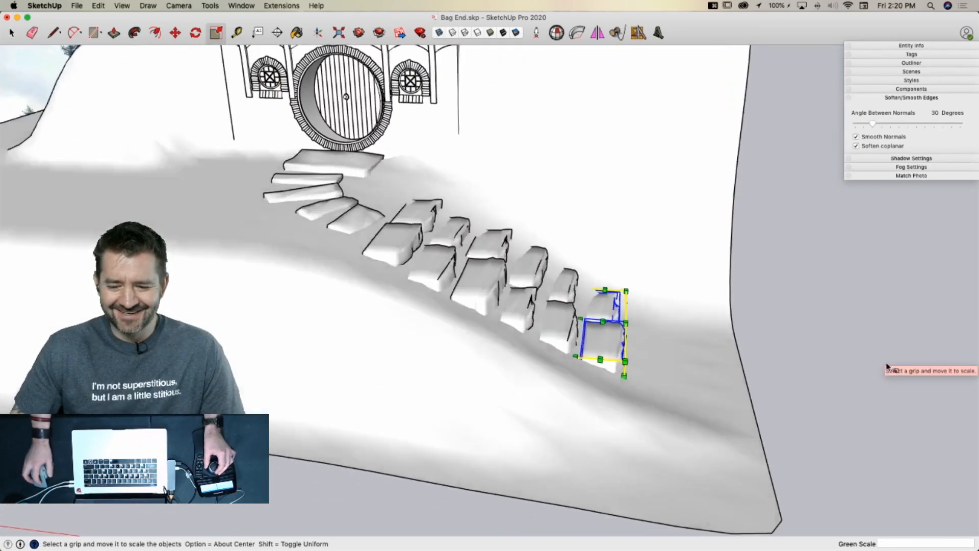
{"action": "key", "text": "space"}
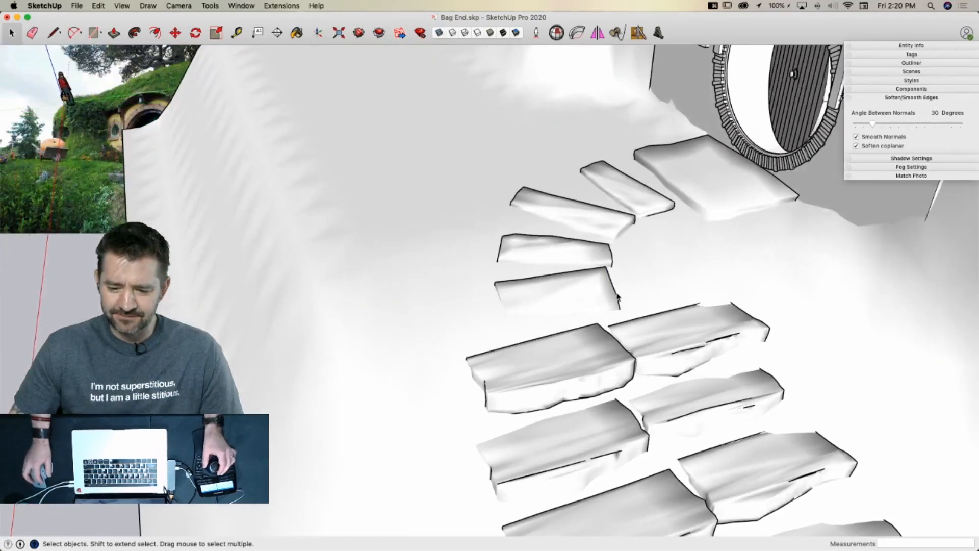
Shift the lowest single stone about 2' 2 1/2" toward the outside of the curve and reposition the second single stone above it
{"action": "left_click", "coordinate": [635, 255]}
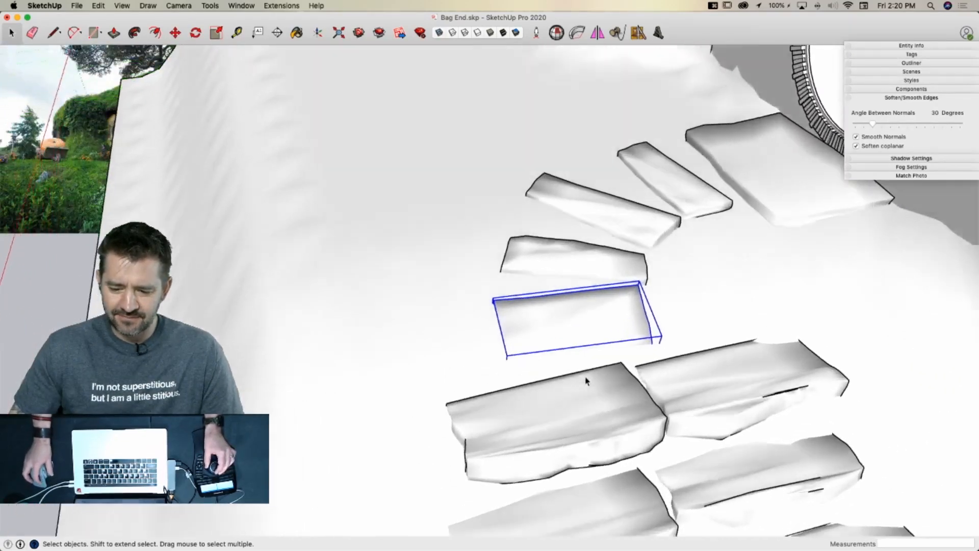
{"action": "key", "text": "m"}
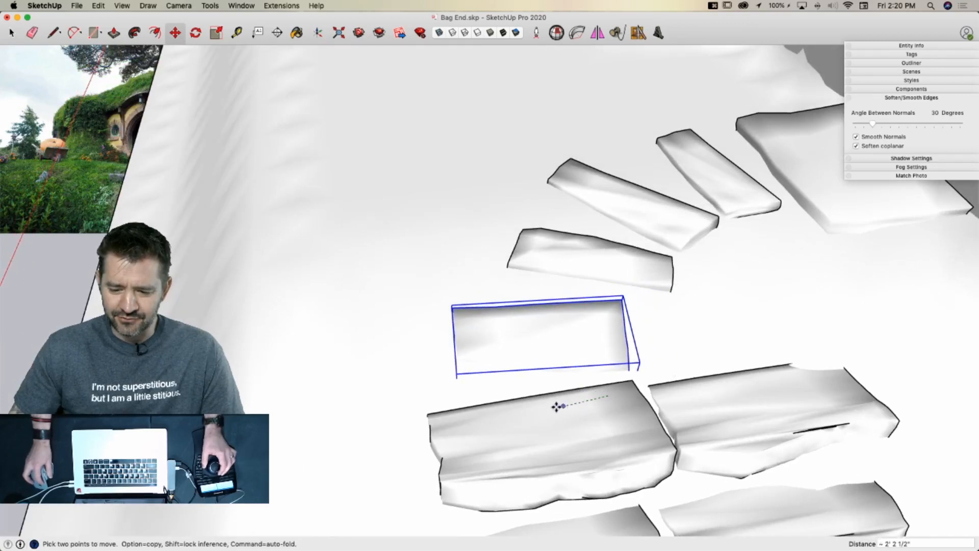
{"action": "left_click", "coordinate": [559, 405]}
{"action": "key", "text": "space"}
{"action": "left_click", "coordinate": [584, 370]}
{"action": "key", "text": "m"}
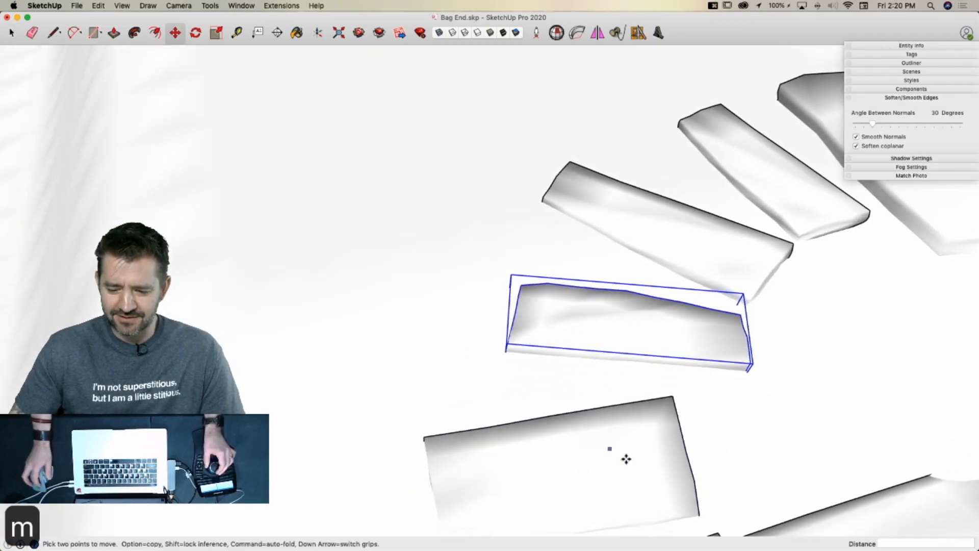
{"action": "left_click", "coordinate": [539, 395]}
Move the third single stone about 3' 1 7/16" down the curve, closer to the second single stone
{"action": "key", "text": "space"}
{"action": "left_click", "coordinate": [623, 306]}
{"action": "key", "text": "m"}
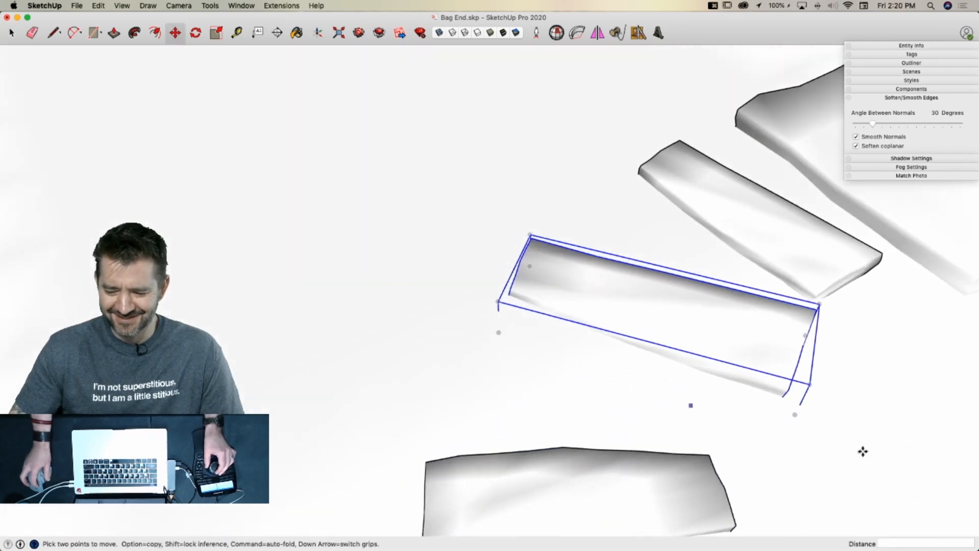
{"action": "left_click", "coordinate": [904, 406]}
{"action": "left_click", "coordinate": [837, 447]}
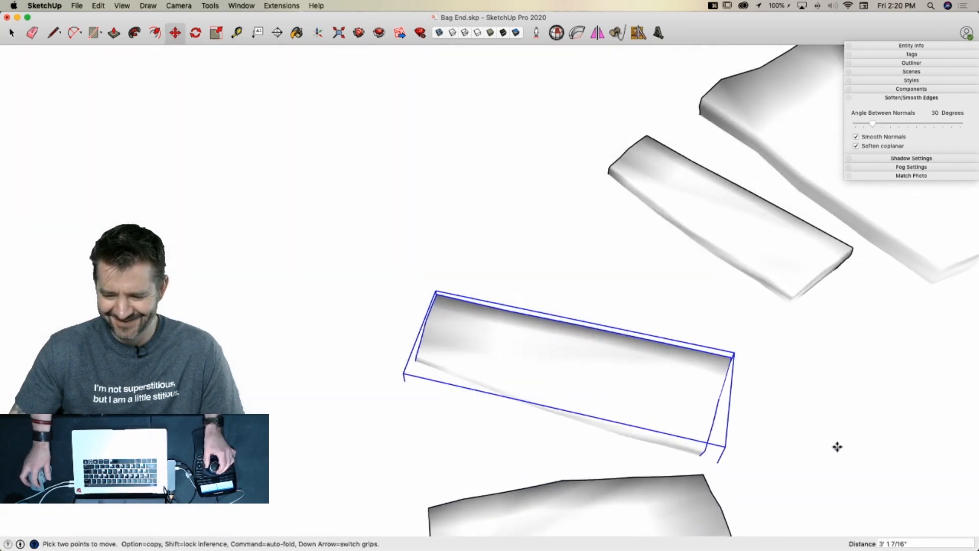
Move the uppermost single stone down toward the third one and rotate it to follow the path's curve
{"action": "key", "text": "space"}
{"action": "left_click", "coordinate": [729, 377]}
{"action": "key", "text": "m"}
{"action": "left_click", "coordinate": [798, 440]}
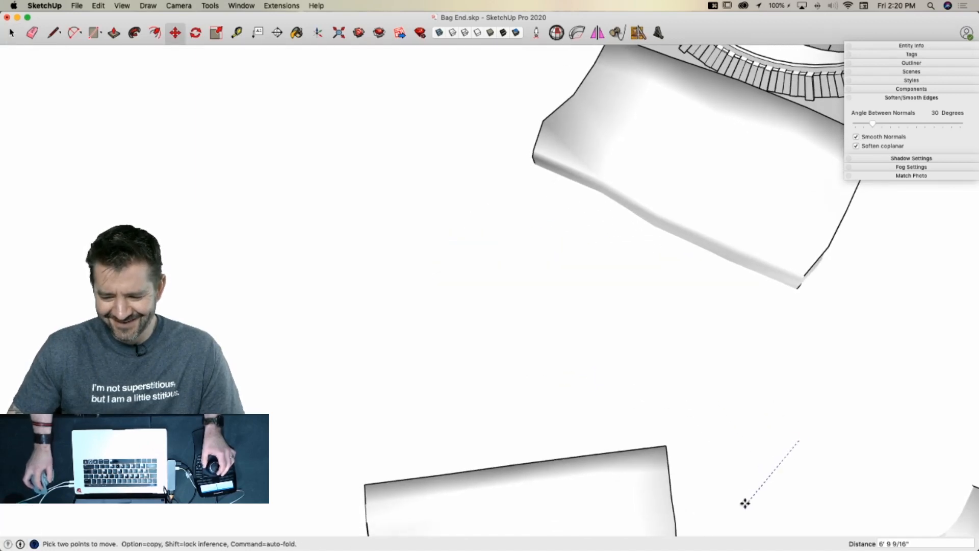
{"action": "left_click", "coordinate": [764, 514]}
{"action": "key", "text": "q"}
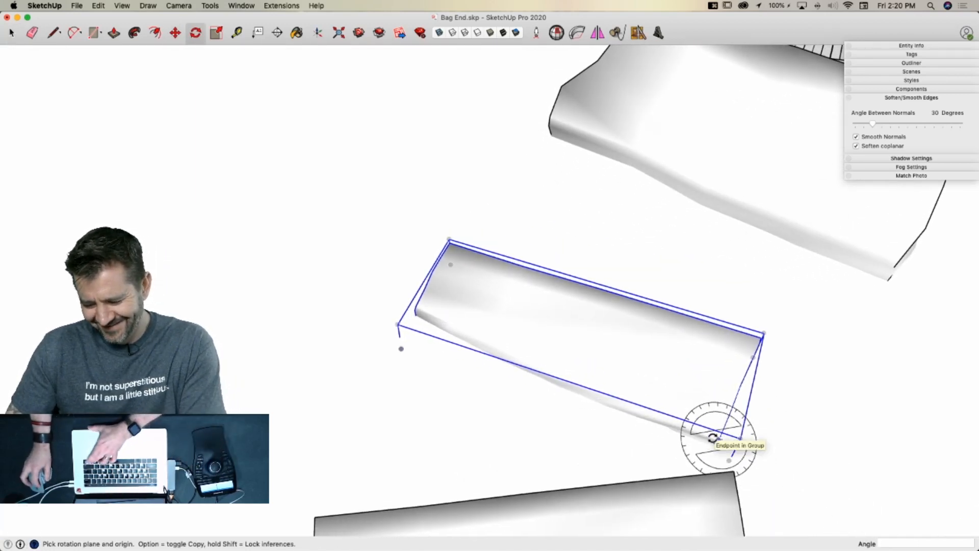
{"action": "left_click", "coordinate": [593, 407]}
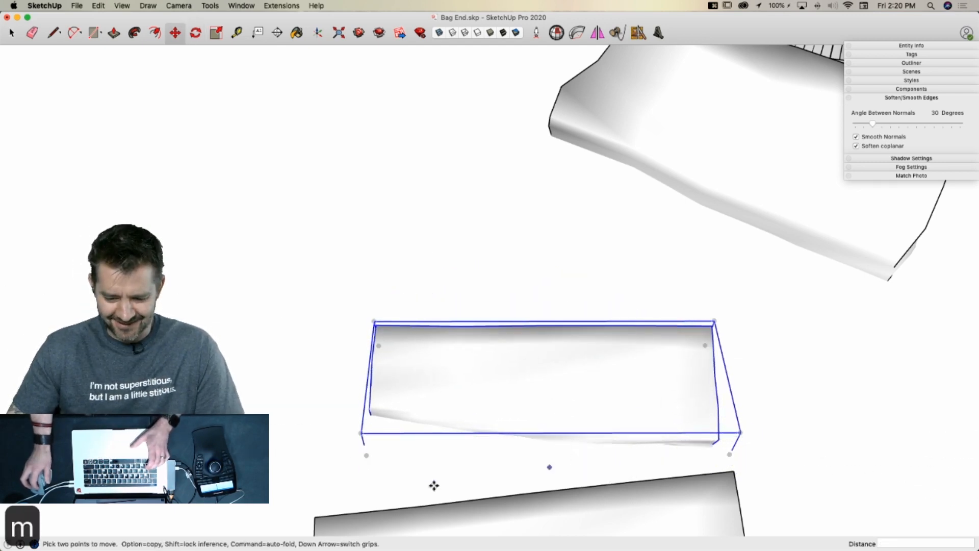
Copy the uppermost single stone about 5' 3 3/4" toward the door slab and rotate the copy about 169.6 degrees
{"action": "left_click", "coordinate": [355, 413]}
{"action": "key", "text": "alt"}
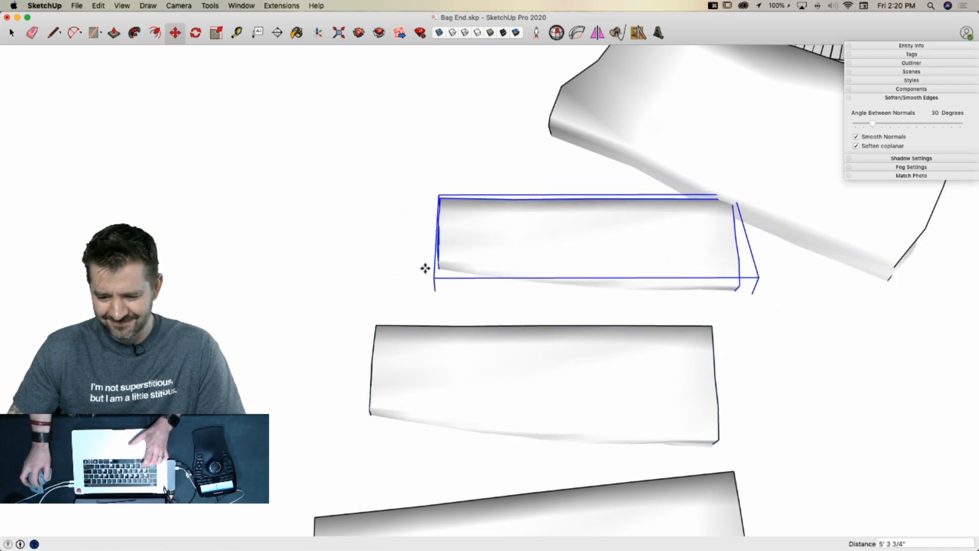
{"action": "left_click", "coordinate": [712, 233]}
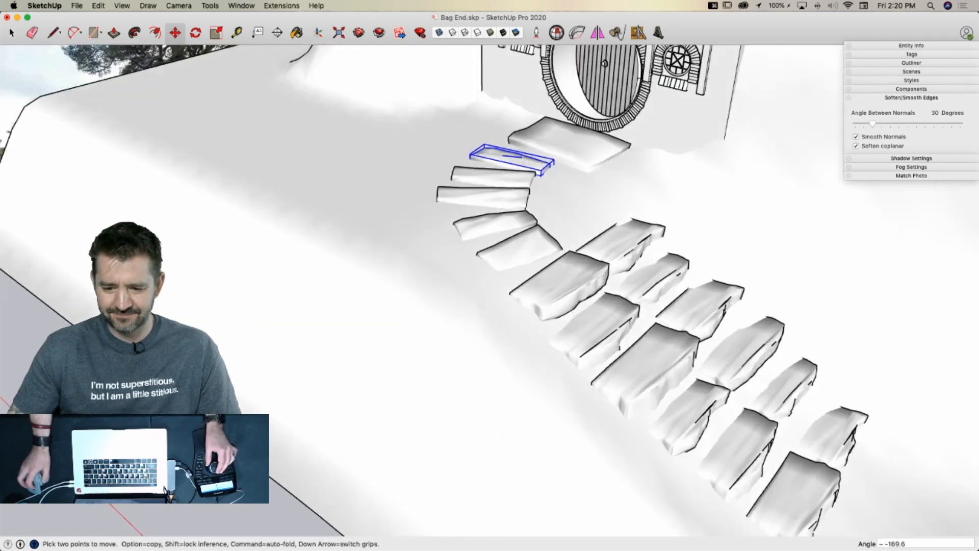
{"action": "key", "text": "space"}
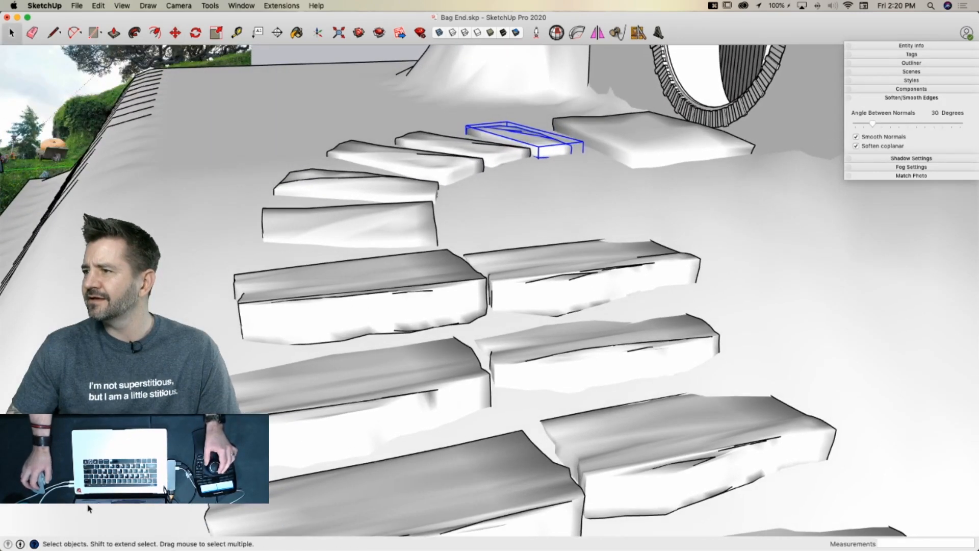
Copy the second single stone about 9' 1 11/16" to its inner side and turn the copy end for end
{"action": "key", "text": "space"}
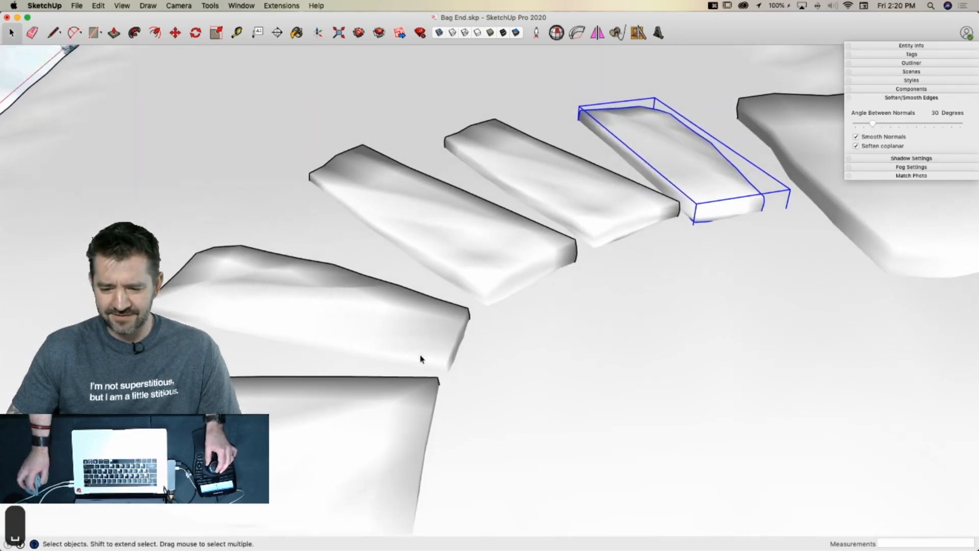
{"action": "left_click", "coordinate": [312, 395]}
{"action": "key", "text": "alt"}
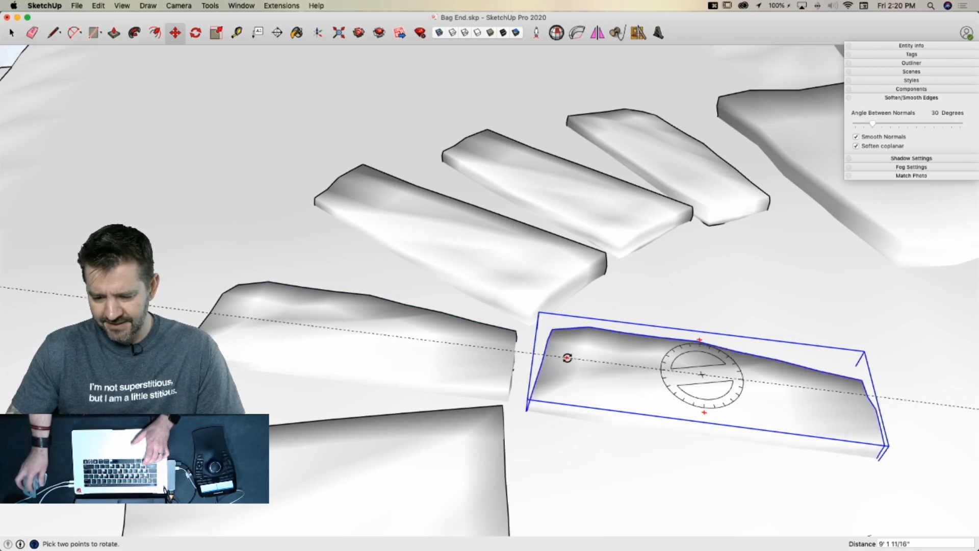
{"action": "left_click", "coordinate": [567, 358]}
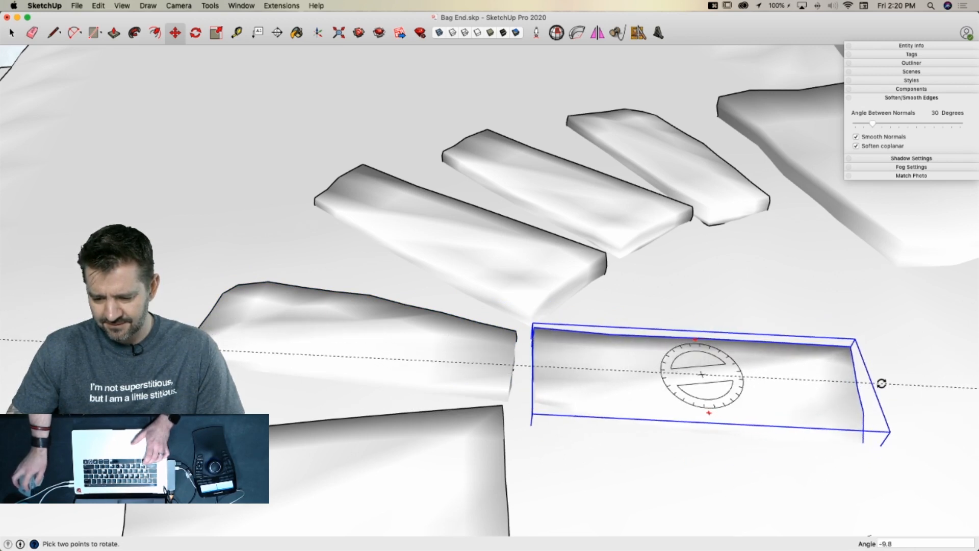
{"action": "mouse_move", "coordinate": [892, 432]}
{"action": "middle_mouse_down"}
{"action": "mouse_move", "coordinate": [869, 422]}
{"action": "mouse_move", "coordinate": [880, 430]}
{"action": "middle_mouse_up"}
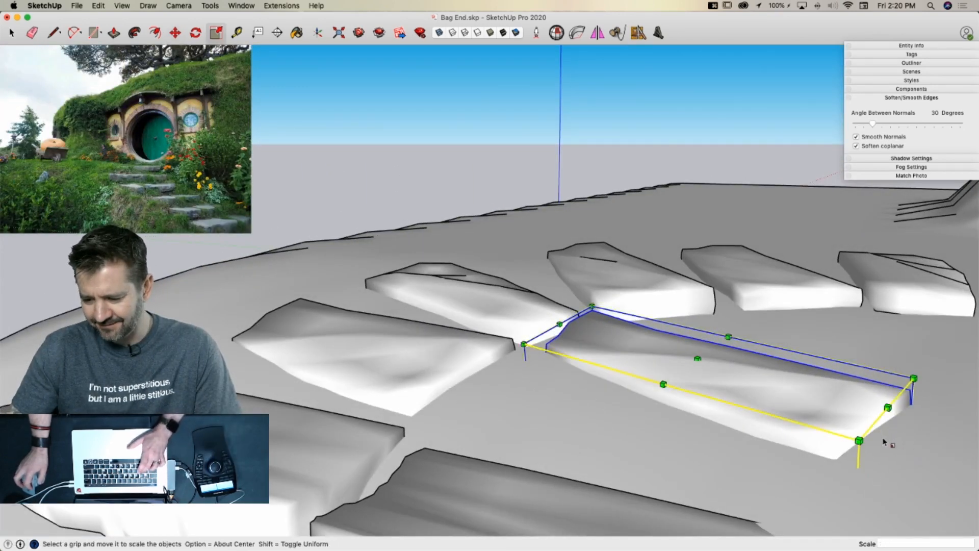
Scale the copied inner stone down and shift it close to the second single stone's inner end
{"action": "left_click_drag", "start_coordinate": [884, 447], "coordinate": [771, 404]}
{"action": "key", "text": "m"}
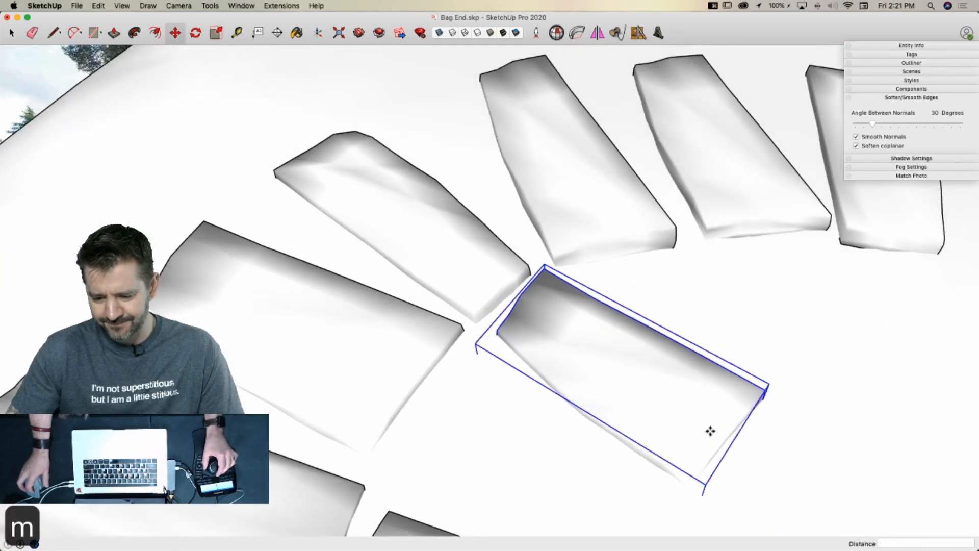
{"action": "left_click_drag", "start_coordinate": [732, 445], "coordinate": [734, 423]}
Copy the small inner stone about 3' 9 1/8" down the path and rotate the copy about 170 degrees
{"action": "key", "text": "space"}
{"action": "key", "text": "m"}
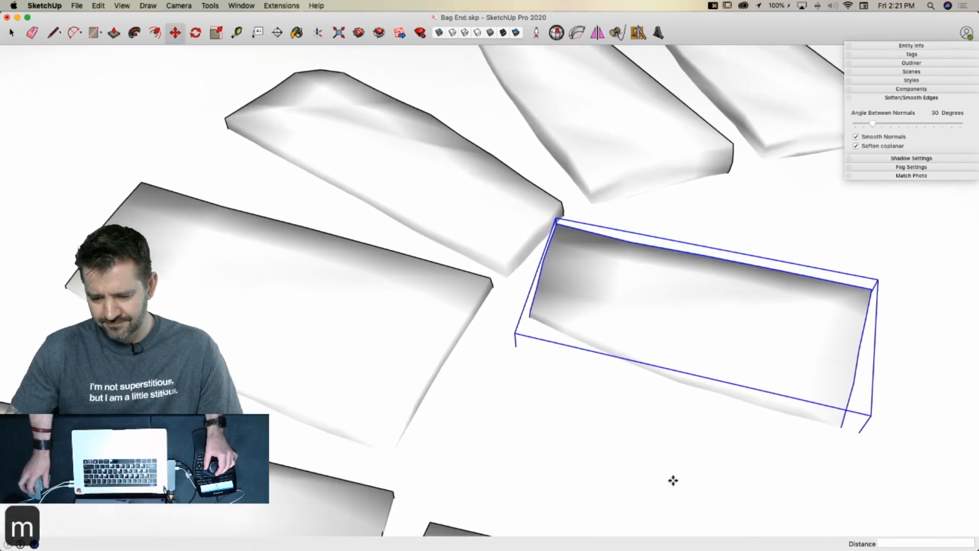
{"action": "left_click", "coordinate": [645, 335]}
{"action": "key", "text": "alt"}
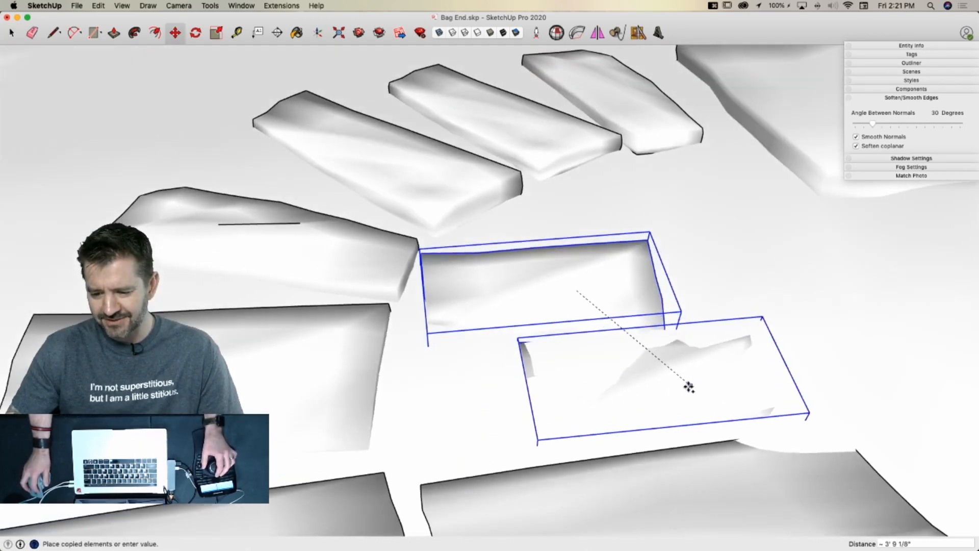
{"action": "left_click", "coordinate": [685, 390]}
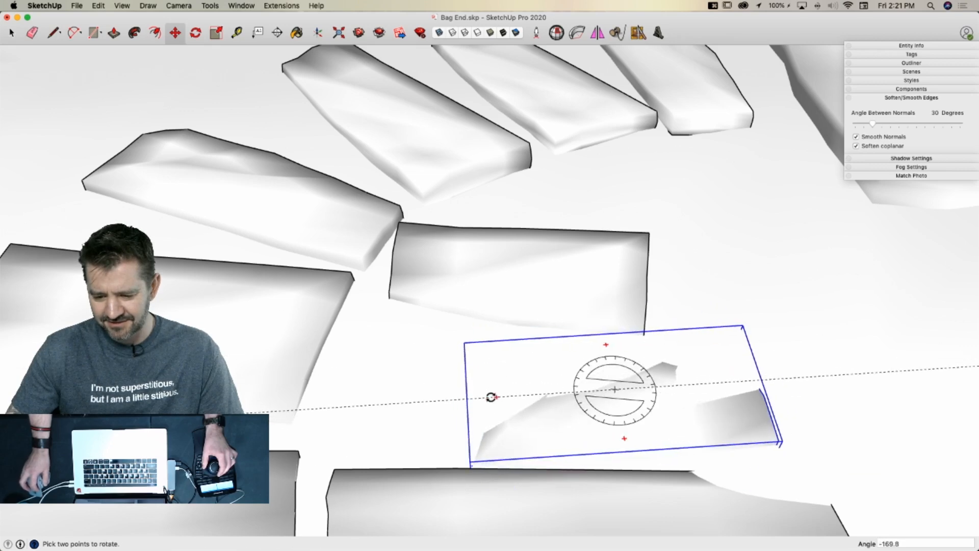
{"action": "left_click", "coordinate": [444, 385]}
Raise the lower small inner stone along the blue axis so it sits above the hill surface
{"action": "key", "text": "m"}
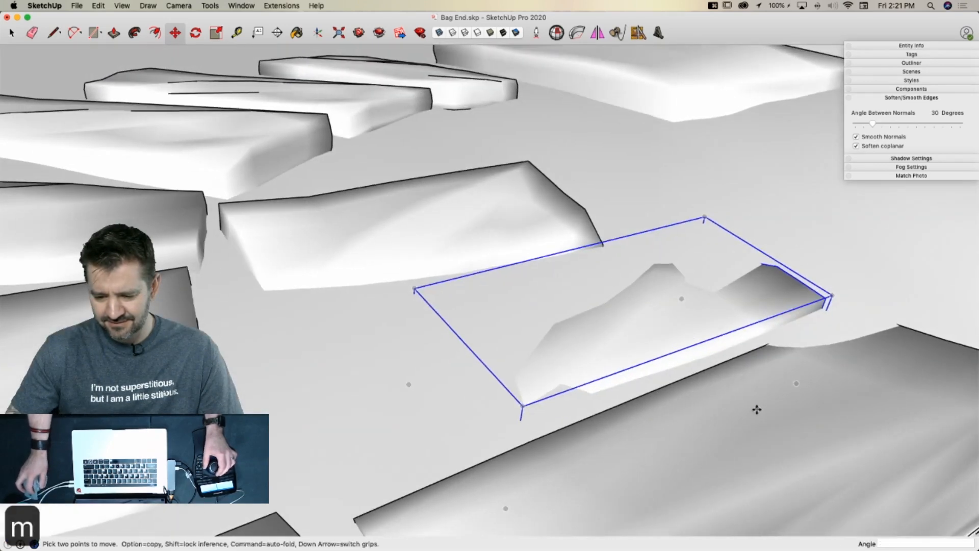
{"action": "left_click", "coordinate": [756, 409]}
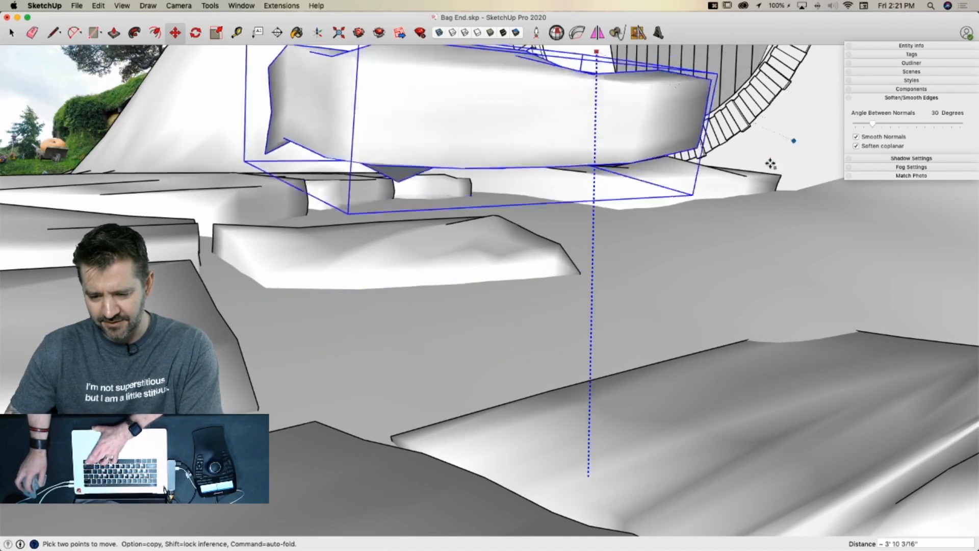
{"action": "left_click", "coordinate": [739, 202]}
{"action": "key", "text": "space"}
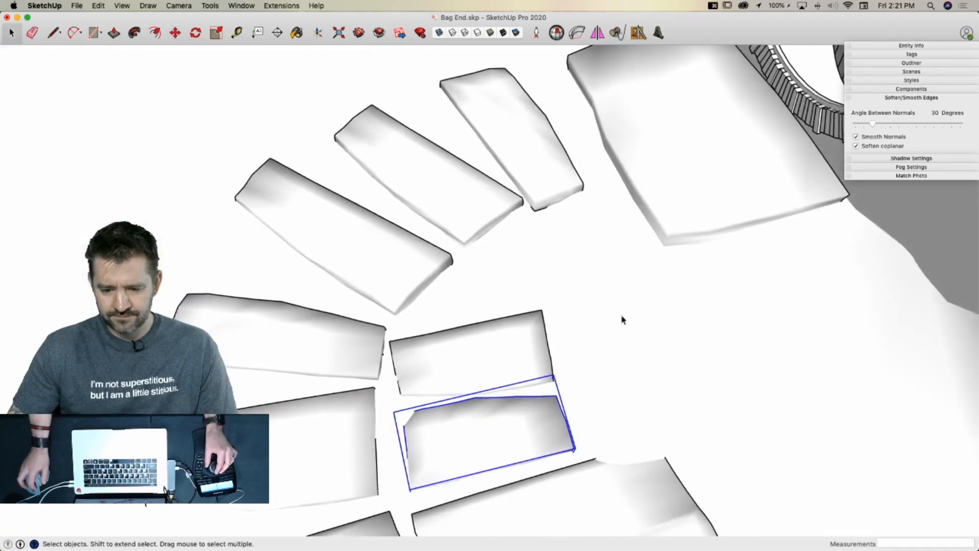
Move the upper small inner stone about 4" and rotate it about 8.5 degrees to follow the curve
{"action": "left_click", "coordinate": [534, 353]}
{"action": "key", "text": "m"}
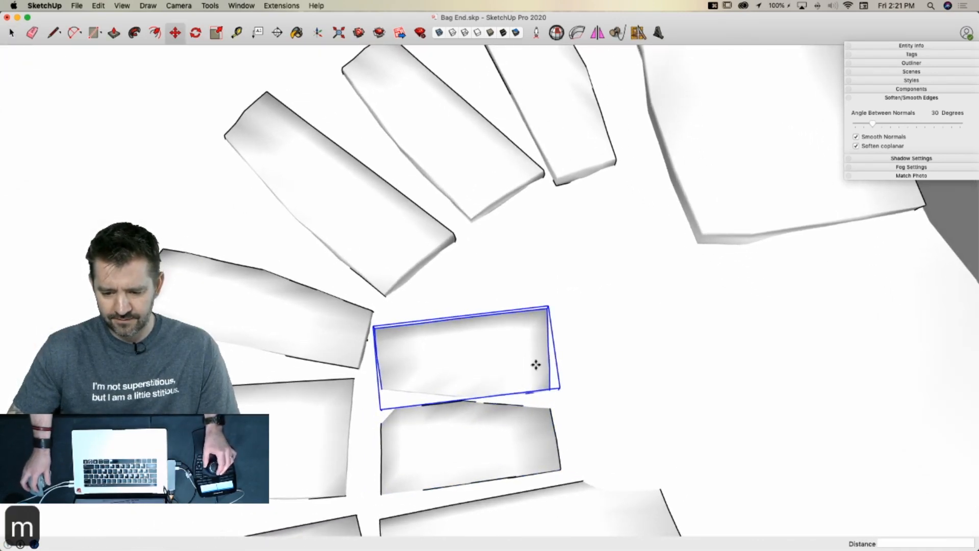
{"action": "left_click", "coordinate": [533, 350]}
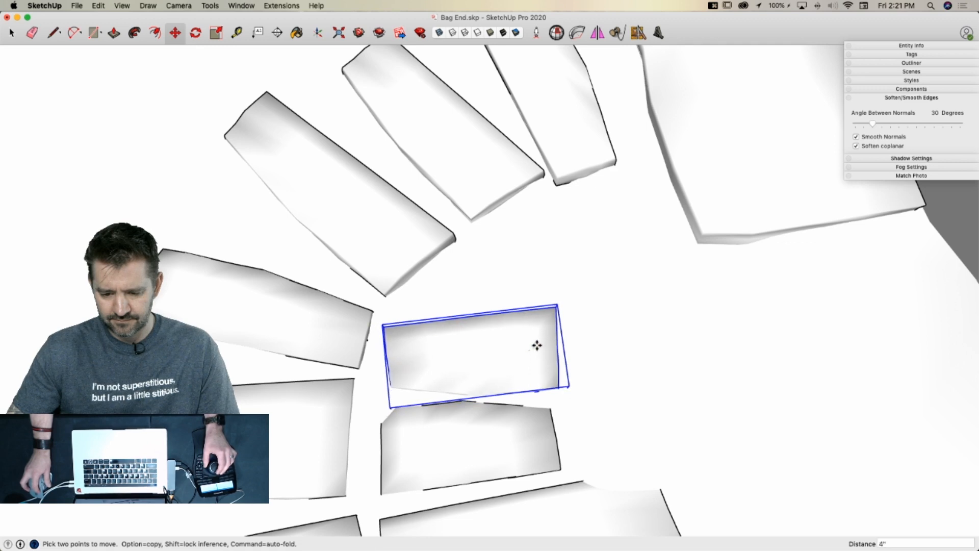
{"action": "left_click", "coordinate": [548, 345]}
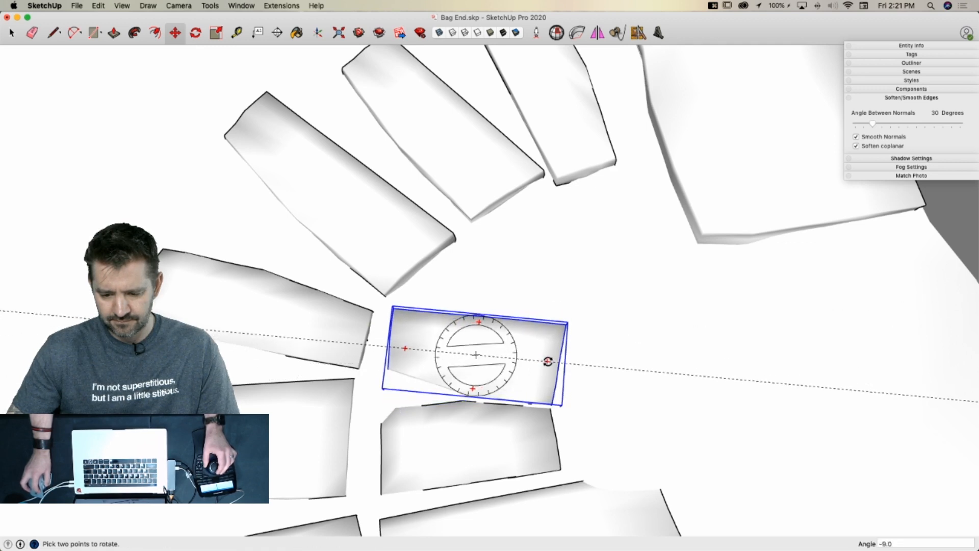
{"action": "left_click", "coordinate": [549, 360]}
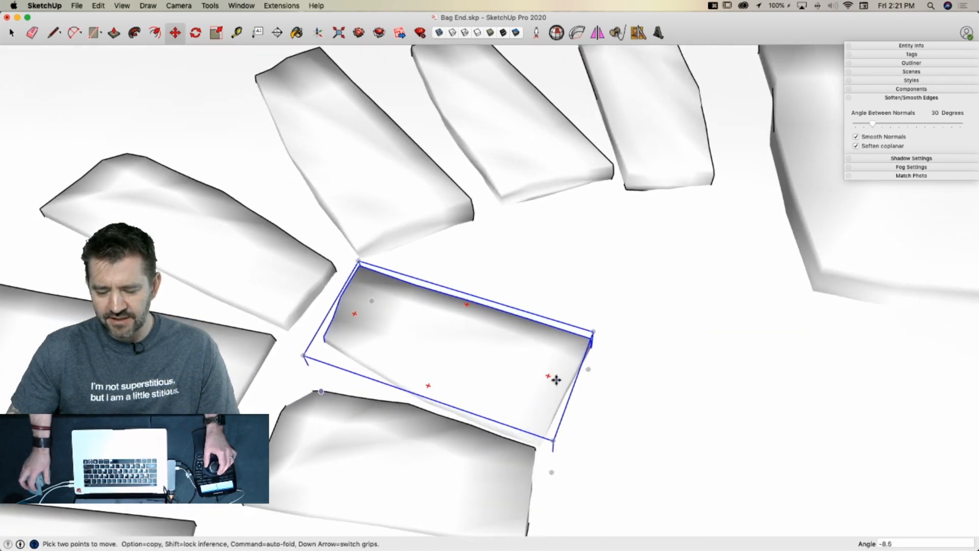
{"action": "key", "text": "space"}
Rotate-copy the upper small inner stone around the inner curve, adjust the copy's angle and raise it about 6 1/16" above the hill
{"action": "key", "text": "m"}
{"action": "key", "text": "q"}
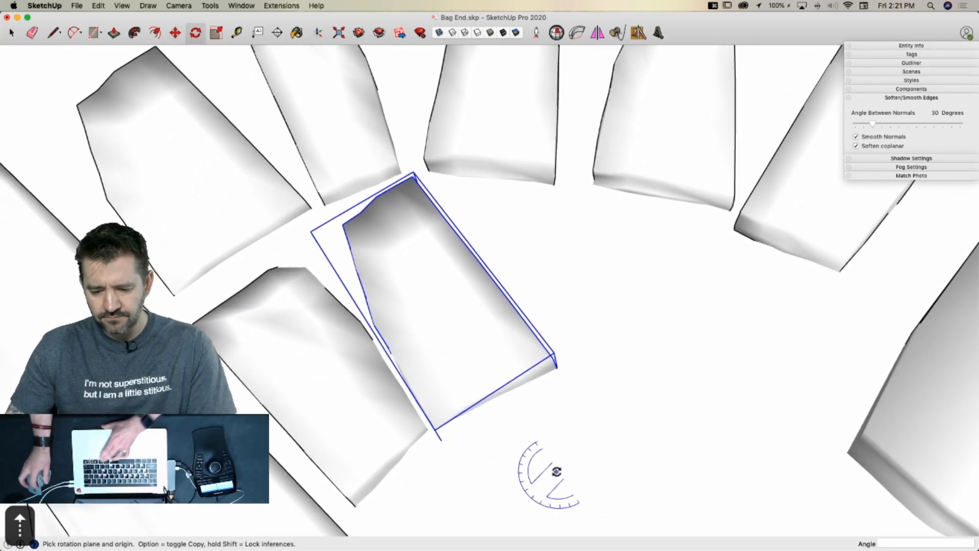
{"action": "key", "text": "alt"}
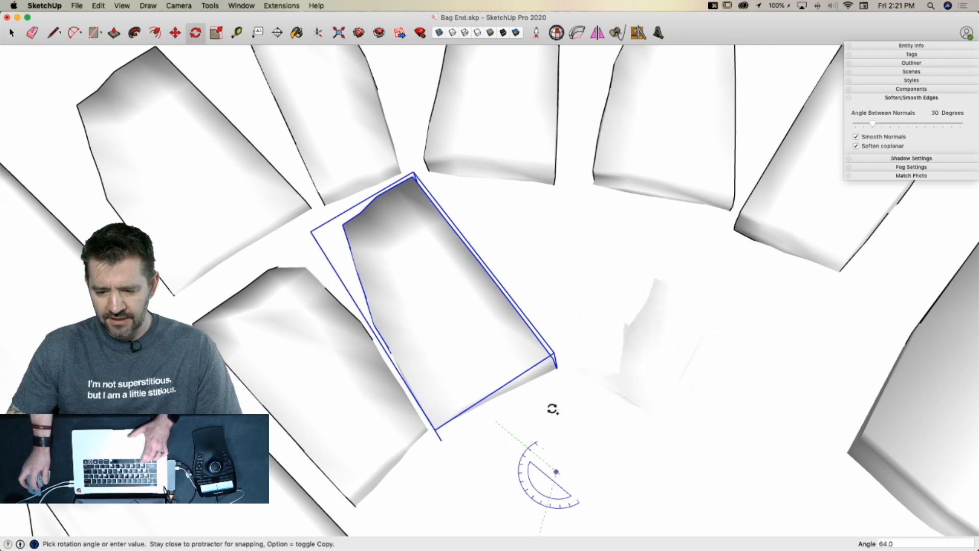
{"action": "left_click", "coordinate": [544, 406]}
{"action": "key", "text": "space"}
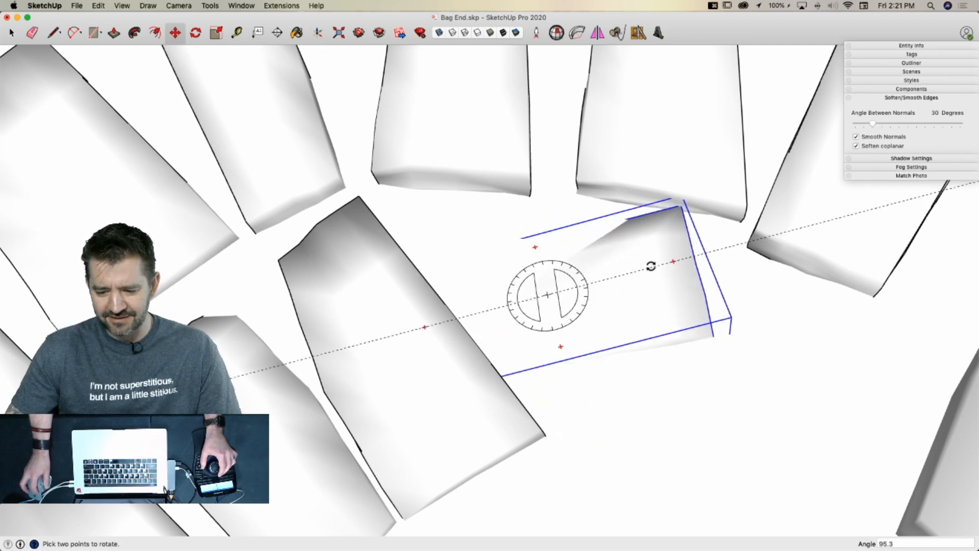
{"action": "left_click", "coordinate": [448, 146]}
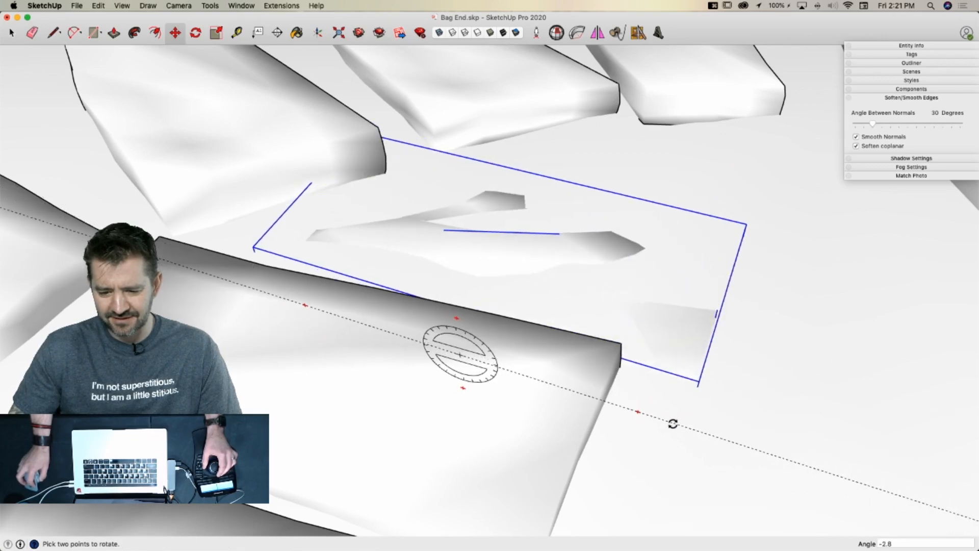
{"action": "left_click", "coordinate": [671, 420]}
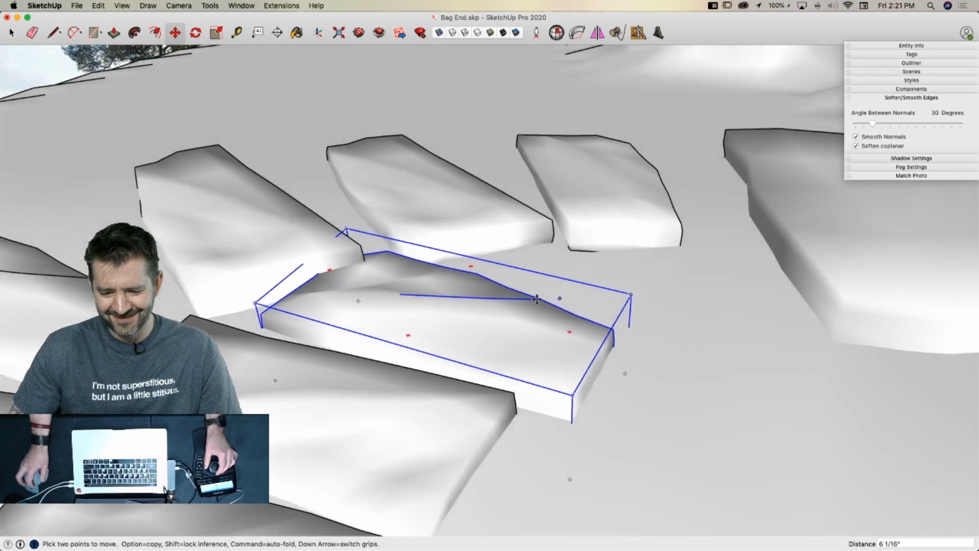
Shorten the new inner stone from both ends, starting with a 0.77 red-axis scale, and shift it about 4 3/4" into the gap
{"action": "key", "text": "s"}
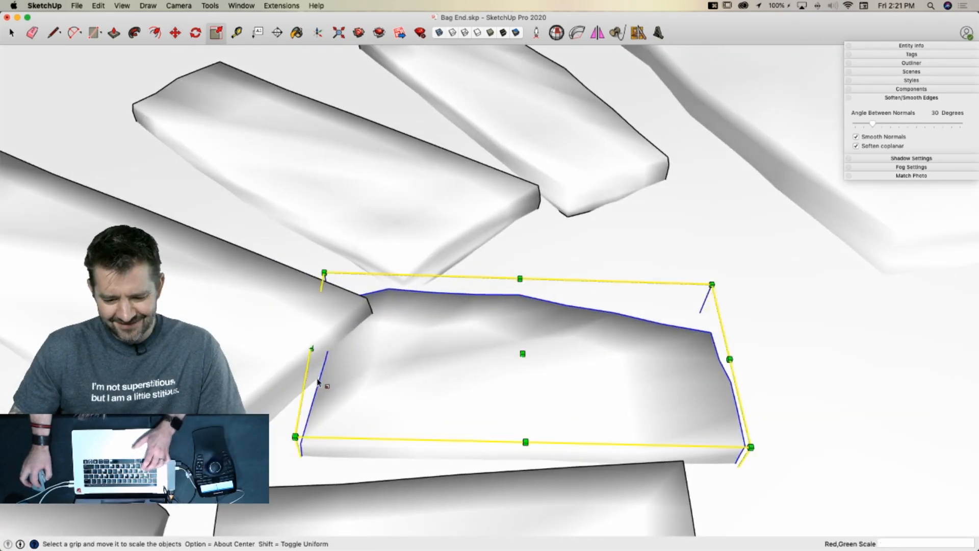
{"action": "left_click_drag", "start_coordinate": [319, 382], "coordinate": [419, 384]}
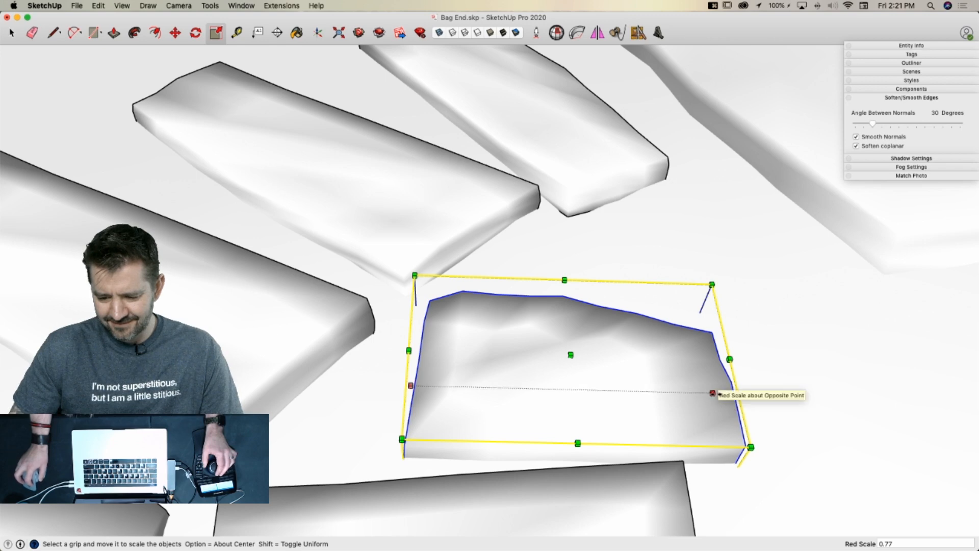
{"action": "left_click_drag", "start_coordinate": [712, 392], "coordinate": [680, 393]}
{"action": "key", "text": "m"}
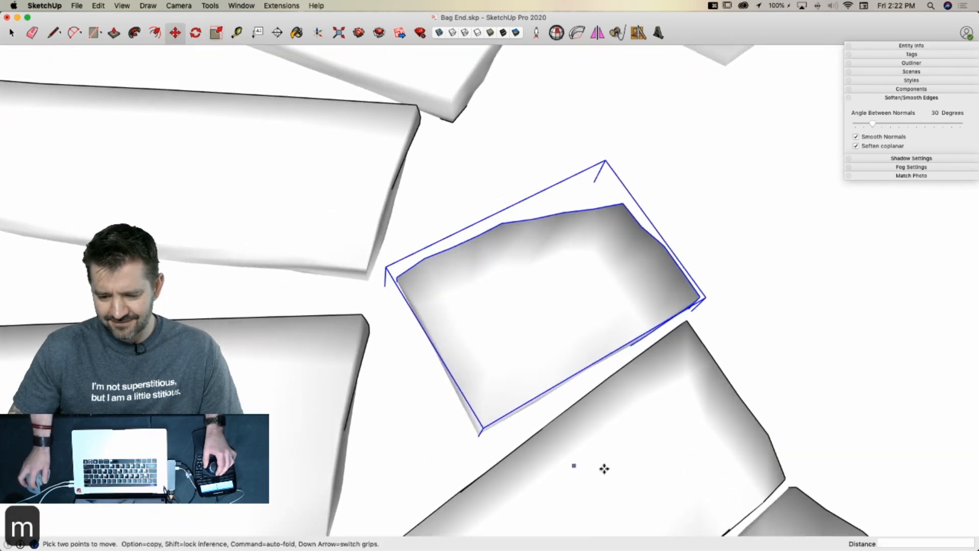
{"action": "left_click", "coordinate": [603, 468]}
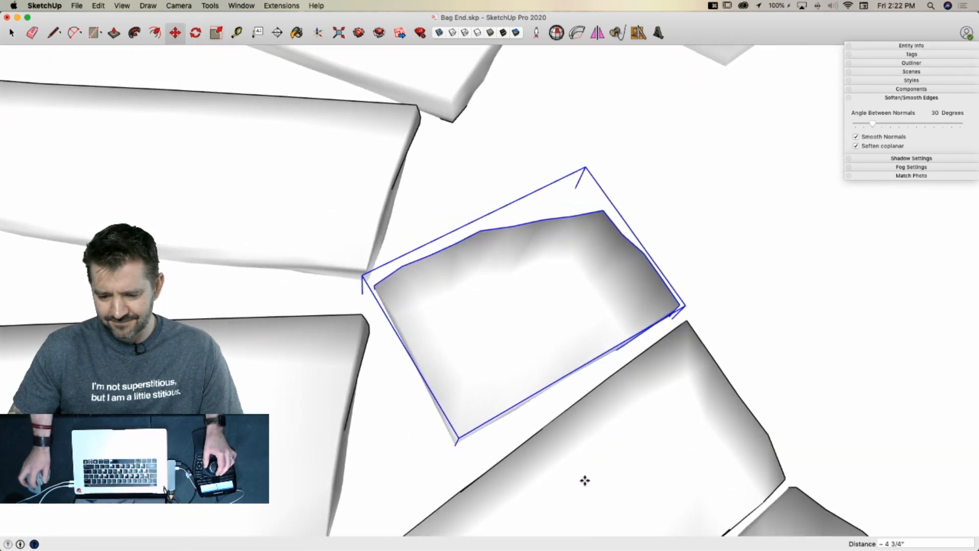
{"action": "key", "text": "space"}
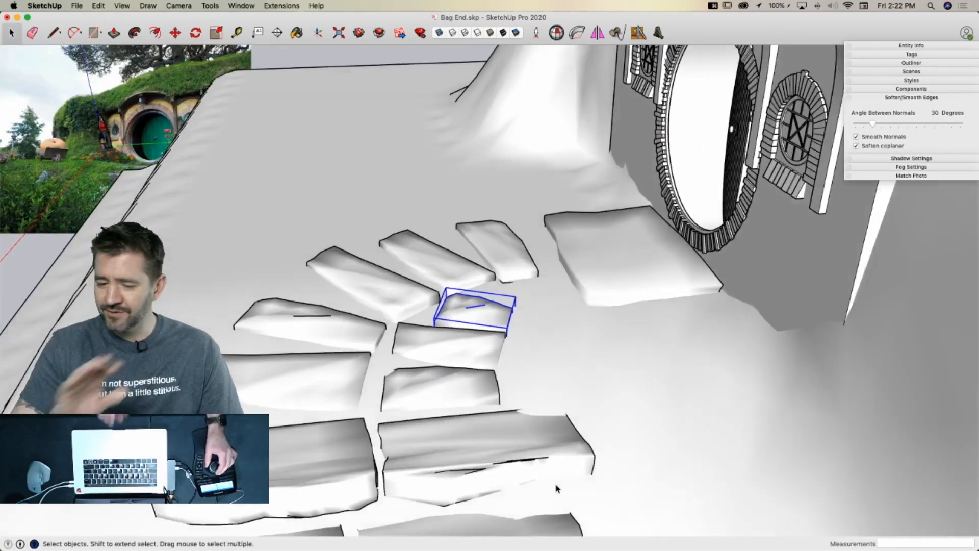
Copy the shortened inner stone about 4' 6 3/4" toward the door's landing slab and rotate the copy to fit beside it
{"action": "key", "text": "m"}
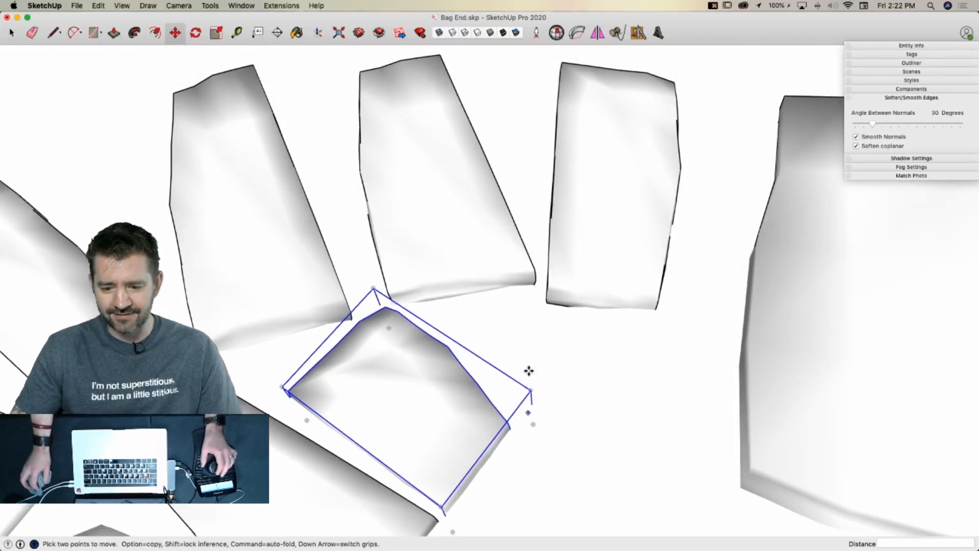
{"action": "left_click", "coordinate": [489, 367]}
{"action": "key", "text": "alt"}
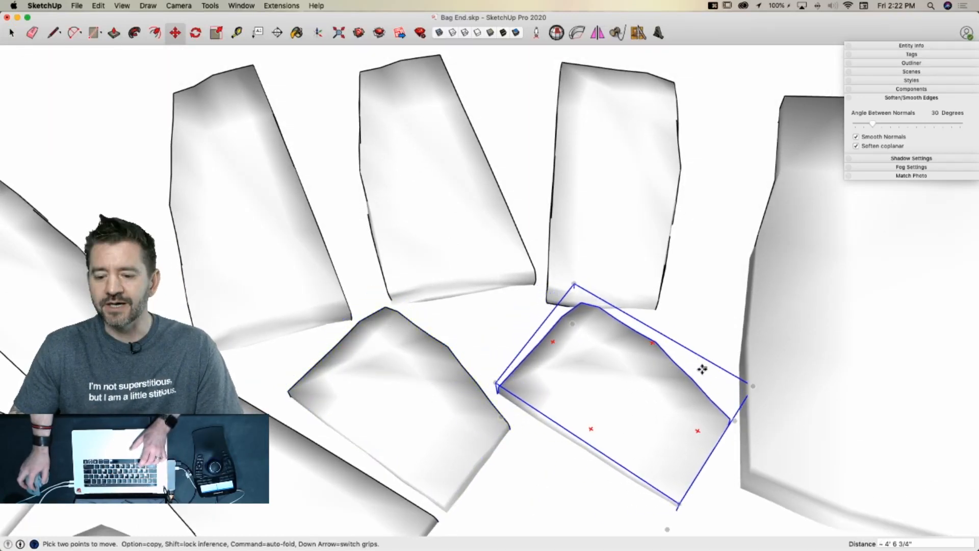
{"action": "left_click", "coordinate": [697, 431]}
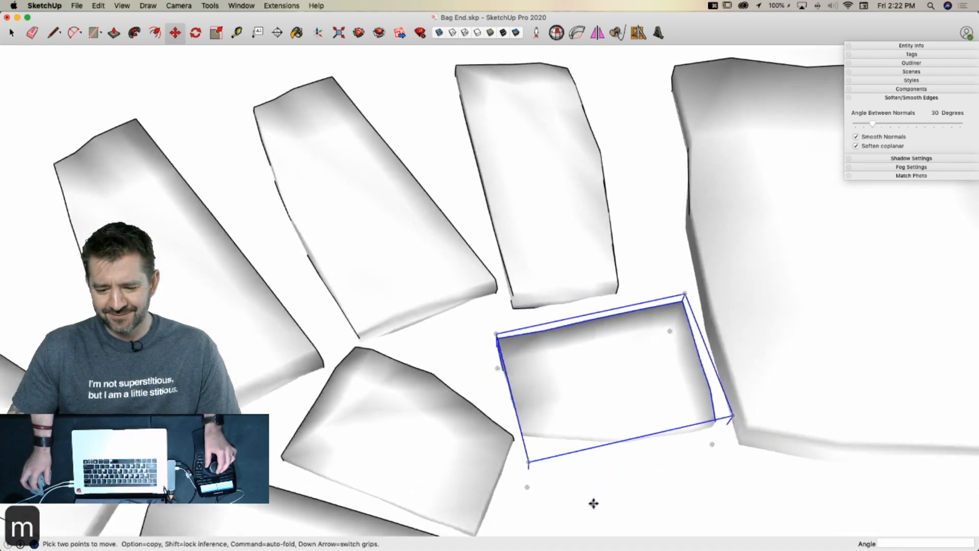
{"action": "key", "text": "space"}
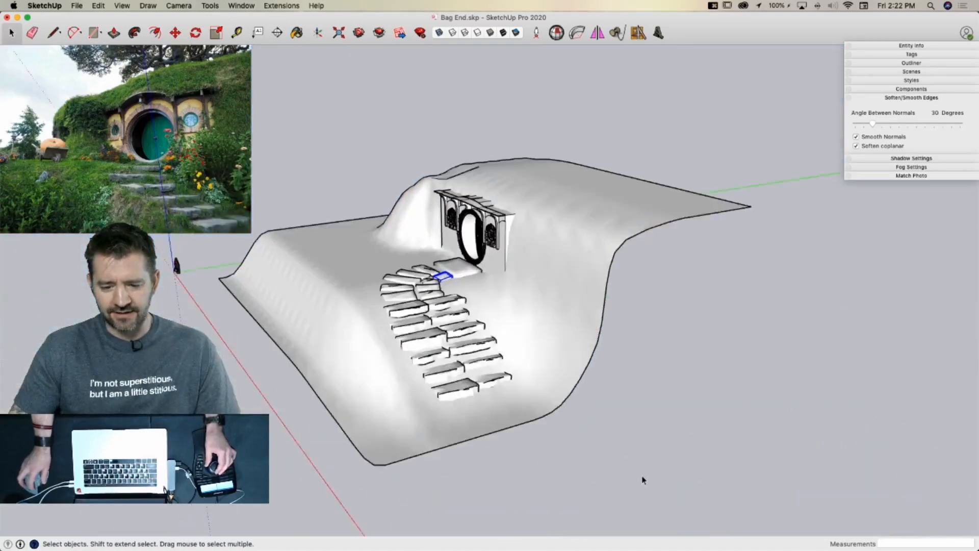
{"action": "left_click", "coordinate": [640, 477]}
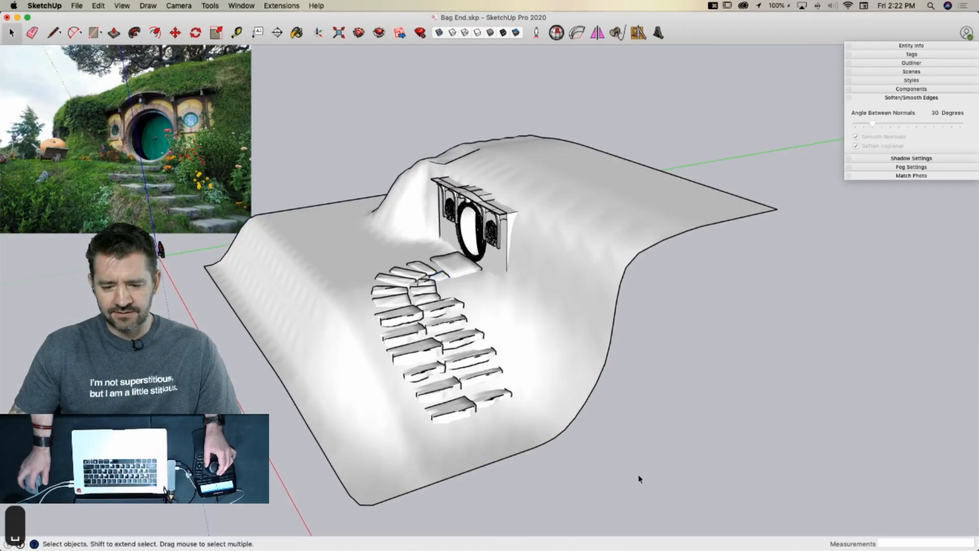
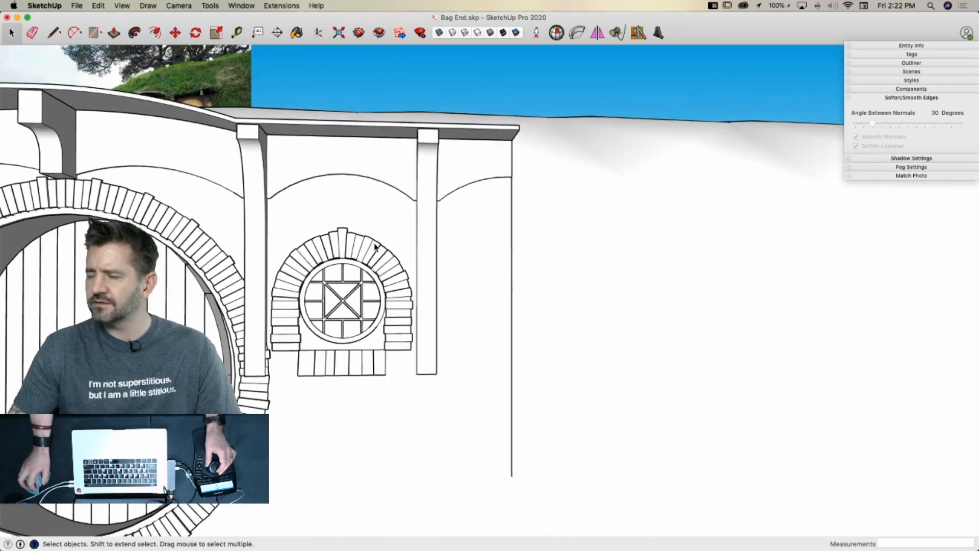
Copy the round window with its brick arch from the facade and paste it onto the hillside beside the facade
{"action": "left_click", "coordinate": [349, 241]}
{"action": "double_click", "coordinate": [349, 241]}
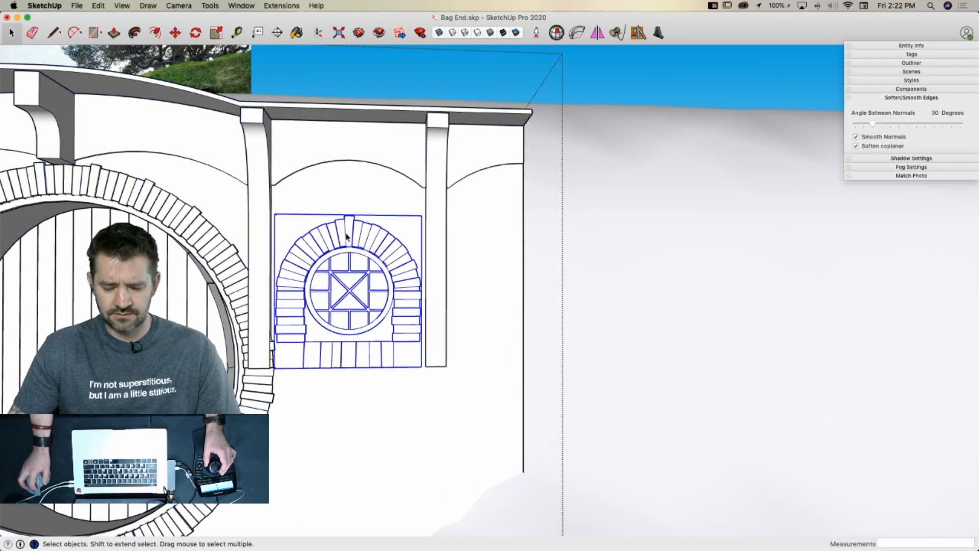
{"action": "left_click", "coordinate": [637, 253]}
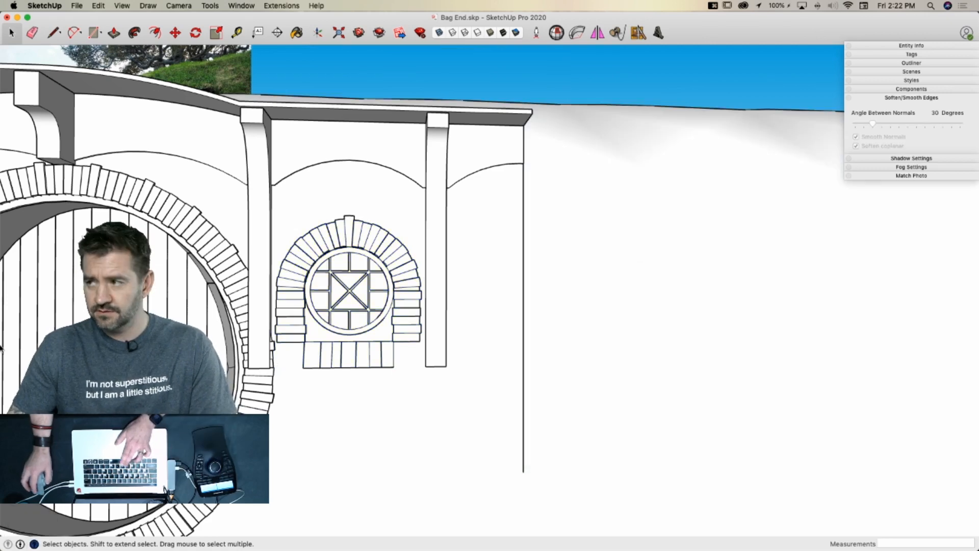
{"action": "scroll", "coordinate": [14, 354], "scroll_direction": "down", "scroll_amount": 3}
{"action": "key", "text": "super+v"}
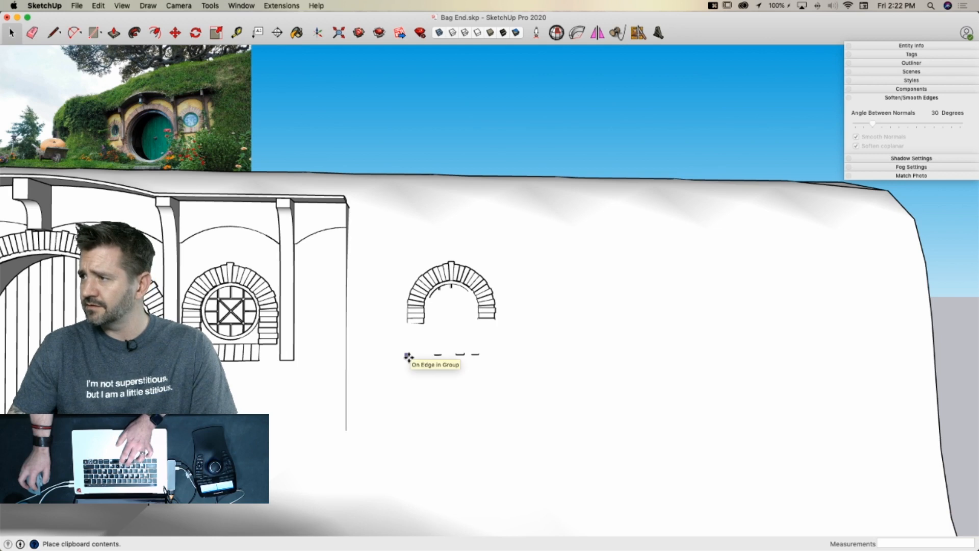
{"action": "left_click", "coordinate": [408, 356]}
Copy the pasted window about 15' 5 1/2" farther along the hillside
{"action": "key", "text": "m"}
{"action": "left_click", "coordinate": [403, 367]}
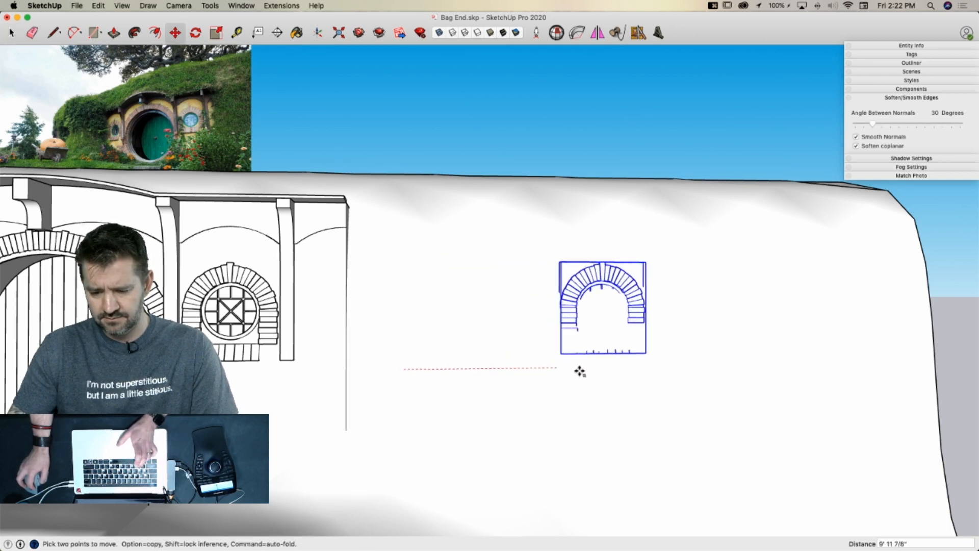
{"action": "key", "text": "alt"}
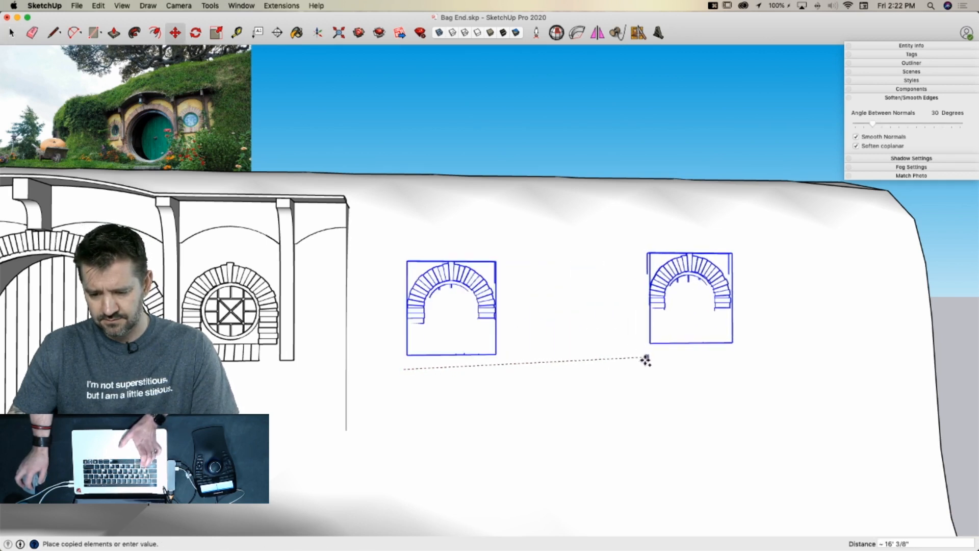
{"action": "left_click", "coordinate": [641, 362]}
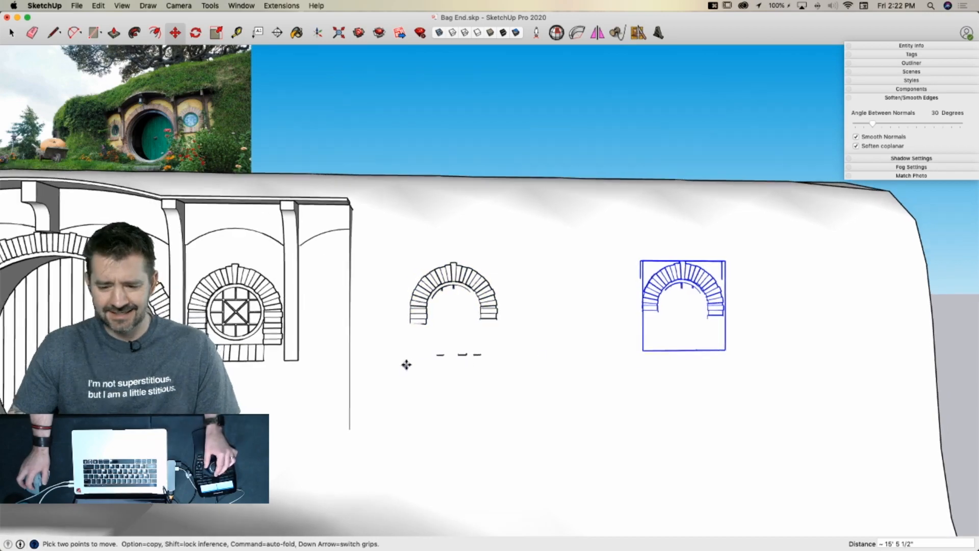
{"action": "key", "text": "space"}
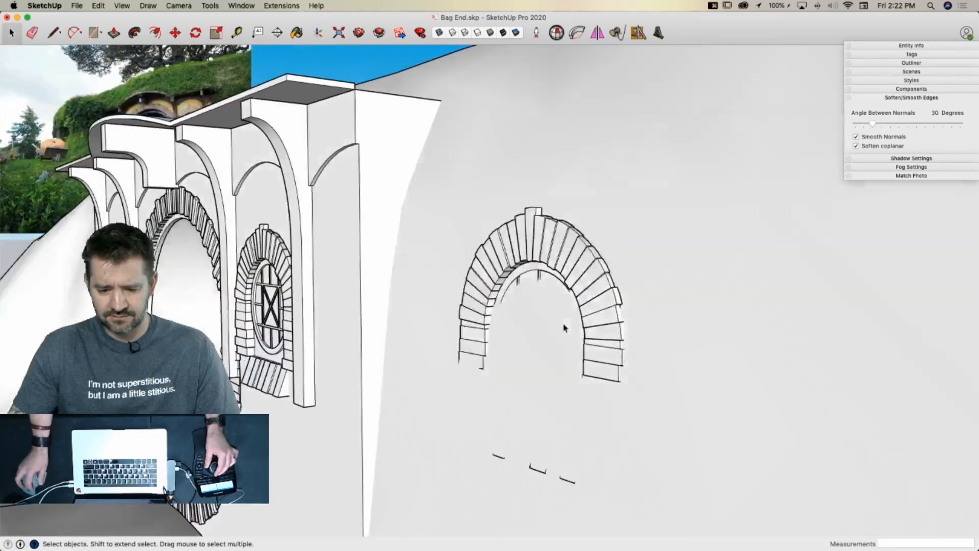
Examine how the window copy nearest the facade sits in the hill, its group contents and its entity information
{"action": "left_click", "coordinate": [609, 341]}
{"action": "key", "text": "m"}
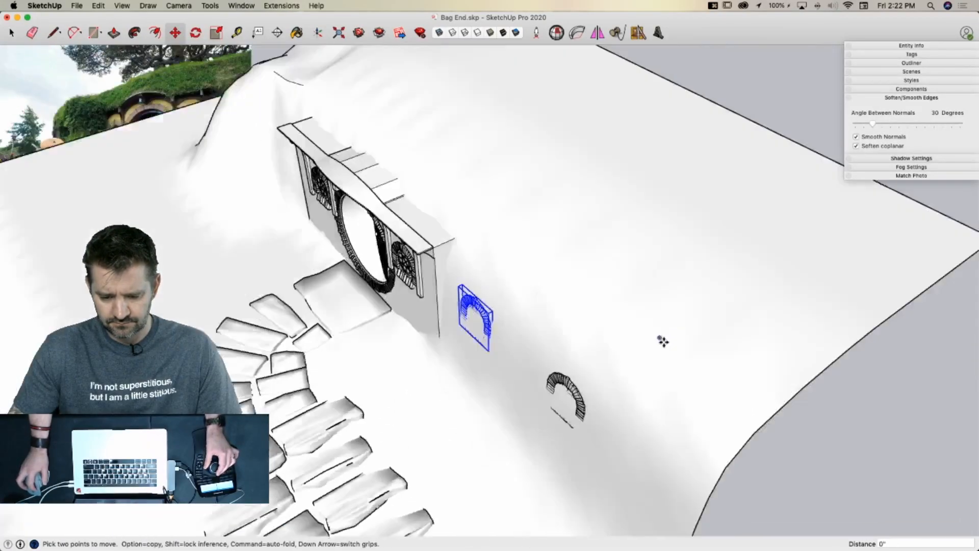
{"action": "key", "text": "space"}
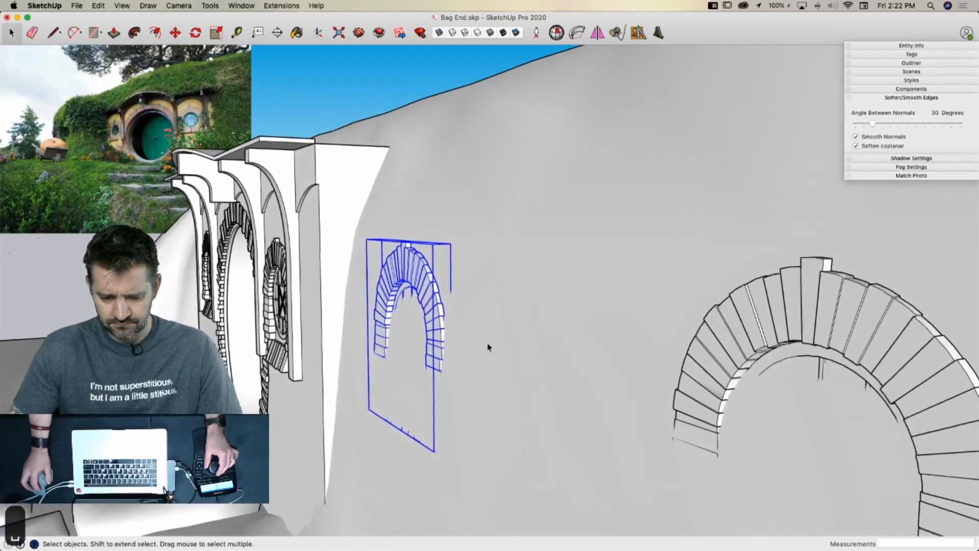
{"action": "double_click", "coordinate": [430, 305]}
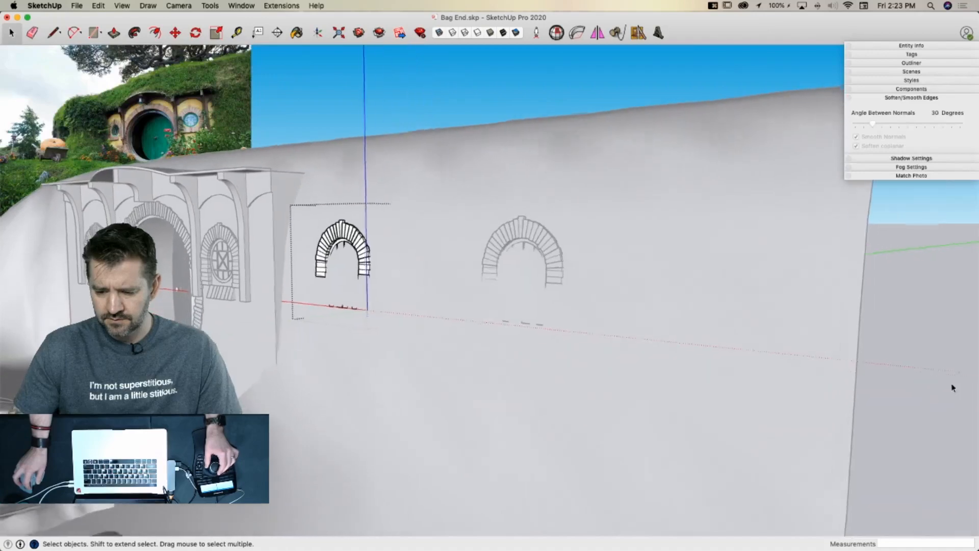
{"action": "left_click", "coordinate": [953, 388]}
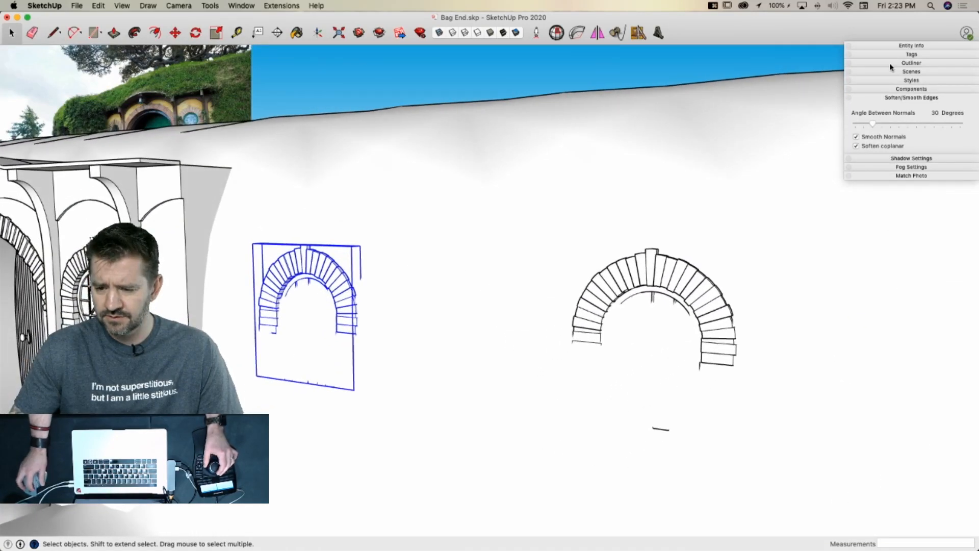
{"action": "left_click", "coordinate": [889, 47]}
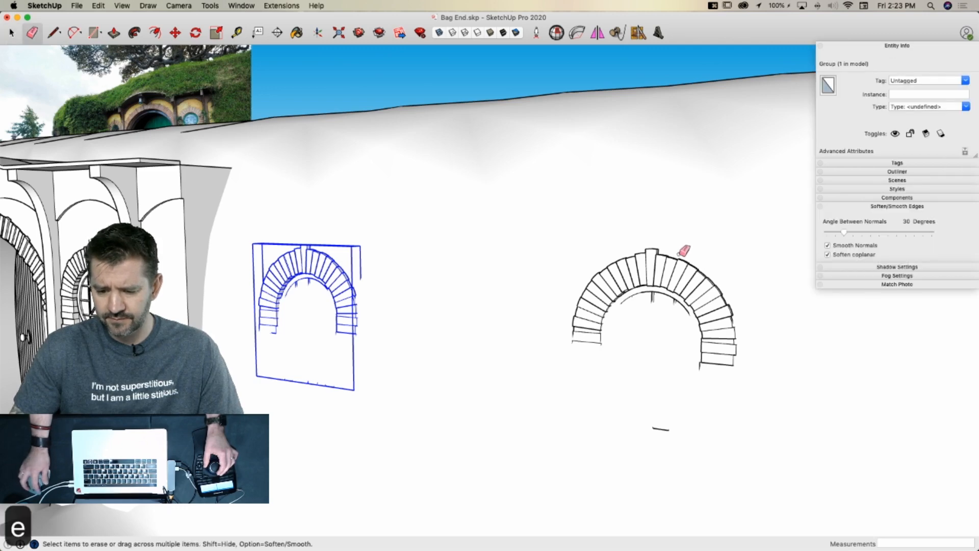
Erase the window copy farthest from the facade
{"action": "left_click_drag", "start_coordinate": [678, 254], "coordinate": [630, 273]}
{"action": "key", "text": "space"}
Open the remaining hillside window group and outline a panel face about 4' 1/16" deep below the back of its brick arch
{"action": "double_click", "coordinate": [320, 268]}
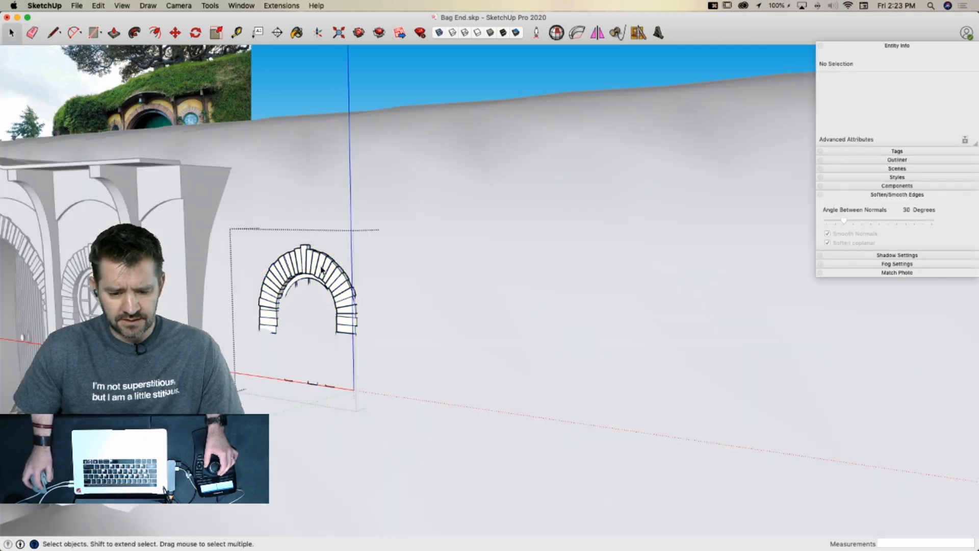
{"action": "key", "text": "q"}
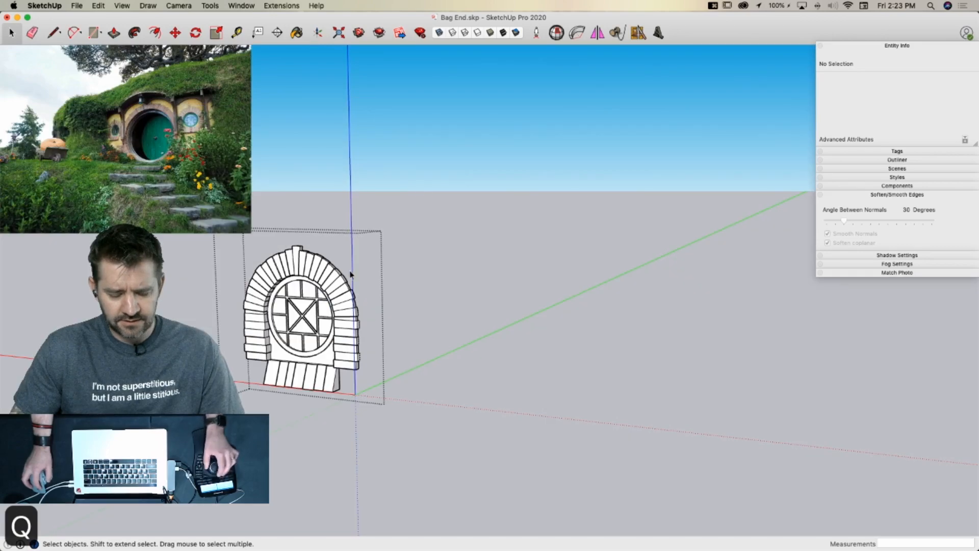
{"action": "key", "text": "l"}
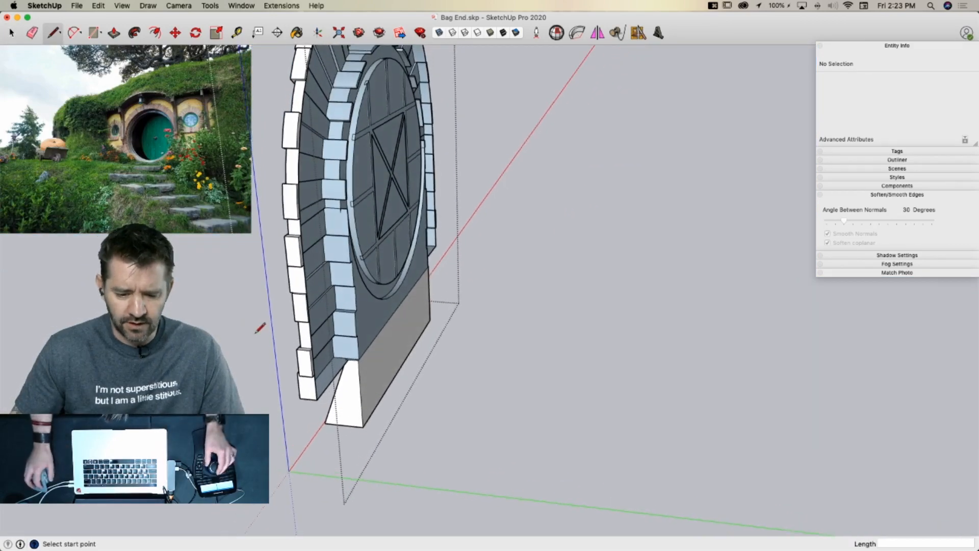
{"action": "left_click", "coordinate": [305, 407]}
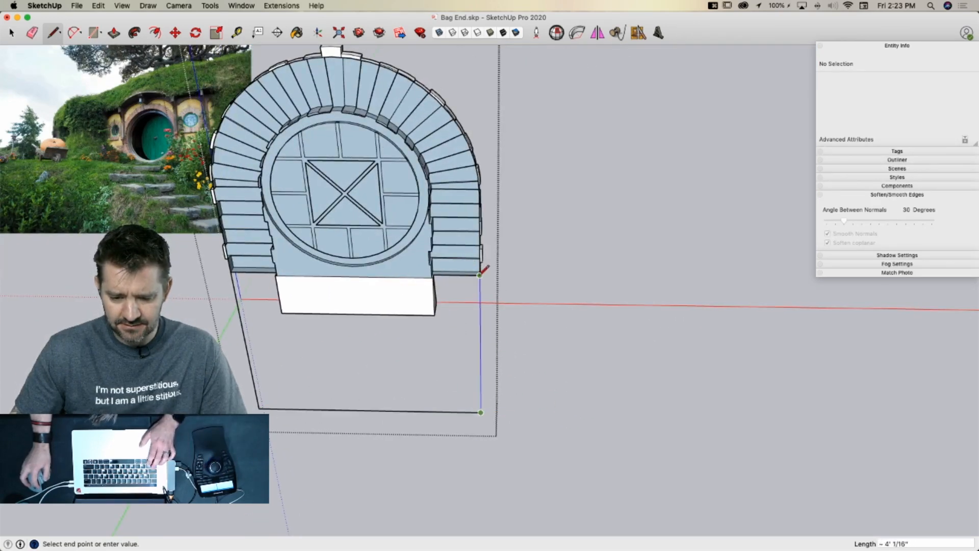
{"action": "left_click", "coordinate": [210, 273]}
Erase the edges dividing the back of the window and arch from the panel below so they form one face
{"action": "key", "text": "e"}
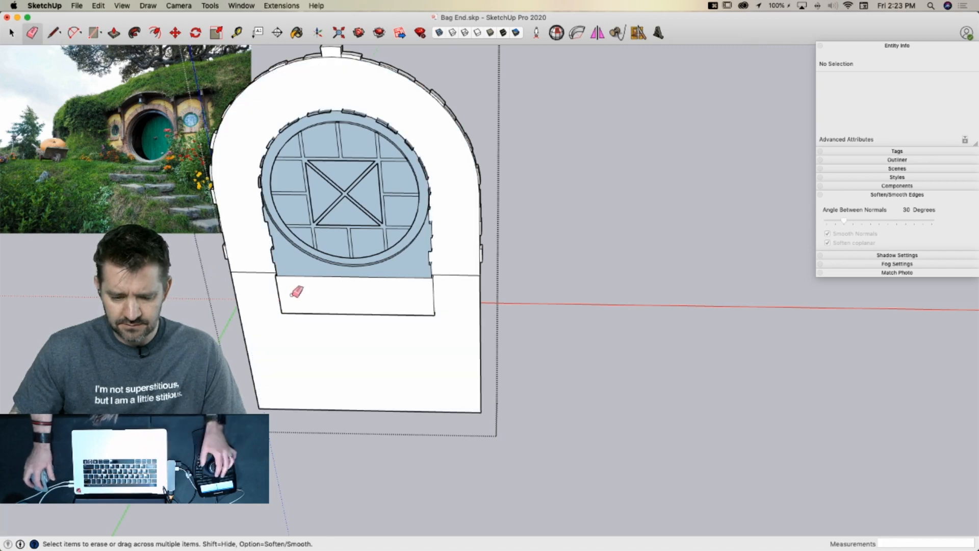
{"action": "key", "text": "space"}
{"action": "key", "text": "e"}
{"action": "left_click", "coordinate": [238, 167]}
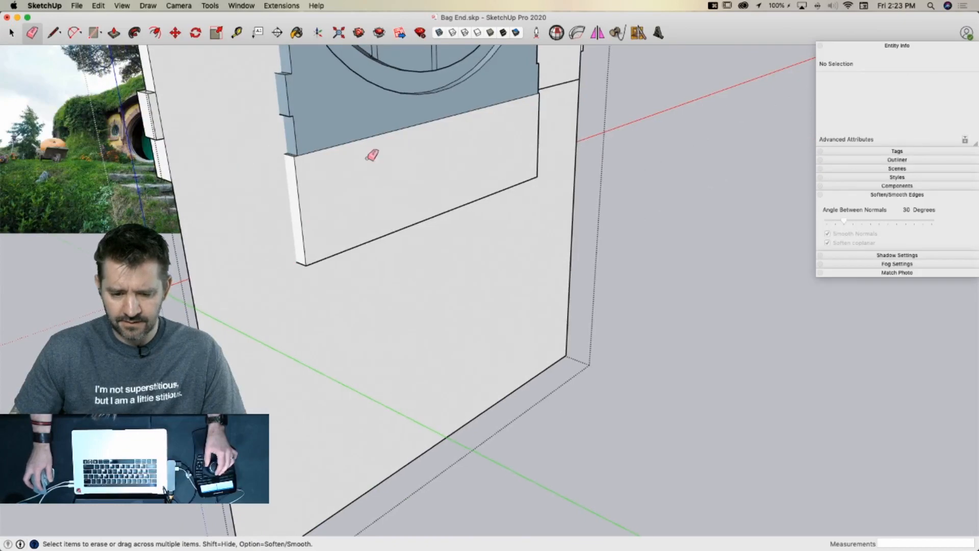
{"action": "key", "text": "space"}
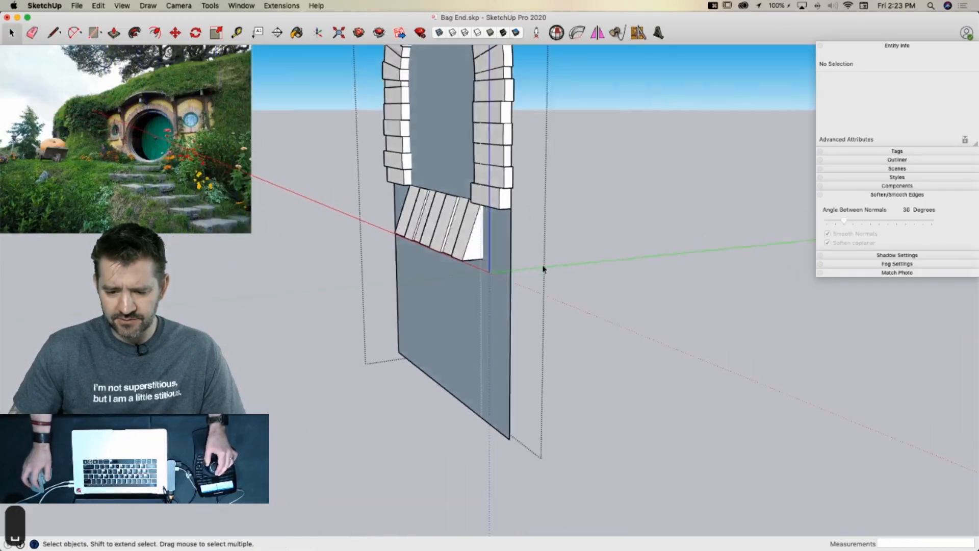
Push/Pull the arched back face 7 7/8" and draw a line beneath the arch to close the lower panel's open front
{"action": "key", "text": "p"}
{"action": "left_click", "coordinate": [421, 393]}
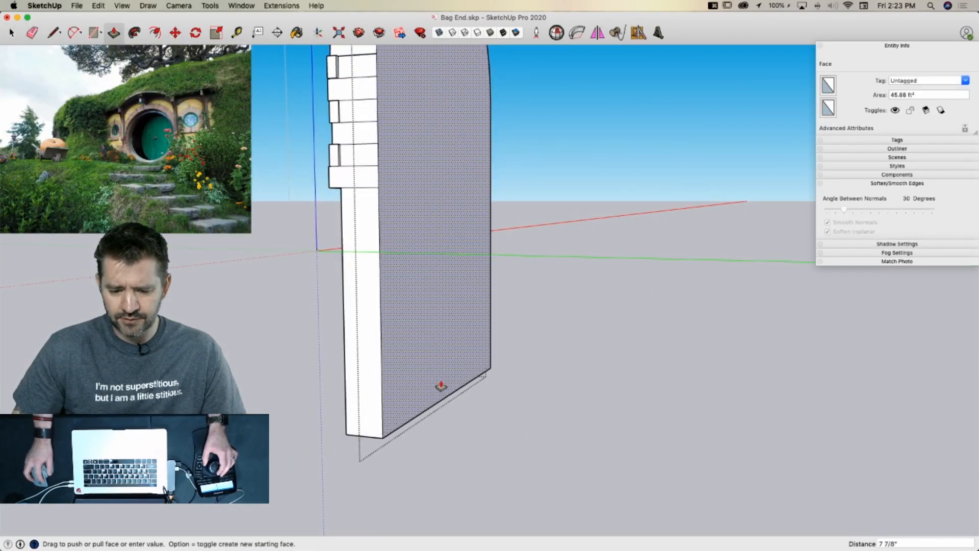
{"action": "key", "text": "e"}
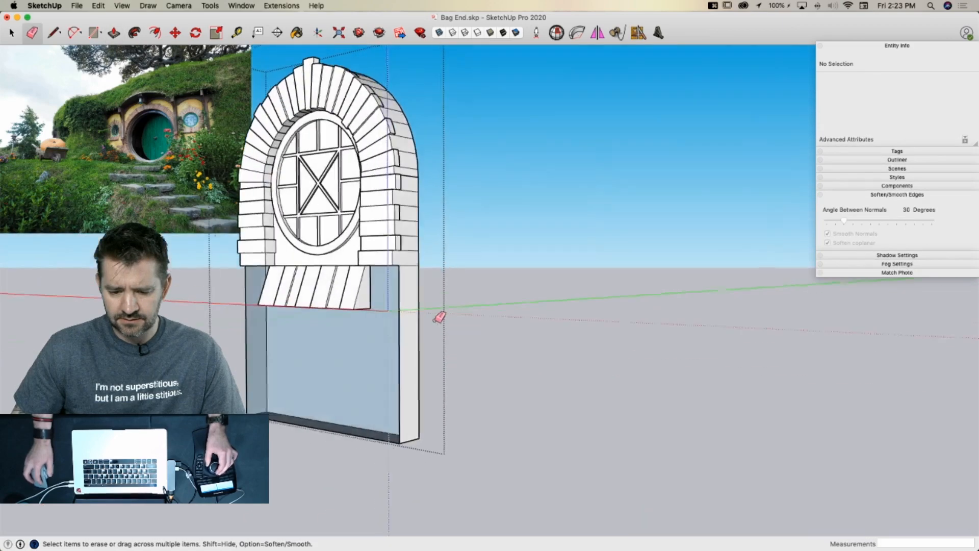
{"action": "key", "text": "l"}
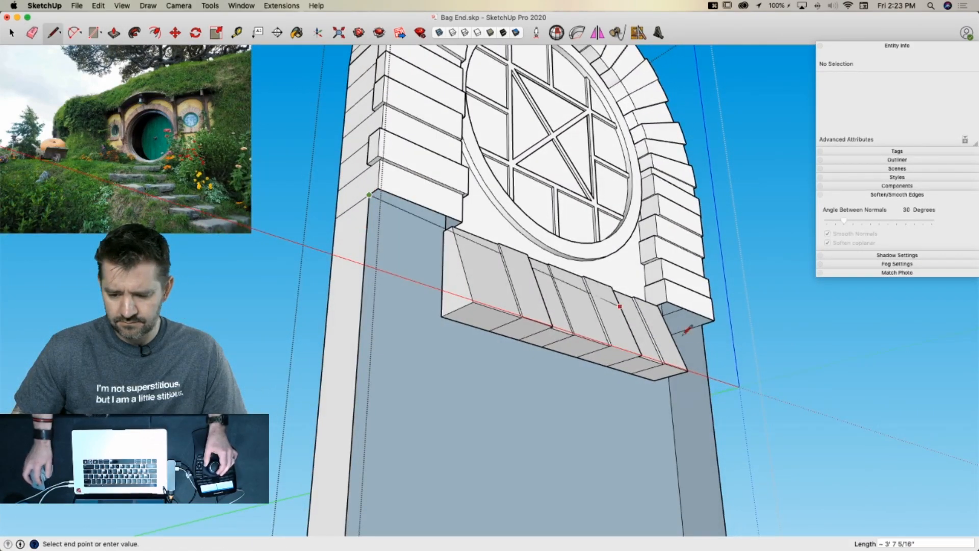
{"action": "left_click", "coordinate": [707, 321]}
{"action": "key", "text": "space"}
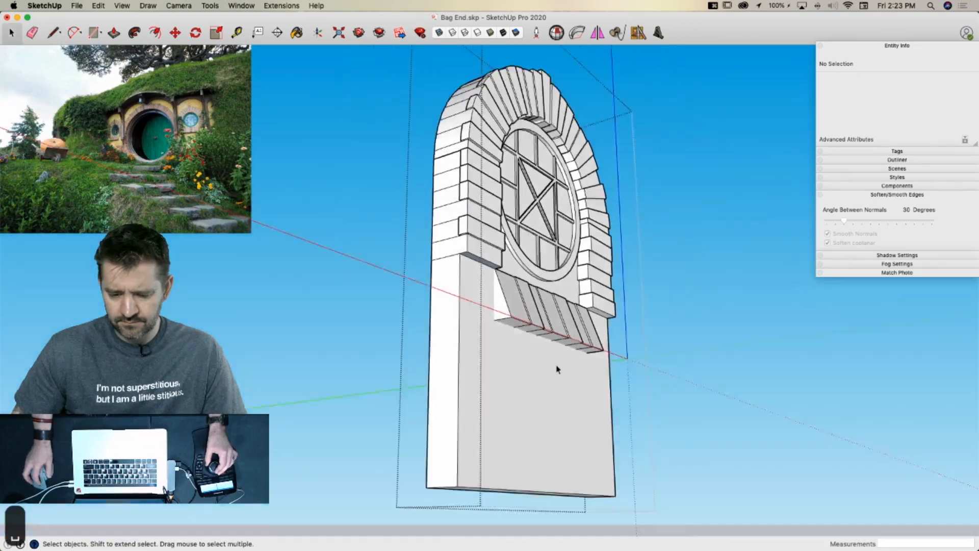
Pull one side of the lower panel out 6 3/4" and raise its ledge 4 1/16" plus 5' 1 9/16" into a post
{"action": "left_click", "coordinate": [493, 351]}
{"action": "key", "text": "p"}
{"action": "left_click", "coordinate": [465, 360]}
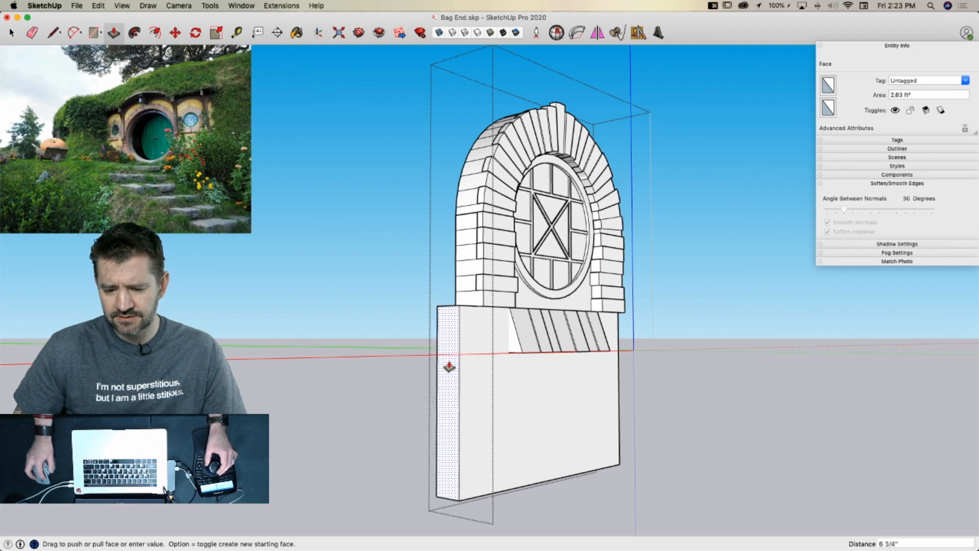
{"action": "left_click", "coordinate": [449, 366]}
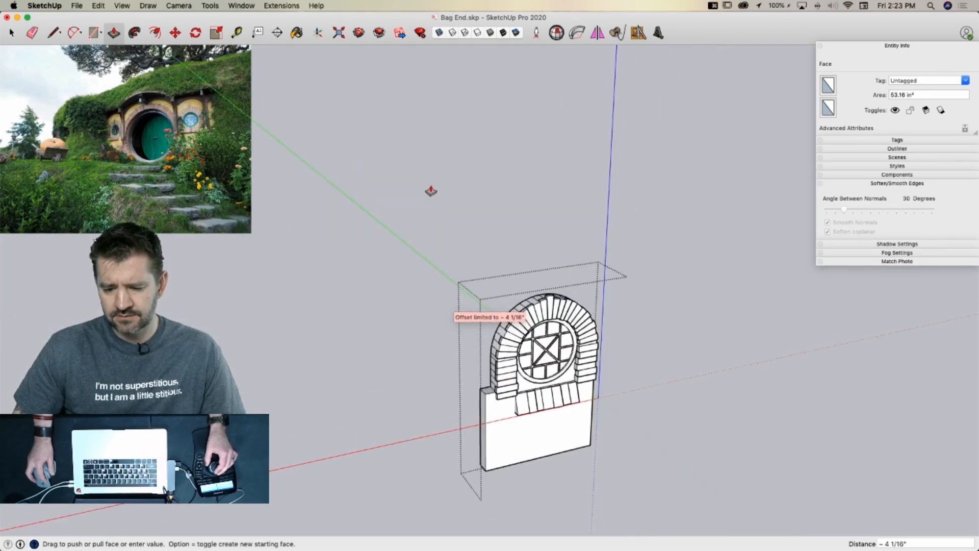
{"action": "left_click", "coordinate": [448, 215]}
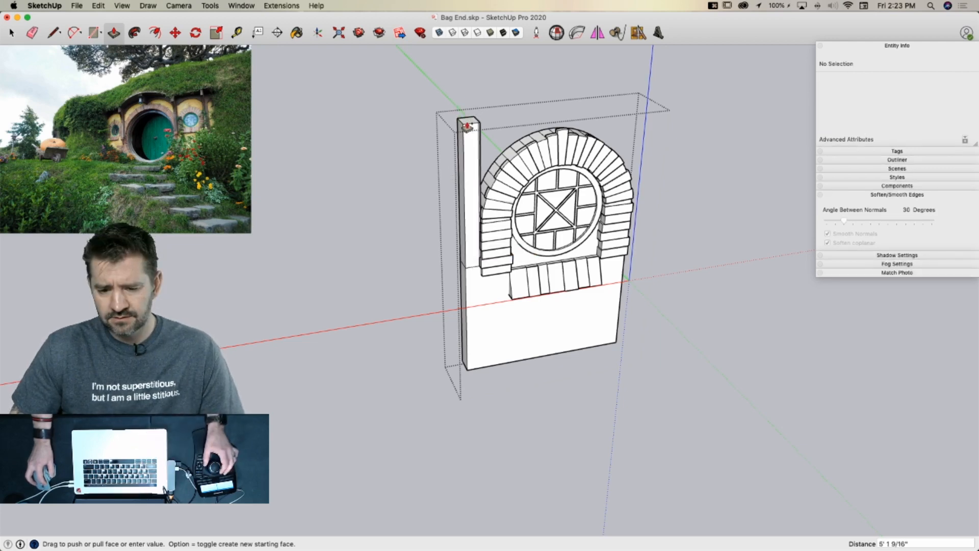
{"action": "left_click", "coordinate": [468, 125]}
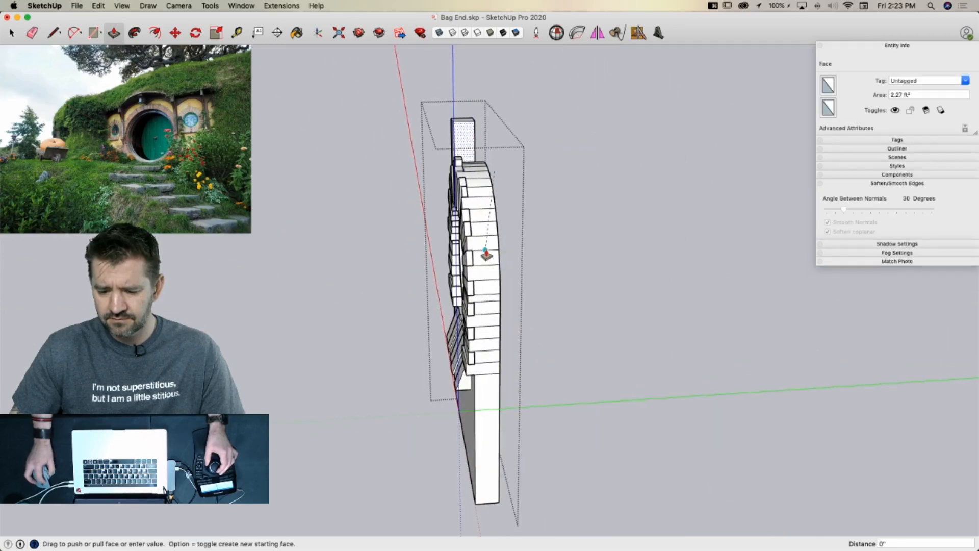
Pull the opposite side of the lower panel out 9 7/8" and raise its ledge 5' 5 11/16" level with the first post
{"action": "left_click", "coordinate": [476, 393]}
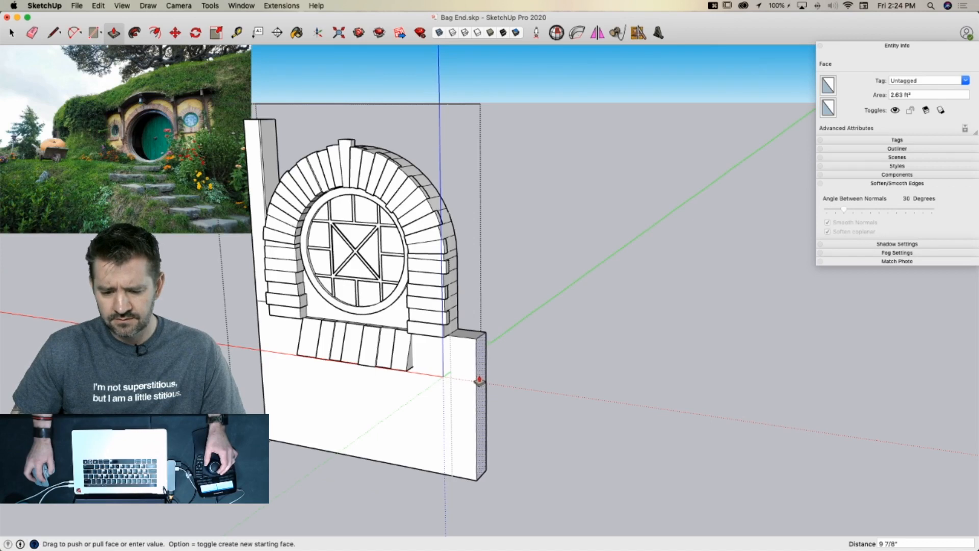
{"action": "left_click", "coordinate": [479, 380]}
{"action": "left_click", "coordinate": [466, 335]}
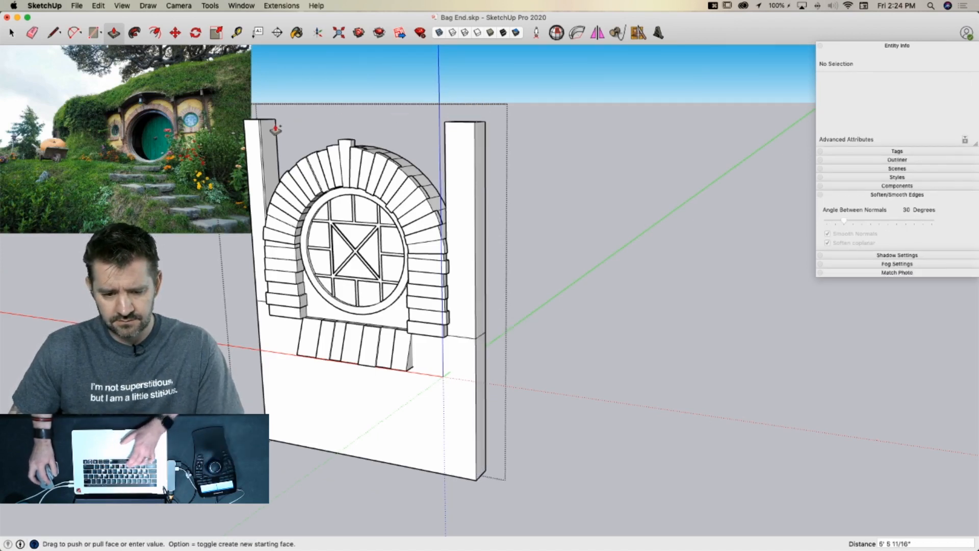
{"action": "left_click", "coordinate": [256, 125]}
{"action": "key", "text": "r"}
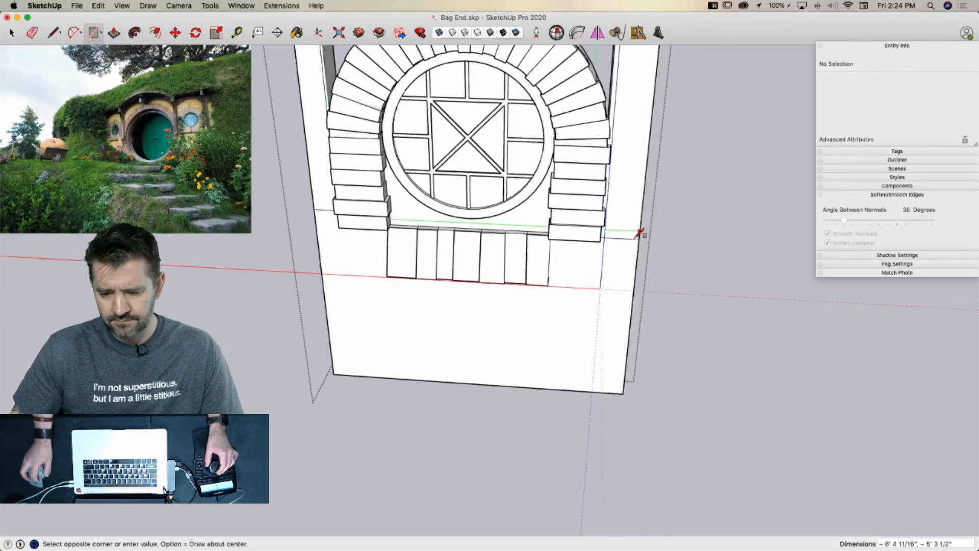
{"action": "left_click", "coordinate": [596, 286]}
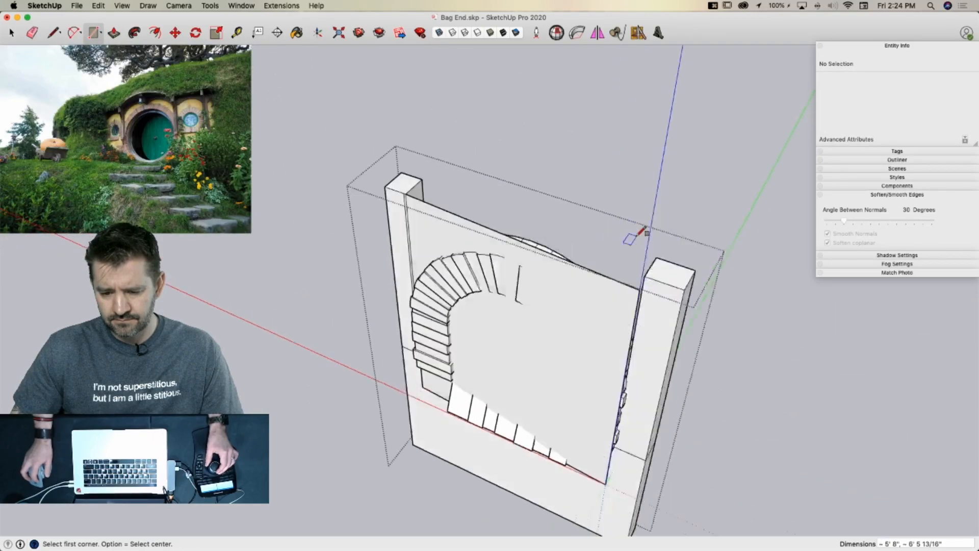
{"action": "key", "text": "super+z"}
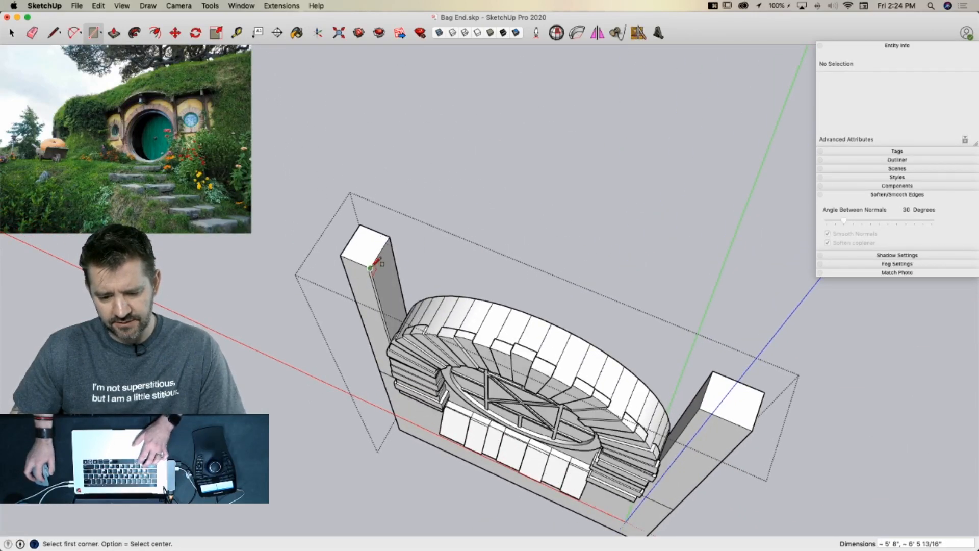
{"action": "key", "text": "p"}
{"action": "left_click", "coordinate": [388, 268]}
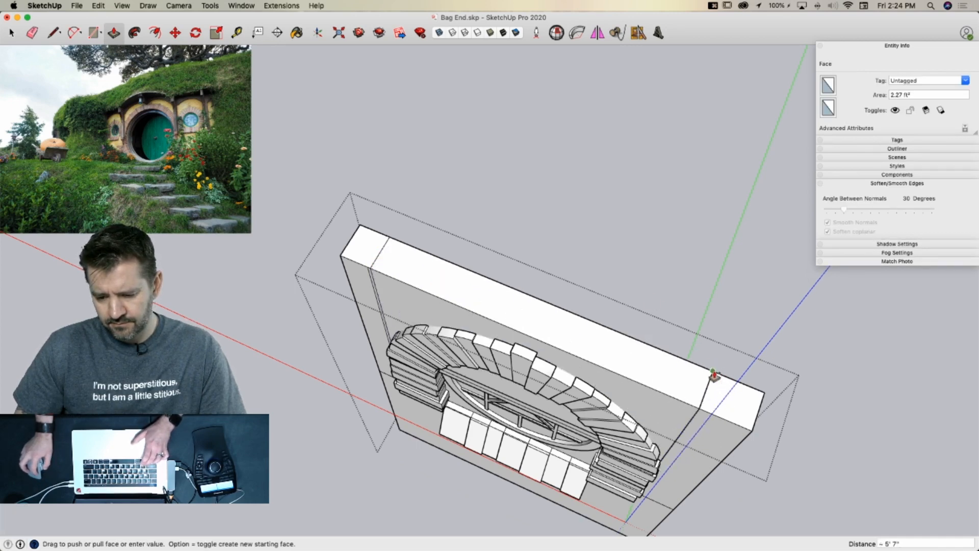
{"action": "key", "text": "space"}
Bridge the tops of the two posts with a 5' 7" by 7 7/8" rectangle and select the face filled in behind the arch
{"action": "key", "text": "r"}
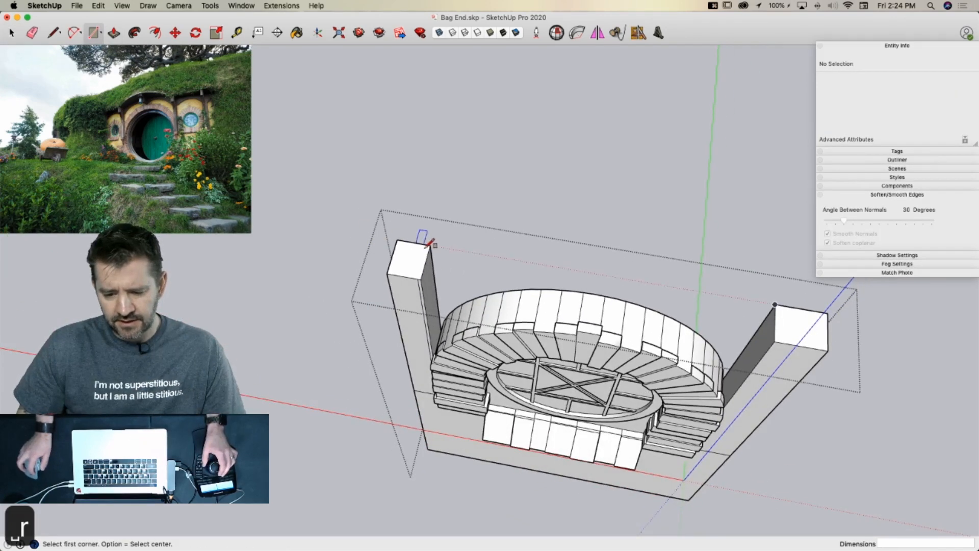
{"action": "left_click", "coordinate": [782, 341]}
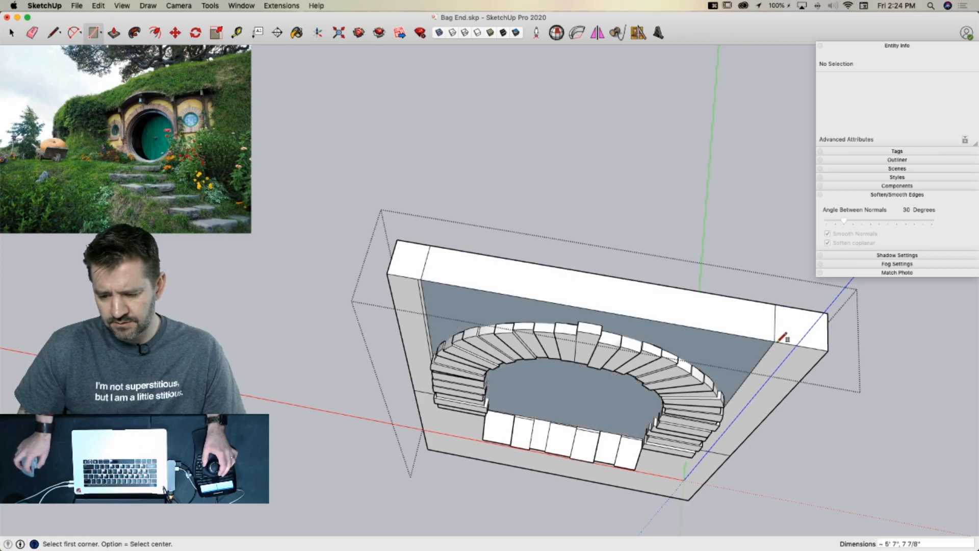
{"action": "key", "text": "space"}
{"action": "left_click", "coordinate": [582, 338]}
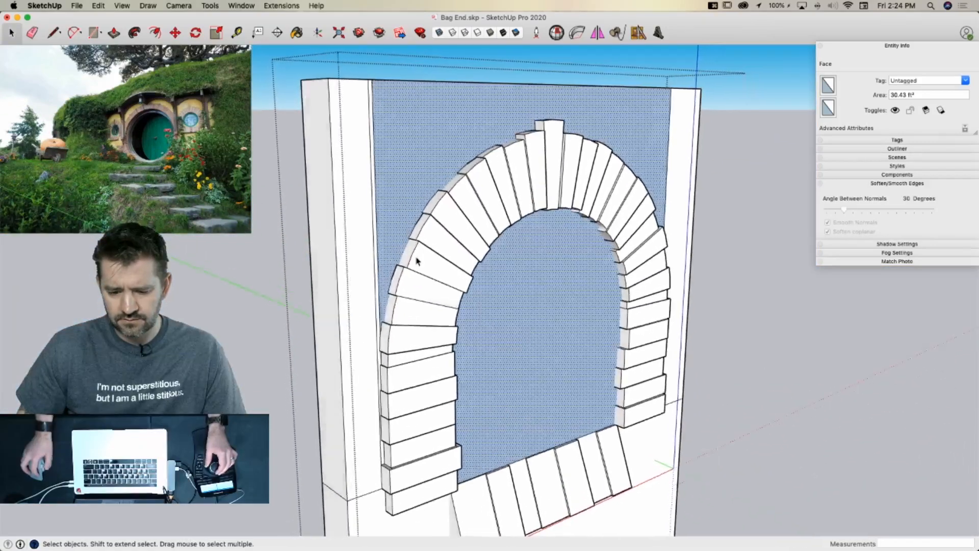
Erase the post outlines and the side portions of the arch outline from the back of the surround
{"action": "key", "text": "e"}
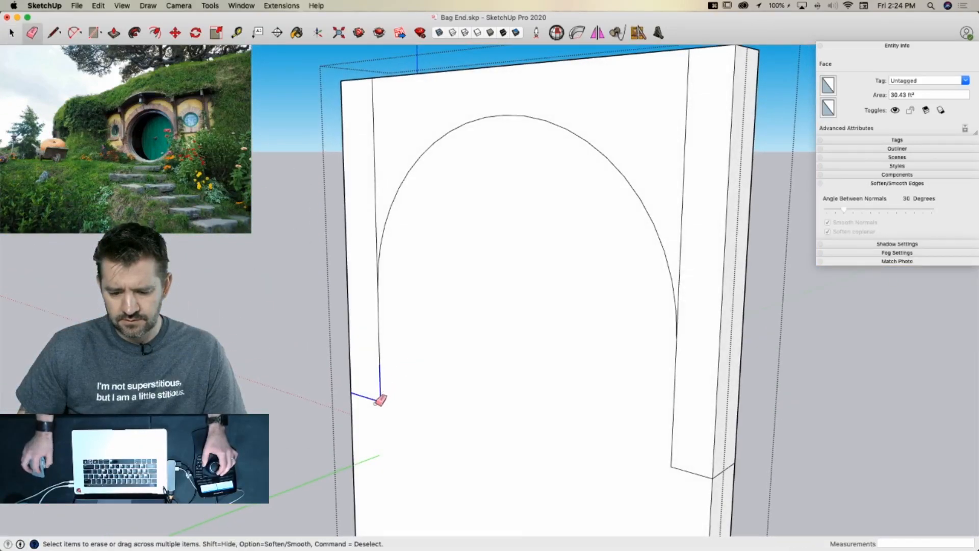
{"action": "left_click_drag", "start_coordinate": [378, 401], "coordinate": [383, 327]}
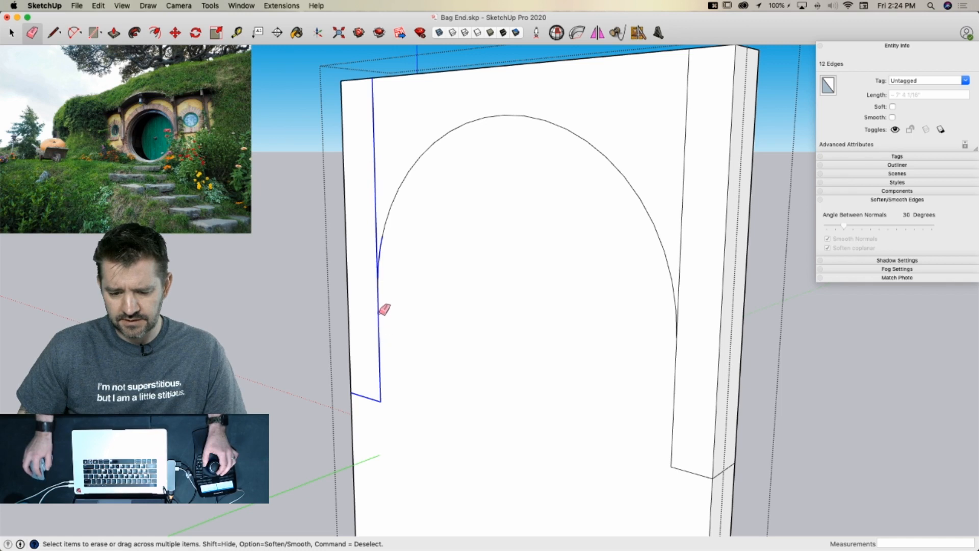
{"action": "left_click_drag", "start_coordinate": [392, 215], "coordinate": [402, 193]}
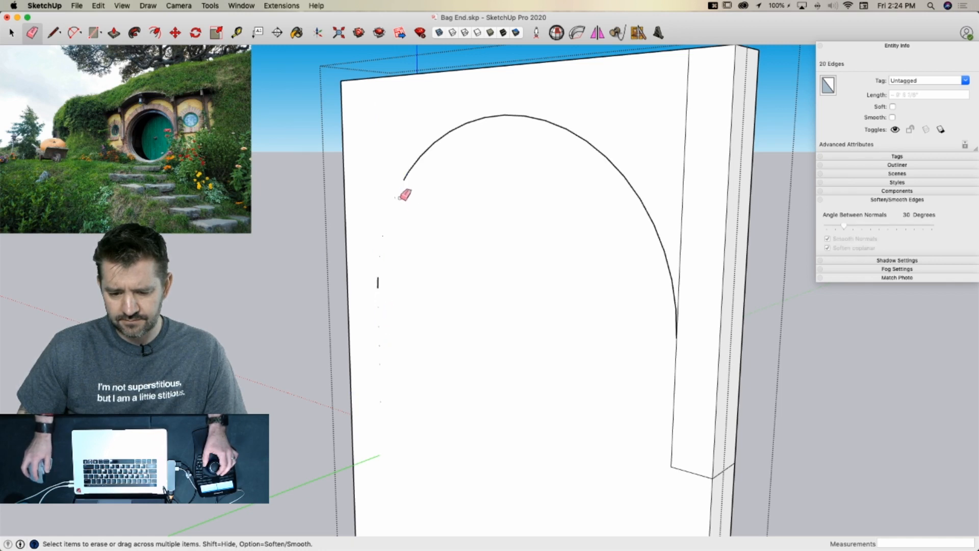
{"action": "left_click_drag", "start_coordinate": [674, 354], "coordinate": [678, 437]}
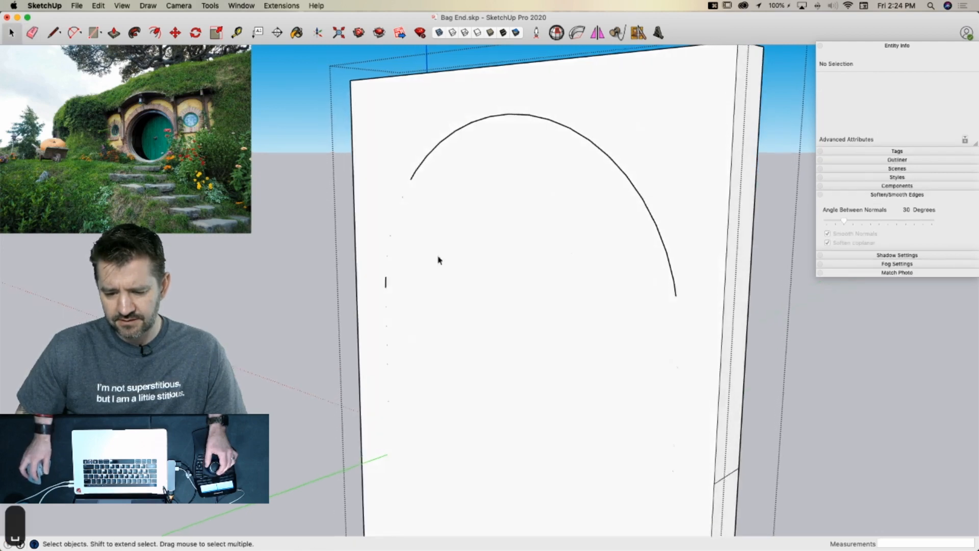
{"action": "key", "text": "e"}
{"action": "left_click_drag", "start_coordinate": [383, 297], "coordinate": [385, 303]}
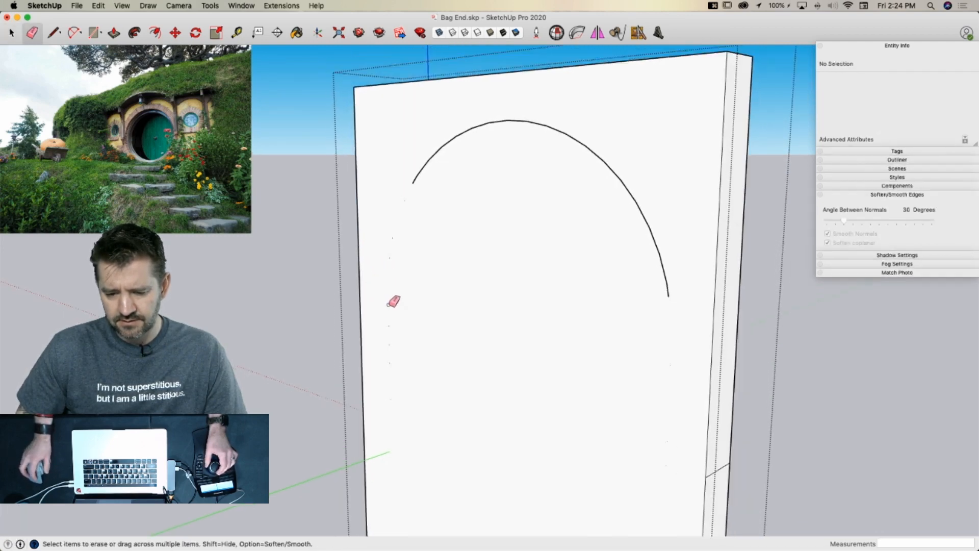
Erase the leftover seam across the top of the surround and delete the flat face covering the round window
{"action": "key", "text": "space"}
{"action": "key", "text": "e"}
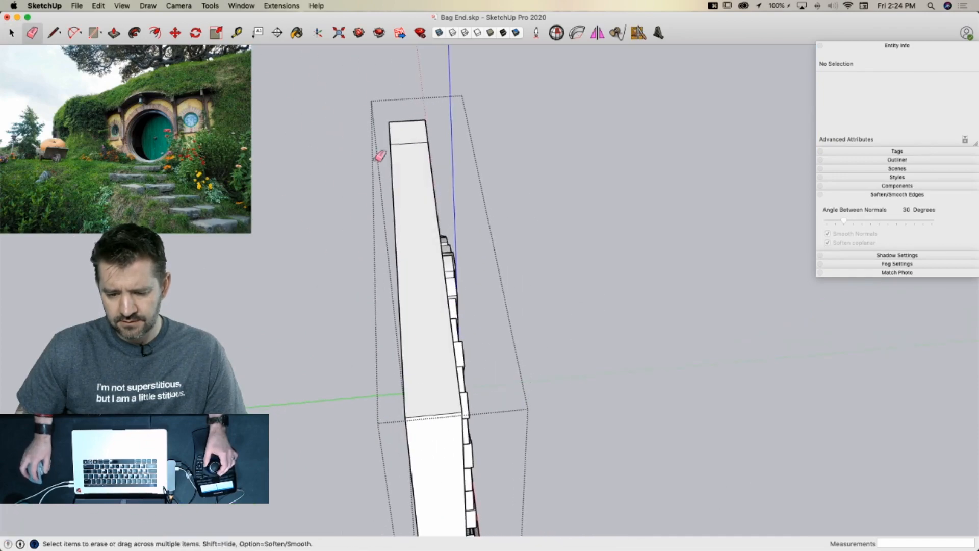
{"action": "left_click_drag", "start_coordinate": [407, 139], "coordinate": [408, 136]}
{"action": "key", "text": "space"}
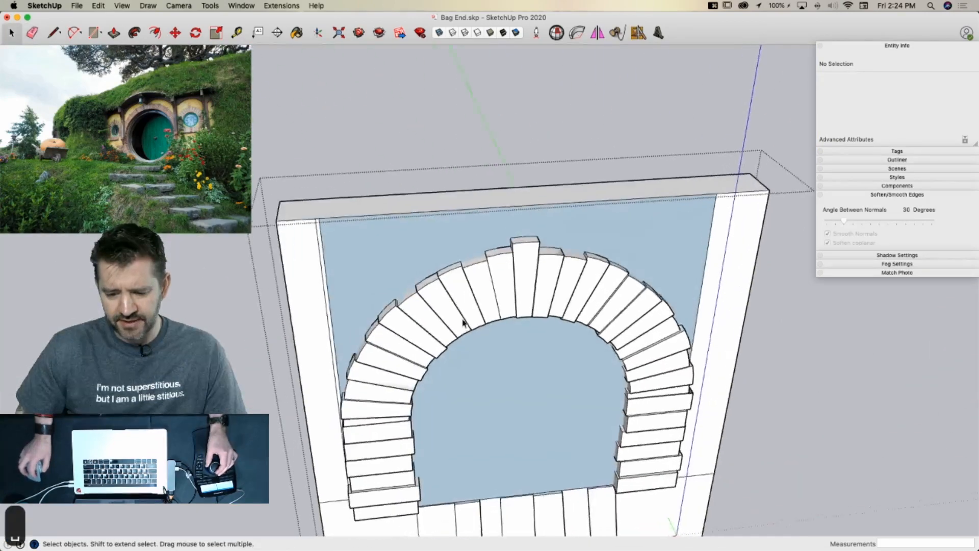
{"action": "left_click", "coordinate": [468, 338]}
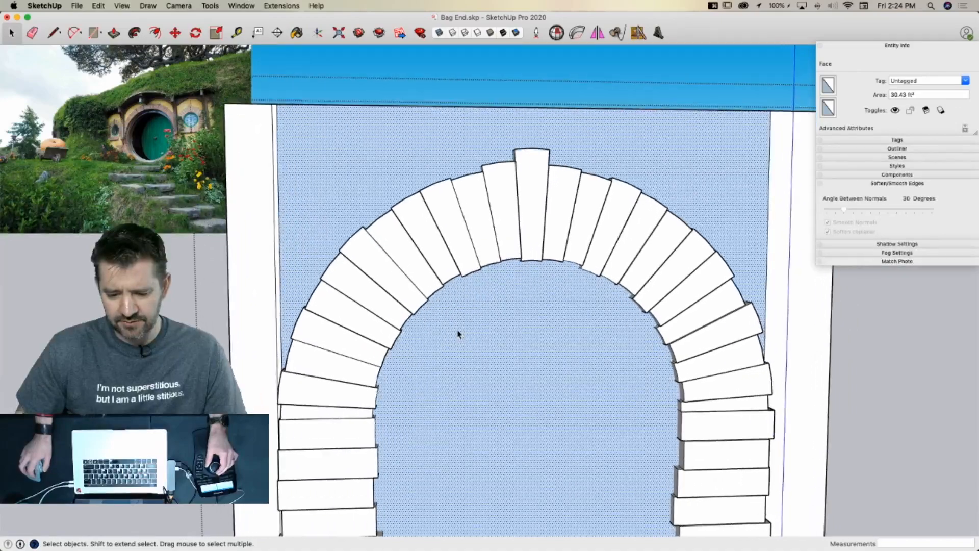
{"action": "key", "text": "BackSpace"}
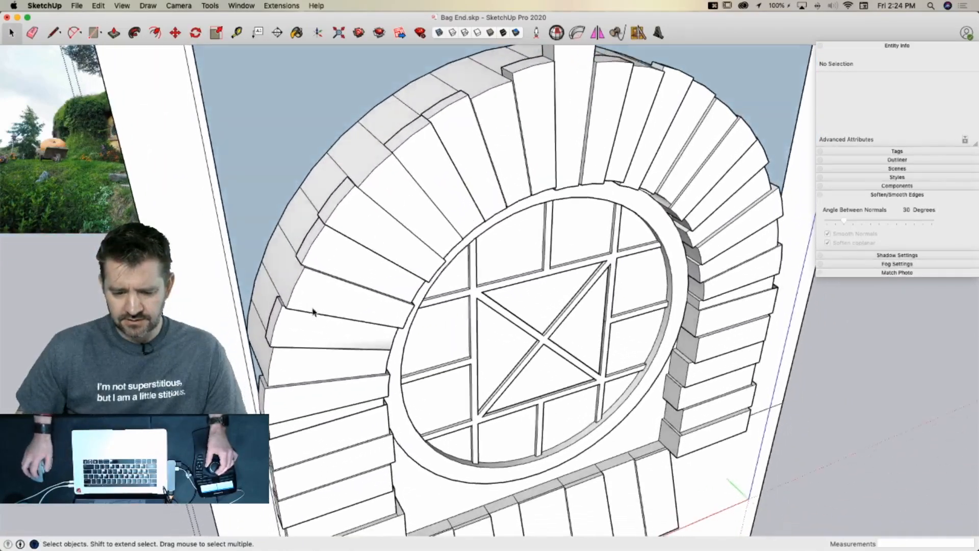
Draw the missing outer edge on the open side of the recessed brick to close the gap in the arch
{"action": "key", "text": "l"}
{"action": "key", "text": "space"}
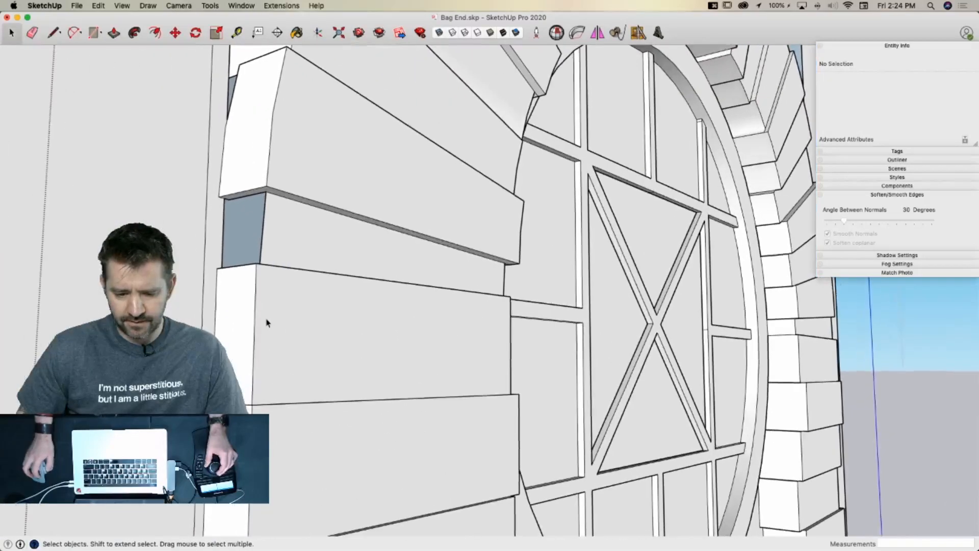
{"action": "key", "text": "l"}
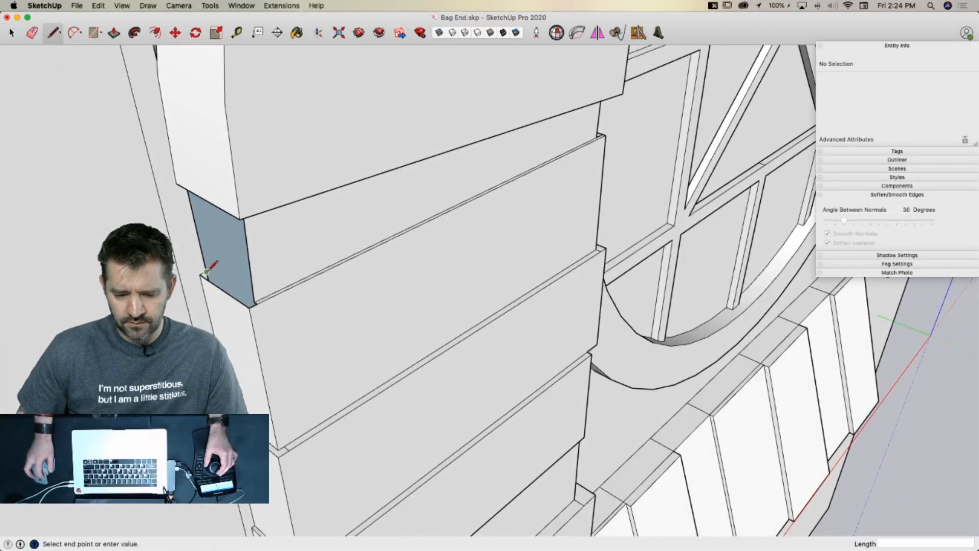
{"action": "scroll", "coordinate": [258, 293], "scroll_direction": "up", "scroll_amount": 5}
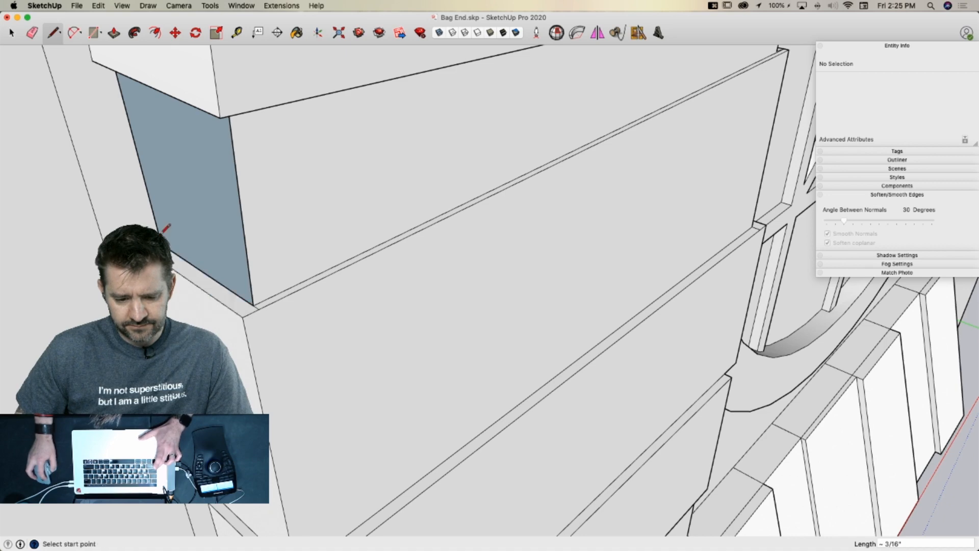
{"action": "middle_click_drag", "start_coordinate": [169, 241], "coordinate": [199, 129]}
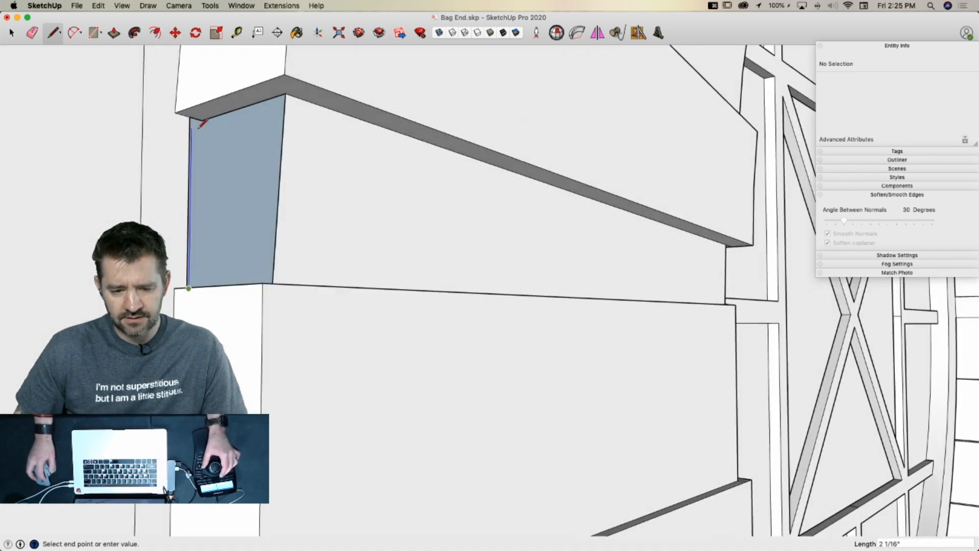
{"action": "left_click", "coordinate": [202, 118]}
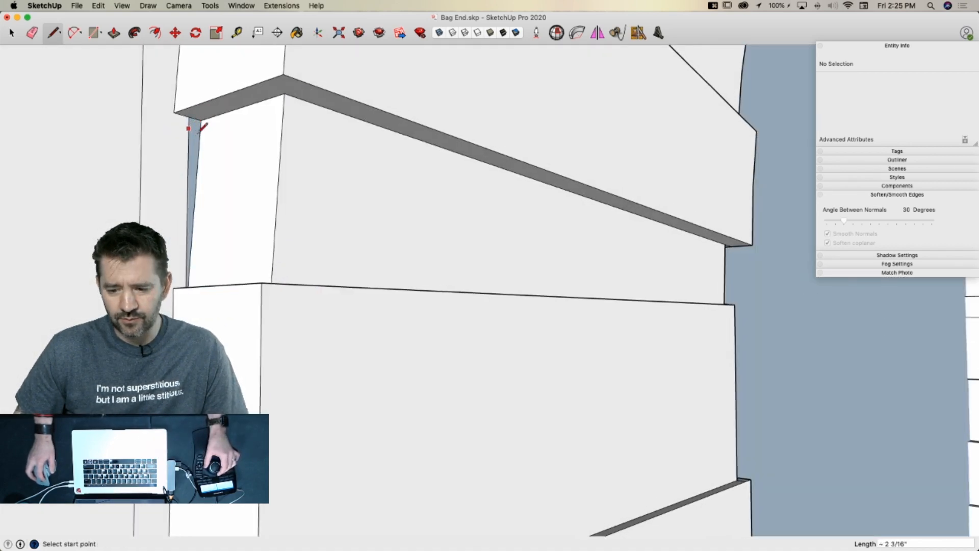
Delete the single flat face that spans the surround's front and covers the round window
{"action": "key", "text": "space"}
{"action": "scroll", "coordinate": [614, 376], "scroll_direction": "down", "scroll_amount": 10}
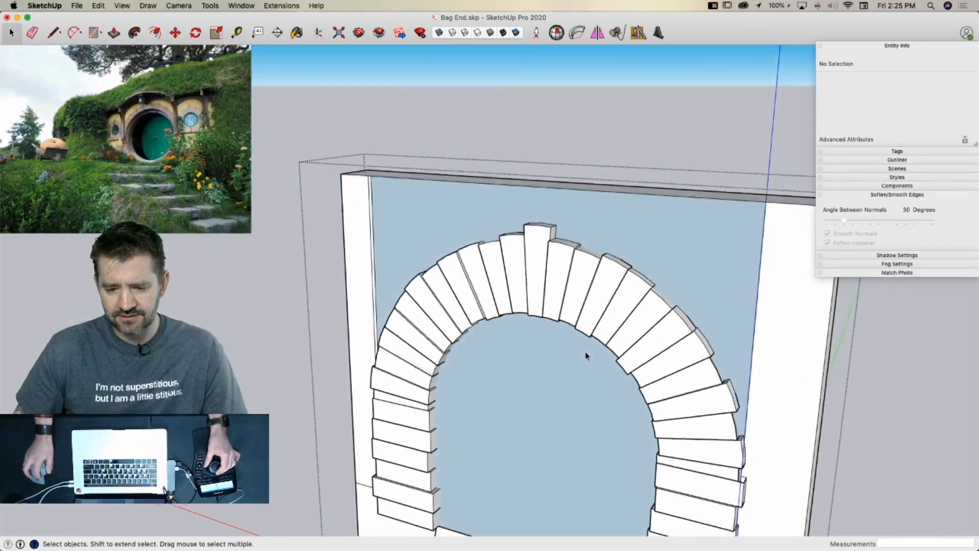
{"action": "left_click", "coordinate": [562, 415]}
{"action": "scroll", "coordinate": [544, 401], "scroll_direction": "up", "scroll_amount": 4}
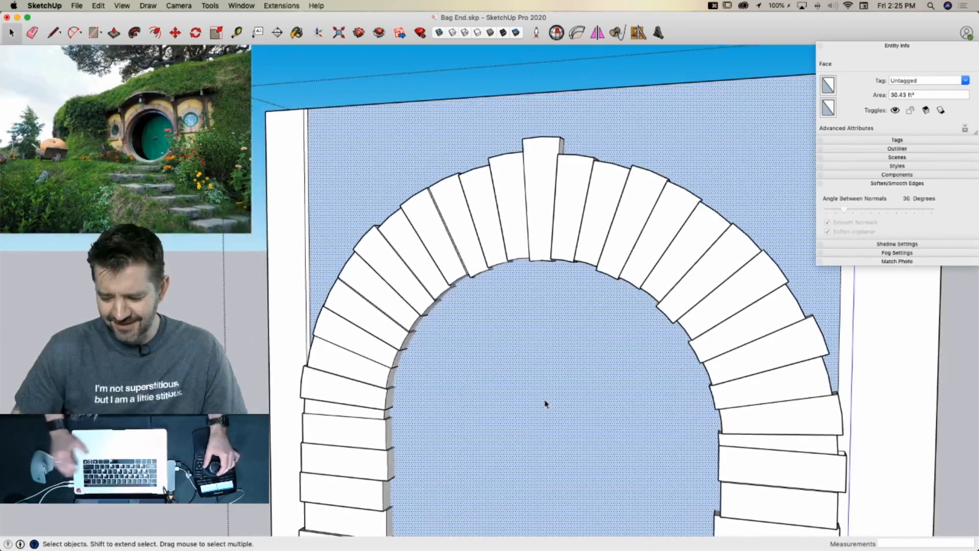
{"action": "key", "text": "Delete"}
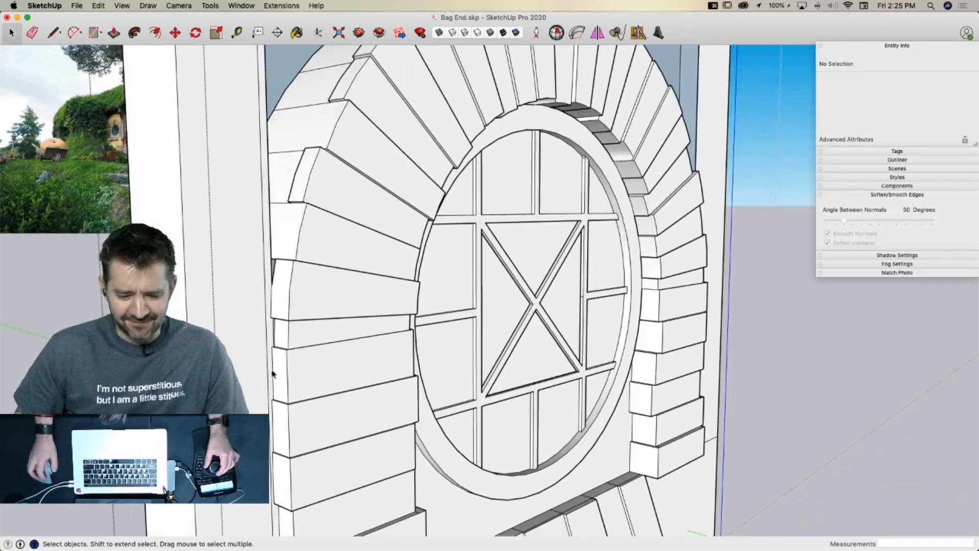
Draw a dividing line from the arch's top bricks to the surround's upper front edge and delete the face over the window
{"action": "key", "text": "l"}
{"action": "left_click", "coordinate": [278, 368]}
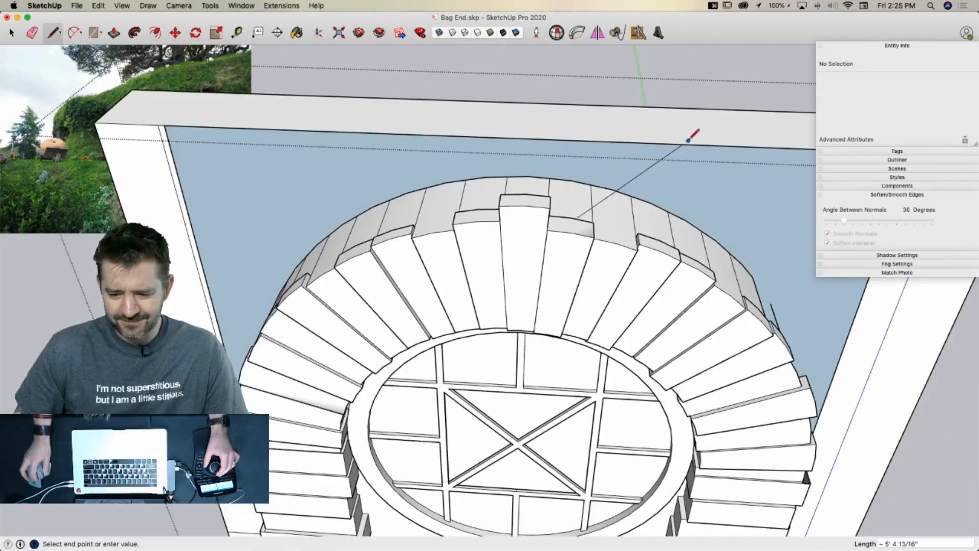
{"action": "left_click", "coordinate": [686, 144]}
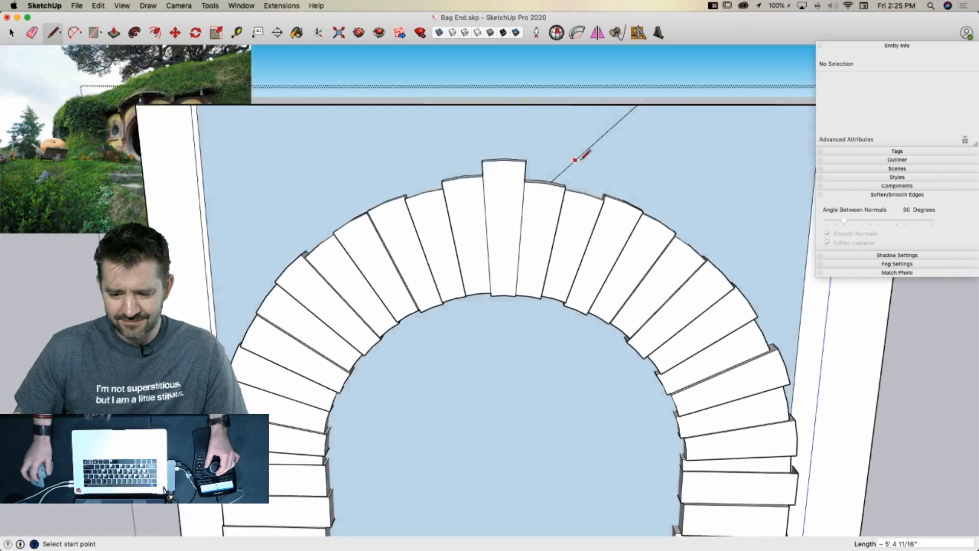
{"action": "key", "text": "space"}
{"action": "left_click", "coordinate": [518, 415]}
{"action": "key", "text": "Delete"}
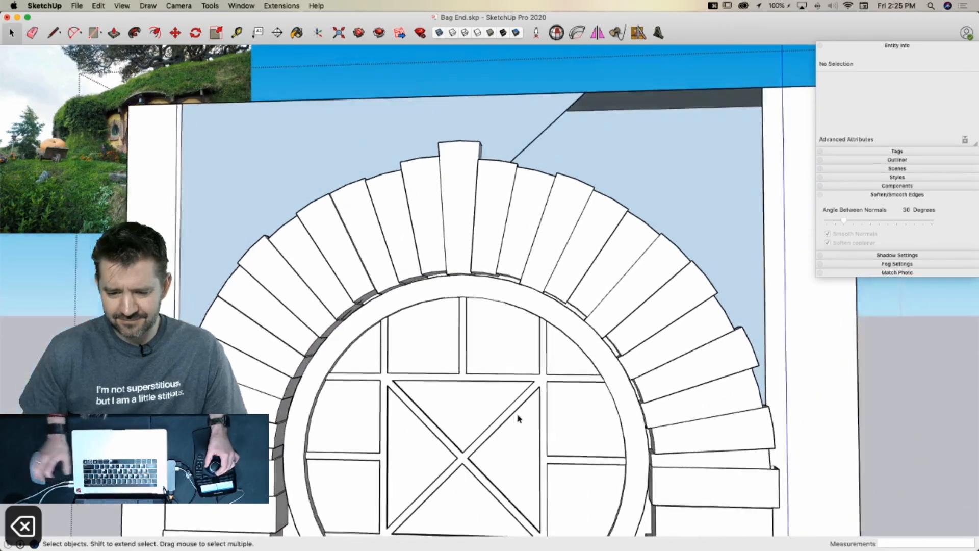
Draw a second dividing line from the arch's lower side bricks to the seam on the surround's front
{"action": "key", "text": "l"}
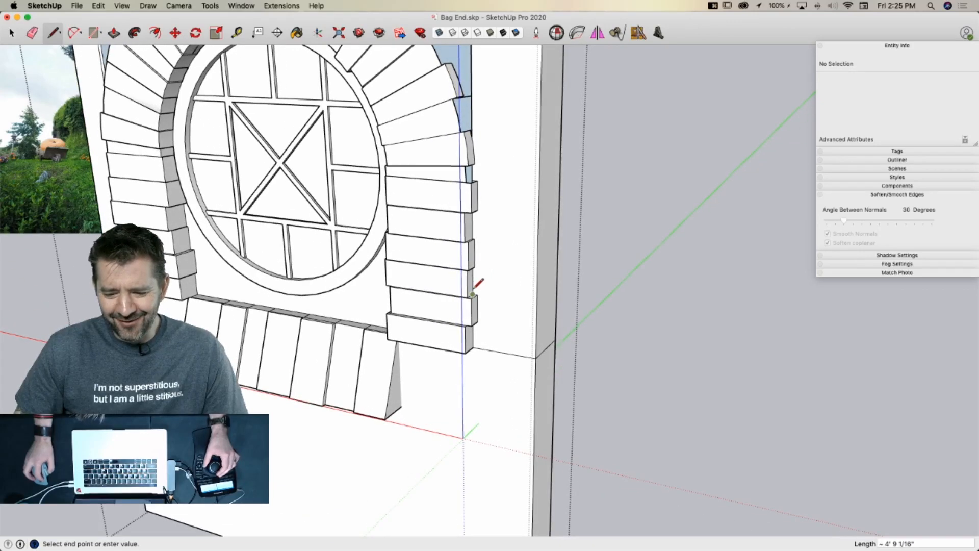
{"action": "key", "text": "Escape"}
{"action": "key", "text": "space"}
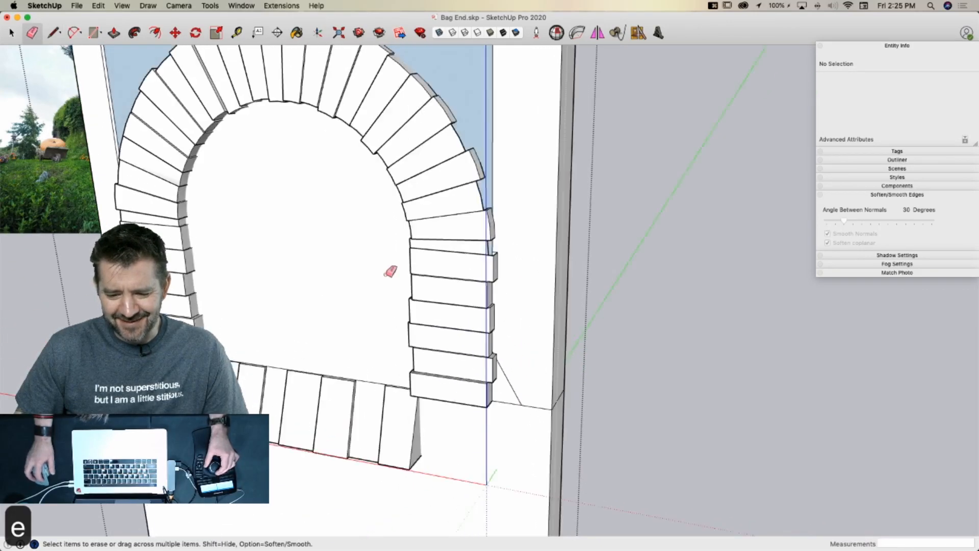
Delete the face covering the window opening and erase the two dividing lines from the surround's front
{"action": "left_click", "coordinate": [366, 279]}
{"action": "key", "text": "e"}
{"action": "key", "text": "Delete"}
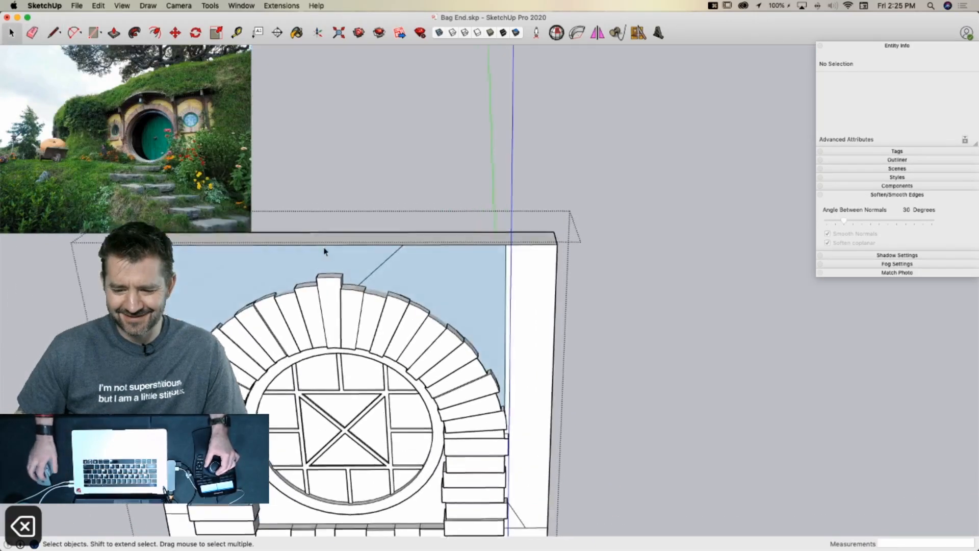
{"action": "key", "text": "super+z"}
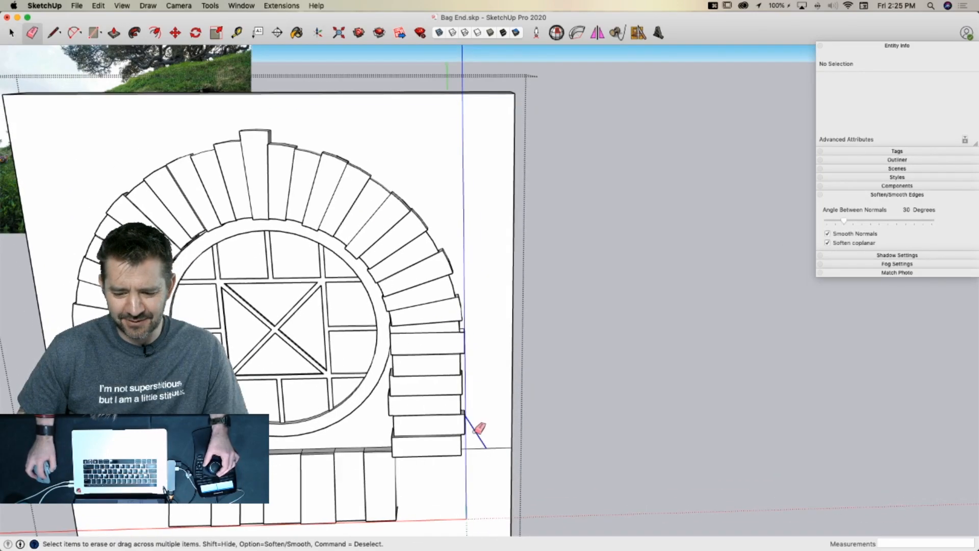
{"action": "key", "text": "space"}
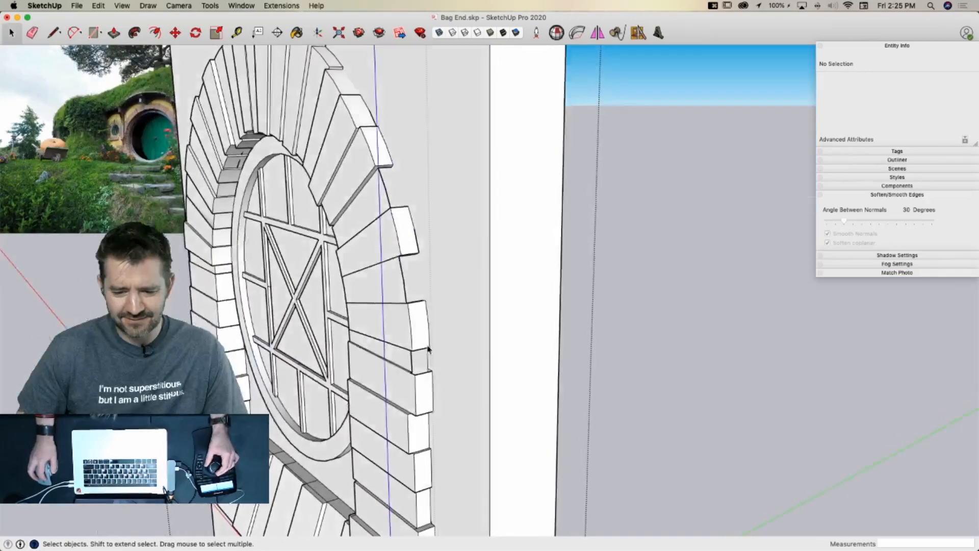
Draw the missing outer edges of the recessed bricks on the opposite side of the arch to fill their open sides
{"action": "key", "text": "l"}
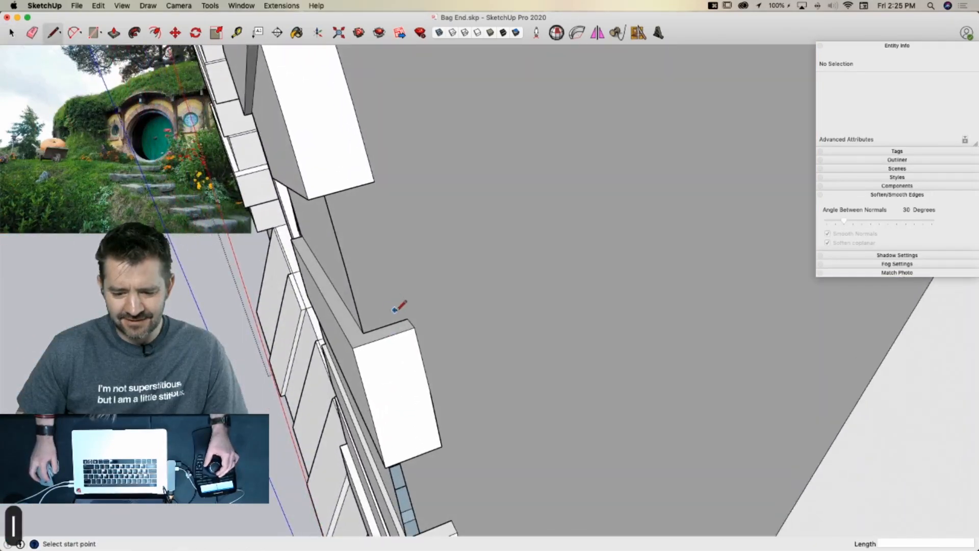
{"action": "left_click", "coordinate": [408, 319]}
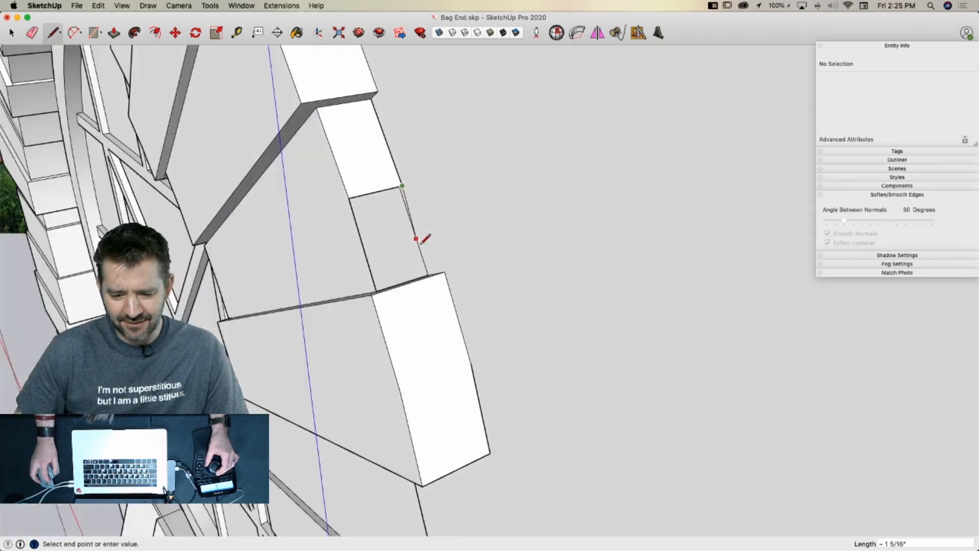
{"action": "left_click", "coordinate": [433, 272]}
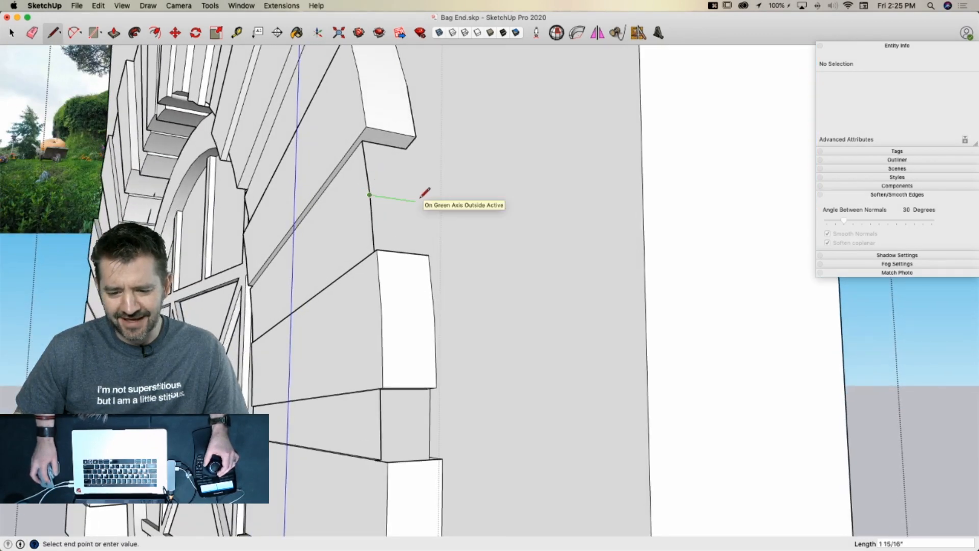
{"action": "left_click", "coordinate": [407, 147]}
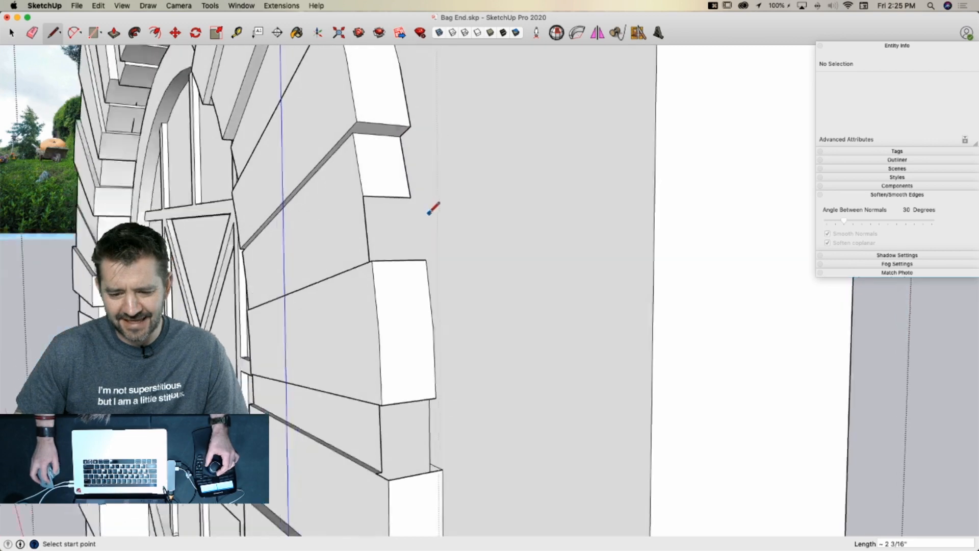
{"action": "left_click", "coordinate": [405, 215]}
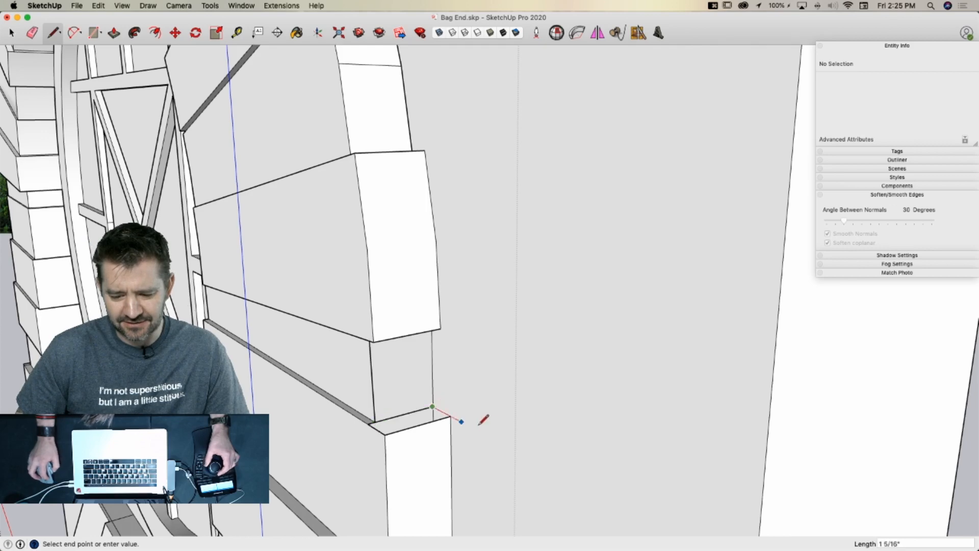
Close the last open brick side with an edge about 2 3/16" long and erase the stray vertical edge beside it
{"action": "key", "text": "e"}
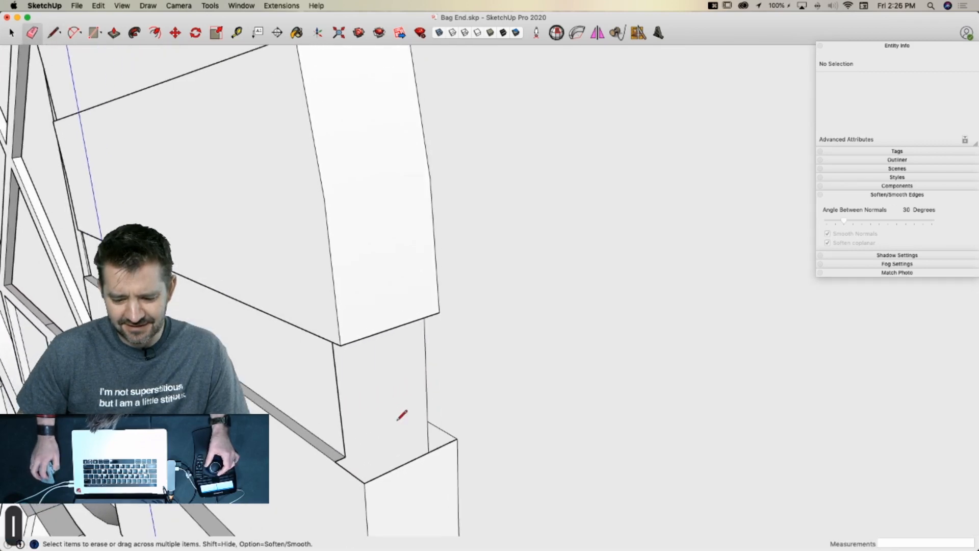
{"action": "key", "text": "l"}
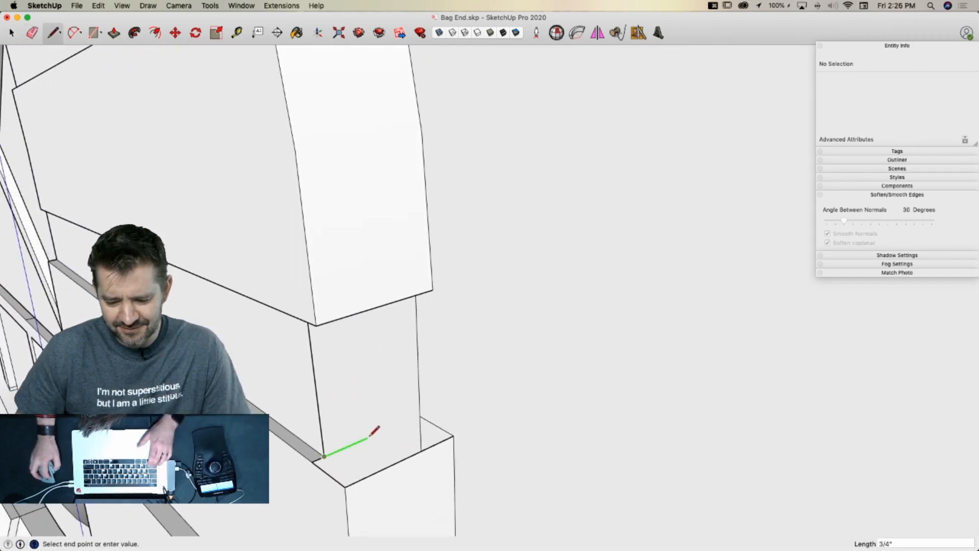
{"action": "left_click", "coordinate": [454, 435]}
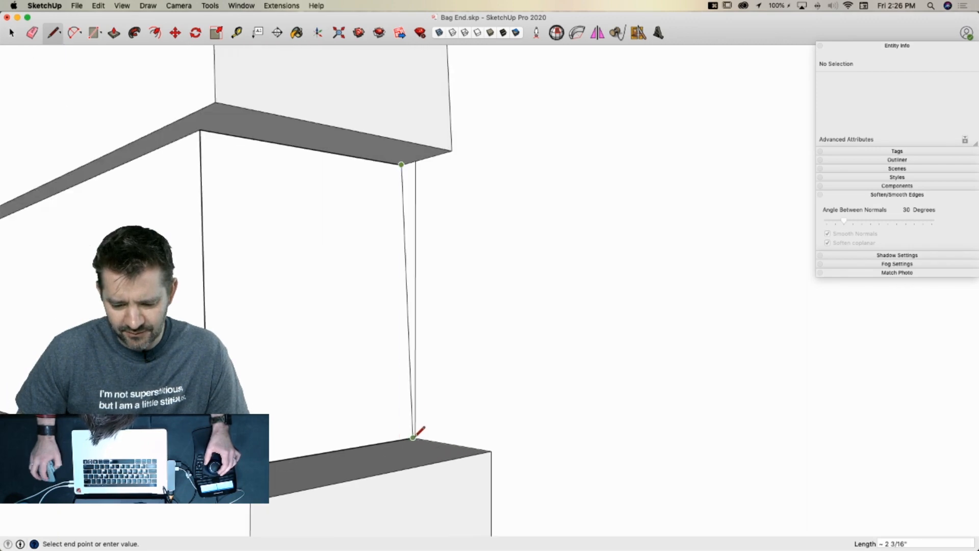
{"action": "left_click", "coordinate": [414, 437]}
{"action": "key", "text": "e"}
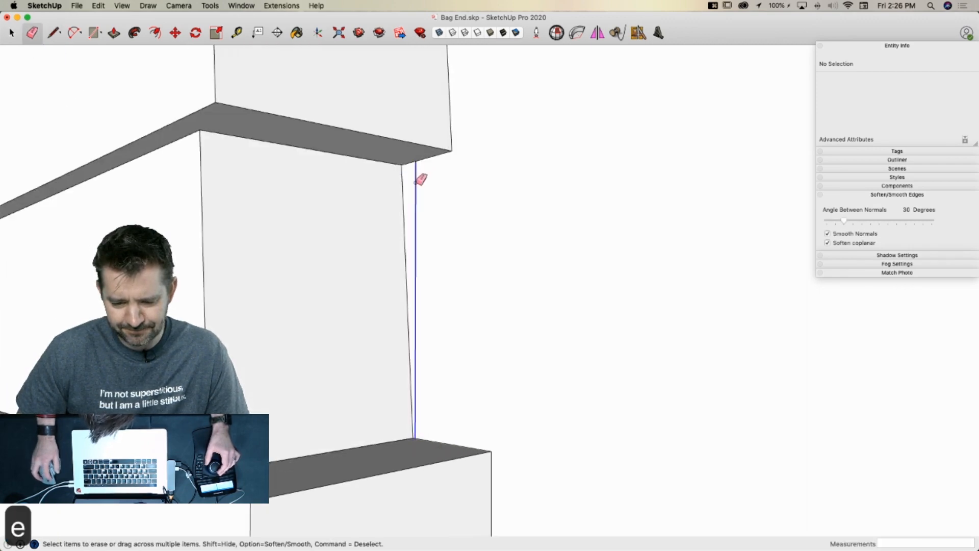
{"action": "key", "text": "space"}
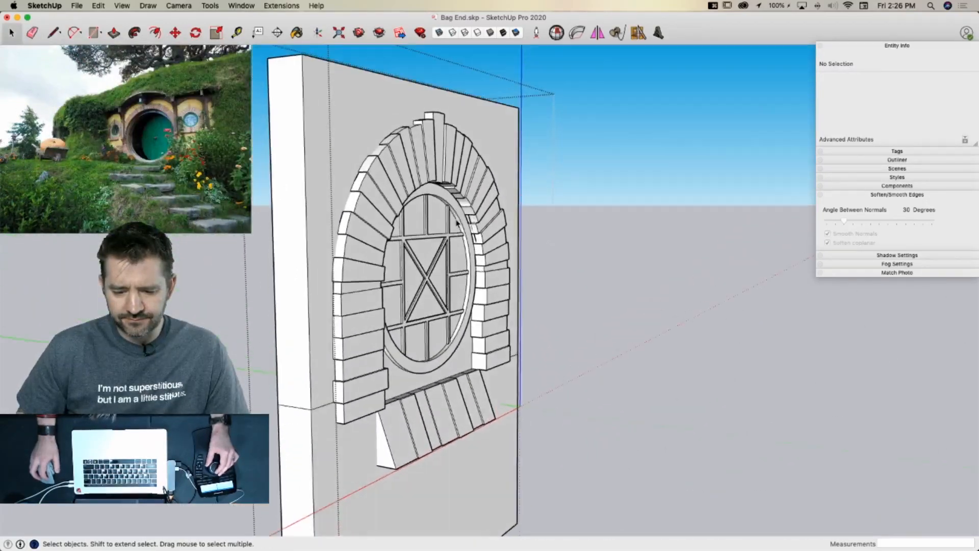
Raise the surround's top face 1 1/2" and pull its new front strip forward into an overhanging ledge
{"action": "key", "text": "e"}
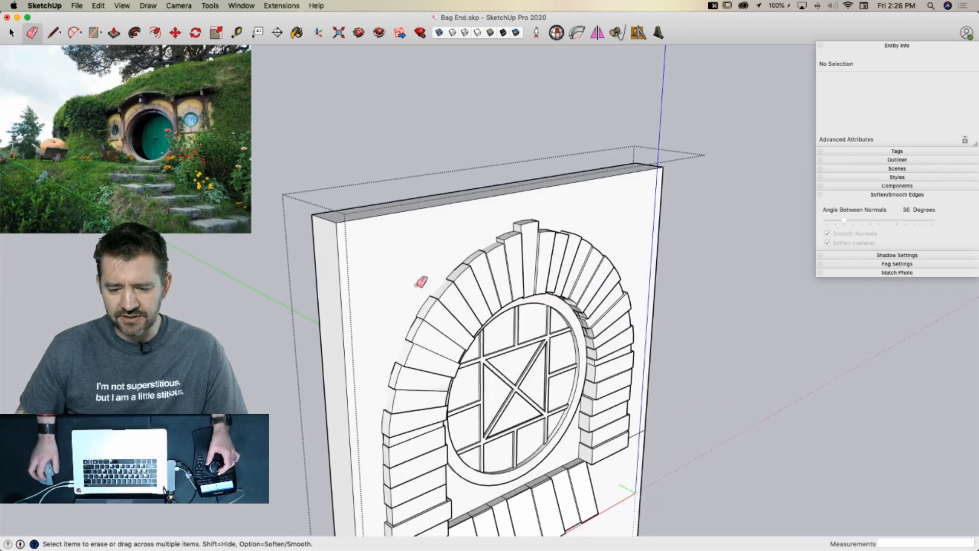
{"action": "key", "text": "p"}
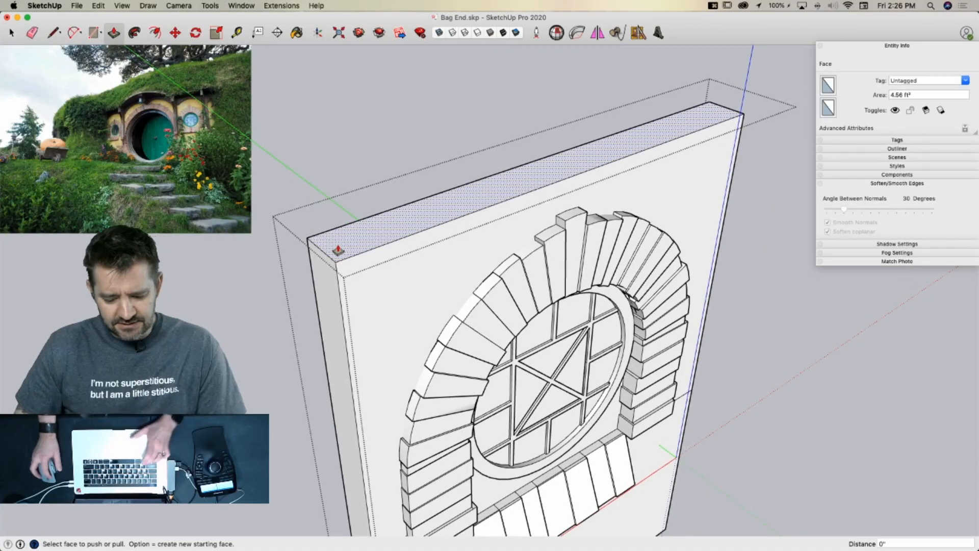
{"action": "left_click", "coordinate": [338, 250]}
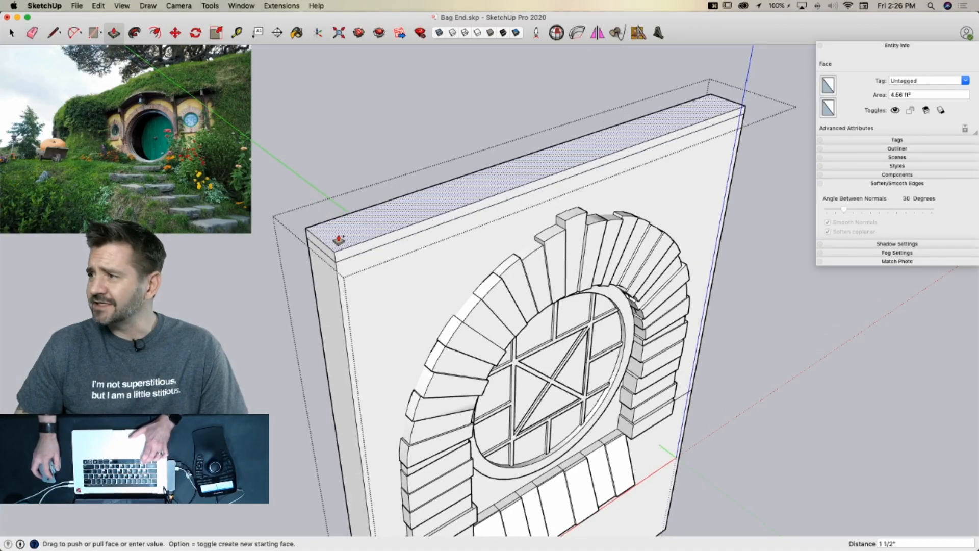
{"action": "left_click", "coordinate": [339, 239]}
{"action": "left_click", "coordinate": [351, 259]}
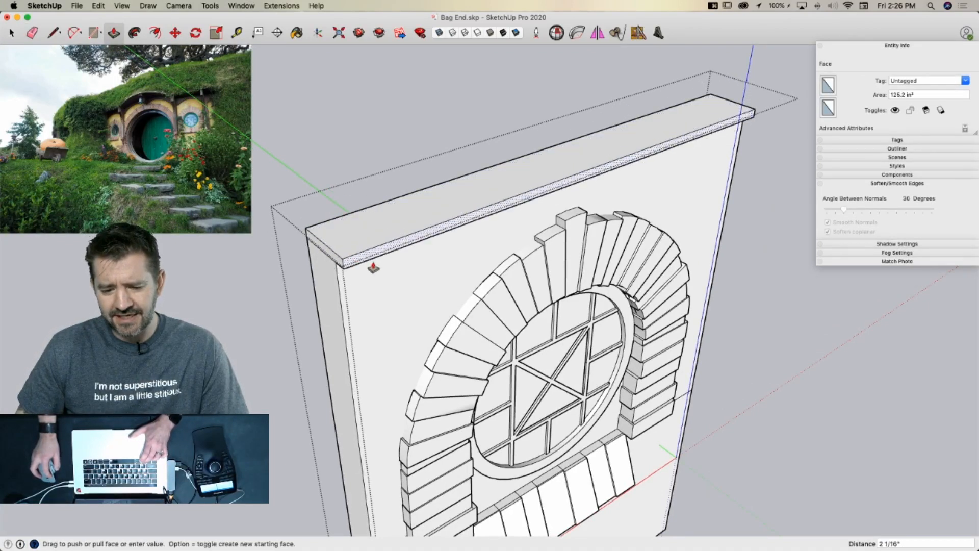
{"action": "left_click", "coordinate": [385, 288]}
{"action": "key", "text": "space"}
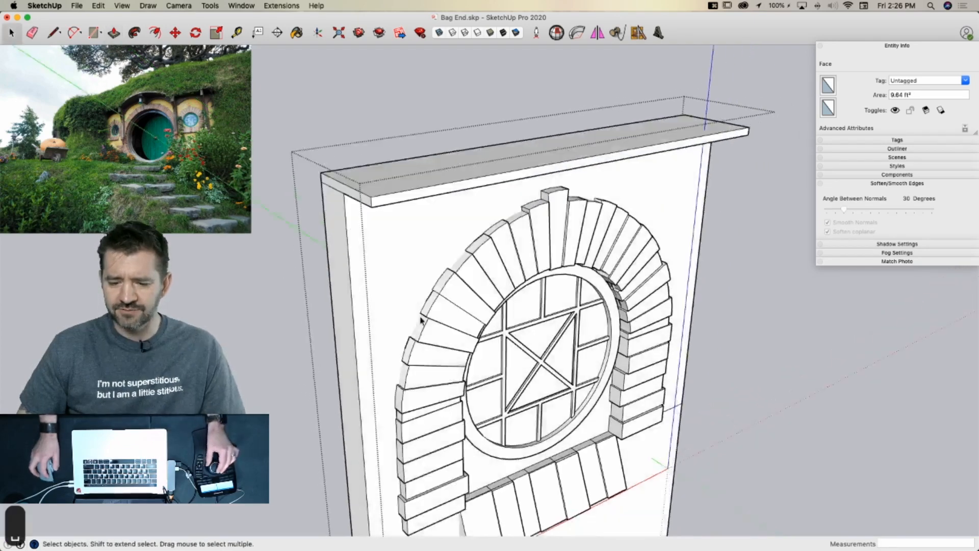
Select the whole window with its surround and scale it up uniformly from the upper corner
{"action": "scroll", "coordinate": [466, 310], "scroll_direction": "down", "scroll_amount": 4}
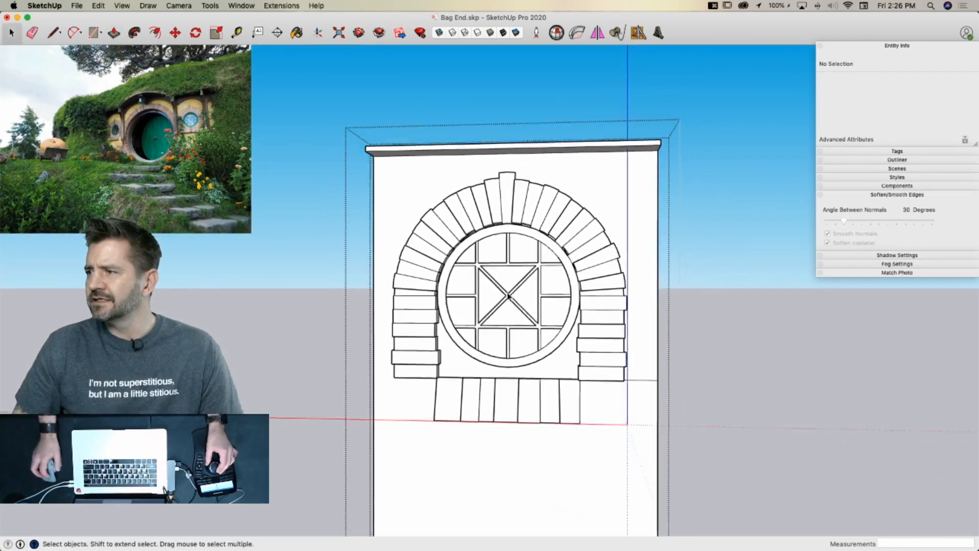
{"action": "middle_click_drag", "start_coordinate": [604, 211], "coordinate": [695, 159]}
{"action": "left_click_drag", "start_coordinate": [693, 156], "coordinate": [321, 529]}
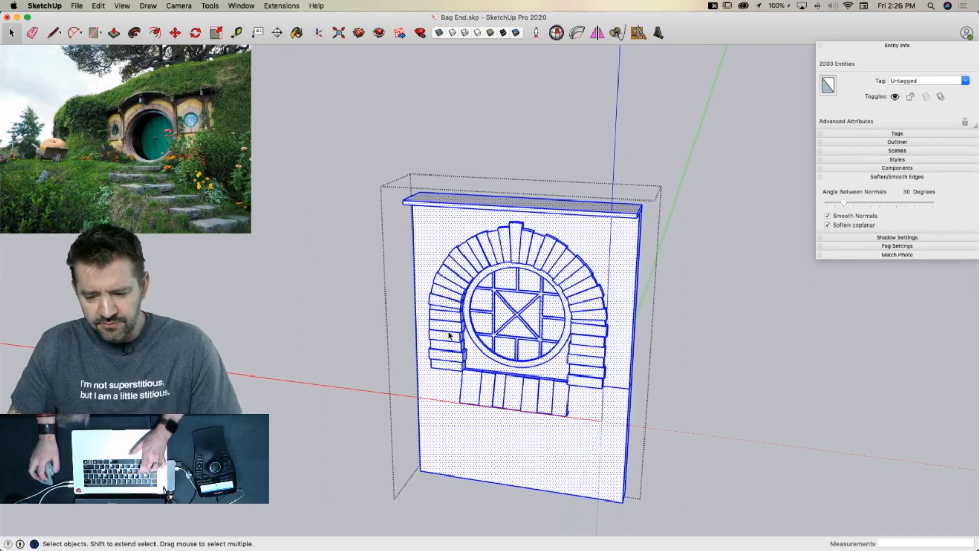
{"action": "key", "text": "s"}
{"action": "left_click", "coordinate": [643, 204]}
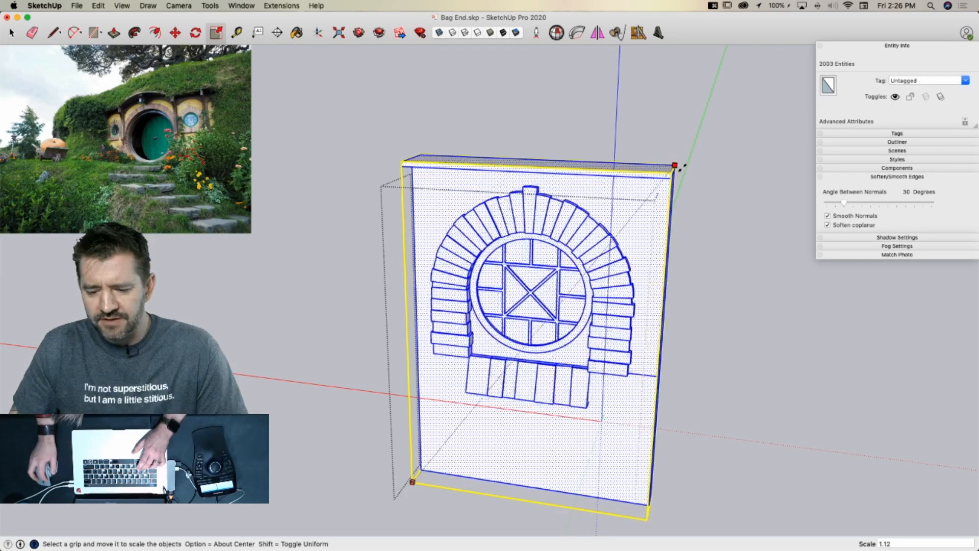
{"action": "left_click", "coordinate": [690, 159]}
{"action": "key", "text": "space"}
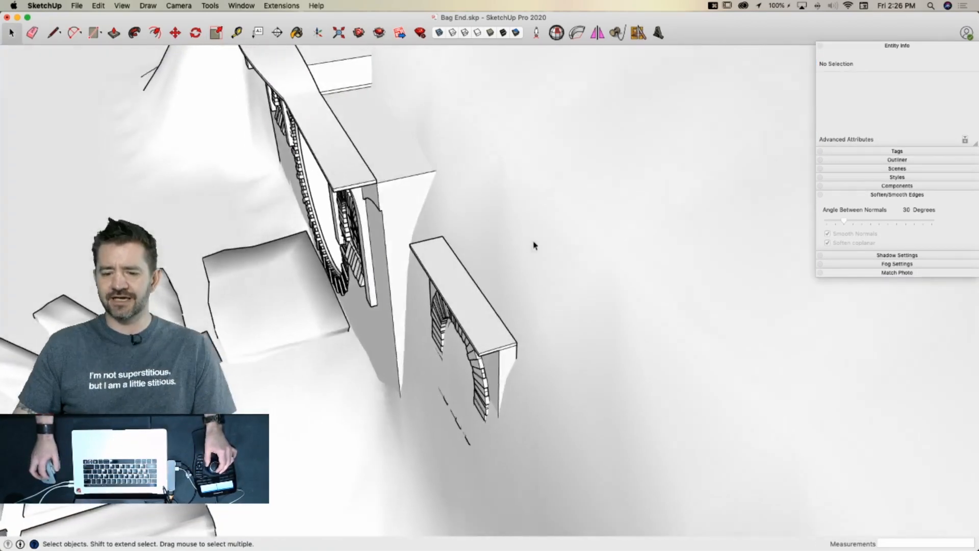
Inside the new window's group, extend the surround's back face deeper and pull the ledge's back strip flush with it
{"action": "left_click", "coordinate": [461, 304]}
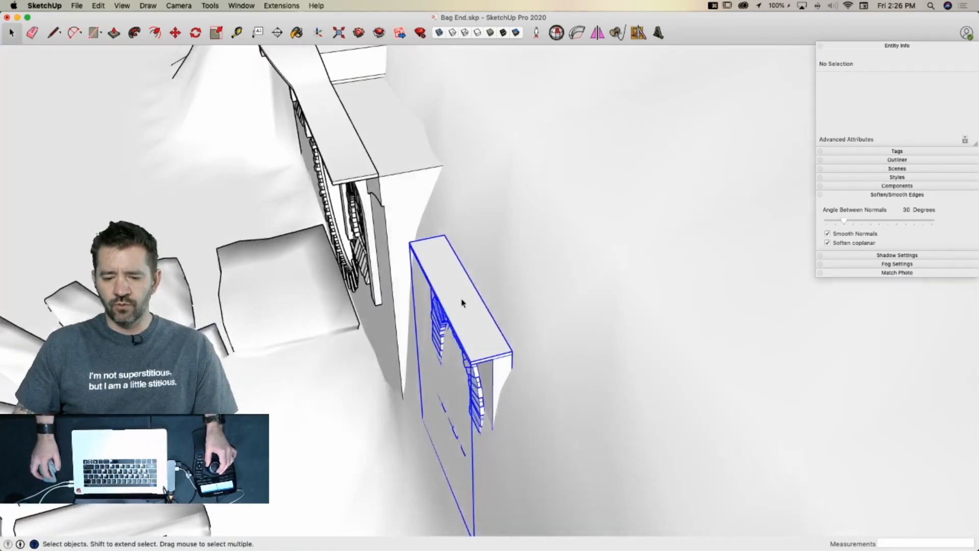
{"action": "key", "text": "p"}
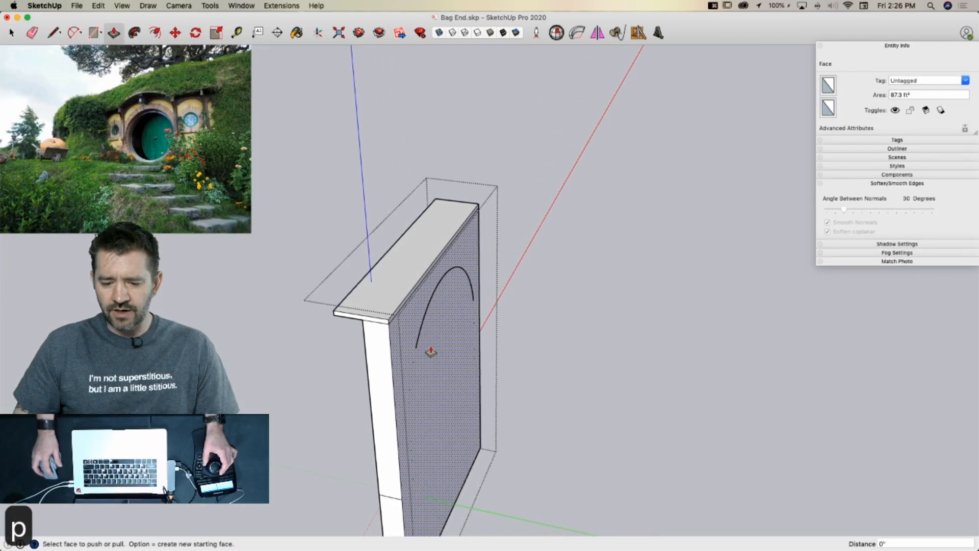
{"action": "left_click", "coordinate": [461, 364]}
{"action": "left_click", "coordinate": [483, 372]}
{"action": "left_click", "coordinate": [395, 320]}
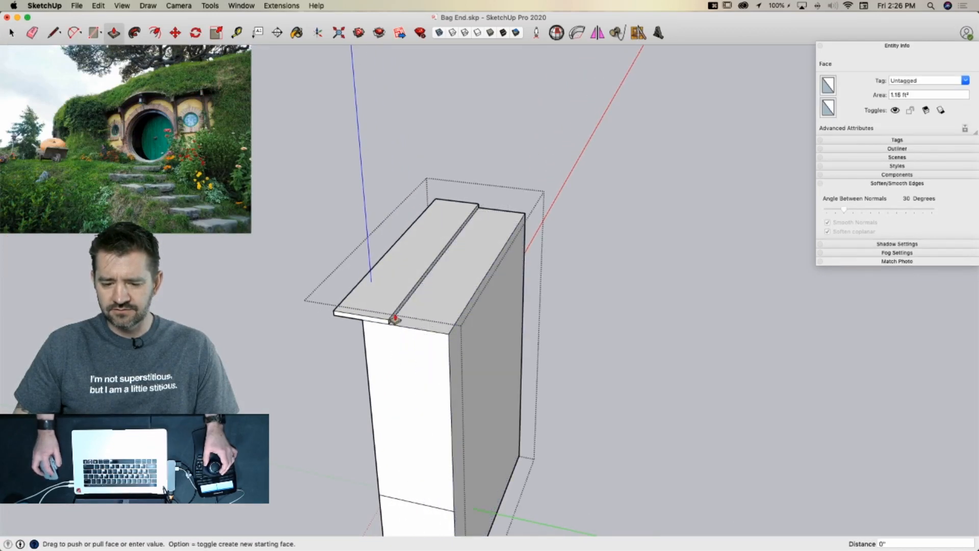
{"action": "left_click", "coordinate": [448, 345]}
Erase the leftover seam edge along the surround's side, just below its ledge
{"action": "key", "text": "e"}
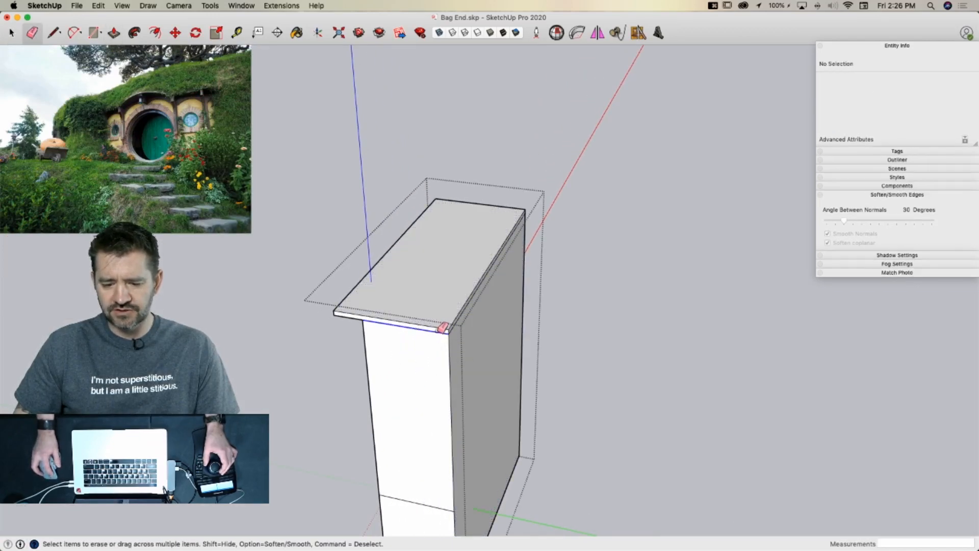
{"action": "left_click", "coordinate": [460, 324]}
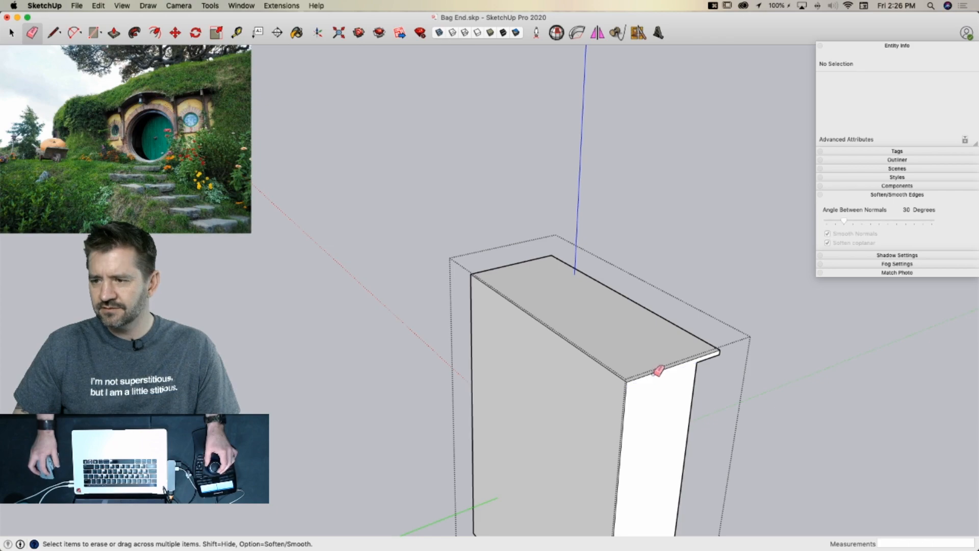
{"action": "key", "text": "space"}
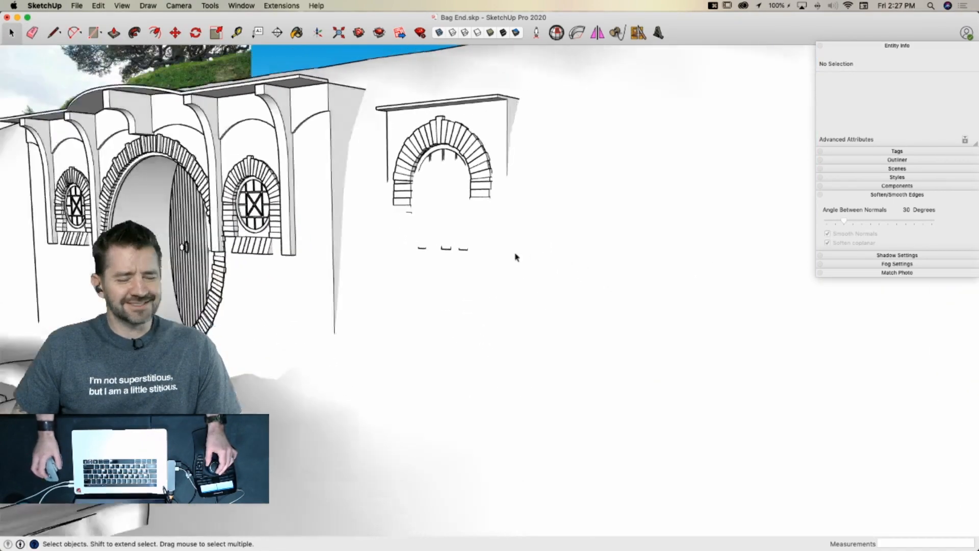
Move the whole window group about 6 15/16" forward so its front comes out of the hillside
{"action": "key", "text": "m"}
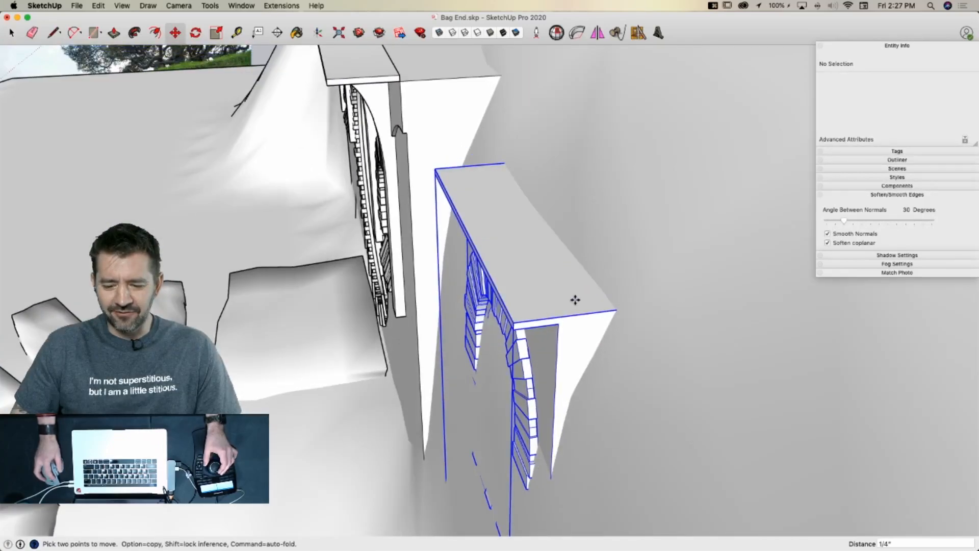
{"action": "left_click", "coordinate": [575, 300]}
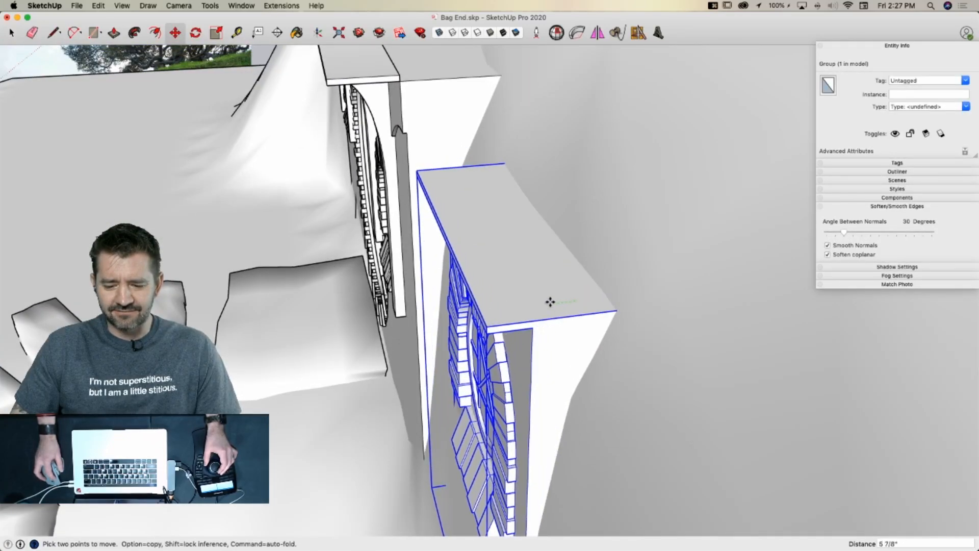
{"action": "left_click", "coordinate": [545, 303]}
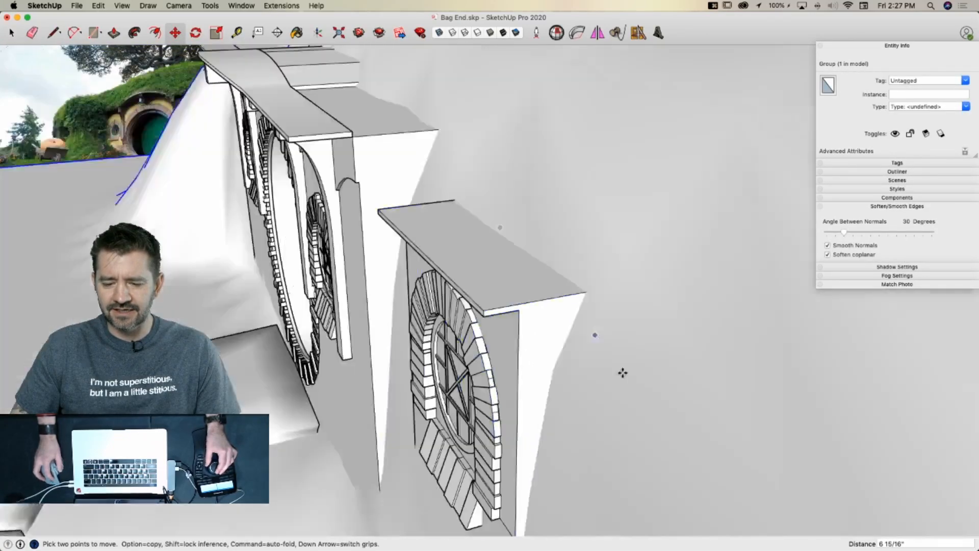
{"action": "key", "text": "space"}
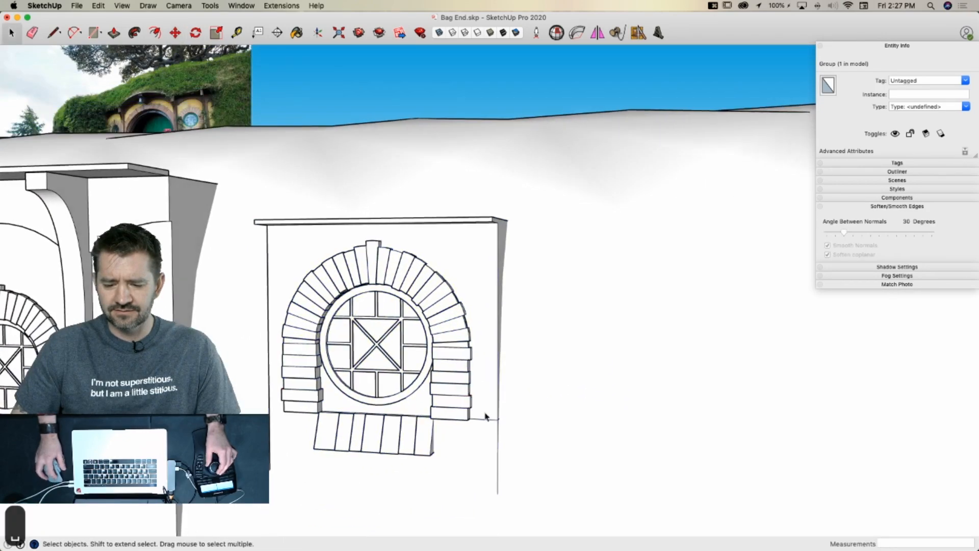
Open the window group, erase the stray horizontal edges beside the arch's lowest brick, and close the group
{"action": "double_click", "coordinate": [485, 415]}
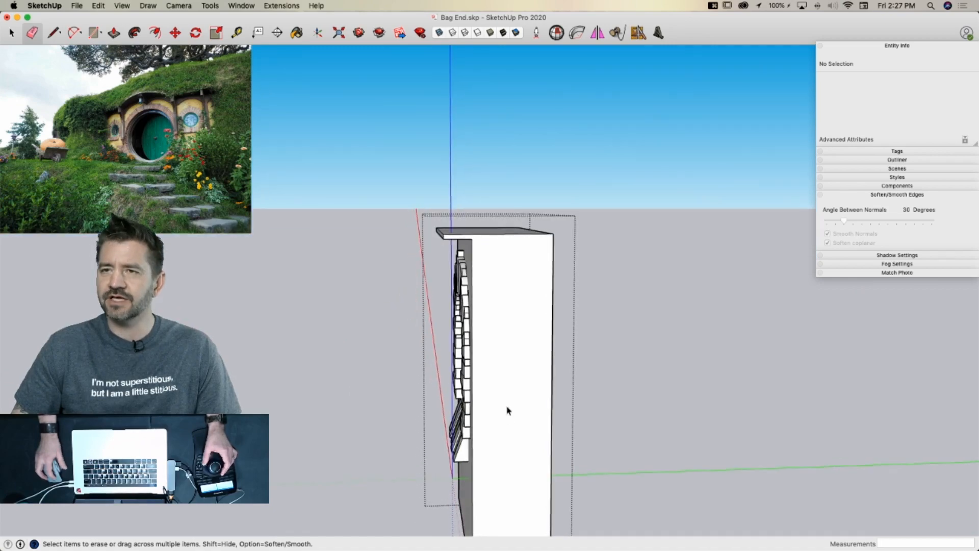
{"action": "key", "text": "space"}
{"action": "left_click", "coordinate": [496, 472]}
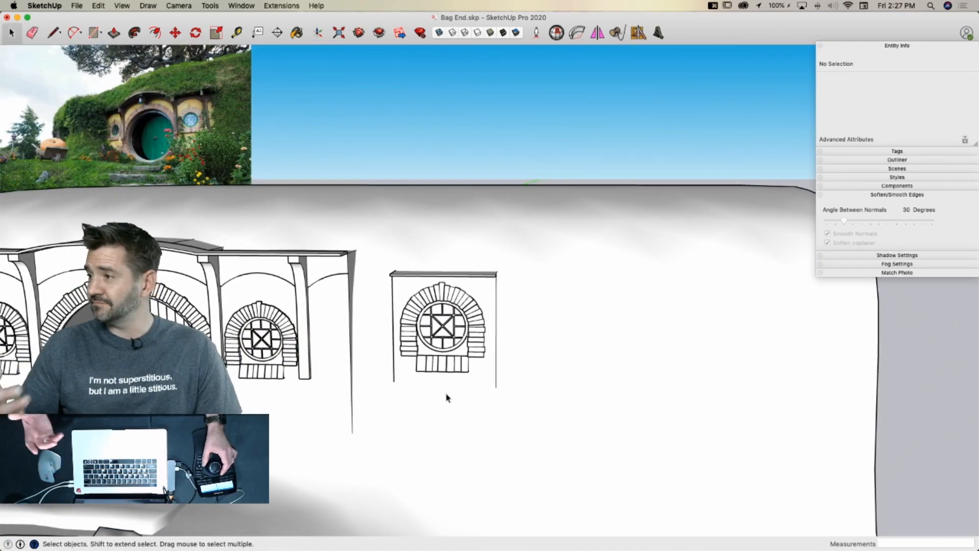
Move the window group along the red axis, farther from the front door facade
{"action": "key", "text": "m"}
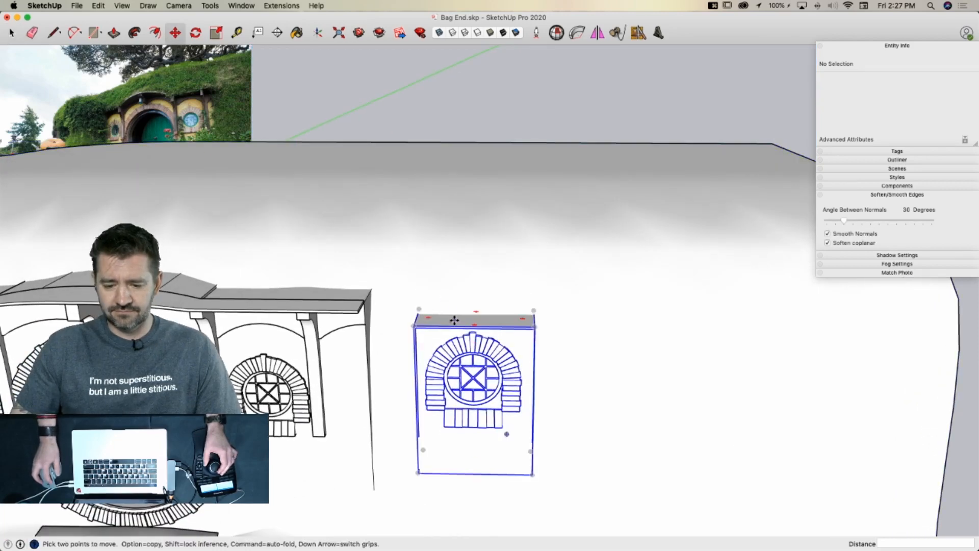
{"action": "left_click", "coordinate": [455, 321]}
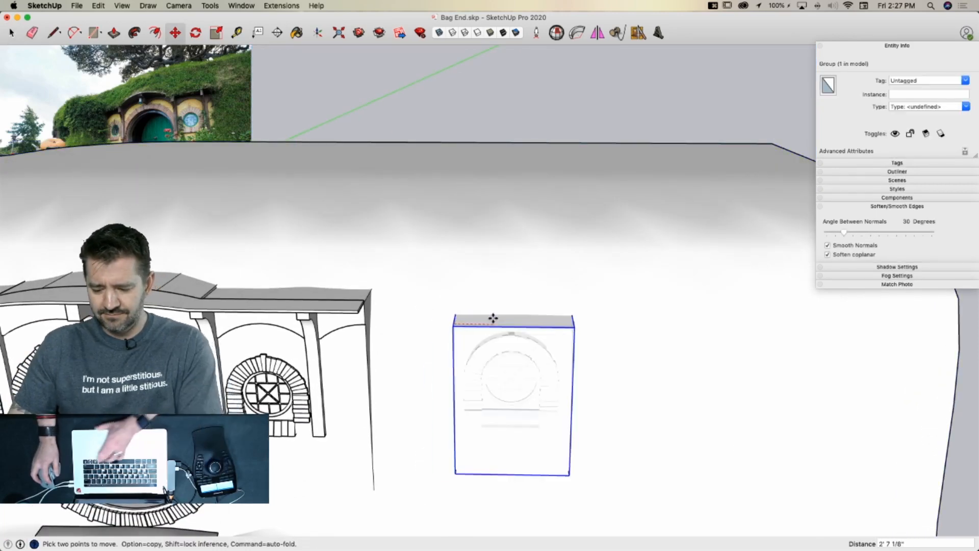
{"action": "key", "text": "Right"}
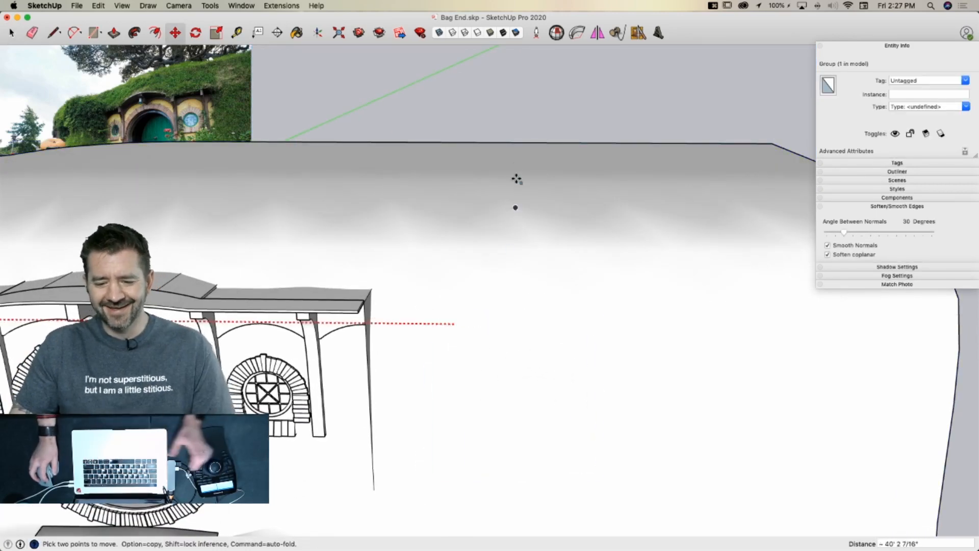
{"action": "left_click", "coordinate": [513, 150]}
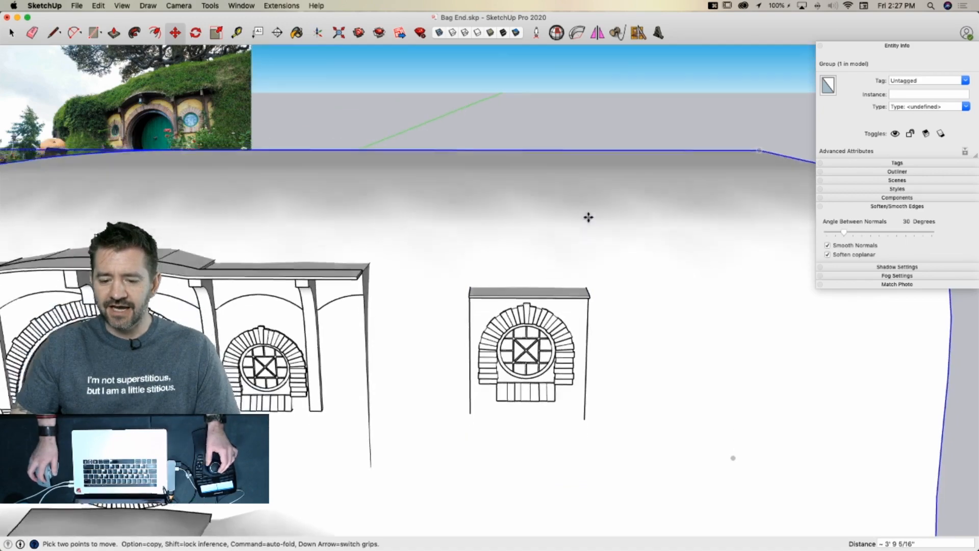
{"action": "key", "text": "space"}
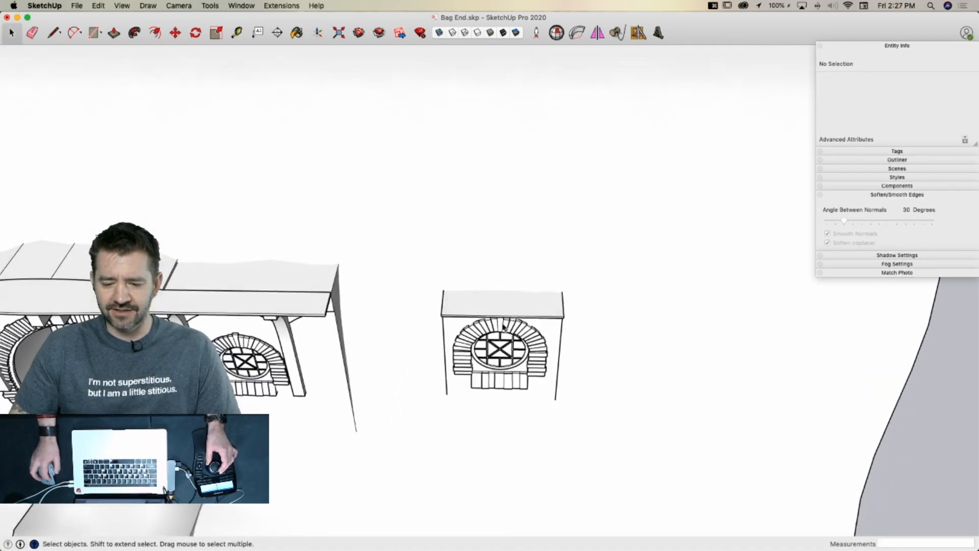
Copy the window group about 16' 8 1/8" along the red axis to add another window on the hillside
{"action": "left_click", "coordinate": [503, 326]}
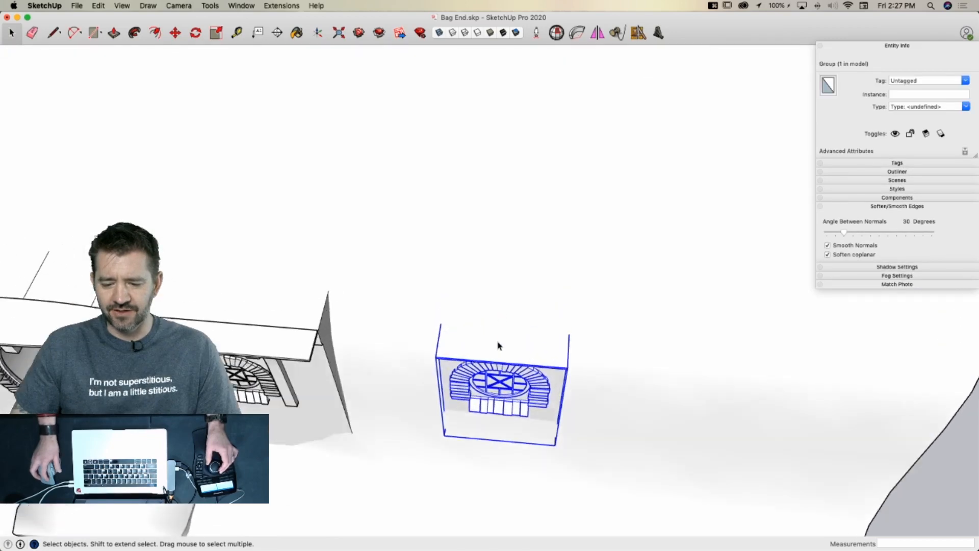
{"action": "key", "text": "m"}
{"action": "left_click", "coordinate": [474, 353]}
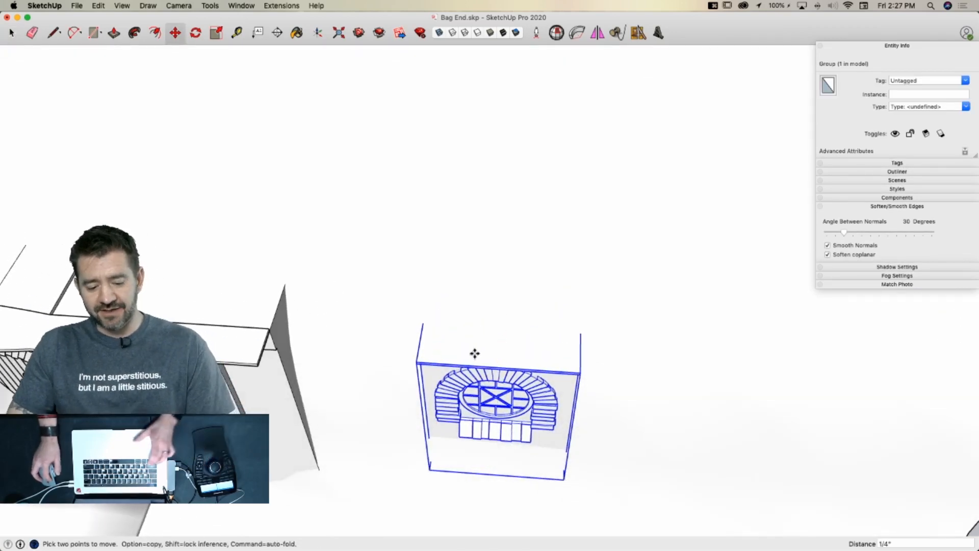
{"action": "key", "text": "alt"}
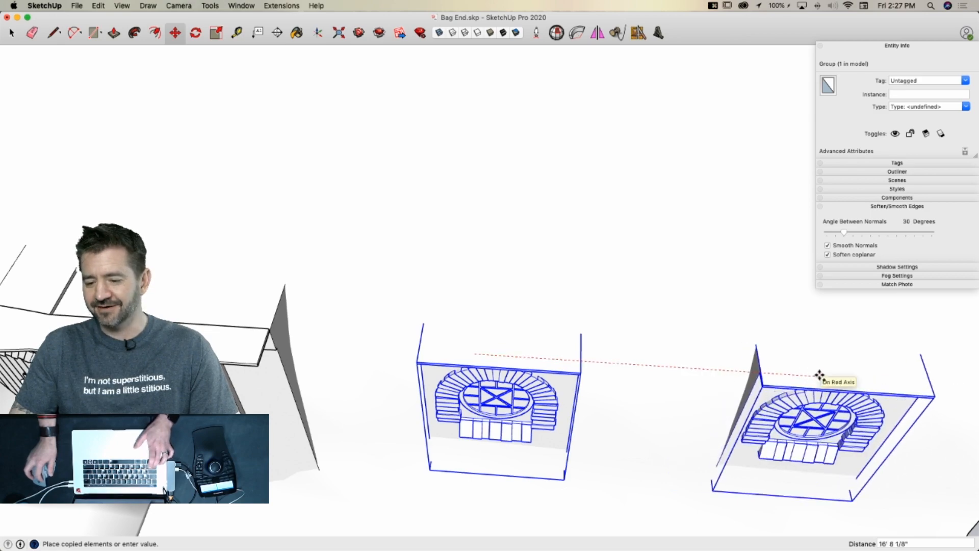
{"action": "left_click", "coordinate": [819, 376]}
{"action": "key", "text": "space"}
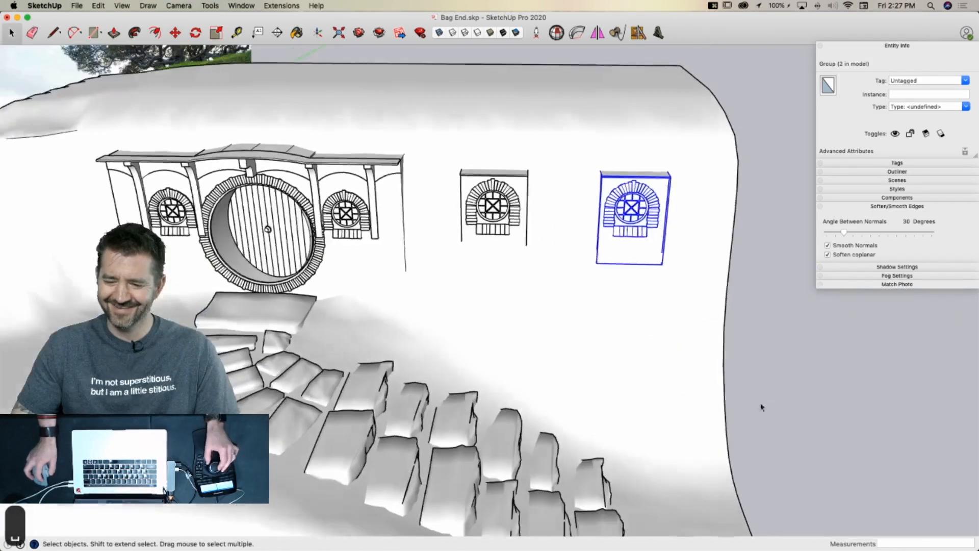
{"action": "left_click", "coordinate": [812, 431]}
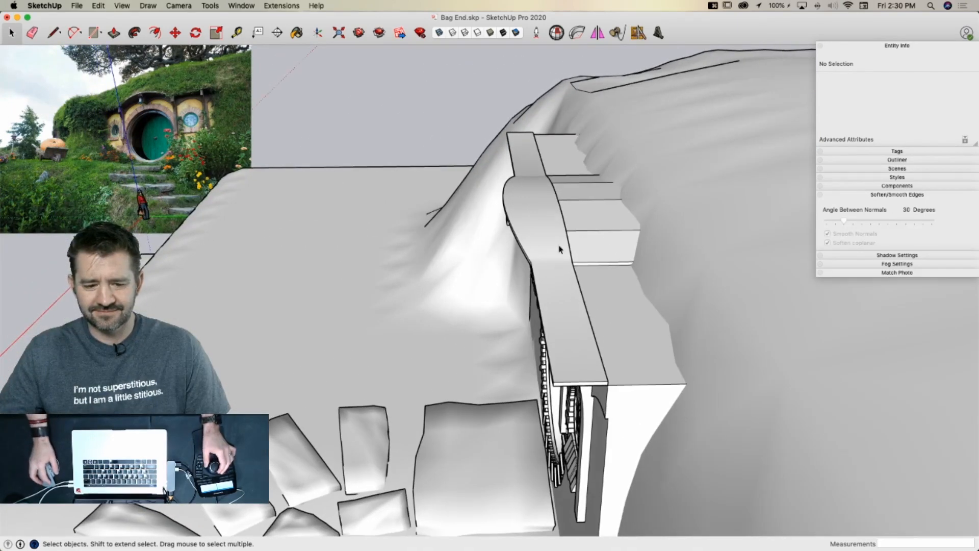
Open the curved roof slab's group above the door and try to push/pull its thin back edge face
{"action": "double_click", "coordinate": [583, 230]}
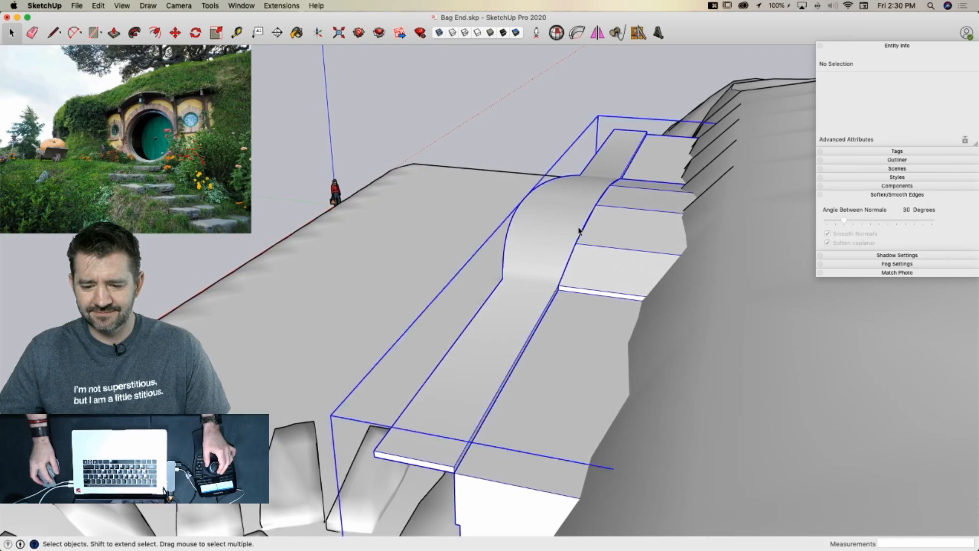
{"action": "key", "text": "p"}
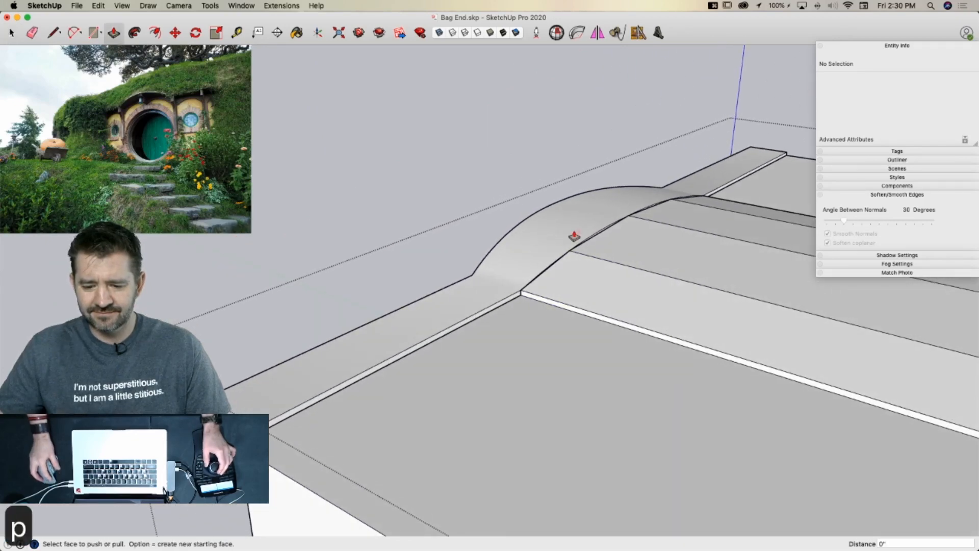
{"action": "key", "text": "space"}
{"action": "double_click", "coordinate": [508, 297]}
{"action": "key", "text": "p"}
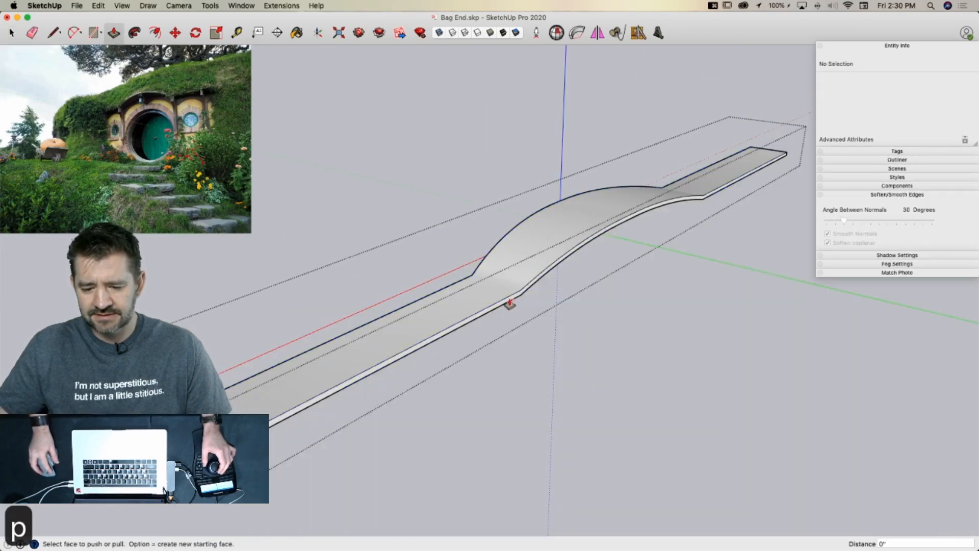
{"action": "key", "text": "space"}
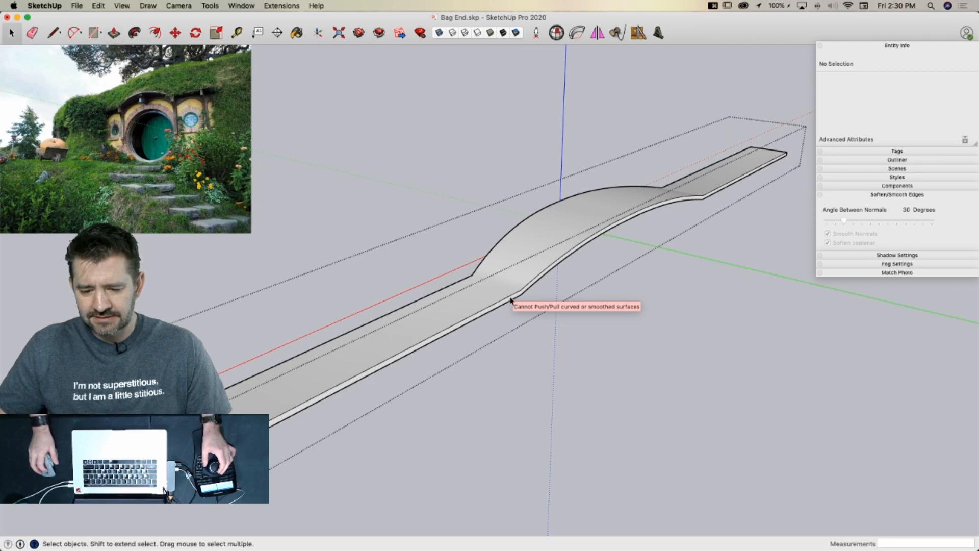
{"action": "scroll", "coordinate": [510, 299], "scroll_direction": "up", "scroll_amount": 3}
{"action": "key", "text": "p"}
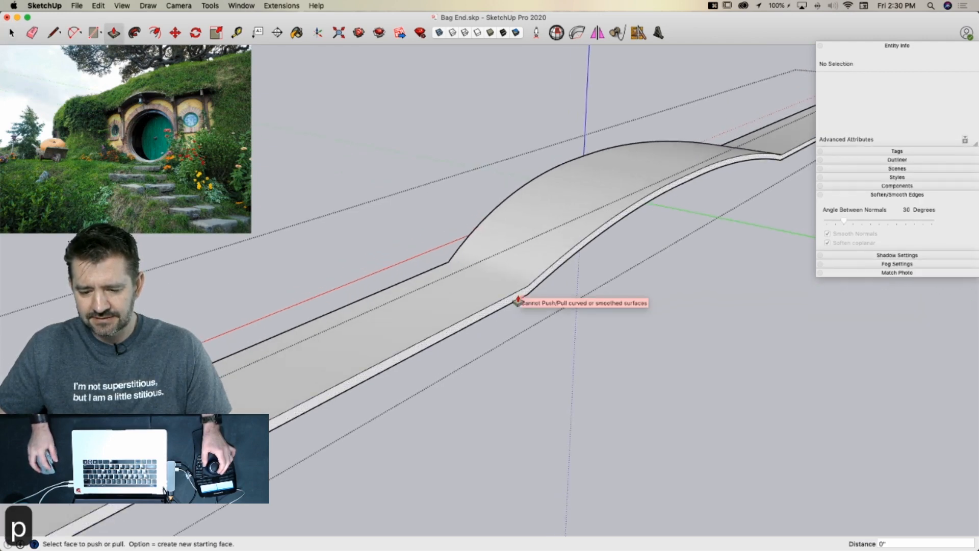
{"action": "key", "text": "space"}
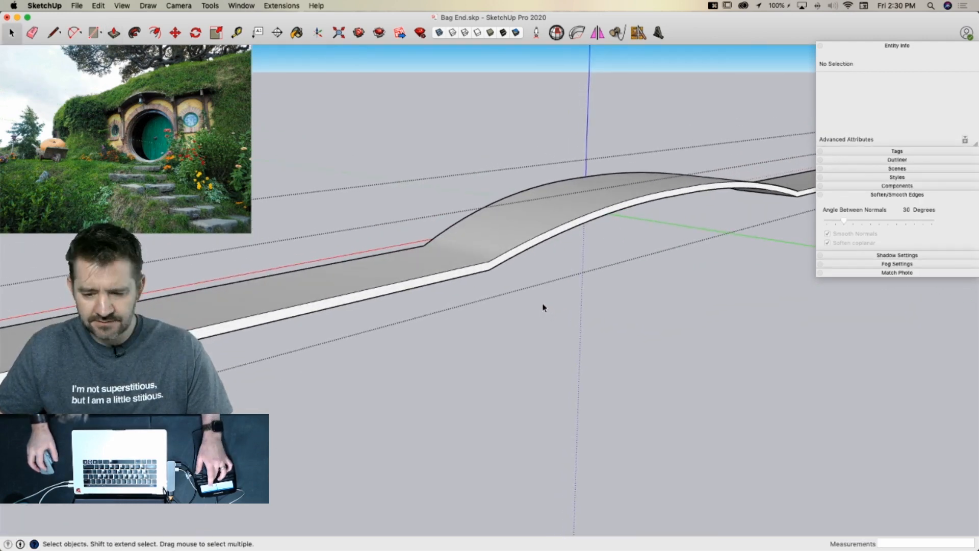
Show hidden geometry and erase the hidden edge dividing the roof slab's thin back face
{"action": "key", "text": "alt+h"}
{"action": "key", "text": "e"}
{"action": "left_click", "coordinate": [636, 216]}
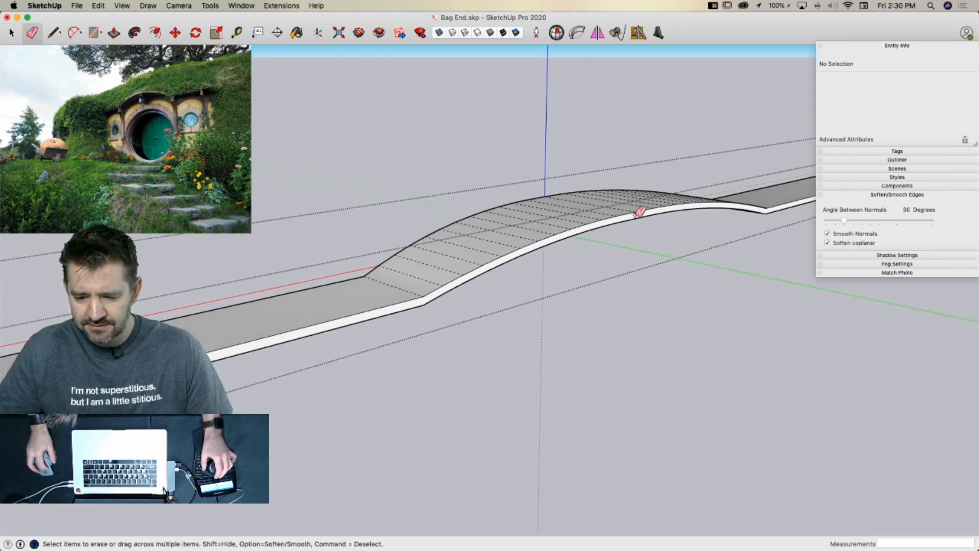
Pull the roof slab's back face about 8' 5 5/8" toward the hill and close the open groups
{"action": "key", "text": "p"}
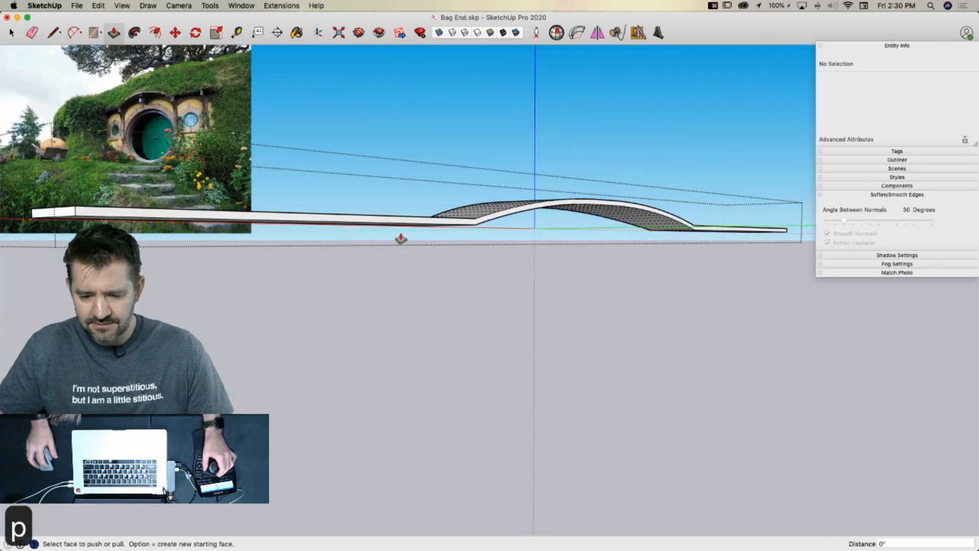
{"action": "left_click", "coordinate": [410, 228]}
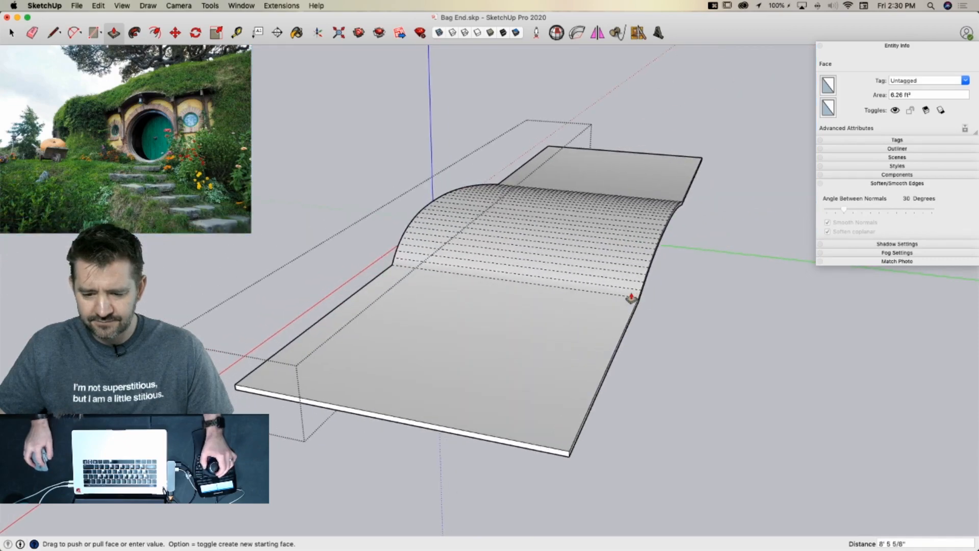
{"action": "key", "text": "space"}
{"action": "left_click", "coordinate": [651, 169]}
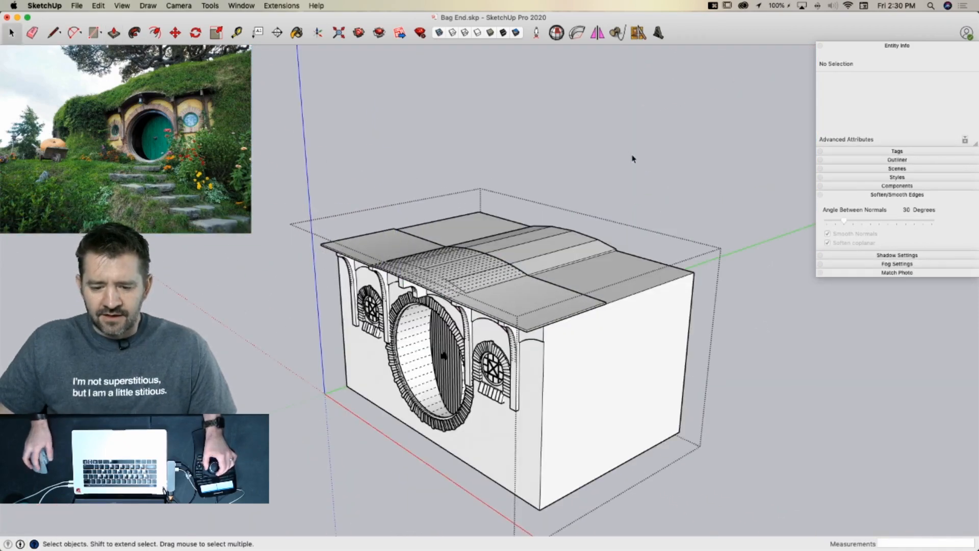
{"action": "left_click", "coordinate": [611, 117]}
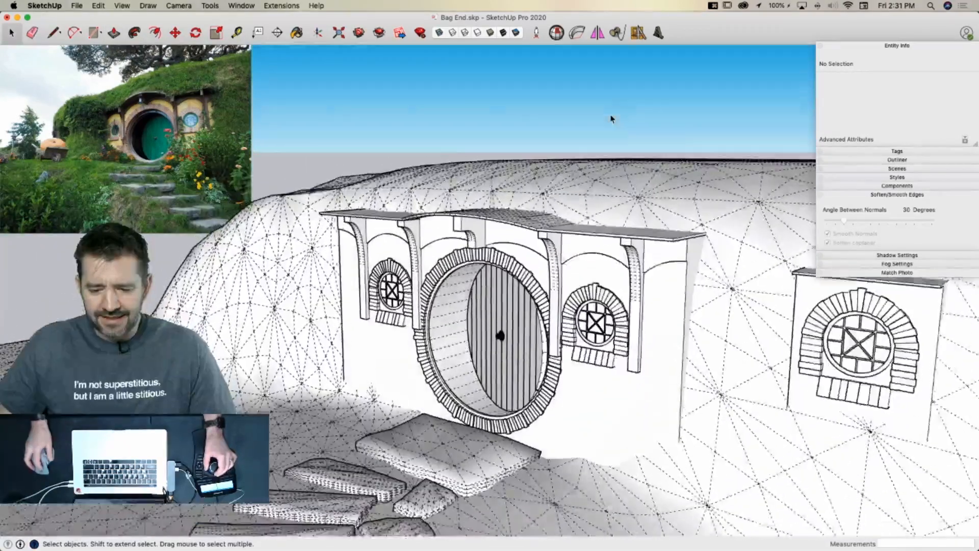
Turn off hidden geometry and view the whole facade, windows and stone steps
{"action": "key", "text": "alt+h"}
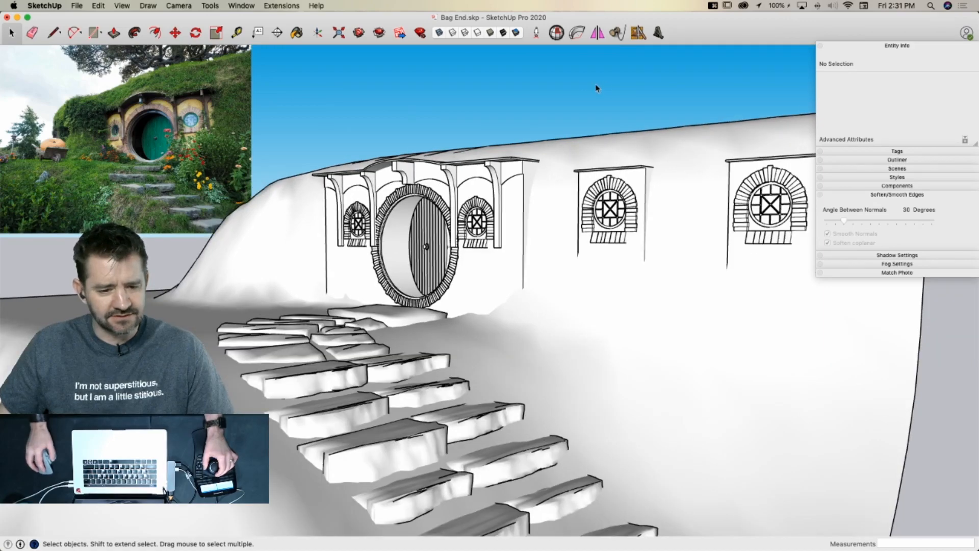
{"action": "middle_click_drag", "start_coordinate": [595, 84], "coordinate": [569, 122]}
{"action": "middle_click_drag", "start_coordinate": [594, 92], "coordinate": [626, 90]}
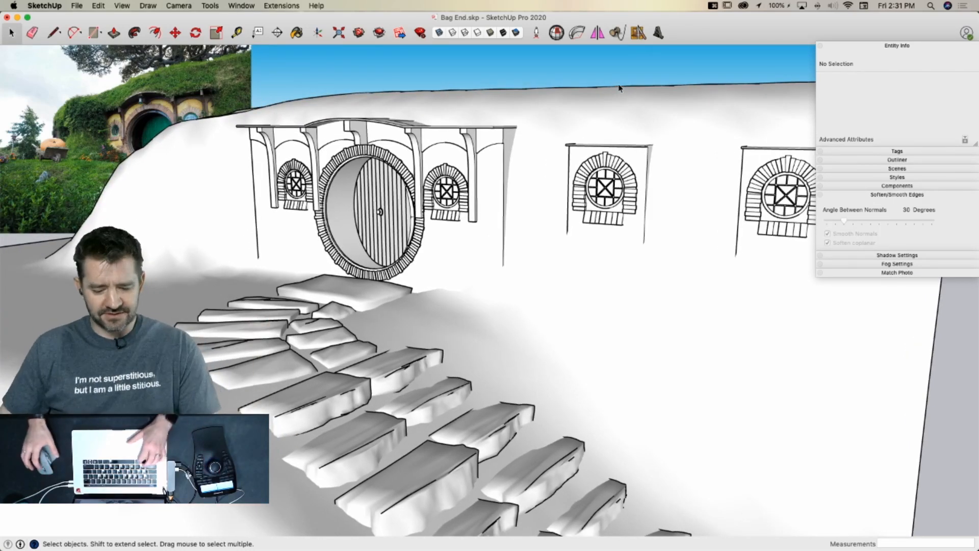
Save the model, remove the reference photo Watermark1 from the current style, and collapse the expanded settings sections
{"action": "key", "text": "super+s"}
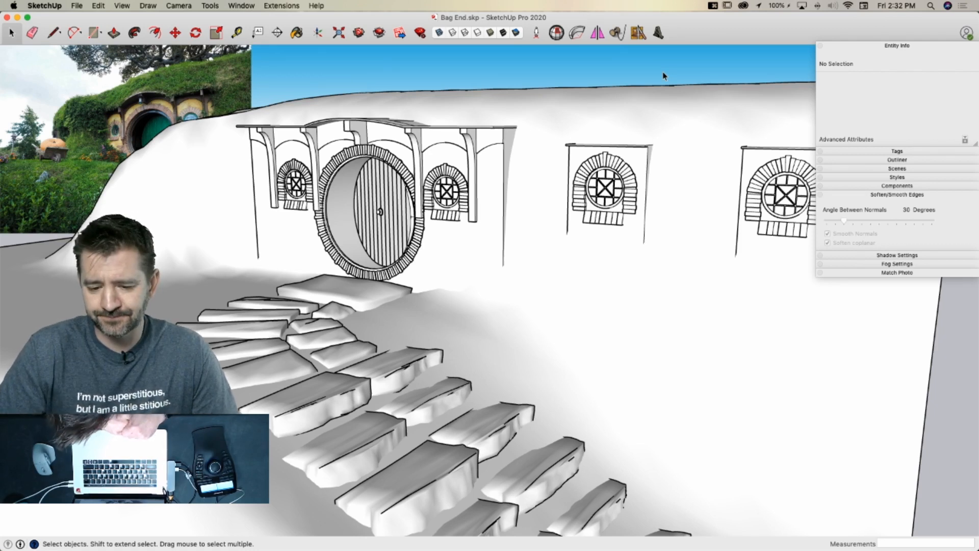
{"action": "left_click", "coordinate": [898, 177]}
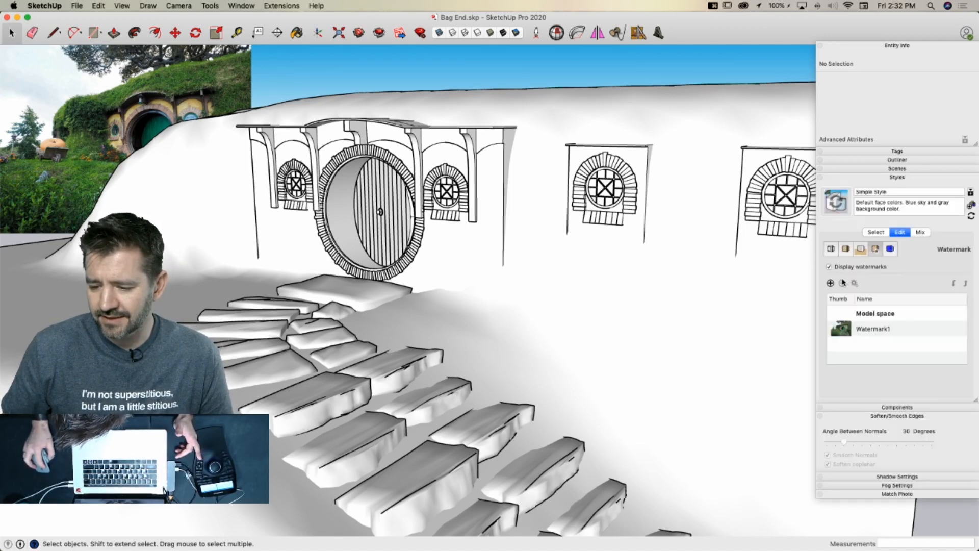
{"action": "left_click", "coordinate": [843, 331]}
{"action": "left_click", "coordinate": [842, 284]}
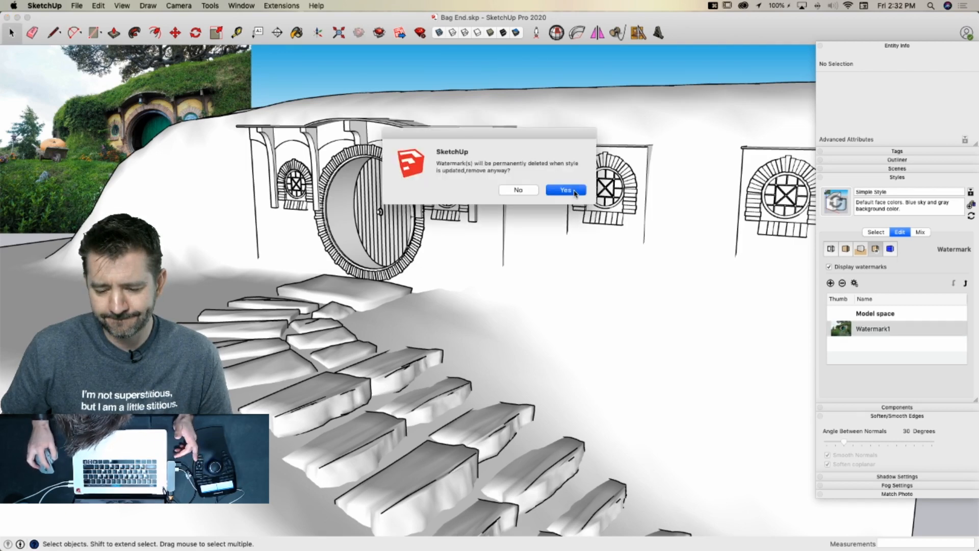
{"action": "left_click", "coordinate": [566, 190]}
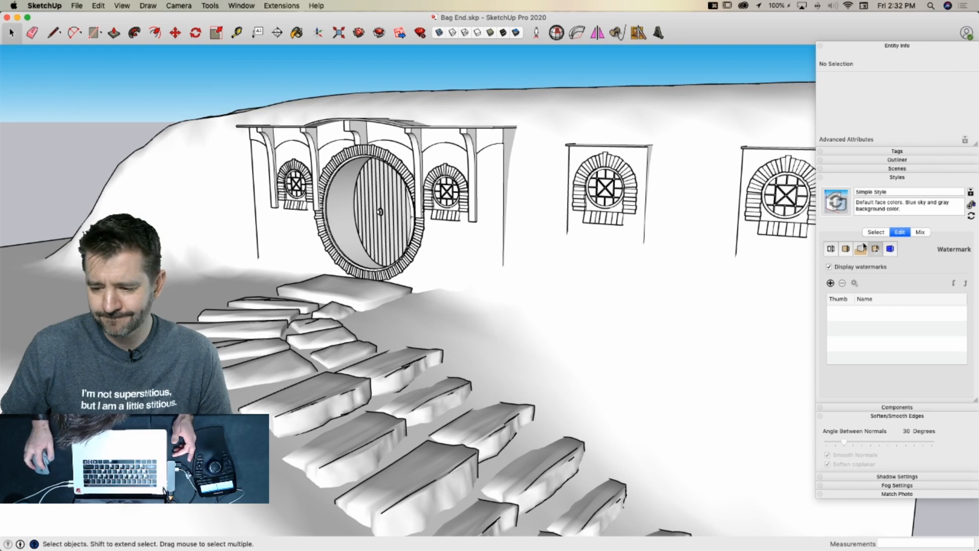
{"action": "left_click", "coordinate": [871, 178]}
{"action": "left_click", "coordinate": [871, 47]}
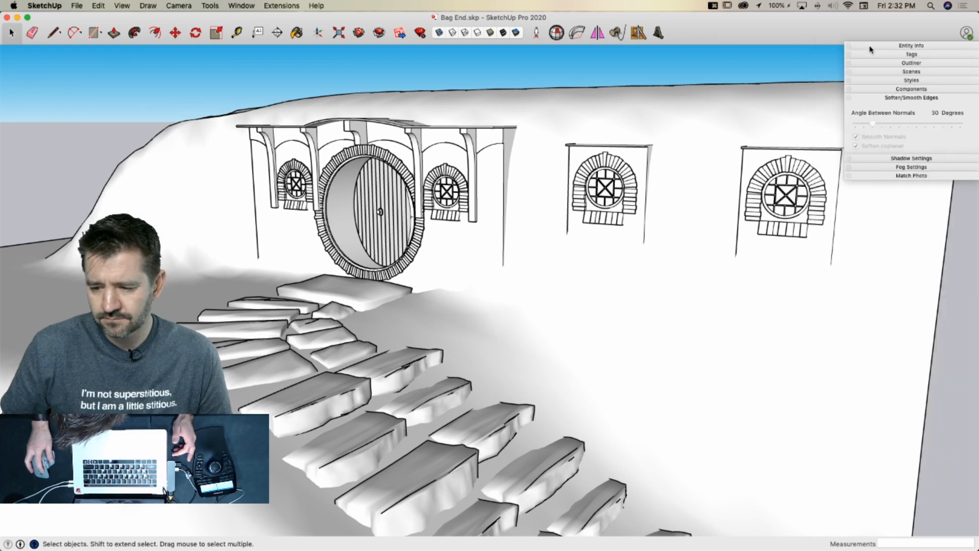
{"action": "left_click", "coordinate": [900, 98]}
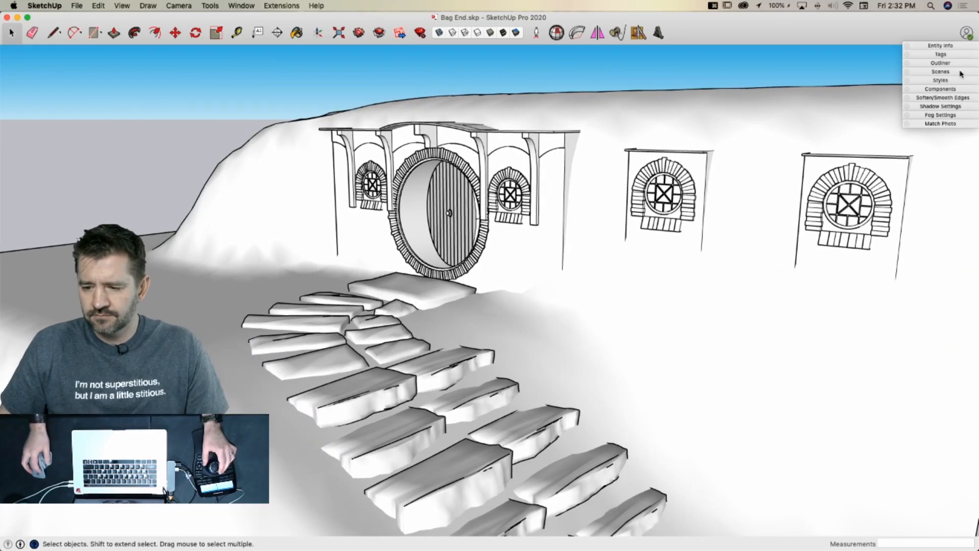
Turn off Profiles in the current style's edge settings and save the model
{"action": "left_click", "coordinate": [941, 80]}
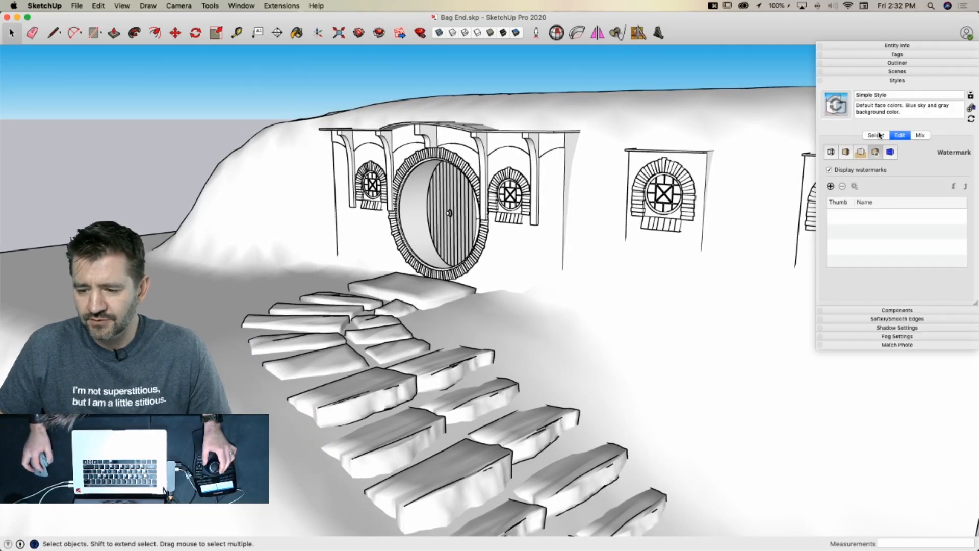
{"action": "left_click", "coordinate": [830, 152]}
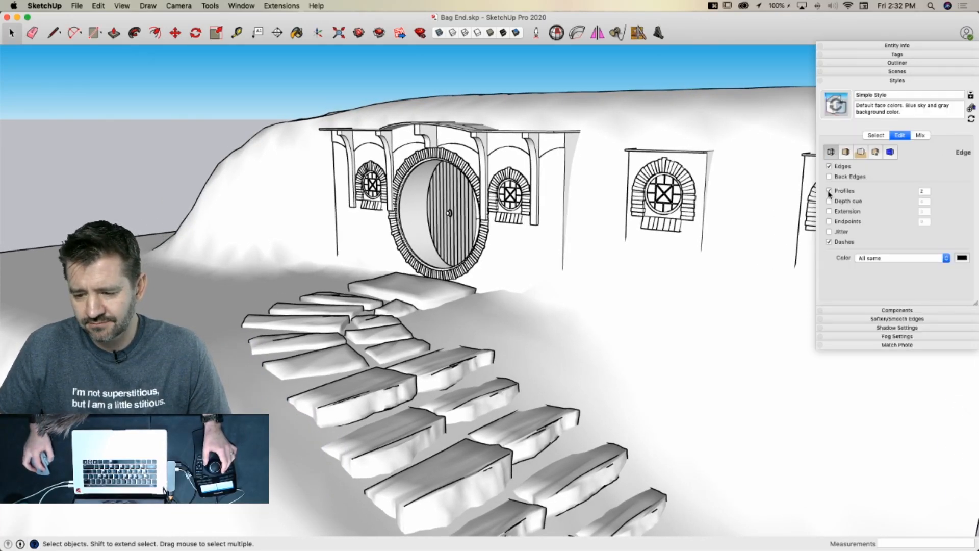
{"action": "left_click", "coordinate": [829, 190]}
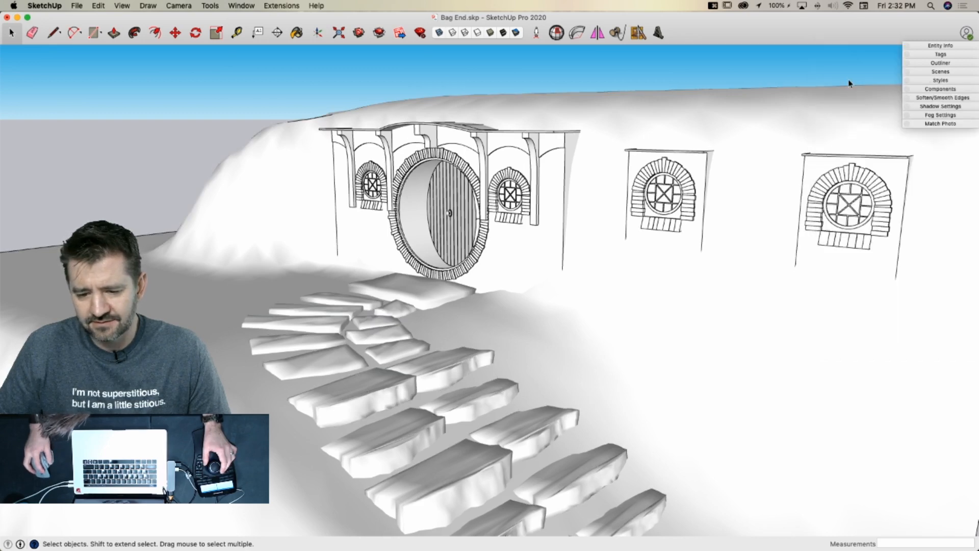
{"action": "left_click", "coordinate": [848, 81]}
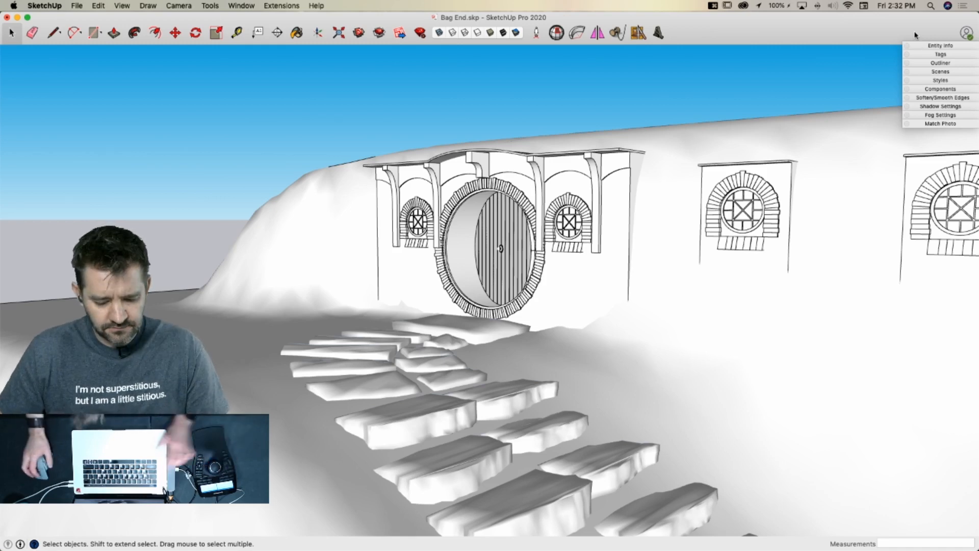
{"action": "key", "text": "super+s"}
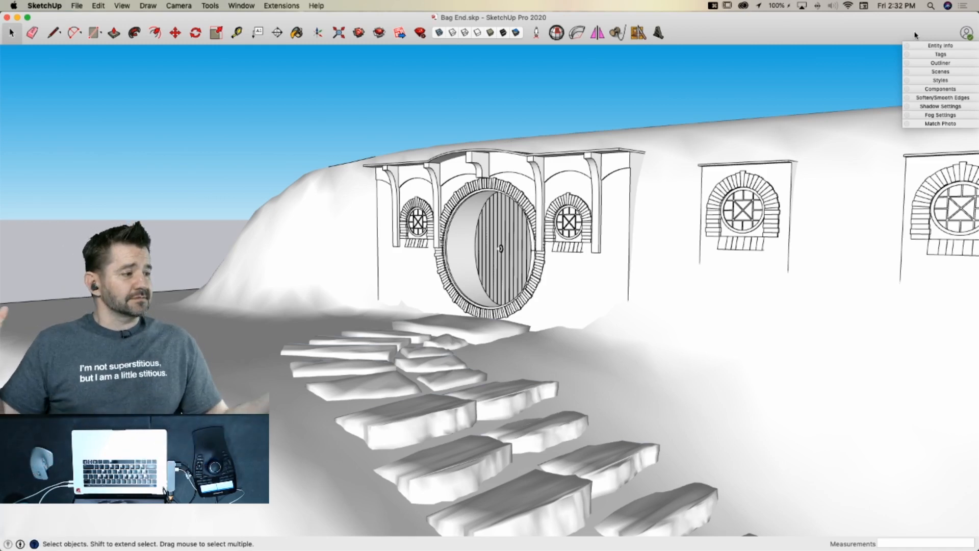